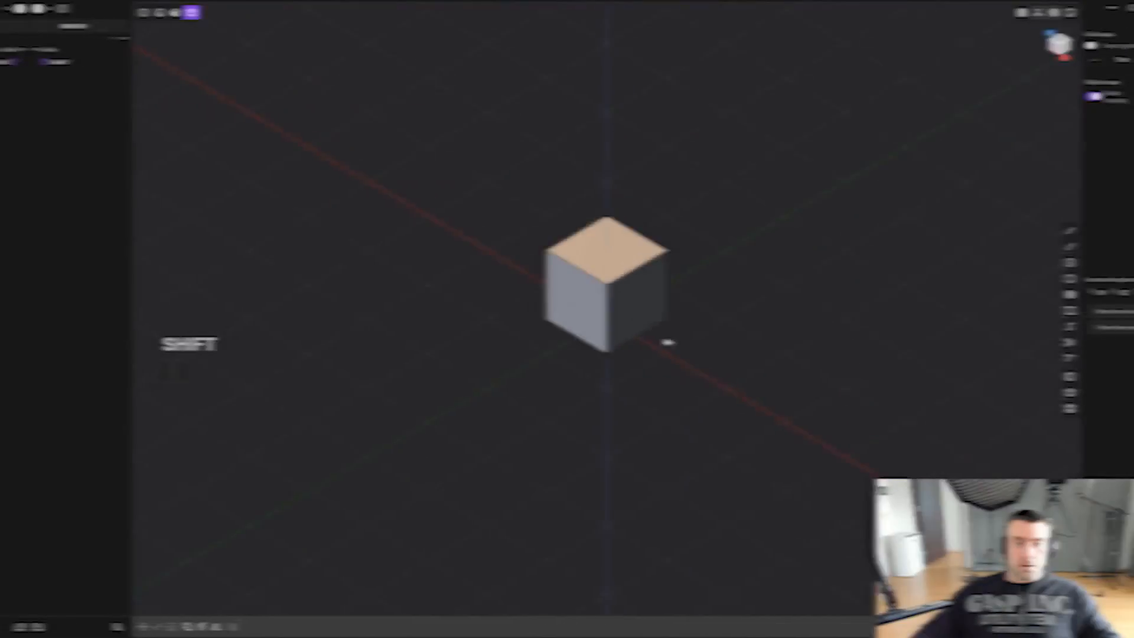
- Delete the default cube from the scene
middle_click_drag(597, 326, 642, 310)
left_click(578, 291)
key("x")
- Draw connected lines on the XZ plane for the stepped pistol rear and slanted grip back, ending with a grip base about 2.1 m long
key("shift+a")
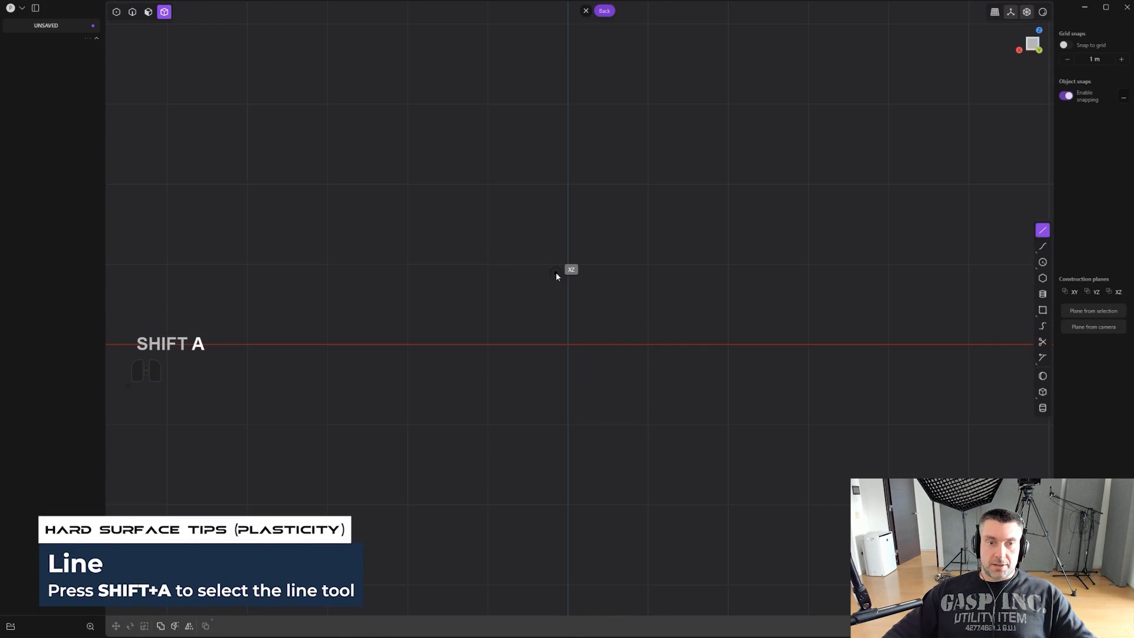
middle_click_drag(555, 274, 532, 253, "shift")
scroll(467, 249, "down", 1)
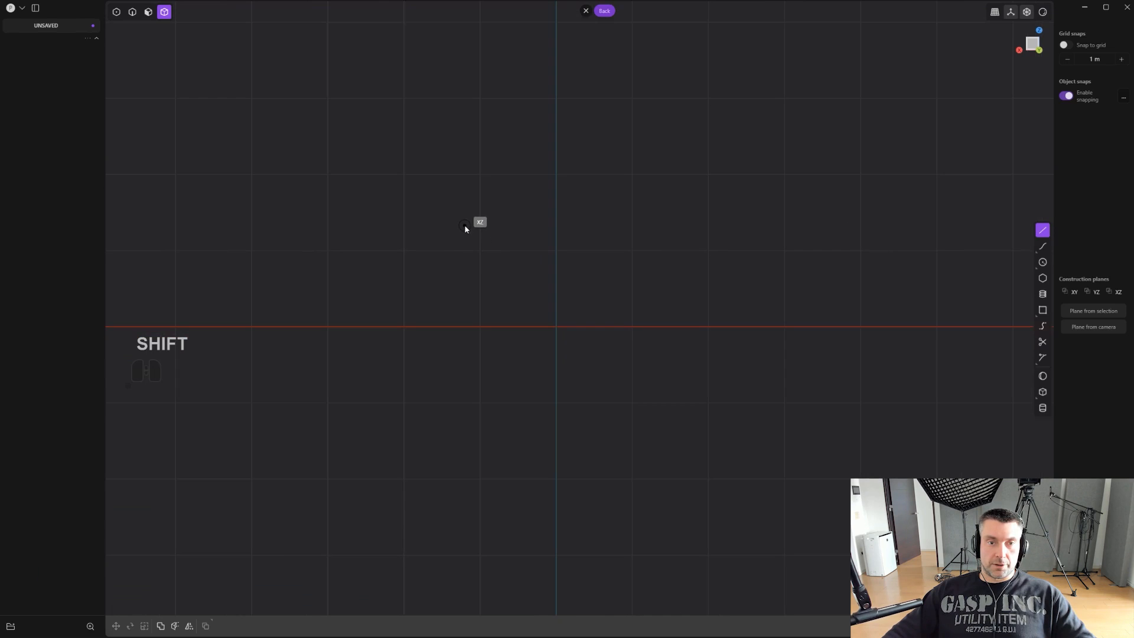
left_click(465, 225)
left_click(464, 289)
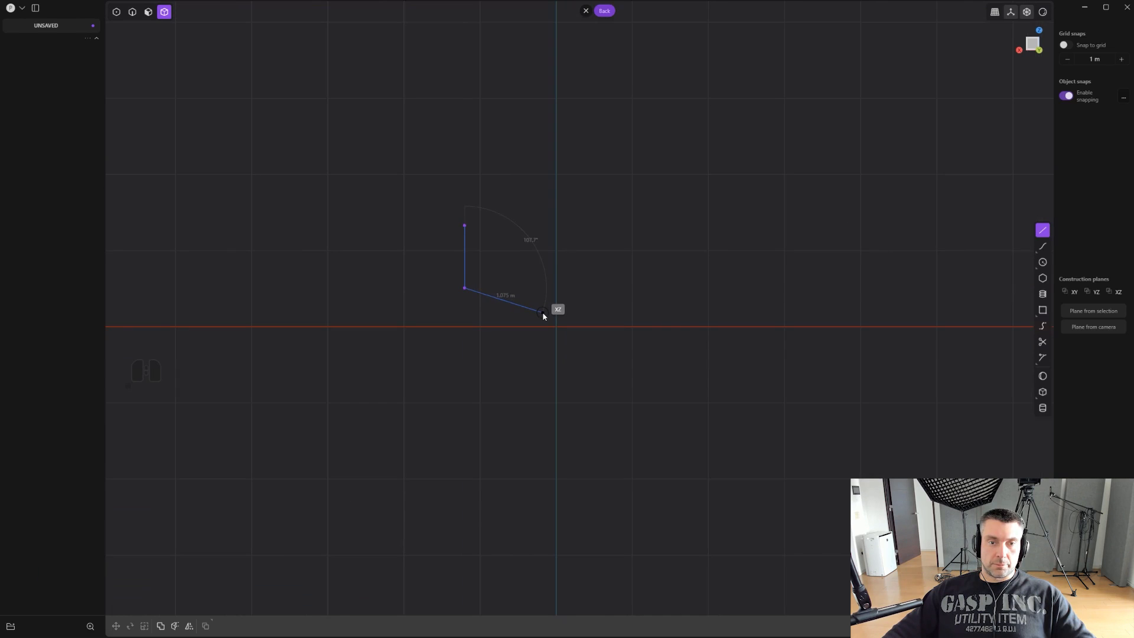
left_click(542, 313)
scroll(543, 324, "down", 1)
middle_click_drag(544, 363, 543, 307, "shift")
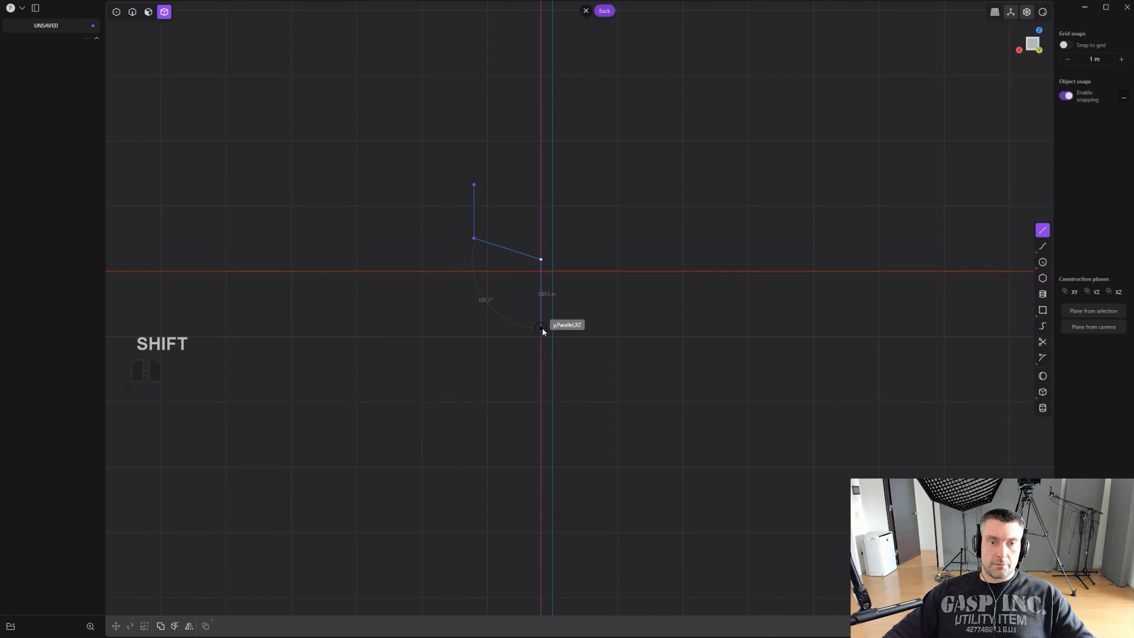
middle_click_drag(435, 415, 429, 301, "shift")
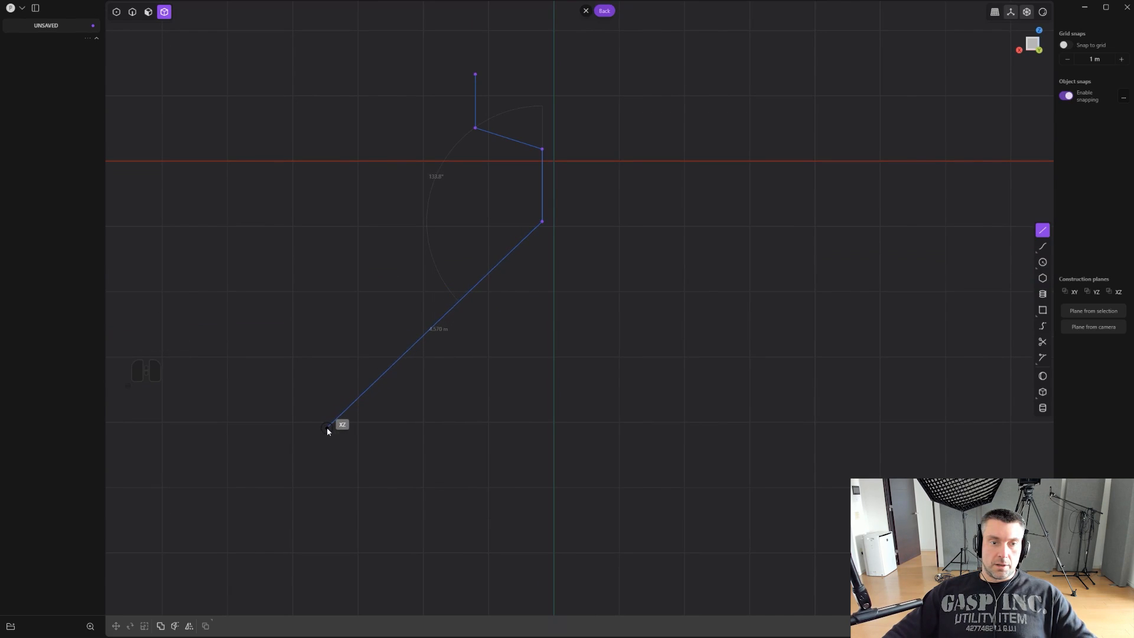
left_click(414, 443)
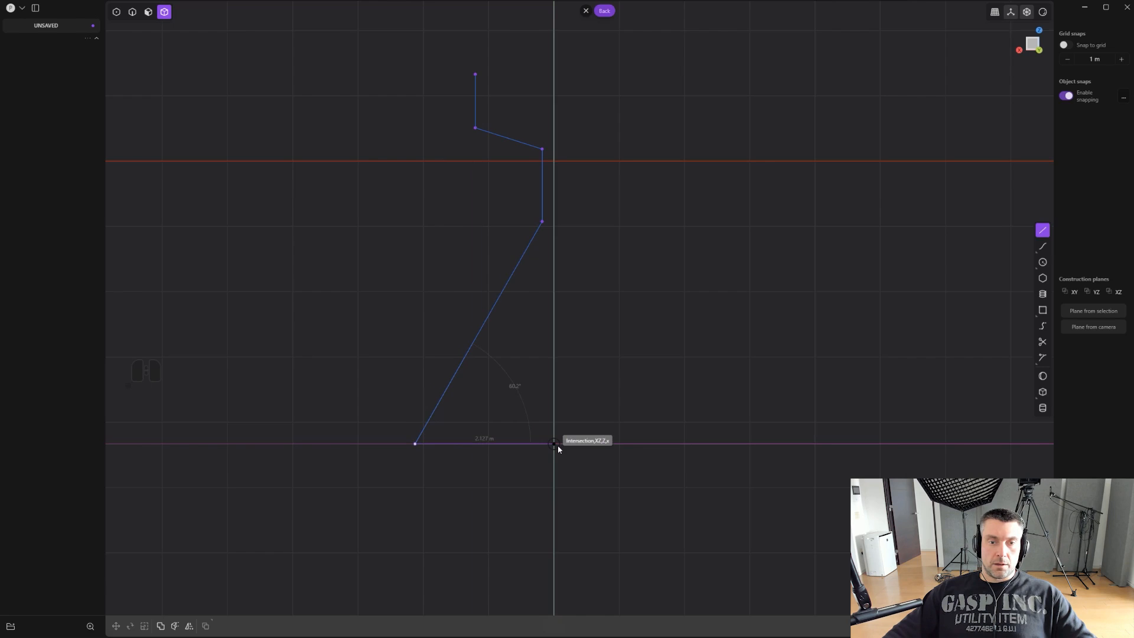
left_click(558, 446)
- Close the pistol outline with a slanted grip front, an underside about 4.3 m long, a vertical front, and a top aligned with the start point
middle_click_drag(642, 278, 536, 366, "shift")
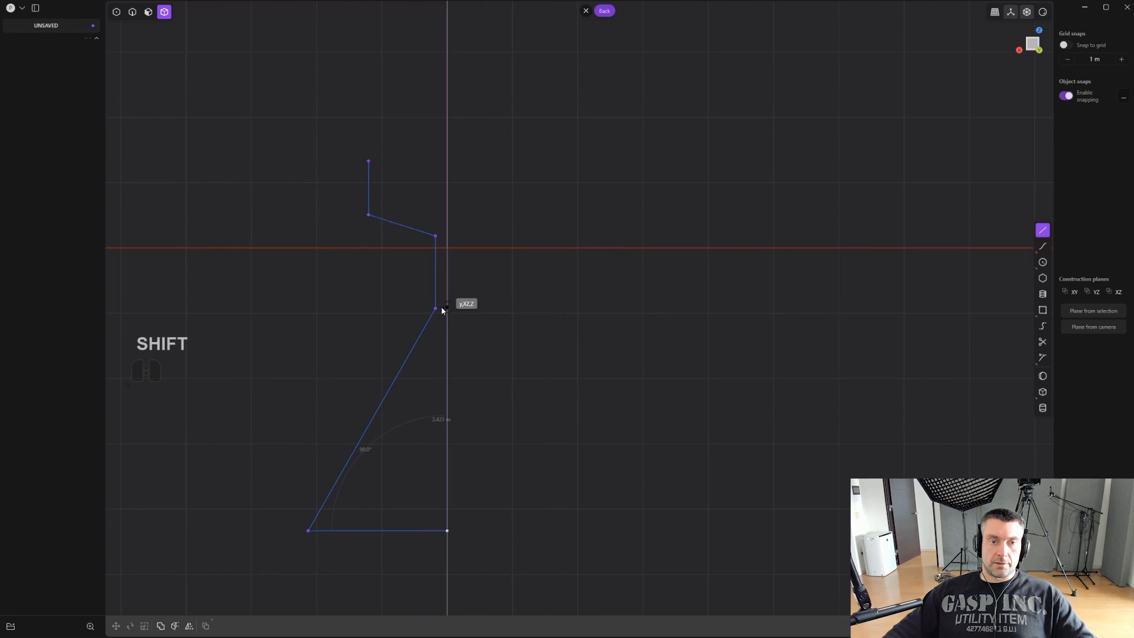
key("shift")
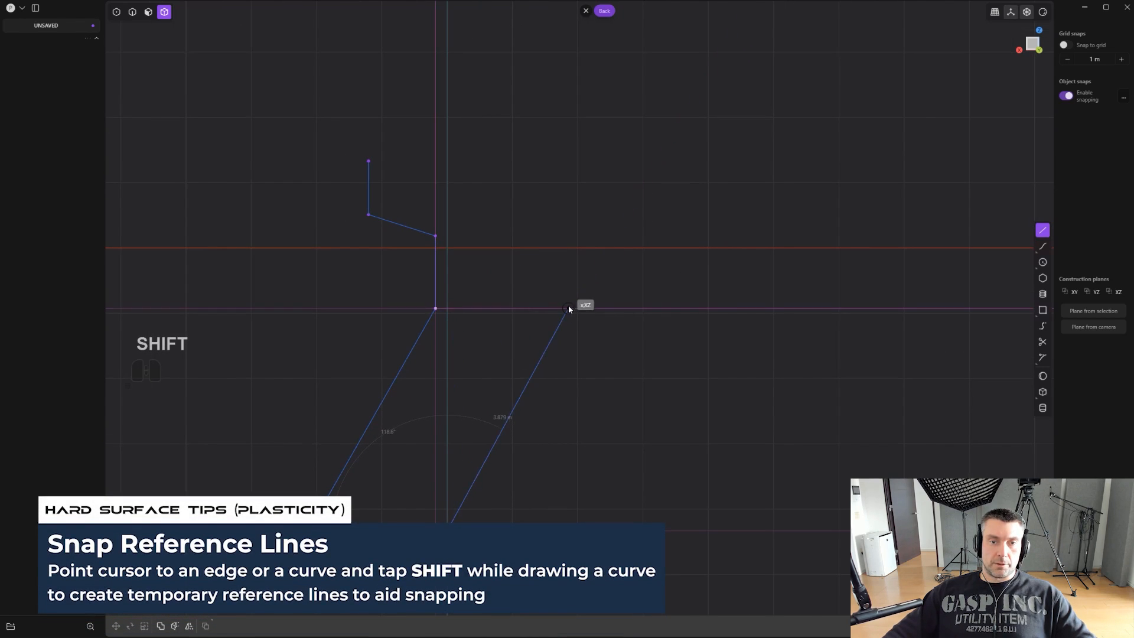
left_click(547, 353)
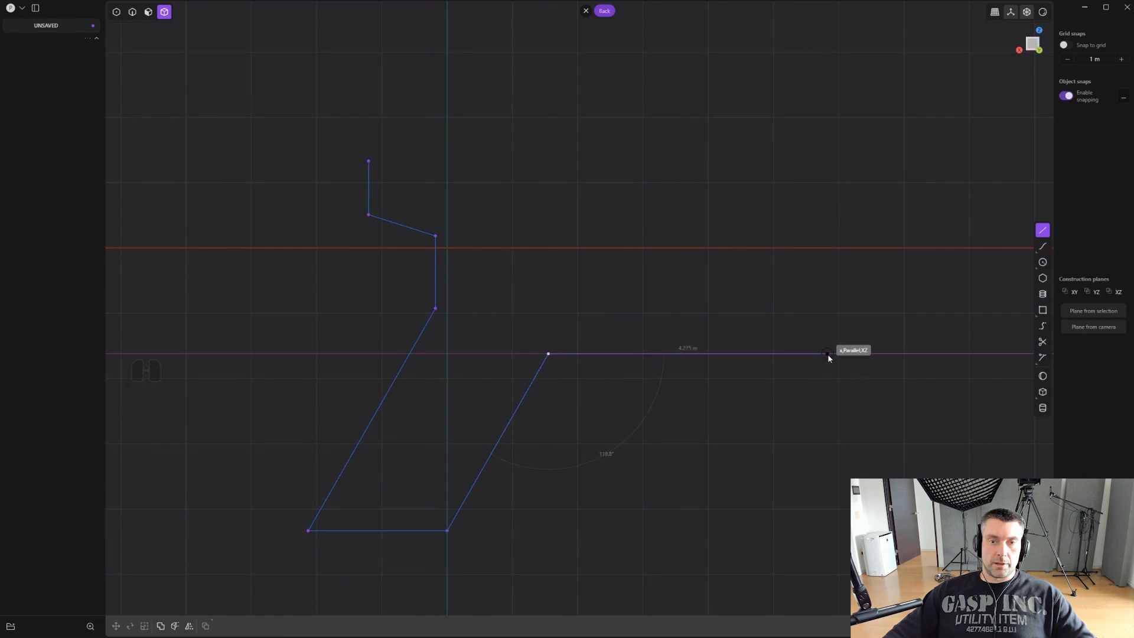
left_click(828, 353)
key("shift")
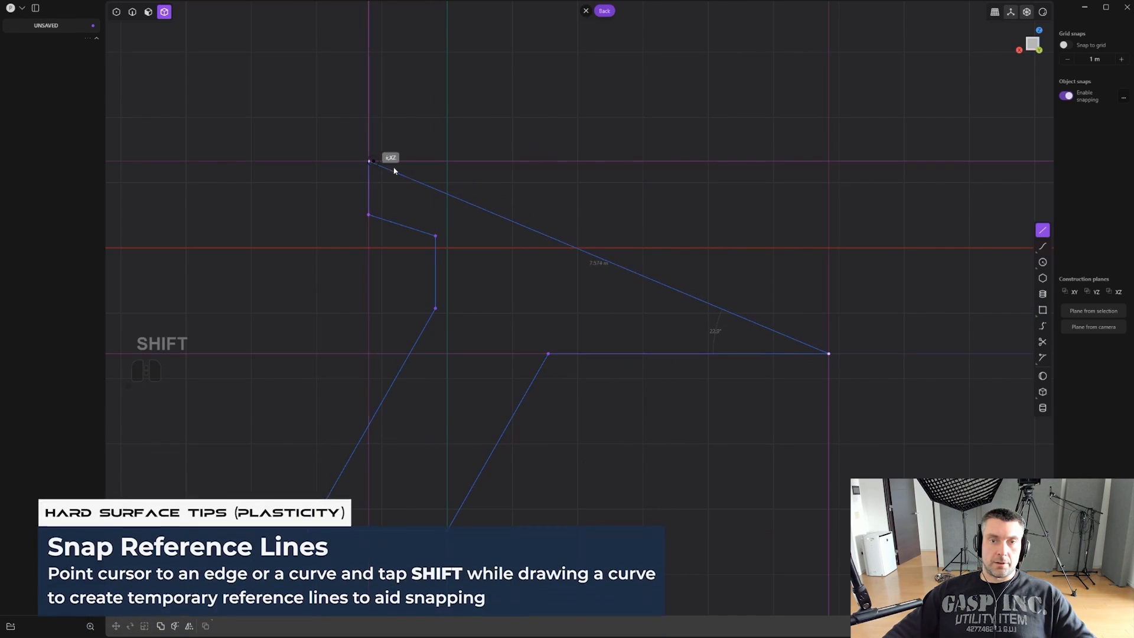
left_click(830, 163)
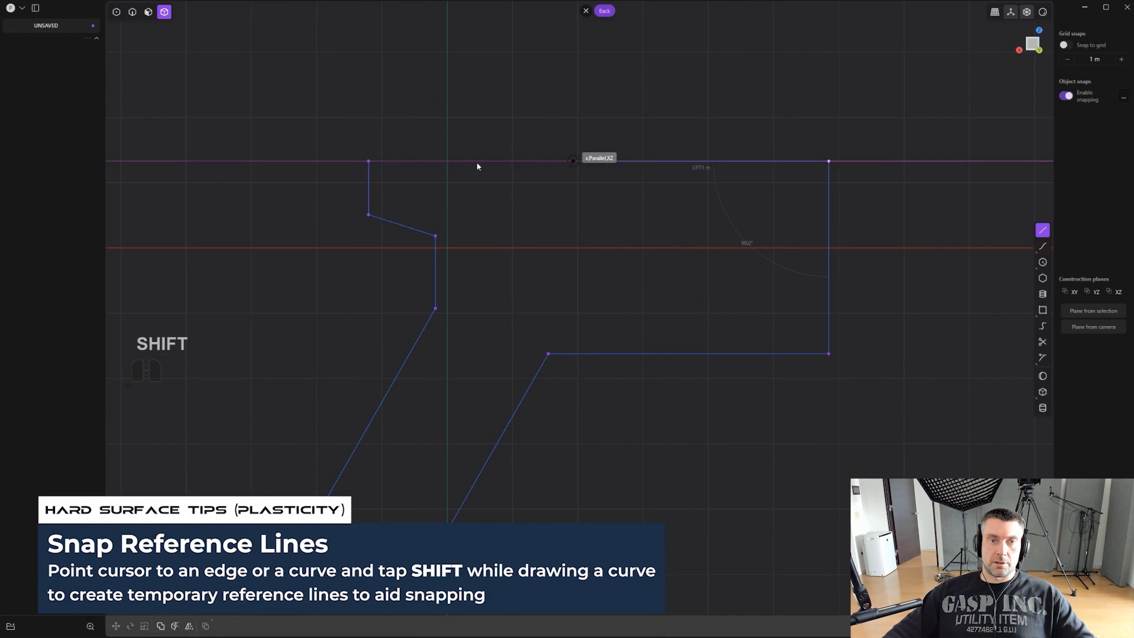
left_click(370, 160)
scroll(387, 164, "down", 2)
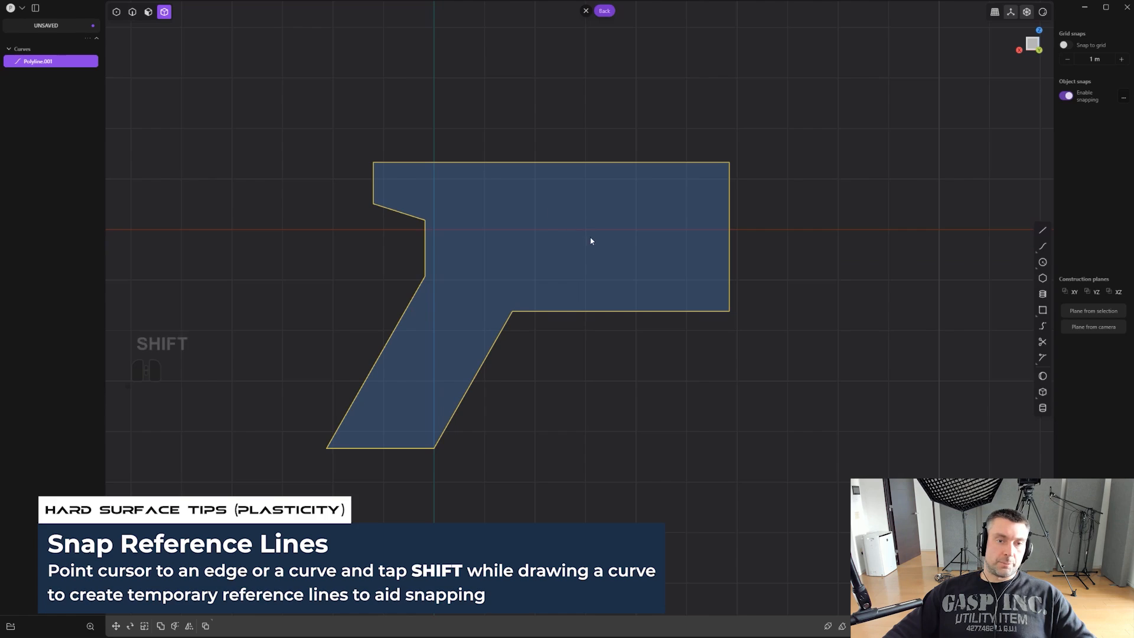
- Extrude the closed pistol profile symmetrically to both sides into a solid
middle_click_drag(590, 241, 584, 251, "shift")
middle_click_drag(653, 309, 598, 290, "shift")
key("Escape")
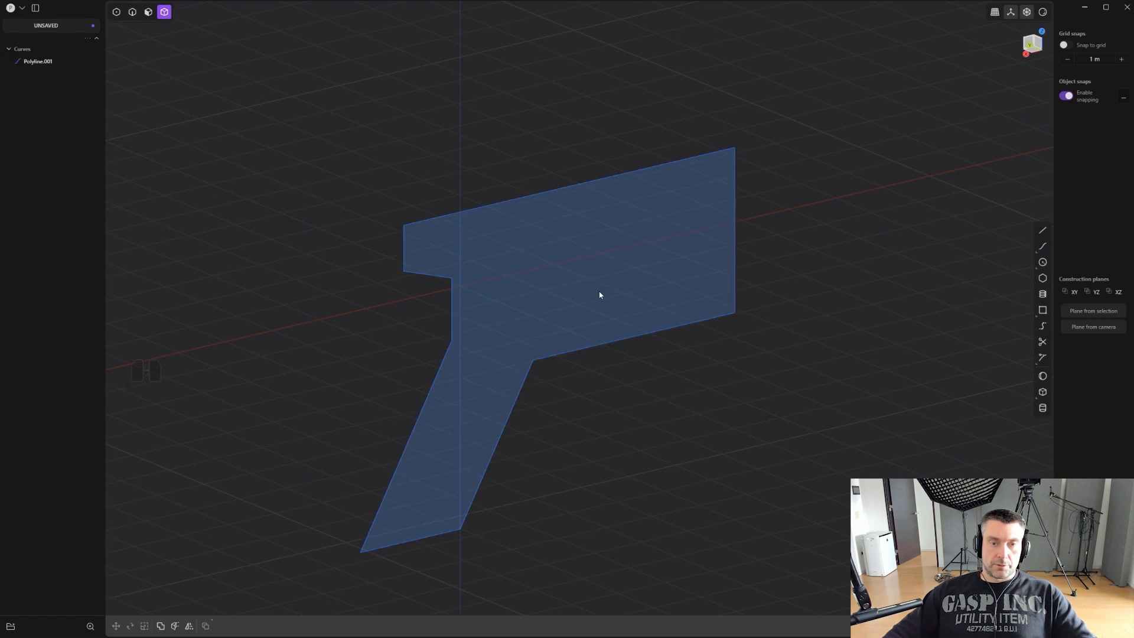
key("3")
left_click(596, 293)
left_click_drag(539, 267, 516, 255)
key("Tab")
middle_click_drag(516, 254, 450, 273)
left_click_drag(443, 272, 450, 272)
right_click(610, 305)
- Delete the leftover profile curve inside the extruded solid
key("2")
left_click(548, 332, "alt")
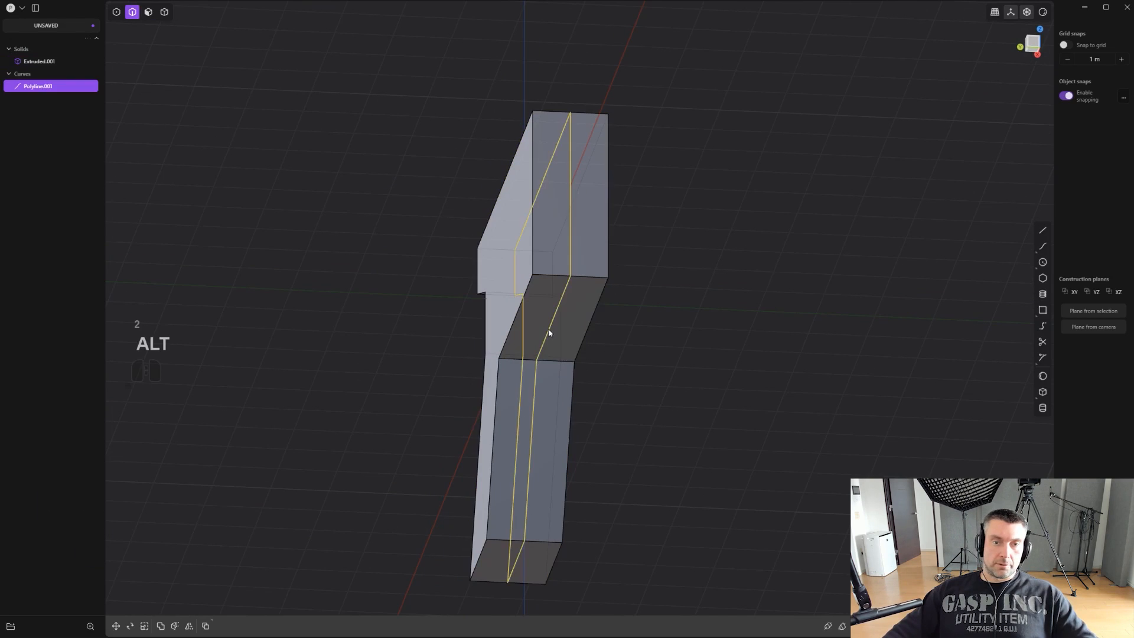
key("x")
- Fillet the two edges of the rear recess above the grip, using the Full shape
middle_click_drag(539, 346, 666, 322, "alt")
scroll(649, 316, "up", 5)
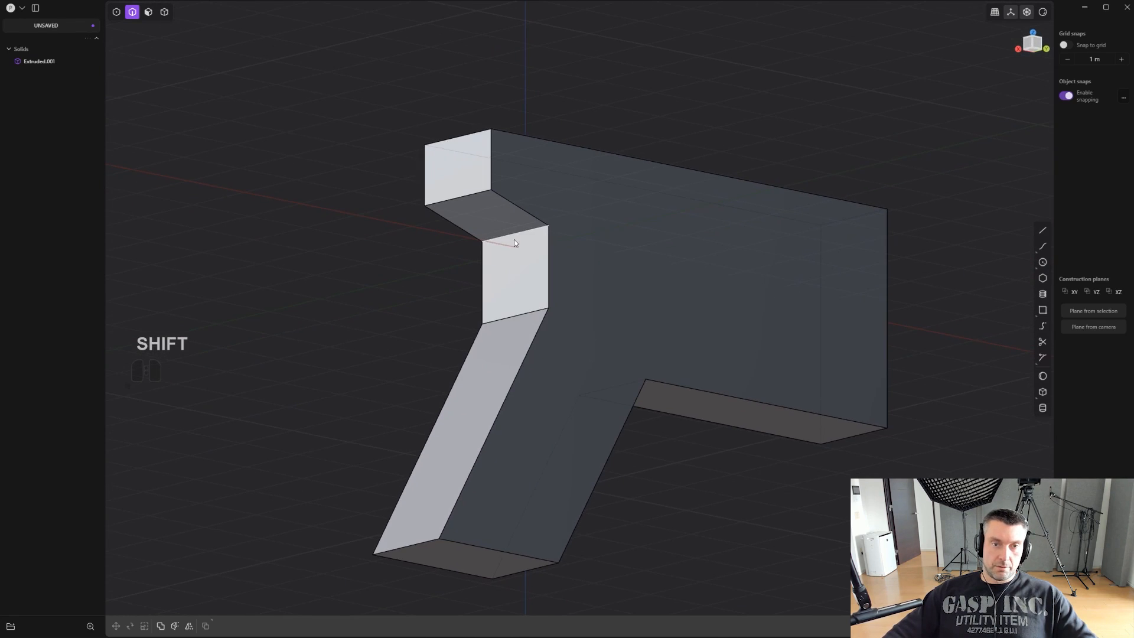
left_click(516, 235)
key("f")
left_click(511, 316, "shift")
scroll(522, 304, "up", 1)
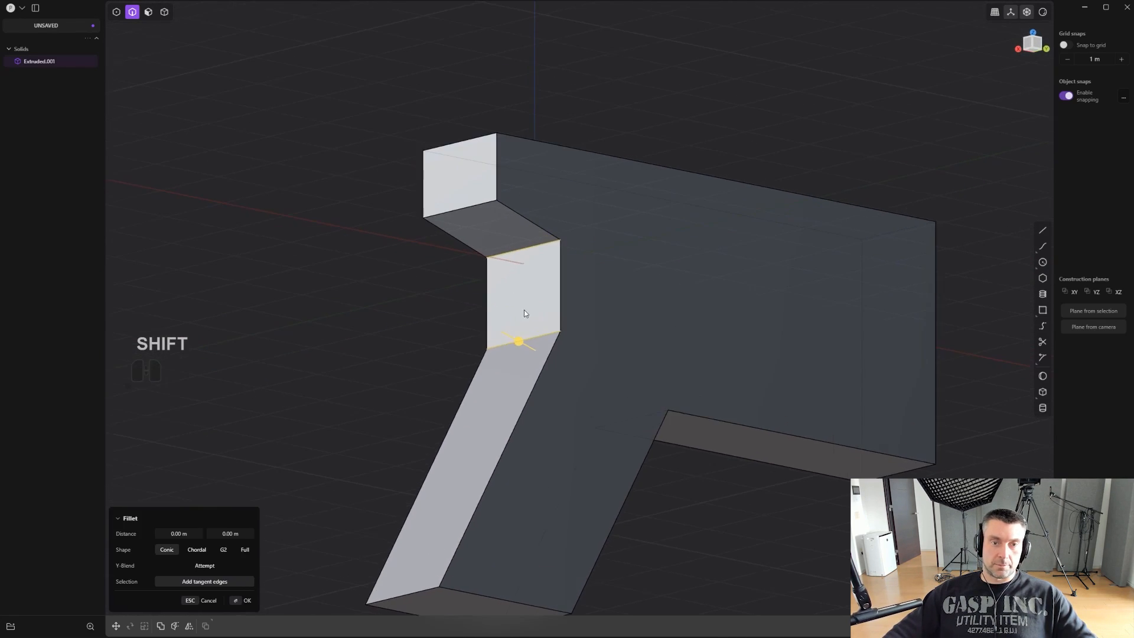
left_click_drag(518, 342, 433, 398)
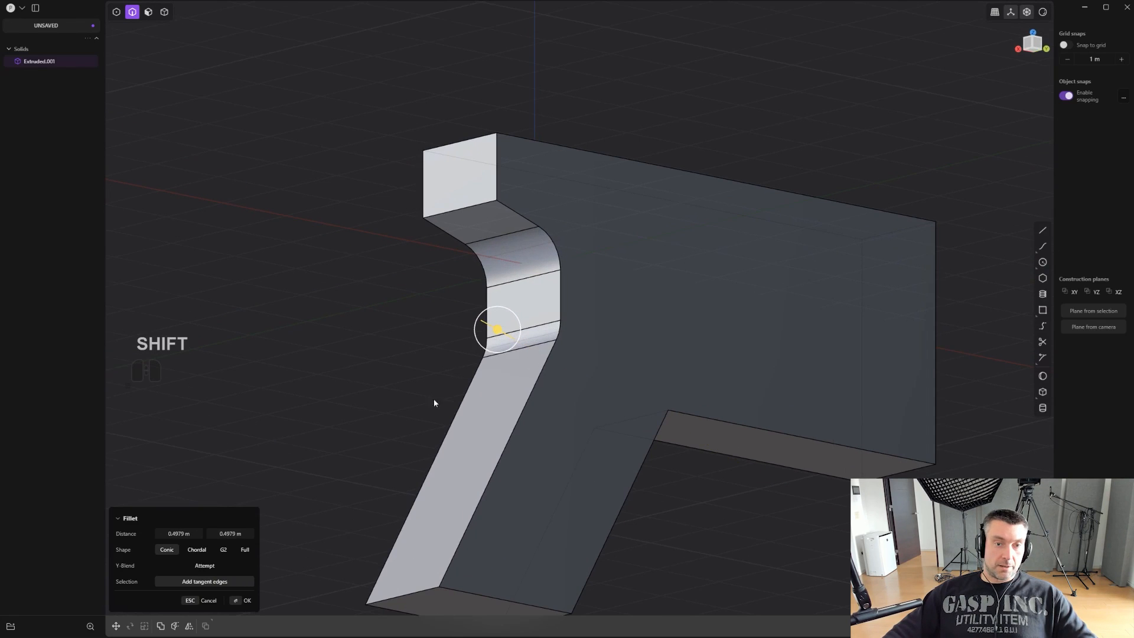
left_click(251, 548)
middle_click_drag(643, 387, 634, 277, "alt")
key("Return")
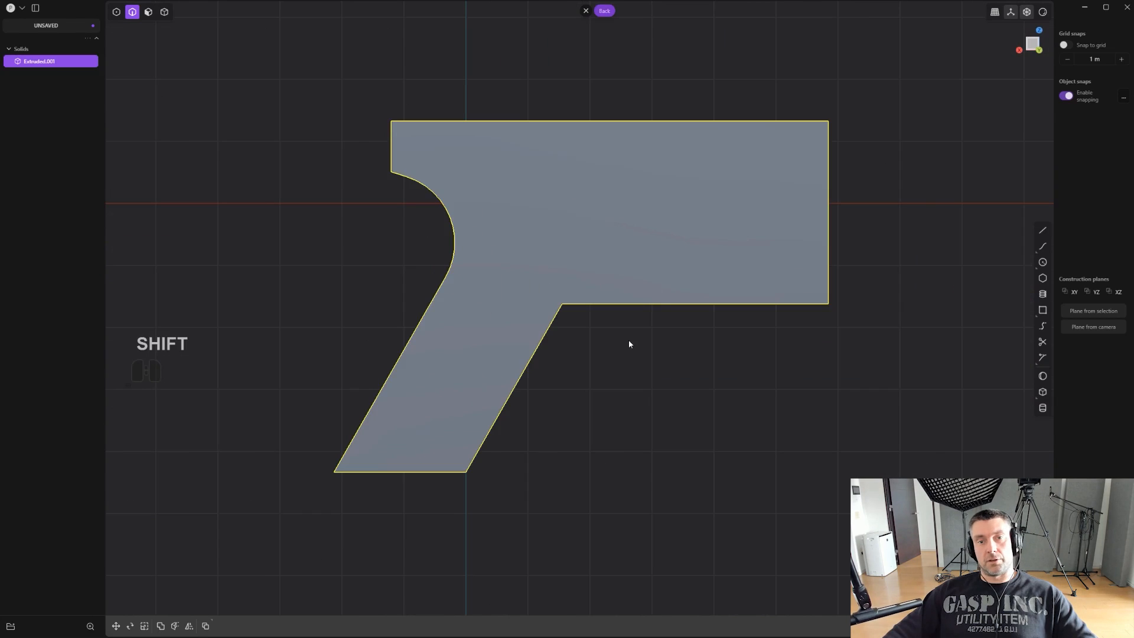
- Fillet the inner corner edge where the grip front meets the body's underside
scroll(628, 338, "up", 1)
middle_click_drag(583, 387, 528, 294)
left_click(527, 295, "shift")
left_click_drag(527, 294, 559, 364)
key("Return")
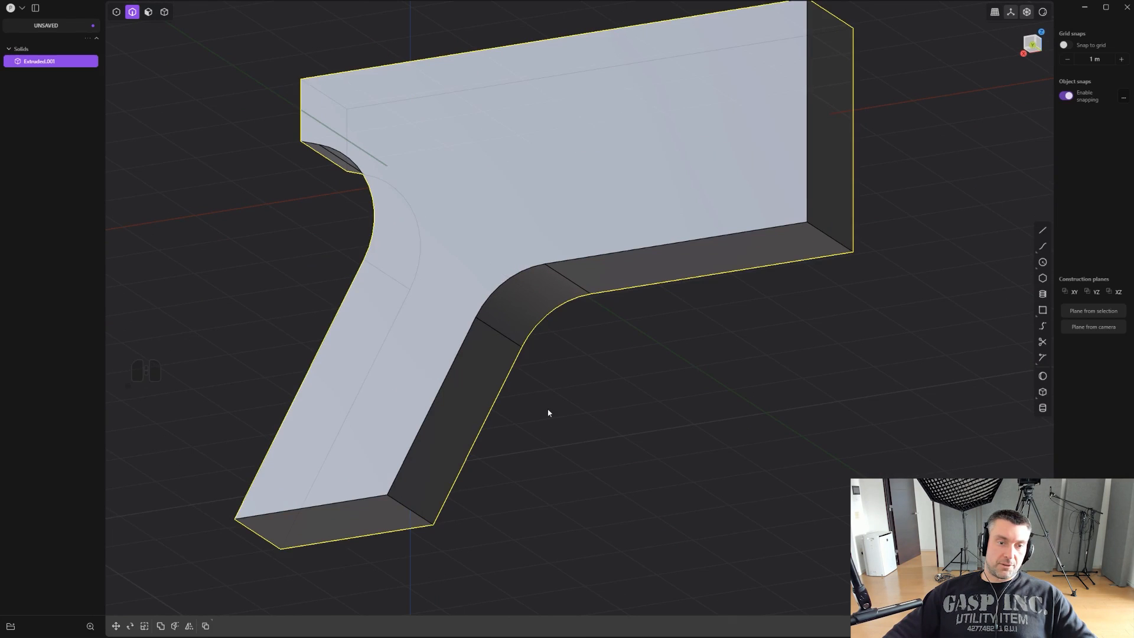
- Fillet the front bottom edge of the grip with a large rounded corner
left_click(412, 513)
left_click_drag(412, 513, 409, 571)
middle_click_drag(425, 490, 467, 455, "alt")
scroll(467, 449, "down", 3)
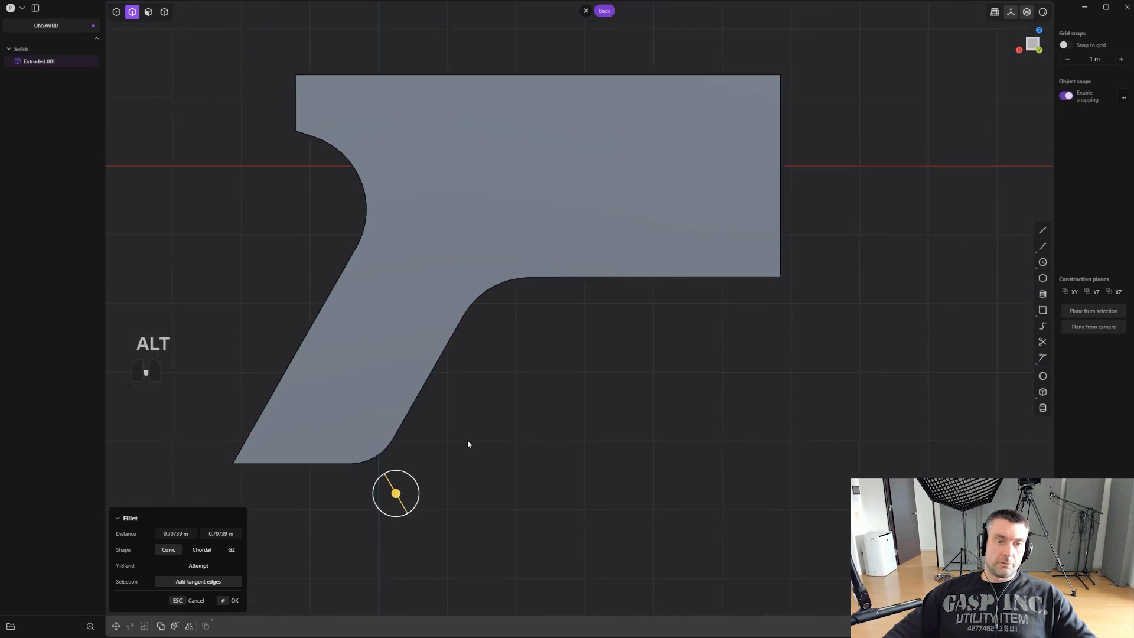
left_click_drag(401, 486, 432, 500)
right_click(316, 473)
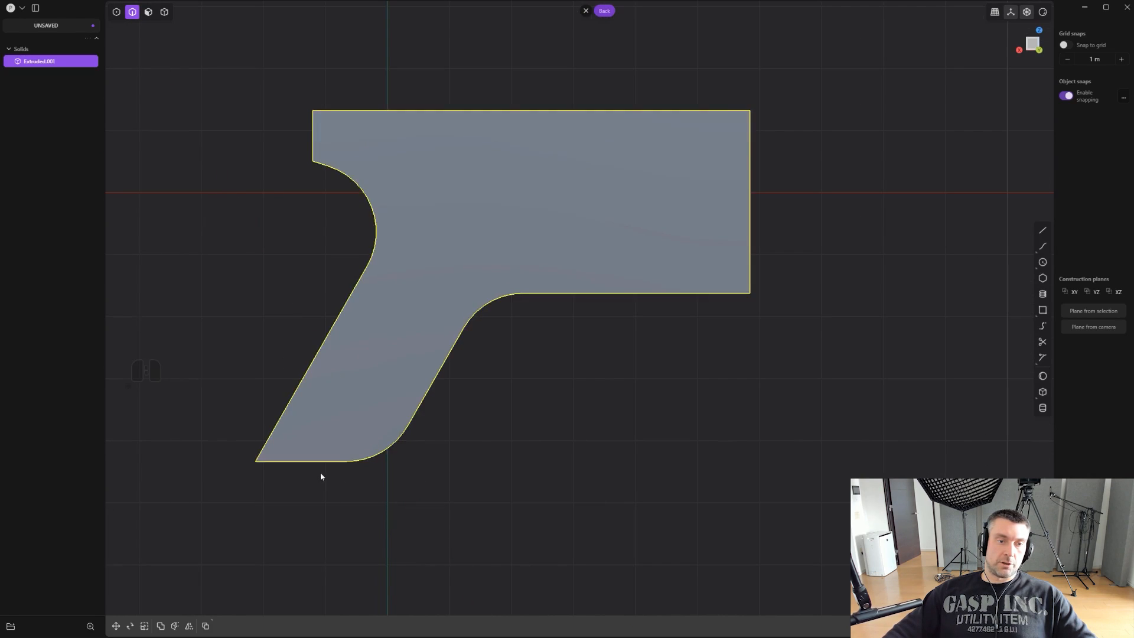
- Chamfer the rear bottom edge of the grip using the Offset shape
middle_click_drag(320, 472, 200, 465)
left_click(291, 447)
middle_click_drag(201, 465, 430, 412, "shift")
left_click_drag(417, 421, 421, 392)
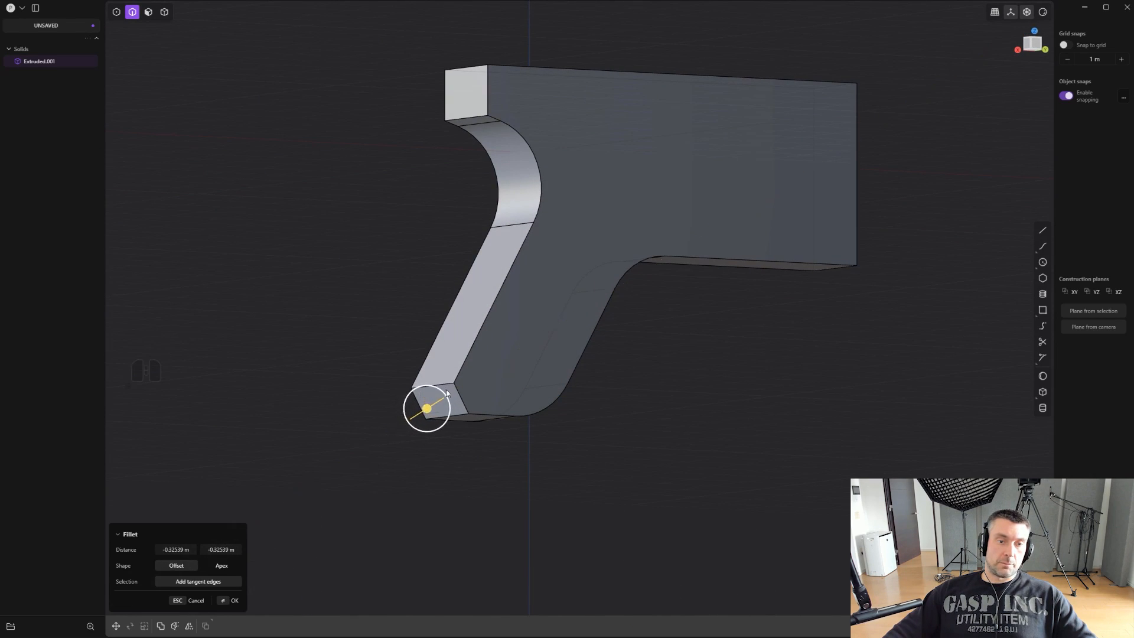
middle_click_drag(420, 392, 493, 340, "alt")
right_click(493, 340)
- Push the chamfer face at the grip's rear bottom further into the grip
middle_click_drag(493, 340, 544, 370, "shift")
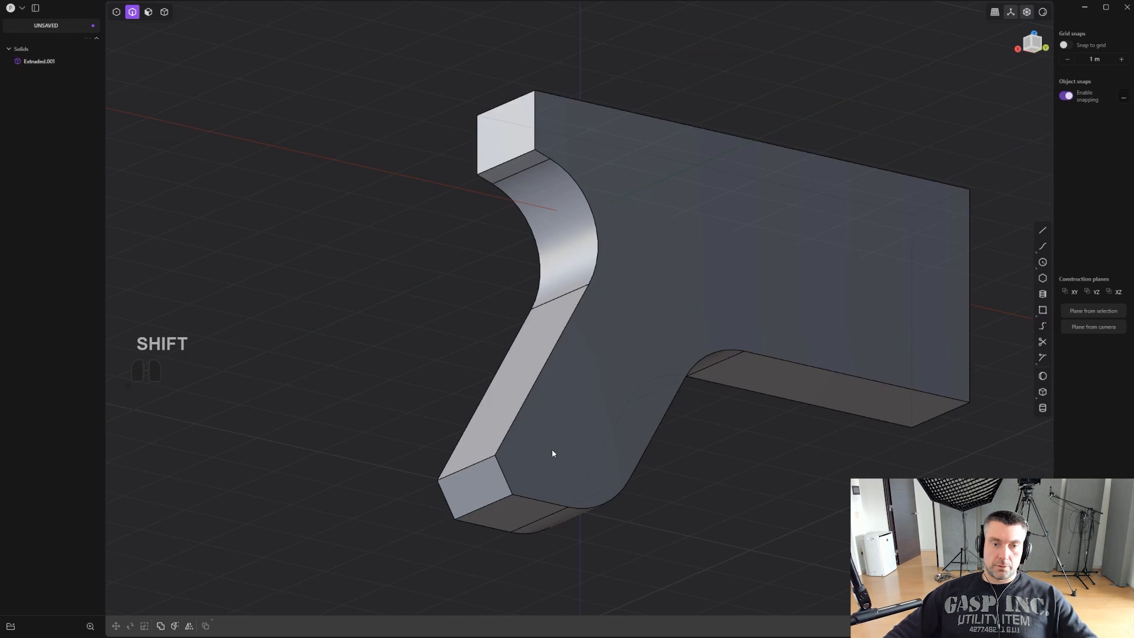
key("3")
left_click(478, 479)
middle_click_drag(475, 479, 526, 374)
- Fillet one side's edges along the grip back and rear recess with the Conic shape and distances of 0.62 m and 0.45951 m
key("2")
left_click(525, 373)
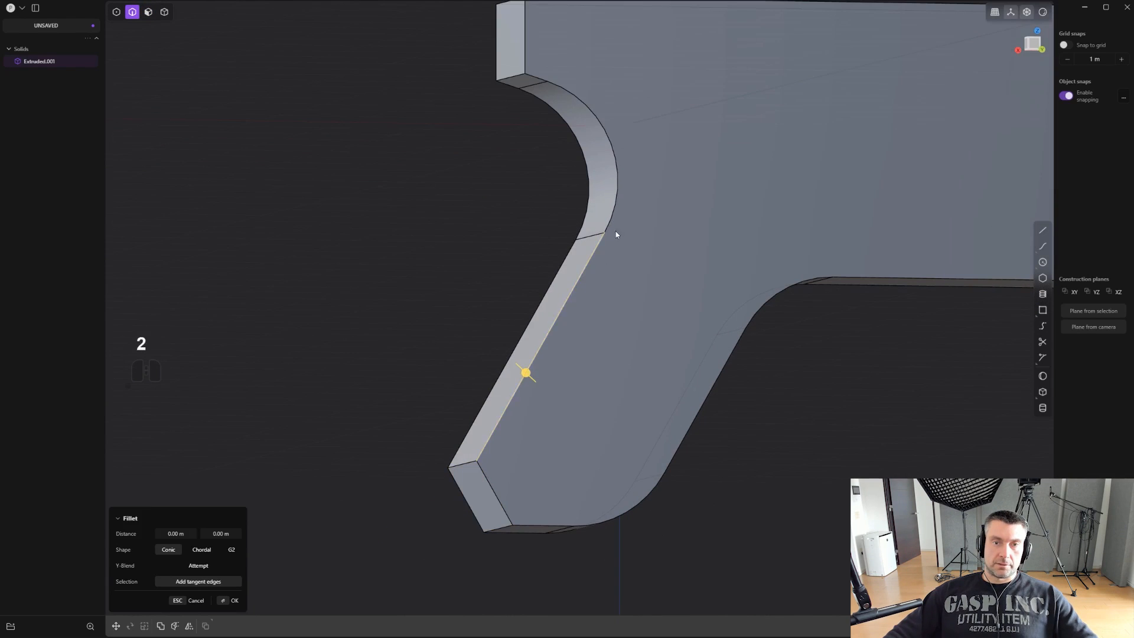
middle_click_drag(538, 76, 544, 104)
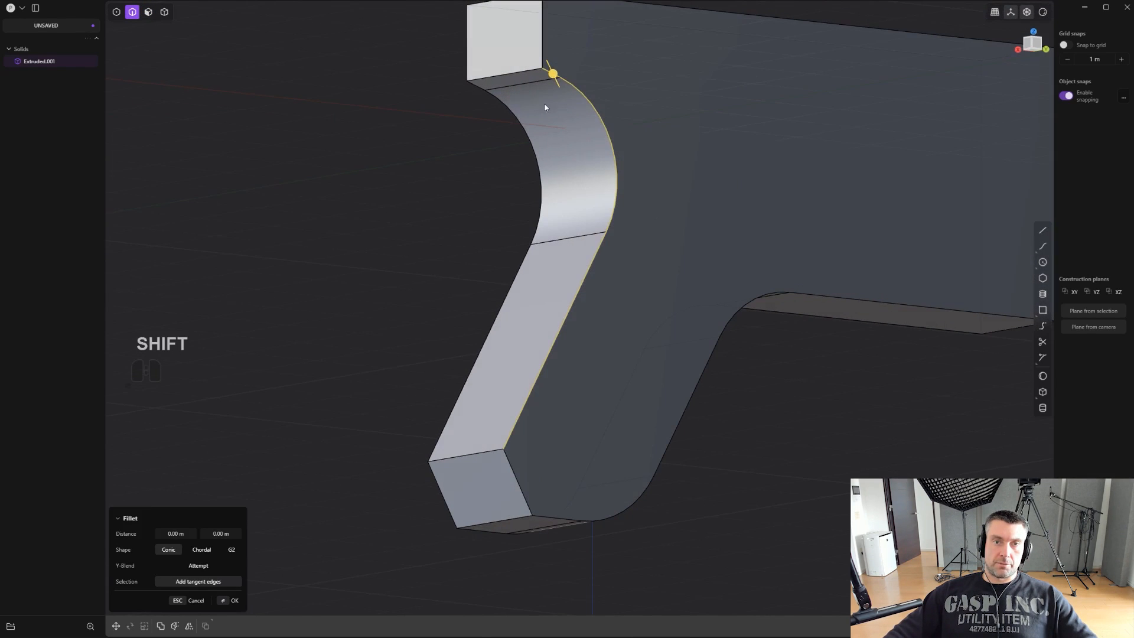
left_click_drag(551, 71, 565, 107)
middle_click_drag(565, 106, 531, 302)
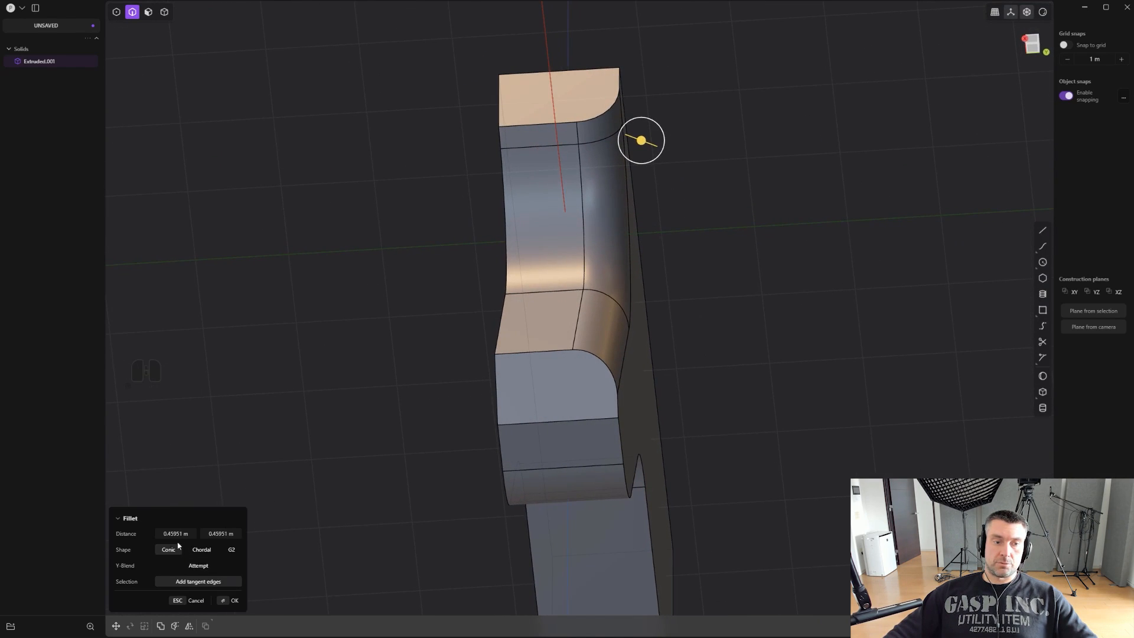
left_click_drag(641, 140, 649, 143)
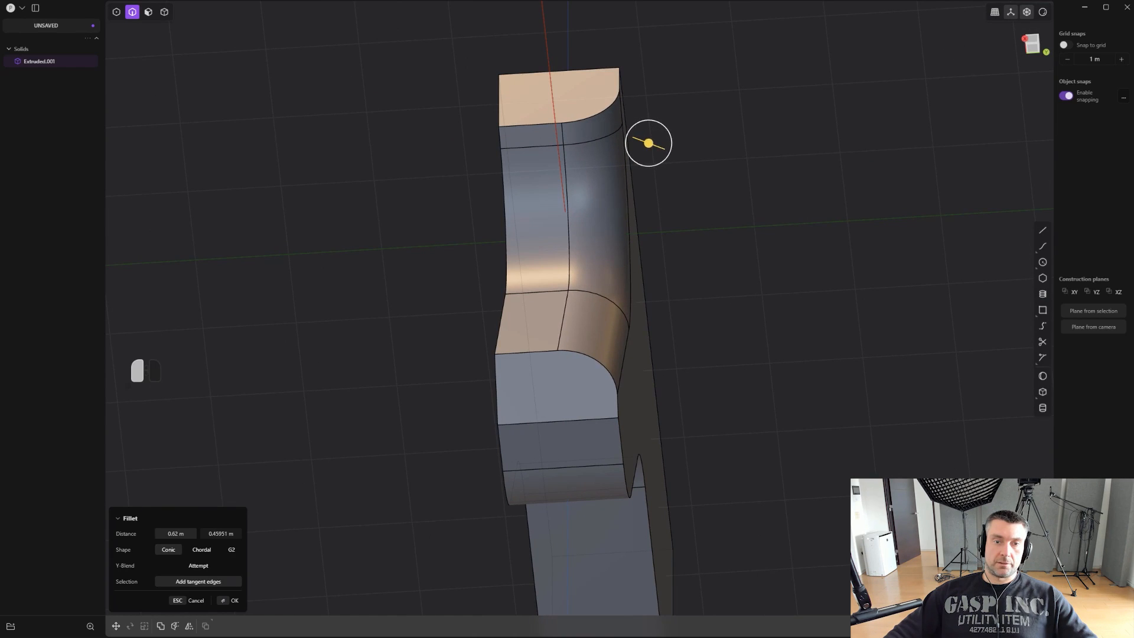
key("Return")
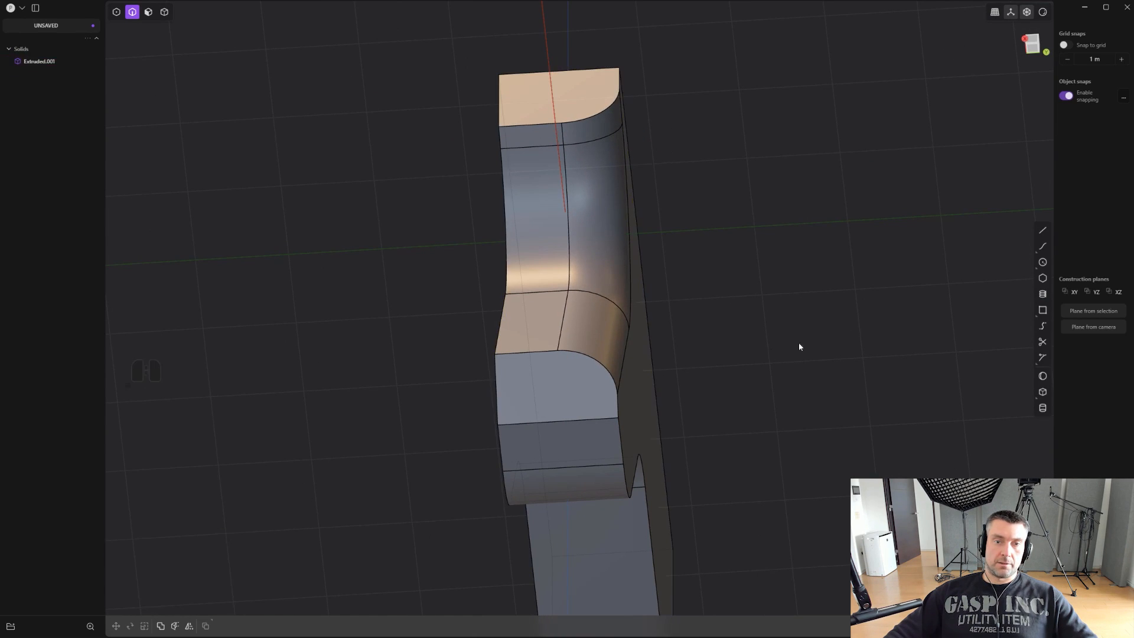
- Mirror the filleted side across the body's centre plane with the two halves merged by union, and return to the side view
scroll(673, 369, "up", 1)
key("3")
key("4")
left_click(576, 343)
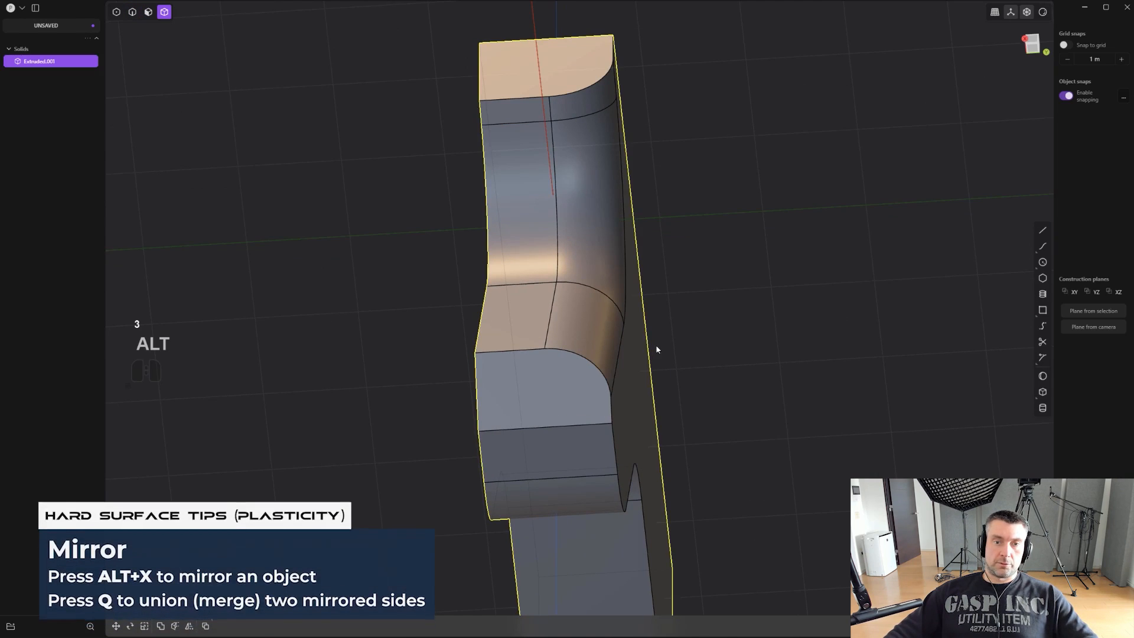
key("alt+x")
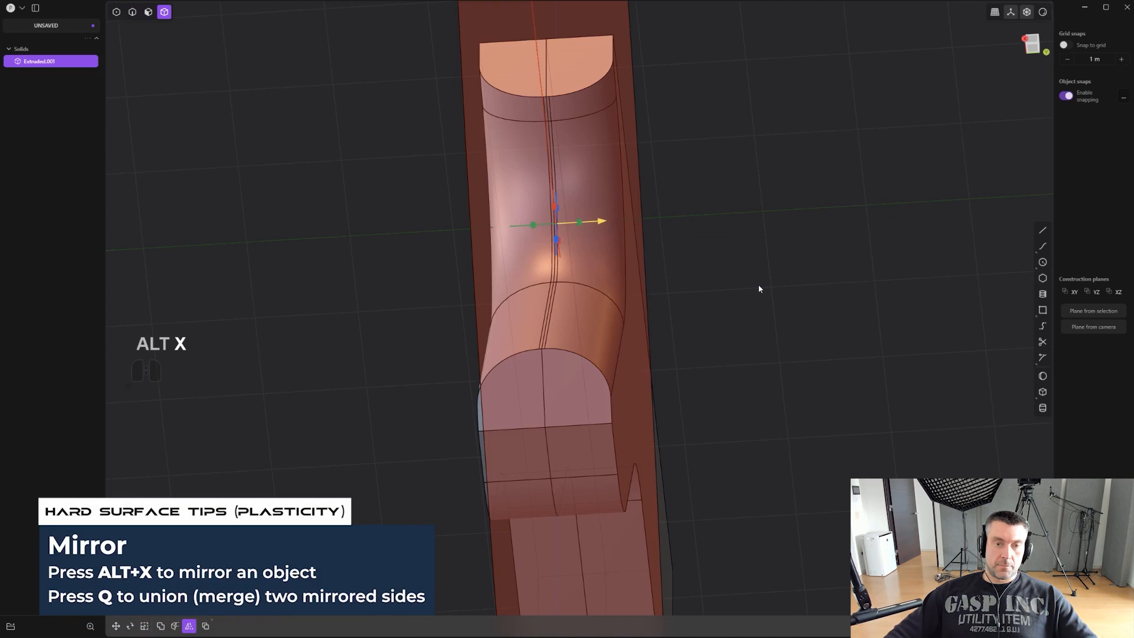
key("q")
right_click(759, 289)
middle_click_drag(759, 288, 440, 509, "alt")
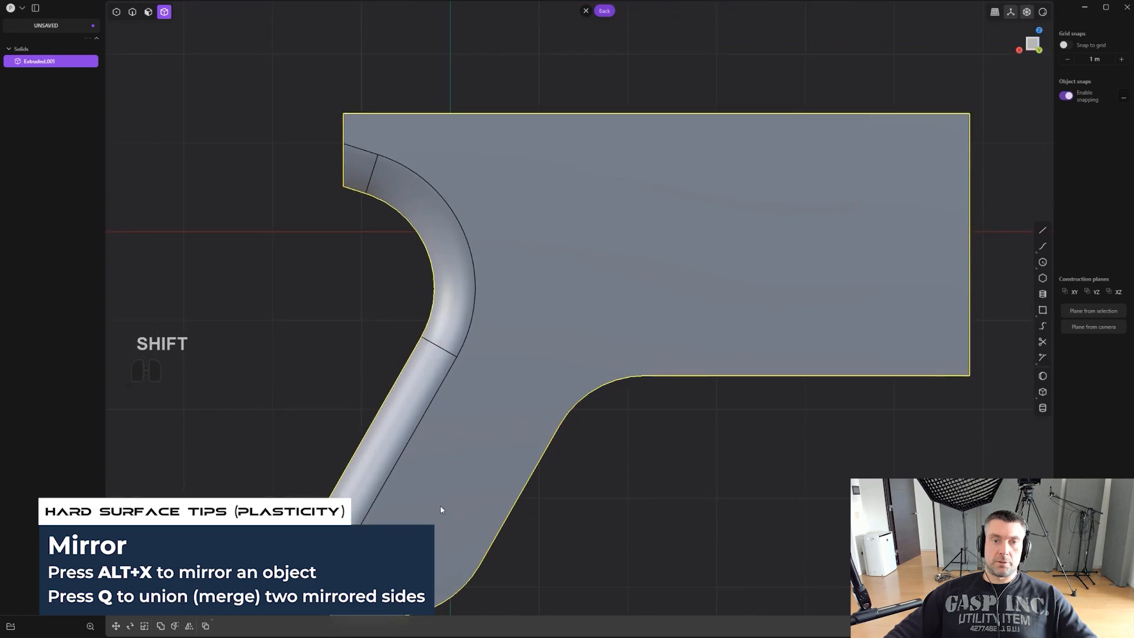
scroll(440, 509, "down", 1)
key("ctrl+e")
middle_click_drag(426, 454, 569, 375)
key("ctrl+e")
scroll(628, 432, "down", 1)
scroll(544, 471, "down", 1)
middle_click_drag(544, 471, 503, 498, "shift")
scroll(684, 412, "up", 1)
- Duplicate the continuous edge chain along the underside, grip front and grip bottom as a curve, and move it toward the grip's back
key("2")
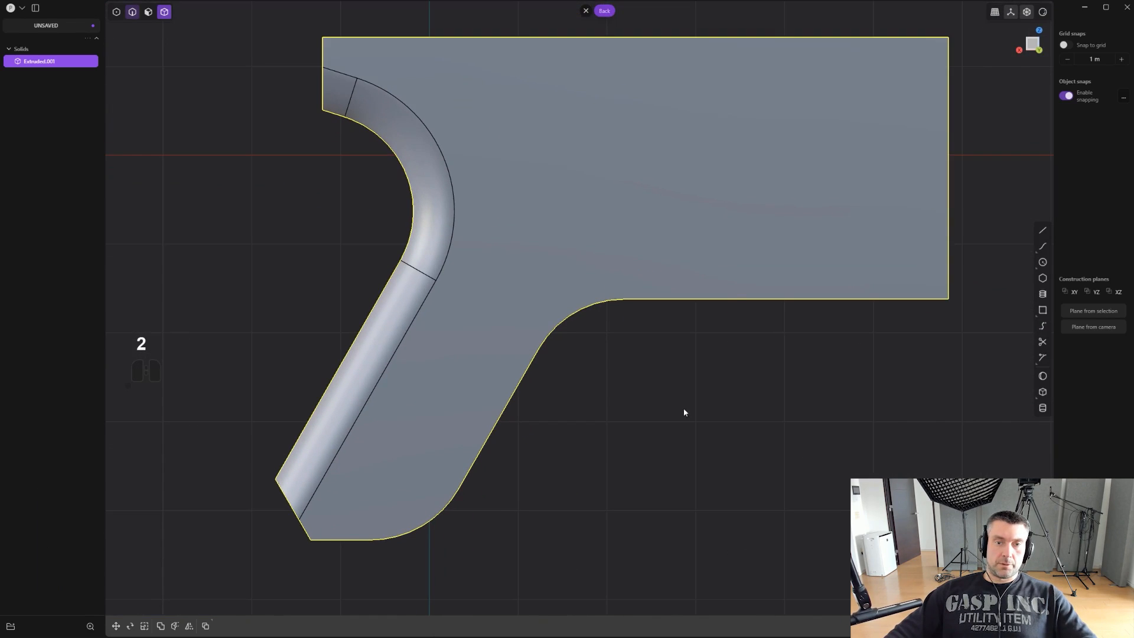
left_click(745, 300)
key("f")
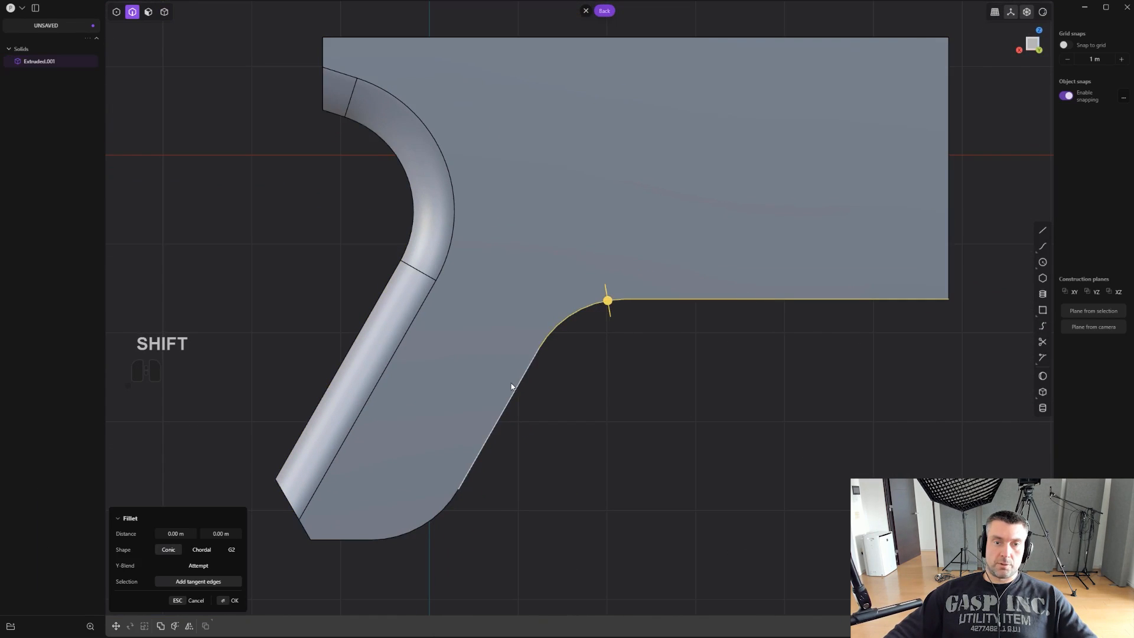
left_click(442, 503, "shift")
left_click(344, 540, "shift")
middle_click_drag(491, 444, 565, 427, "shift")
scroll(564, 427, "up", 1)
key("shift+d")
left_click_drag(663, 400, 614, 396)
middle_click_drag(622, 380, 526, 400, "shift")
scroll(505, 471, "up", 4)
scroll(406, 458, "up", 2)
right_click(593, 475)
scroll(656, 452, "down", 3)
scroll(526, 399, "down", 4)
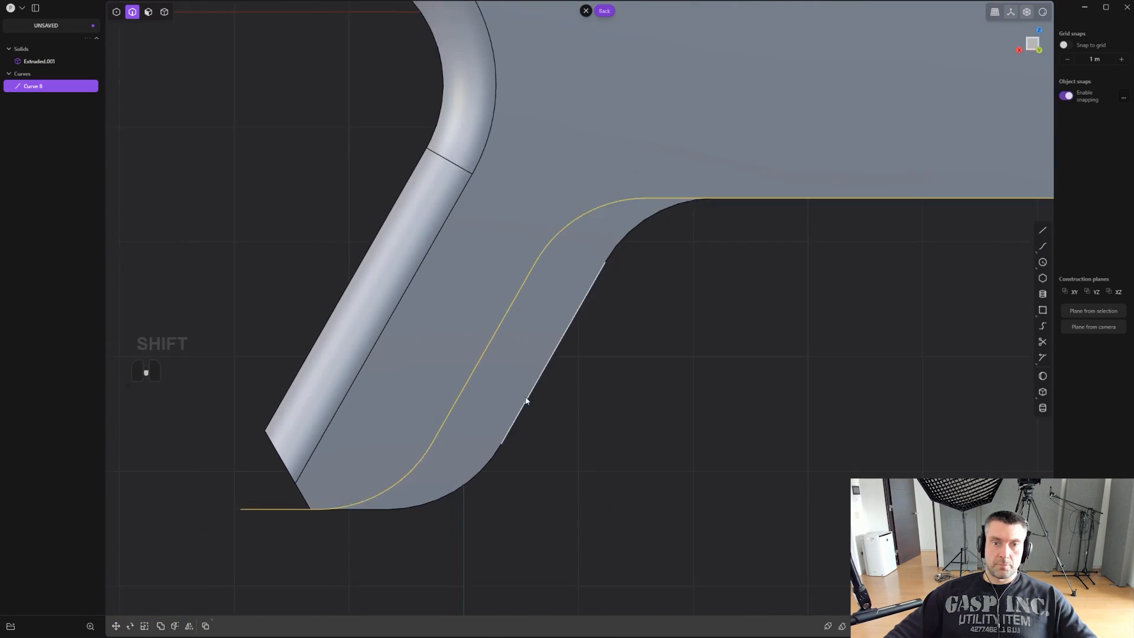
key("shift+q")
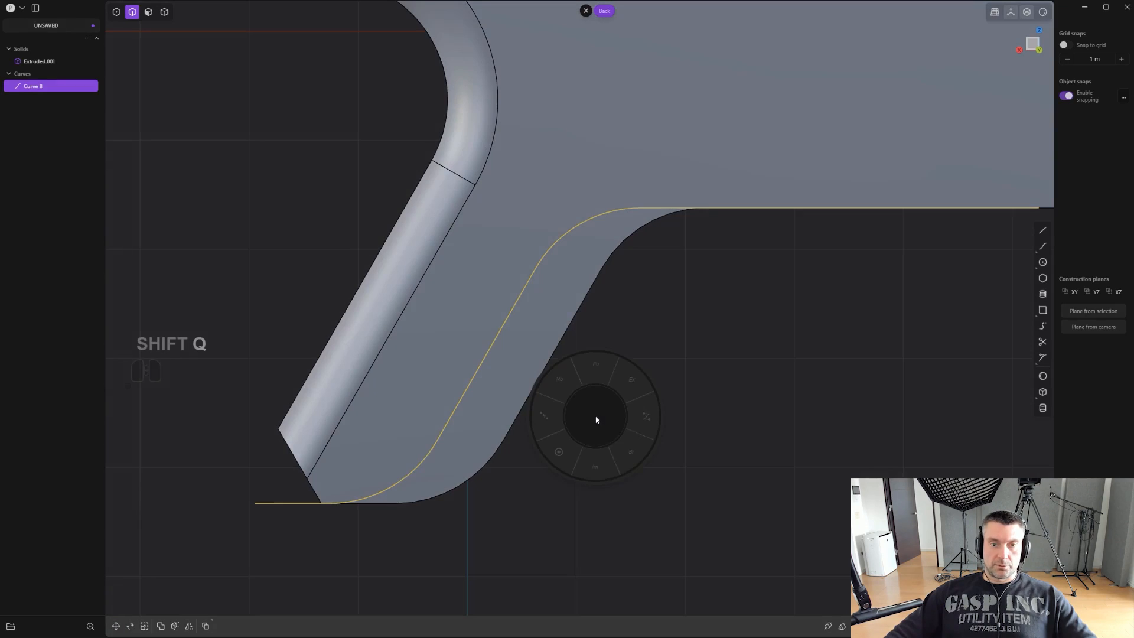
left_click(602, 472)
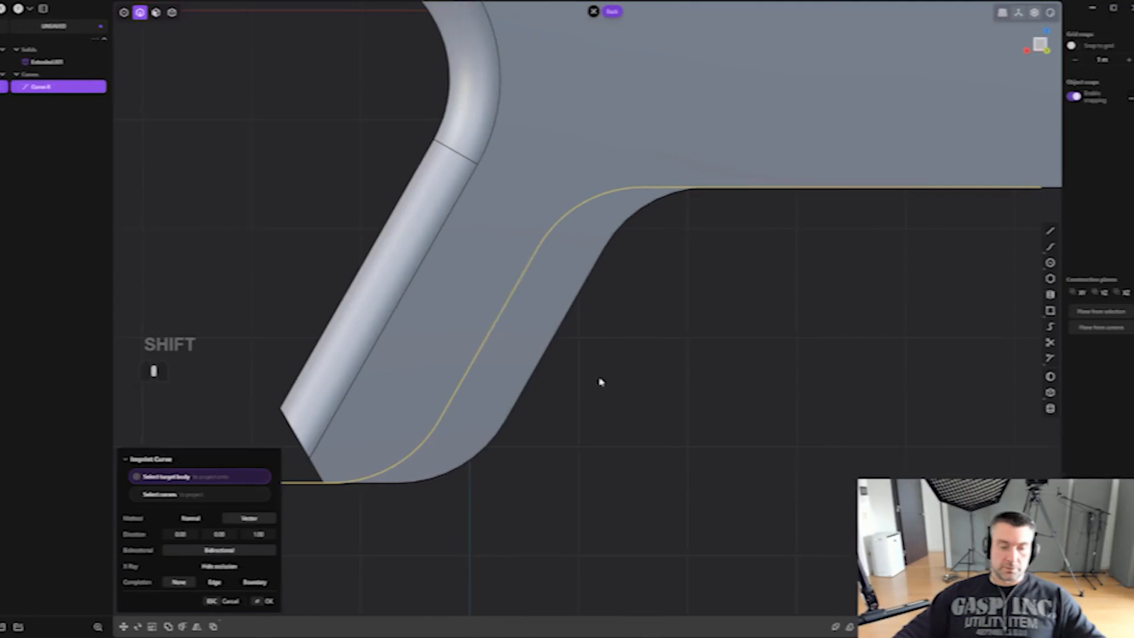
key("f")
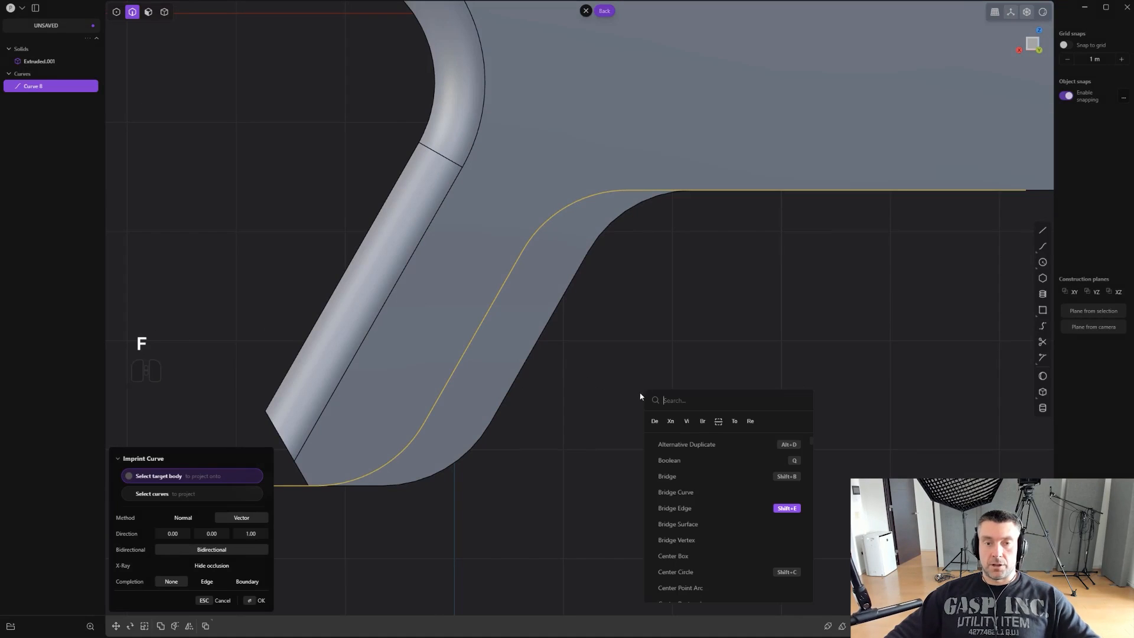
left_click(609, 391)
scroll(543, 335, "up", 5)
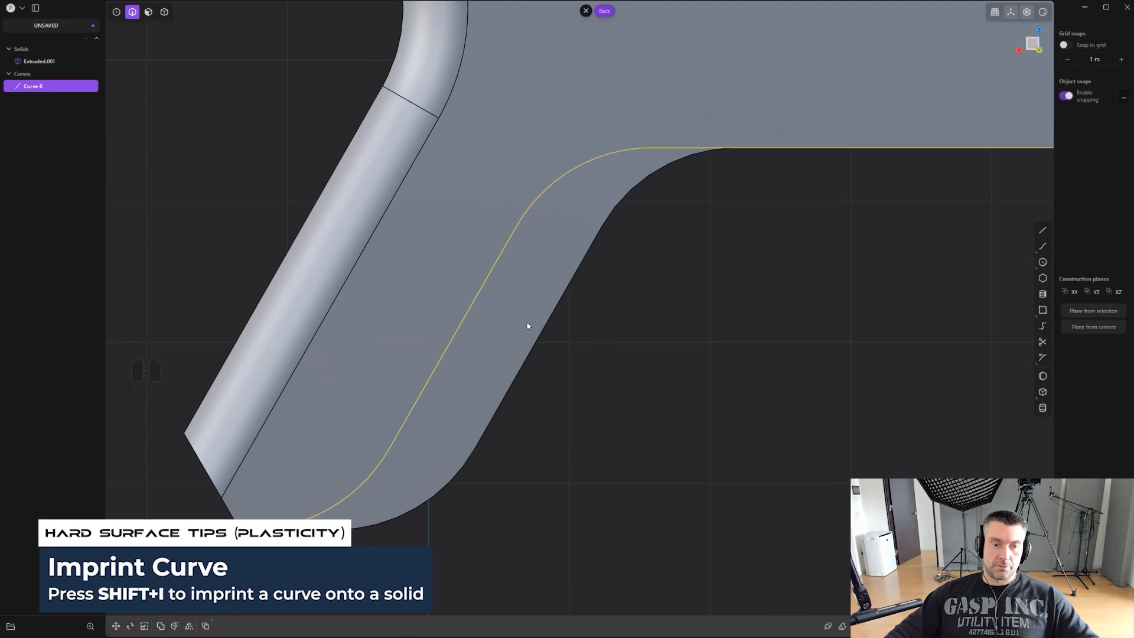
key("ctrl+z")
key("ctrl+z")
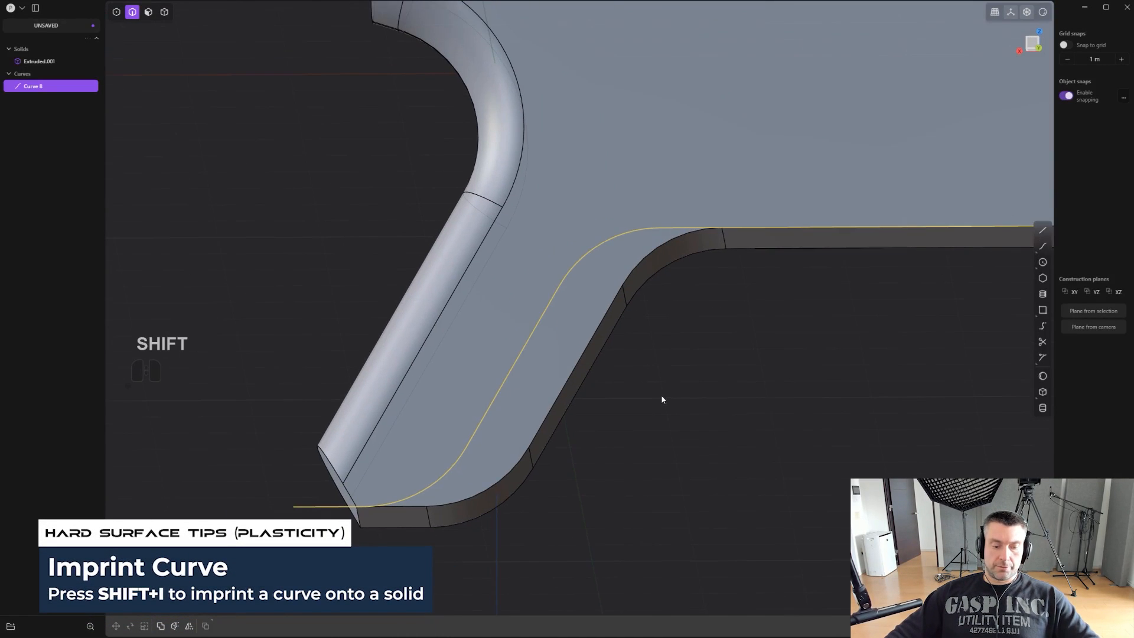
- Imprint the shifted profile curve onto the pistol body, and delete the source curve
key("shift+q")
left_click(663, 449)
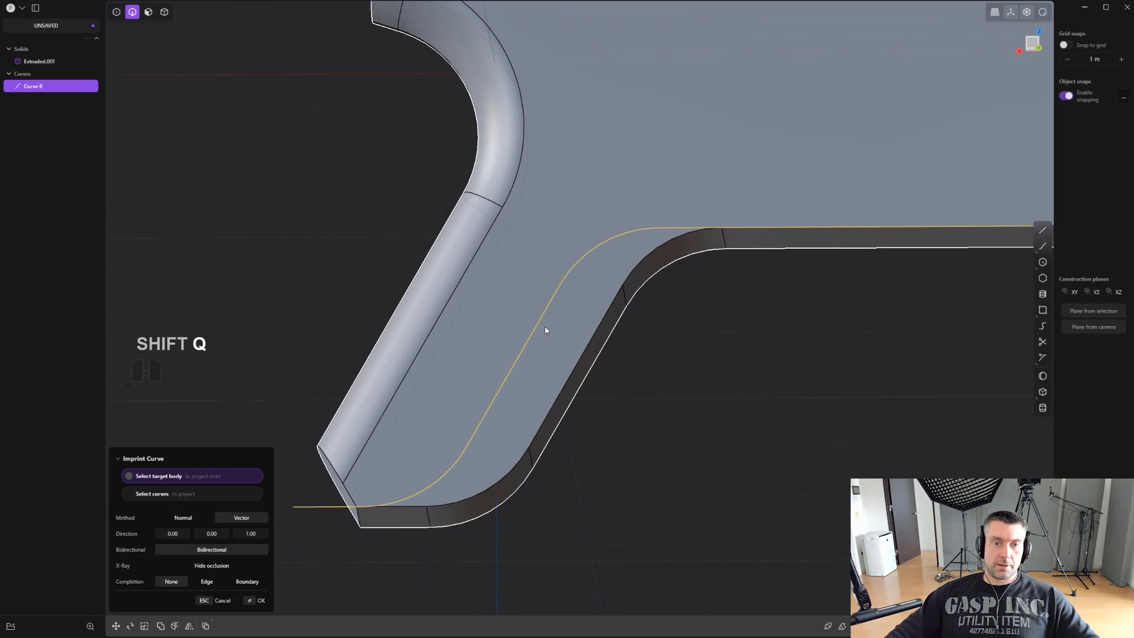
left_click(556, 332)
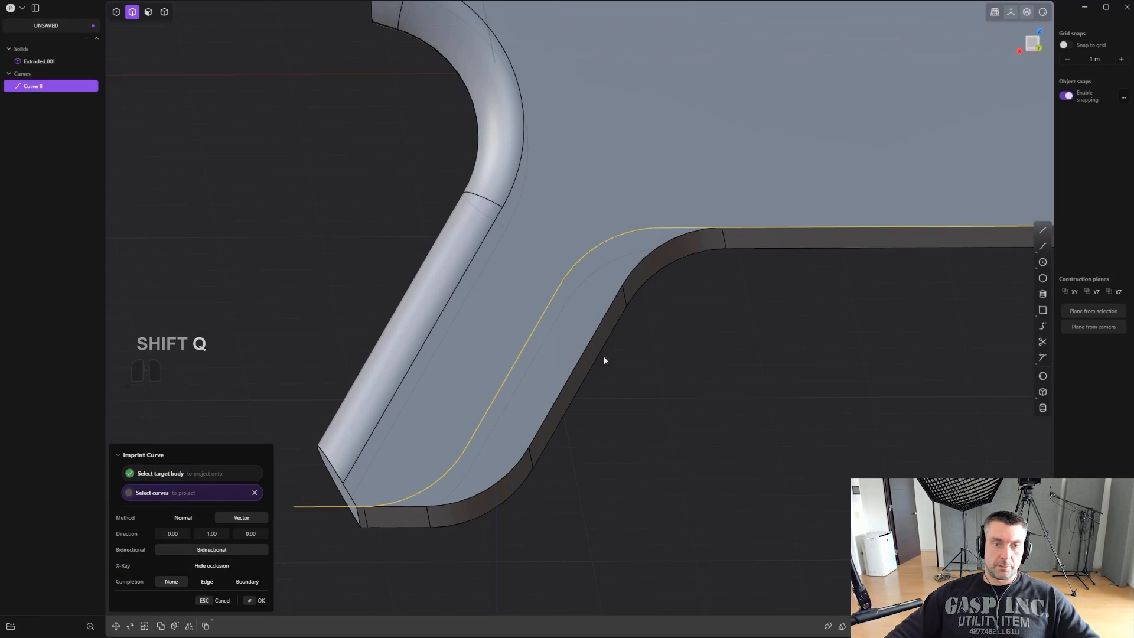
left_click(547, 310)
key("x")
- Offset the imprinted strip face along the grip front inward by about 0.345 m
middle_click_drag(611, 342, 603, 268, "shift")
key("3")
left_click(527, 315)
left_click_drag(587, 259, 616, 280)
middle_click_drag(616, 280, 502, 295)
left_click_drag(635, 288, 632, 287)
middle_click_drag(638, 288, 675, 270)
left_click_drag(634, 287, 615, 281)
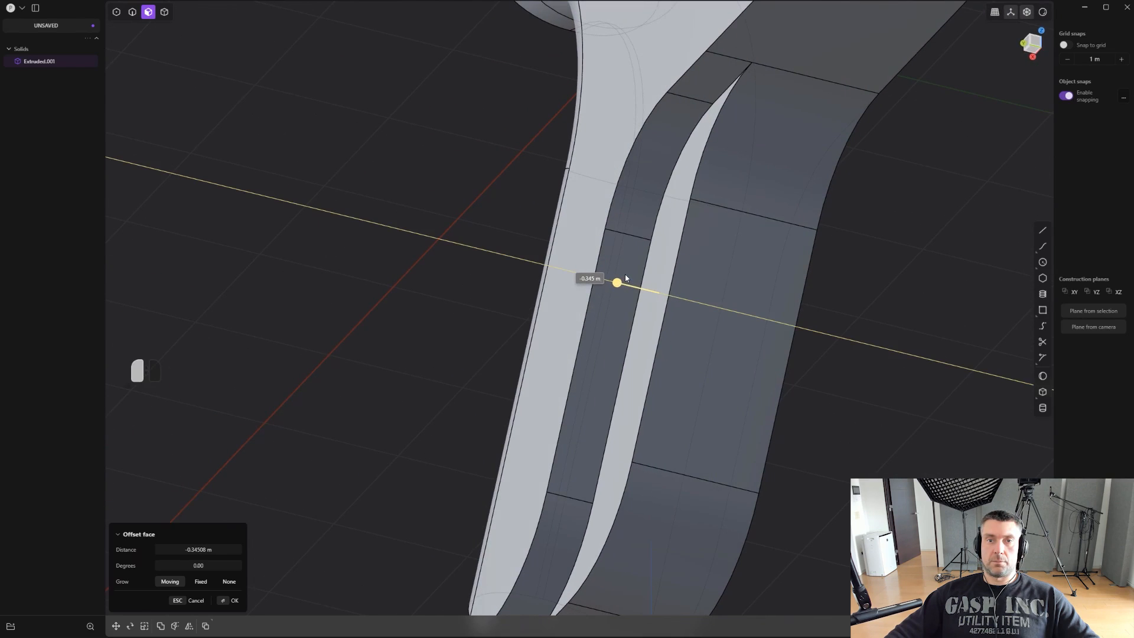
middle_click_drag(805, 289, 813, 359)
right_click(860, 288)
- Delete the recessed strip face and the wall faces of the step beside it, leaving an open gap along the grip front
key("ctrl+z")
key("shift+x")
left_click(778, 102)
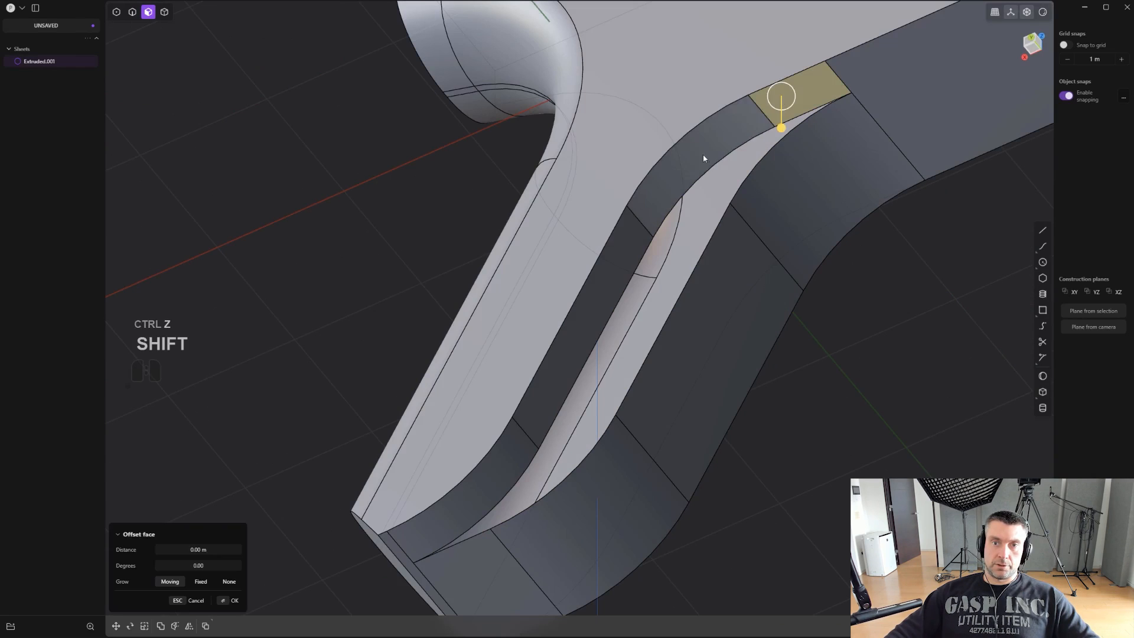
left_click(703, 156, "shift")
left_click(600, 324, "shift")
left_click(482, 473, "shift")
key("shift+x")
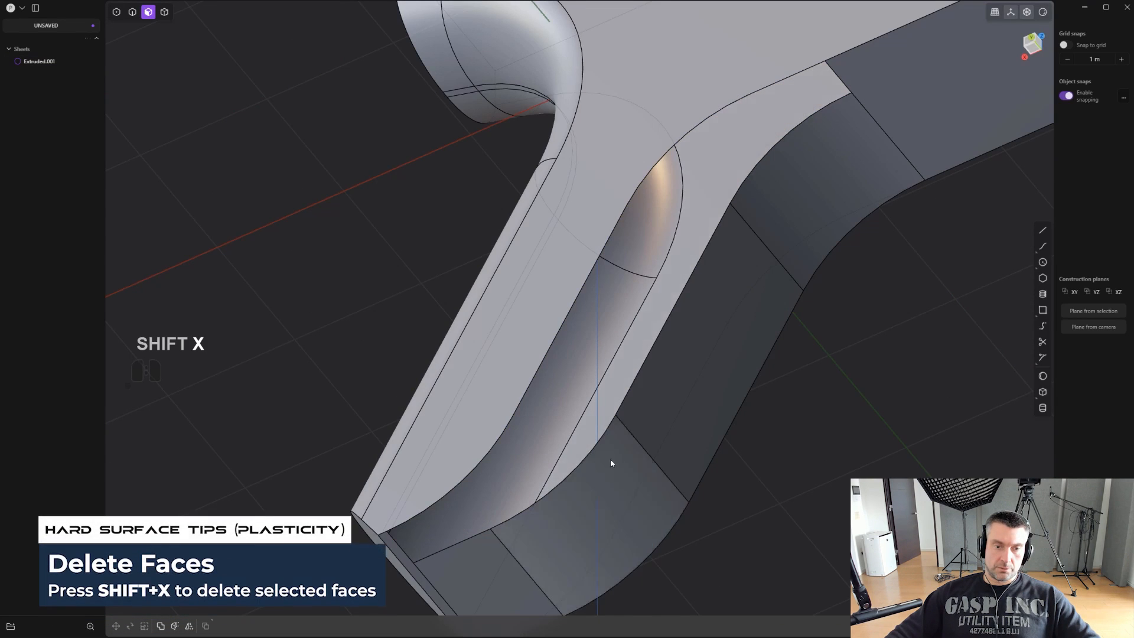
middle_click_drag(610, 463, 544, 380)
- Try to patch the open gap along the grip front from its boundary edge loop
key("2")
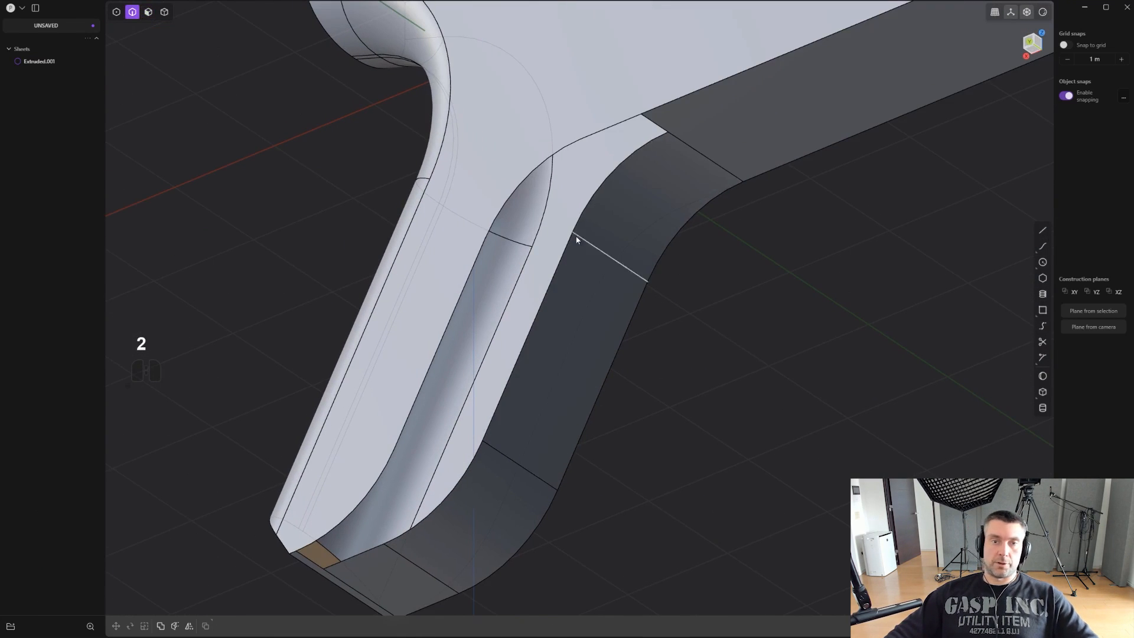
left_click(558, 267, "alt")
middle_click_drag(558, 268, 647, 278)
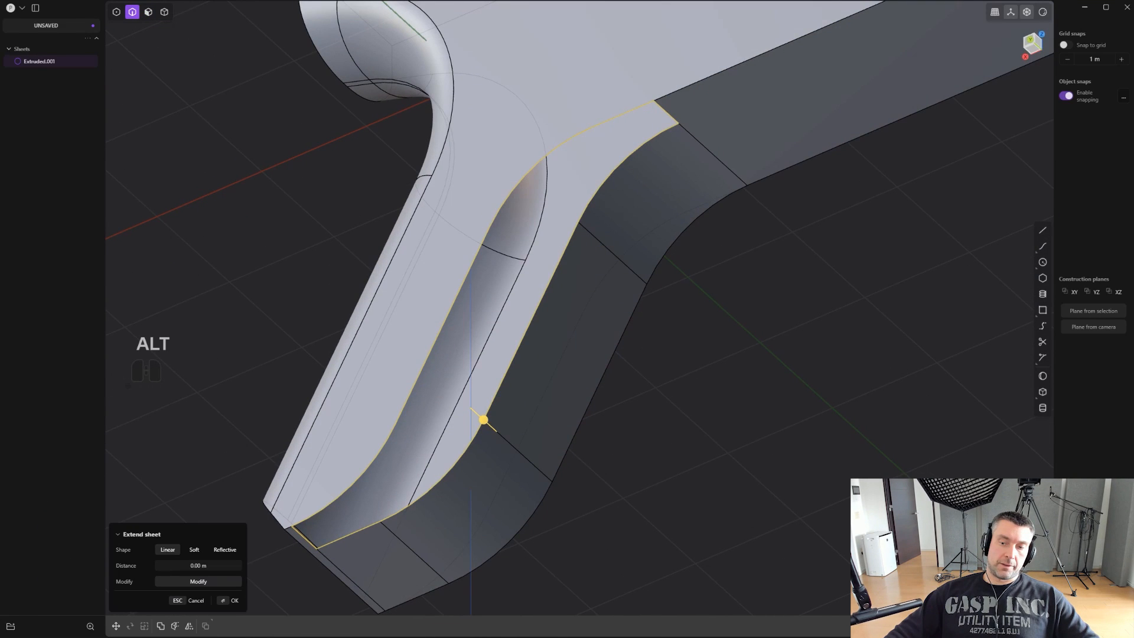
key("alt+p")
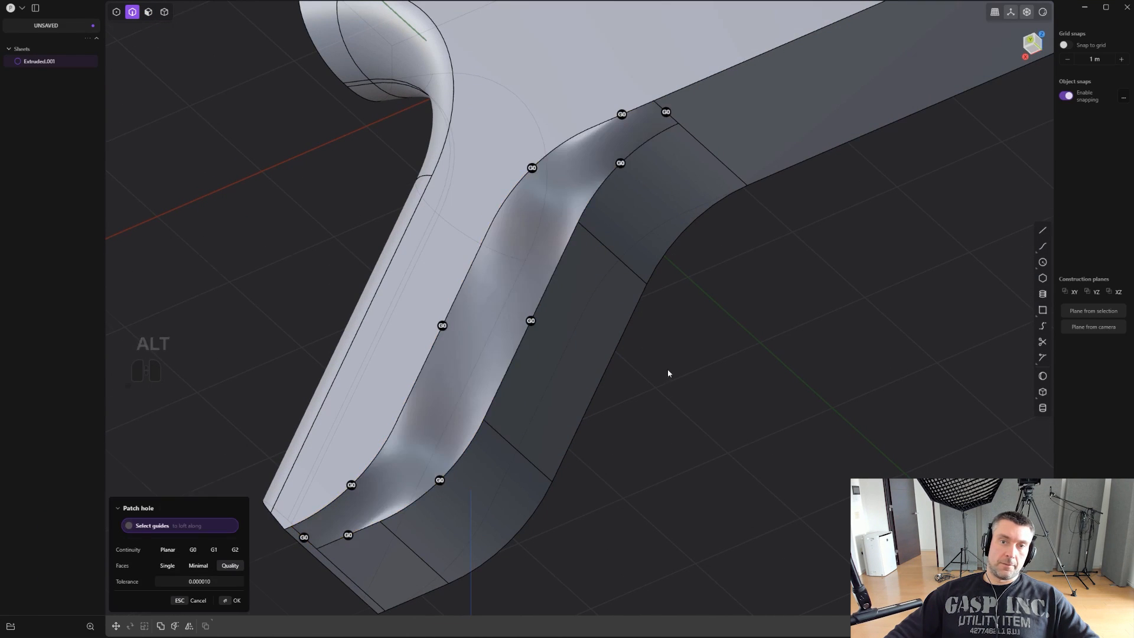
middle_click_drag(667, 368, 653, 349)
key("ctrl+z")
- Draw a horizontal line from the upper end of the grip front's straight edge toward the grip's back, and imprint it onto the body
left_click(1043, 231)
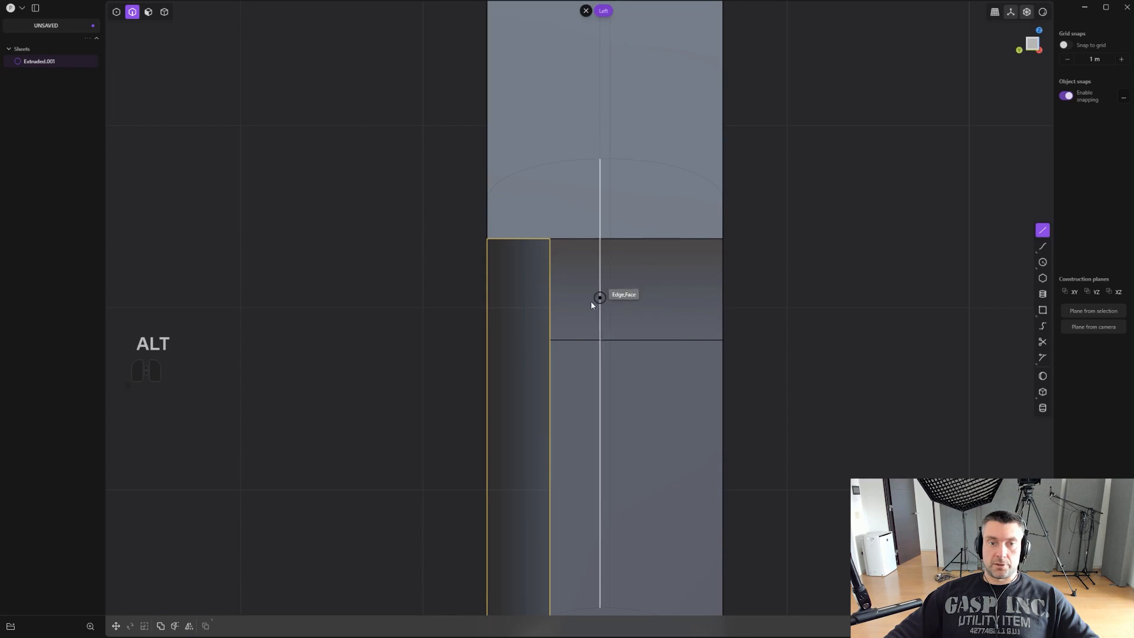
middle_click_drag(591, 300, 566, 325)
middle_click_drag(567, 325, 662, 289, "alt")
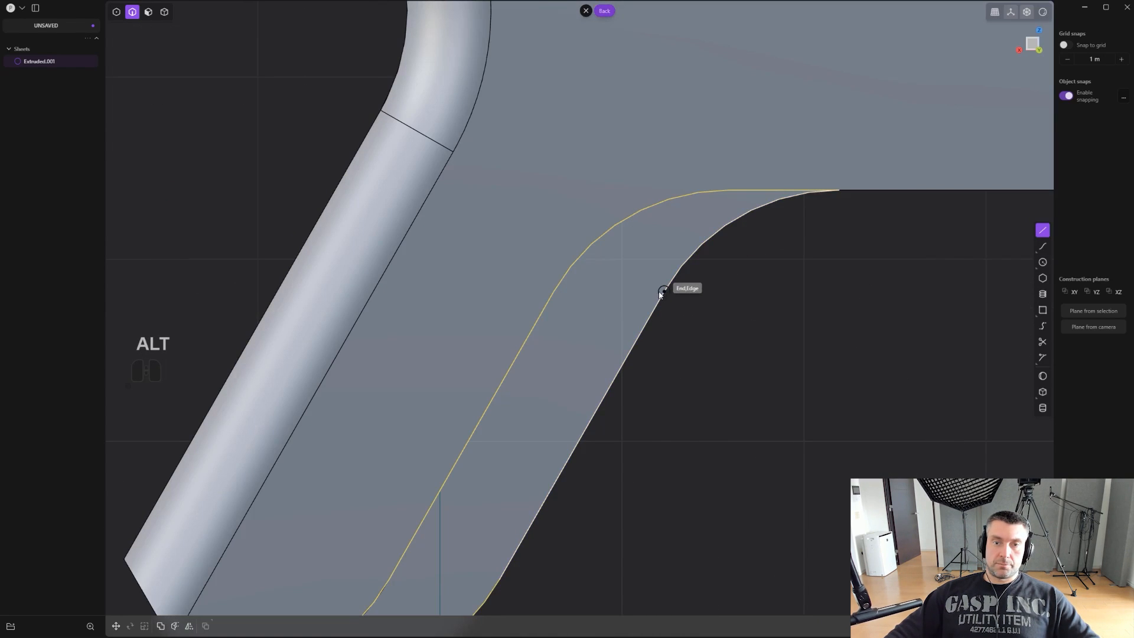
left_click(660, 293)
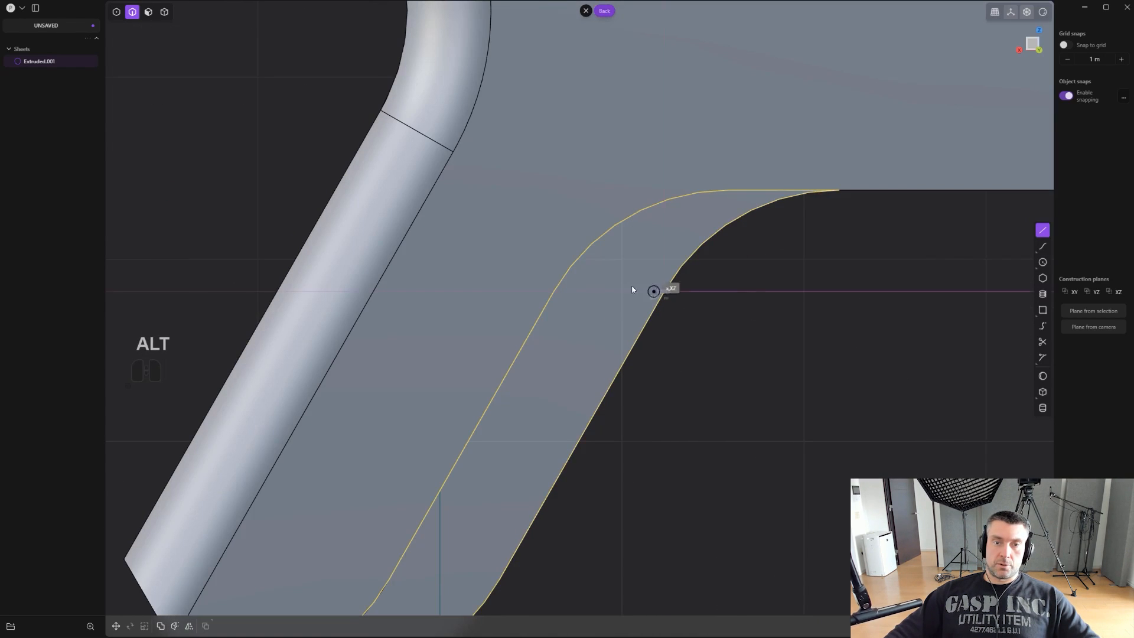
left_click(427, 288)
key("shift+q")
left_click(650, 423)
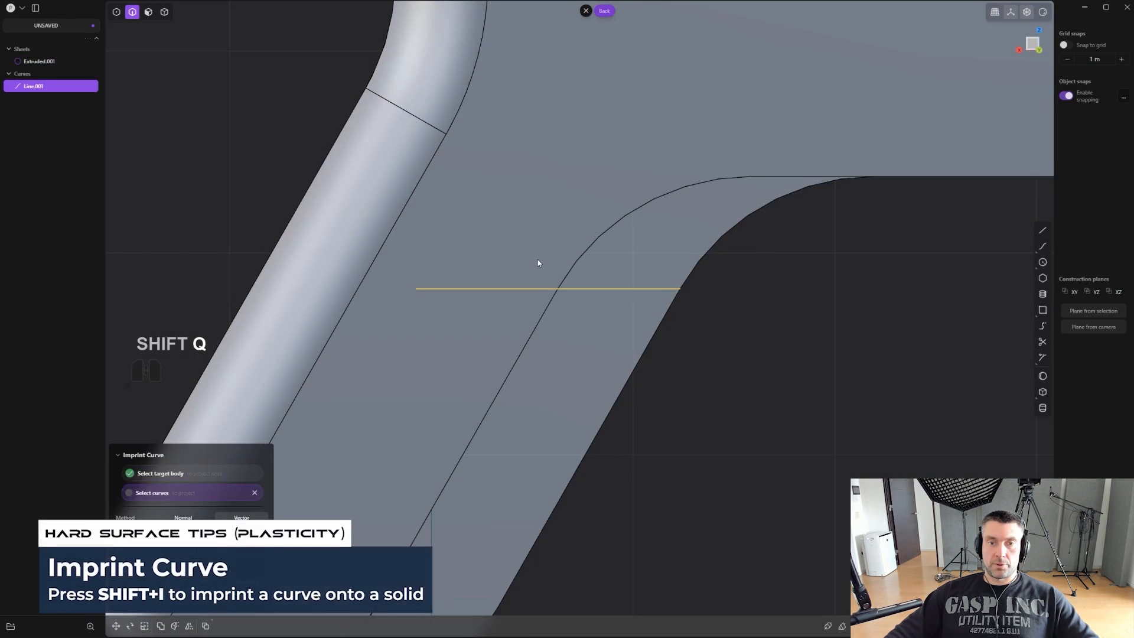
right_click(538, 261)
- Move the line down from a custom pivot at its front end, snapping it to the lower end of the gap's straight rear edge
key("2")
left_click(583, 290)
key("x")
middle_click_drag(583, 289, 697, 320)
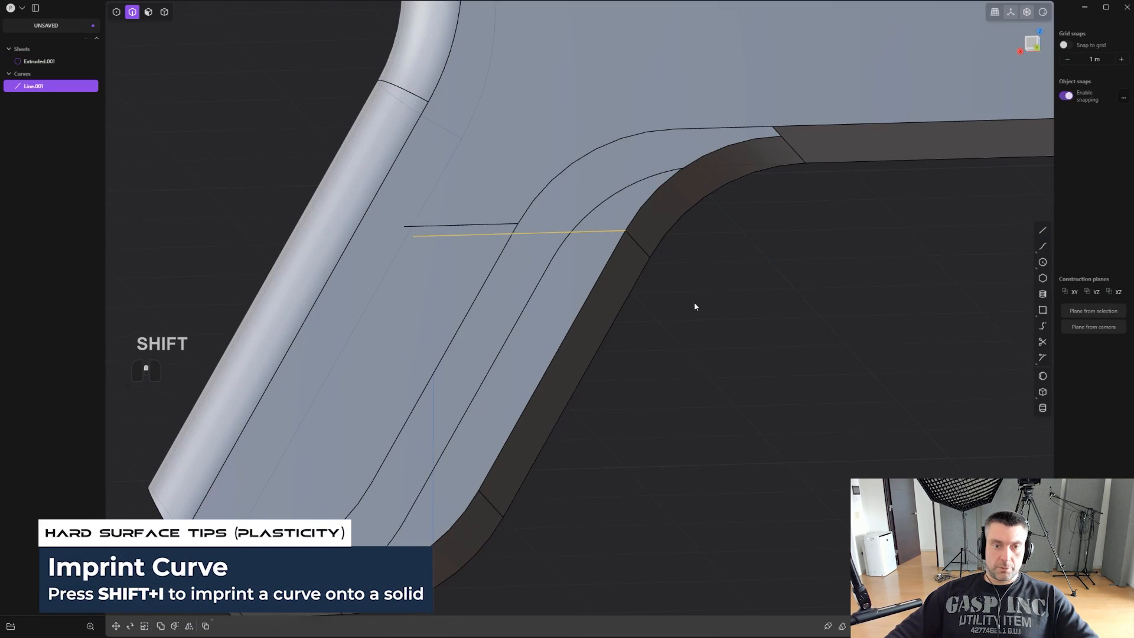
key("g")
key("g")
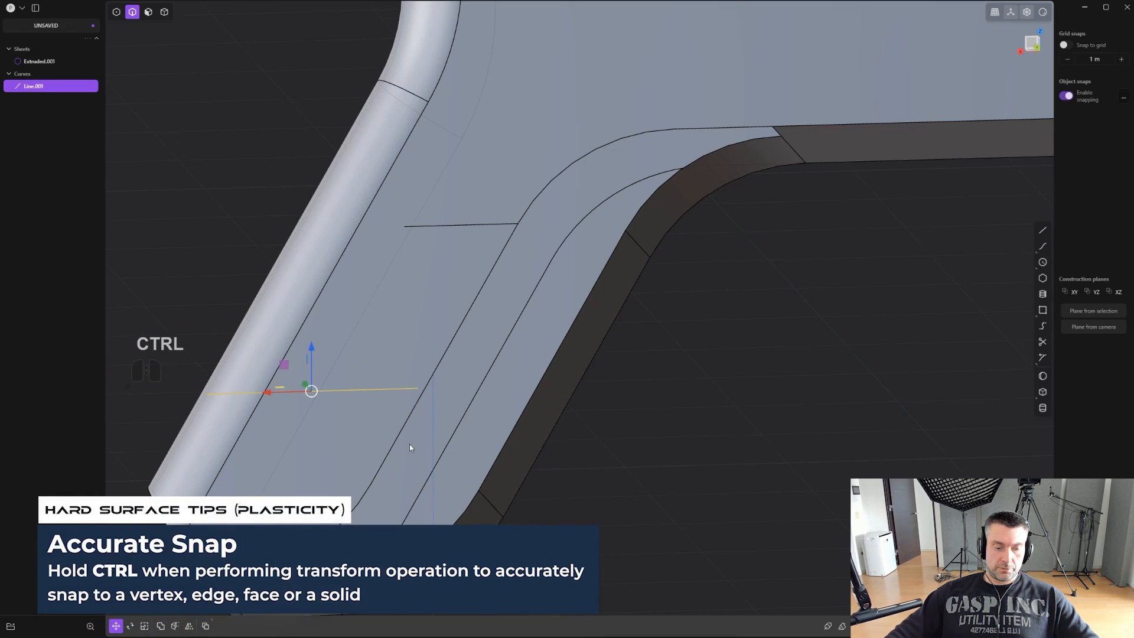
key("v")
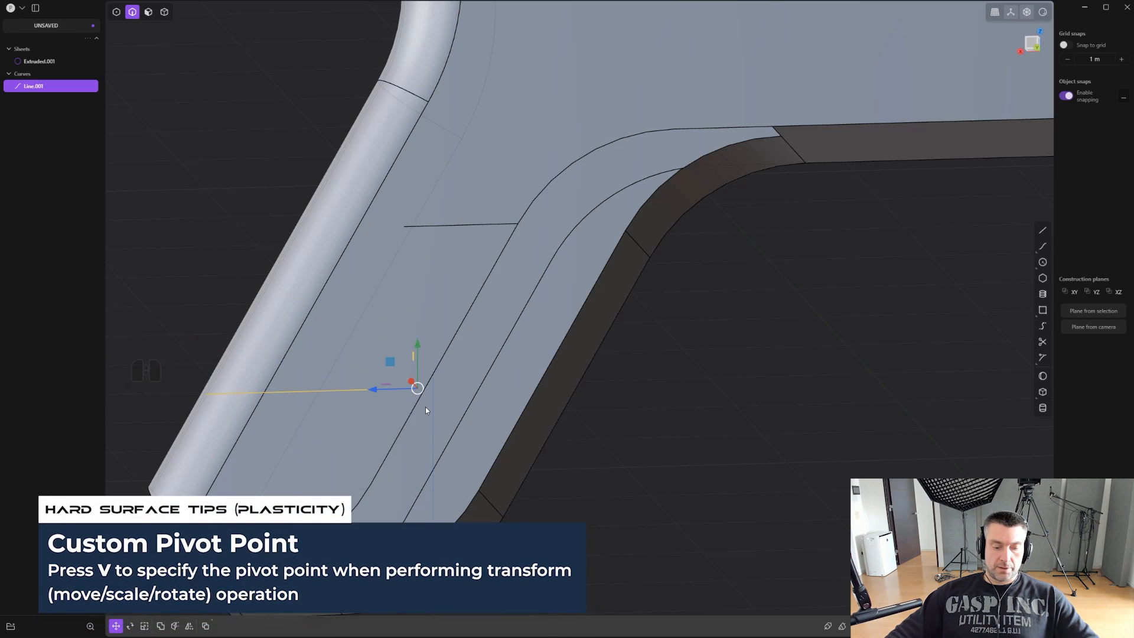
key("g")
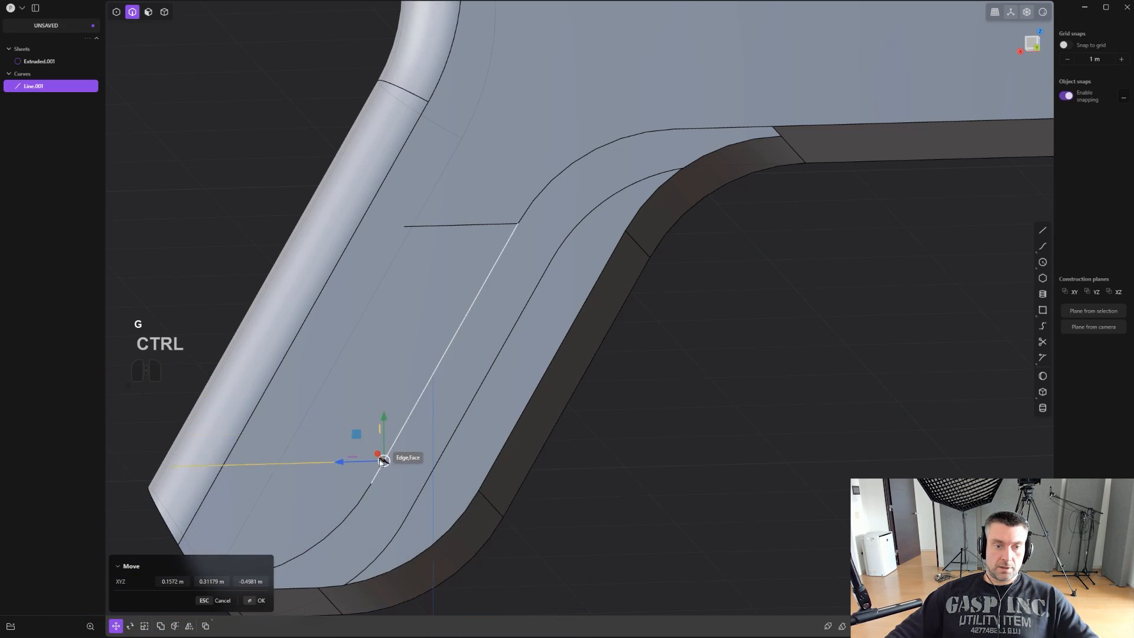
left_click(374, 487)
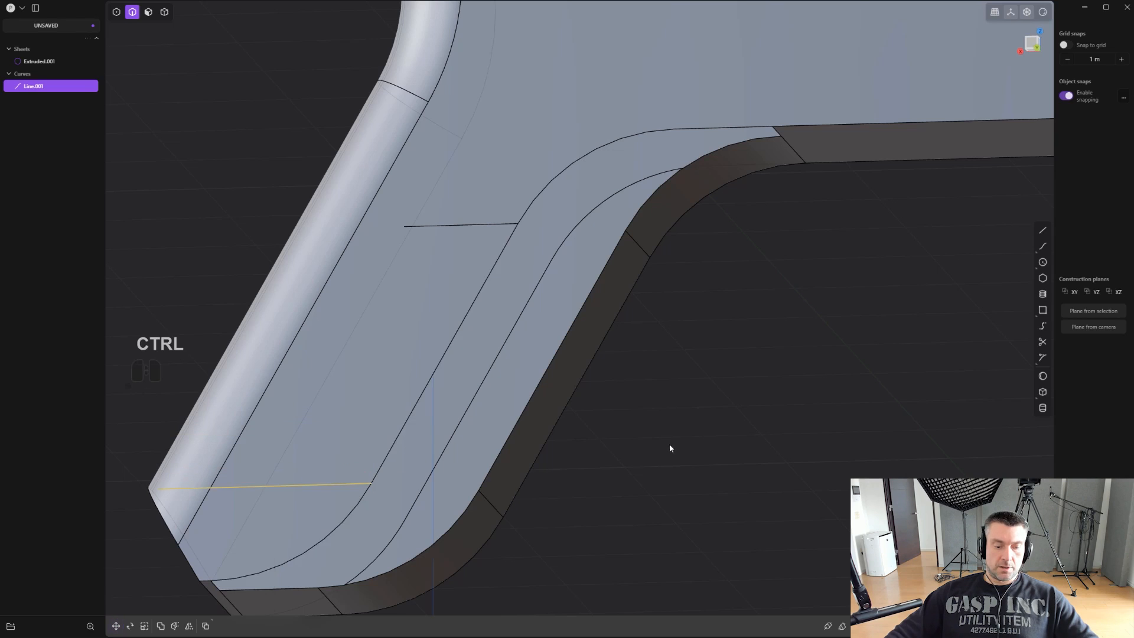
- Imprint the moved line onto the body near the grip's bottom, and delete the line
key("shift+q")
left_click(372, 503)
left_click(360, 432)
right_click(360, 432)
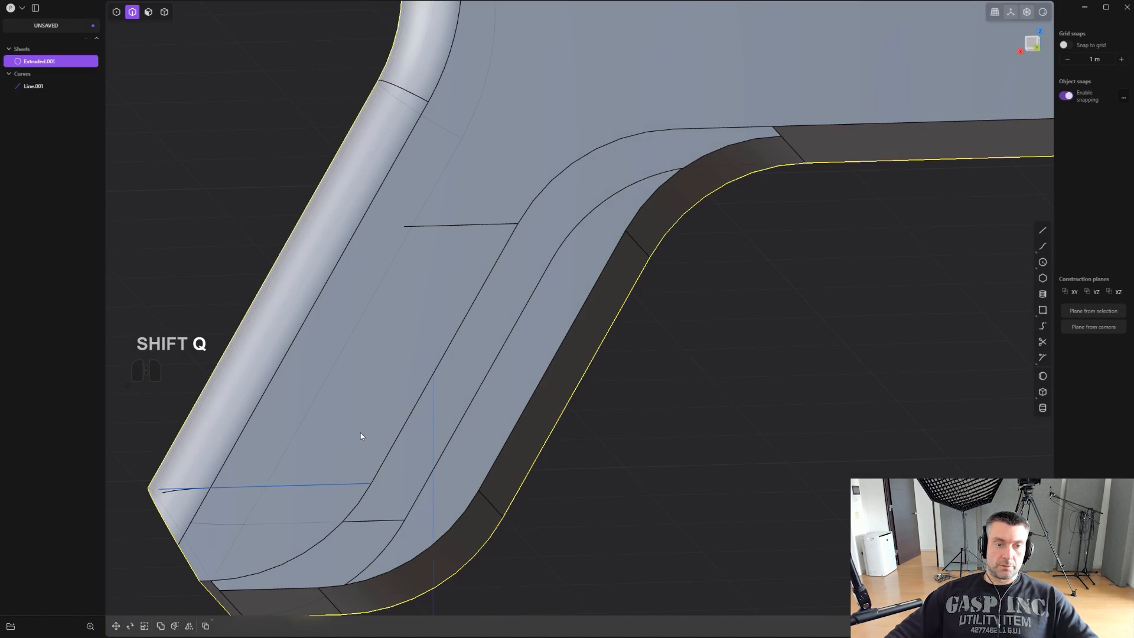
key("2")
left_click(345, 486)
key("x")
- Delete the excess imprinted edges on the rounded back of the grip
scroll(446, 472, "down", 3)
middle_click_drag(444, 447, 553, 392, "shift")
left_click(323, 436)
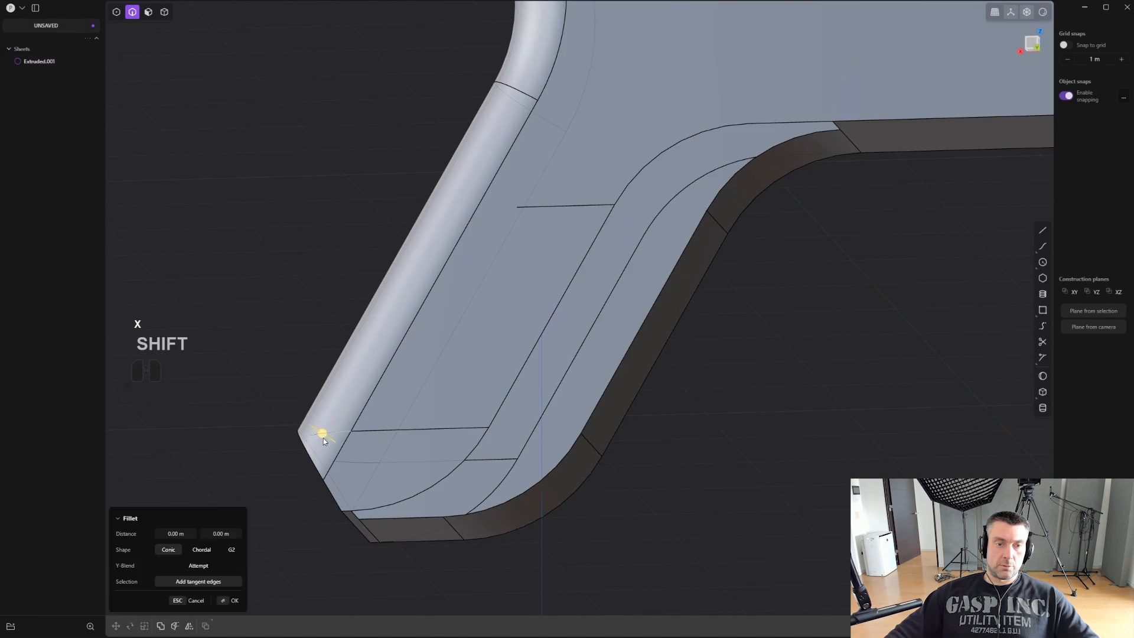
key("x")
middle_click_drag(597, 455, 332, 466)
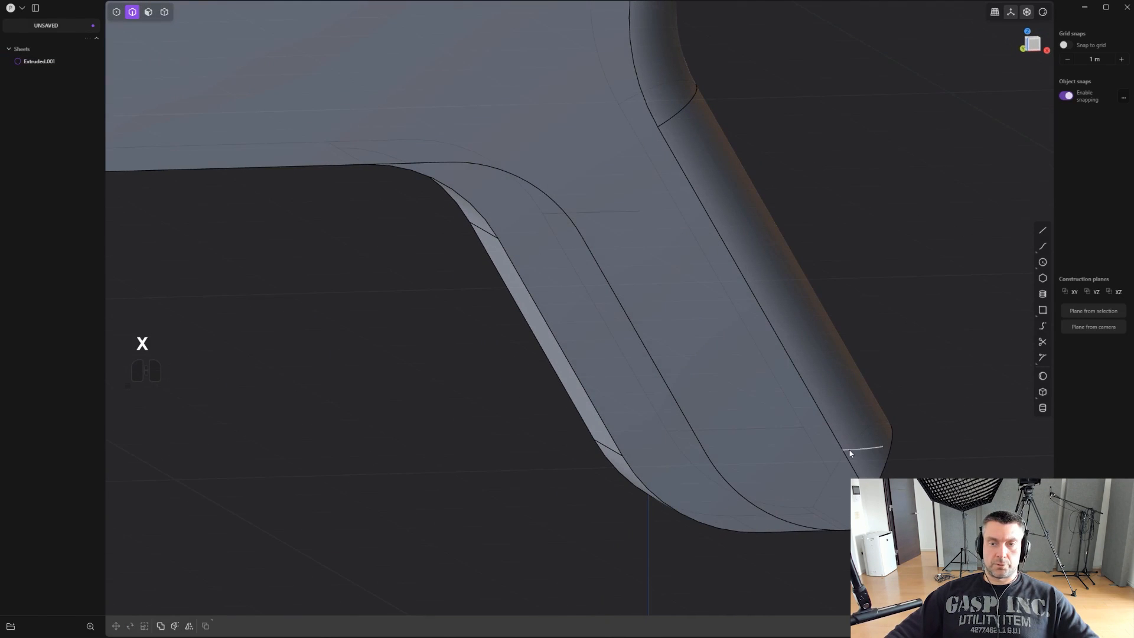
middle_click_drag(511, 412, 819, 386)
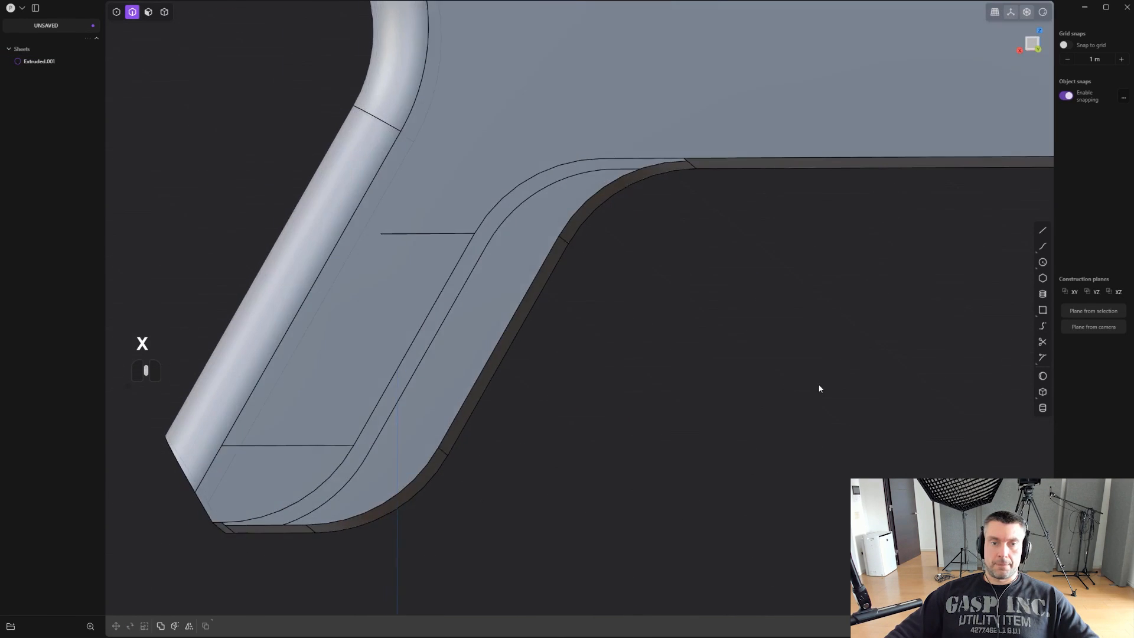
- Start a bridge curve from the upper imprinted line to the grip front's upper cross edge, with T values 0.00 and 1.00
mouse_move(536, 367)
middle_mouse_down("shift")
mouse_move(715, 434)
mouse_move(732, 385)
mouse_move(544, 377)
middle_mouse_up("shift")
scroll(565, 384, "up", 3)
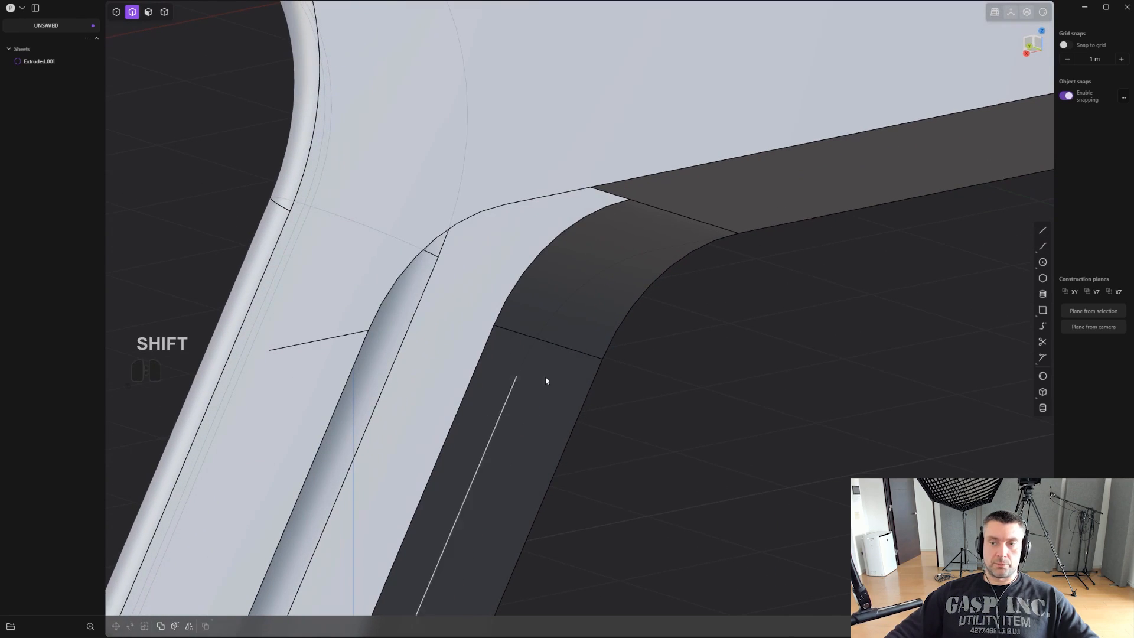
left_click(1042, 325)
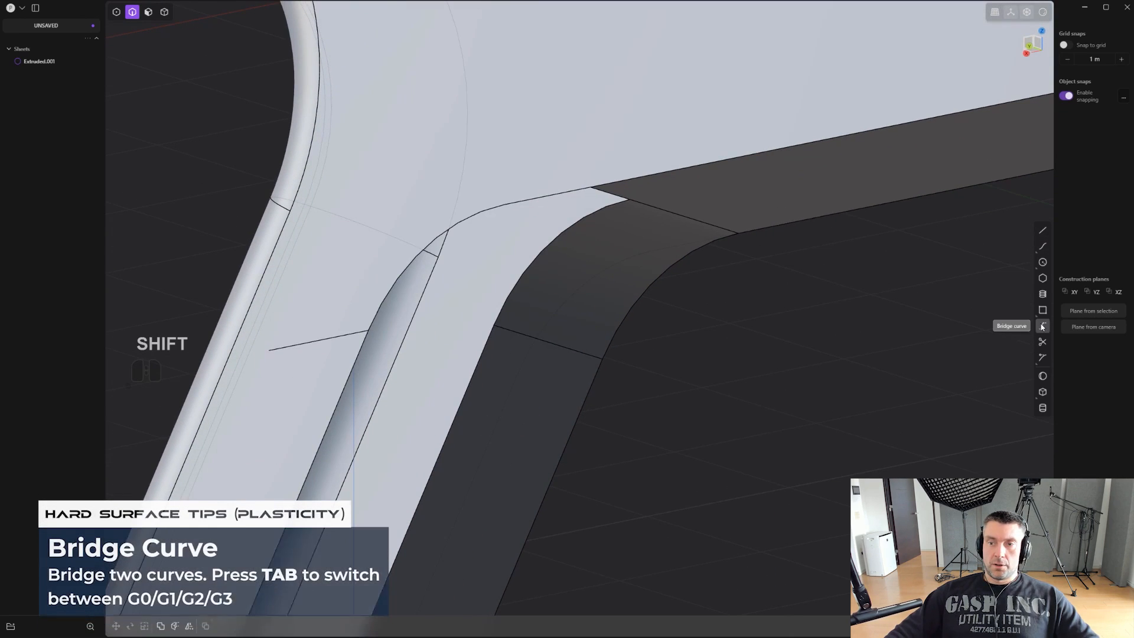
left_click(346, 334)
left_click(516, 335)
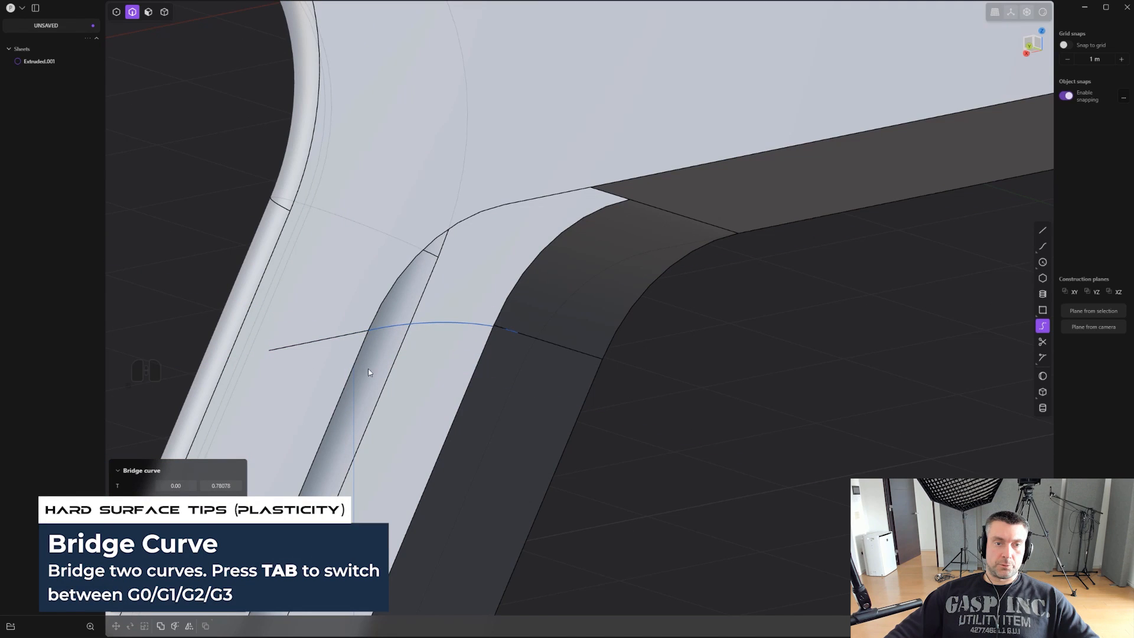
left_click_drag(228, 488, 210, 488)
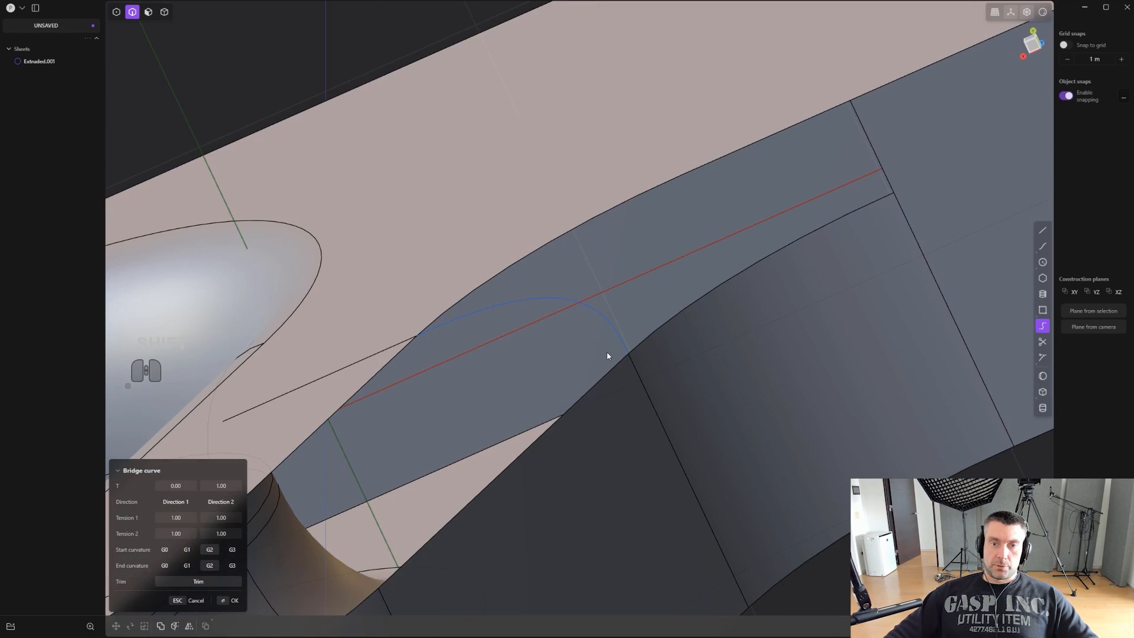
- Try G1 start and end curvature on the bridge curve, testing Tension 1 at 0.58 and resetting it to 1
key("Tab")
key("Tab")
key("Tab")
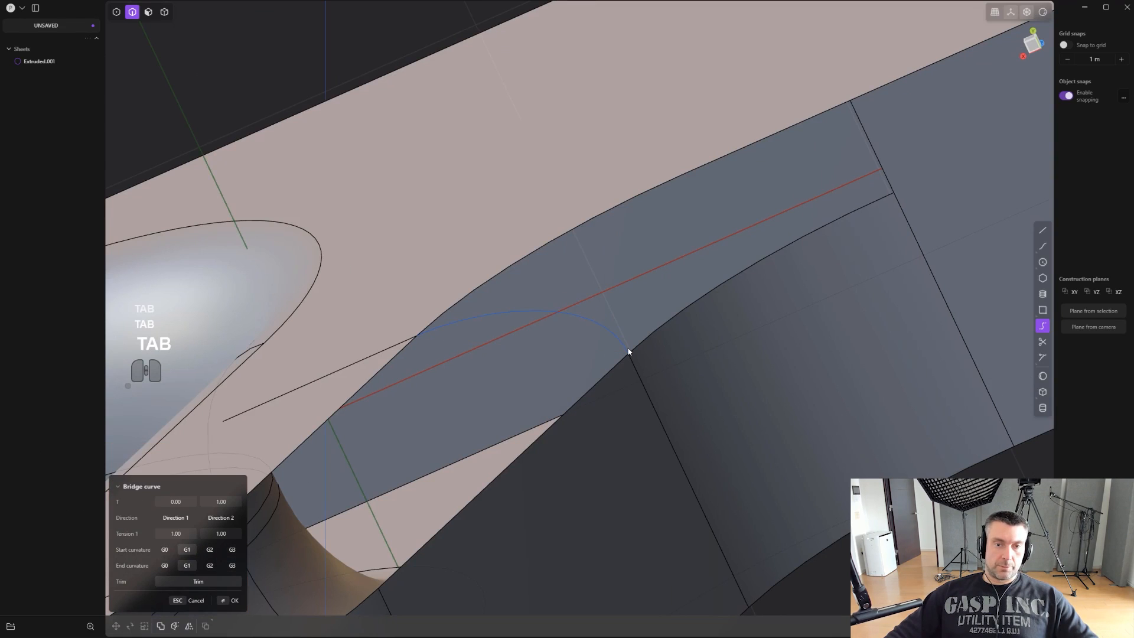
middle_click_drag(629, 352, 654, 373, "shift")
scroll(671, 381, "up", 1)
mouse_move(556, 318)
middle_mouse_down("shift")
mouse_move(478, 369)
mouse_move(536, 326)
middle_mouse_up("shift")
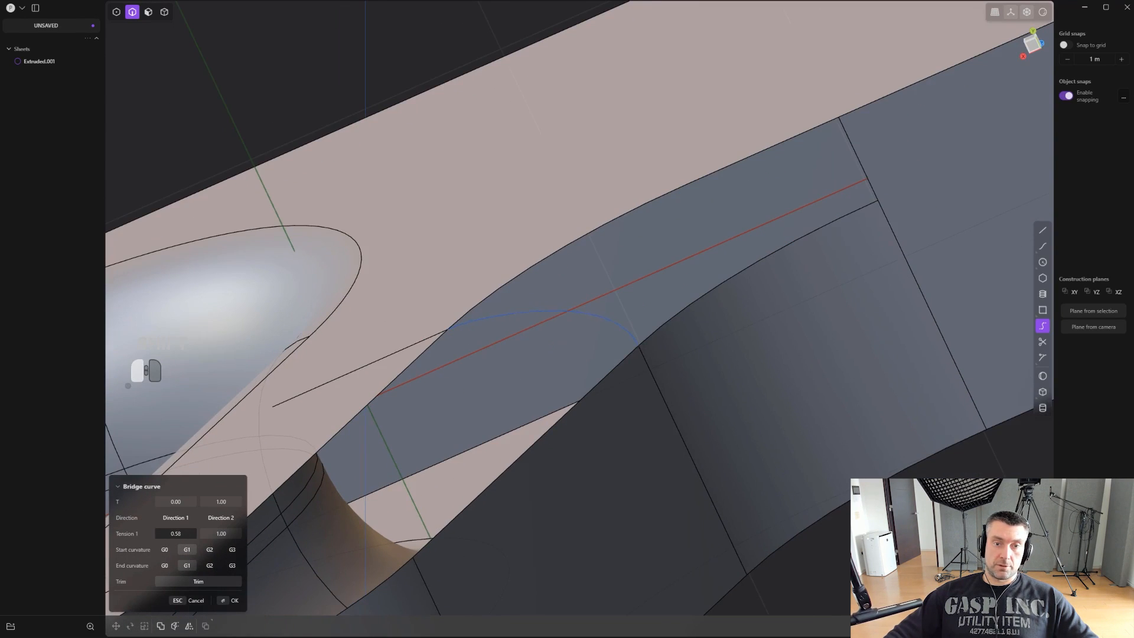
left_click_drag(189, 533, 200, 532)
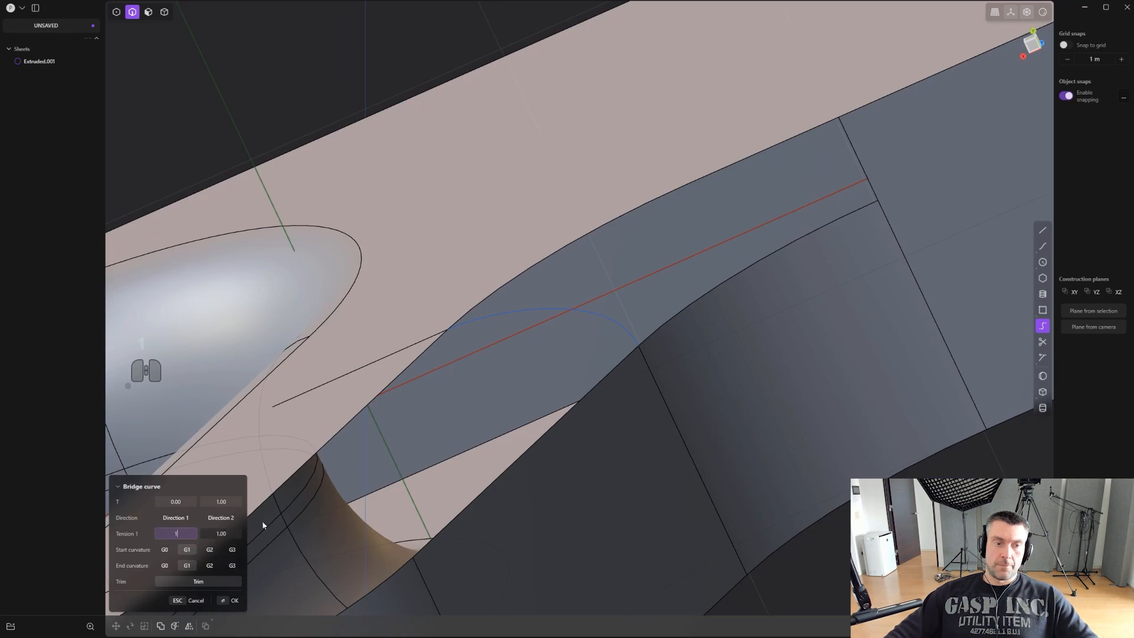
- Compare G0 and G1 curvature on the upper bridge curve, and create it with G1 start and end curvature
scroll(597, 371, "down", 3)
middle_click_drag(598, 371, 782, 275)
key("Tab")
key("Tab")
key("Tab")
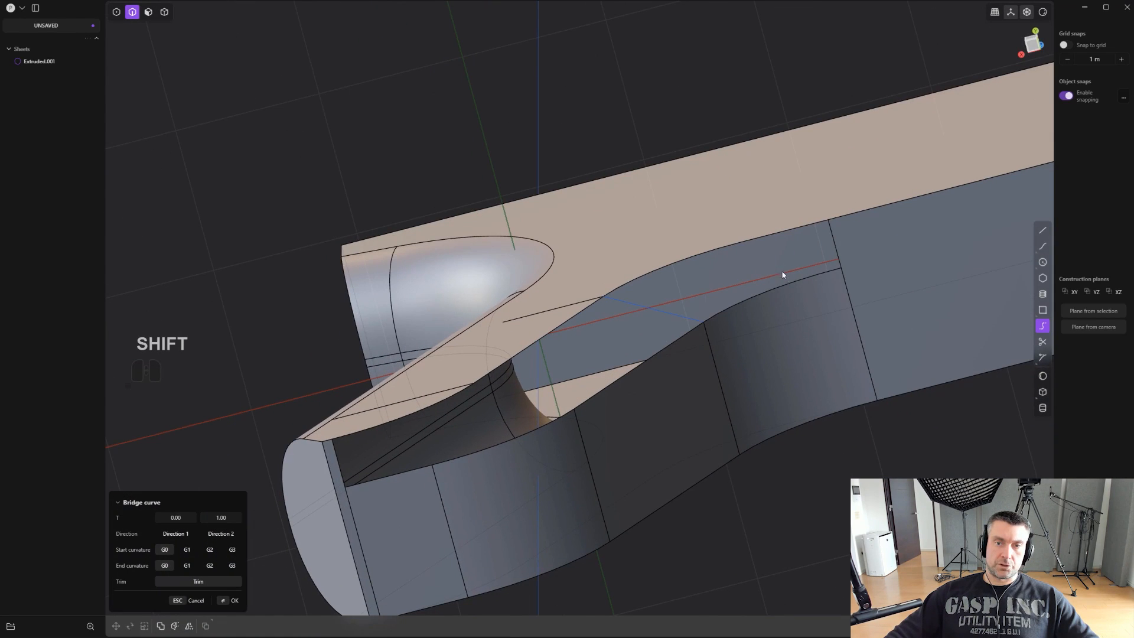
middle_click_drag(511, 444, 792, 177)
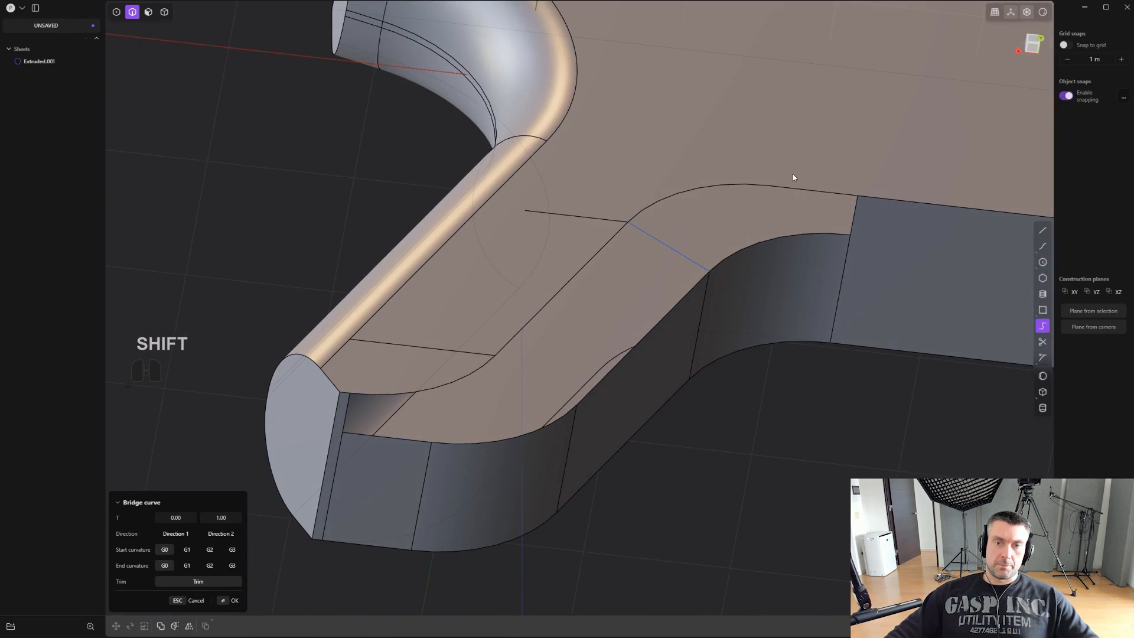
middle_click_drag(649, 338, 751, 172)
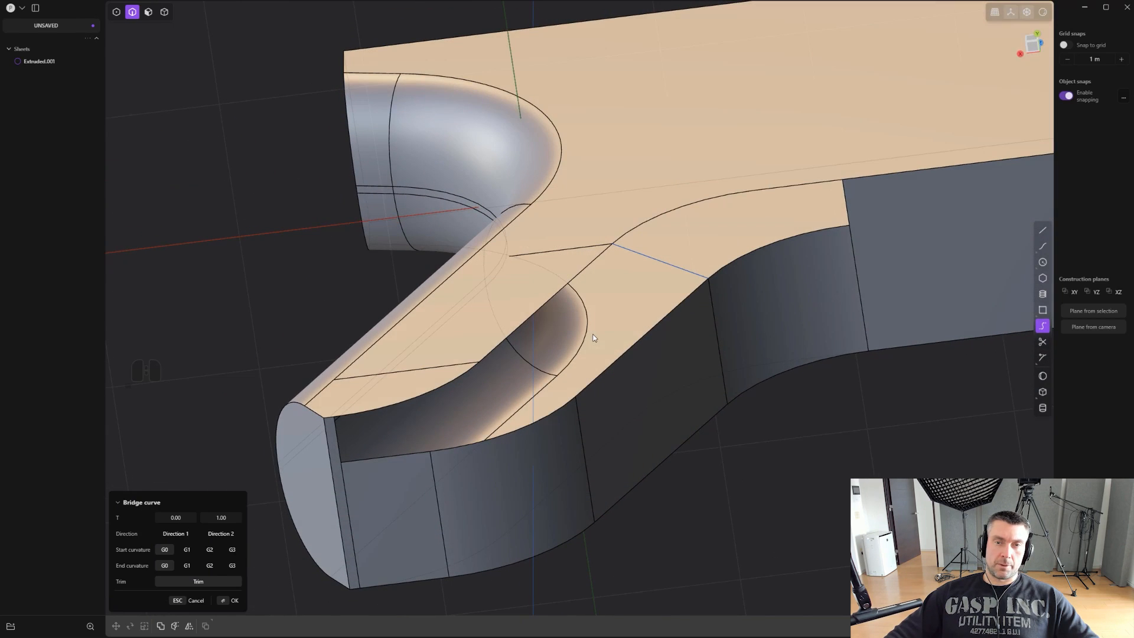
middle_click_drag(593, 337, 612, 309)
left_click(186, 551)
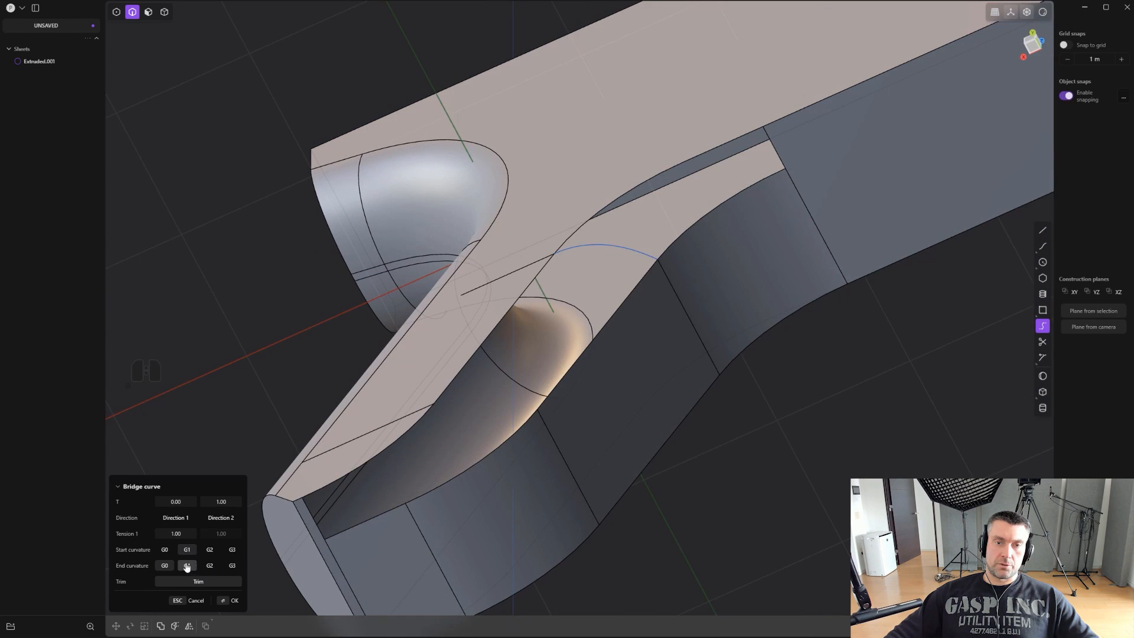
middle_click_drag(527, 415, 648, 284)
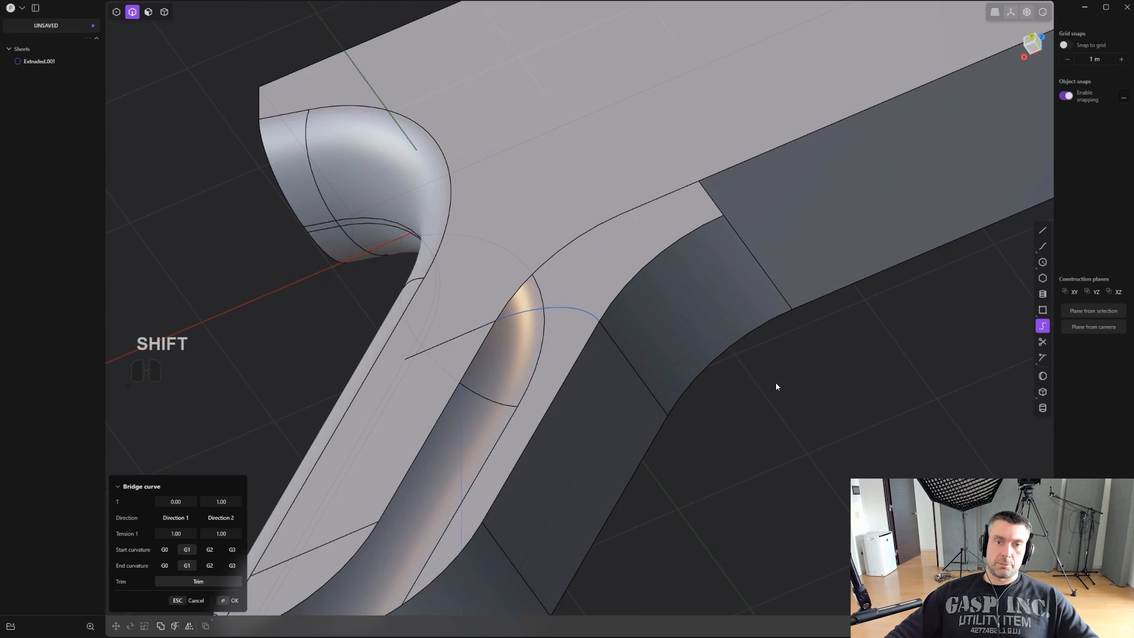
key("Return")
- Create a second bridge curve from the lower imprinted line to the grip front's lower cross edge, with G1 end curvature
middle_click_drag(774, 381, 739, 213, "shift")
scroll(739, 213, "down", 2)
left_click(1042, 325)
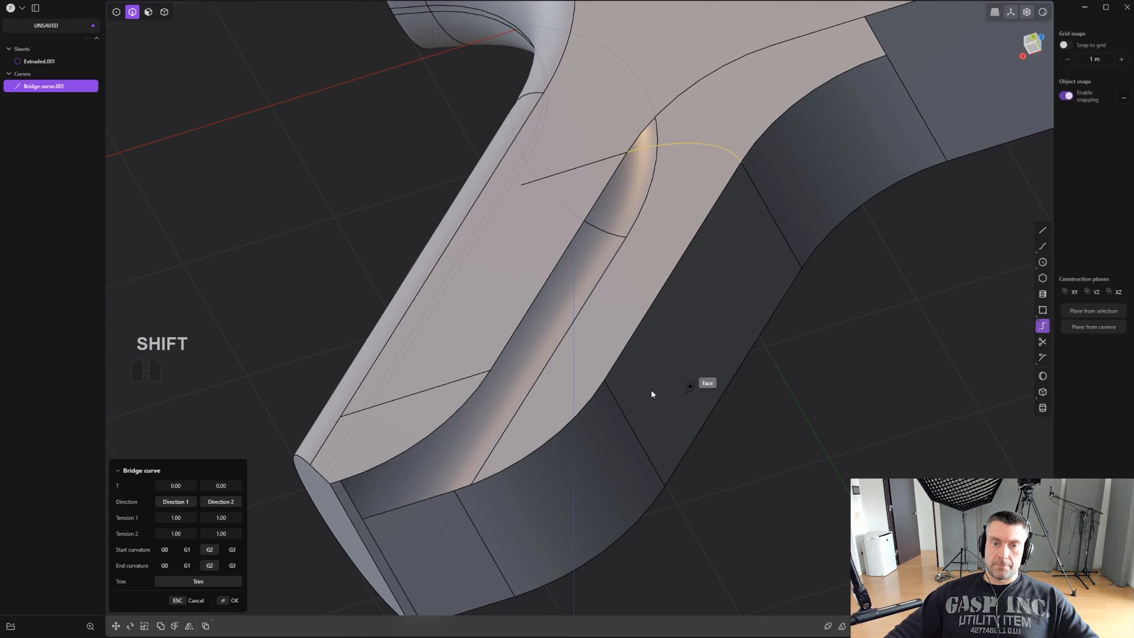
left_click(437, 385)
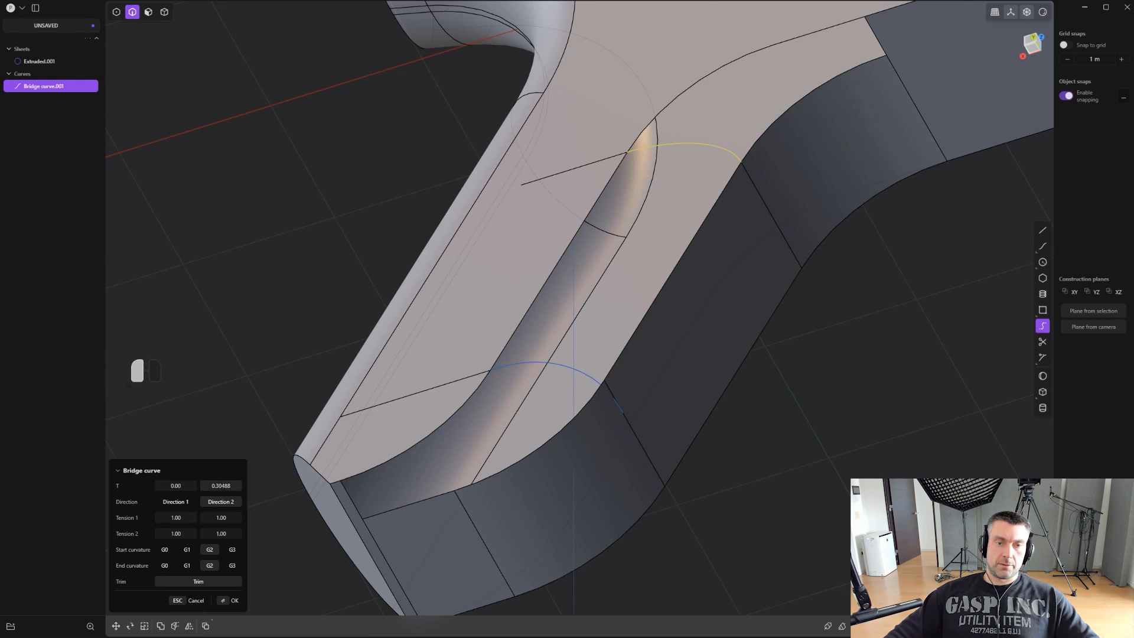
left_click(192, 566)
right_click(929, 345)
left_click(958, 331)
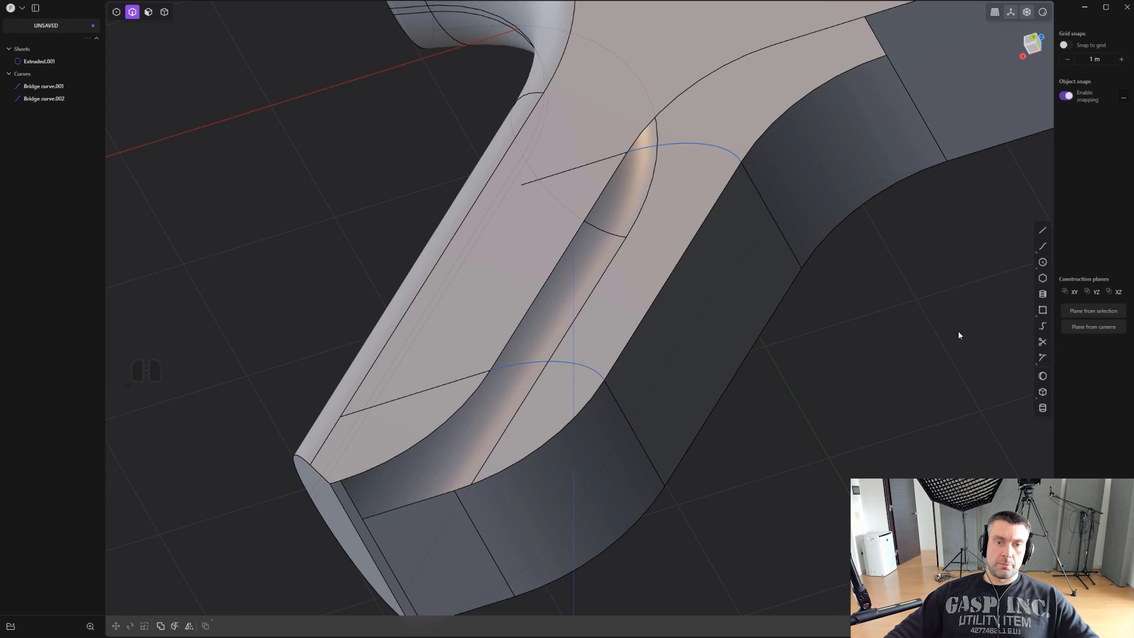
- Loft a surface between the grip's side and front edges with G1 continuity, using both bridge curves as guides
left_click(663, 283)
left_click(558, 262, "shift")
middle_click_drag(558, 266, 549, 313, "shift")
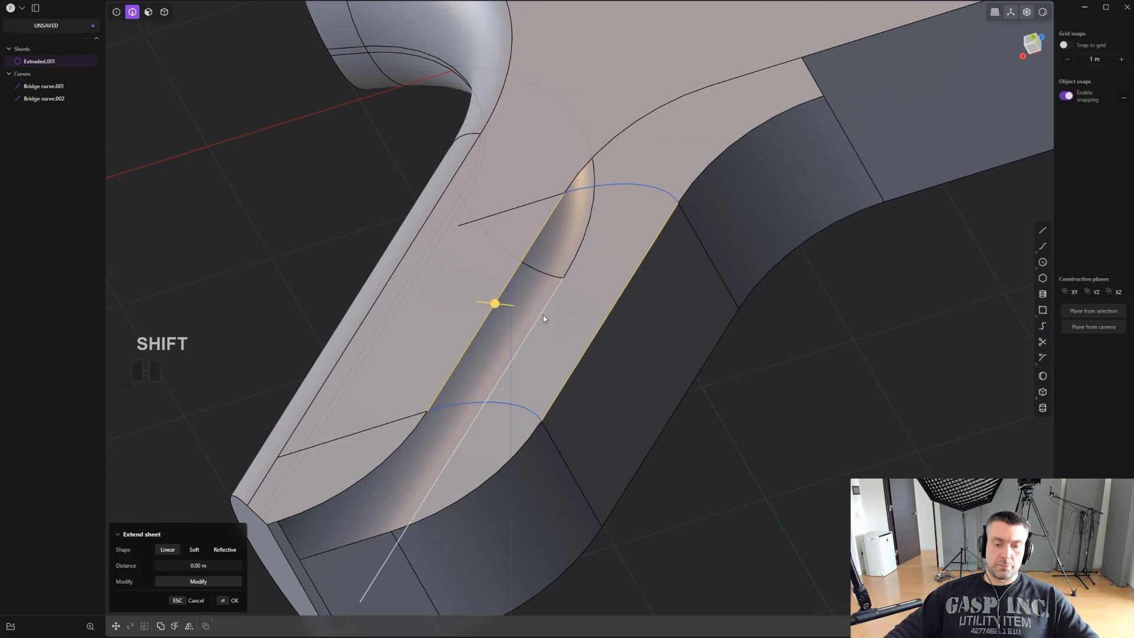
key("l")
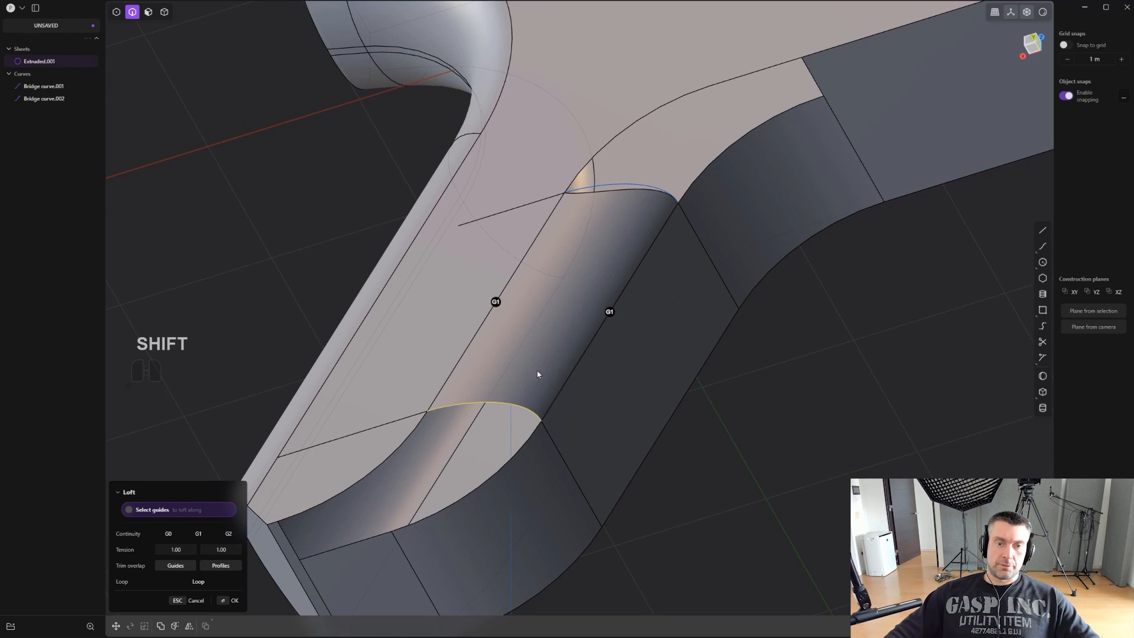
left_click(640, 190, "shift")
middle_click_drag(640, 190, 596, 318, "shift")
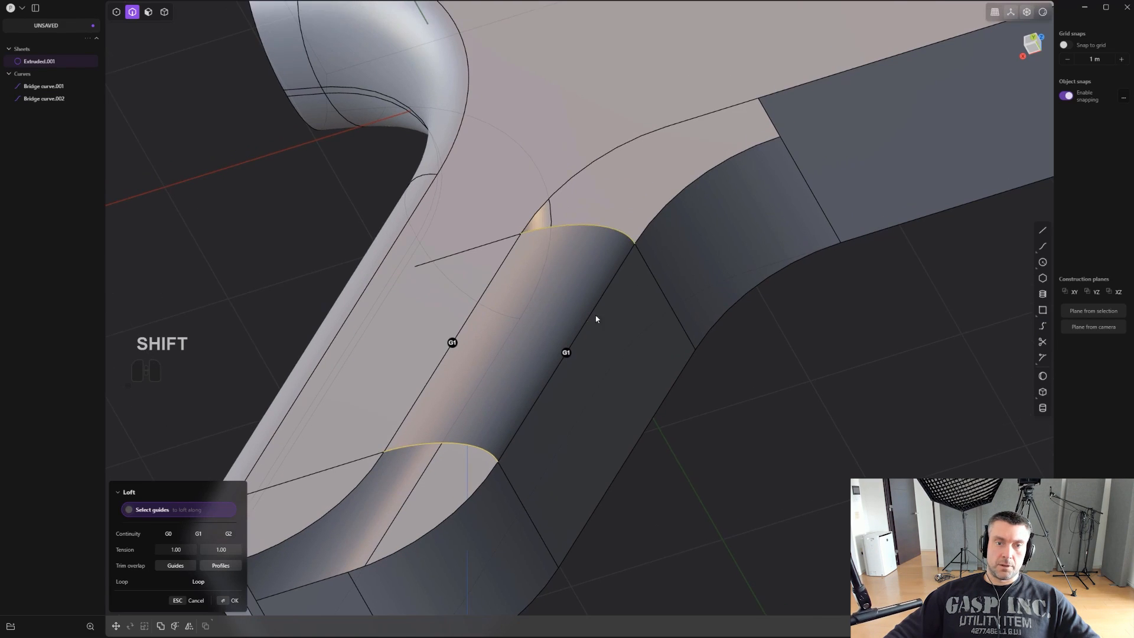
key("Return")
- Join the lofted sheet and the pistol body sheet into one sheet
middle_click_drag(740, 367, 709, 347, "shift")
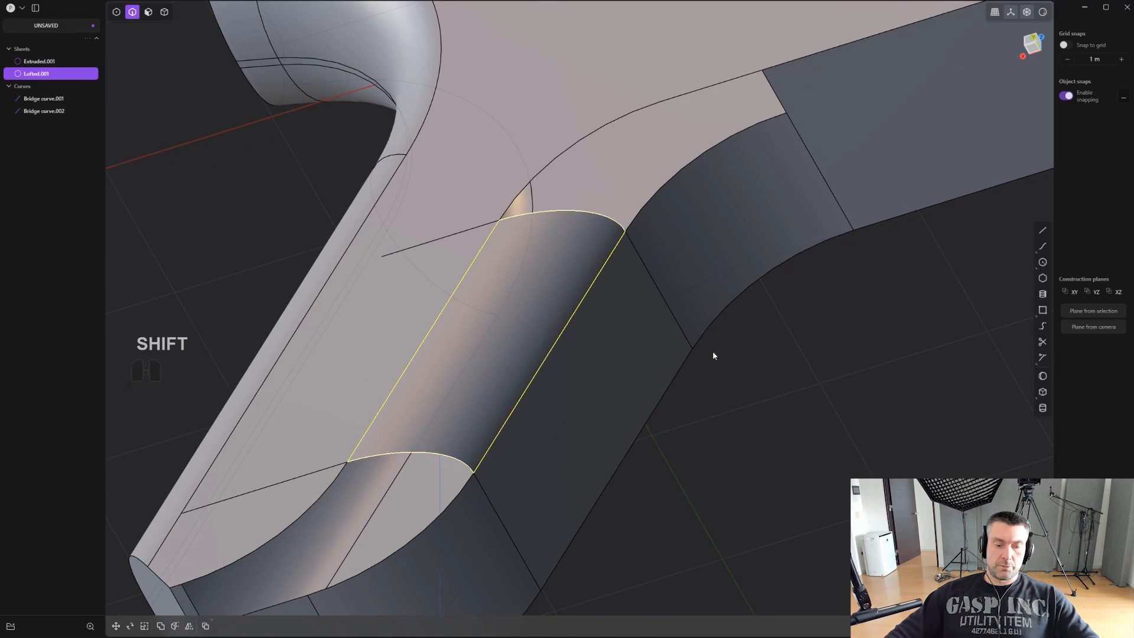
key("4")
left_click(615, 367, "shift")
middle_click_drag(788, 380, 756, 401, "shift")
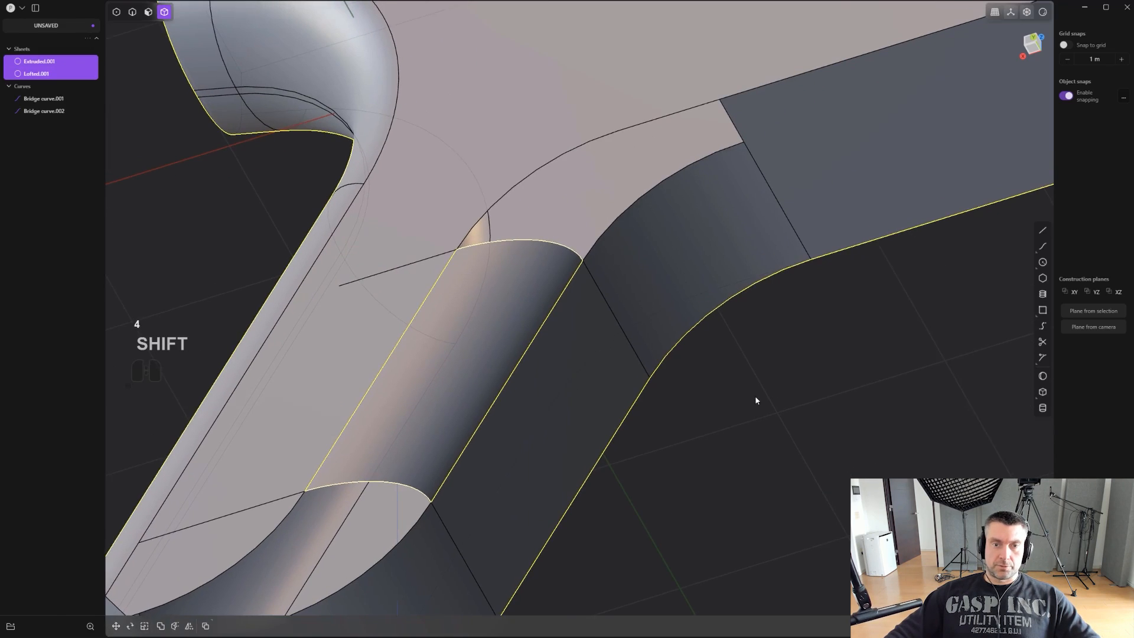
scroll(755, 400, "down", 1)
key("j")
- Delete the two bridge curves and the leftover imprinted edges on the grip's flat side
key("2")
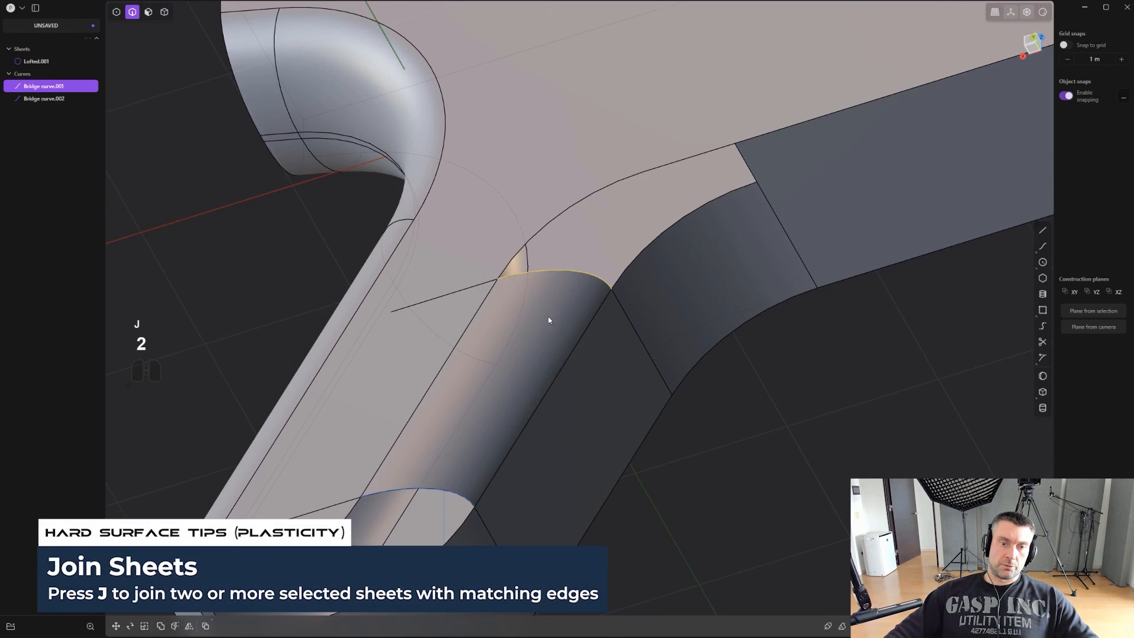
left_click(449, 493, "shift")
key("x")
middle_click_drag(575, 392, 642, 416)
left_click(435, 405)
scroll(458, 422, "down", 1)
middle_click_drag(506, 509, 648, 276, "shift")
left_click(400, 458, "shift")
key("x")
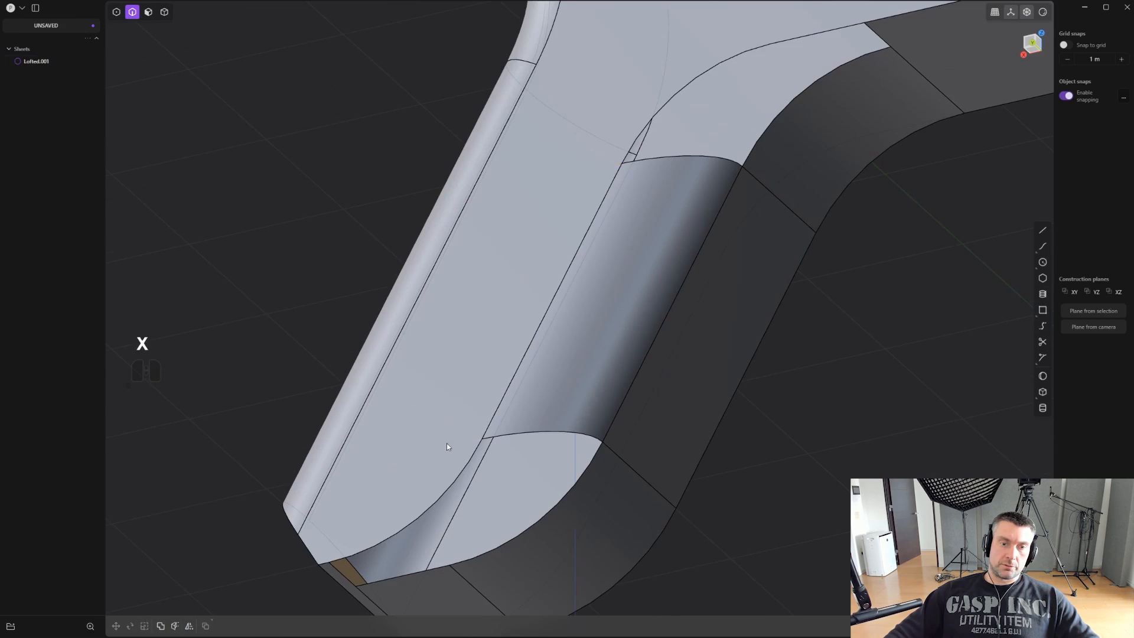
- Patch the open edge loop between the top of the lofted surface and the underside of the body
middle_click_drag(634, 314, 479, 485, "shift")
middle_click_drag(479, 485, 608, 384, "shift")
left_click(614, 317, "alt")
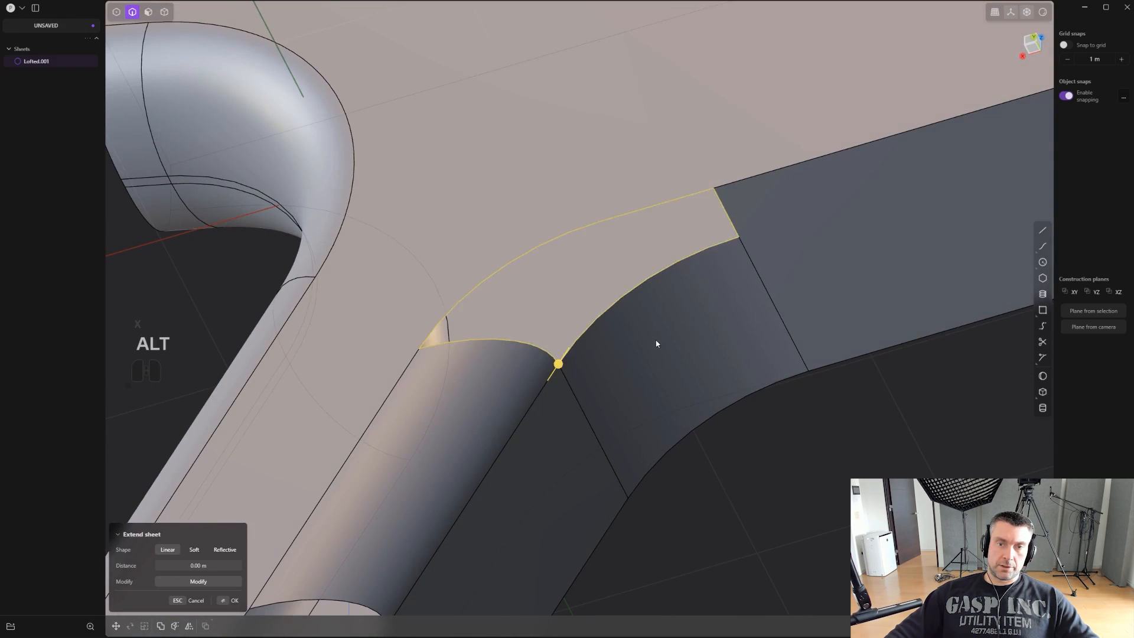
middle_click_drag(658, 340, 632, 402, "shift")
middle_click_drag(632, 402, 638, 370, "shift")
scroll(638, 370, "up", 1)
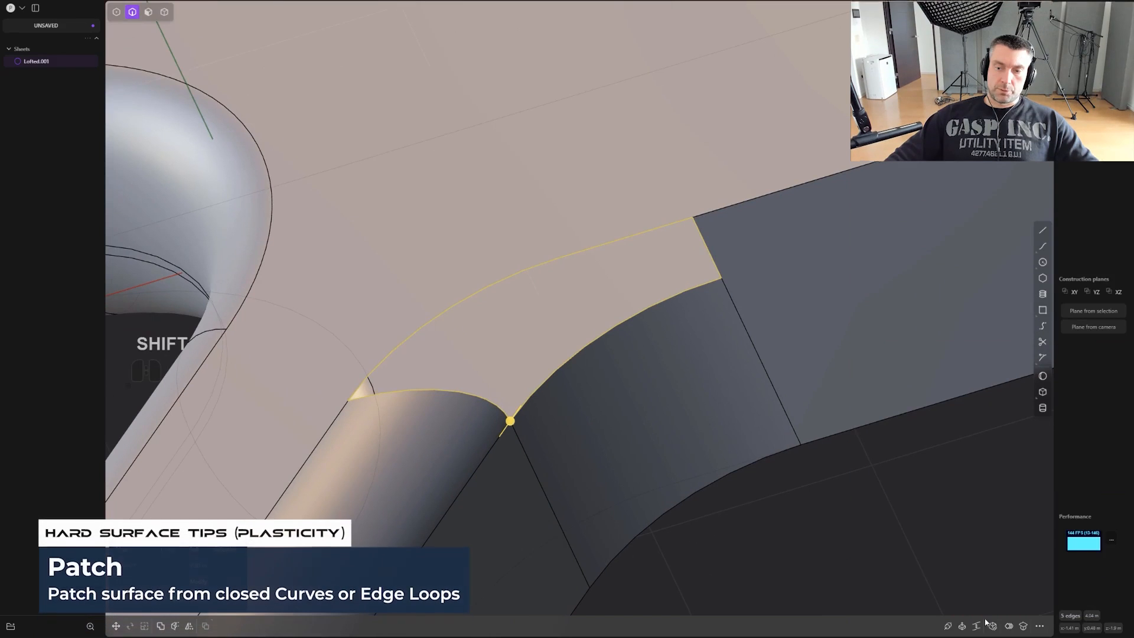
left_click(993, 627)
scroll(697, 490, "up", 1)
scroll(685, 402, "up", 1)
- Set the patch's lower front edge to G1 continuity, and try G1 and G2 on its upper side edges
middle_click_drag(635, 422, 714, 335, "shift")
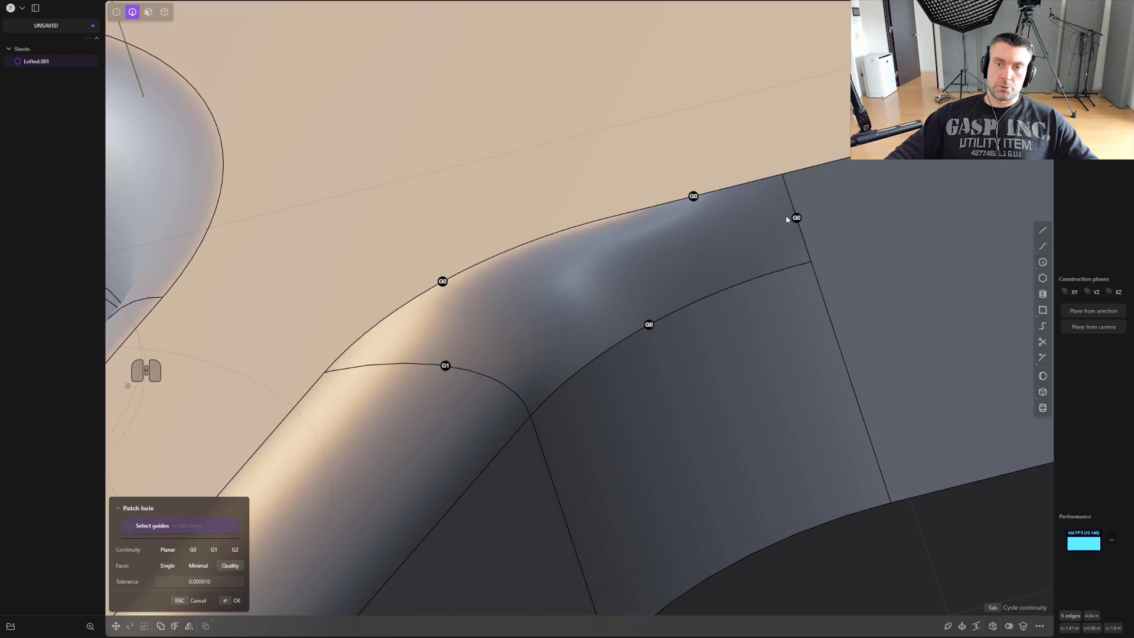
left_click(648, 324)
mouse_move(694, 197)
middle_mouse_down()
mouse_move(726, 278)
mouse_move(692, 209)
middle_mouse_up()
middle_click_drag(753, 407, 711, 281, "shift")
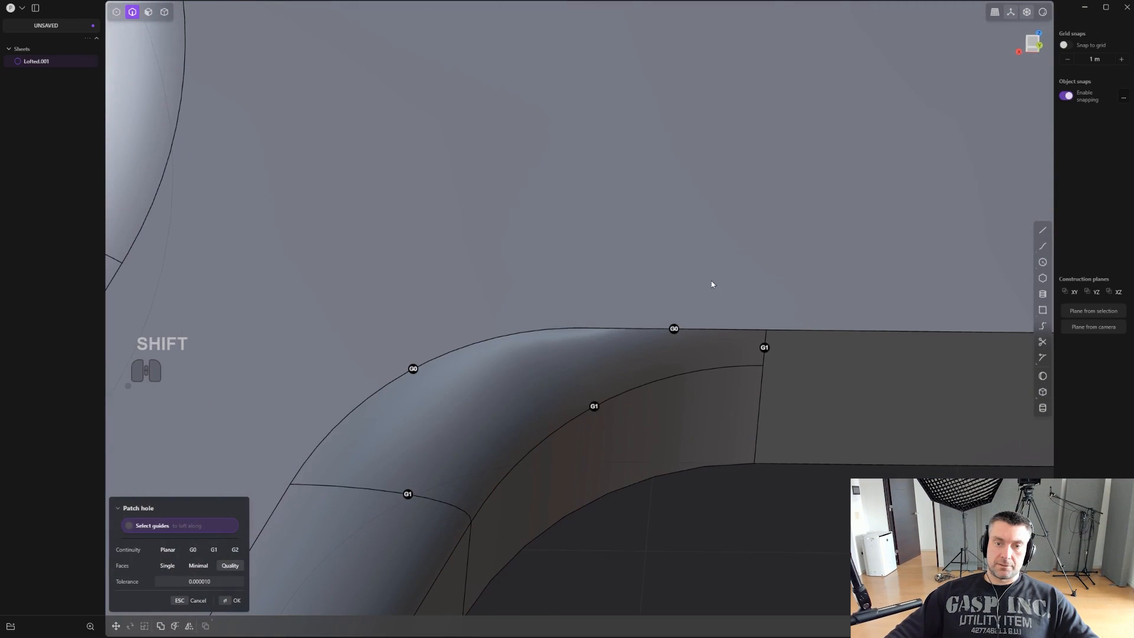
left_click(674, 329)
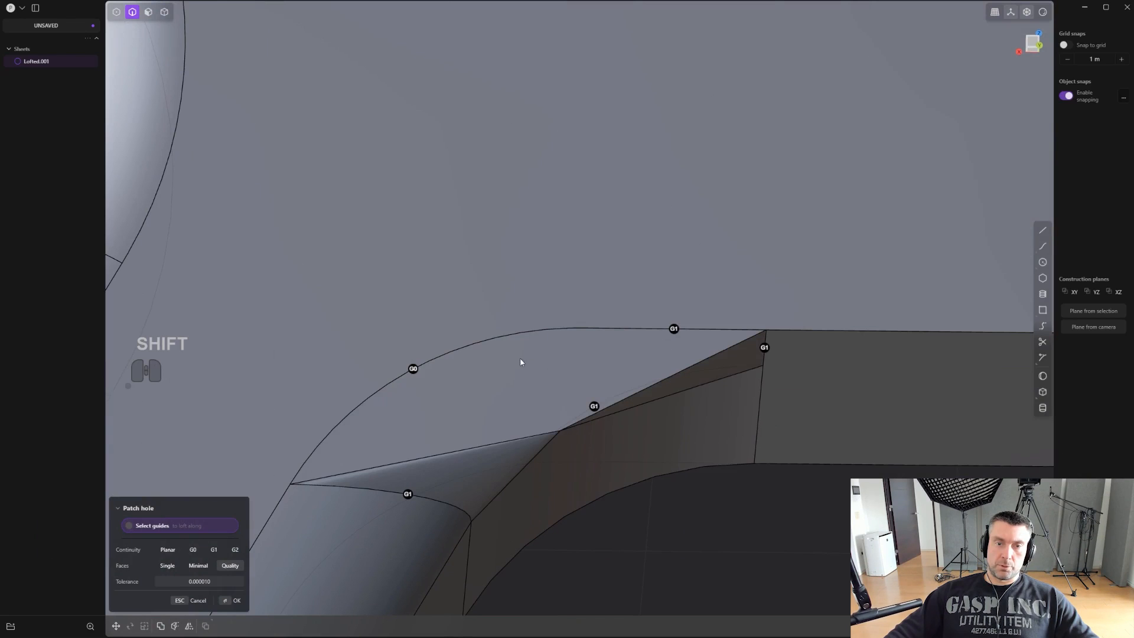
left_click(413, 369)
left_click(674, 330)
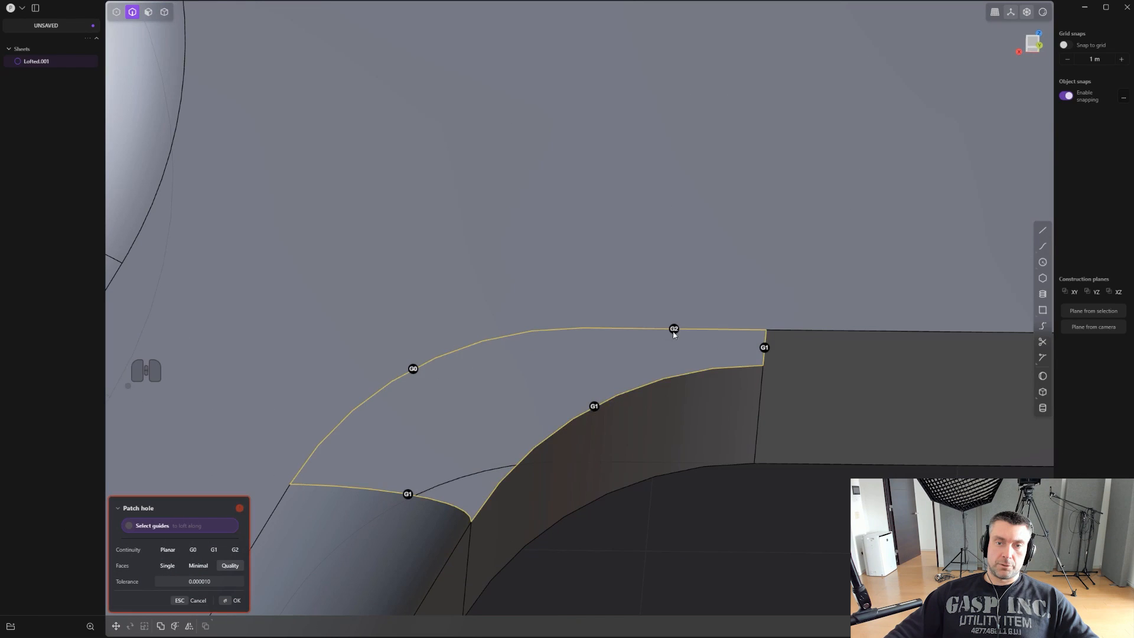
- Apply the patch with G0 continuity along its upper side edges, and hide the model's edges to inspect the surface
middle_click_drag(653, 392, 612, 329)
scroll(612, 328, "down", 3)
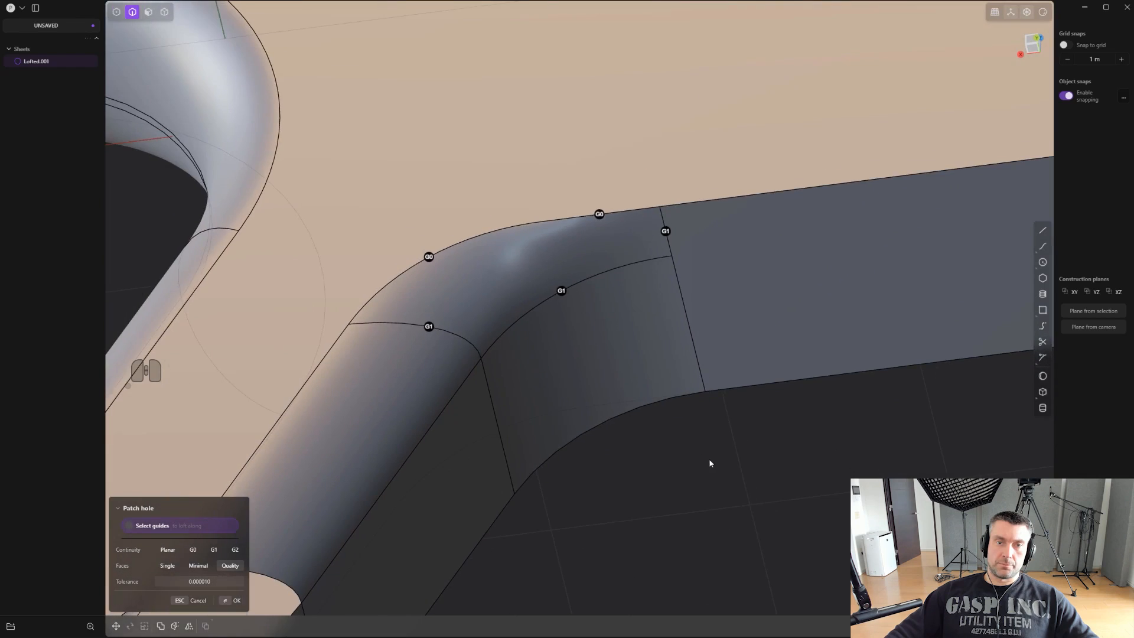
scroll(709, 459, "down", 3)
right_click(705, 461)
scroll(704, 460, "down", 2)
key("ctrl+e")
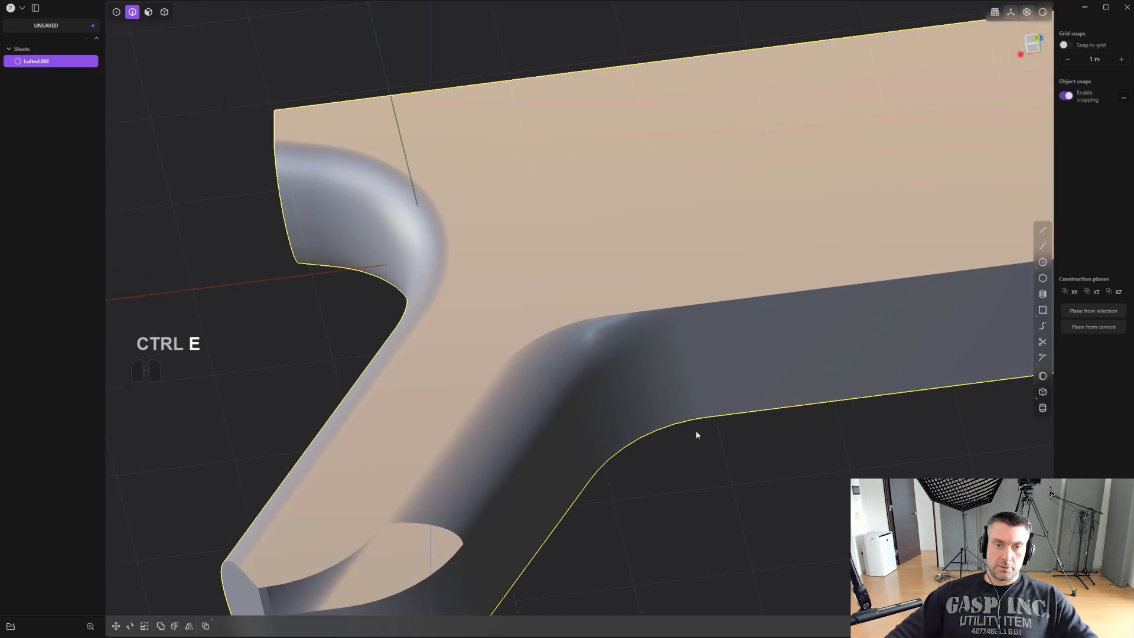
mouse_move(696, 433)
middle_mouse_down()
mouse_move(615, 455)
mouse_move(582, 488)
mouse_move(558, 448)
mouse_move(632, 387)
mouse_move(691, 379)
mouse_move(718, 451)
mouse_move(648, 467)
mouse_move(592, 405)
mouse_move(579, 334)
mouse_move(719, 431)
mouse_move(680, 392)
mouse_move(699, 334)
mouse_move(679, 319)
mouse_move(614, 377)
mouse_move(718, 364)
mouse_move(731, 311)
mouse_move(699, 270)
mouse_move(759, 392)
mouse_move(694, 413)
middle_mouse_up()
- Undo the patch, joined loft and second bridge curve, and delete the remaining upper bridge curve
key("ctrl+z")
key("ctrl+z")
key("ctrl+z")
key("ctrl+z")
key("ctrl+z")
key("ctrl+z")
key("ctrl+z")
key("ctrl+z")
key("ctrl+z")
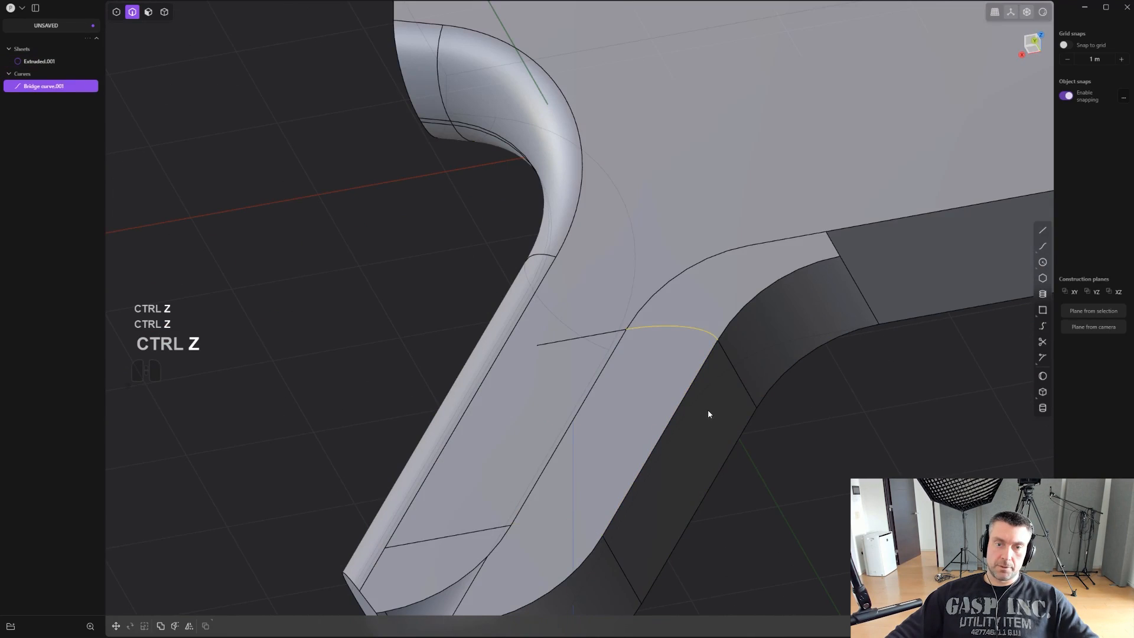
key("x")
- Start a new bridge curve from the upper imprinted line to the grip front's upper cross edge, with T values 0.00 and 1.00
middle_click_drag(706, 356, 738, 363)
left_click(1042, 325)
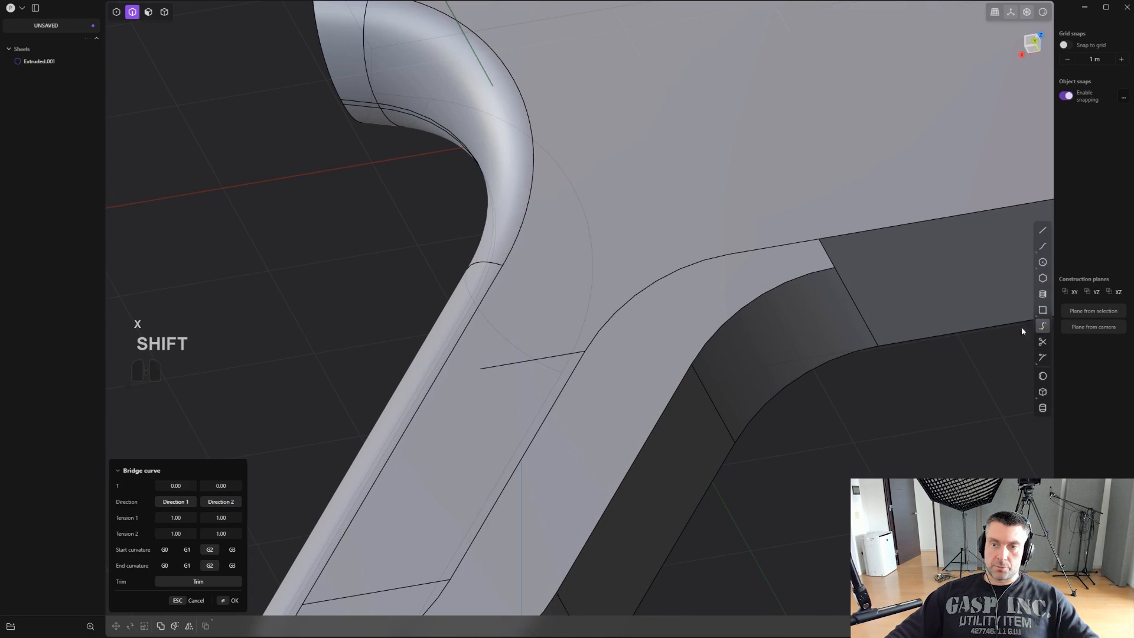
left_click(561, 359, "shift")
left_click(713, 391, "shift")
scroll(706, 392, "up", 3)
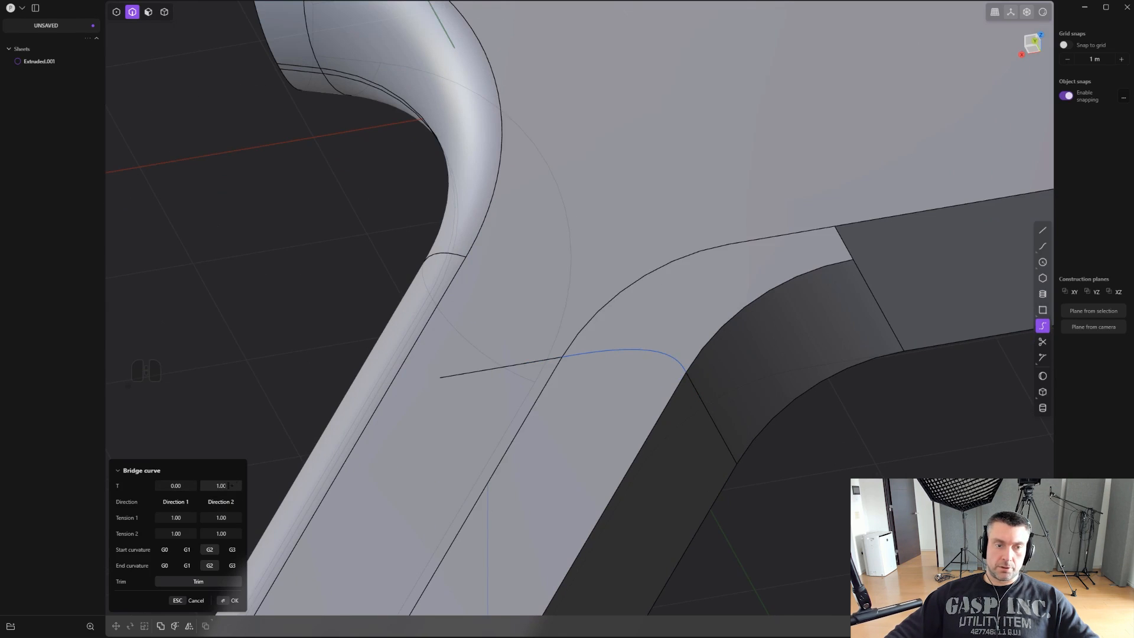
mouse_move(285, 464)
middle_mouse_down()
mouse_move(301, 394)
mouse_move(286, 476)
middle_mouse_up()
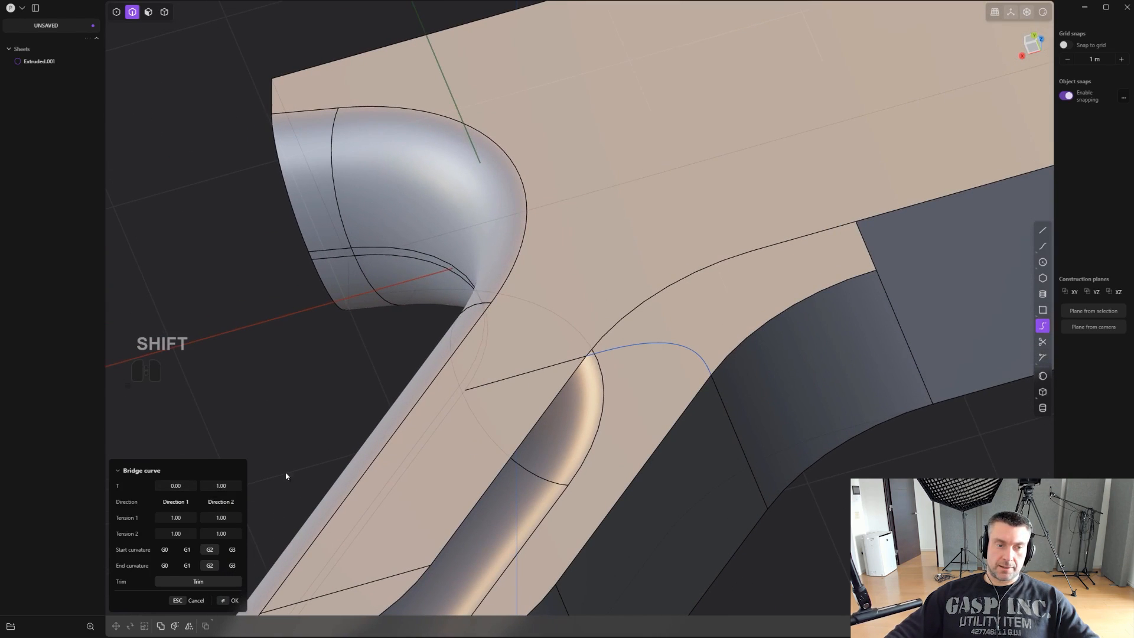
- Try G0 at both ends of the bridge curve, and test G1 start curvature with G0 at the end
left_click(166, 549)
left_click(165, 565)
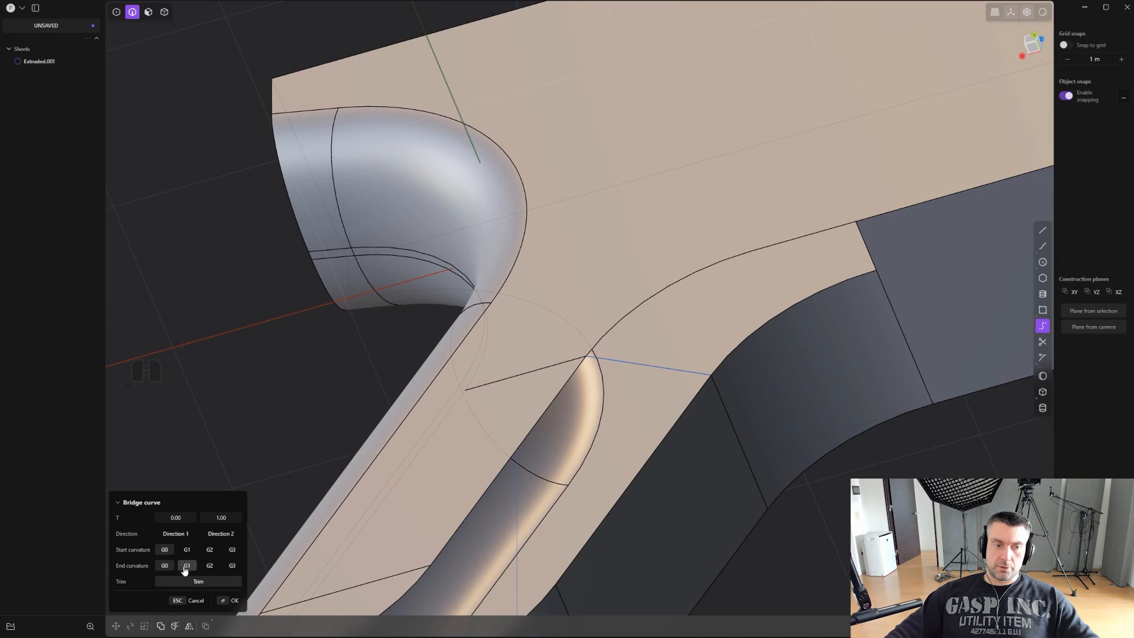
left_click(187, 550)
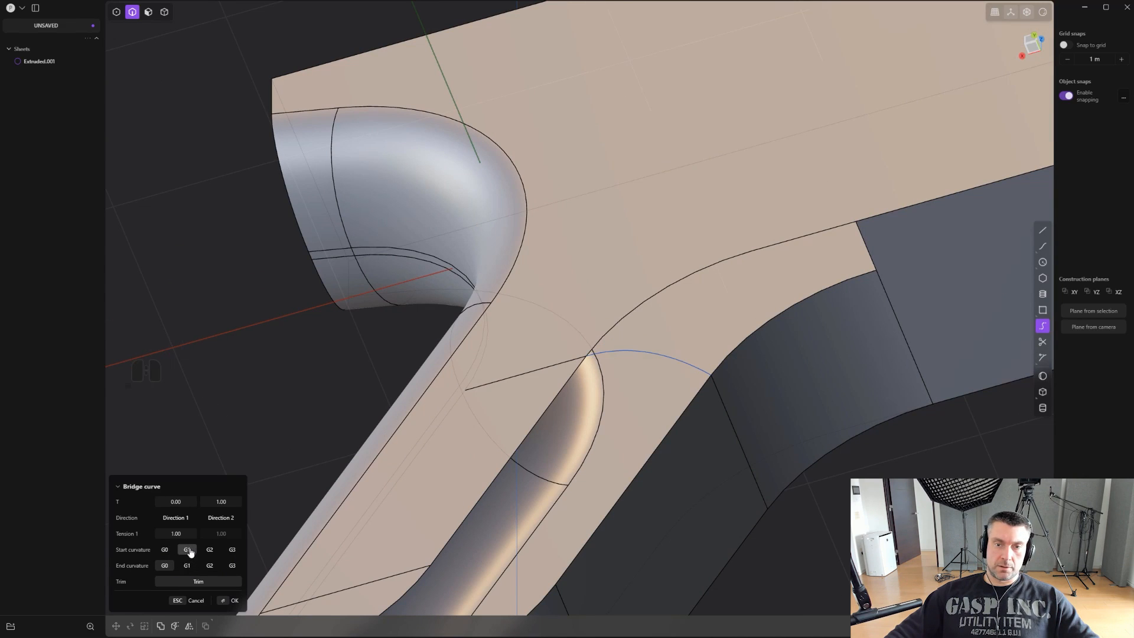
middle_click_drag(598, 453, 619, 305, "shift")
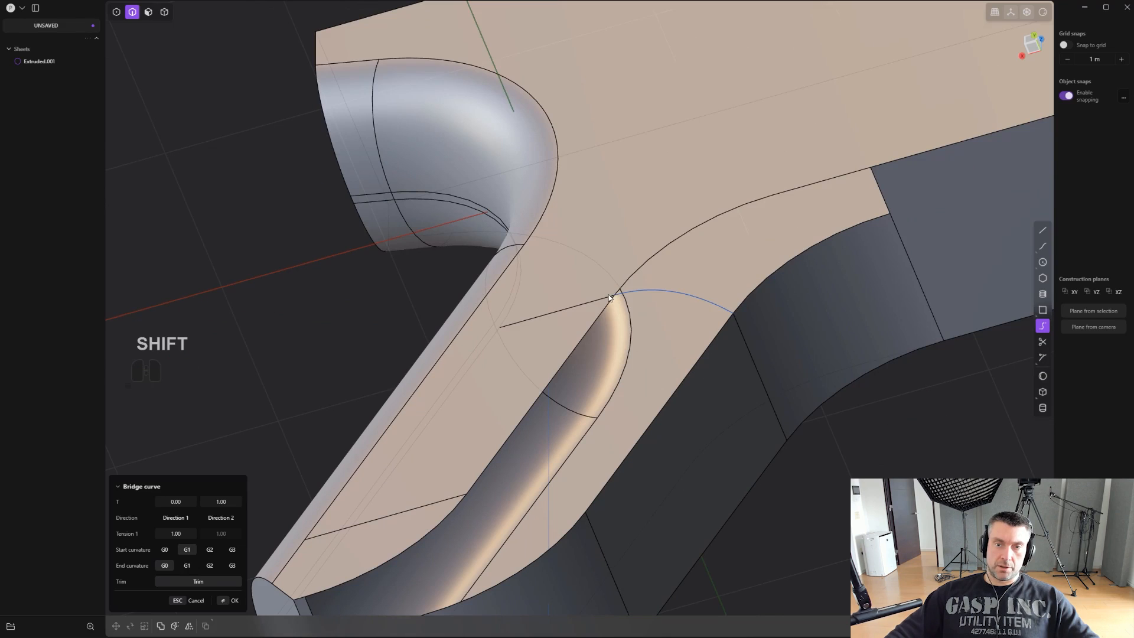
middle_click_drag(585, 393, 585, 400)
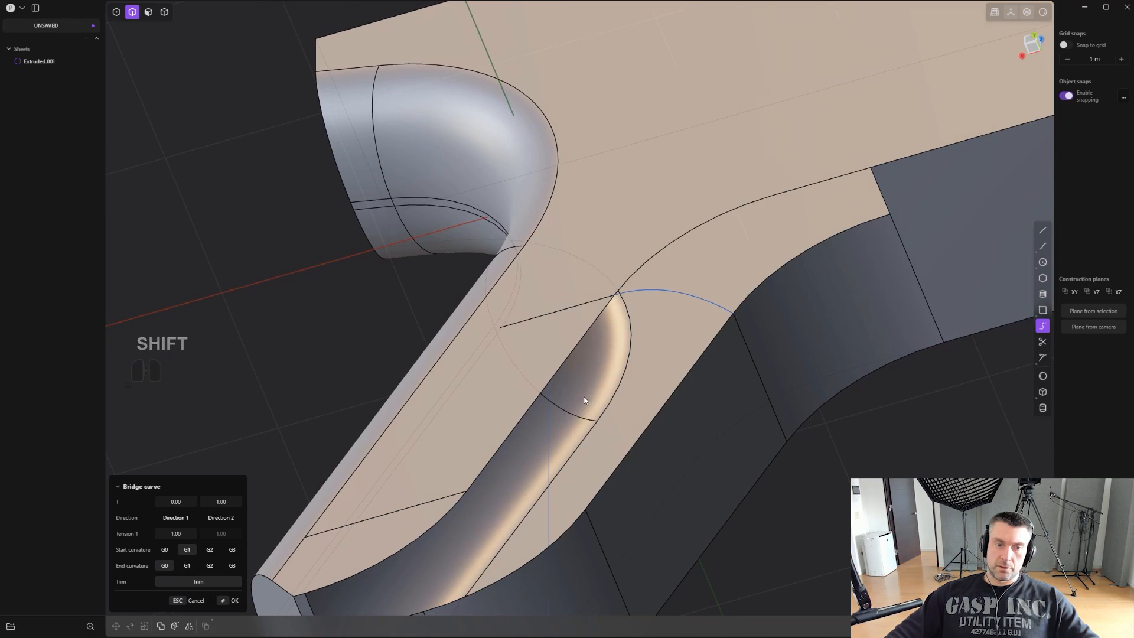
- Set the bridge curve to G0 start and G1 end curvature, with an end-side tension of 0.5
left_click(164, 549)
left_click(186, 565)
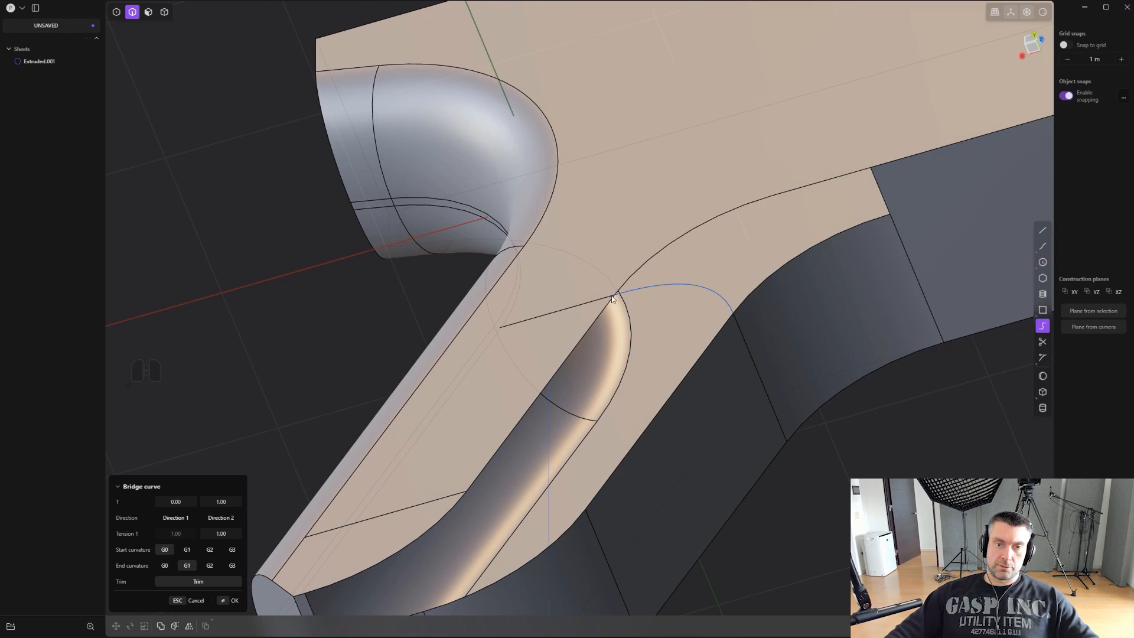
middle_click_drag(736, 323, 699, 329, "shift")
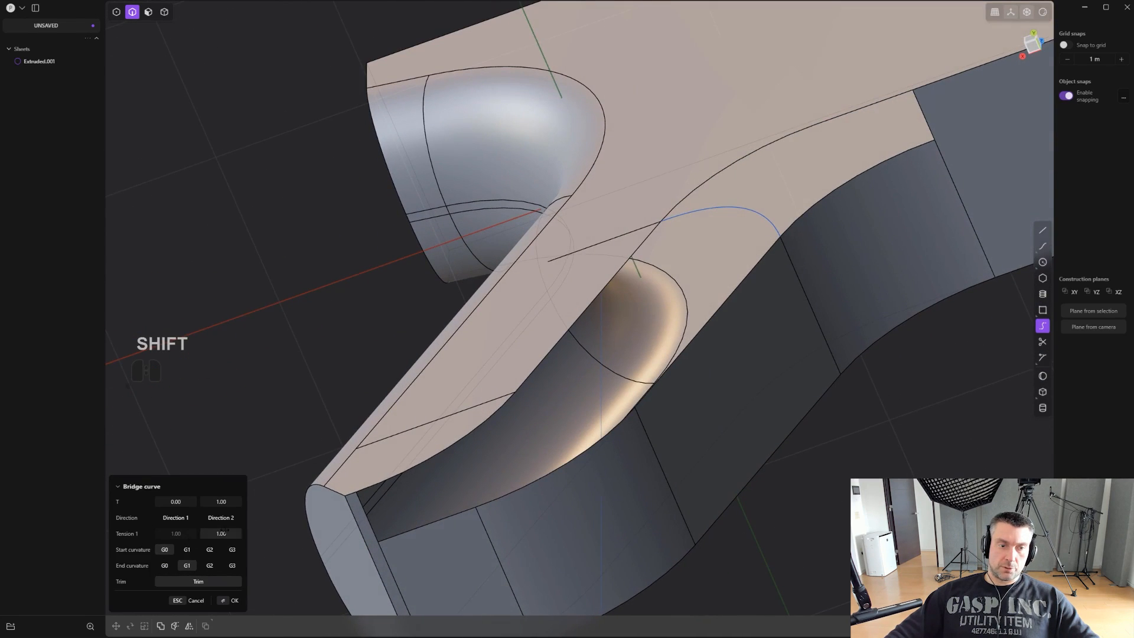
left_click(226, 532)
type("0,")
key("BackSpace")
type(".")
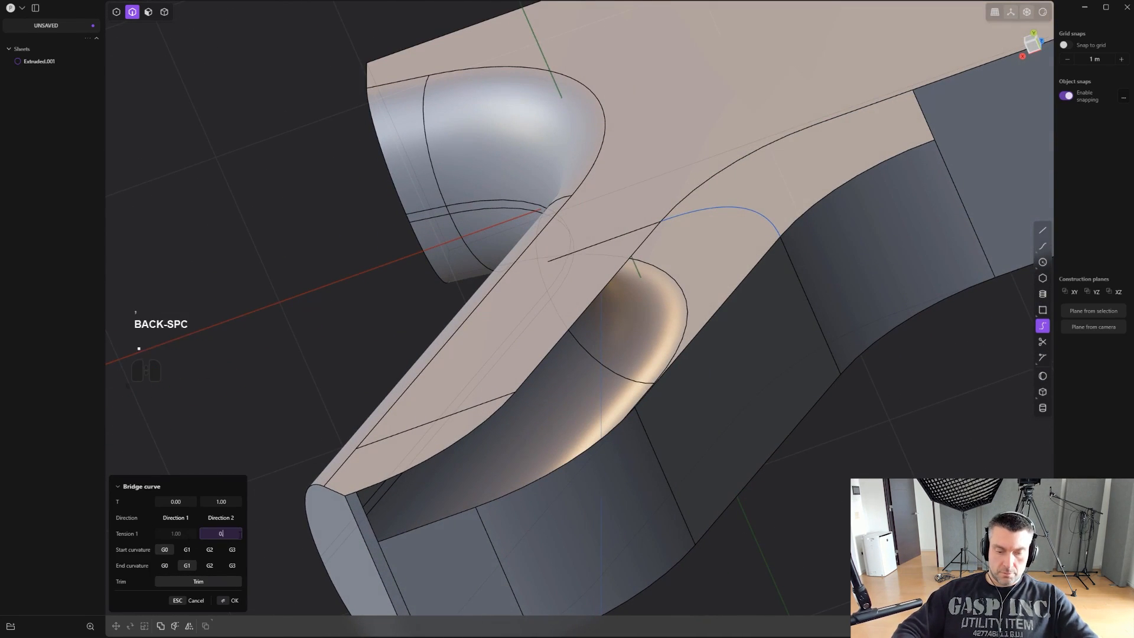
type(".5")
key("Return")
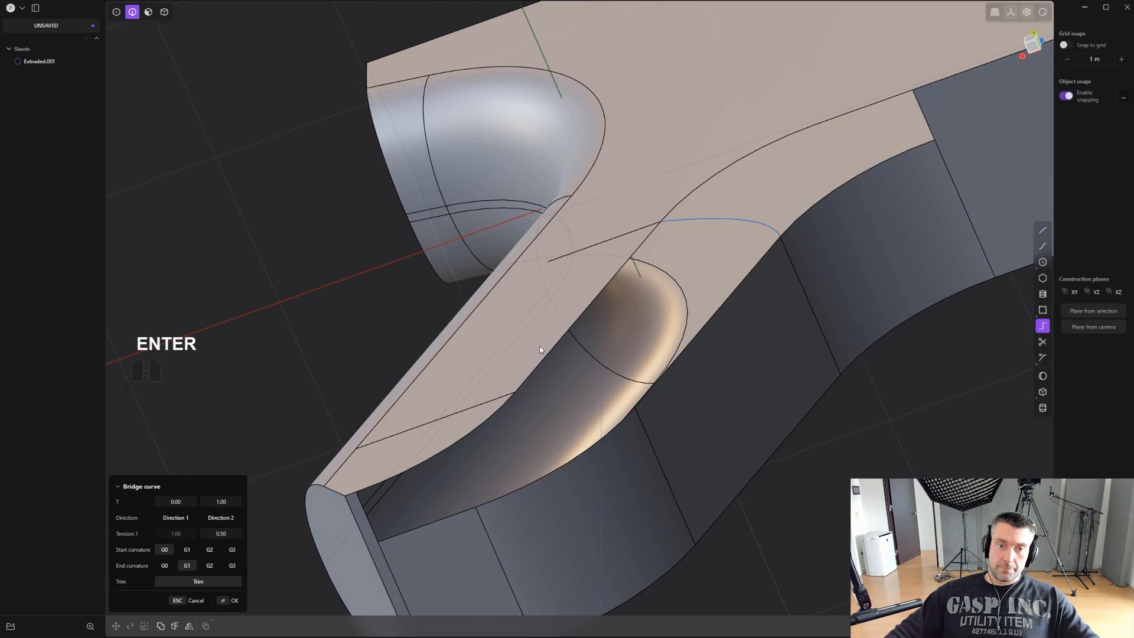
- Start a bridge curve from the lower imprinted line to the grip front's lower cross edge, trying G1 start and G0 end curvature
left_click(1042, 326)
left_click(485, 404)
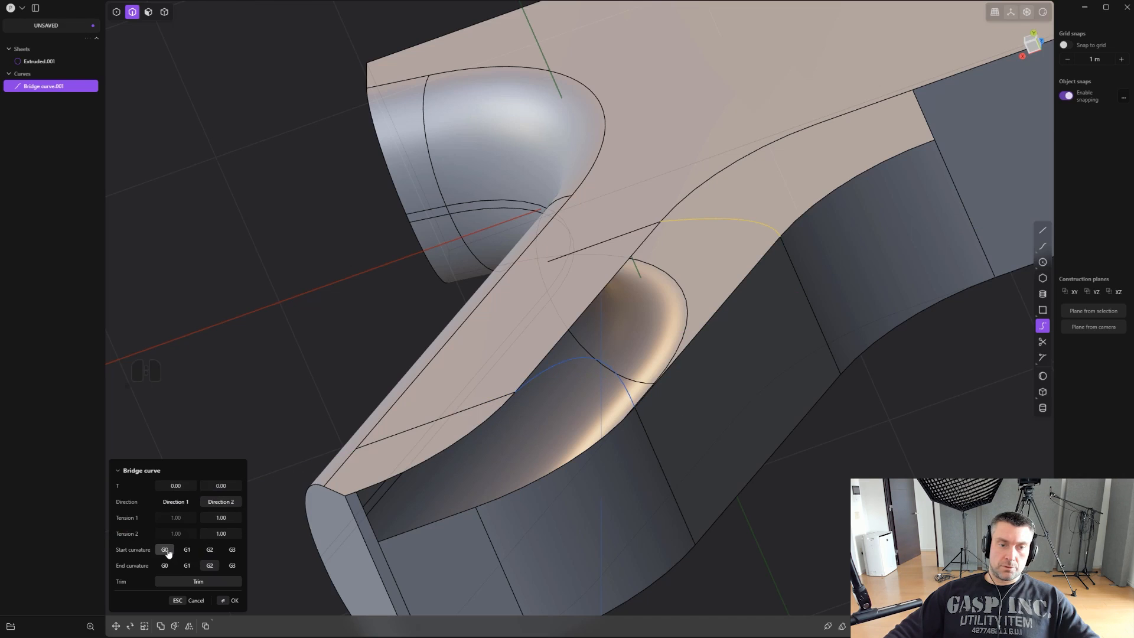
left_click(168, 566)
left_click(186, 549)
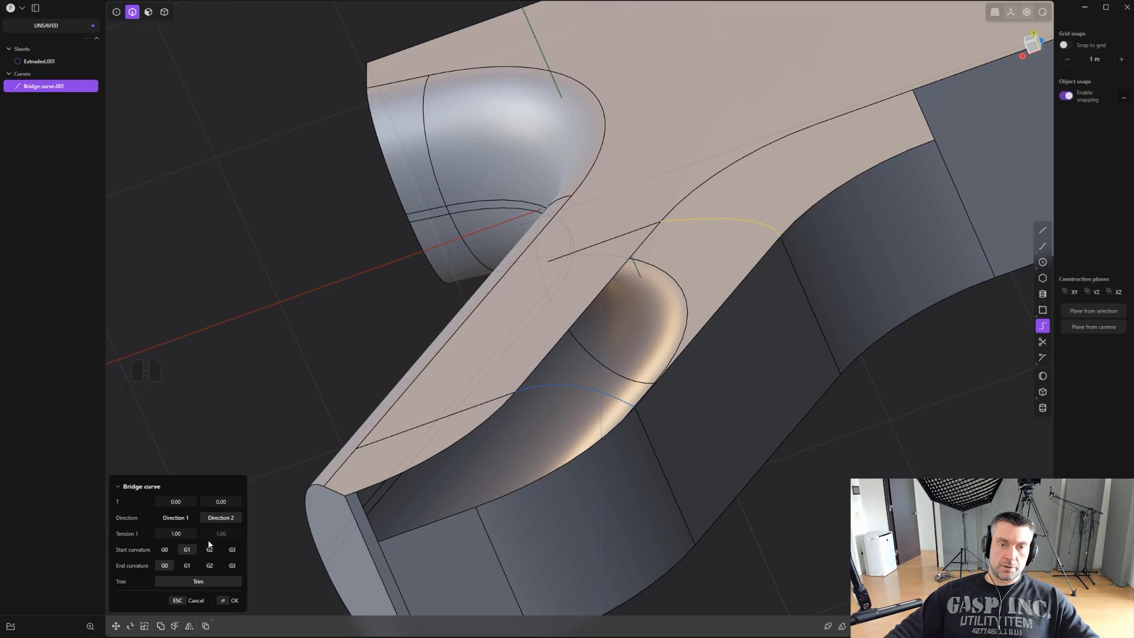
- Set the lower bridge curve to G0 start and G1 end curvature, with an end-side tension of 0.5
left_click(165, 549)
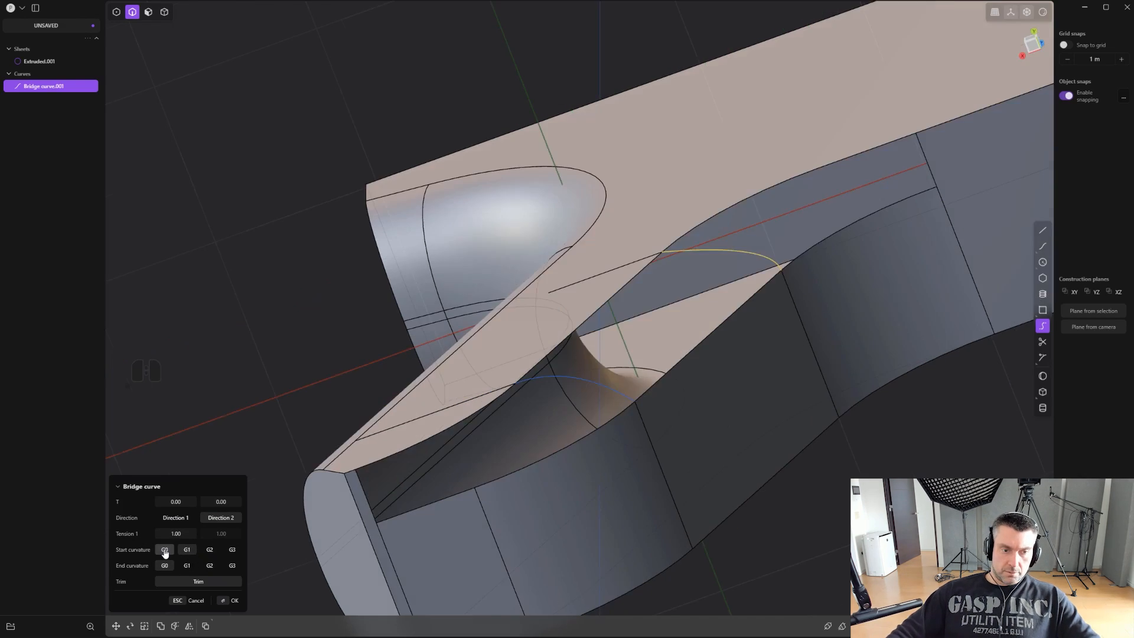
left_click(189, 566)
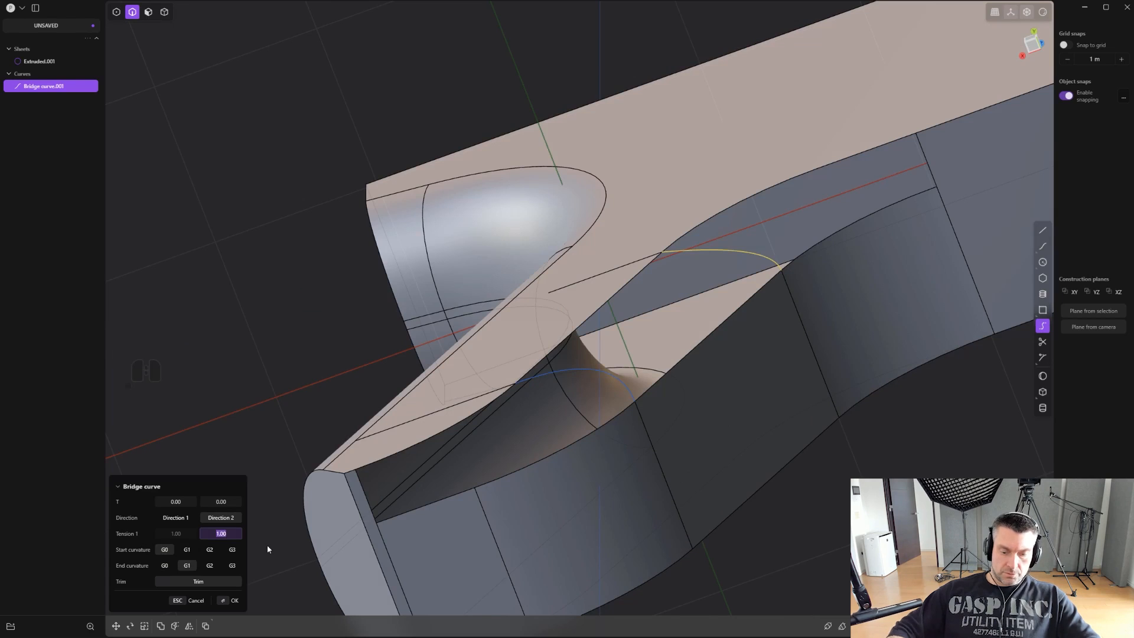
type(".5")
key("Return")
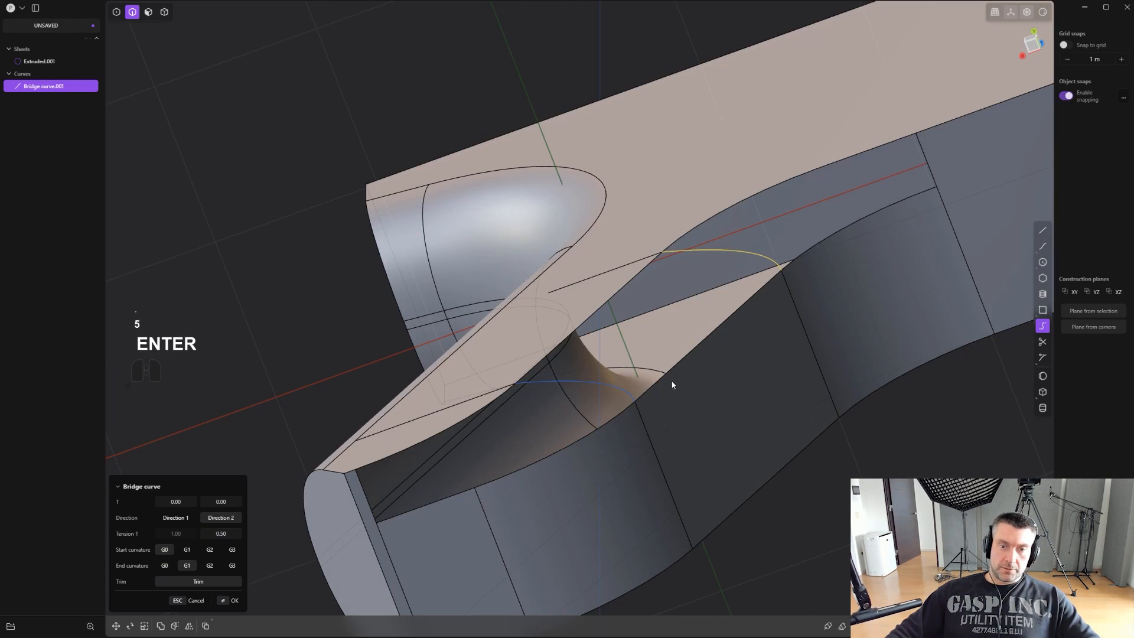
right_click(679, 363)
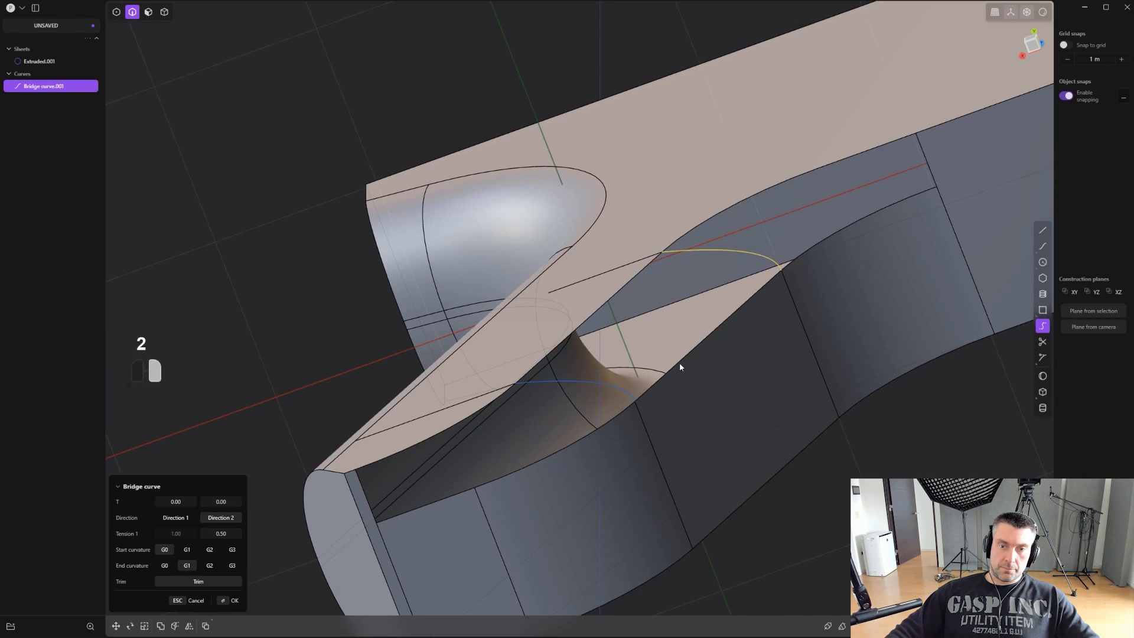
- Loft between the grip front's two long edges using both bridge curves as guides, and switch the continuity at the side-face edge
left_click(679, 361)
left_click(580, 326, "shift")
middle_click_drag(643, 310, 660, 342)
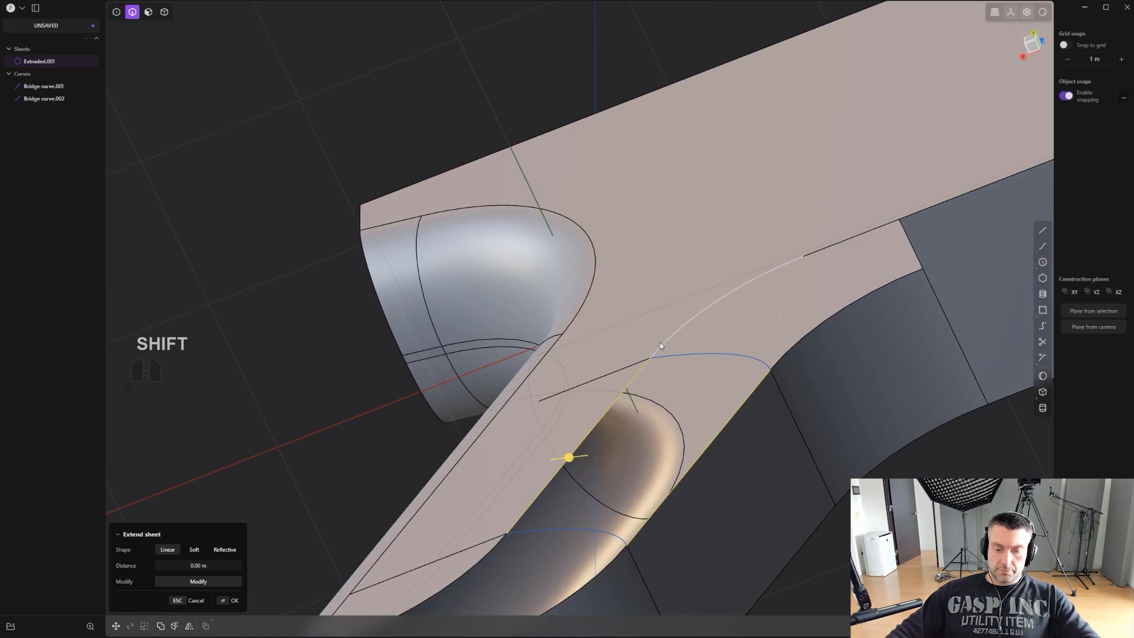
key("l")
left_click(576, 540, "shift")
left_click(744, 353, "shift")
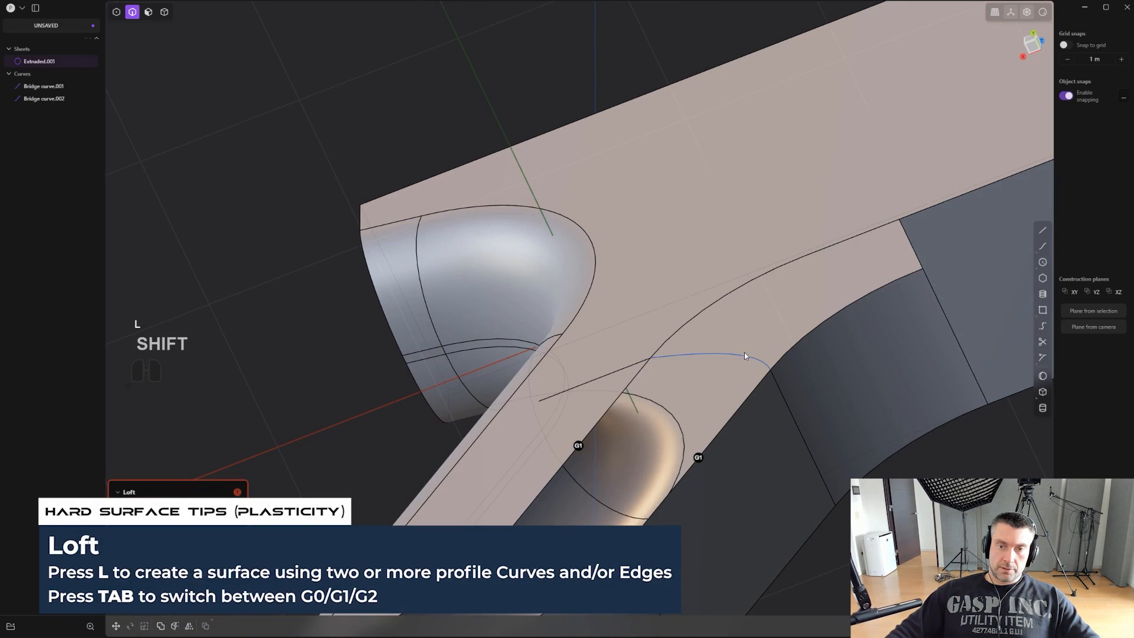
middle_click_drag(740, 357, 707, 289, "shift")
scroll(705, 298, "up", 3)
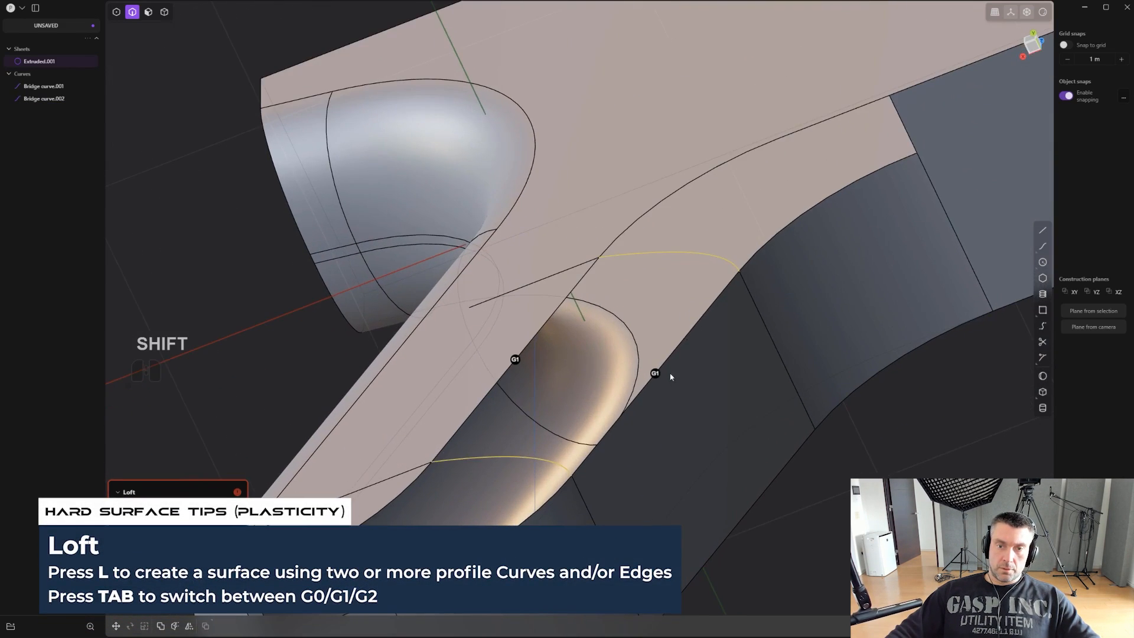
left_click(515, 361)
scroll(817, 511, "down", 2)
right_click(817, 509)
- Join the lofted sheet with the extruded body sheet
middle_click_drag(718, 290, 623, 351, "shift")
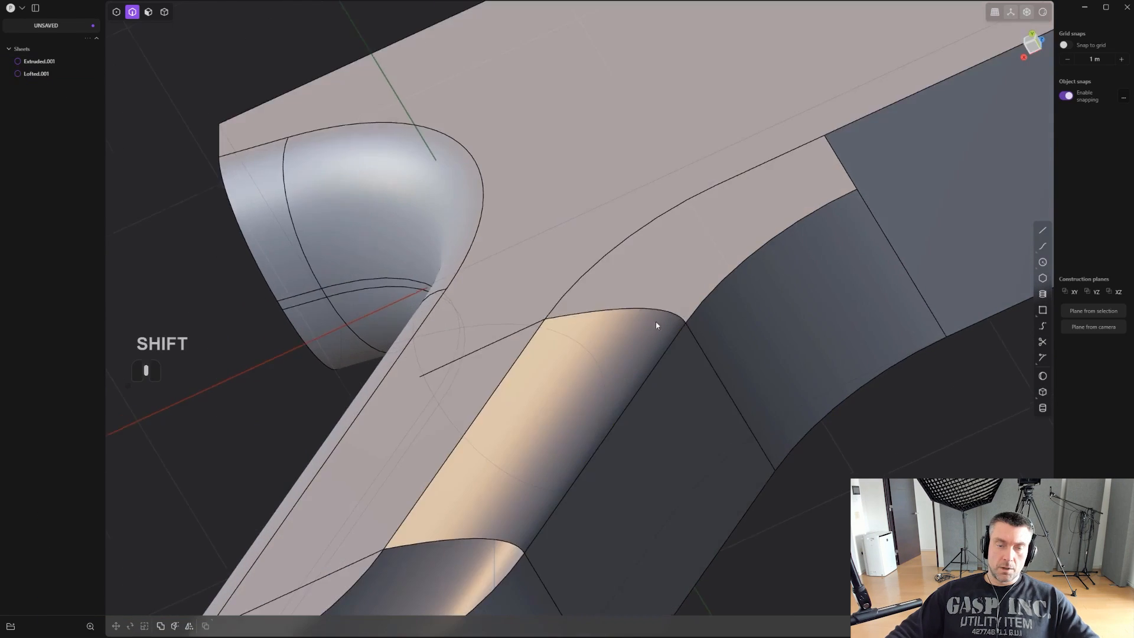
middle_click_drag(670, 300, 557, 428, "shift")
scroll(560, 422, "up", 2)
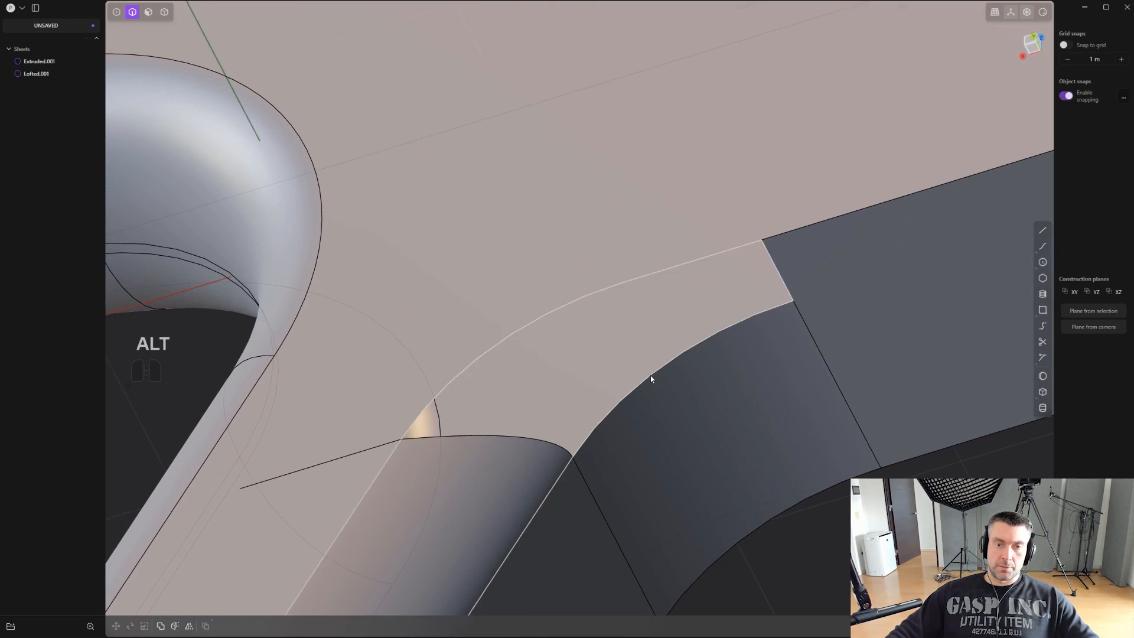
middle_click_drag(625, 437, 534, 430)
key("4")
left_click(473, 471)
left_click(623, 458, "shift")
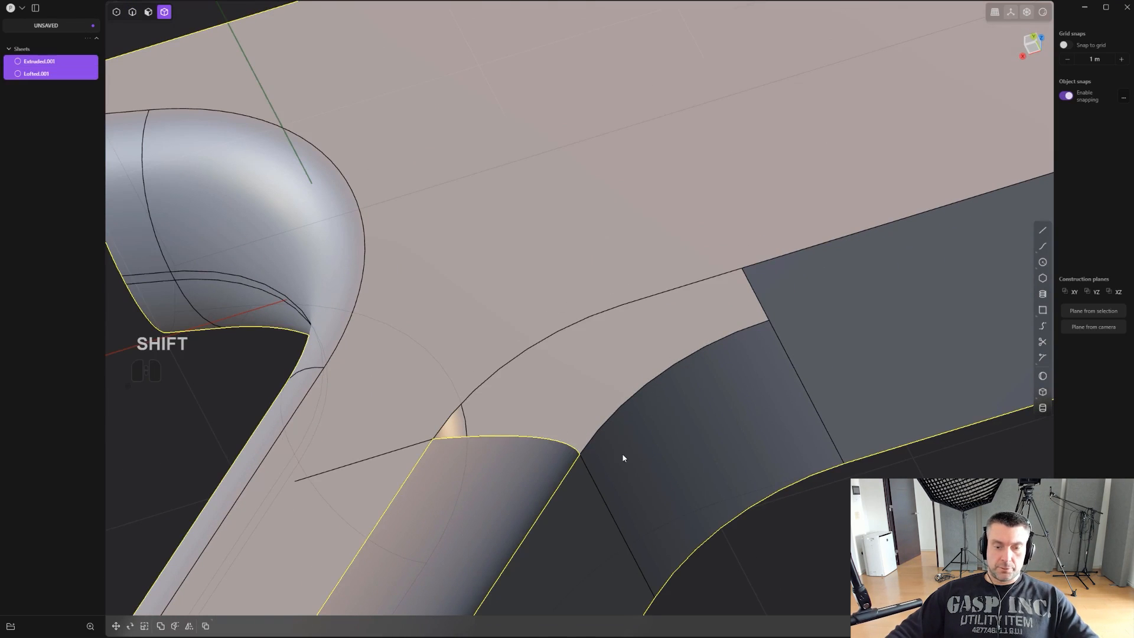
key("j")
- Patch the open boundary above the loft, with G1 continuity against the loft and the lower curved edge
key("2")
left_click(627, 403, "alt")
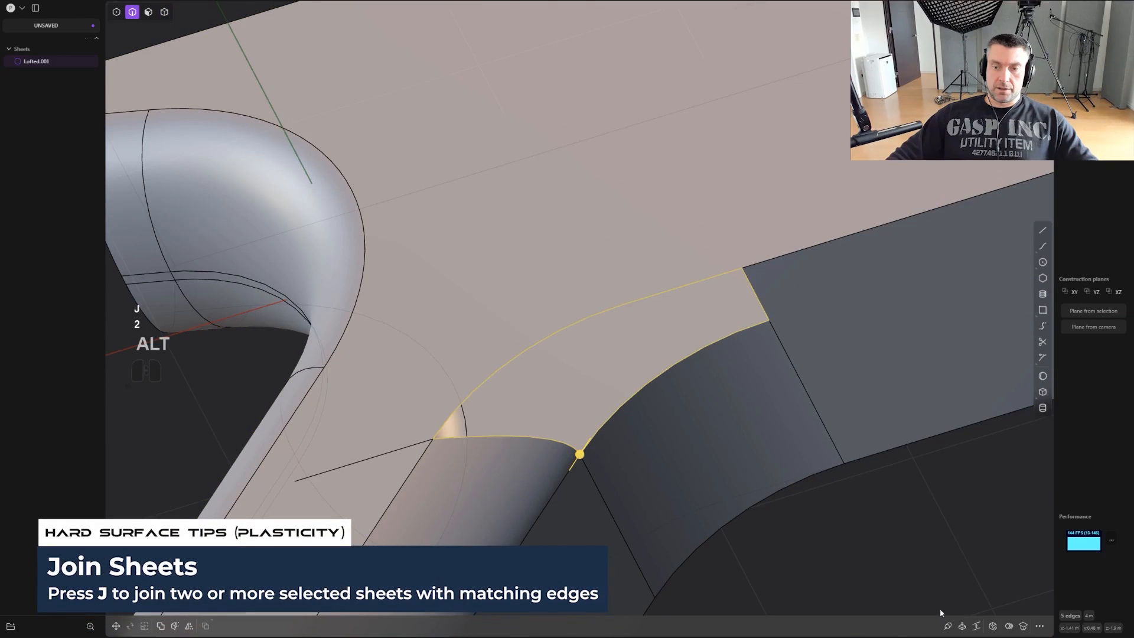
left_click(993, 626)
scroll(700, 448, "up", 3)
middle_click_drag(661, 392, 682, 373)
mouse_move(674, 369)
middle_mouse_down("shift")
mouse_move(648, 382)
mouse_move(677, 367)
middle_mouse_up("shift")
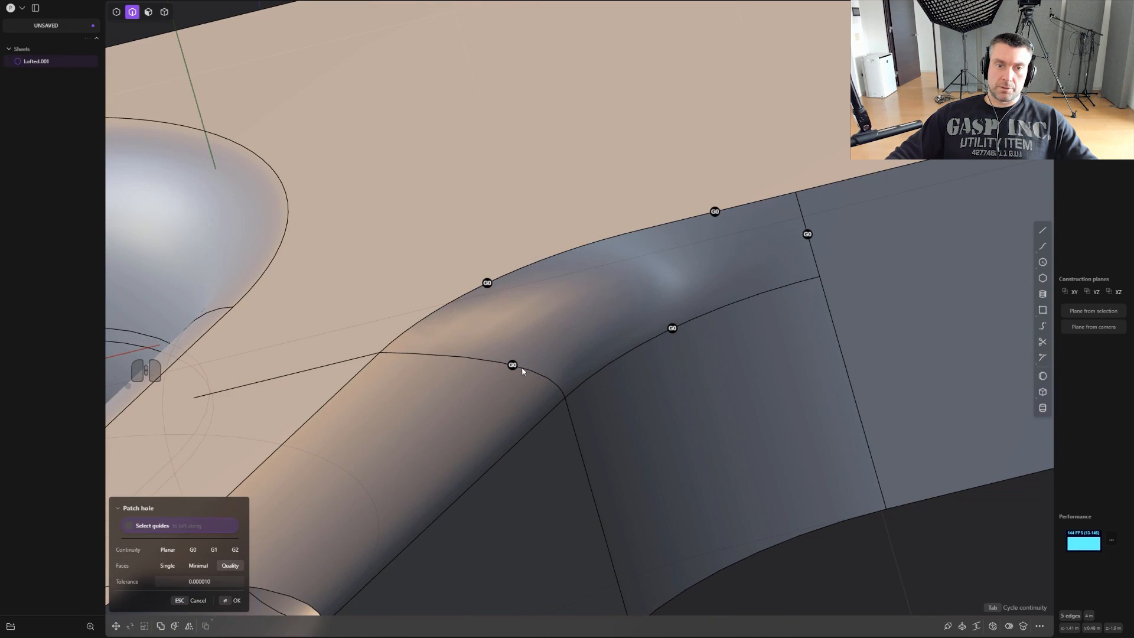
left_click(672, 328)
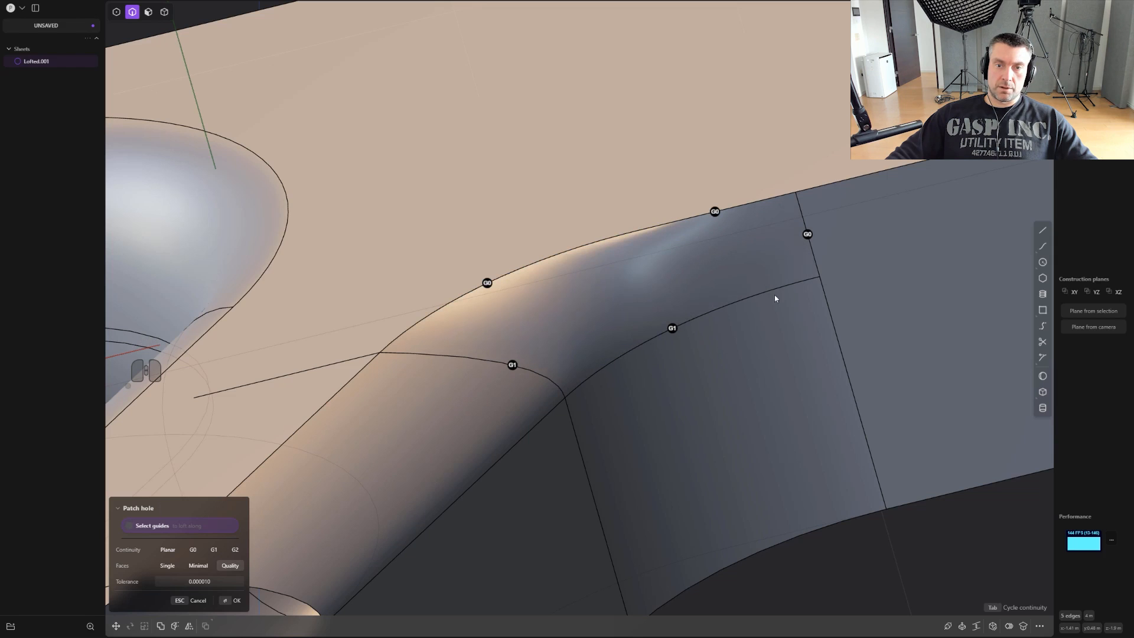
left_click(812, 233)
scroll(793, 383, "down", 2)
right_click(778, 395)
- Examine the shading of the patched transition with the model edges hidden
scroll(780, 395, "down", 3)
middle_click_drag(797, 394, 768, 303)
scroll(721, 360, "down", 2)
key("ctrl+e")
scroll(729, 357, "down", 3)
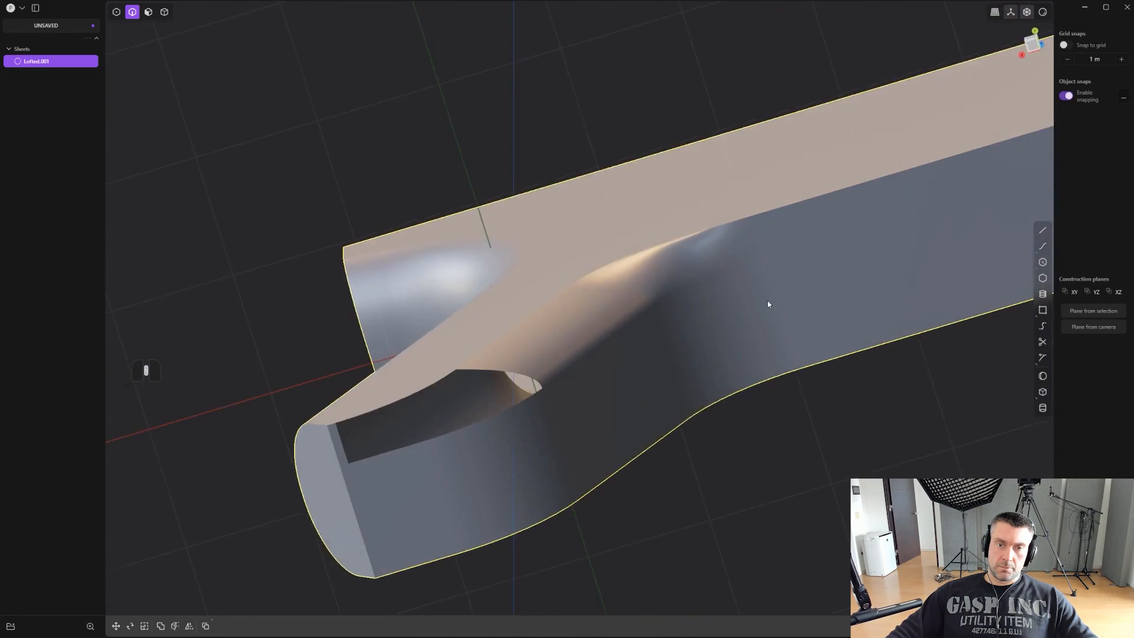
scroll(766, 303, "up", 10)
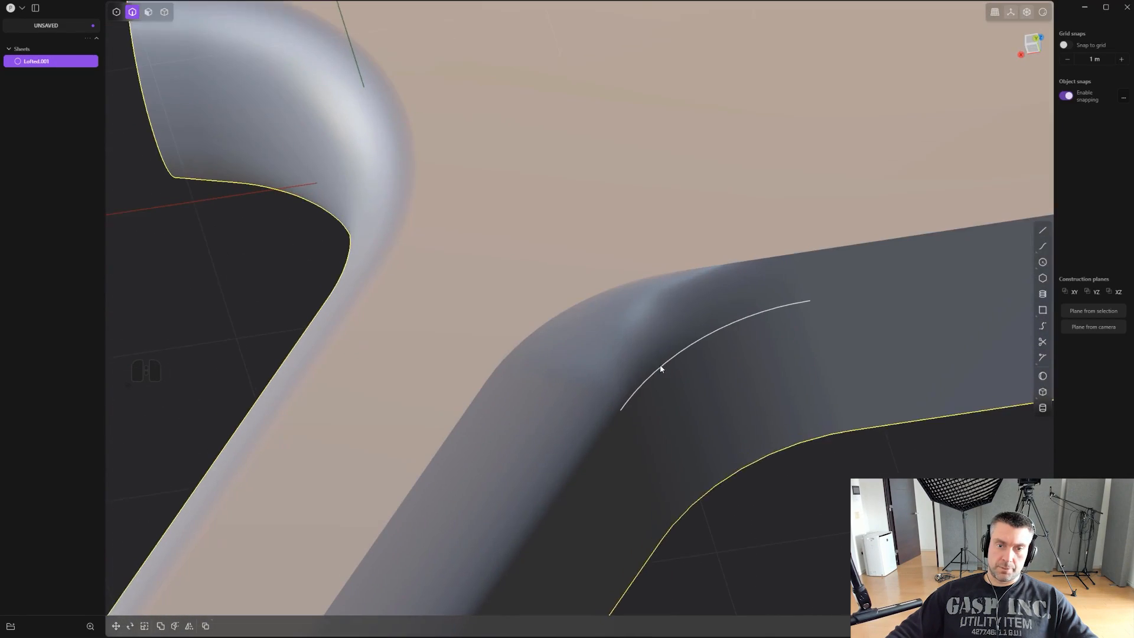
key("ctrl+e")
middle_click_drag(675, 377, 607, 348)
- Delete the patched face above the loft to reopen the hole
key("3")
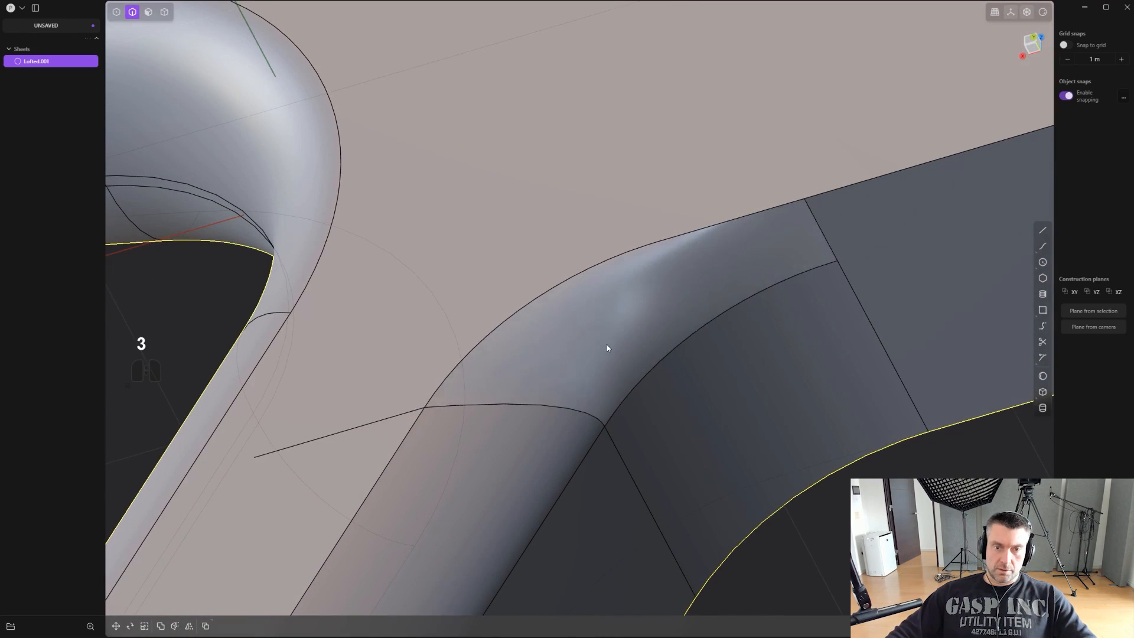
left_click(607, 348)
key("x")
key("shift+x")
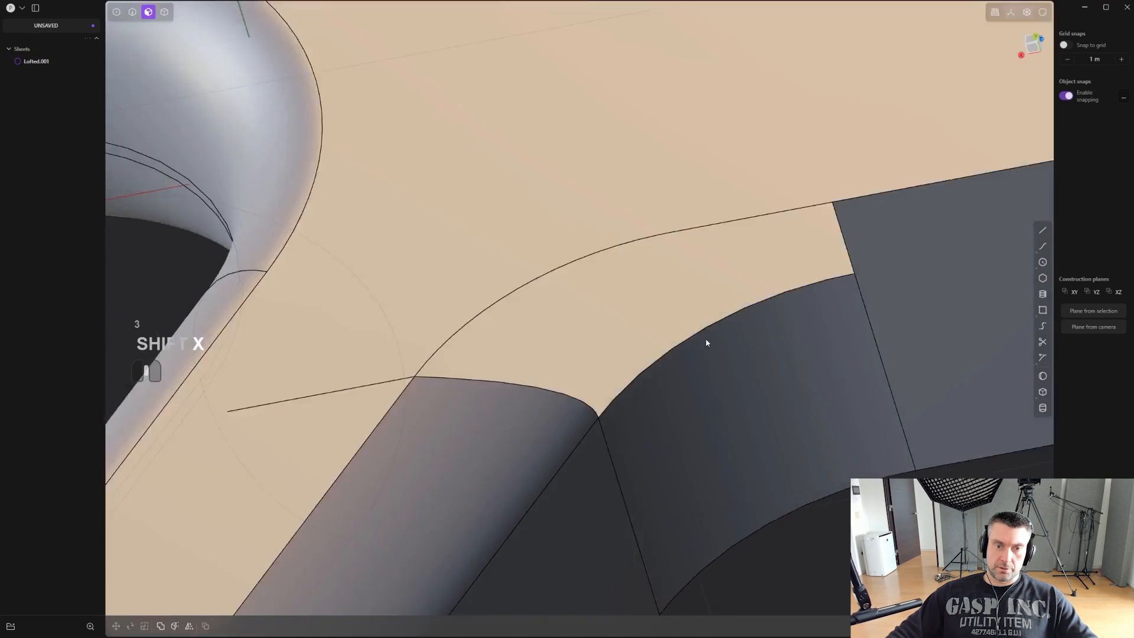
- Loft between the hole's upper and lower curved edges, guided by its two end edges, and change the upper edge's continuity
middle_click_drag(706, 343, 631, 310, "shift")
key("2")
left_click(613, 314)
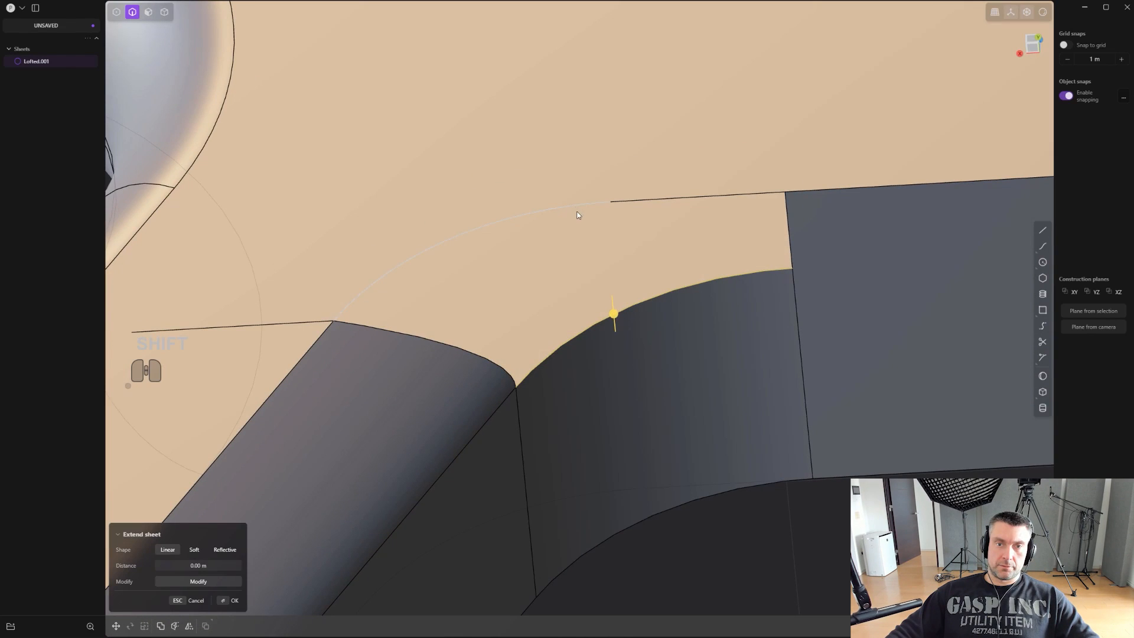
left_click(604, 203, "shift")
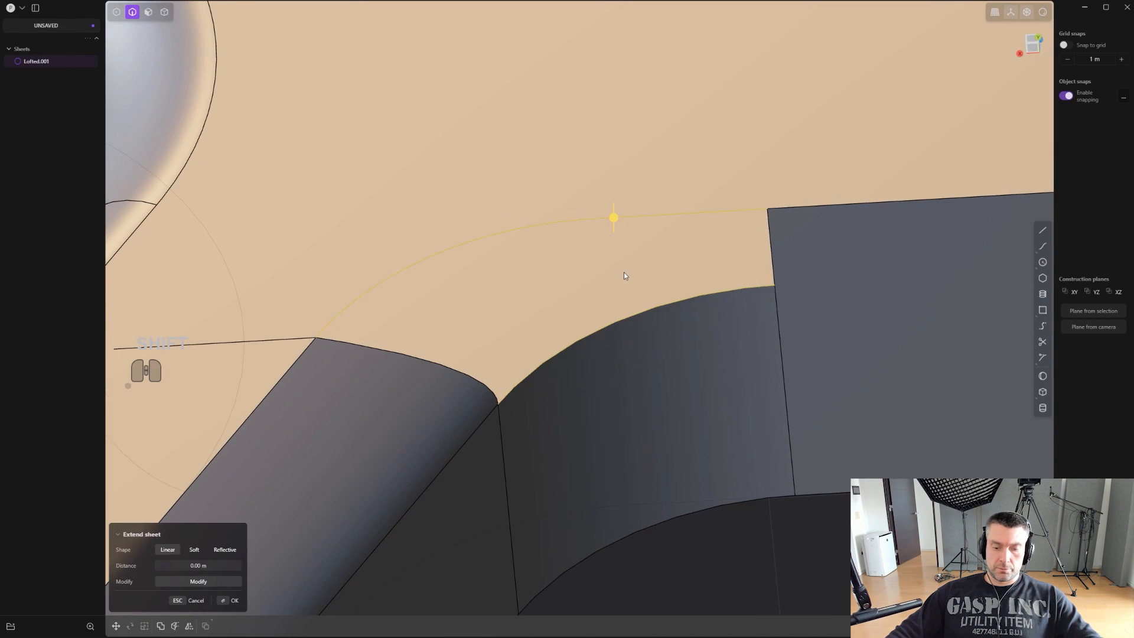
key("l")
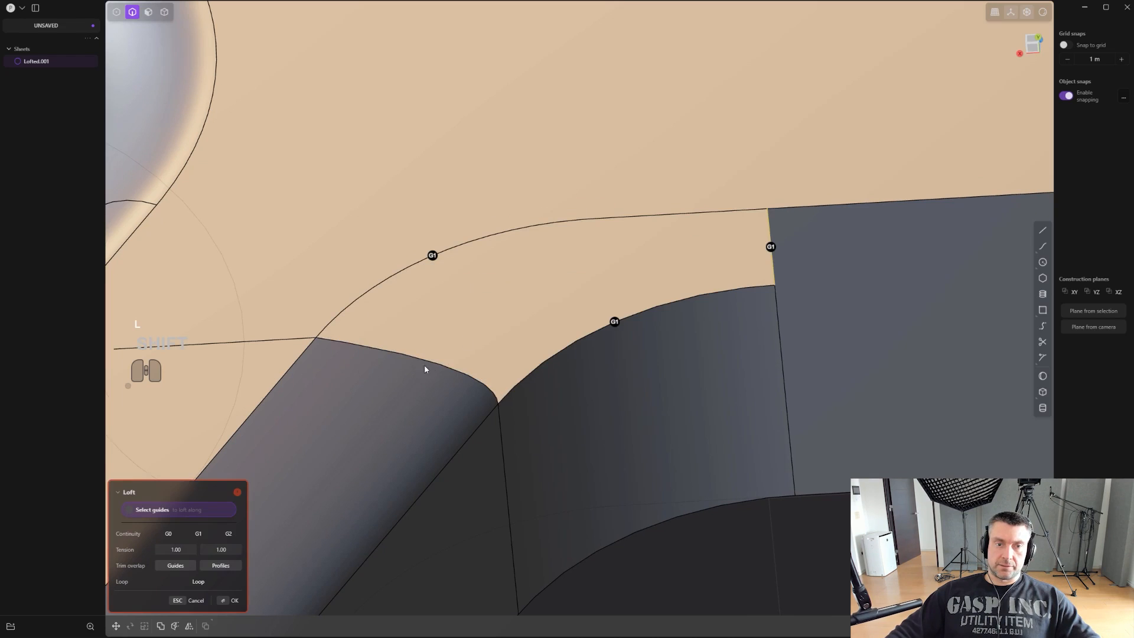
left_click(432, 255)
middle_click_drag(437, 258, 650, 425)
key("Return")
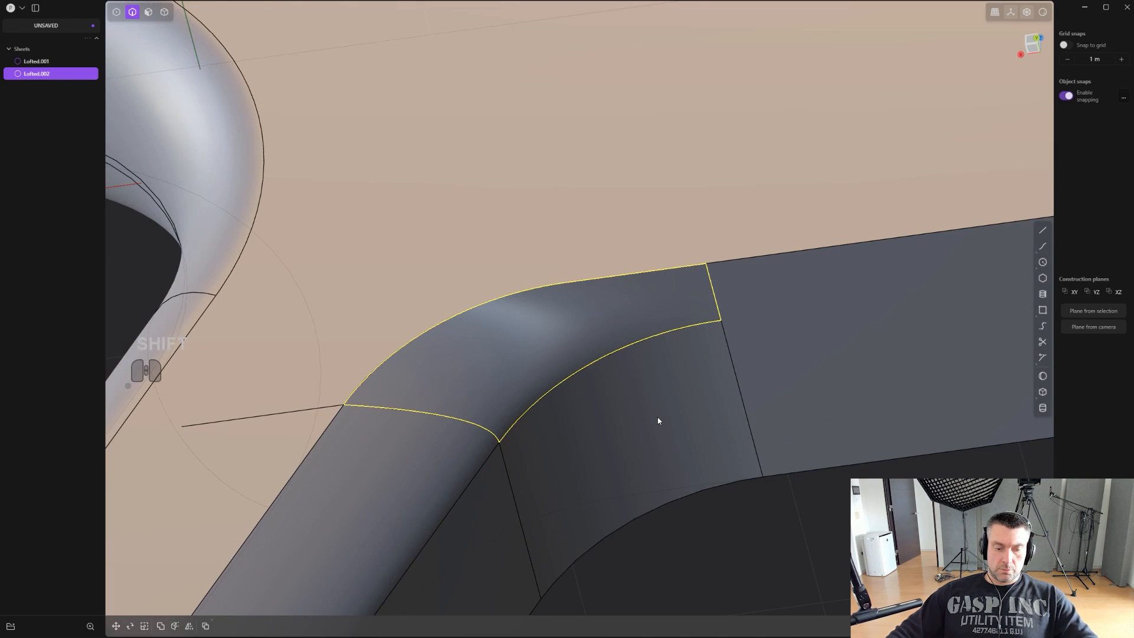
- Join the new upper loft with the body sheet and check the blended surface without edges
key("4")
left_click(654, 418, "shift")
key("j")
scroll(654, 418, "down", 3)
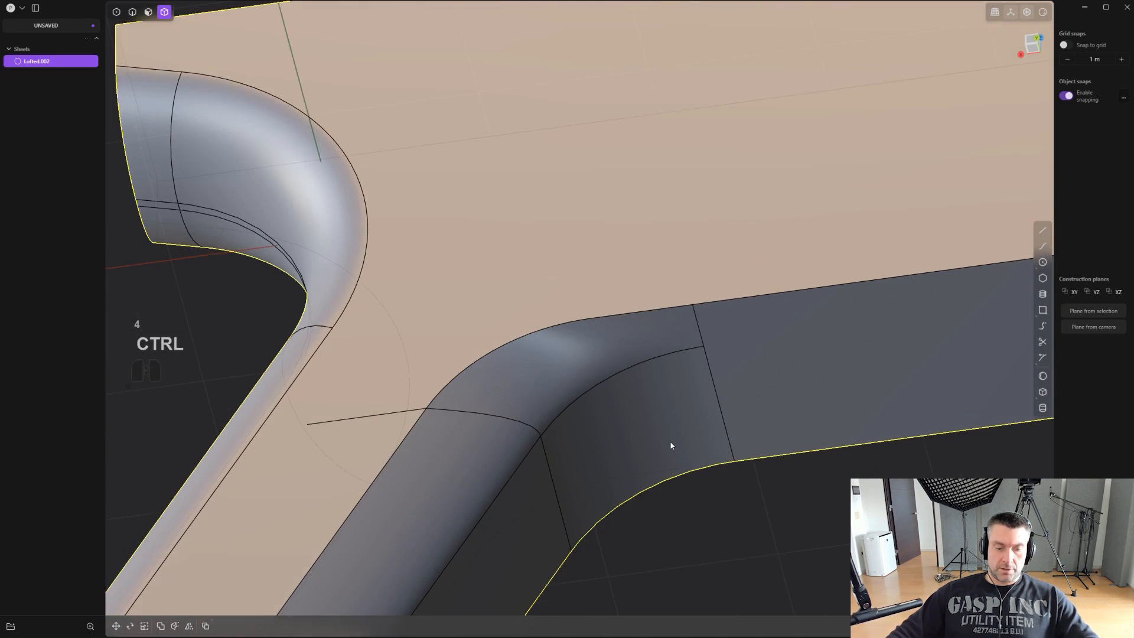
key("ctrl+e")
middle_click_drag(670, 437, 532, 398)
- Draw a line from the midpoint of the side face's lower curved edge to the lower imprinted line
scroll(518, 391, "up", 2)
scroll(533, 398, "up", 1)
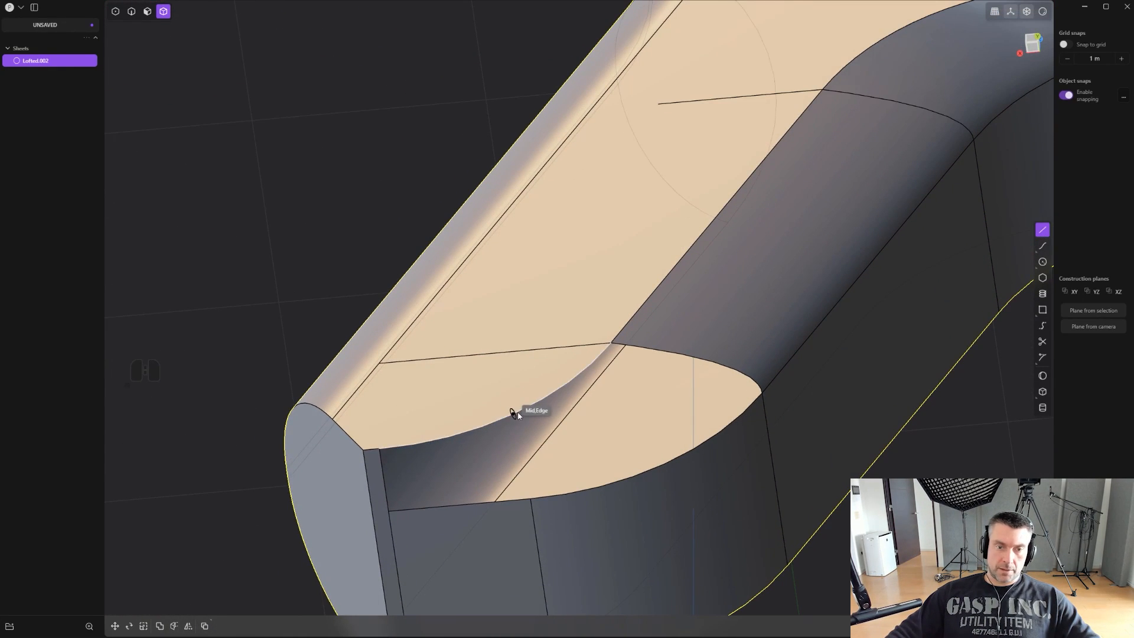
left_click(514, 415)
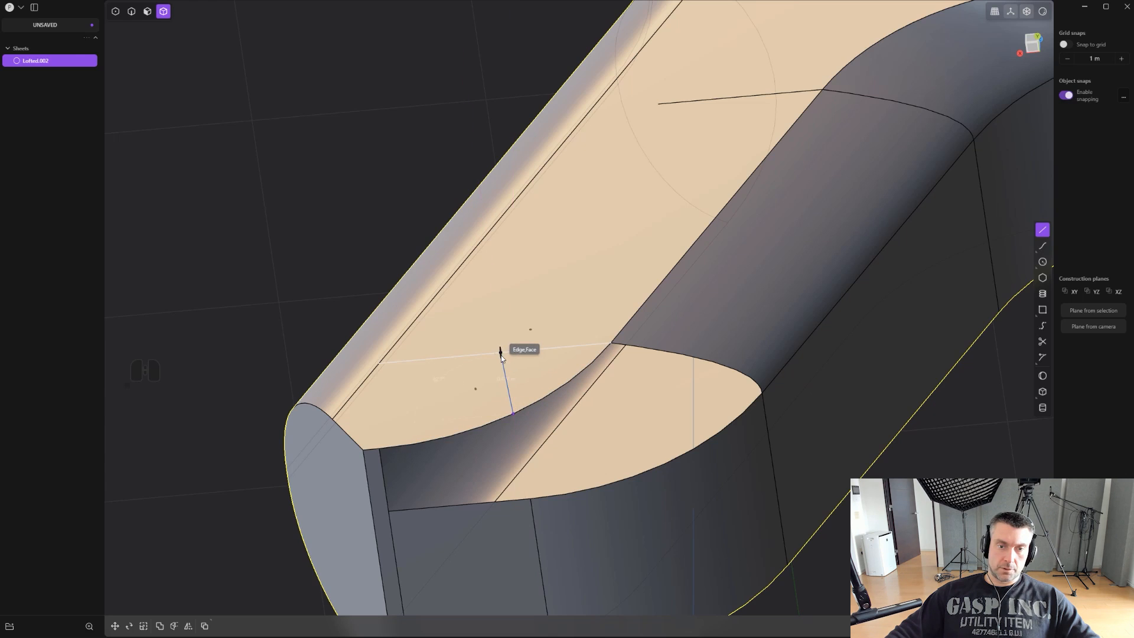
left_click(504, 353)
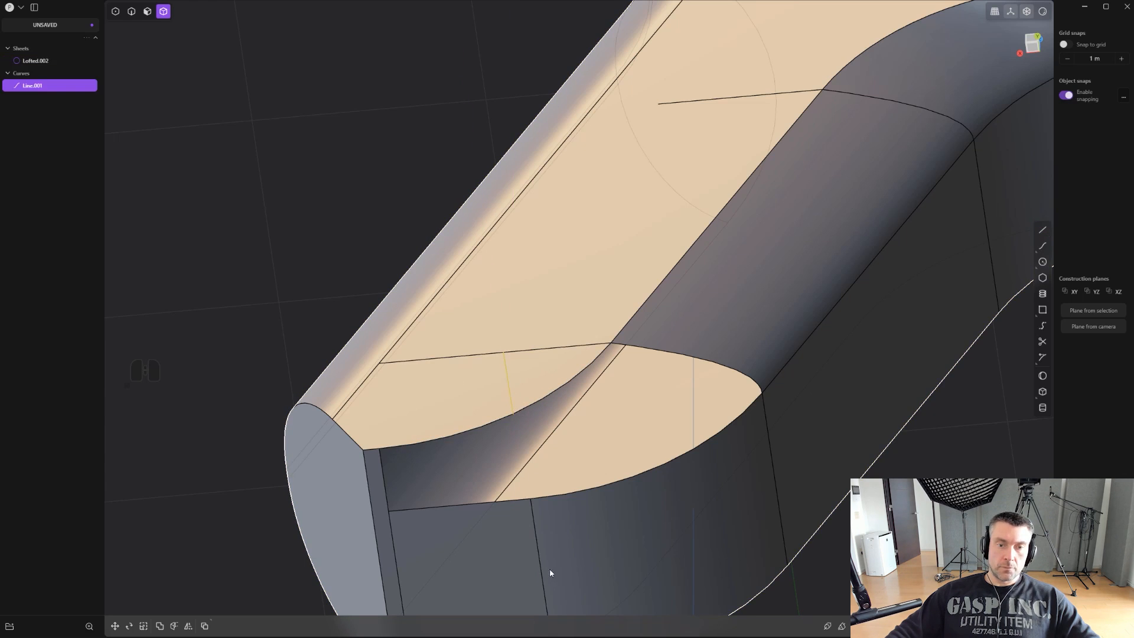
- Imprint the short line onto the body sheet and delete the leftover line curve
key("shift+q")
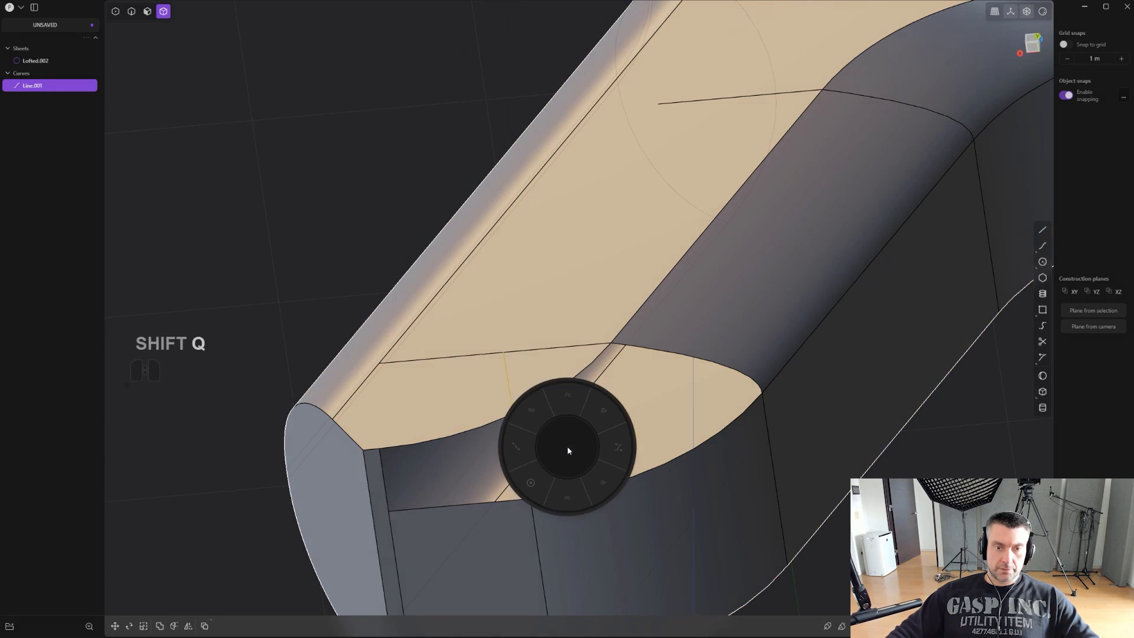
left_click(569, 495)
left_click(558, 342)
right_click(559, 342)
key("2")
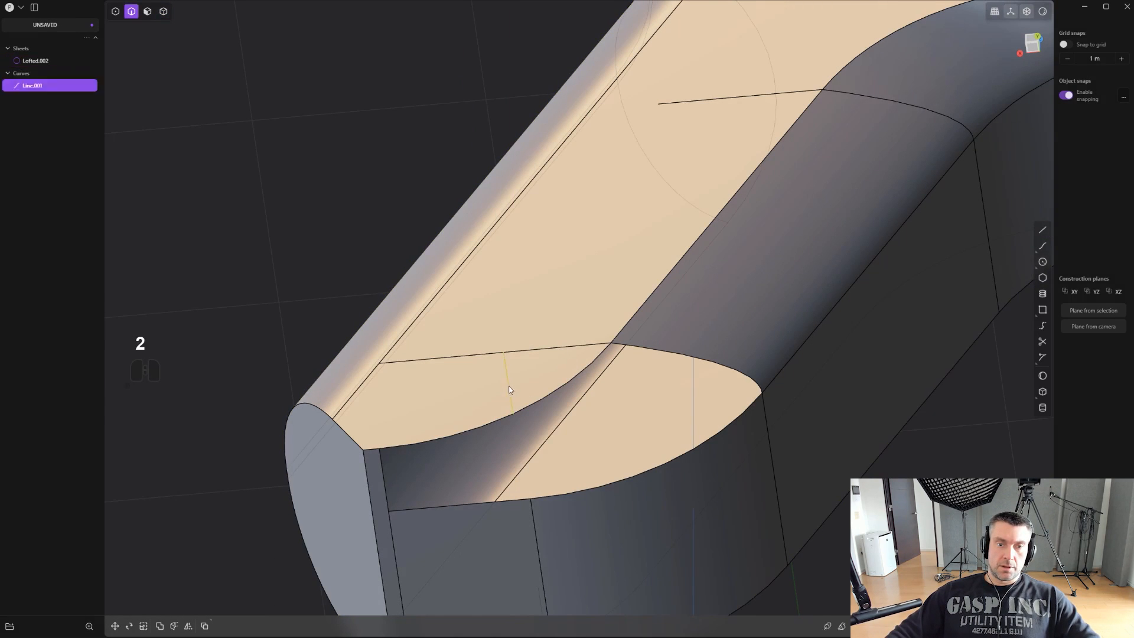
left_click(536, 531)
key("x")
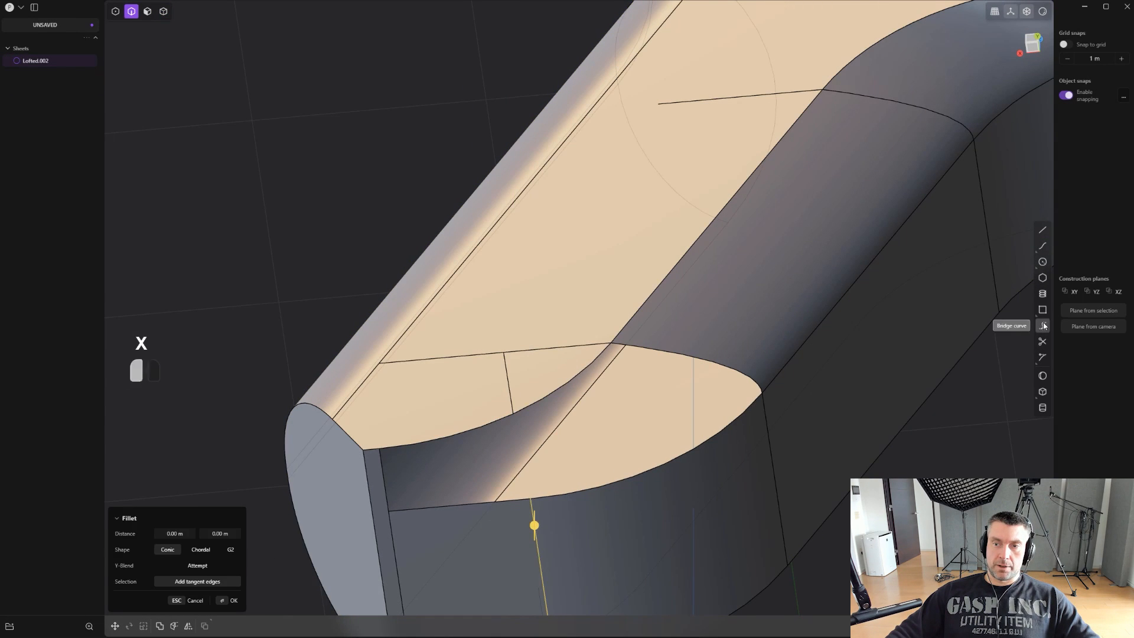
- Bridge the new imprinted line and the grip-bottom cross edge with T 0.00 and 1.00, G0 start, G1 end and end tension 0.4
left_click(1042, 325)
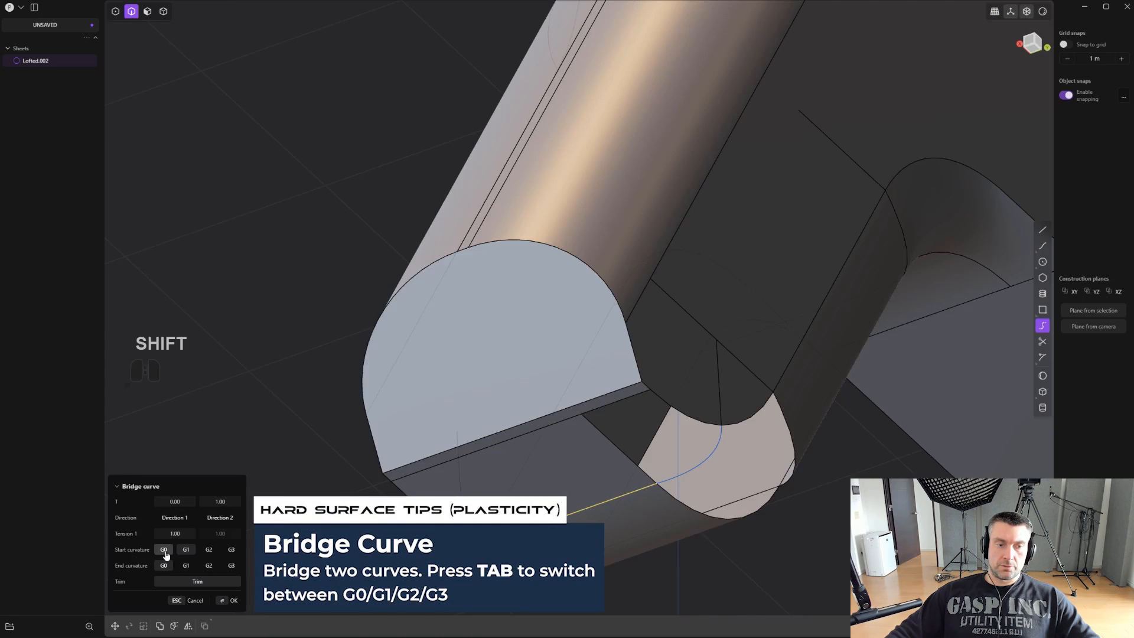
left_click(165, 550)
left_click(186, 565)
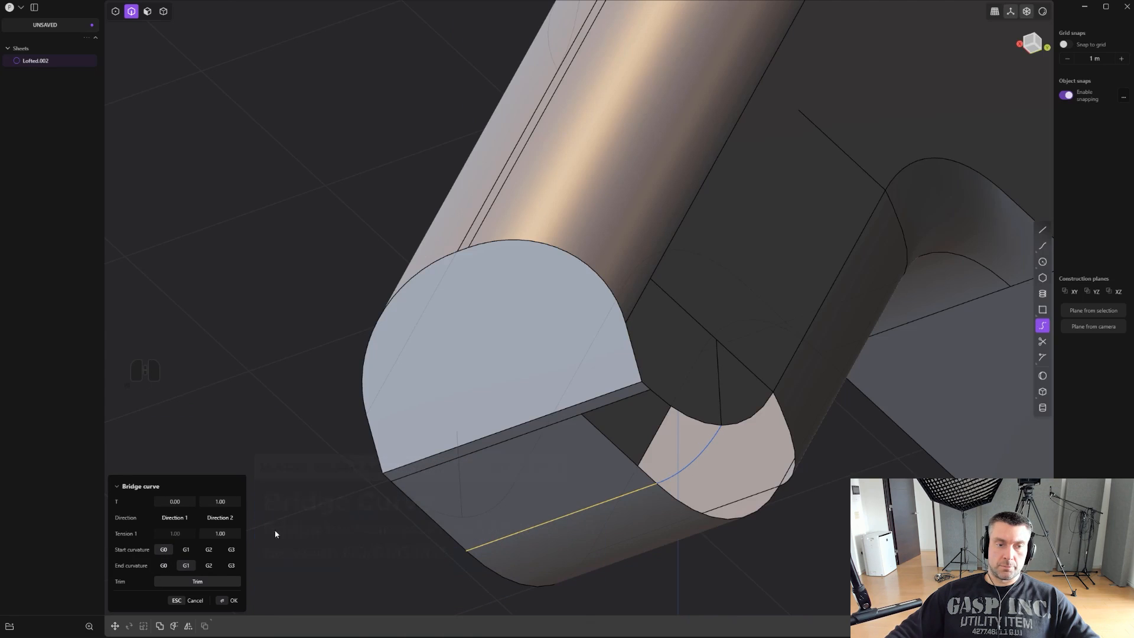
left_click(220, 533)
type("0")
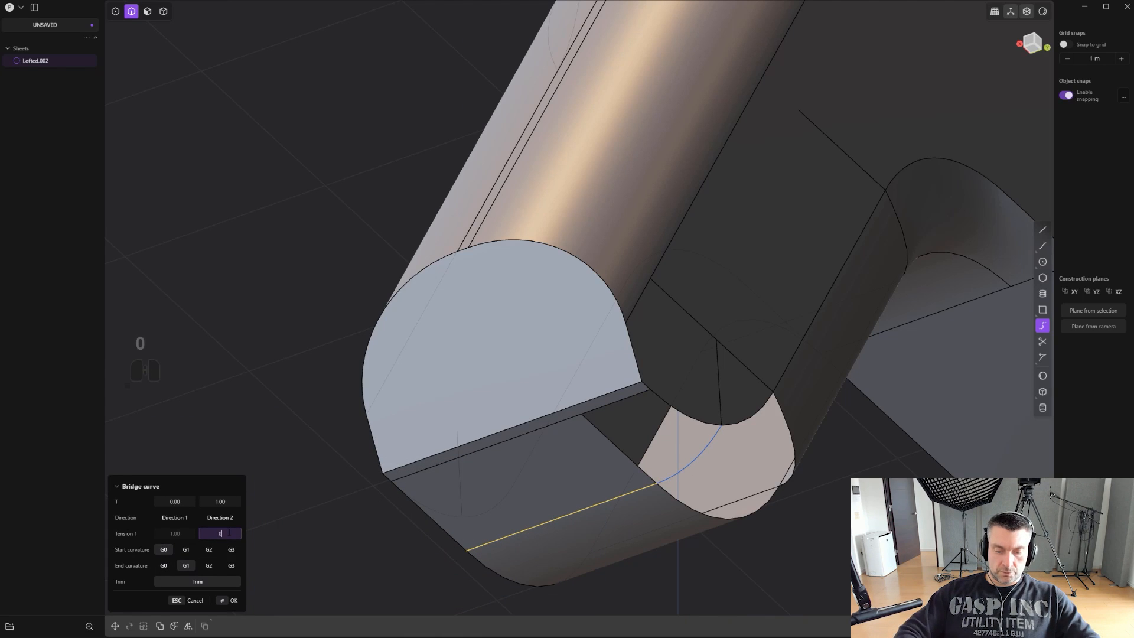
type(".4")
key("Return")
middle_click_drag(518, 516, 539, 299)
right_click(562, 293)
- Loft between the side face's curved edge and the grip front's curved edge, guided by the bridge curve and upper cross edge, with the side edge off G1
left_click(612, 354)
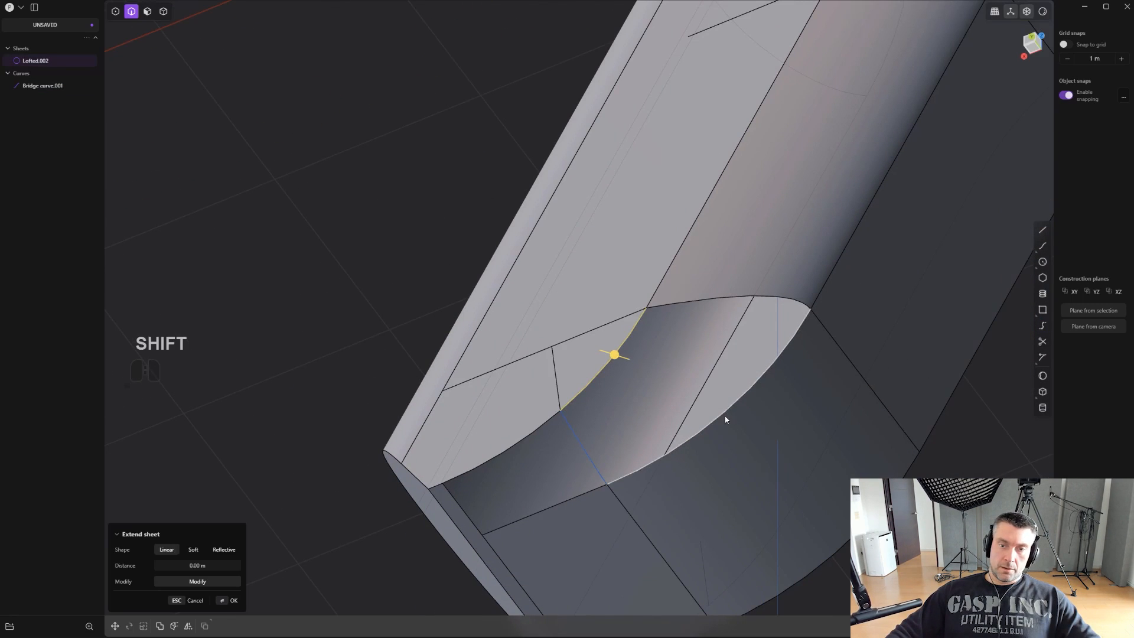
left_click(728, 412, "shift")
key("l")
middle_click_drag(715, 421, 753, 374)
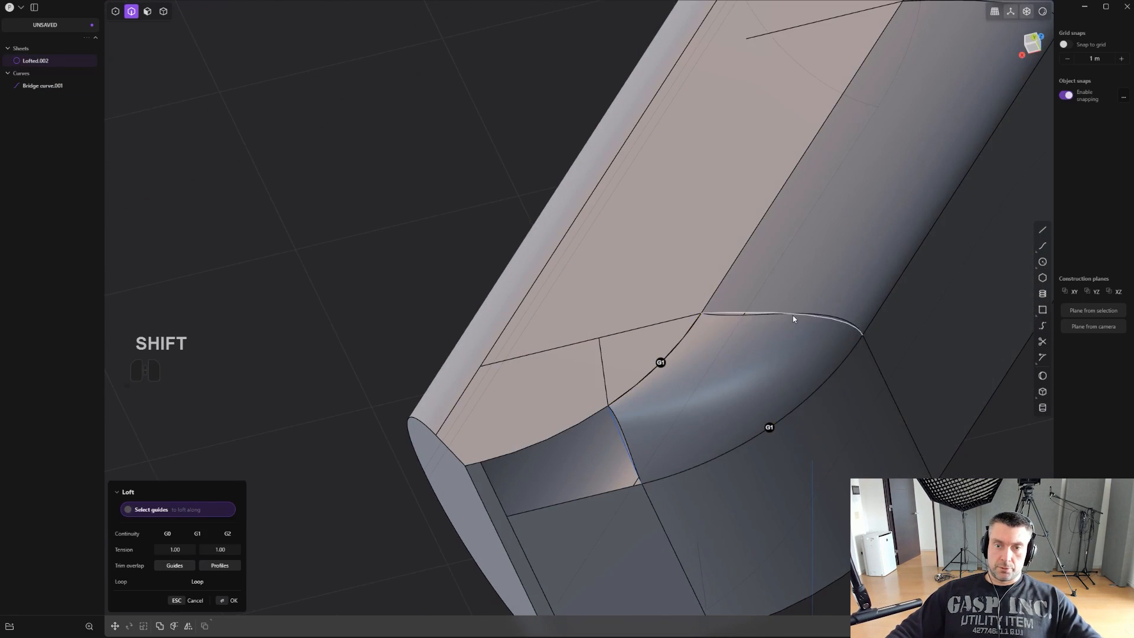
left_click(792, 315, "shift")
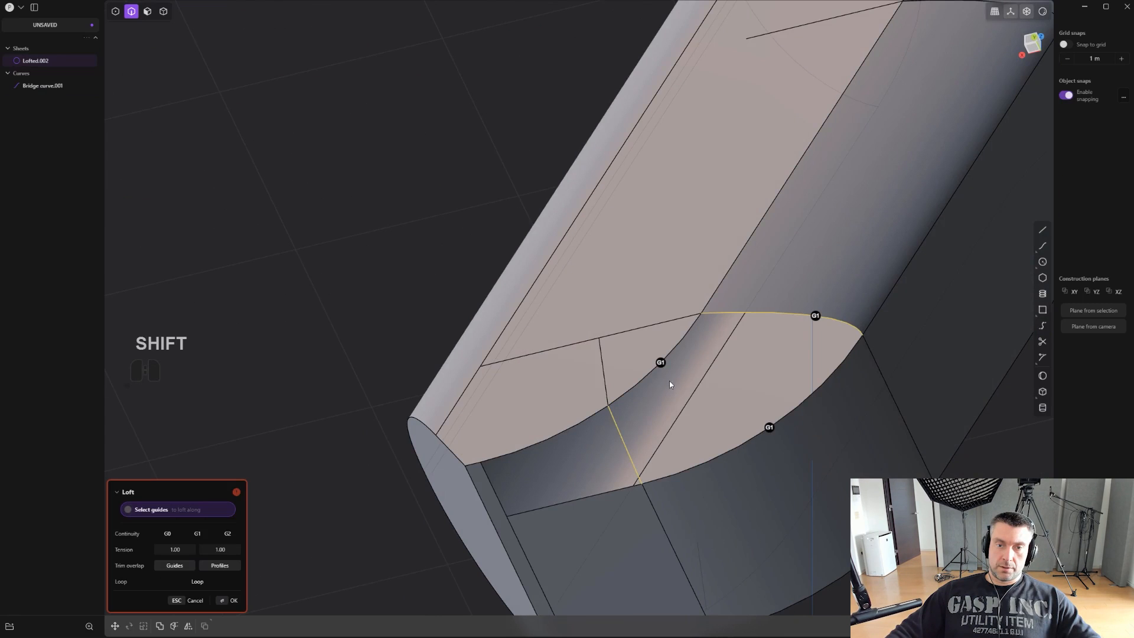
left_click(661, 364)
right_click(807, 436)
scroll(762, 462, "down", 2)
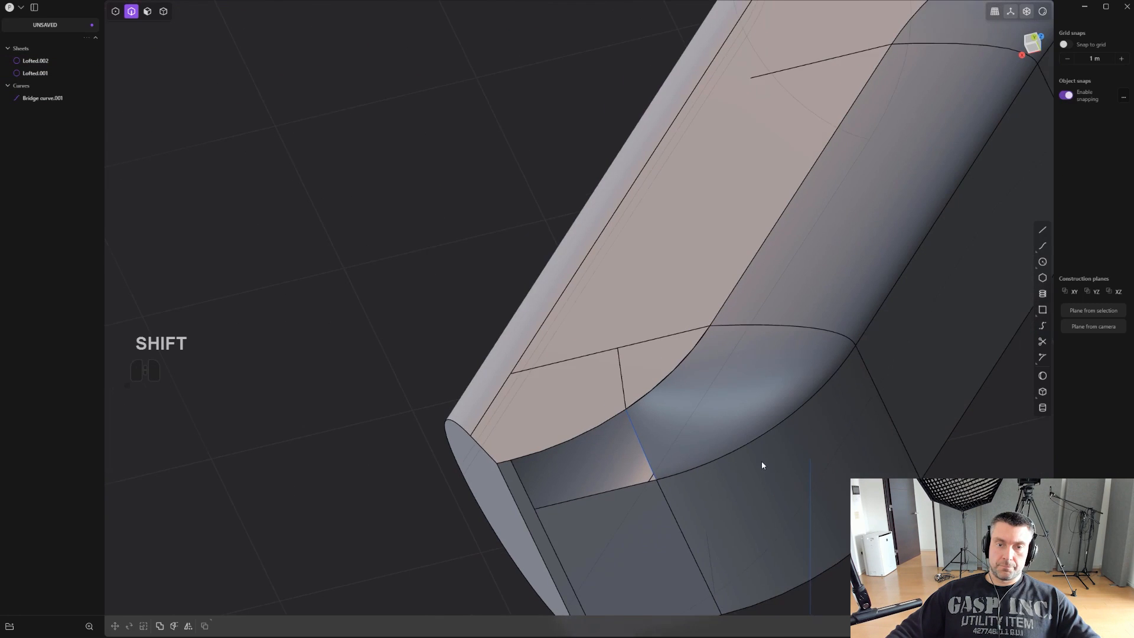
- Join the new lower loft with the body sheet and delete the leftover bridge curve
scroll(774, 450, "up", 3)
key("4")
left_click(771, 386)
left_click(789, 460, "shift")
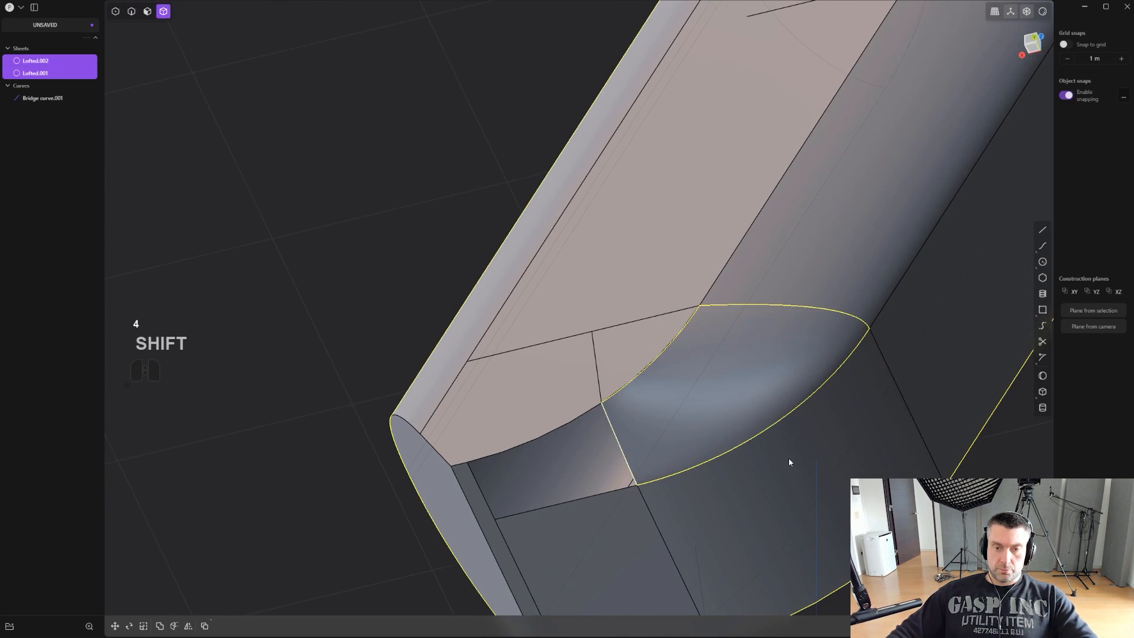
key("j")
key("2")
key("x")
- Patch the four-edge hole at the grip bottom with Quality faces, setting G1 continuity on its two short side edges
left_click(580, 444, "alt")
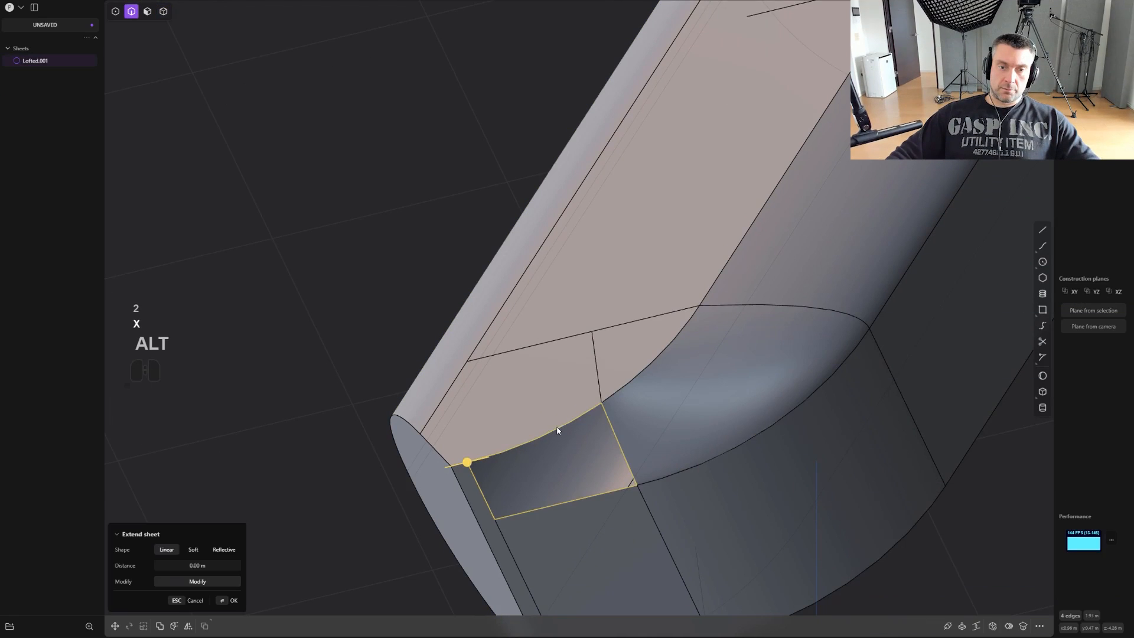
left_click(991, 626)
middle_click_drag(709, 513, 669, 424)
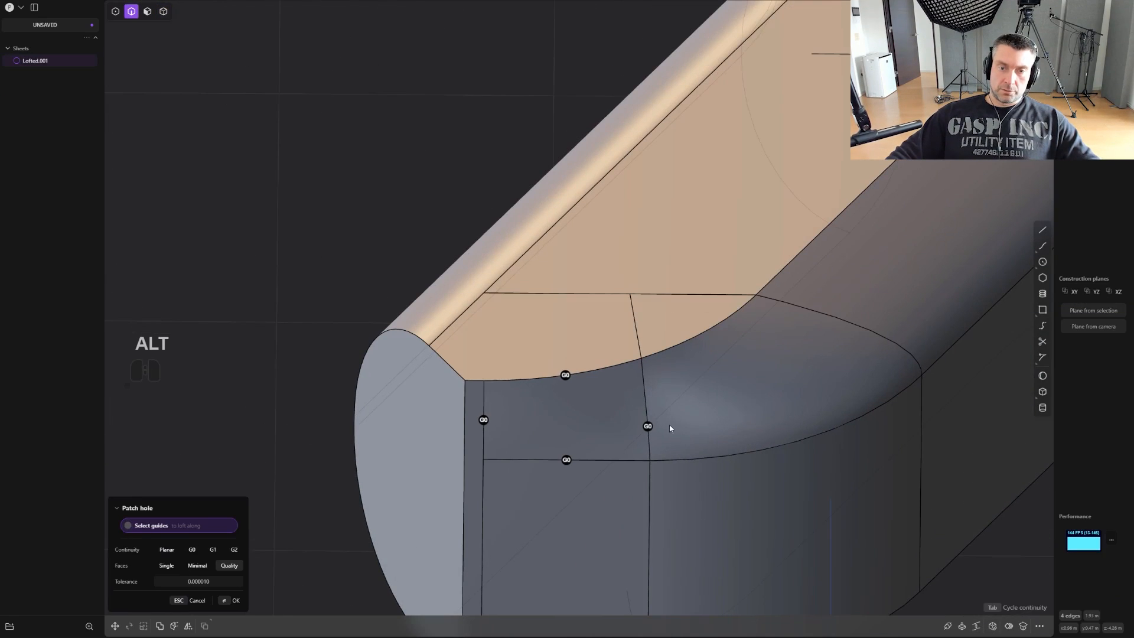
left_click(645, 427)
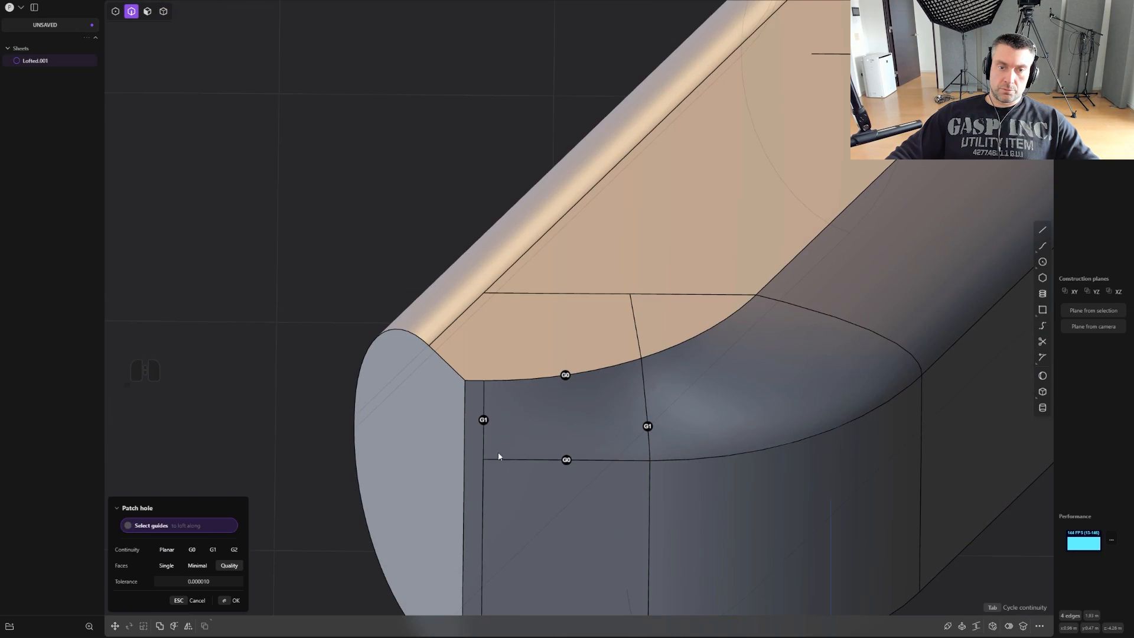
key("Return")
- Check the patched grip-bottom corner with the edges hidden
middle_click_drag(681, 418, 659, 398)
key("ctrl+e")
scroll(597, 409, "down", 5)
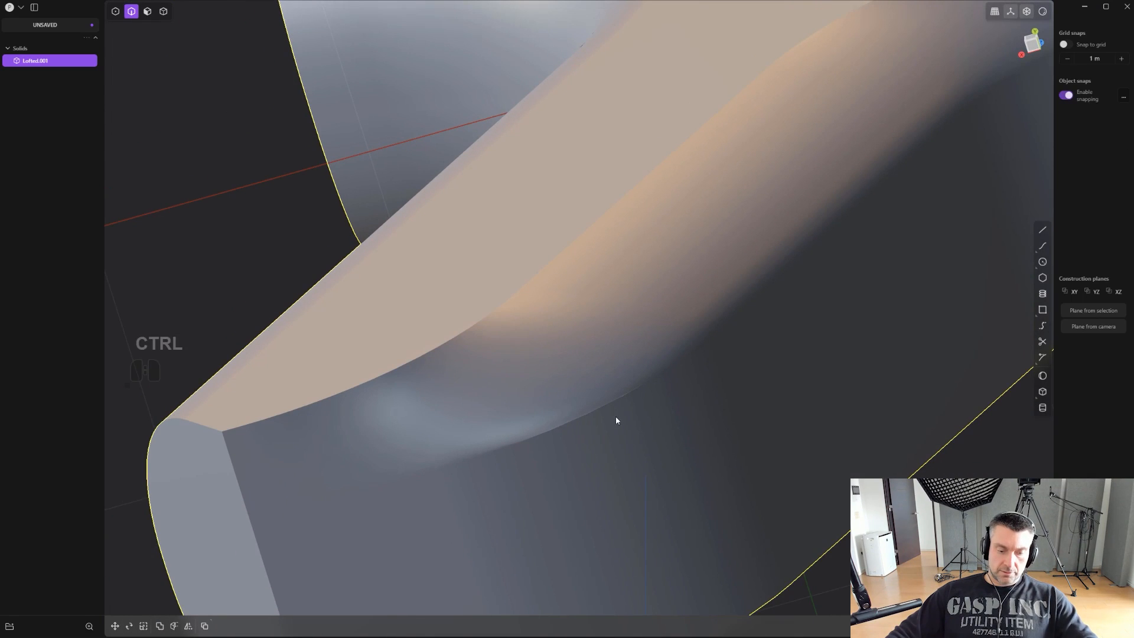
key("ctrl+r")
key("ctrl+e")
key("r")
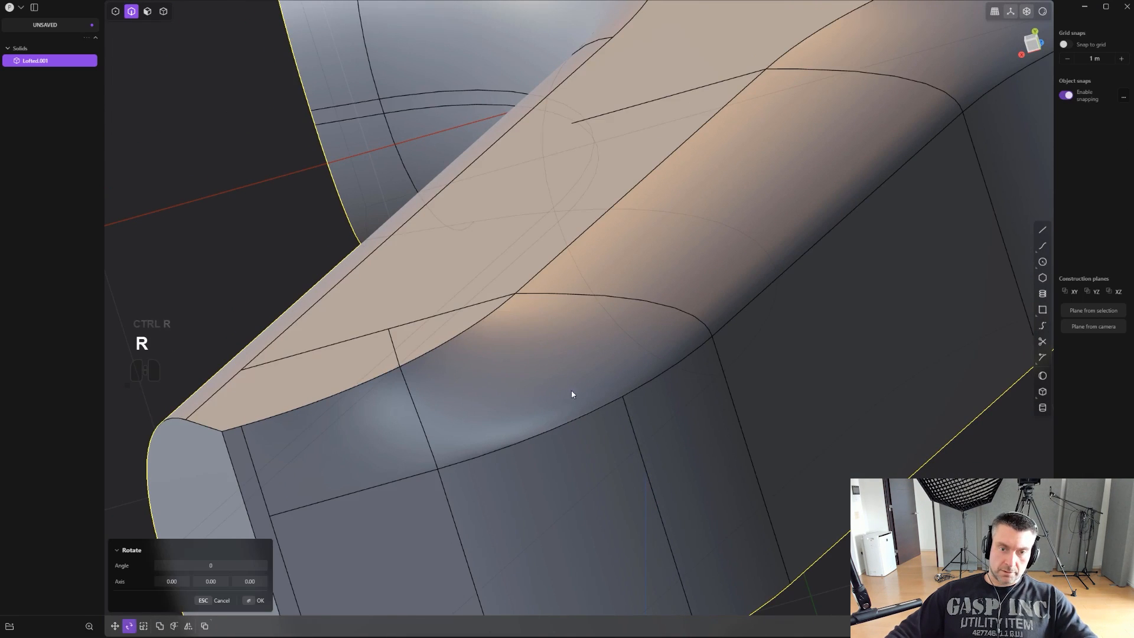
key("ctrl+z")
- Delete the lofted face at the grip's lower front corner
scroll(558, 375, "up", 2)
key("4")
key("3")
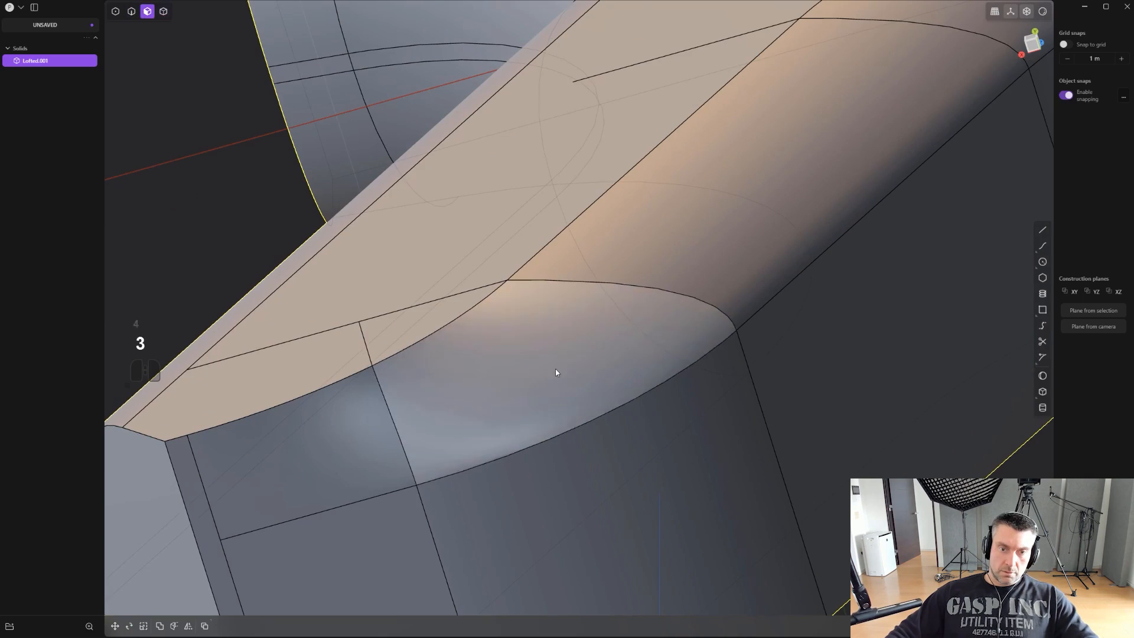
left_click(555, 370)
scroll(603, 410, "up", 2)
key("x")
- Patch the opened hole at the grip's lower front corner from its edge loop, with G1 on the lower curved and bridged edges
scroll(608, 415, "down", 2)
key("2")
left_click(610, 410)
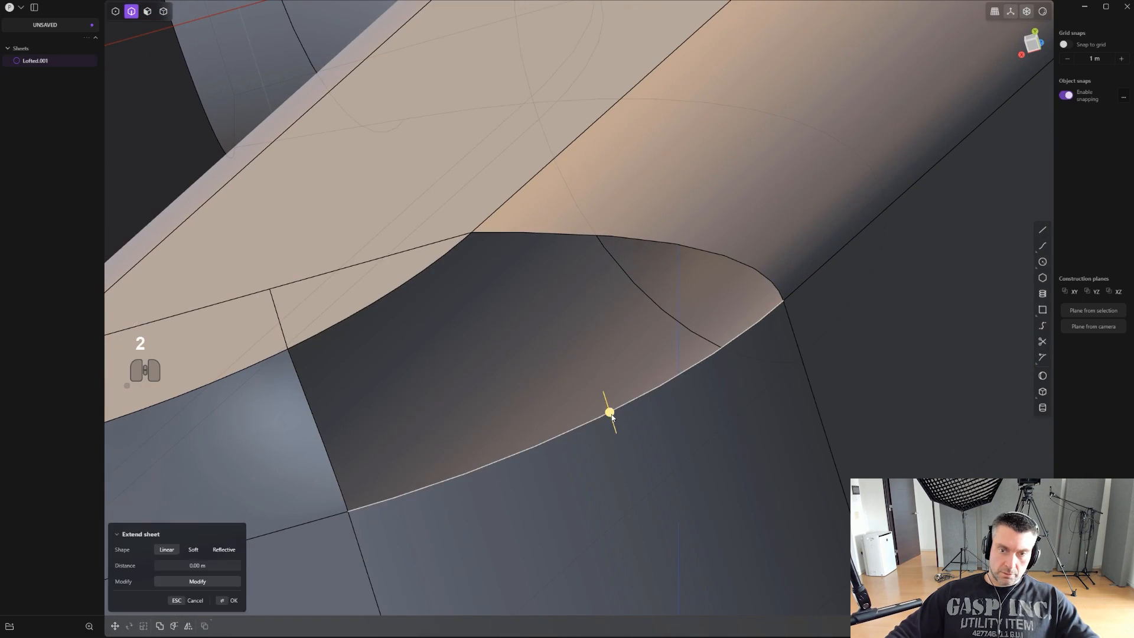
key("x")
middle_click_drag(664, 407, 734, 341)
left_click(696, 306, "alt")
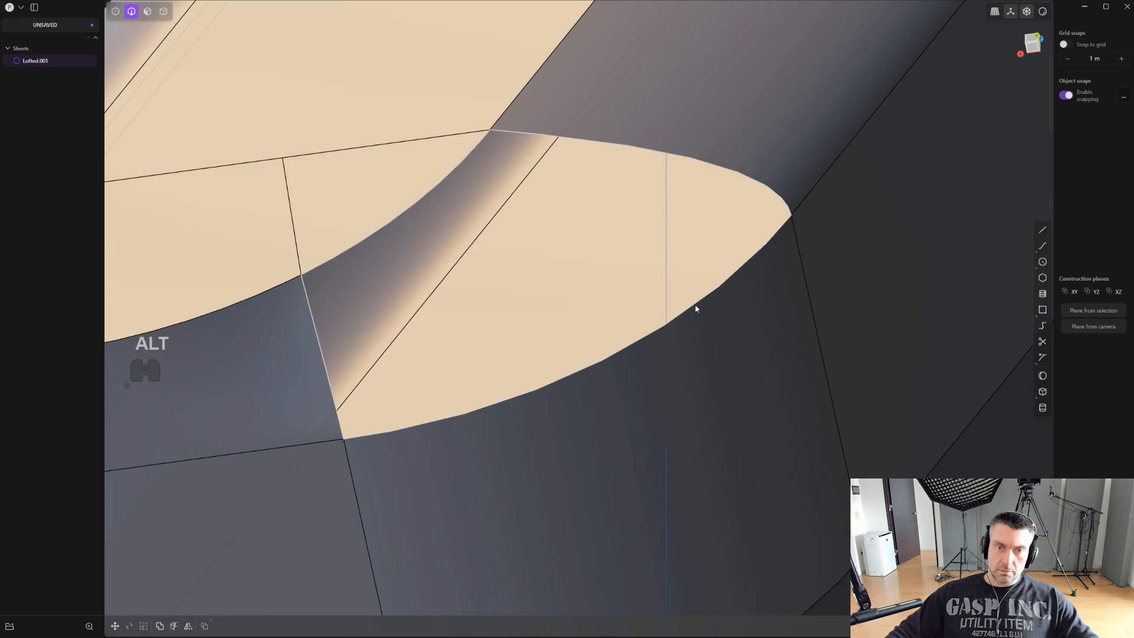
key("alt+e")
scroll(722, 331, "down", 3)
middle_click_drag(746, 425, 745, 396)
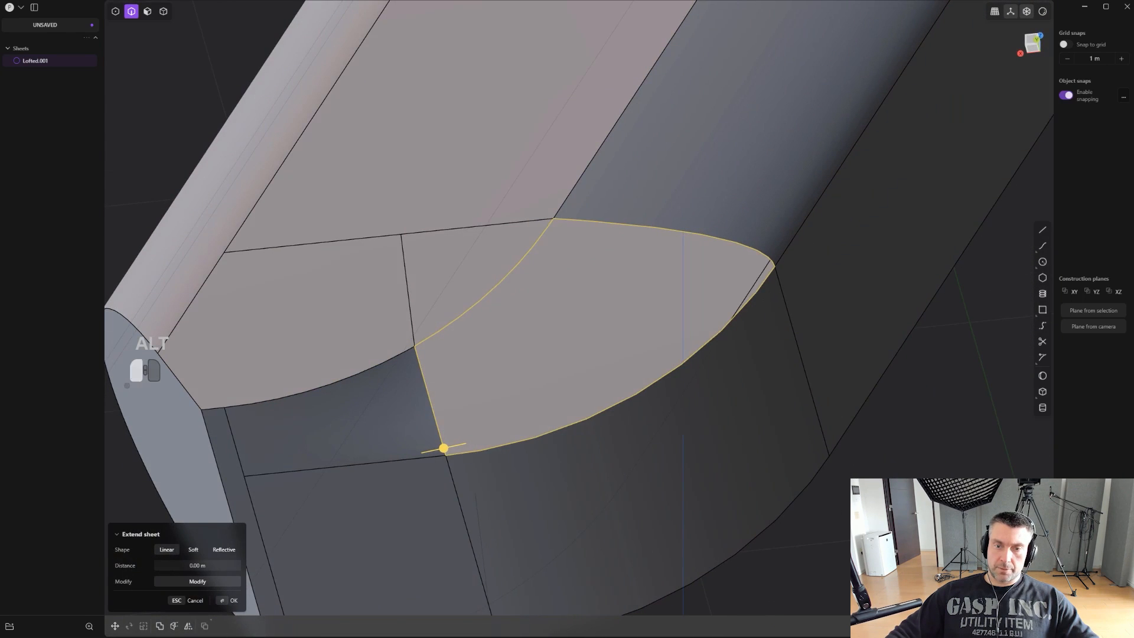
key("alt+p")
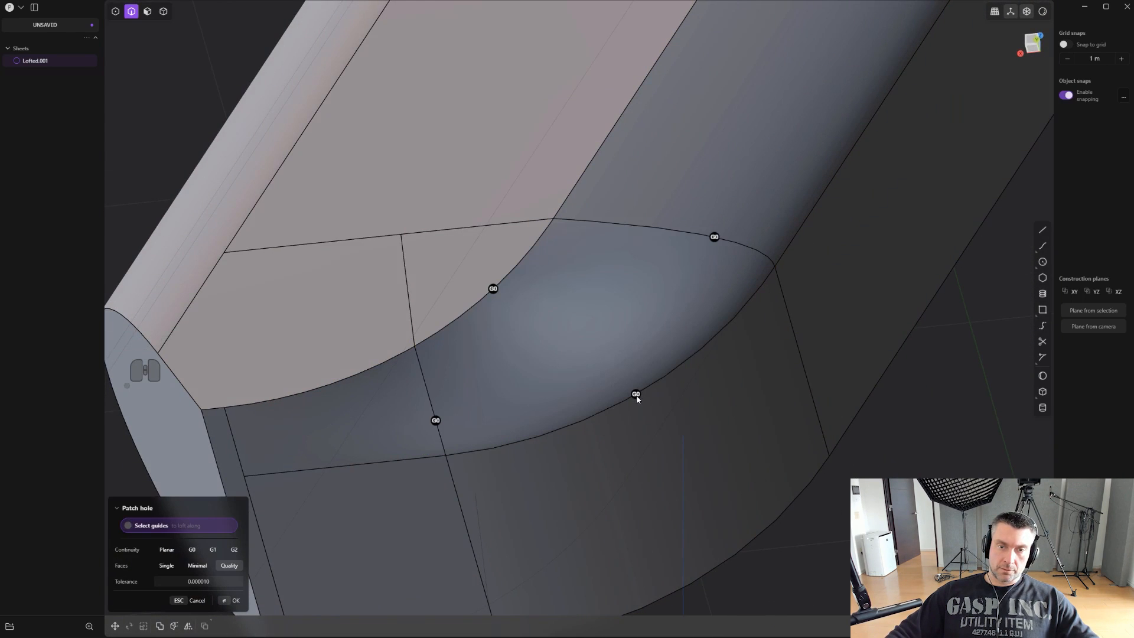
left_click(436, 421)
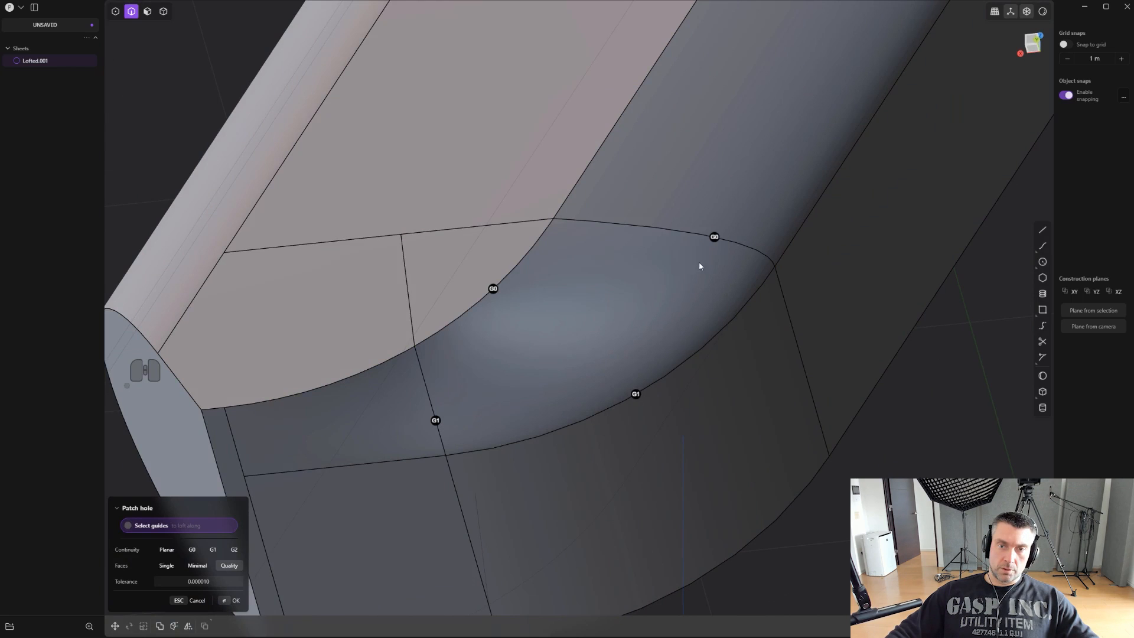
right_click(785, 410)
- Examine the grip's lower corner and the upper front transition with the edges hidden and shown
scroll(787, 412, "down", 6)
left_click(916, 458)
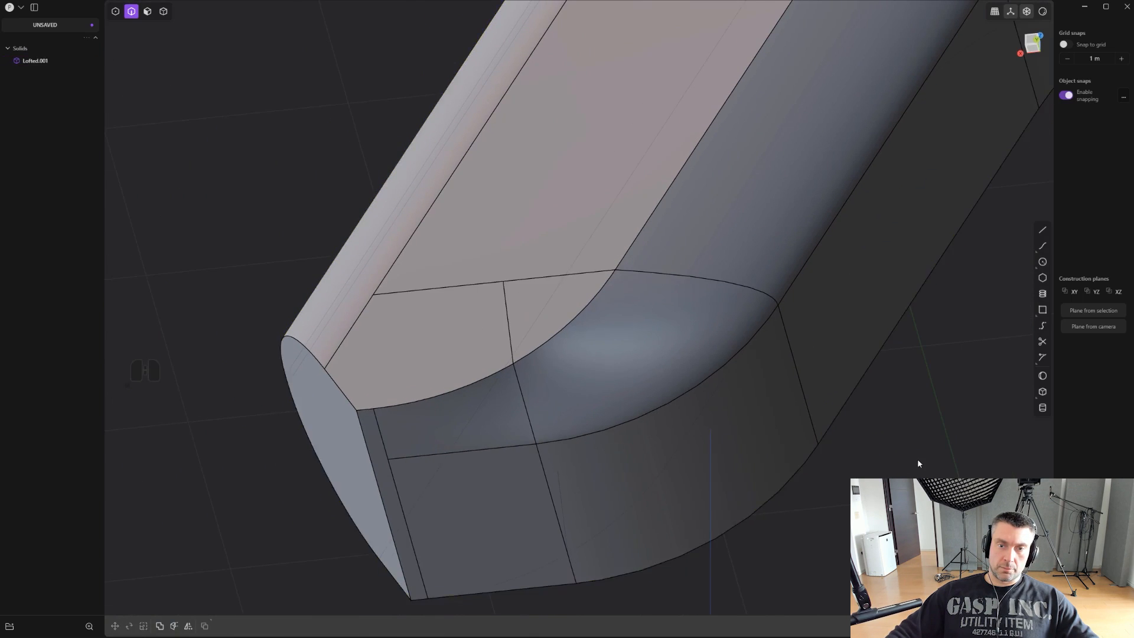
scroll(916, 458, "down", 4)
key("ctrl+e")
middle_click_drag(898, 436, 767, 442)
middle_click_drag(838, 327, 817, 354, "shift")
key("ctrl+e")
middle_click_drag(768, 283, 645, 519, "shift")
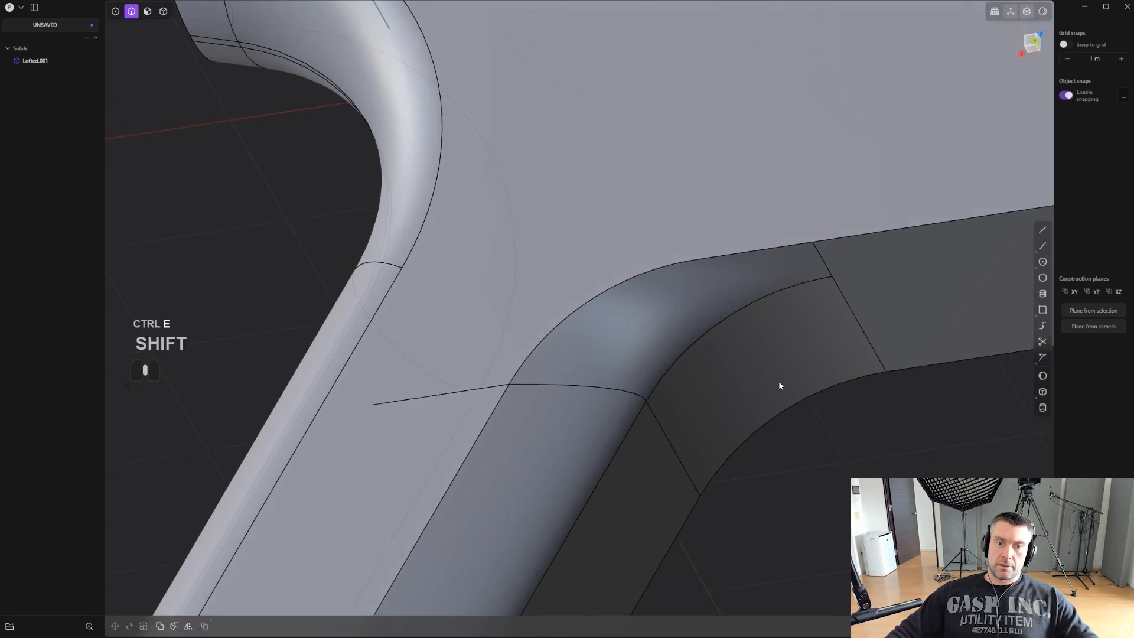
middle_click_drag(779, 384, 812, 413)
middle_click_drag(614, 461, 837, 182, "shift")
scroll(838, 183, "down", 1)
- Try to remove the side face's leftover imprinted edges with Delete Redundant Topology
left_click(582, 344)
middle_click_drag(581, 344, 597, 337)
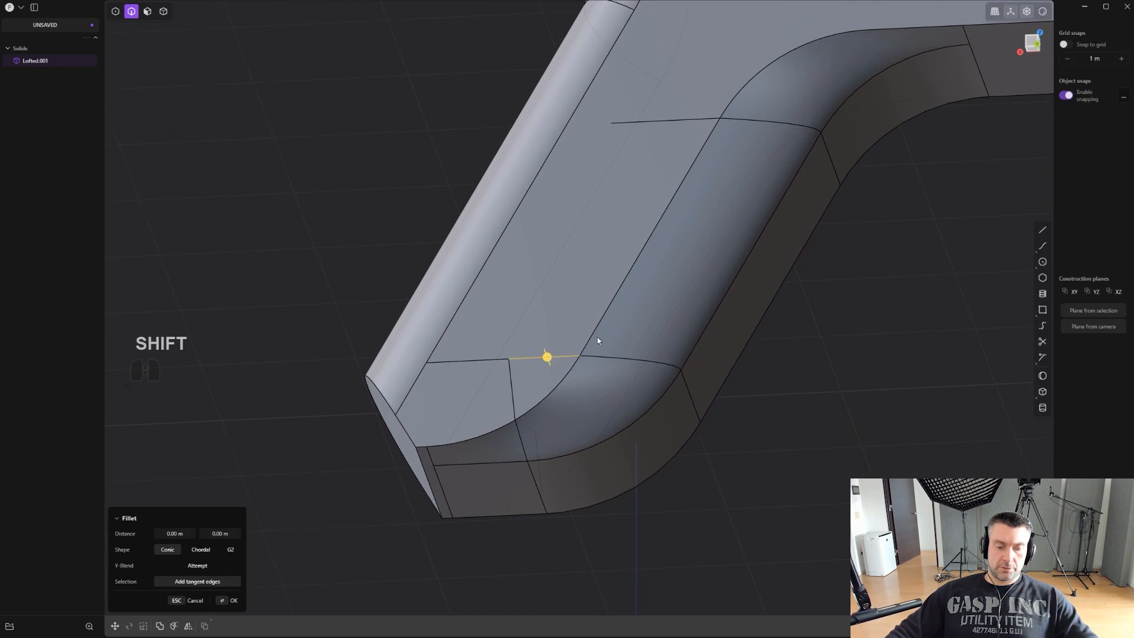
key("f")
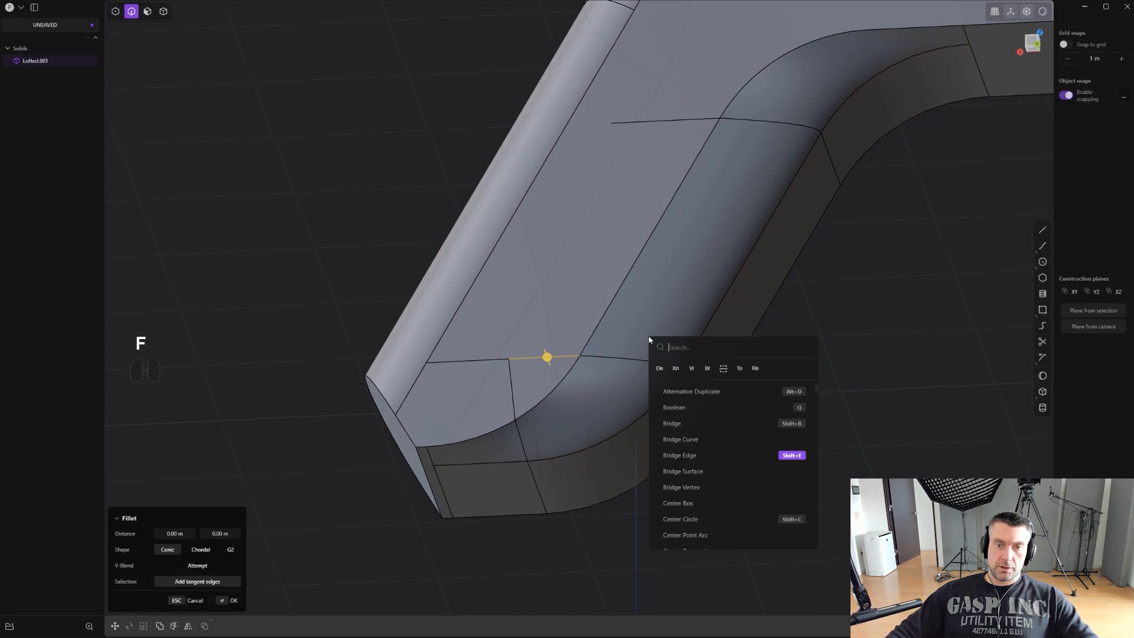
left_click(659, 371)
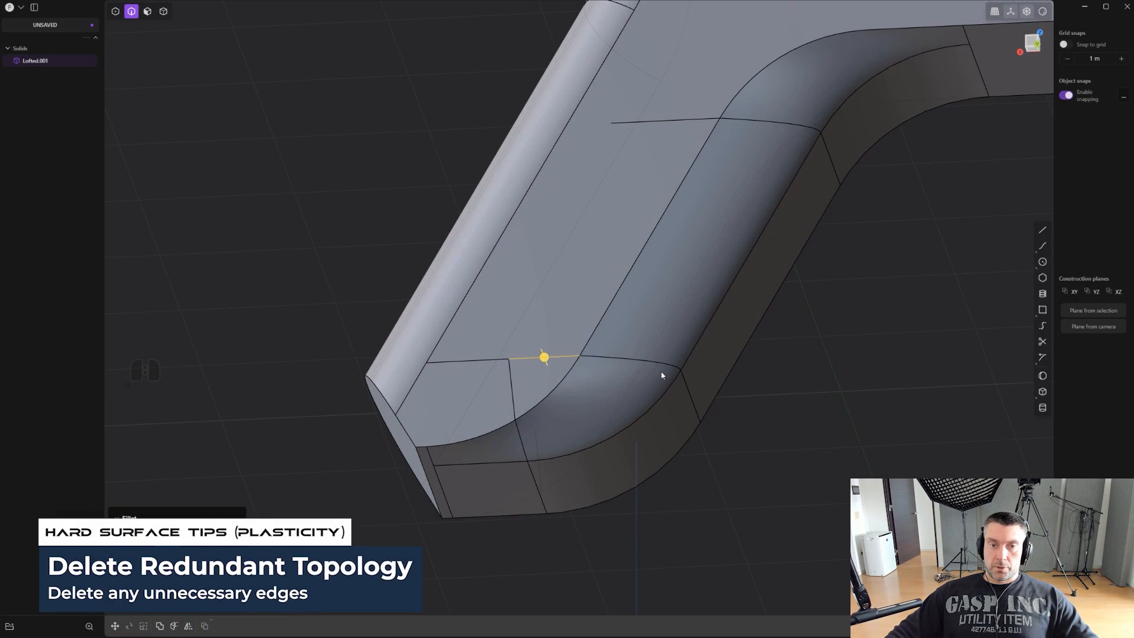
key("4")
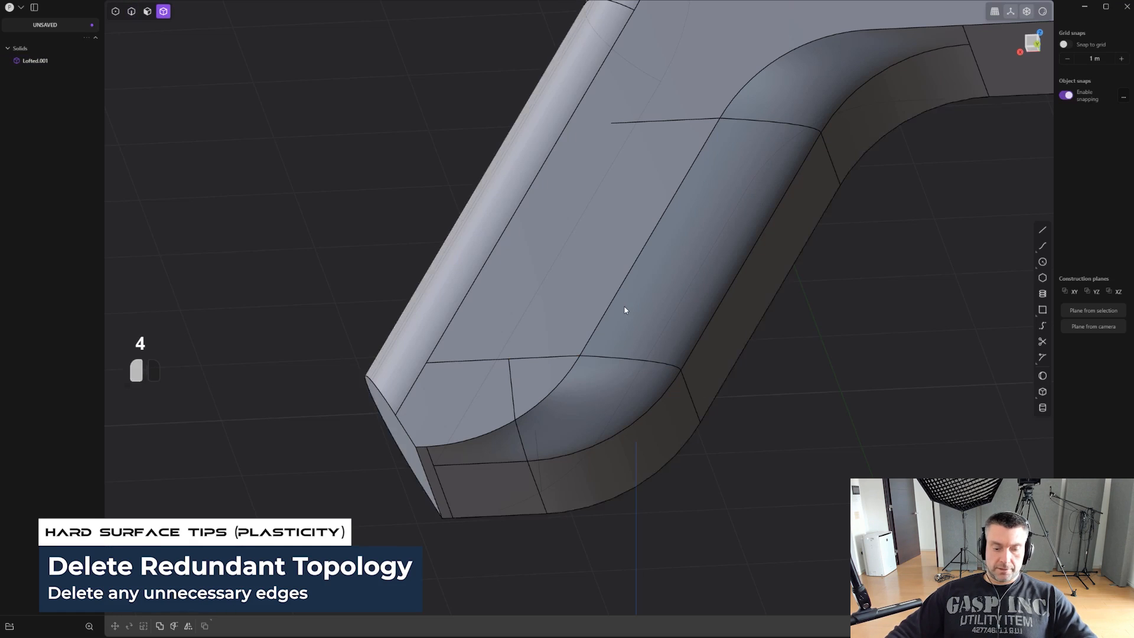
key("f")
left_click(634, 339)
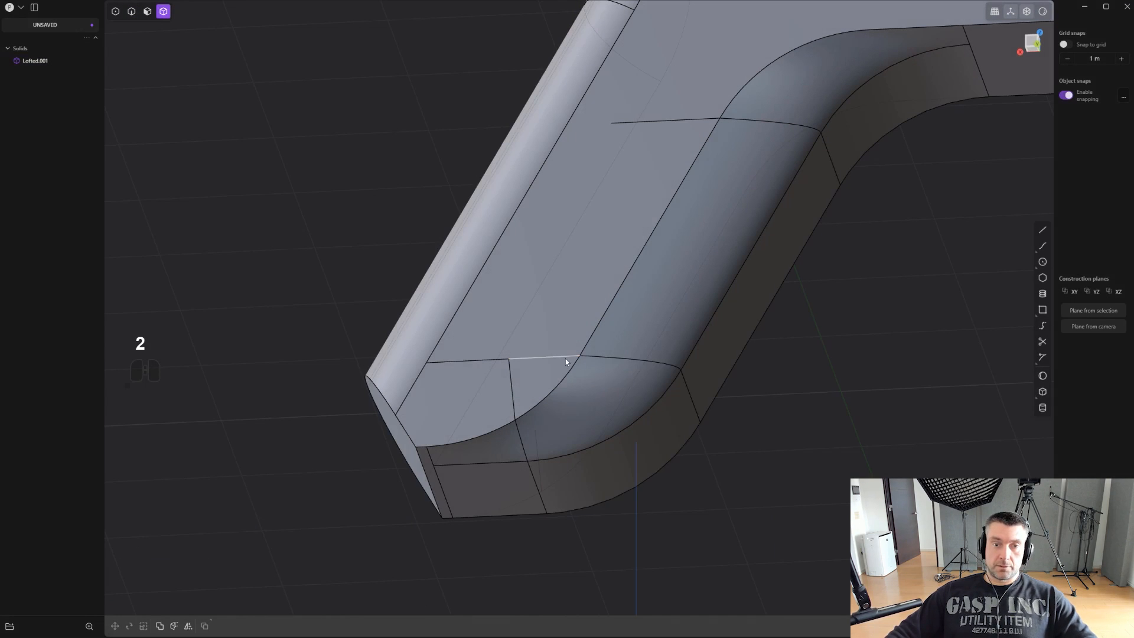
- Delete the leftover imprinted edges on the grip's flat side face
left_click(538, 358)
left_click(509, 378, "shift")
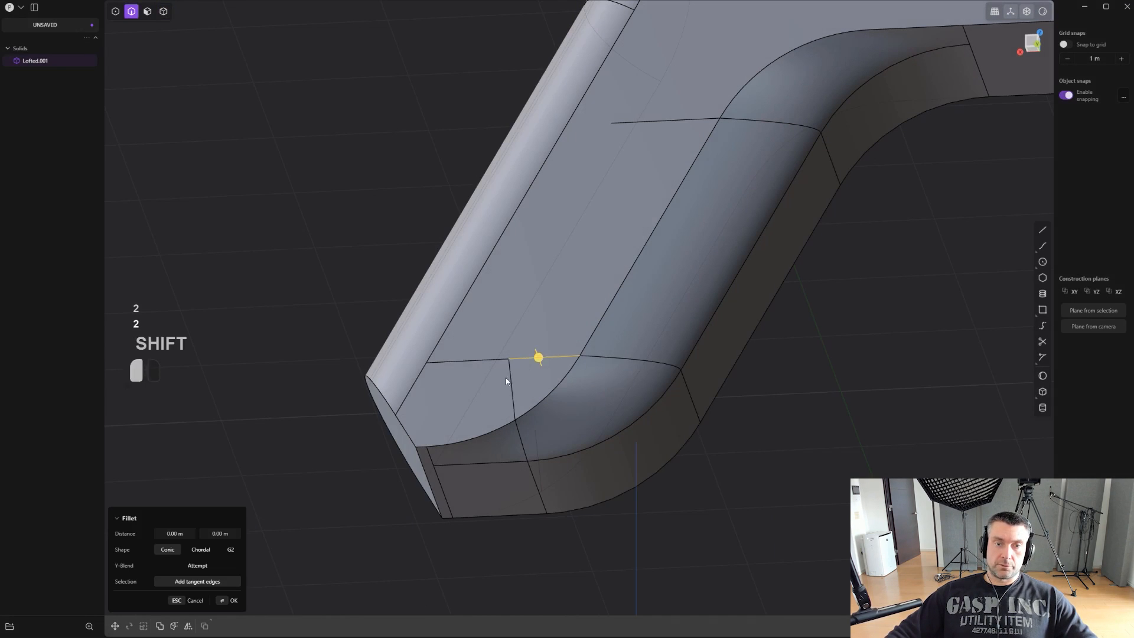
left_click(586, 221, "ctrl")
key("x")
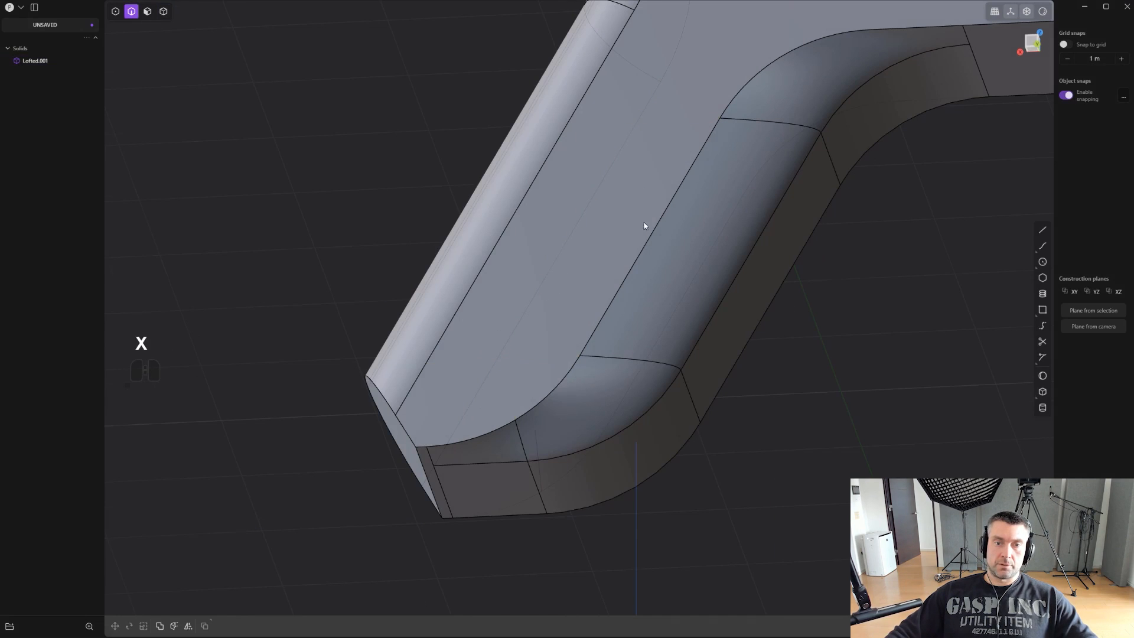
- Move the solid body slightly along the Y axis to narrow the half that is kept beside the centre plane
scroll(643, 224, "up", 1)
middle_click_drag(643, 224, 551, 342, "shift")
scroll(551, 342, "down", 3)
middle_click_drag(738, 299, 699, 204)
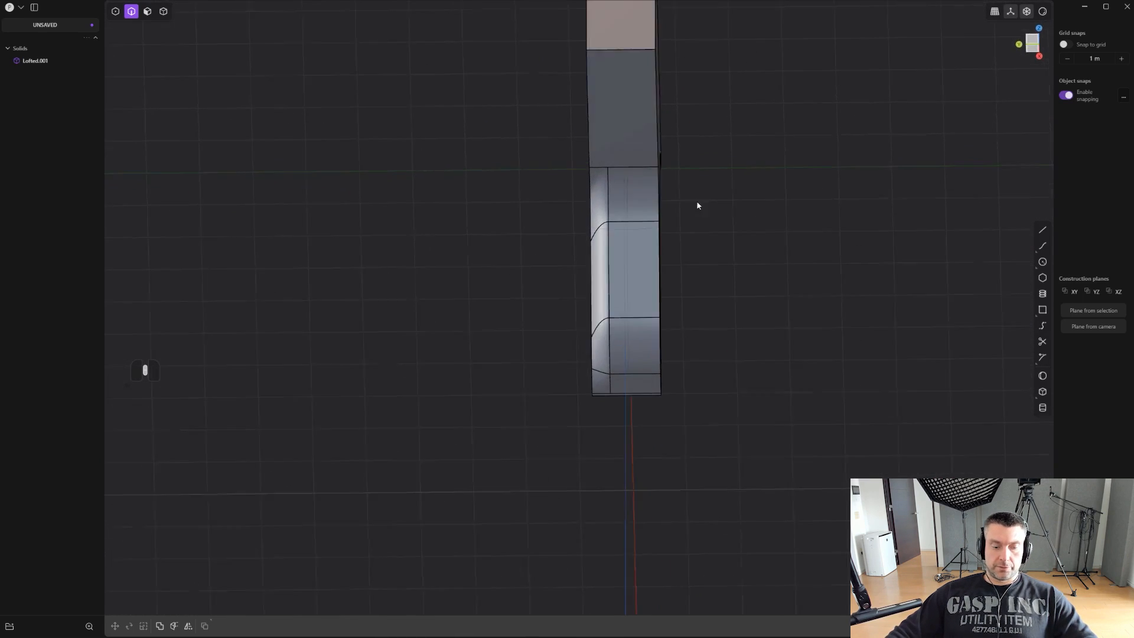
key("4")
left_click(649, 217)
key("g")
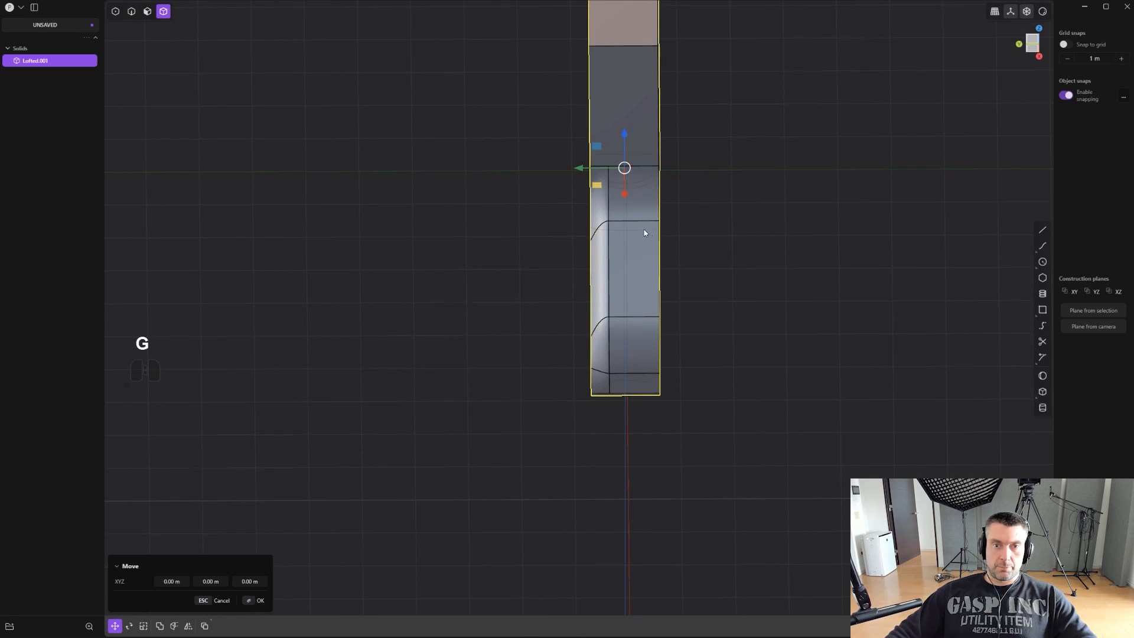
left_click_drag(583, 170, 611, 169, "shift")
- Mirror the body along the Y axis, slicing it at the mirror plane and merging the halves together
key("alt+x")
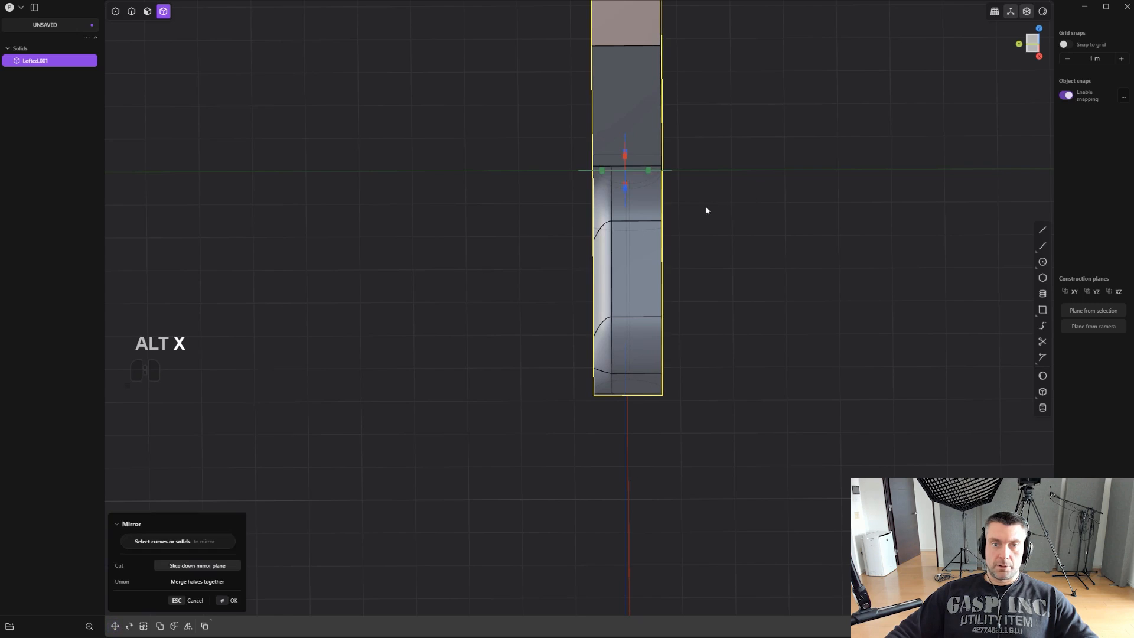
key("q")
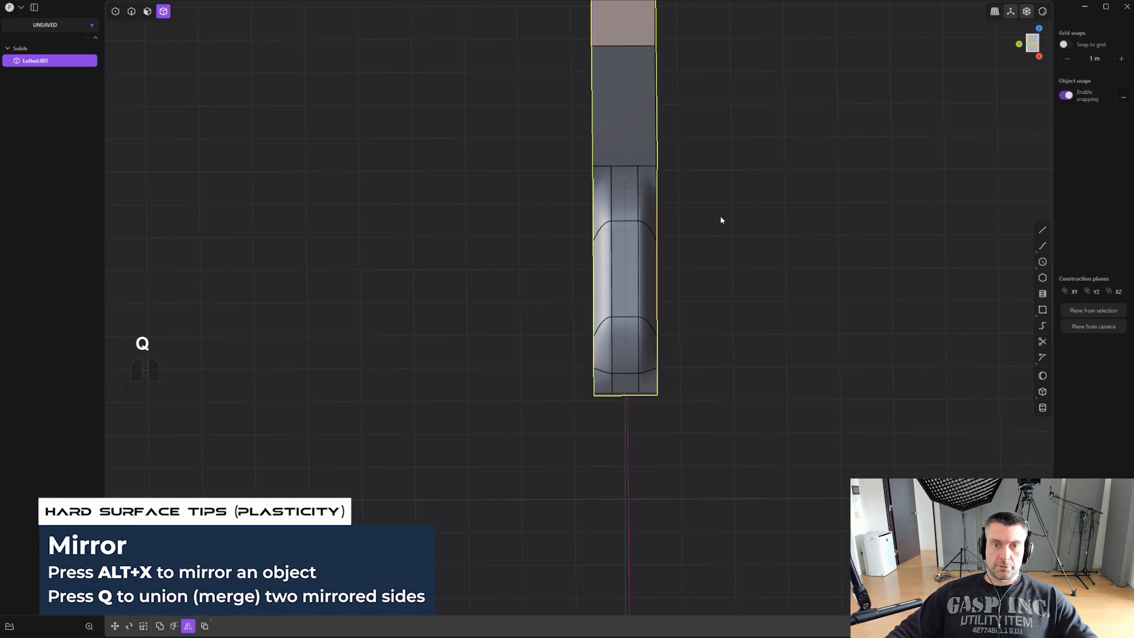
middle_click_drag(711, 220, 643, 336)
scroll(741, 305, "up", 3)
middle_click_drag(741, 307, 690, 292, "alt")
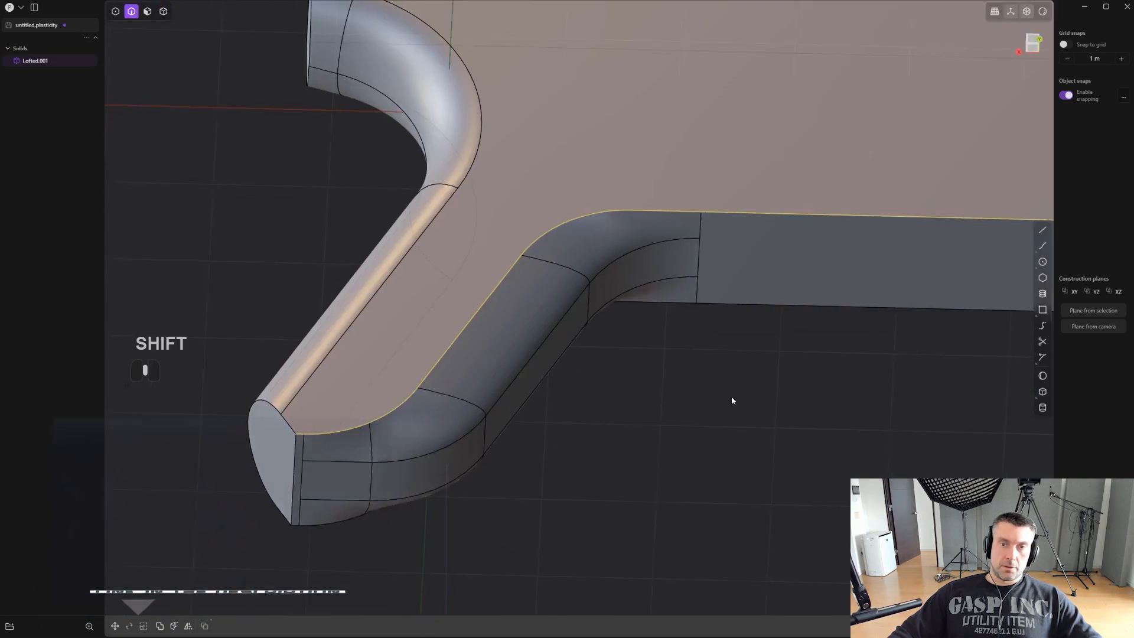
- Fillet the side face's lower contour from the grip bottom through the front transition to the body's front, about 0.1 m
middle_click_drag(731, 396, 661, 258)
left_click(683, 233, "alt")
scroll(532, 354, "up", 2)
middle_click_drag(453, 397, 653, 248, "shift")
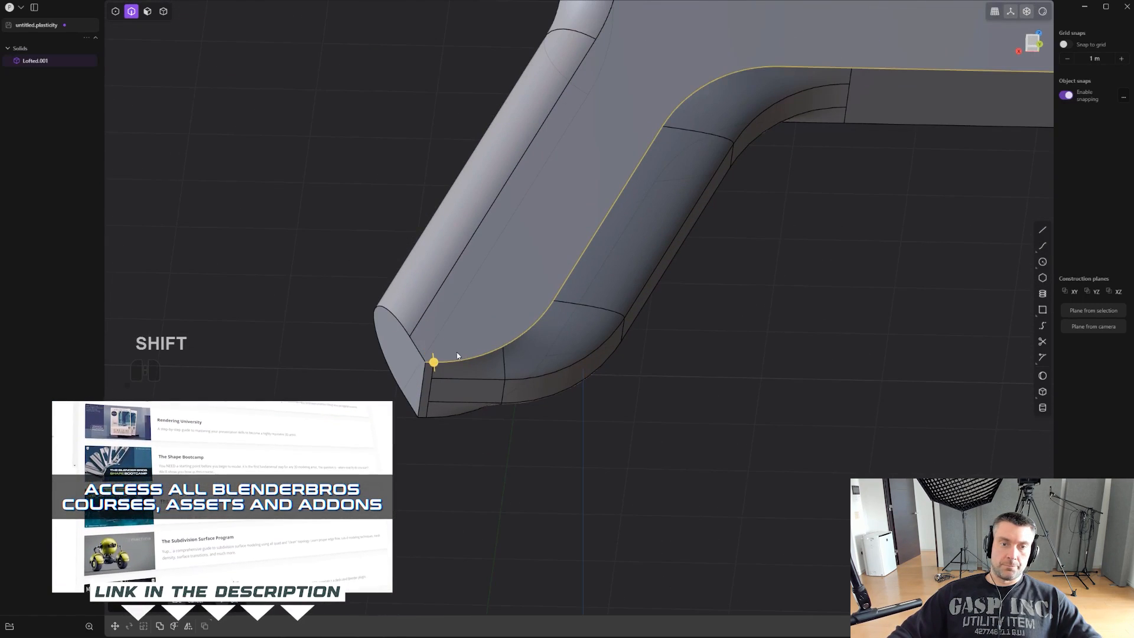
left_click_drag(433, 362, 436, 367)
middle_click_drag(436, 367, 628, 239, "shift")
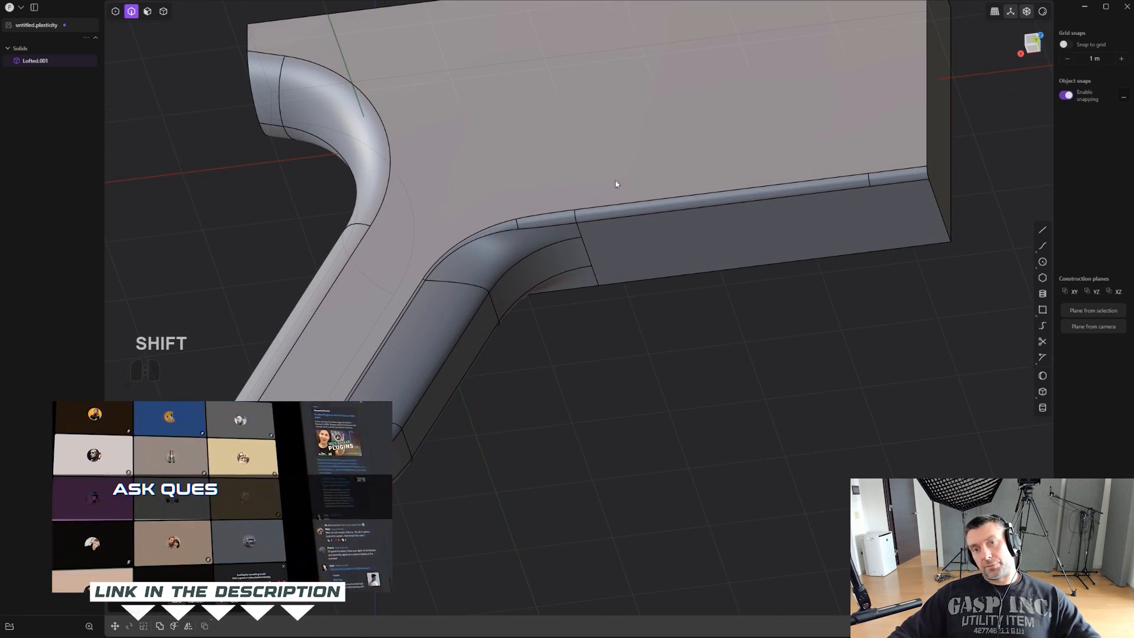
middle_click_drag(907, 183, 861, 214)
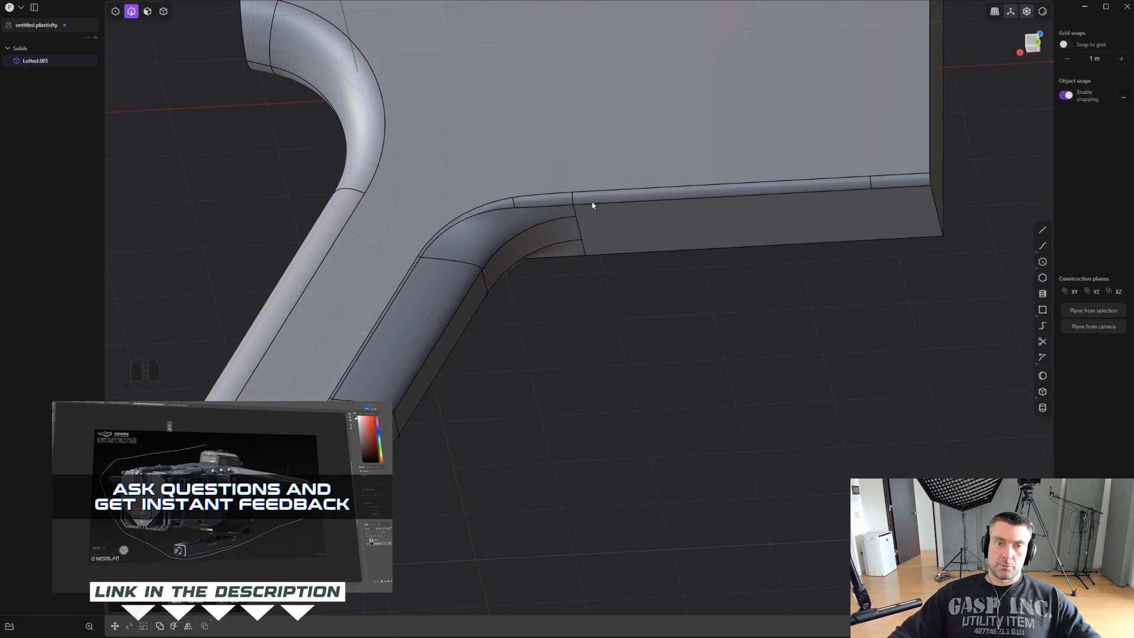
- Examine the filleted lower contour of the grip and body with the edges hidden
scroll(466, 253, "up", 2)
middle_click_drag(420, 300, 529, 254, "shift")
middle_click_drag(667, 272, 647, 292, "shift")
key("ctrl+e")
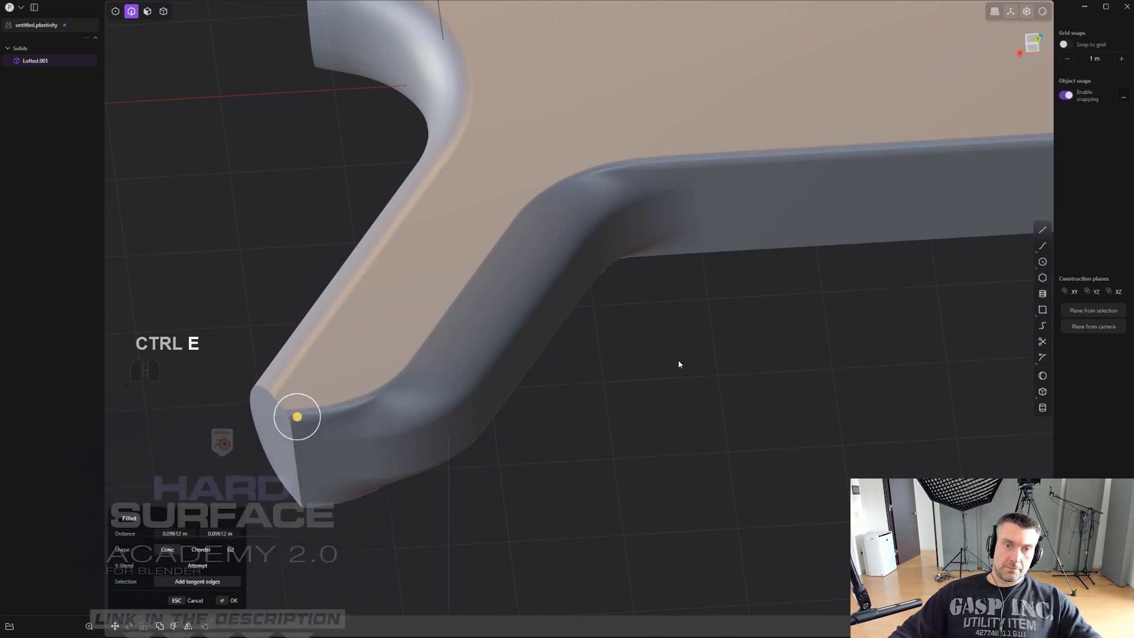
middle_click_drag(679, 362, 614, 399)
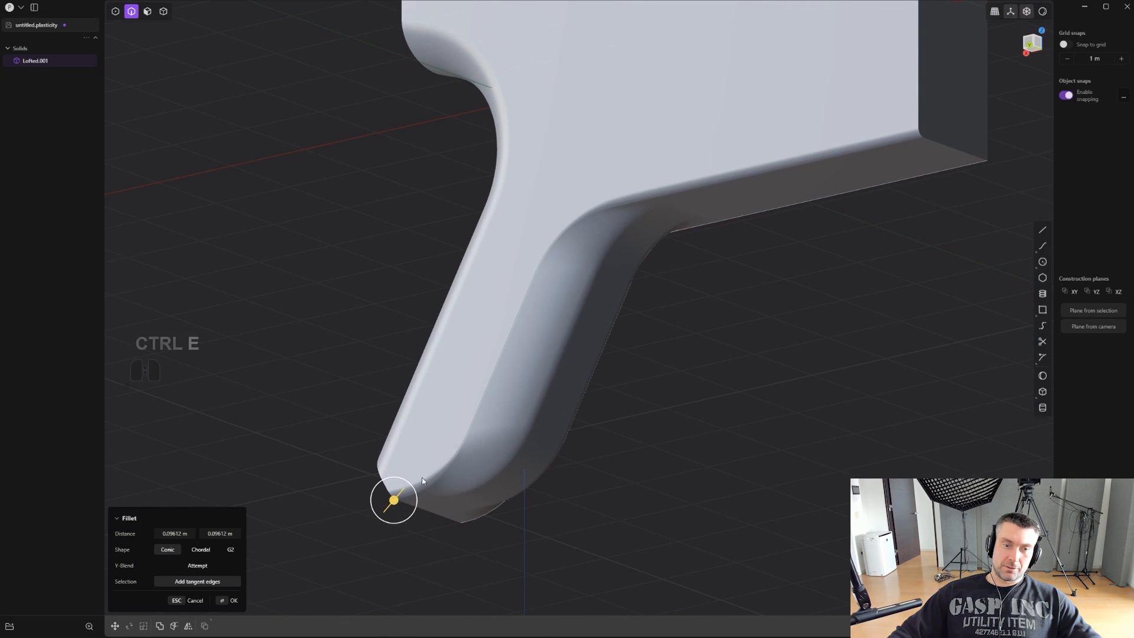
- Discard the fillet on the side face's lower contour
middle_click_drag(594, 247, 590, 319)
scroll(414, 473, "up", 2)
key("Escape")
scroll(655, 372, "down", 1)
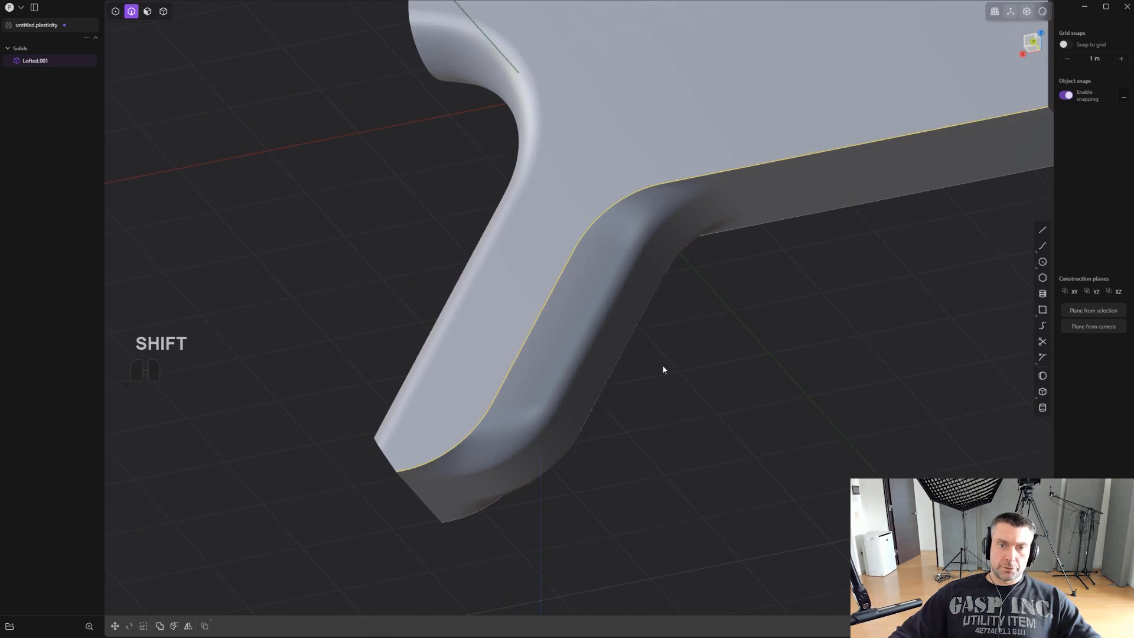
scroll(612, 366, "down", 2)
- Show the edges again and duplicate the side face's lower contour, from grip bottom to body front, as a separate curve
middle_click_drag(663, 369, 578, 378, "shift")
key("ctrl+e")
key("shift+d")
left_click(638, 332)
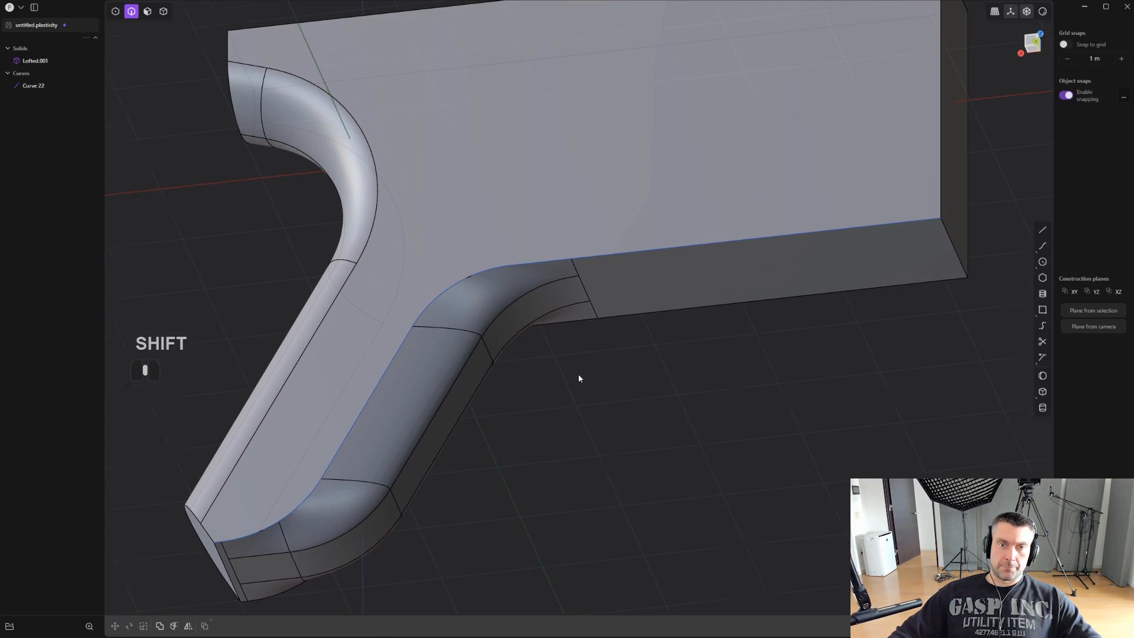
- Rebuild the duplicated contour curve by number of points, with 200 points
left_click(600, 260)
middle_click_drag(655, 370, 745, 378)
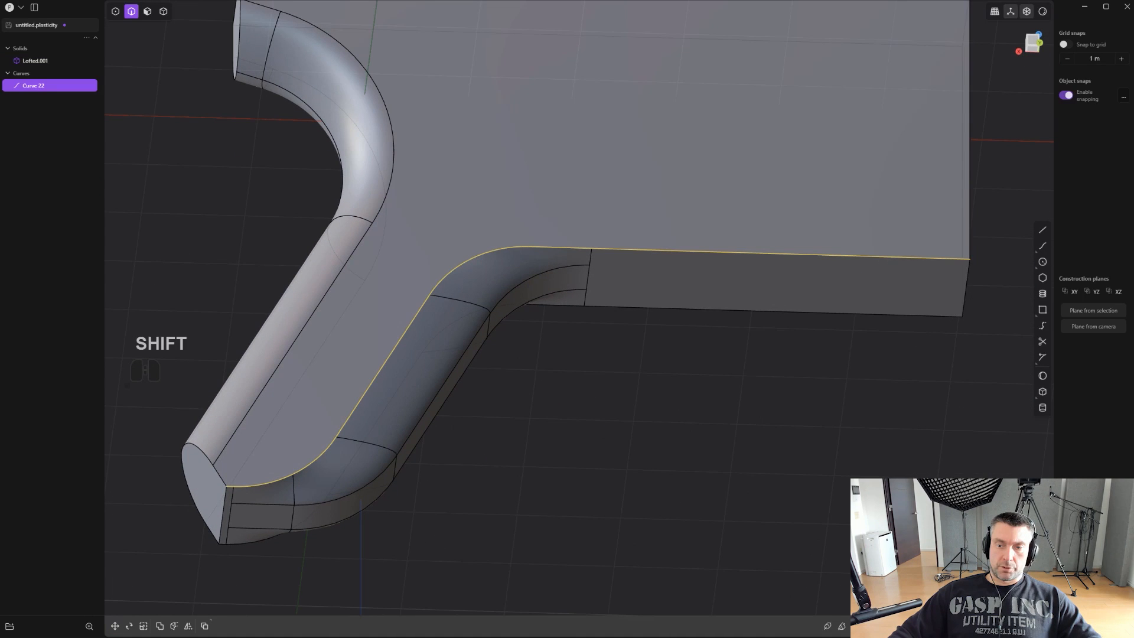
key("shift+r")
middle_click_drag(682, 400, 708, 396, "shift")
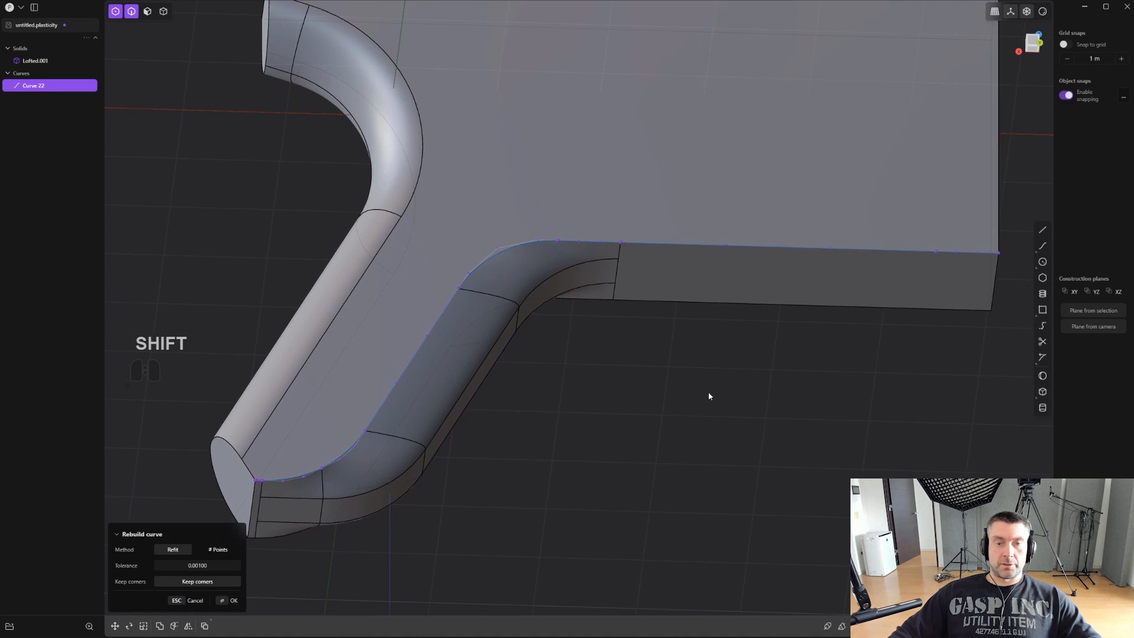
left_click(212, 550)
left_click(201, 581)
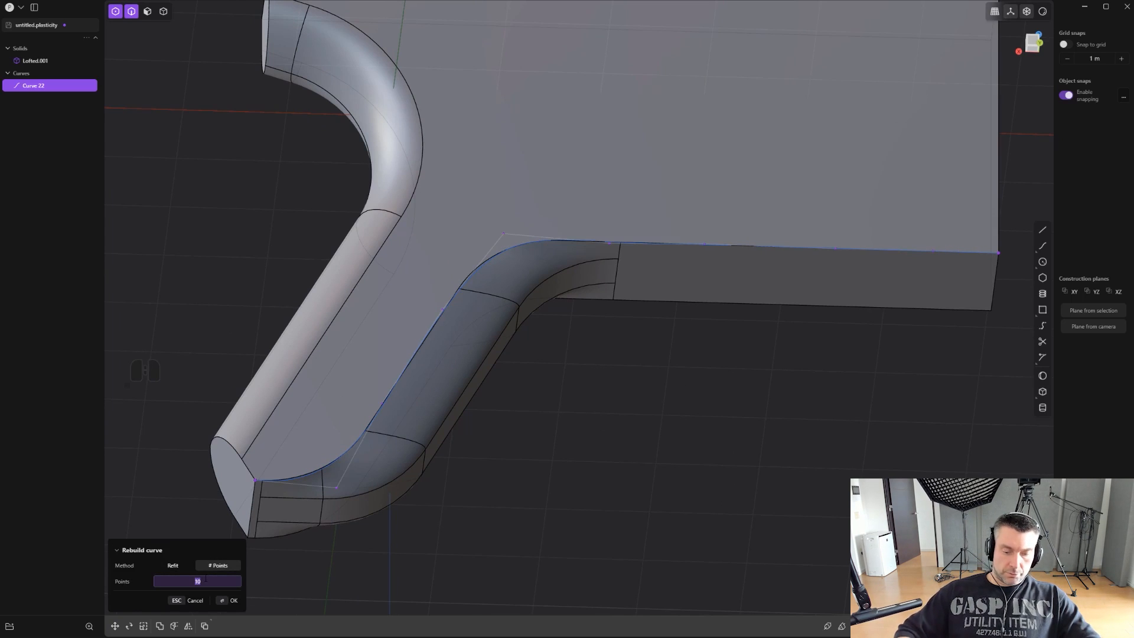
type("200")
key("Return")
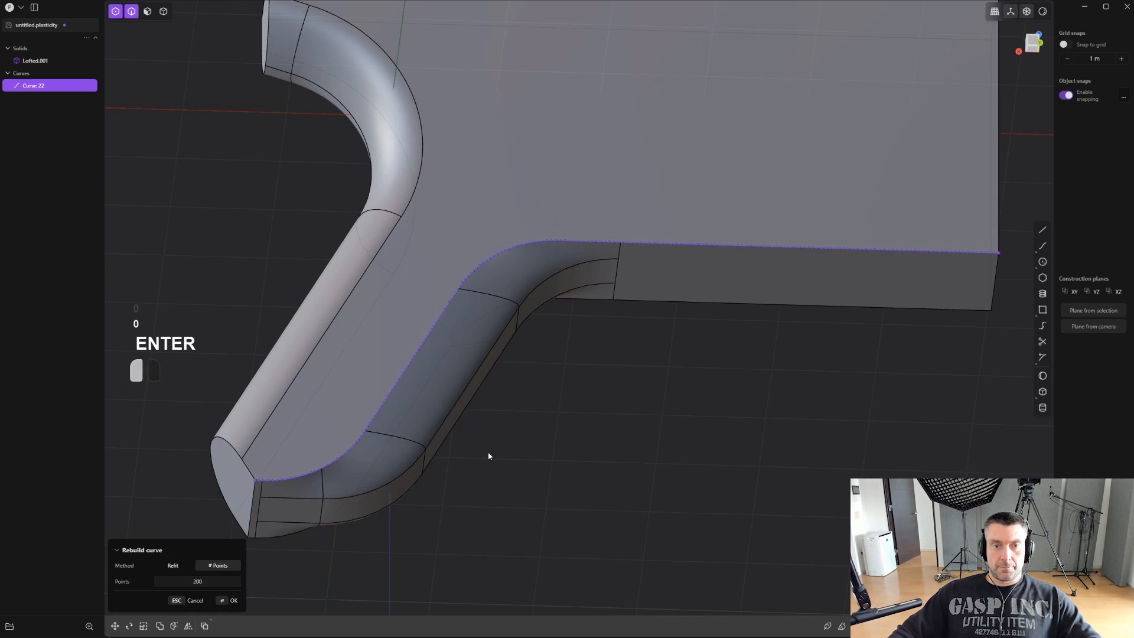
left_click(422, 342)
- Create a round pipe along the rebuilt contour curve with a section size of about 0.061 m
scroll(572, 434, "up", 3)
key("p")
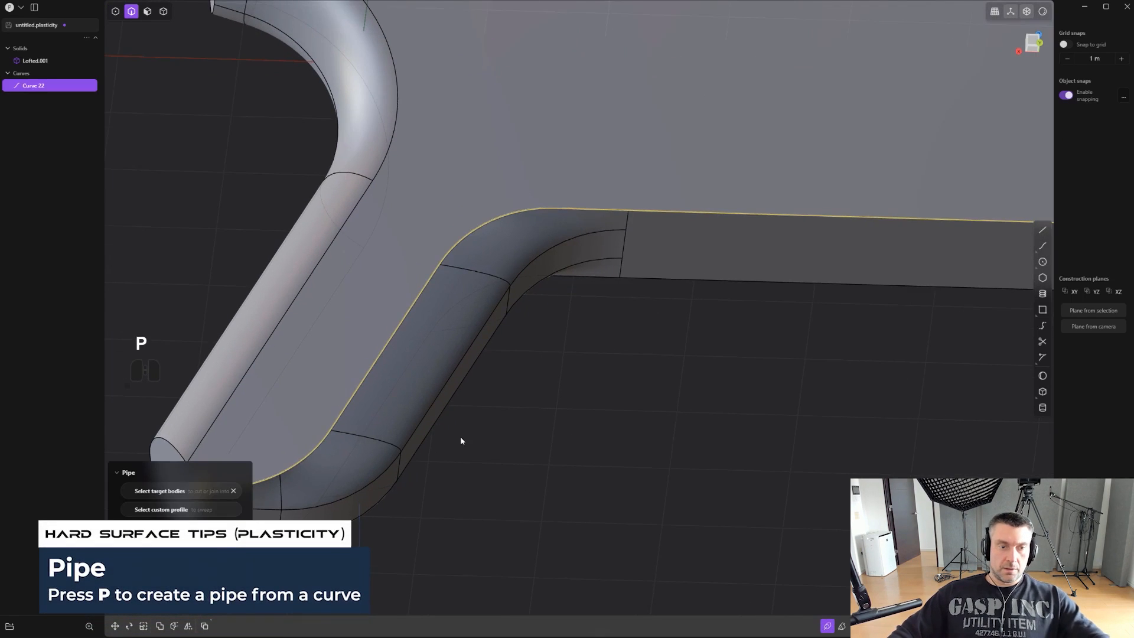
middle_click_drag(251, 527, 381, 464, "shift")
mouse_move(332, 425)
left_mouse_down()
mouse_move(332, 413)
mouse_move(343, 418)
left_mouse_up()
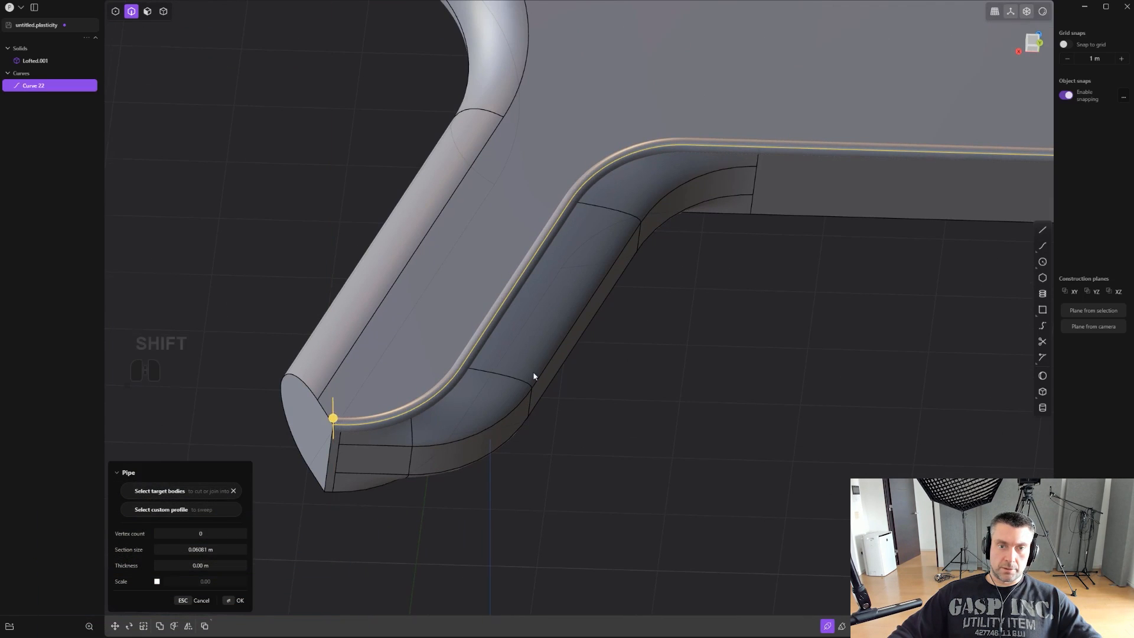
middle_click_drag(773, 313, 605, 400, "shift")
scroll(604, 400, "down", 6)
right_click(648, 391)
- Offset the pipe's front end face outward so the pipe extends past the body's front face
scroll(668, 388, "up", 2)
middle_click_drag(679, 389, 451, 488)
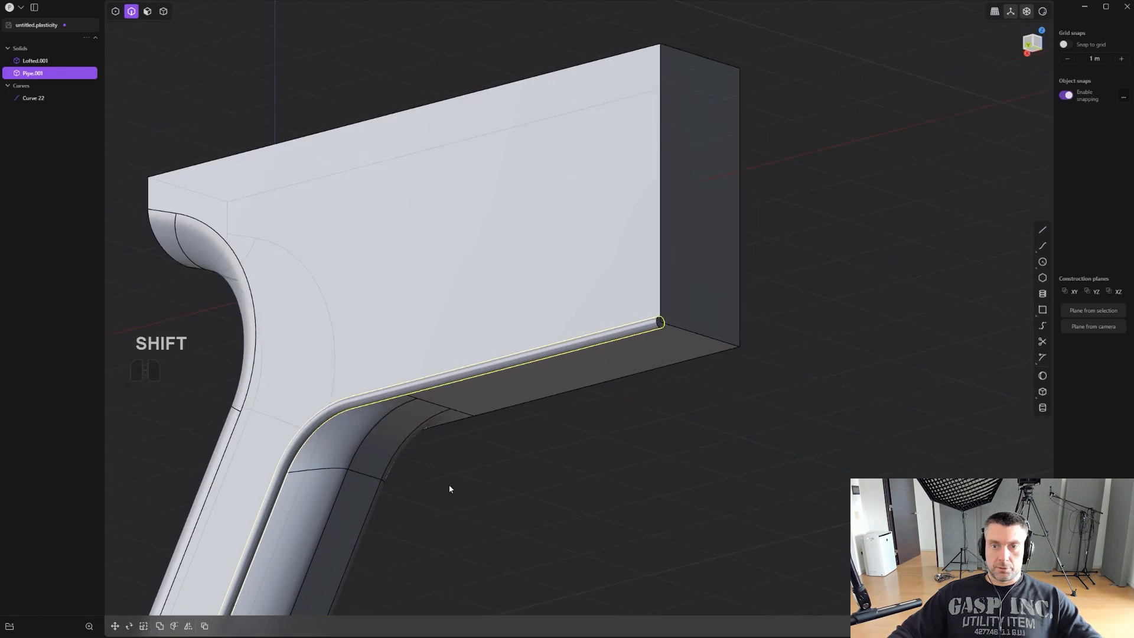
scroll(526, 484, "up", 3)
key("2")
left_click(687, 300)
key("f")
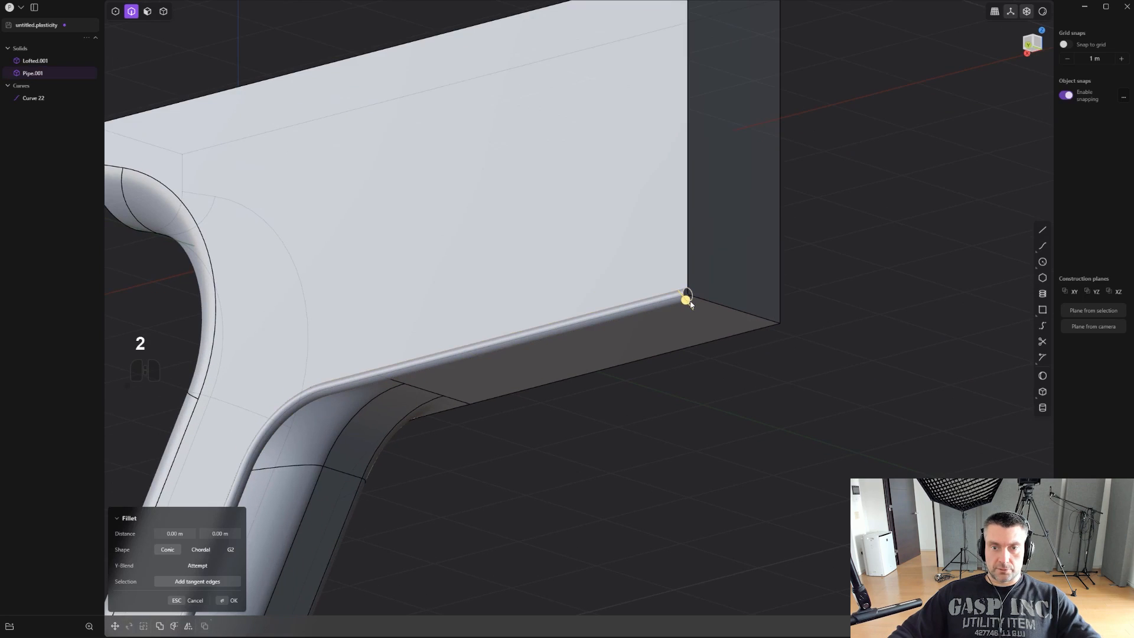
key("Escape")
left_click(690, 300)
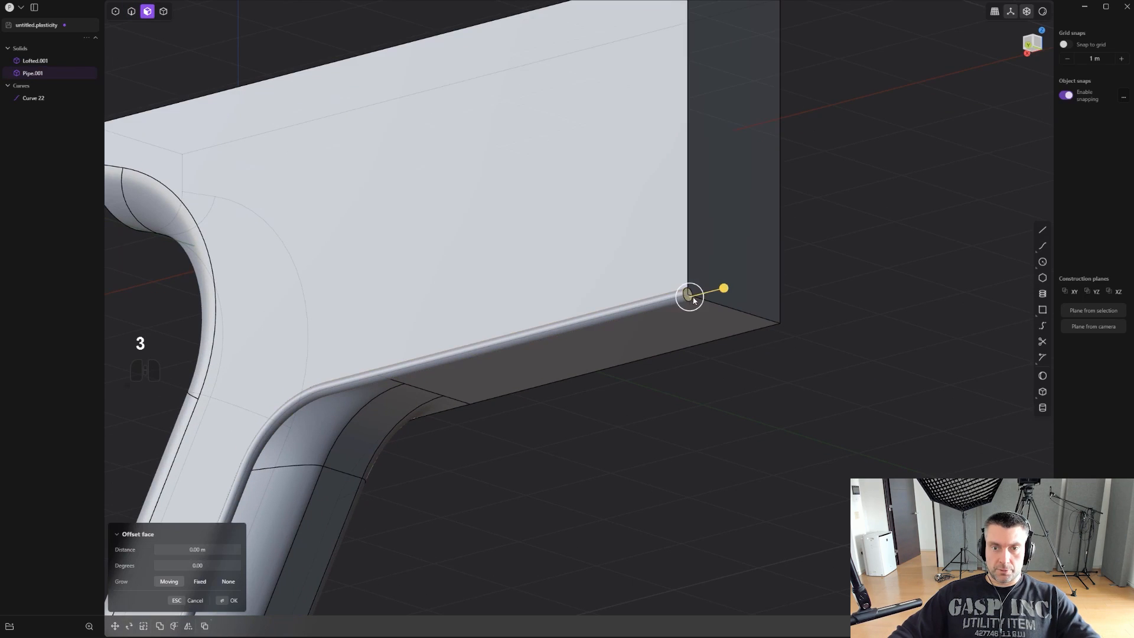
left_click_drag(722, 288, 745, 283)
middle_click_drag(426, 449, 650, 344, "shift")
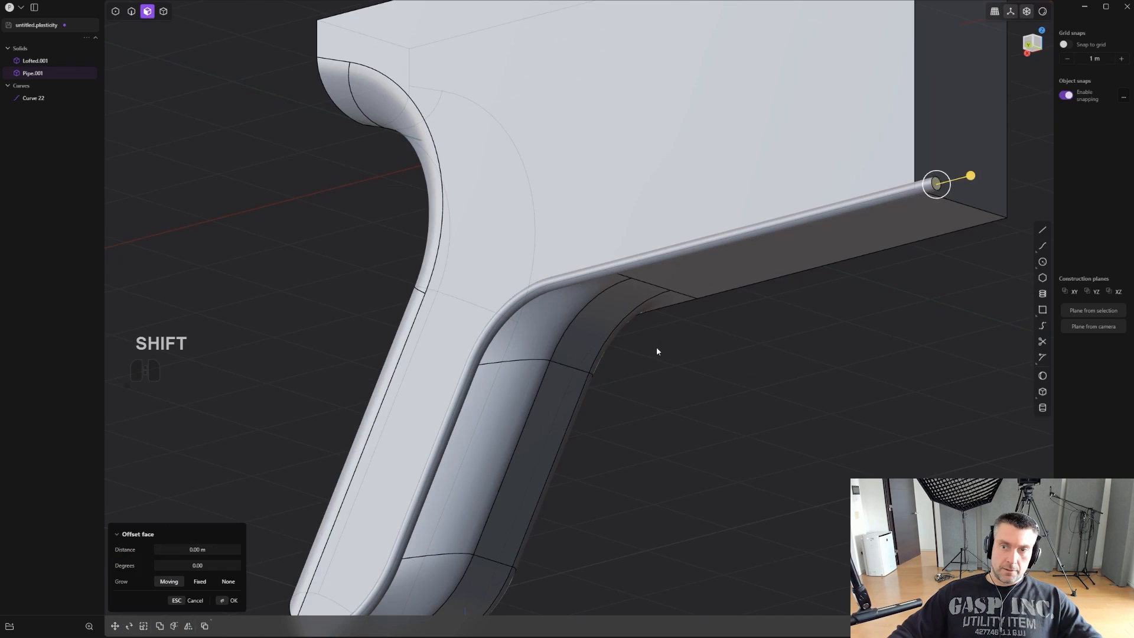
right_click(657, 351)
- Offset the pipe's end face at the grip bottom outward so the pipe extends past the grip
middle_click_drag(492, 404, 661, 366)
scroll(629, 358, "up", 3)
scroll(545, 347, "up", 5)
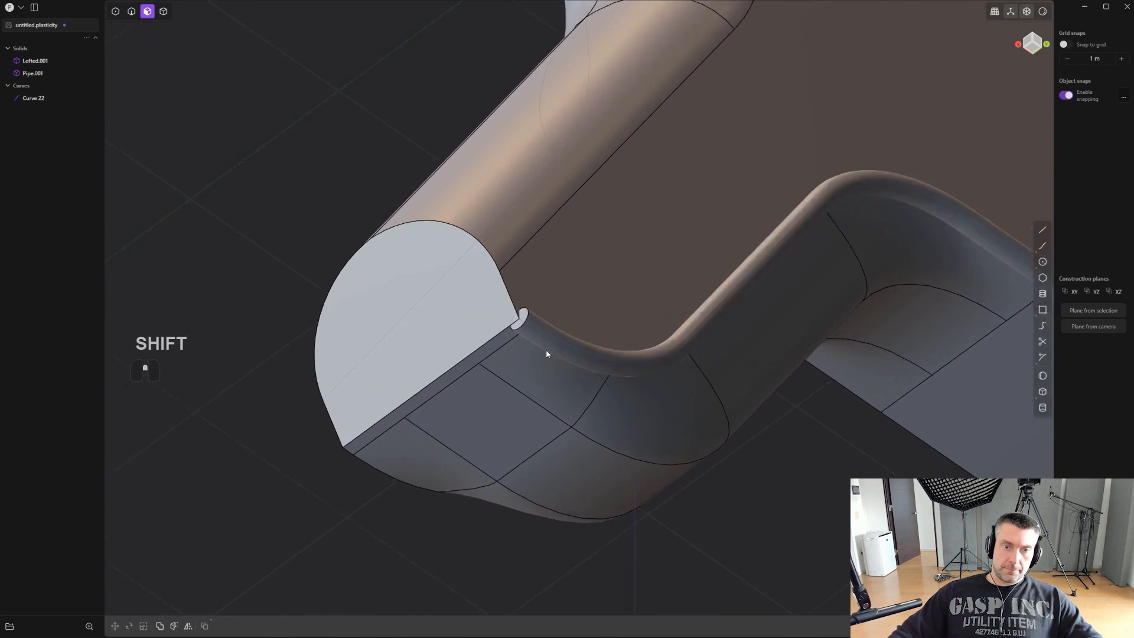
left_click(507, 309)
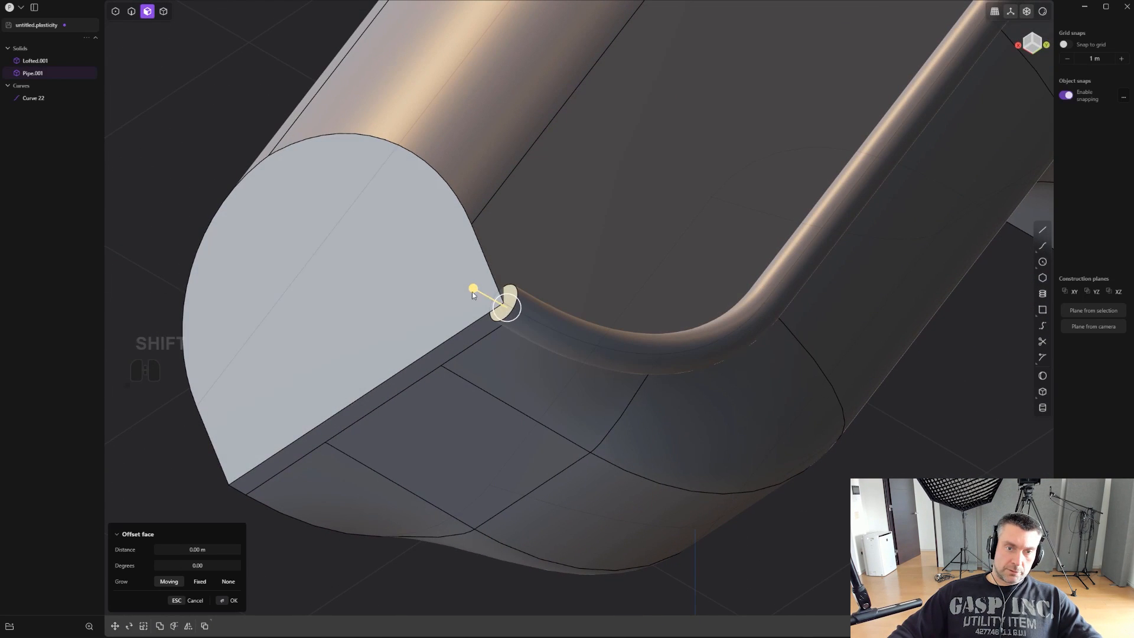
middle_click_drag(494, 252, 498, 306)
scroll(784, 239, "down", 3)
left_click(562, 442)
- Subtract the pipe from the pistol body with a Boolean operation to cut a groove along the lower contour
key("4")
left_click(707, 232)
middle_click_drag(658, 306, 580, 356, "shift")
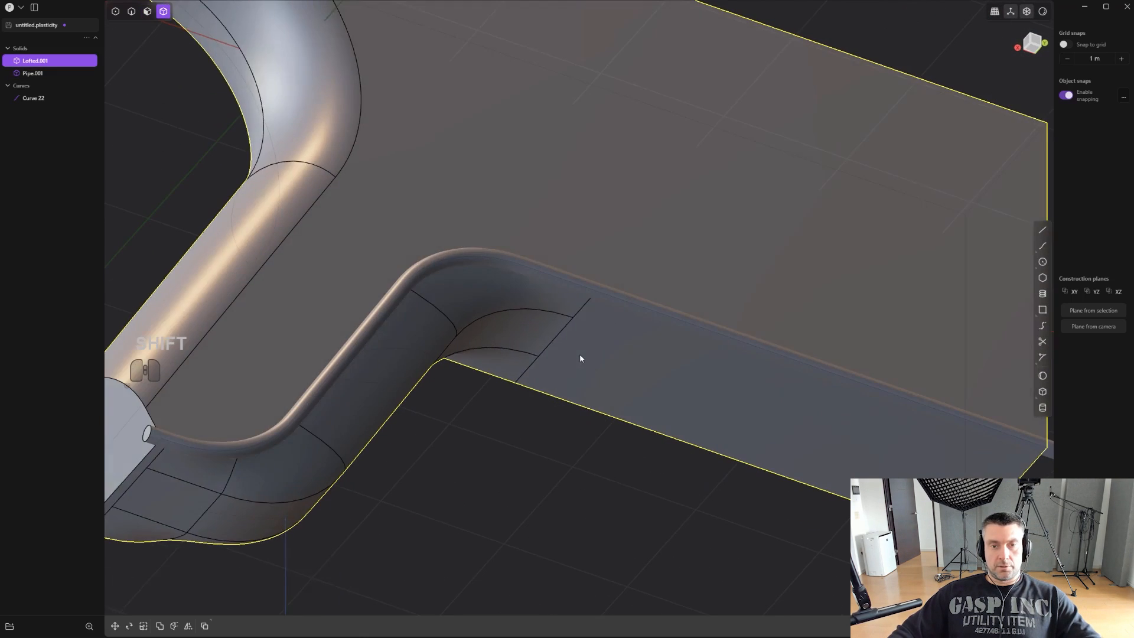
key("q")
left_click(596, 297)
right_click(596, 297)
- Delete the concave groove face left by the pipe cut, leaving an open gap along the contour
scroll(595, 302, "up", 3)
scroll(596, 309, "up", 2)
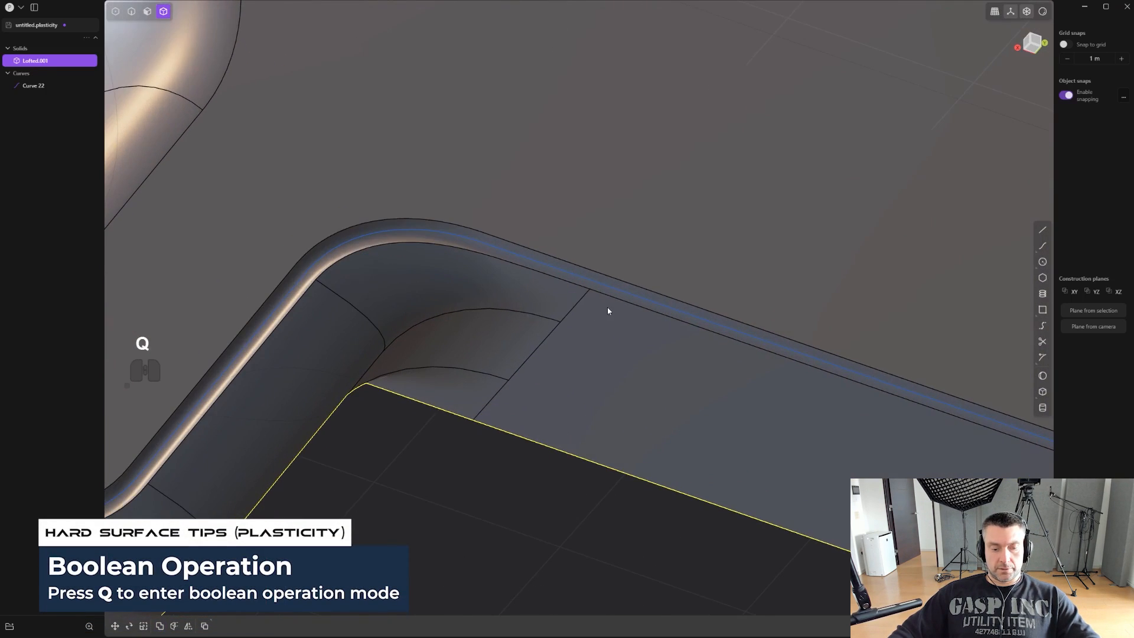
key("3")
key("shift+x")
key("2")
key("1")
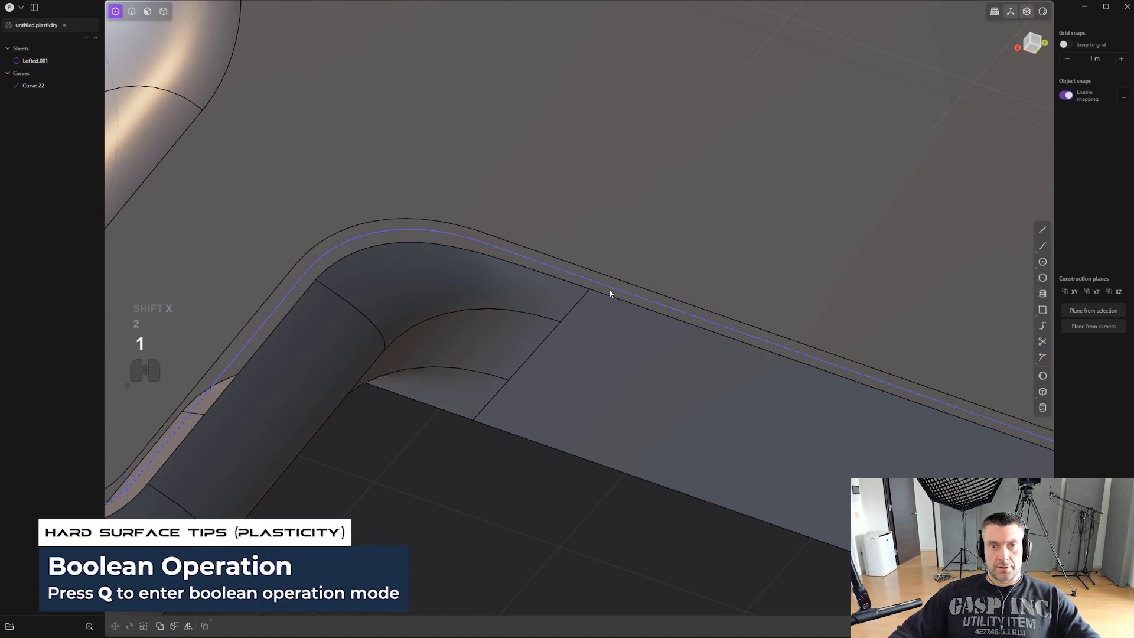
- Delete the leftover contour curve inside the open gap
key("2")
left_click(621, 290)
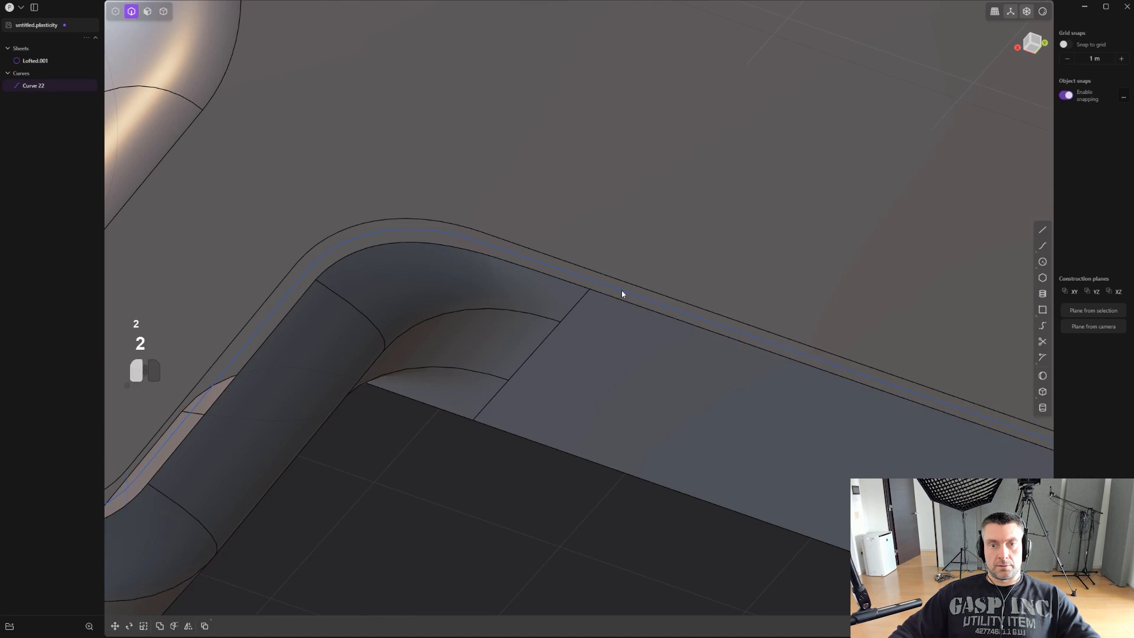
left_click(703, 322)
key("x")
- Add a bridge curve across the front notch, from the front face's vertical side edge to its bottom edge
scroll(699, 360, "down", 5)
middle_click_drag(699, 368, 536, 390)
scroll(632, 334, "up", 3)
middle_click_drag(632, 335, 480, 359)
scroll(480, 360, "up", 4)
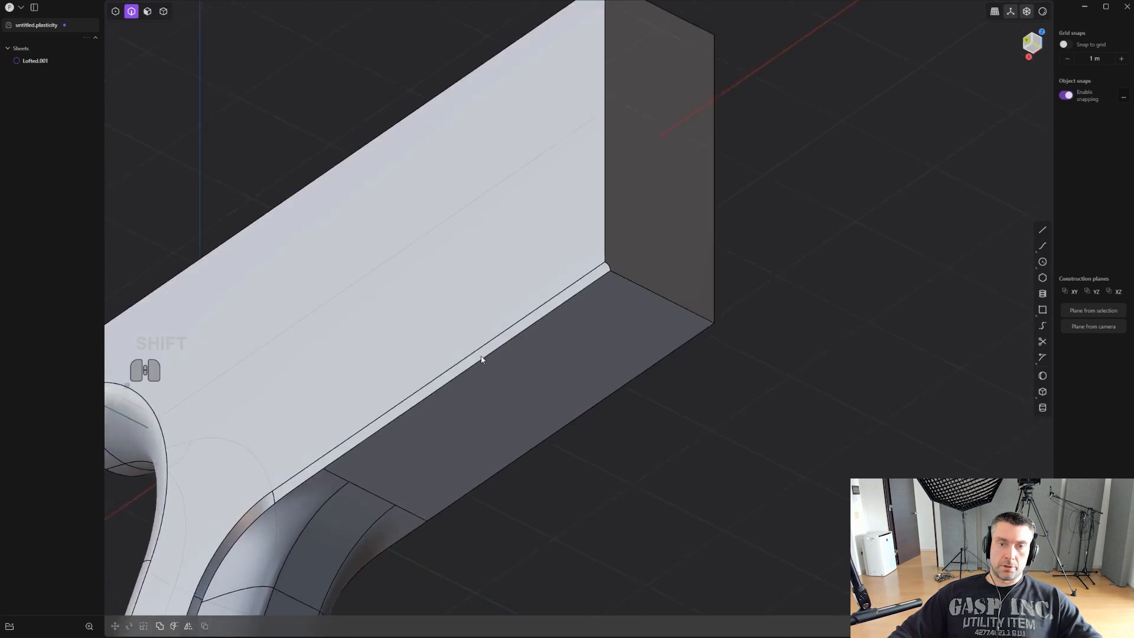
middle_click_drag(616, 285, 726, 310)
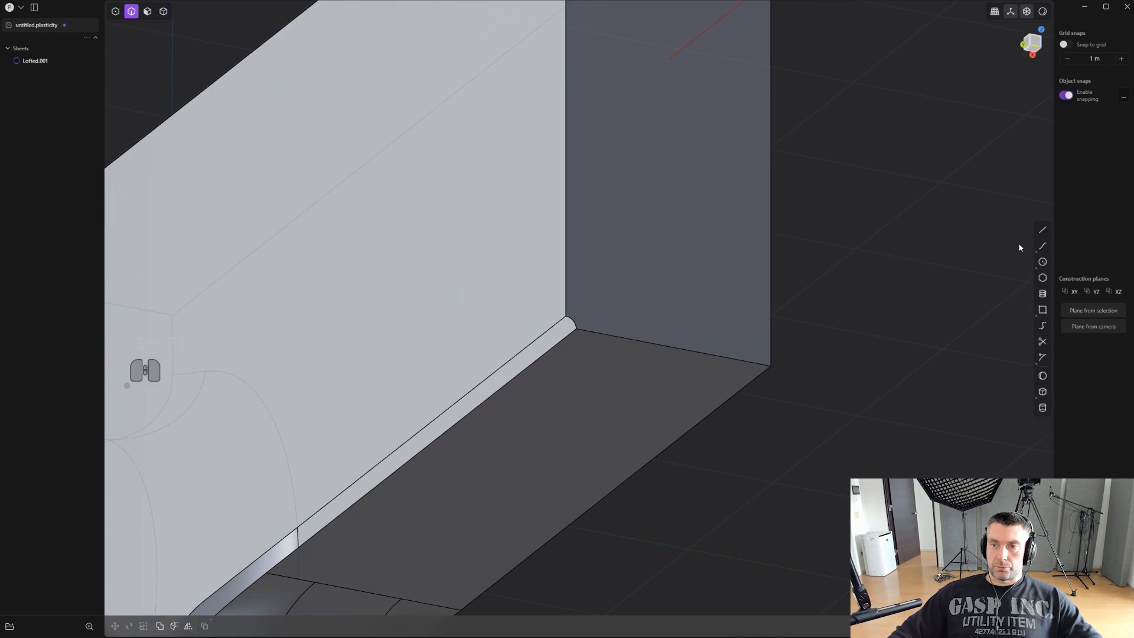
left_click(1042, 325)
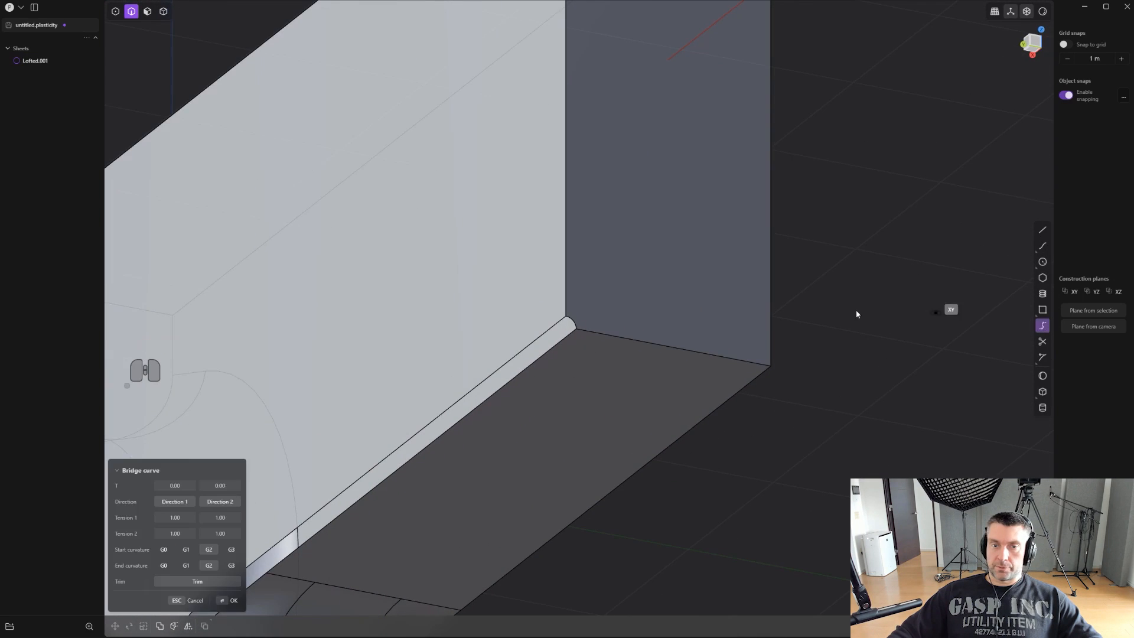
scroll(536, 281, "up", 4)
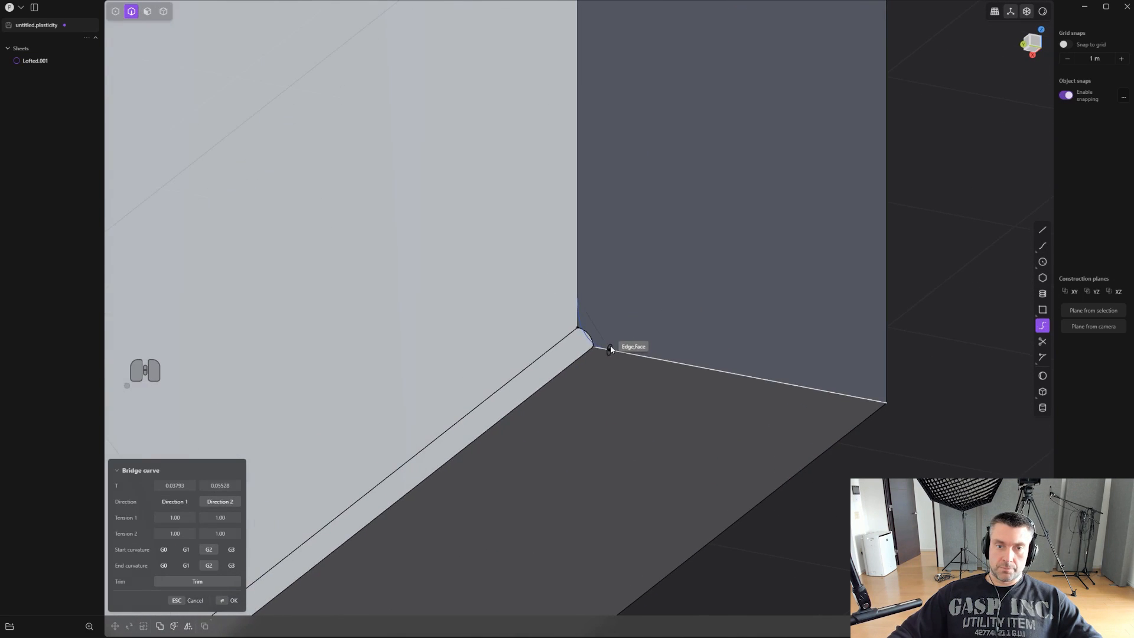
left_click(611, 350)
- Set both bridge curve end positions to 0.00 and its start and end curvature to G1
scroll(582, 361, "up", 4)
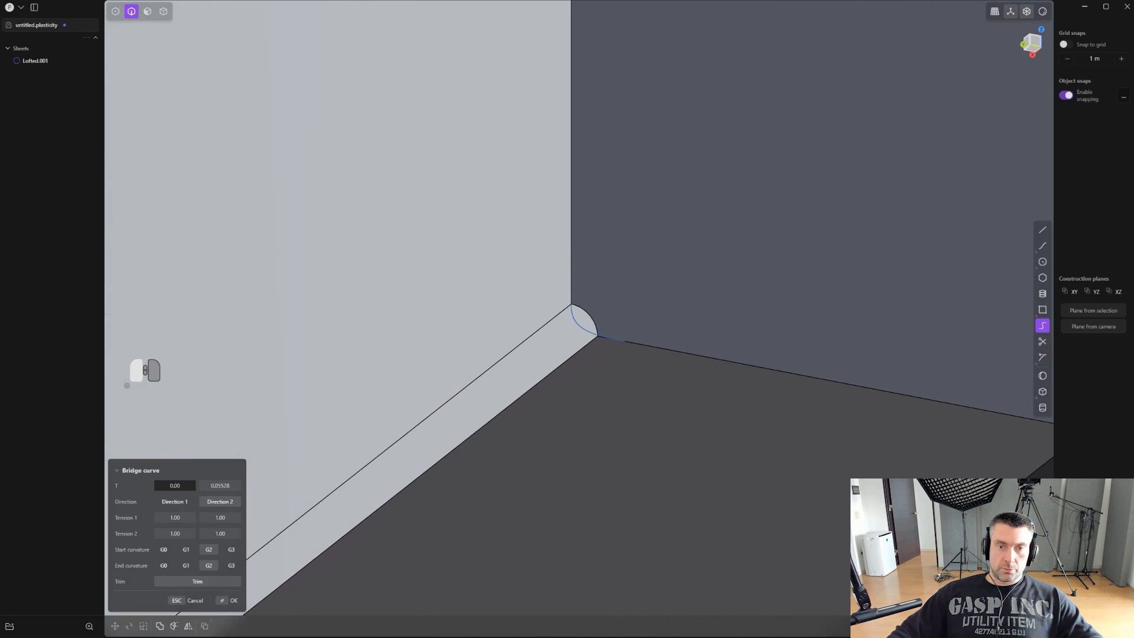
left_click(188, 565)
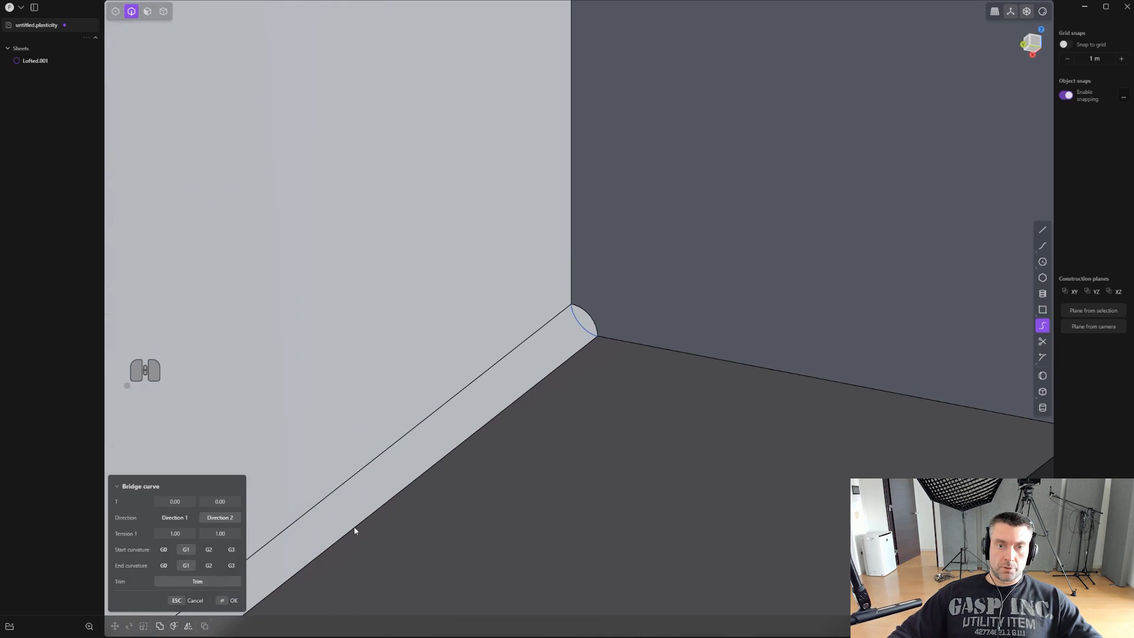
scroll(462, 486, "down", 2)
middle_click_drag(559, 423, 586, 413, "shift")
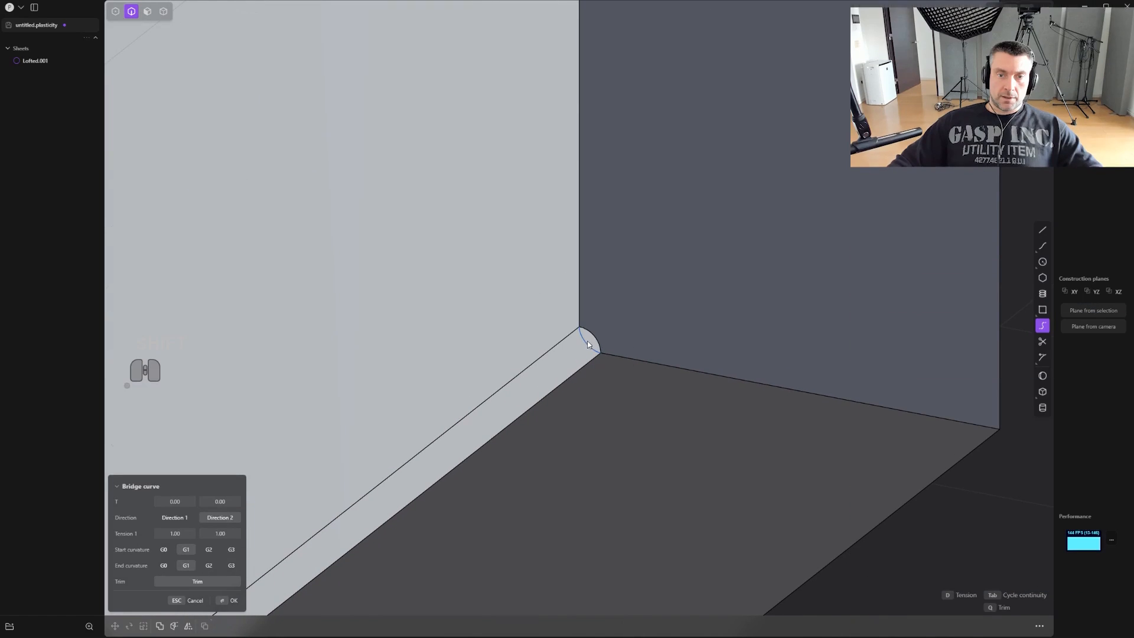
key("Return")
- Patch the front notch between the bridge curve and the arc edge, and delete the leftover bridge curve
left_click(599, 339, "shift")
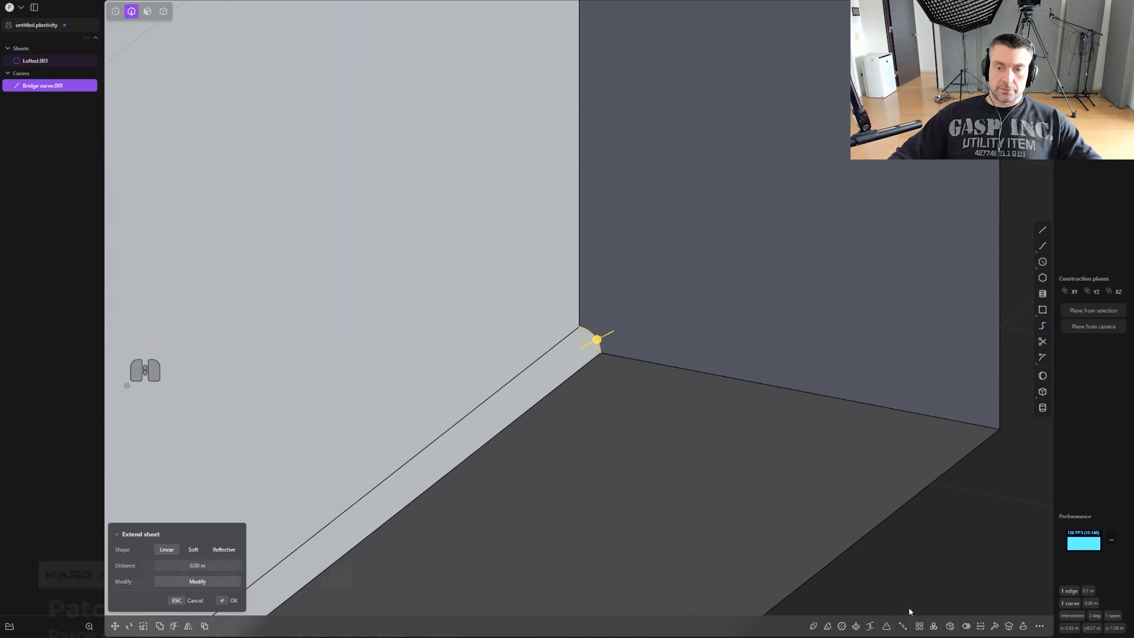
left_click(949, 625)
scroll(676, 412, "up", 1)
right_click(658, 388)
key("2")
key("x")
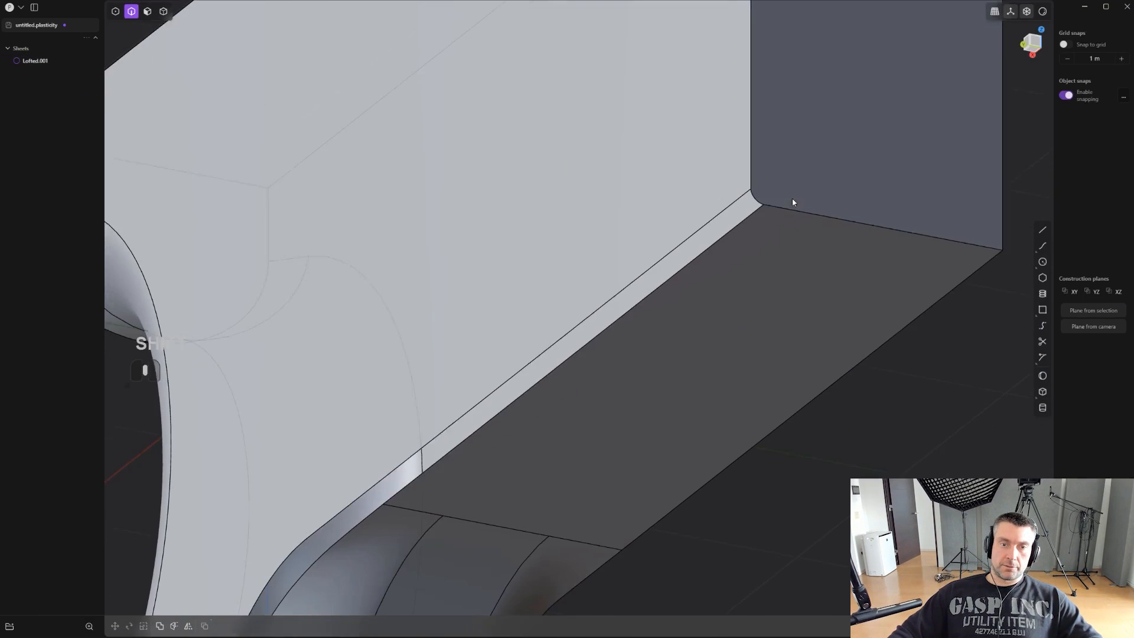
- In the back view, draw a vertical line from the body's bottom edge at the grip transition's end up across the open gap
middle_click_drag(792, 198, 752, 278, "shift")
scroll(614, 387, "up", 5)
middle_click_drag(615, 387, 654, 349)
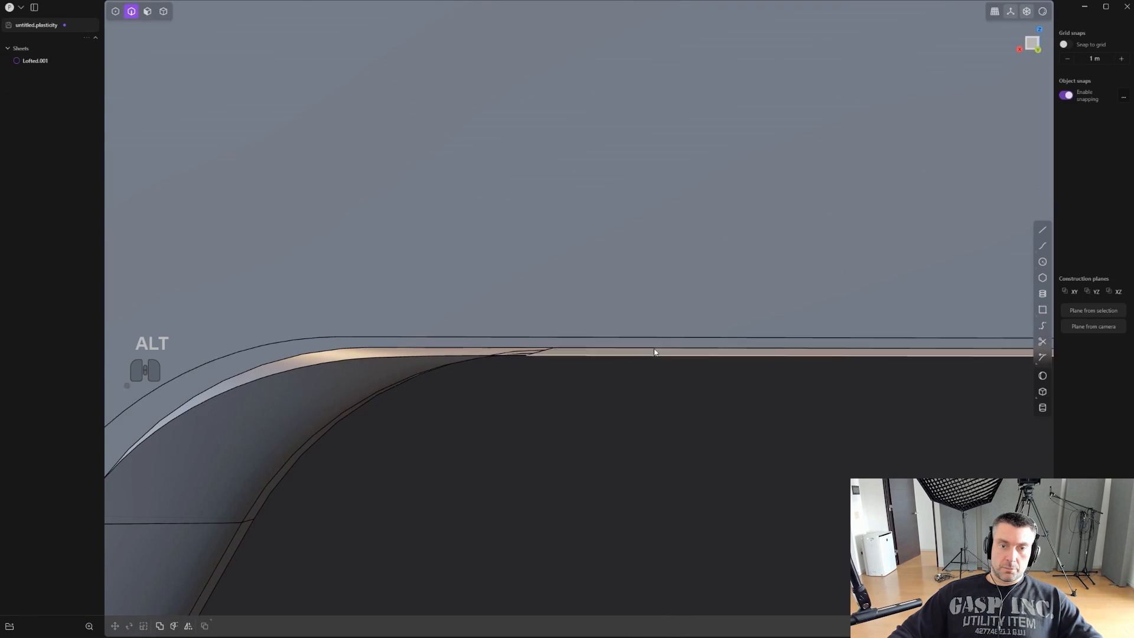
left_click(1042, 229)
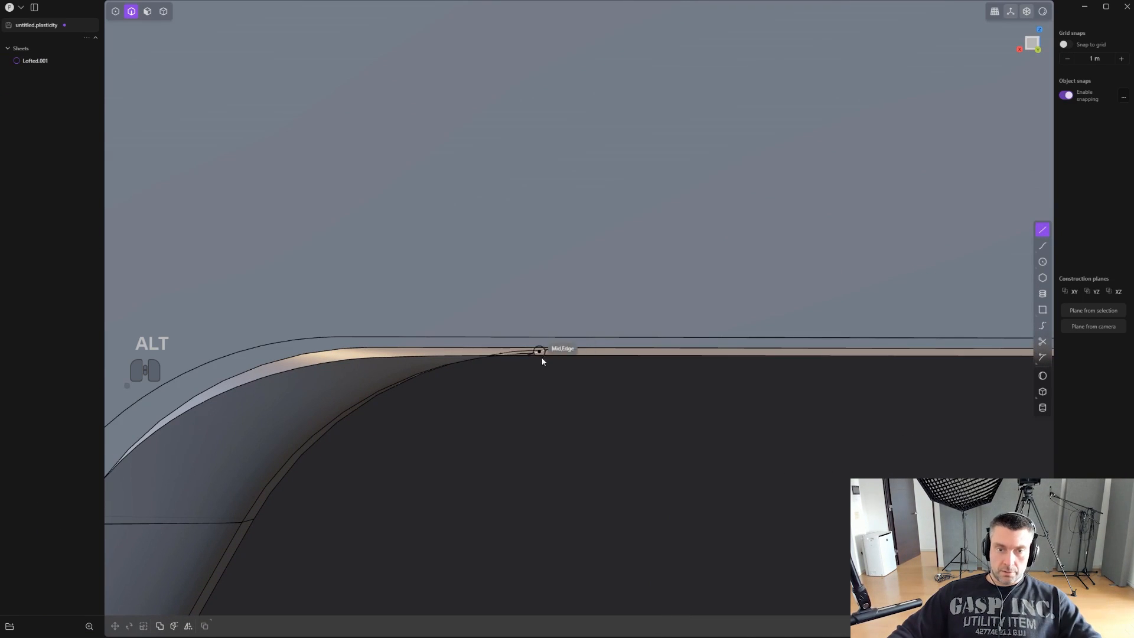
middle_click_drag(539, 359, 585, 396)
key("KP_5")
middle_click_drag(585, 396, 529, 385)
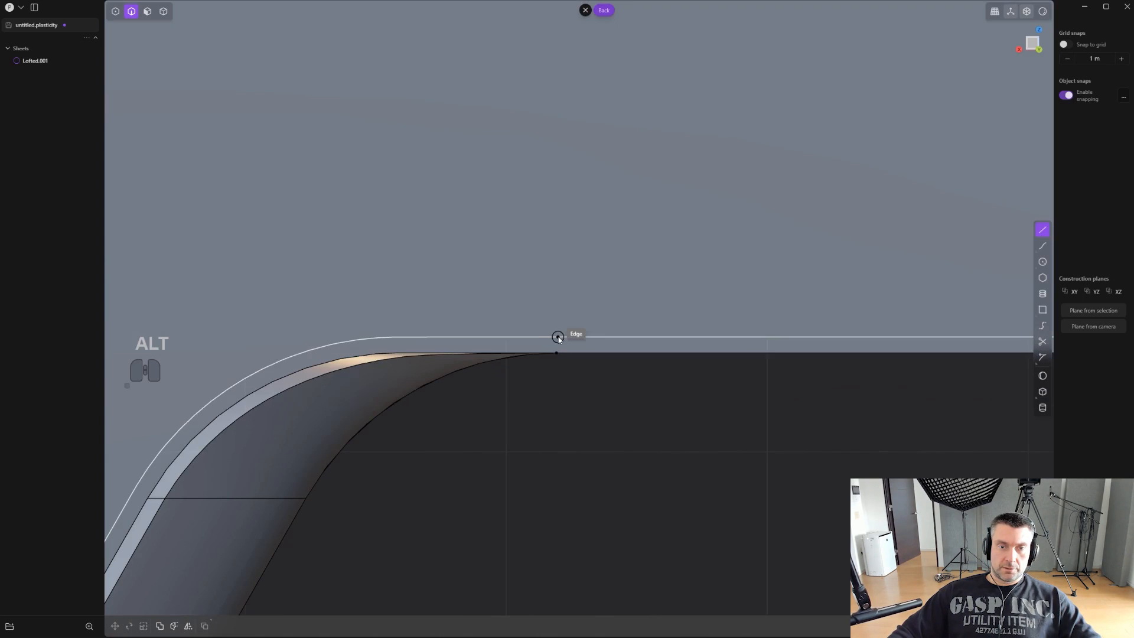
left_click(556, 353)
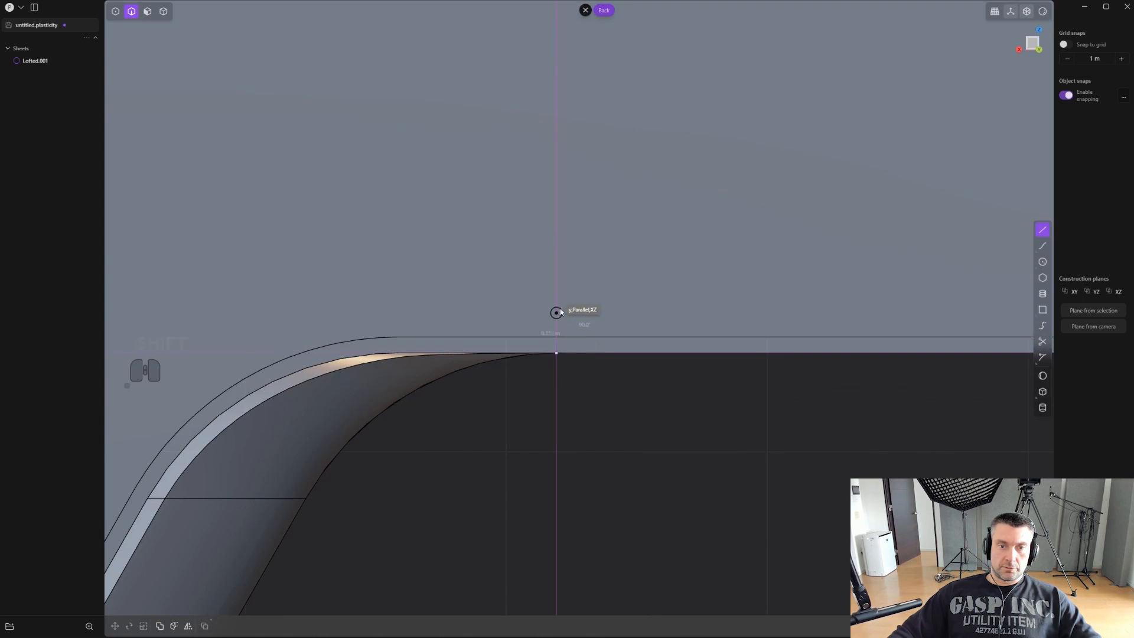
key("ctrl+z")
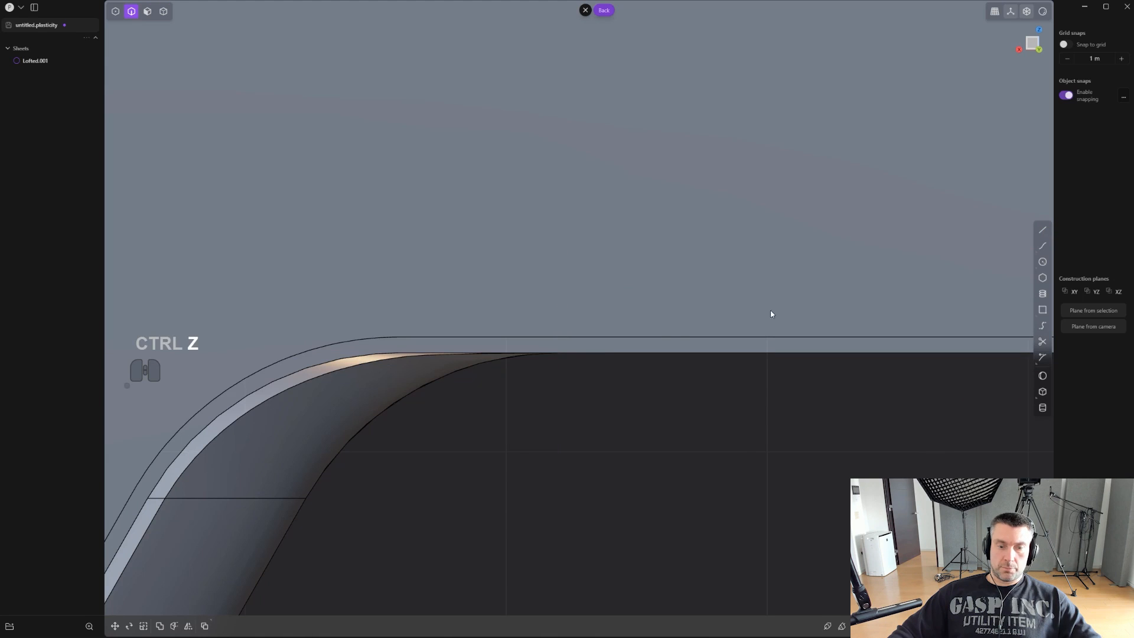
key("shift+a")
left_click(556, 352)
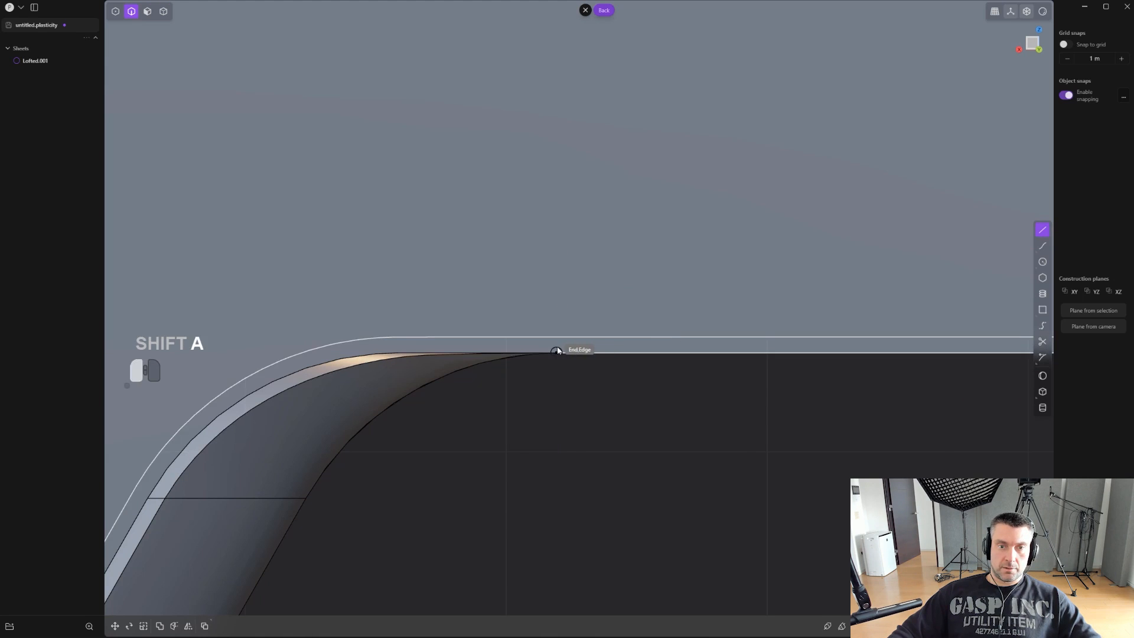
left_click(554, 272)
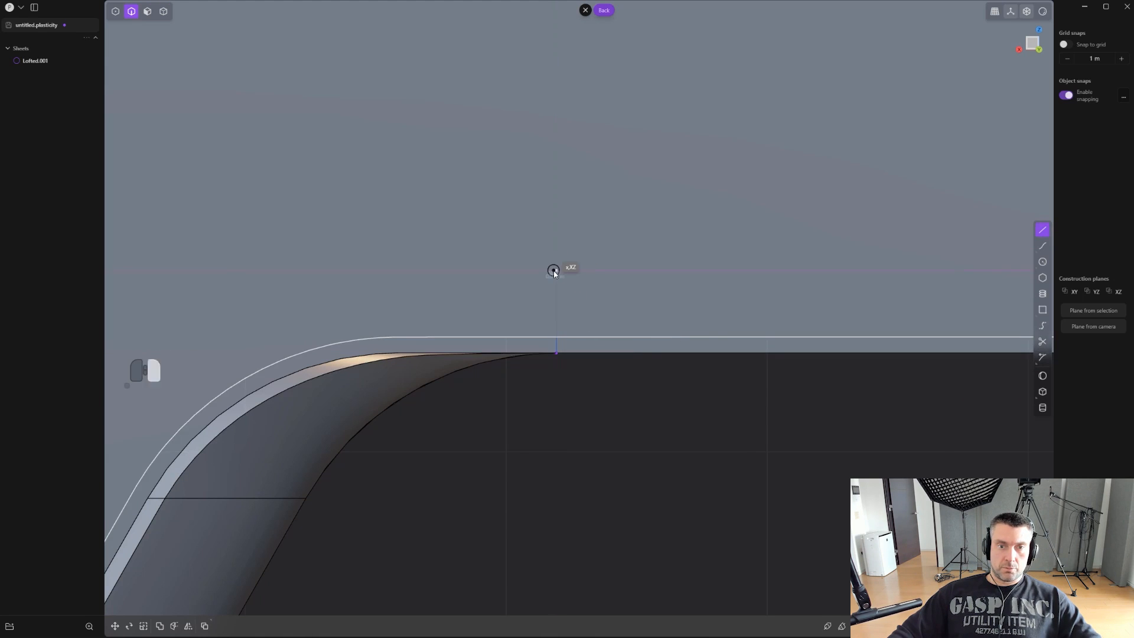
- Imprint the vertical line onto the body's side face and delete the leftover line
key("shift+q")
left_click(619, 349)
left_click(621, 300)
right_click(618, 300)
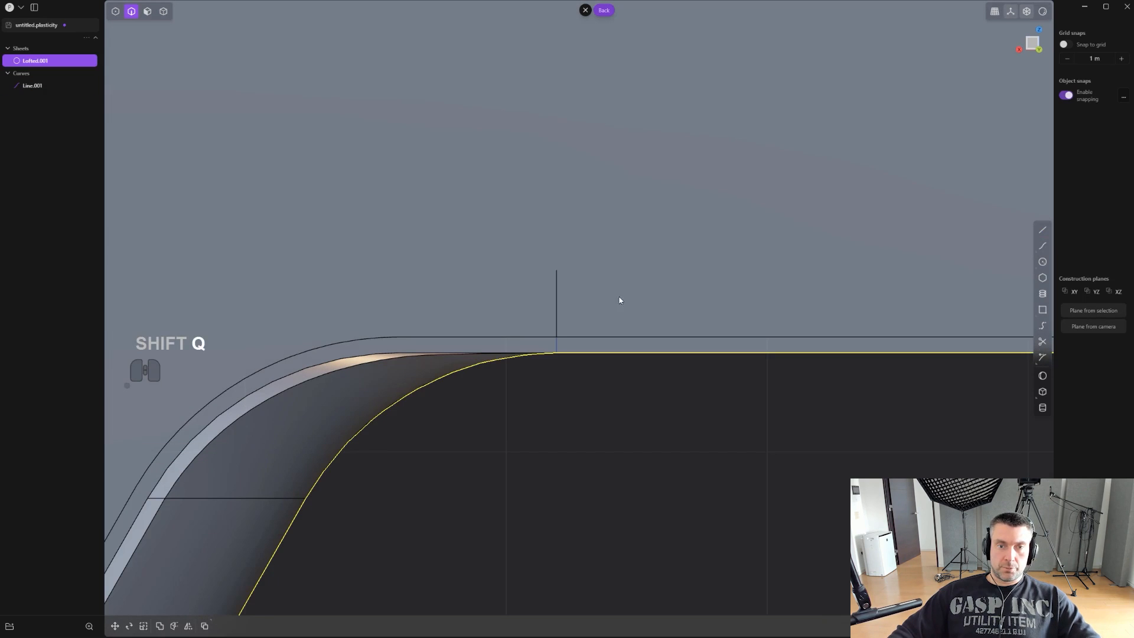
key("2")
left_click(558, 303)
key("x")
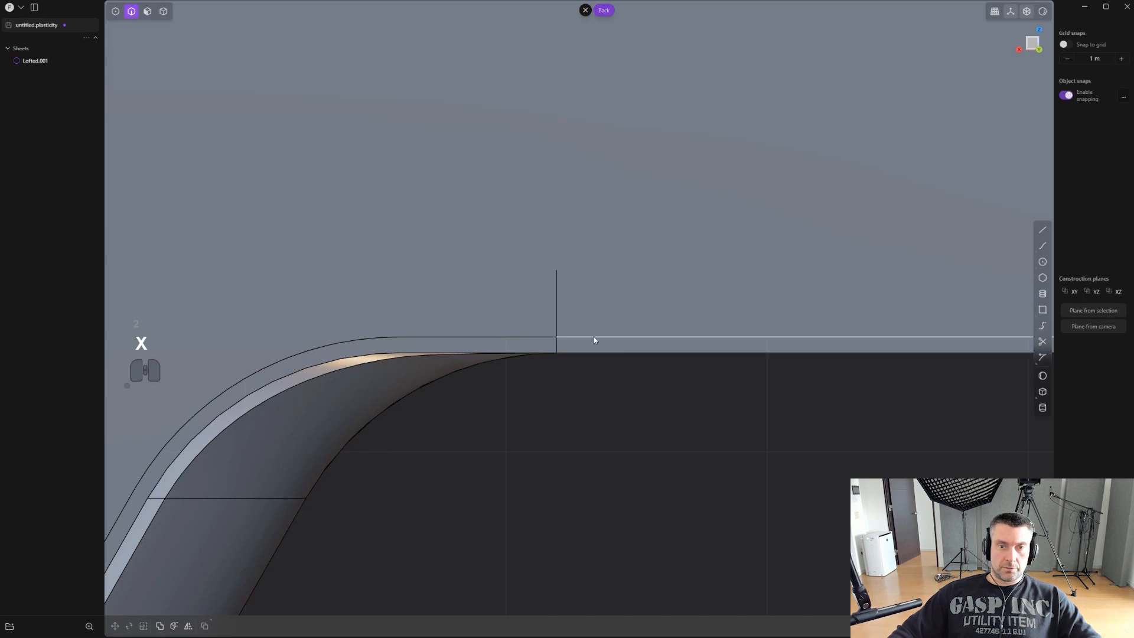
- Start a bridge curve across the open gap from the imprinted vertical edge to the underside's cross edge at the grip transition
middle_click_drag(593, 337, 804, 364)
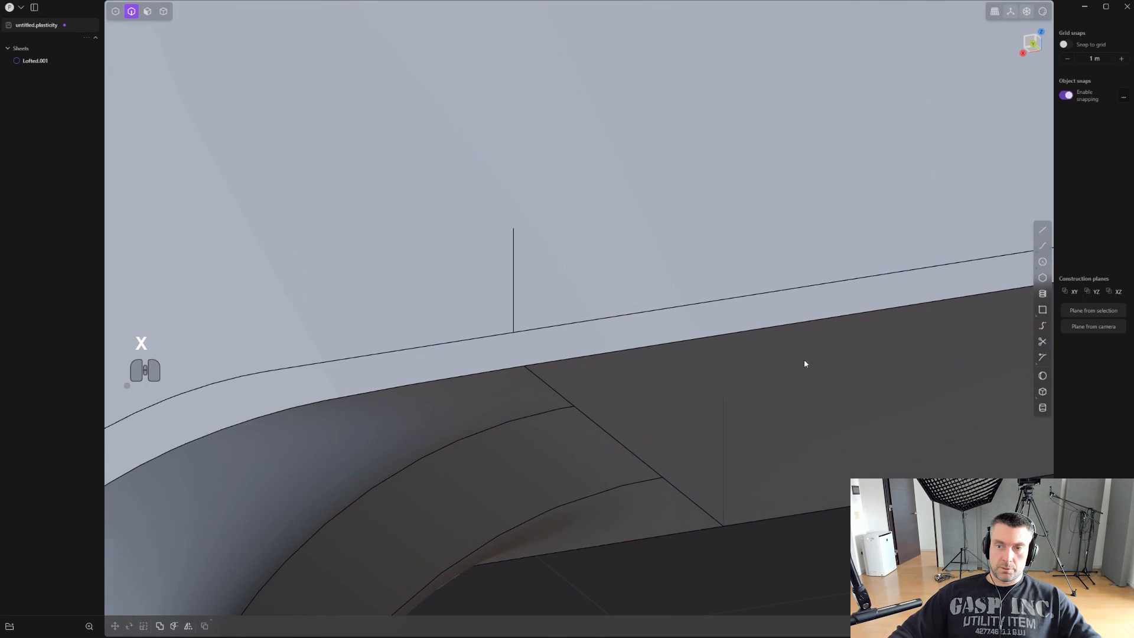
left_click(1042, 325)
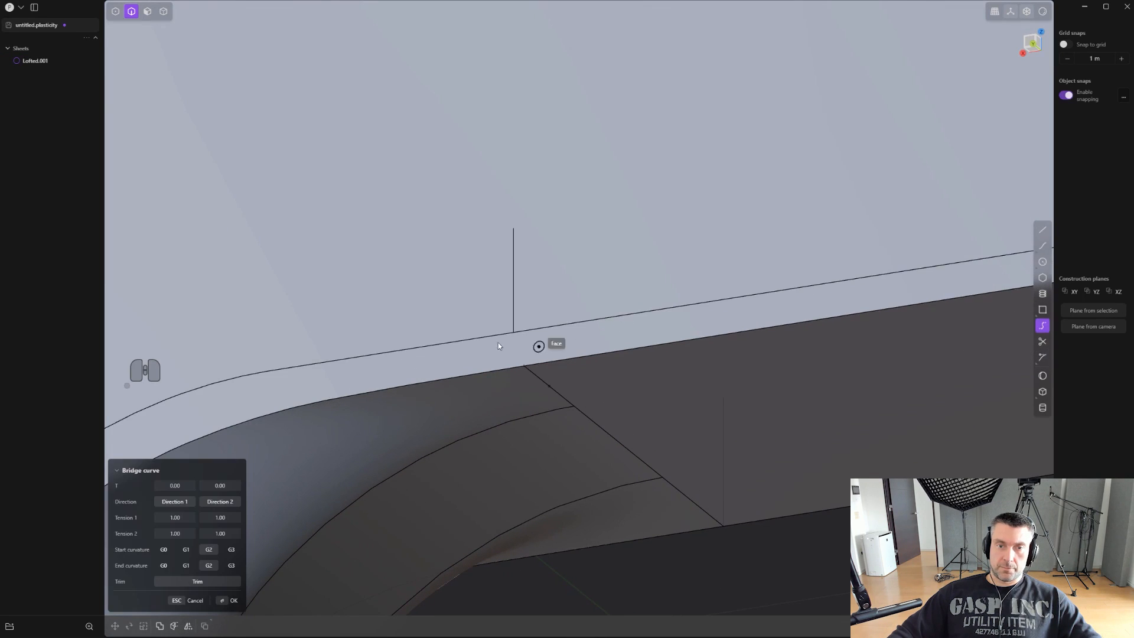
left_click(515, 310)
left_click(534, 380)
scroll(534, 380, "up", 3)
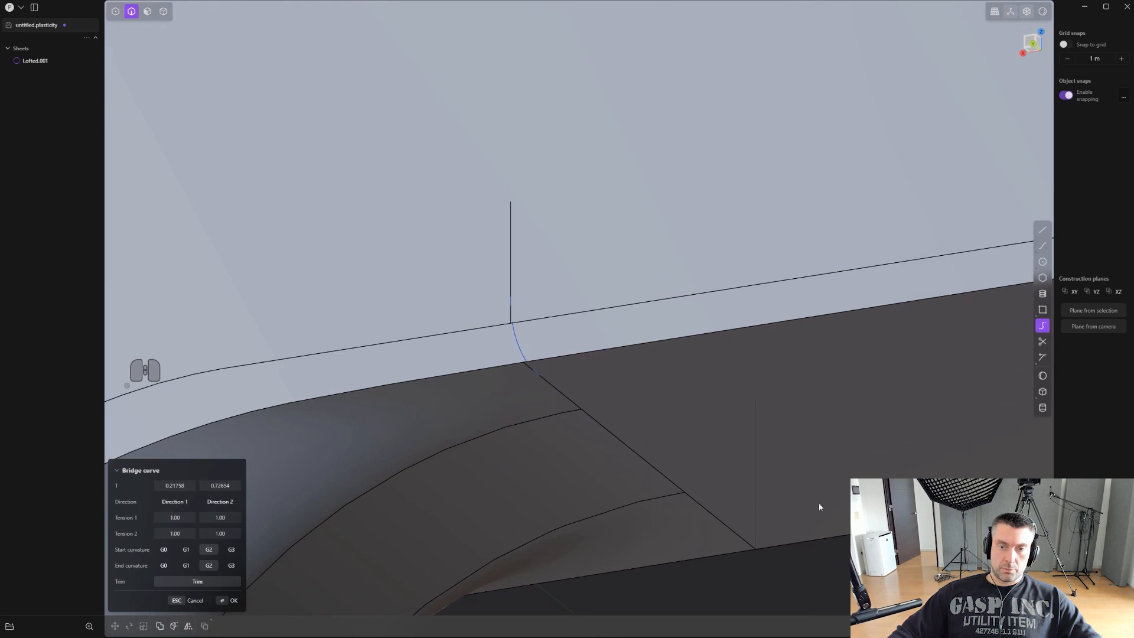
middle_click_drag(744, 483, 717, 465)
scroll(536, 418, "up", 1)
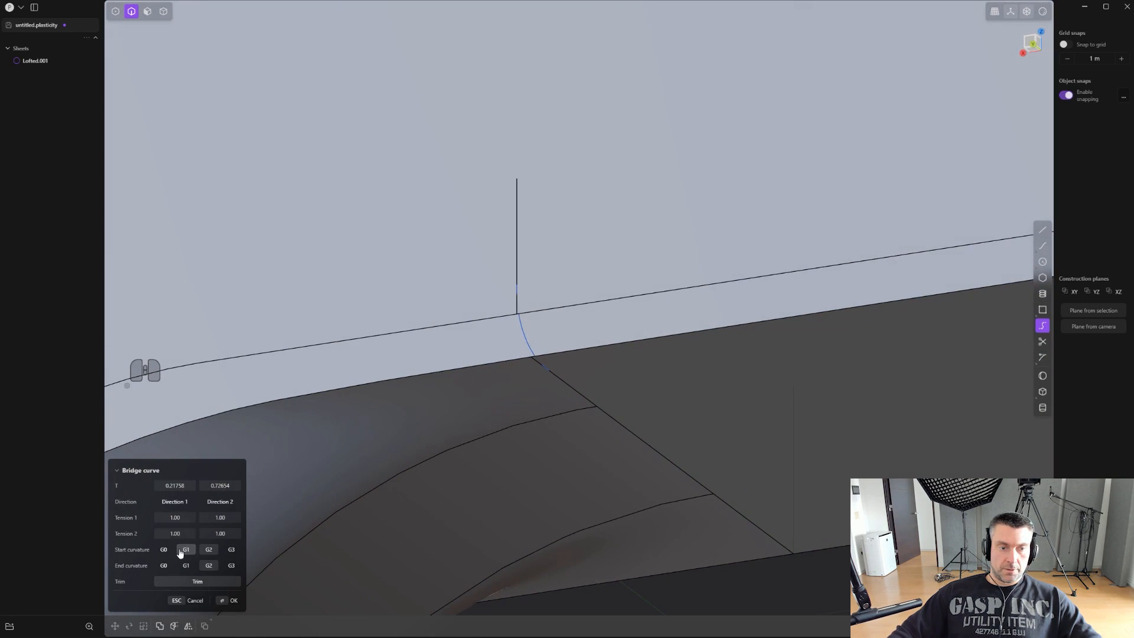
- Set the bridge curve's end positions to 0.00 and 1.00 and its start and end curvature to G1
left_click_drag(175, 485, 63, 553)
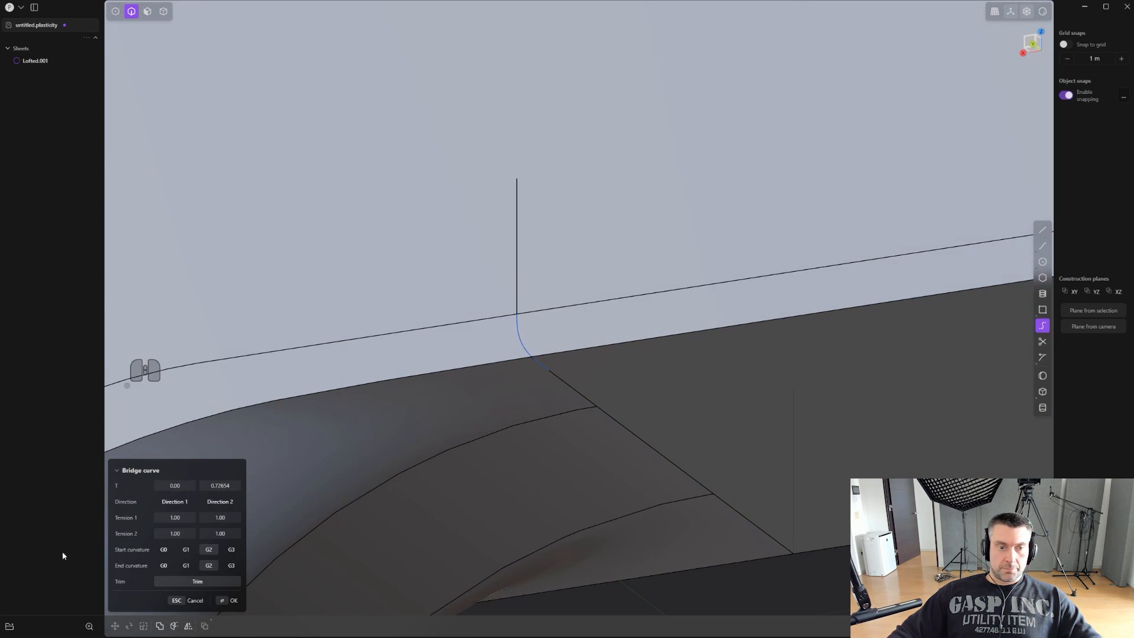
key("Tab")
key("Tab")
key("Tab")
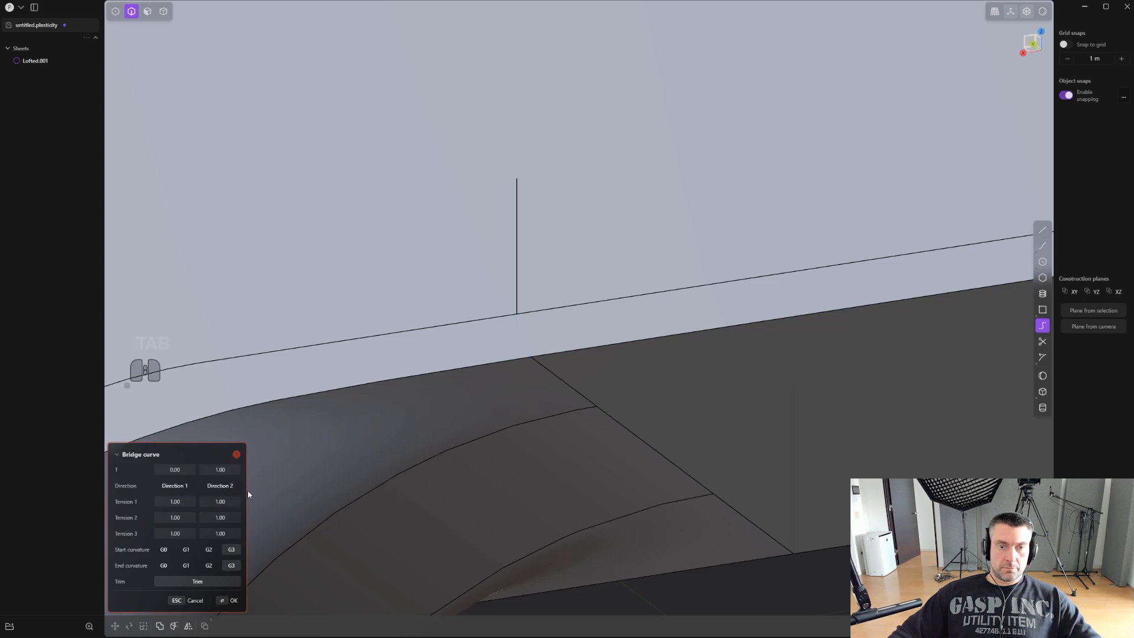
scroll(473, 440, "down", 2)
scroll(503, 437, "down", 2)
middle_click_drag(504, 437, 402, 402, "shift")
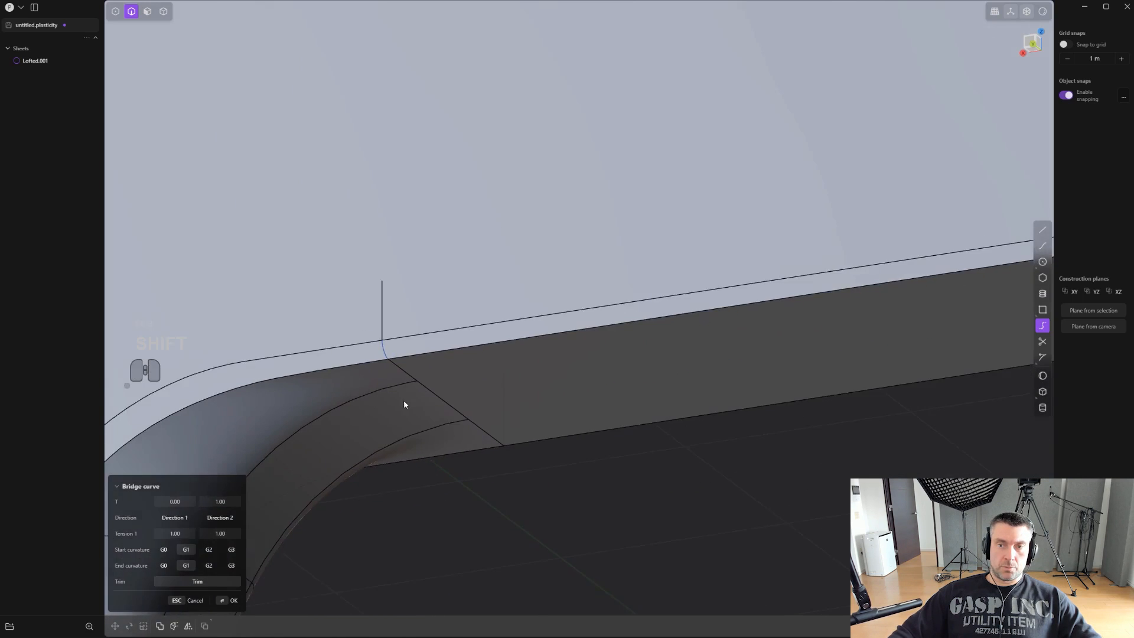
scroll(455, 427, "down", 3)
- In the back view, draw a horizontal line from the grip's cross edge across the open gap onto the side face
middle_click_drag(455, 426, 622, 280, "shift")
scroll(506, 311, "up", 2)
scroll(516, 302, "down", 2)
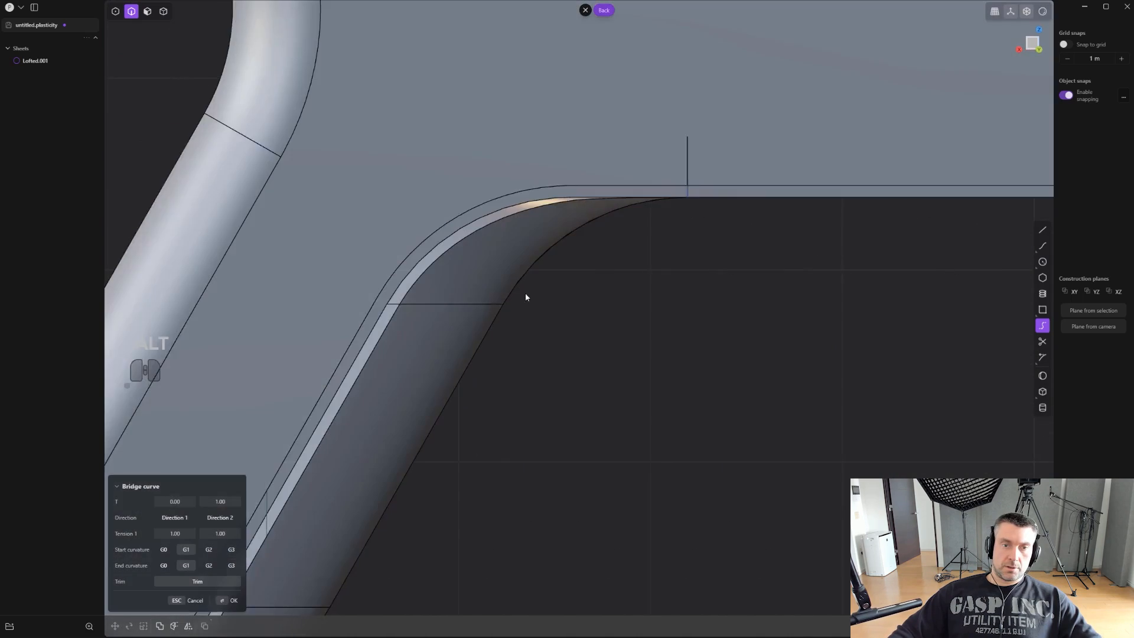
middle_click_drag(526, 296, 645, 344, "shift")
scroll(536, 308, "up", 3)
middle_click_drag(536, 311, 651, 313)
scroll(632, 318, "down", 2)
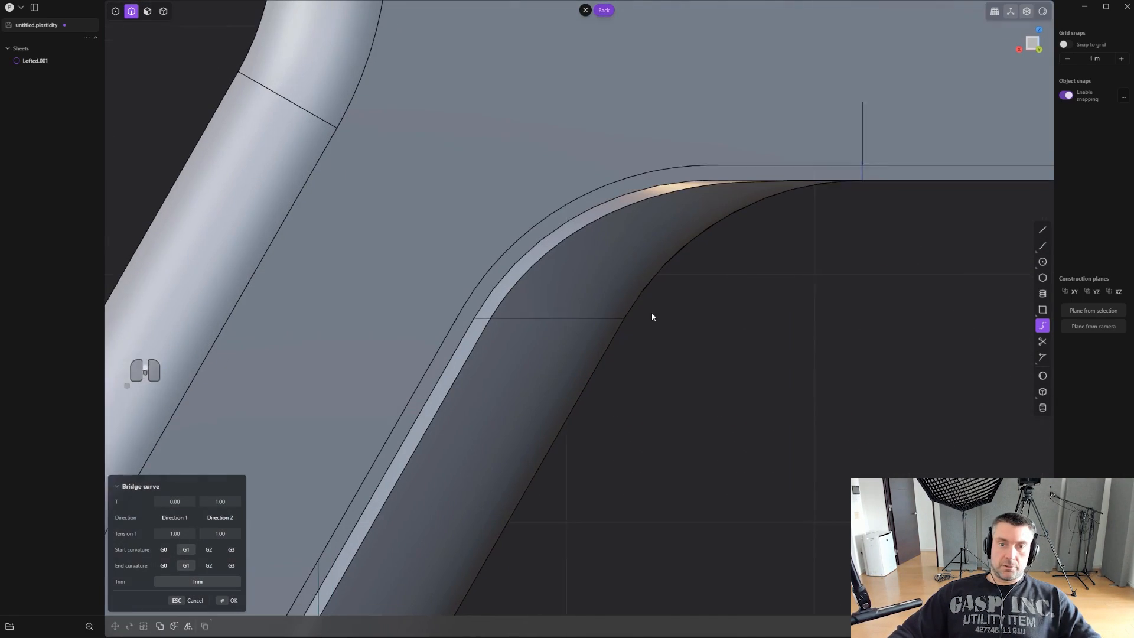
scroll(652, 311, "up", 1)
scroll(530, 330, "up", 4)
middle_click_drag(529, 331, 630, 340, "shift")
left_click(1042, 230)
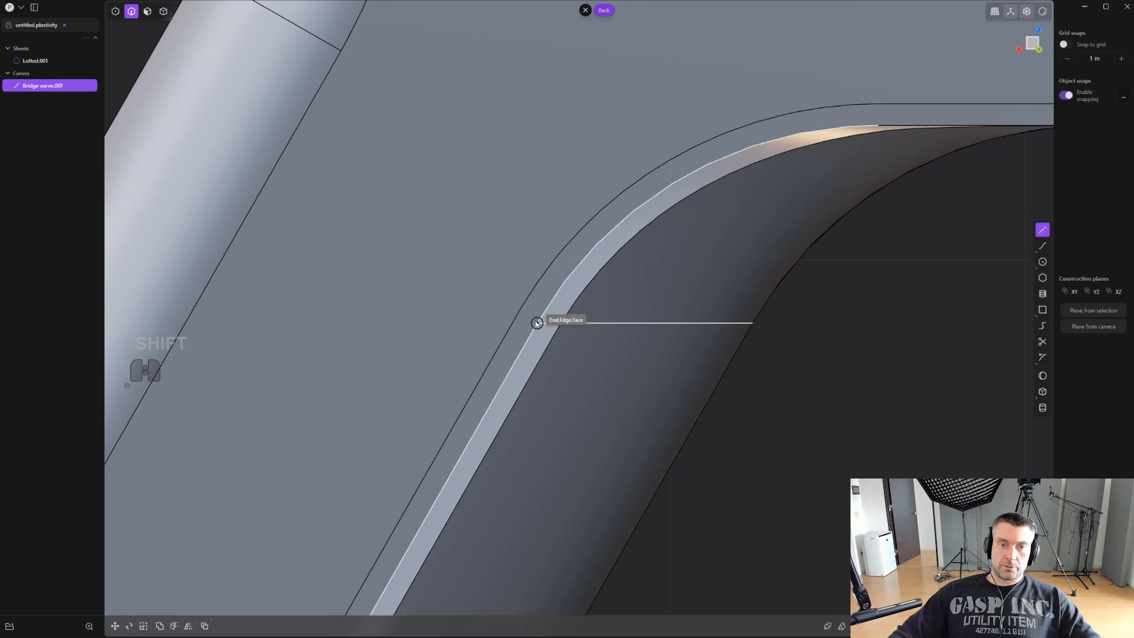
left_click(583, 324)
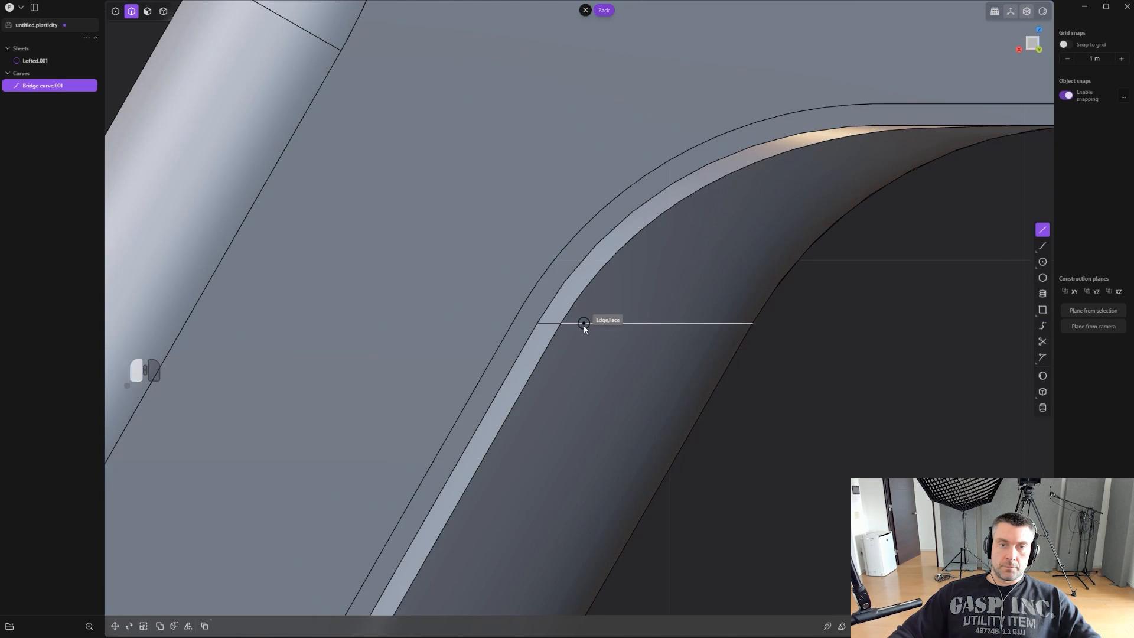
left_click(409, 323, "shift")
- Imprint the horizontal line onto the body and delete the leftover line
scroll(410, 324, "up", 1)
key("shift+q")
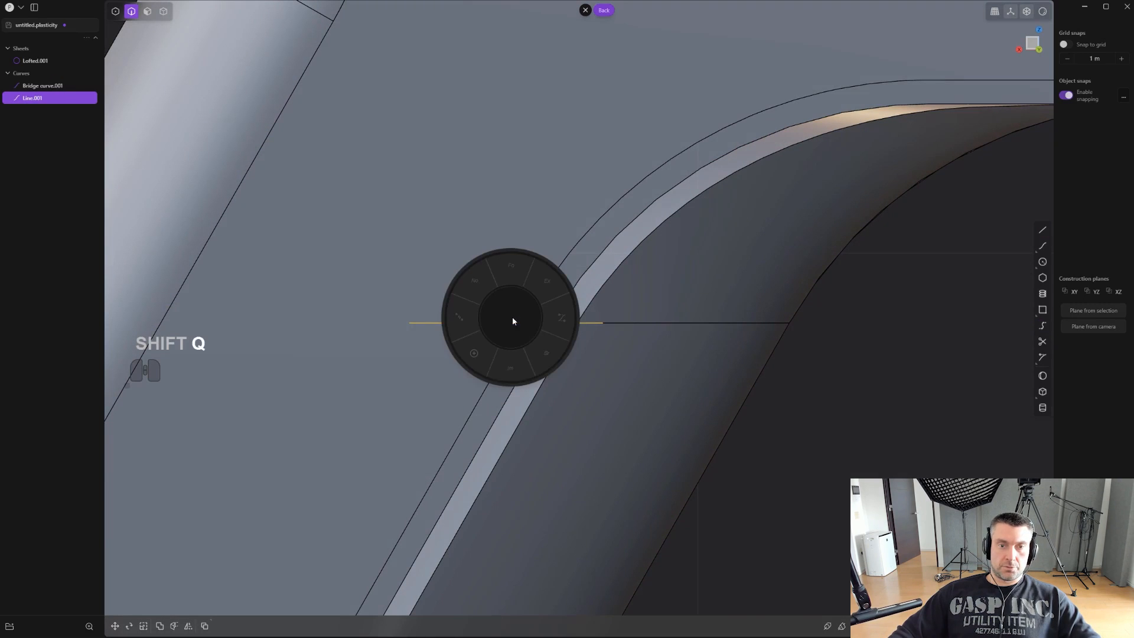
left_click(509, 367)
key("2")
key("x")
scroll(585, 375, "down", 2)
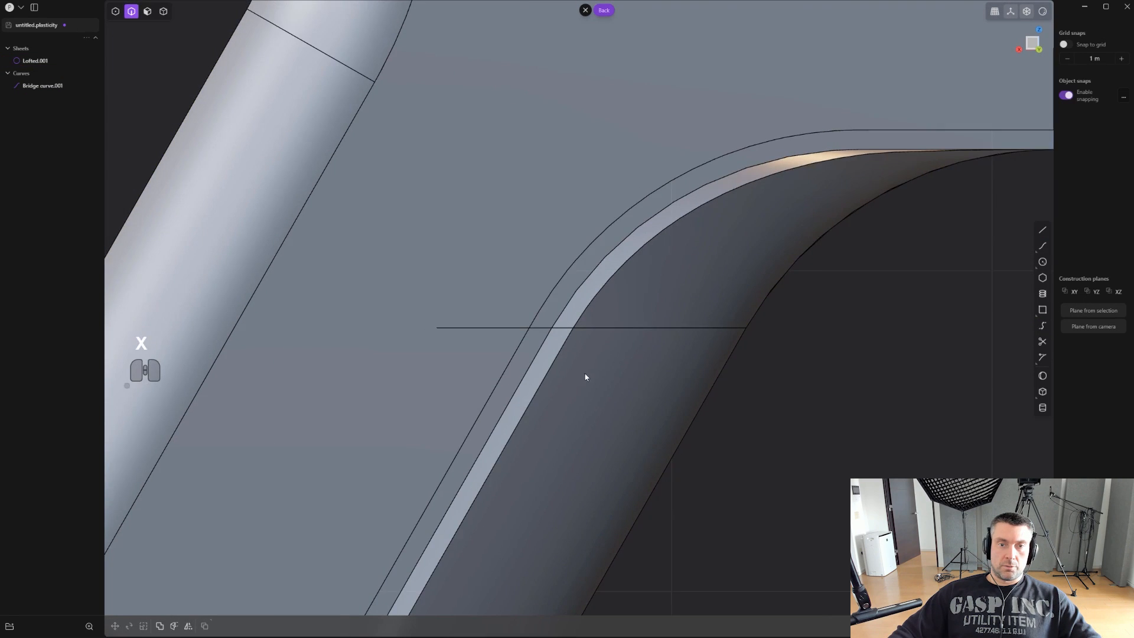
- Try a bridge curve from the imprinted horizontal edge to the grip's cross edge with positions 0.00 and 1.00, and delete it
middle_click_drag(585, 375, 626, 358, "shift")
scroll(646, 357, "up", 2)
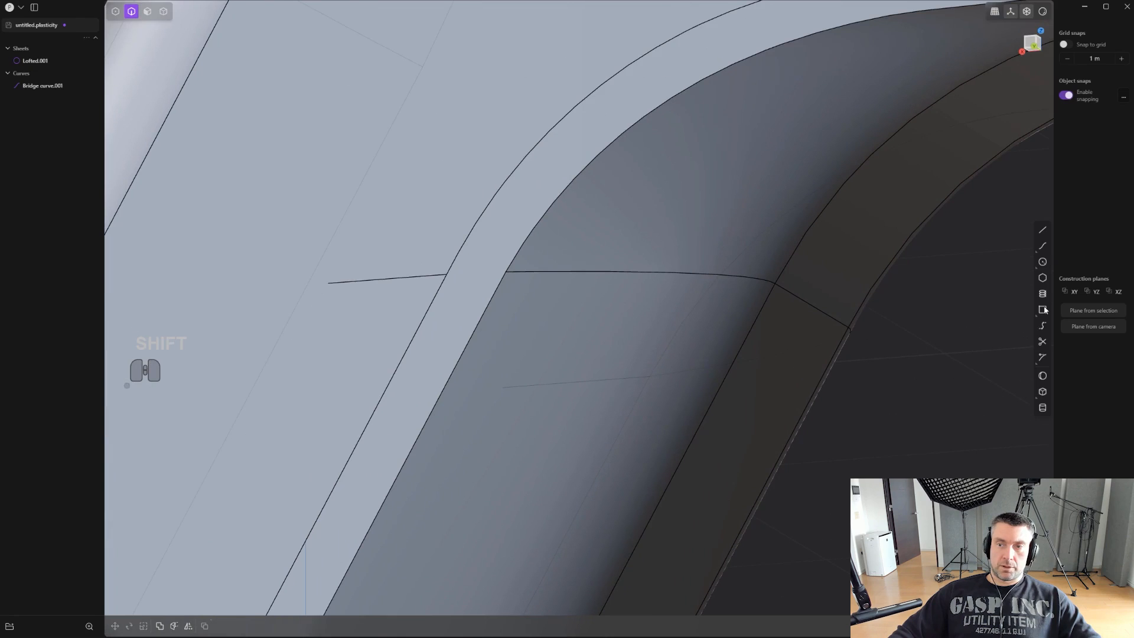
left_click(1042, 326)
left_click(351, 281)
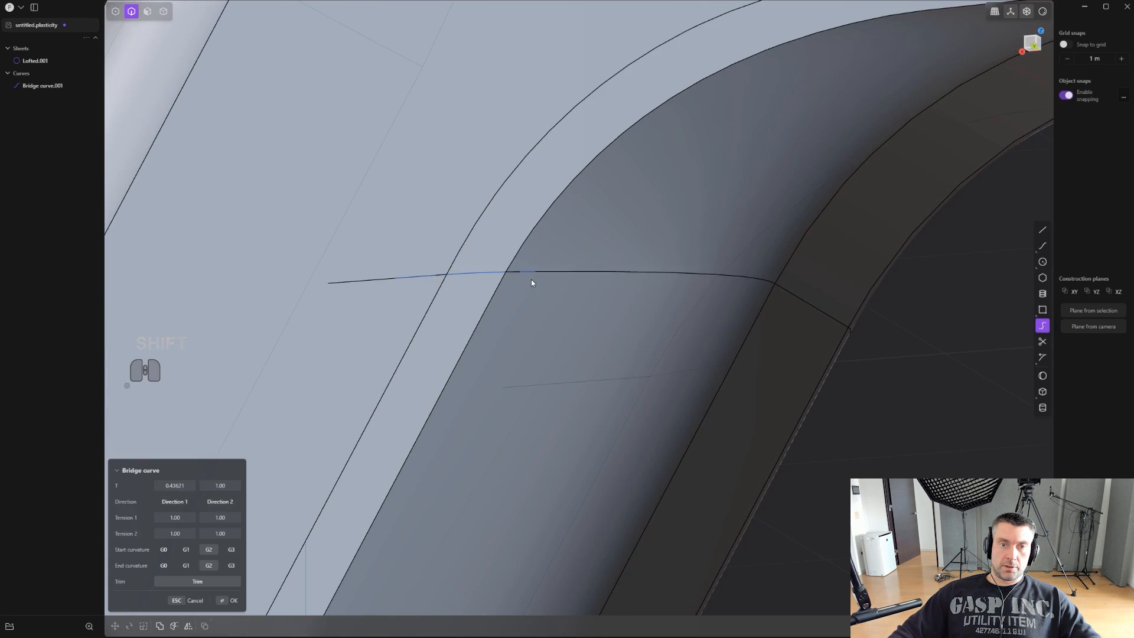
left_click(530, 278)
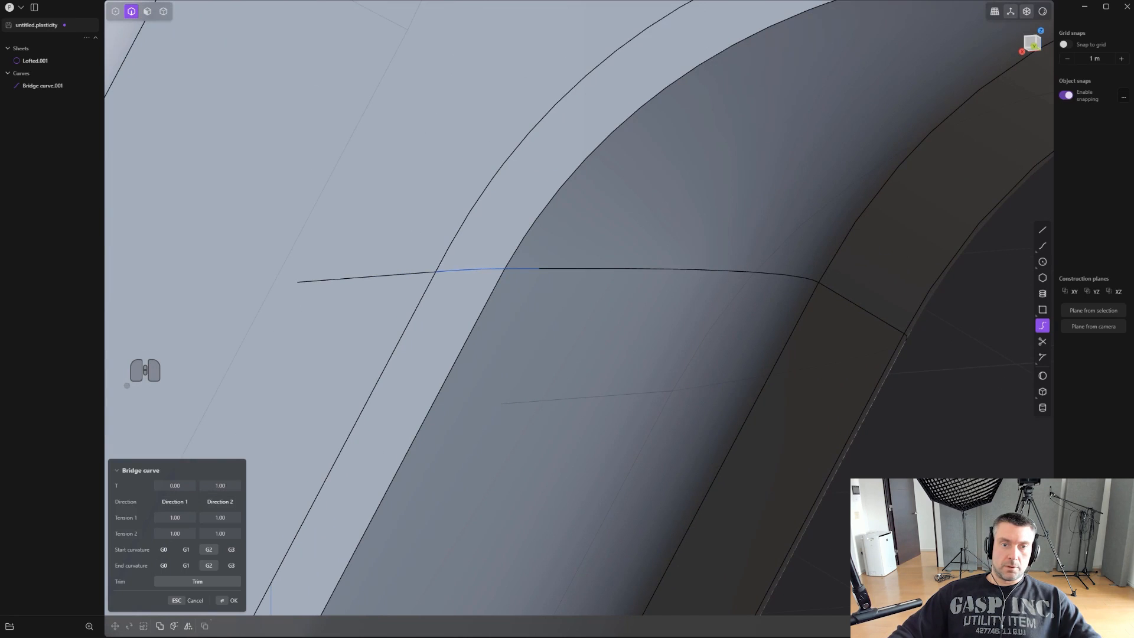
scroll(663, 303, "up", 4)
middle_click_drag(575, 270, 660, 356, "shift")
scroll(636, 365, "up", 1)
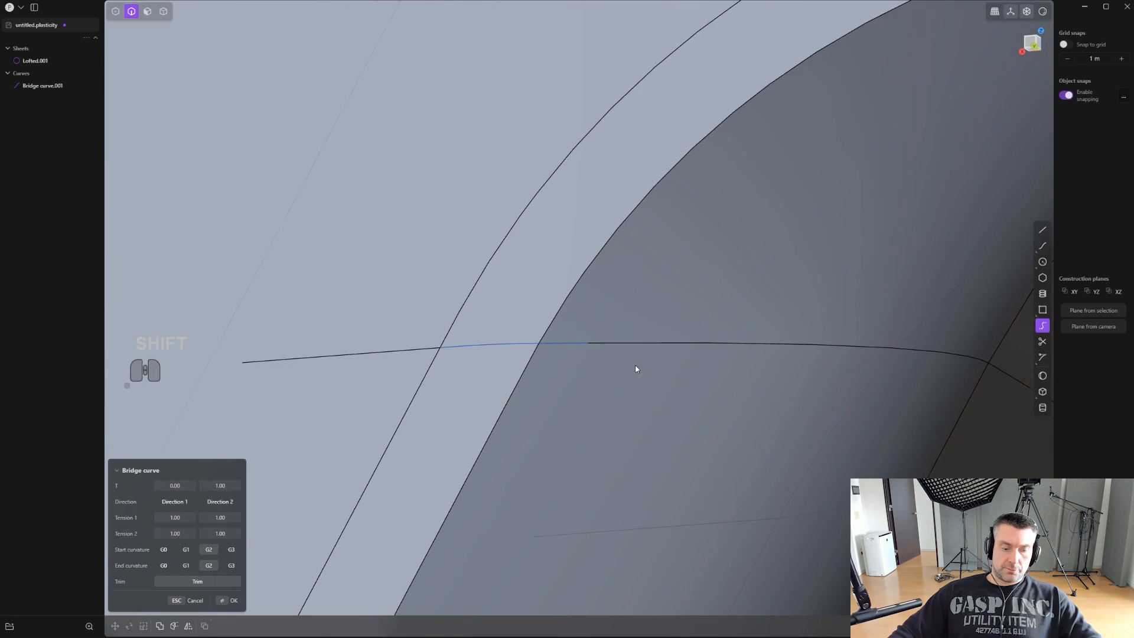
left_click(504, 342)
key("x")
- Bridge the imprinted horizontal edge to the short edge segment on the grip, with positions 0.00 and 1.00 and G1 at both ends
scroll(556, 346, "up", 2)
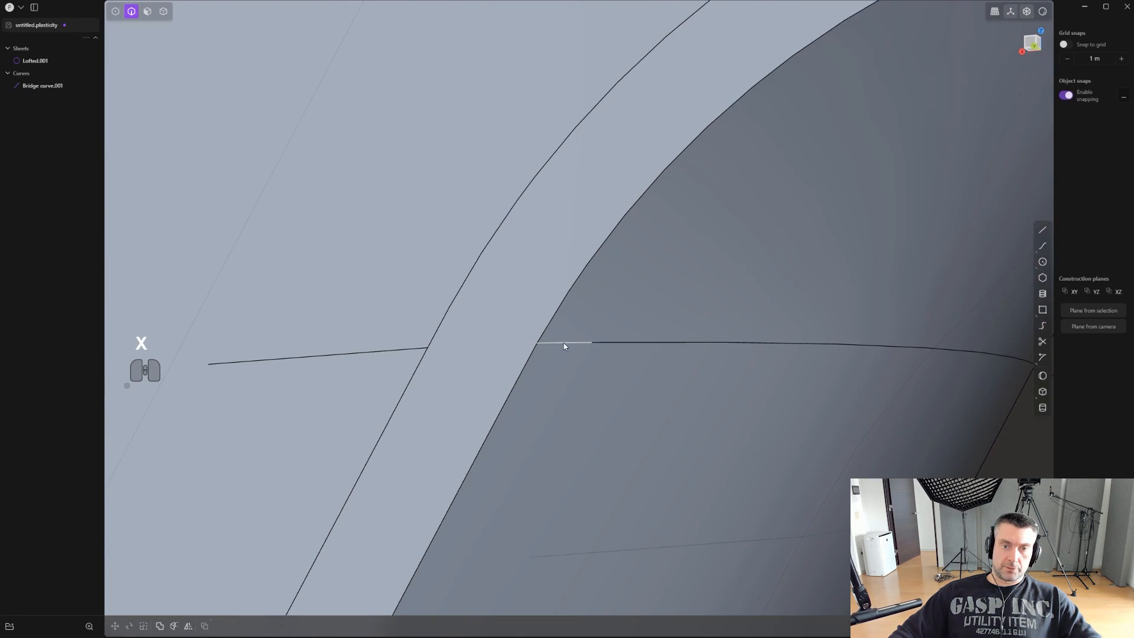
scroll(622, 344, "up", 2)
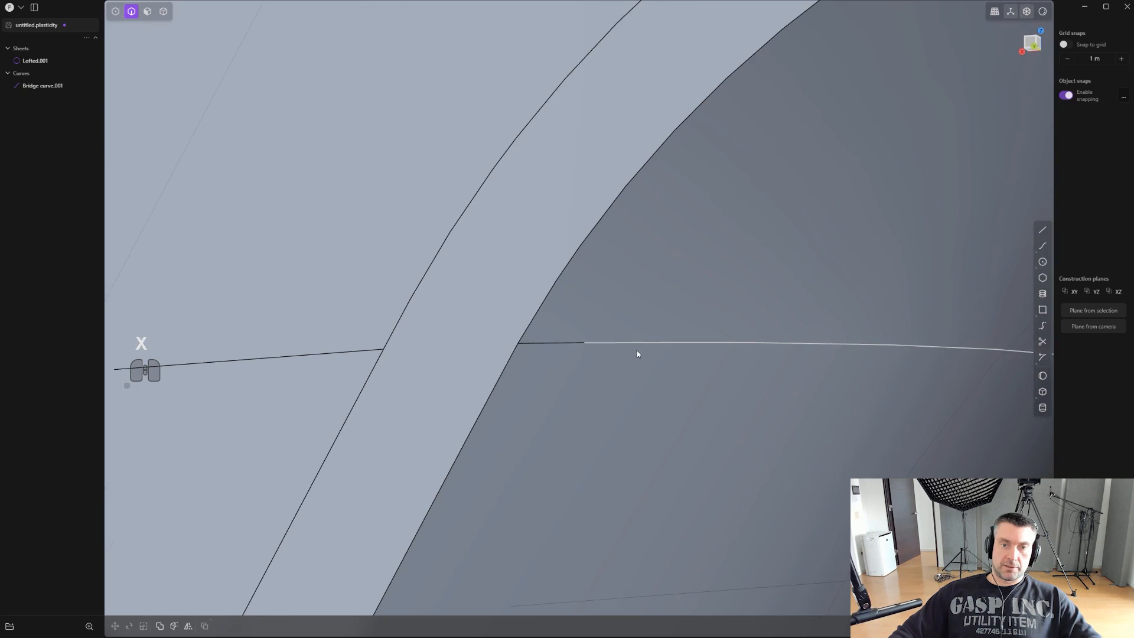
left_click(1042, 325)
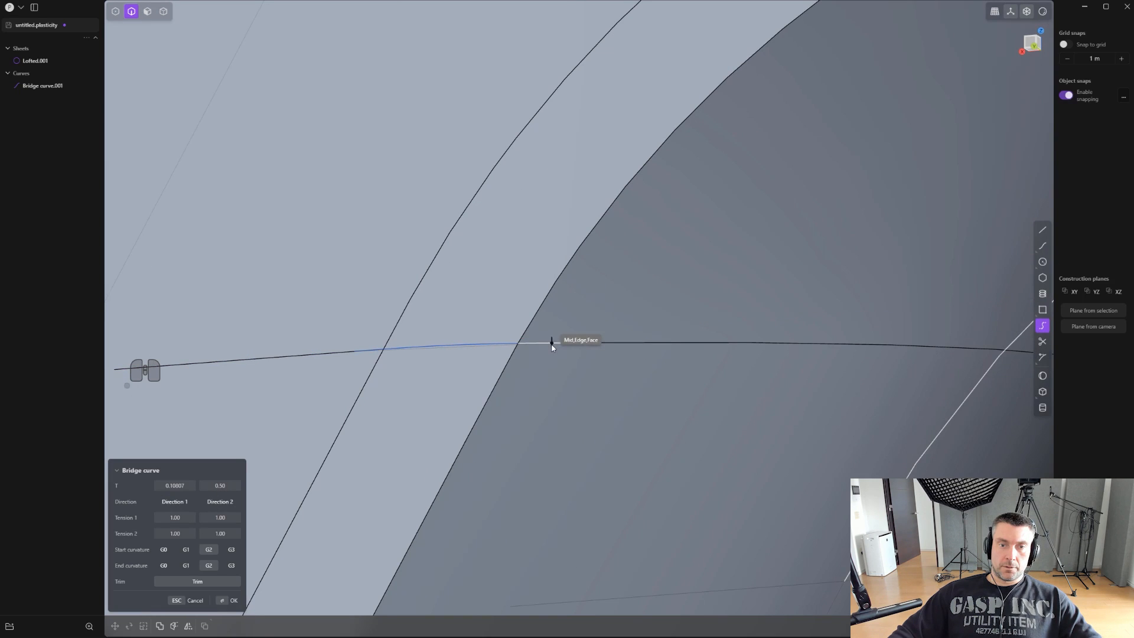
left_click_drag(195, 488, 249, 483)
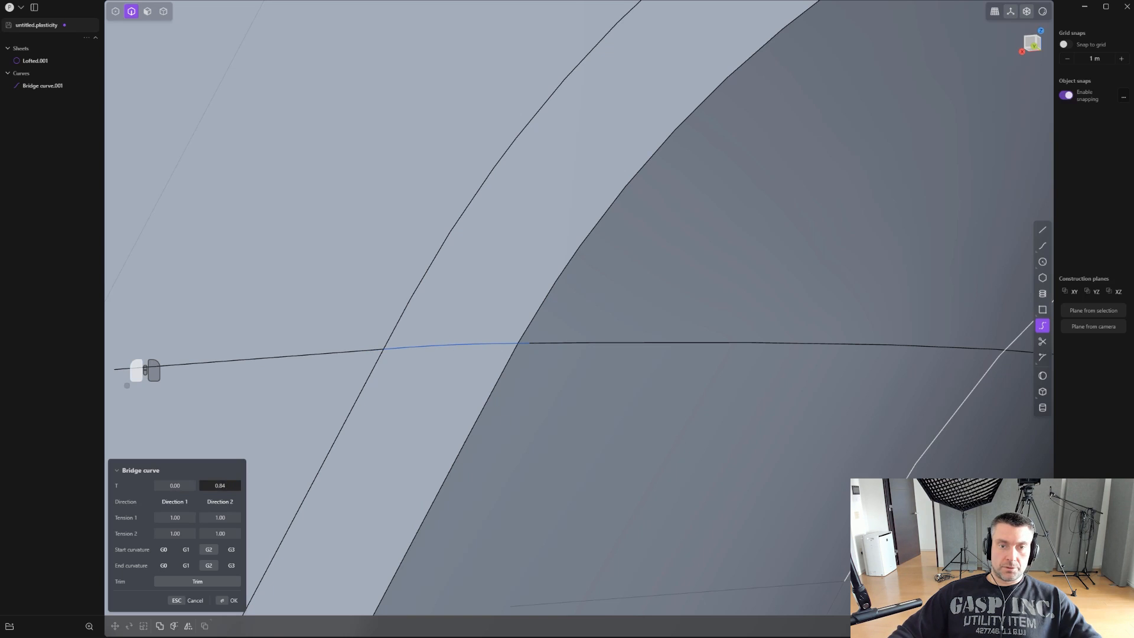
left_click(186, 549)
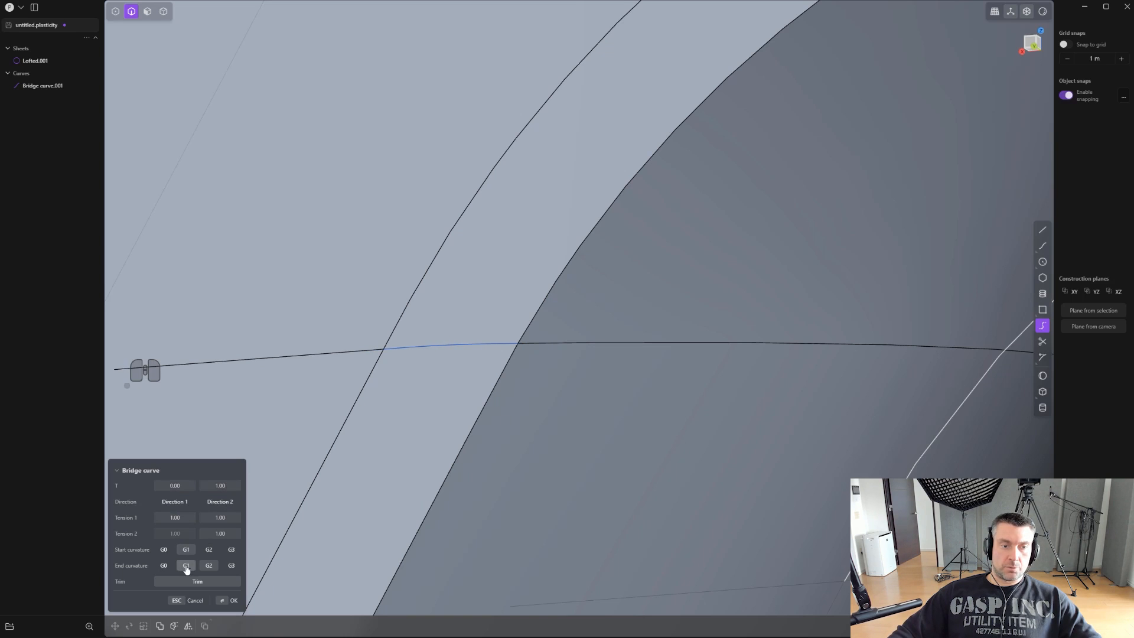
right_click_drag(479, 472, 595, 311)
scroll(594, 311, "down", 3)
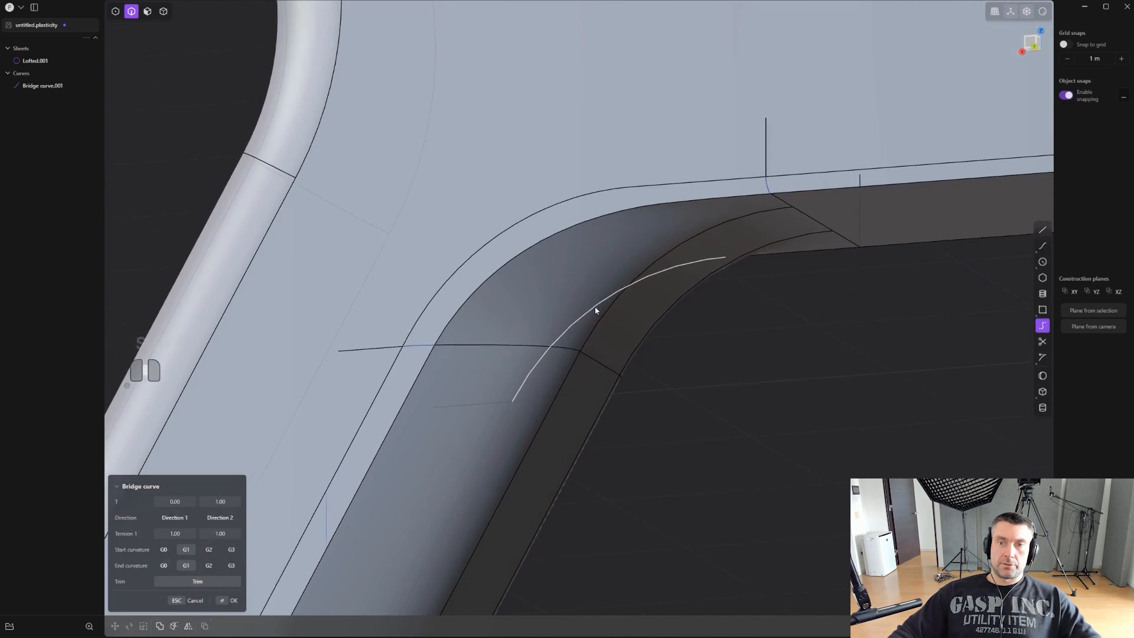
right_click(739, 339)
- Loft the gap between the two curved grip transition edges with G1 continuity, using both bridge curves as guides
right_click_drag(739, 339, 688, 452)
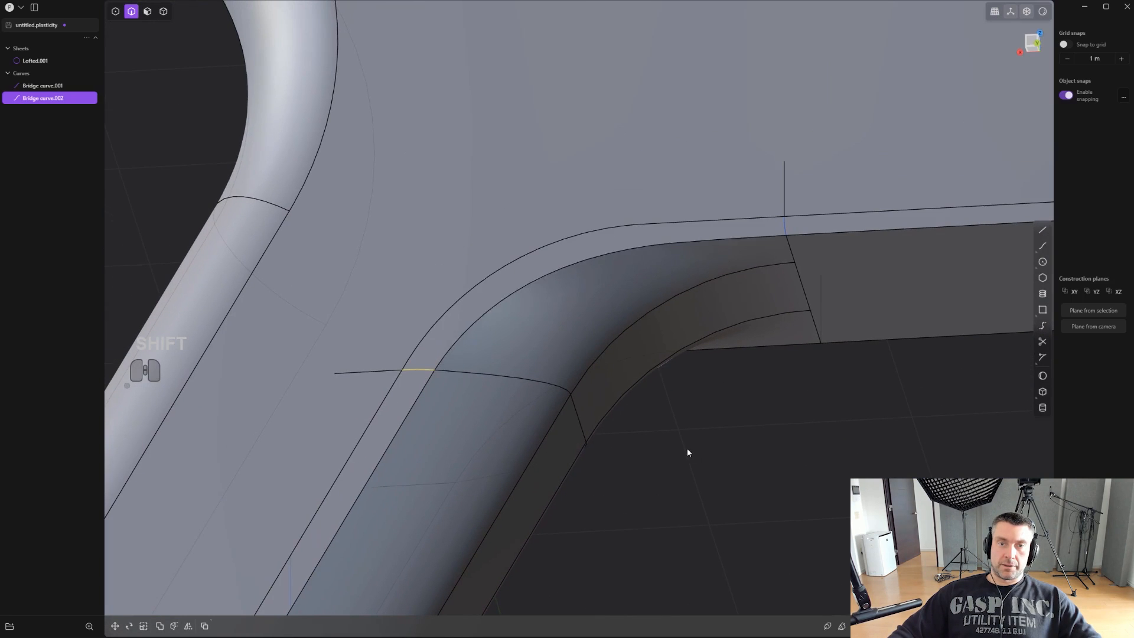
left_click(575, 264)
left_click(560, 241, "shift")
scroll(556, 252, "up", 3)
key("l")
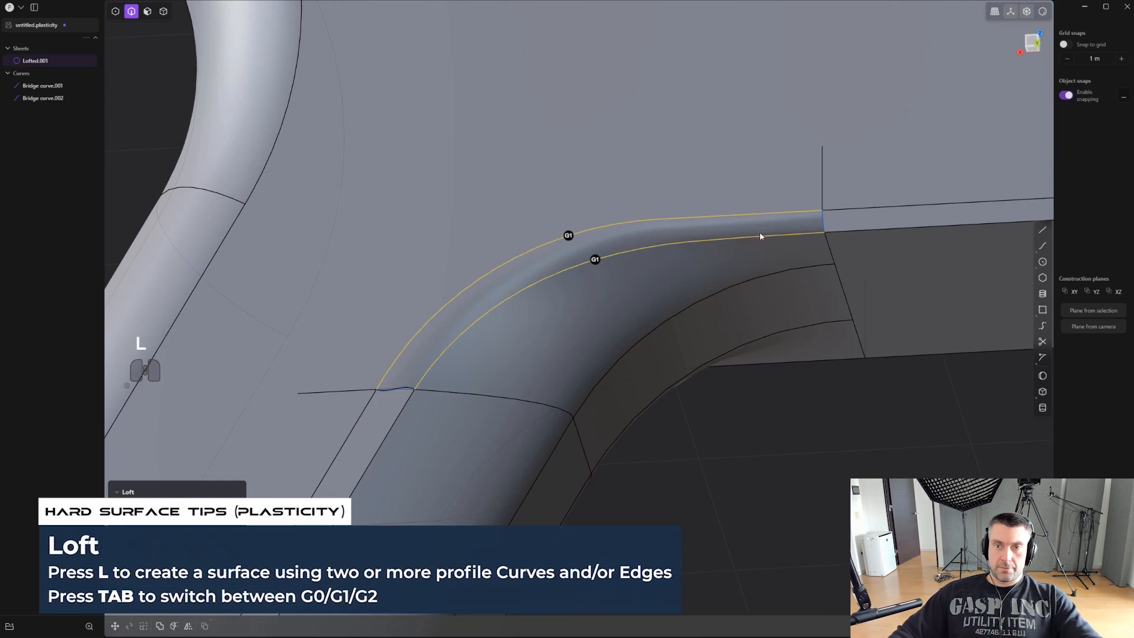
left_click(822, 221, "shift")
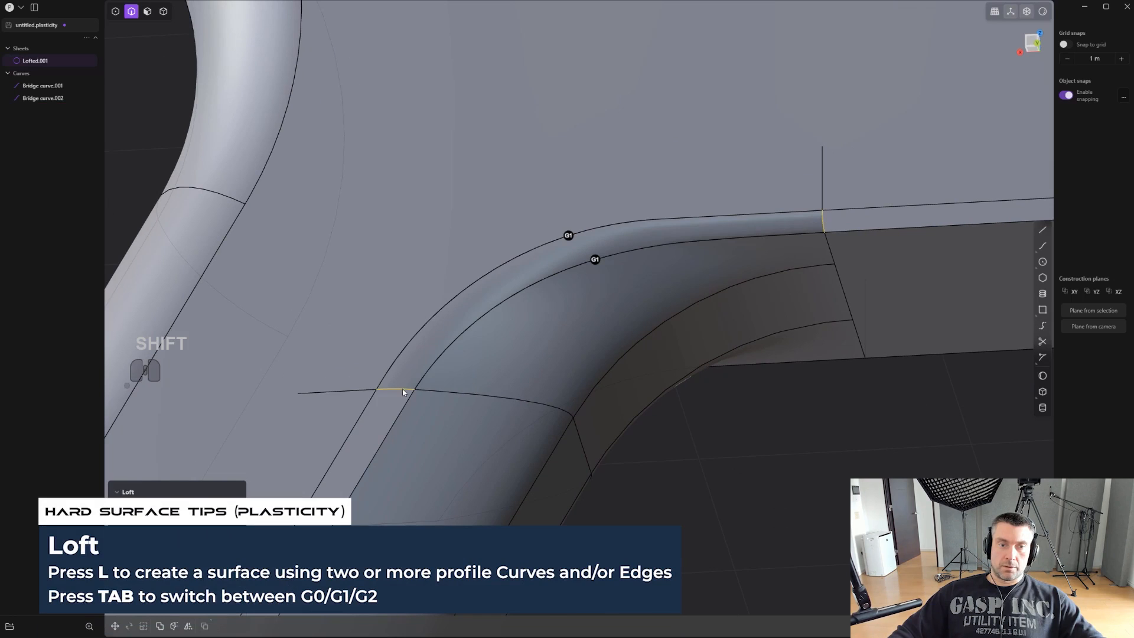
right_click(725, 468)
- Delete the leftover bridge curve at the underside end of the grip transition
scroll(739, 467, "down", 2)
right_click_drag(739, 466, 574, 466, "shift")
key("2")
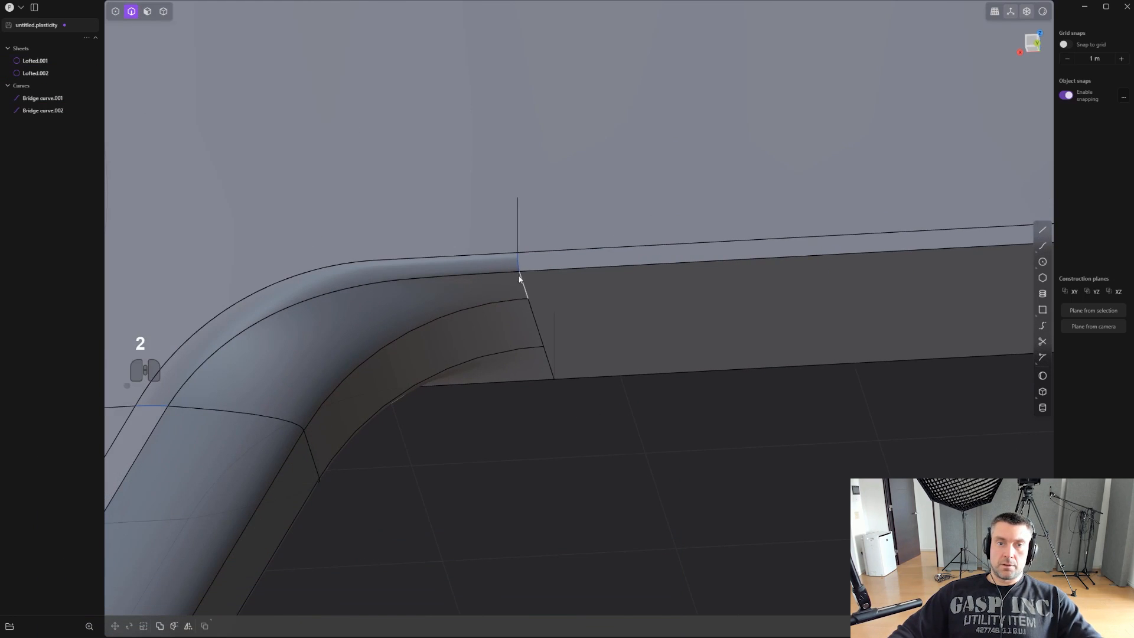
key("x")
- Join the new lofted blend surface with the body sheet
key("4")
left_click(437, 277)
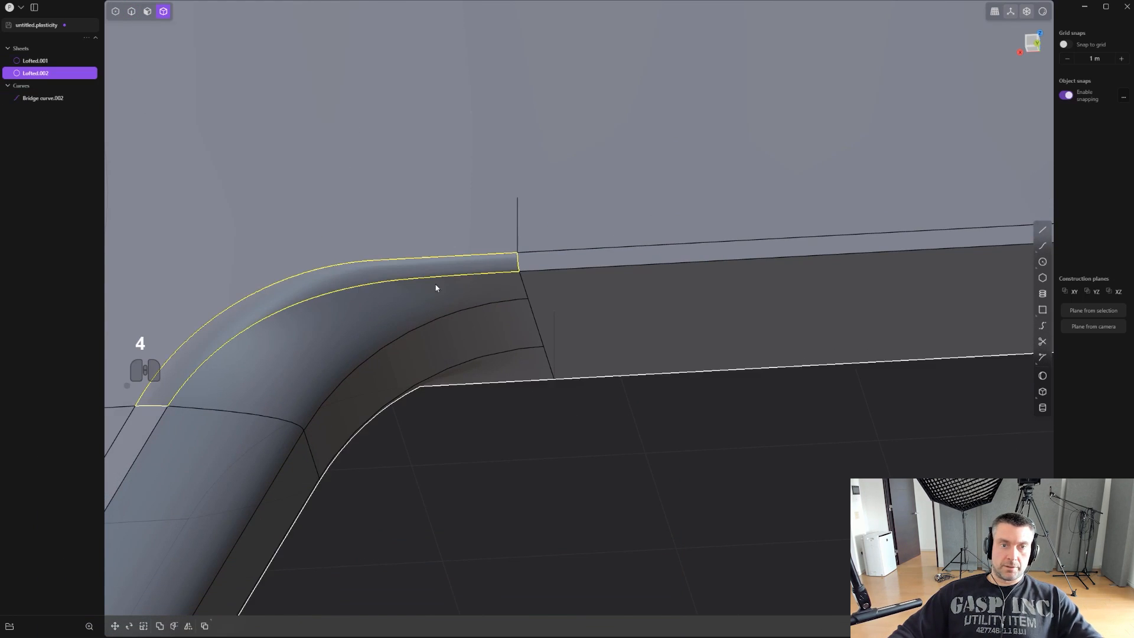
left_click(421, 305, "shift")
key("j")
scroll(424, 304, "down", 3)
right_click_drag(424, 304, 539, 334)
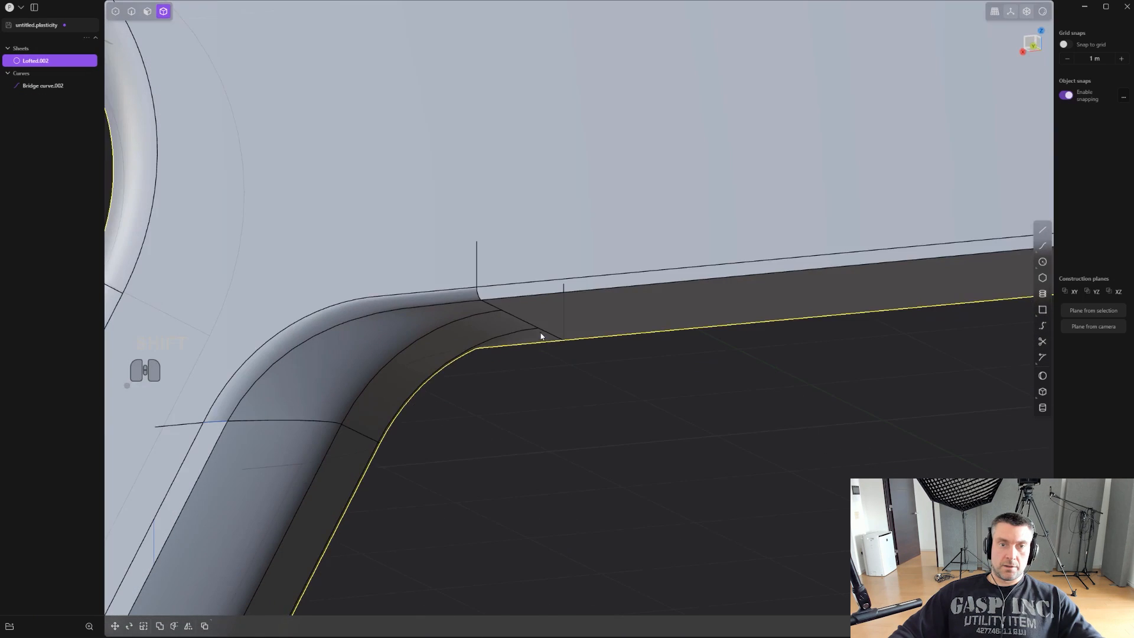
- Try to patch the long straight gap along the body's bottom edge, and undo it
key("2")
right_click_drag(604, 434, 579, 386)
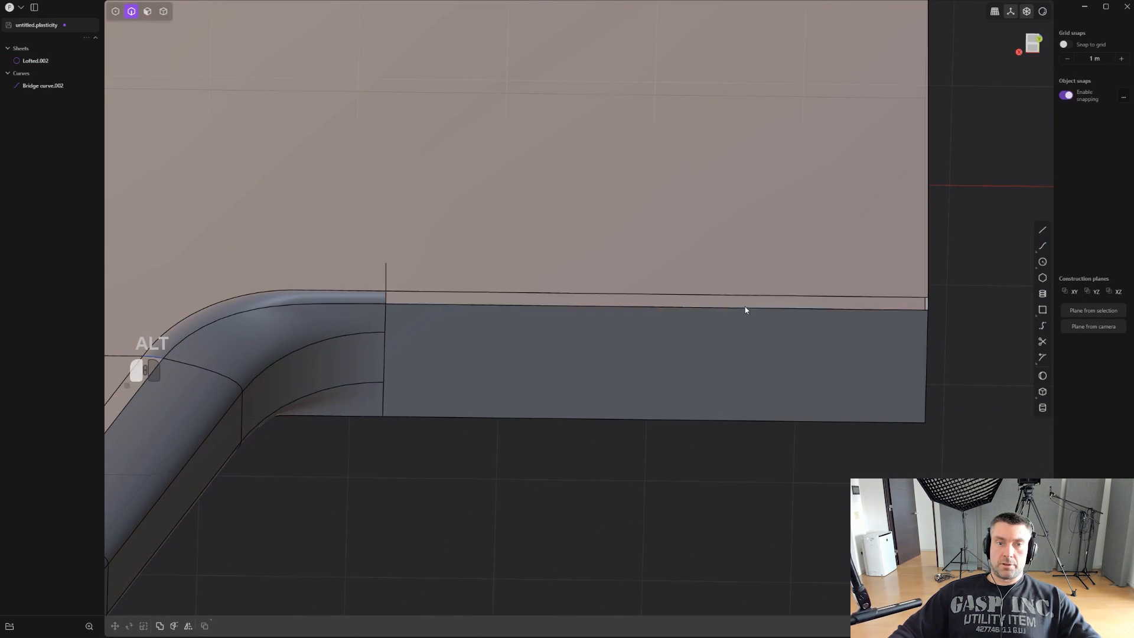
left_click(746, 308, "alt")
key("alt+p")
scroll(668, 452, "up", 2)
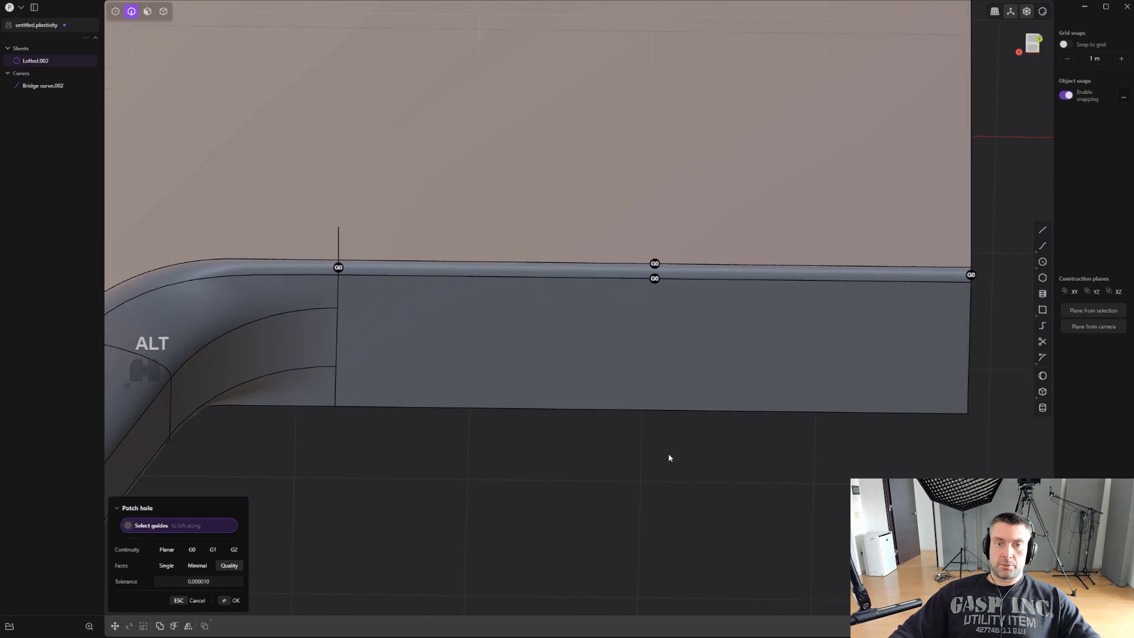
right_click_drag(667, 452, 640, 433)
key("Tab")
key("ctrl+z")
middle_click_drag(661, 437, 785, 411)
key("ctrl+z")
- In the back view, draw a long vertical line crossing the straight gap near the middle of the body's bottom edge
left_click(759, 586, "alt")
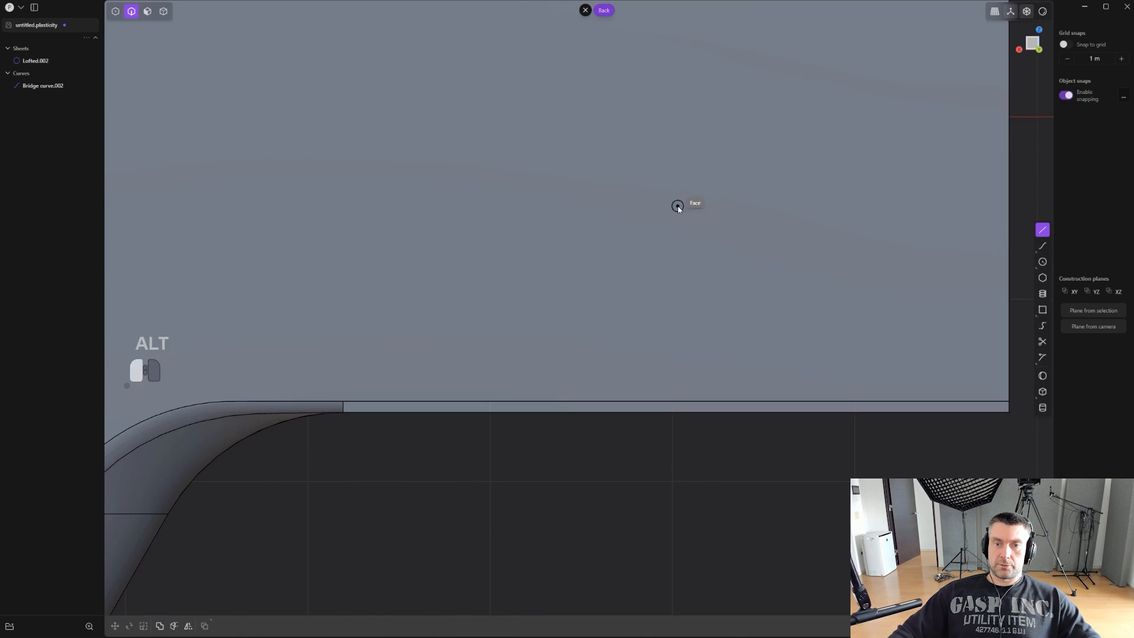
left_click(678, 206)
left_click(675, 566)
middle_click_drag(676, 567, 669, 474, "shift")
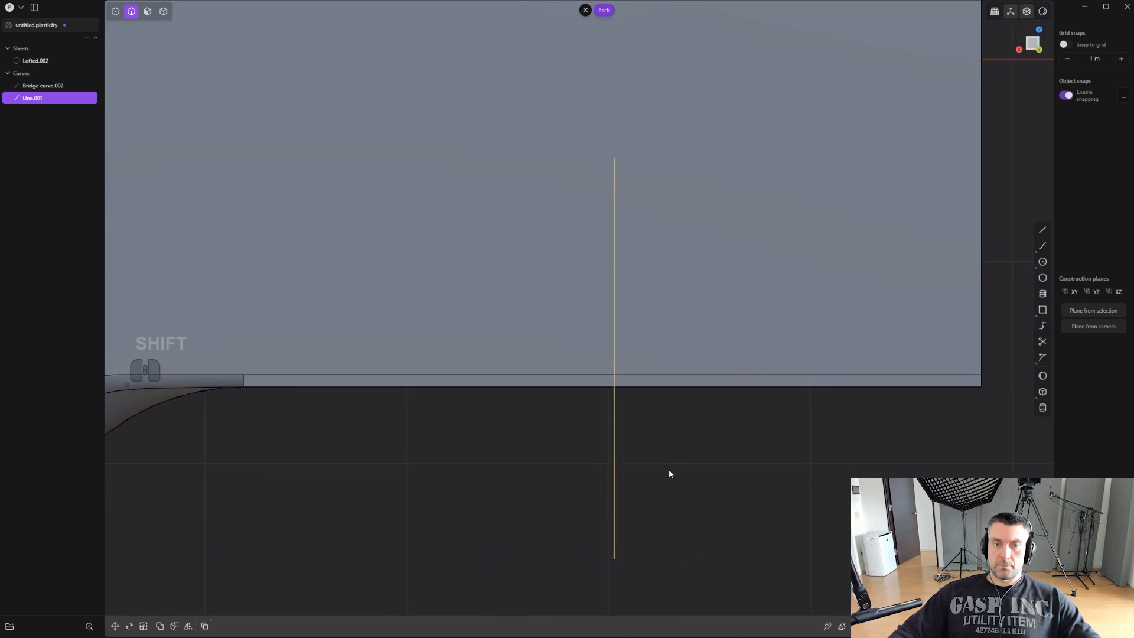
- Imprint the vertical line onto the body's flat side face across the straight gap
key("shift+q")
left_click(673, 527)
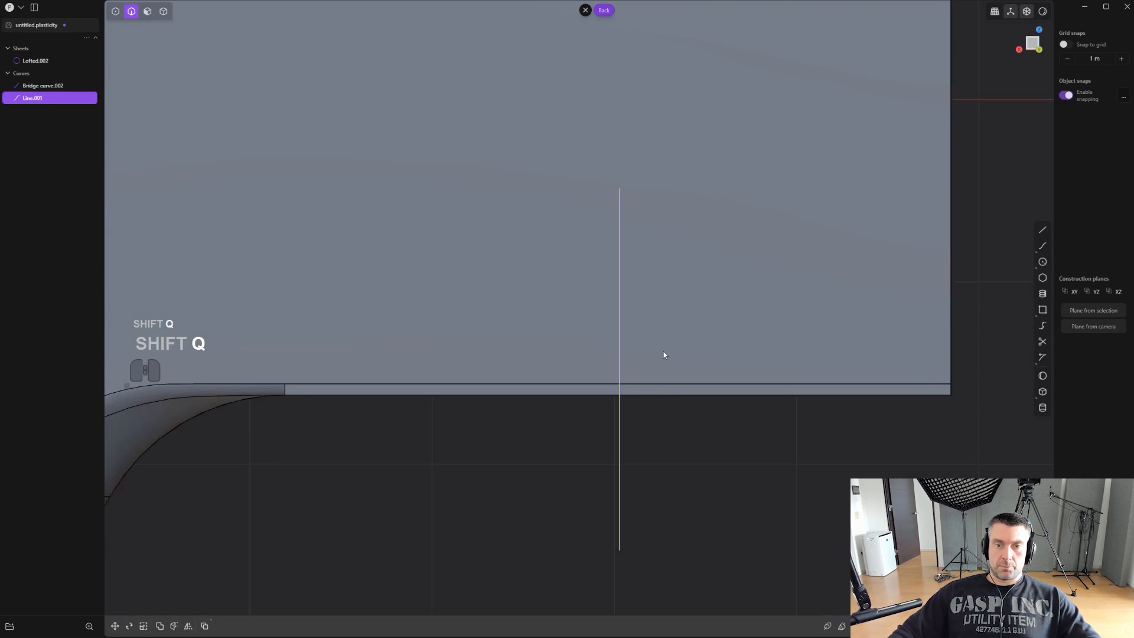
left_click(664, 354)
key("2")
middle_click_drag(664, 355, 642, 446)
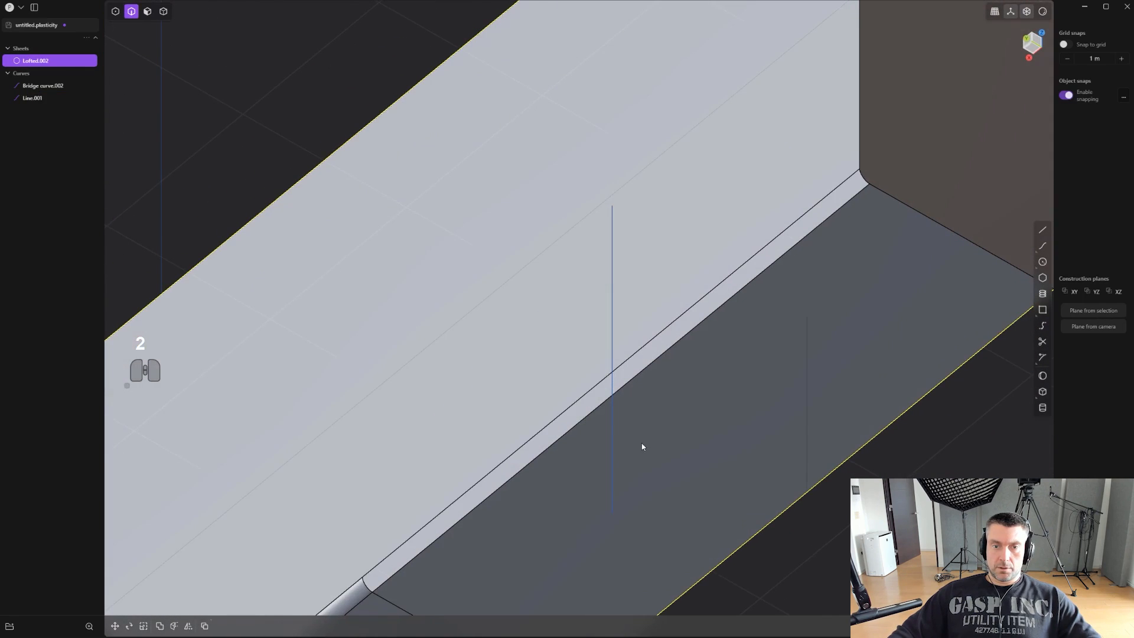
- Move the vertical line outward, away from the body's side face
left_click(612, 440)
key("g")
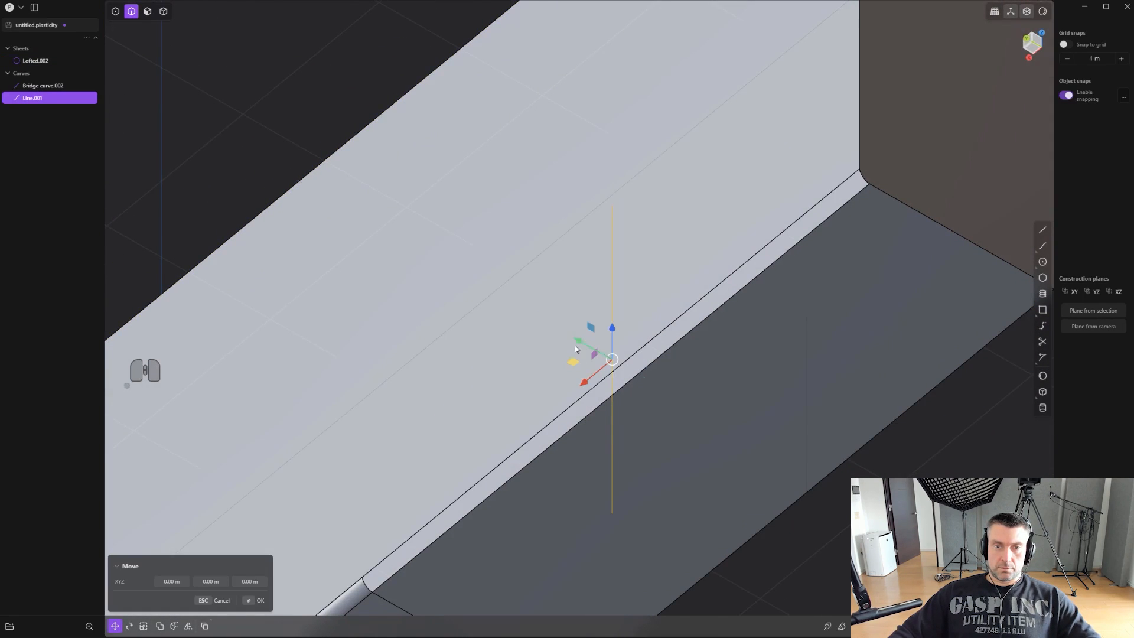
left_click(541, 317)
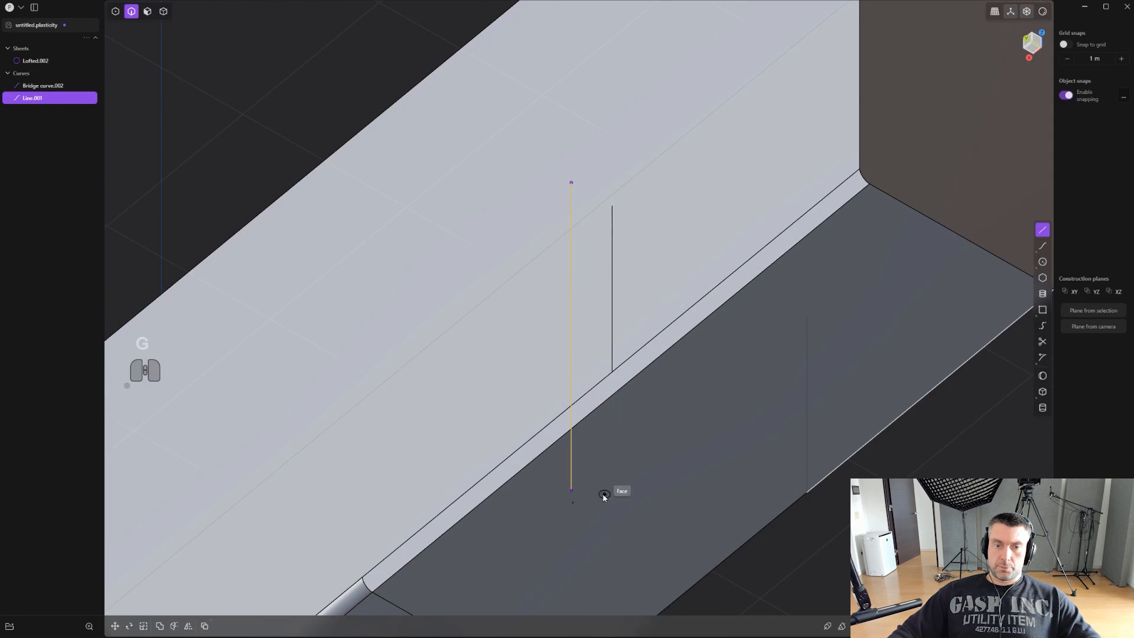
- Draw a horizontal line from the vertical line's lower end across the underside and imprint it onto the body
left_click(573, 489)
key("shift+q")
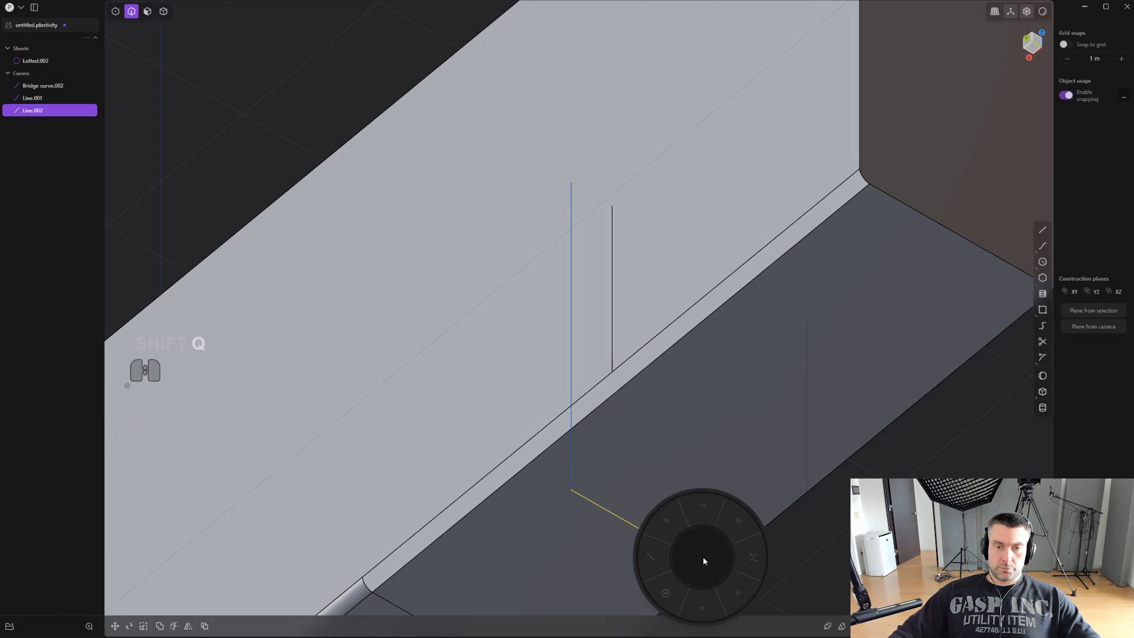
left_click(701, 607)
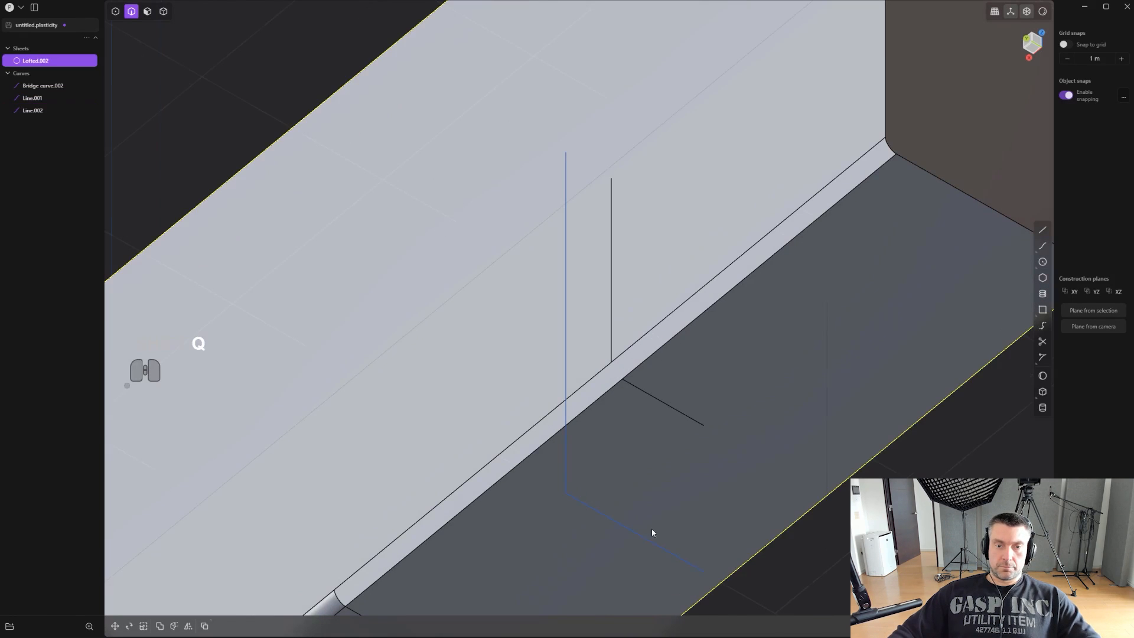
- Delete the vertical and horizontal construction lines beside the straight gap
left_click(638, 534)
left_click(565, 442)
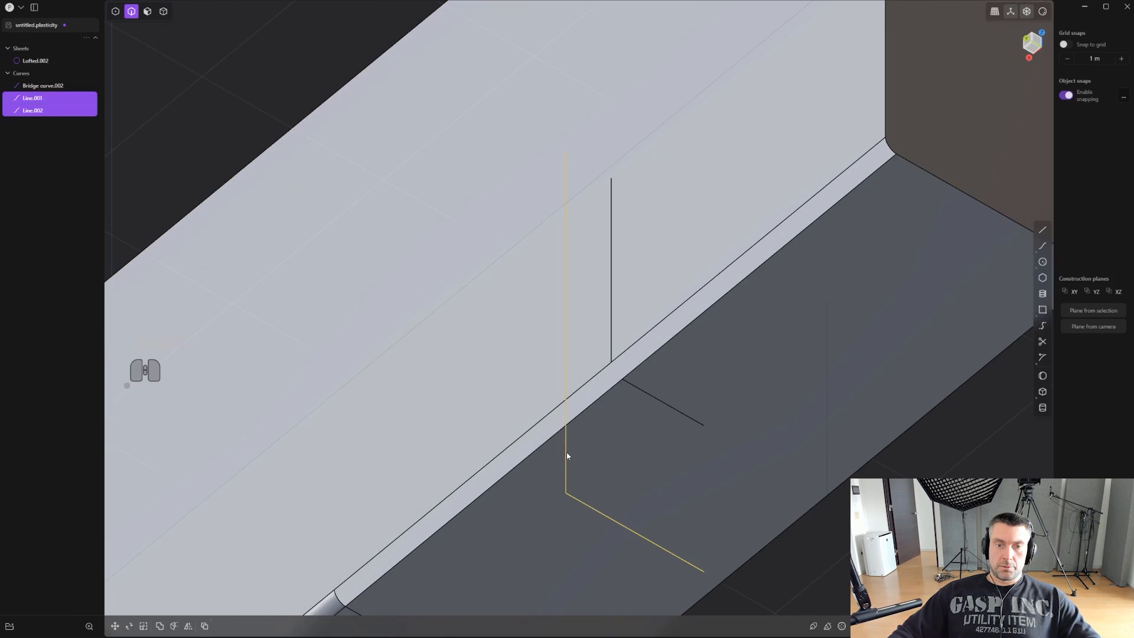
key("x")
- Create a bridge curve across the straight gap between the two imprinted edges, setting the first T to 1.00
left_click(1049, 322)
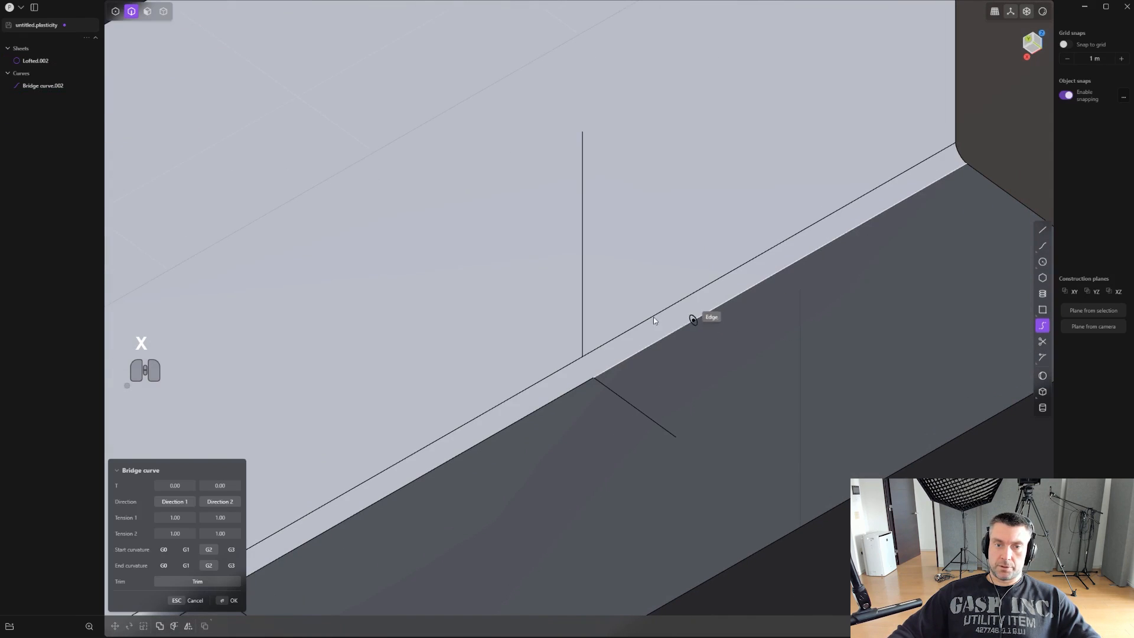
left_click(581, 333)
left_click(620, 393)
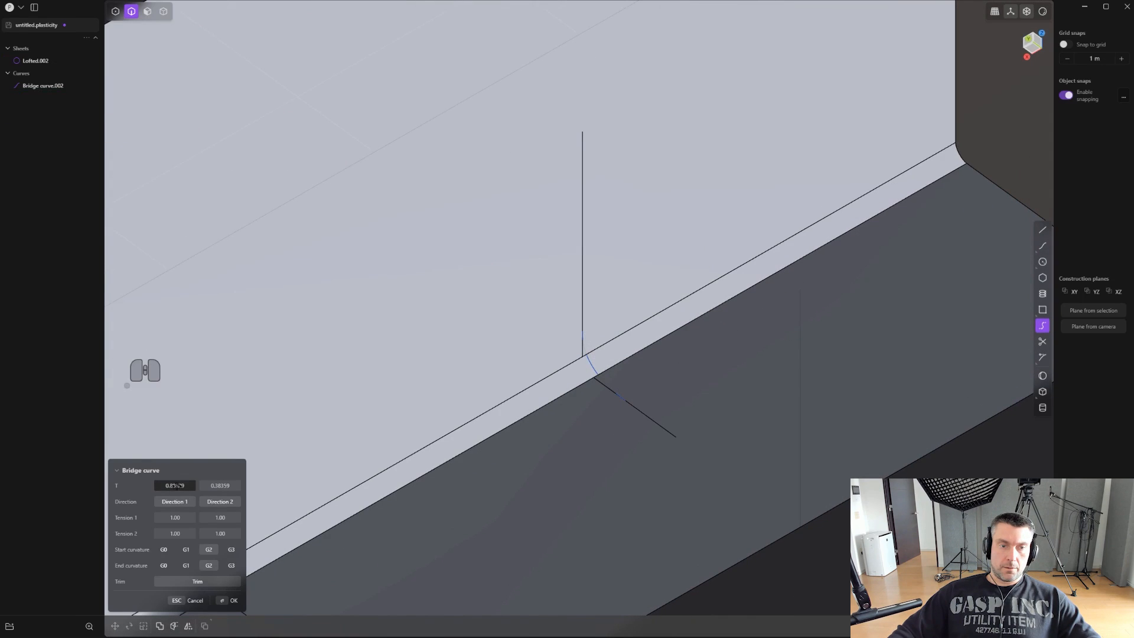
left_click_drag(210, 487, 204, 486)
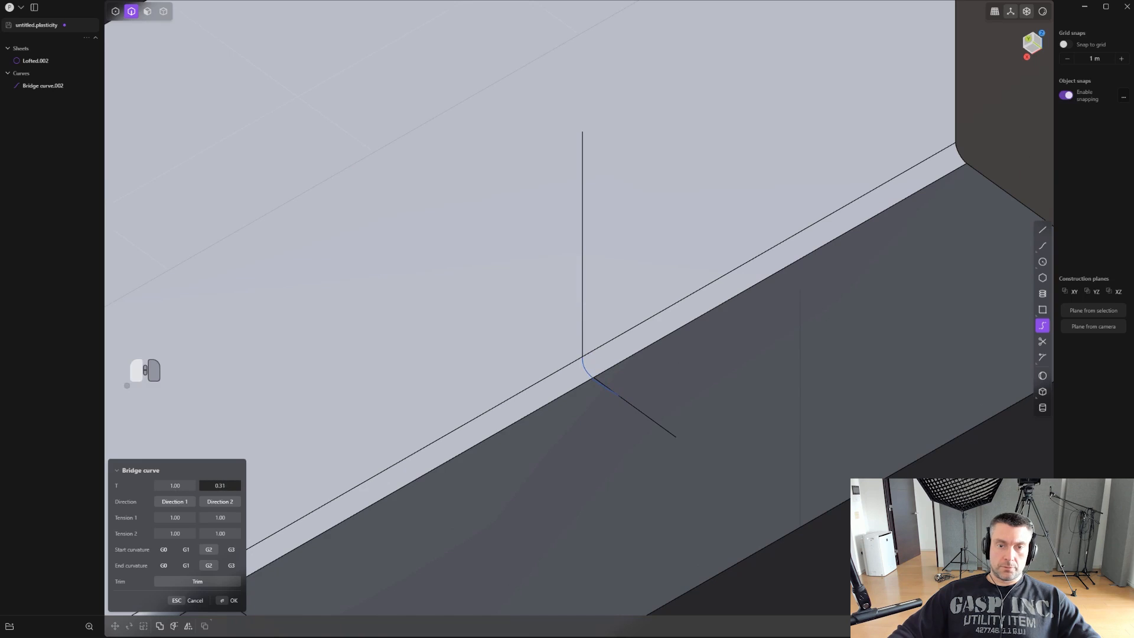
key("Tab")
key("Tab")
key("Tab")
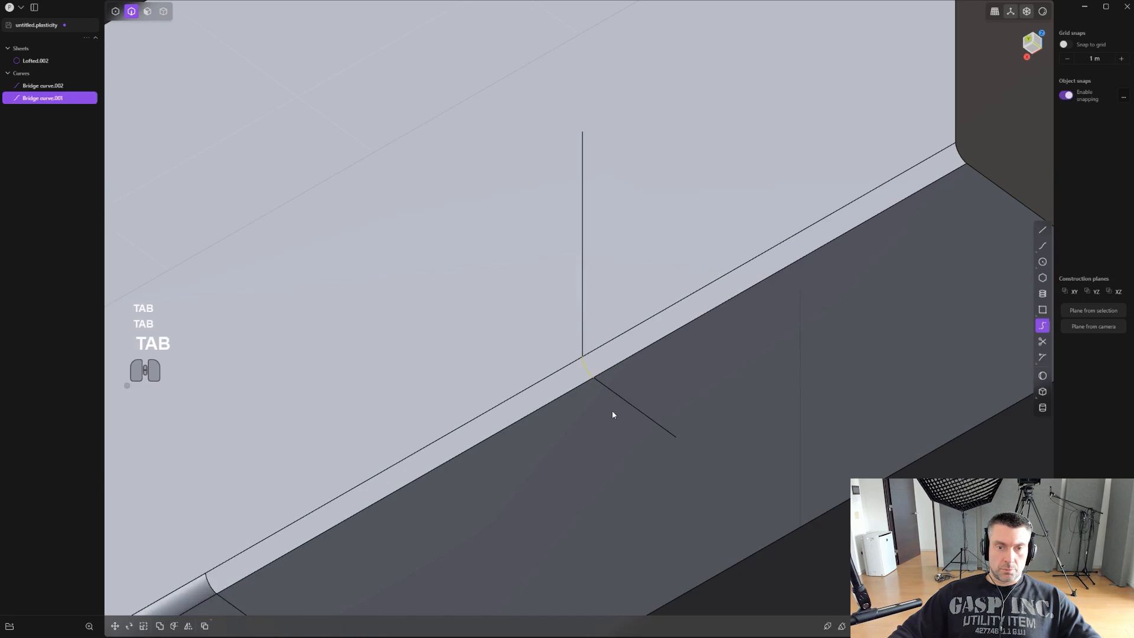
- Loft the gap section between the grip blend's end edge and the bridge curve, with G1 continuity to the adjoining faces
middle_click_drag(385, 550, 751, 385, "shift")
scroll(749, 383, "down", 1)
key("2")
left_click(731, 339)
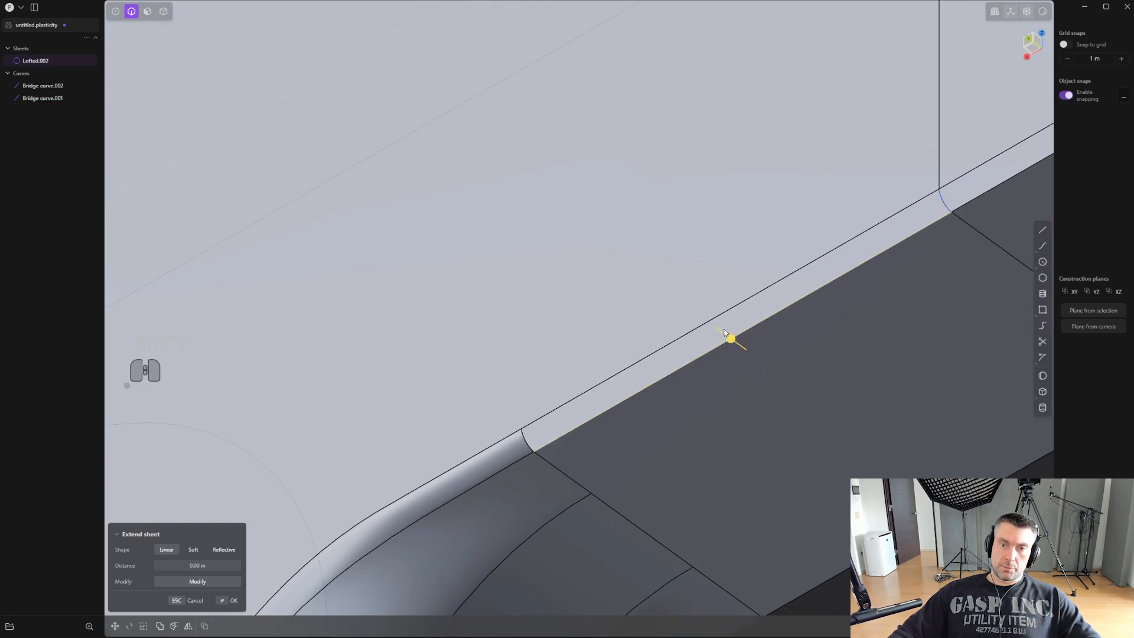
left_click(716, 317, "shift")
middle_click_drag(743, 321, 555, 387, "shift")
key("l")
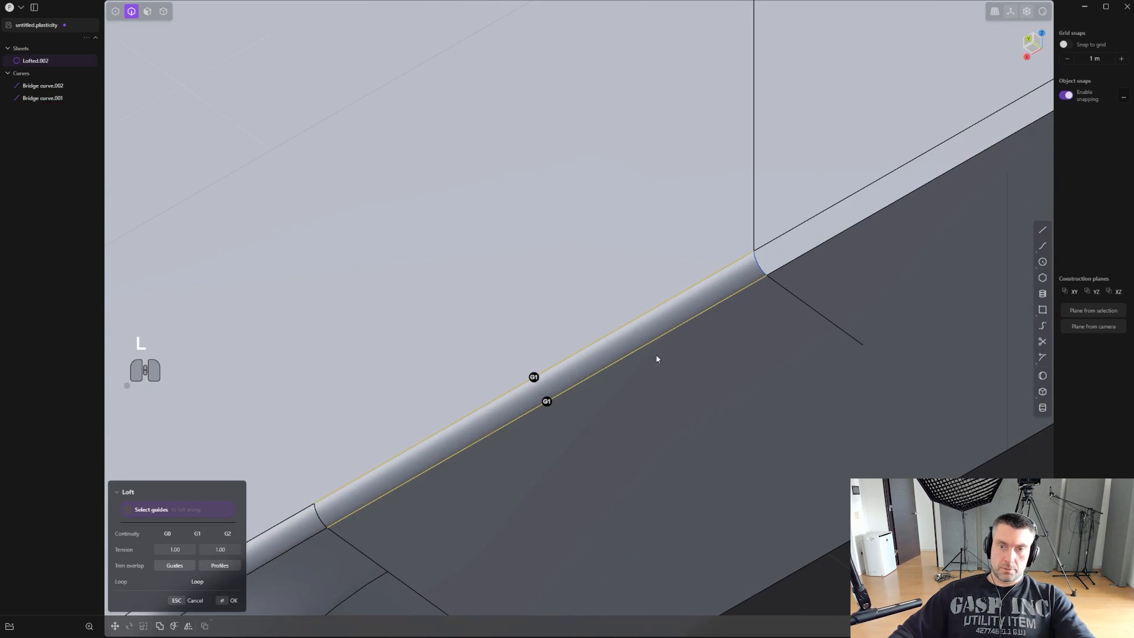
key("l")
left_click(758, 267)
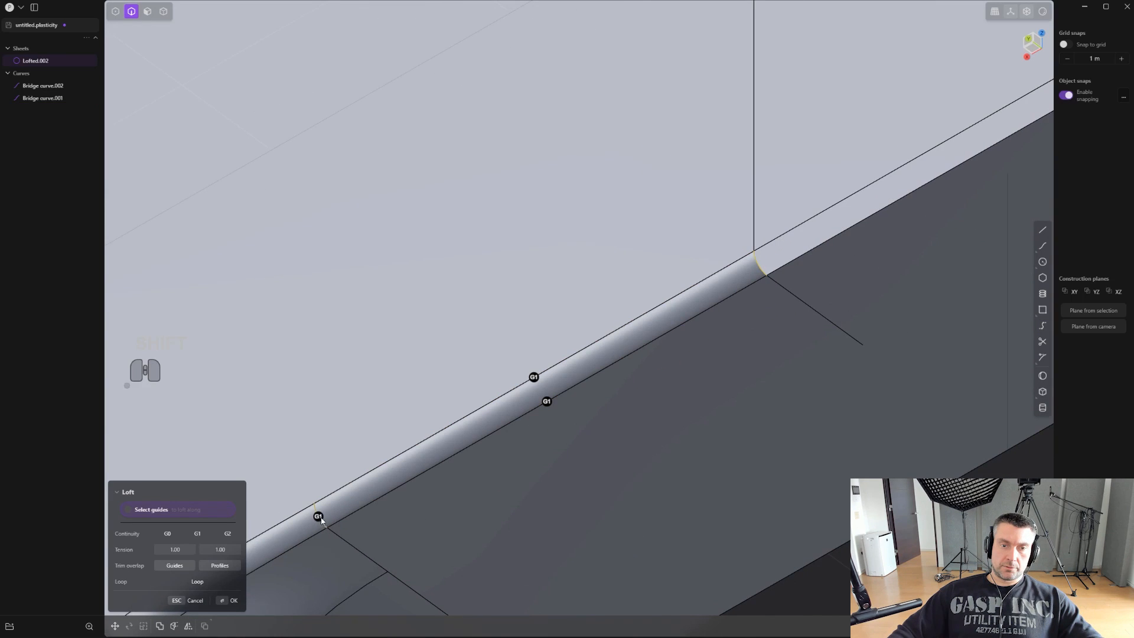
right_click(746, 353)
- Join the new straight blend section with the body sheet
scroll(752, 355, "down", 1)
key("4")
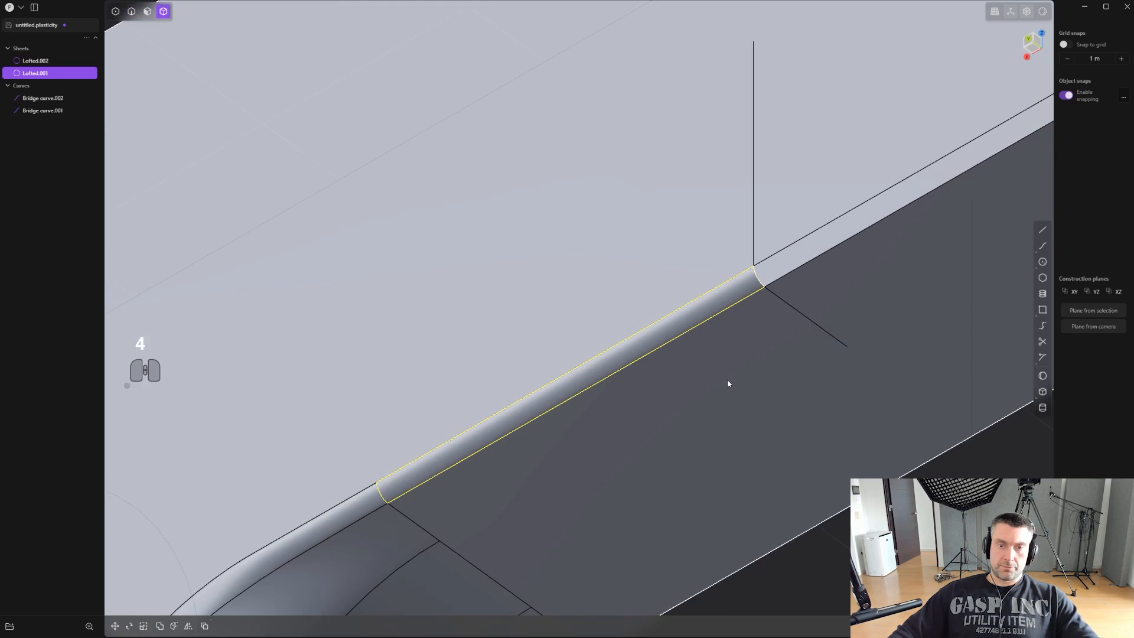
left_click(727, 380, "shift")
scroll(727, 380, "down", 1)
key("j")
middle_click_drag(728, 380, 495, 476, "shift")
scroll(496, 476, "down", 1)
- Delete the leftover bridge curve in the middle of the body's bottom edge
key("2")
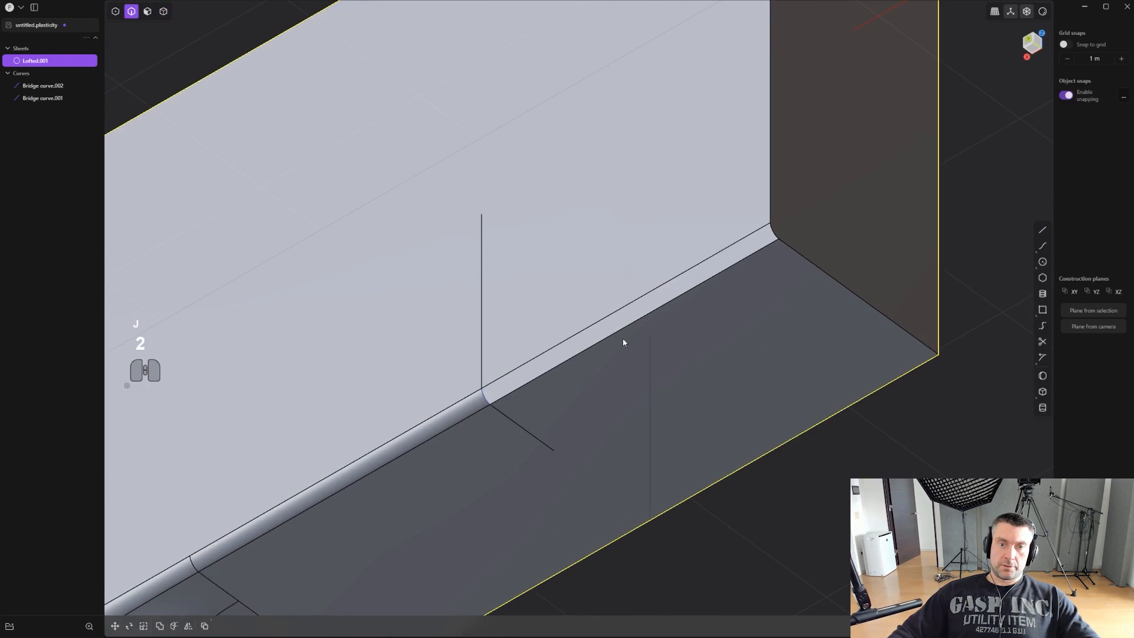
left_click(617, 335, "alt")
scroll(650, 351, "up", 2)
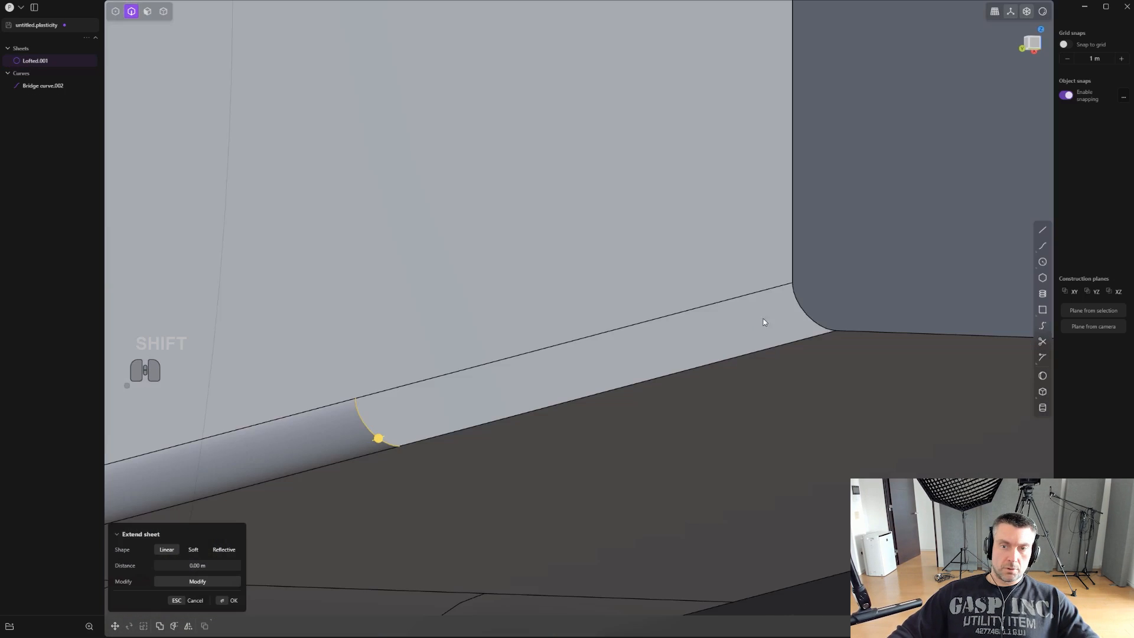
- Loft the remaining straight gap up to the body's end corner, using G1 along both long edges and G0 at the end face
left_click(803, 317, "shift")
key("l")
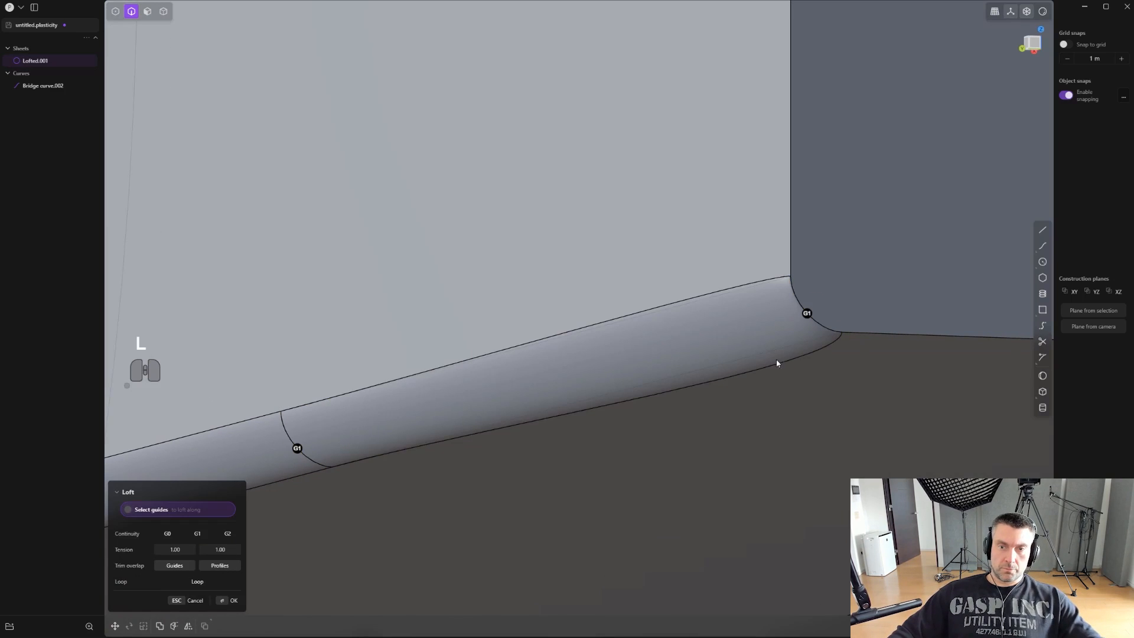
left_click(756, 357, "shift")
left_click(648, 318, "shift")
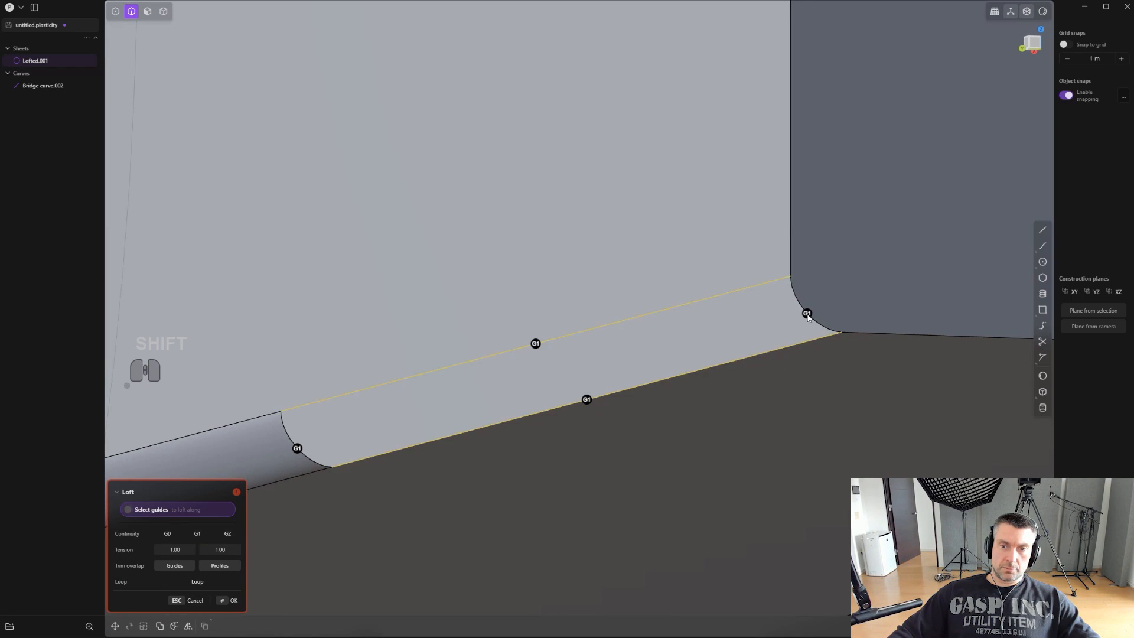
scroll(770, 416, "down", 5)
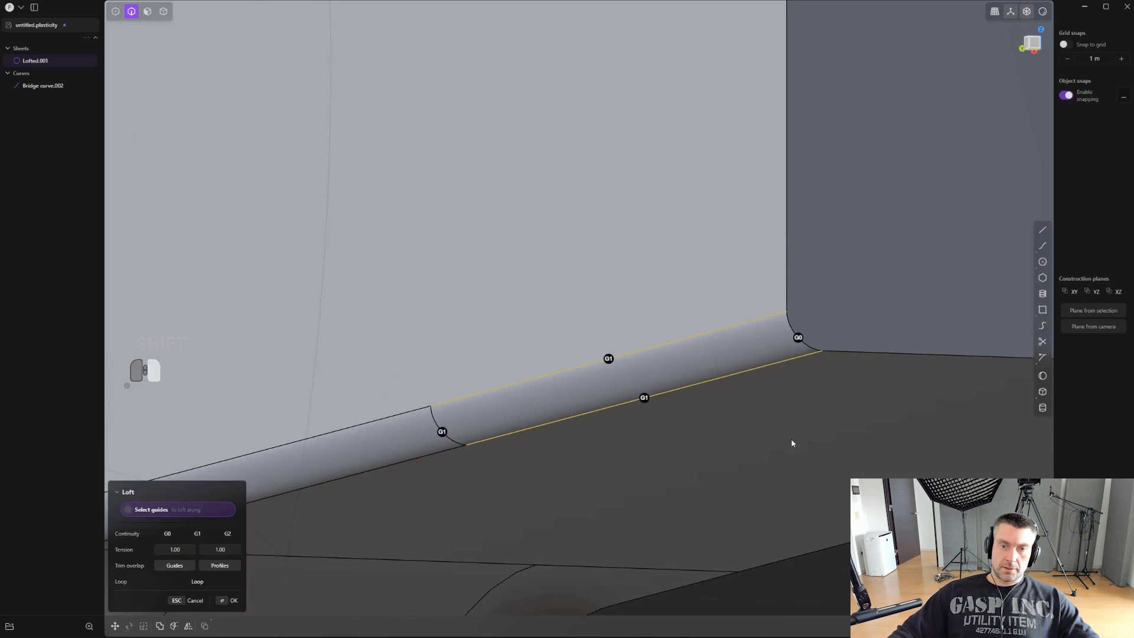
key("Return")
- Join the last straight blend section, which ends at the body's corner, with the rest of the sheet
middle_click_drag(778, 458, 576, 512)
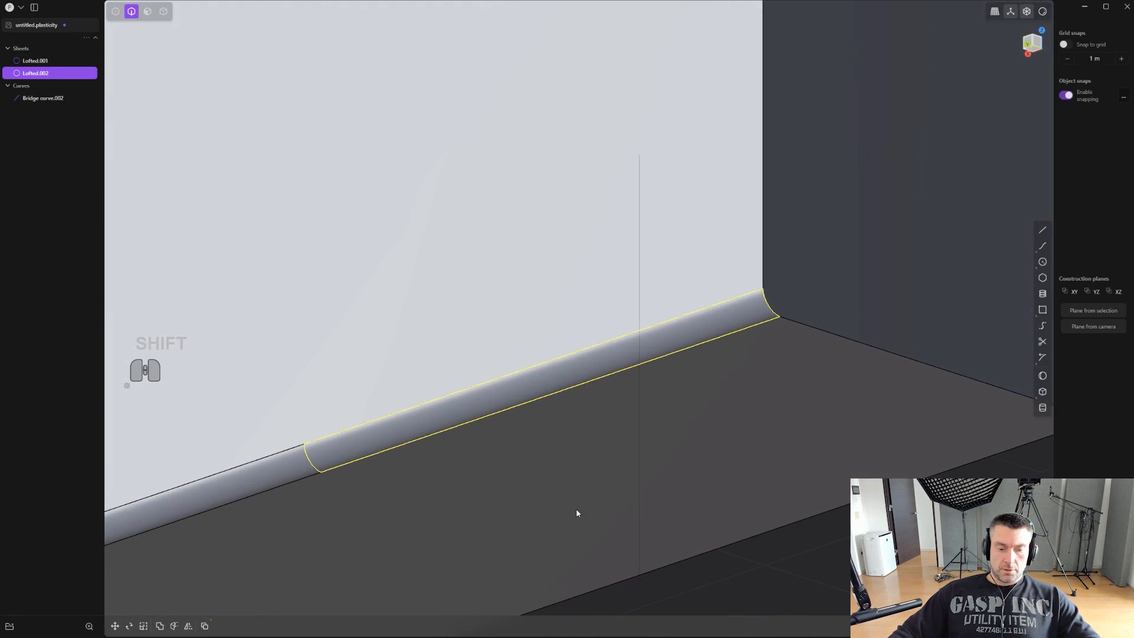
left_click(572, 413, "shift")
key("j")
scroll(590, 425, "down", 3)
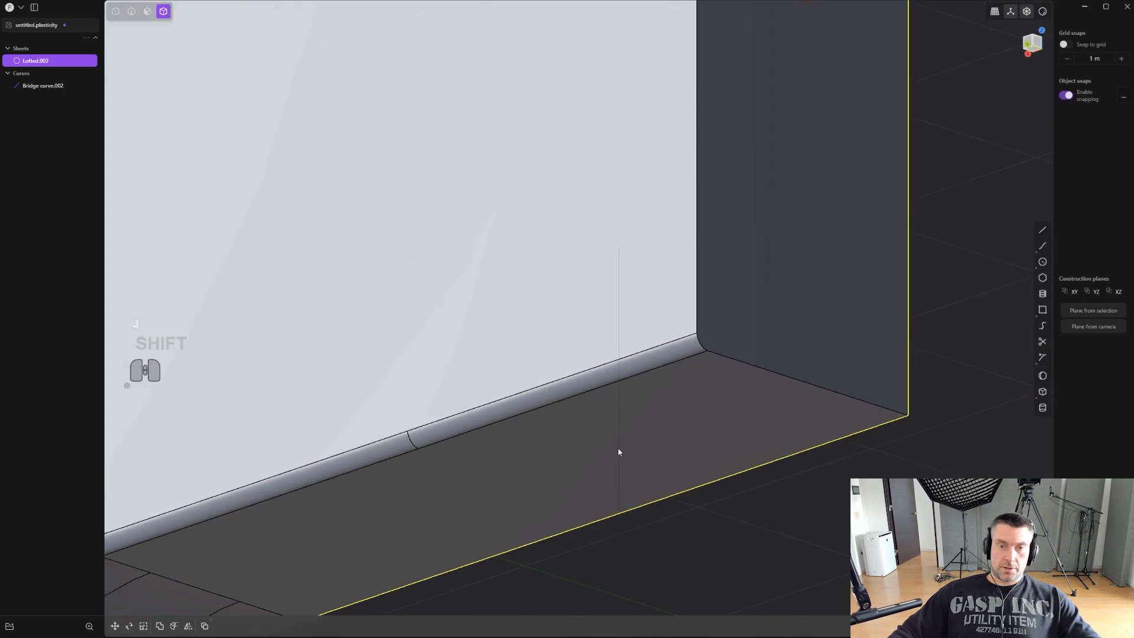
- Hide the edge lines, examine the blend's shading around the curved gap at the other end, and show the edges again
middle_click_drag(618, 448, 874, 306, "shift")
scroll(874, 306, "down", 4)
key("ctrl+e")
middle_click_drag(761, 330, 629, 355, "shift")
middle_click_drag(629, 355, 825, 221)
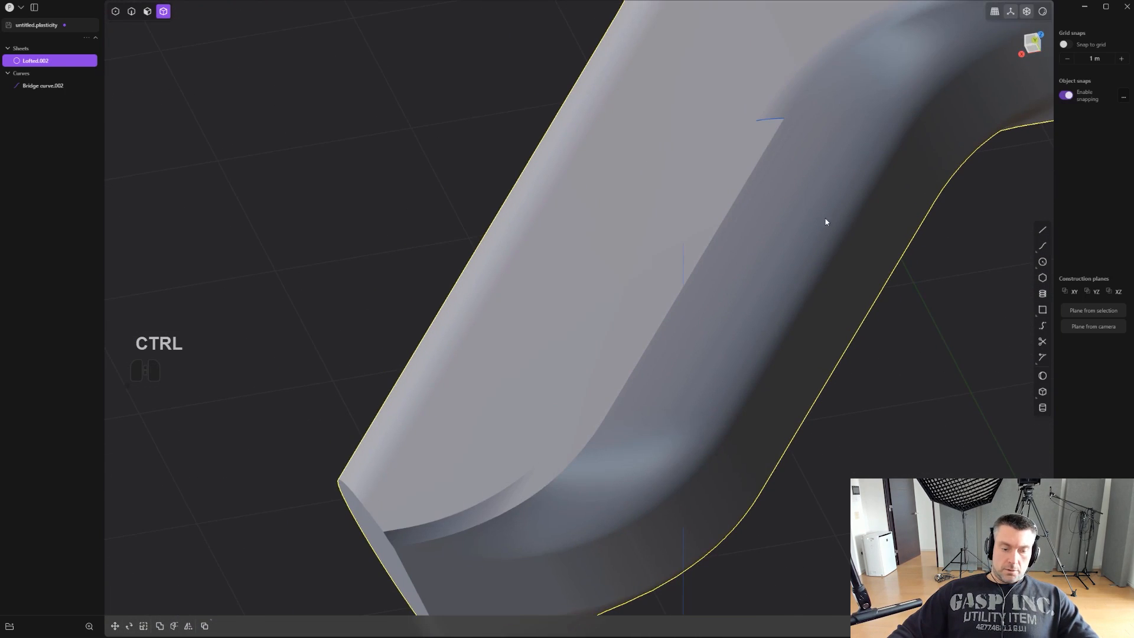
key("ctrl+e")
middle_click_drag(721, 296, 756, 261)
scroll(757, 261, "up", 3)
middle_click_drag(473, 428, 536, 379, "shift")
middle_click_drag(814, 266, 734, 304, "shift")
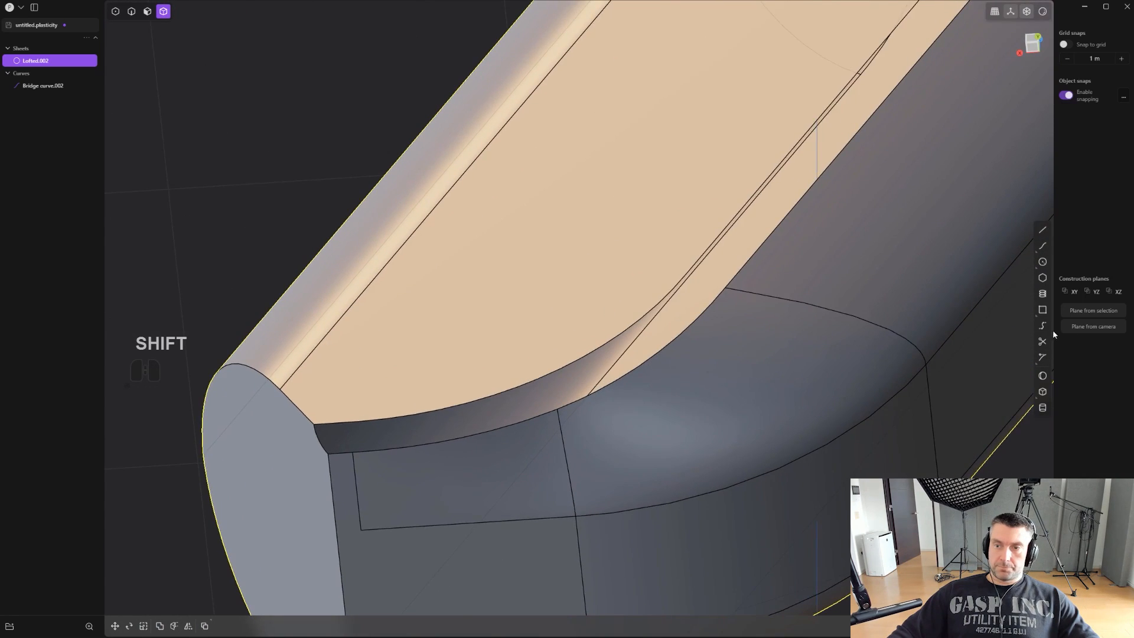
- Draw a line from the seam corner on the curved gap's outer edge across the gap onto the large flat face
left_click(1042, 229)
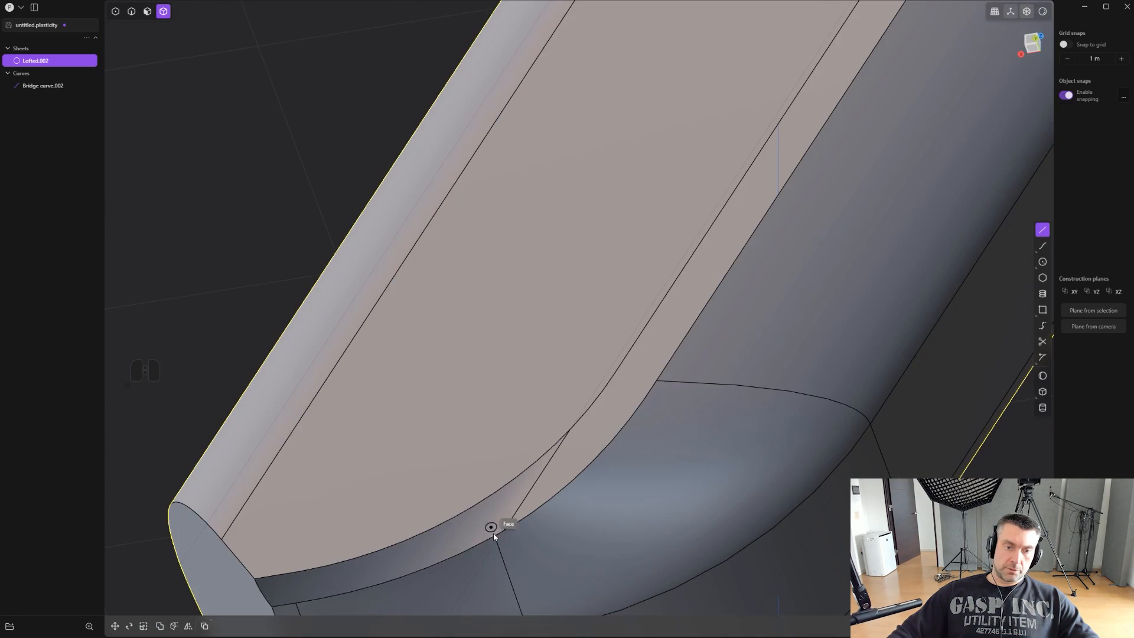
left_click(493, 534)
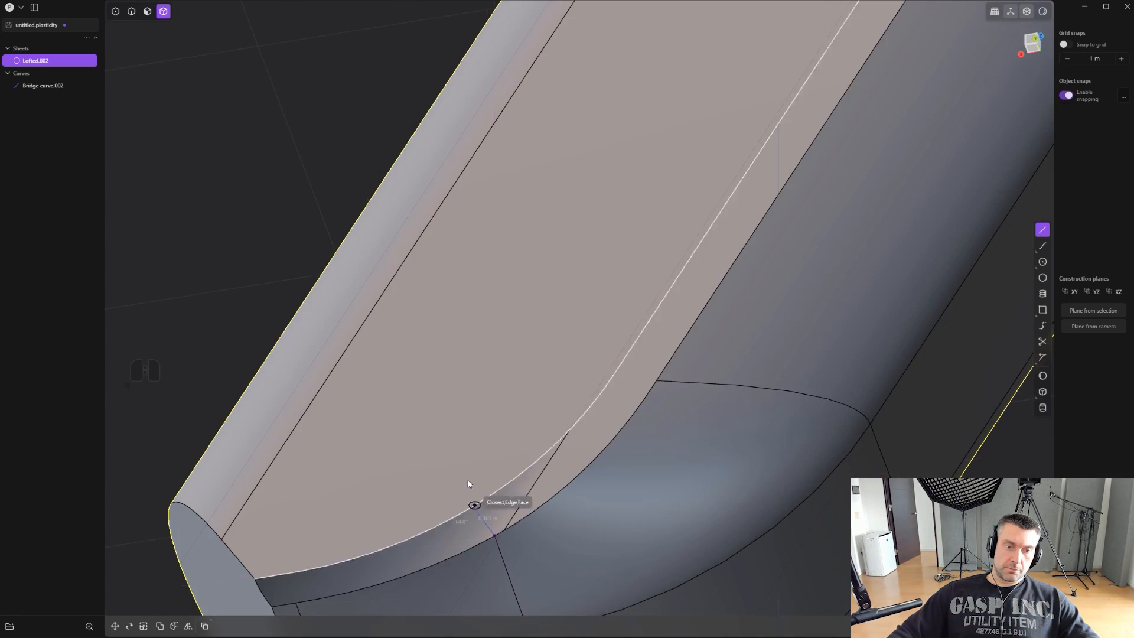
left_click(420, 417)
- Try to imprint the new line across the curved gap onto the whole body, and undo it
key("shift+q")
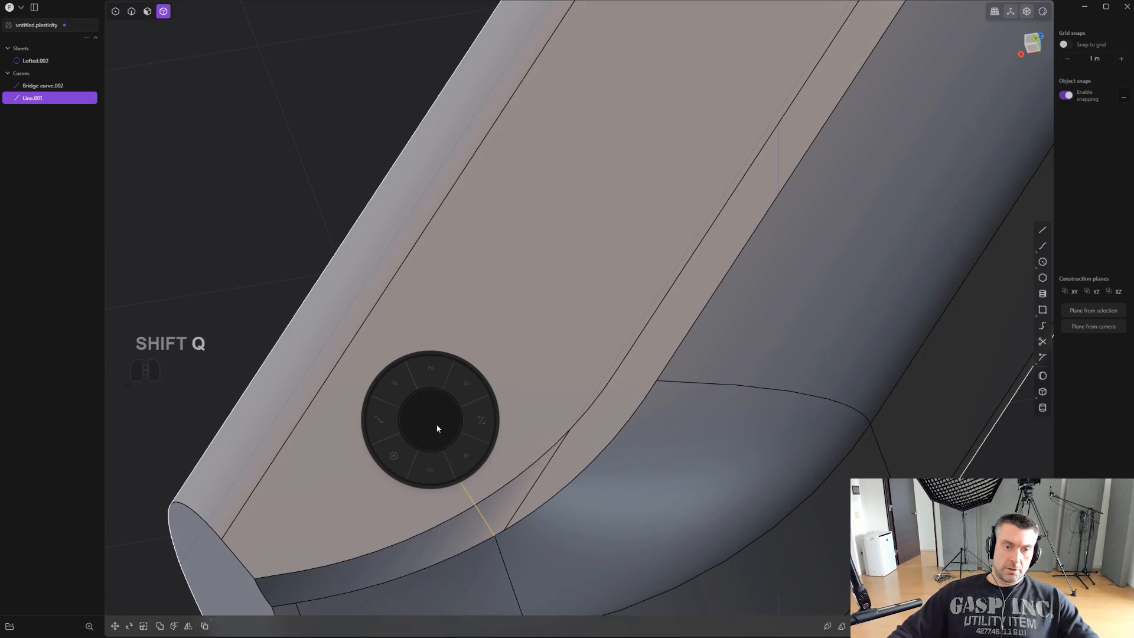
left_click(445, 472)
key("2")
middle_click_drag(476, 458, 519, 231)
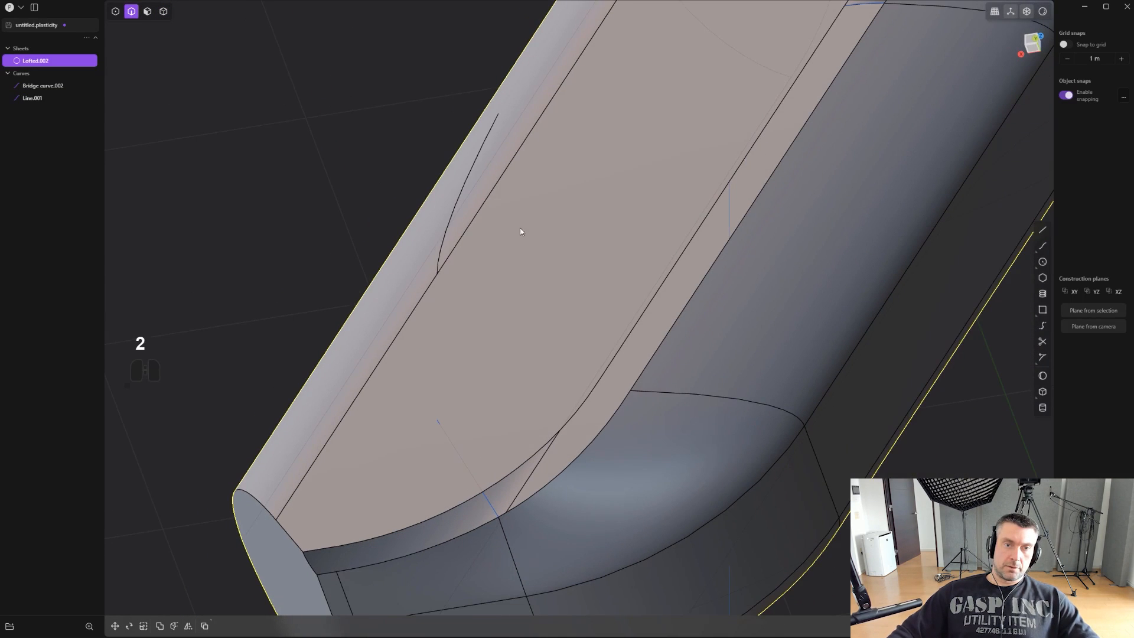
key("ctrl+z")
- Imprint the line onto the large flat face beside the curved gap, and delete the line
key("shift+q")
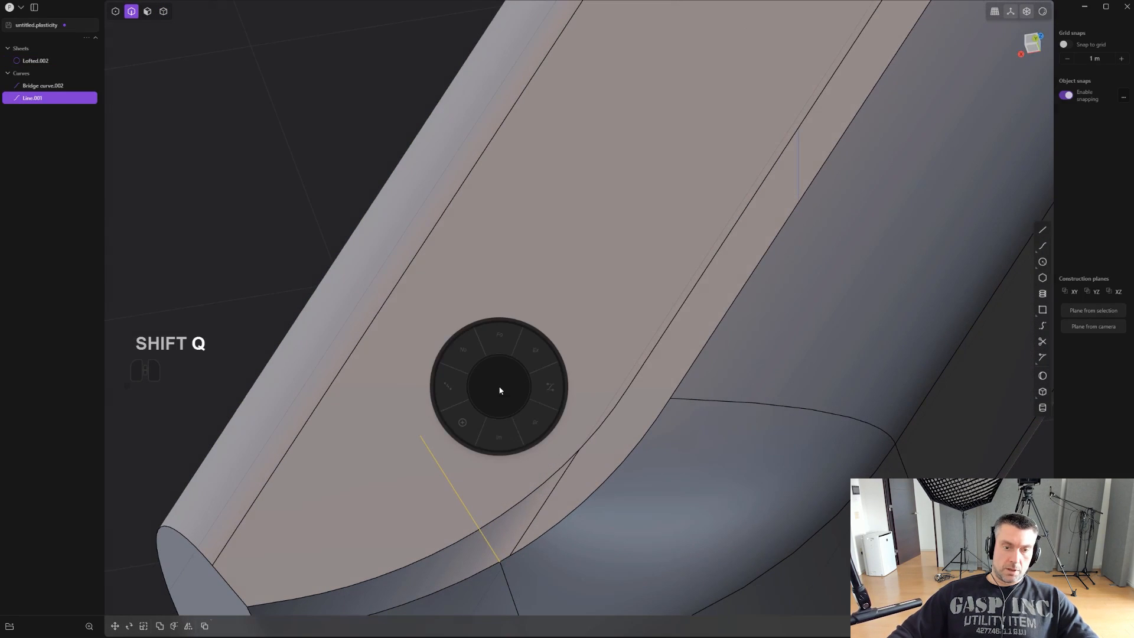
left_click(499, 438)
left_click(493, 436)
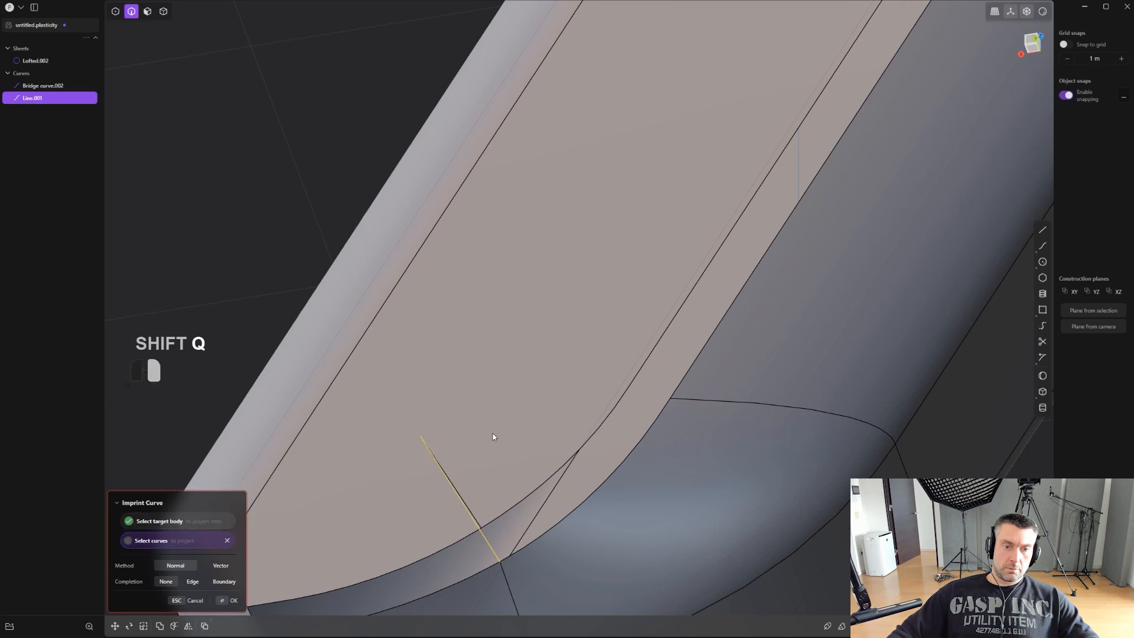
left_click(471, 505)
key("2")
left_click(487, 544)
key("x")
- Bridge the curved gap from the imprinted edge to the opposite seam, with both T values 0.00 and G1 curvature at both ends
middle_click_drag(539, 418, 597, 283, "shift")
scroll(597, 283, "up", 1)
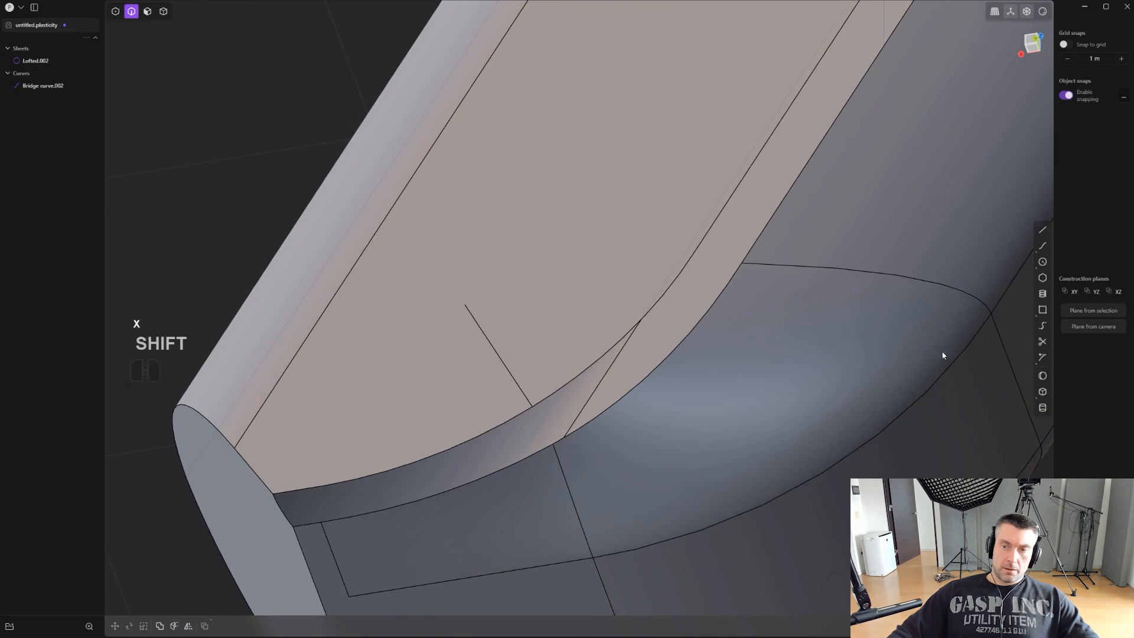
left_click(1046, 326)
left_click(502, 393)
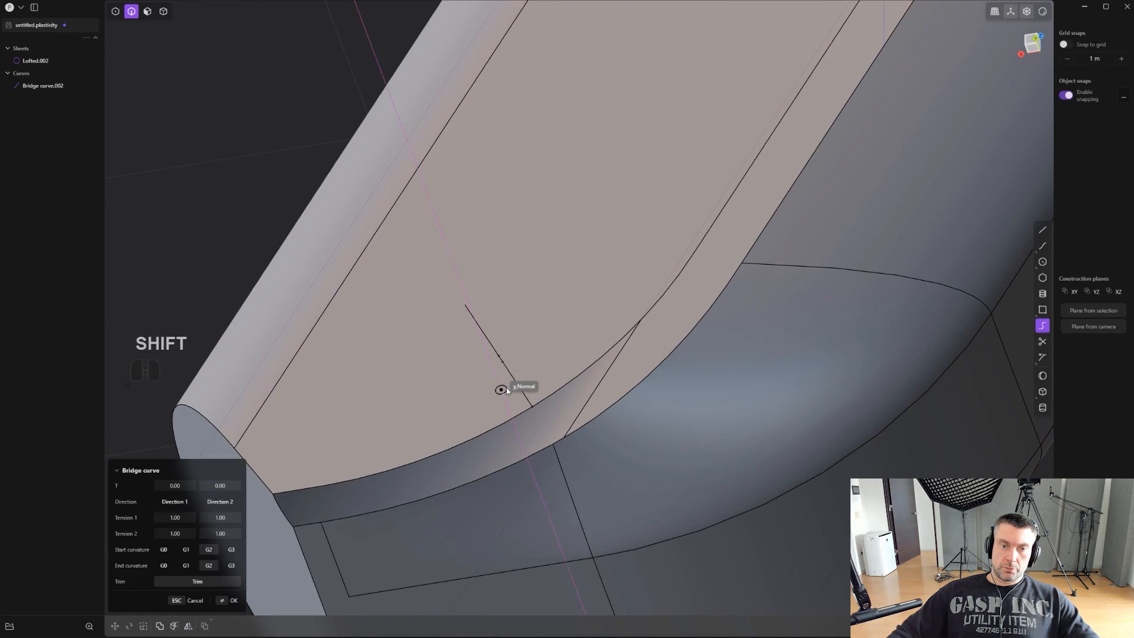
left_click(516, 382)
key("ctrl+z")
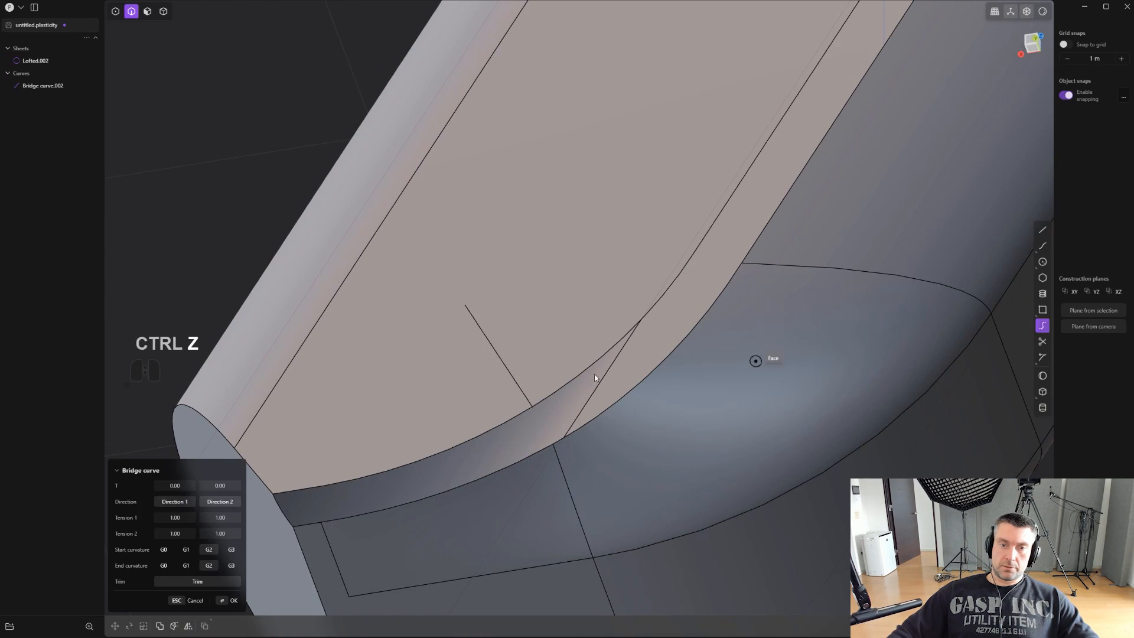
left_click(517, 376)
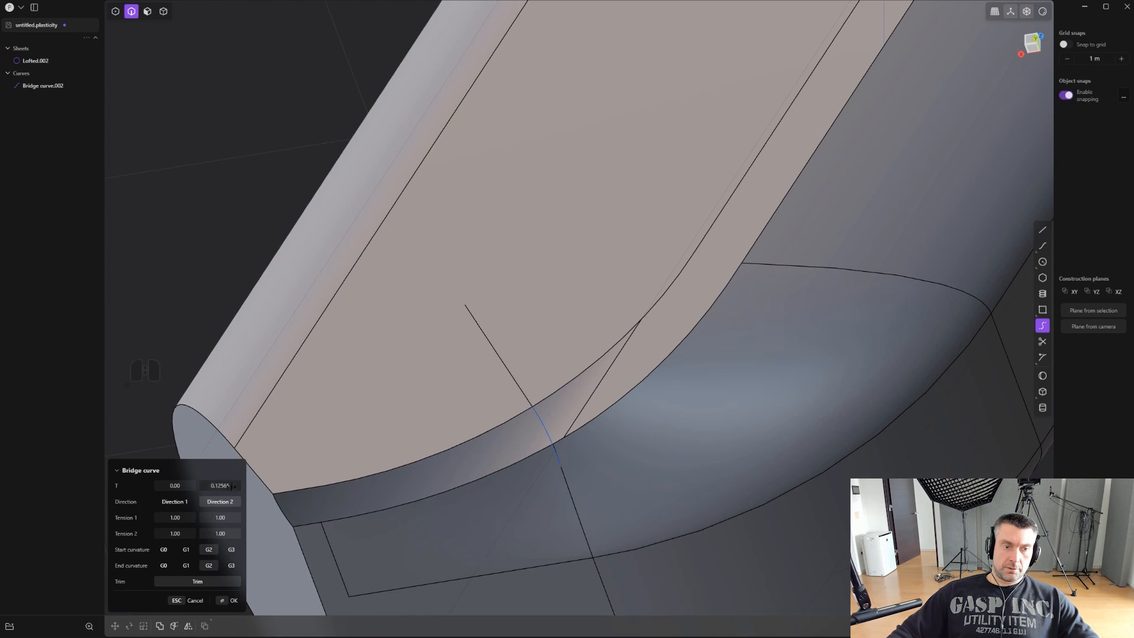
scroll(283, 487, "up", 3)
key("Tab")
key("Tab")
key("Tab")
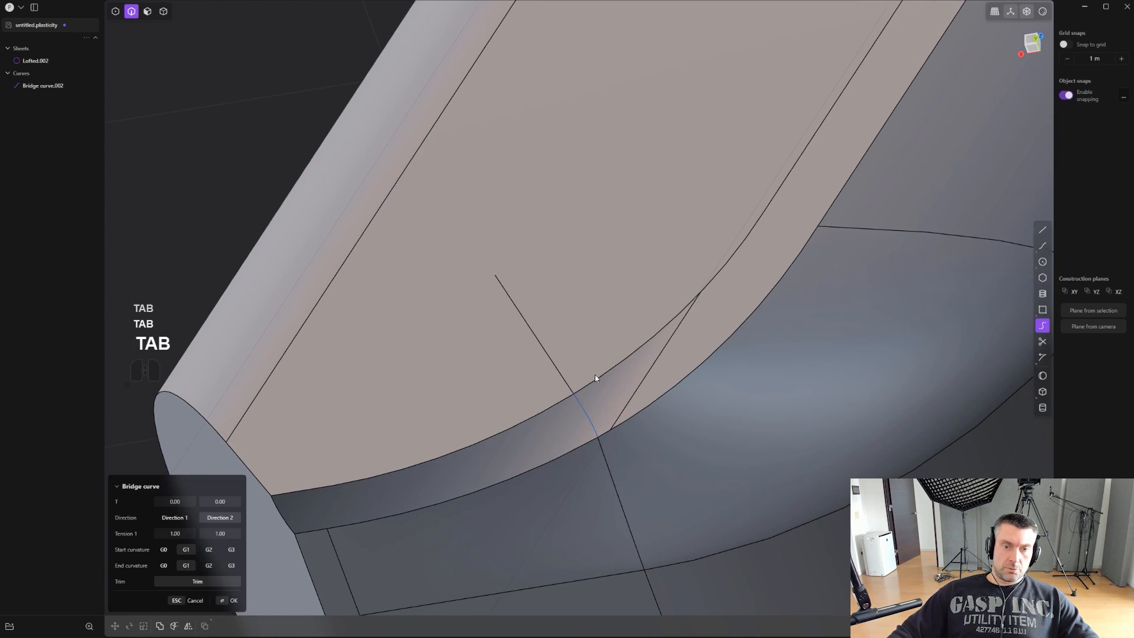
right_click(599, 373)
left_click(681, 322)
scroll(686, 325, "down", 3)
middle_click_drag(799, 314, 721, 361, "shift")
scroll(722, 361, "down", 5)
key("ctrl+z")
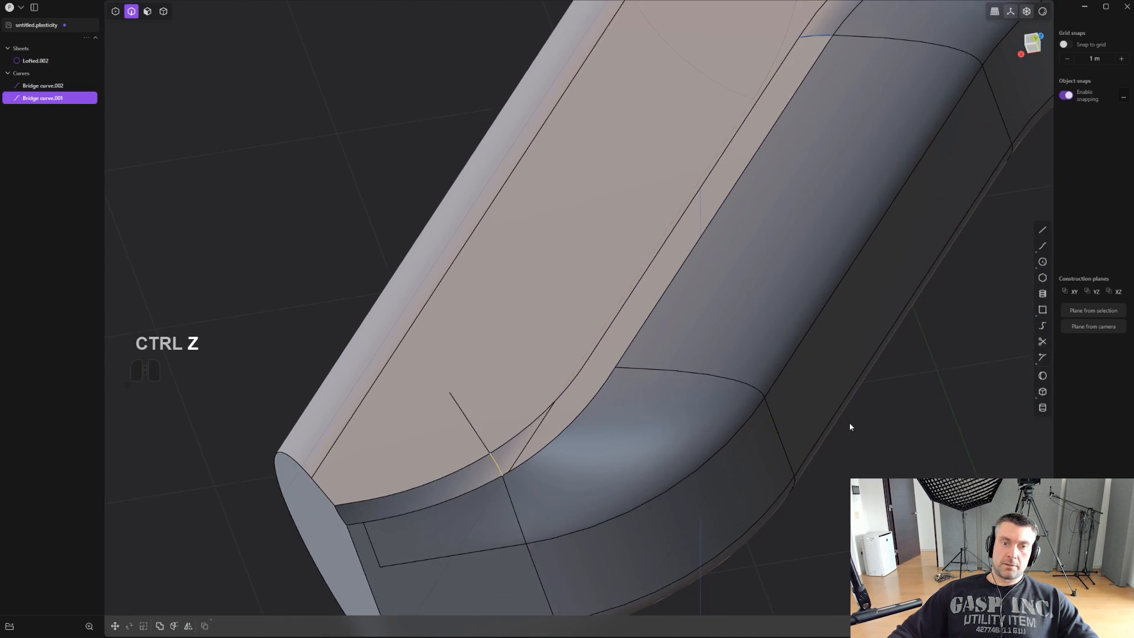
- Draw a line from the curved side's other seam, at the upper end of the corner blend, across the gap onto the large flat face
scroll(850, 424, "down", 3)
key("2")
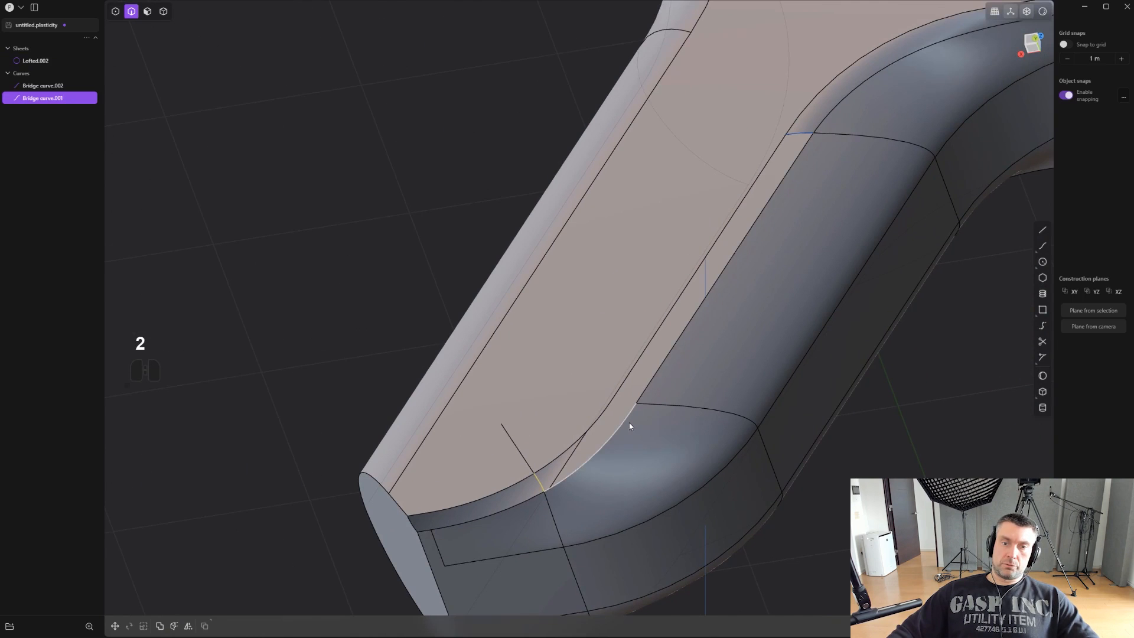
scroll(629, 423, "up", 2)
mouse_move(655, 407)
middle_mouse_down()
mouse_move(643, 424)
mouse_move(647, 446)
mouse_move(656, 407)
middle_mouse_up()
left_click(1042, 231)
left_click(668, 393)
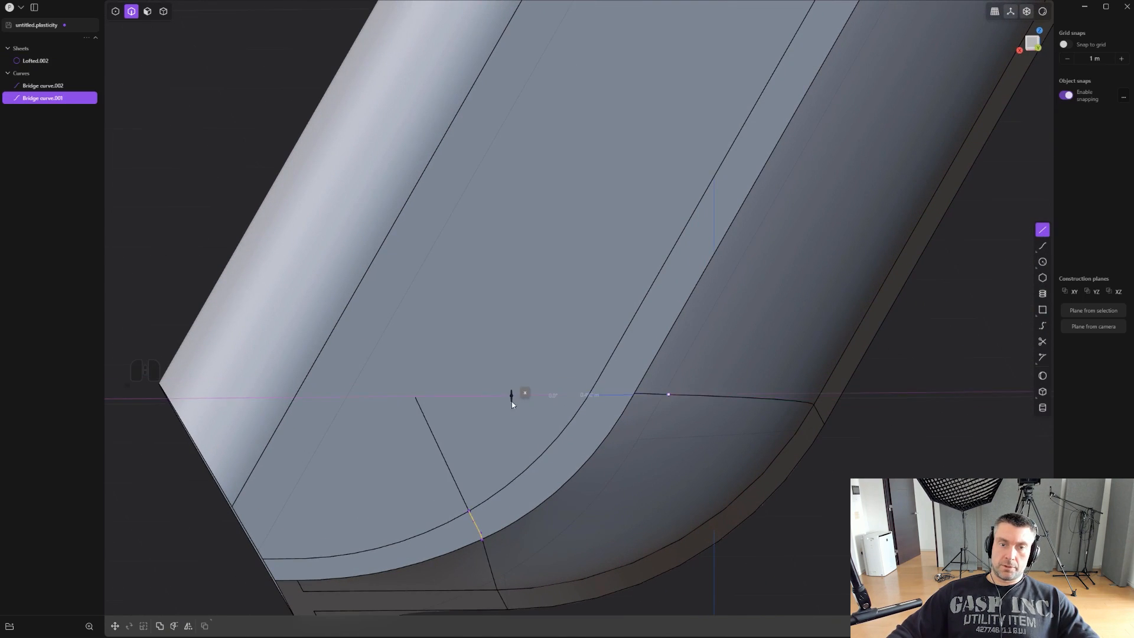
left_click(512, 391)
- Try to imprint the line across the gap onto the body and delete the line, and undo both
scroll(591, 392, "up", 2)
key("shift+q")
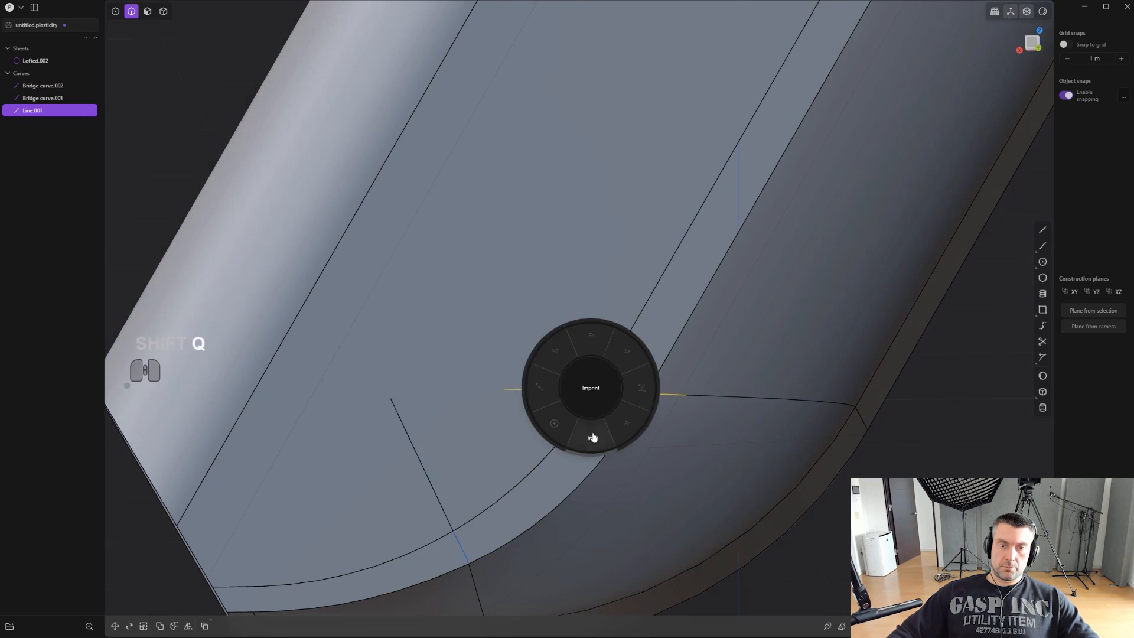
left_click(559, 324)
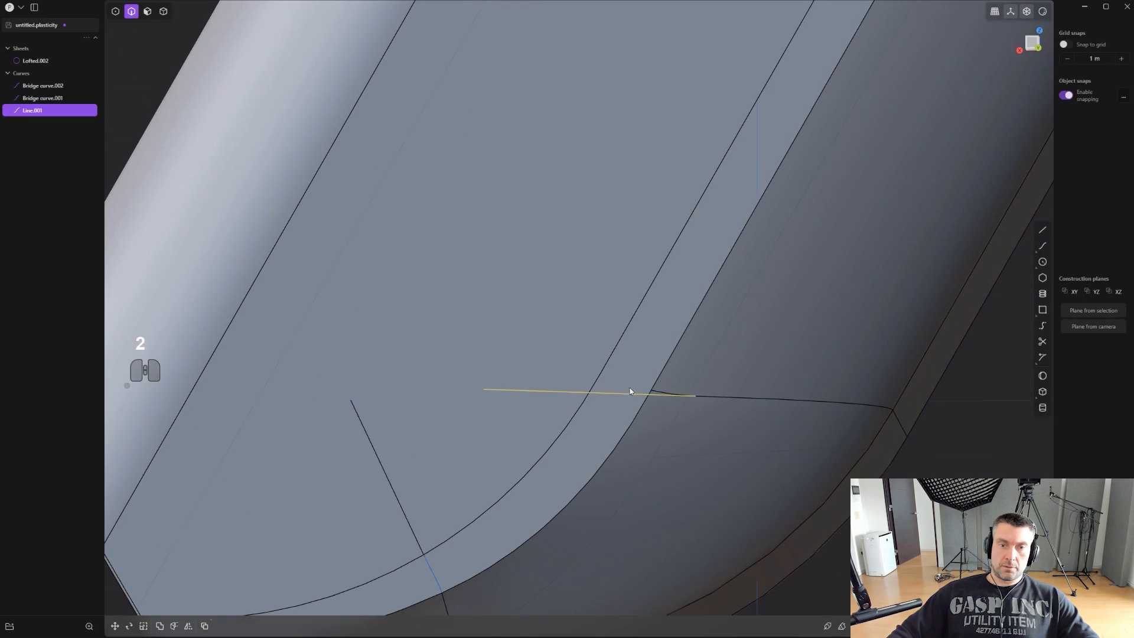
key("x")
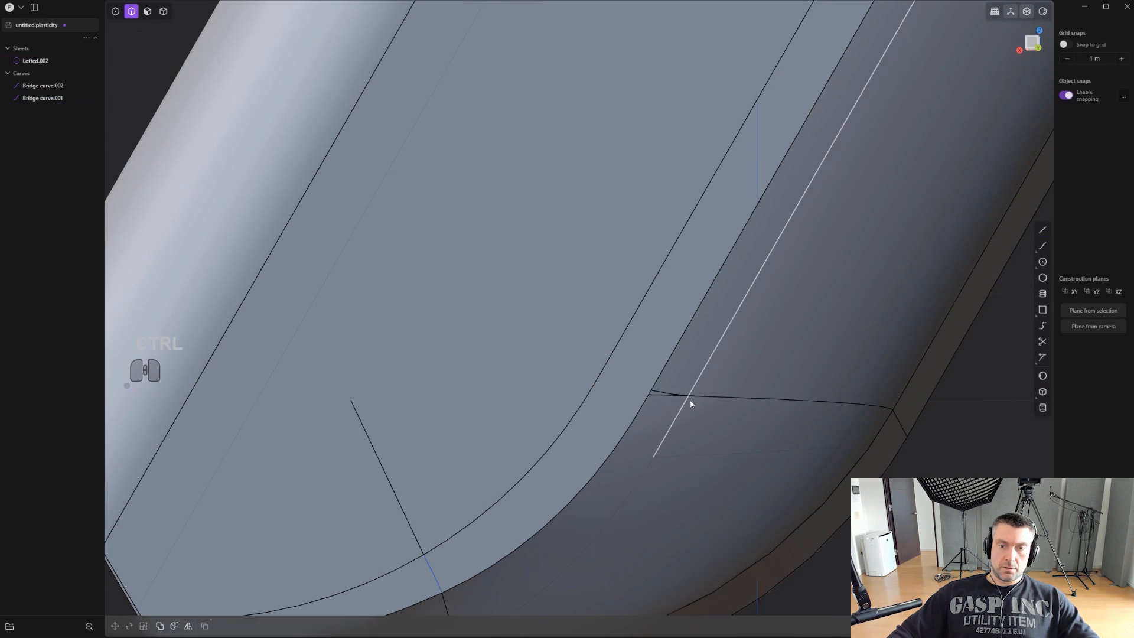
key("ctrl+z")
key("ctrl+z")
key("ctrl+z")
- Move the line along its own direction onto the large flat face, leaving its end just past the face's curved edge
key("g")
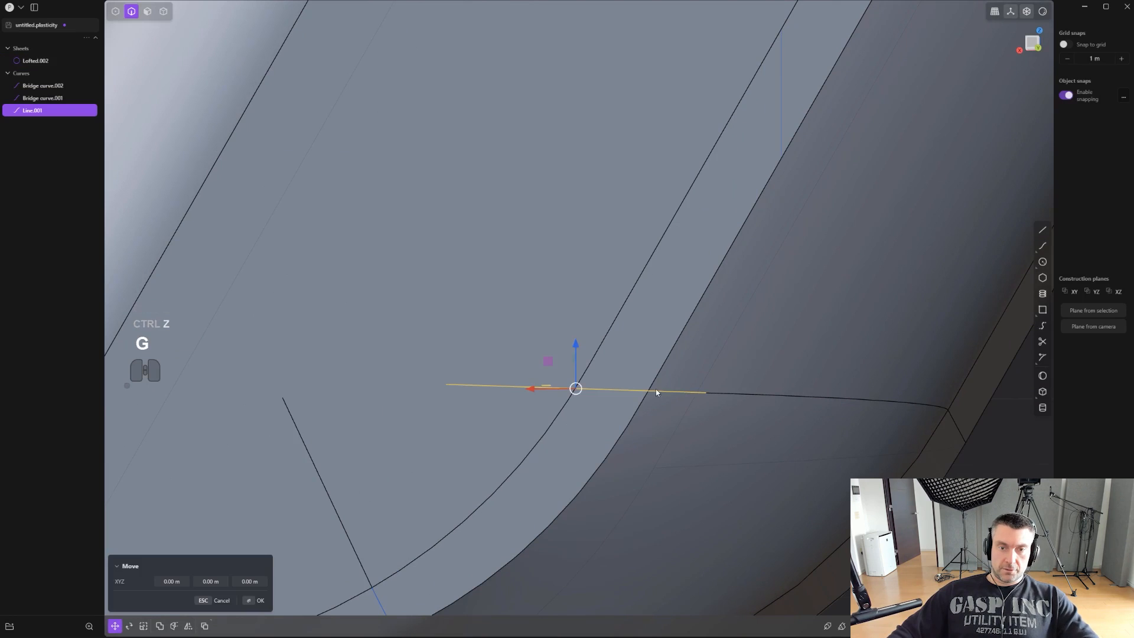
left_click_drag(546, 392, 476, 387)
left_click_drag(391, 382, 440, 330)
key("Return")
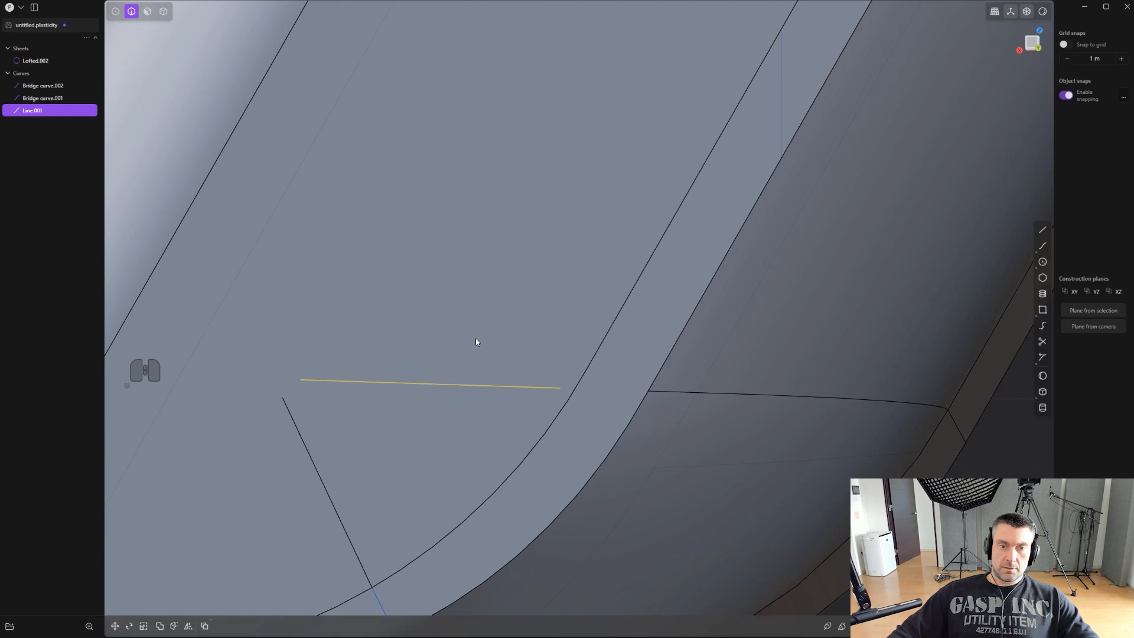
key("g")
left_click_drag(416, 384, 521, 296)
left_click(520, 297)
- Imprint the moved line onto the large flat face with the Normal method, and delete the line
key("shift+q")
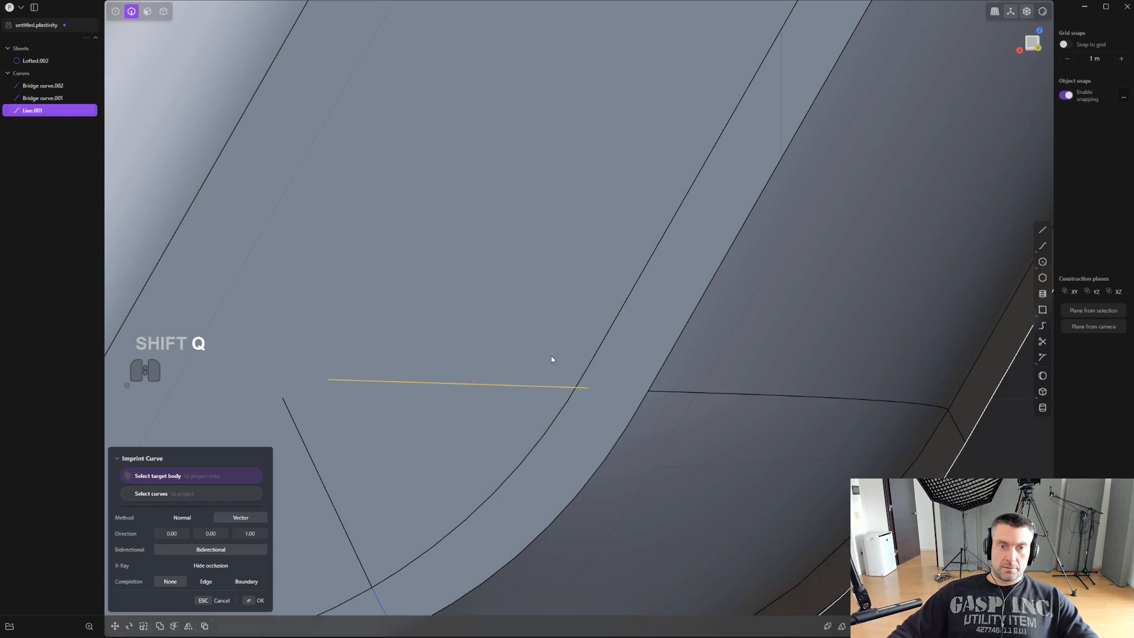
left_click(190, 520)
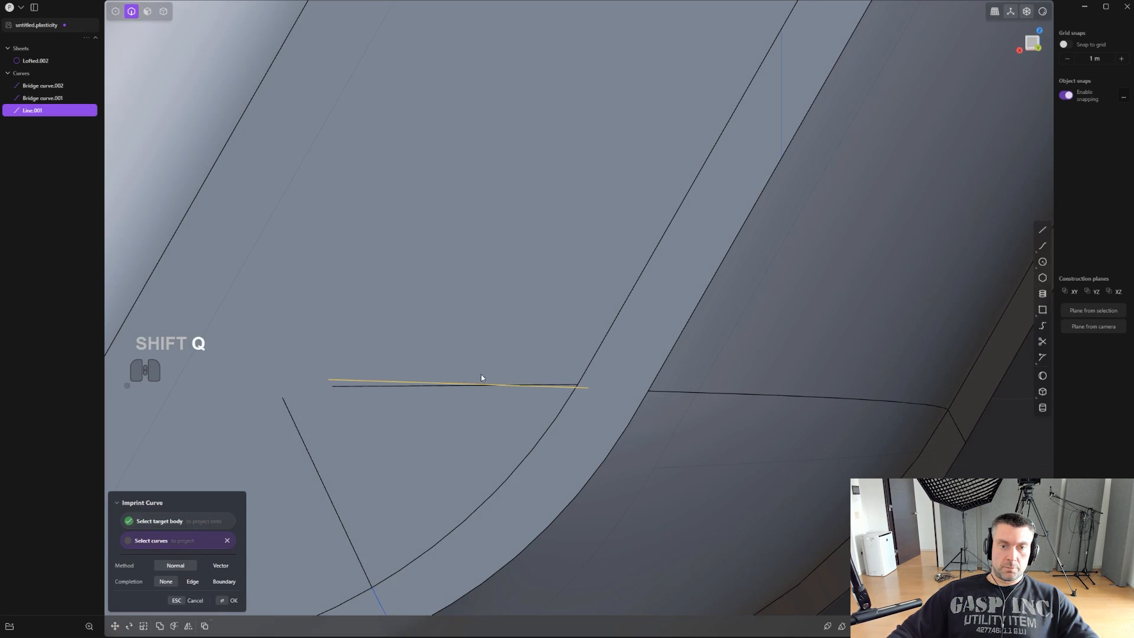
right_click(481, 378)
key("2")
key("x")
key("ctrl+z")
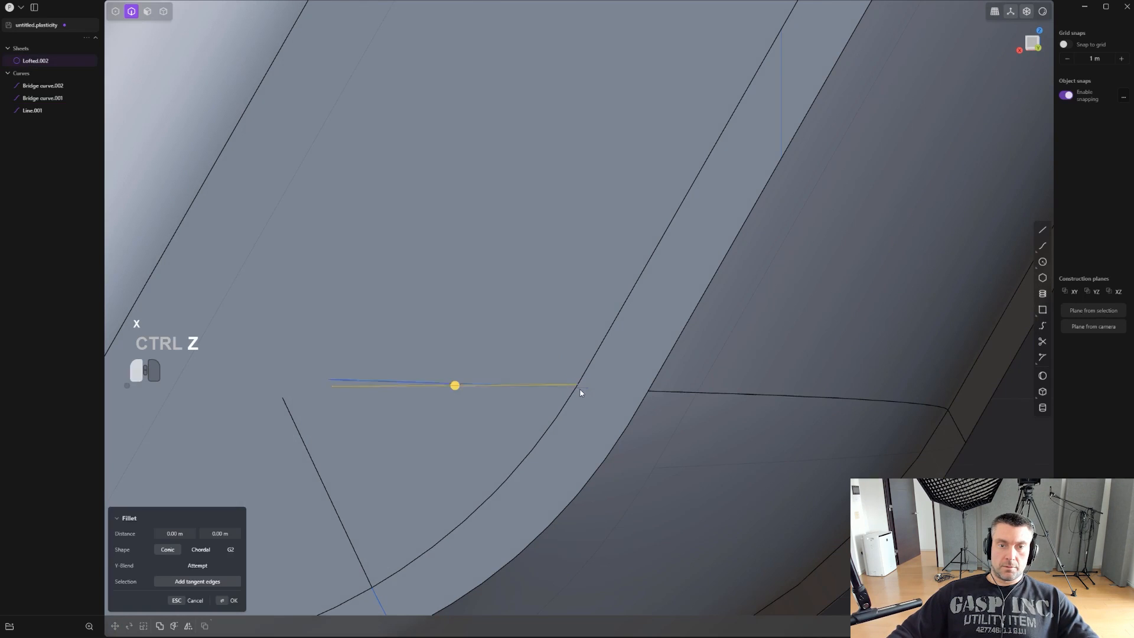
key("x")
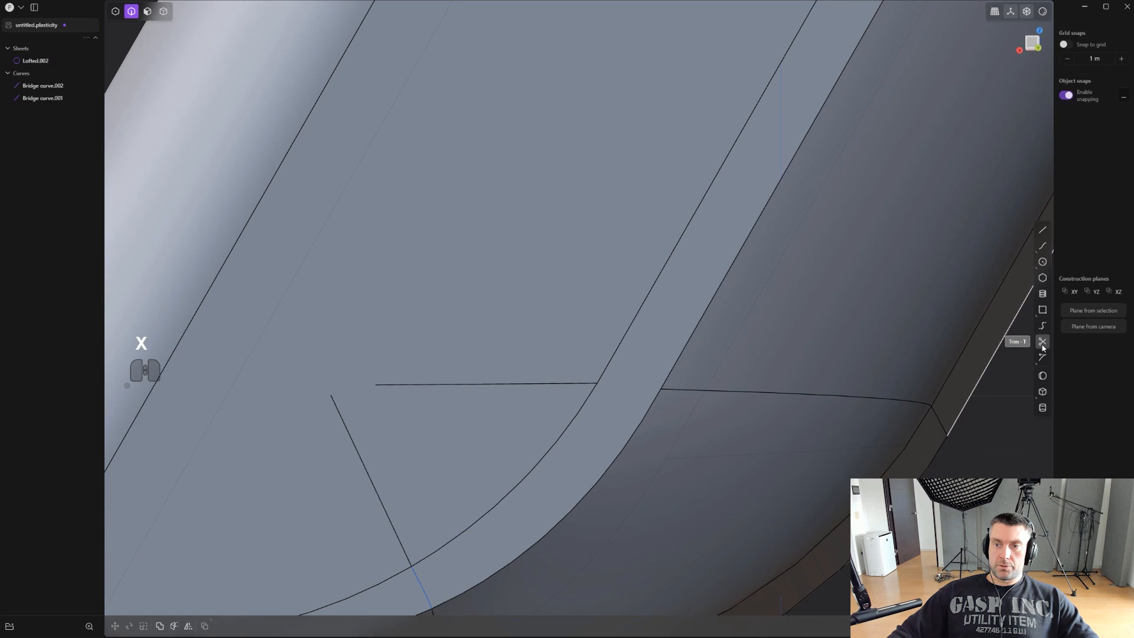
- Try bridging the gap from the new imprinted edge to the opposite seam with G2 curvature at both ends, and undo it
left_click(1042, 326)
left_click(552, 383)
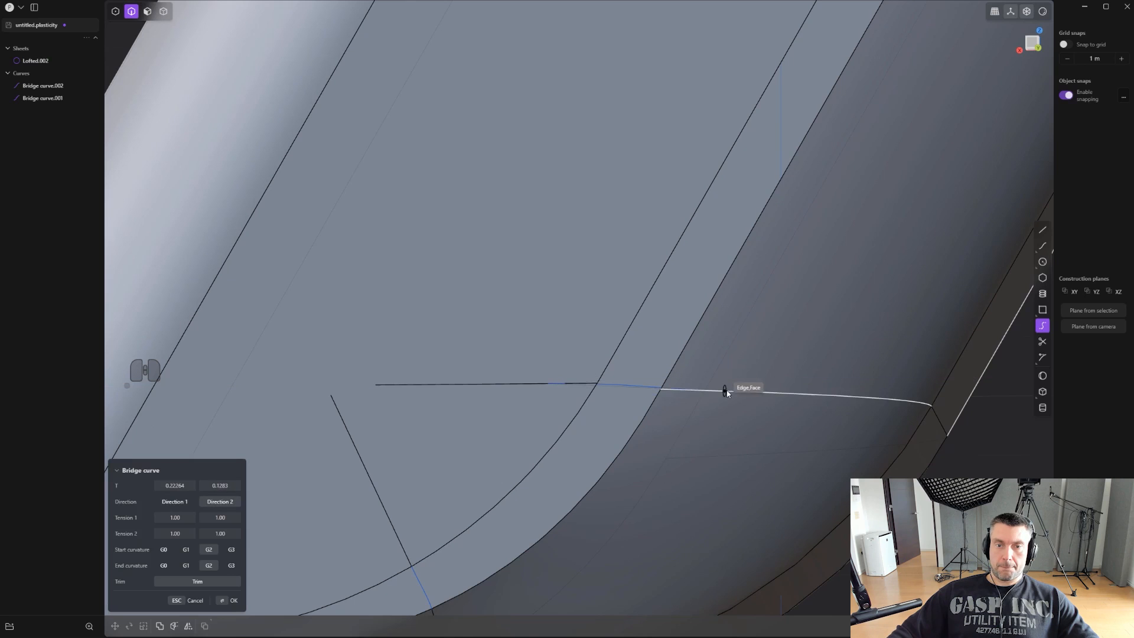
left_click(726, 390)
scroll(358, 470, "up", 1)
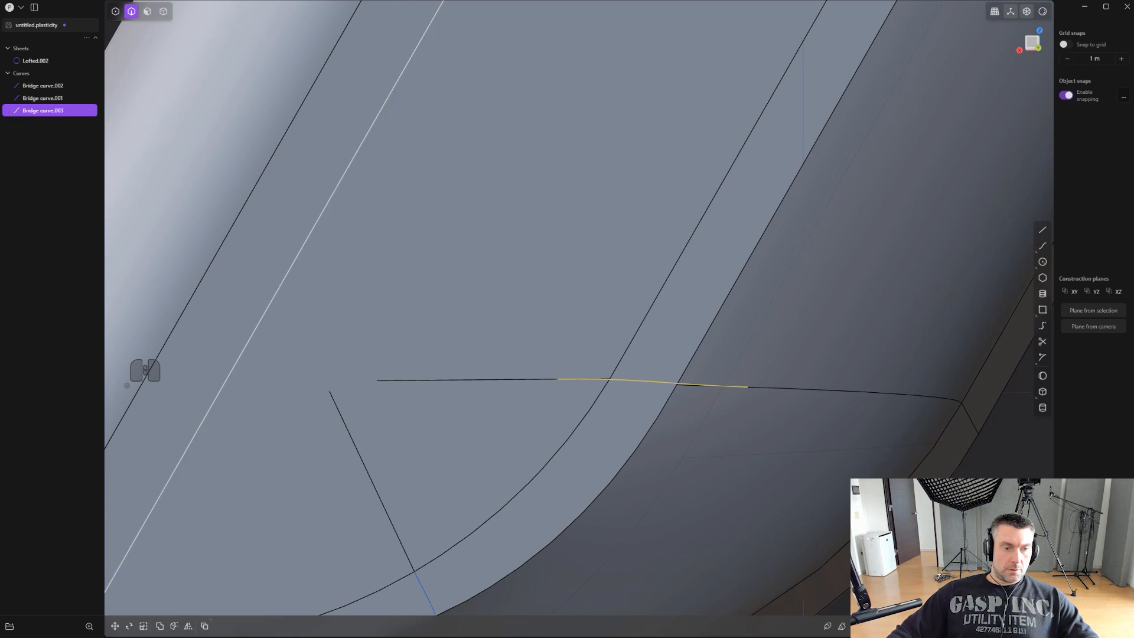
middle_click_drag(254, 572, 777, 354)
key("ctrl+z")
- Start a new bridge curve from the imprinted edge on the flat face to the seam across the gap
left_click(1042, 326)
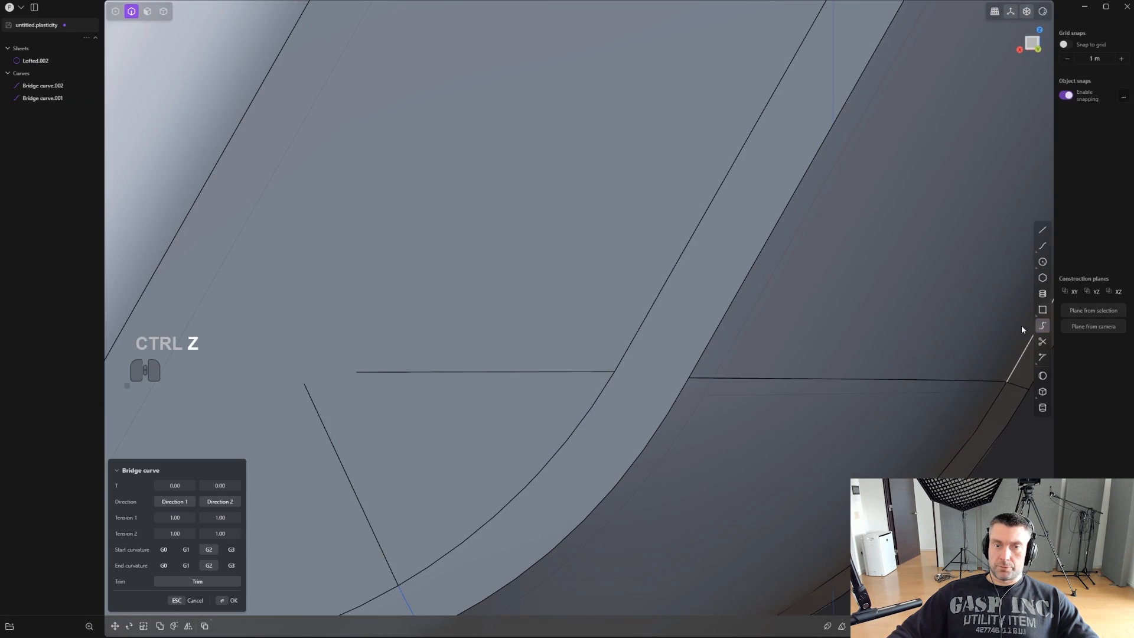
left_click(561, 372)
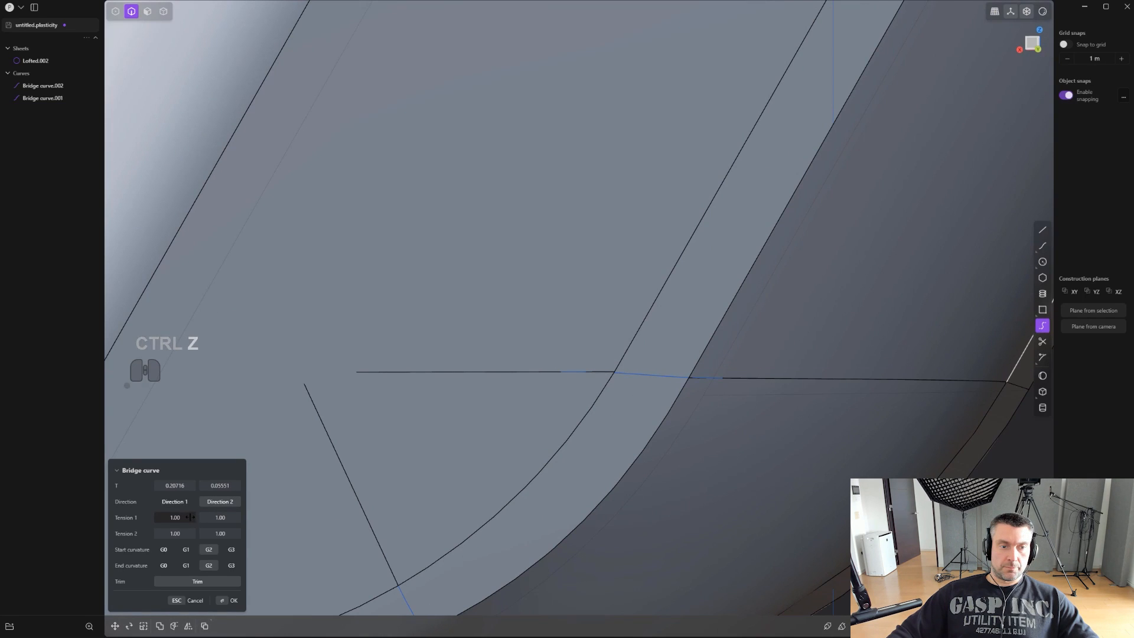
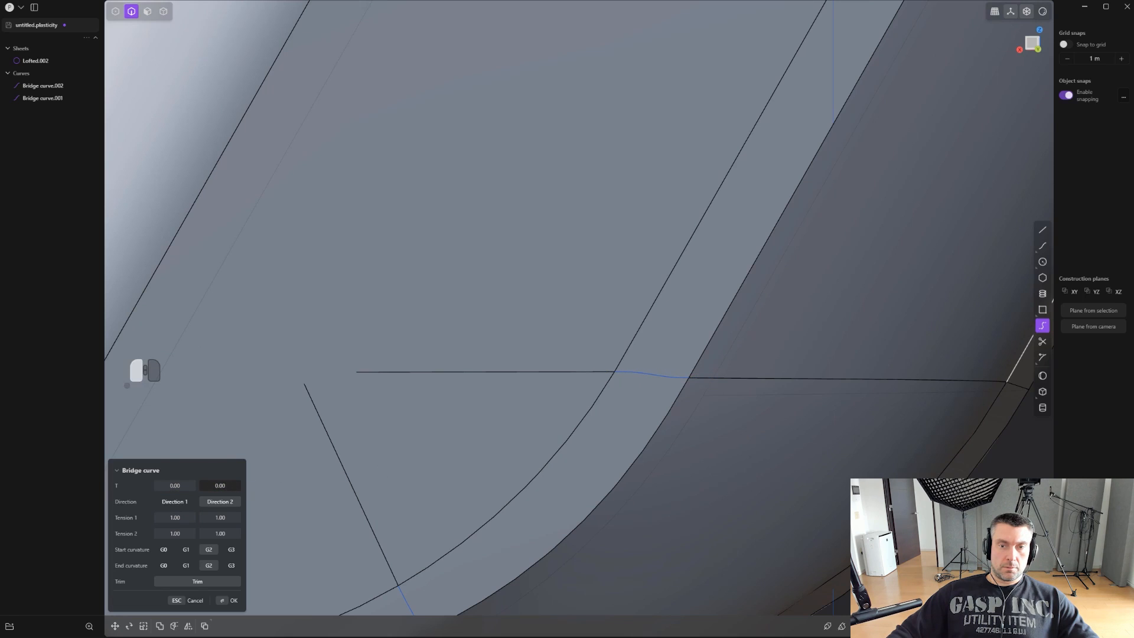
- Place the bridge curve's seam end at parameter 0.00 and create the curve with G2 curvature at both ends
key("Tab")
key("Tab")
key("Tab")
right_click(546, 451)
scroll(562, 448, "down", 4)
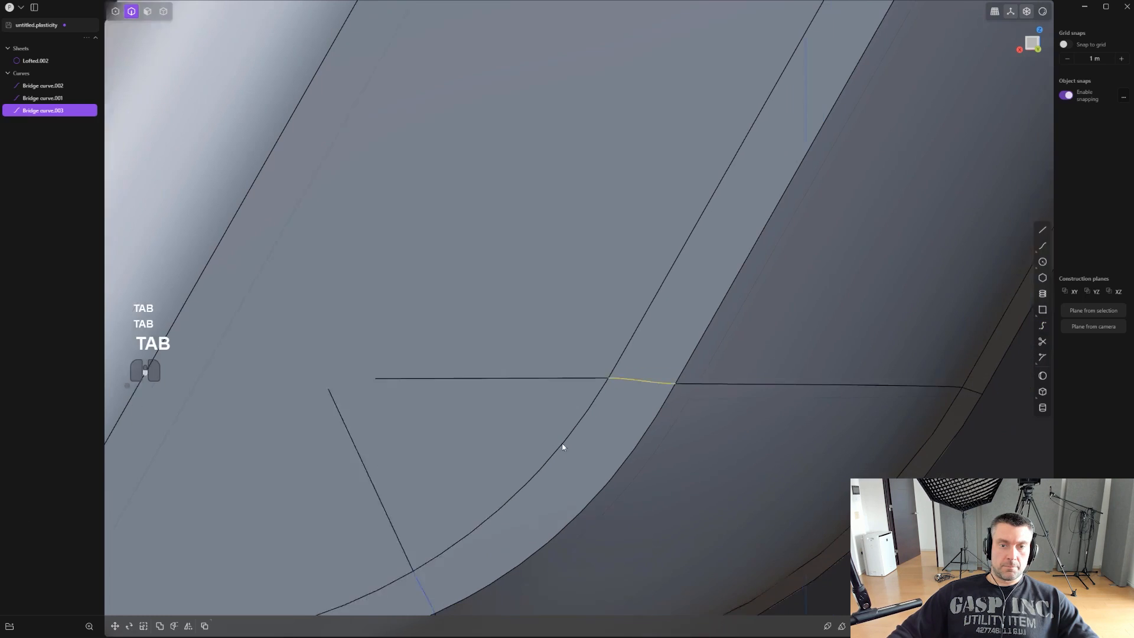
- Loft the curved gap between the flat face's edge and the opposite seam, using the two bridge curves as guides
middle_click_drag(567, 443, 647, 325, "shift")
left_click(683, 346)
scroll(745, 283, "up", 2)
middle_click_drag(778, 278, 726, 322, "shift")
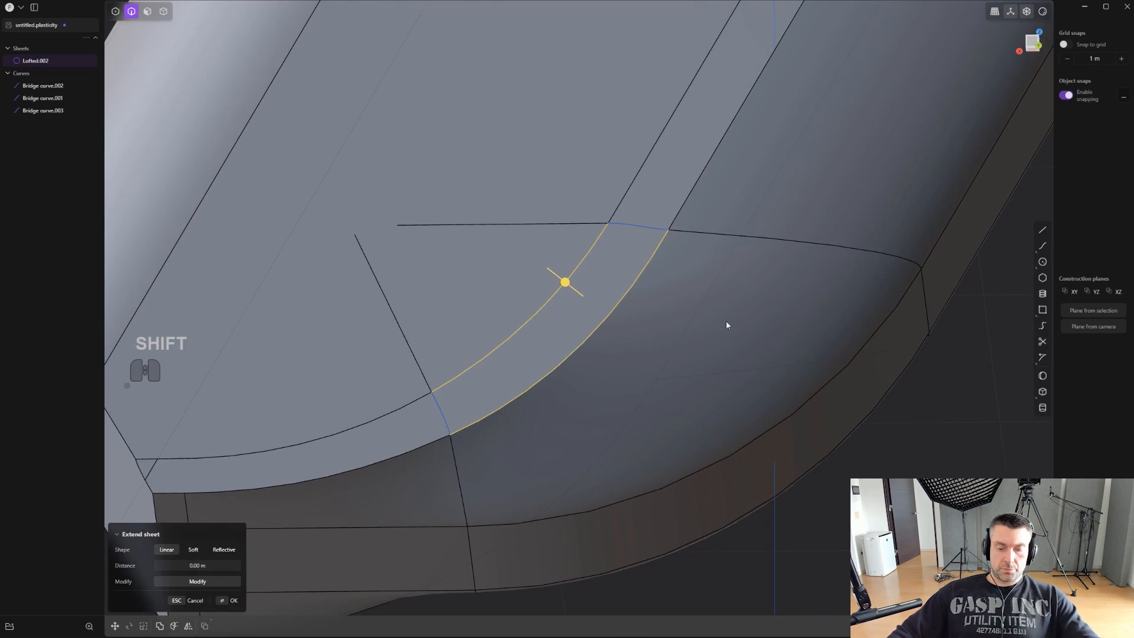
key("l")
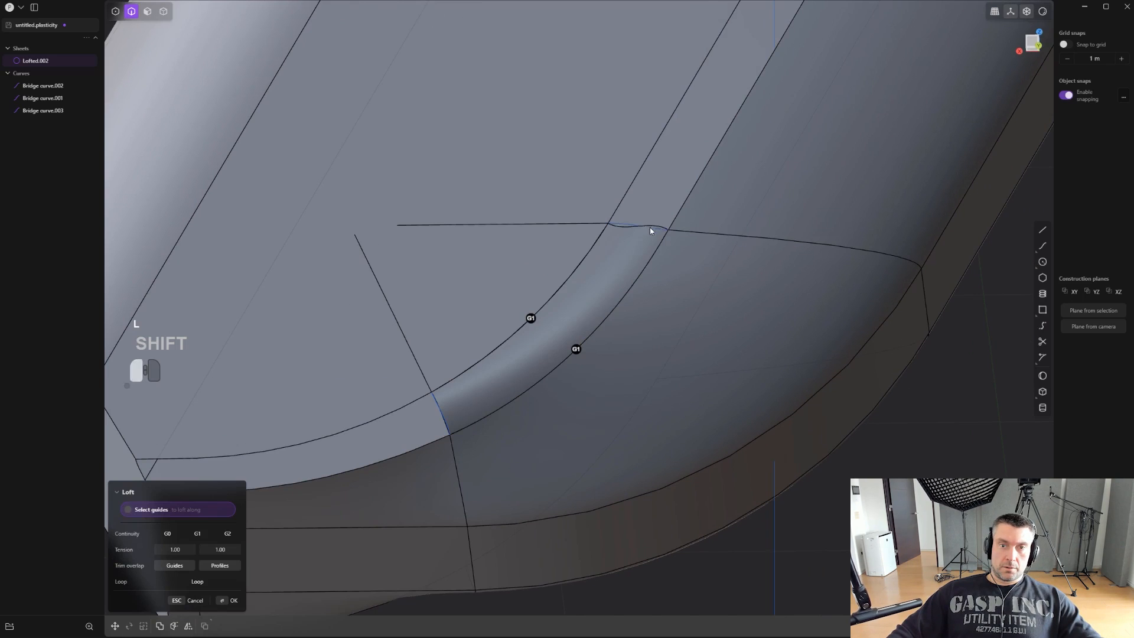
right_click(627, 392)
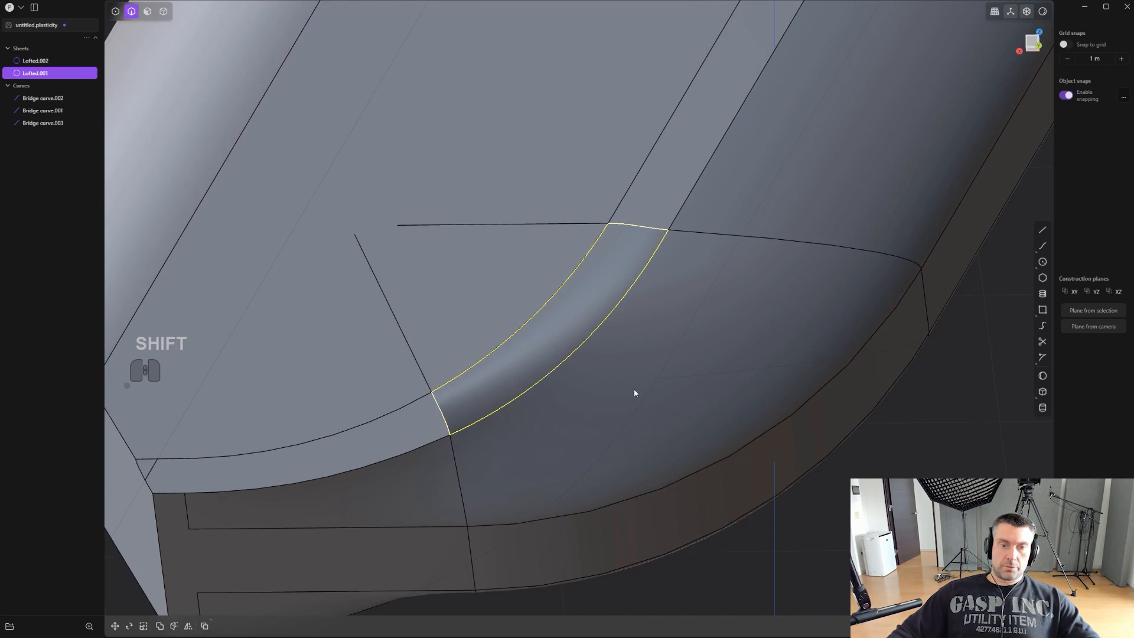
- Join the new loft surface with the main body sheet
left_click(644, 381)
key("4")
left_click(575, 336)
left_click(650, 360, "shift")
scroll(650, 360, "down", 2)
key("j")
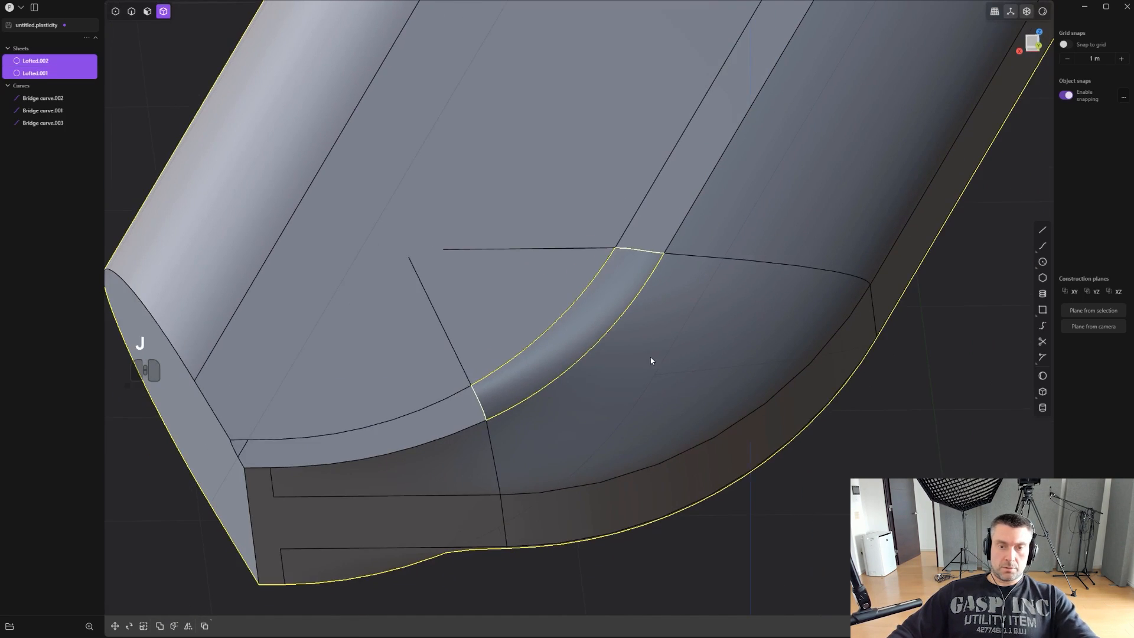
- Delete the three leftover bridge curves at the ends of the blend surfaces
middle_click_drag(650, 357, 624, 377)
key("2")
left_click(494, 391)
key("x")
middle_click_drag(723, 298, 654, 471, "shift")
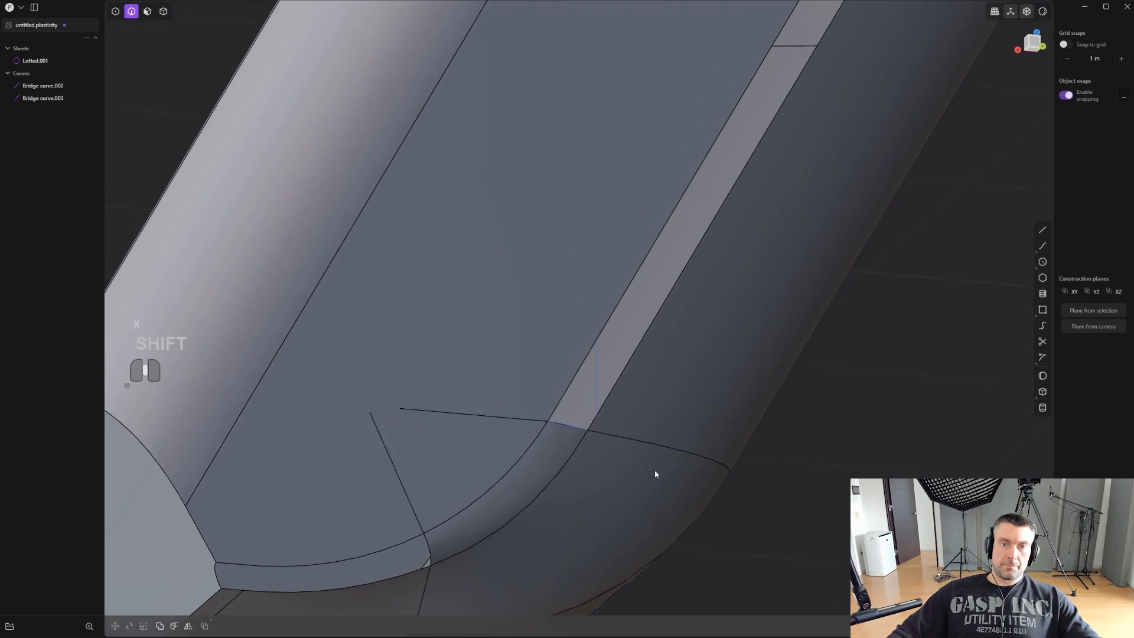
scroll(656, 469, "down", 4)
left_click(607, 433)
key("x")
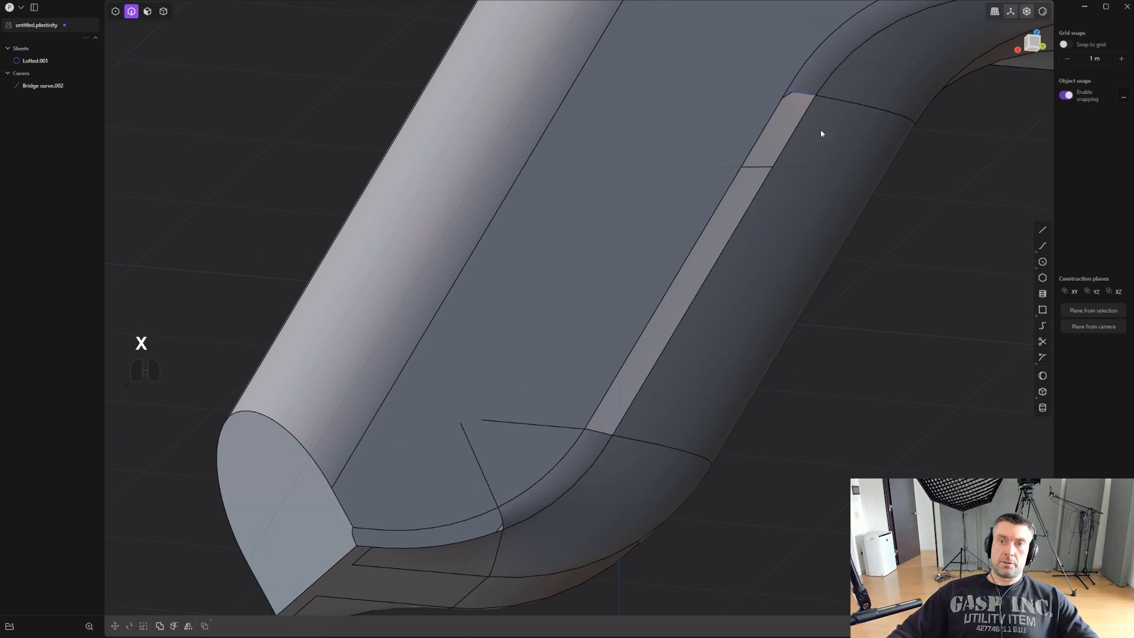
left_click(808, 95)
key("x")
- Select the boundary of the long straight gap between the two curved blends and patch it
double_click(773, 168, "alt")
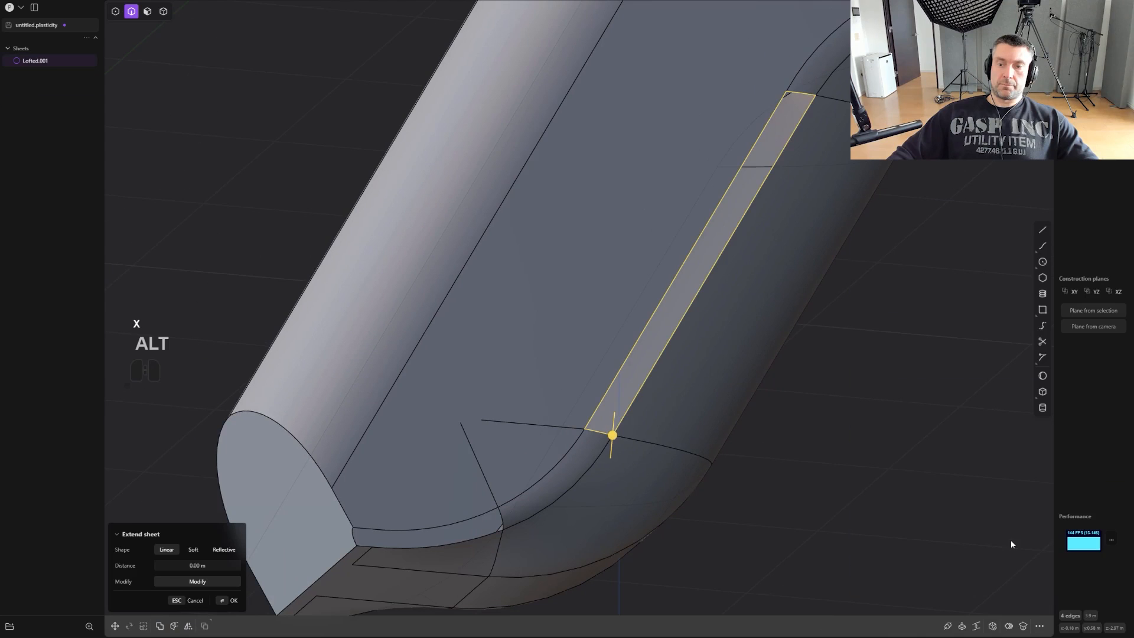
left_click(992, 626)
scroll(830, 430, "up", 1)
left_click(829, 418)
scroll(827, 420, "down", 1)
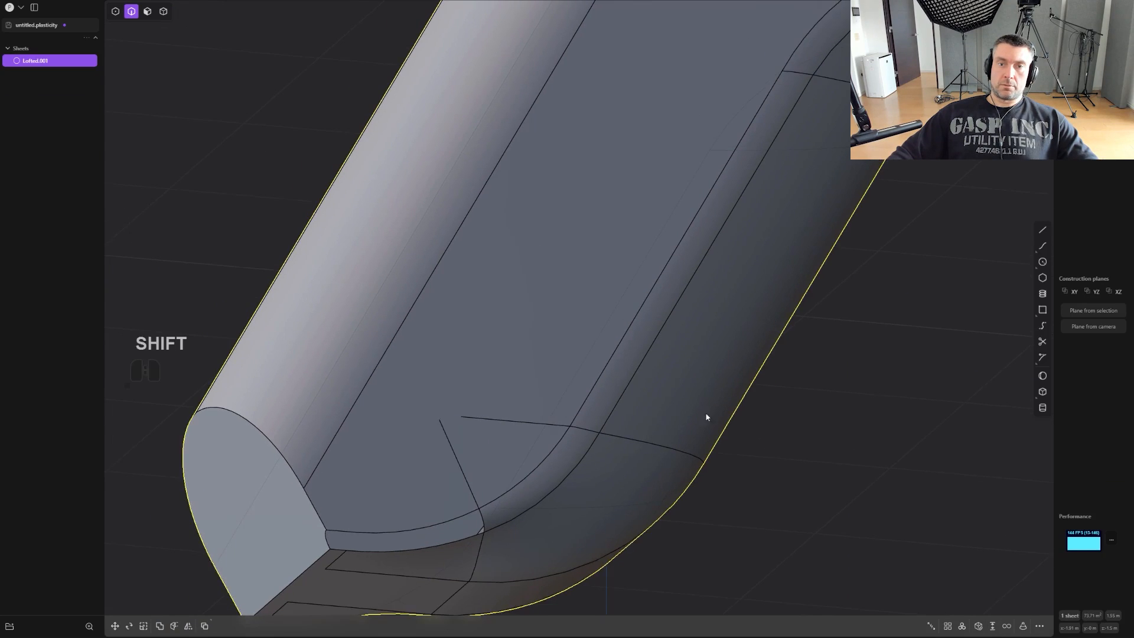
- Try to delete the two imprinted edges on the underside beside the flat end face
middle_click_drag(688, 432, 810, 414, "shift")
scroll(809, 414, "up", 4)
middle_click_drag(644, 431, 661, 299, "shift")
scroll(555, 384, "up", 5)
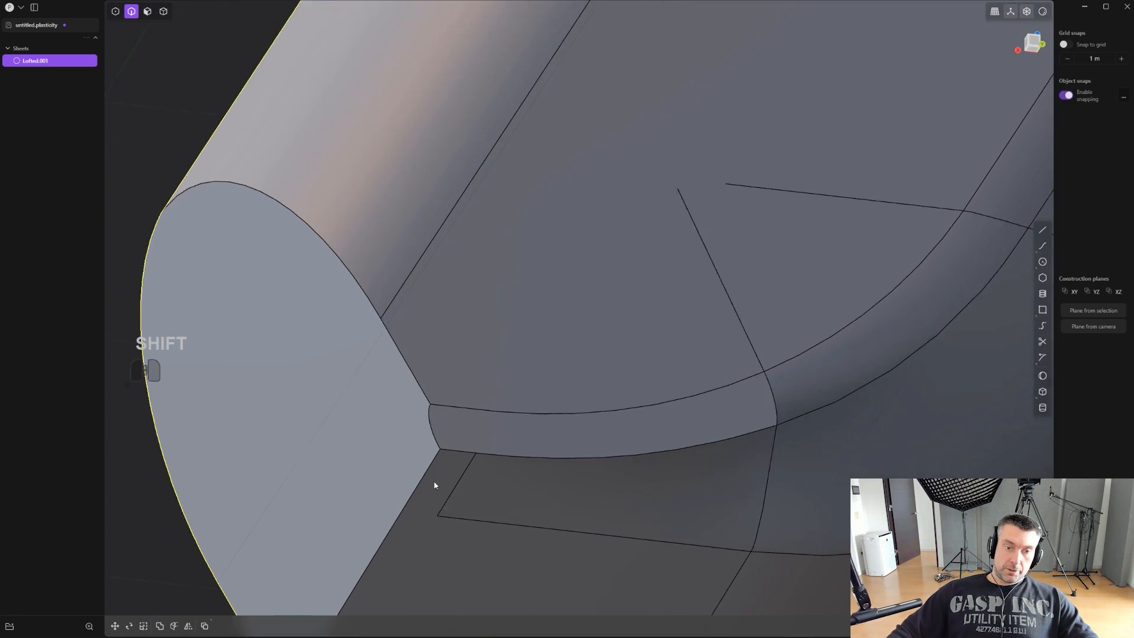
left_click(456, 495)
key("x")
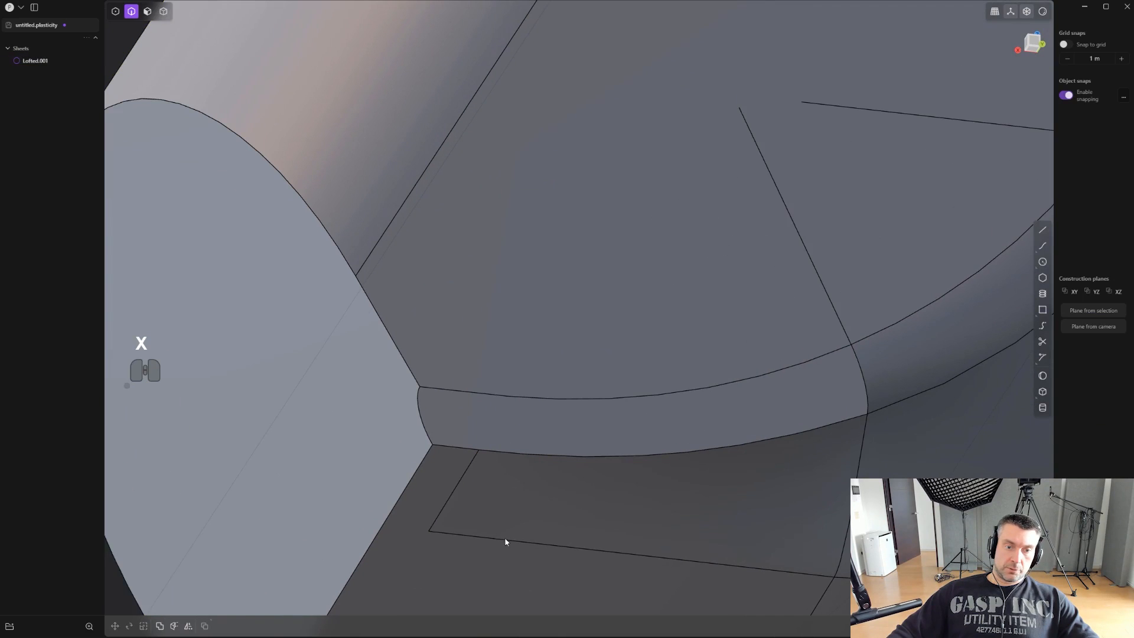
left_click(506, 540)
key("x")
- Draw a straight line in Bottom view from the underside's imprinted corner, along its long edge, to past the end face's border
scroll(466, 487, "down", 3)
middle_click_drag(511, 511, 593, 416)
middle_click_drag(594, 416, 646, 372, "shift")
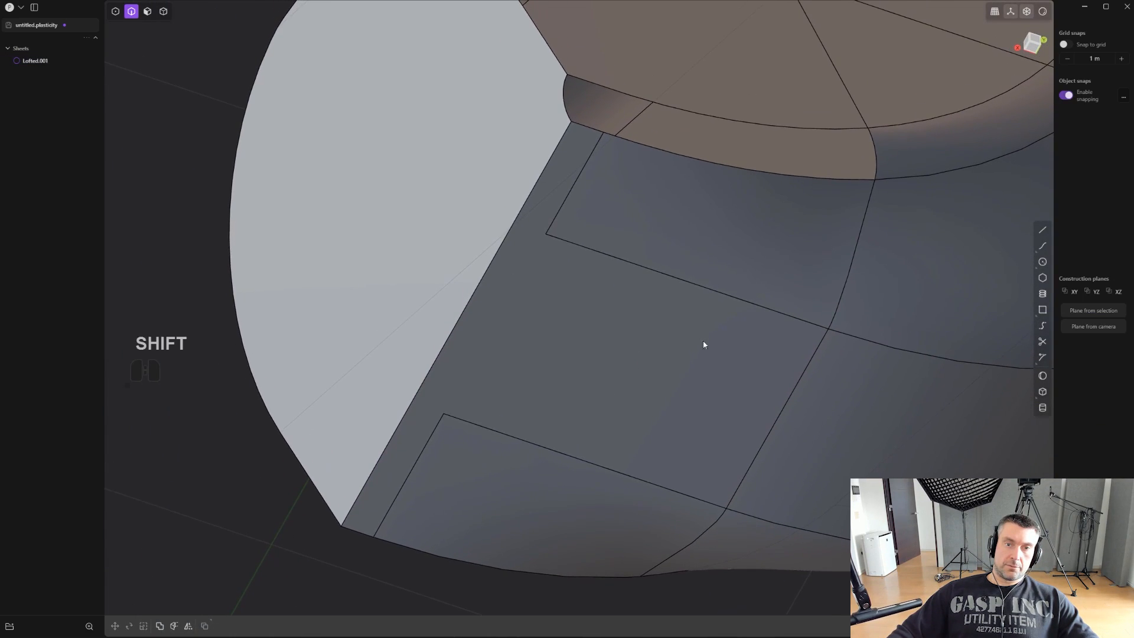
left_click(1042, 230)
middle_click_drag(551, 241, 595, 272)
scroll(658, 210, "up", 1)
left_click(587, 298)
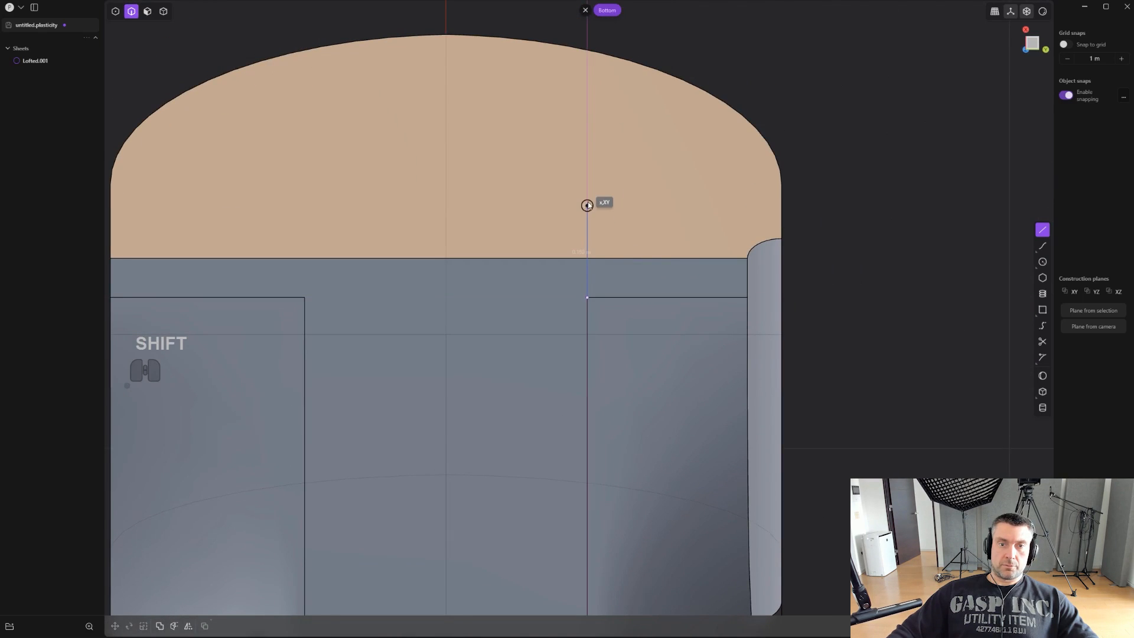
left_click(587, 201)
scroll(596, 216, "up", 1)
right_click(601, 225)
- Imprint the line onto the body with the Vector method along direction 0, 0, 1, and delete the line
left_click(608, 269)
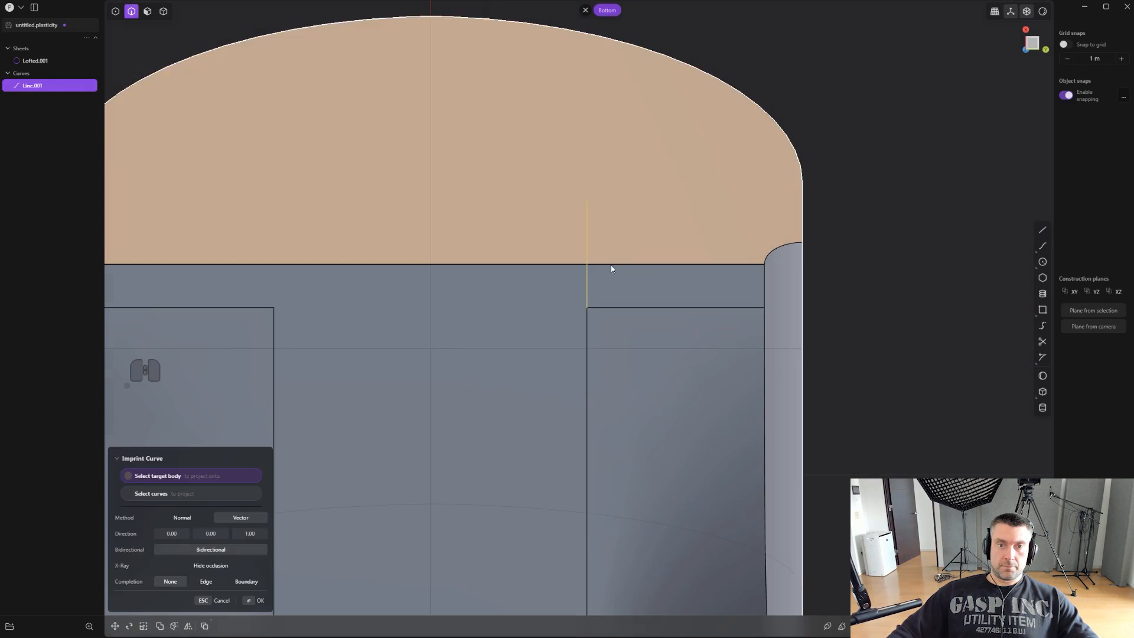
left_click(632, 233)
right_click(632, 232)
key("2")
key("x")
- Delete the surplus part of the imprint that runs onto the end face
scroll(607, 274, "up", 2)
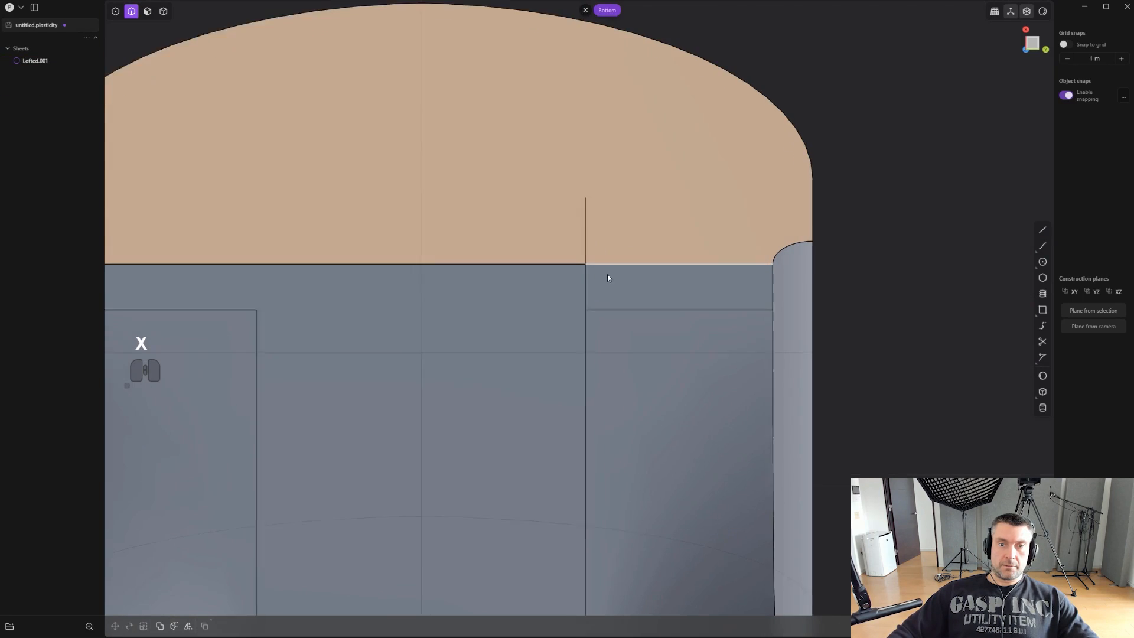
scroll(590, 234, "up", 2)
left_click(580, 231)
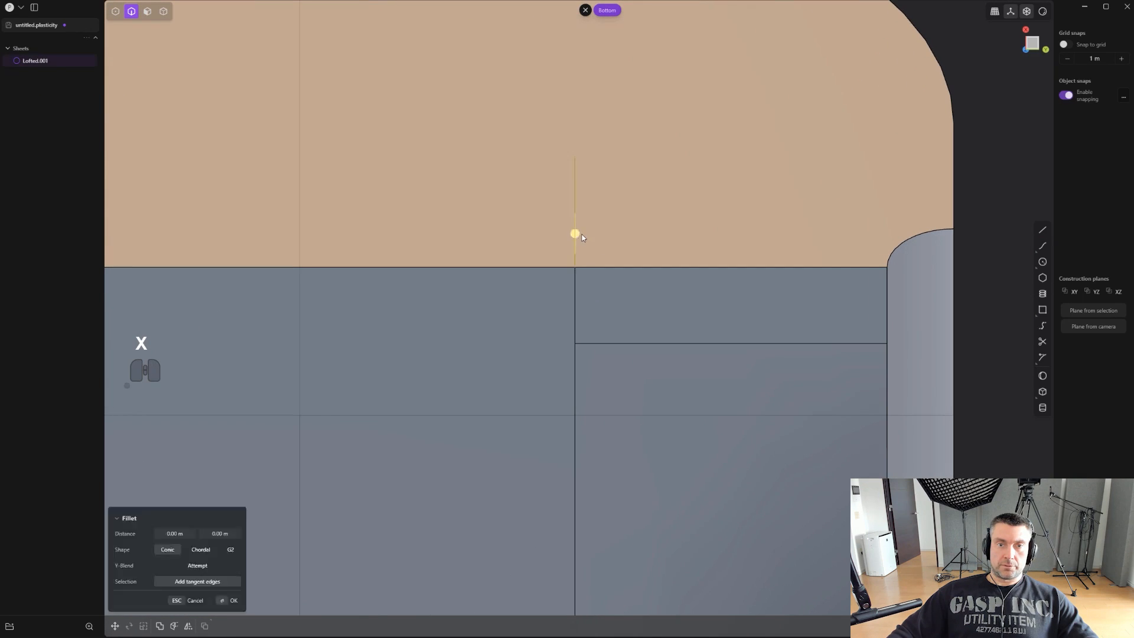
key("x")
left_click(644, 352)
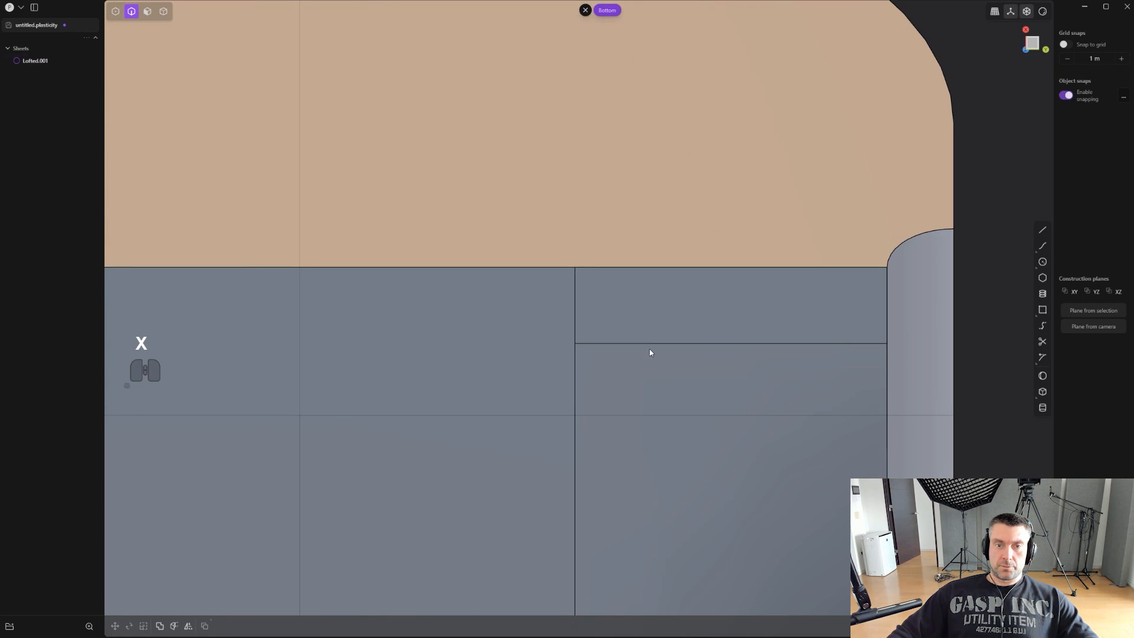
- Bridge the open corner at the end face from its side edge to its lower edge with G1 curvature and parameters 1.00 and 0.00
scroll(655, 350, "down", 3)
middle_click_drag(672, 336, 564, 178, "shift")
middle_click_drag(684, 247, 731, 197)
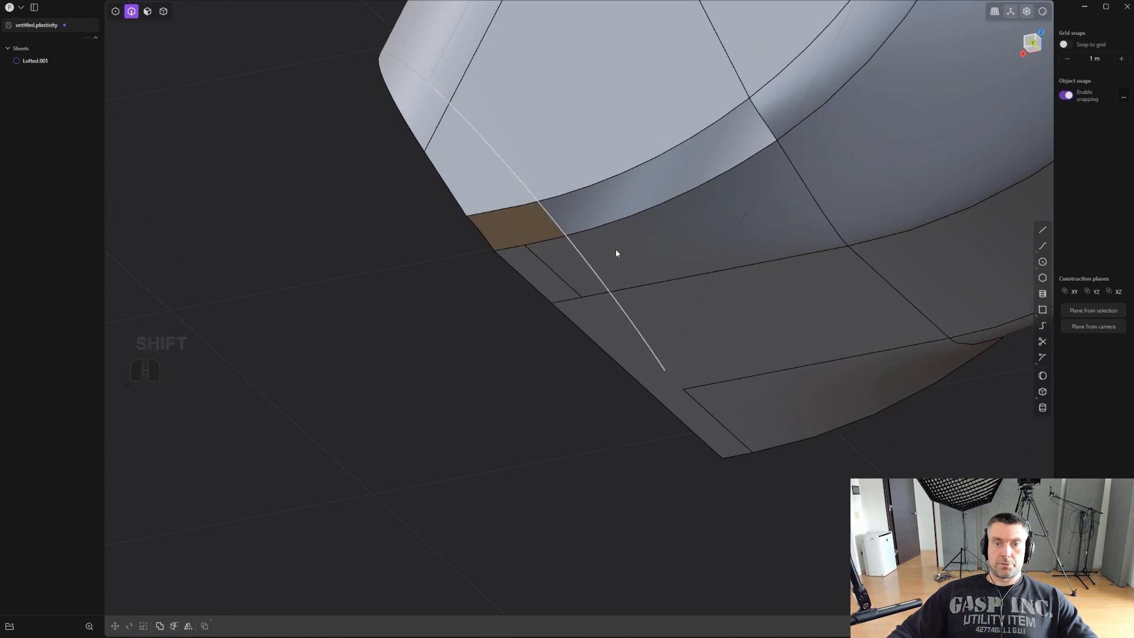
middle_click_drag(616, 250, 691, 253)
middle_click_drag(691, 253, 686, 180, "shift")
scroll(686, 180, "down", 1)
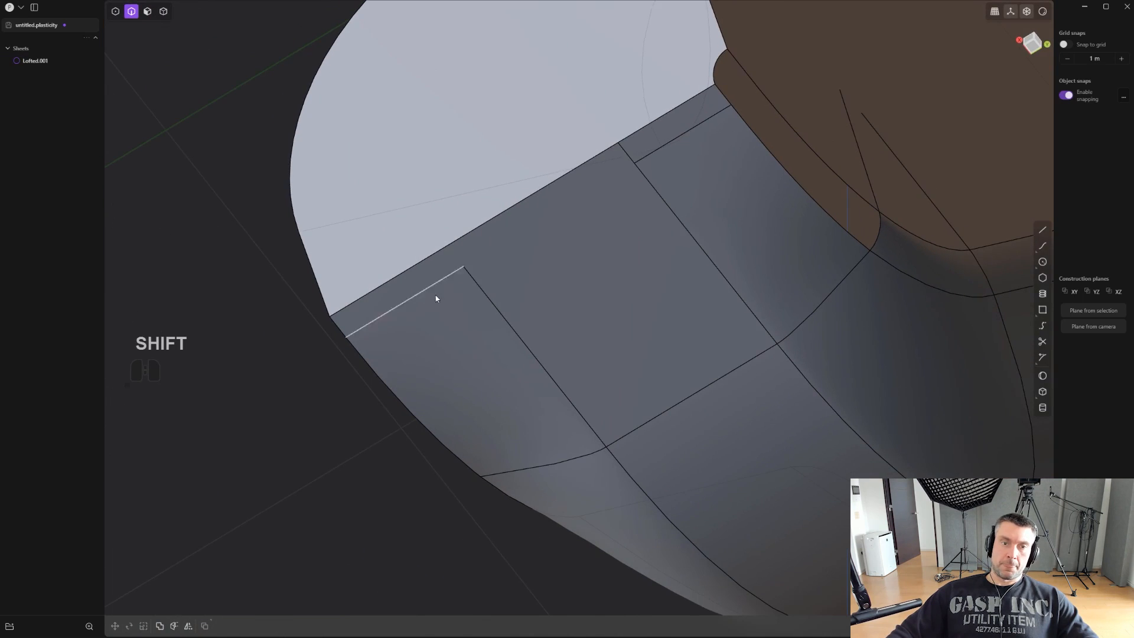
middle_click_drag(603, 155, 1015, 372)
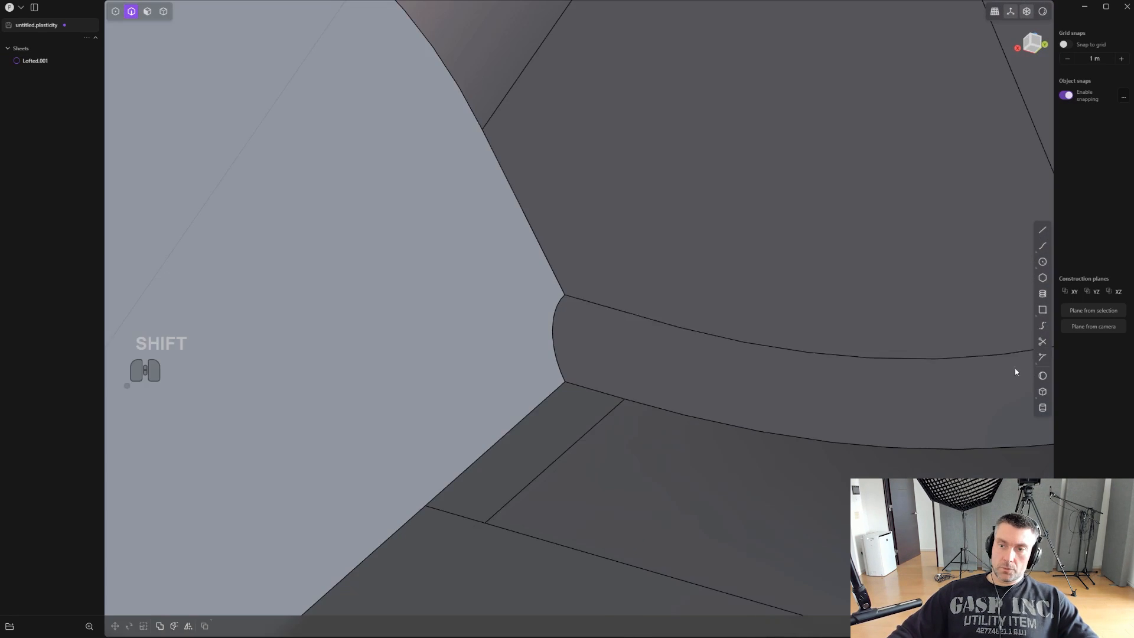
left_click(1042, 325)
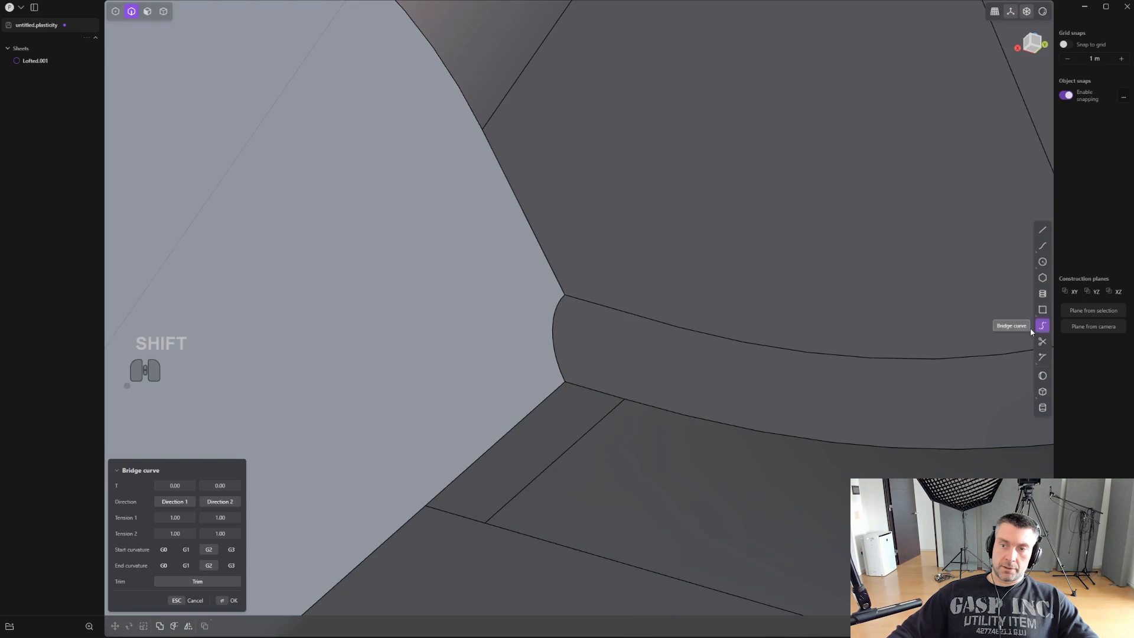
left_click(552, 268)
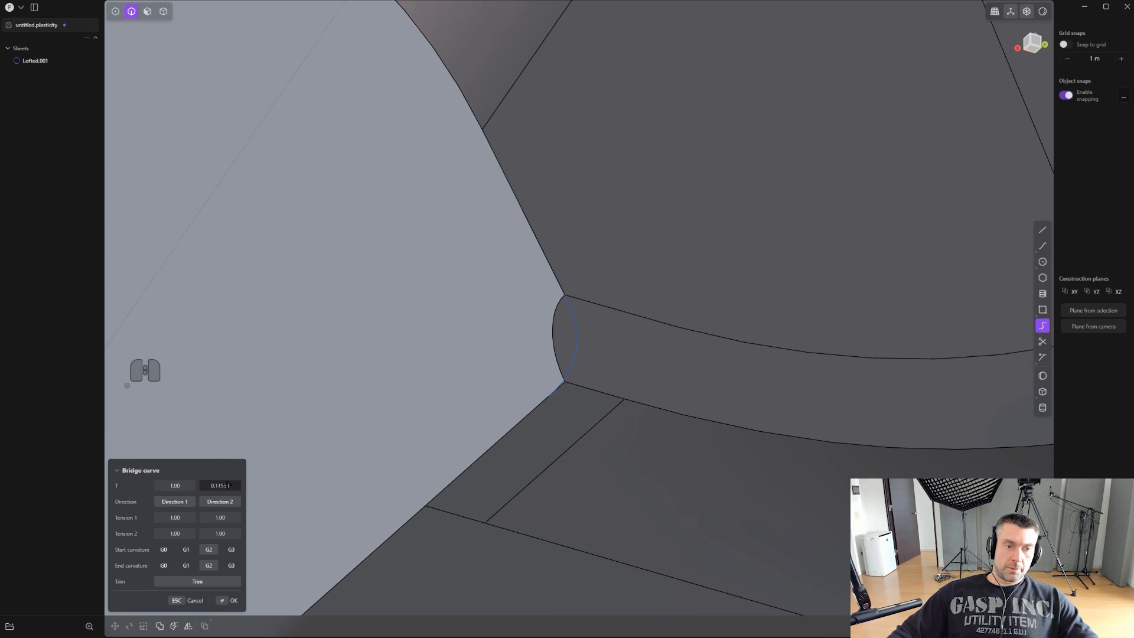
key("Tab")
key("Tab")
key("Tab")
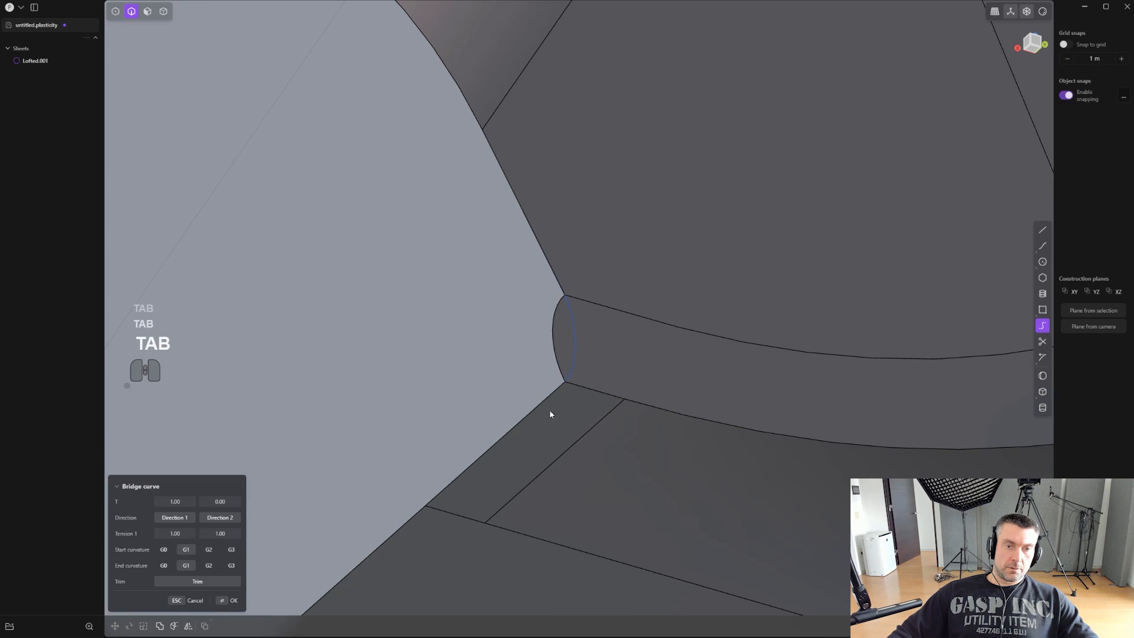
left_click(659, 348)
- Try lofting the remaining curved gap from the flat face's edge to the partial underside edge, and undo it
scroll(689, 356, "down", 1)
middle_click_drag(856, 381, 674, 358, "shift")
left_click(702, 339)
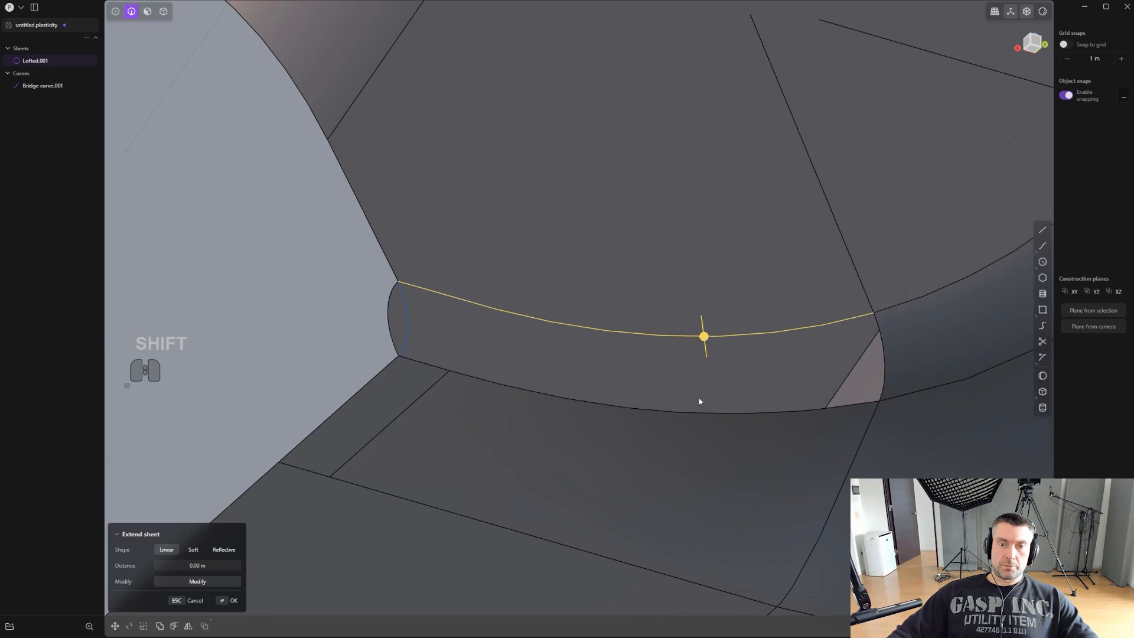
left_click(741, 409, "shift")
key("l")
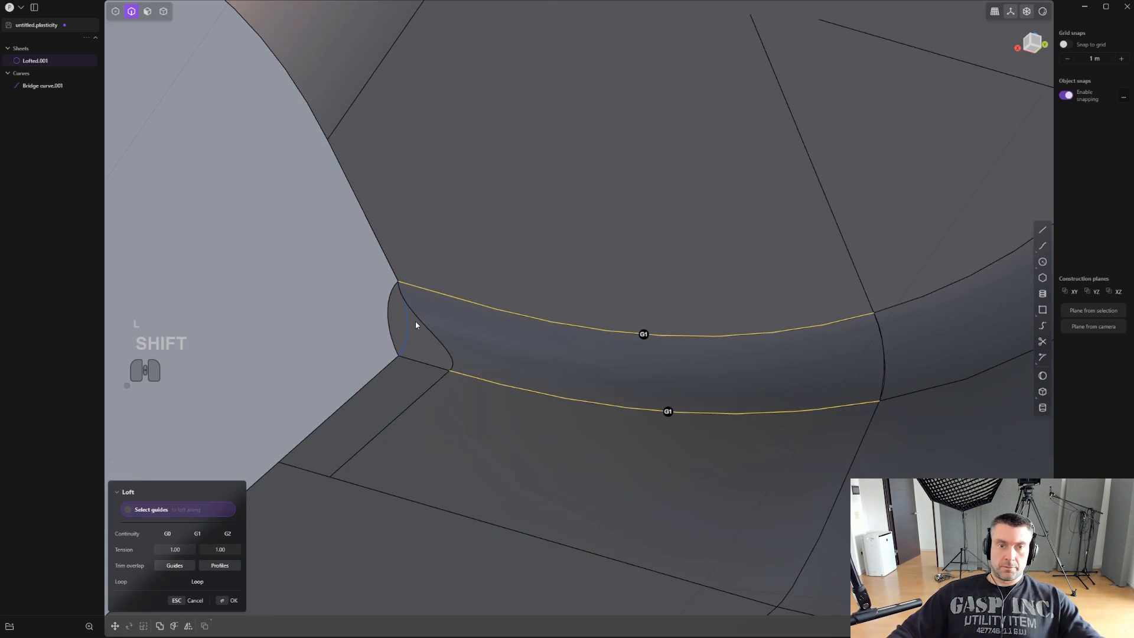
key("ctrl+z")
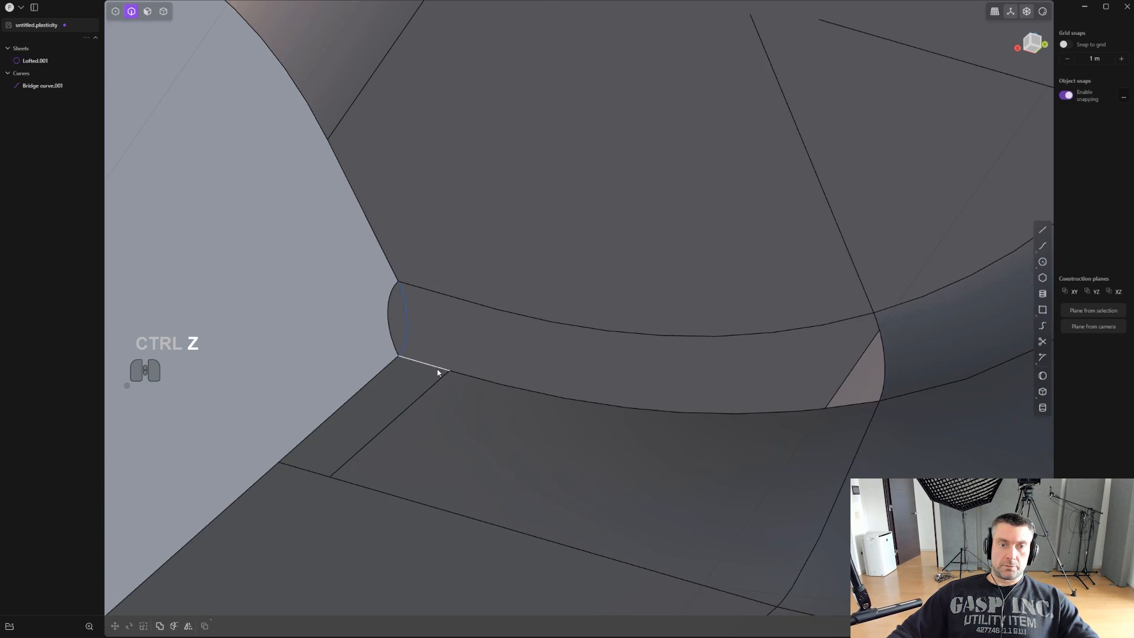
- Loft the remaining gap between the flat face's edge and the full underside edge, guided by both end curves, and join it with the body
left_click(437, 371)
left_click(490, 308, "shift")
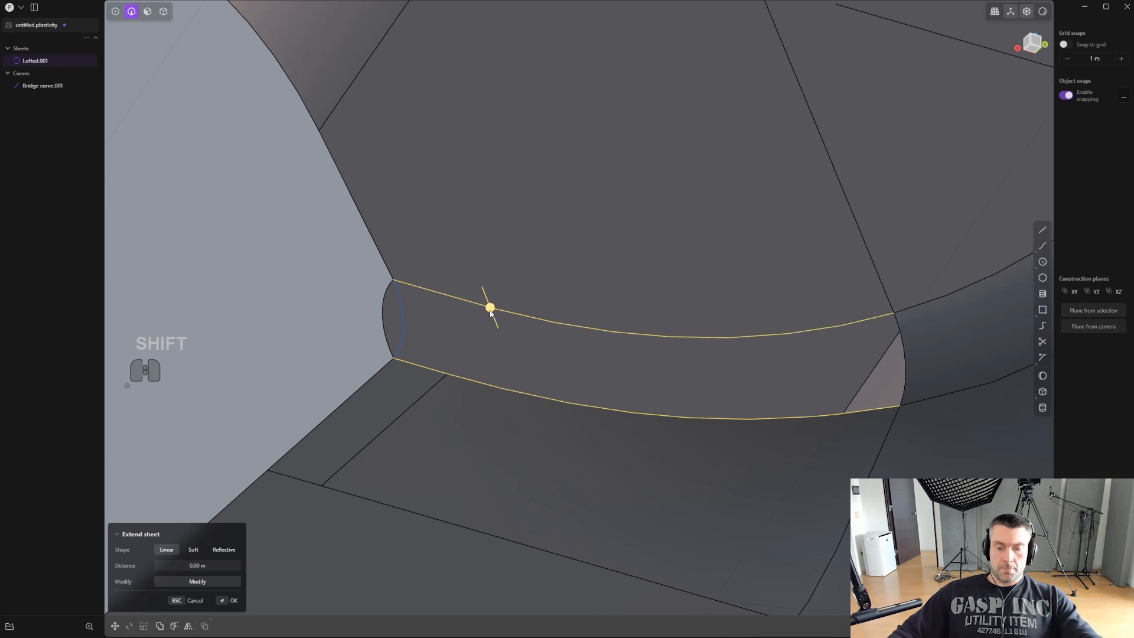
key("l")
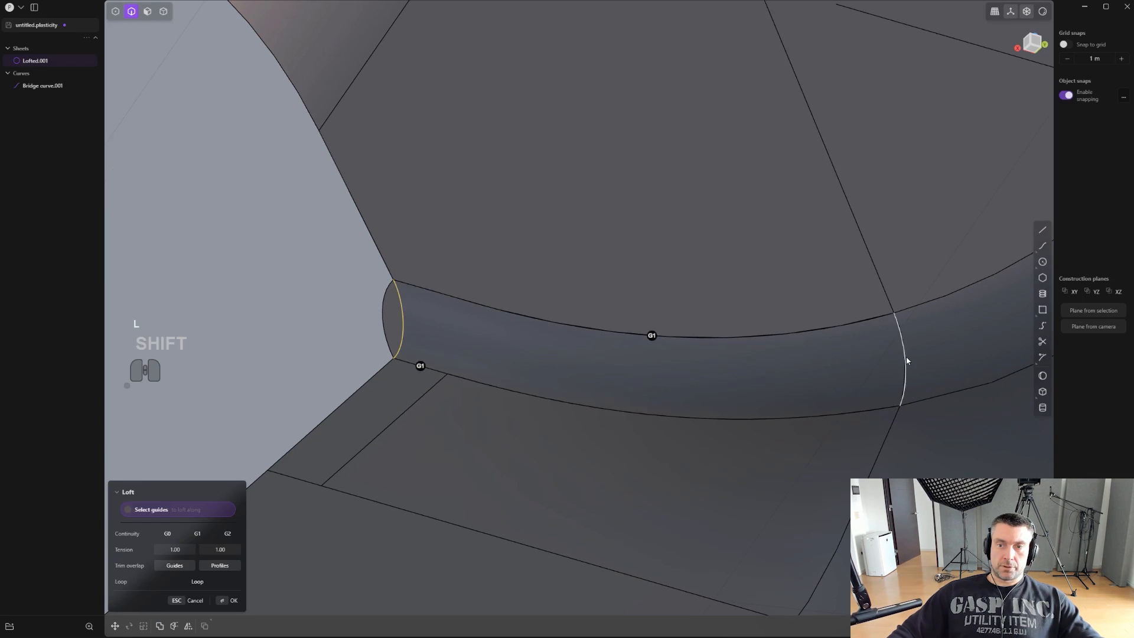
right_click(669, 290)
scroll(578, 314, "up", 3)
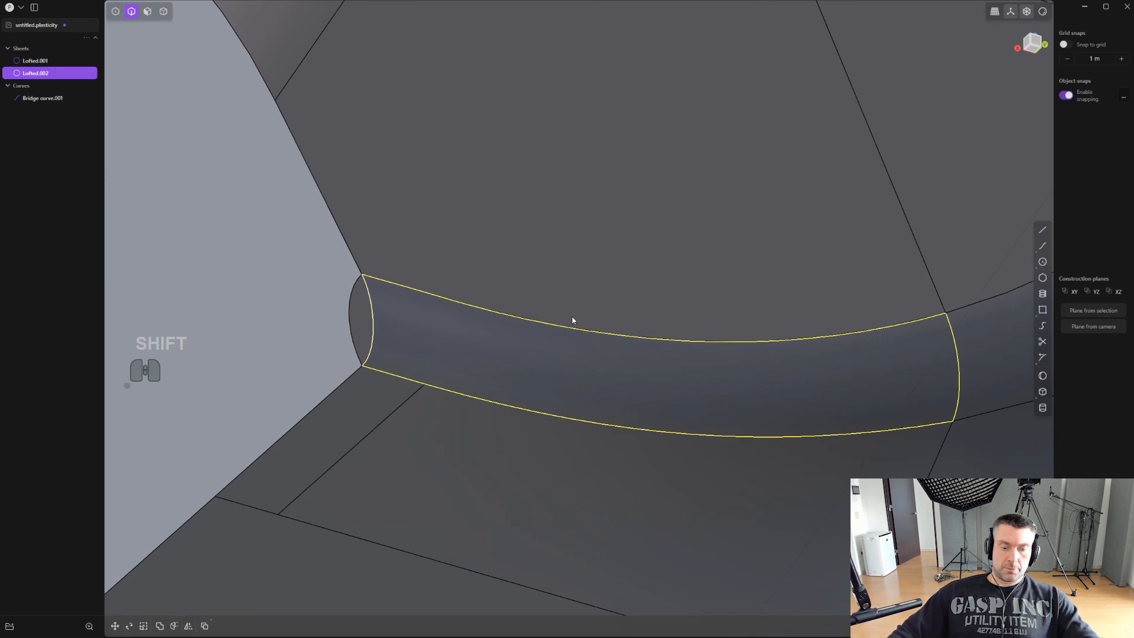
key("j")
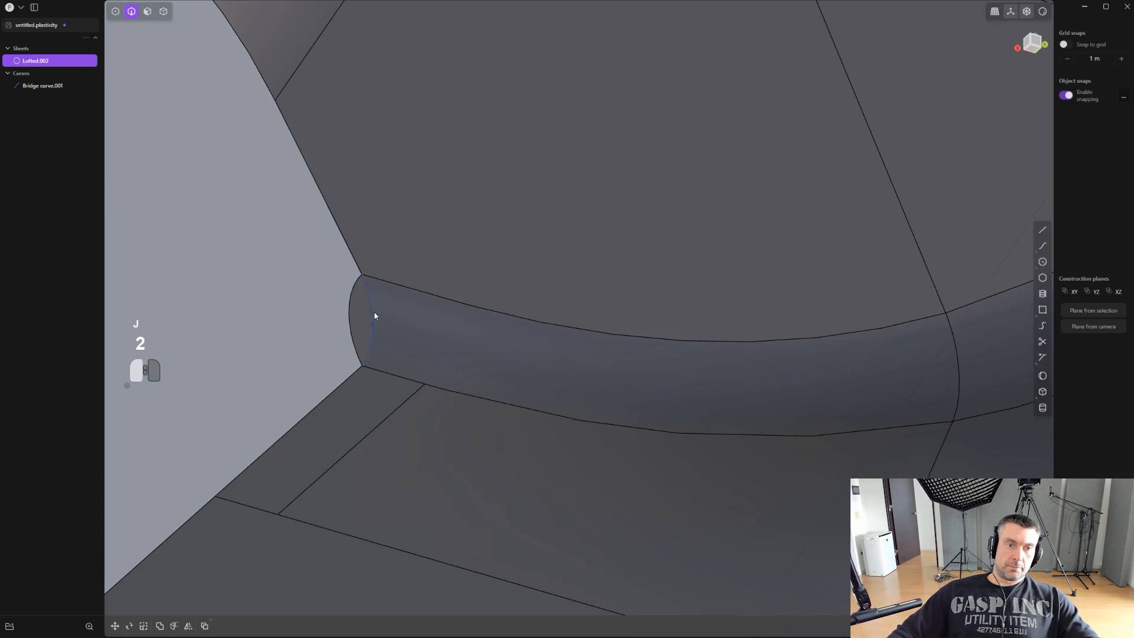
- Delete the corner bridge curve and patch the small opening beside the end face to close the body
left_click(374, 315)
key("alt+x")
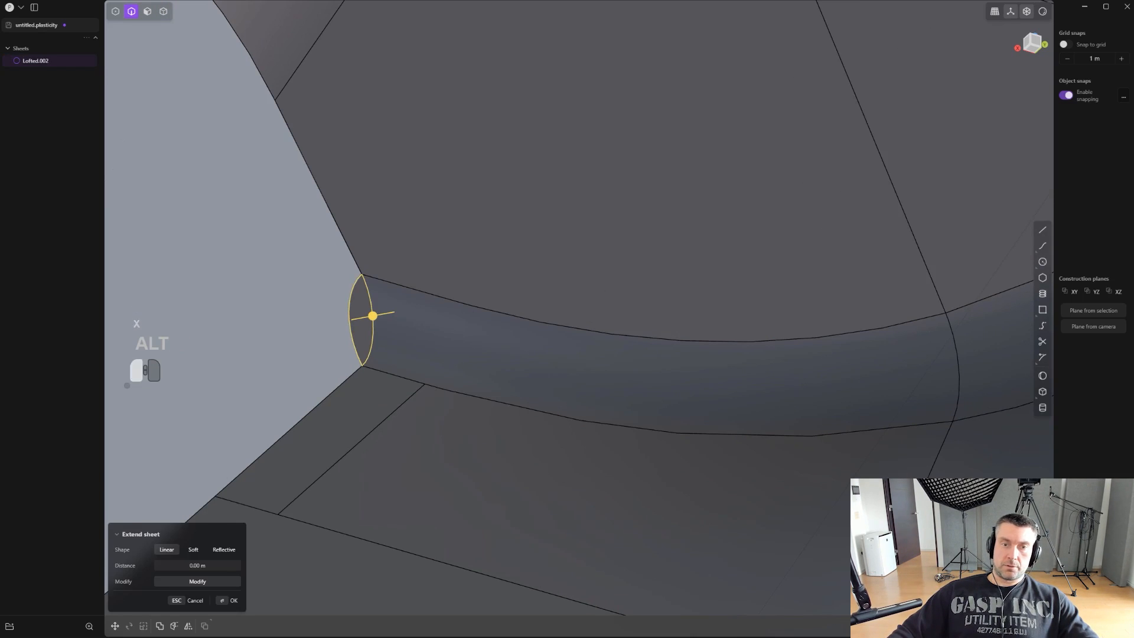
key("alt+x")
right_click(663, 343)
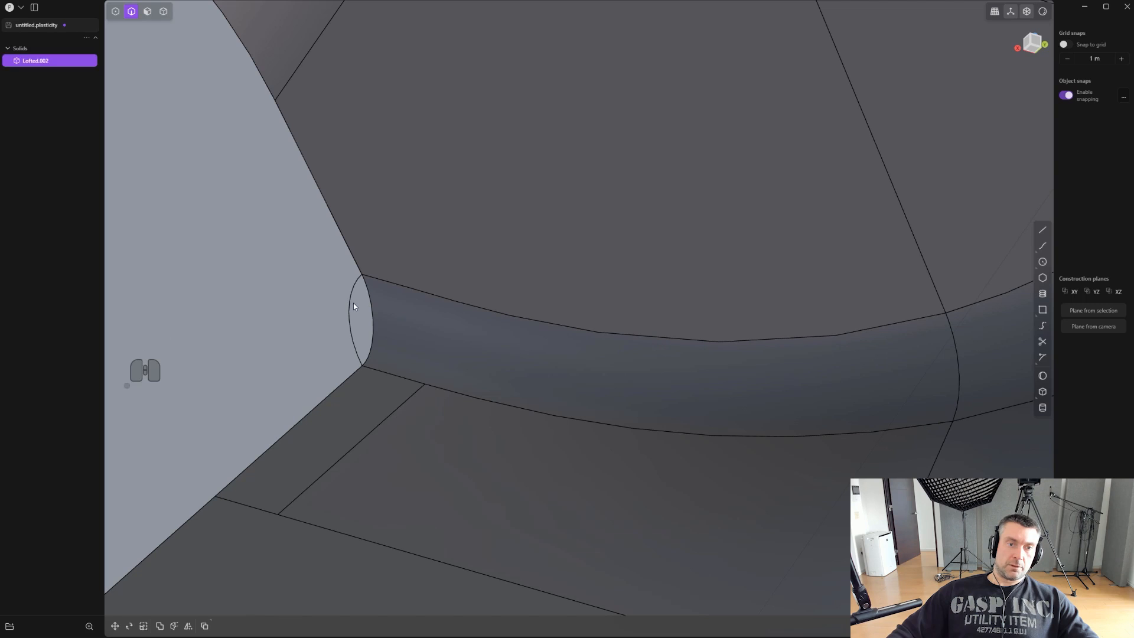
- Delete the seam between the small patch and the end face, and the leftover imprinted edges on the large flat face
left_click(354, 303)
middle_click_drag(349, 304, 657, 298)
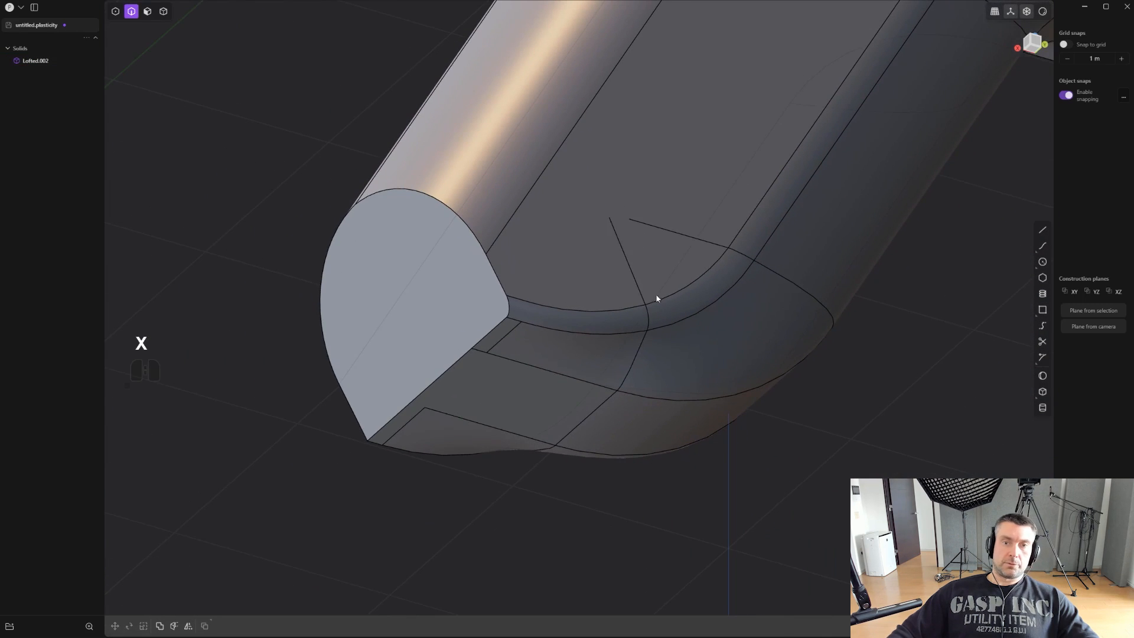
left_click(693, 238)
key("x")
- Mirror the body across its centre plane to copy the finished side over, and union both halves into one solid
scroll(696, 240, "down", 4)
middle_click_drag(721, 242, 522, 416, "shift")
scroll(523, 416, "down", 2)
middle_click_drag(667, 317, 558, 338, "alt")
scroll(558, 338, "down", 1)
key("4")
left_click(605, 329)
key("alt+x")
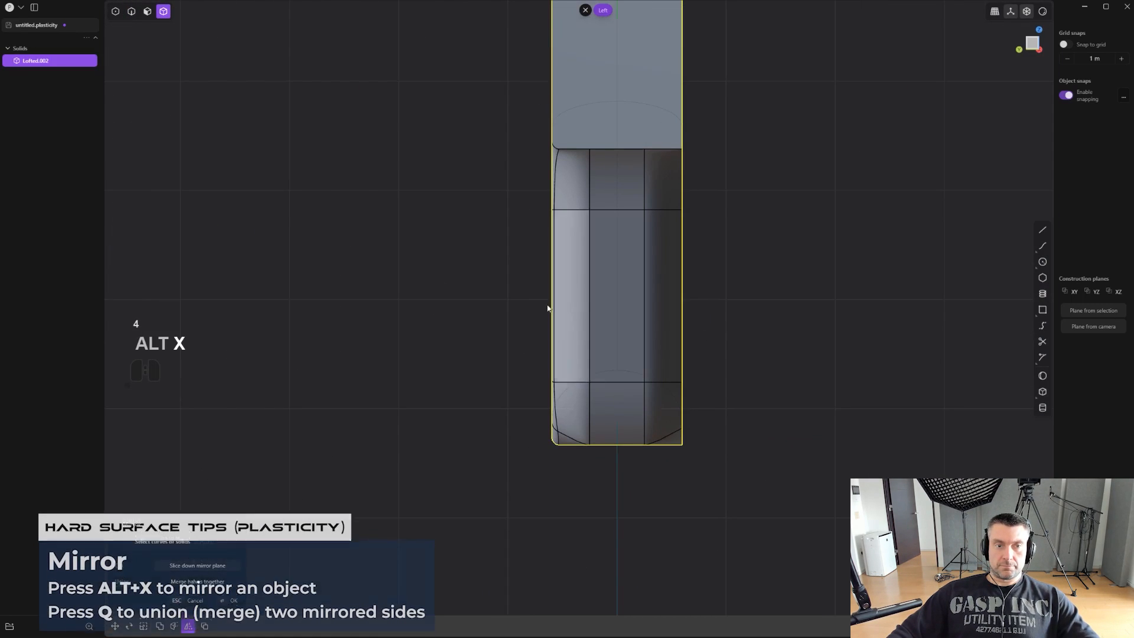
scroll(602, 248, "down", 1)
middle_click_drag(605, 223, 615, 274, "shift")
left_click(600, 118)
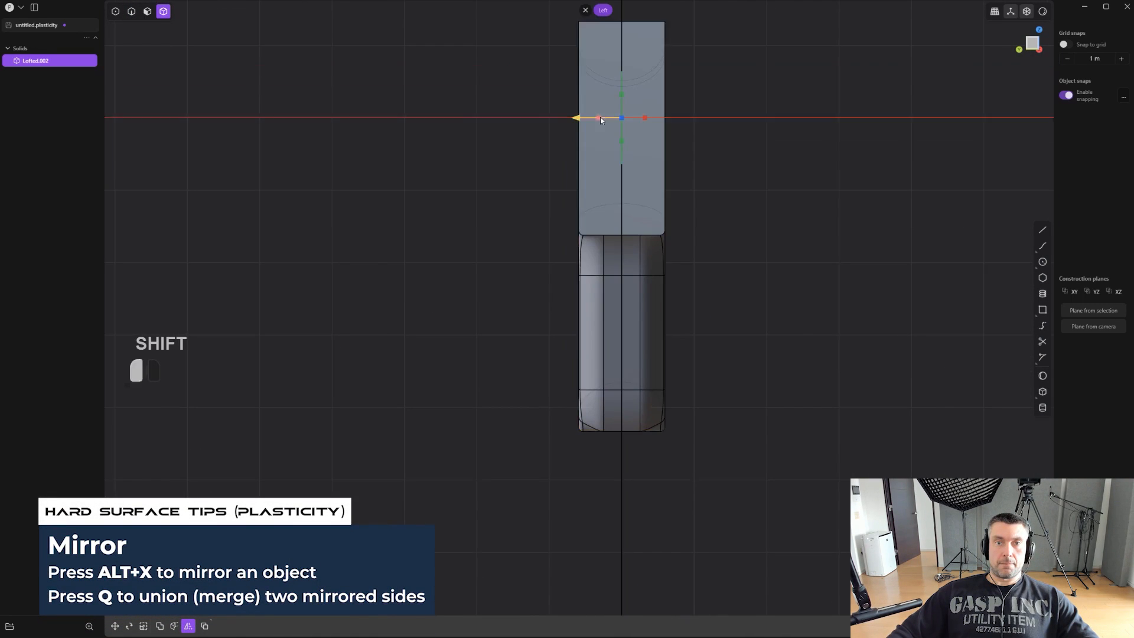
key("q")
right_click(794, 237)
- Examine the mirrored body from the side and at an angle with its edge lines hidden
middle_click_drag(793, 237, 706, 264, "alt")
scroll(706, 263, "down", 3)
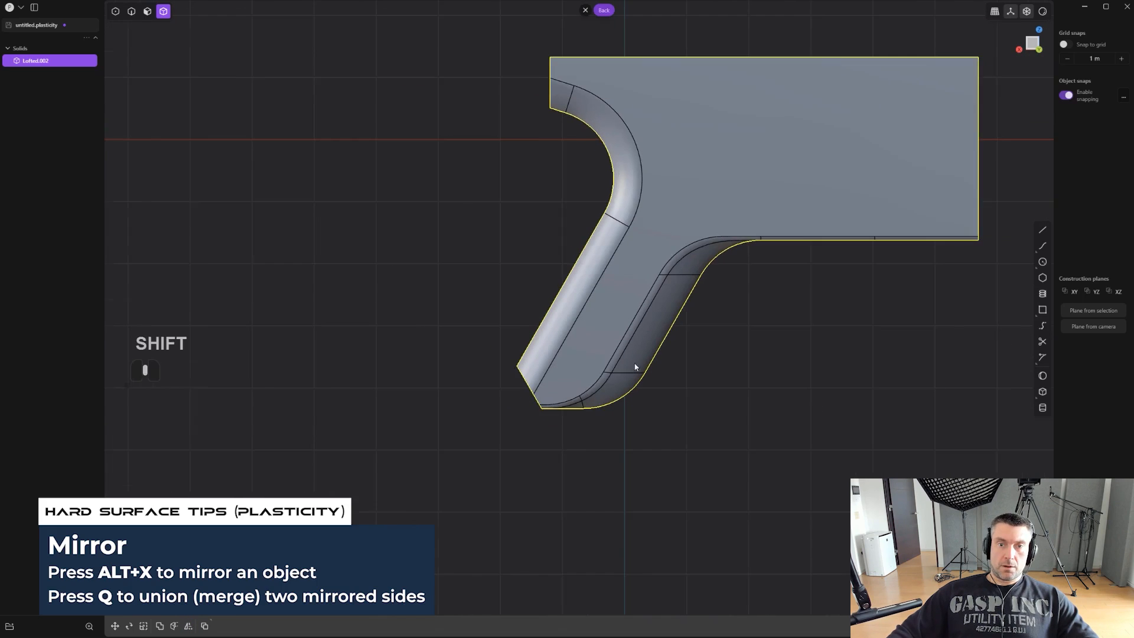
middle_click_drag(636, 367, 571, 432, "shift")
scroll(662, 381, "up", 1)
key("ctrl+e")
mouse_move(663, 324)
middle_mouse_down()
mouse_move(615, 268)
mouse_move(663, 347)
middle_mouse_up()
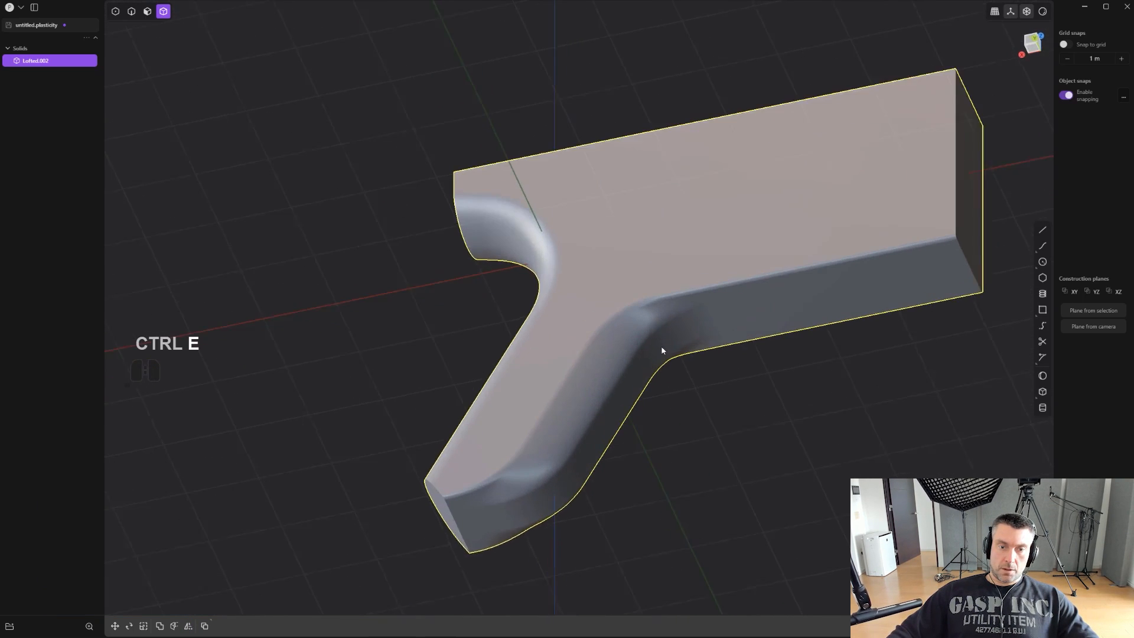
scroll(583, 386, "up", 3)
mouse_move(584, 386)
middle_mouse_down()
mouse_move(658, 413)
mouse_move(566, 455)
mouse_move(744, 433)
mouse_move(650, 445)
mouse_move(726, 376)
mouse_move(567, 394)
mouse_move(590, 399)
middle_mouse_up()
scroll(589, 400, "up", 3)
- Draw an open U-shaped slot outline parallel to the grip's end face and move it about 0.094 m in X and -0.044 m in Z
key("shift+a")
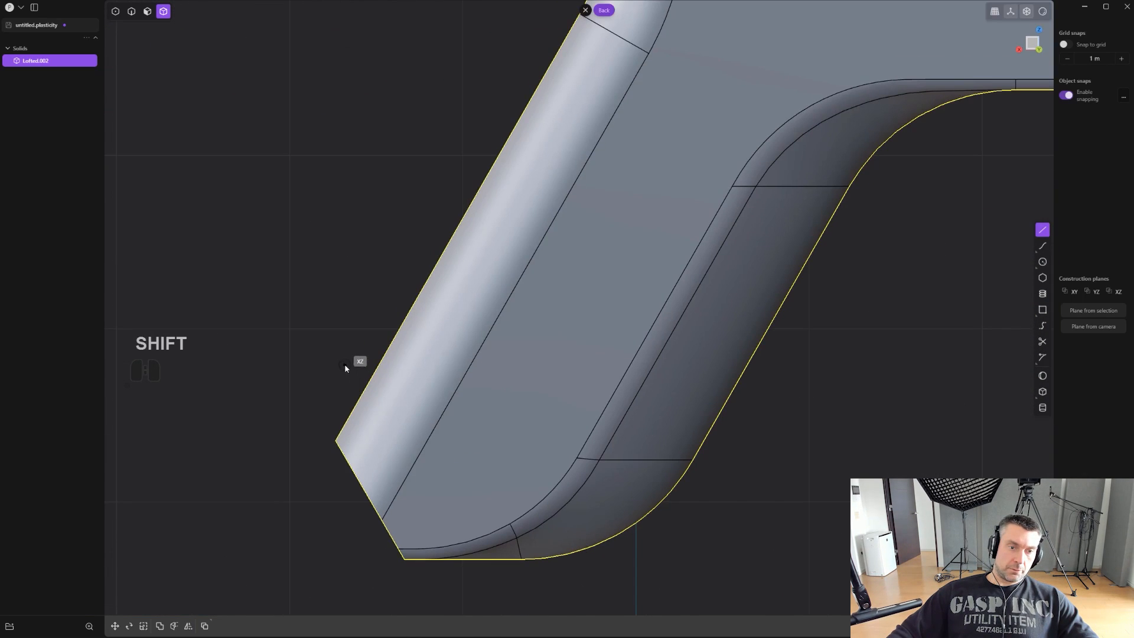
left_click(432, 515)
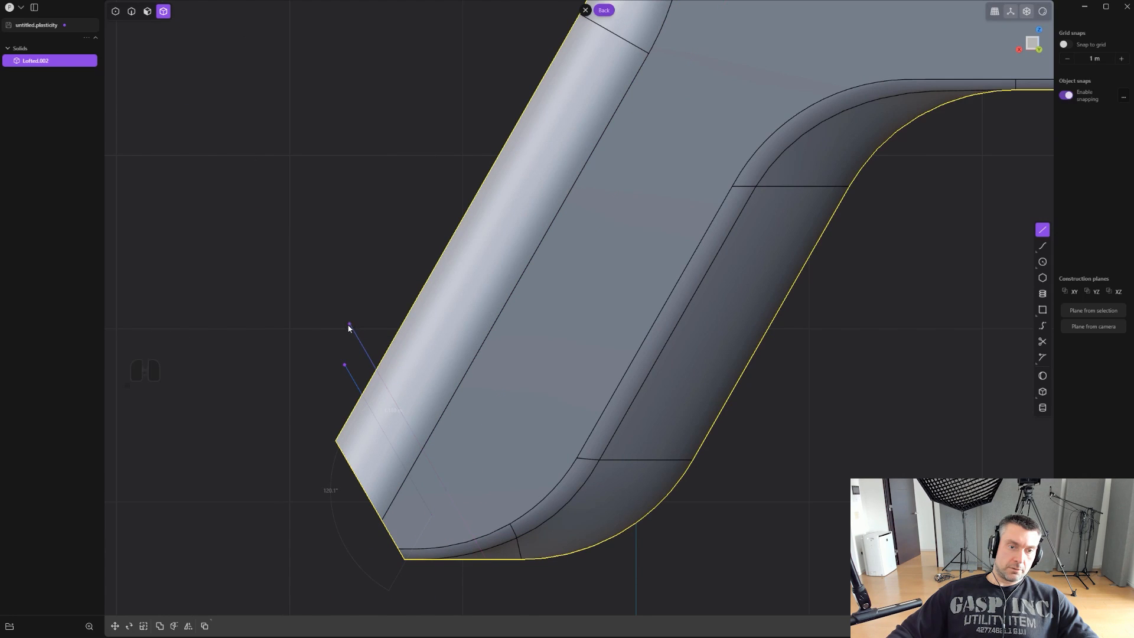
right_click(349, 326)
scroll(354, 338, "up", 3)
key("g")
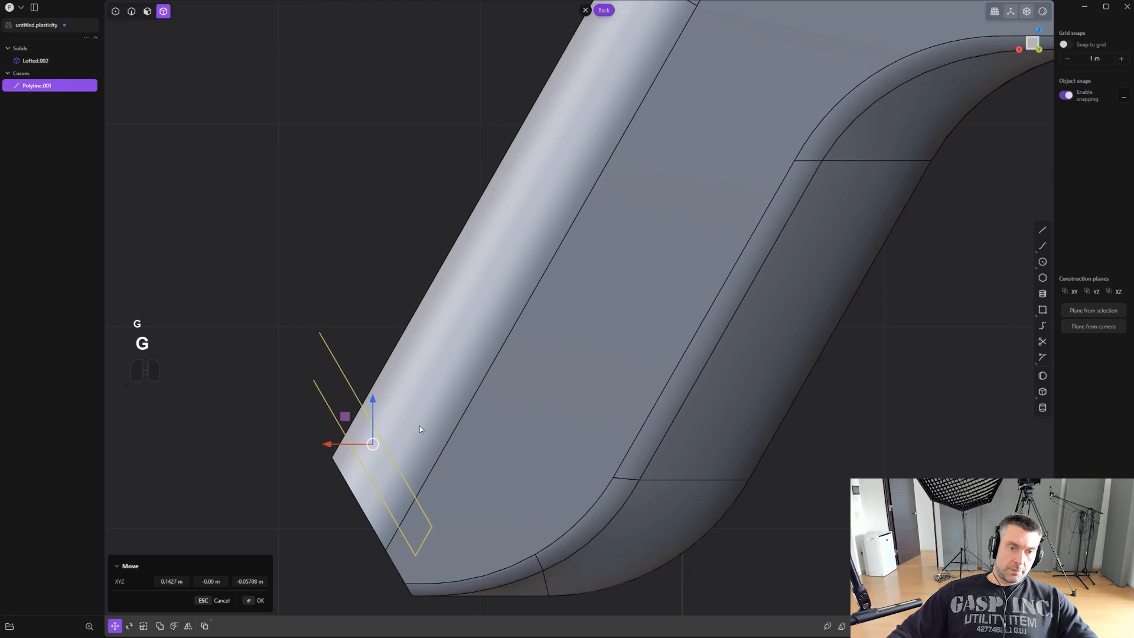
left_click(429, 424)
middle_click_drag(456, 374, 481, 318, "shift")
scroll(491, 446, "up", 3)
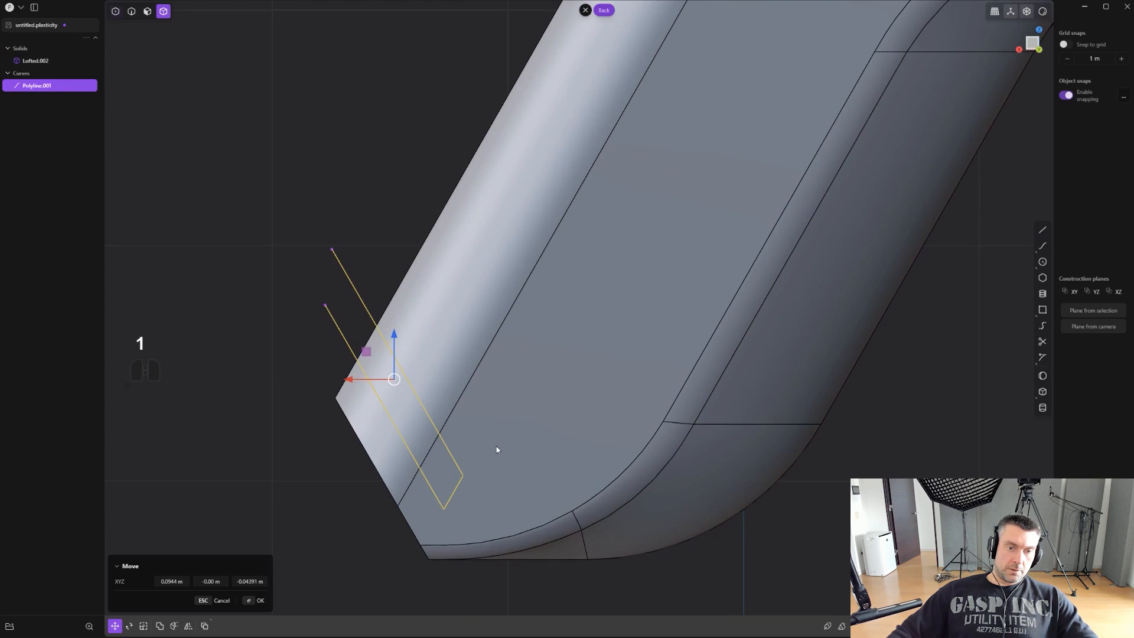
- Fillet the two corner points at the closed end of the slot outline
left_click(516, 517)
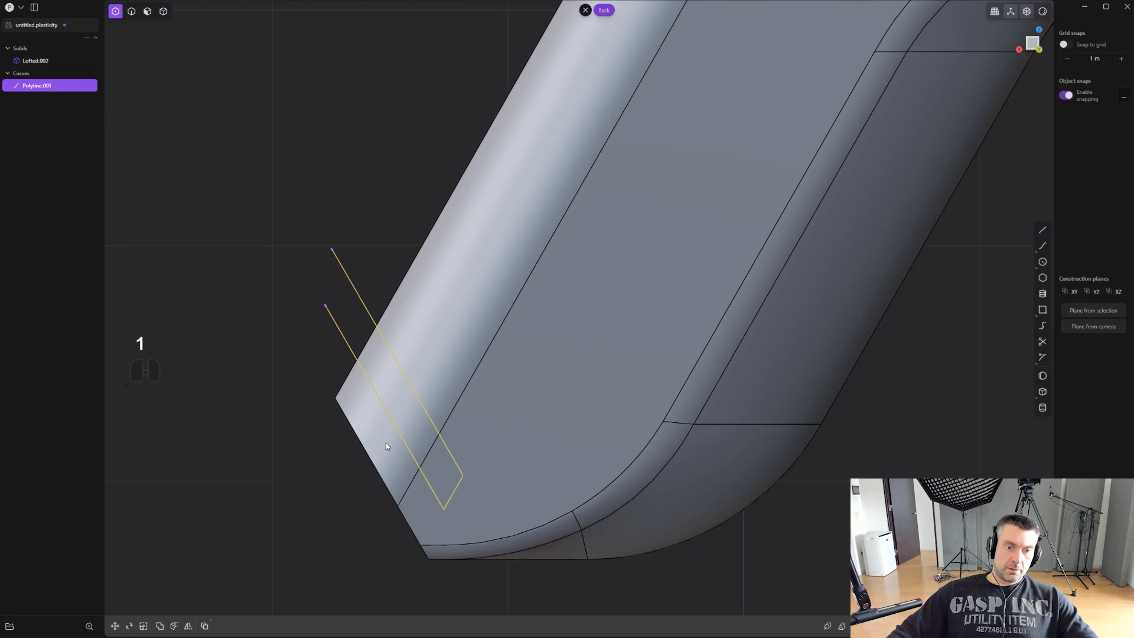
left_click_drag(381, 447, 515, 524)
scroll(511, 479, "up", 2)
key("b")
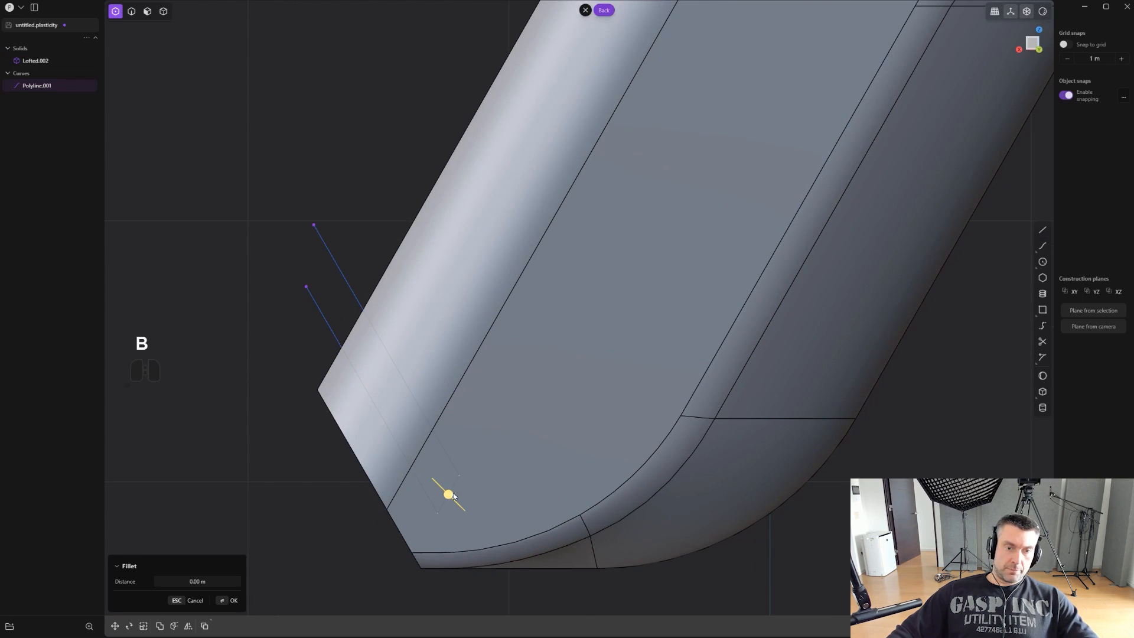
left_click_drag(452, 496, 464, 495)
right_click(515, 441)
- Cut the grip with the slot outline, and delete the cut-out piece and the outline curve
scroll(515, 446, "down", 5)
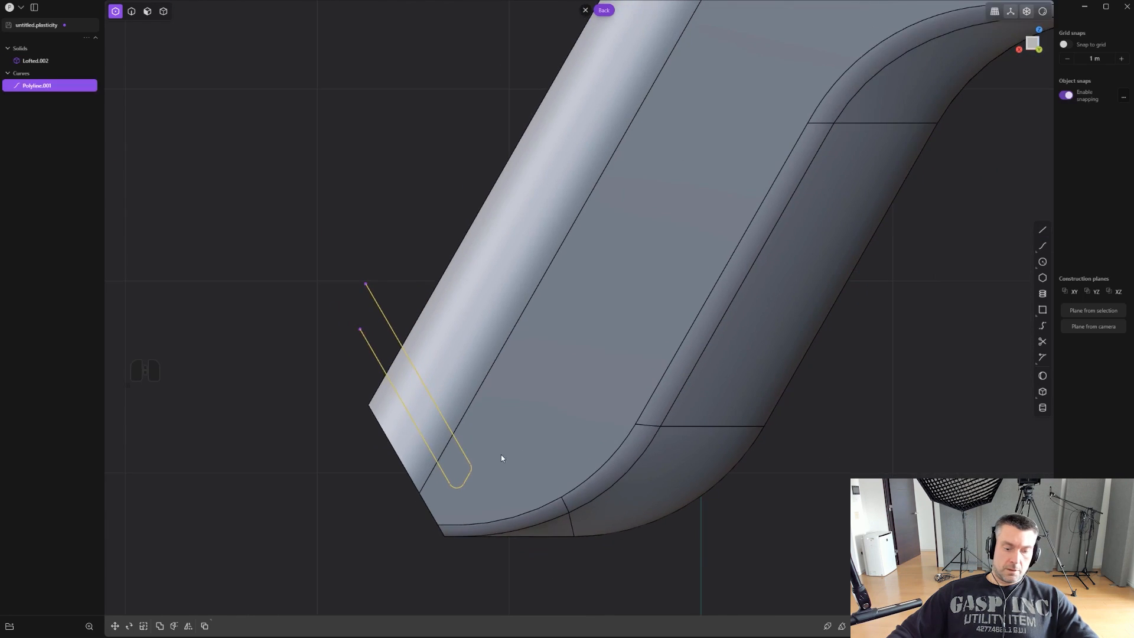
key("c")
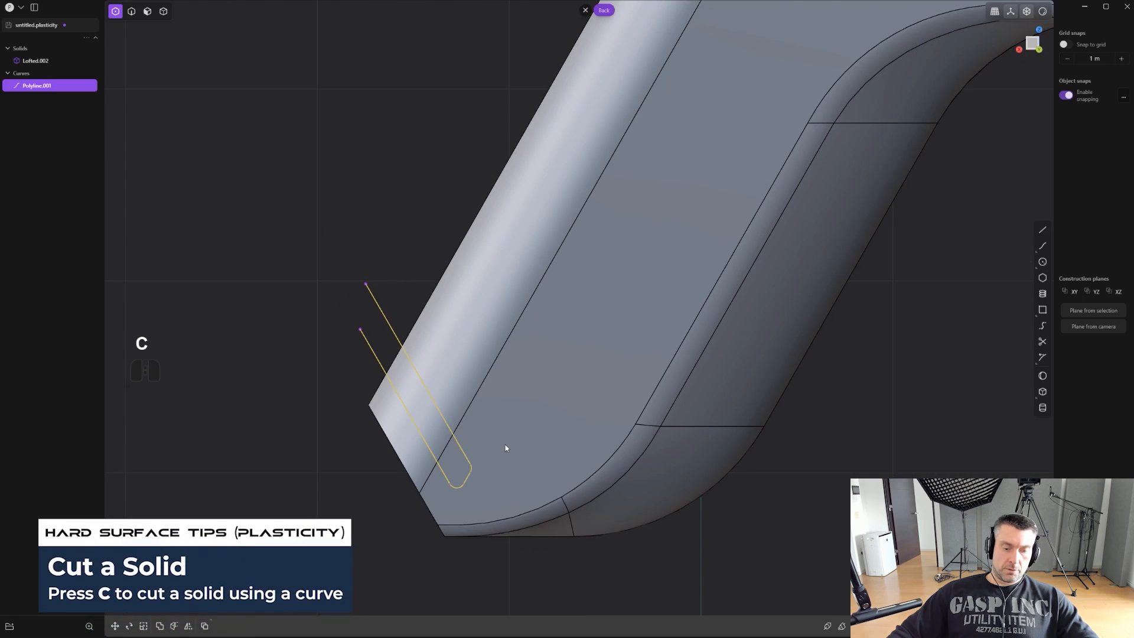
left_click(494, 417)
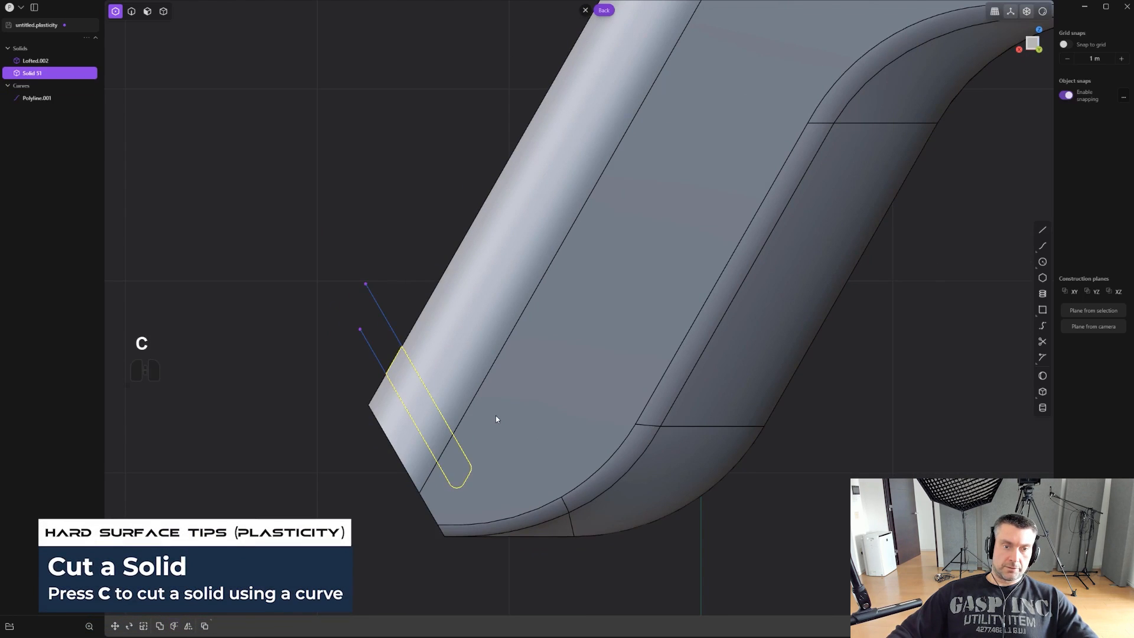
scroll(463, 423, "up", 2)
key("x")
key("2")
left_click(380, 312)
key("x")
- Add a small fillet to the outer edges around the slot in the grip
middle_click_drag(382, 315, 437, 398)
left_click(441, 402)
key("f")
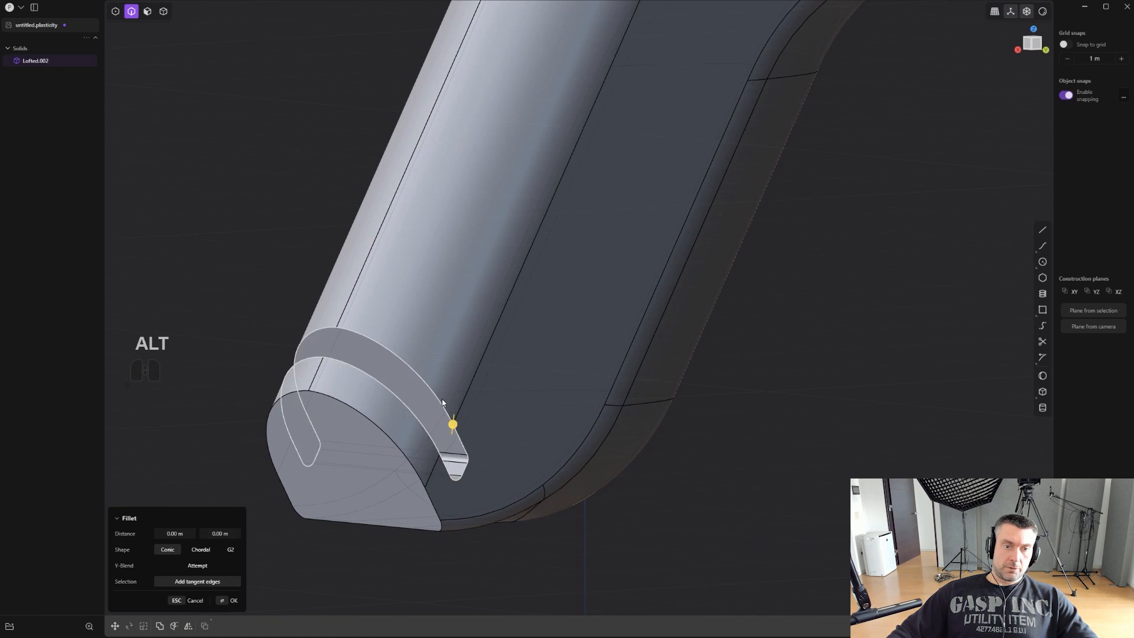
left_click_drag(455, 424, 457, 432)
right_click(459, 431)
- Draw a centre circle on the slot's upper inner wall, centred on that face
scroll(521, 367, "up", 6)
middle_click_drag(466, 420, 508, 242)
middle_click_drag(633, 305, 549, 354, "shift")
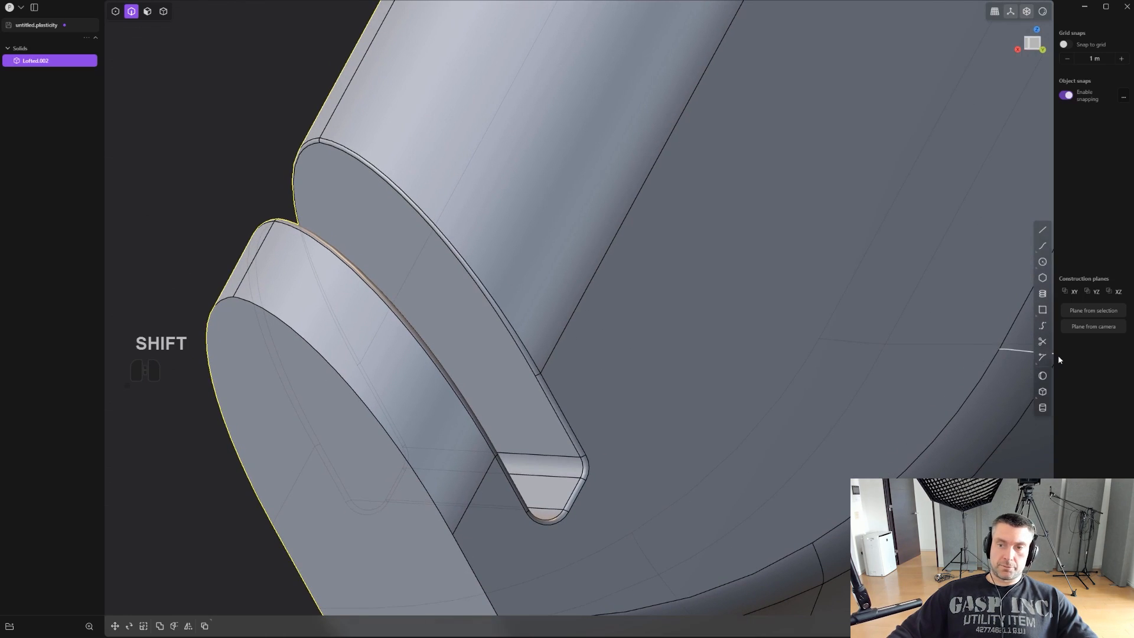
left_click(1042, 262)
middle_click_drag(638, 349, 520, 333)
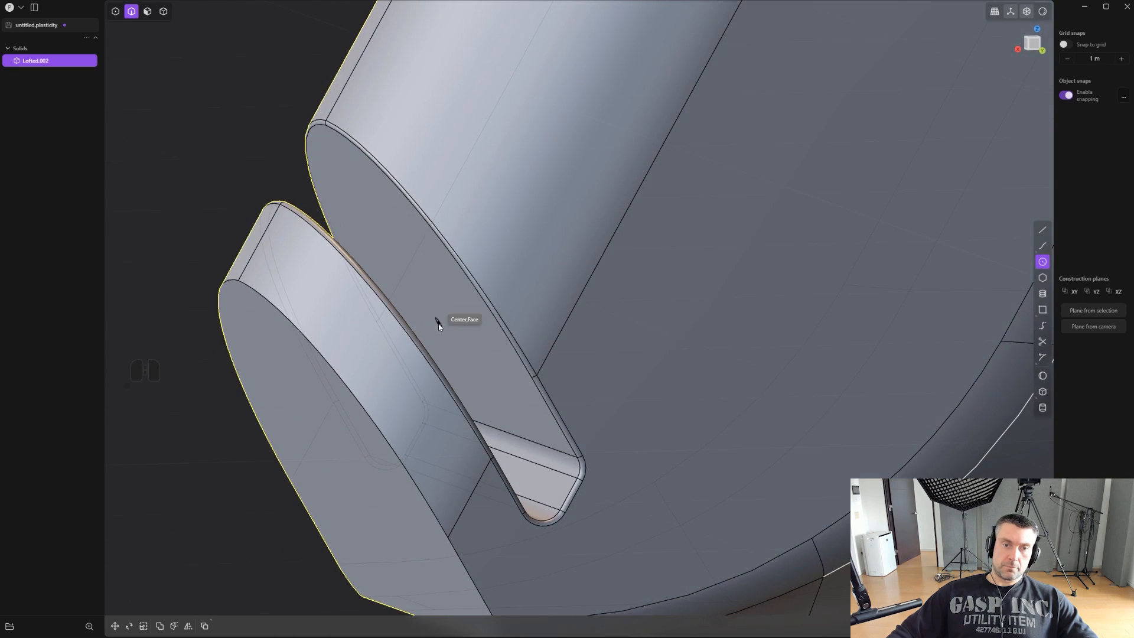
left_click(460, 328)
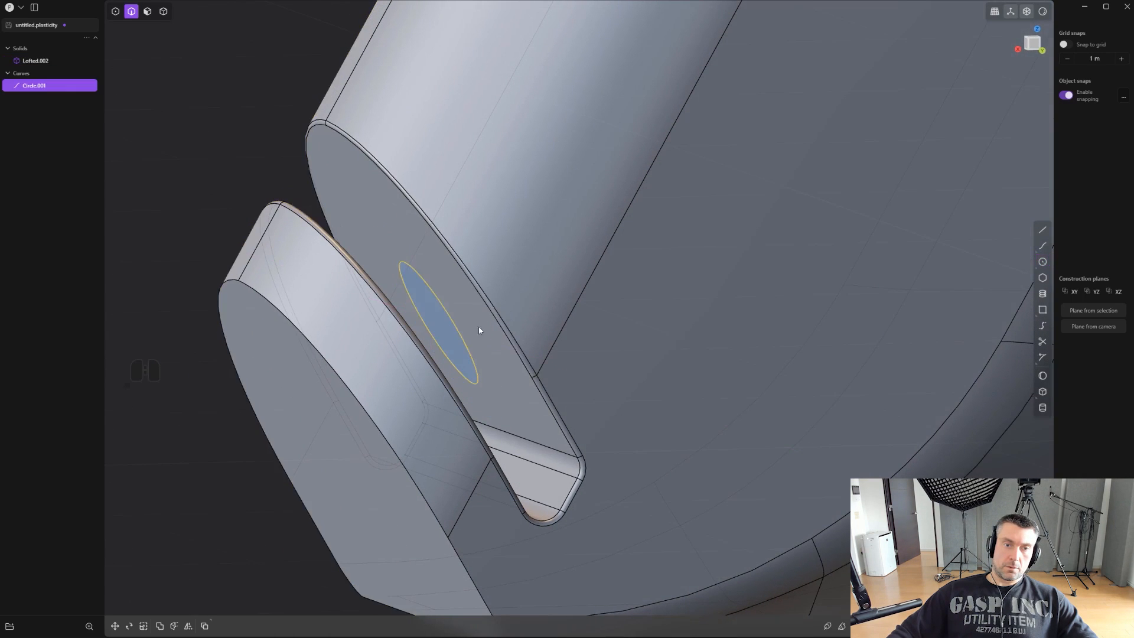
- Scale up the circle, imprint it on the slot wall with the Vector method and hidden occlusion, and delete the circle curve
middle_click_drag(460, 328, 619, 348)
key("s")
left_click(793, 313)
right_click(618, 349)
left_click(621, 397)
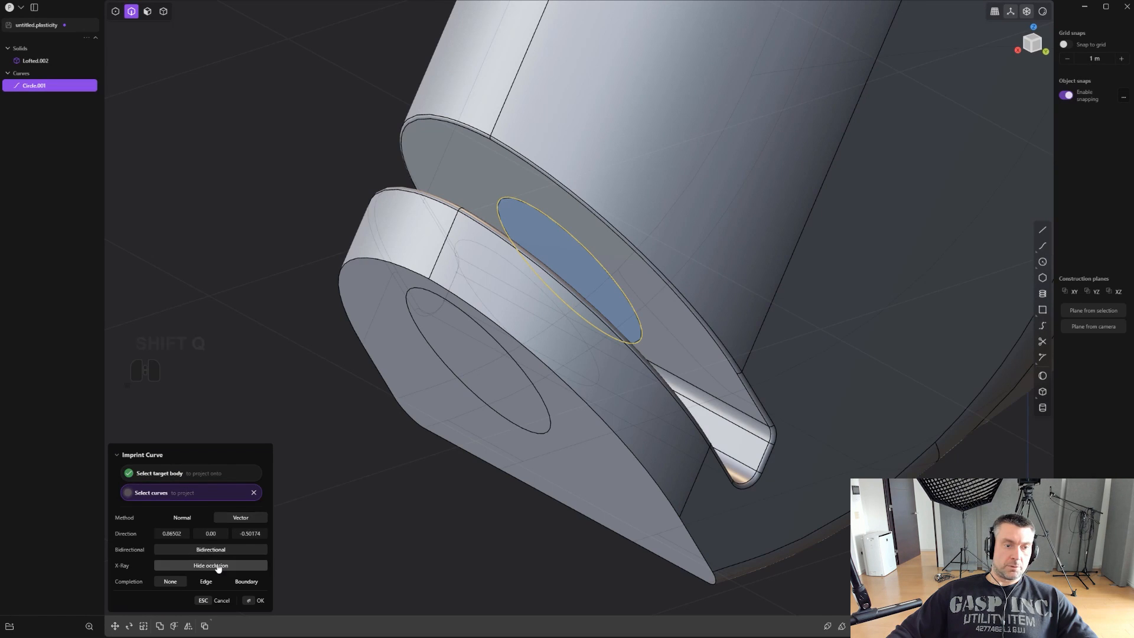
right_click(353, 470)
key("2")
left_click(592, 253)
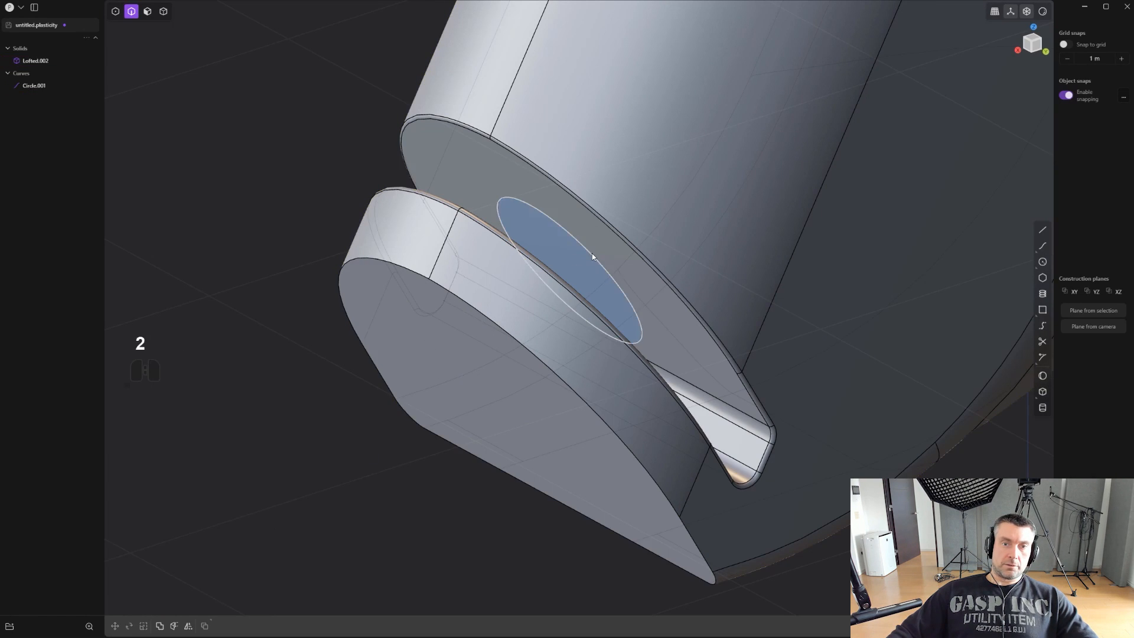
key("x")
- Extrude the imprinted circular face across the slot to the opposite wall as a round pin
middle_click_drag(601, 280, 576, 302)
key("3")
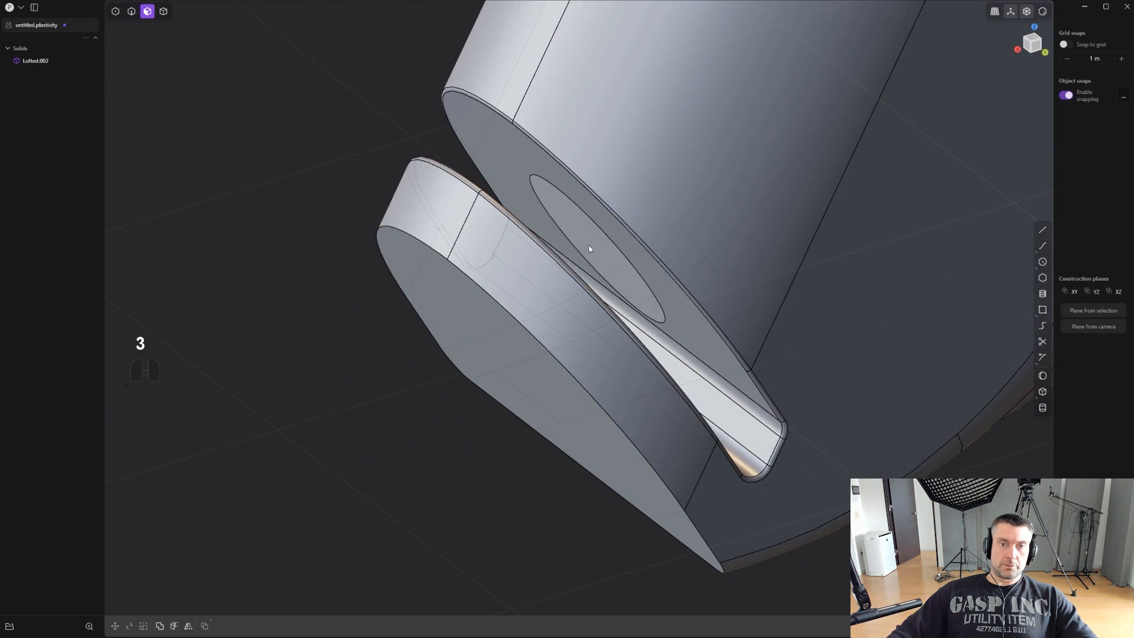
left_click(592, 249)
middle_click_drag(591, 249, 607, 299)
left_click_drag(607, 298, 564, 378)
right_click(625, 348)
- Move the pin's side face about 0.061 m along the slot towards its open end, using a custom pivot aligned with the slot wall
scroll(674, 334, "down", 2)
key("2")
middle_click_drag(674, 335, 654, 252)
key("3")
left_click(592, 282)
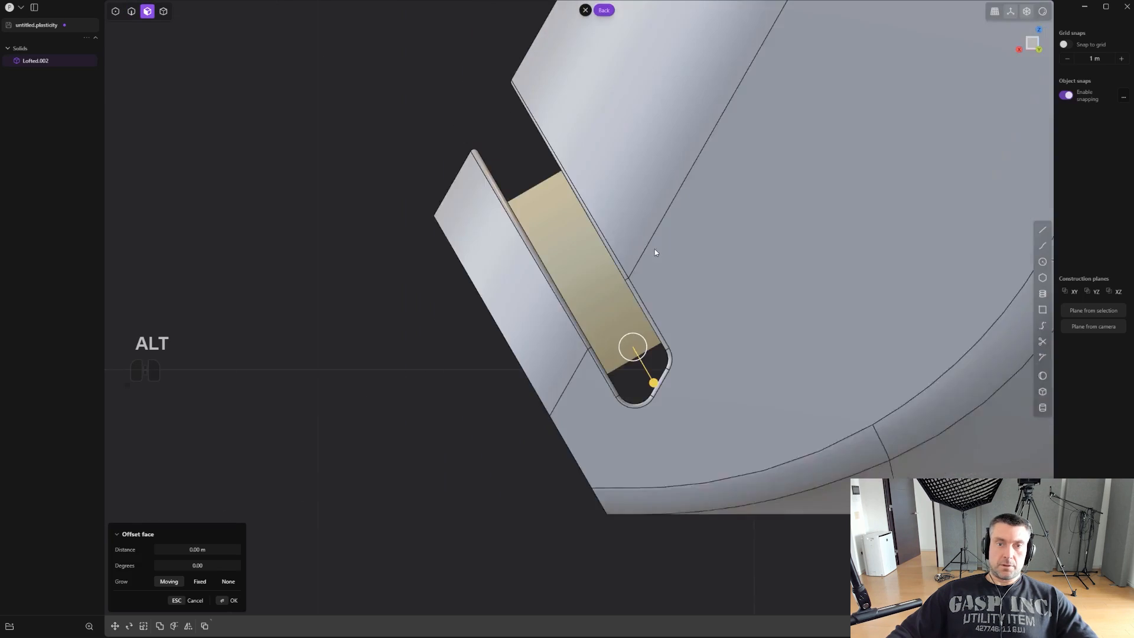
middle_click_drag(642, 300, 640, 330, "shift")
key("g")
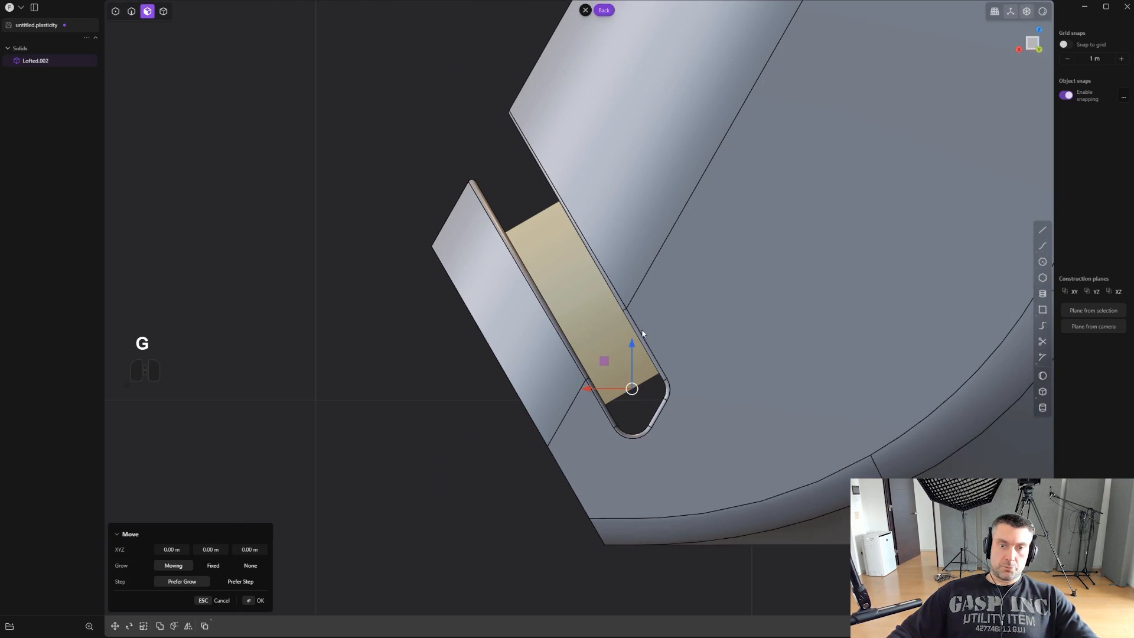
key("v")
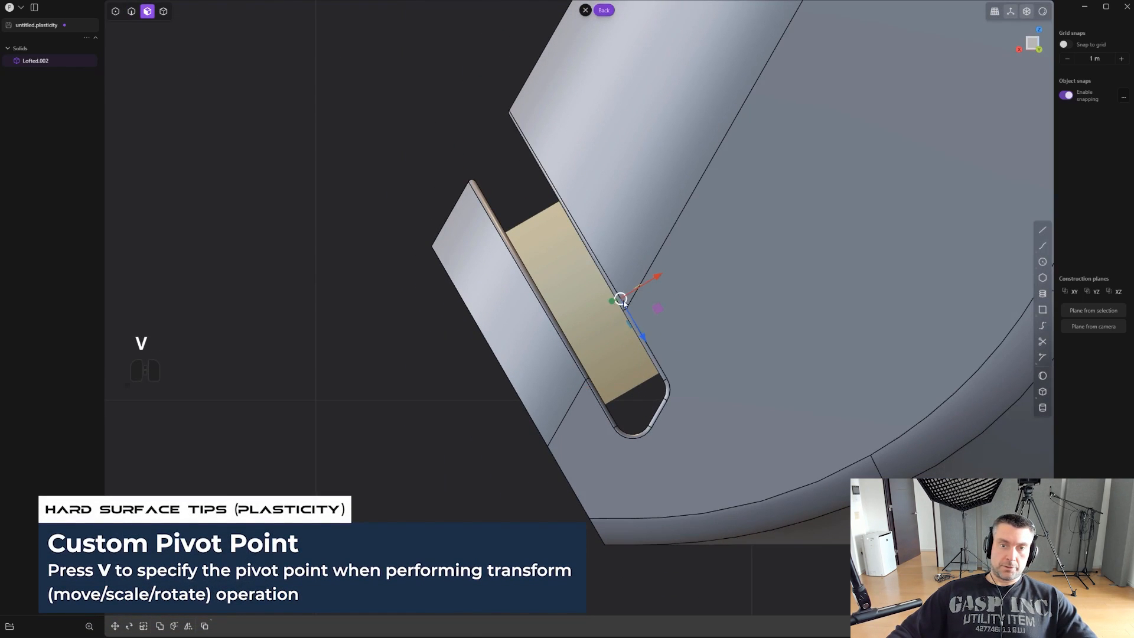
left_click(622, 299)
left_click_drag(645, 334, 632, 313)
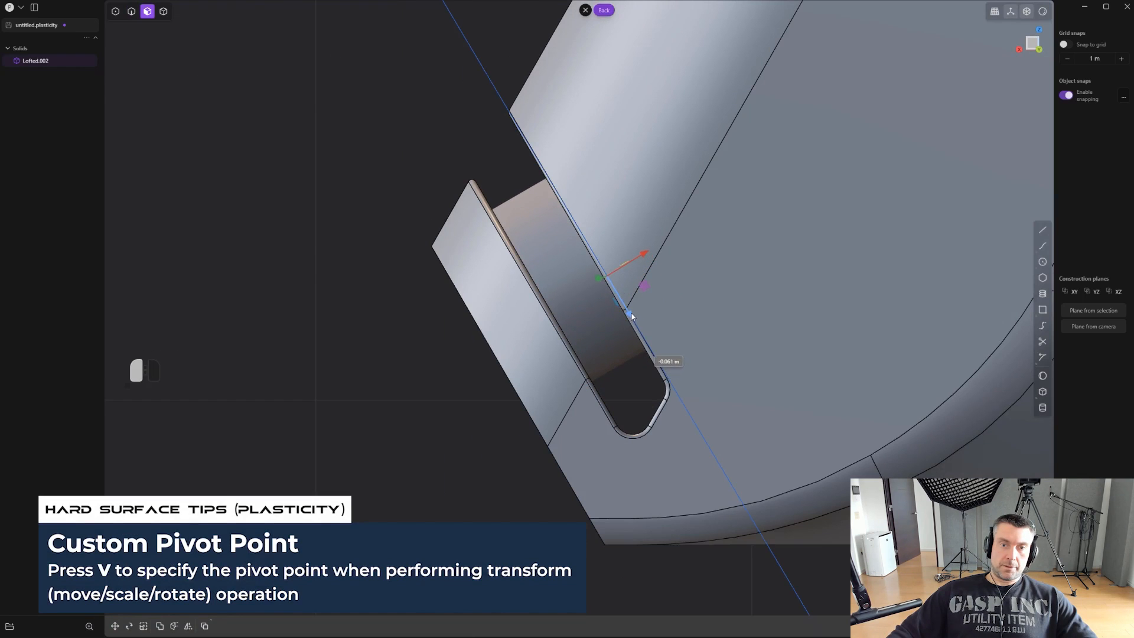
right_click(632, 312)
- Thicken the pin slightly by offsetting its side face outward
middle_click_drag(608, 307, 655, 295)
key("2")
left_click(590, 248, "alt")
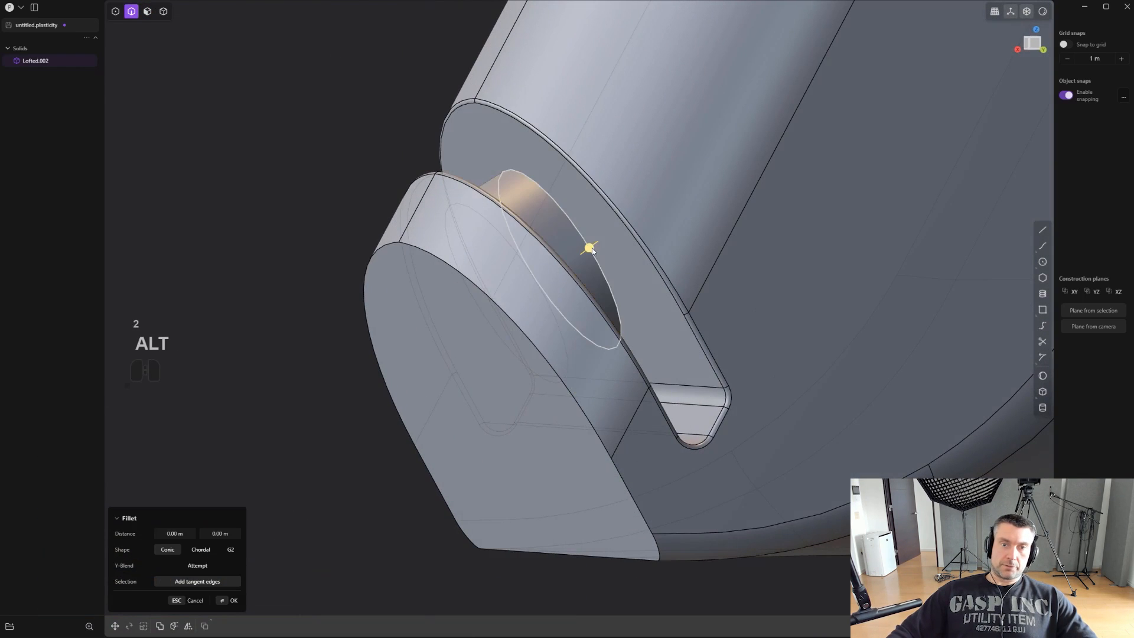
middle_click_drag(592, 251, 562, 300)
key("3")
left_click(577, 274)
left_click_drag(563, 284, 574, 291)
middle_click_drag(574, 291, 607, 219)
- Fillet the circular edges at both ends of the pin where it meets the slot walls
key("2")
middle_click_drag(615, 363, 640, 334)
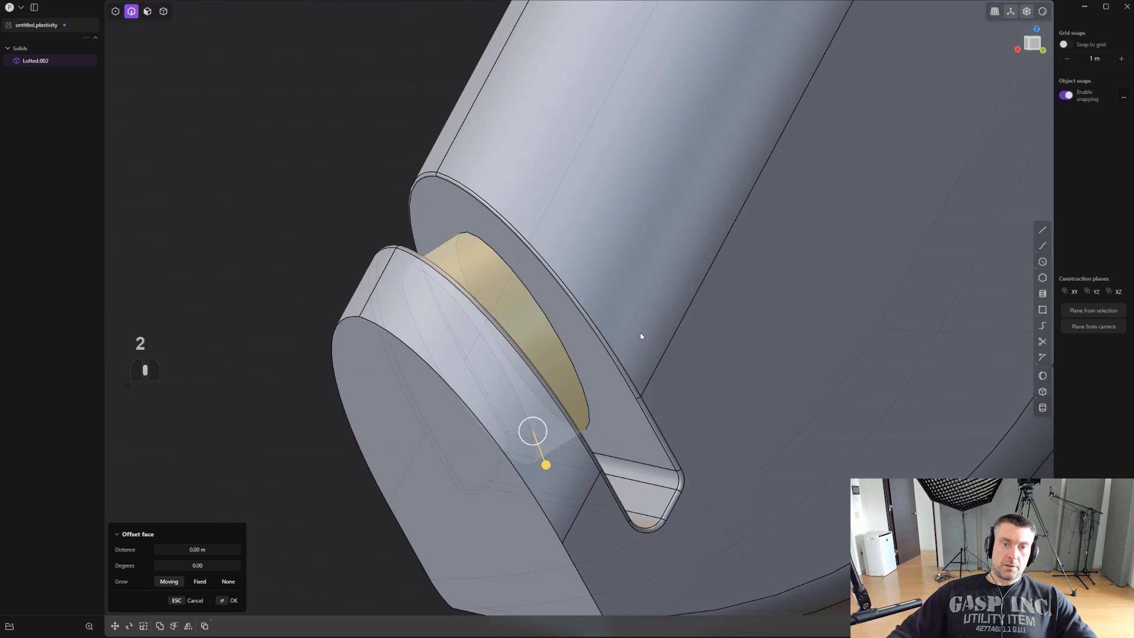
left_click(567, 335, "alt")
middle_click_drag(568, 336, 524, 355)
left_click(498, 345, "alt+shift")
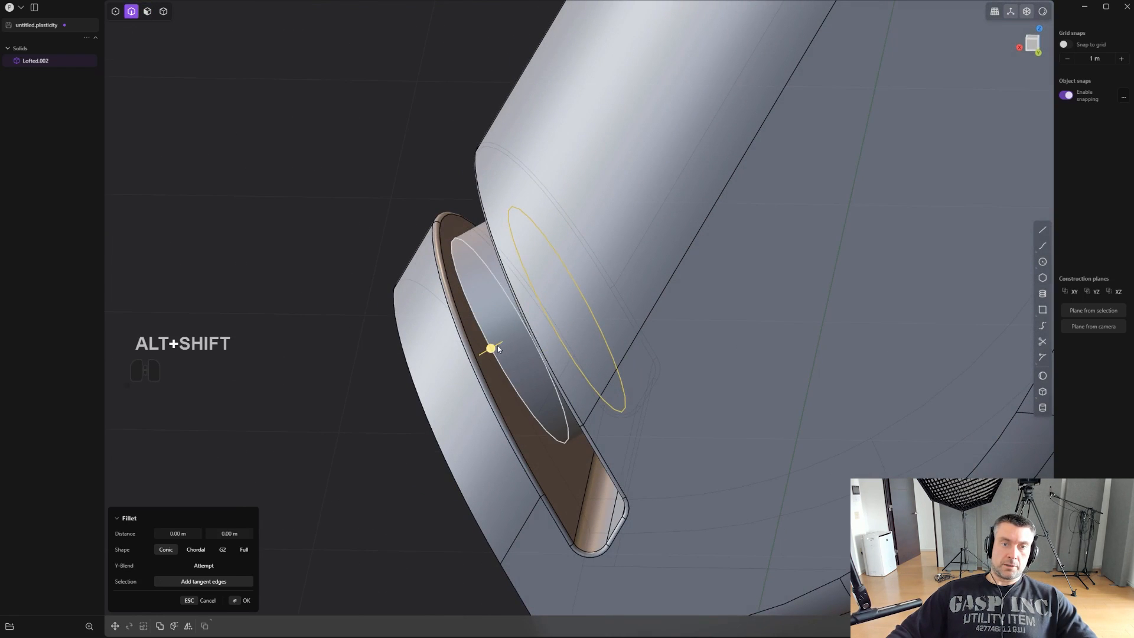
mouse_move(497, 346)
left_mouse_down("alt+shift")
mouse_move(488, 348)
mouse_move(500, 348)
left_mouse_up("alt+shift")
right_click(500, 348)
- Hide the edge lines and examine the slotted grip and the whole body from the side
middle_click_drag(529, 359, 627, 317)
scroll(627, 320, "down", 2)
key("ctrl+e")
scroll(525, 419, "down", 4)
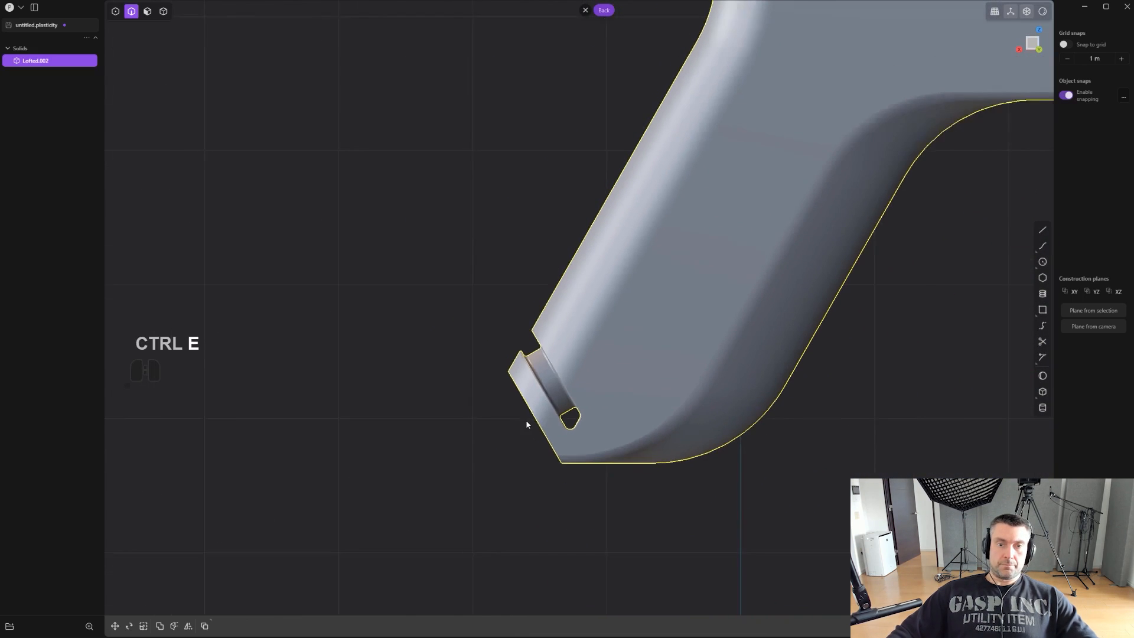
middle_click_drag(887, 357, 696, 388, "shift")
left_click(697, 387)
scroll(696, 388, "down", 4)
key("ctrl+z")
middle_click_drag(852, 232, 681, 346, "shift")
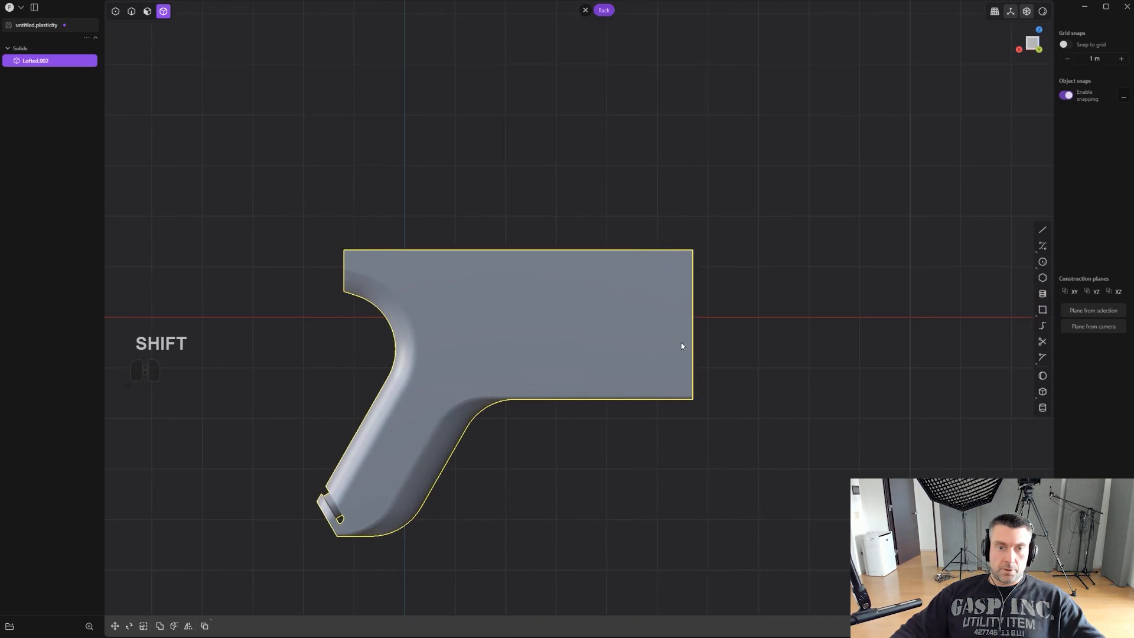
scroll(650, 349, "up", 1)
middle_click_drag(561, 352, 602, 347, "shift")
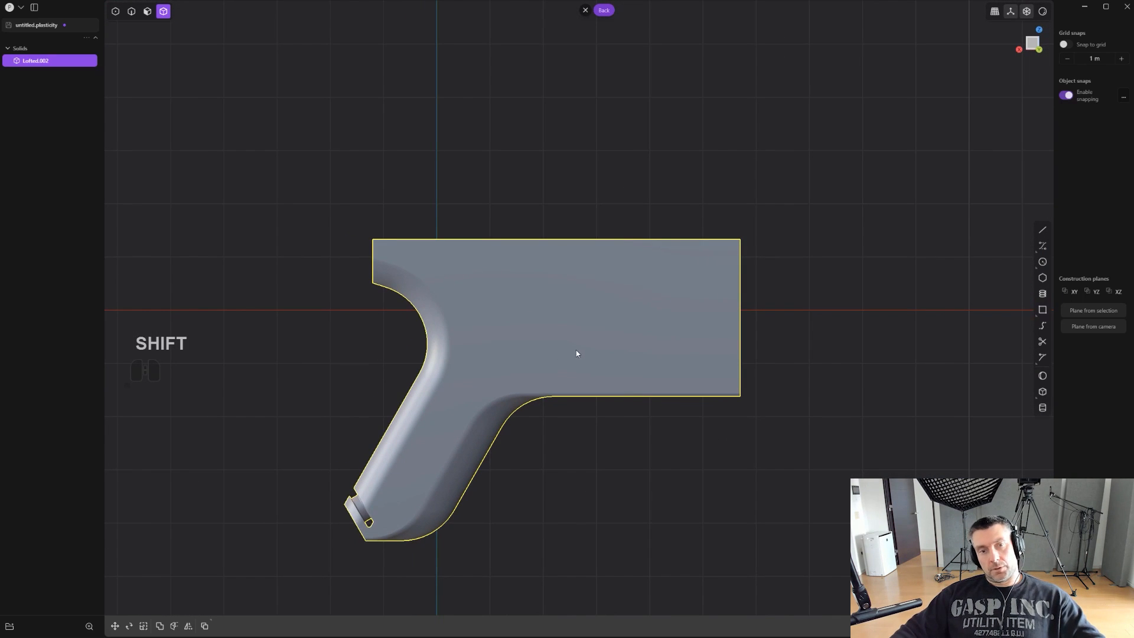
- Draw a two-segment line rising diagonally from behind the grip, and running horizontally through the upper body past its front end
scroll(420, 347, "up", 1)
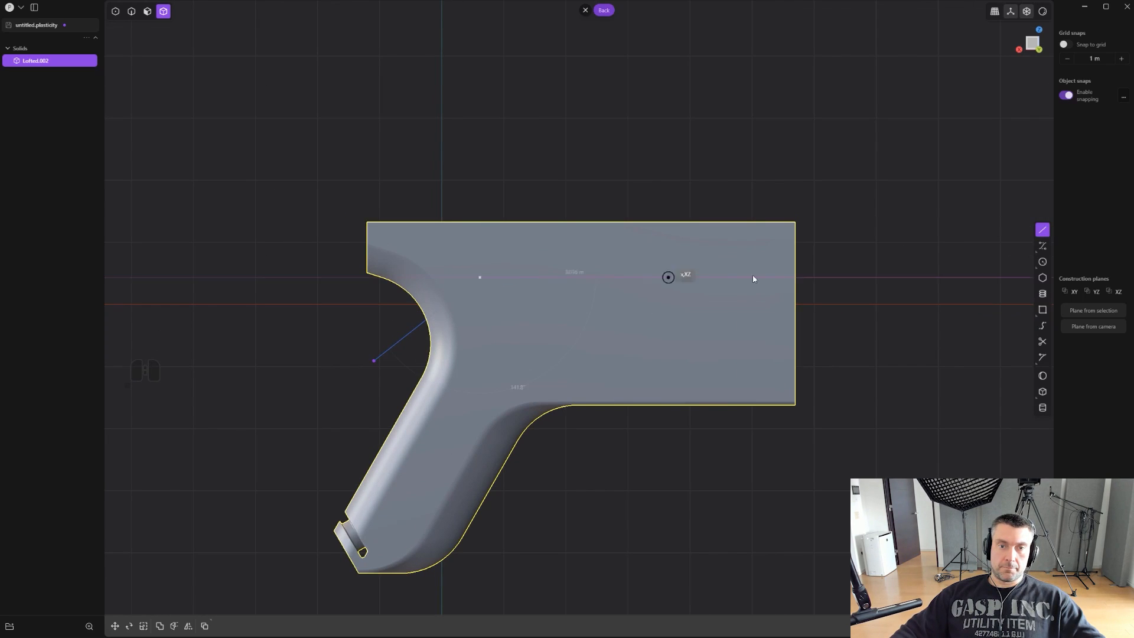
left_click(912, 284)
right_click(911, 284)
- Cut the body along the two-segment line, and delete the upper piece and the cutting curve
scroll(827, 302, "up", 1)
key("c")
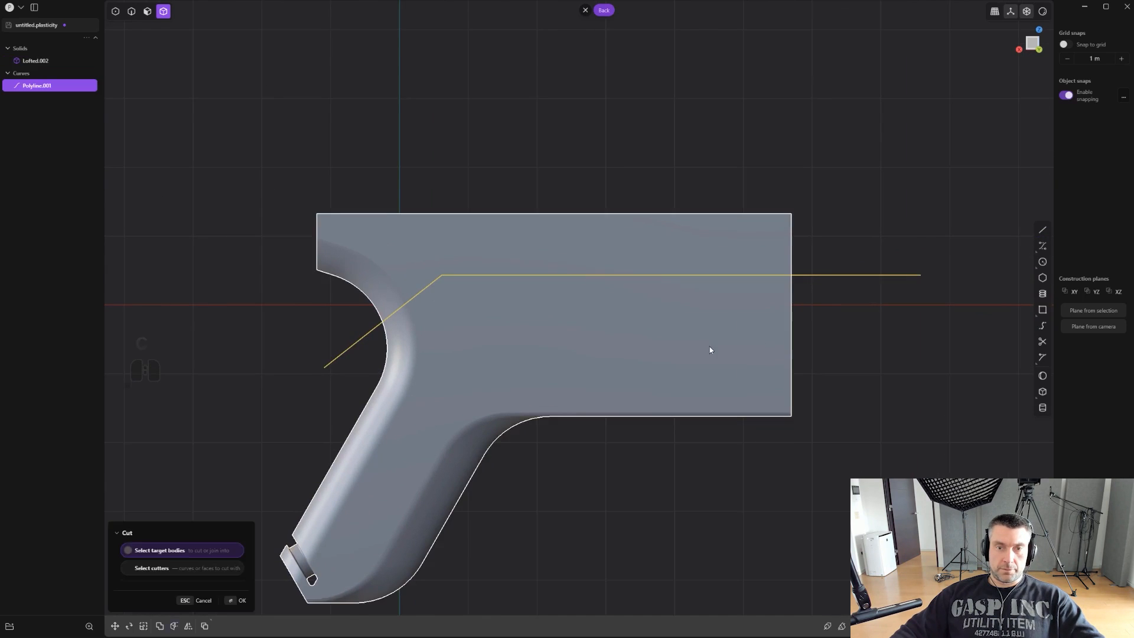
left_click(708, 341)
right_click(707, 338)
key("x")
key("2")
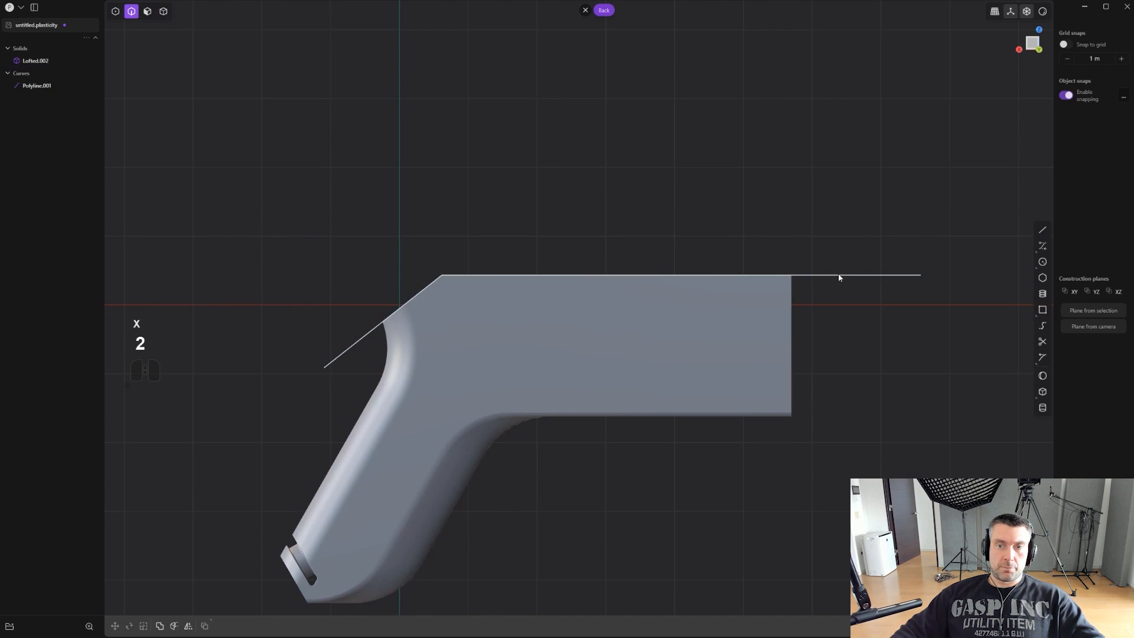
left_click(840, 275)
key("x")
- Fillet the transverse edge where the sloped rear cut meets the flat top face
mouse_move(559, 329)
middle_mouse_down()
mouse_move(615, 347)
mouse_move(572, 330)
middle_mouse_up()
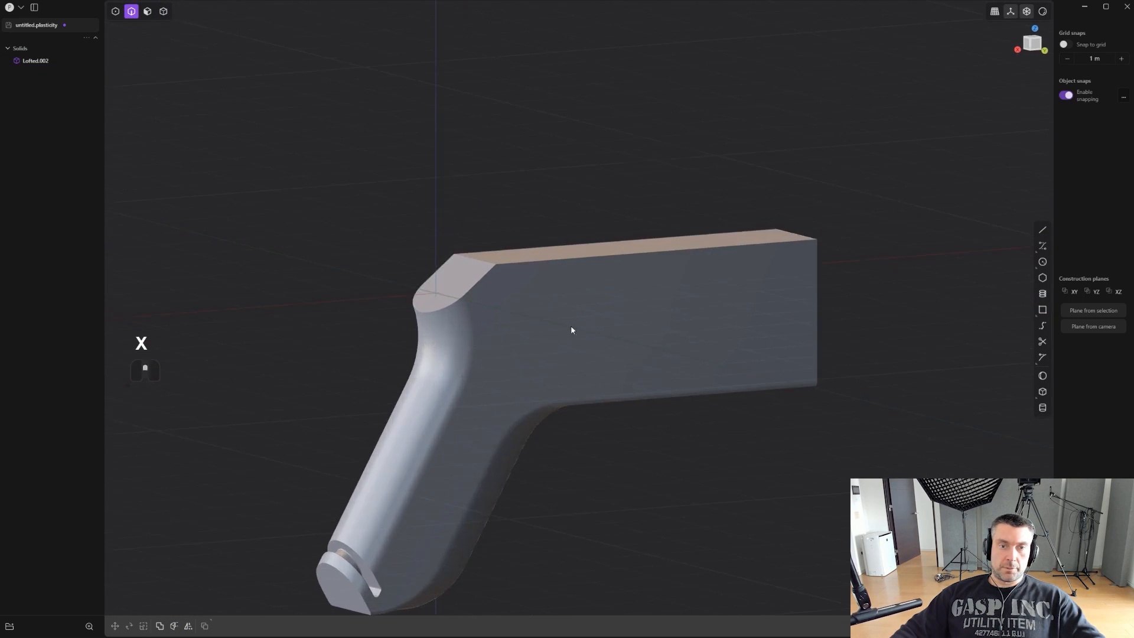
left_click(481, 258)
middle_click_drag(485, 261, 549, 321)
left_click_drag(481, 251, 479, 230)
right_click(480, 230)
- Chamfer the long side edges of the body's flat top, and show the edge lines
scroll(486, 247, "up", 1)
middle_click_drag(553, 279, 539, 271)
left_click(549, 257)
key("f")
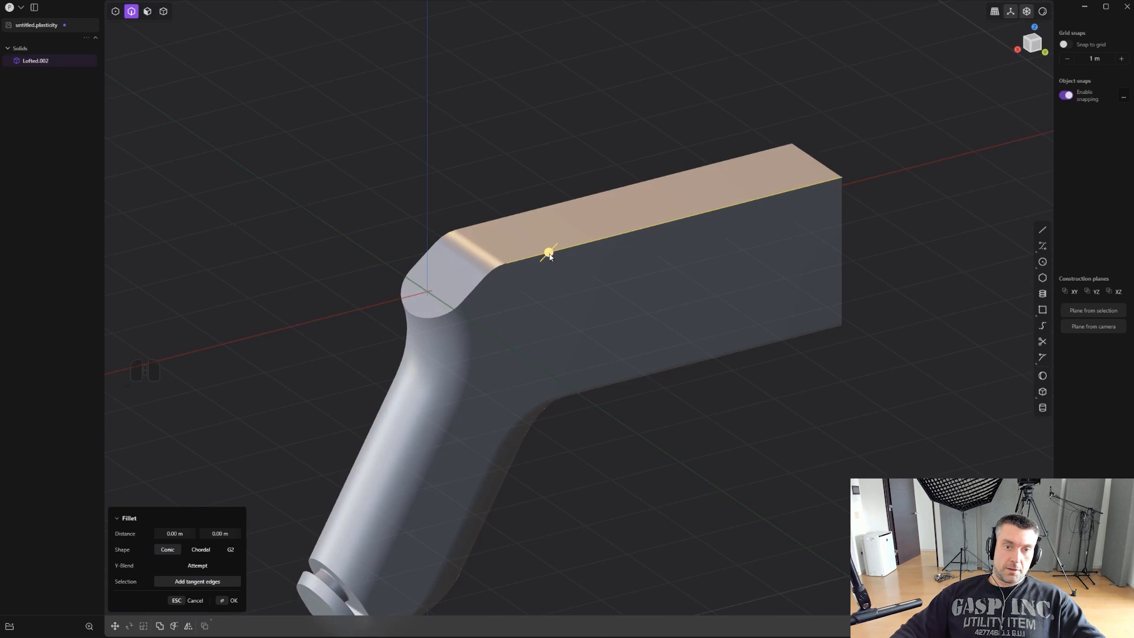
left_click_drag(555, 262, 556, 266)
right_click(565, 265)
scroll(570, 265, "up", 1)
middle_click_drag(601, 266, 729, 328)
scroll(608, 260, "up", 1)
key("ctrl+e")
scroll(608, 260, "up", 2)
scroll(729, 328, "down", 3)
- Draw a cylinder as a new body, centred on the upper body's front face and extending forward
middle_click_drag(729, 329, 597, 347)
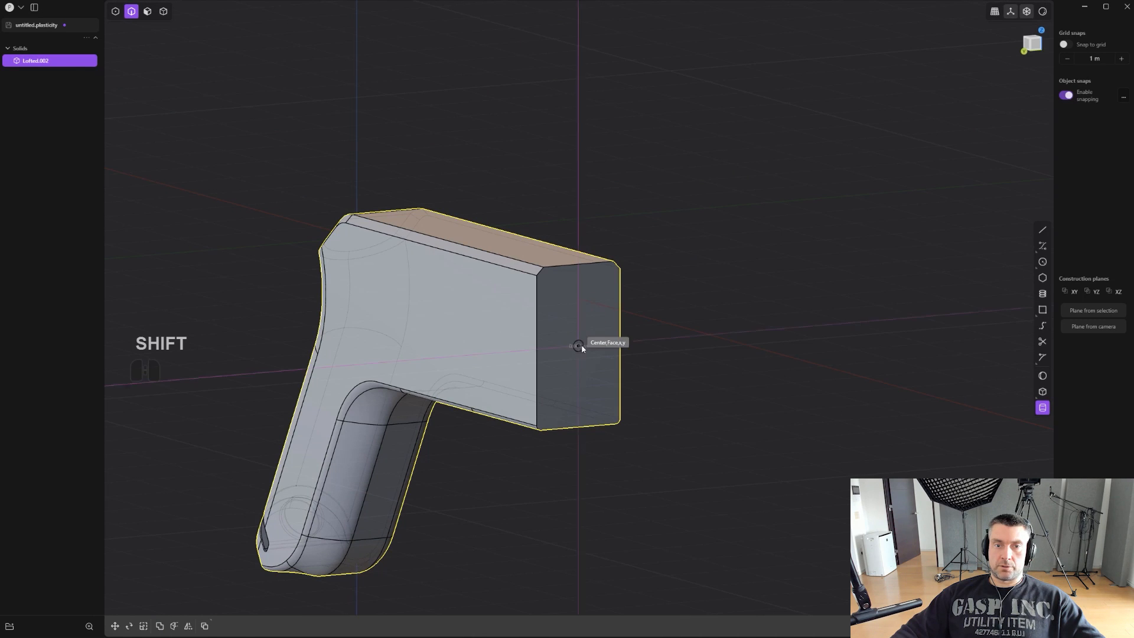
left_click(633, 357)
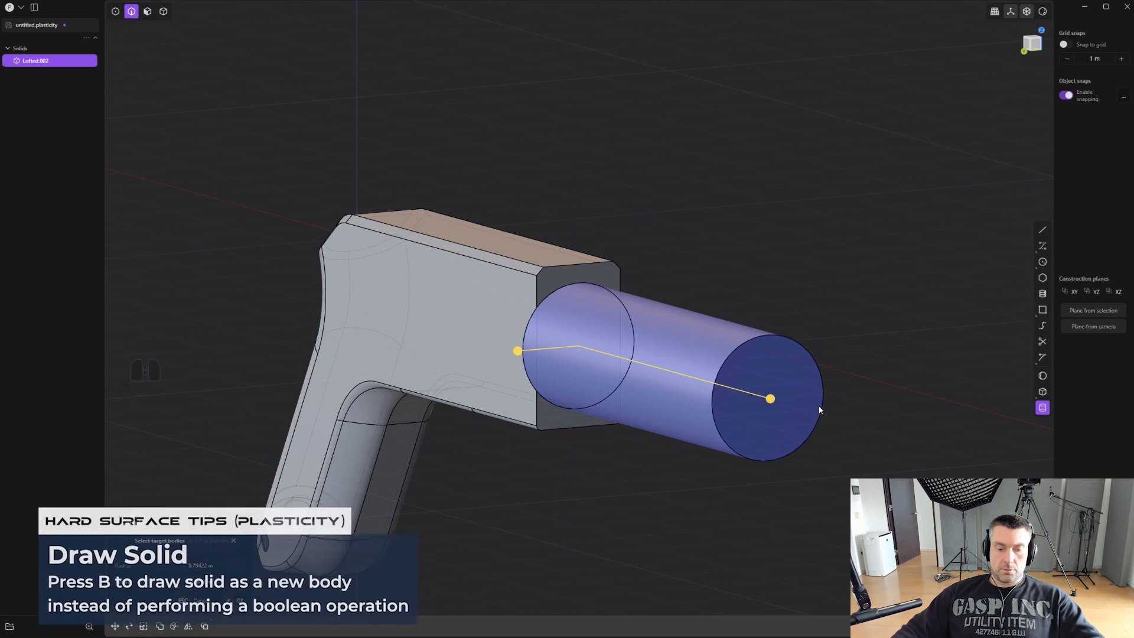
key("b")
left_click(819, 410)
- Move the cylinder about 4 m back into the body and slightly upward, scaling it uniformly by about 0.71
middle_click_drag(712, 436, 781, 432, "alt")
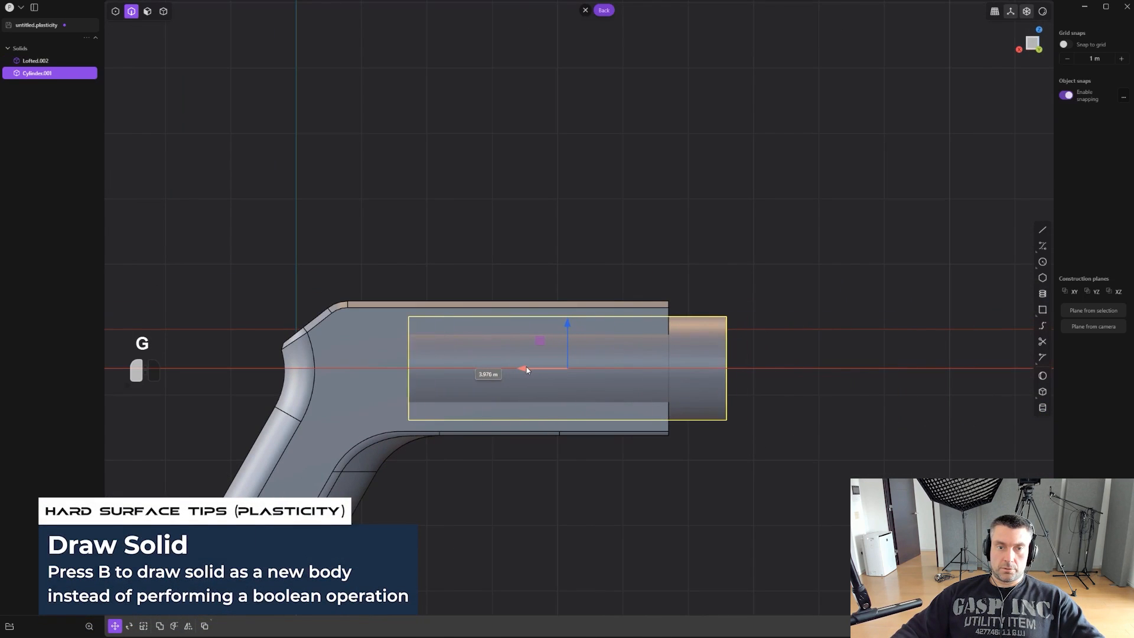
left_click(524, 369)
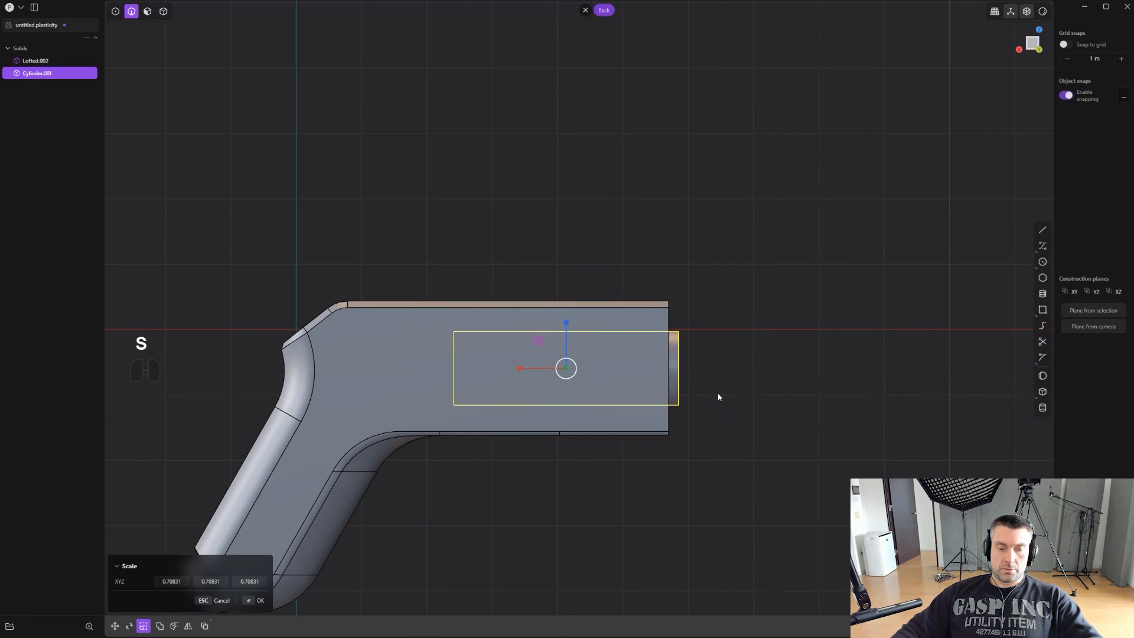
left_click_drag(568, 321, 568, 300)
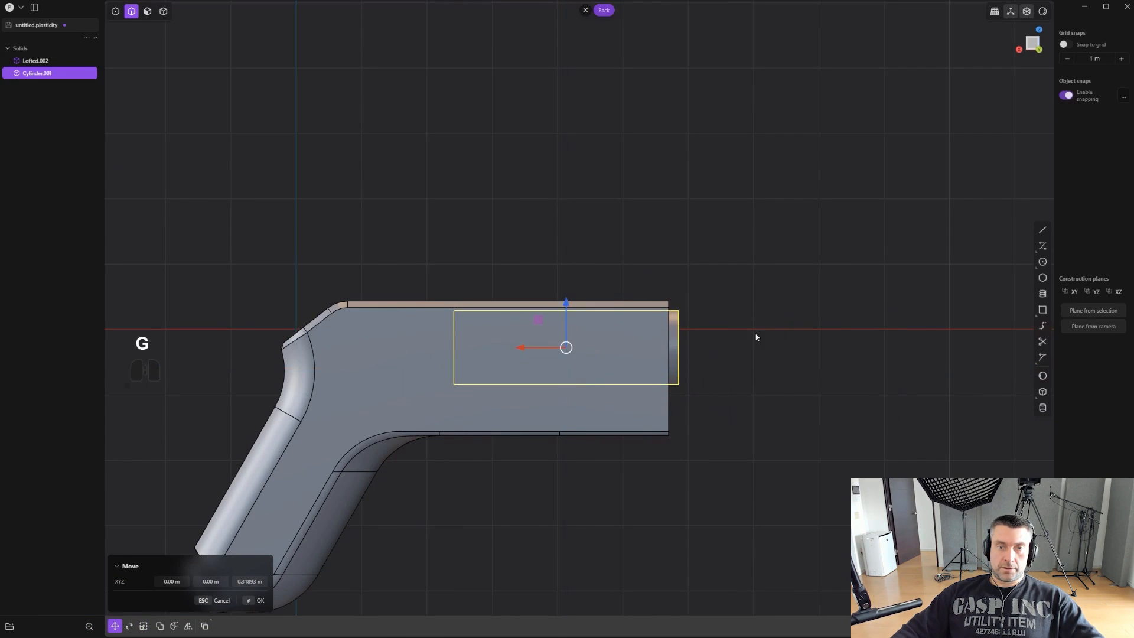
mouse_move(545, 349)
left_mouse_down()
mouse_move(529, 349)
mouse_move(542, 352)
left_mouse_up()
middle_click_drag(541, 352, 921, 352)
- Scale the cylinder uniformly by about 0.72 and move it straight up into the upper half of the front face
key("s")
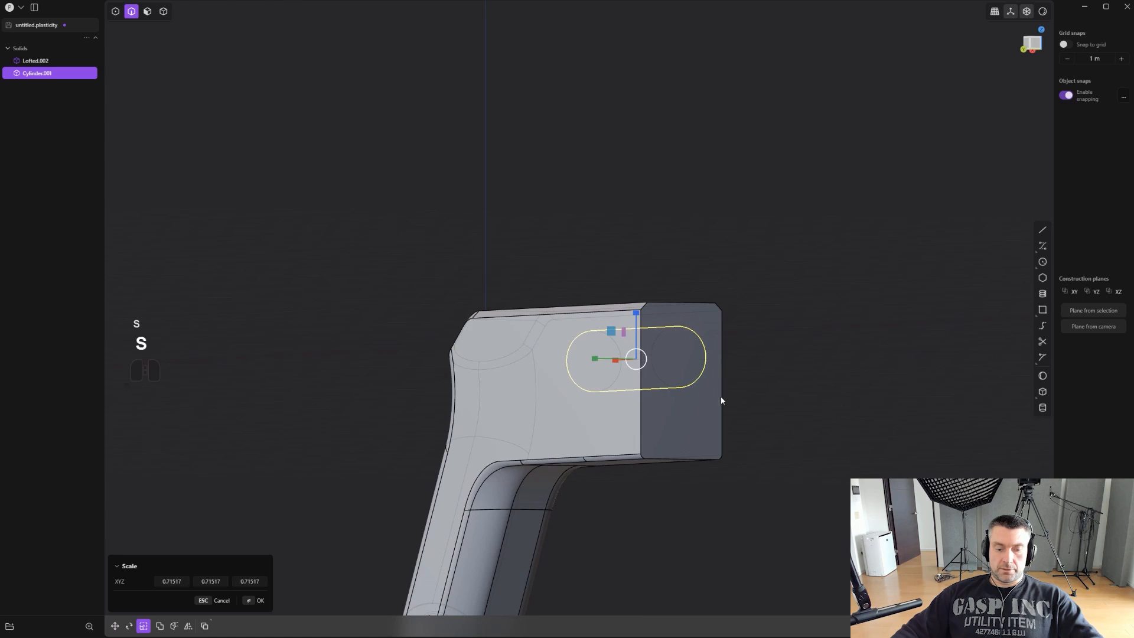
middle_click_drag(607, 363, 747, 355, "alt")
key("g")
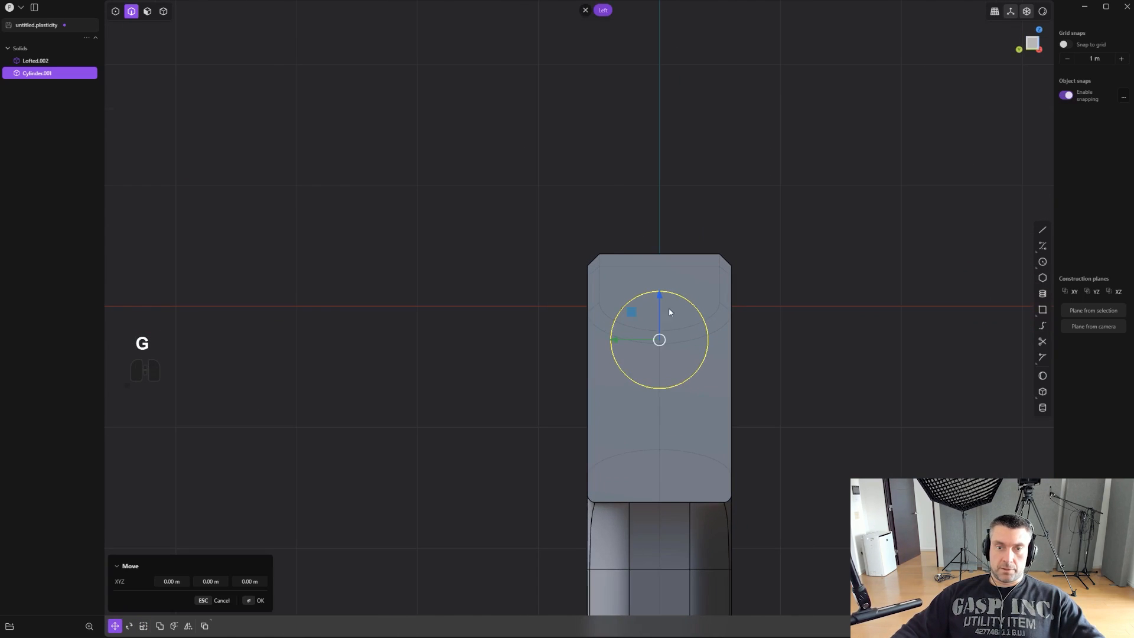
left_click(664, 279)
scroll(722, 337, "down", 2)
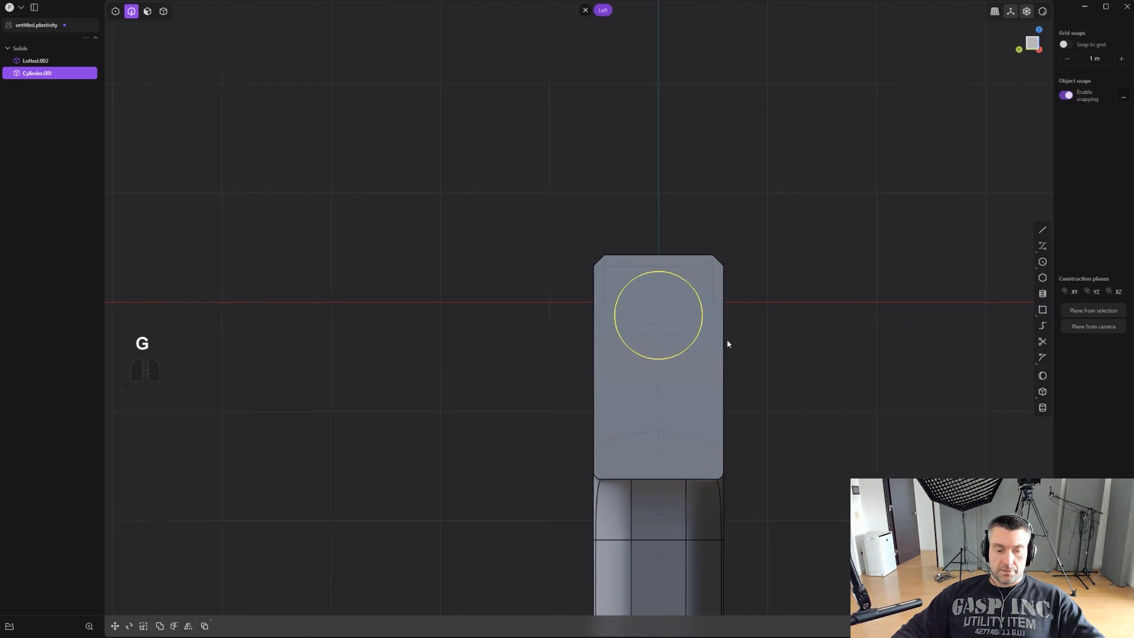
scroll(728, 344, "up", 1)
- Duplicate the cylinder and place the copy directly below it in the lower half of the front face
key("shift+d")
left_click_drag(671, 280, 663, 356)
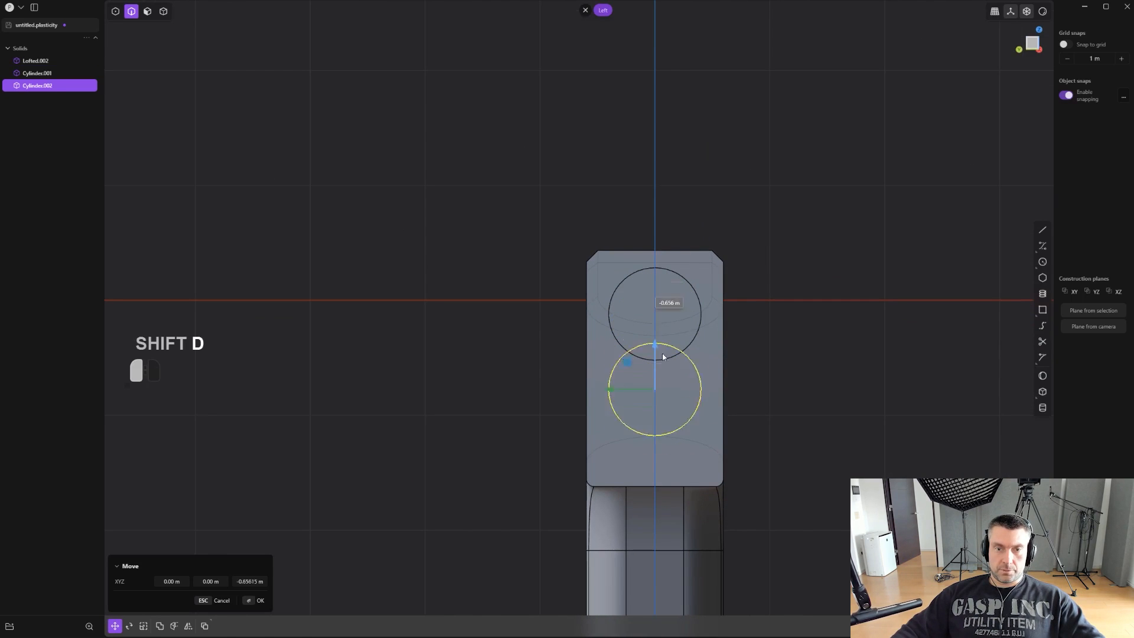
left_click(689, 359)
middle_click_drag(756, 337, 713, 366)
scroll(712, 366, "up", 2)
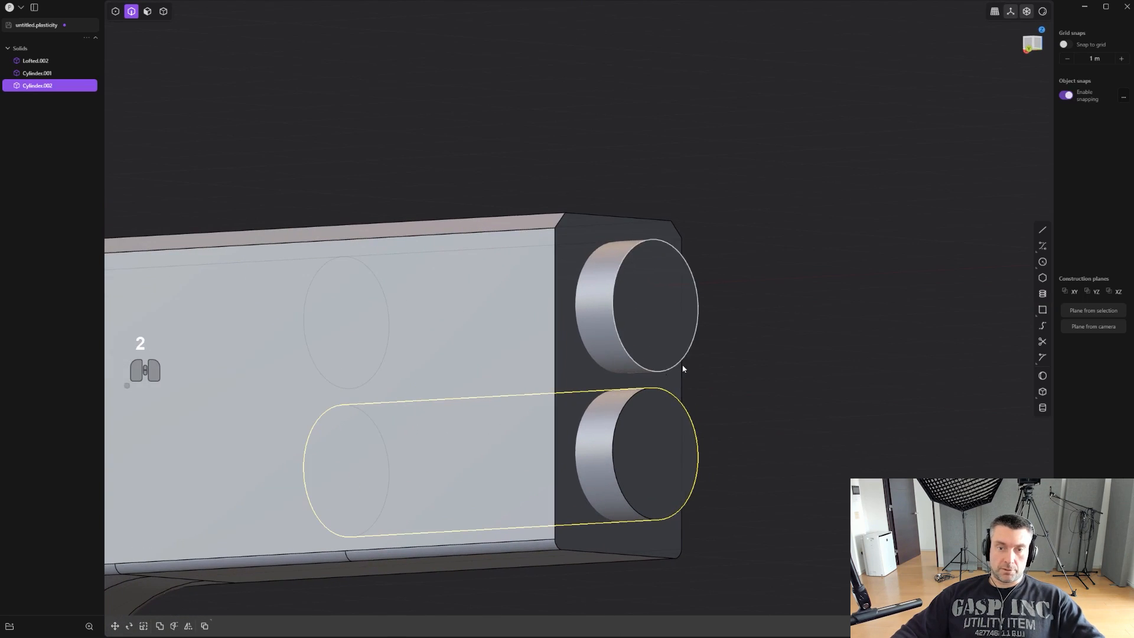
- Join both cylinders and the pistol body into one solid with a Boolean union
key("4")
left_click(670, 329)
left_click(653, 443, "shift")
middle_click_drag(653, 443, 831, 400)
left_click(635, 390, "shift")
key("q")
key("q")
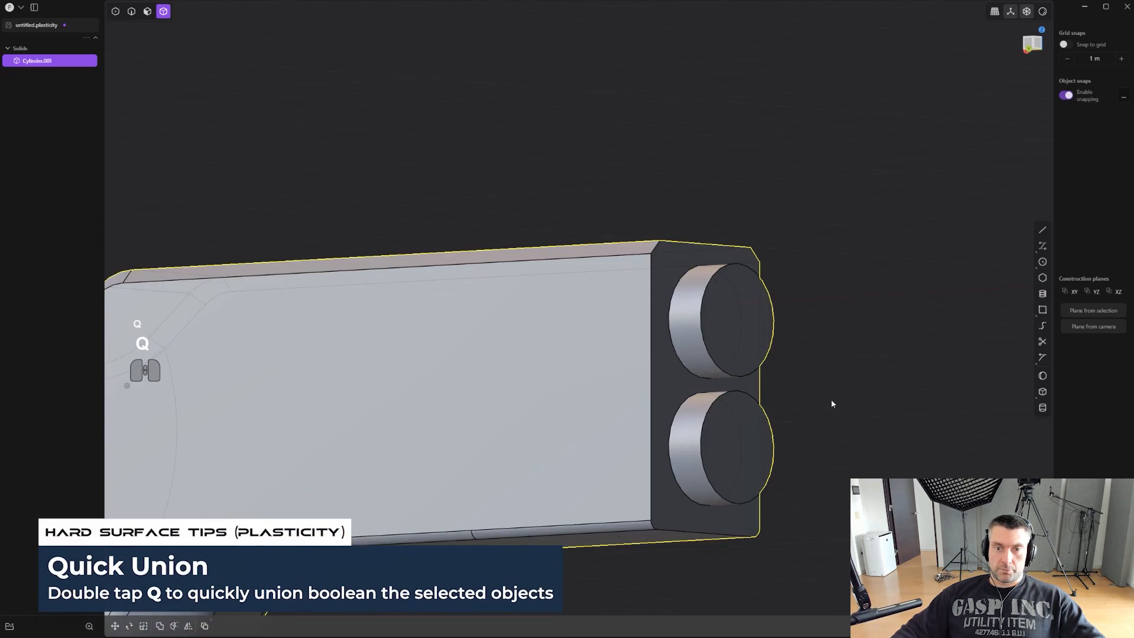
- Chamfer the outer front rims of both barrel cylinders
key("2")
left_click(720, 374)
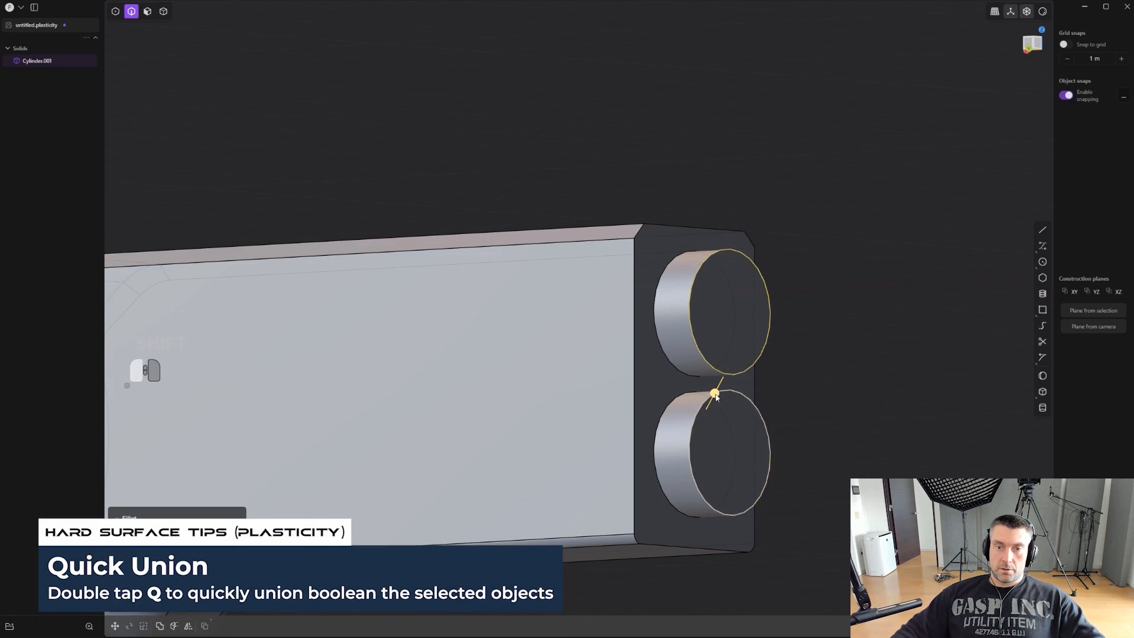
left_click_drag(715, 397, 721, 404)
right_click(767, 390)
- Offset the outlines of both barrel end faces inward to form small concentric circles, redoing the first offset
mouse_move(827, 382)
middle_mouse_down()
mouse_move(789, 382)
mouse_move(820, 387)
middle_mouse_up()
key("3")
left_click(697, 318)
left_click(716, 434, "shift")
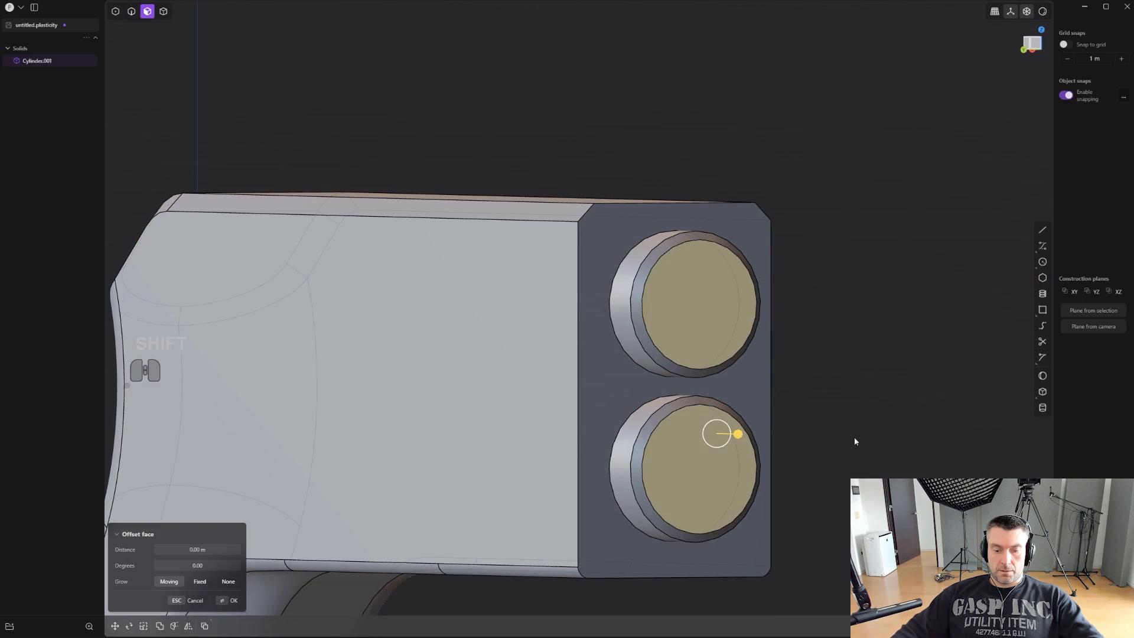
key("o")
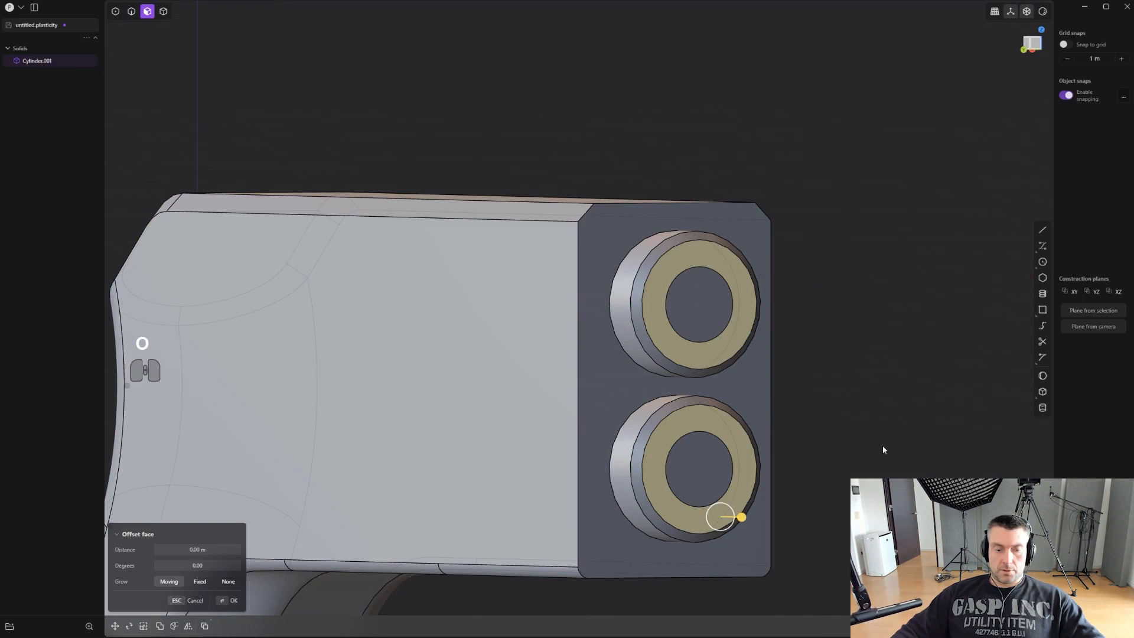
key("ctrl+z")
key("o")
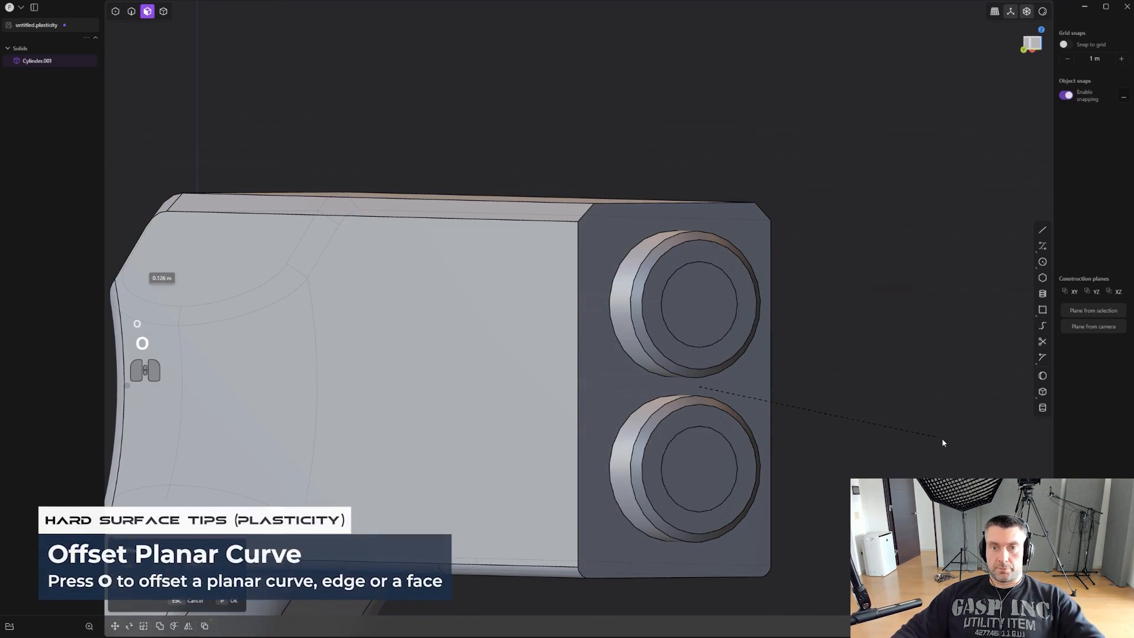
left_click(946, 440)
- Push both inner circular faces back into the barrels to make the bore holes
left_click(708, 307)
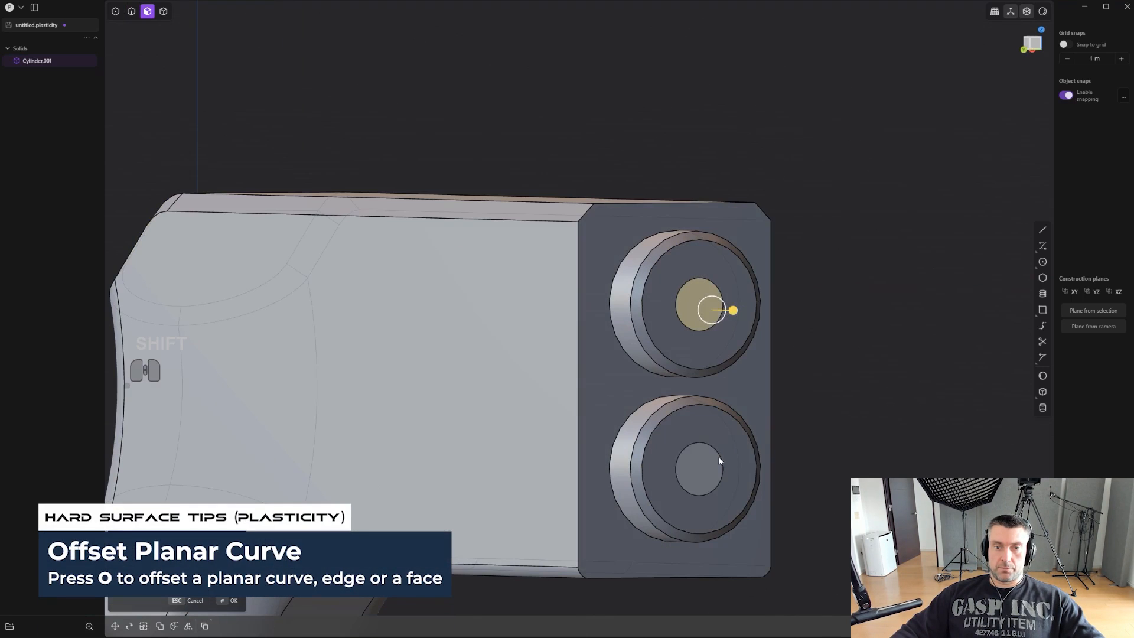
left_click(719, 458, "shift")
left_click_drag(739, 458, 636, 453)
left_click(841, 398)
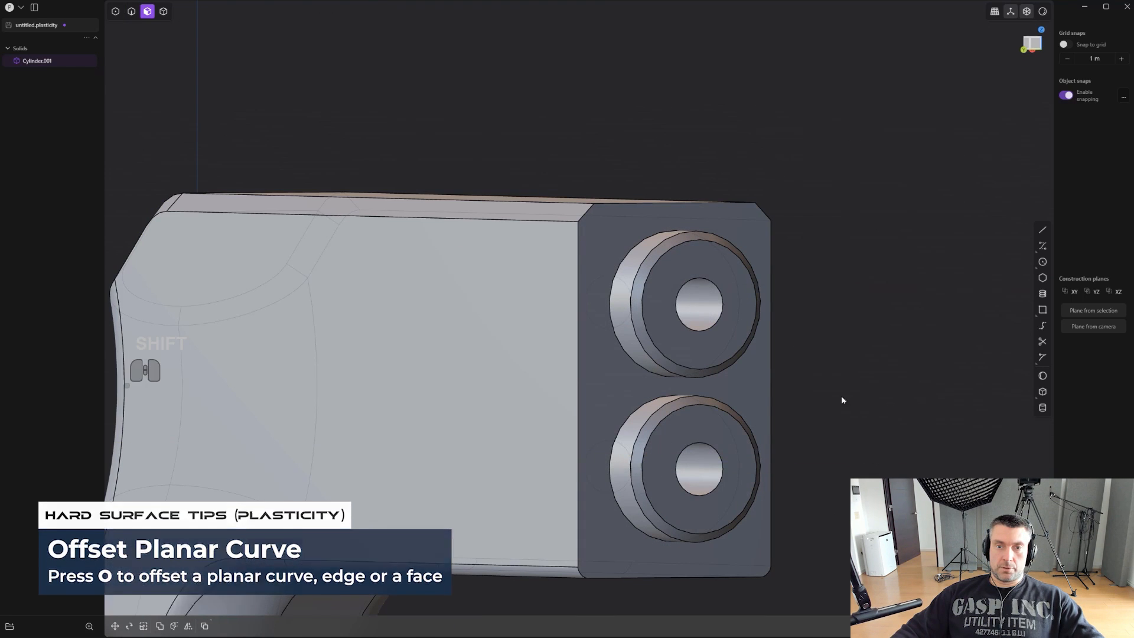
- Chamfer the rims of both bore holes
key("2")
left_click(723, 307)
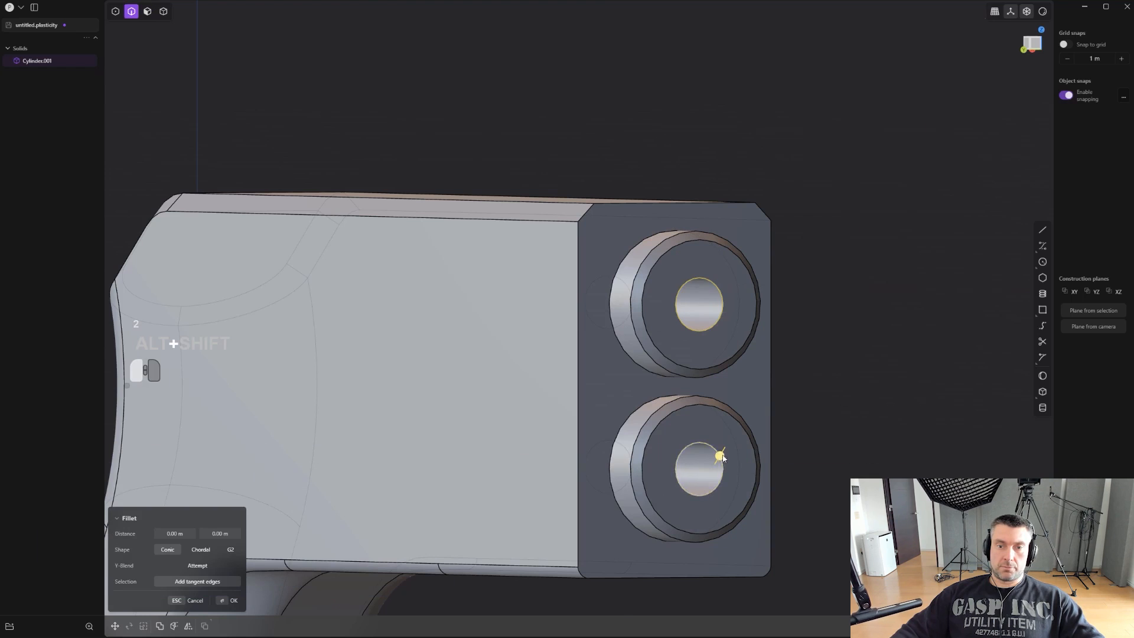
left_click_drag(722, 454, 716, 469)
right_click(903, 380)
- Duplicate the body's straight lower edge ahead of the grip and the transverse edge on the grip's front as curves
scroll(903, 380, "down", 3)
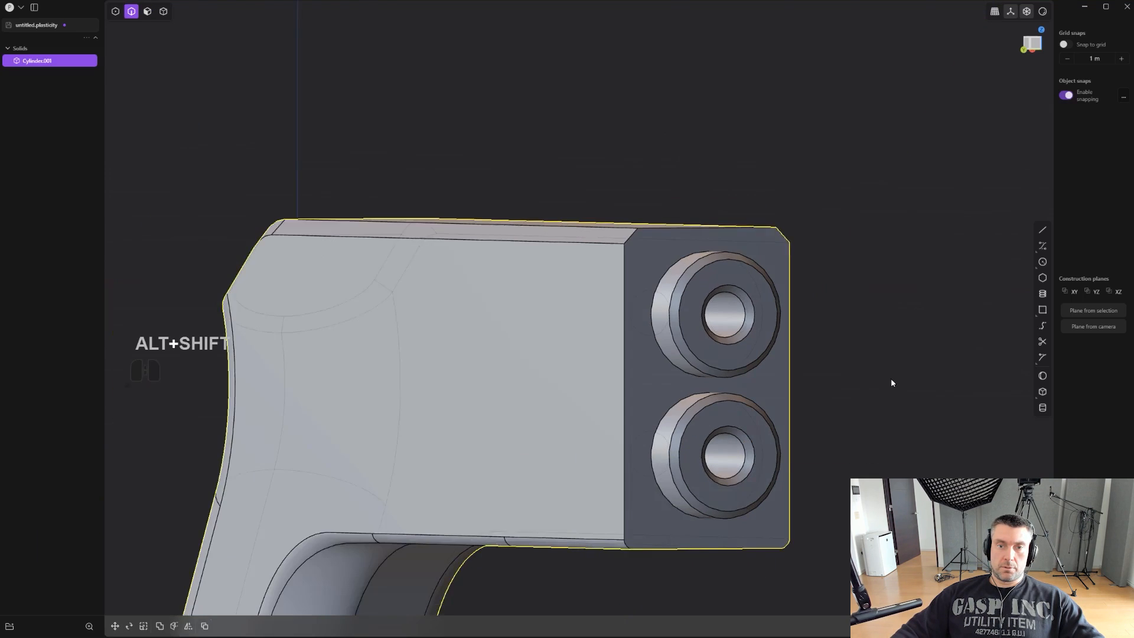
left_click_drag(892, 382, 858, 426, "alt")
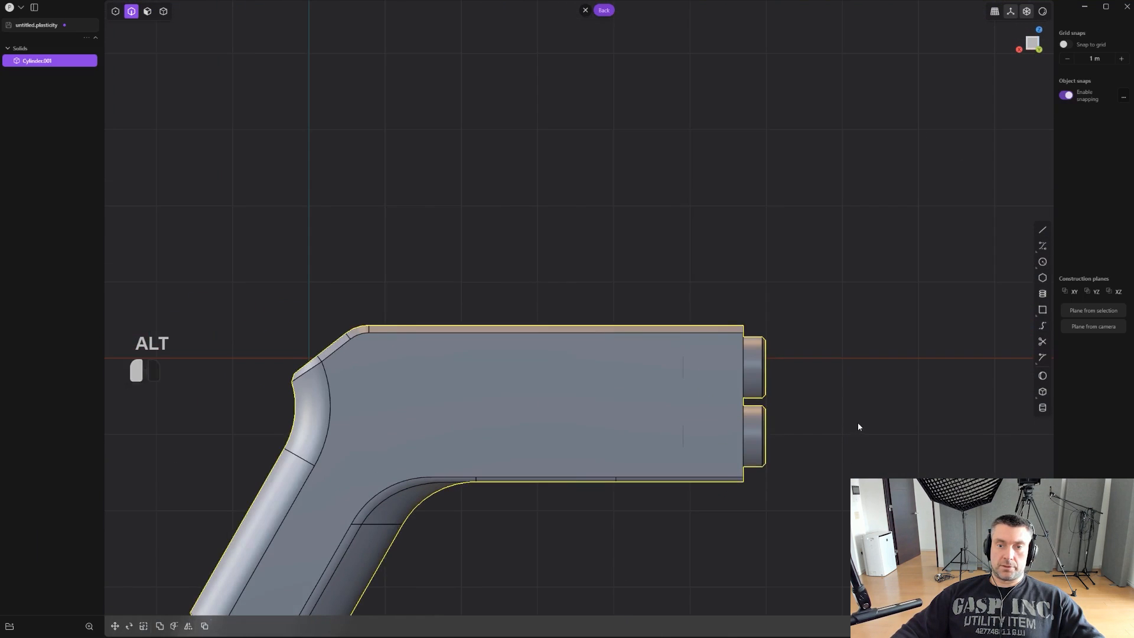
left_click(858, 423)
scroll(856, 425, "down", 2)
scroll(915, 305, "up", 5)
middle_click_drag(673, 490, 738, 348, "shift")
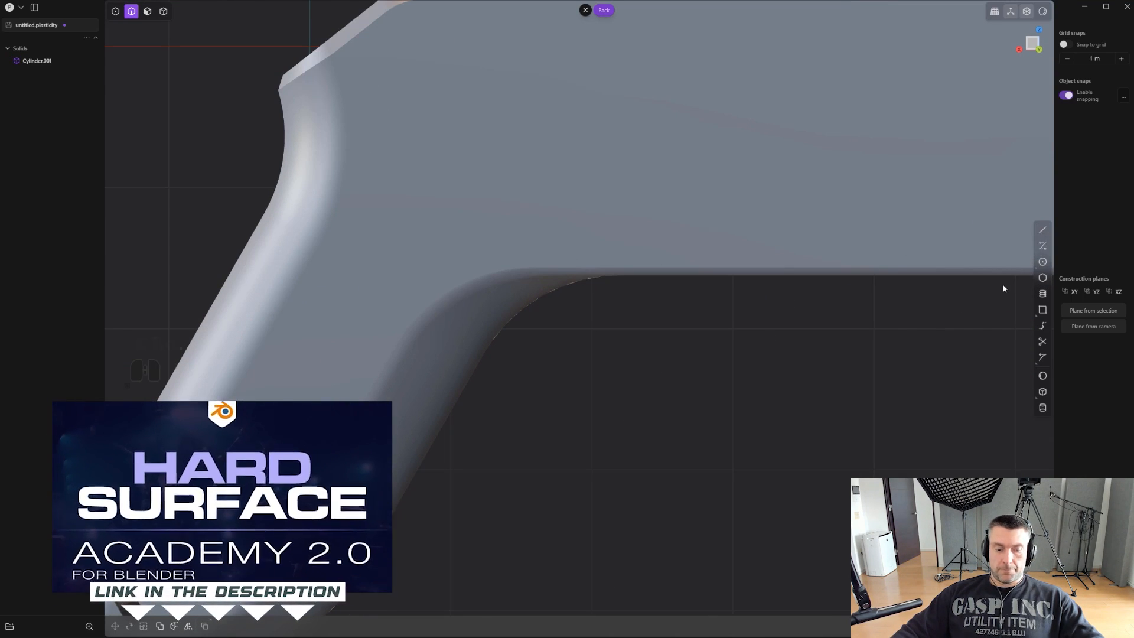
key("ctrl+e")
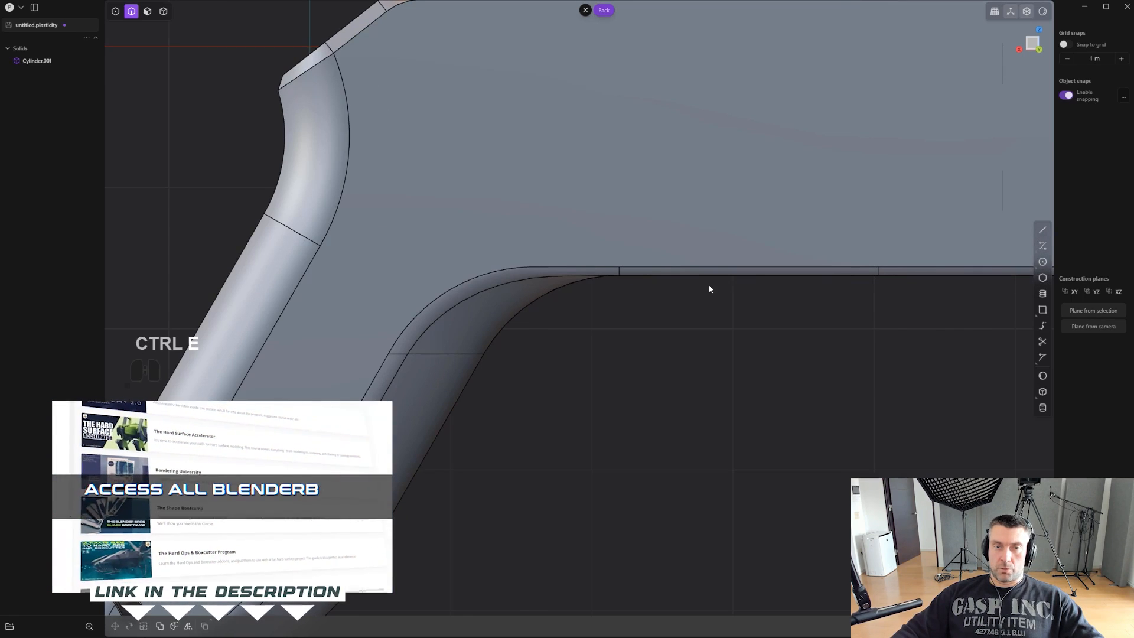
left_click(660, 275)
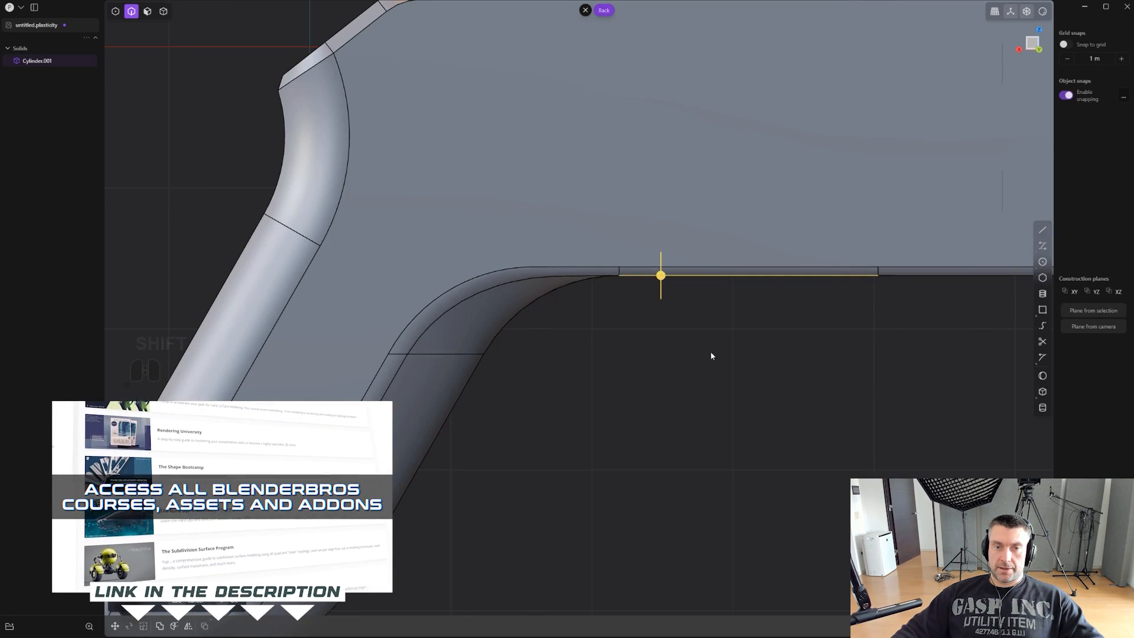
middle_click_drag(711, 356, 695, 357, "shift")
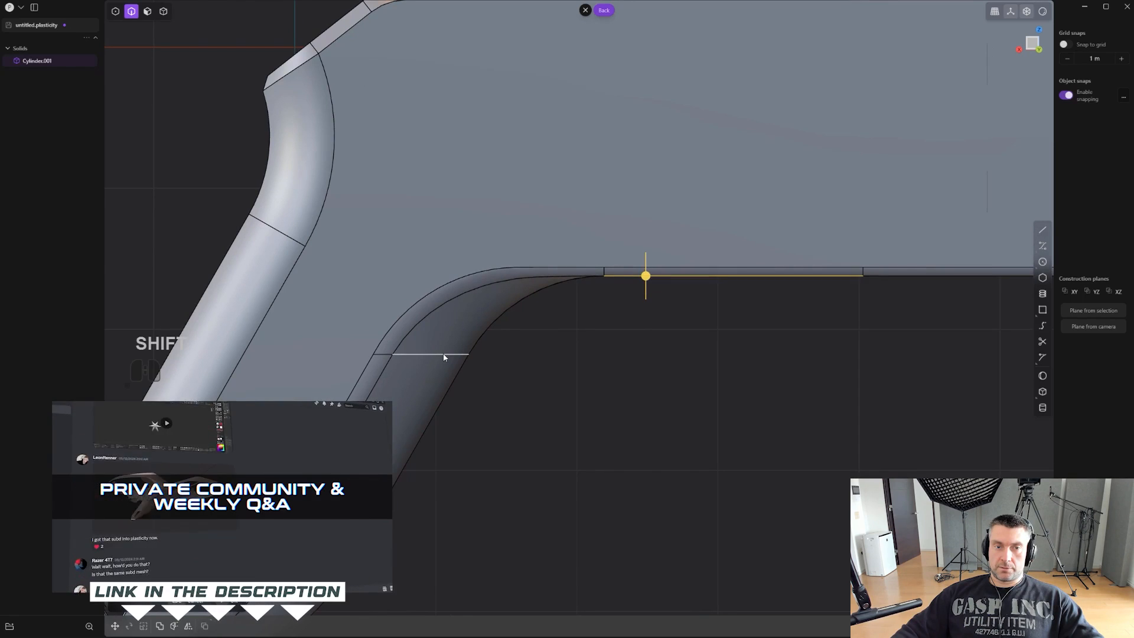
left_click(451, 355, "shift")
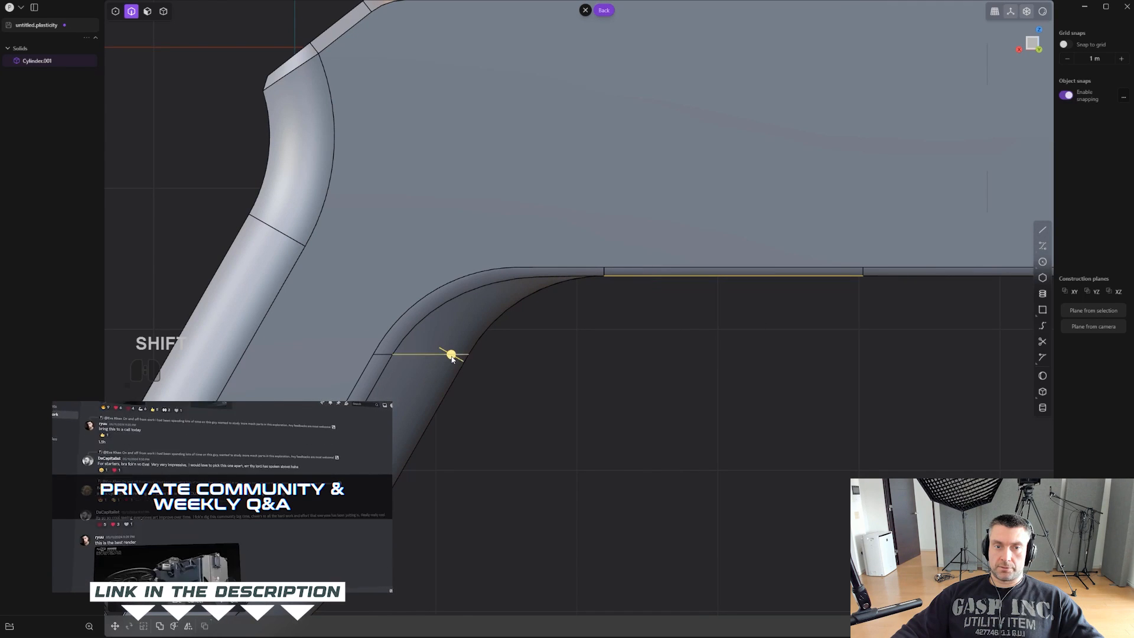
key("shift+d")
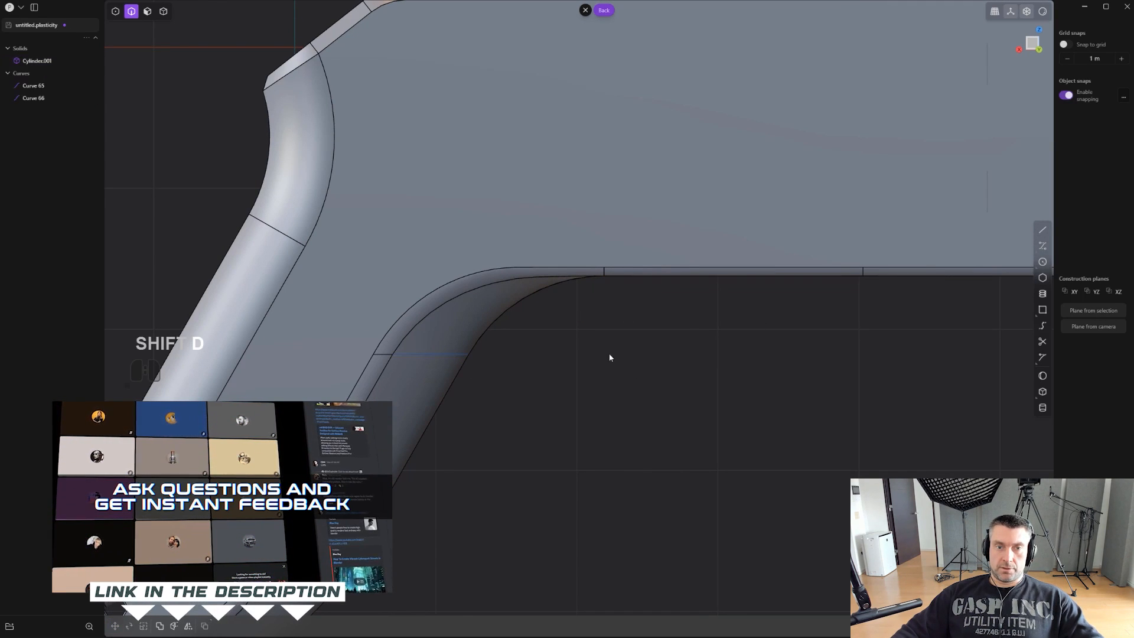
- Move the duplicated grip curve forward to below the body and lengthen it along X
left_click(453, 355)
key("g")
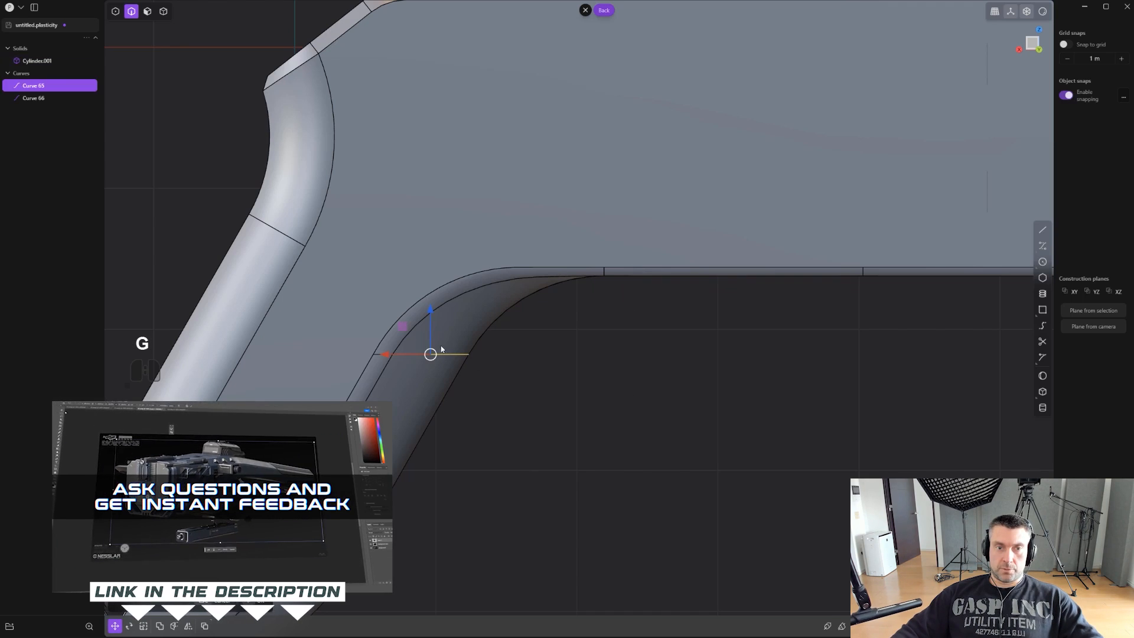
left_click(556, 354)
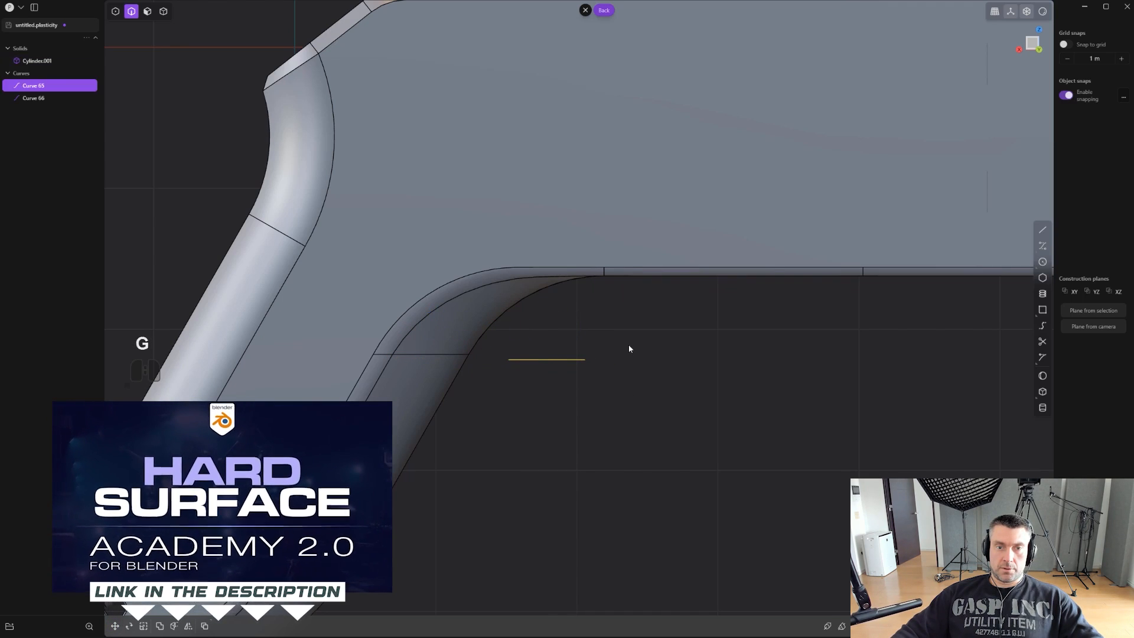
key("s")
key("x")
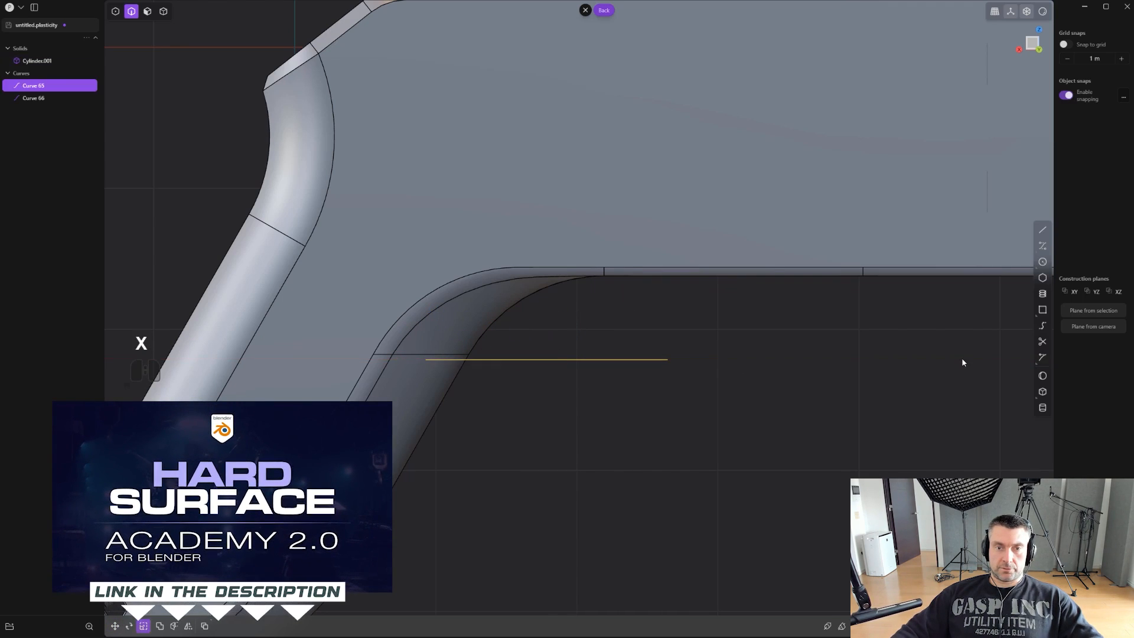
- Extend the duplicated curve on the body's lower edge from its grip-side end toward the grip, using the Natural shape
left_click(753, 276)
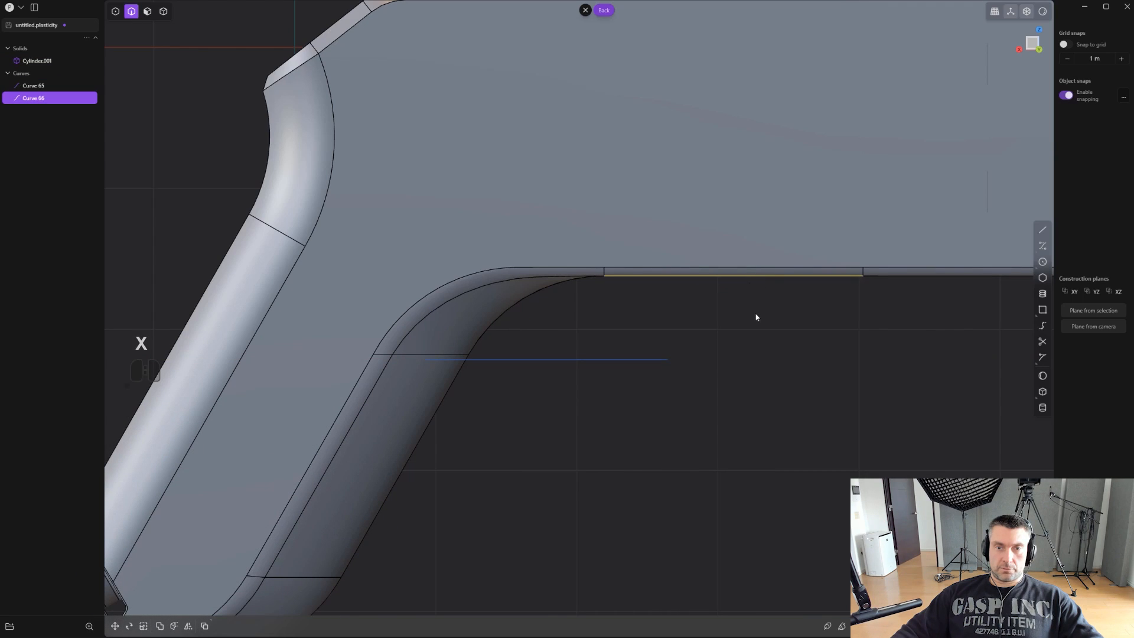
right_click_drag(761, 322, 781, 356)
scroll(778, 359, "up", 1)
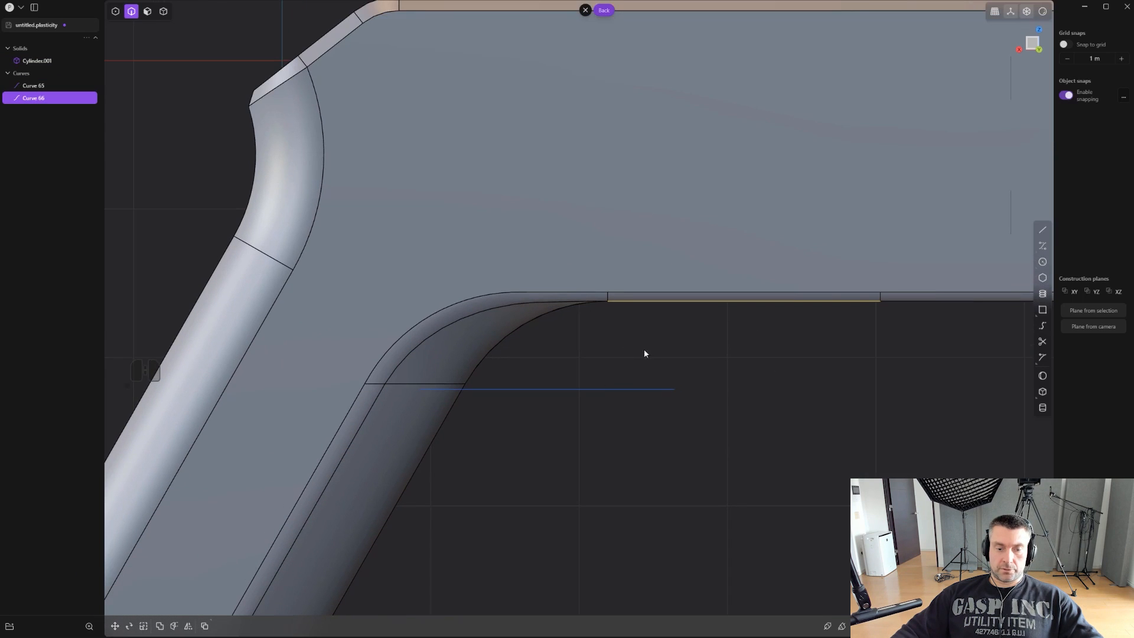
key("1")
scroll(629, 323, "up", 1)
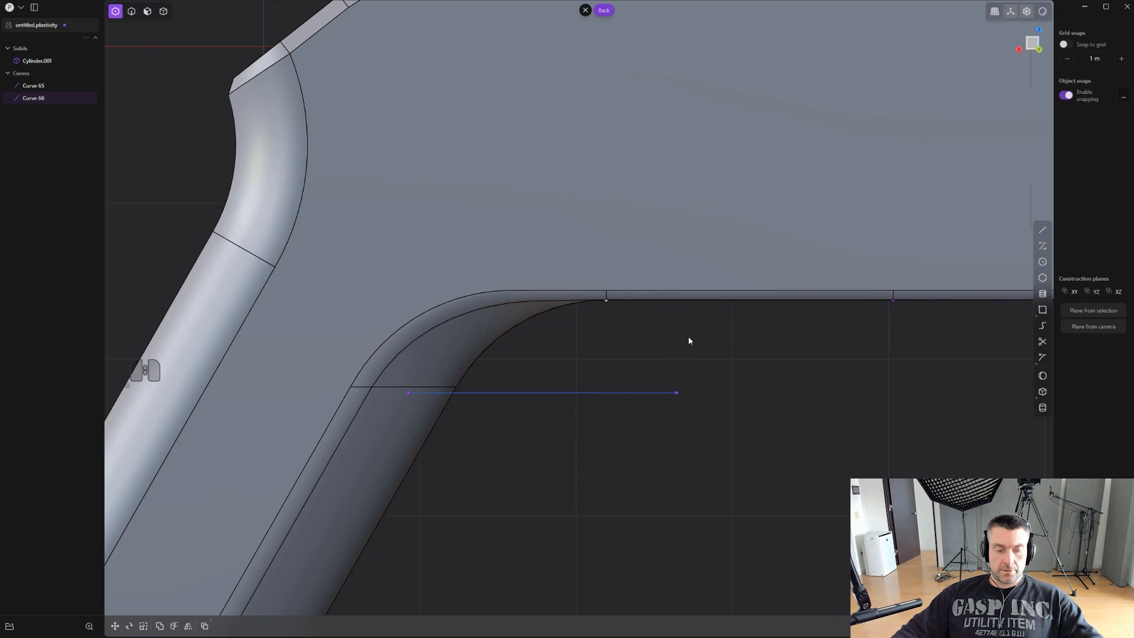
key("shift+q")
left_click(723, 296)
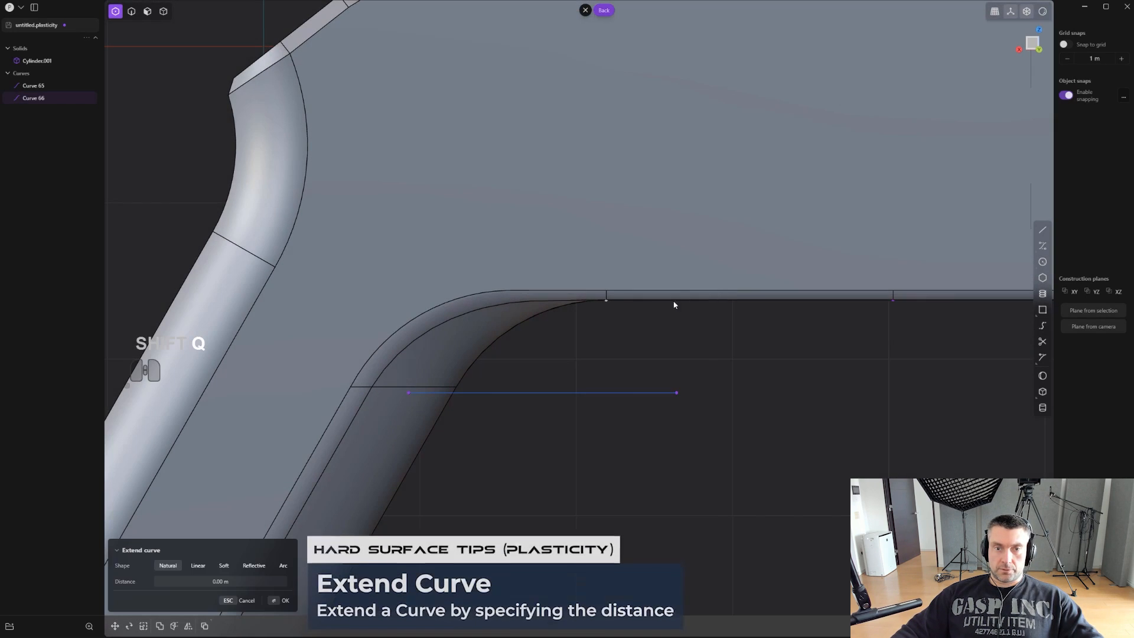
left_click(205, 581)
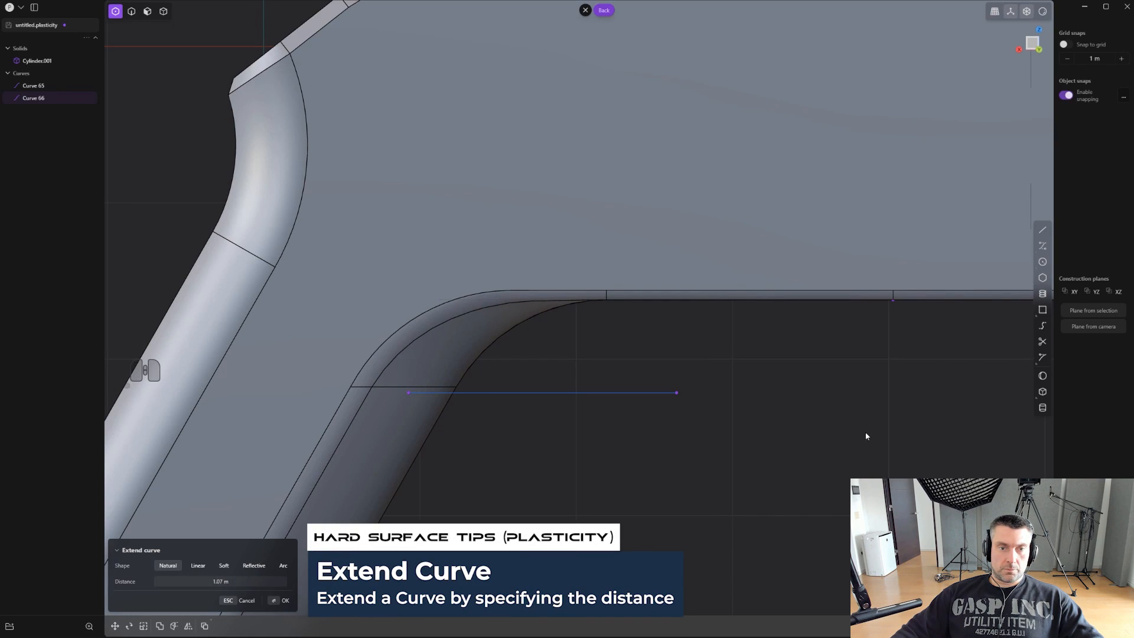
left_click_drag(243, 582, 239, 583)
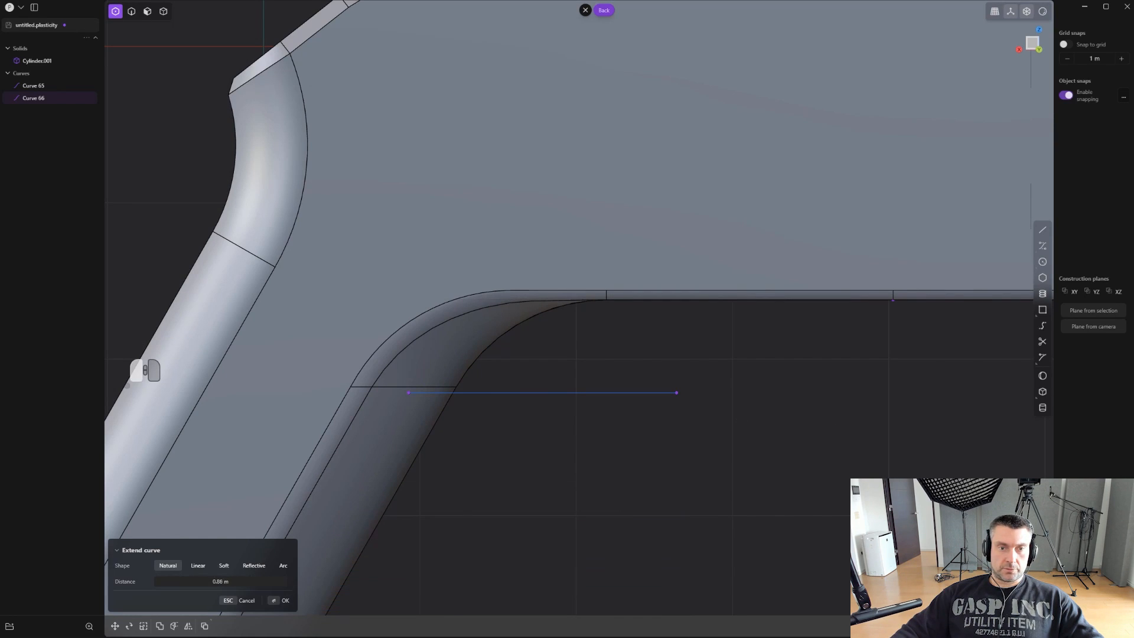
right_click(583, 462)
left_click(582, 461)
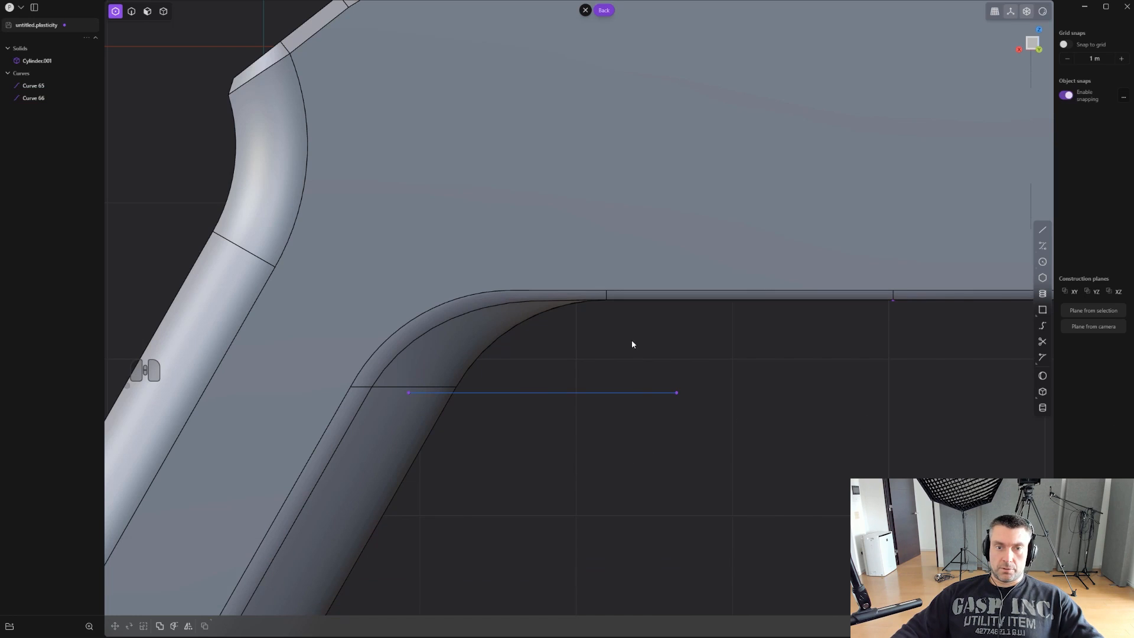
- Select both the extended curve along the body's lower edge and the parallel curve below it
key("1")
key("2")
left_click(578, 302)
key("f")
left_click(665, 319)
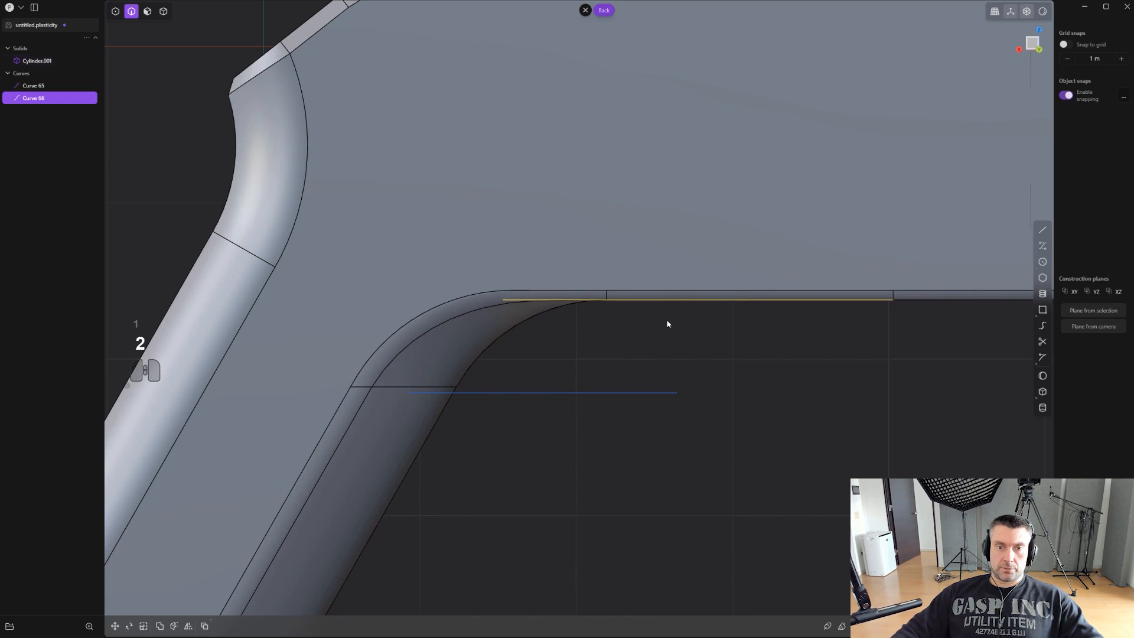
left_click(615, 392, "shift")
scroll(696, 413, "up", 1)
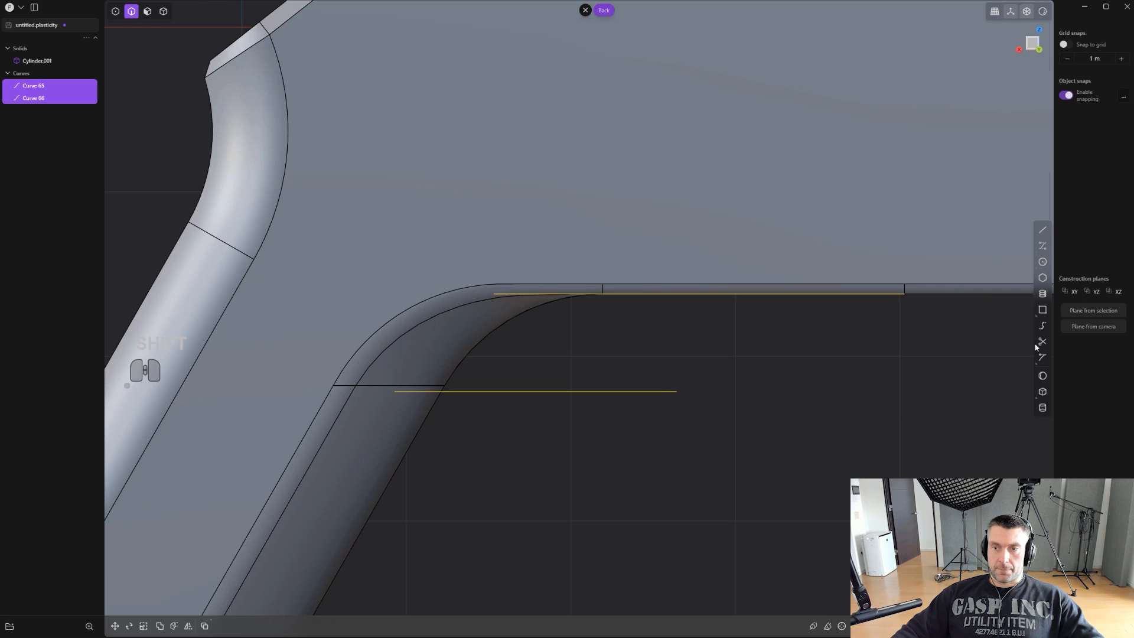
left_click(1048, 327)
left_click(551, 295)
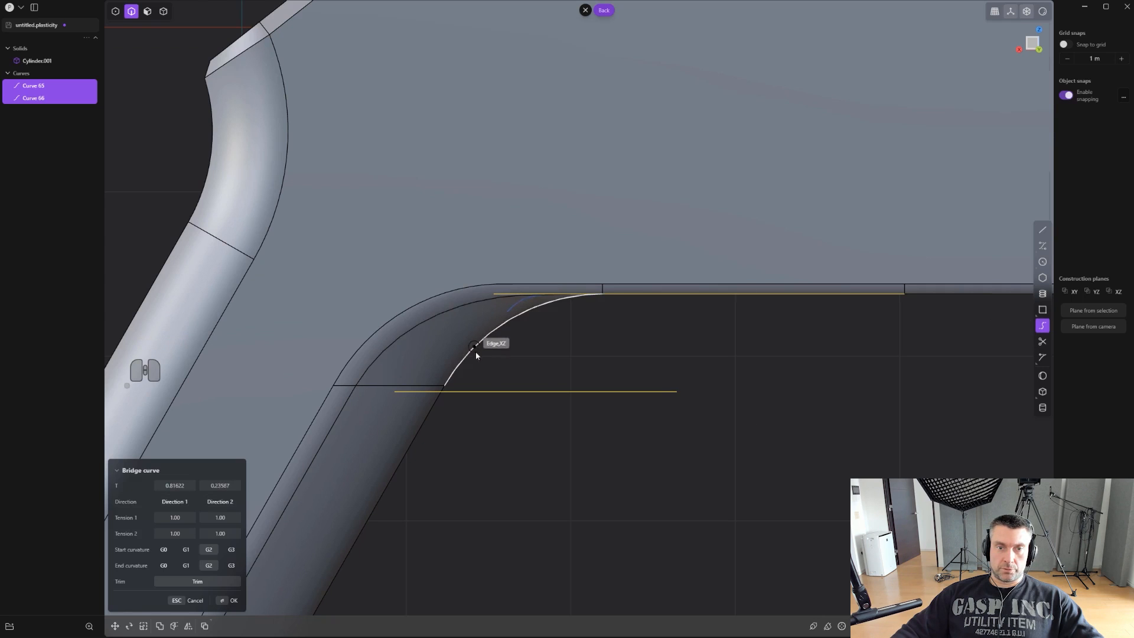
key("Escape")
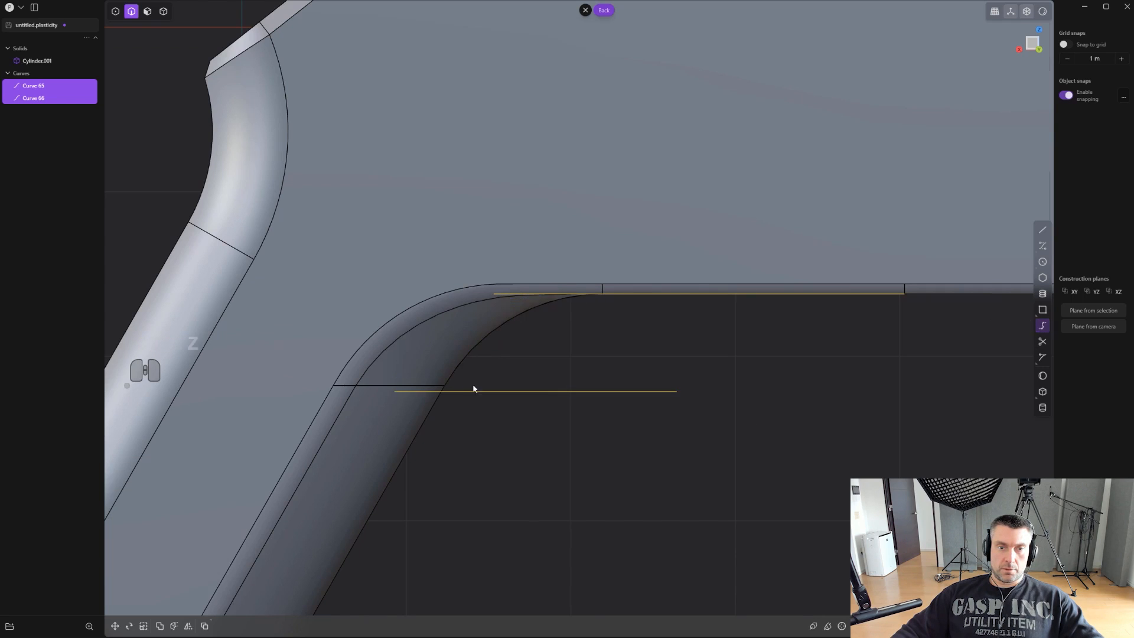
key("ctrl+z")
scroll(795, 389, "up", 2)
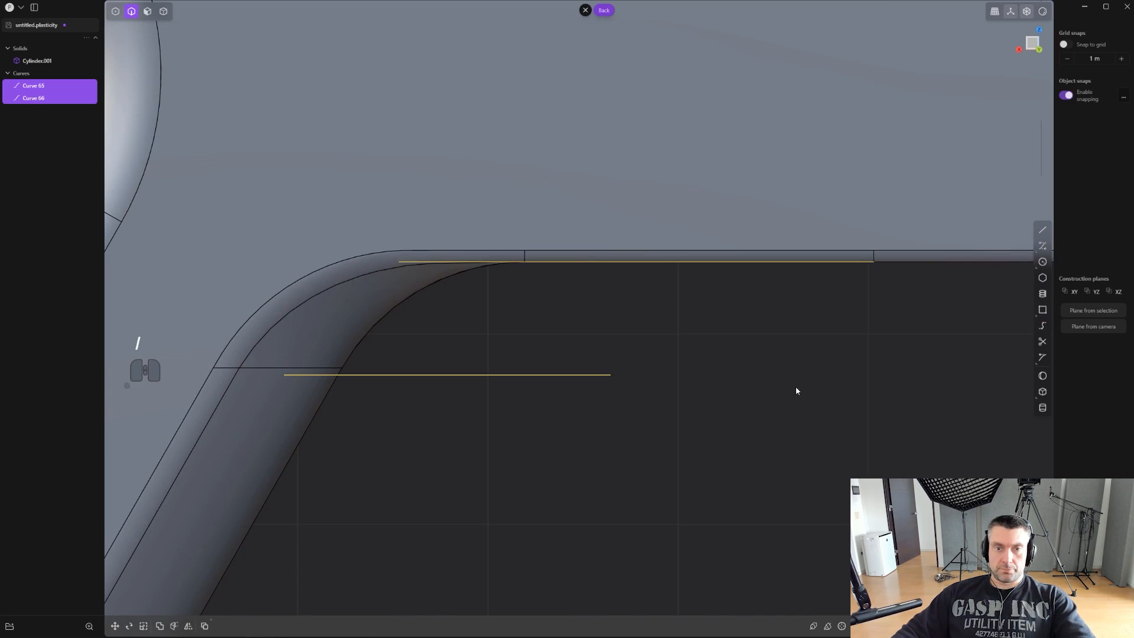
- Isolate the two selected curves so that the body is hidden
key("period")
scroll(760, 353, "down", 1)
scroll(741, 349, "up", 1)
middle_click_drag(741, 350, 757, 372, "shift")
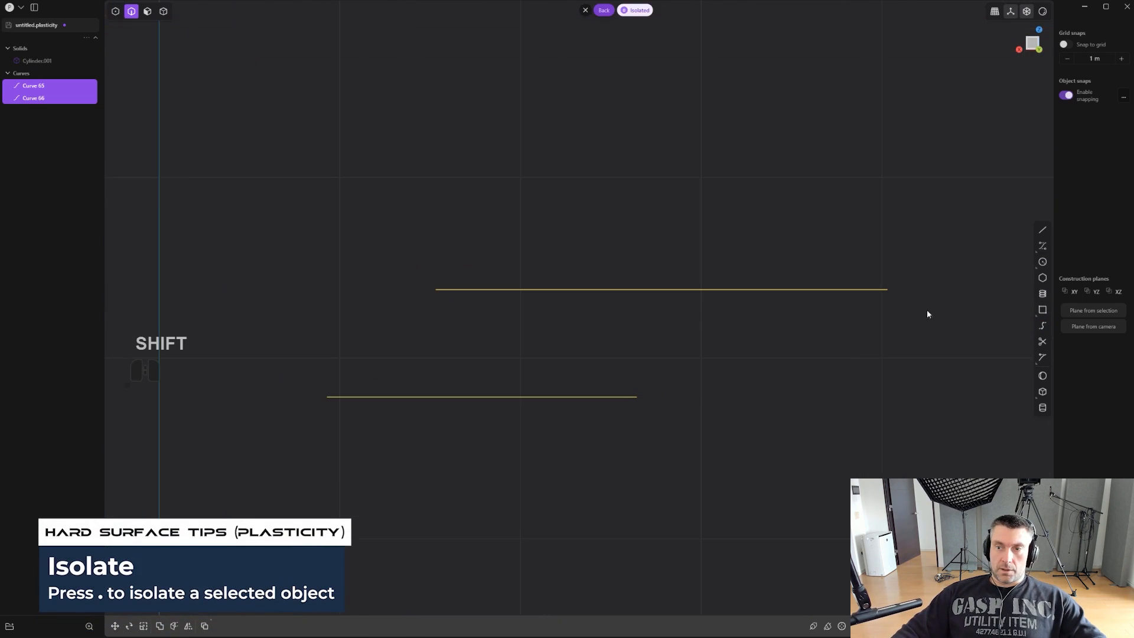
- Bridge the grip-side ends of the two curves with G2 curvature at both ends and trimming switched off
left_click(1042, 326)
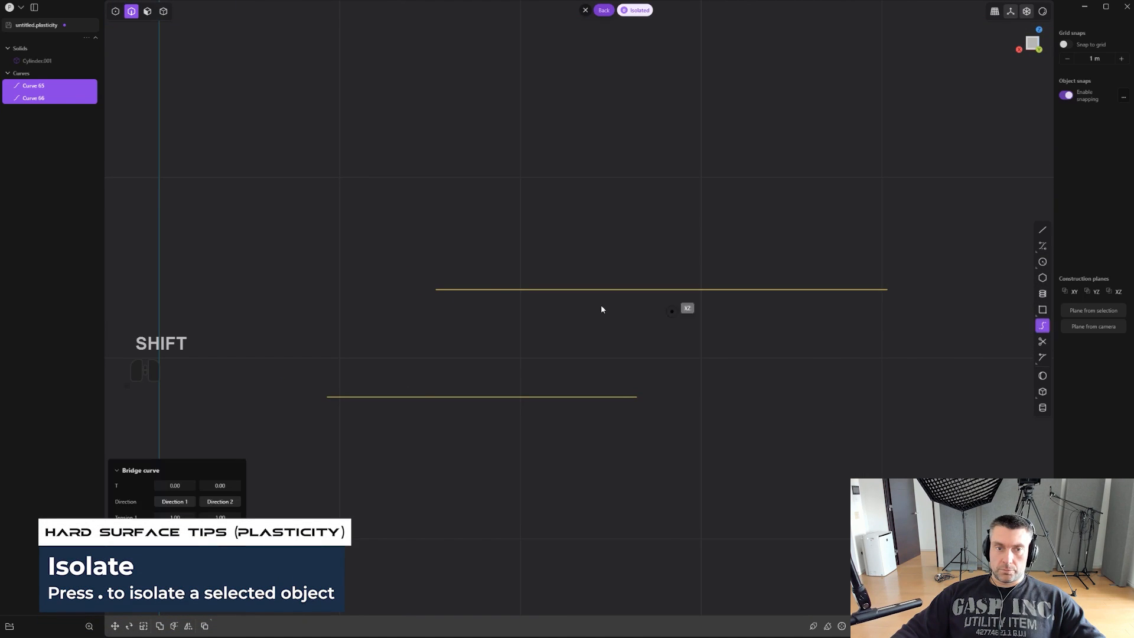
left_click(434, 289)
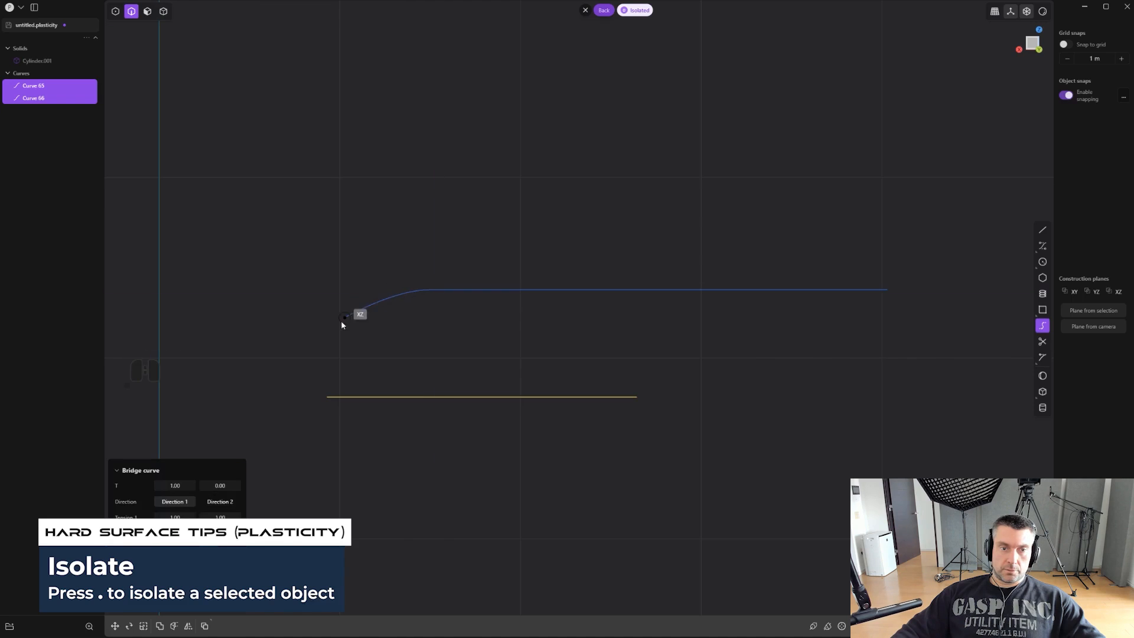
left_click(314, 397)
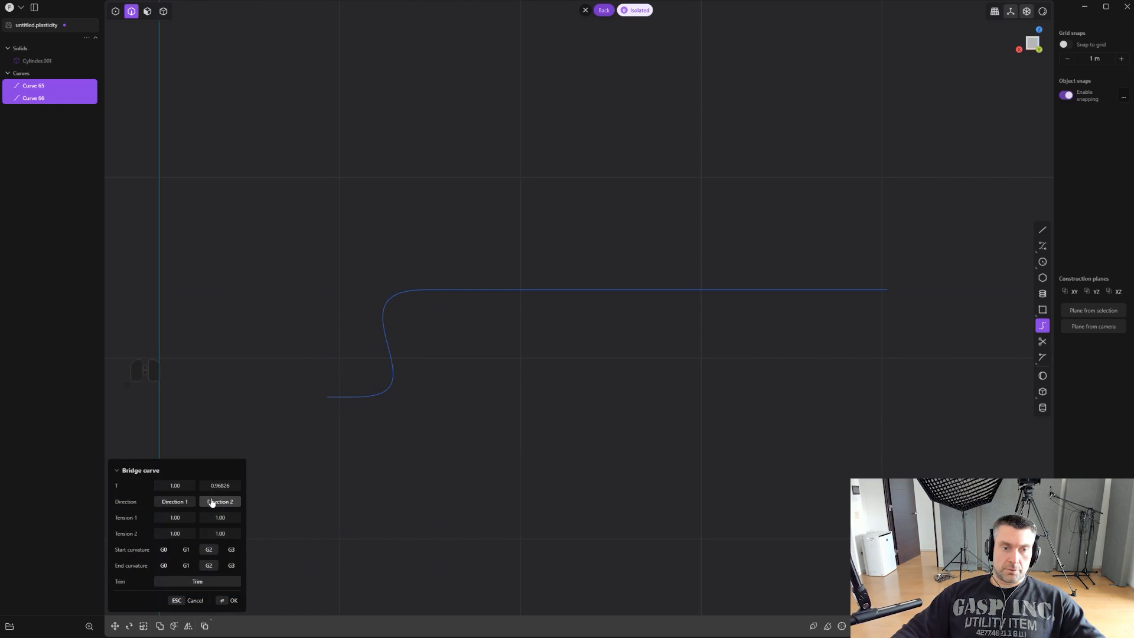
left_click(175, 501)
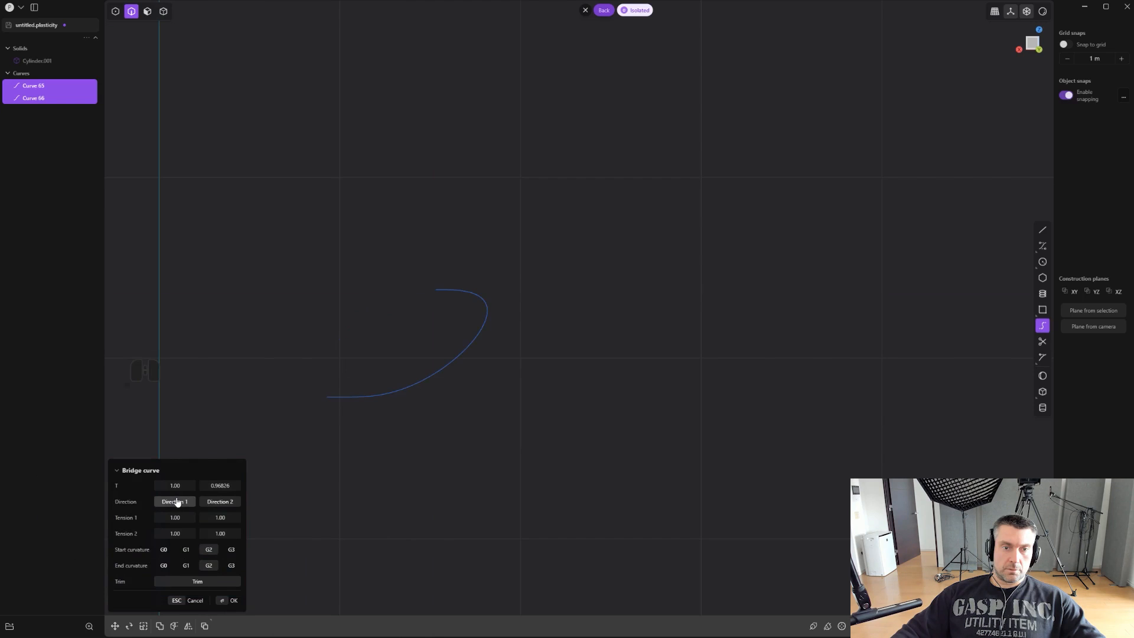
left_click(215, 502)
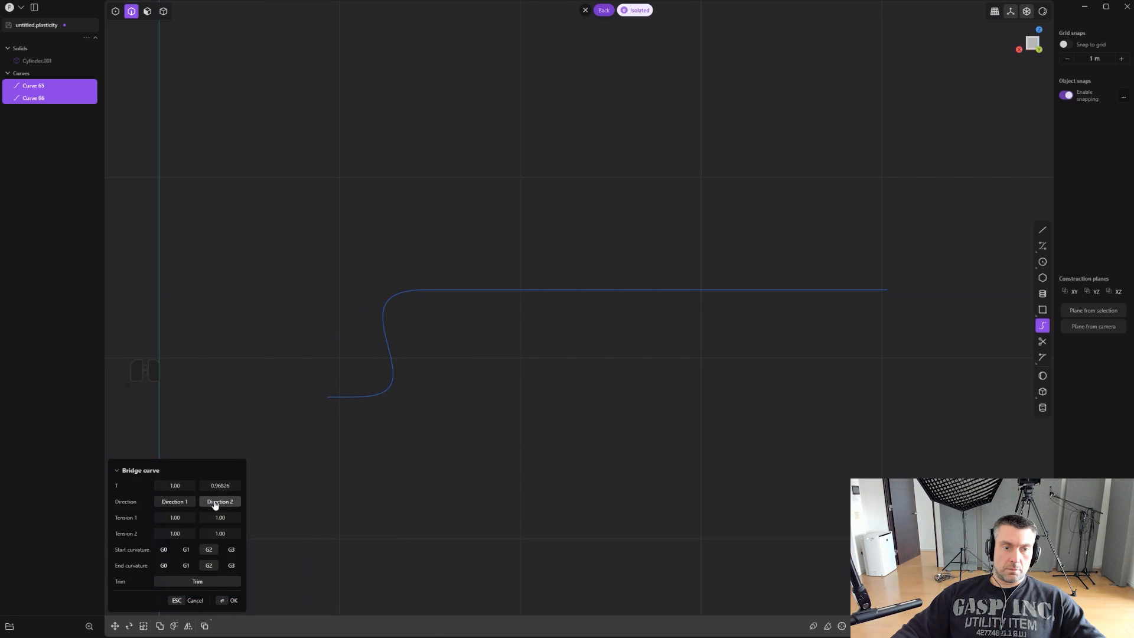
left_click(199, 581)
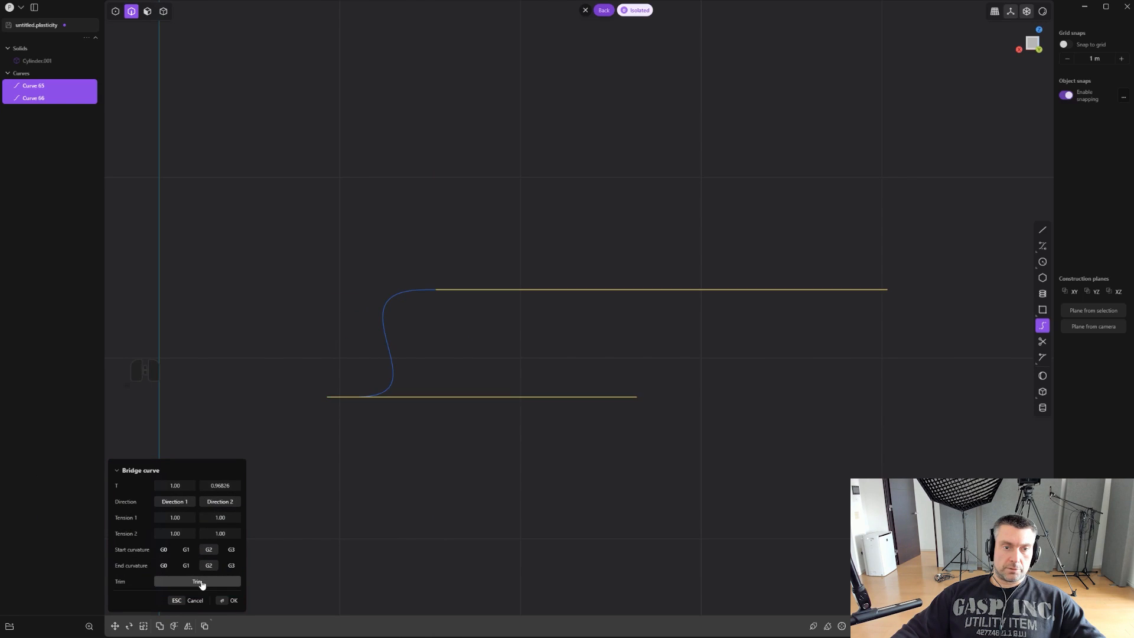
- Flip the bridge's second direction so it bulges toward the grip, and shift its lower end forward along the lower line
left_click(229, 503)
middle_click_drag(383, 444, 509, 416, "shift")
scroll(525, 398, "up", 7)
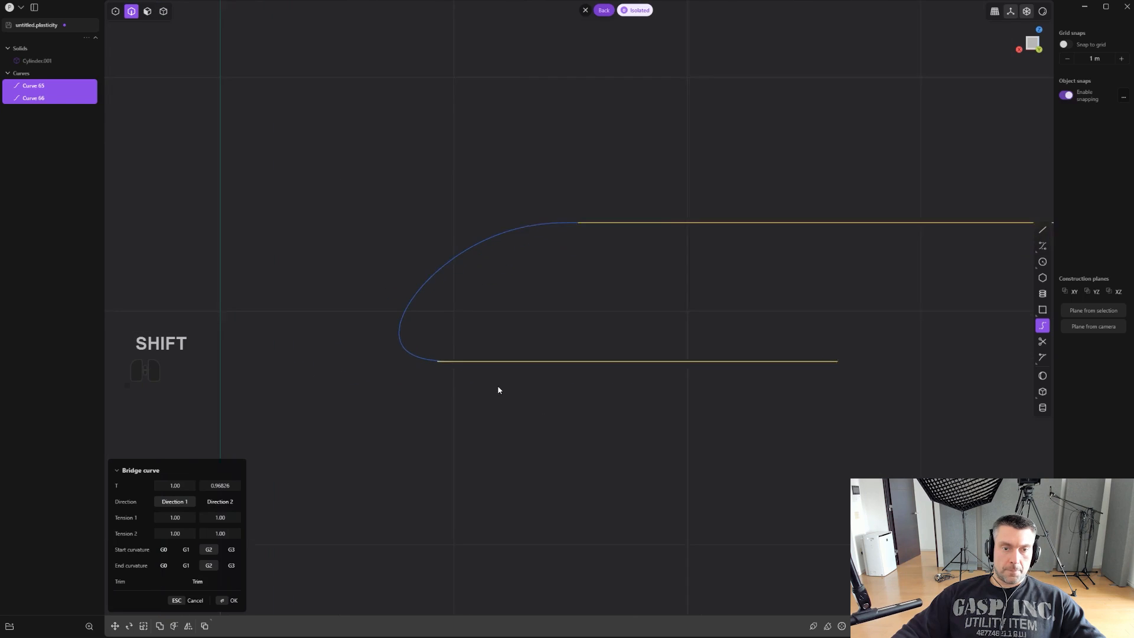
left_click_drag(224, 485, 215, 484, "shift")
key("Return")
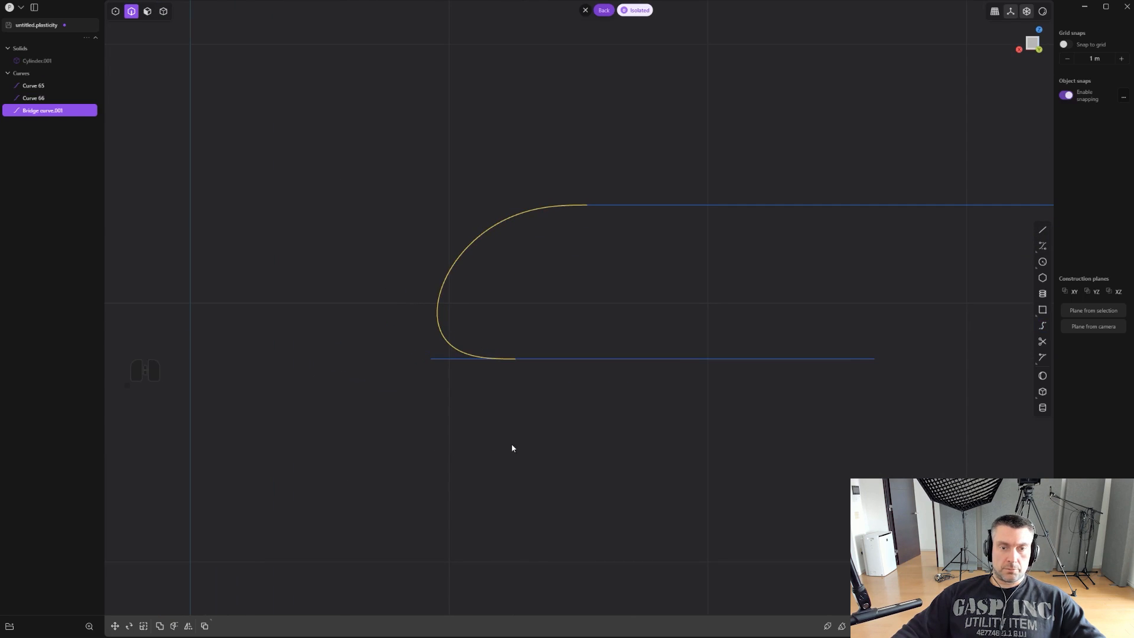
- Trim the lower line's excess behind the bridge and join the two lines and the bridge into one curve
key("t")
scroll(501, 405, "down", 3)
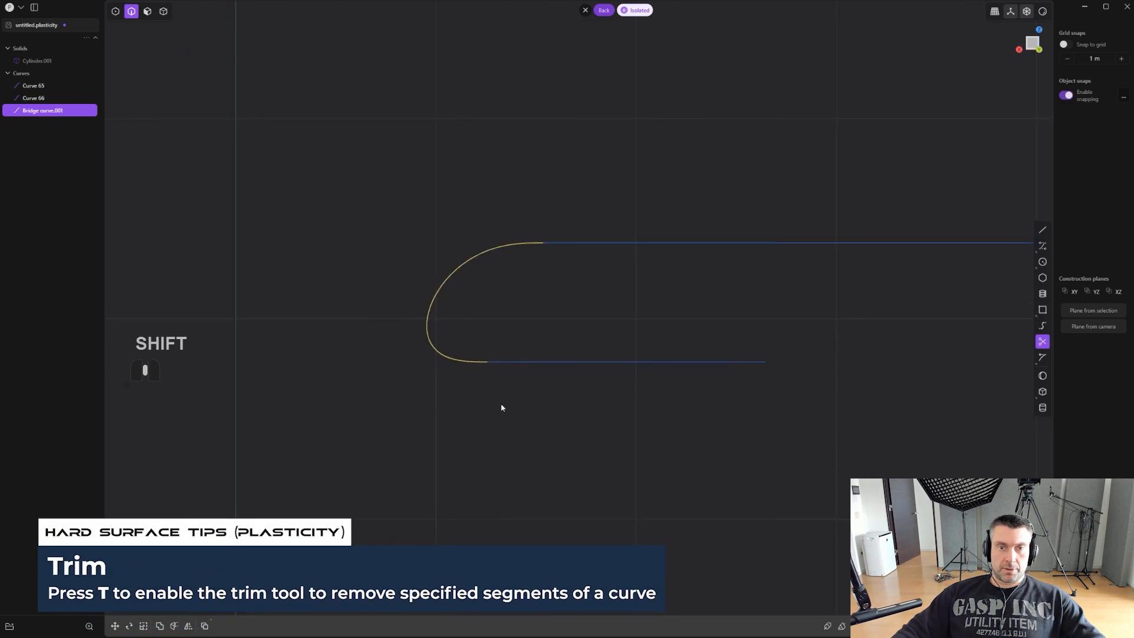
left_click_drag(588, 422, 367, 218, "shift")
key("ctrl+z")
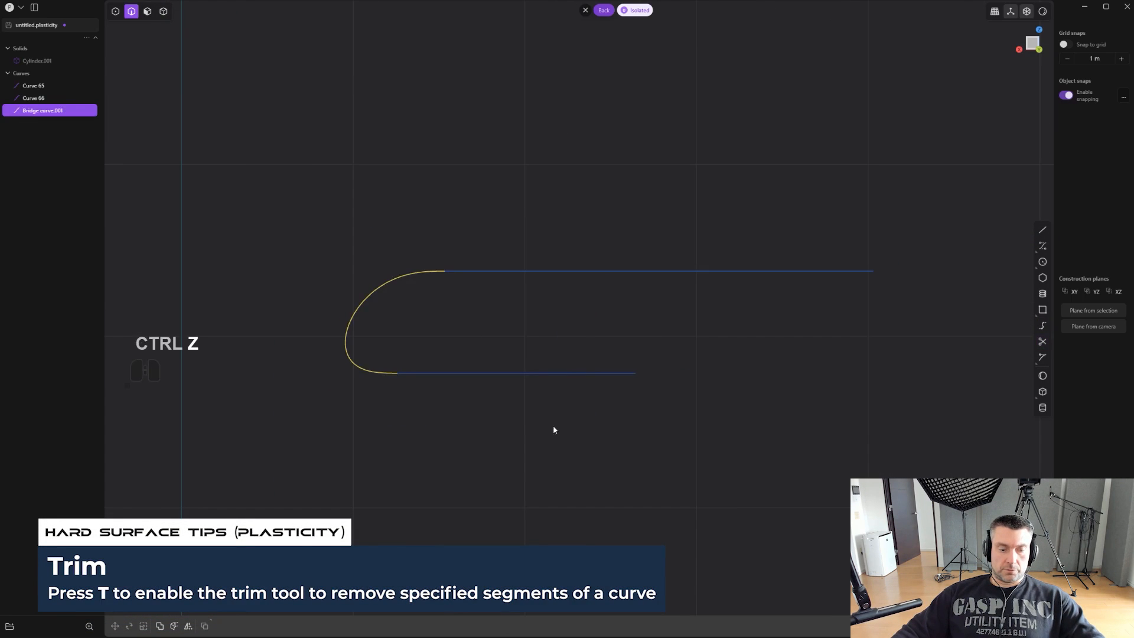
key("2")
left_click_drag(530, 401, 337, 198)
key("j")
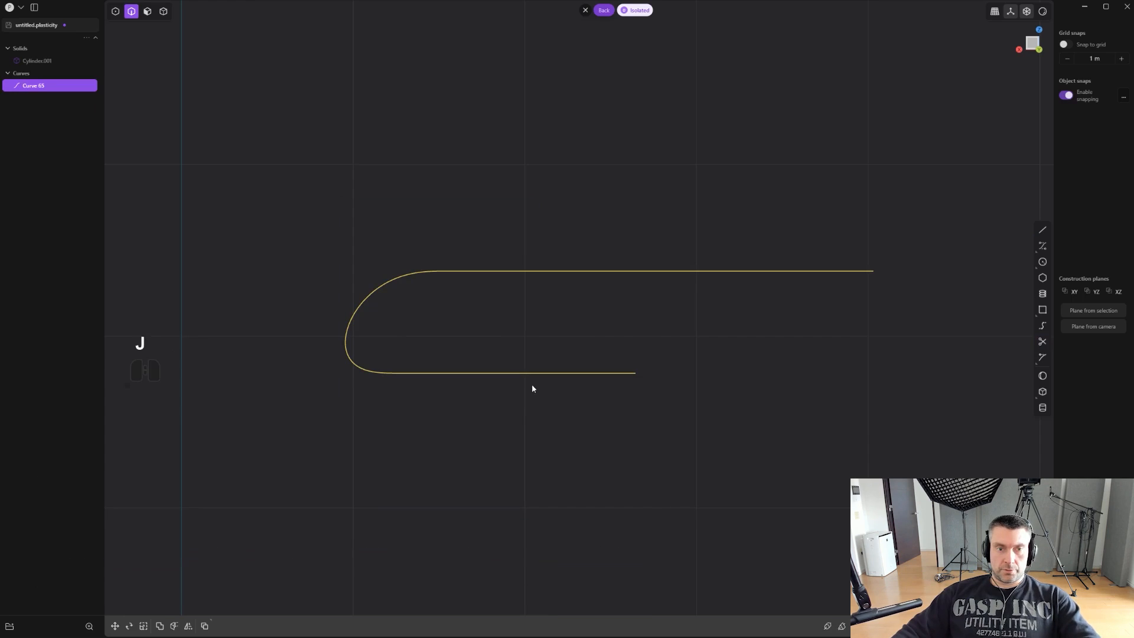
- Leave isolation and move the joined curve forward by -0.03263 m along X
key("period")
scroll(608, 442, "down", 5)
scroll(585, 416, "up", 4)
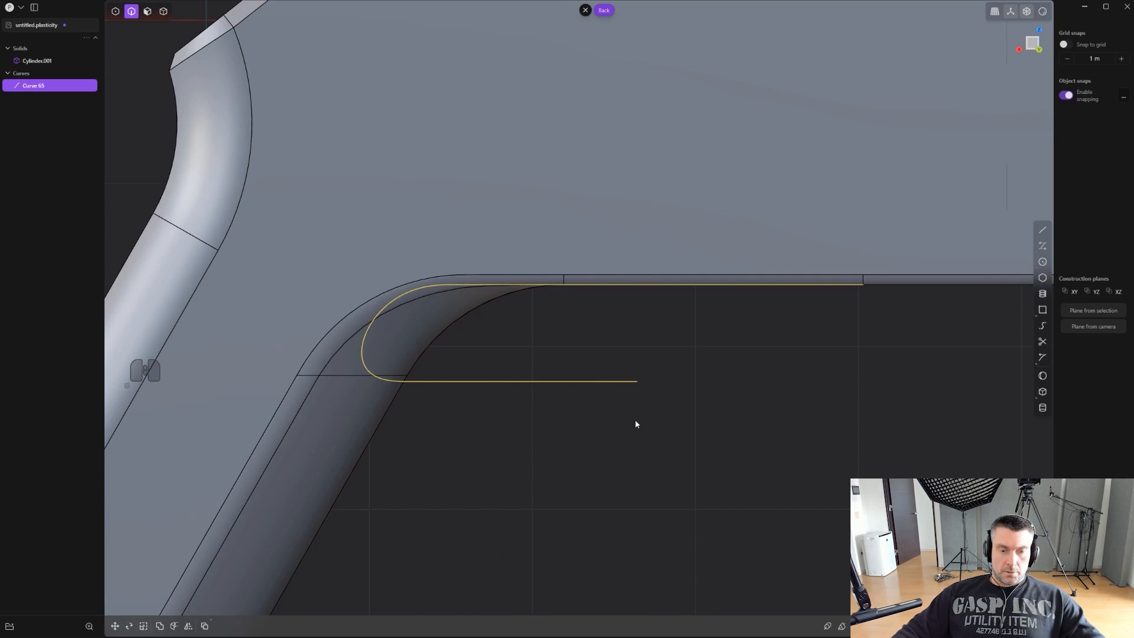
key("g")
mouse_move(564, 334)
left_mouse_down()
mouse_move(588, 337)
mouse_move(568, 332)
left_mouse_up()
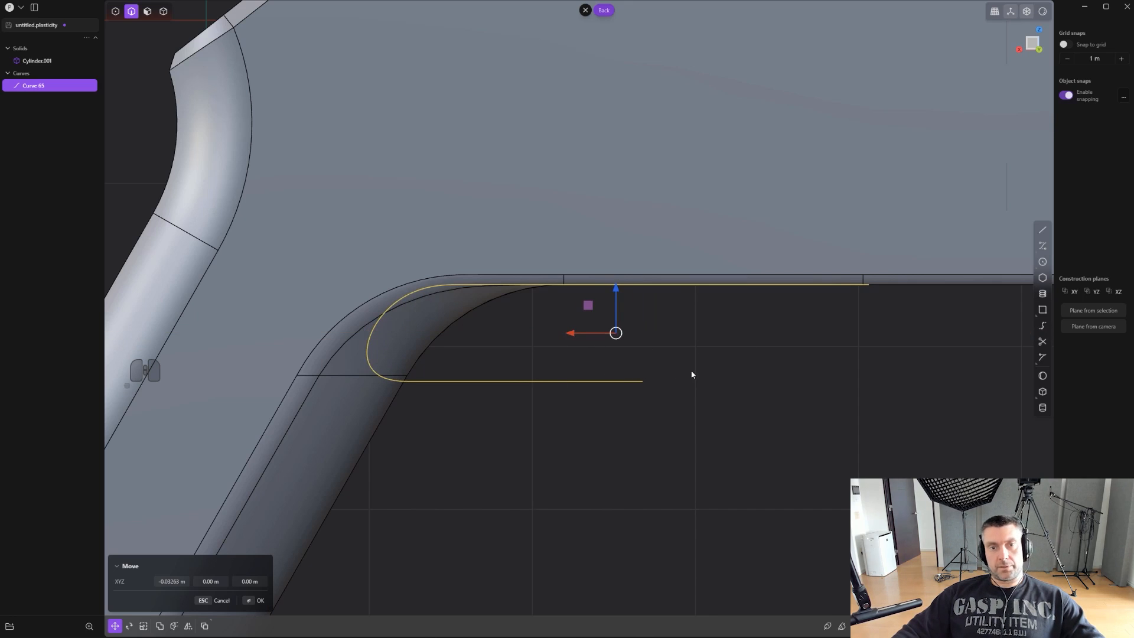
key("Return")
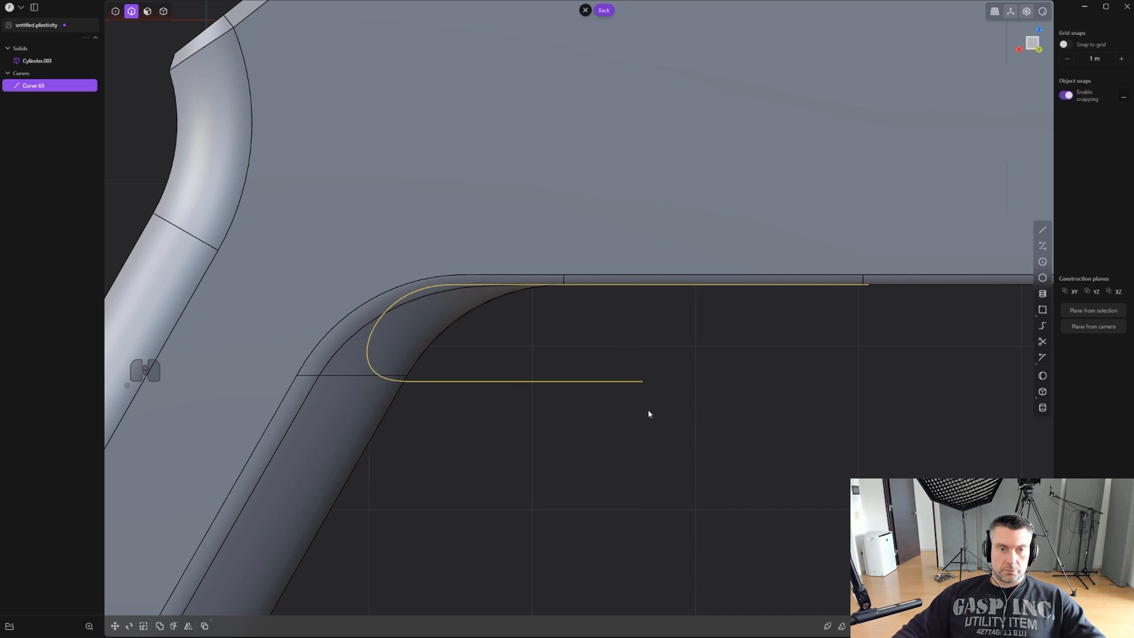
- Cut the body with the joined curve where the grip meets the lower edge, and delete the cutting curve
key("c")
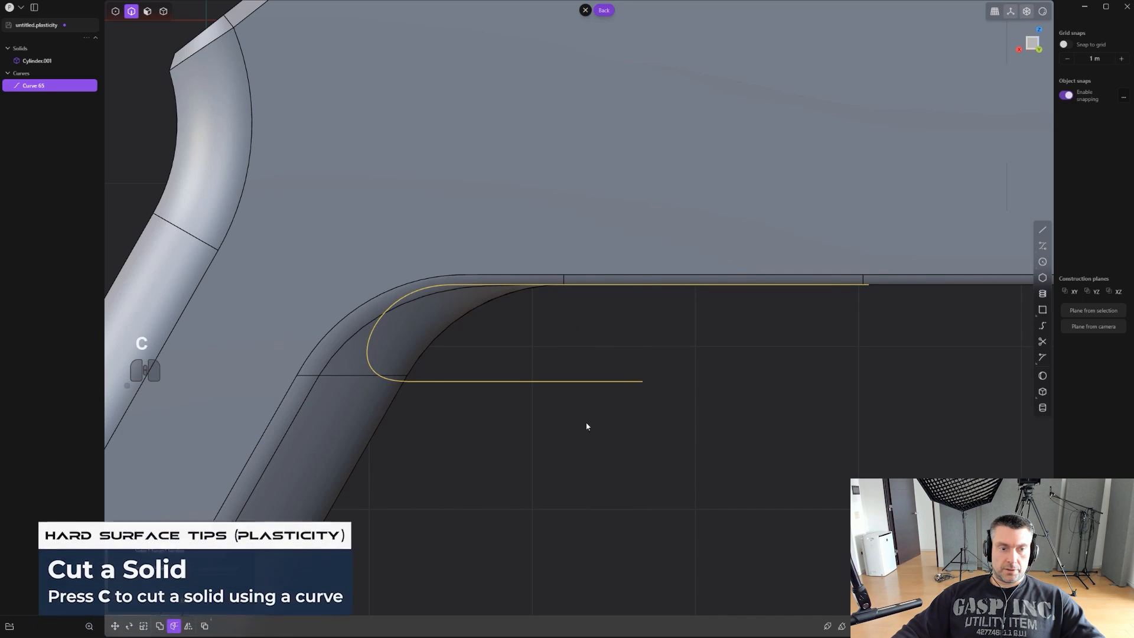
left_click(409, 330)
left_click(586, 357)
scroll(585, 356, "up", 1)
left_click(562, 380)
key("2")
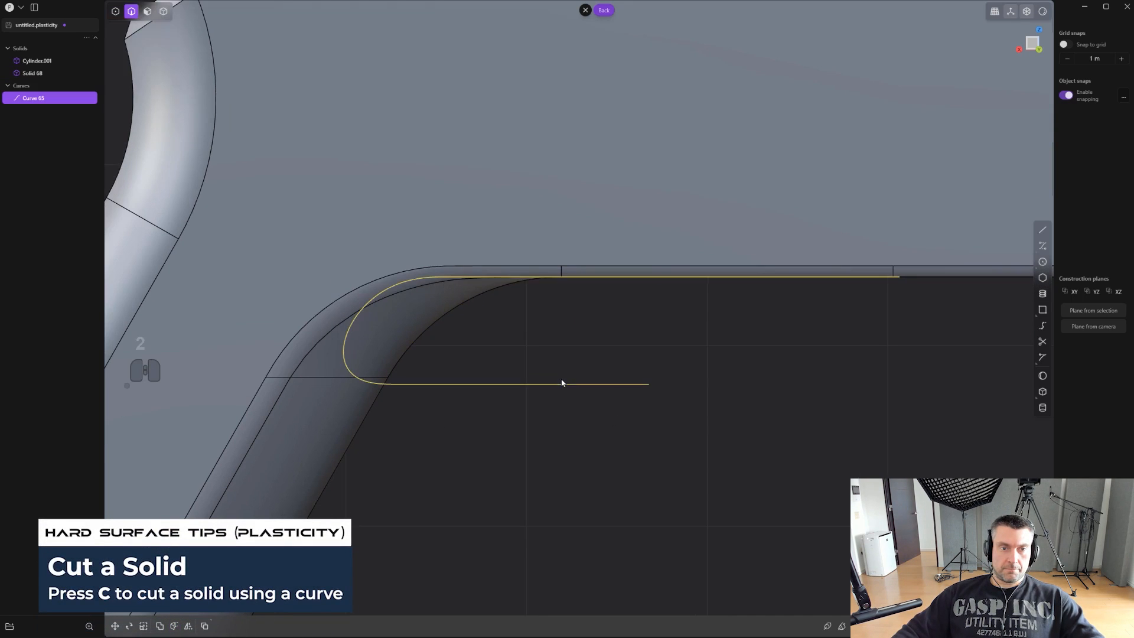
key("x")
scroll(405, 317, "up", 2)
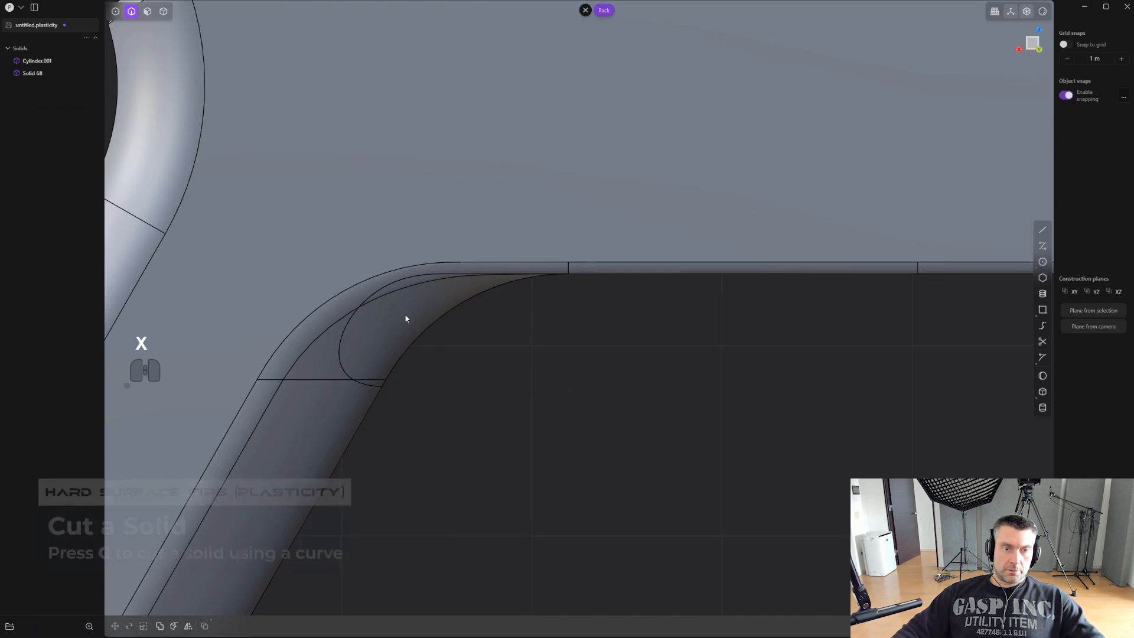
- Move the cut-off trigger-shaped piece forward along X, out of the notch in the body
key("4")
left_click(419, 322)
key("g")
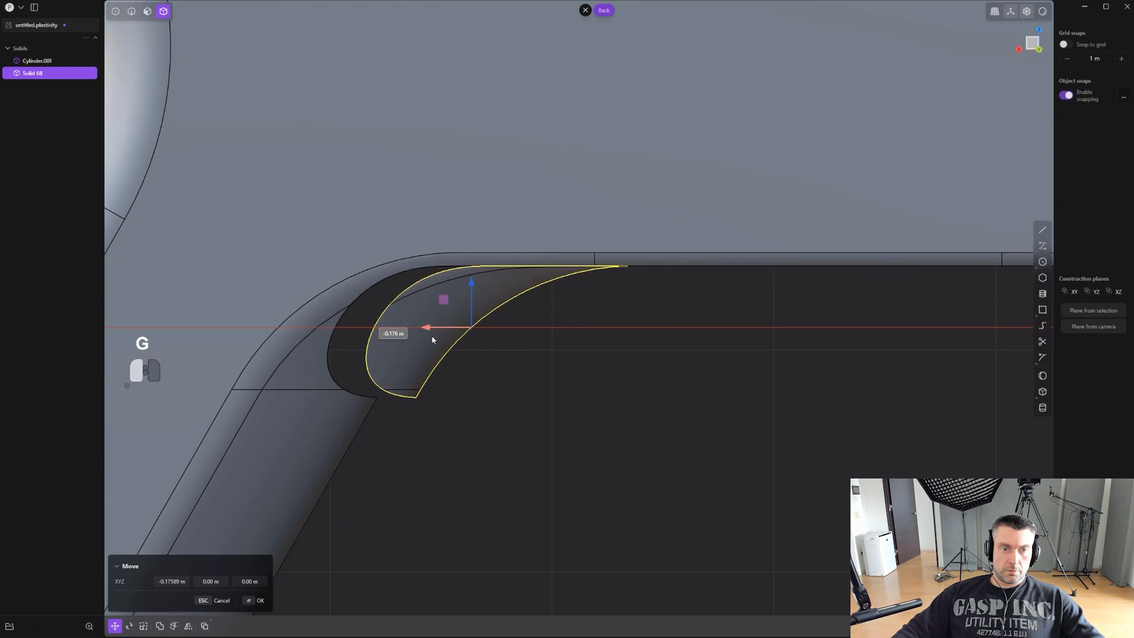
left_click(430, 329)
- Fillet the notch's edge on the body slightly, starting from its lower end at the grip's front
left_click(370, 396)
key("b")
left_click_drag(370, 396, 364, 384)
left_click(475, 429)
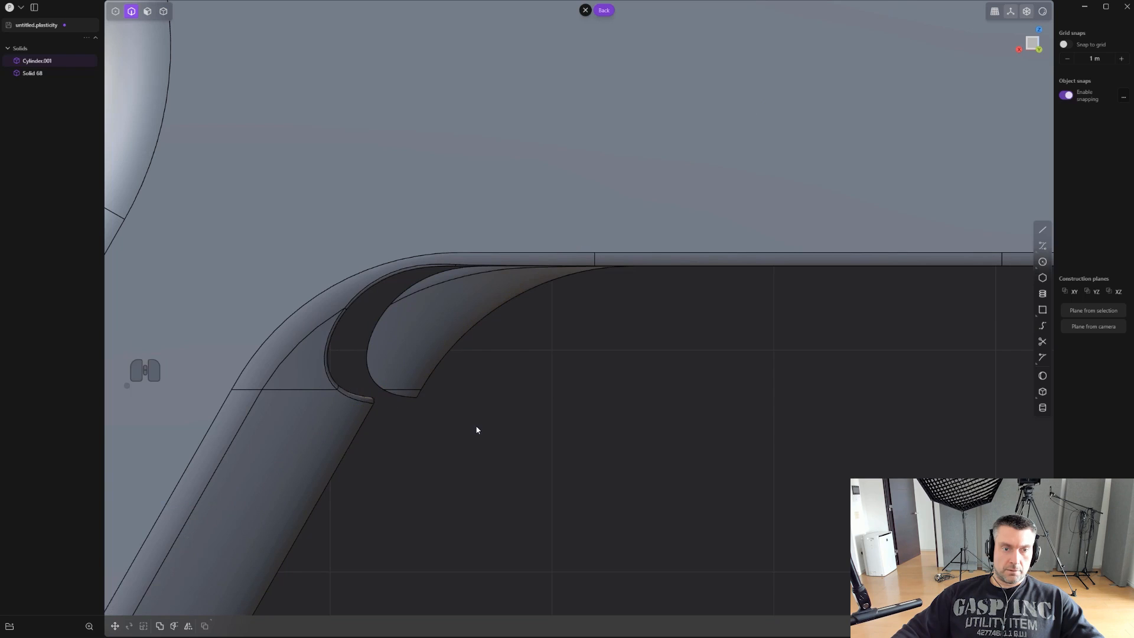
- Try to fillet the lower edge of the cut-off piece
scroll(448, 416, "up", 1)
left_click(395, 394)
key("b")
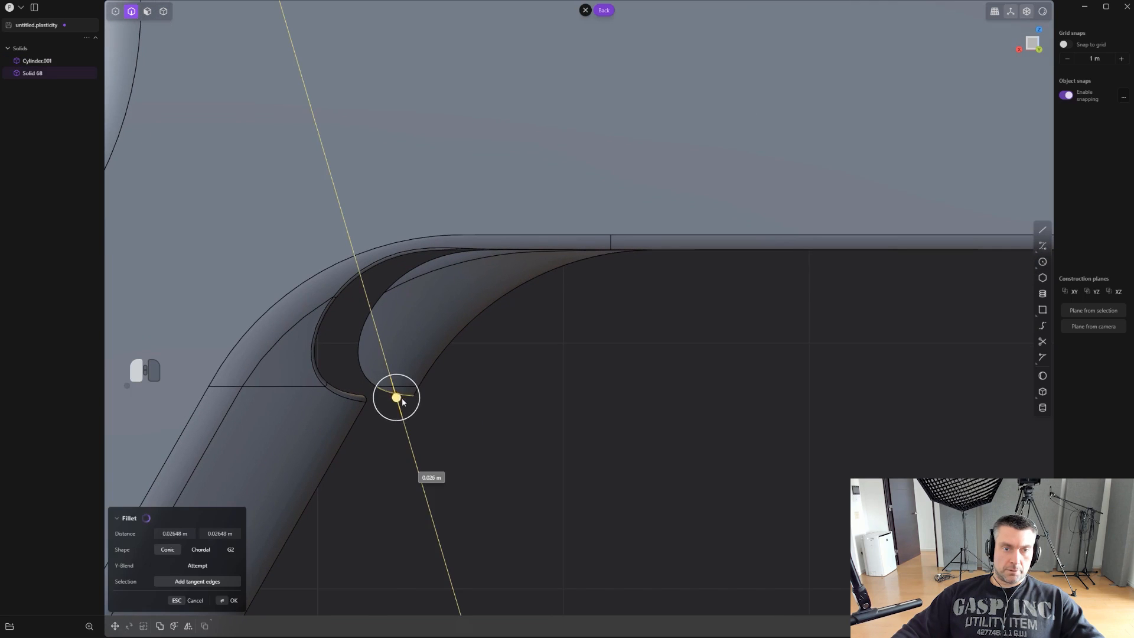
key("ctrl+z")
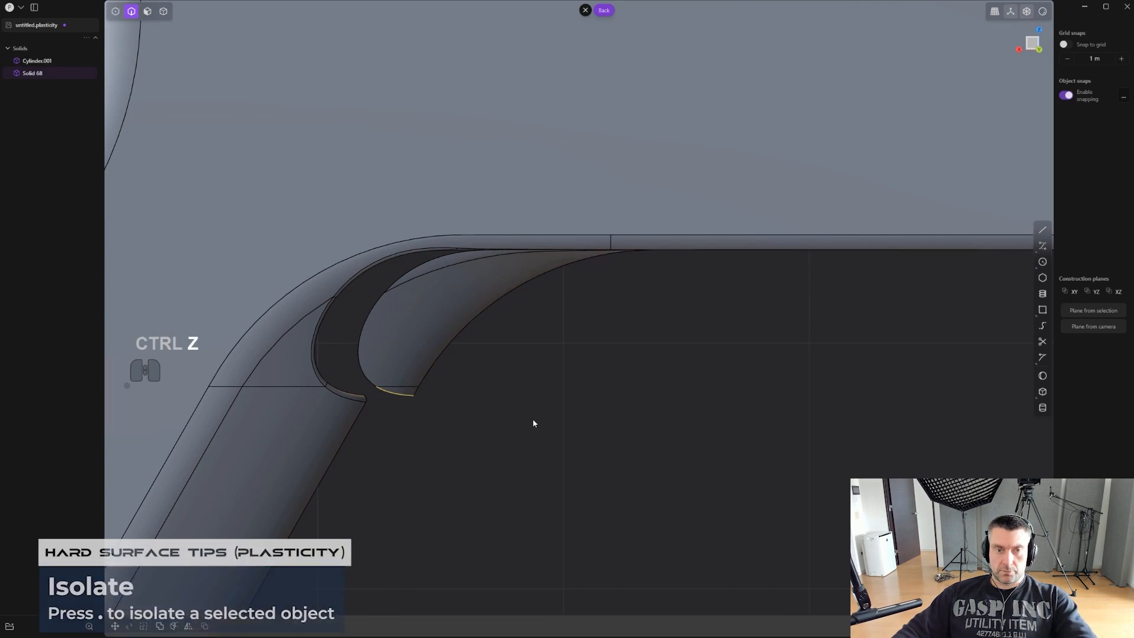
- Isolate the trigger piece and draw a vertical line across its thin tapered tip in the back view
key("period")
right_click_drag(483, 384, 721, 291)
key("l")
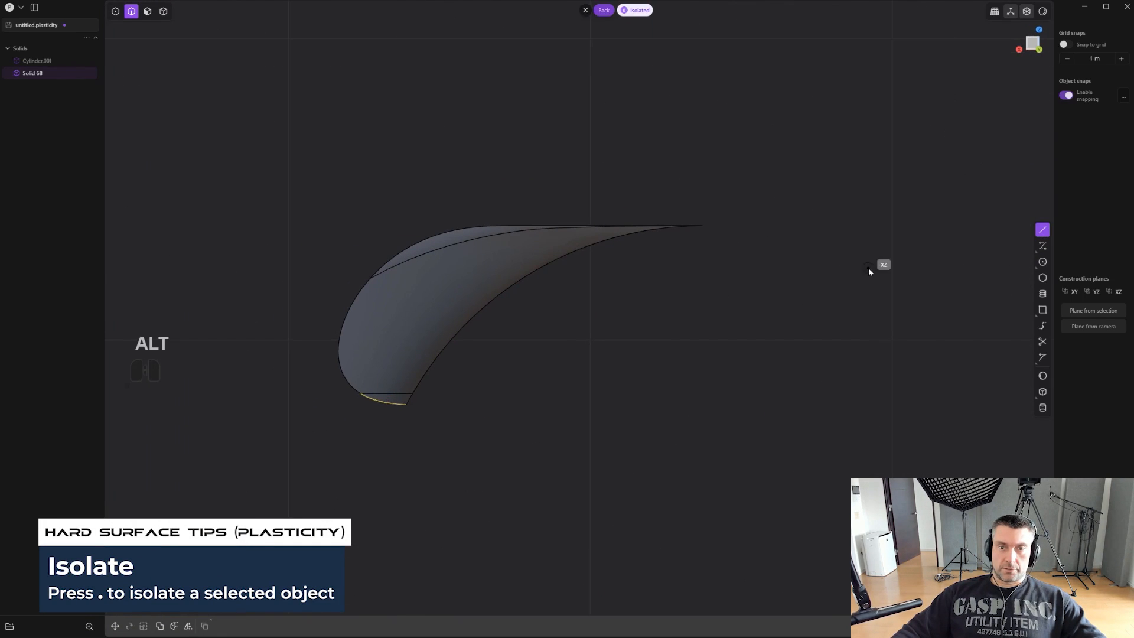
left_click(868, 267)
key("ctrl+z")
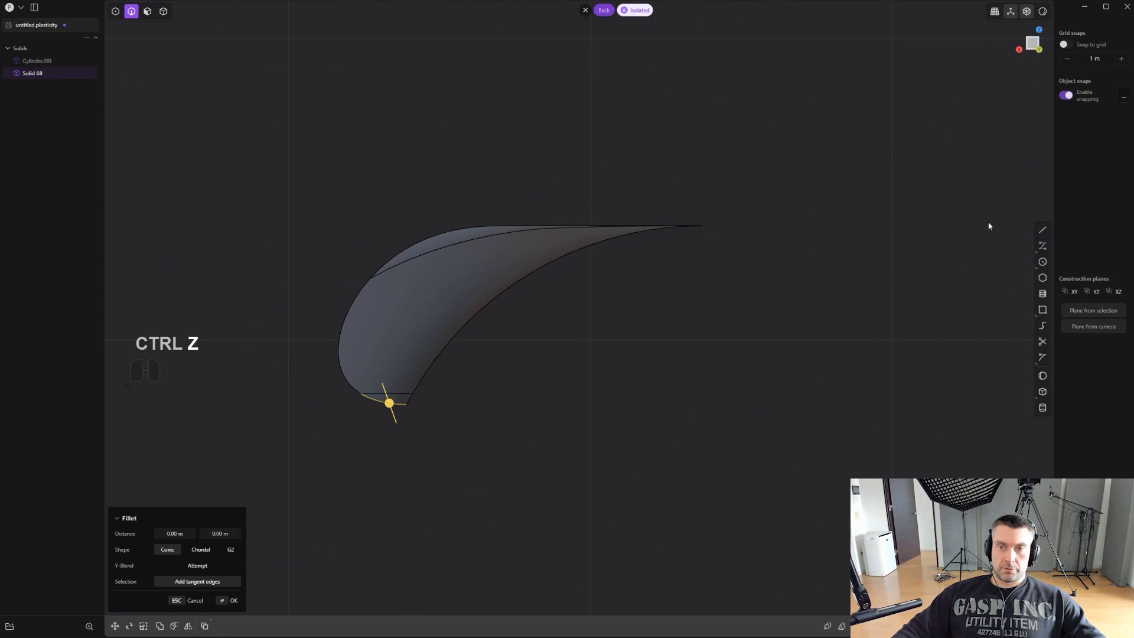
left_click(1045, 230)
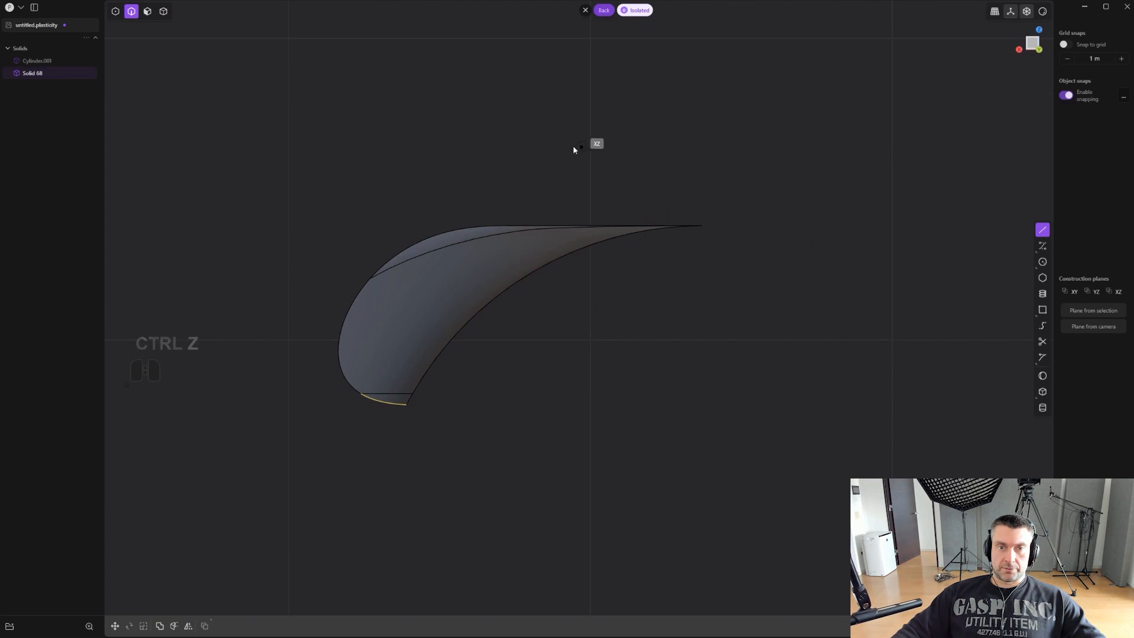
left_click(590, 378)
scroll(638, 303, "up", 1)
- Cut the trigger piece at the vertical line, and delete the severed tip and the cutting line
key("c")
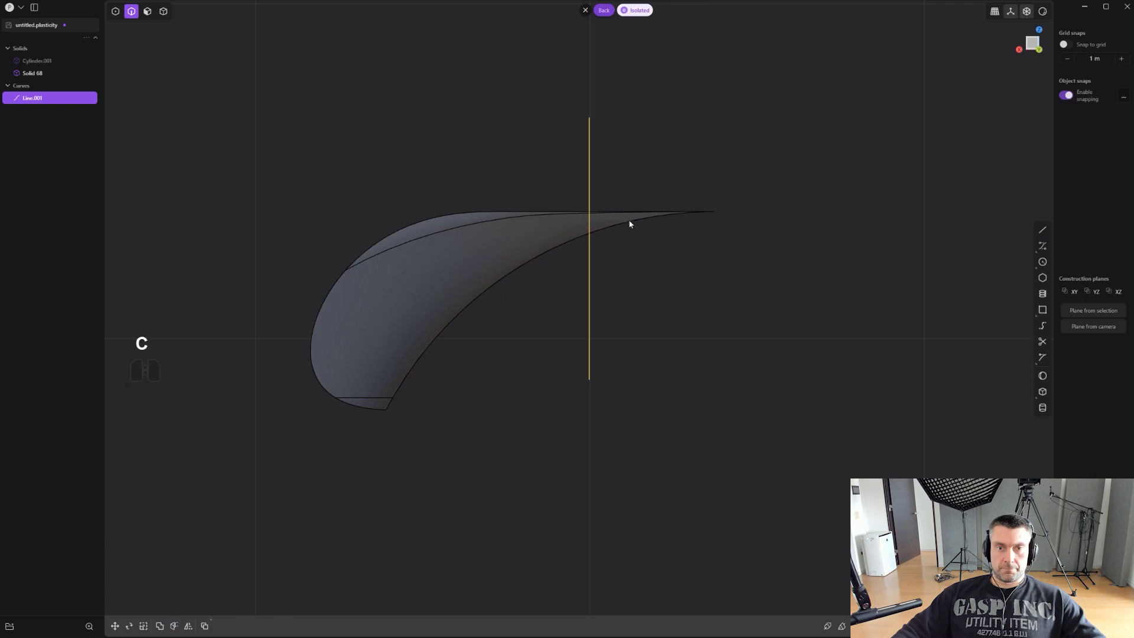
left_click(633, 221)
key("x")
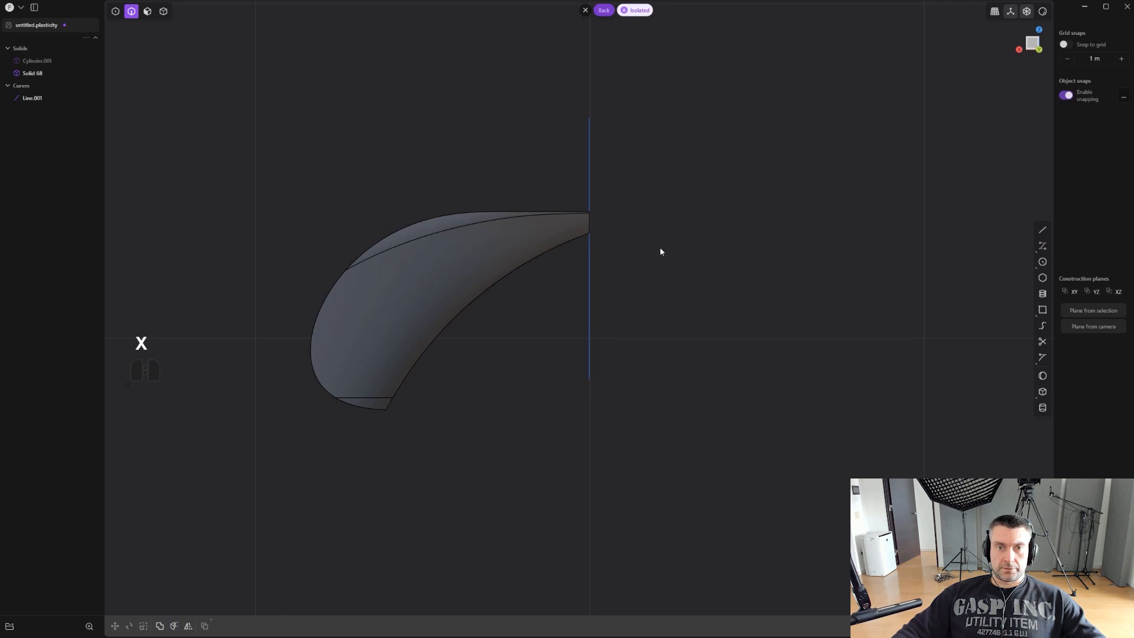
key("2")
left_click(590, 182)
key("x")
- Fillet the edges running around the trigger piece's sides and its cut end to round them off
middle_click_drag(608, 200, 529, 265)
key("2")
key("2")
left_click(529, 265)
key("f")
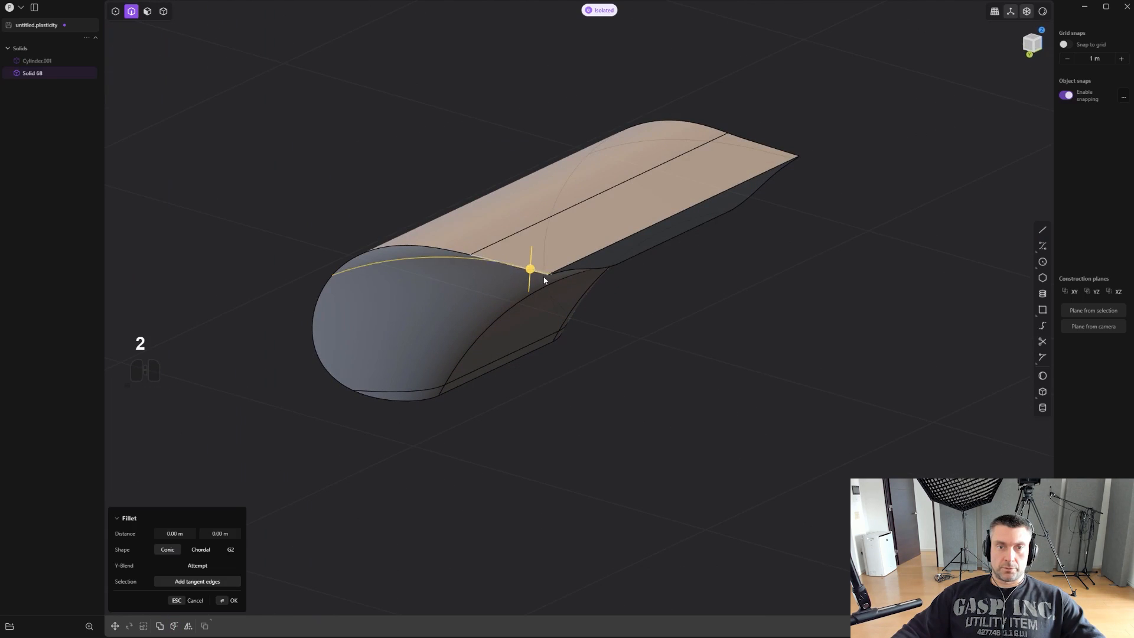
left_click(457, 251)
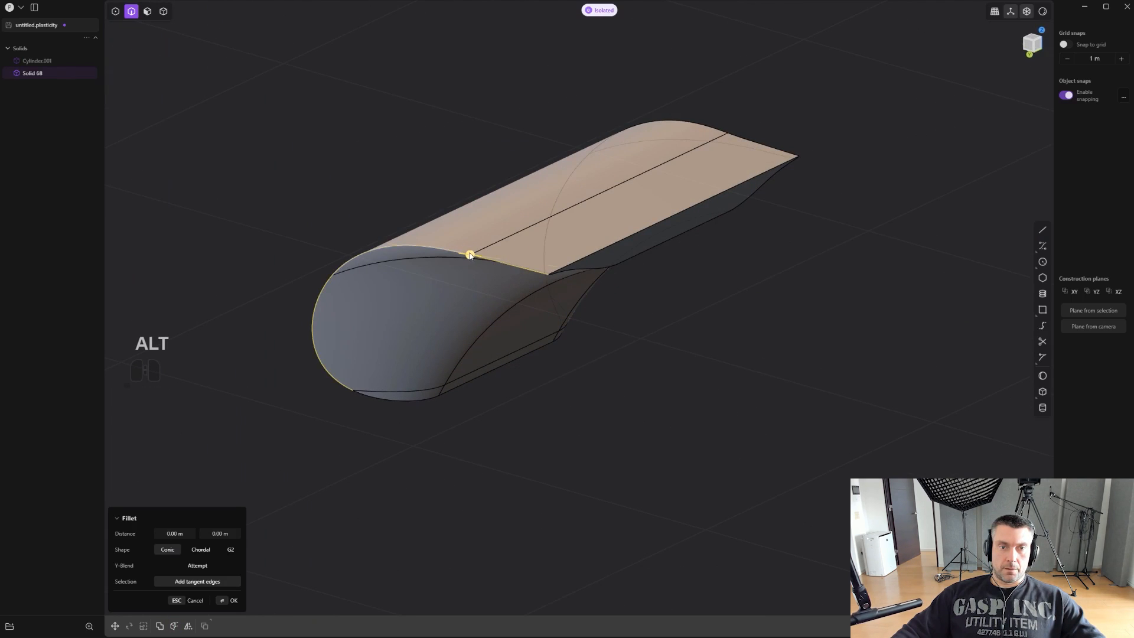
left_click_drag(470, 255, 399, 325)
middle_click_drag(502, 344, 576, 258)
key("Return")
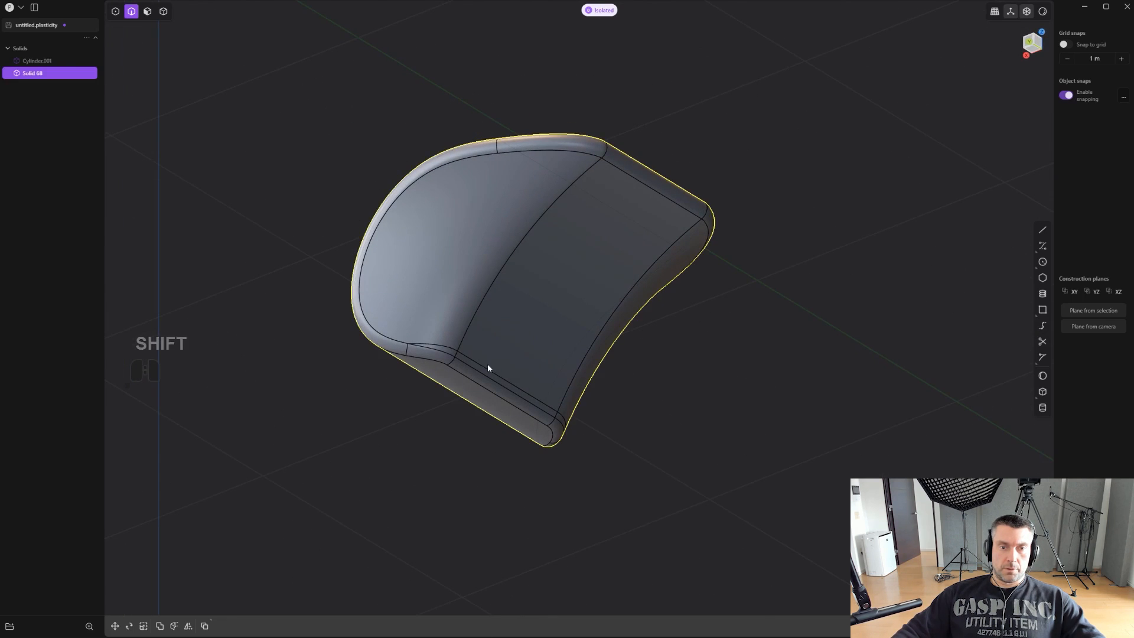
- Try to delete the extra edge running along the lower end of the trigger piece's concave face
left_click(487, 368)
key("f")
key("x")
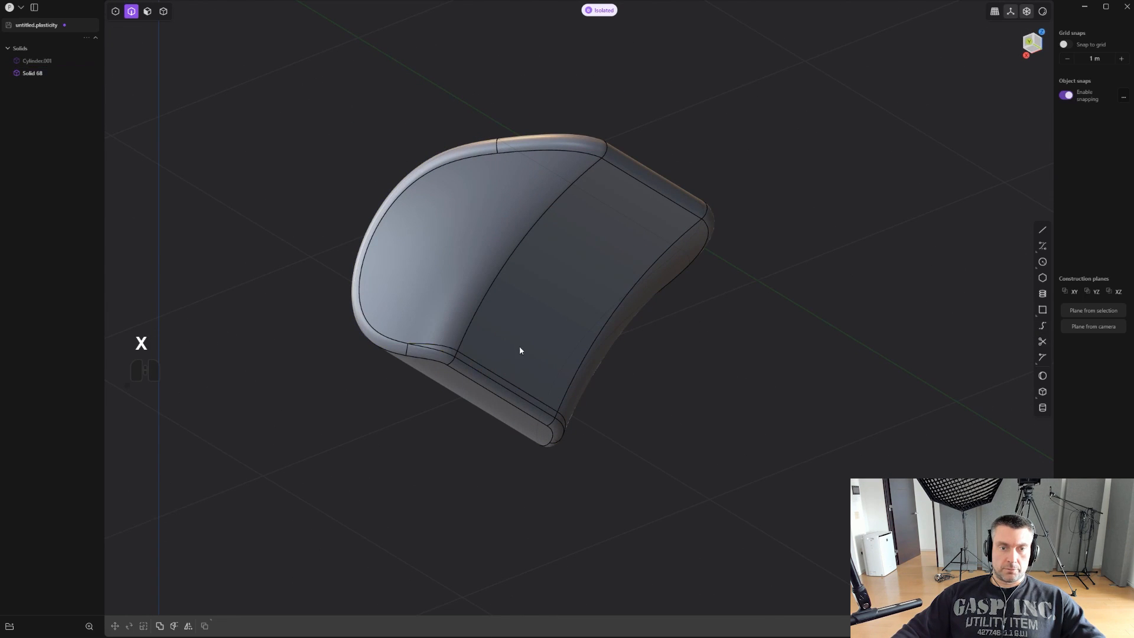
- Draw a narrow rectangle in the top view over the middle of the trigger piece, reaching past its front edge line
scroll(569, 352, "down", 3)
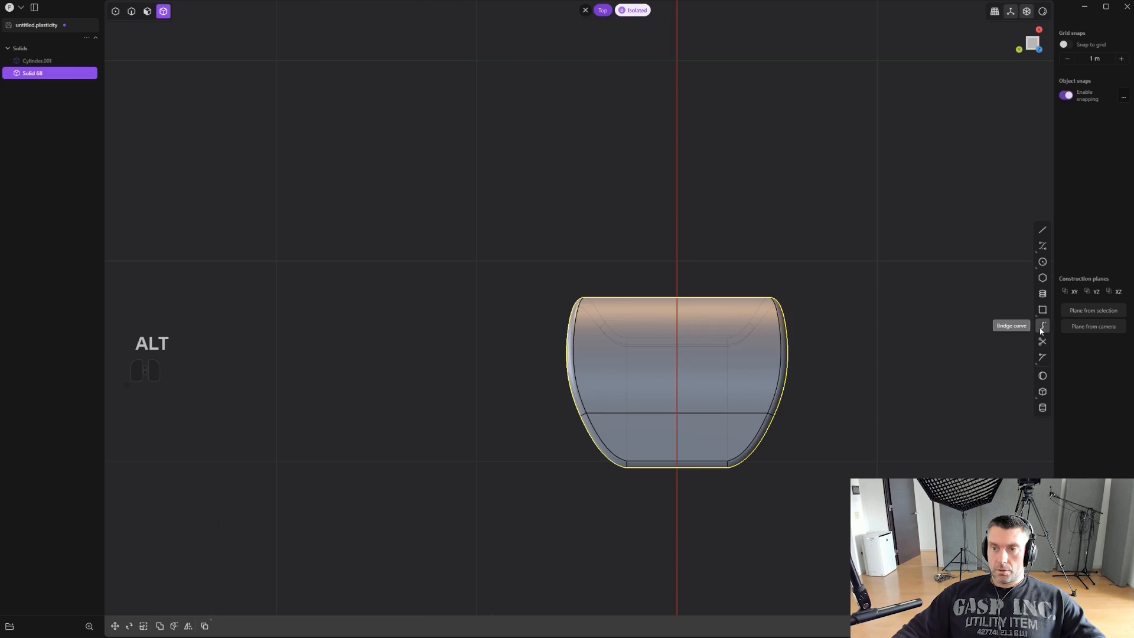
left_click(1039, 314)
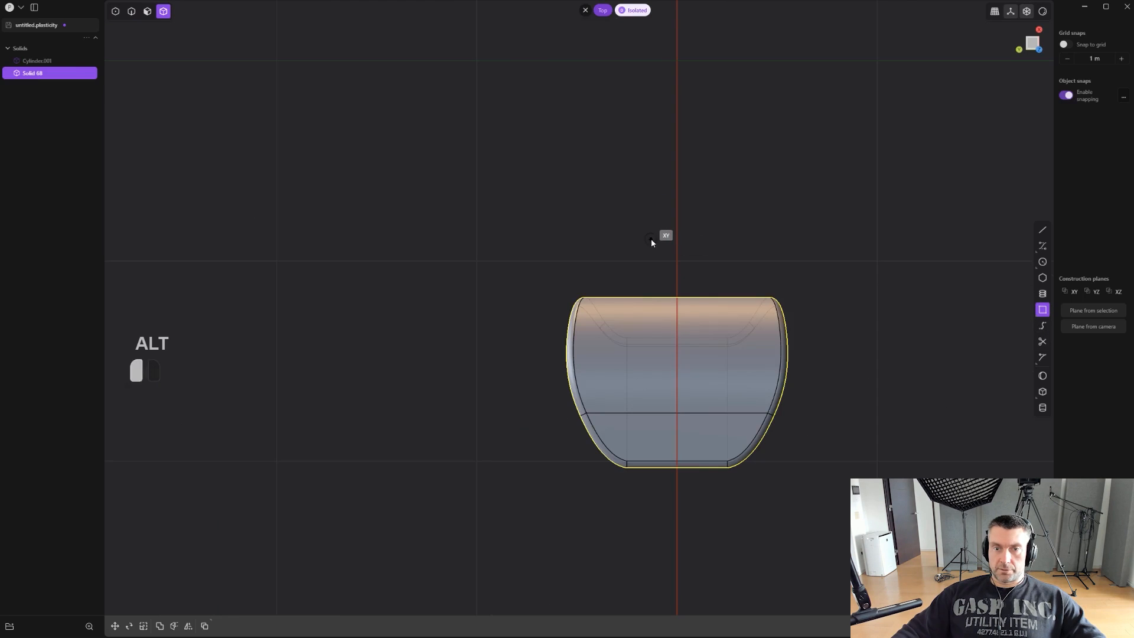
left_click(650, 239)
left_click(701, 387)
scroll(728, 363, "up", 2)
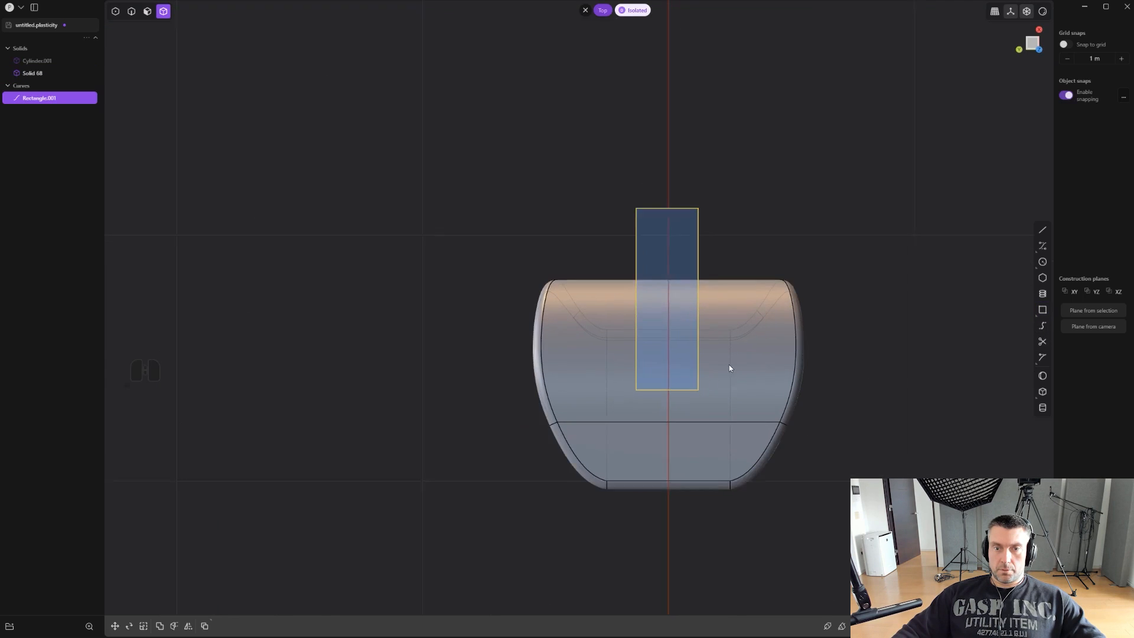
- Imprint the rectangle onto the trigger piece, and delete the rectangle curve
key("shift+q")
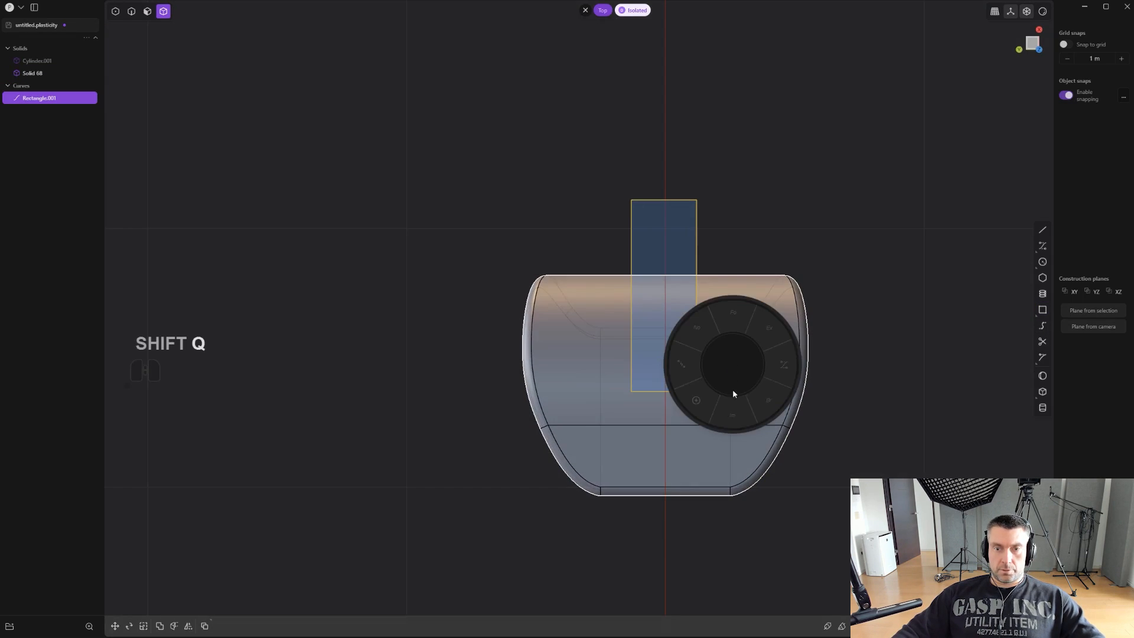
left_click(732, 394)
left_click(722, 367)
right_click(723, 360)
key("2")
left_click(705, 232)
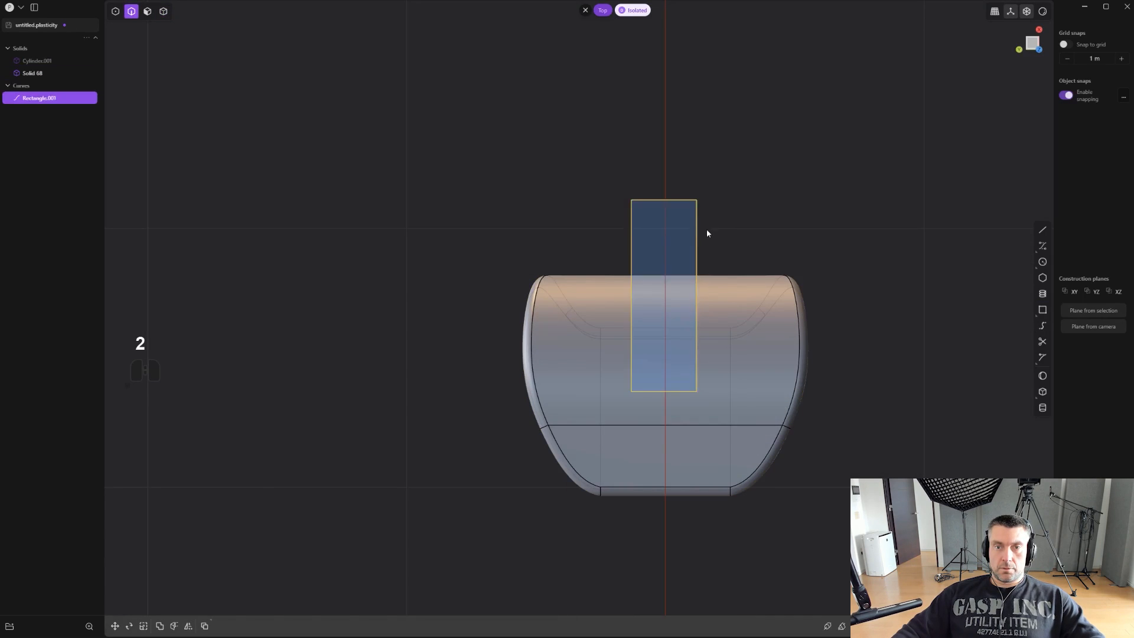
key("x")
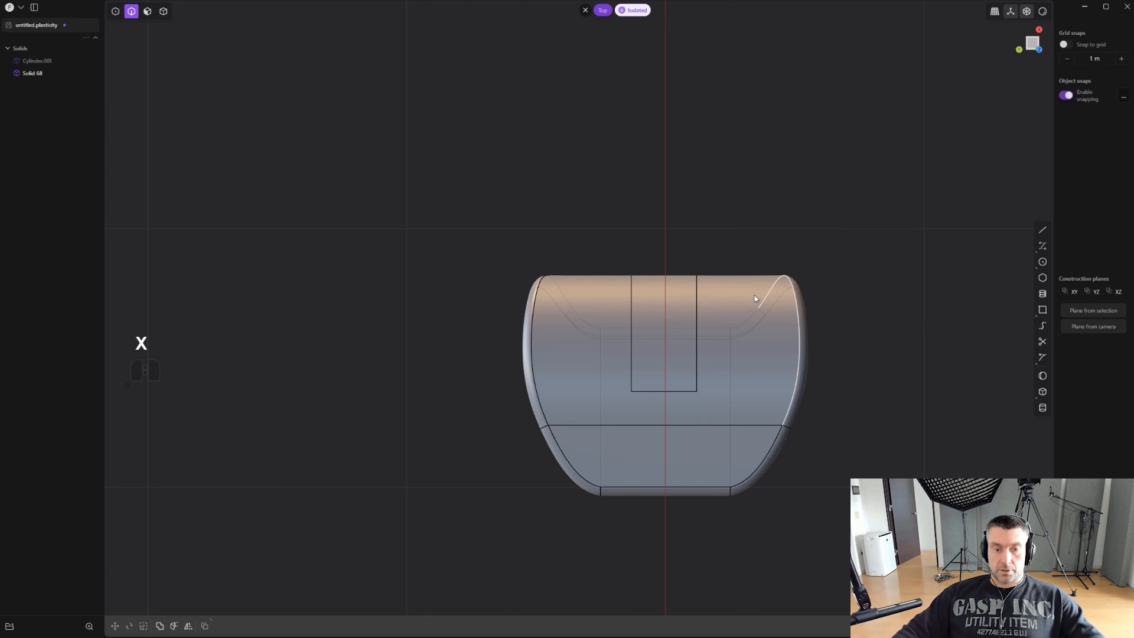
- Mirror the trigger piece across the Y axis at its middle with the halves merged together
key("4")
left_click(704, 346)
middle_click_drag(706, 352, 679, 118)
key("alt+x")
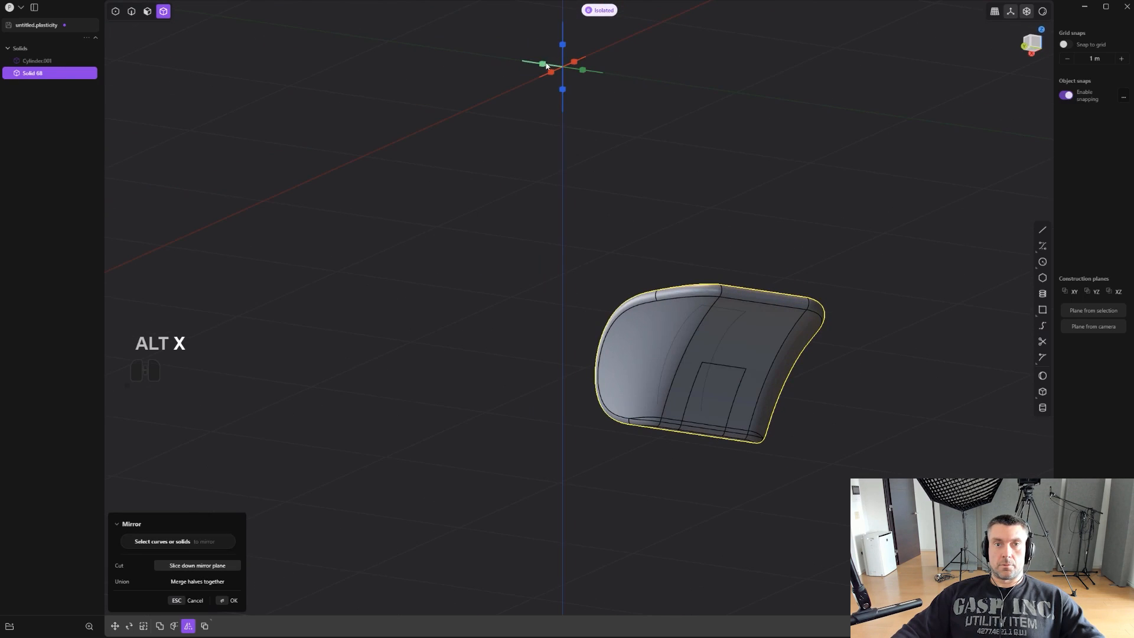
left_click(541, 63)
key("q")
right_click(748, 229)
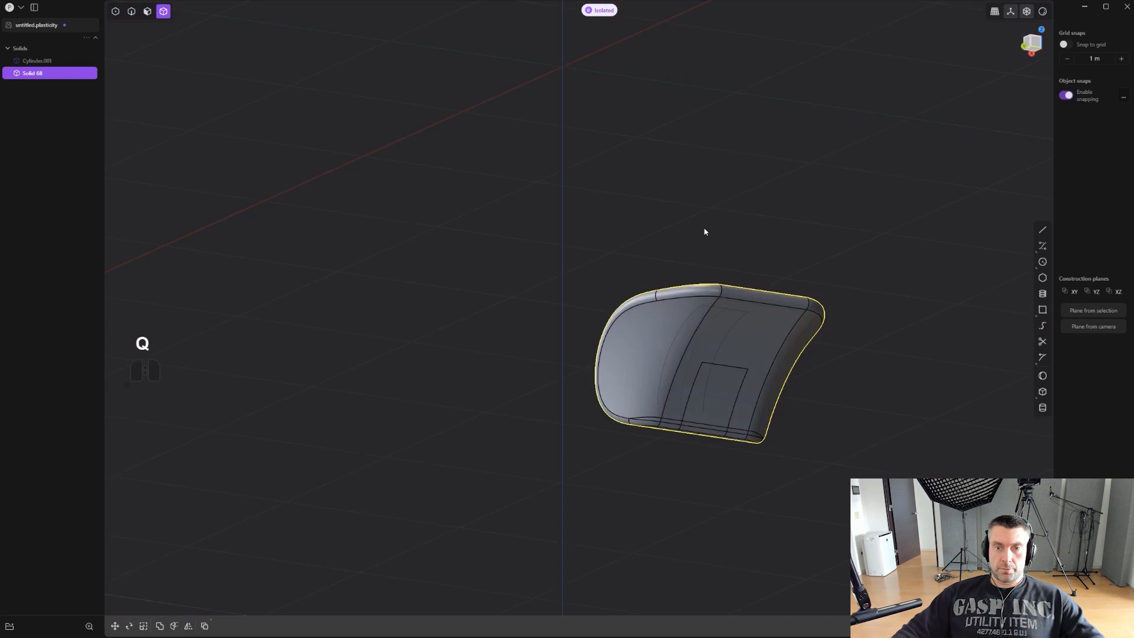
- Delete the imprinted rectangle's edges from the concave face of the trigger piece
middle_click_drag(703, 231, 850, 295)
middle_click_drag(801, 319, 657, 332, "shift")
middle_click_drag(589, 424, 464, 337)
key("2")
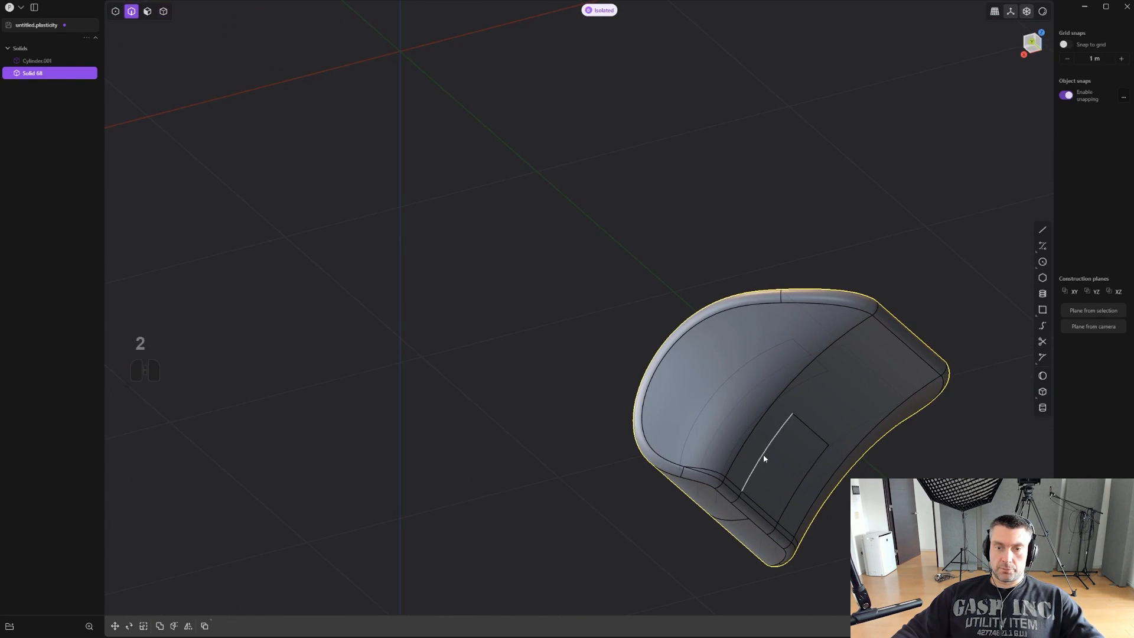
left_click(763, 456)
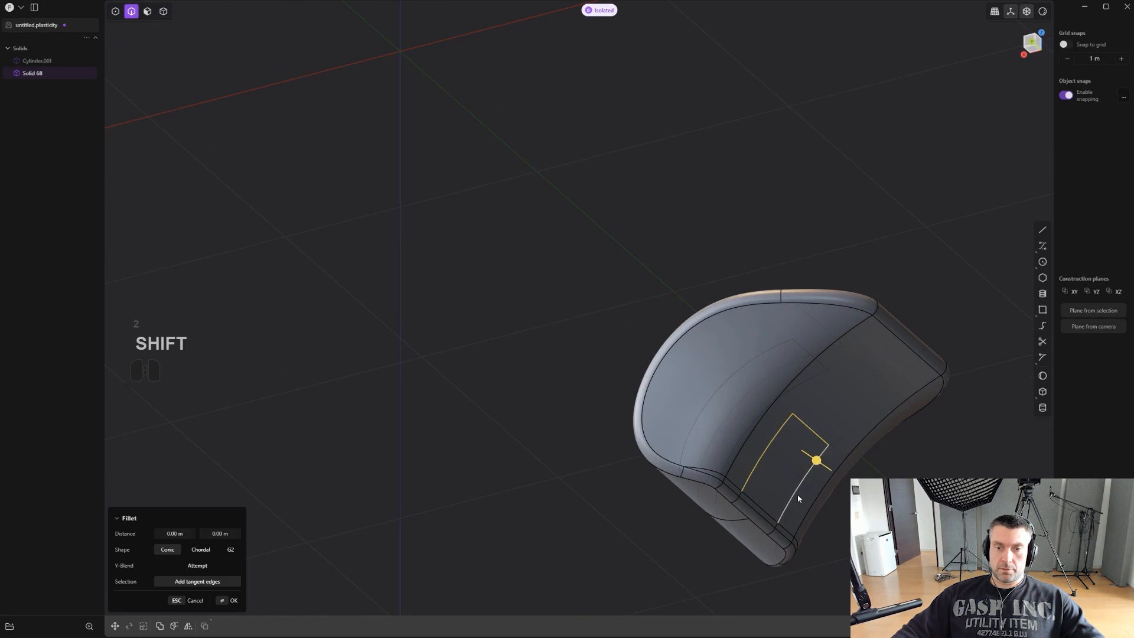
left_click(736, 501, "shift")
key("x")
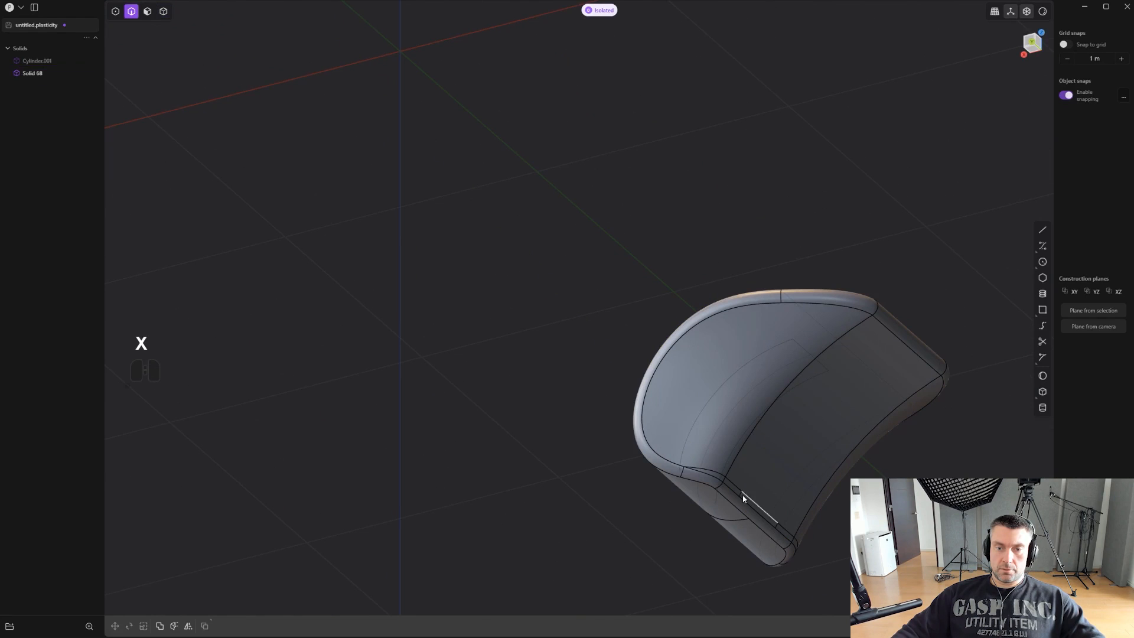
left_click(740, 495)
key("x")
- Draw a line joining the lower ends of the two long imprinted edges on the trigger piece's convex face
middle_click_drag(782, 518, 664, 448)
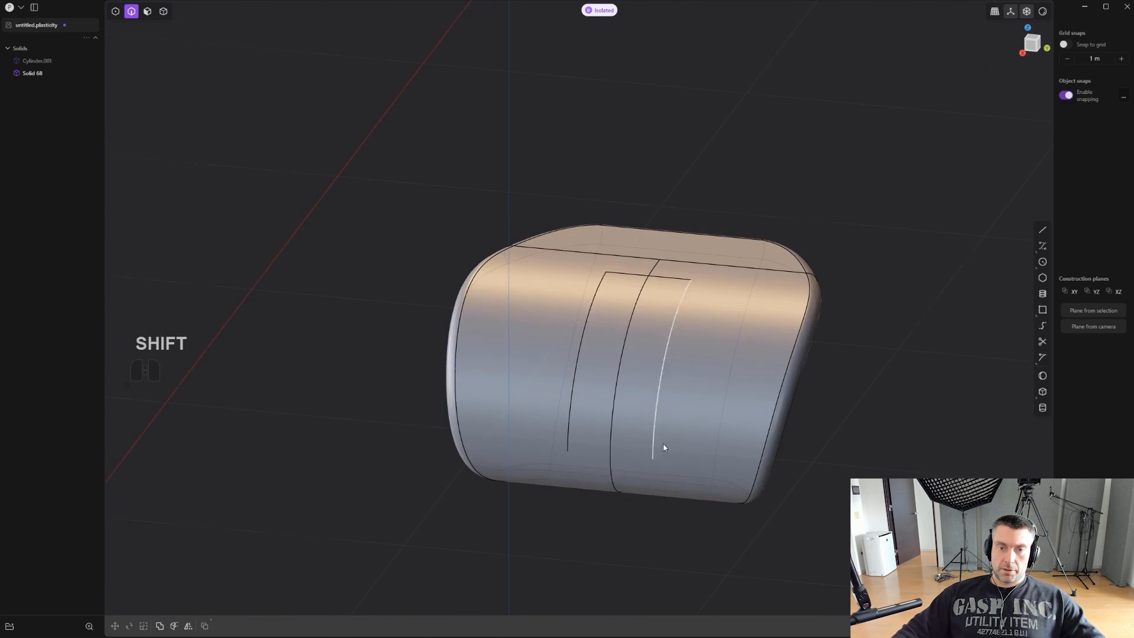
scroll(664, 447, "up", 1)
left_click(1039, 232)
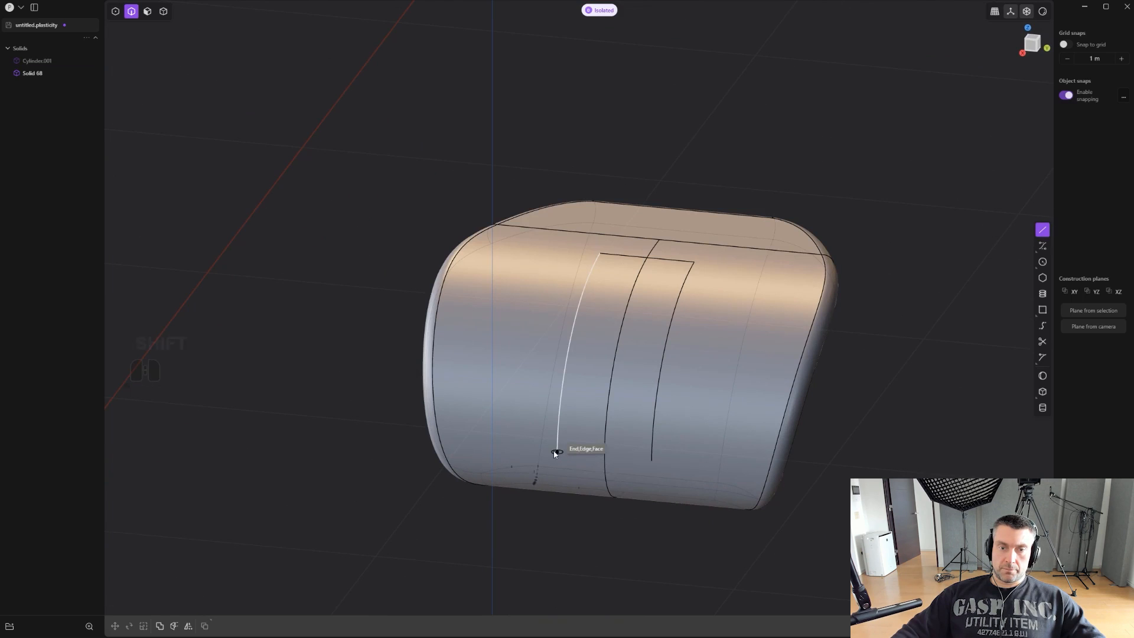
left_click(652, 460)
scroll(686, 470, "up", 2)
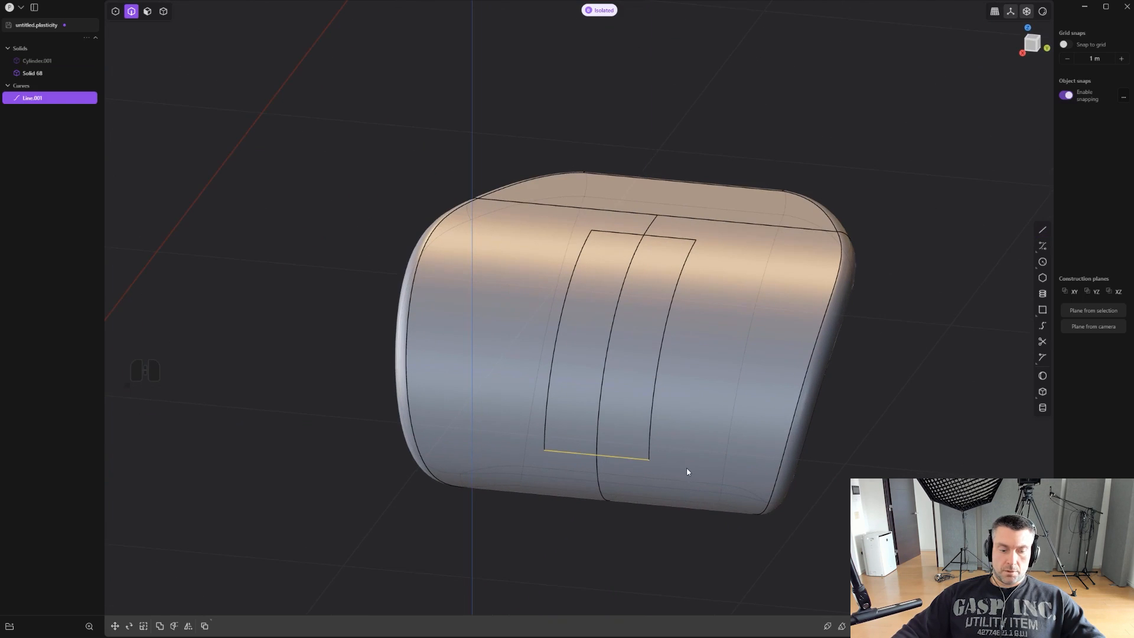
- Imprint the joining line onto the trigger piece with Hide occlusion toggled, and delete the line curve
key("shift+q")
left_click(689, 518)
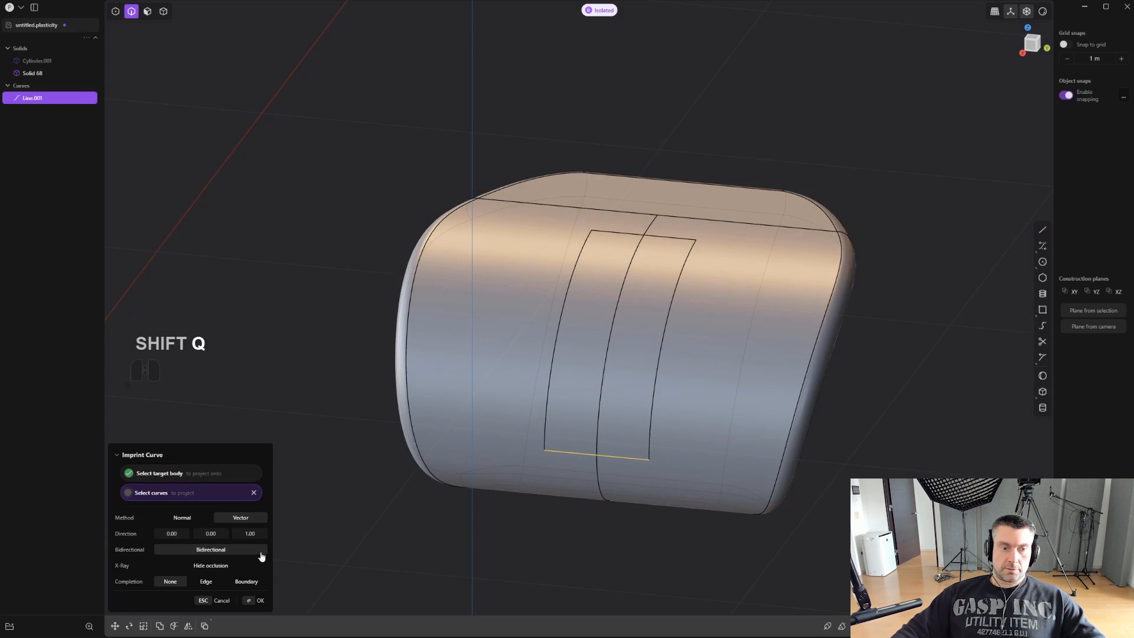
left_click(232, 567)
right_click(519, 472)
key("2")
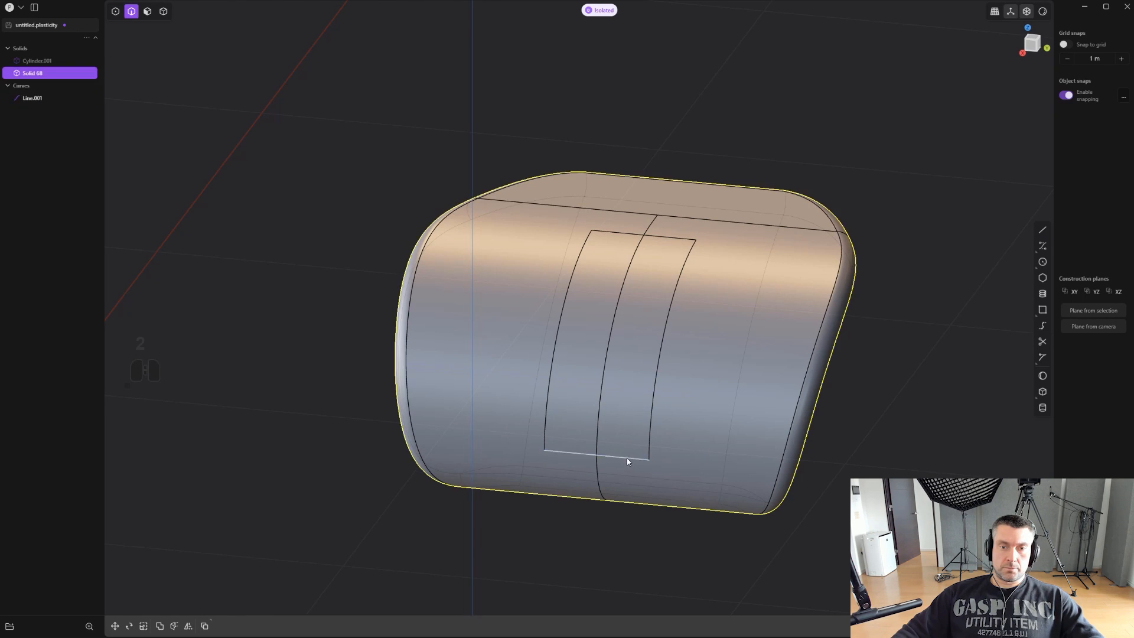
left_click(627, 458)
key("d")
key("x")
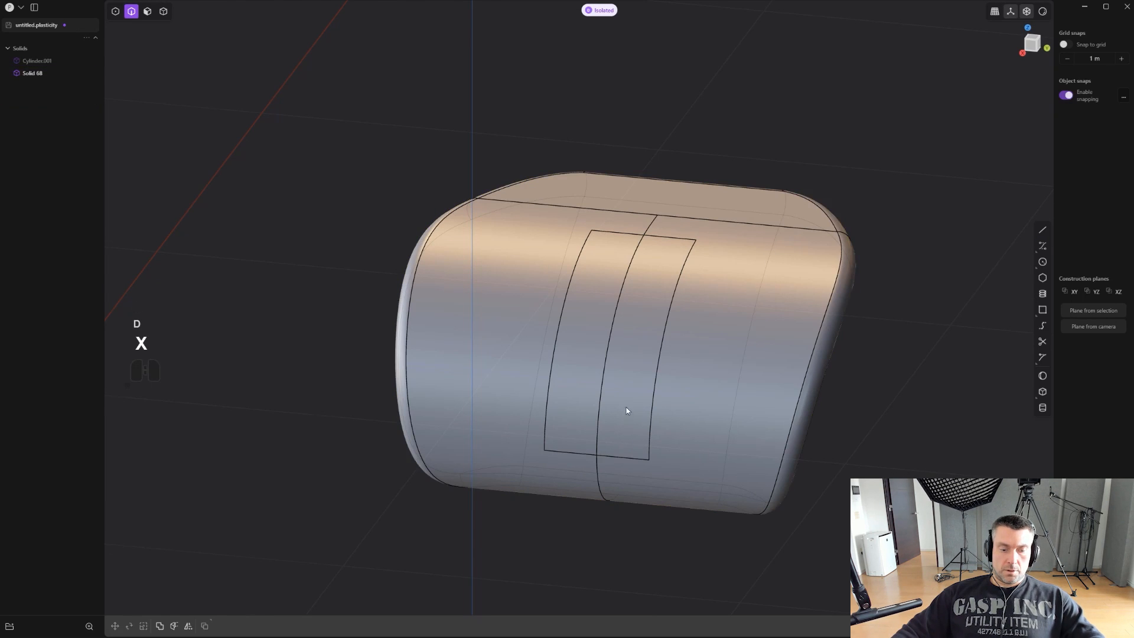
- Extrude the two faces inside the imprinted outline straight along X, away from the convex face, using picked start and end points
scroll(624, 405, "up", 1)
key("3")
left_click(628, 341)
left_click(591, 344, "shift")
mouse_move(643, 339)
middle_mouse_down("alt")
mouse_move(620, 336)
mouse_move(701, 351)
mouse_move(635, 324)
mouse_move(658, 342)
middle_mouse_up("alt")
scroll(701, 351, "down", 1)
key("e")
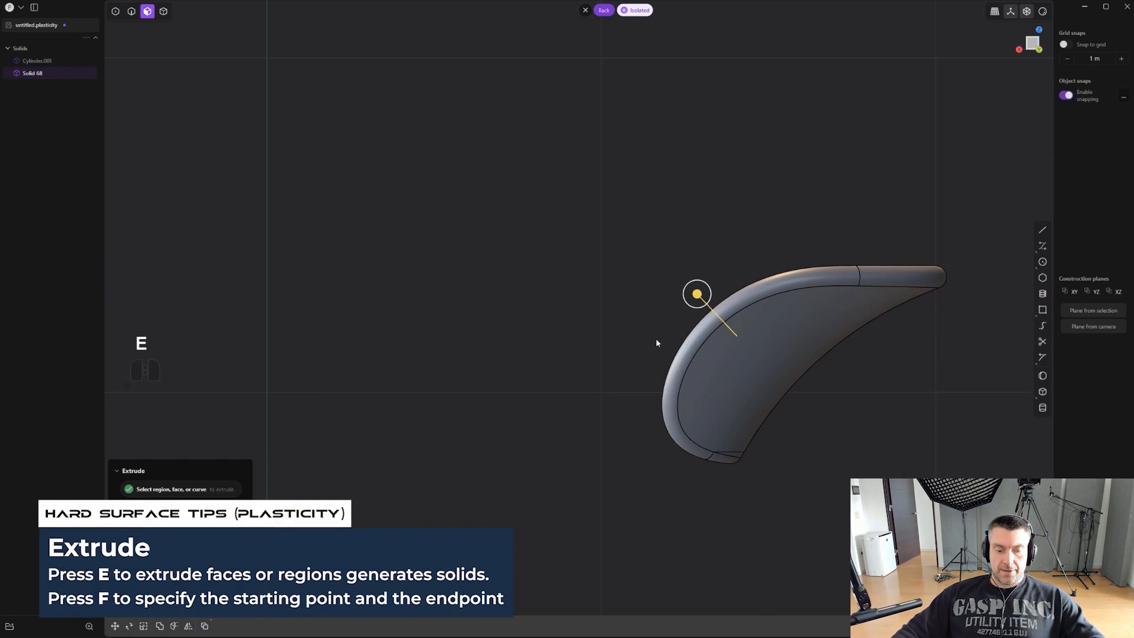
key("f")
left_click(607, 338)
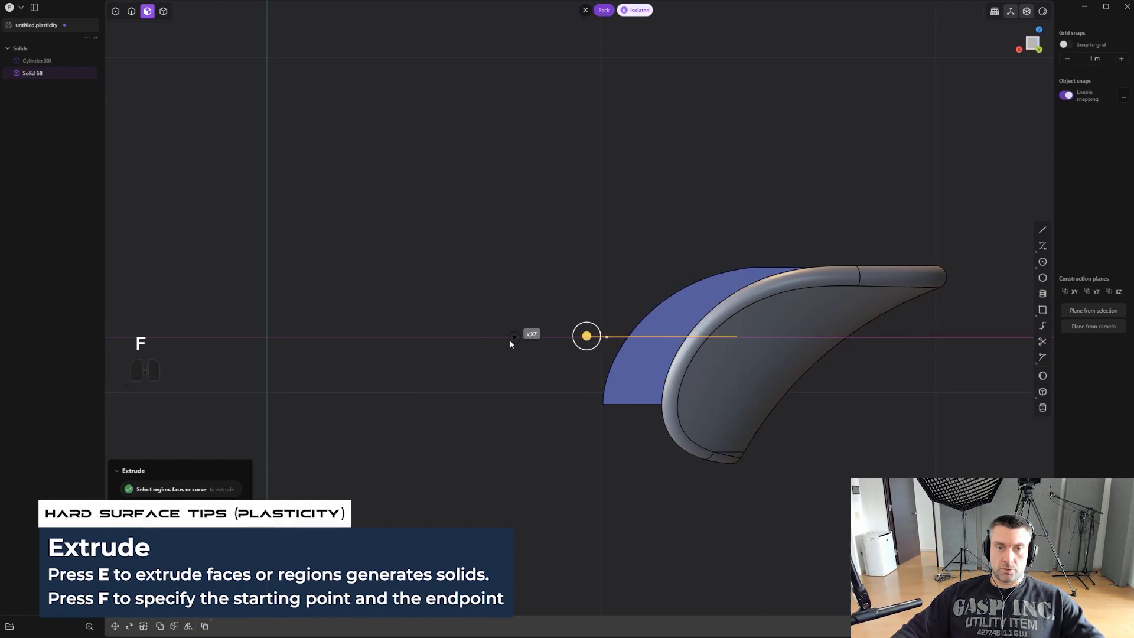
left_click(491, 339)
- Chamfer the long curved outer edge on one side of the extruded tab by about 0.046 m
middle_click_drag(491, 341, 589, 349)
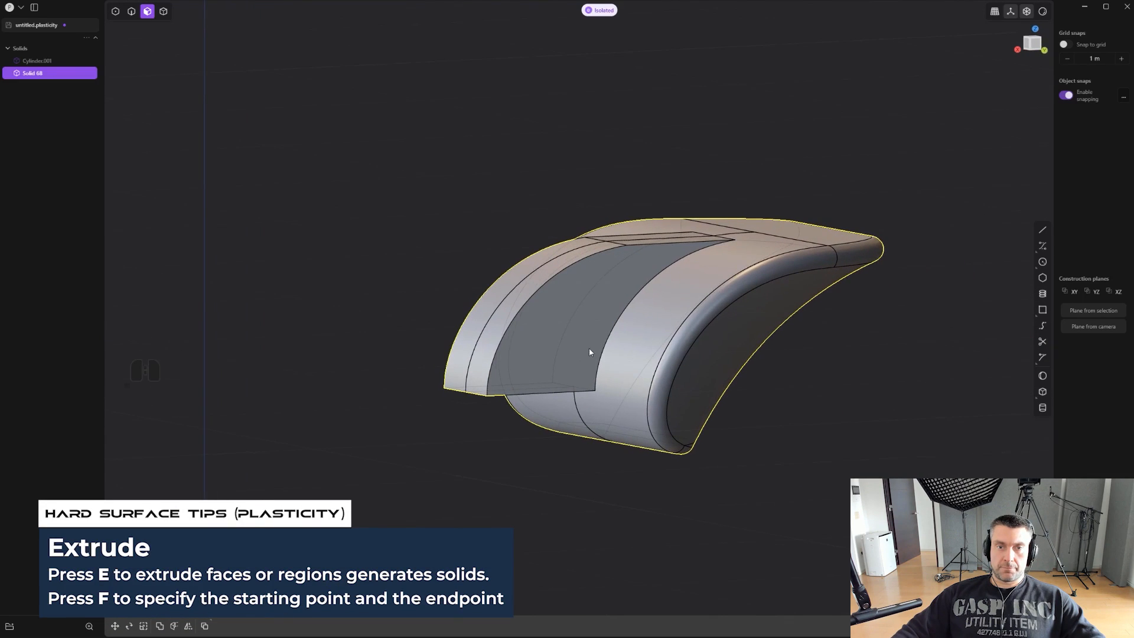
middle_click_drag(515, 337, 515, 323)
key("2")
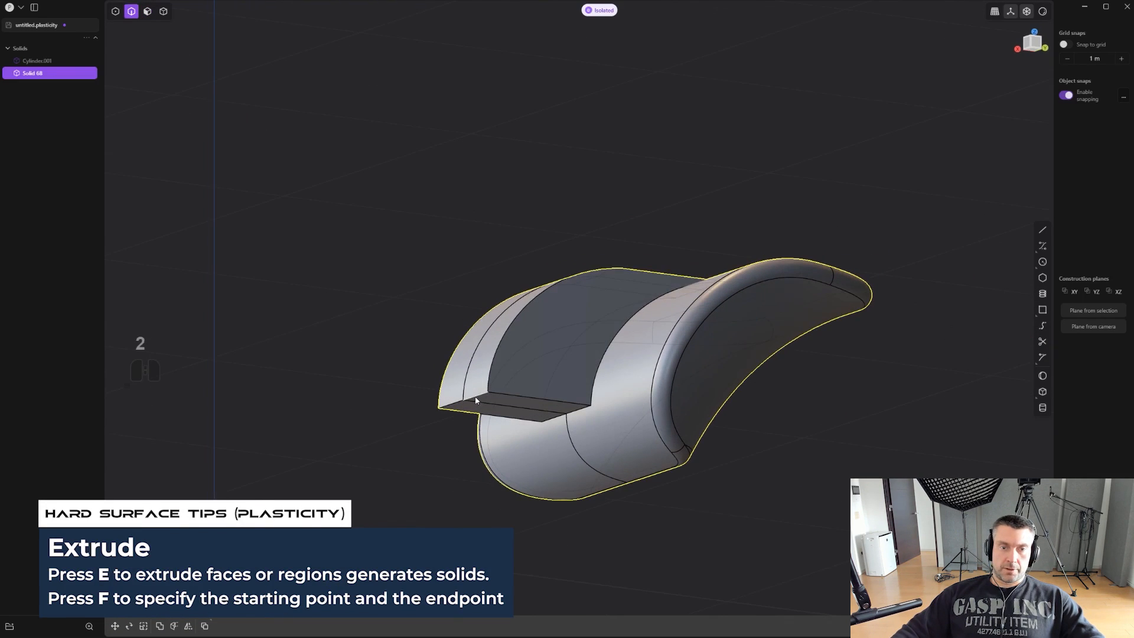
left_click(476, 397)
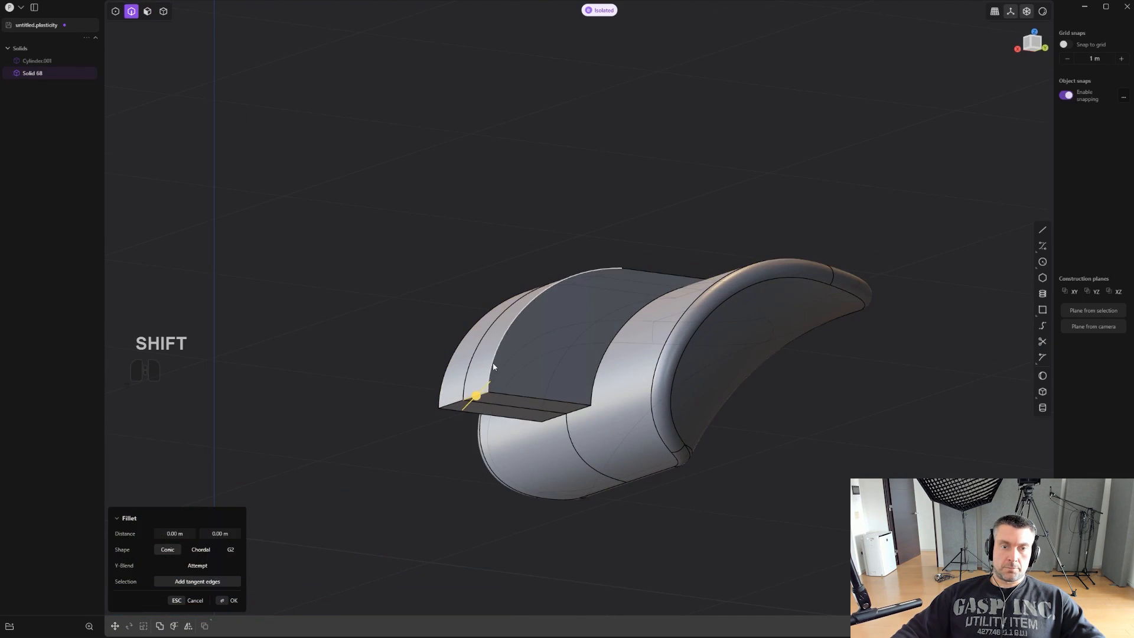
left_click_drag(492, 361, 503, 366, "shift")
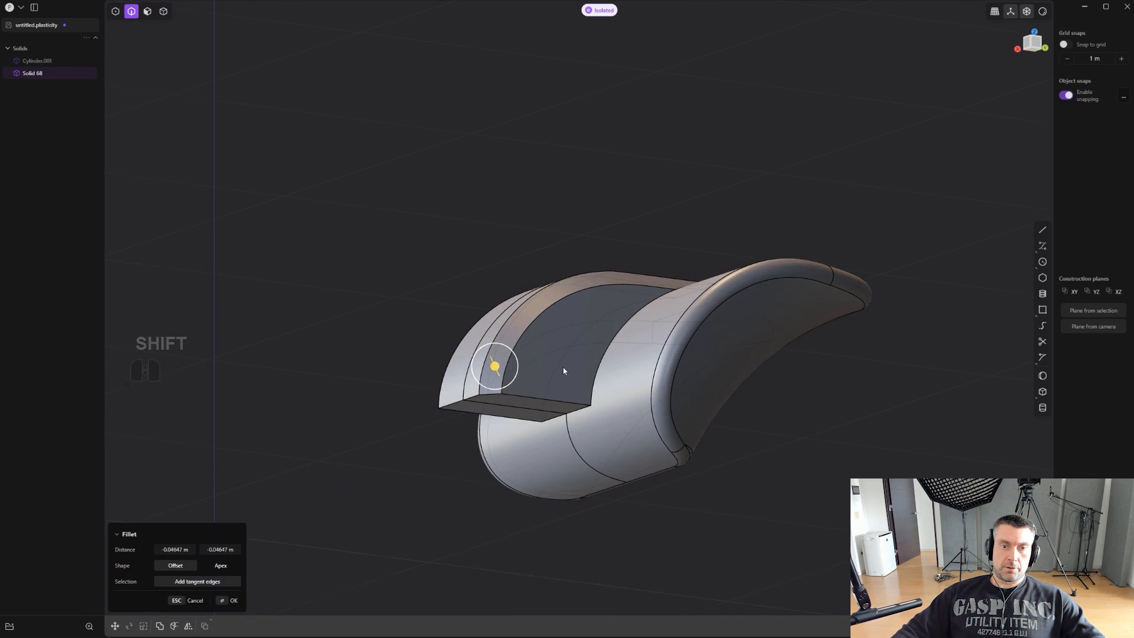
middle_click_drag(562, 367, 898, 310)
right_click(832, 335)
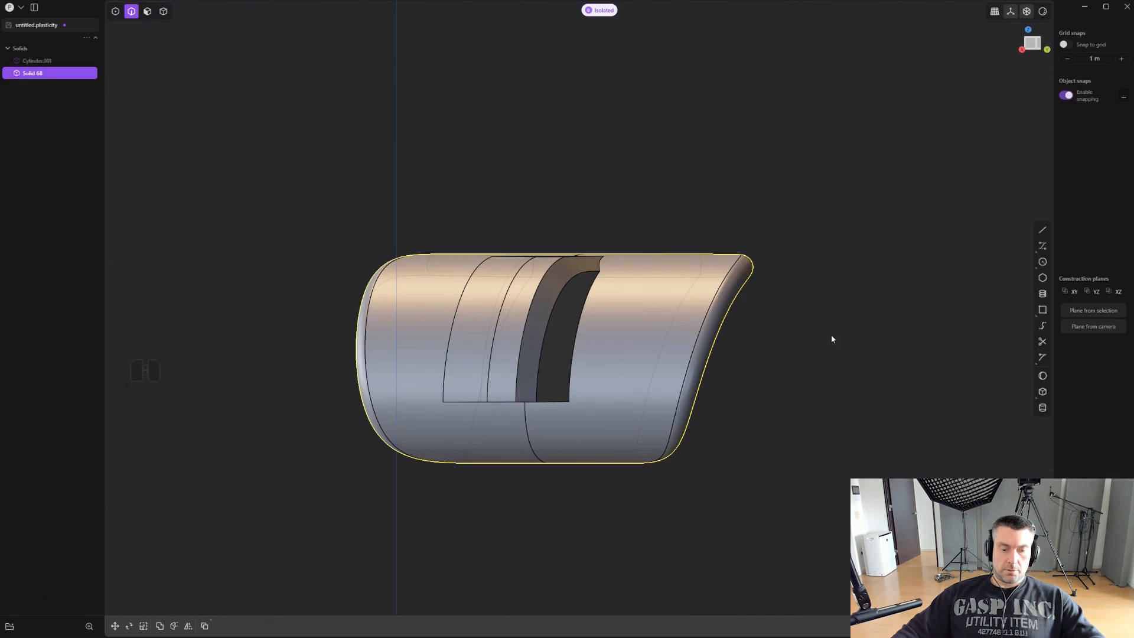
- Mirror the chamfered half of the trigger piece across Y with the halves merged, and bring the whole pistol back out of isolation
left_click(676, 370)
left_click(675, 368)
key("alt+x")
middle_click_drag(643, 374, 727, 239)
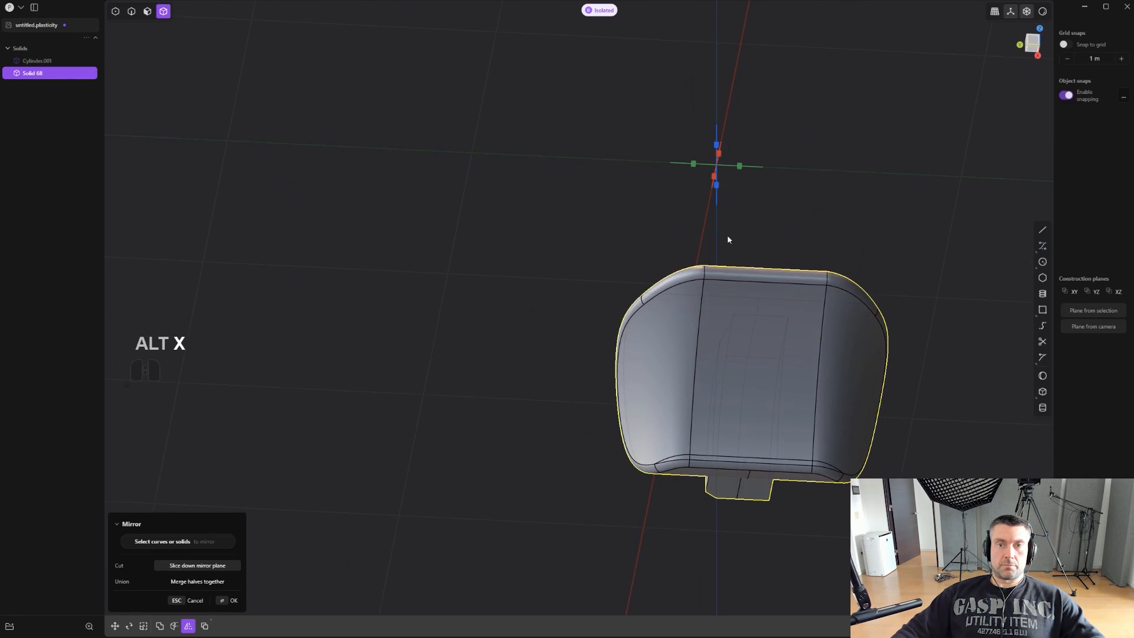
left_click(693, 165)
key("q")
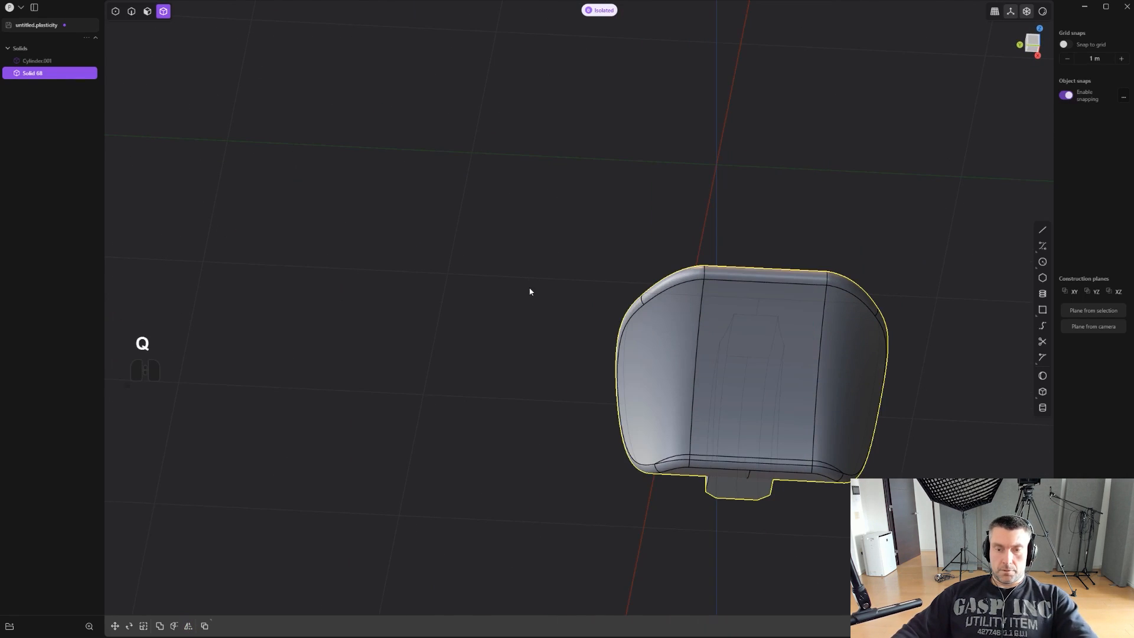
key("slash")
- From the side view, draw a two-segment polyline descending from above the body's rear, then sloping gently forward past the lower barrel, using a snap reference line
middle_click_drag(530, 292, 539, 354)
scroll(729, 382, "down", 4)
scroll(539, 354, "down", 1)
scroll(661, 283, "up", 1)
middle_click_drag(668, 233, 688, 302, "shift")
scroll(586, 274, "down", 3)
scroll(592, 290, "up", 2)
scroll(688, 302, "up", 1)
key("shift+a")
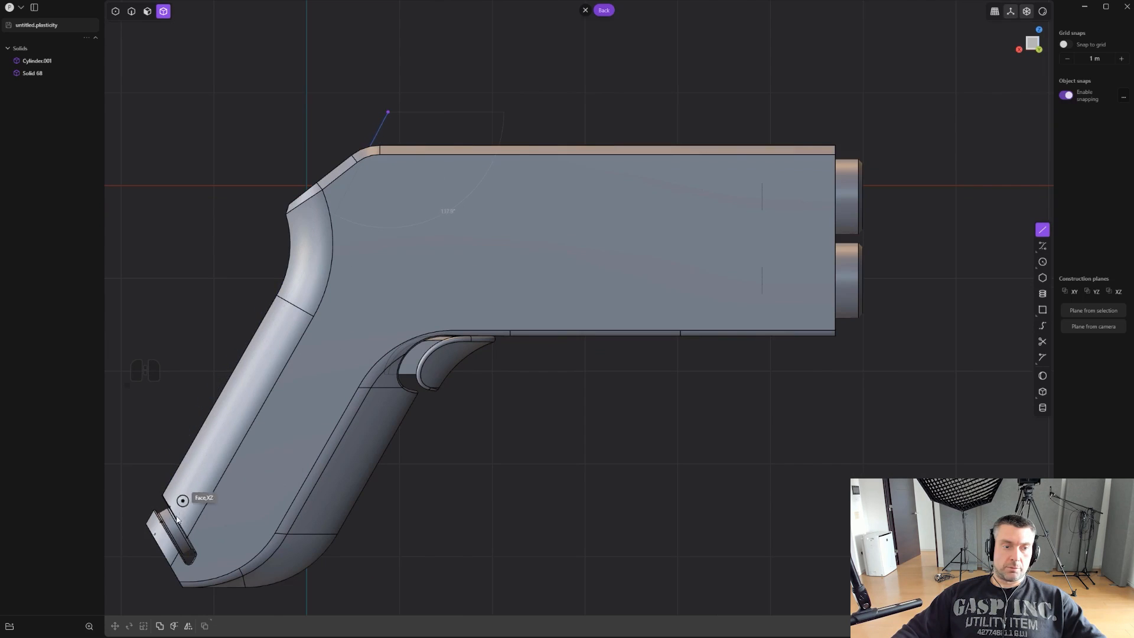
key("shift")
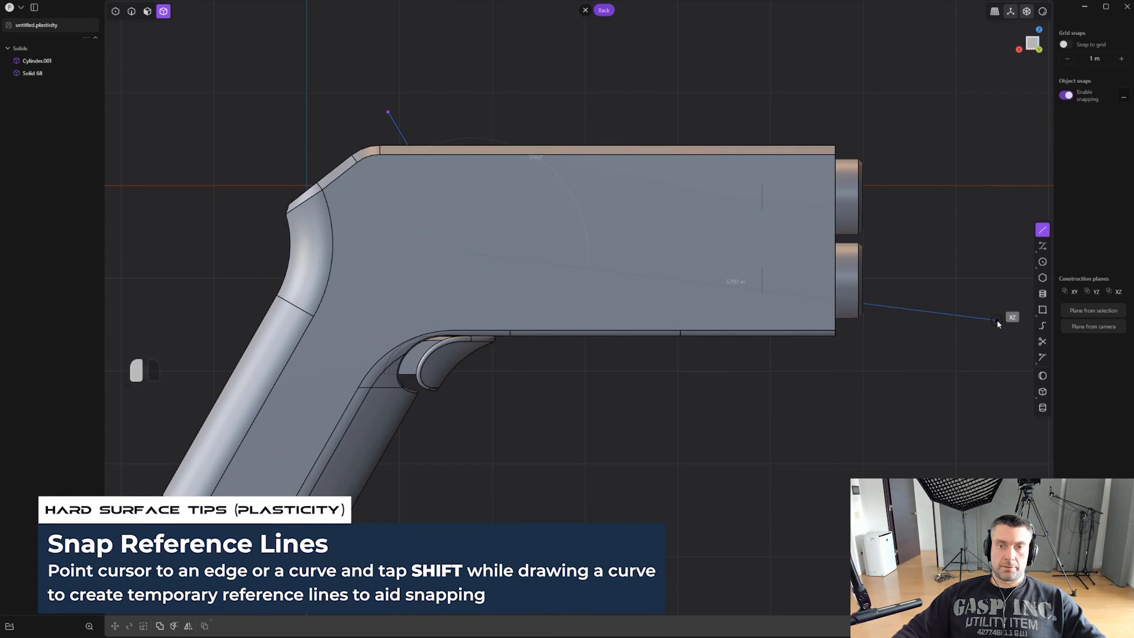
right_click(944, 88)
- Fillet the middle corner vertex of the polyline into a smooth bend
key("1")
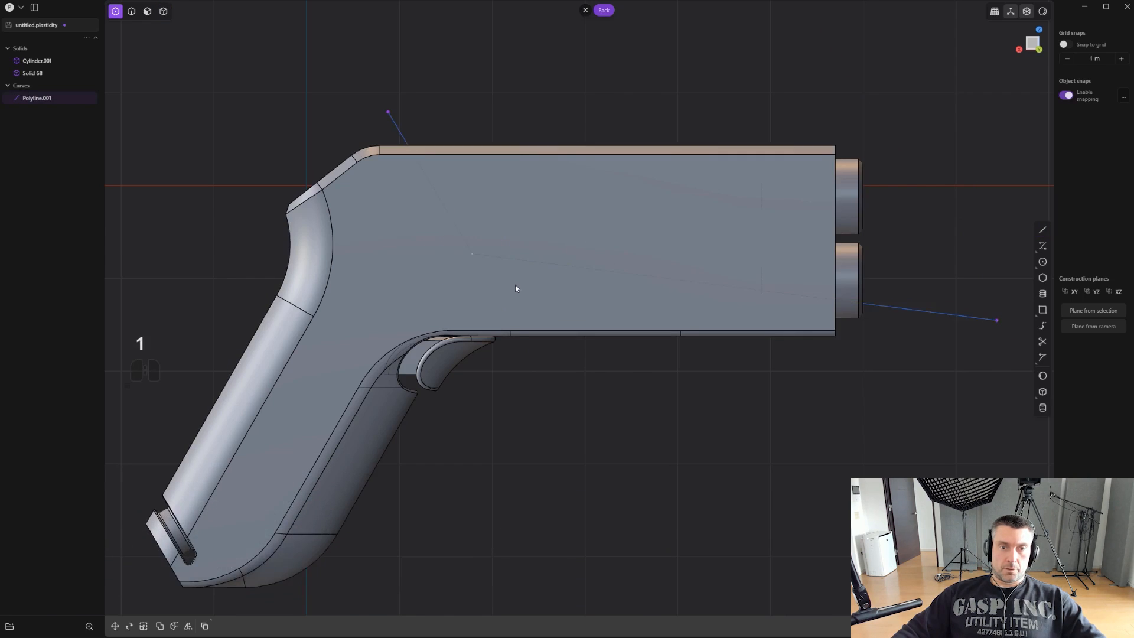
scroll(515, 285, "up", 2)
key("b")
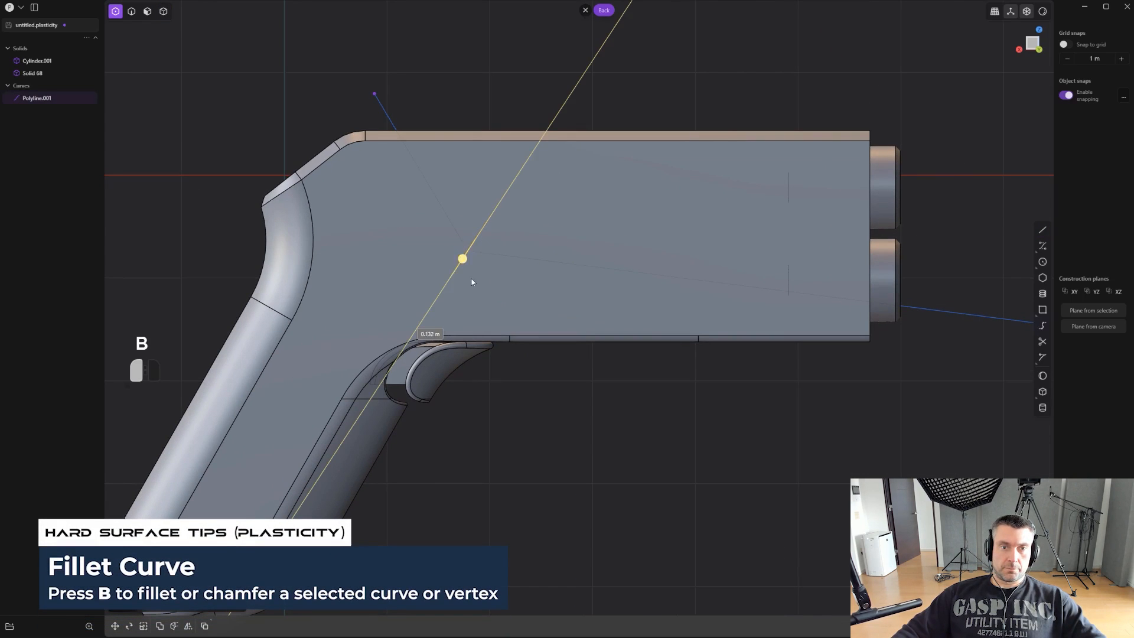
middle_click_drag(579, 374, 699, 424)
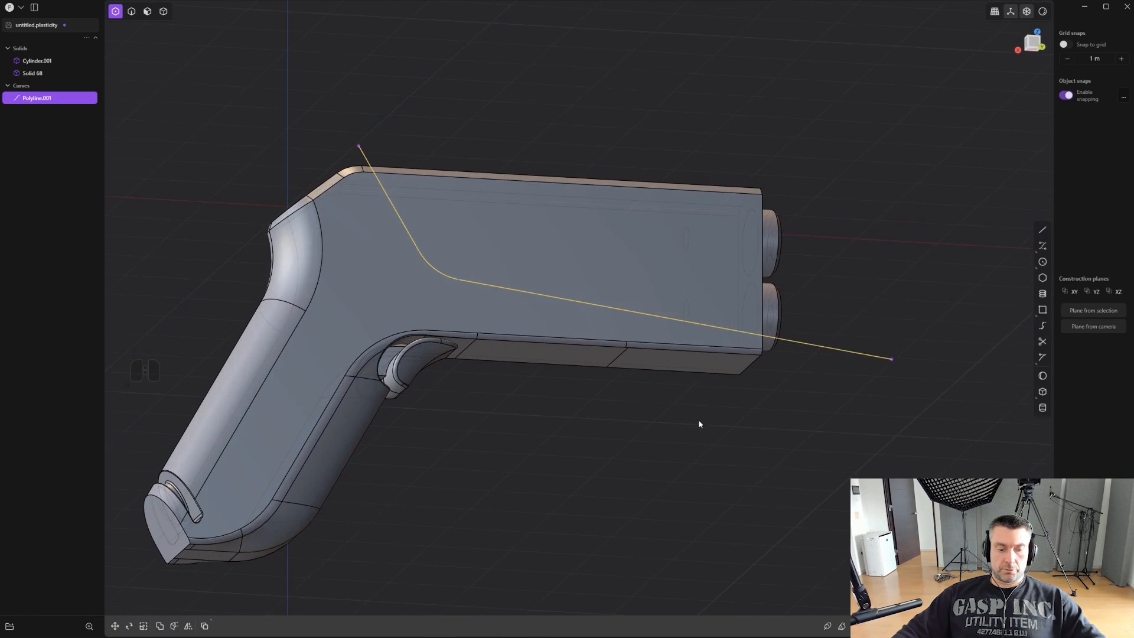
- Cut the pistol body along the filleted polyline into an upper barrel section and a frame, and delete the curve
key("shift+x")
left_click(629, 271)
right_click(629, 271)
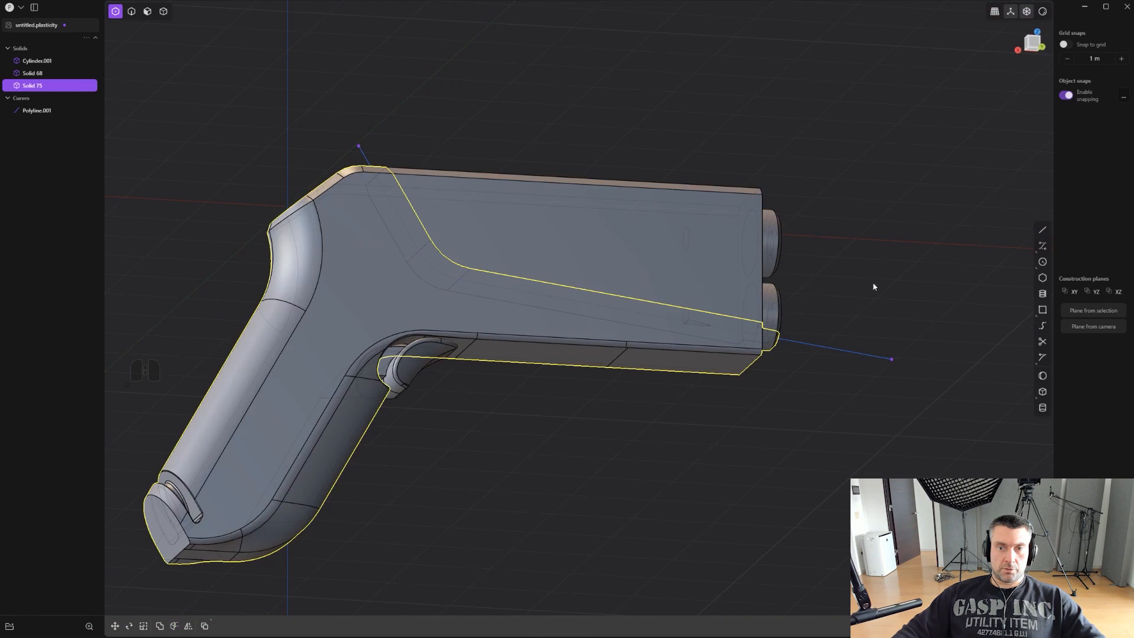
left_click(849, 354)
key("x")
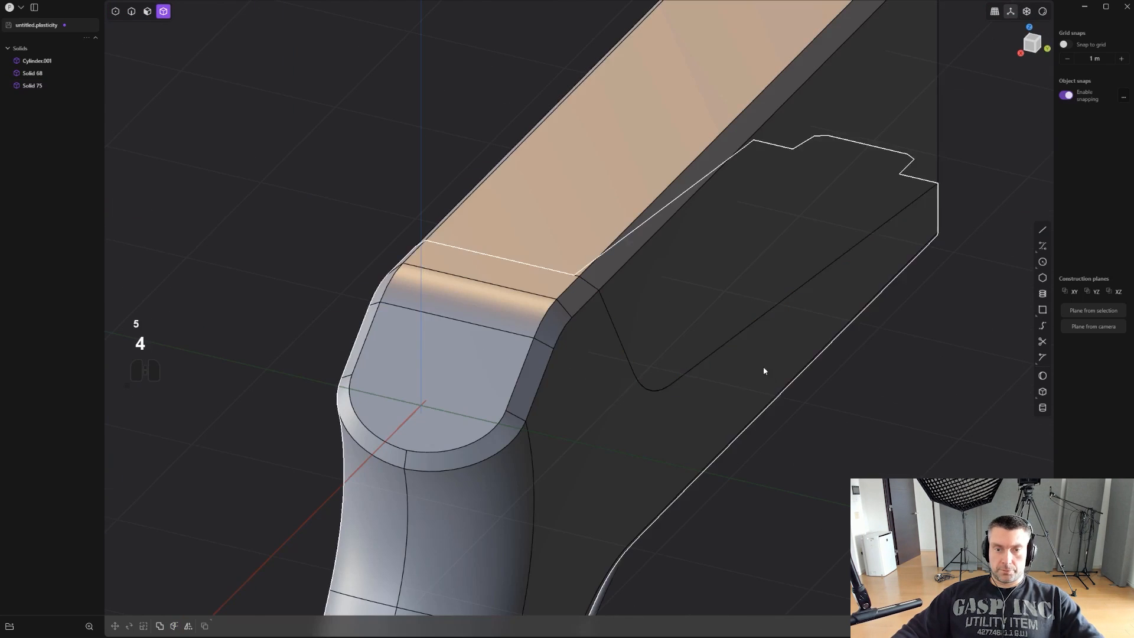
- Select the upper barrel section and delete the narrow chamfer face along its long top side edge
middle_click_drag(763, 366, 745, 350)
left_click(754, 263)
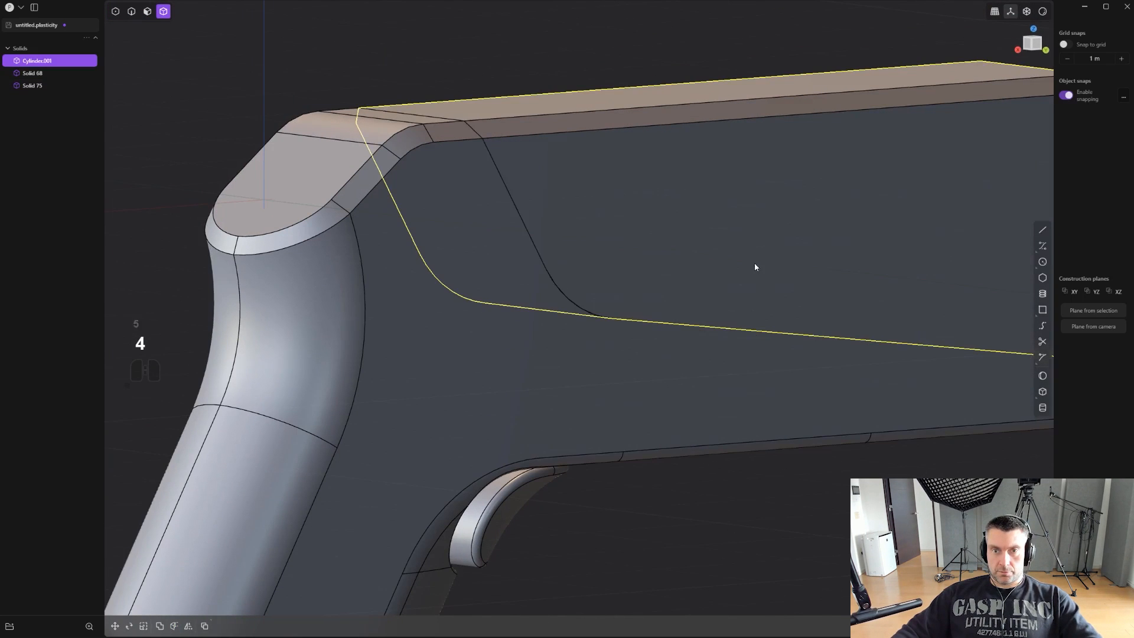
key("period")
middle_click_drag(672, 271, 636, 290, "shift")
middle_click_drag(590, 335, 643, 336)
key("period")
middle_click_drag(511, 325, 557, 428)
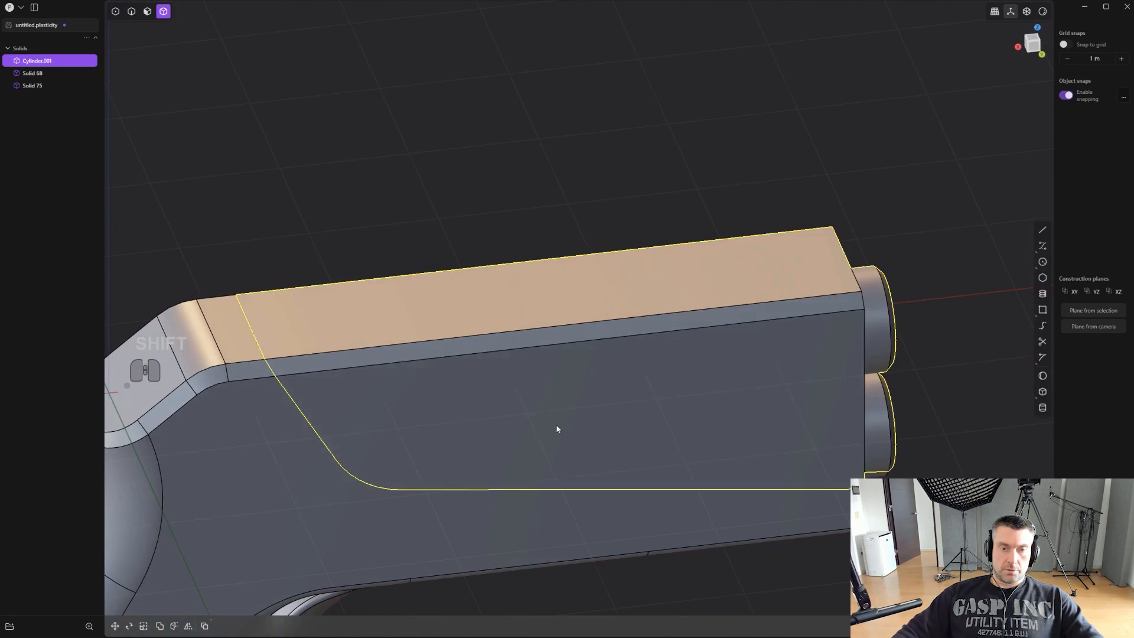
key("3")
left_click(552, 345)
key("x")
mouse_move(552, 347)
middle_mouse_down()
mouse_move(544, 362)
mouse_move(539, 352)
middle_mouse_up()
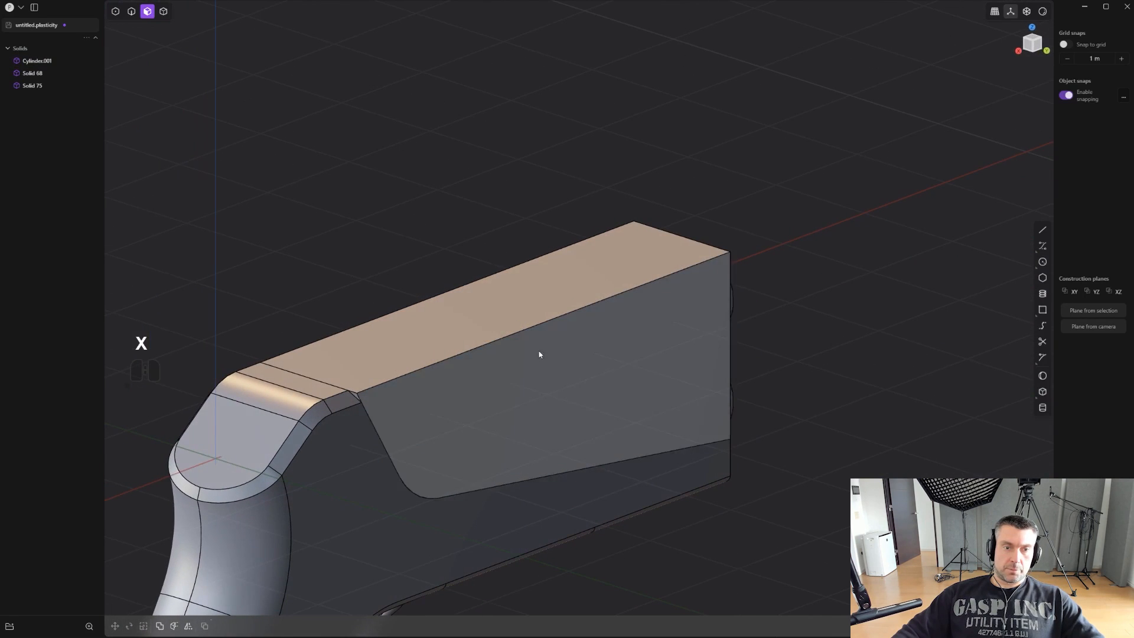
- Fillet the long top side edge of the upper barrel section with a broad radius
key("2")
left_click(520, 333)
left_click_drag(520, 334, 508, 280)
middle_click_drag(509, 280, 324, 264)
middle_click_drag(324, 264, 390, 295, "shift")
scroll(390, 295, "up", 3)
right_click(390, 295)
- Fillet the short upper corner edge of the frame beside the barrel section by about 0.246 m
left_click(387, 287)
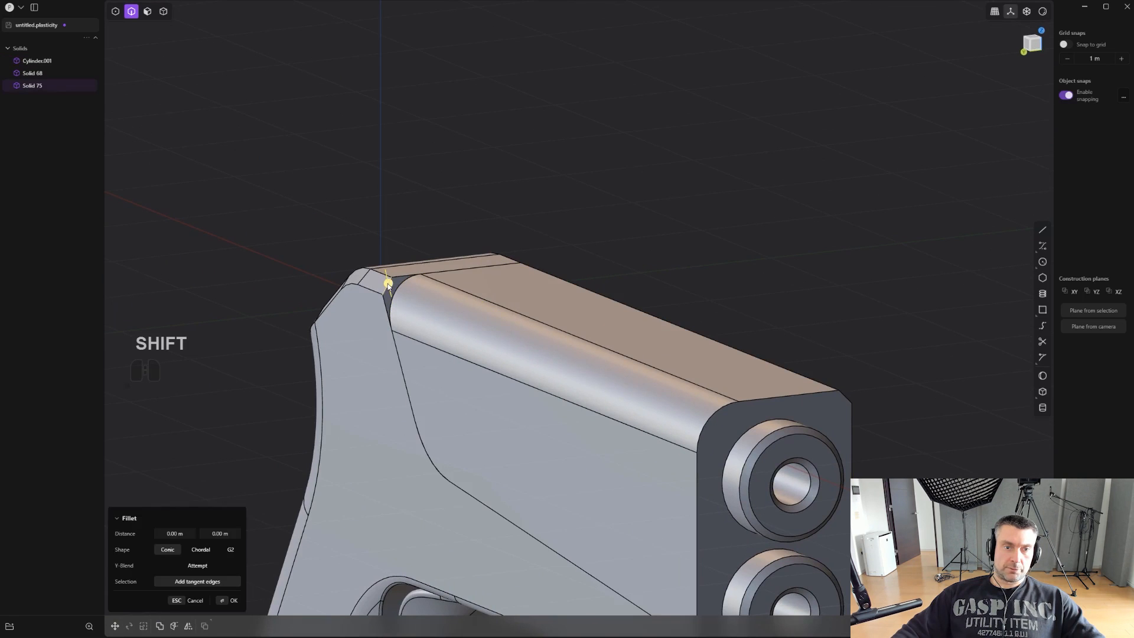
left_click_drag(388, 287, 386, 279)
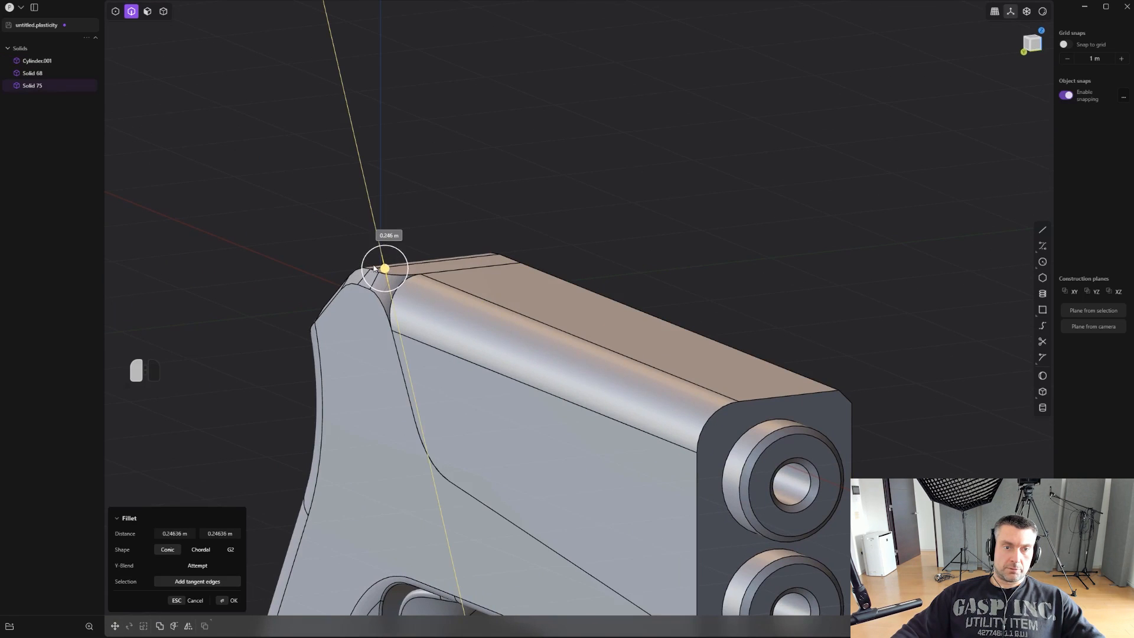
middle_click_drag(373, 268, 531, 229)
right_click(564, 198)
- Hide the edge lines and inspect the rounded barrel section and the frame corner
scroll(566, 200, "down", 3)
key("ctrl+e")
middle_click_drag(532, 229, 563, 227, "shift")
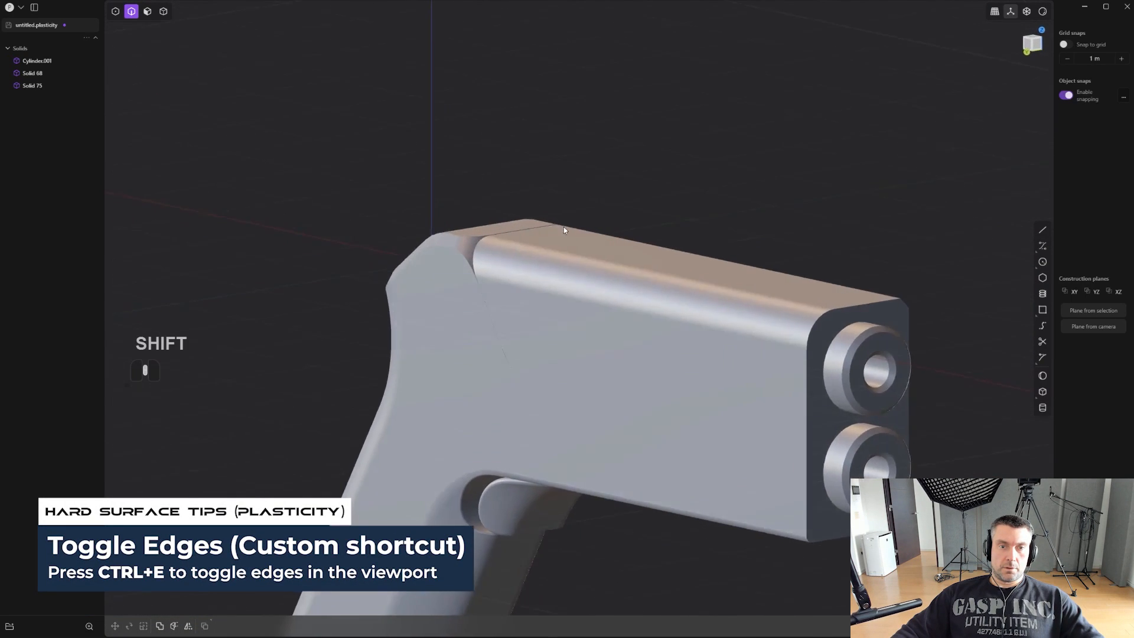
scroll(561, 236, "up", 2)
middle_click_drag(430, 304, 576, 309)
- Try to narrow the upper barrel section by scaling it to about 0.89 along Y
key("3")
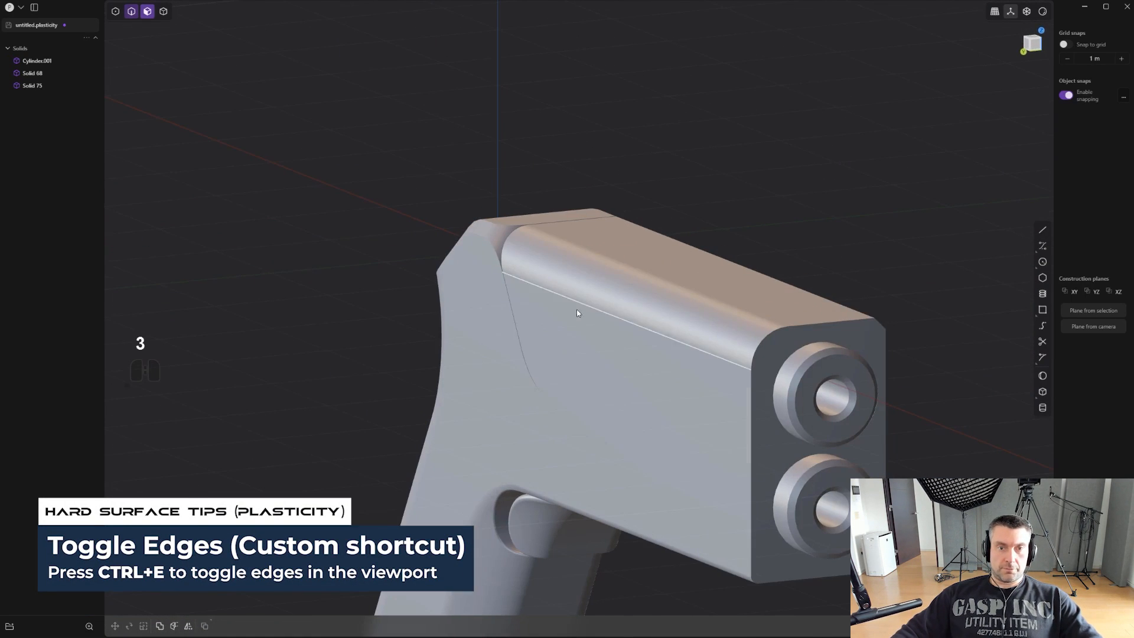
key("4")
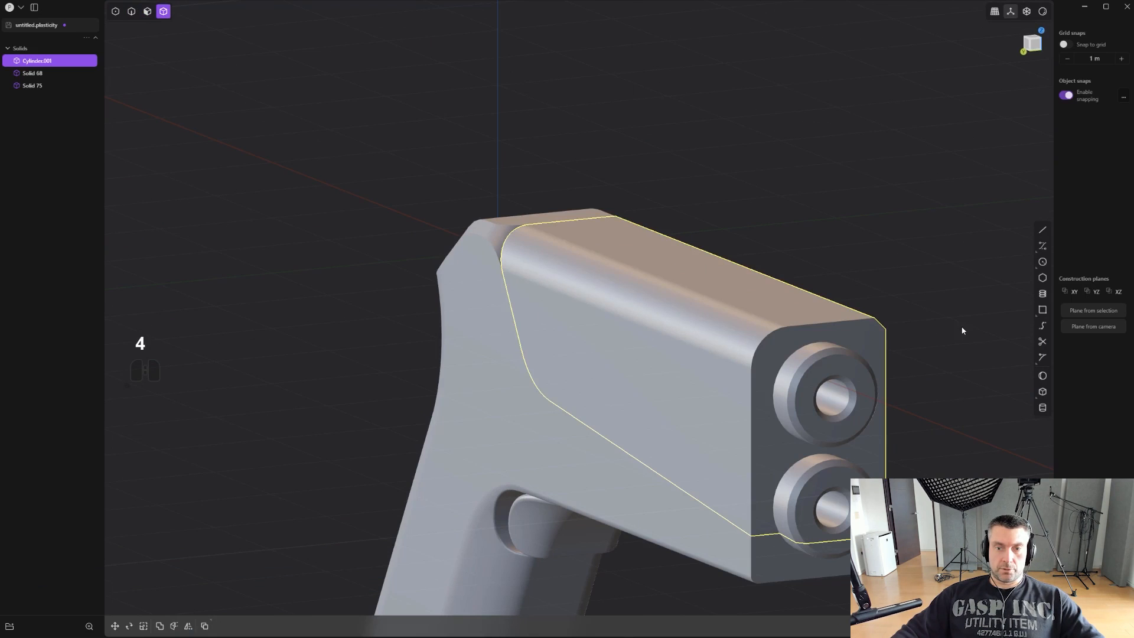
key("s")
key("x")
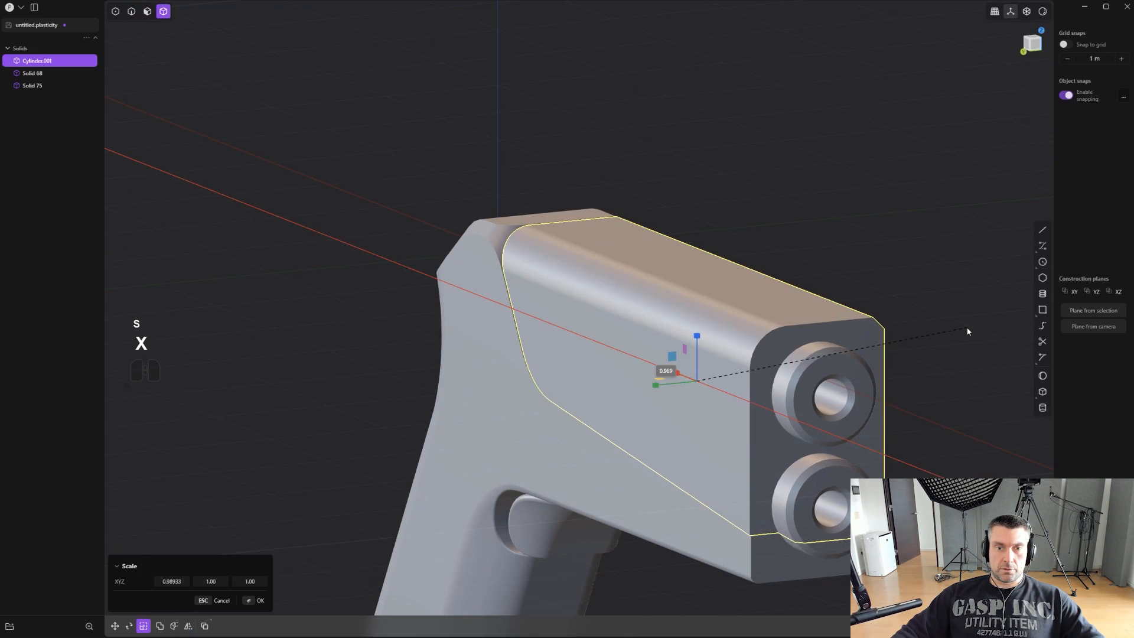
key("y")
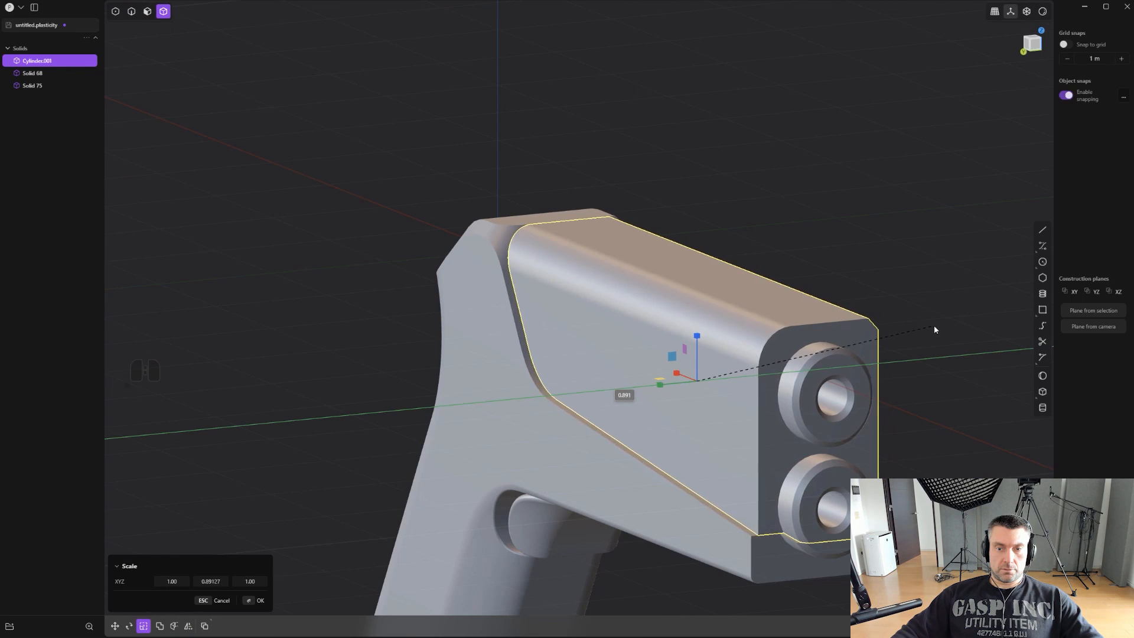
key("ctrl+z")
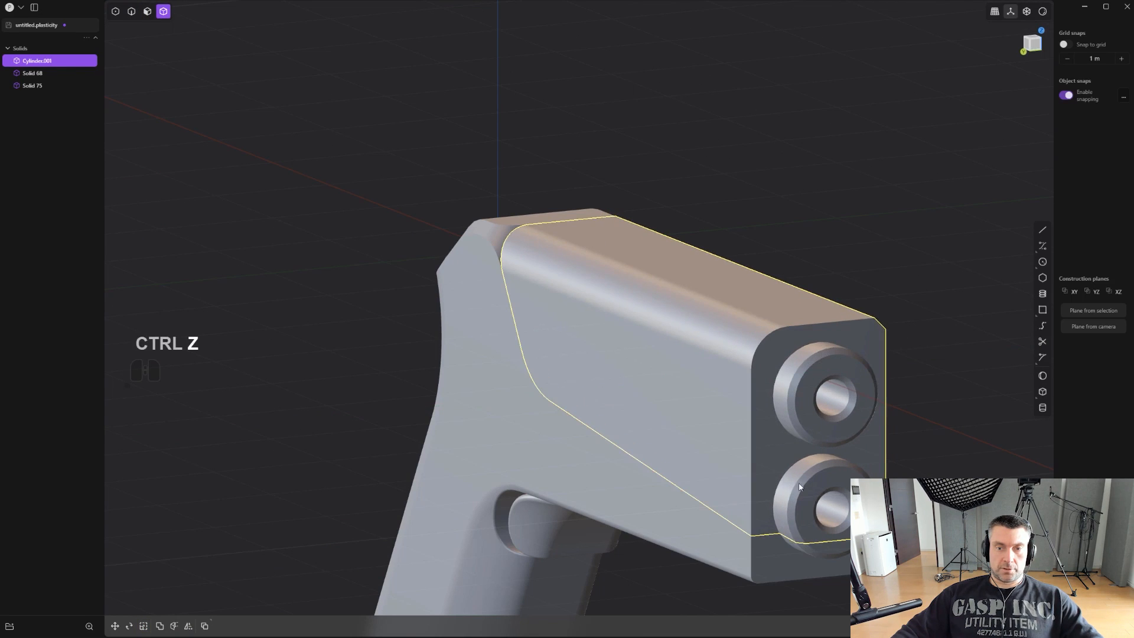
- Offset the flat side face of the upper barrel section slightly inward from the frame's side
scroll(909, 321, "up", 3)
key("2")
middle_click_drag(901, 301, 965, 289)
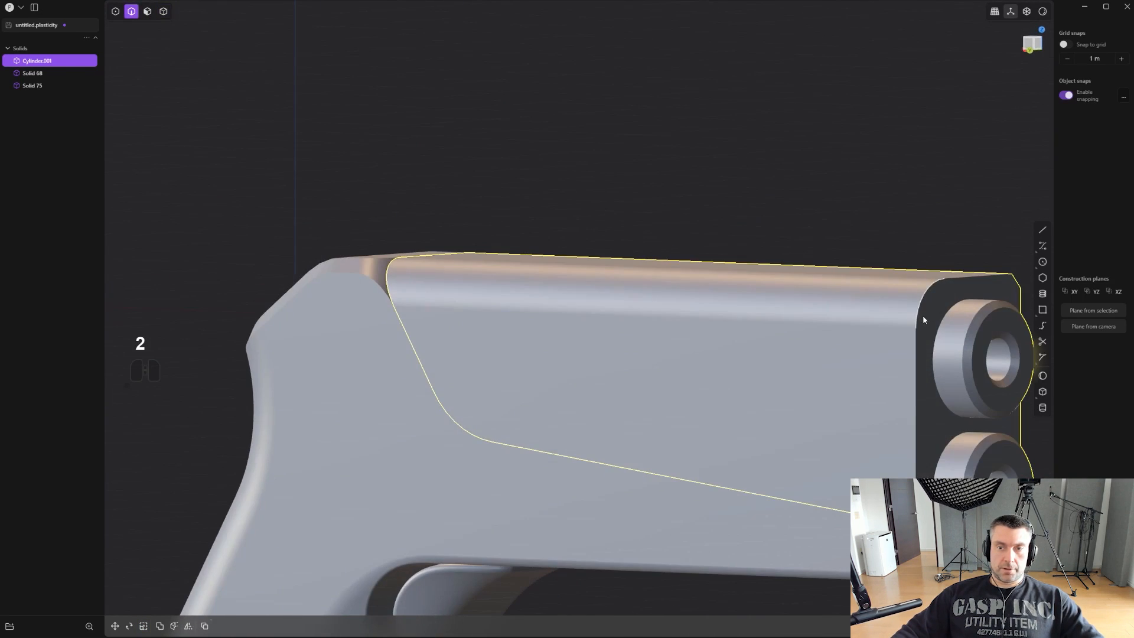
key("3")
left_click(780, 370)
middle_click_drag(780, 370, 745, 346)
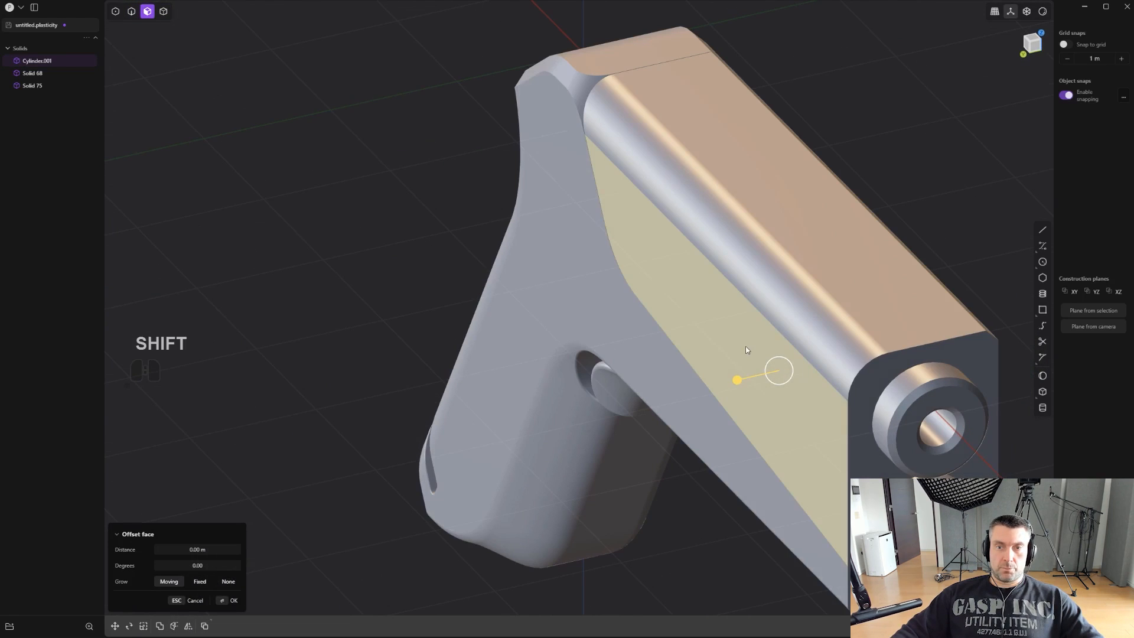
left_click_drag(732, 378, 744, 379)
middle_click_drag(794, 386, 847, 354)
right_click(846, 366)
- Fillet the frame's outer edge along the cut seam by about 0.047 m and turn the edge lines back on
key("2")
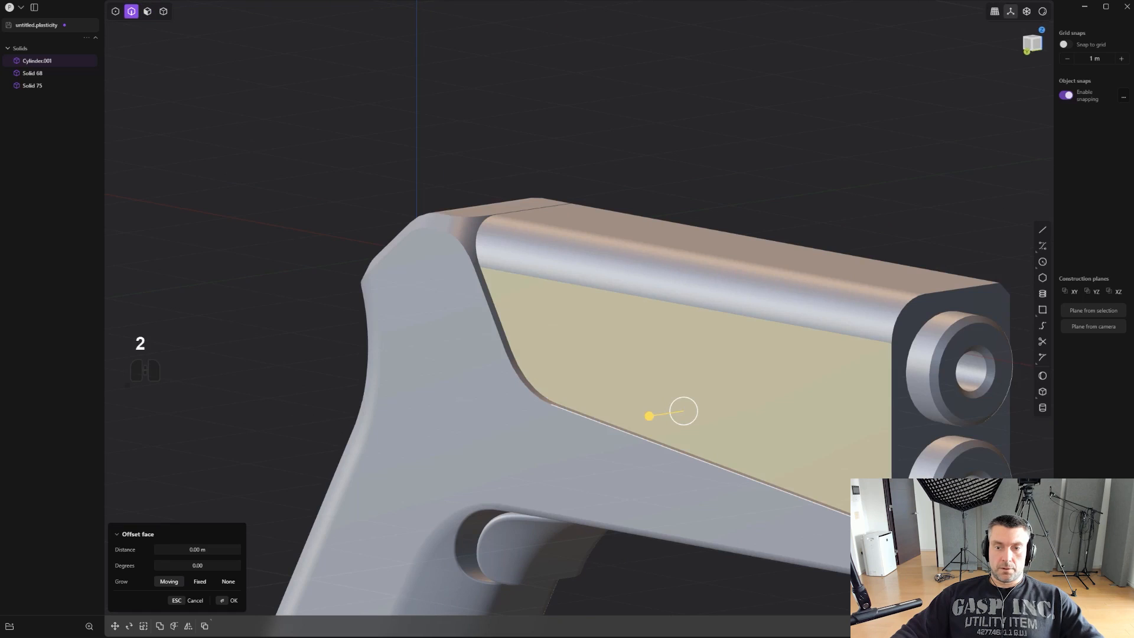
left_click(843, 513)
middle_click_drag(842, 509, 856, 524)
mouse_move(845, 497)
left_mouse_down()
mouse_move(866, 527)
mouse_move(850, 515)
left_mouse_up()
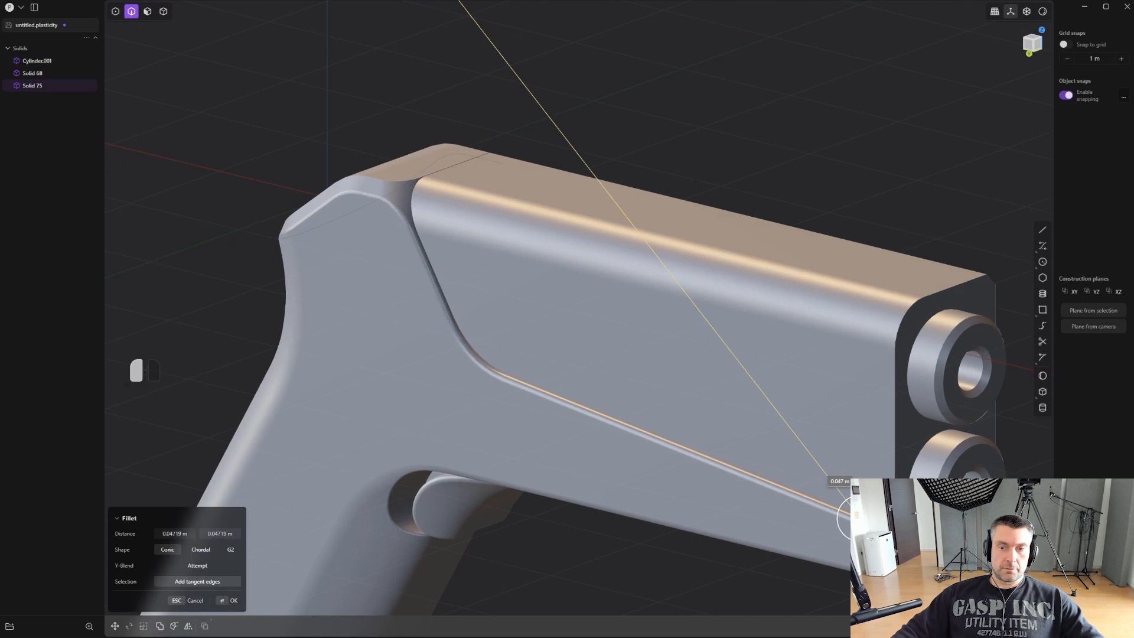
middle_click_drag(903, 584, 790, 522)
key("ctrl+z")
- Isolate the upper barrel section and mirror its rounded half across Y into one merged solid
scroll(767, 427, "down", 2)
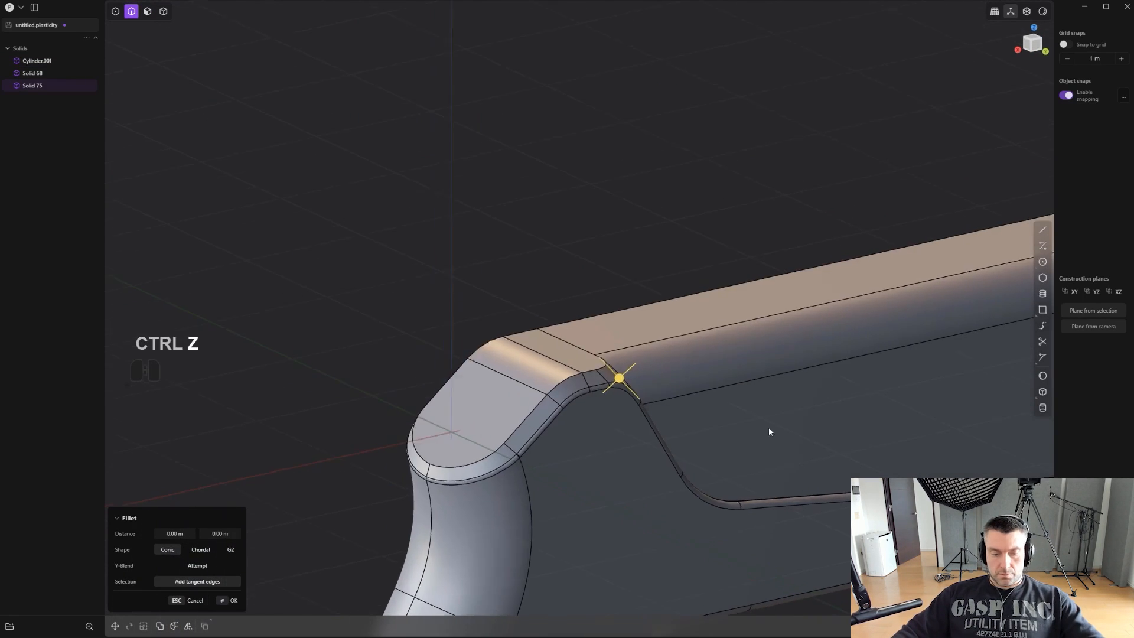
key("4")
left_click(851, 362)
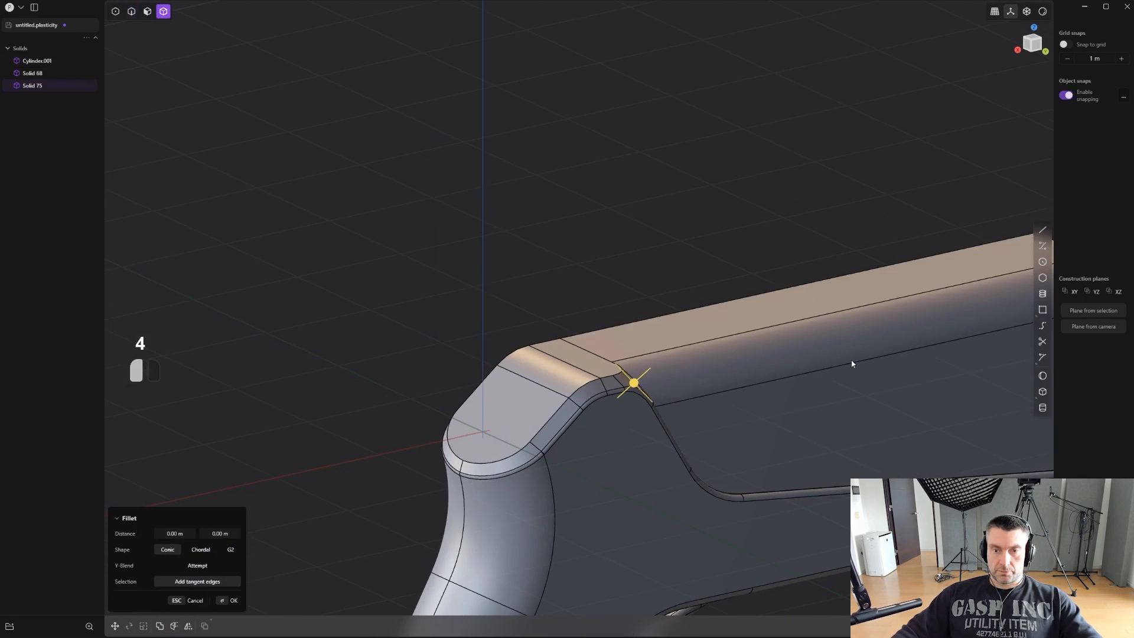
scroll(828, 419, "down", 1)
key("slash")
middle_click_drag(839, 444, 826, 387)
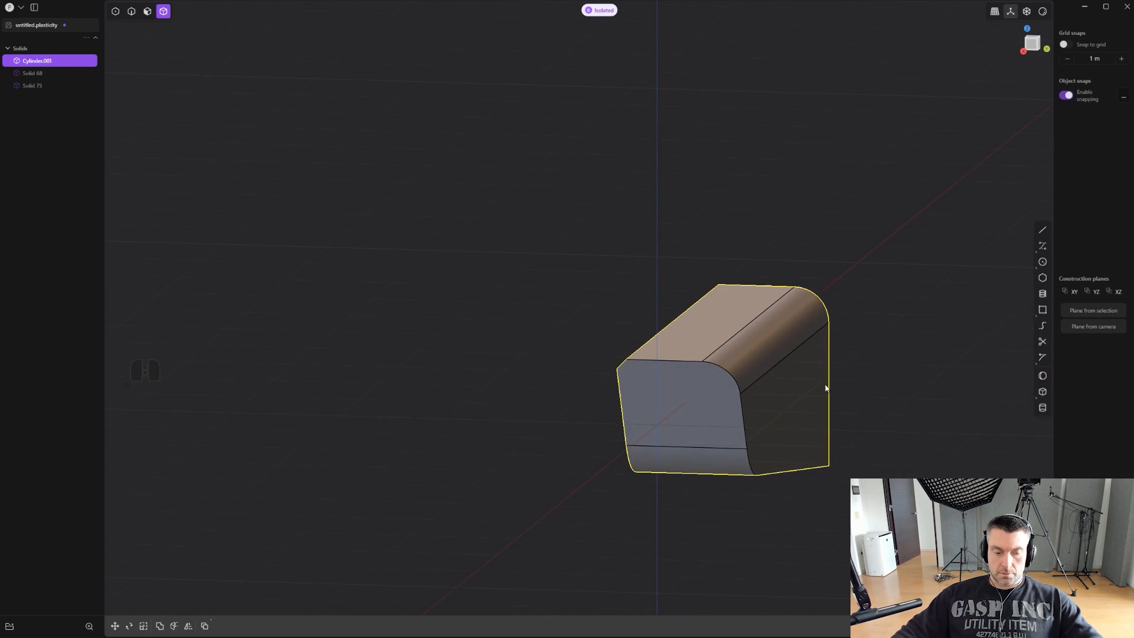
key("alt+x")
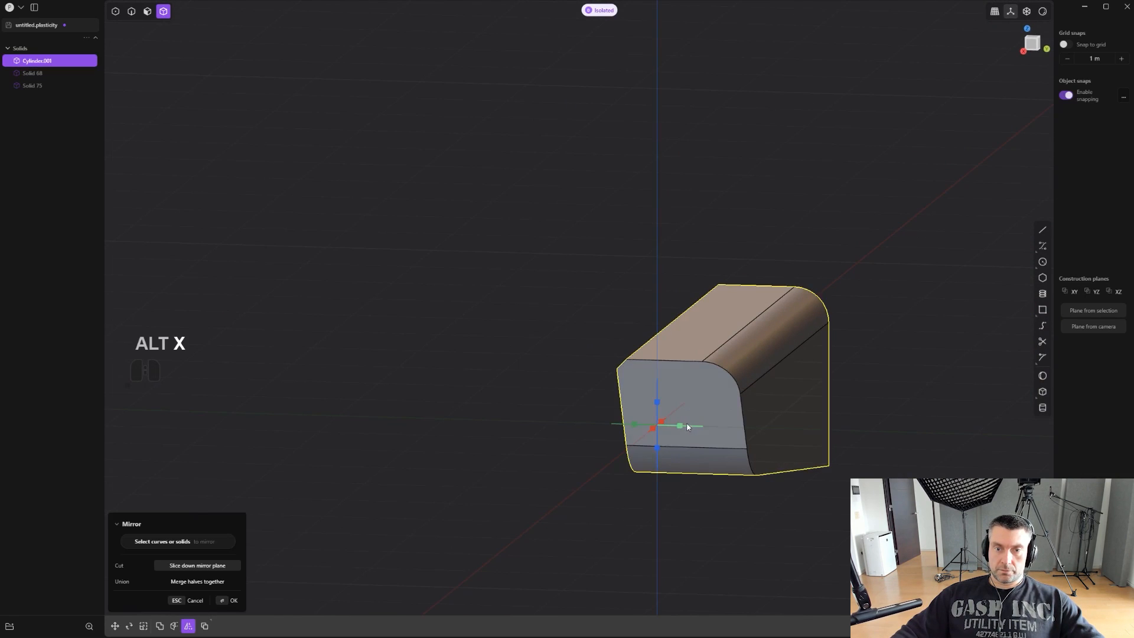
right_click(860, 405)
- Offset the small bore end face exposed on the barrel section's underside by about 0.249 m
middle_click_drag(860, 404, 582, 356)
scroll(582, 356, "up", 1)
middle_click_drag(617, 404, 644, 431)
key("2")
key("3")
left_click(611, 461)
key("o")
left_click_drag(628, 425, 681, 400)
right_click(681, 400)
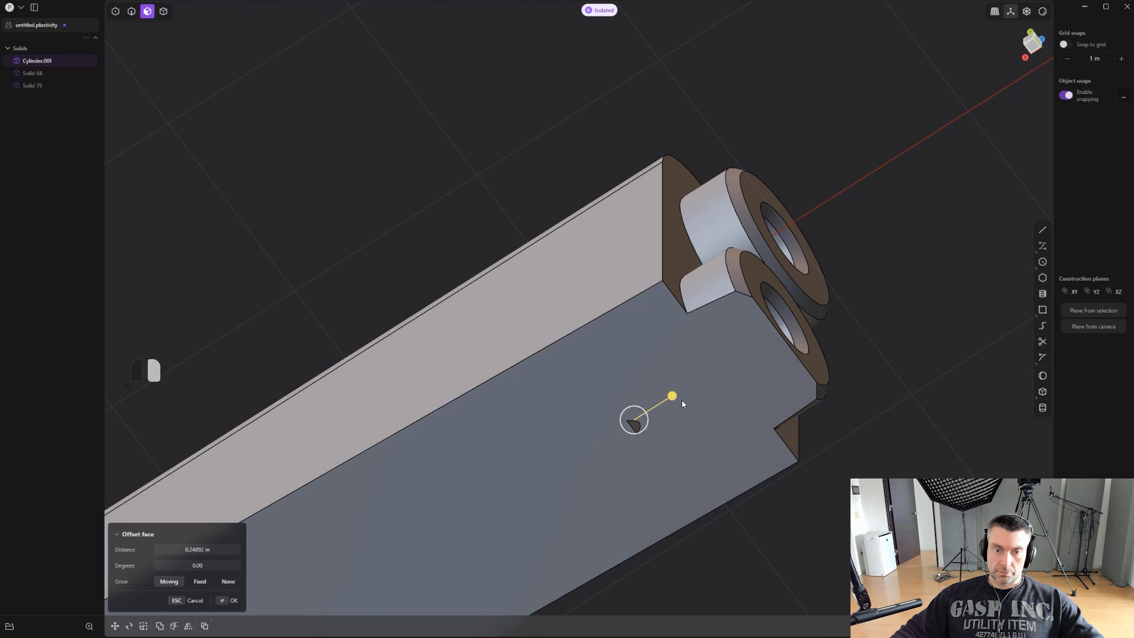
- Offset the same exposed bore end face again along the barrel axis
scroll(663, 418, "up", 2)
scroll(646, 433, "up", 5)
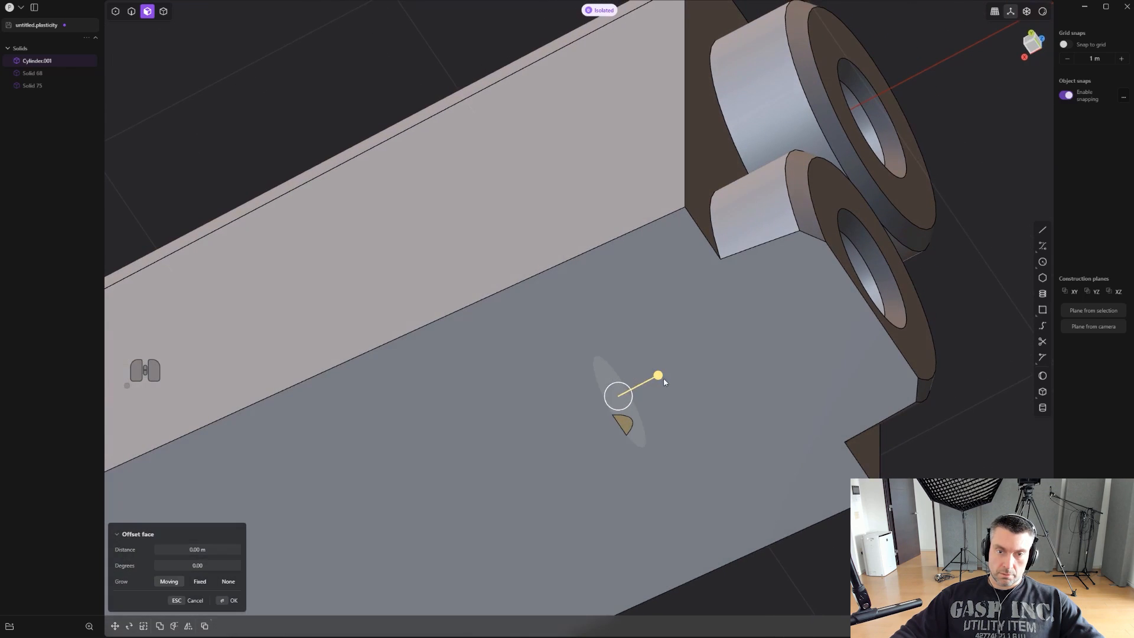
left_click_drag(663, 379, 686, 365)
right_click(685, 365)
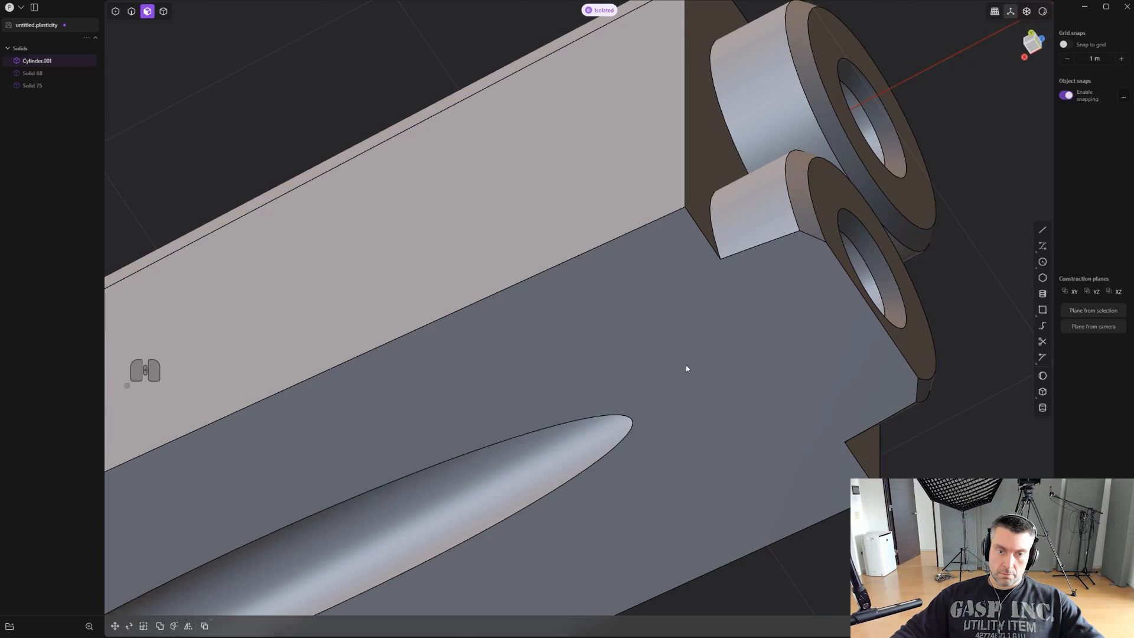
- Delete the lower bore's cylindrical face that breaks through the underside, without healing the surrounding faces
middle_click_drag(638, 384, 834, 182, "shift")
scroll(834, 181, "down", 1)
scroll(834, 182, "down", 2)
middle_click_drag(666, 311, 643, 341, "shift")
scroll(668, 316, "up", 1)
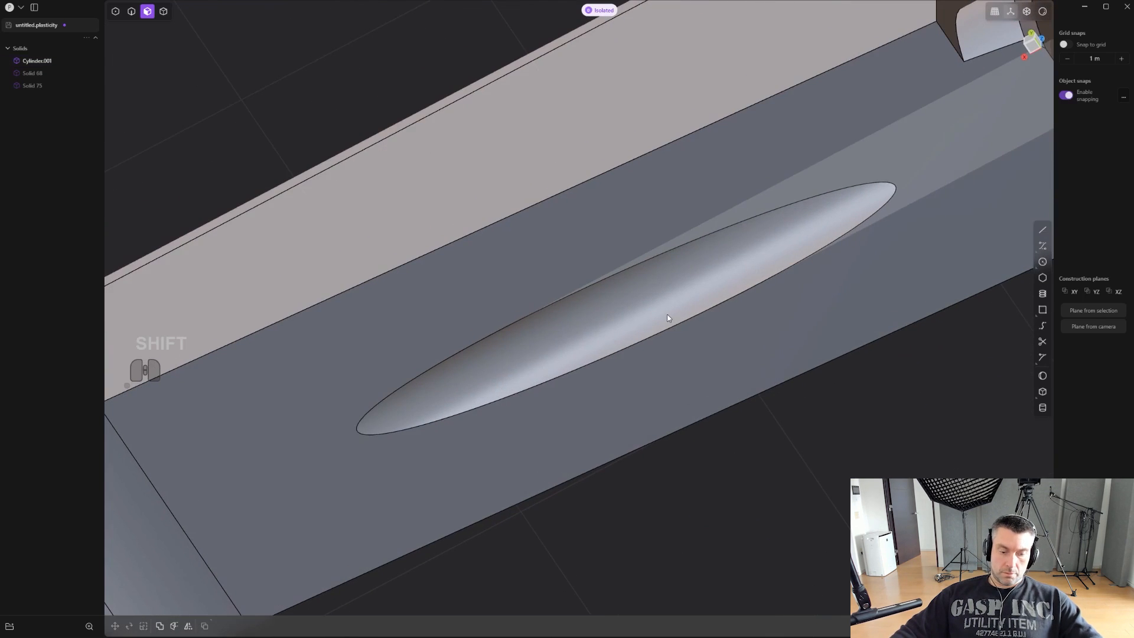
left_click(653, 303)
scroll(692, 324, "down", 1)
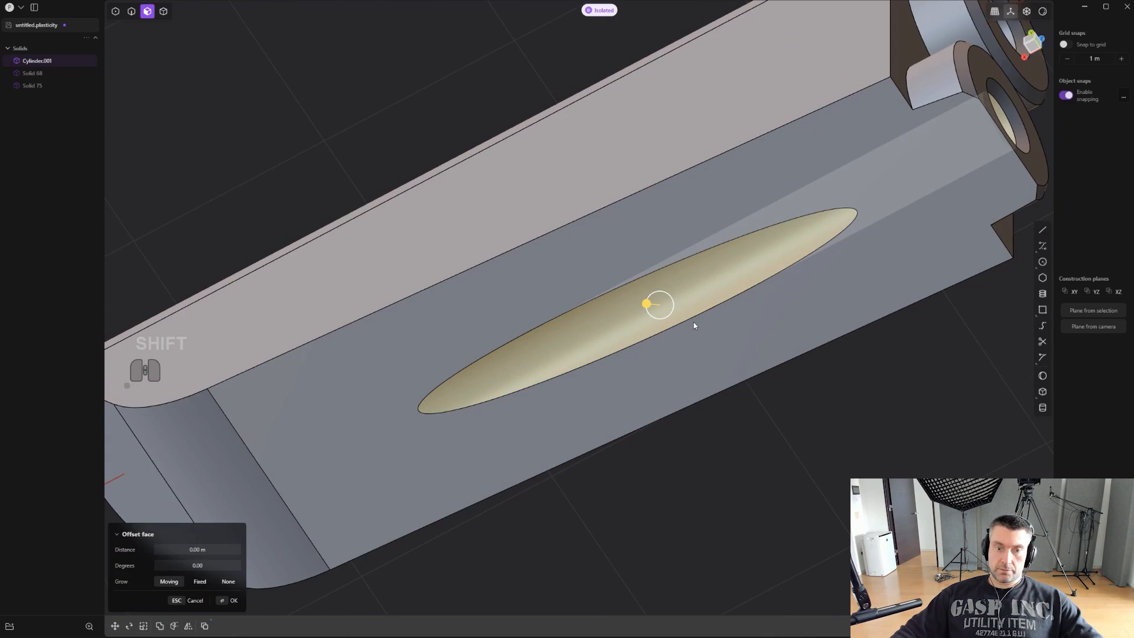
key("shift+x")
middle_click_drag(695, 318, 743, 261)
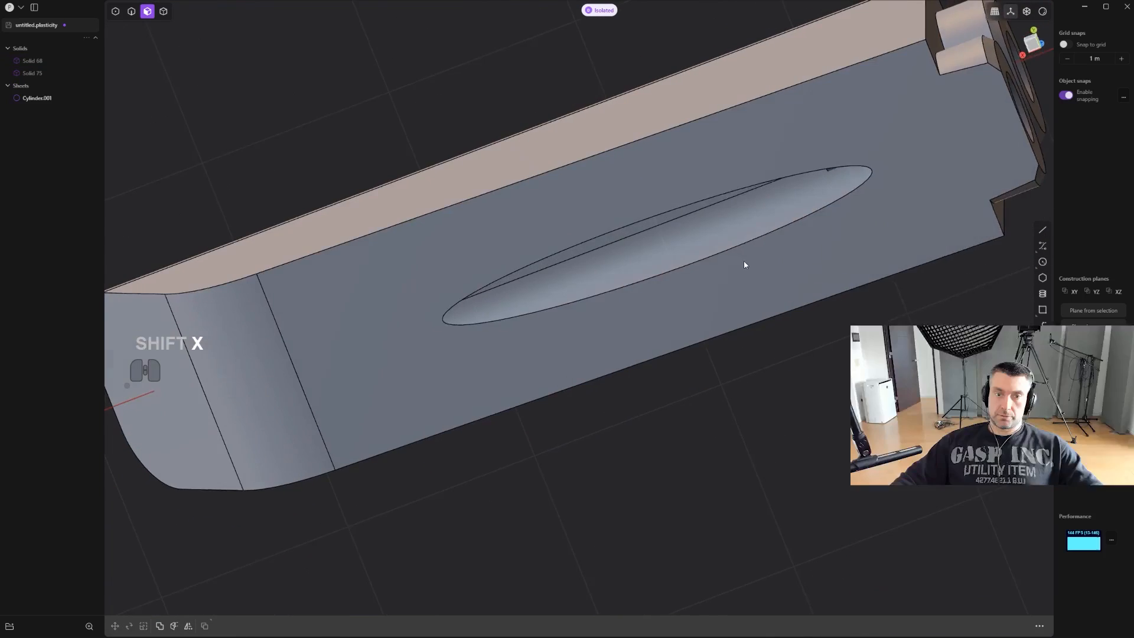
- Patch the elliptical opening on the barrel section's underside and delete the leftover elliptical edge
key("2")
left_click(743, 243)
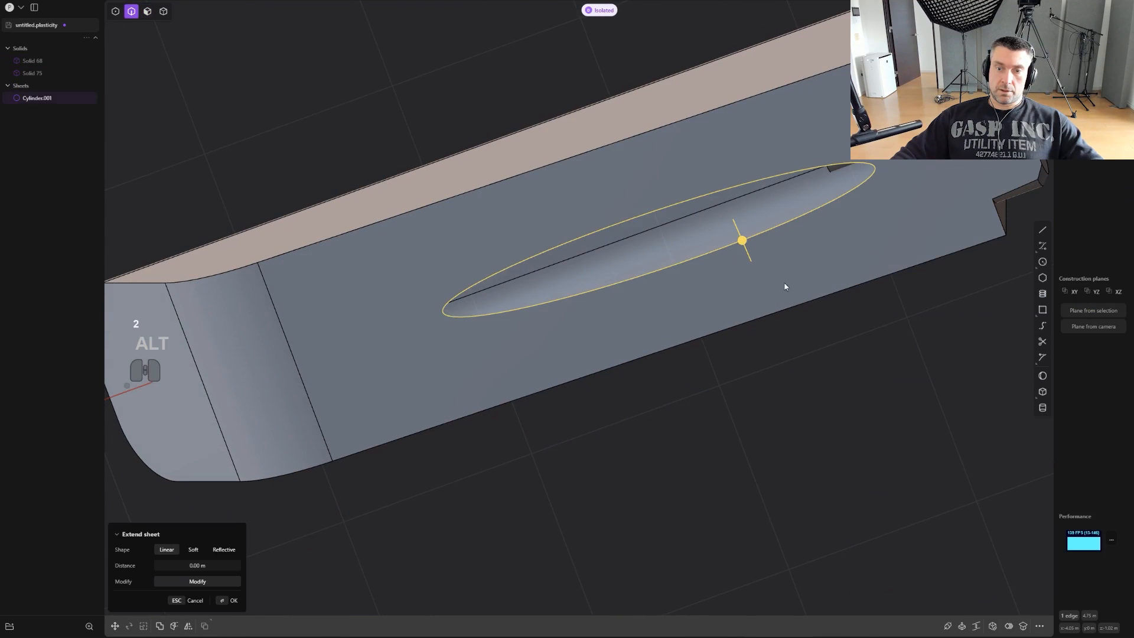
left_click(994, 623)
middle_click_drag(825, 392, 773, 413, "alt")
right_click(815, 426)
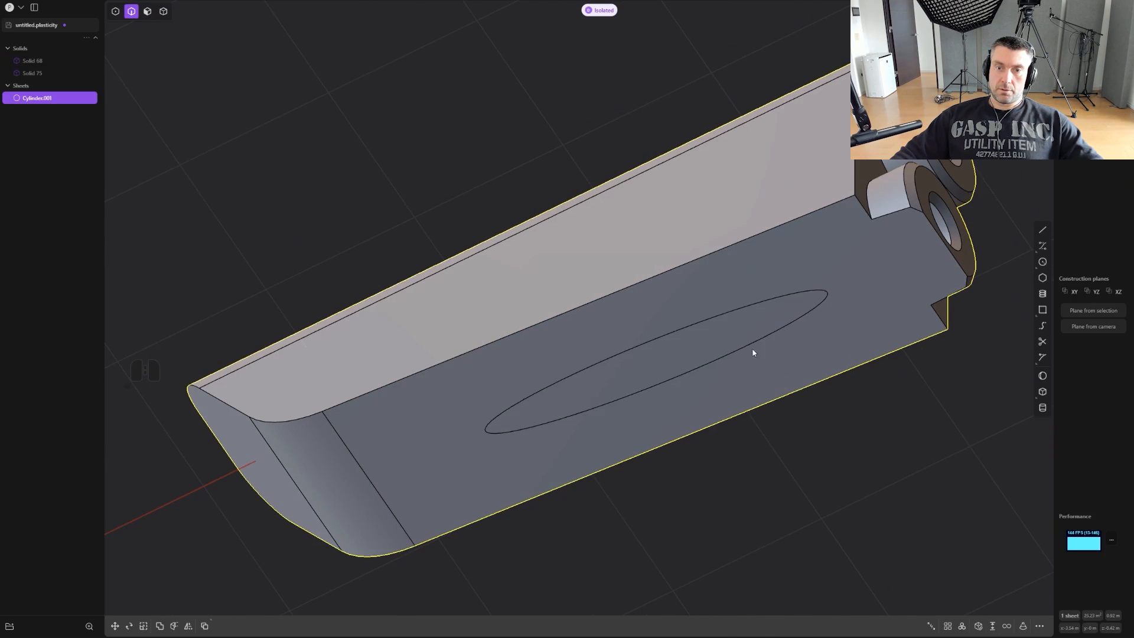
left_click(751, 346, "alt")
key("x")
- Chamfer the lower long side edge of the barrel section by about 0.089 m
mouse_move(768, 367)
middle_mouse_down()
mouse_move(658, 405)
mouse_move(706, 437)
mouse_move(764, 427)
mouse_move(805, 405)
mouse_move(673, 395)
mouse_move(769, 378)
middle_mouse_up()
key("2")
left_click(807, 412)
left_click_drag(806, 397, 809, 385)
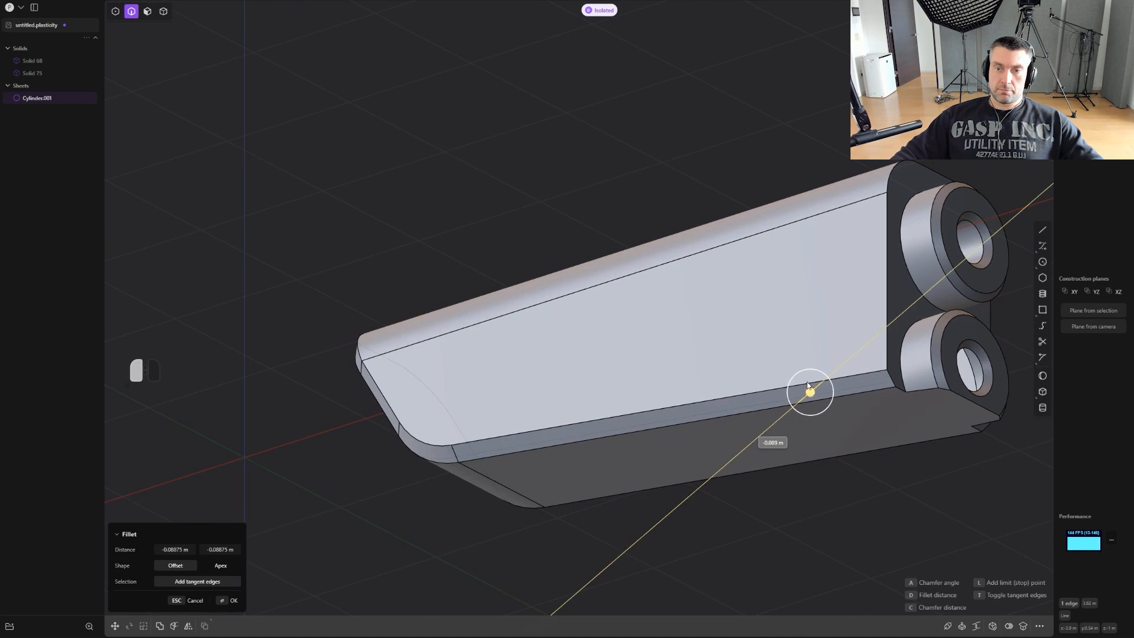
right_click(760, 490)
- Bring the whole pistol back out of isolation and frame the seam between barrel section and frame from the side
scroll(757, 496, "down", 3)
key("period")
scroll(756, 500, "down", 3)
middle_click_drag(756, 502, 848, 495)
left_click(791, 550)
scroll(666, 455, "up", 5)
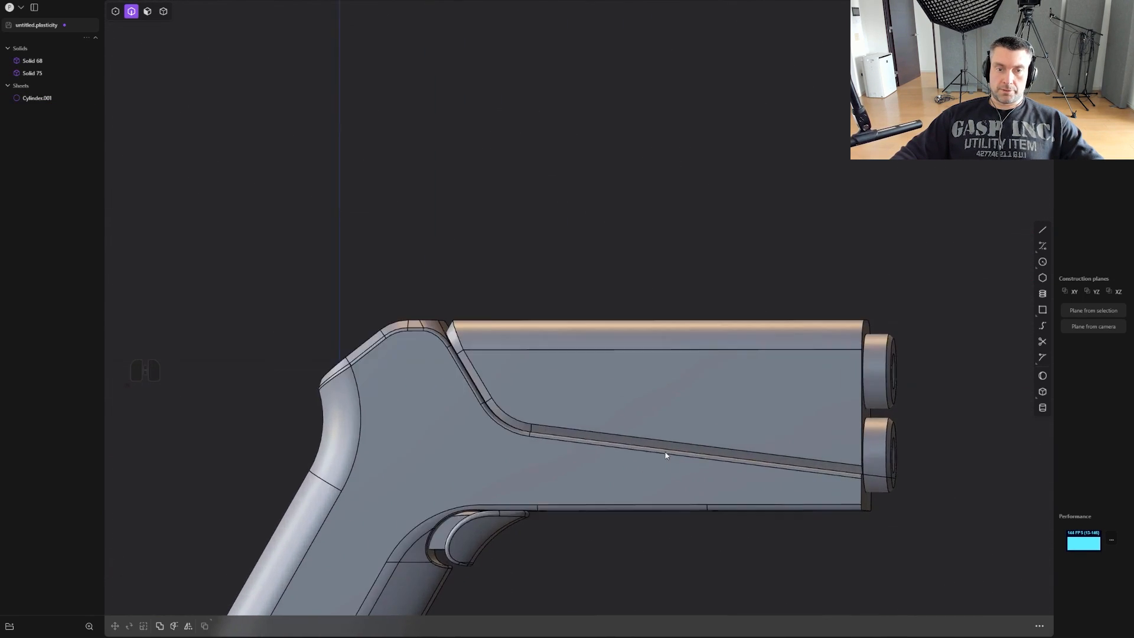
- Undo the barrel section's last edge chamfer and apply a narrower one along its lower profile edge
scroll(412, 314, "up", 3)
key("ctrl+z")
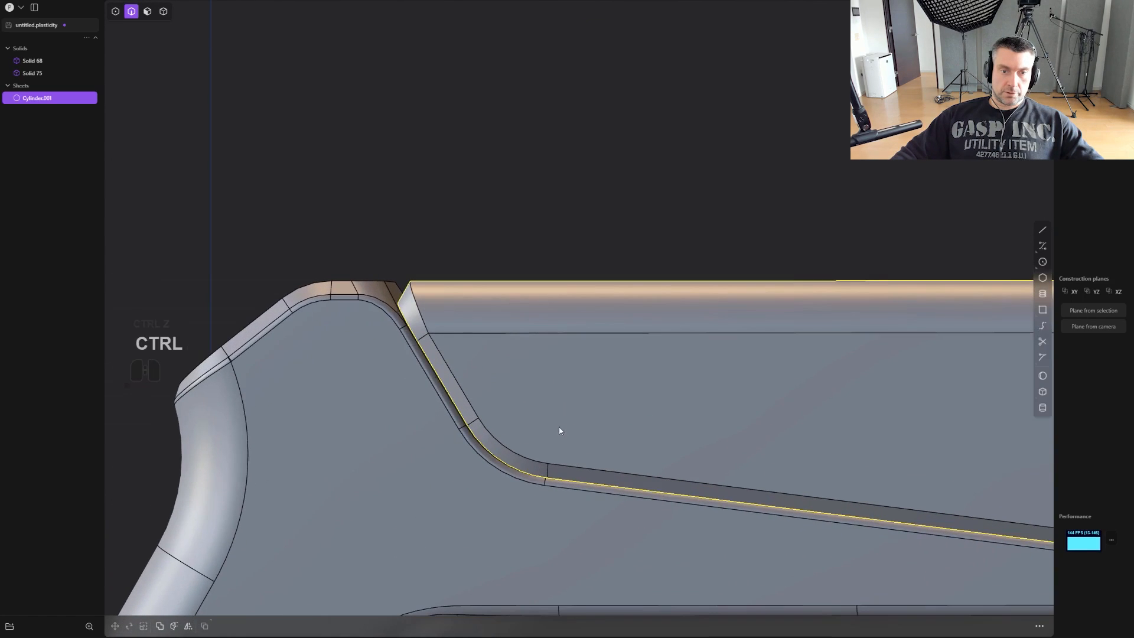
key("ctrl+z")
key("ctrl+z")
left_click_drag(834, 514, 849, 518)
right_click(713, 540)
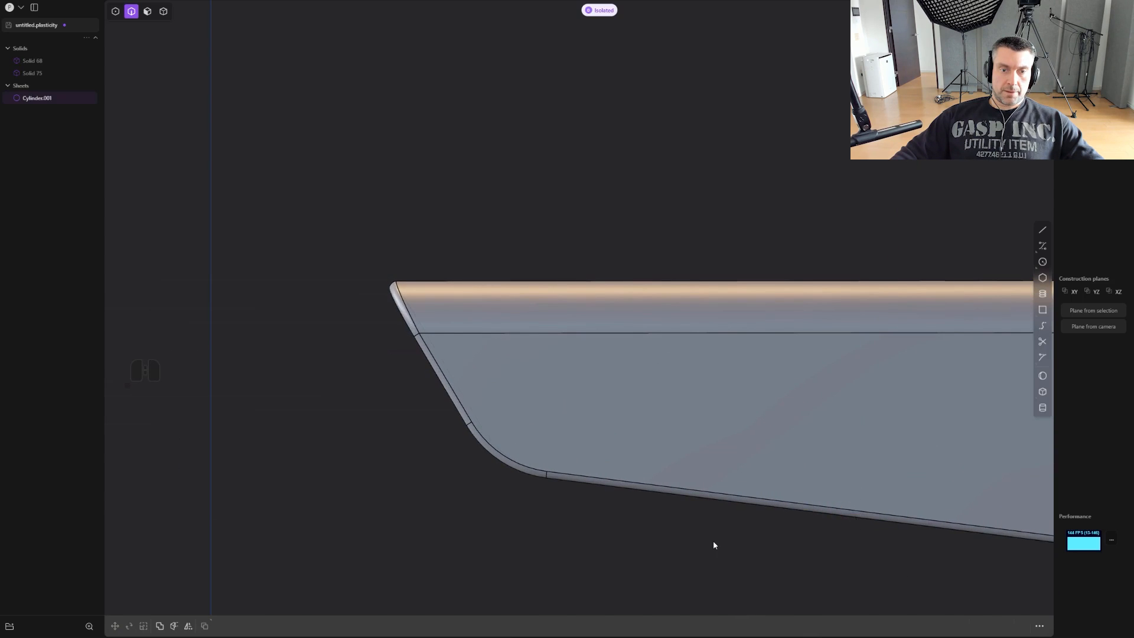
- Bring the whole pistol out of isolation and inspect the seam between barrel section and frame from the side and front
scroll(695, 538, "down", 4)
key(".")
middle_click_drag(694, 538, 672, 482)
left_click(758, 326)
scroll(759, 323, "down", 2)
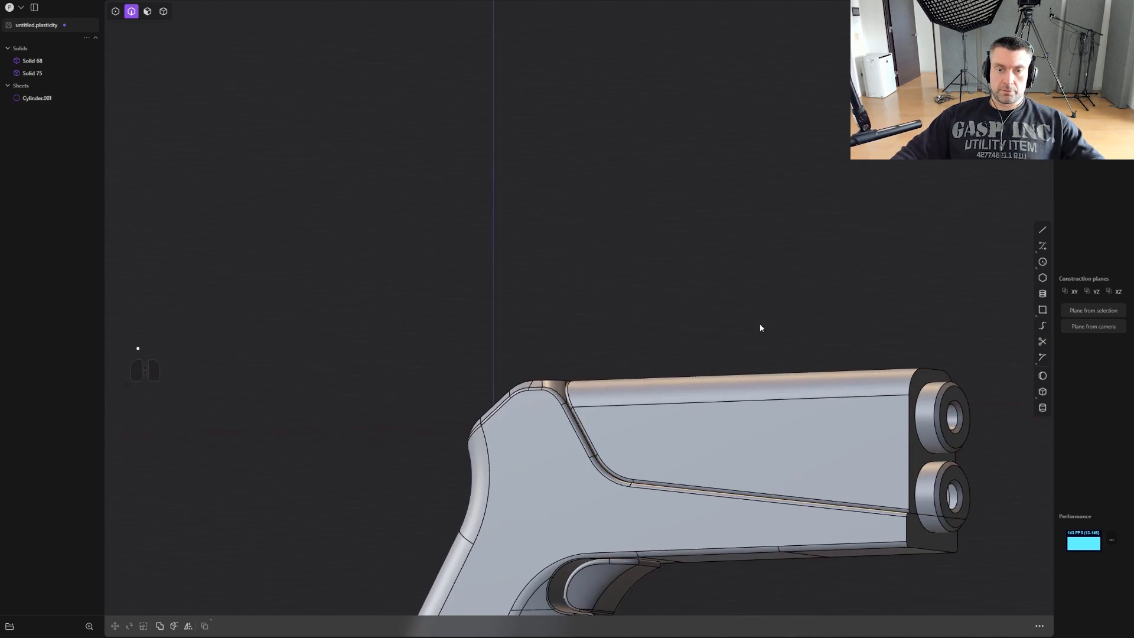
middle_click_drag(762, 326, 706, 225, "shift")
key("KP_1")
middle_click_drag(621, 469, 708, 413, "shift")
middle_click_drag(708, 399, 607, 428)
- Mirror the barrel section across the pistol's lengthwise centre plane, slicing it down the plane and merging the halves
key("4")
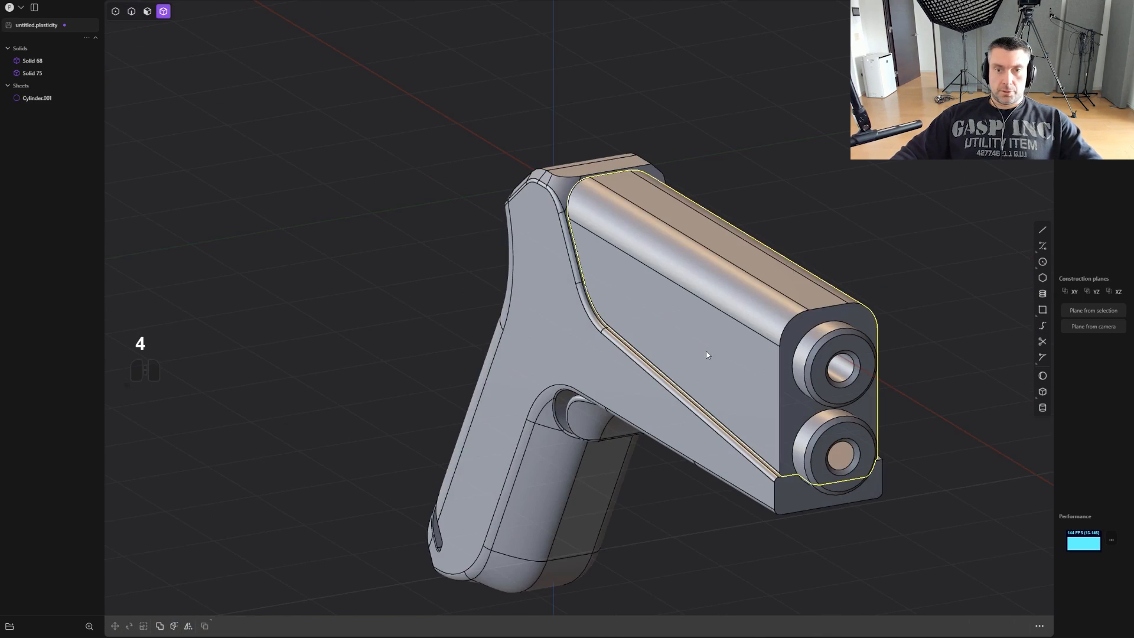
left_click(678, 358)
key("alt+x")
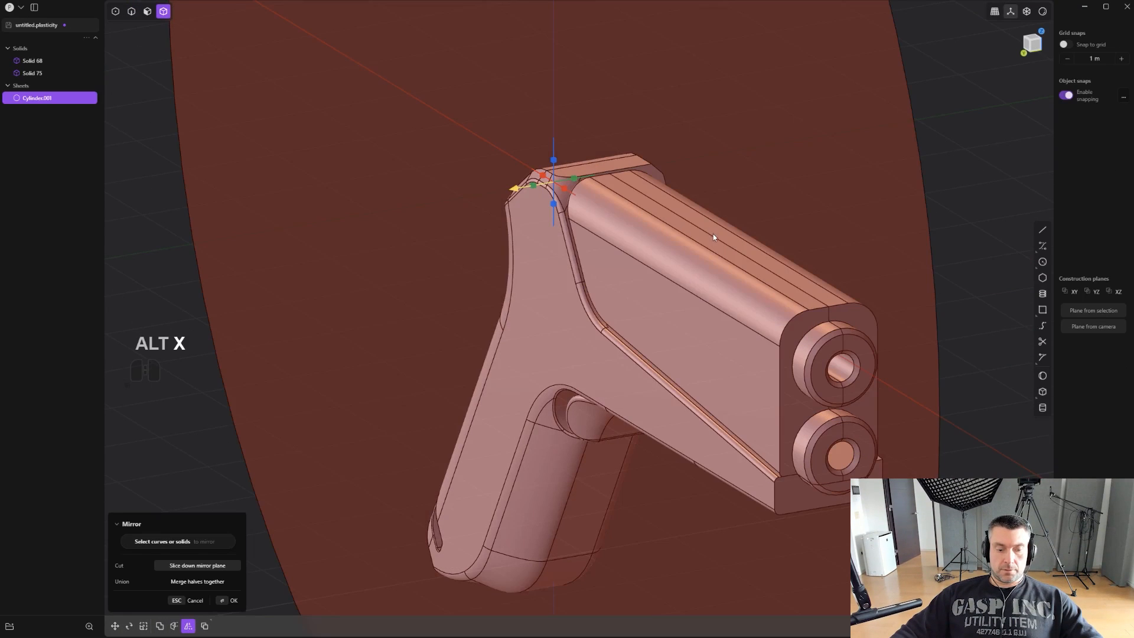
key("q")
middle_click_drag(716, 236, 762, 310, "alt")
middle_click_drag(706, 309, 633, 339, "shift")
scroll(723, 390, "up", 3)
scroll(698, 353, "up", 3)
key("3")
left_click(689, 402)
left_click(733, 322, "shift")
left_click(681, 334, "shift")
scroll(635, 342, "up", 1)
key("4")
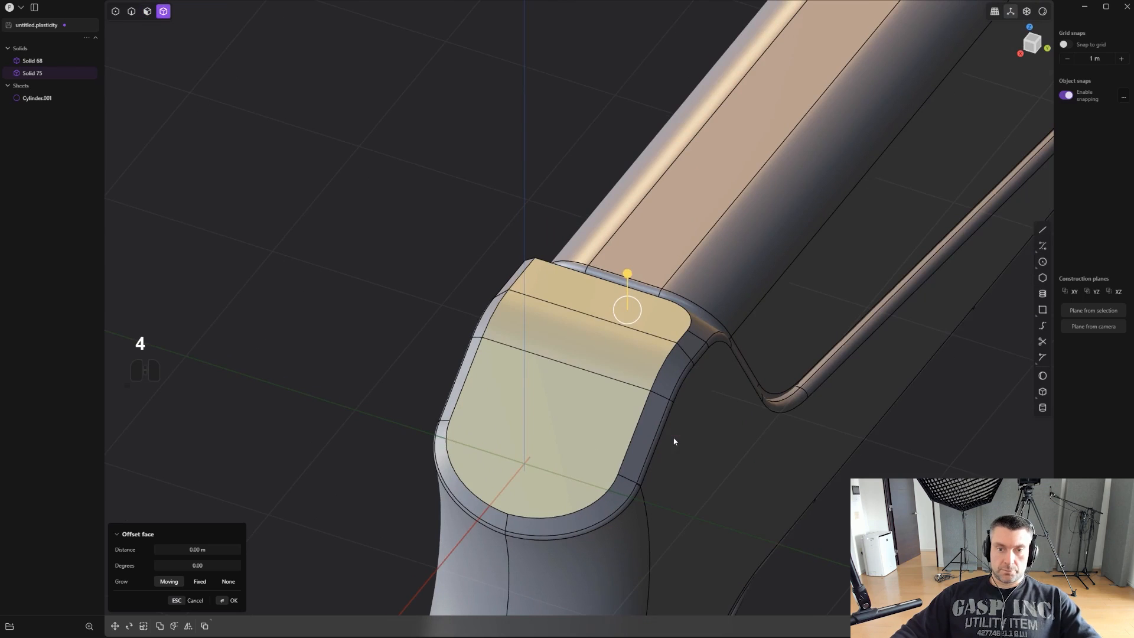
key("Escape")
- Mirror the frame across its lengthwise centre plane, slicing it down the plane and merging both halves
key("alt+x")
middle_click_drag(660, 401, 629, 432)
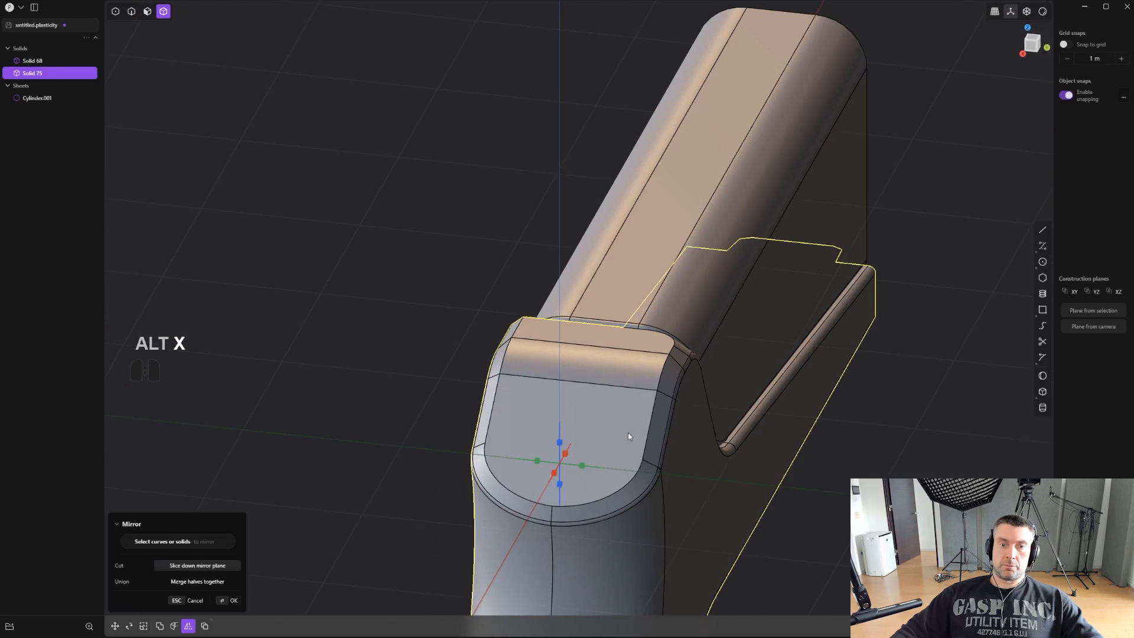
left_click(583, 468)
key("q")
right_click(636, 437)
- Offset the combined outline of the frame's curved rear panel faces inward to imprint an inset border
scroll(637, 407, "up", 3)
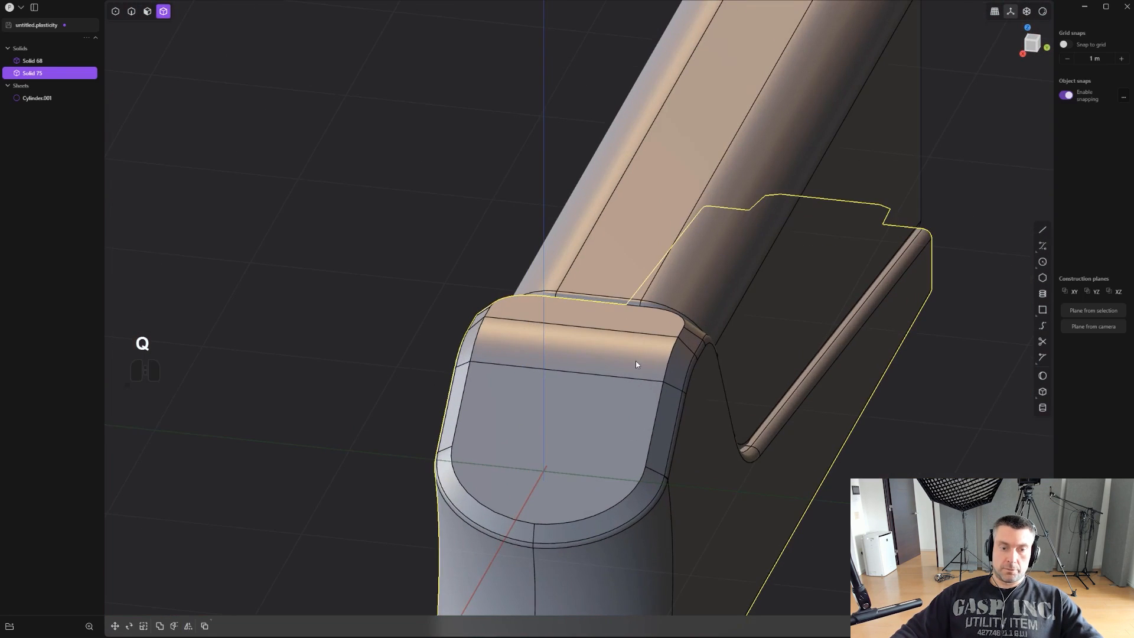
middle_click_drag(635, 360, 613, 355)
key("3")
left_click(616, 322)
left_click(576, 427, "shift")
middle_click_drag(577, 428, 713, 420)
key("o")
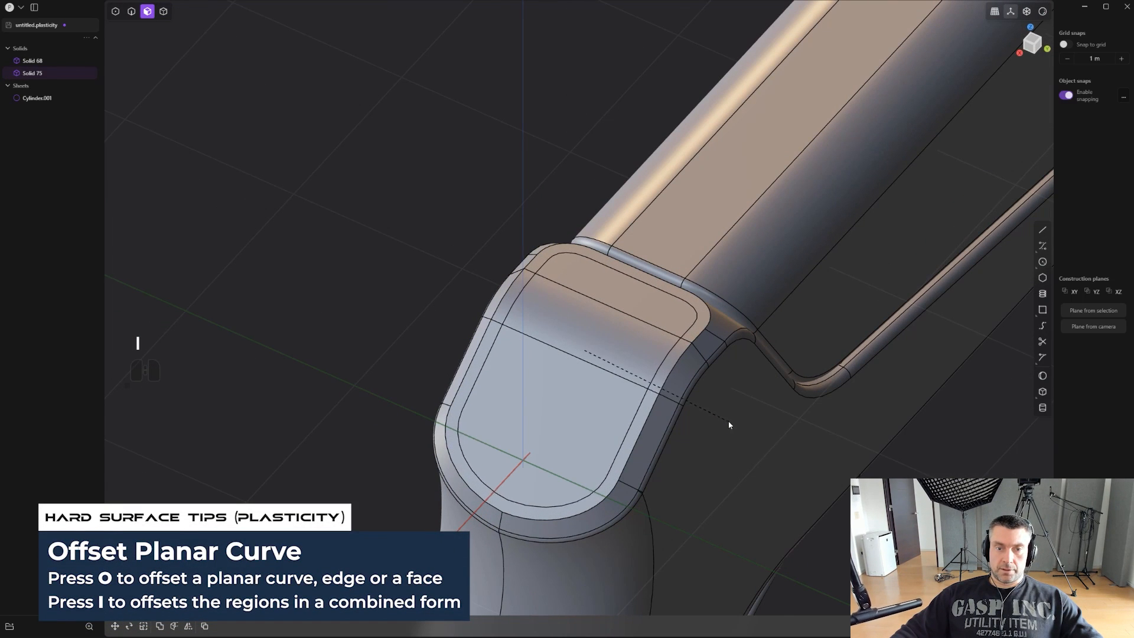
left_click(563, 406)
- Offset the combined outline of the inset rear panel region inward again by about 0.023 m
left_click(663, 306)
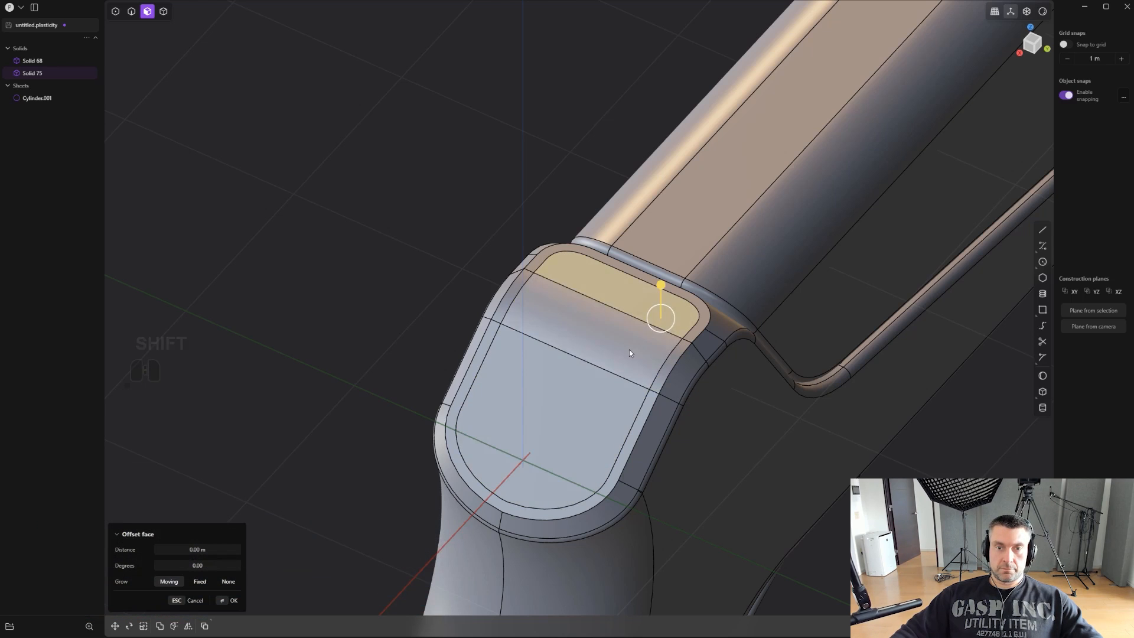
left_click(597, 403, "shift")
middle_click_drag(596, 404, 691, 425)
key("o")
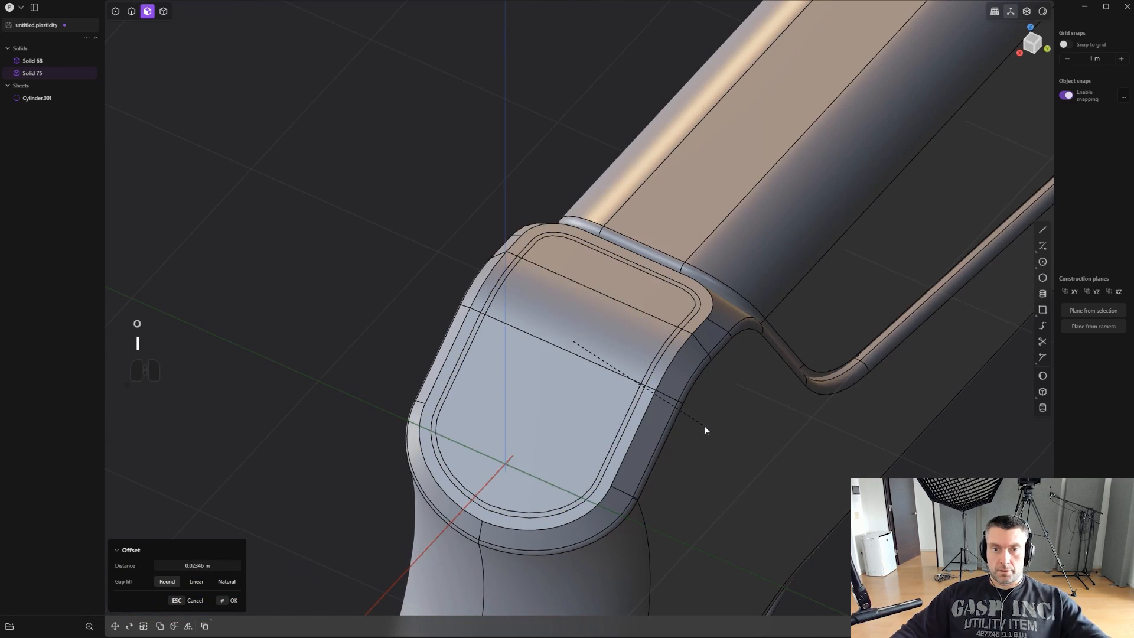
left_click(703, 425)
- Sink the narrow strip between the two panel outlines by about 0.02 m to form a groove around the rear panel
left_click(663, 313)
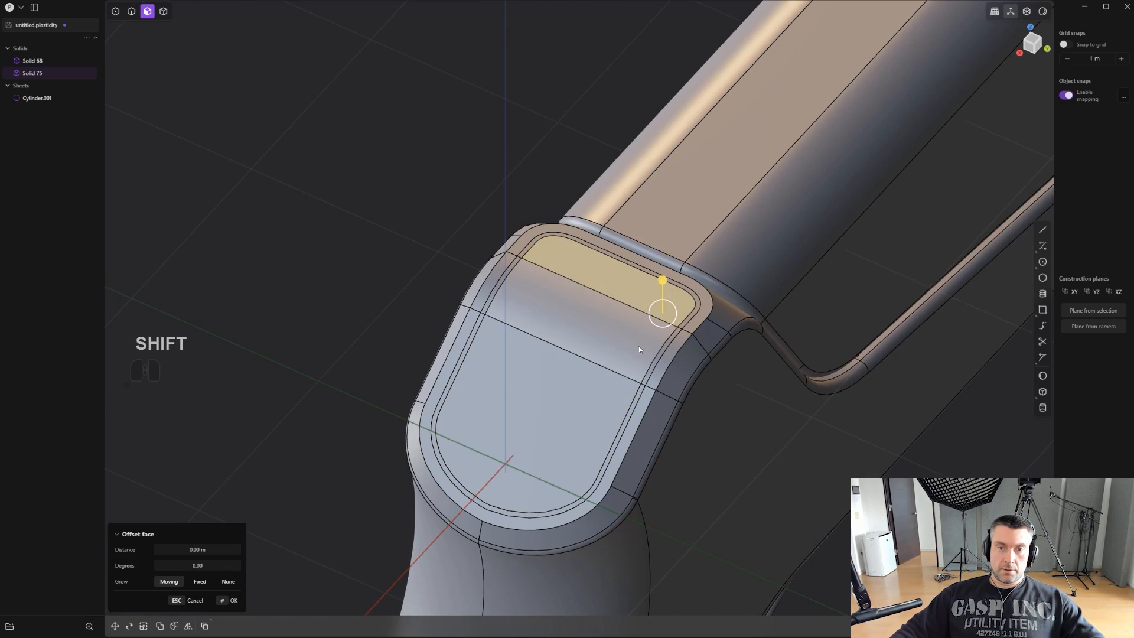
left_click(679, 329)
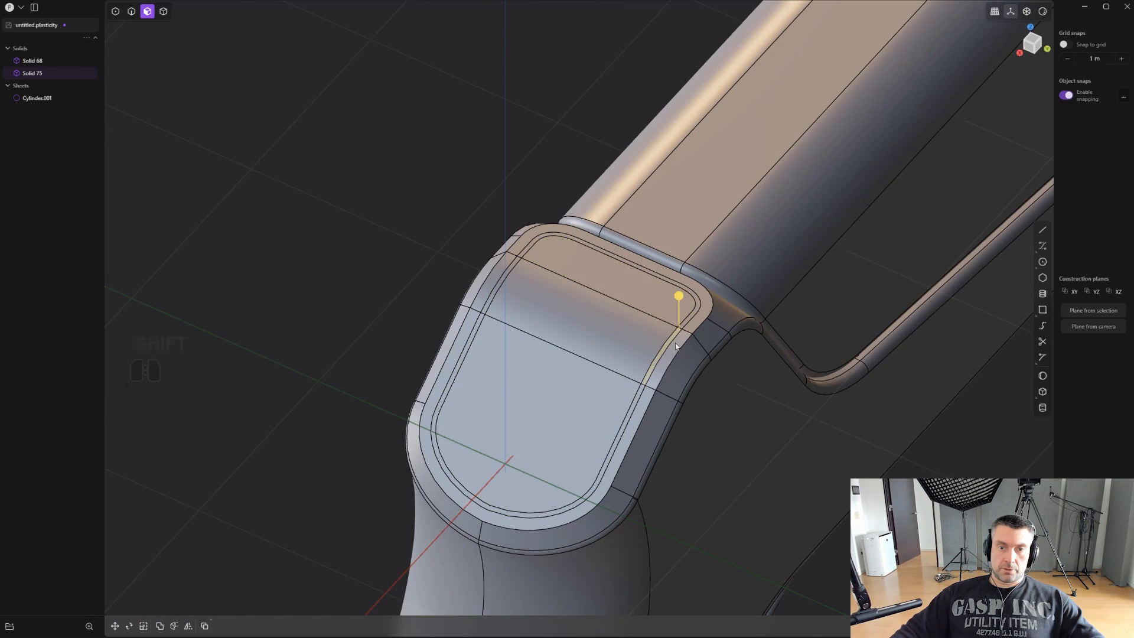
left_click(641, 386, "alt")
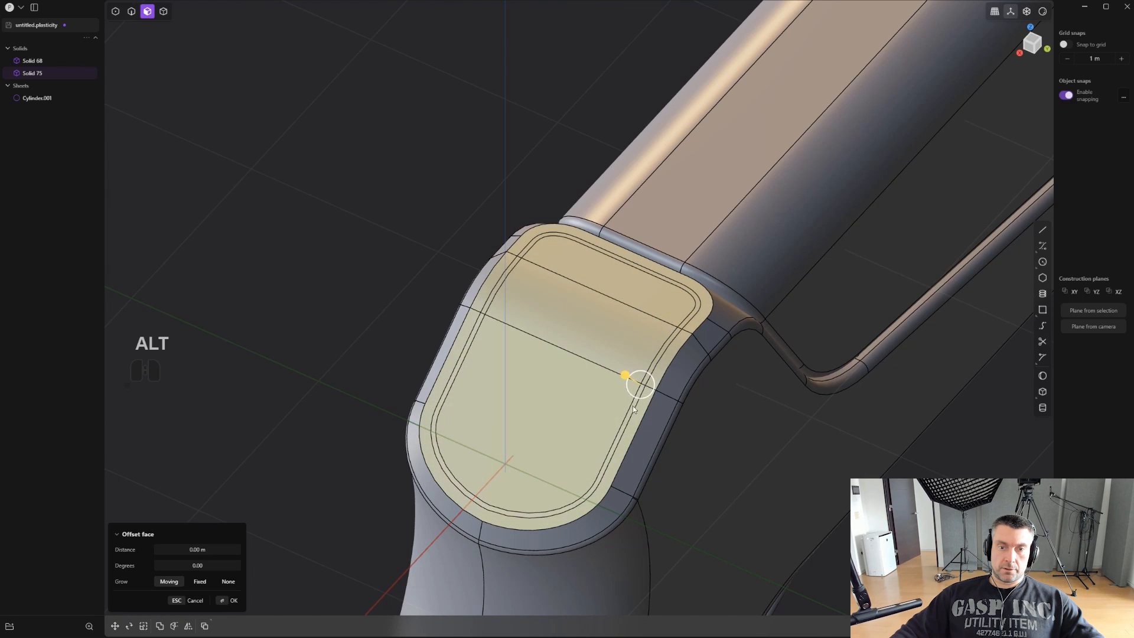
left_click(626, 422)
left_click(690, 313, "shift")
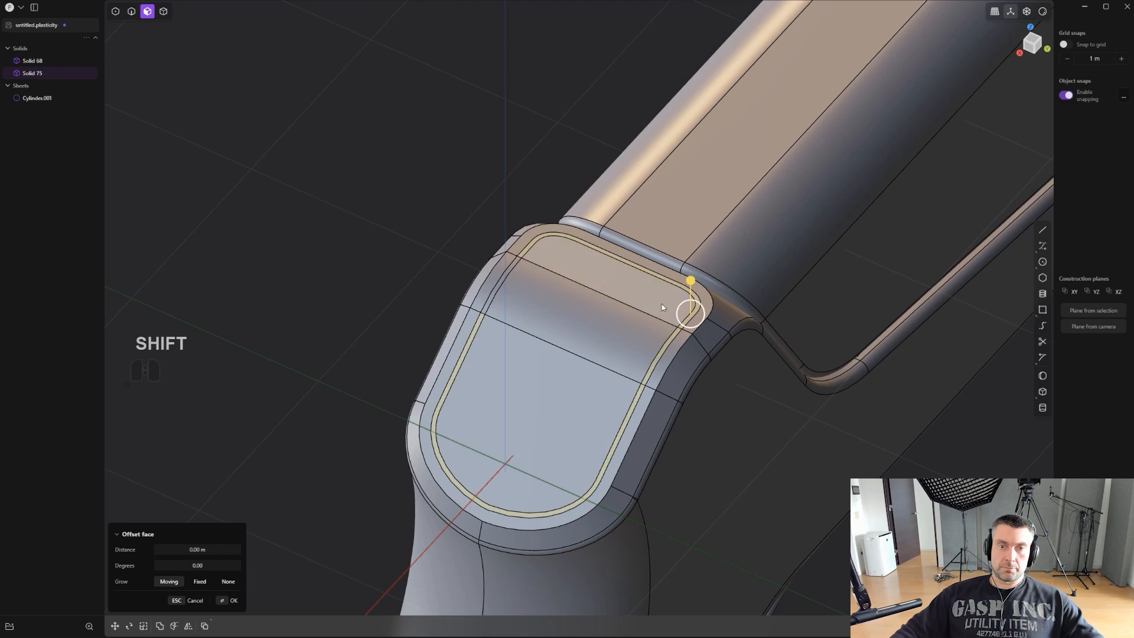
left_click(499, 284, "shift")
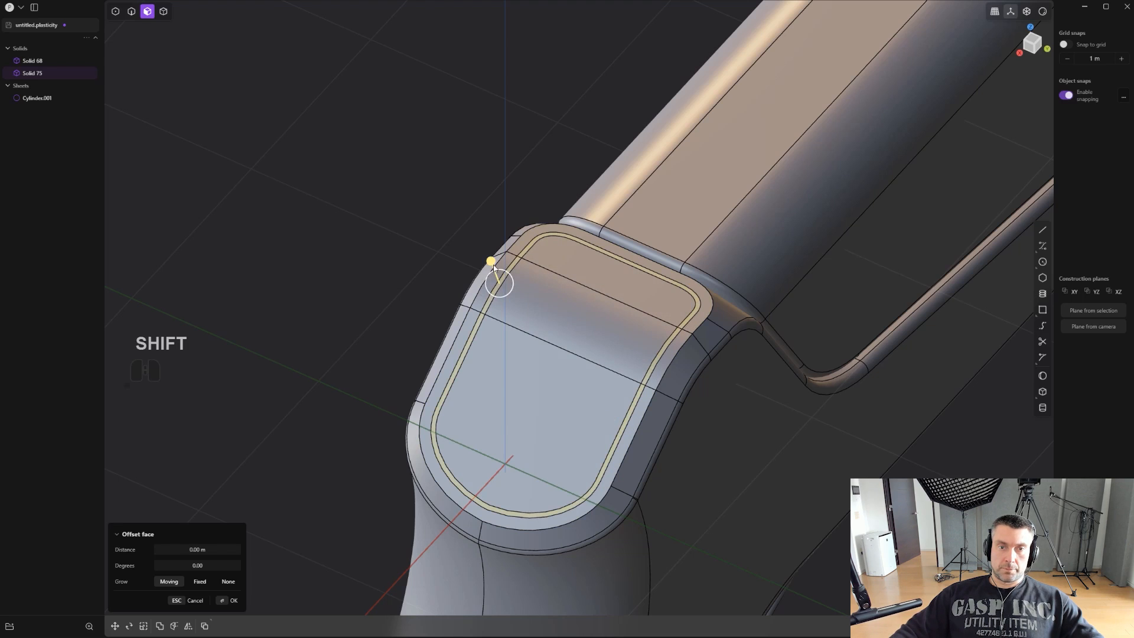
left_click_drag(488, 258, 490, 263)
middle_click_drag(614, 310, 636, 319)
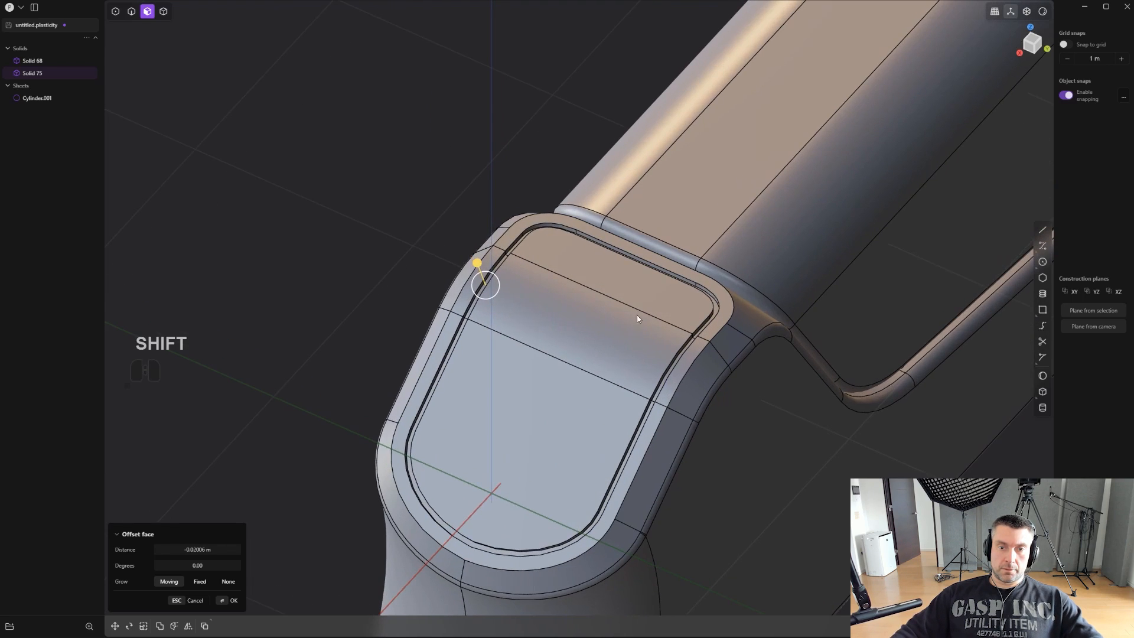
- Bevel the upper edge loops of the groove around the rear panel slightly
left_click(702, 324, "alt")
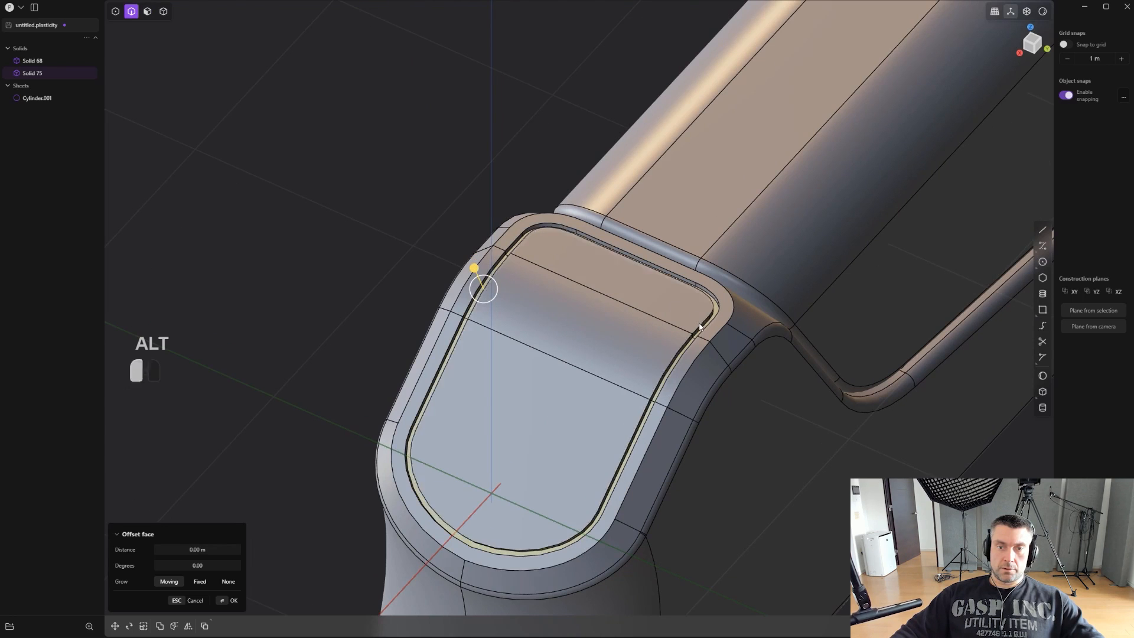
left_click(708, 325, "alt+shift")
left_click_drag(703, 334, 701, 334)
right_click(702, 330)
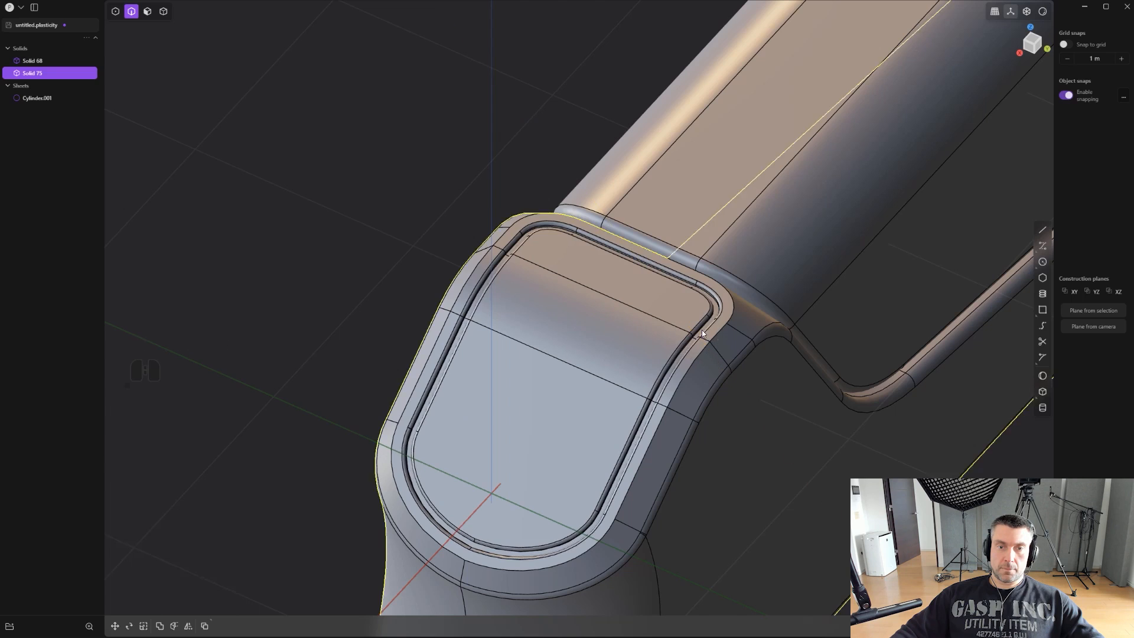
- Draw a narrow upright rectangle on the flat part of the rear panel, beside the side run of the groove
scroll(701, 330, "down", 2)
left_click(404, 336)
scroll(373, 325, "down", 2)
middle_click_drag(372, 325, 708, 333, "alt")
left_click(1042, 309)
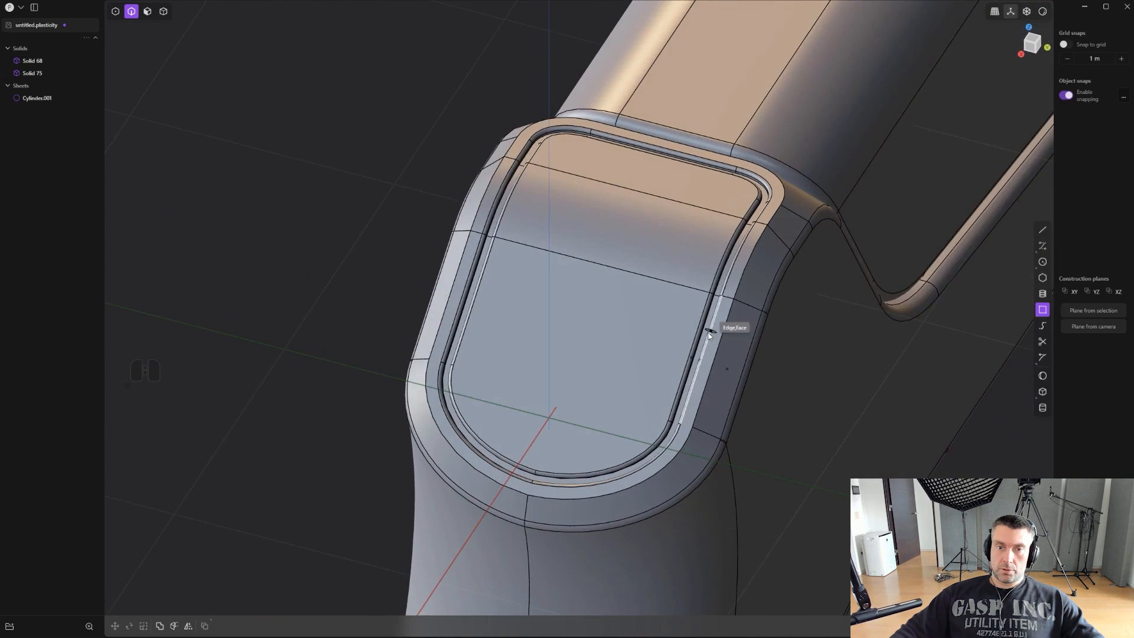
left_click(653, 412)
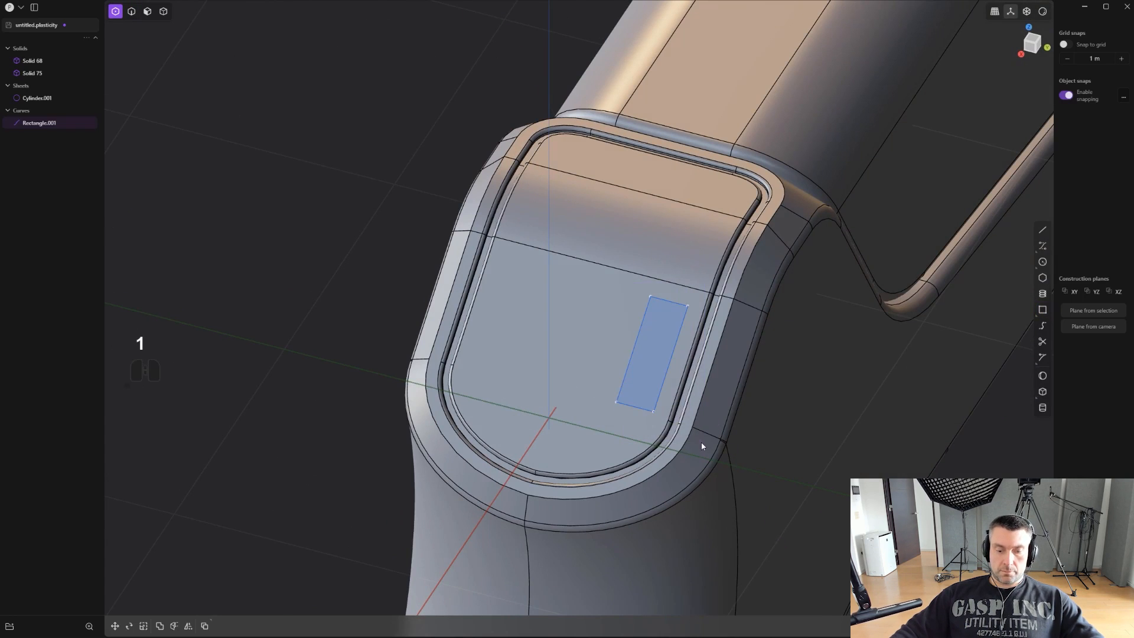
- Fillet all four corners of the rectangle curve on the rear panel
middle_click_drag(728, 434, 687, 377)
key("b")
left_click_drag(643, 345, 658, 359)
- Imprint the rounded rectangle onto the frame's rear panel and delete the source curve
key("shift+q")
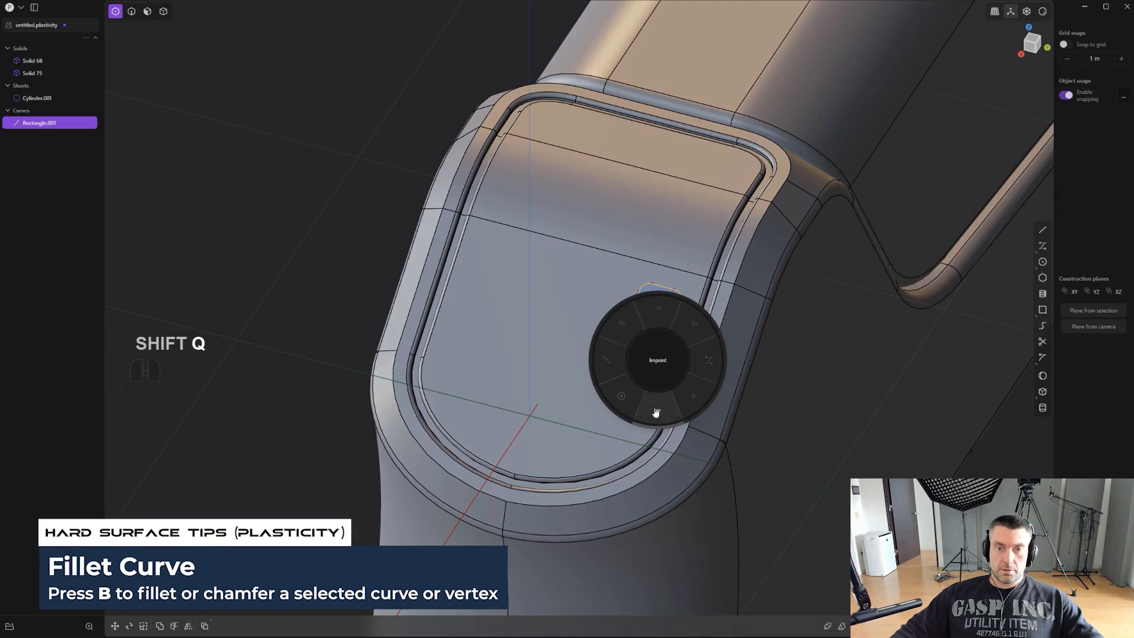
left_click(600, 345)
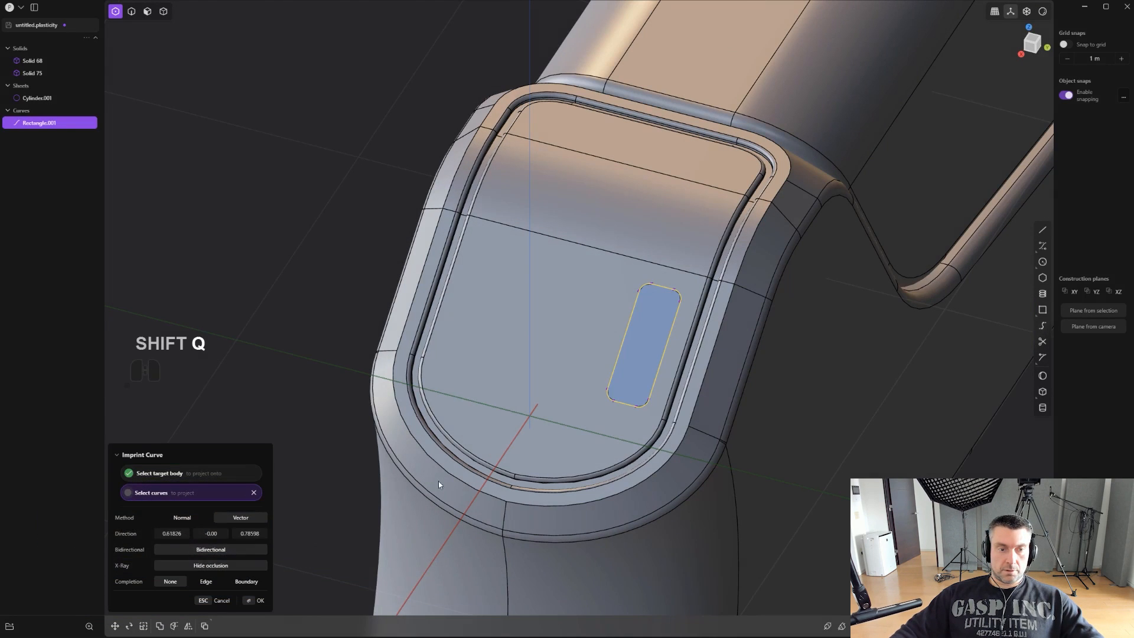
key("Escape")
key("2")
left_click(663, 410)
left_click(679, 308)
key("x")
- Sink the imprinted rounded rectangle into the rear panel as a shallow pocket and bevel its rim
middle_click_drag(681, 310, 645, 307)
key("3")
left_click(658, 327)
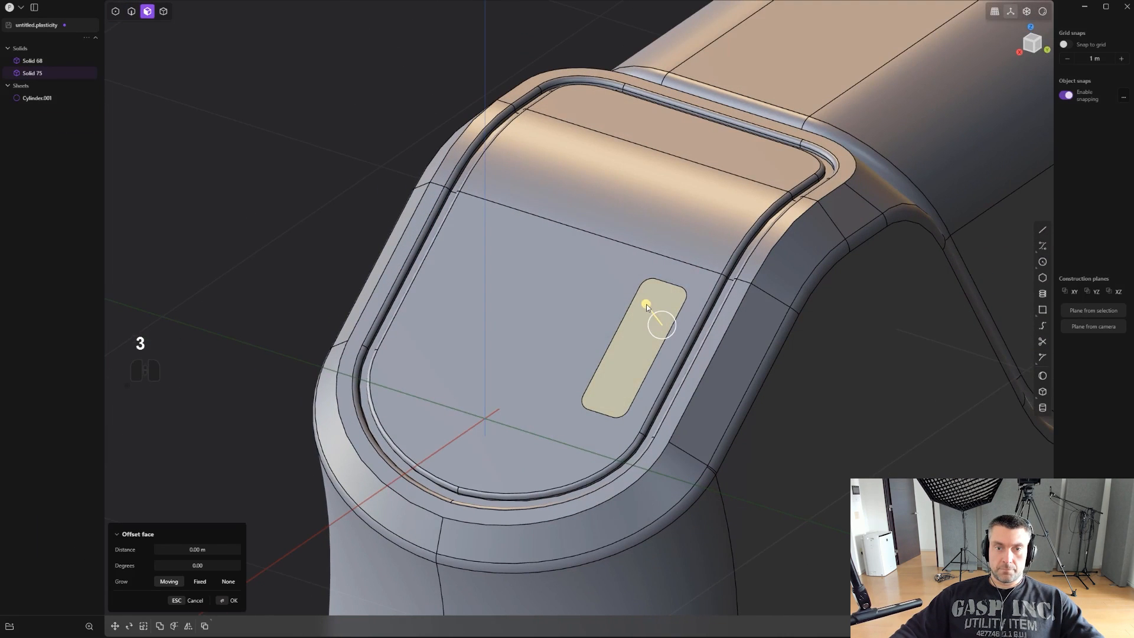
mouse_move(646, 305)
left_mouse_down()
mouse_move(677, 287)
mouse_move(665, 294)
left_mouse_up()
key("2")
left_click(677, 288)
right_click(660, 307)
- Offset the pocket floor's outline slightly inward and raise the inner region into a block inside the pocket
scroll(645, 336, "up", 2)
key("3")
left_click(667, 334)
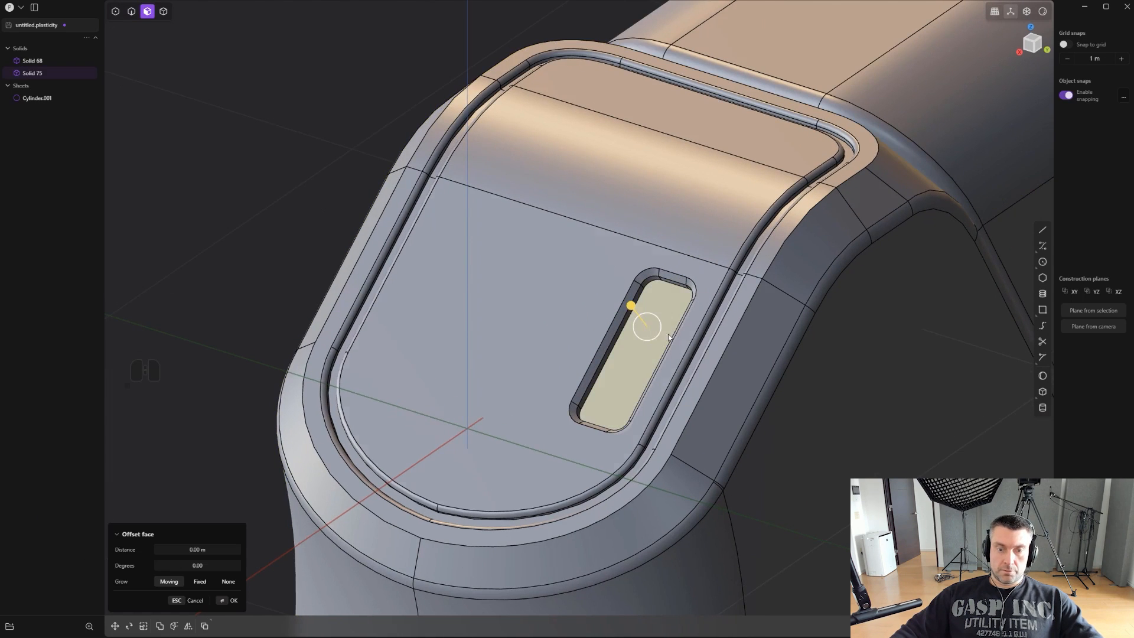
key("shift+o")
left_click(723, 348)
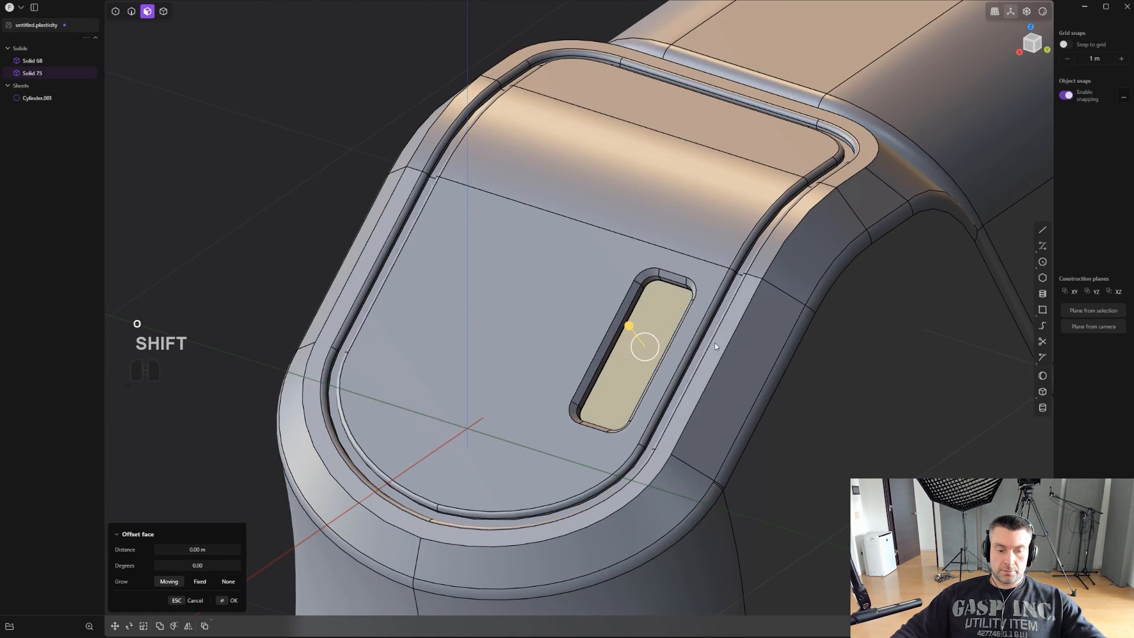
key("3")
left_click_drag(652, 338, 653, 338)
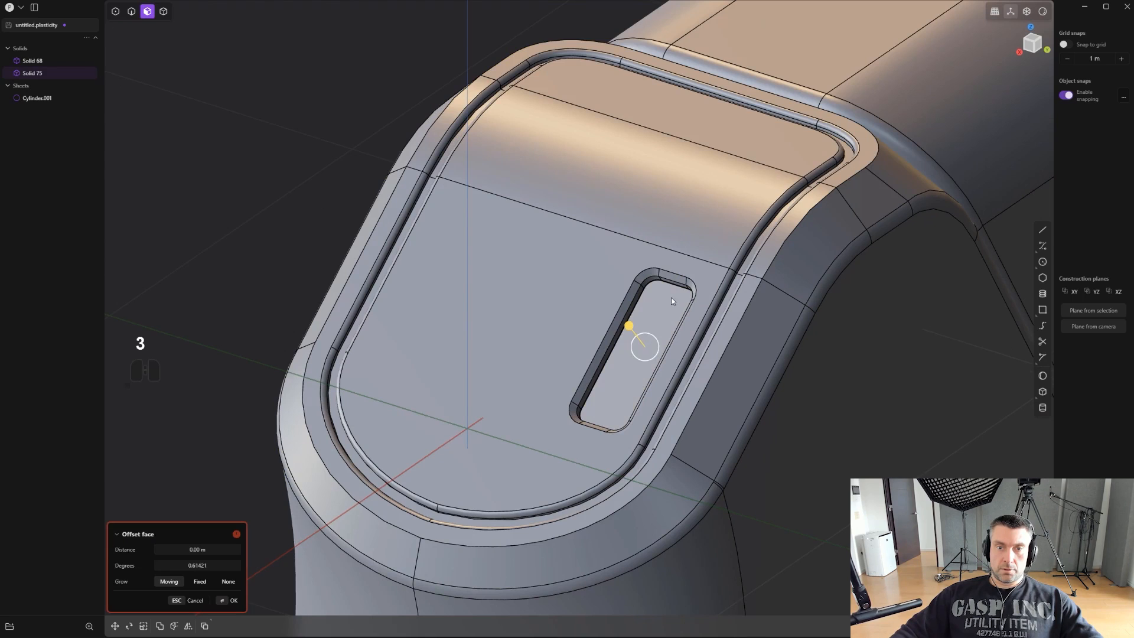
key("3")
left_click(653, 315)
left_click_drag(637, 295, 629, 284)
- Bevel the upper edge loop of the raised block inside the pocket
key("2")
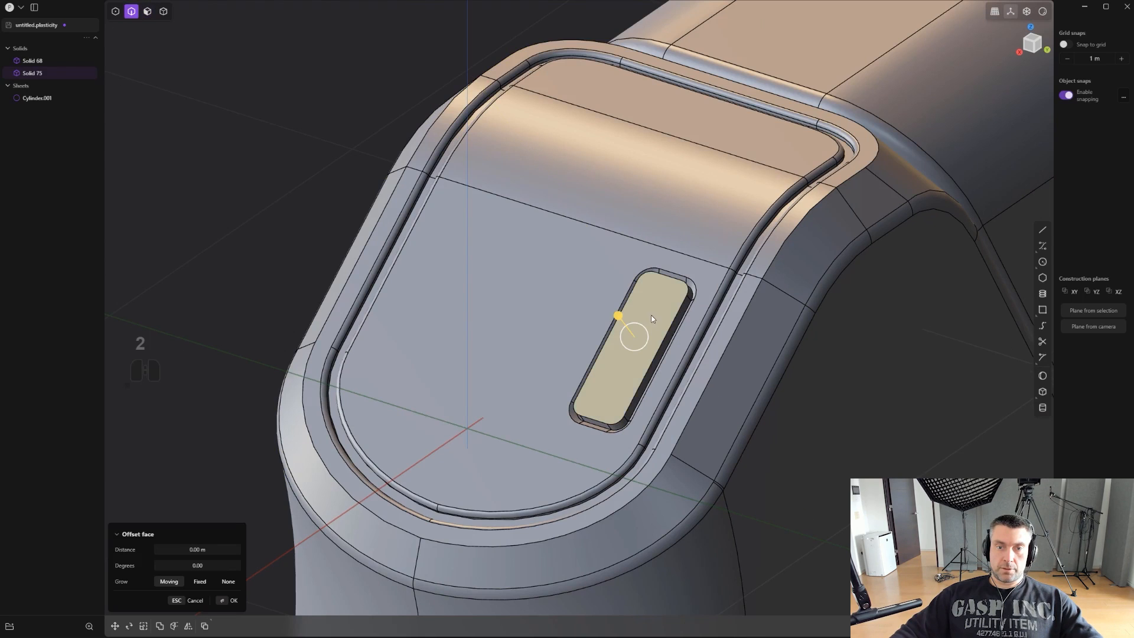
left_click(668, 333)
left_click_drag(668, 333, 674, 329)
right_click(674, 329)
scroll(673, 328, "down", 3)
middle_click_drag(732, 334, 638, 265, "shift")
scroll(639, 266, "down", 5)
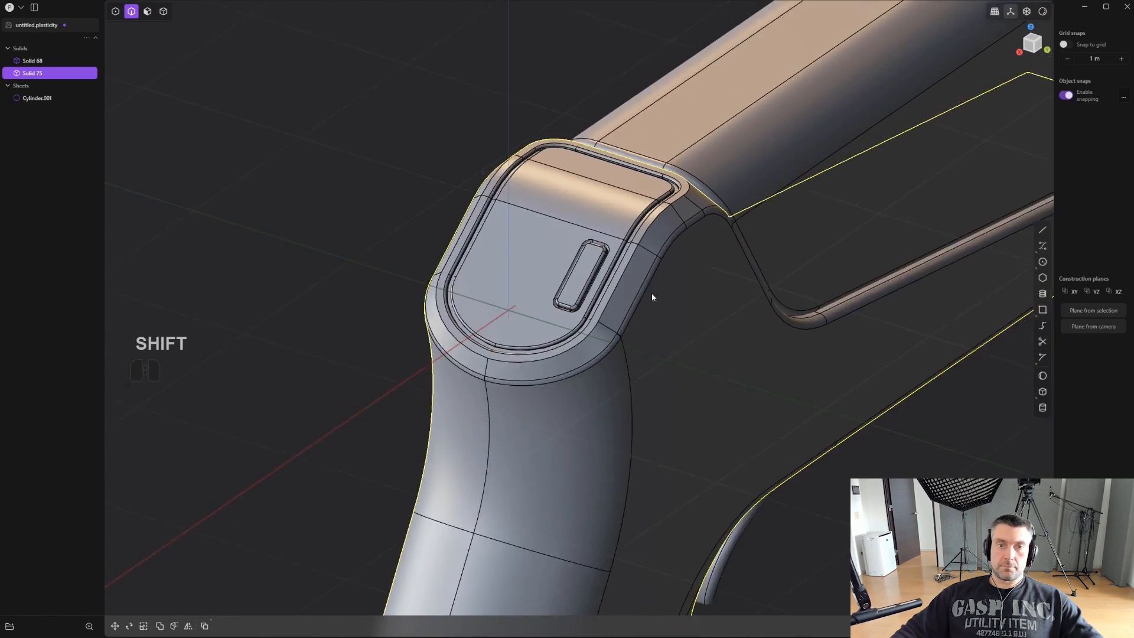
- Undo the raised block and its beveled edge, going back to the plain pocket
scroll(608, 262, "up", 3)
key("ctrl+z")
key("ctrl+z")
scroll(593, 215, "up", 4)
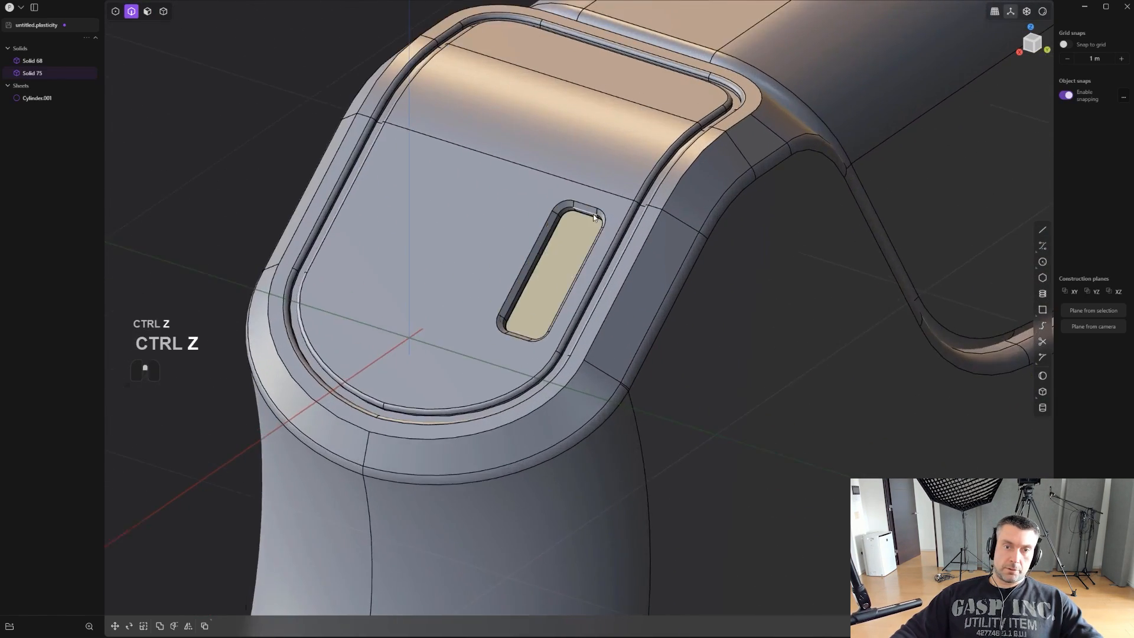
- Extrude the pocket's floor face outward as a separate new body that forms a raised insert inside the pocket
scroll(593, 220, "up", 2)
left_click(560, 262)
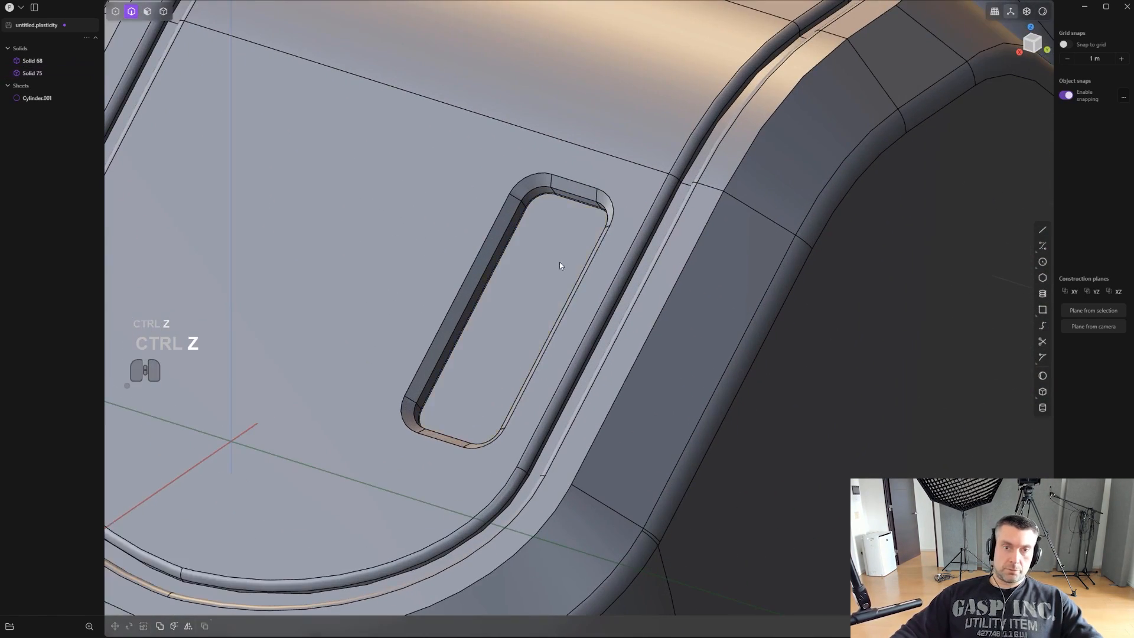
key("3")
left_click(493, 301)
scroll(520, 332, "down", 4)
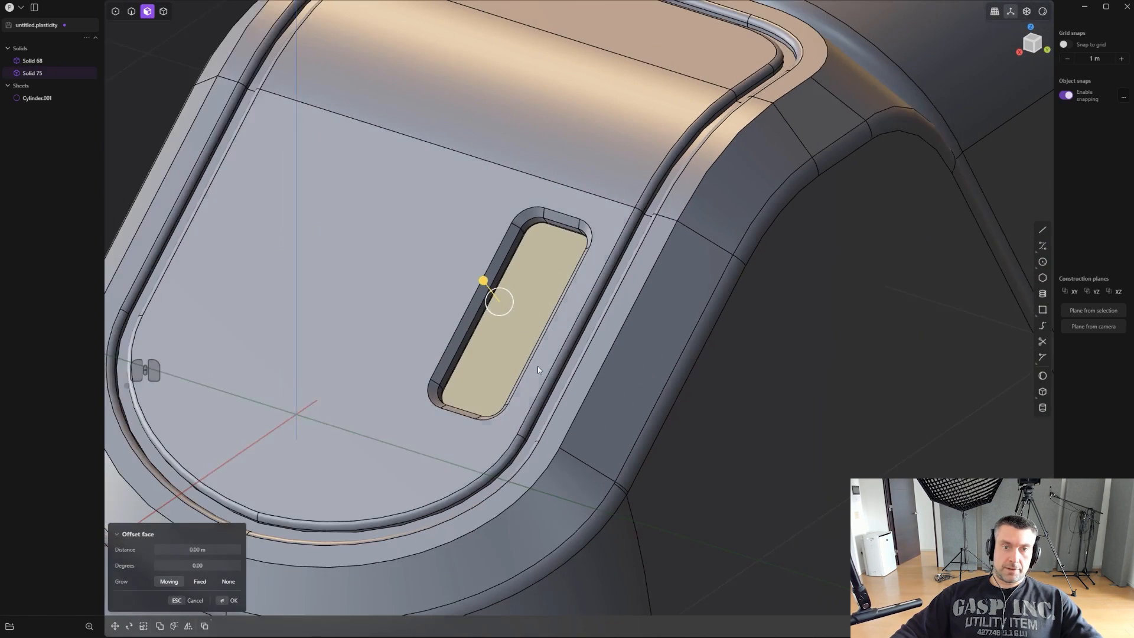
key("shift+d")
key("shift+s")
left_click(524, 295)
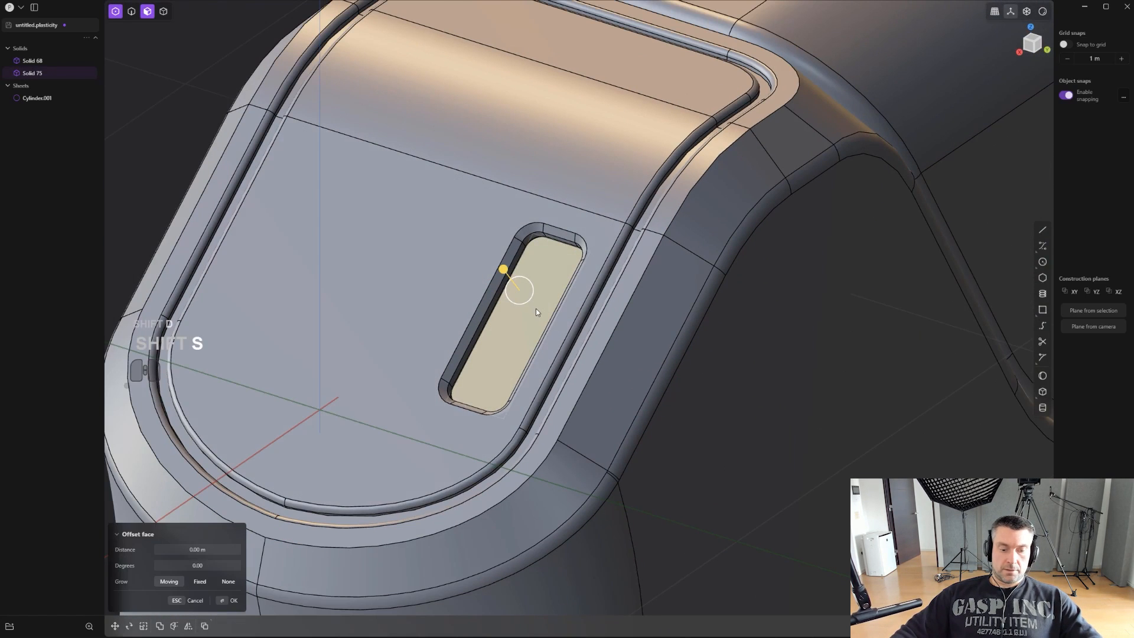
key("3")
key("e")
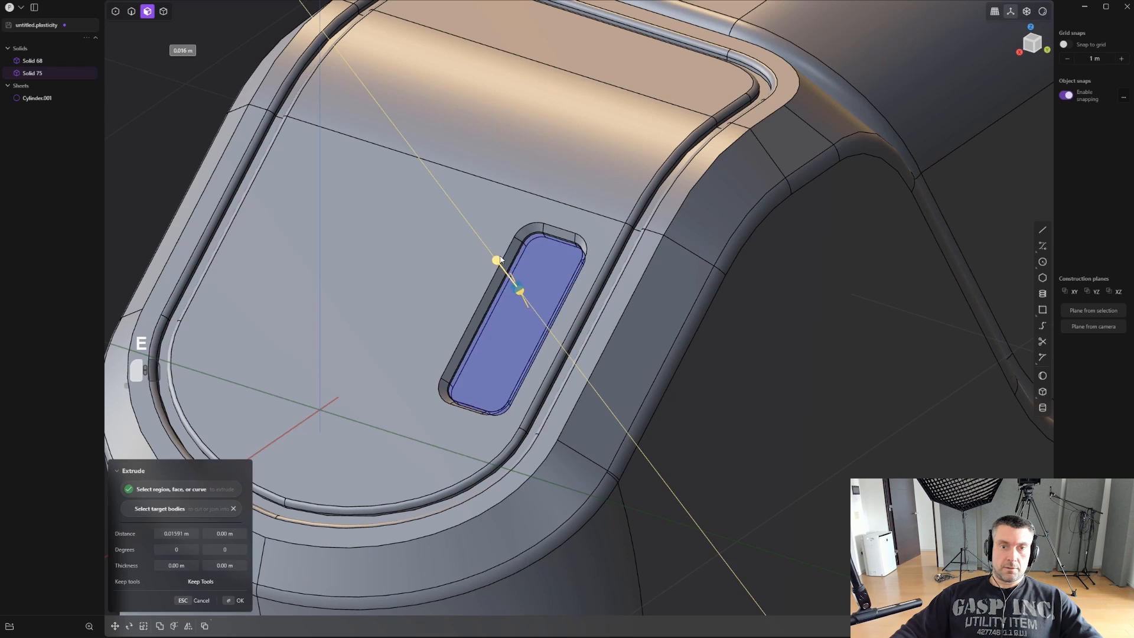
key("b")
left_click(498, 248)
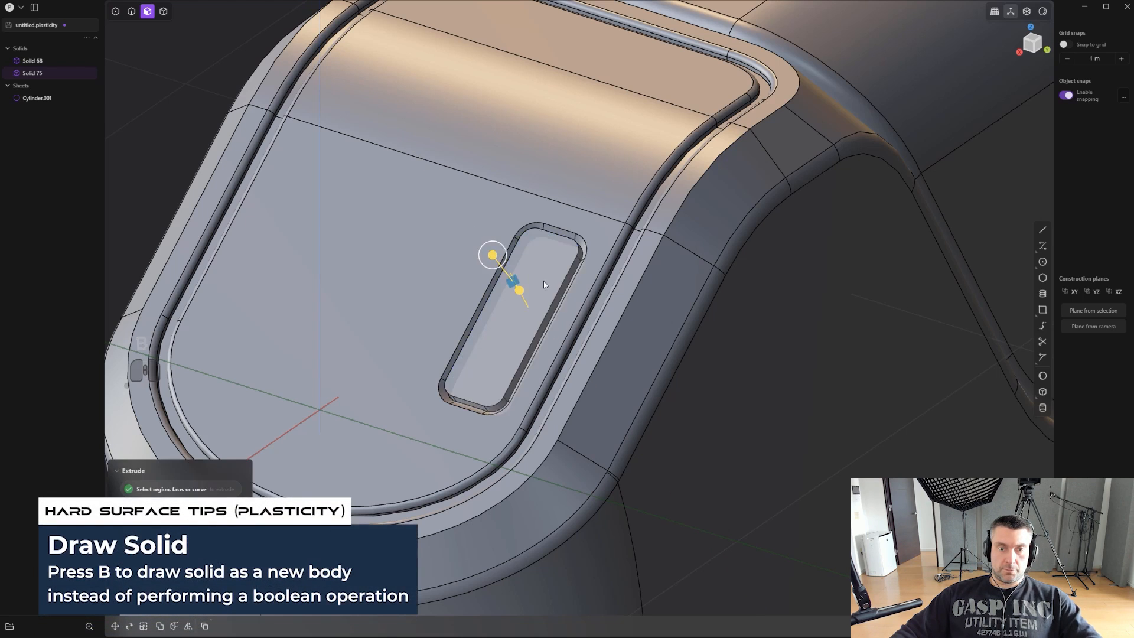
- Fillet the upper edge loop of the new insert body by about 0.014 m
key("2")
left_click(573, 264)
key("f")
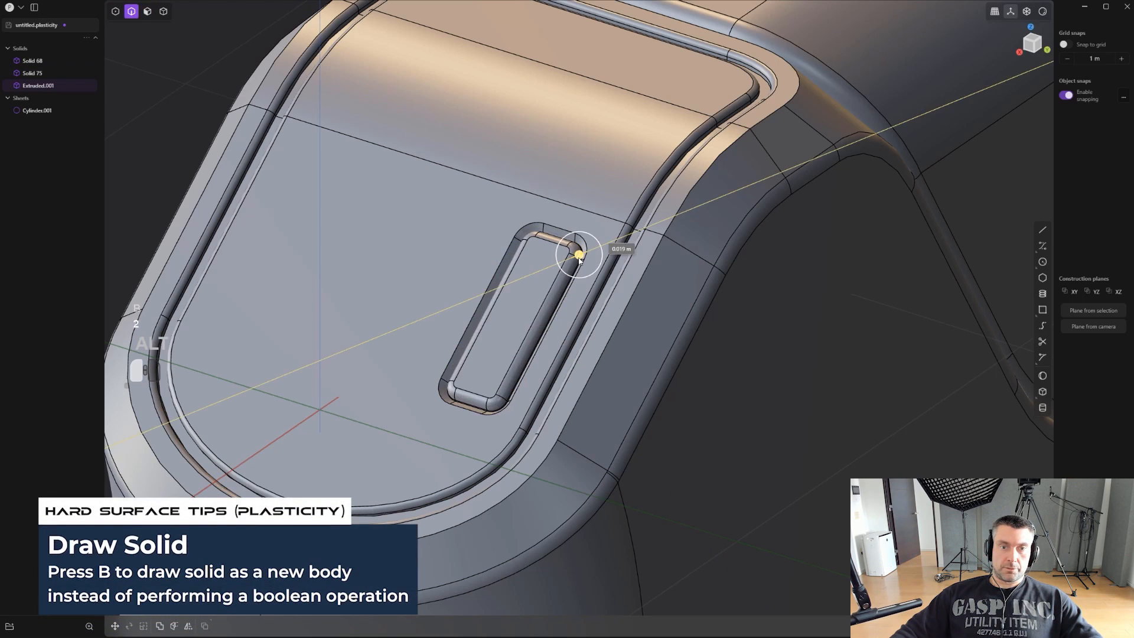
left_click(577, 254)
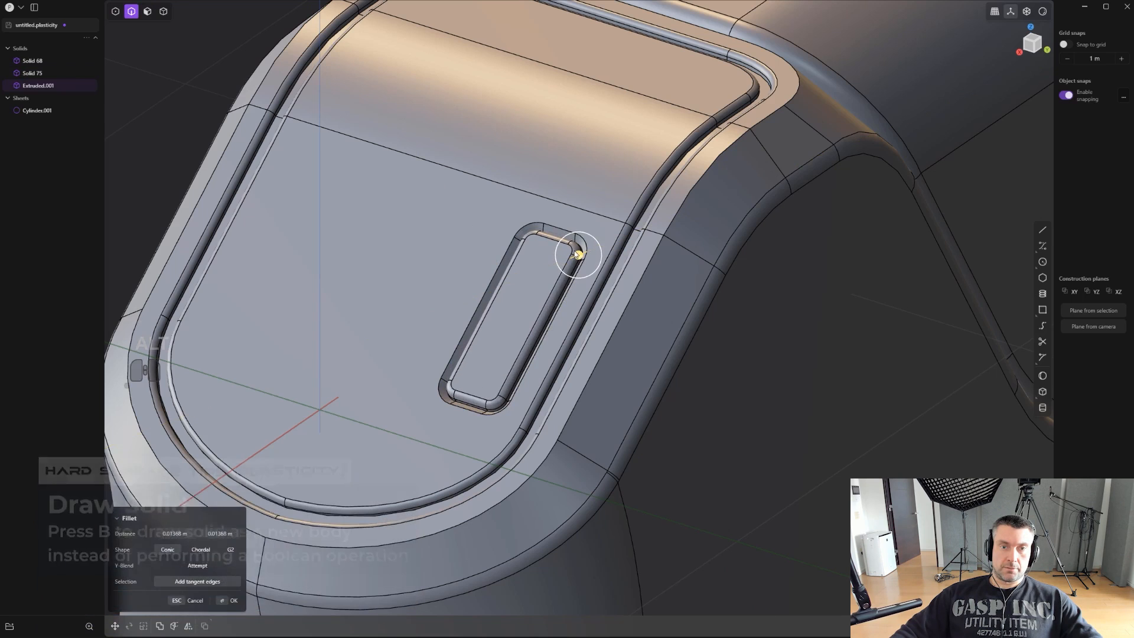
right_click(578, 254)
scroll(579, 256, "down", 8)
left_click(642, 431)
- Mirror the frame body across its centre plane so the rear panel has a matching pocket on the other side
key("4")
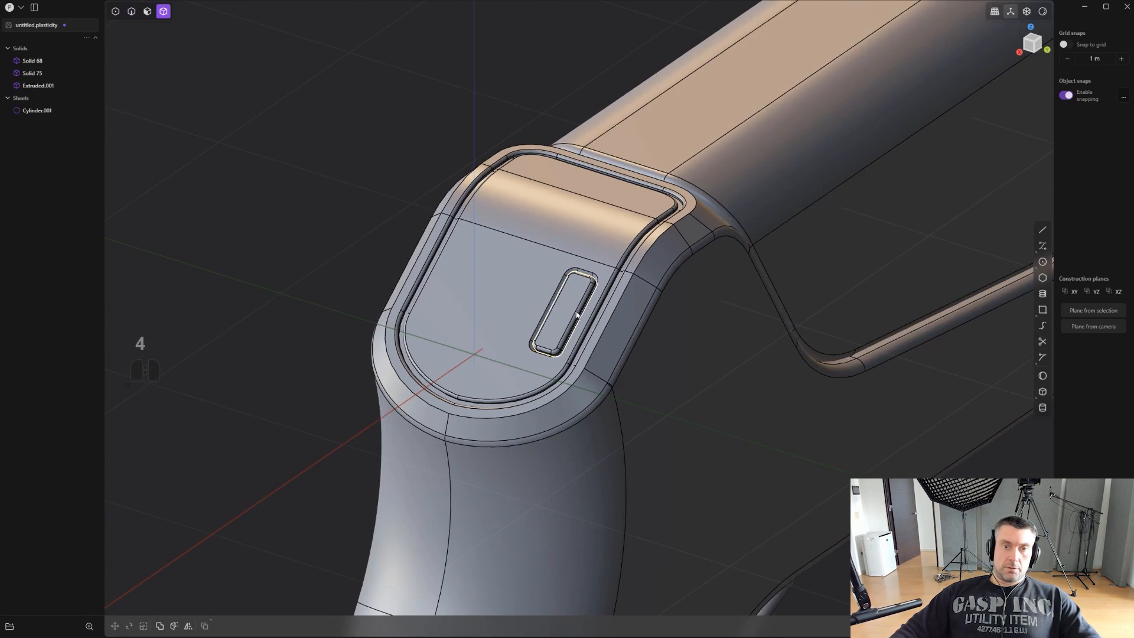
left_click(560, 324)
scroll(604, 376, "down", 2)
middle_click_drag(603, 377, 585, 338, "shift")
left_click(585, 337, "shift")
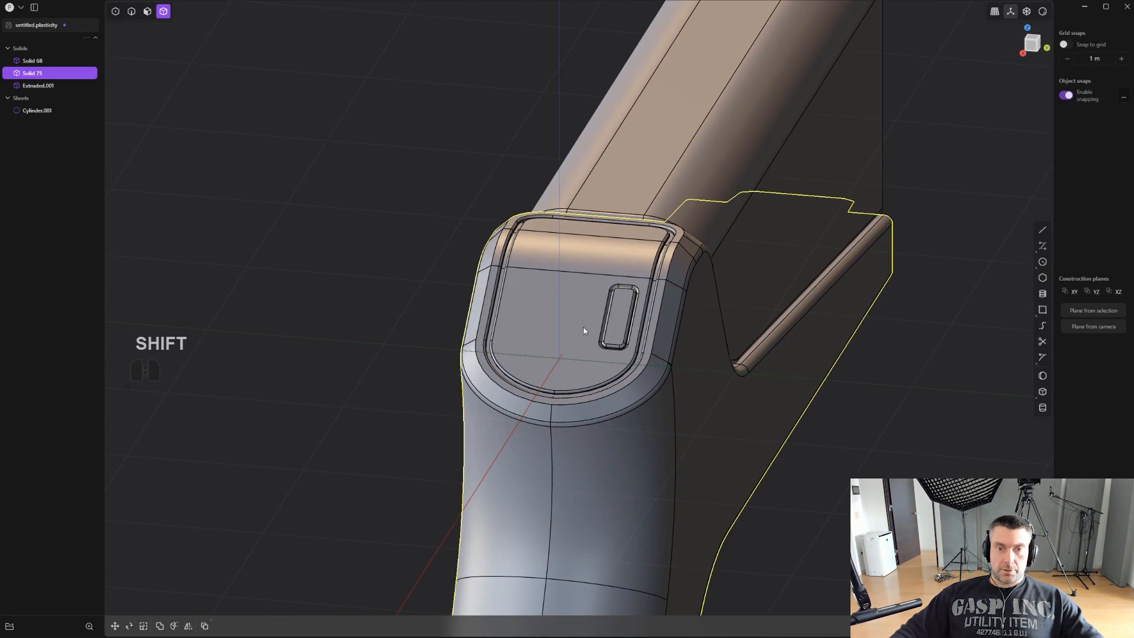
key("alt+x")
key("q")
right_click(648, 352)
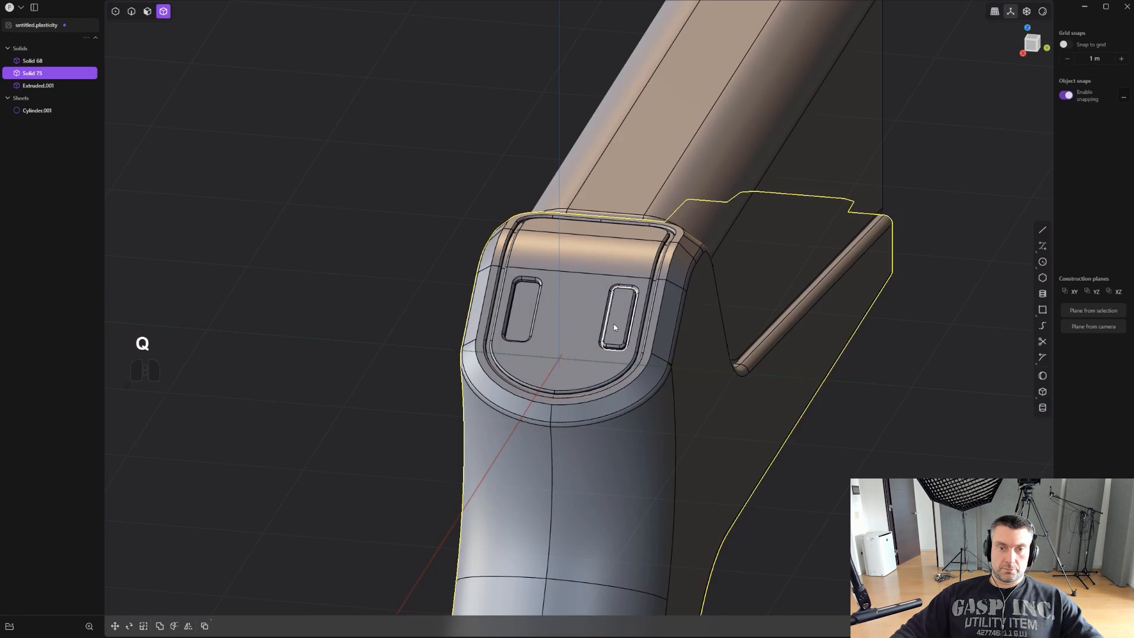
- Mirror the slot insert body across the centre plane into the opposite pocket of the rear panel
left_click(614, 323)
key("alt+x")
left_click(582, 359)
right_click(617, 350)
- Start drawing a curve on the XZ plane in back view, beside the rear edge of the grip
scroll(673, 348, "down", 3)
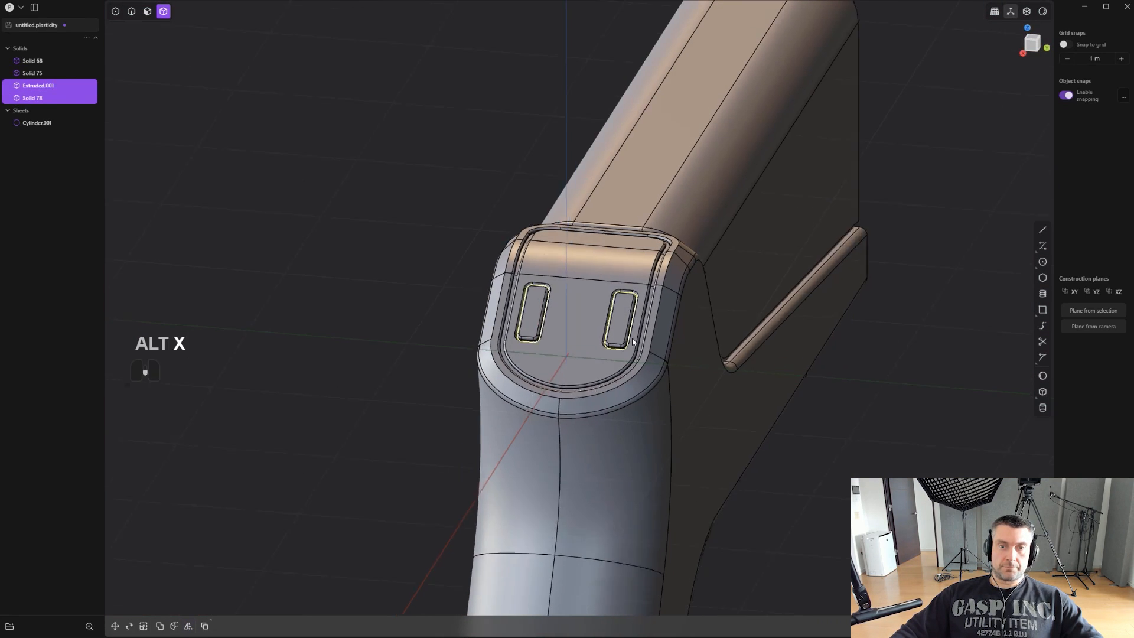
middle_click_drag(761, 345, 661, 322, "shift")
scroll(673, 335, "down", 3)
middle_click_drag(726, 402, 456, 250, "shift")
scroll(330, 204, "up", 2)
middle_click_drag(326, 203, 439, 214, "shift")
key("shift+a")
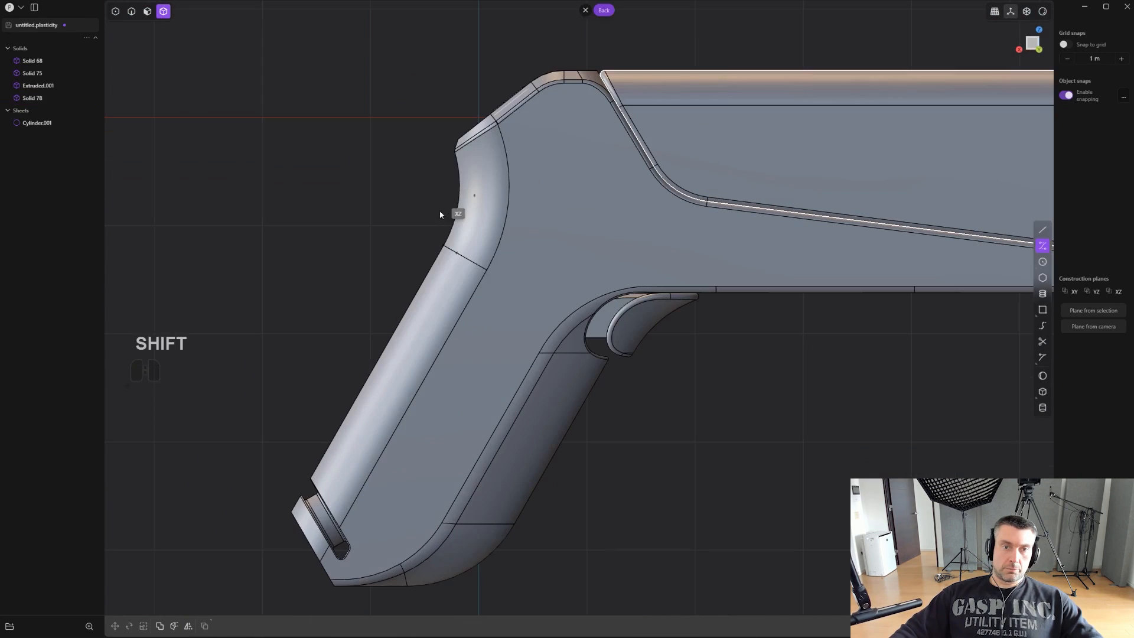
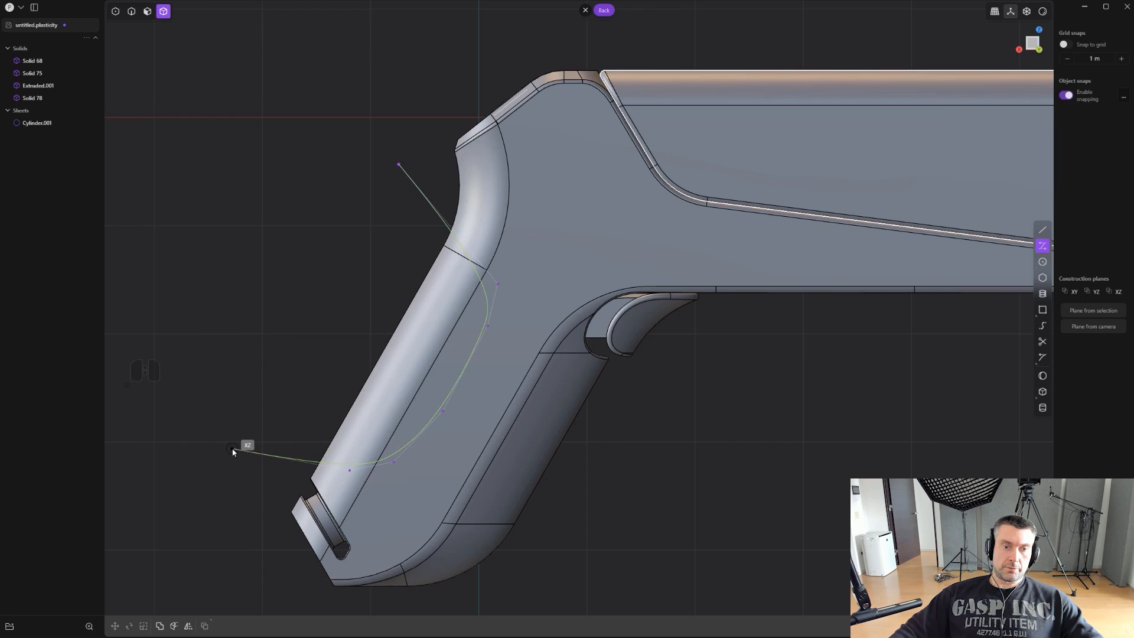
- Finish the curve beside the grip's rear edge, cut the frame body with it, and delete the curve
right_click(232, 449)
scroll(395, 417, "down", 4)
scroll(477, 407, "up", 3)
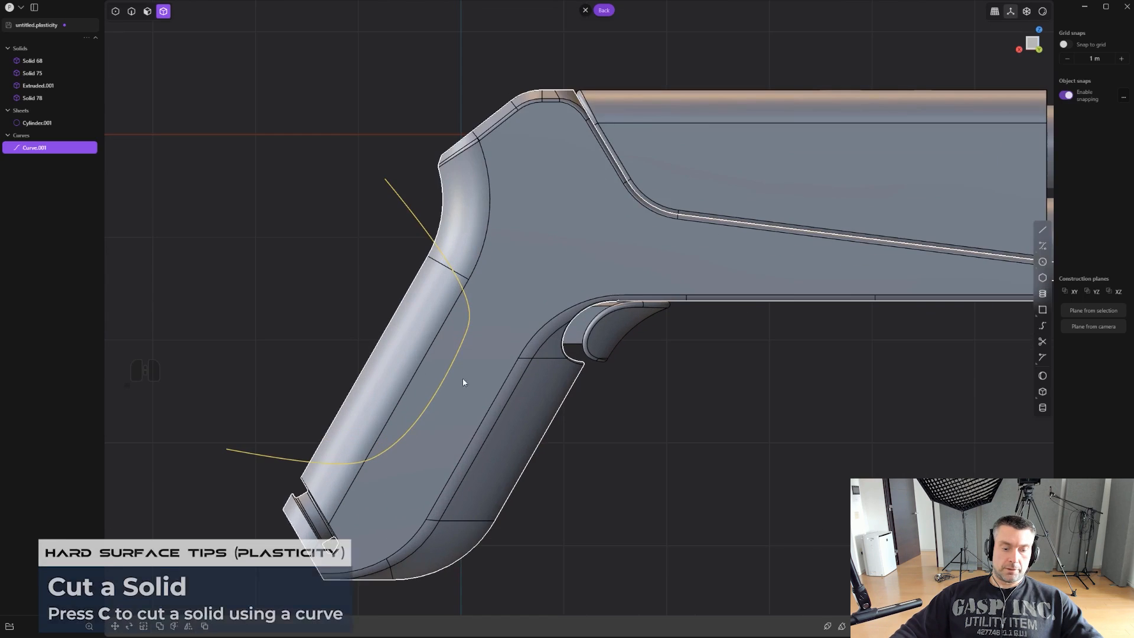
left_click(442, 343)
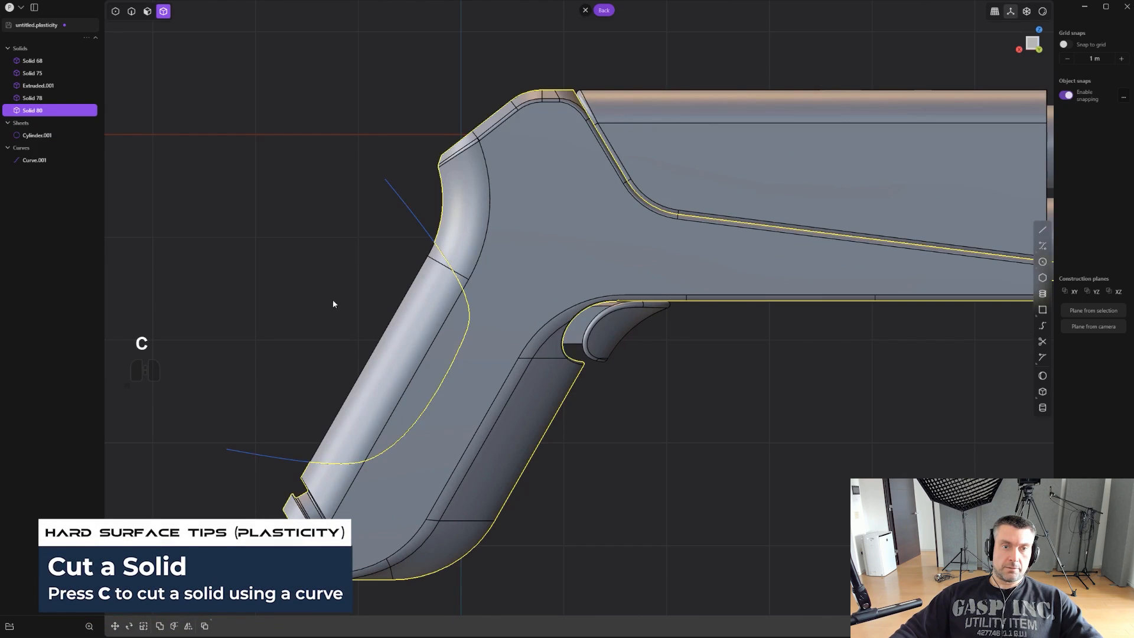
key("2")
key("x")
scroll(380, 289, "up", 2)
key("2")
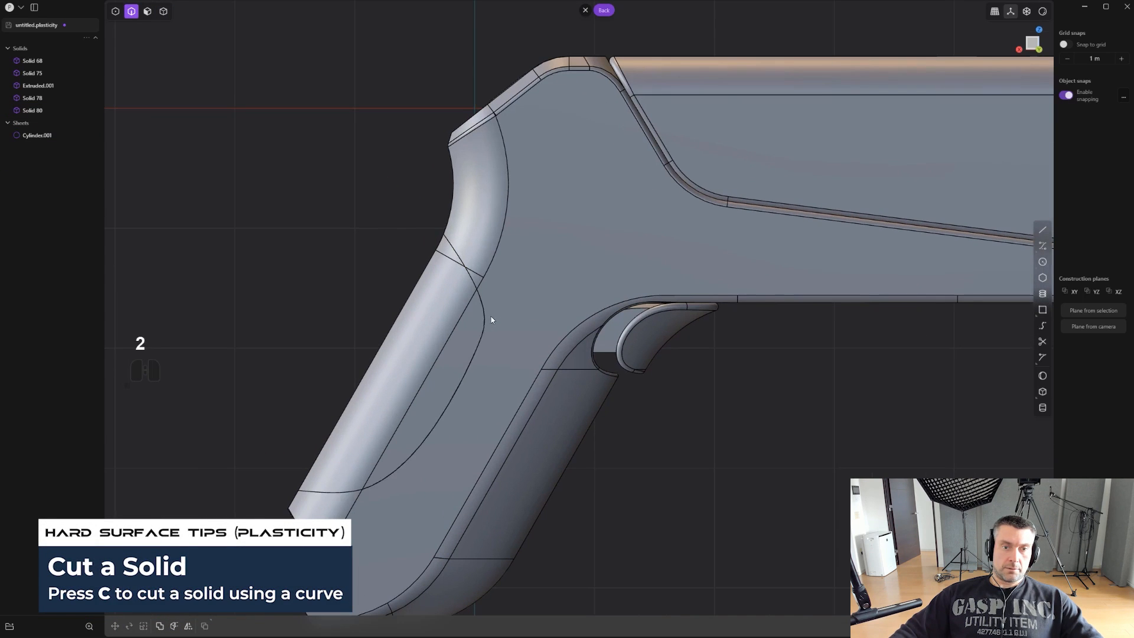
- Chamfer the edge loop along the new grip cut by about 0.041 m
left_click(474, 294, "alt")
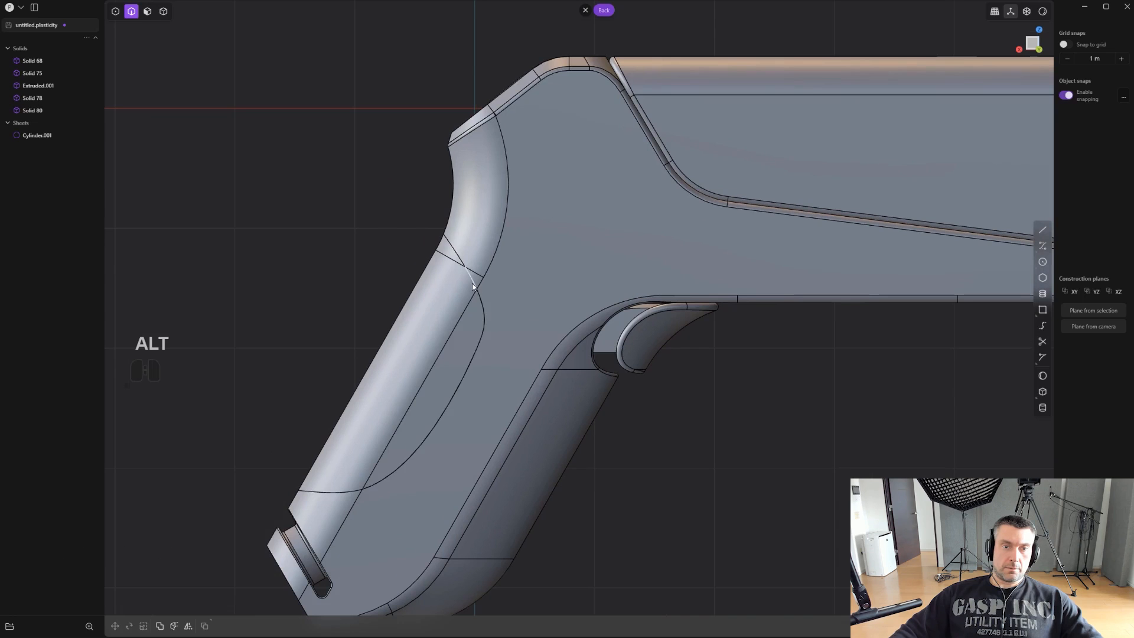
key("f")
left_click_drag(473, 282, 488, 334)
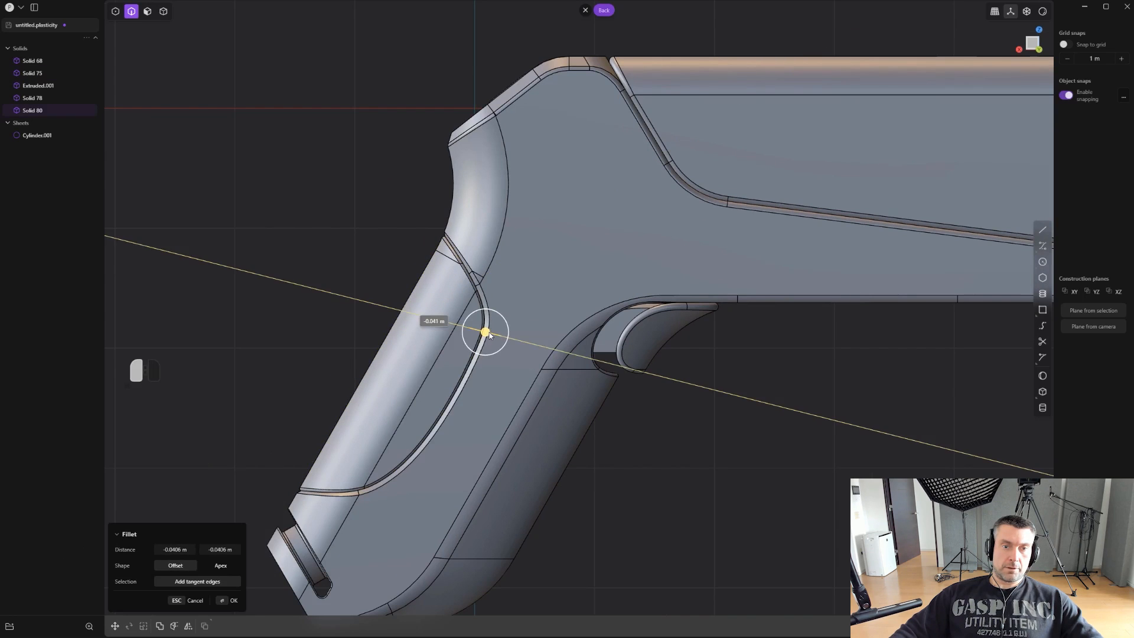
- Adjust the seam chamfer on the grip by copying the distance from a neighbouring chamfer
scroll(375, 429, "up", 6)
middle_click_drag(387, 463, 557, 333, "shift")
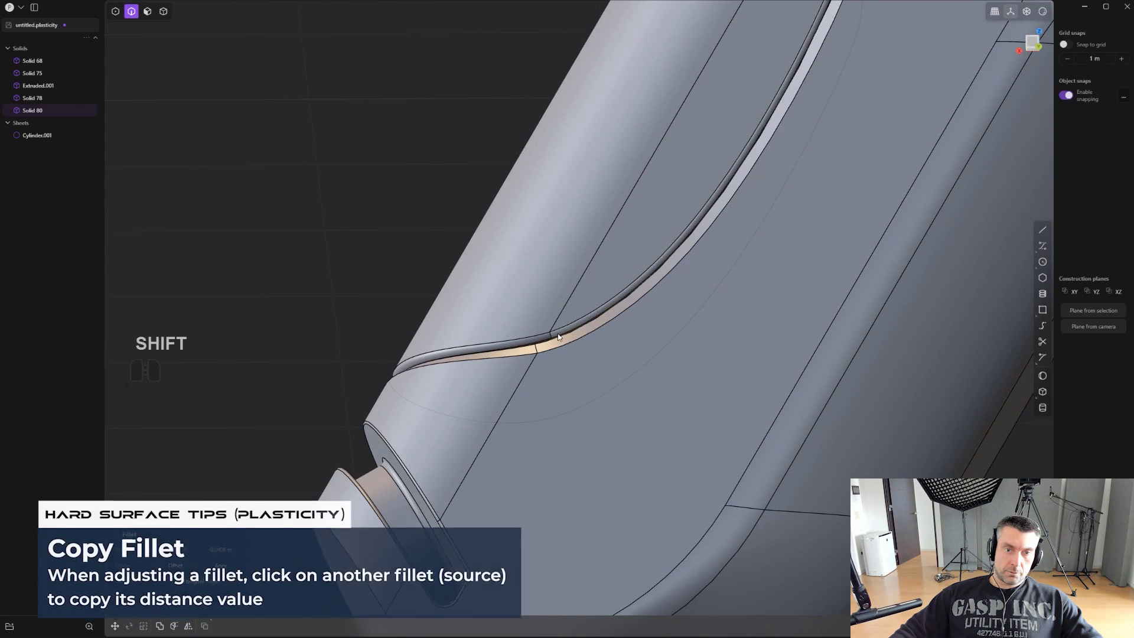
left_click(557, 333)
scroll(557, 333, "down", 4)
middle_click_drag(679, 257, 548, 339, "shift")
scroll(548, 339, "down", 2)
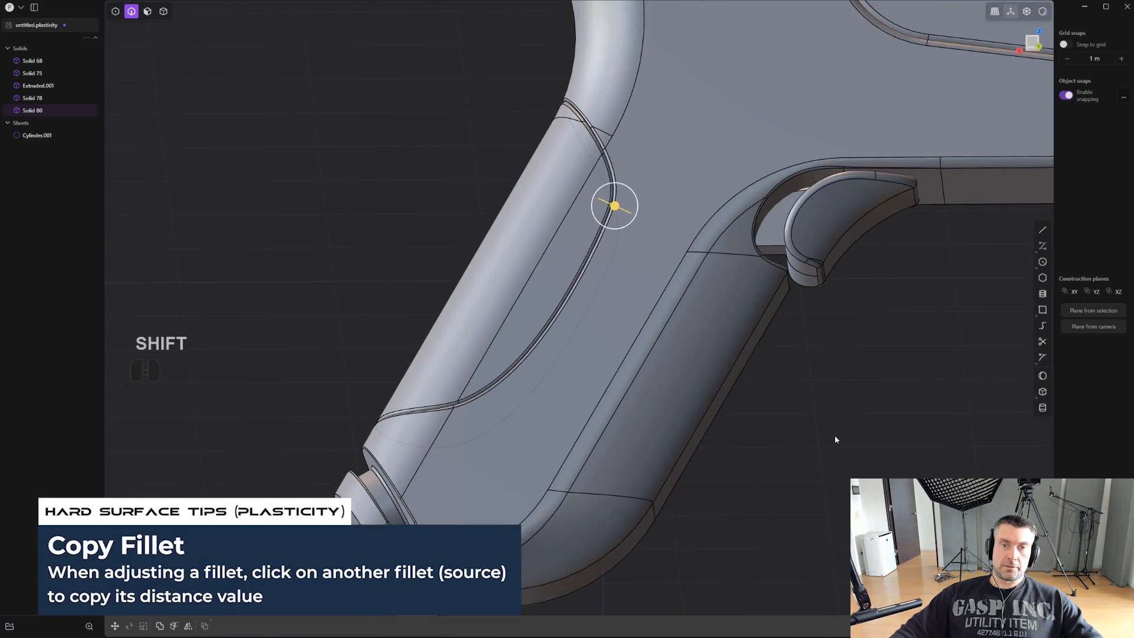
right_click(834, 436)
- Add a cylinder of about 0.14 m radius and 1 m height on the frame's side face near its upper rear corner
scroll(835, 434, "down", 3)
middle_click_drag(834, 432, 678, 398, "shift")
key("ctrl+e")
scroll(614, 421, "down", 2)
scroll(620, 393, "up", 4)
key("ctrl+e")
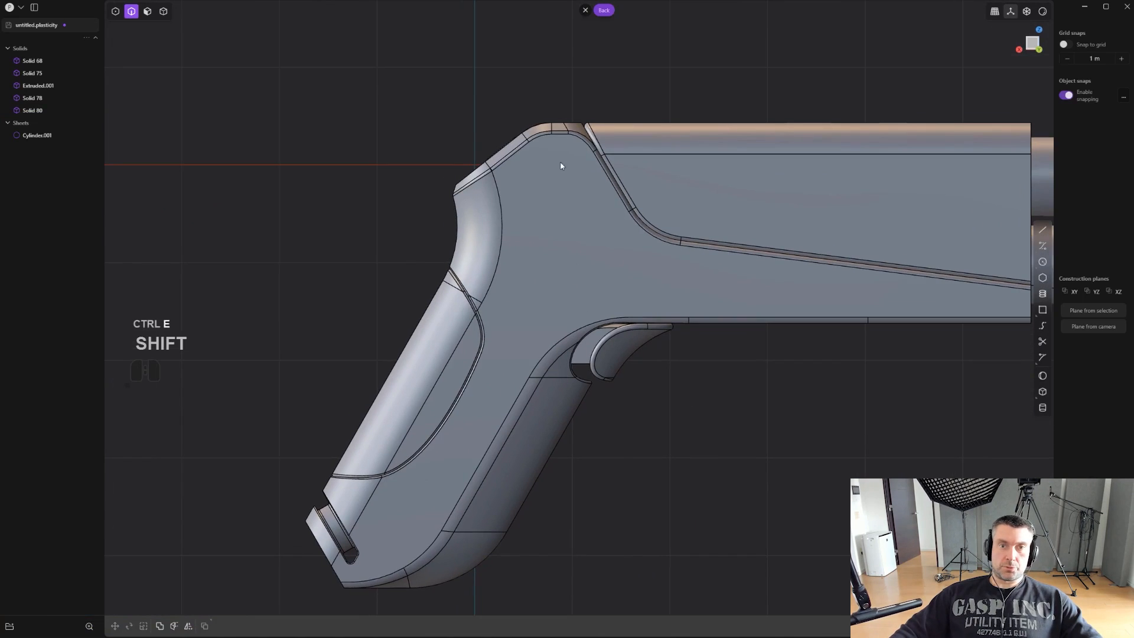
middle_click_drag(659, 242, 653, 258, "shift")
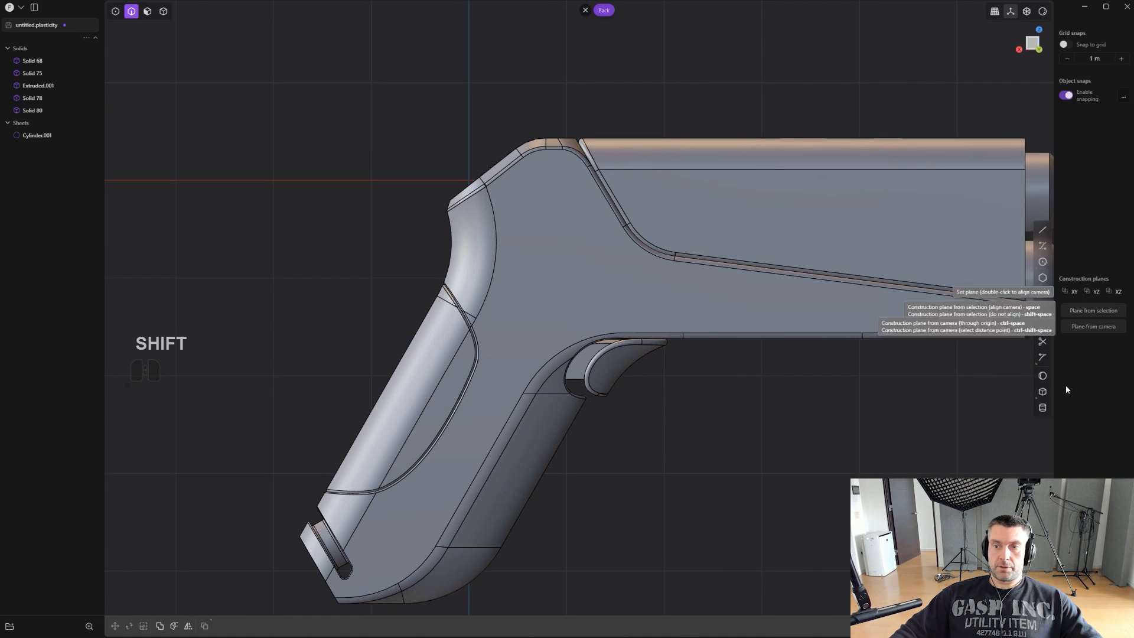
left_click(1043, 407)
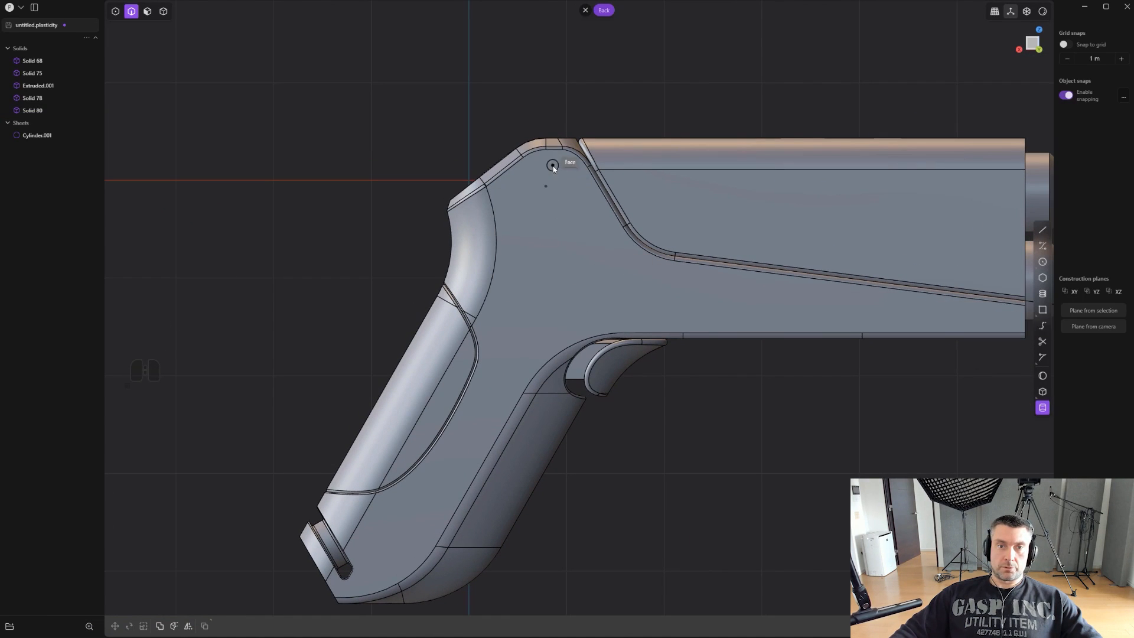
left_click(561, 193)
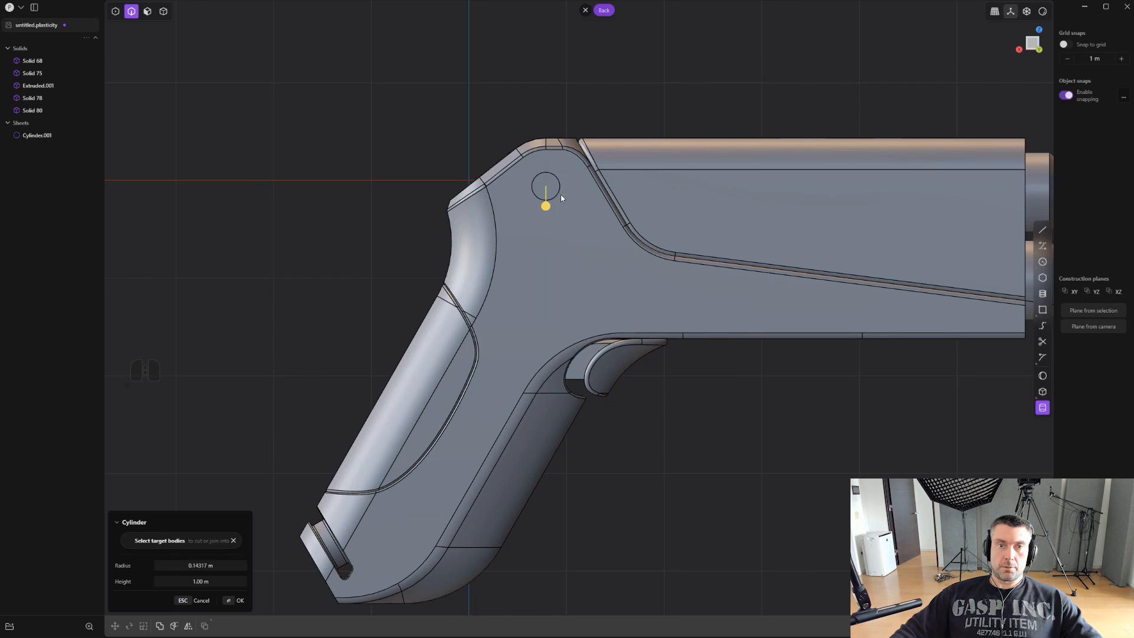
scroll(560, 193, "up", 1)
right_click(555, 196)
- Move the cylinder into place under the frame's rounded upper corner, beside the barrel seam
key("g")
key("g")
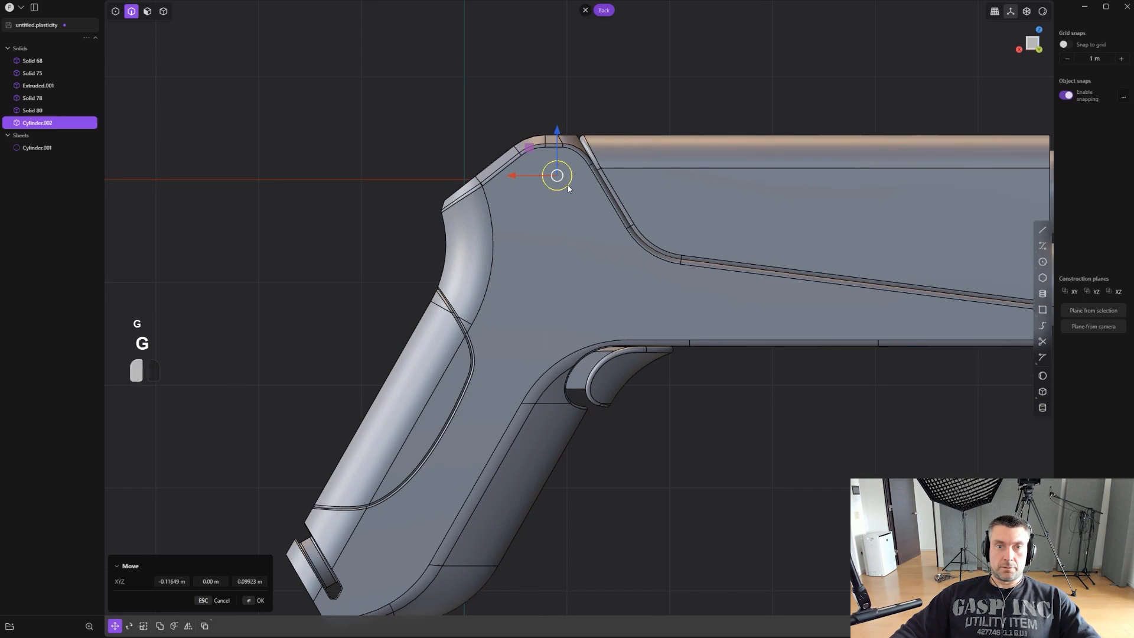
middle_click_drag(568, 185, 626, 191)
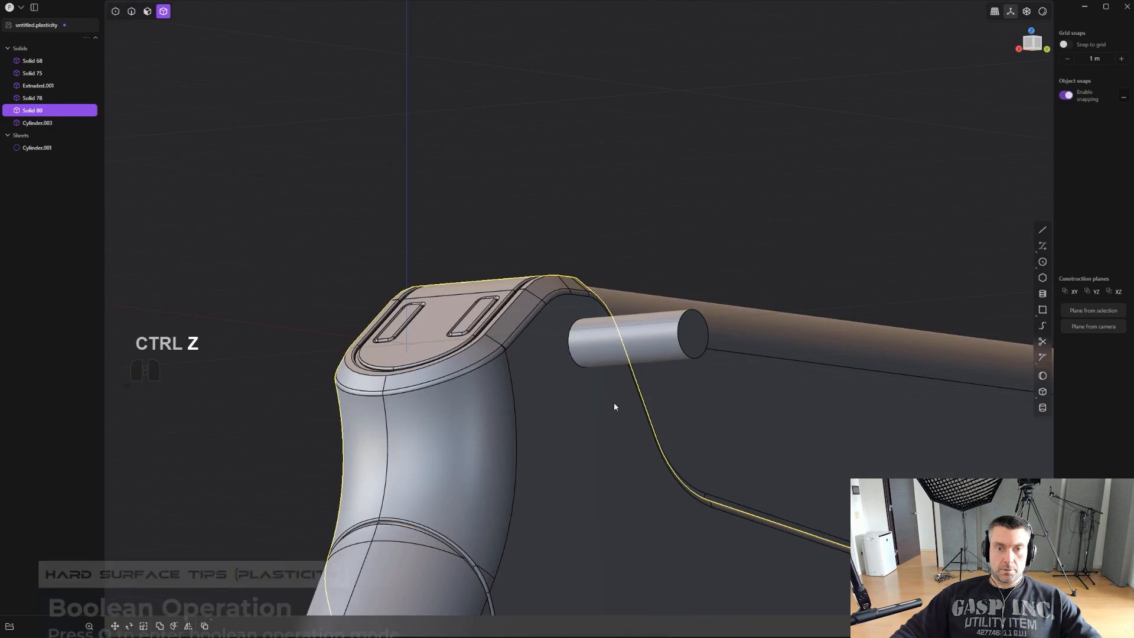
- Cut a round hole in the frame body with a Boolean difference, using the cylinder as the tool
key("q")
left_click(644, 356)
key("Return")
scroll(644, 361, "up", 2)
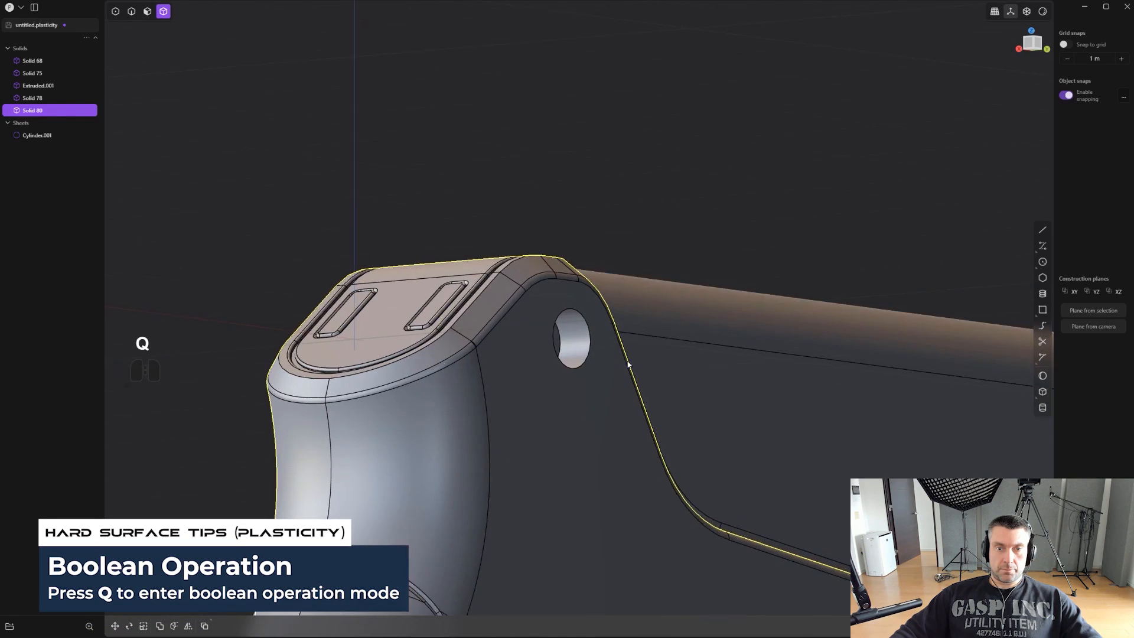
- Chamfer the outer rim of the round hole by about 0.028 m
left_click(586, 344)
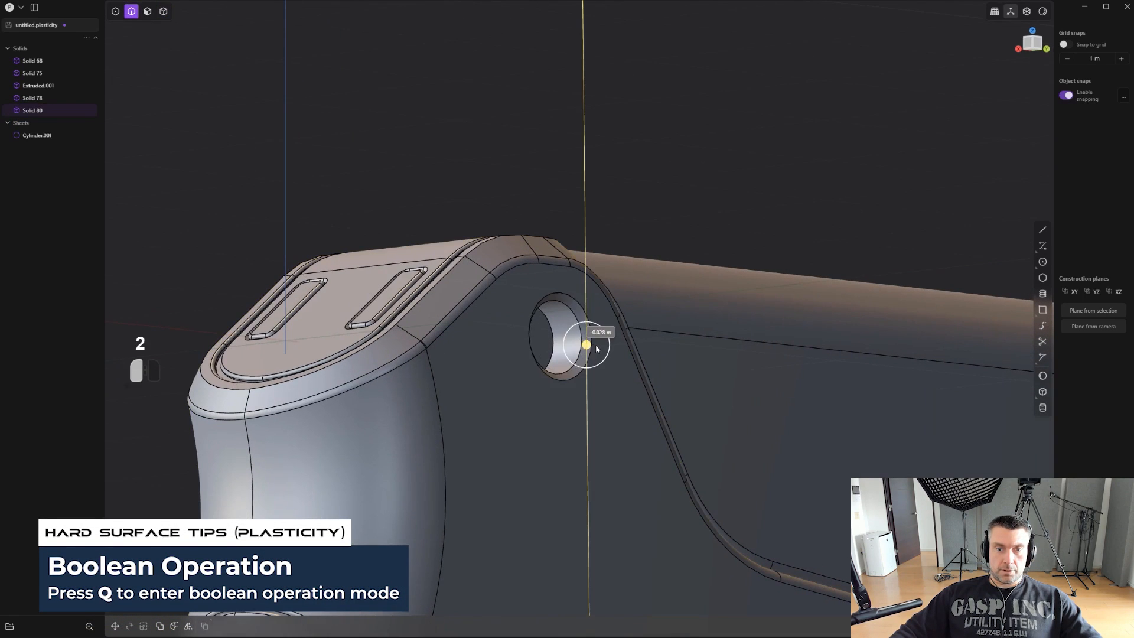
left_click_drag(596, 346, 601, 346)
middle_click_drag(601, 346, 542, 355)
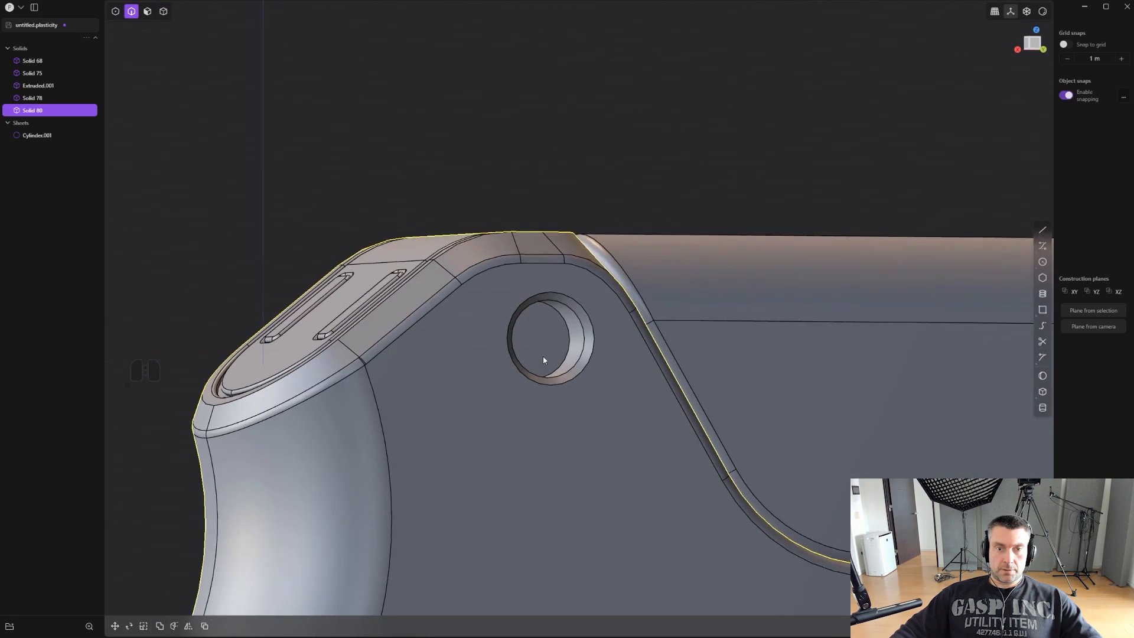
- Offset the outline of the hole's floor slightly inward and raise the inner face into a round plug
scroll(548, 355, "up", 1)
key("3")
left_click(537, 349)
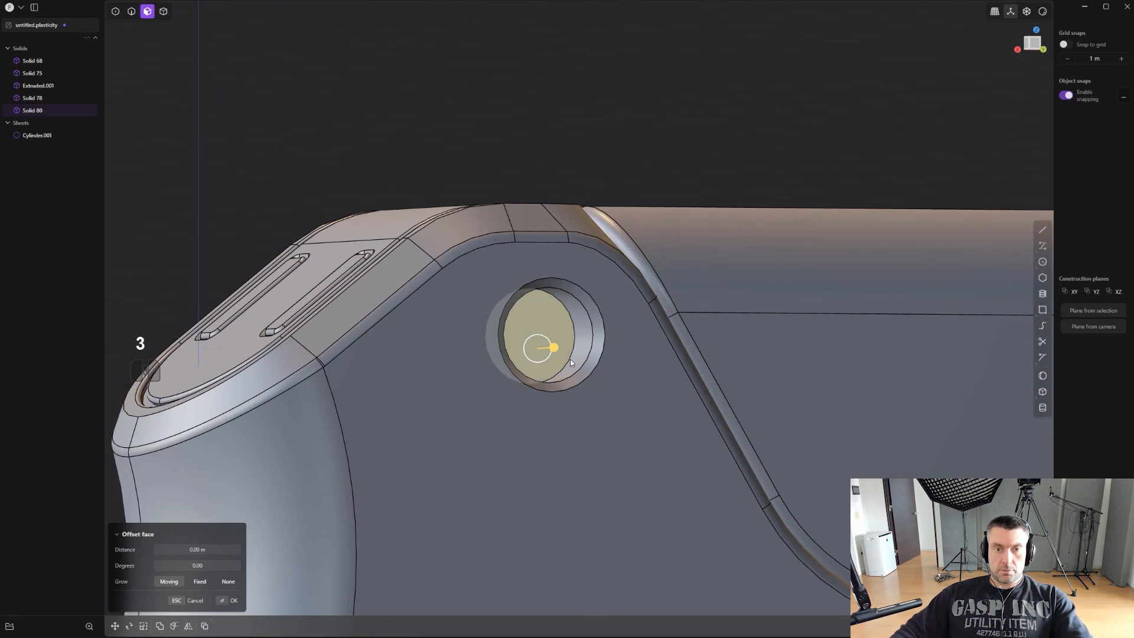
key("shift+o")
right_click(590, 362)
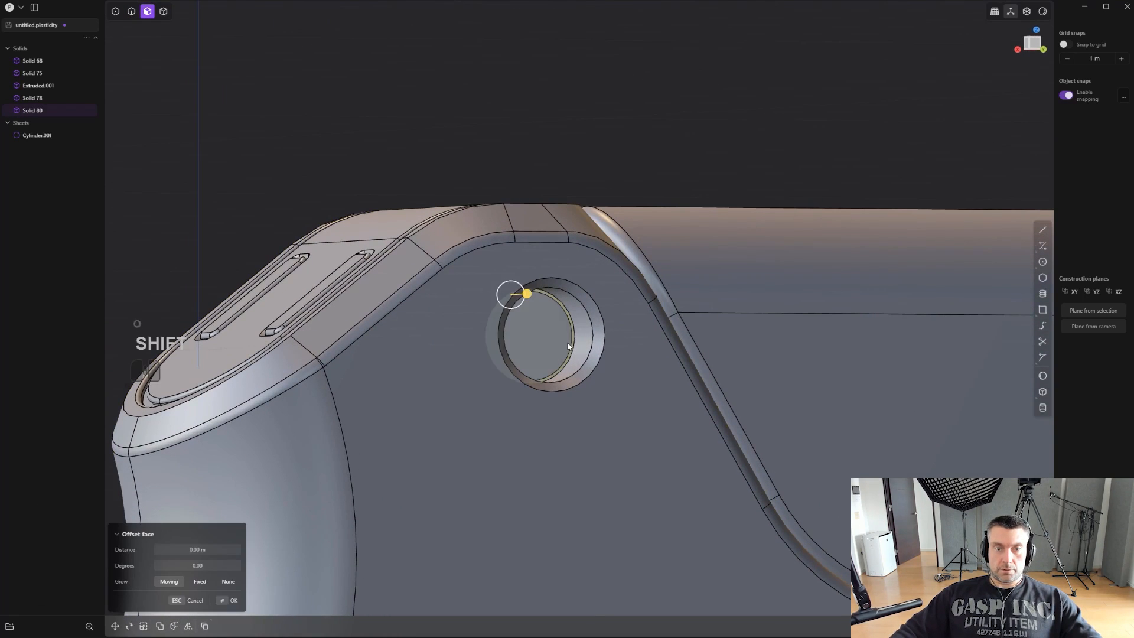
left_click(567, 343)
left_click_drag(586, 345, 602, 346)
right_click(599, 341)
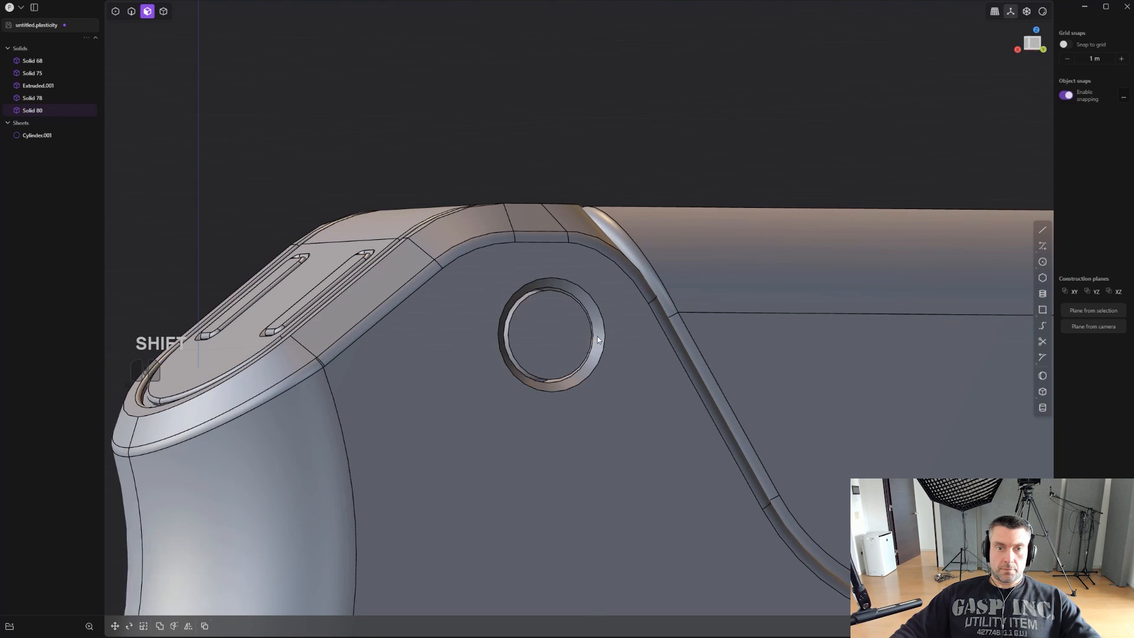
- Fillet the outer edge of the round plug inside the hole
key("2")
left_click(581, 303)
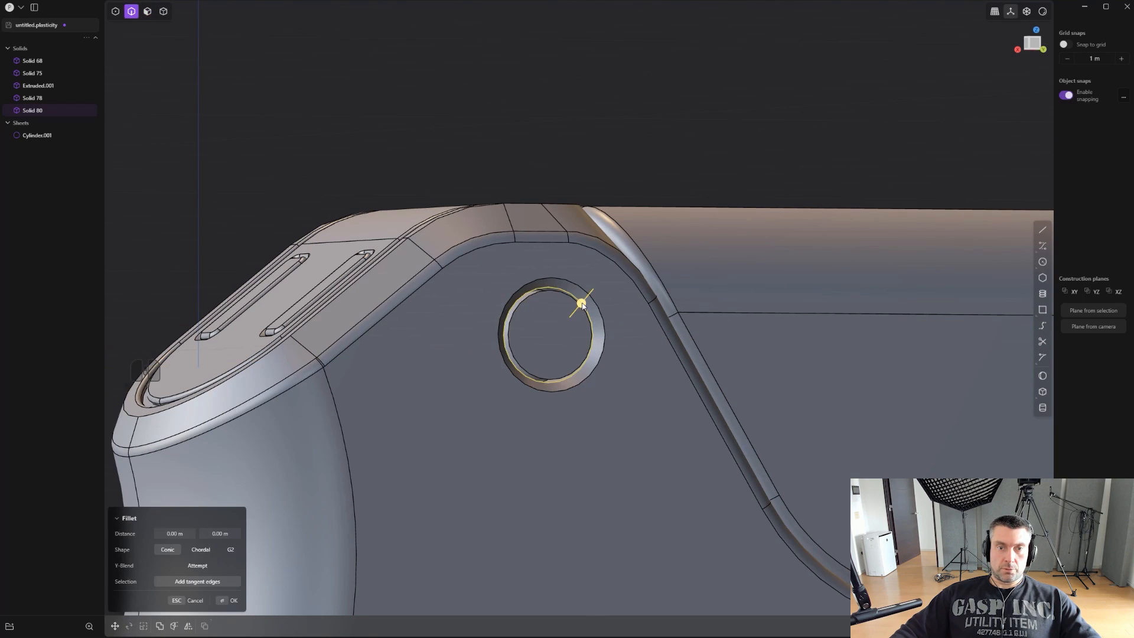
left_click_drag(542, 299, 549, 289)
right_click(551, 289)
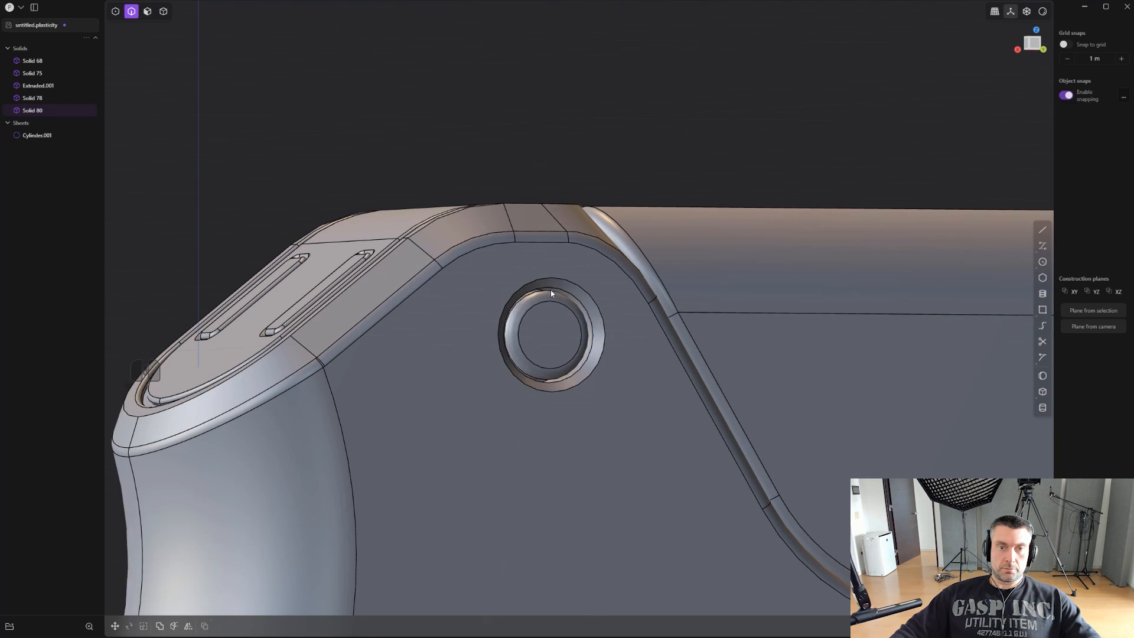
- Offset a smaller circle inward on the plug's face and push its inner face in as a centre recess
left_click(561, 342)
key("o")
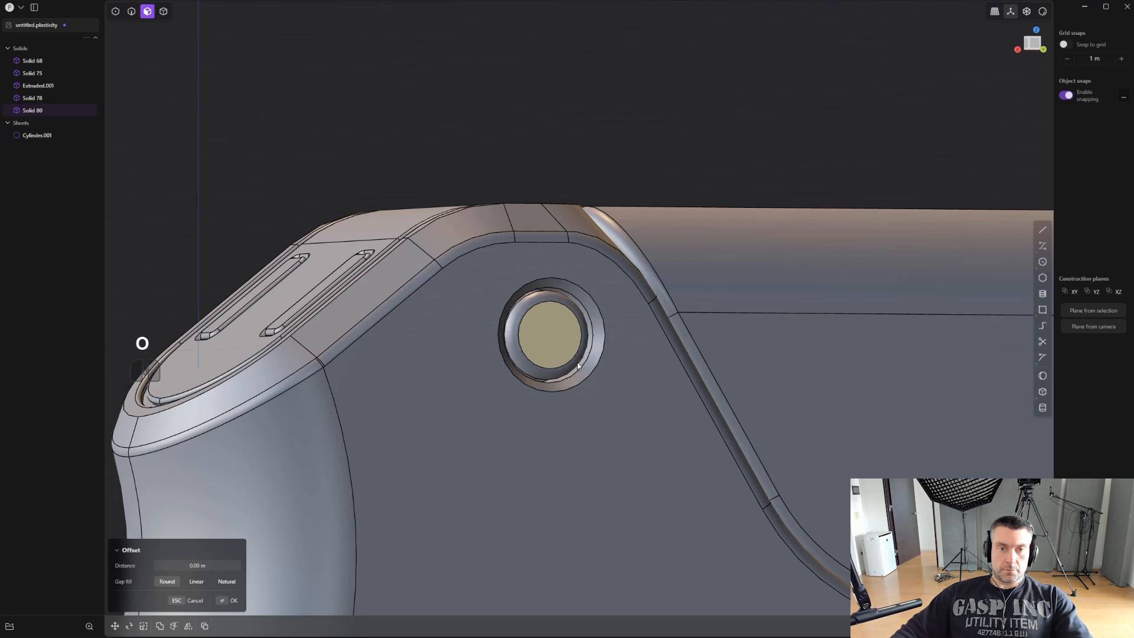
left_click(598, 364)
left_click(553, 340)
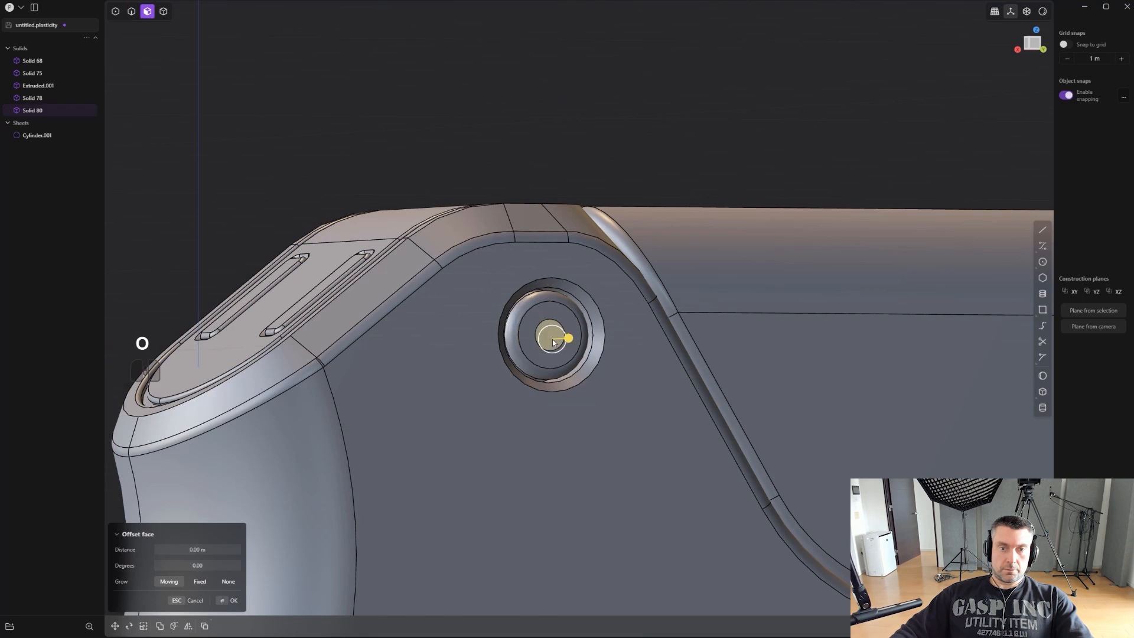
middle_click_drag(569, 349, 587, 353)
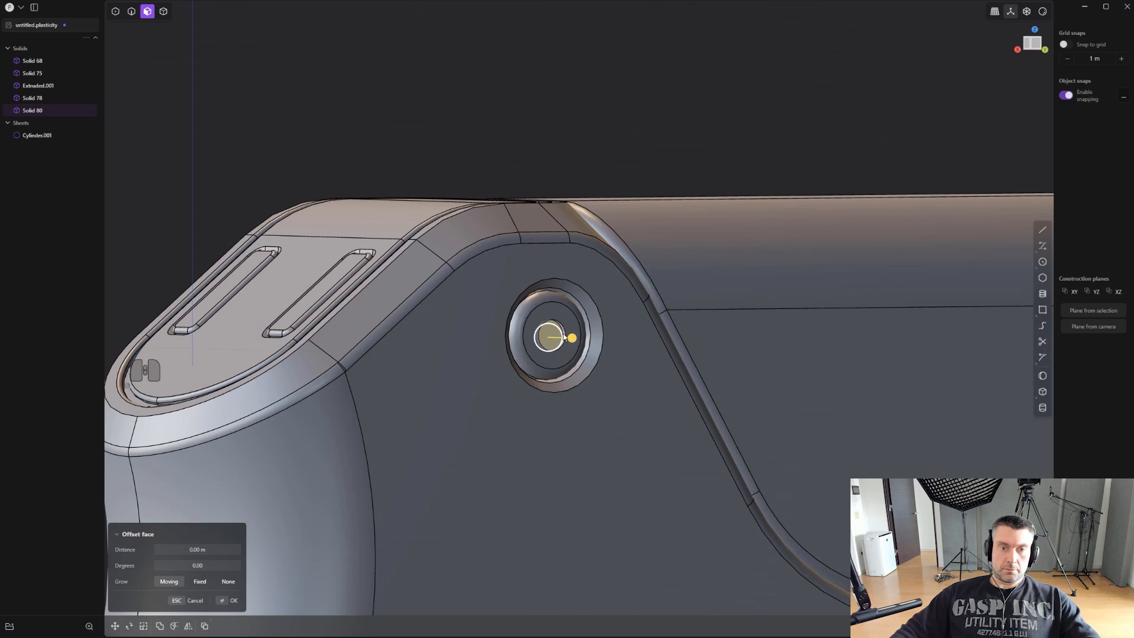
- Chamfer the rim of the plug's centre recess by about 0.02 m
key("2")
left_click(565, 332)
left_click_drag(564, 332, 568, 331)
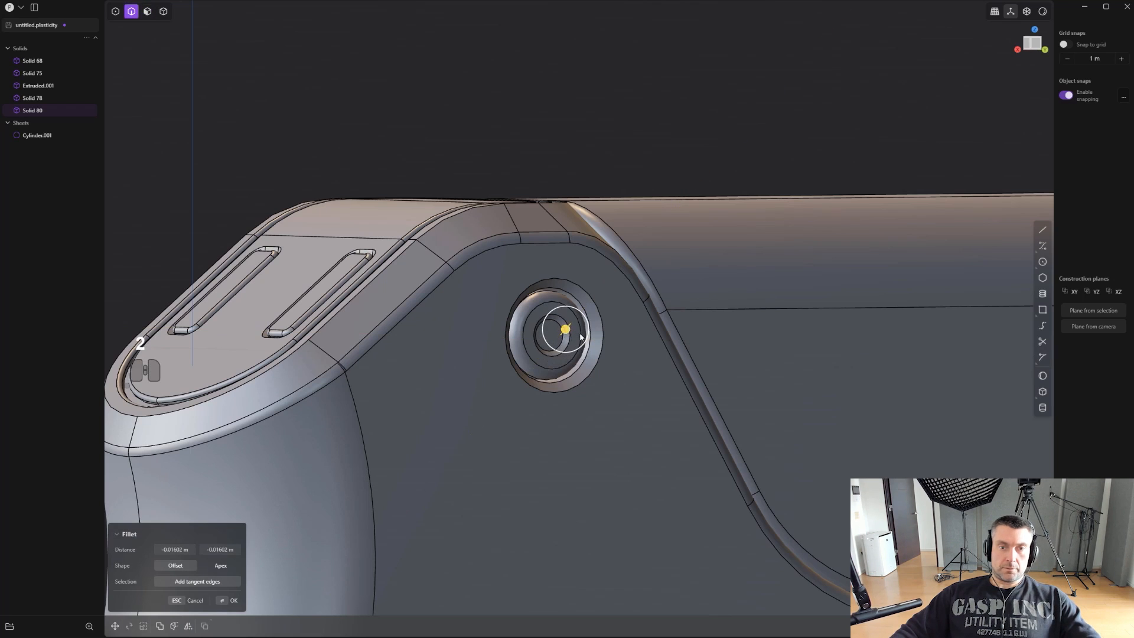
- Grow the selection from the recess floor to all plug faces and duplicate them as a separate solid
key("3")
left_click(553, 336)
middle_click_drag(567, 336, 626, 316)
scroll(601, 349, "up", 2)
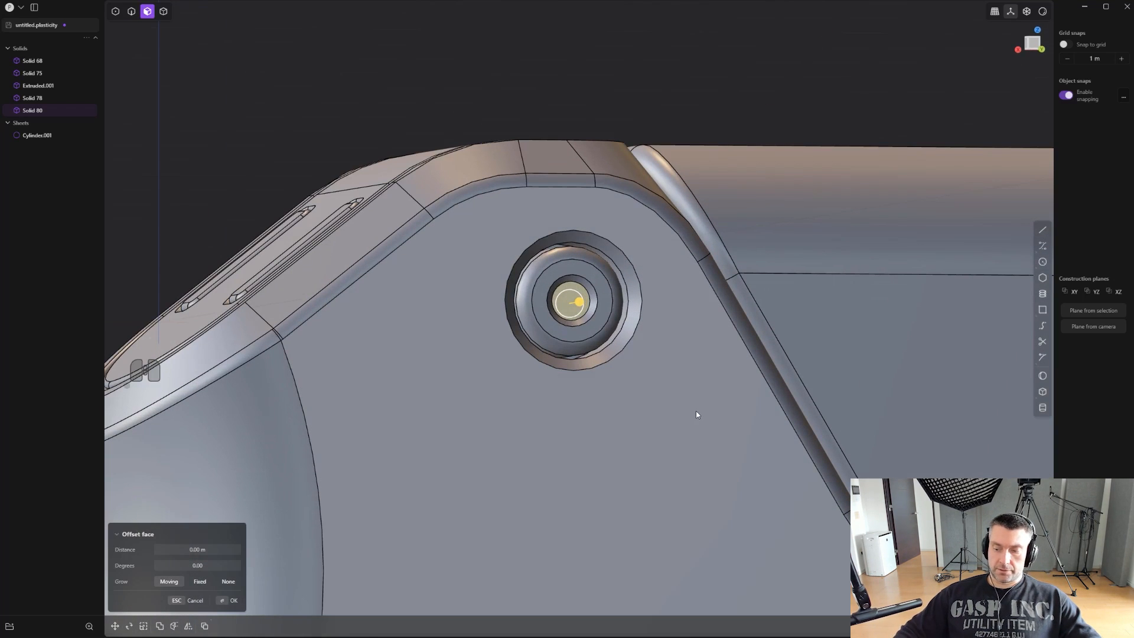
key("ctrl+shift+KP_Add")
key("ctrl+shift+KP_Add")
key("ctrl+shift+KP_Add")
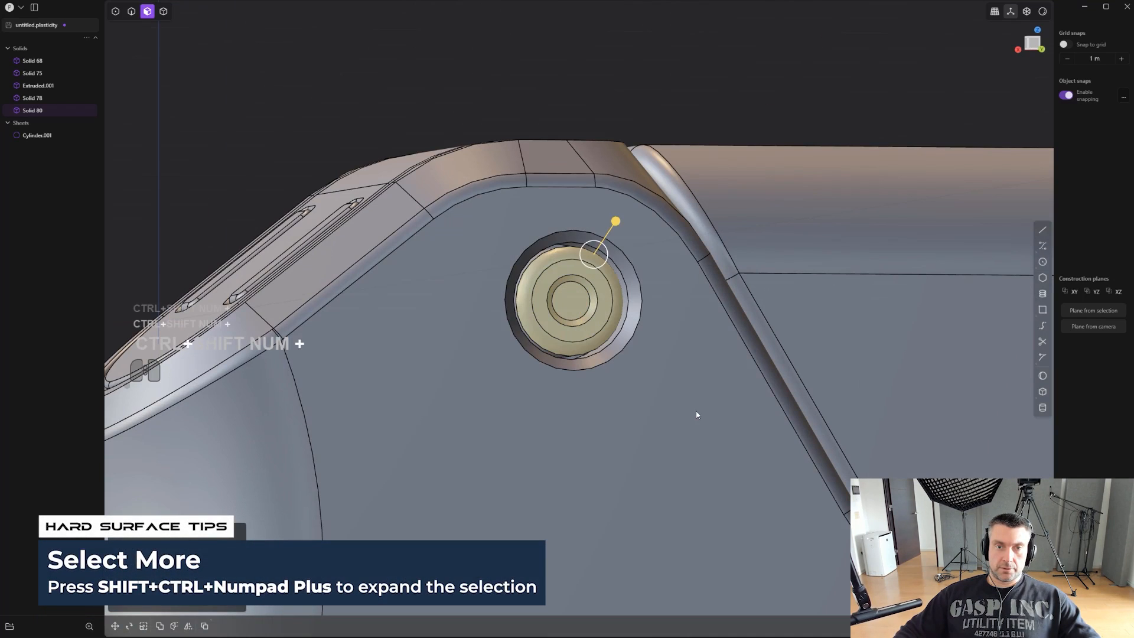
key("ctrl+shift+KP_Add")
key("ctrl+shift+KP_Add")
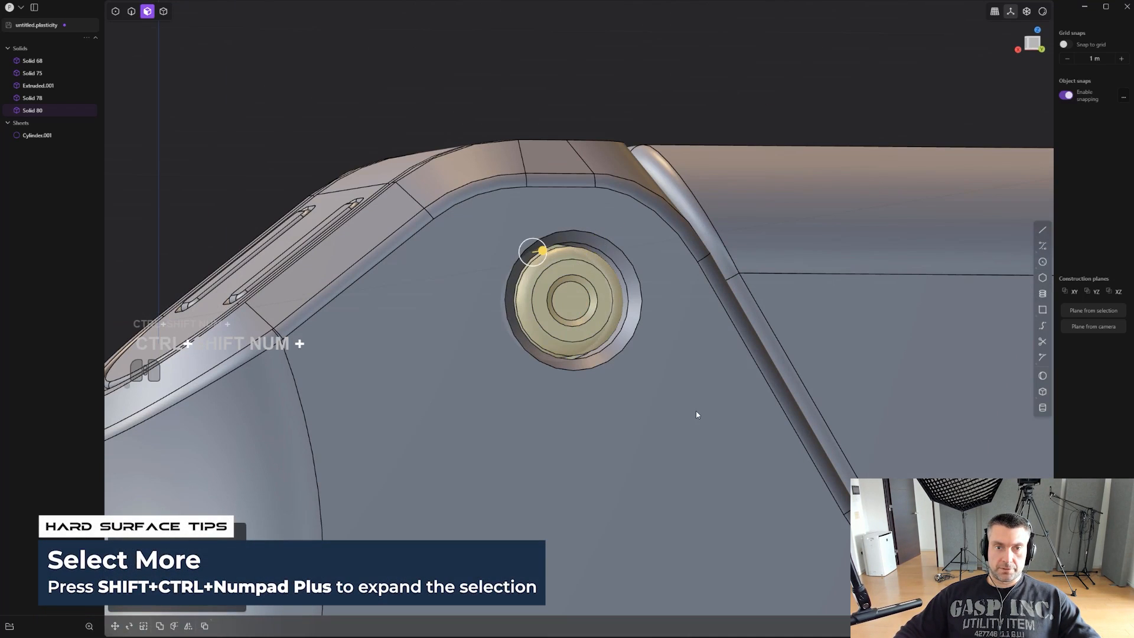
key("alt+d")
scroll(684, 410, "down", 4)
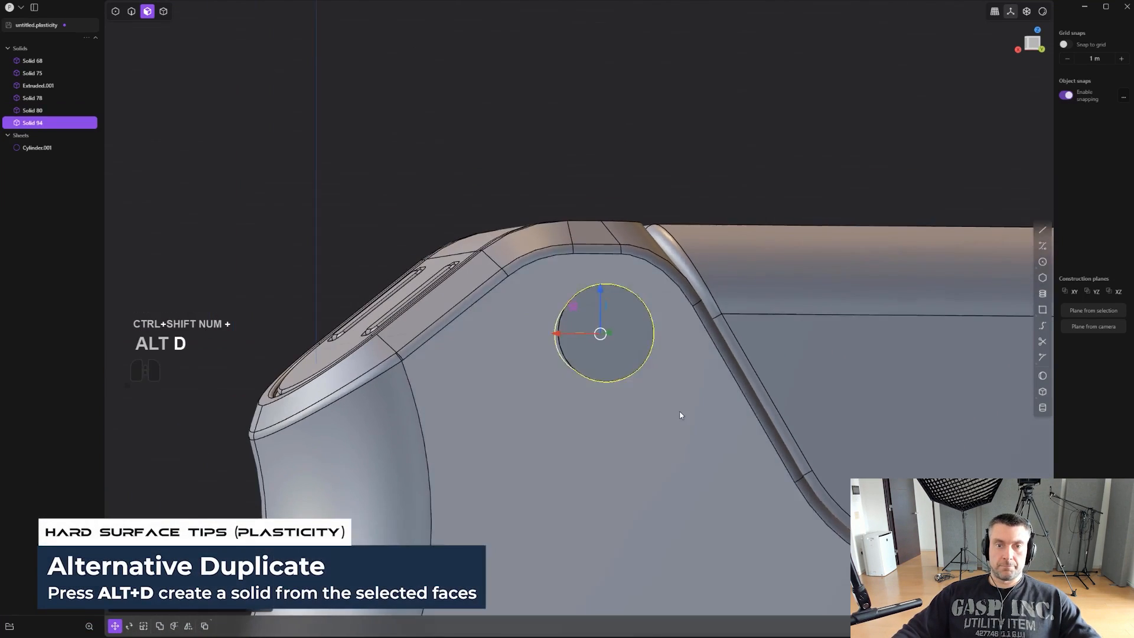
- Move the duplicated plug solid in back view down to the lower part of the grip's side
middle_click_drag(759, 334, 688, 284, "shift")
scroll(688, 284, "down", 2)
middle_click_drag(712, 369, 874, 100, "shift")
scroll(681, 348, "down", 4)
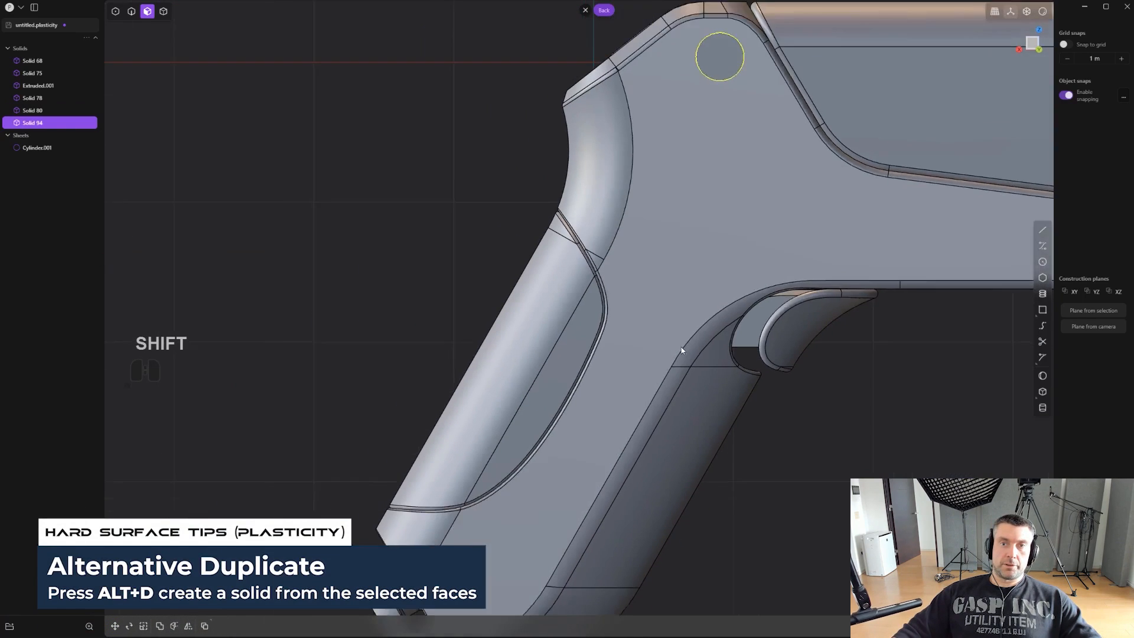
middle_click_drag(680, 348, 696, 258, "shift")
key("g")
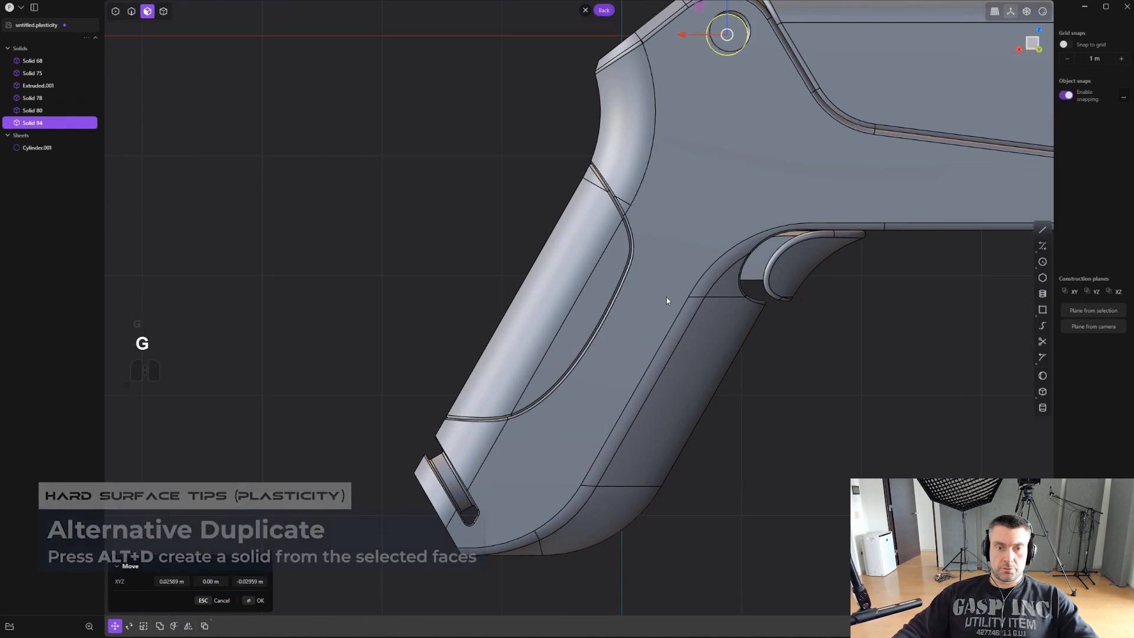
scroll(557, 468, "up", 4)
middle_click_drag(576, 469, 578, 408, "shift")
scroll(581, 416, "up", 4)
middle_click_drag(858, 453, 824, 431)
right_click(848, 438)
- Move the duplicated plug from its outer face centre onto the grip's side face, and reposition it on the grip's lower part in back view
scroll(722, 380, "up", 1)
scroll(689, 367, "up", 1)
left_click(689, 366)
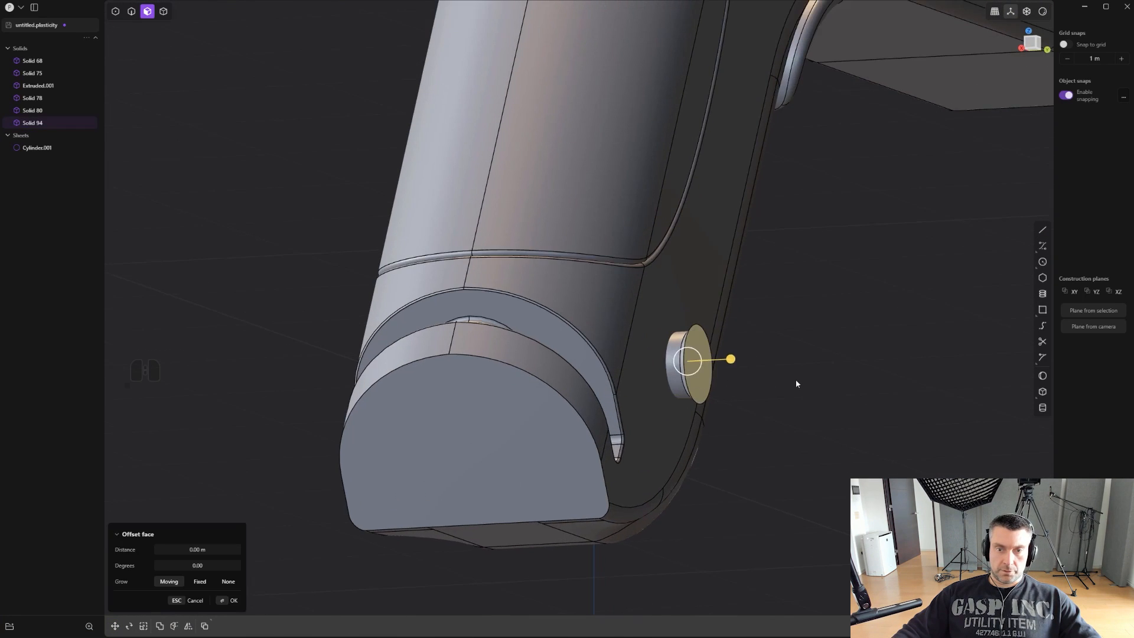
middle_click_drag(795, 379, 727, 420, "shift")
key("4")
left_click(639, 419)
scroll(639, 418, "up", 4)
key("g")
key("v")
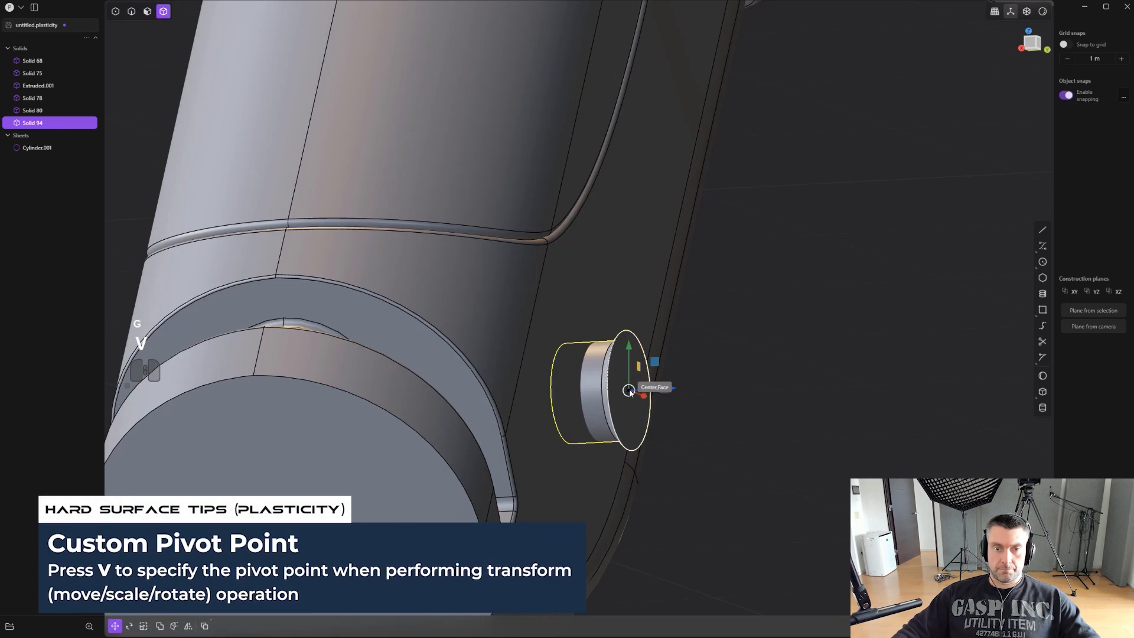
key("ctrl")
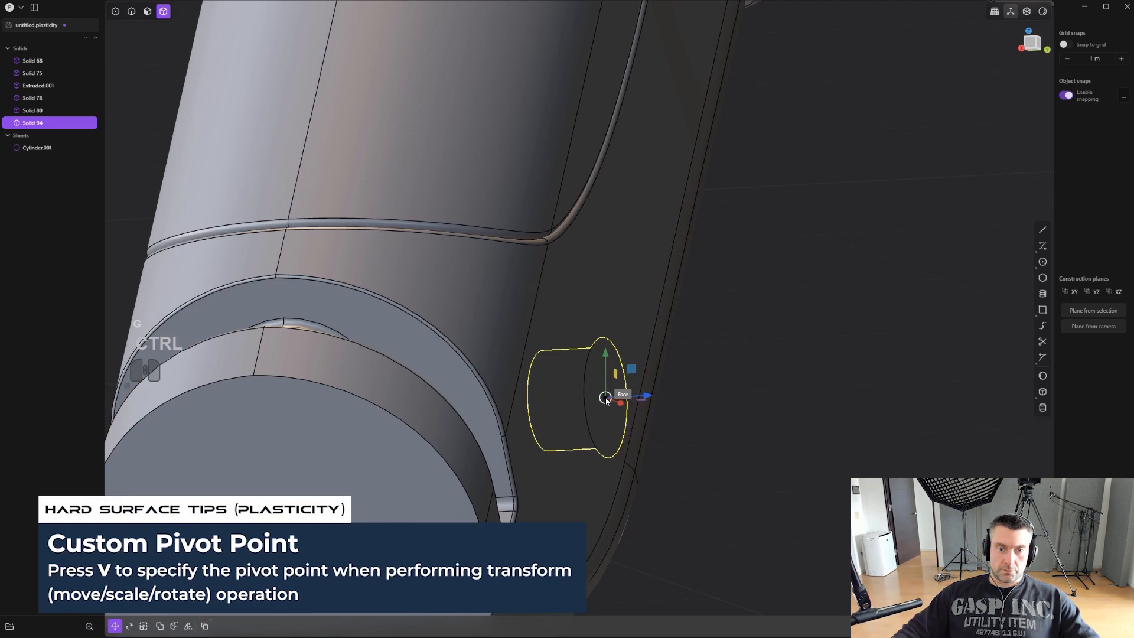
left_click(611, 404)
middle_click_drag(610, 405, 639, 444)
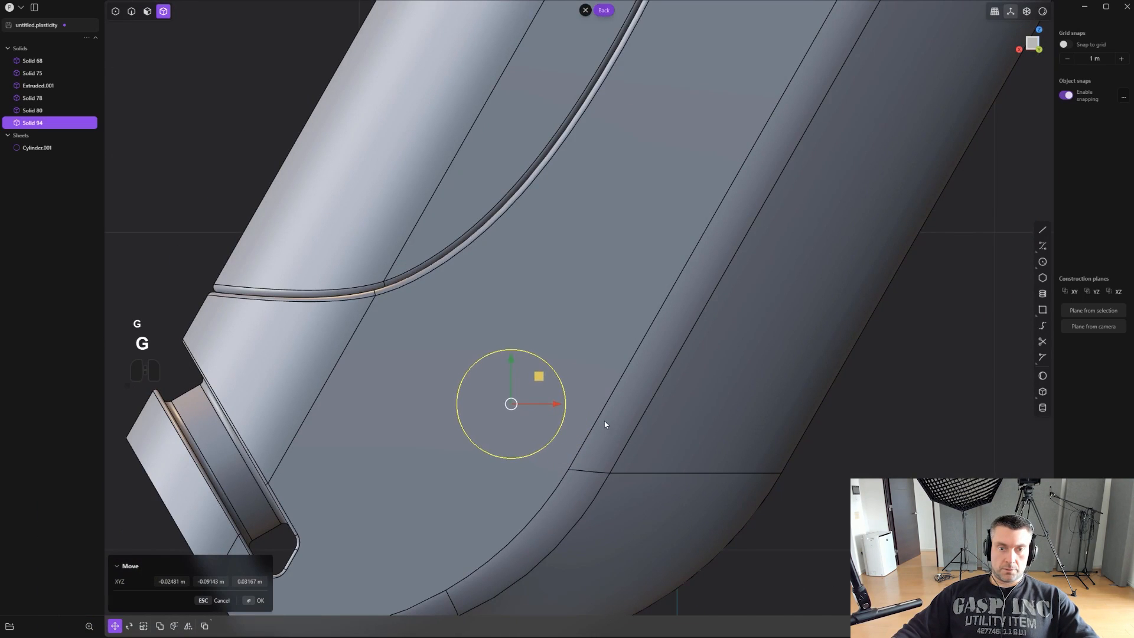
left_click(598, 438)
- Boolean the duplicated plug into the frame solid at the lower part of the grip
middle_click_drag(624, 422, 690, 412)
left_click(689, 412)
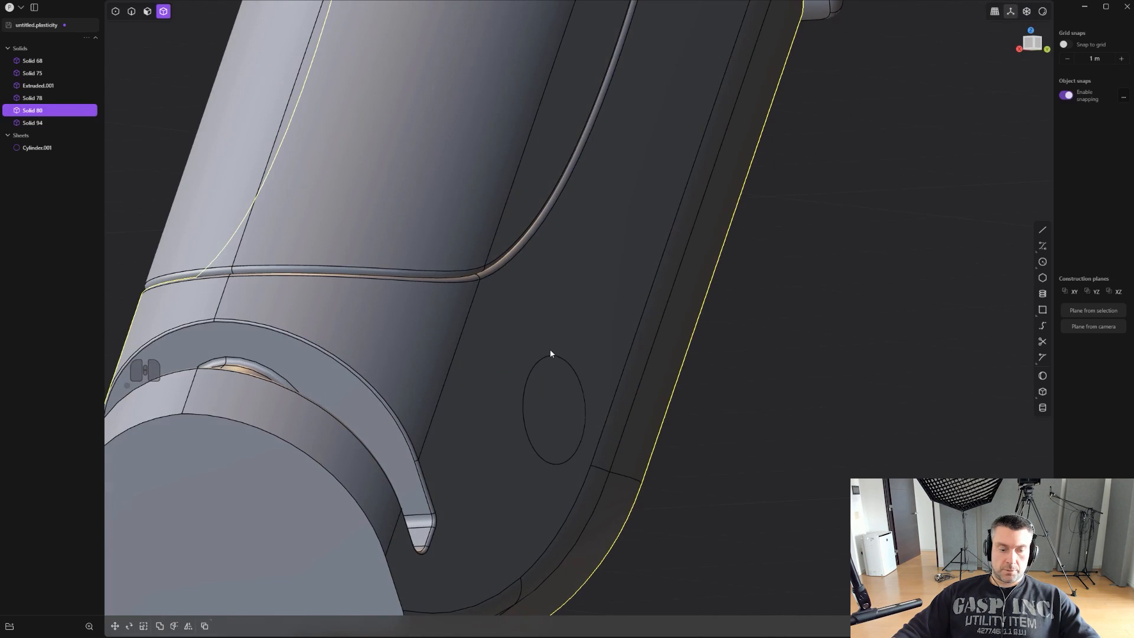
key("q")
left_click(553, 366)
right_click(574, 399)
- Hide the edge lines and examine the plug details and the shape of the whole pistol
scroll(579, 404, "down", 4)
middle_click_drag(729, 414, 478, 443, "alt")
scroll(761, 389, "down", 5)
scroll(479, 443, "down", 3)
left_click(660, 425)
key("ctrl+e")
middle_click_drag(661, 425, 734, 391)
scroll(734, 391, "up", 2)
middle_click_drag(603, 424, 627, 439, "shift")
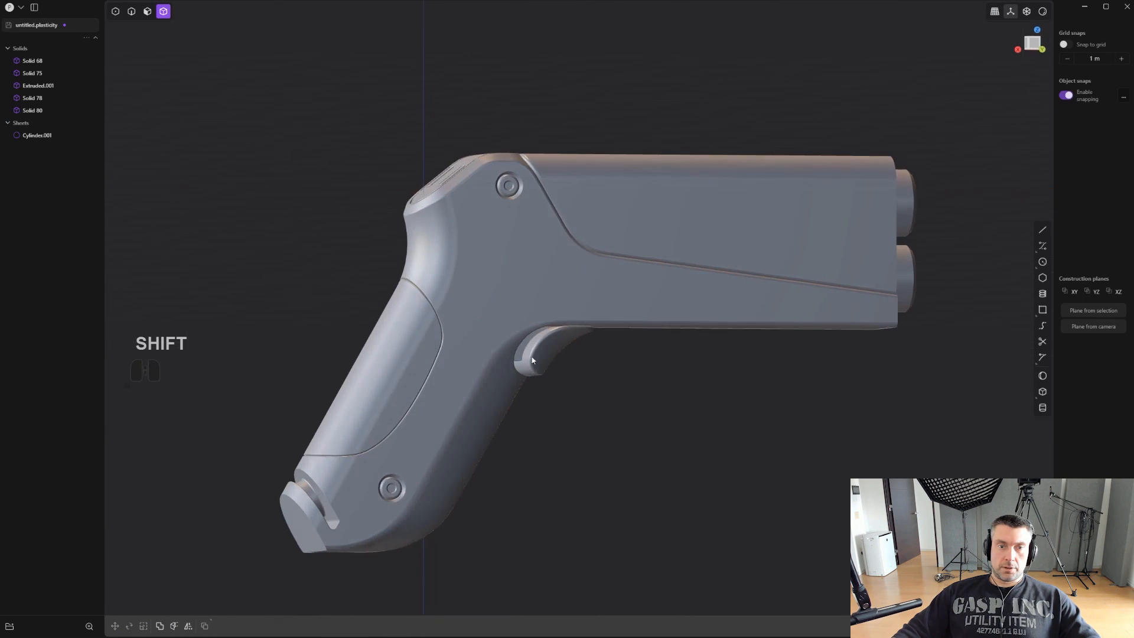
- Mirror the frame solid across its lengthwise centre plane to repeat the plug details on the opposite side
left_click(552, 381)
middle_click_drag(553, 381, 728, 392)
key("alt+x")
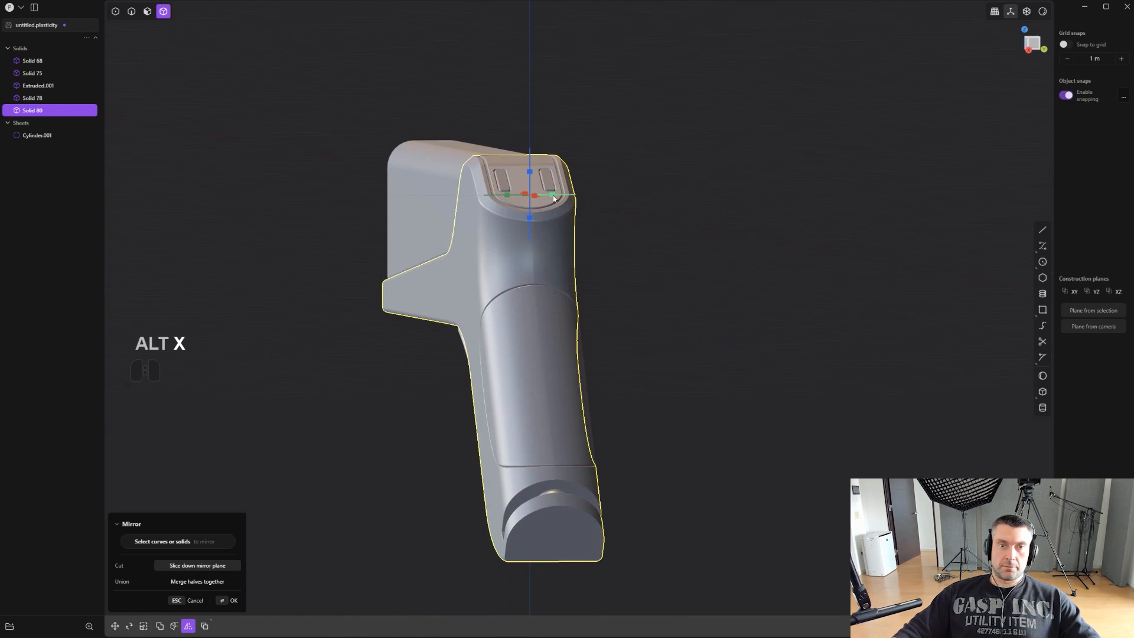
left_click(553, 196)
right_click(807, 316)
- Draw an open trapezoidal polyline in back view across the frame's lower edge, between the trigger and the muzzle
middle_click_drag(807, 316, 741, 327, "alt")
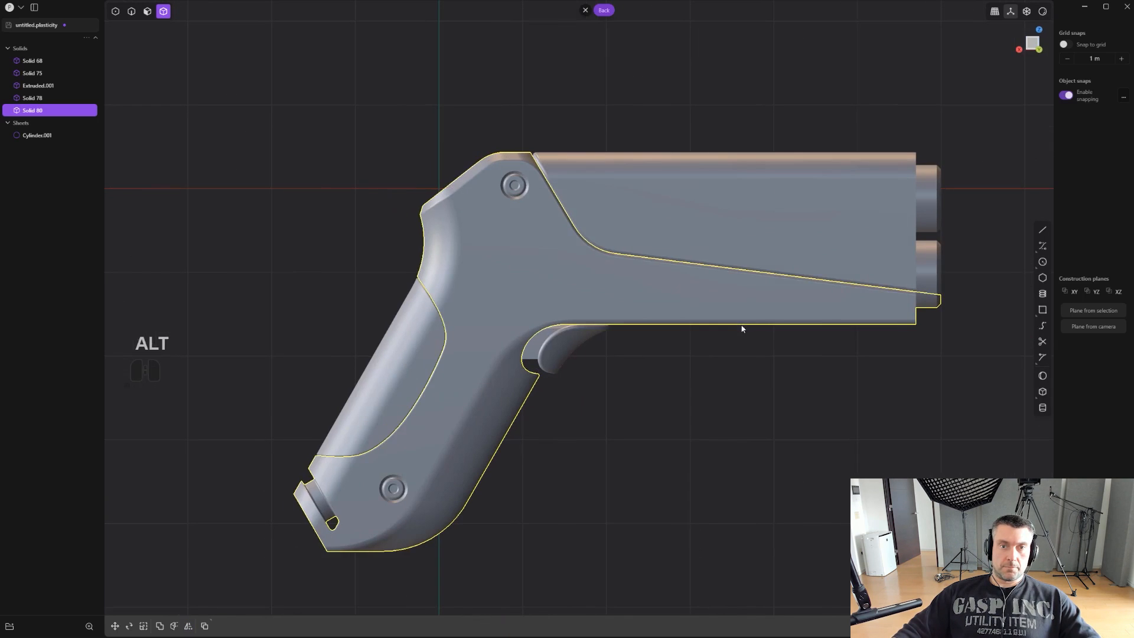
middle_click_drag(689, 395, 696, 417, "shift")
left_click(673, 420)
scroll(719, 409, "up", 4)
middle_click_drag(774, 372, 703, 407, "shift")
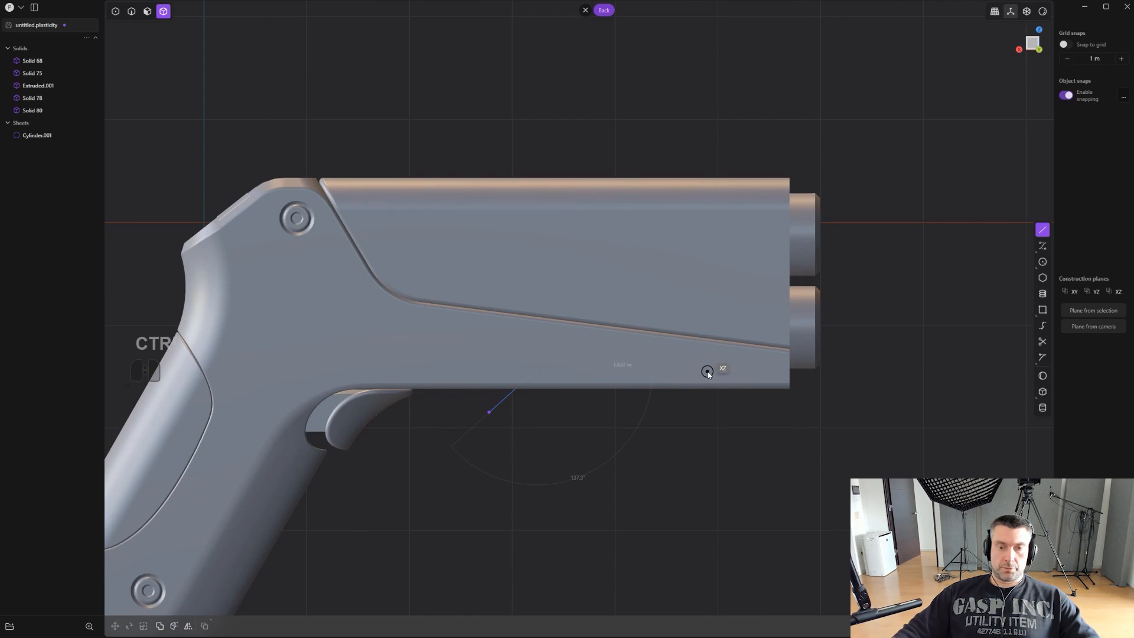
key("ctrl+e")
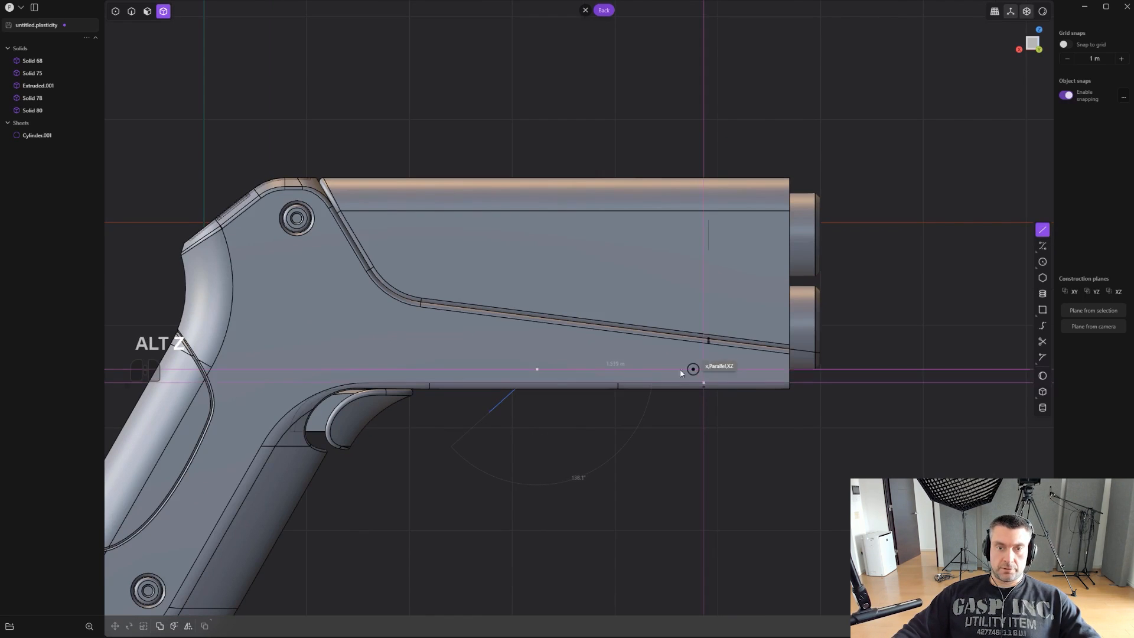
scroll(680, 372, "up", 1)
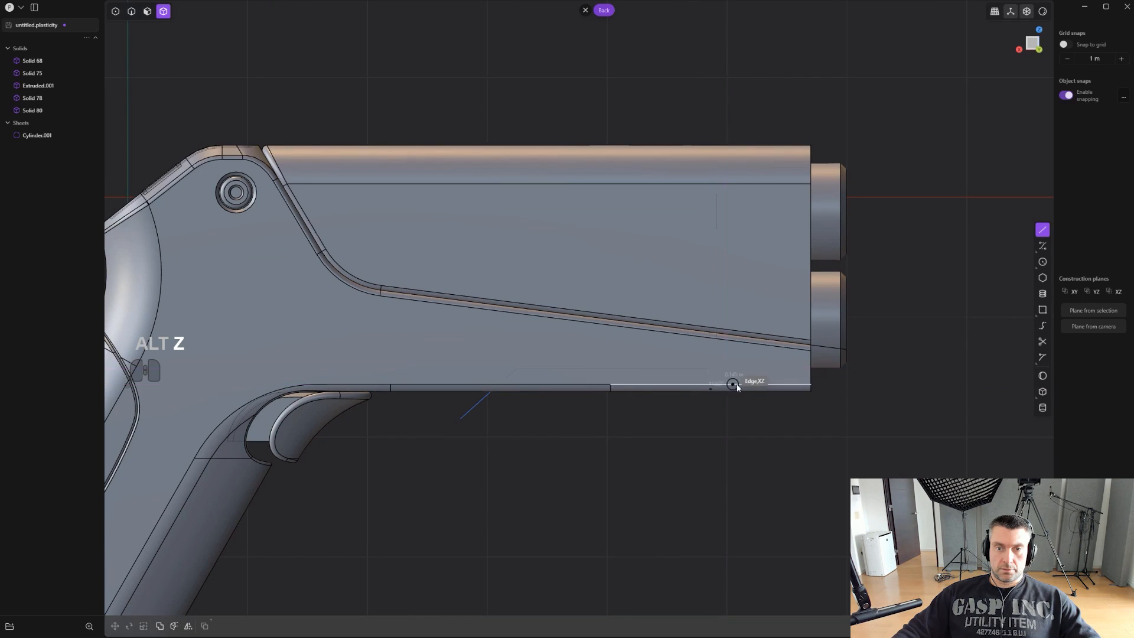
scroll(732, 402, "down", 2)
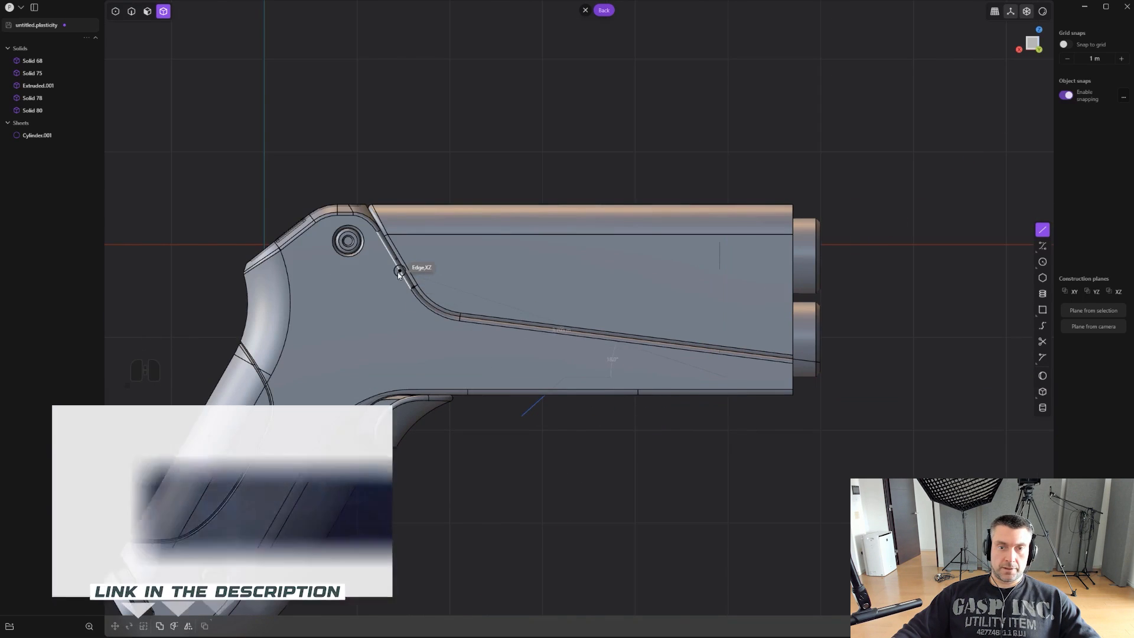
left_click(775, 458, "shift")
right_click(775, 457)
scroll(764, 449, "up", 5)
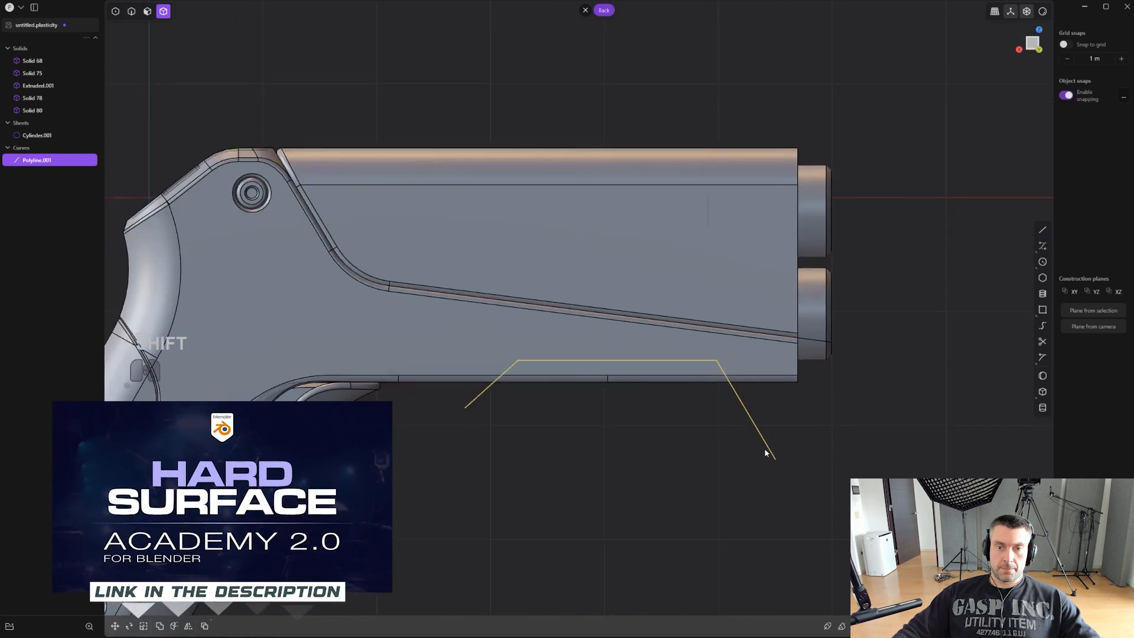
- Round the two upper corners of the trapezoidal polyline
key("1")
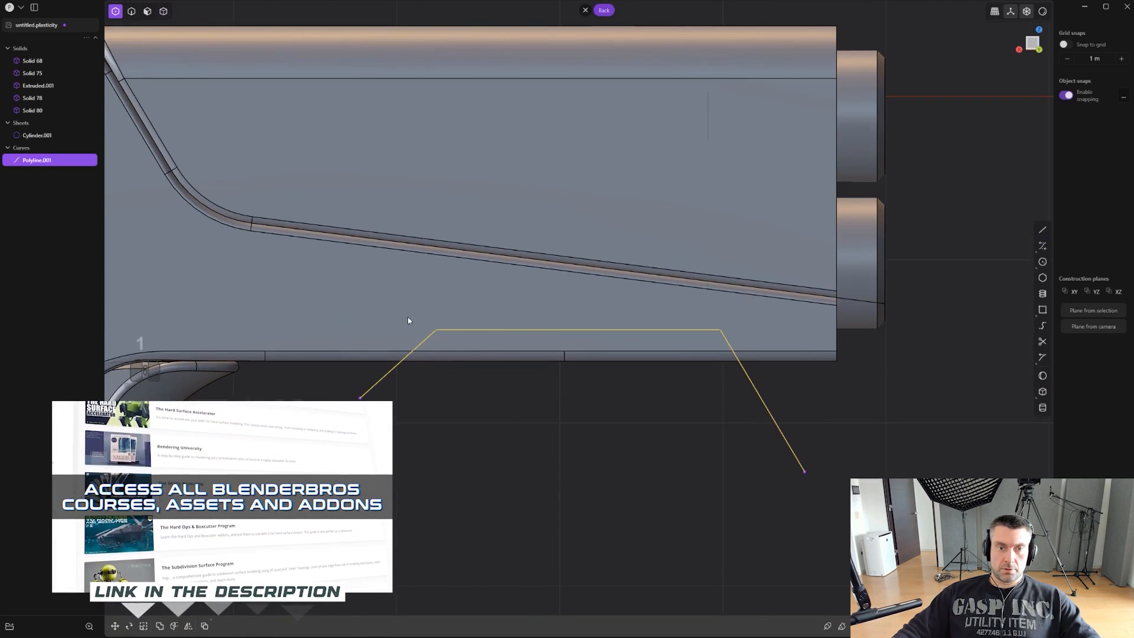
left_click_drag(409, 317, 747, 347)
scroll(732, 357, "up", 2)
key("b")
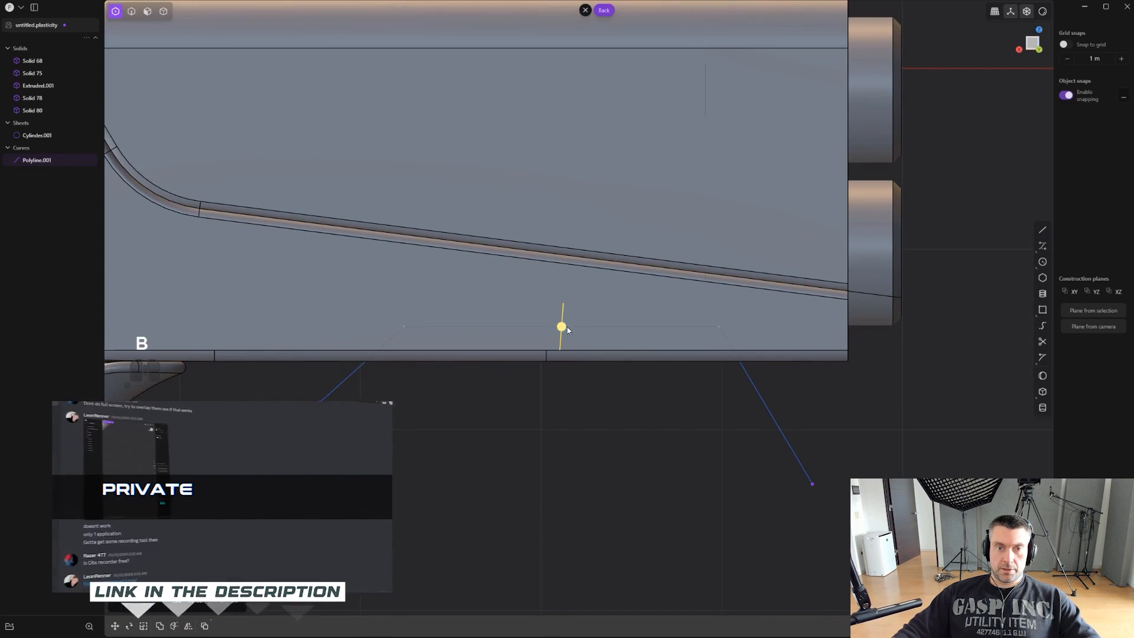
left_click_drag(562, 326, 565, 308)
right_click(565, 306)
scroll(574, 339, "down", 3)
- Cut the frame solid with the rounded polyline to separate a block from its underside
key("c")
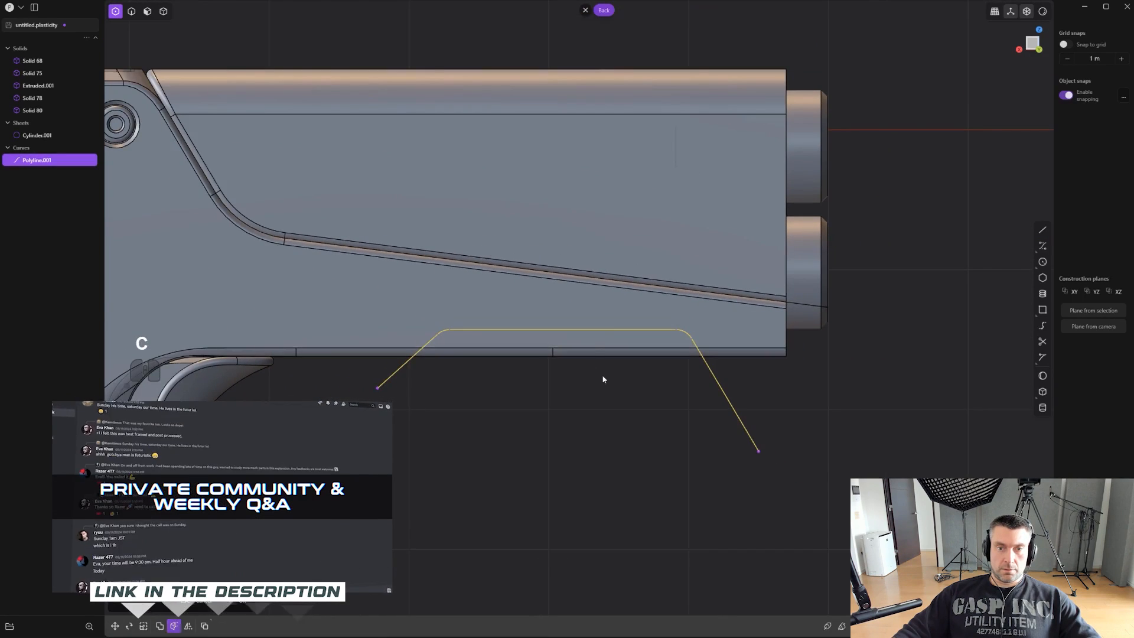
left_click(597, 337)
right_click(597, 337)
scroll(625, 396, "up", 1)
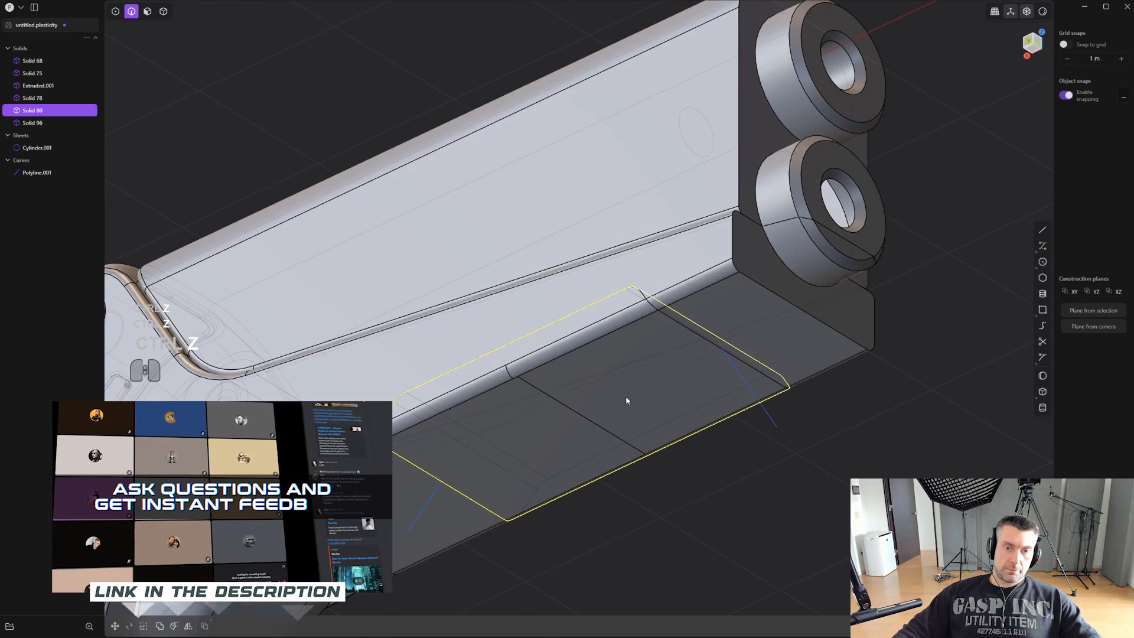
- Scale the separated underside block down to about 0.83
key("s")
left_click(809, 476)
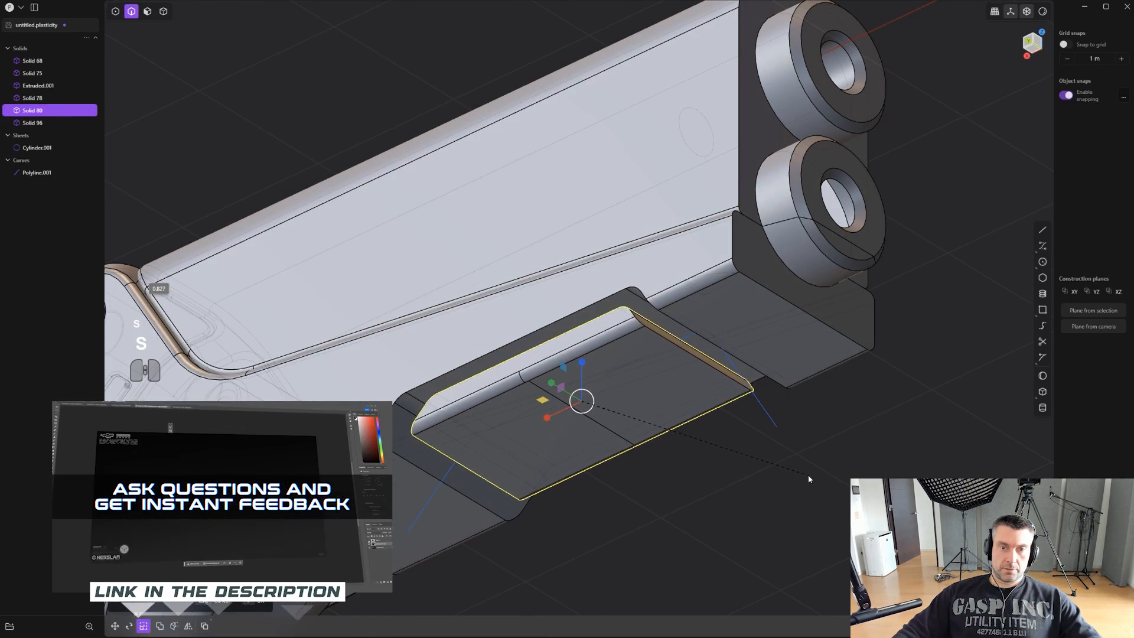
middle_click_drag(726, 473, 688, 507)
scroll(681, 483, "up", 2)
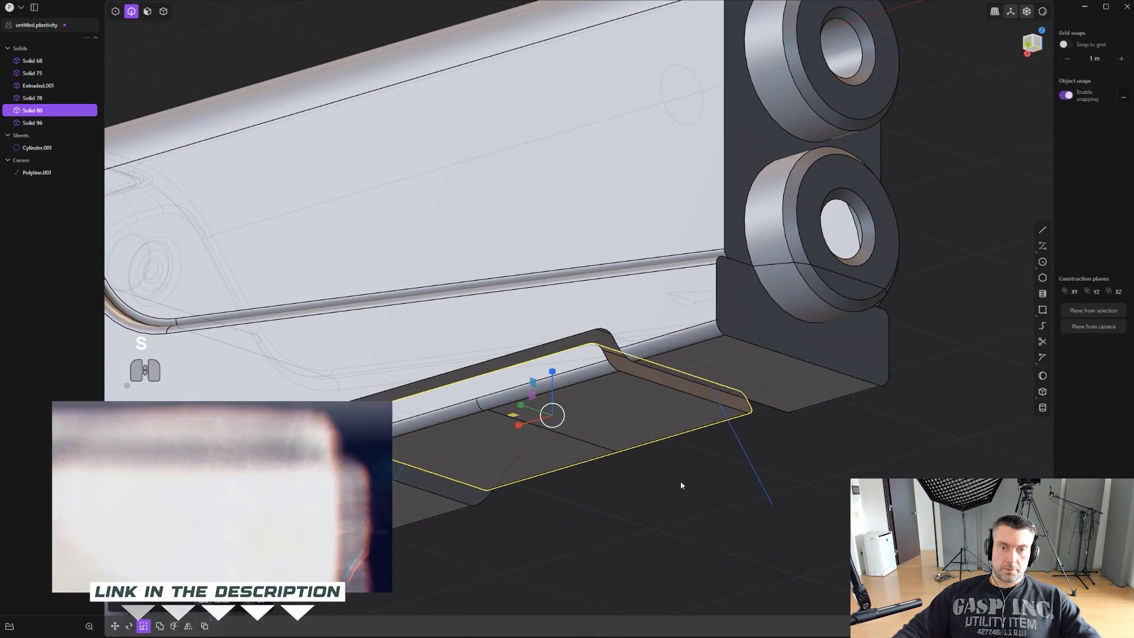
right_click(676, 390)
- Offset the block's front and rear sloped faces outward to extend them into the surrounding frame
key("3")
left_click(667, 378)
middle_click_drag(666, 378, 678, 388)
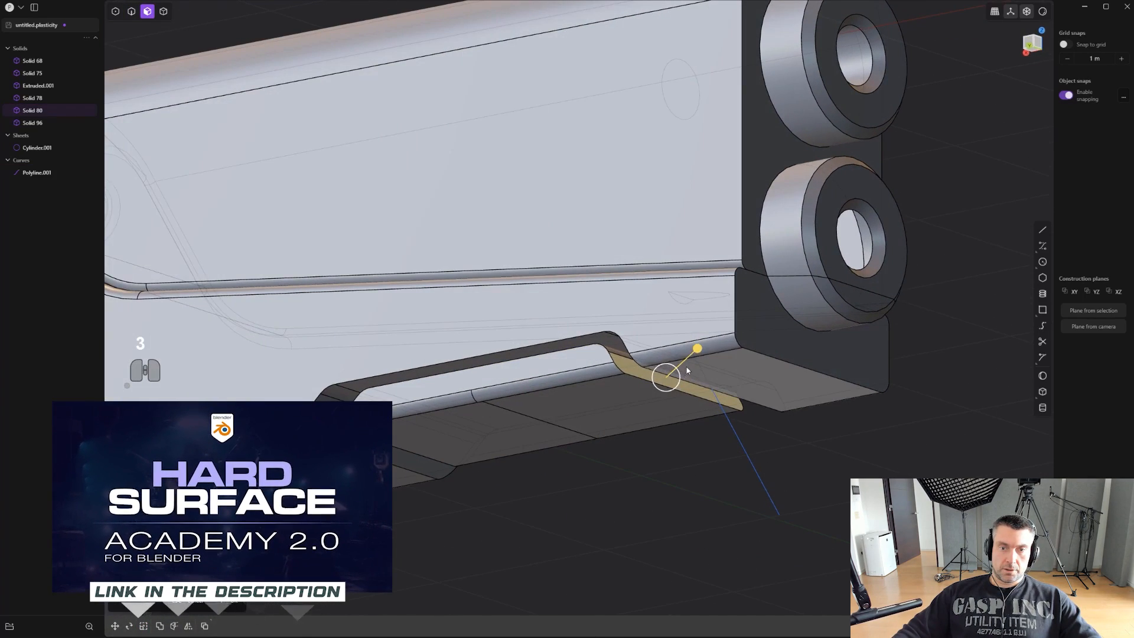
left_click_drag(697, 349, 759, 347)
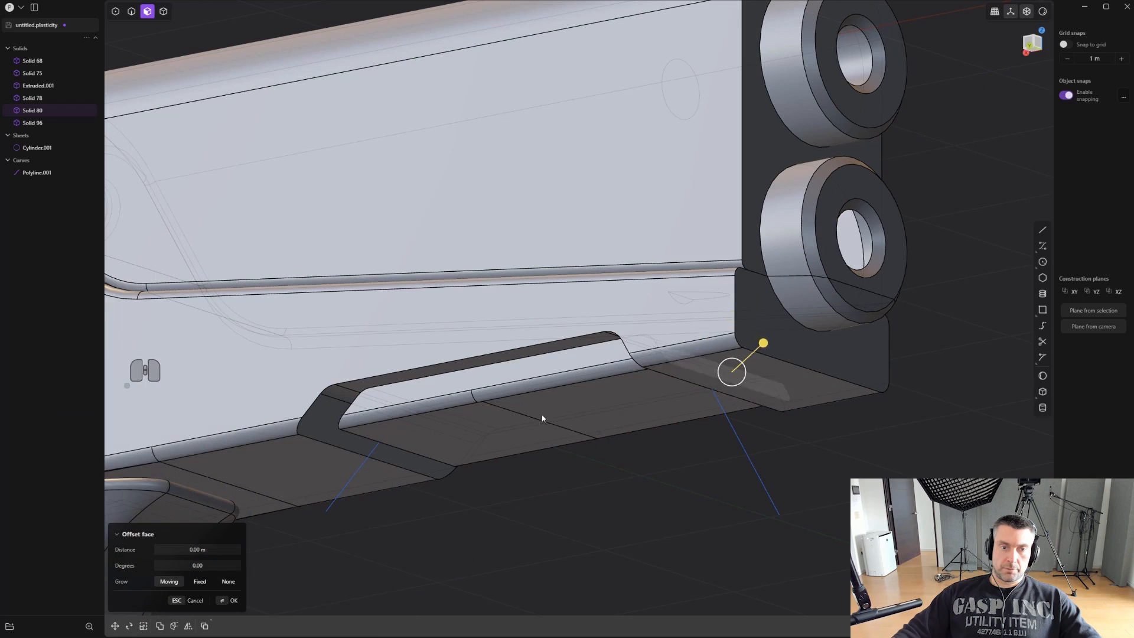
middle_click_drag(490, 420, 601, 426)
right_click(417, 401)
left_click(401, 388)
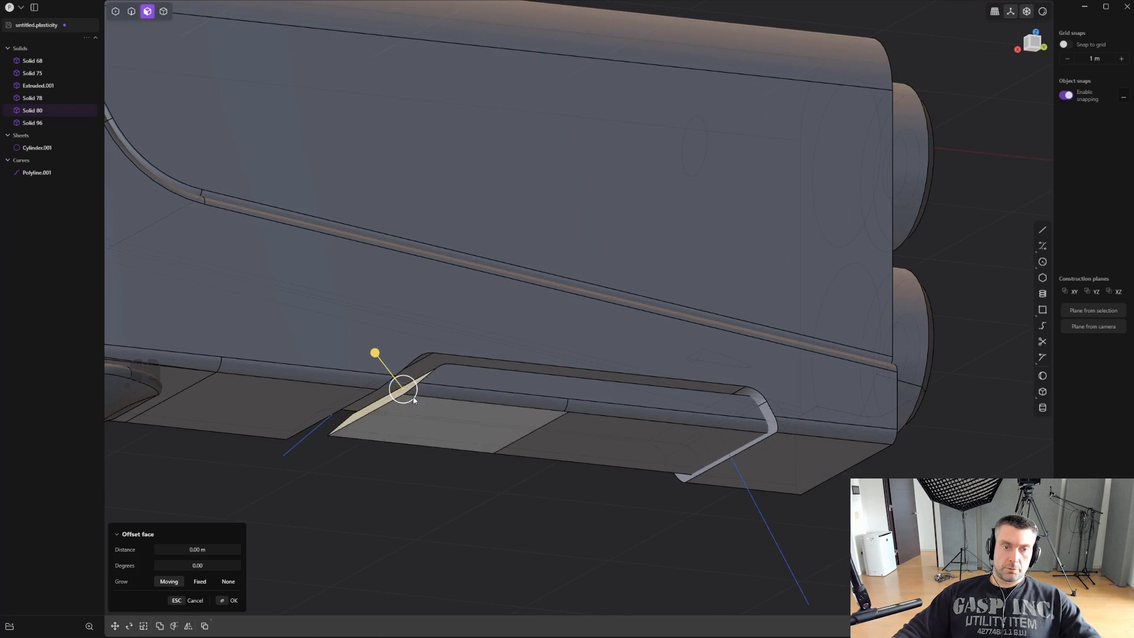
middle_click_drag(401, 389, 361, 390)
left_click_drag(380, 362, 377, 360)
middle_click_drag(345, 360, 582, 399)
key("2")
left_click(622, 373)
key("f")
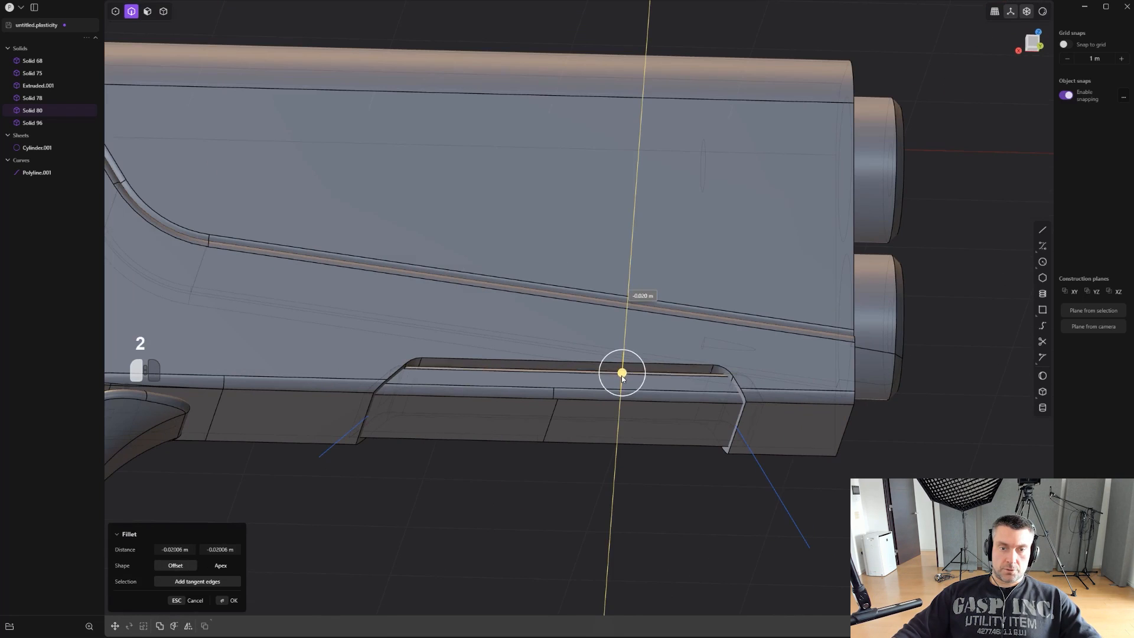
key("ctrl+z")
- Isolate the underside block, chamfer its upper and sloped side edges by about 0.029 m, and leave isolation
scroll(621, 381, "up", 3)
middle_click_drag(621, 381, 611, 384)
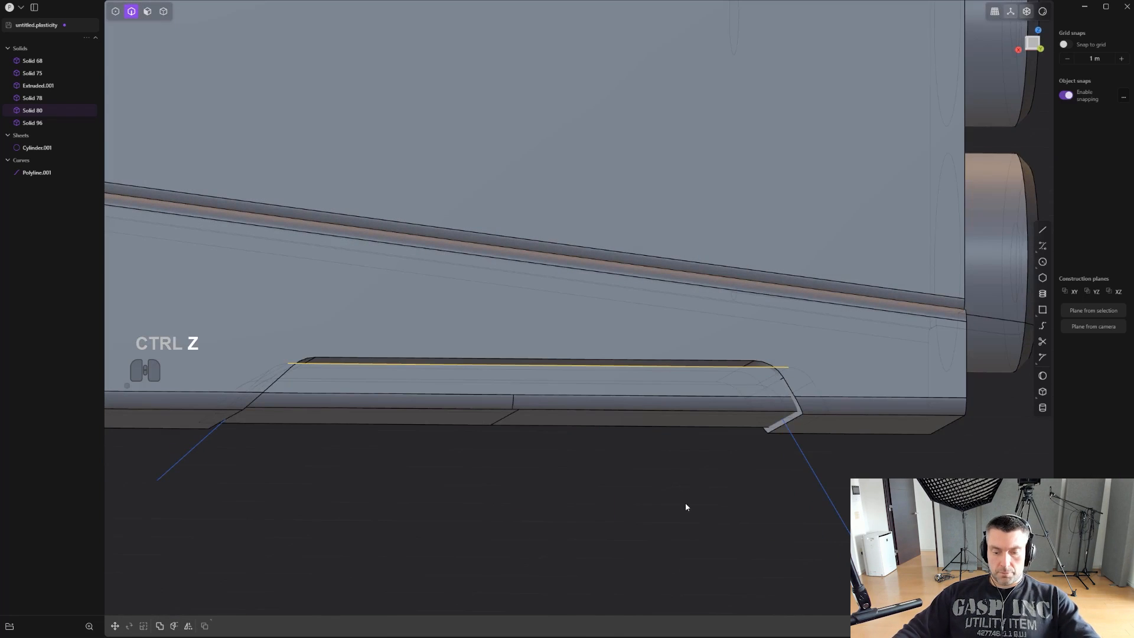
key("period")
middle_click_drag(684, 503, 636, 437)
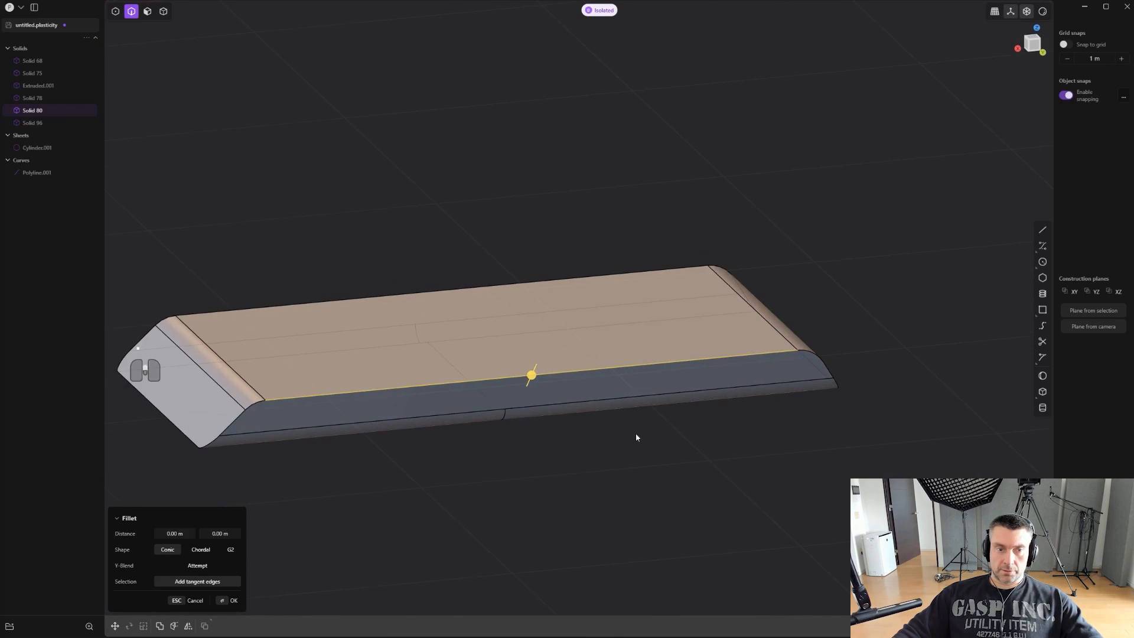
double_click(619, 366)
left_click_drag(243, 407, 247, 412)
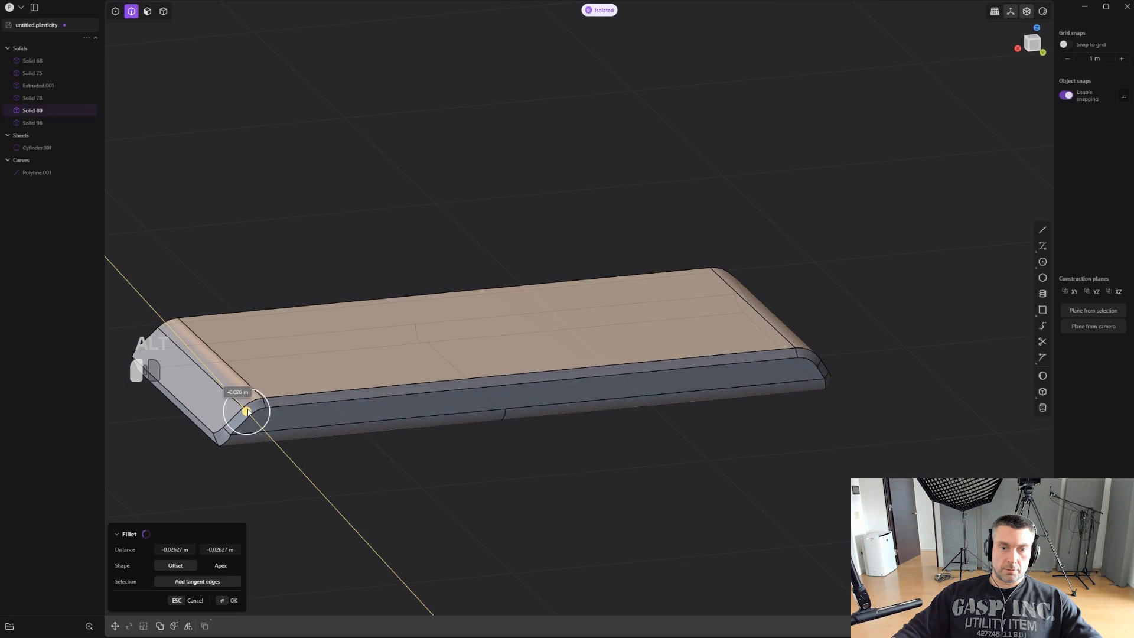
right_click(439, 481)
middle_click_drag(470, 480, 571, 470)
key("period")
scroll(594, 495, "down", 4)
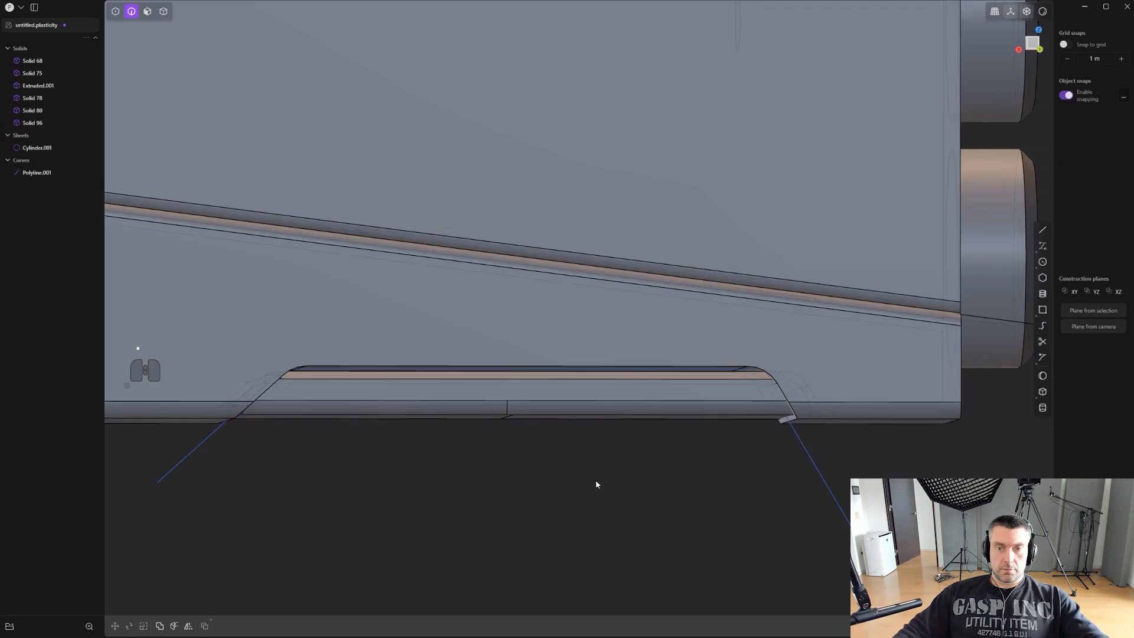
- Delete the leftover trapezoidal polyline beneath the frame
key("2")
left_click(840, 534)
key("x")
scroll(780, 538, "down", 3)
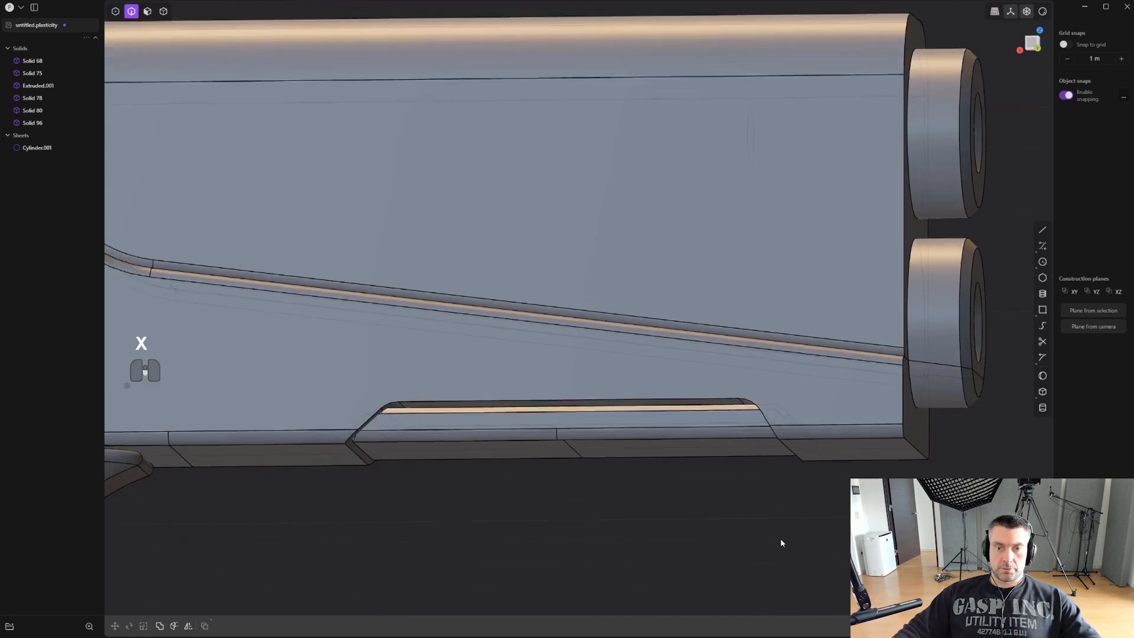
- Union the chamfered underside block with the frame solid
middle_click_drag(690, 526, 576, 510)
middle_click_drag(576, 510, 564, 490, "shift")
key("4")
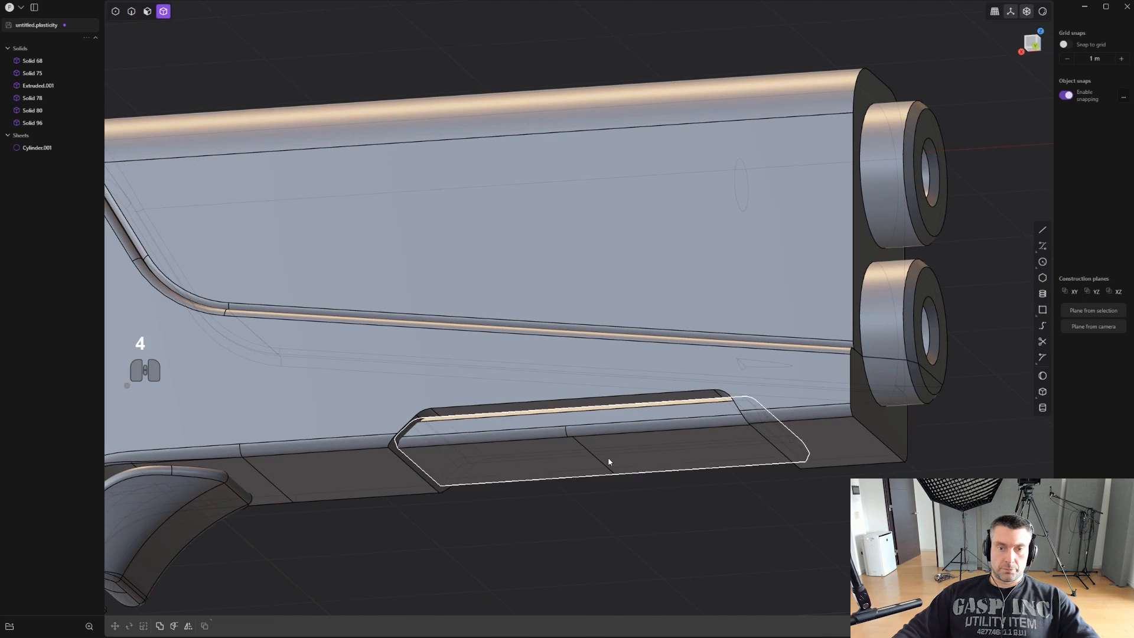
left_click(608, 454)
left_click(638, 432, "shift")
key("q")
key("q")
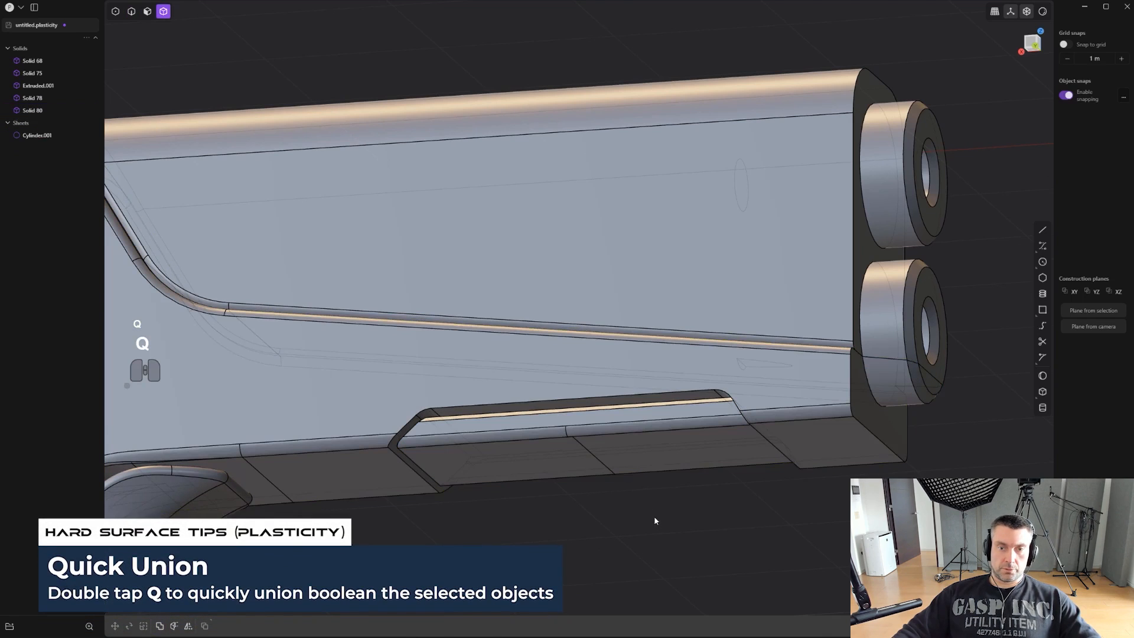
- Draw a thin, tall rectangle in back view crossing the protruding ends of both barrels
key("2")
left_click_drag(450, 406, 453, 412)
scroll(548, 534, "down", 2)
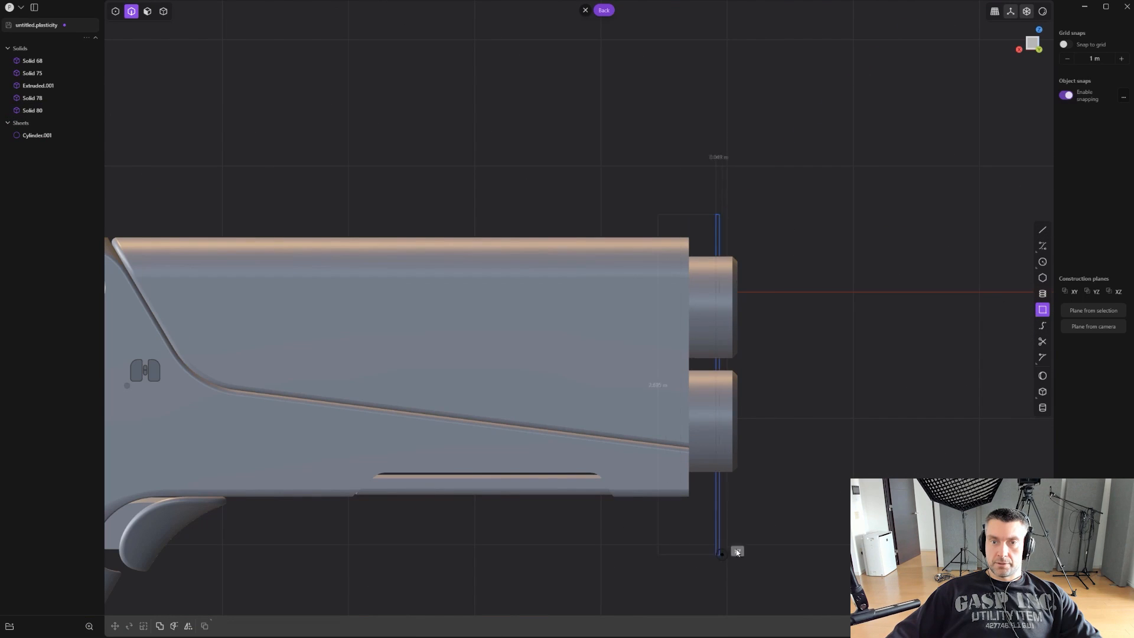
left_click(721, 539)
scroll(827, 460, "up", 2)
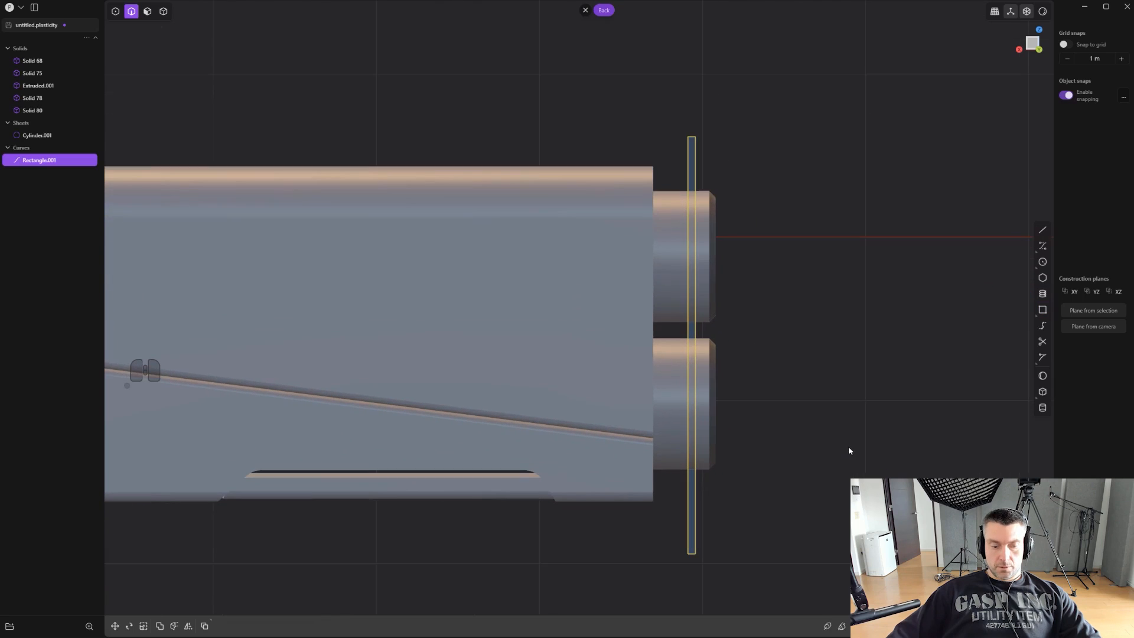
- Imprint the tall rectangle onto the upper body so its outline marks a band around the protruding barrel ends
key("shift+q")
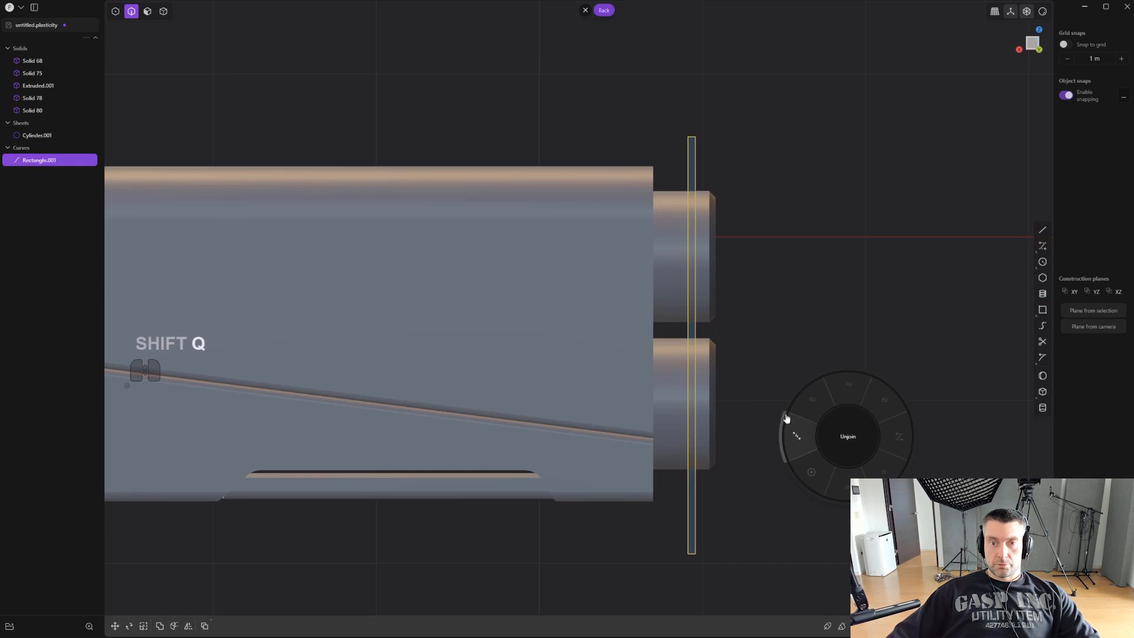
left_click(836, 488)
left_click(681, 366)
scroll(785, 366, "up", 1)
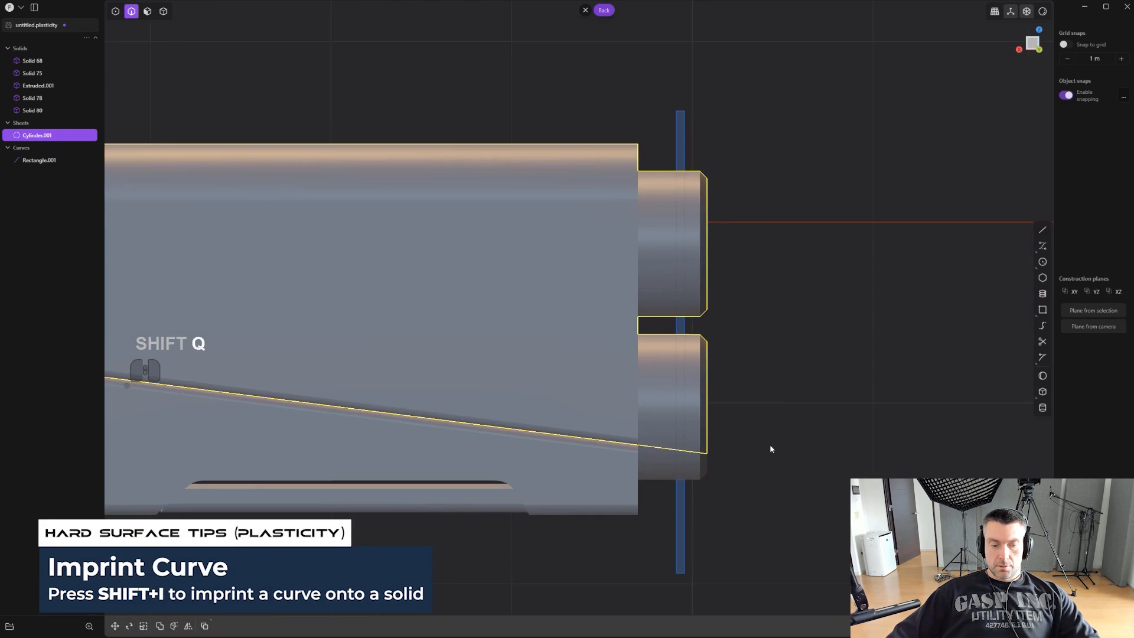
key("shift+q")
left_click(756, 508)
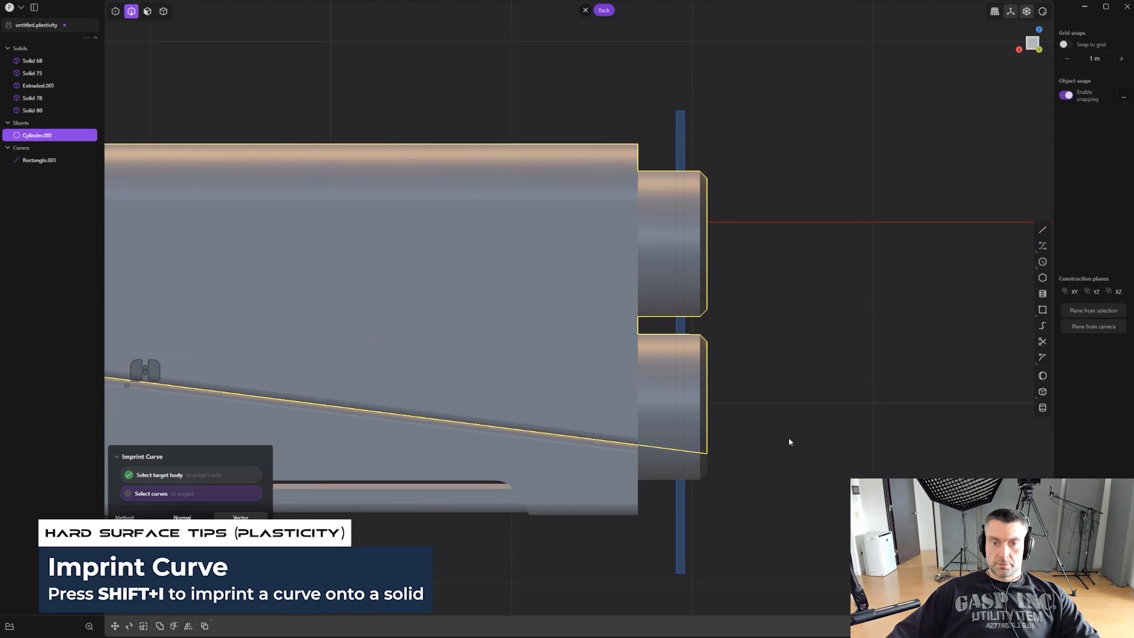
key("ctrl+e")
middle_click_drag(805, 436, 766, 411)
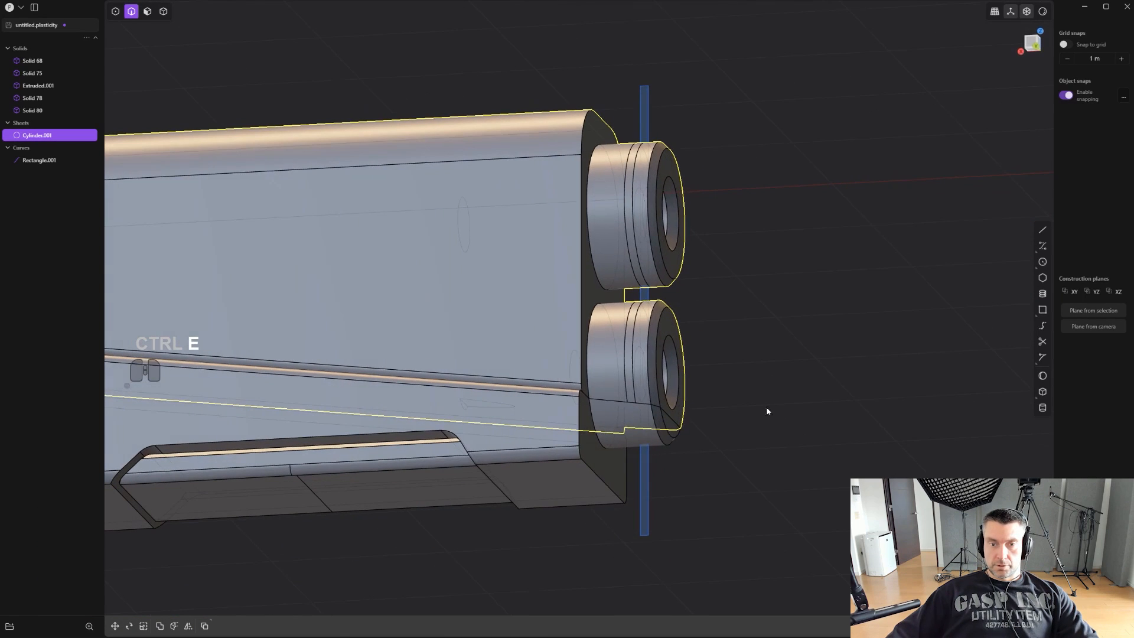
- Imprint the same rectangle onto the frame solid's portion of the lower barrel and delete the rectangle curve
left_click(644, 487)
key("shift+q")
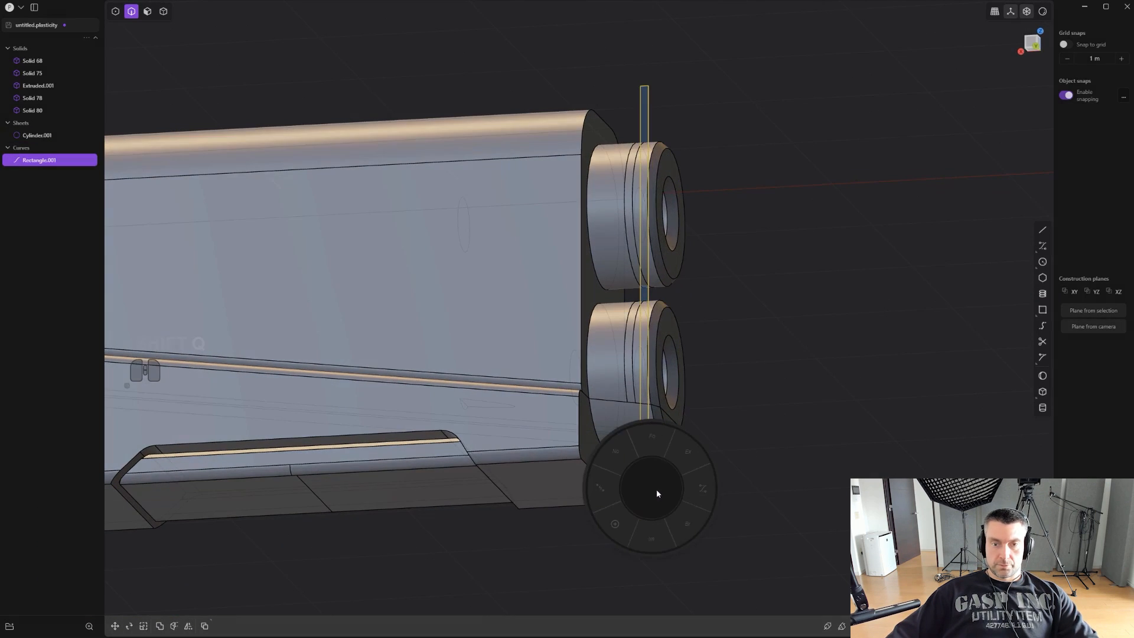
left_click(657, 526)
left_click(622, 429)
key("ctrl+e")
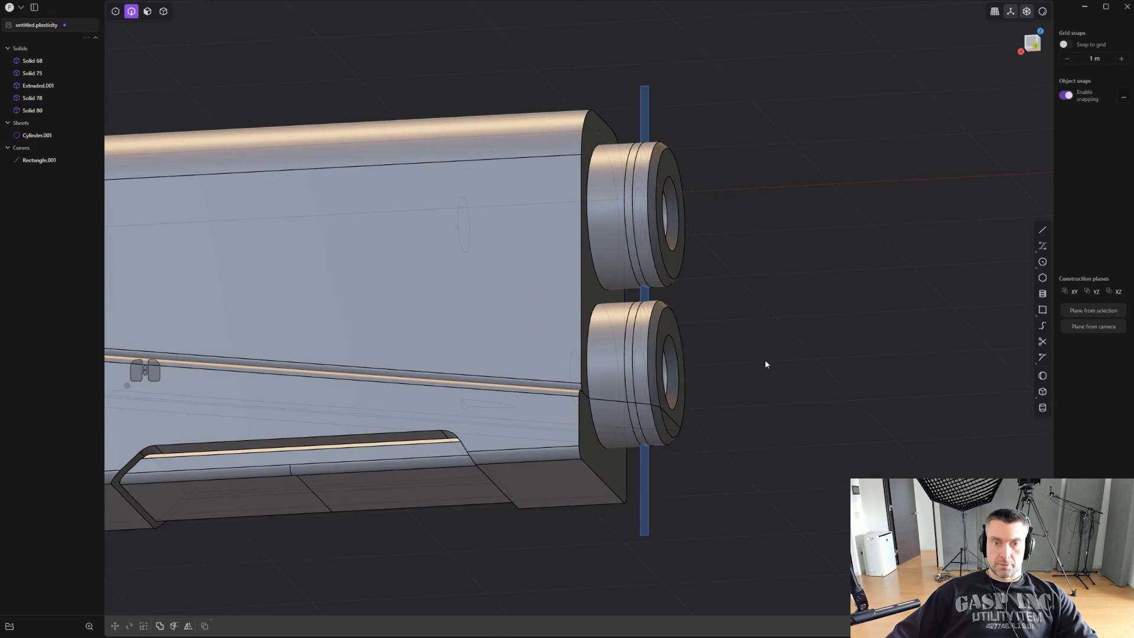
left_click(654, 89)
key("x")
scroll(717, 155, "up", 2)
key("x")
- Offset all the imprinted band faces on both barrels inward to form shallow ring grooves
middle_click_drag(749, 221, 696, 220)
key("2")
key("3")
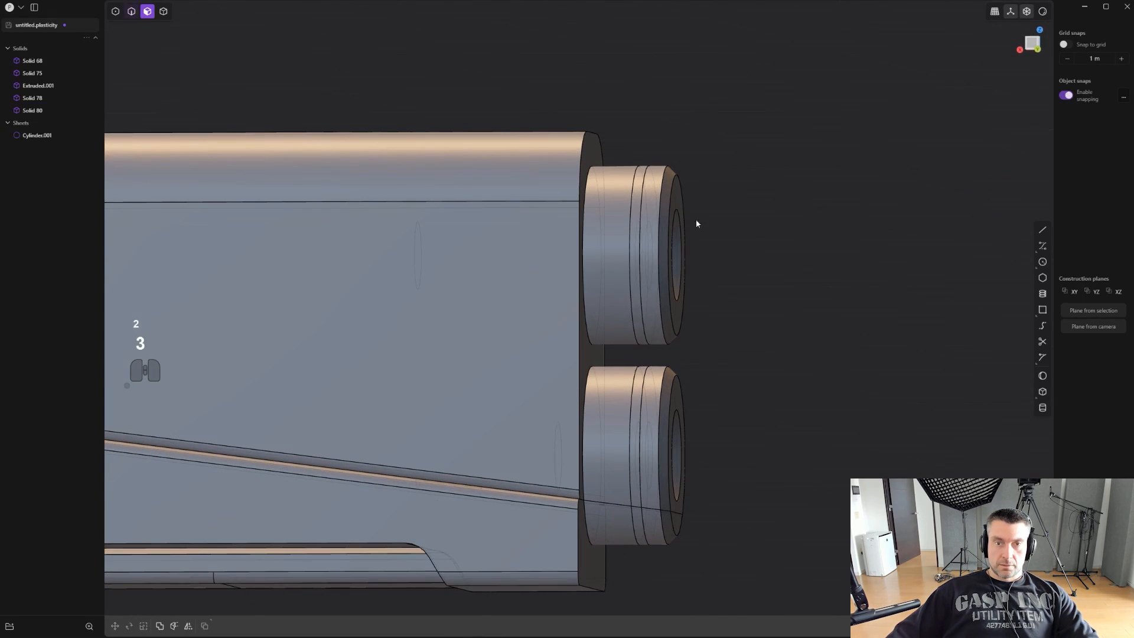
left_click(635, 221)
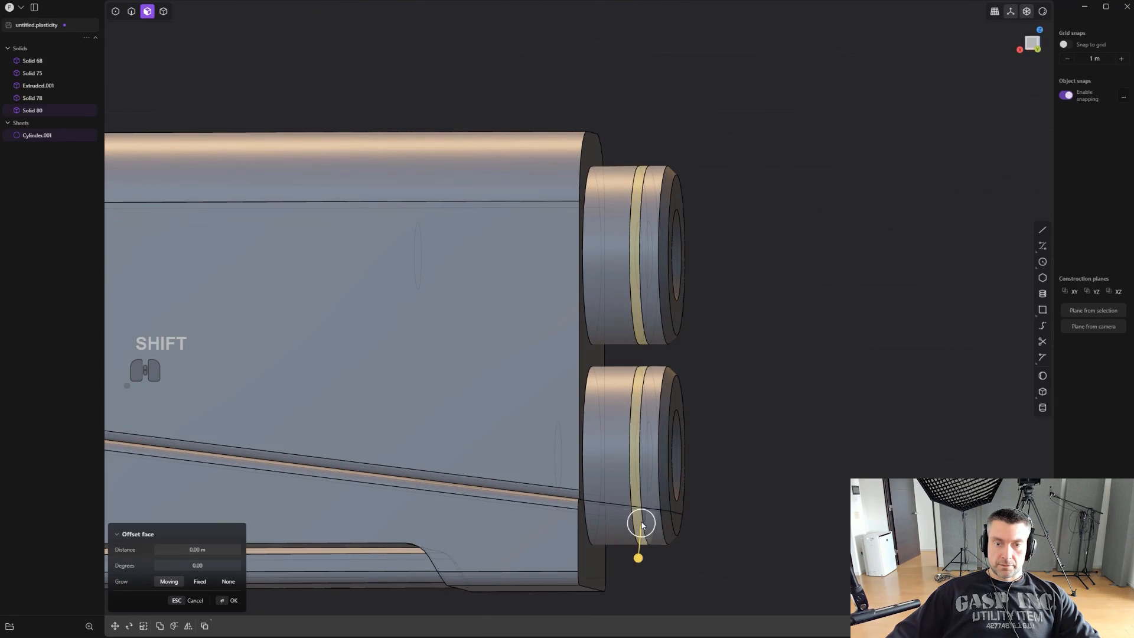
left_click_drag(636, 560, 638, 556)
- Chamfer the ring groove edges on both barrels by about 0.014 m
key("2")
left_click(641, 197, "alt")
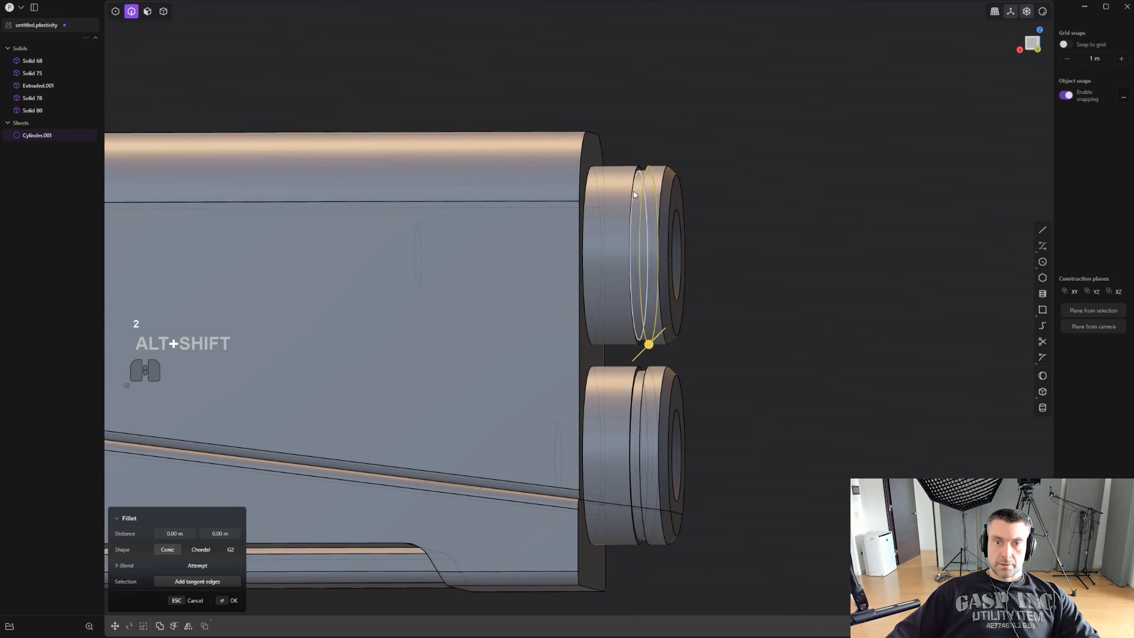
left_click(631, 190, "alt+shift")
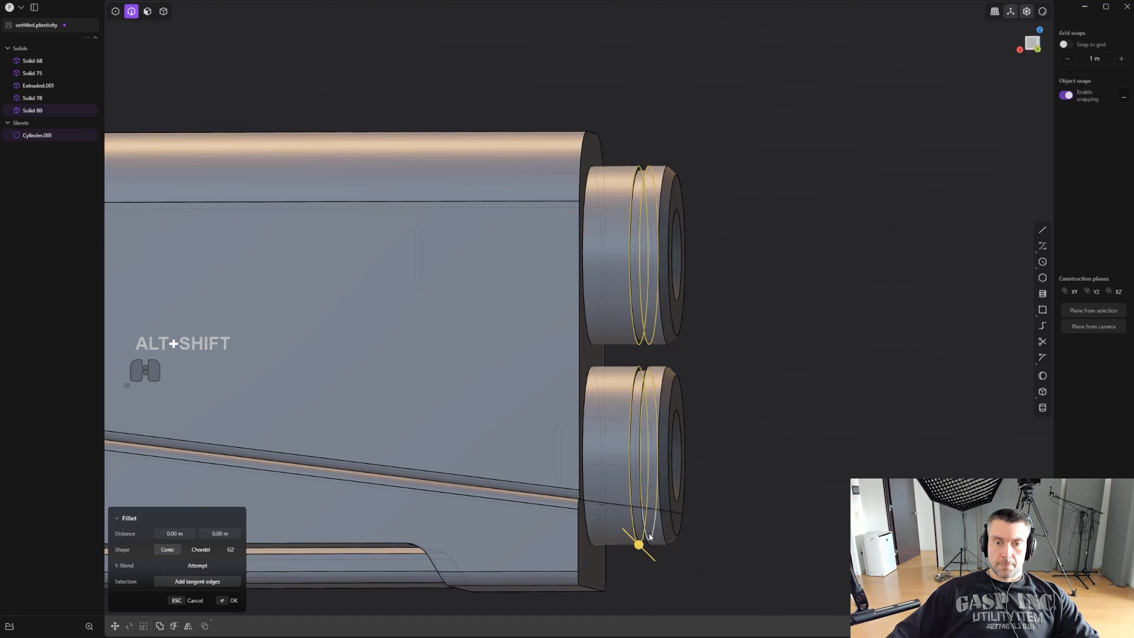
scroll(667, 541, "up", 2)
left_click_drag(653, 542, 667, 555)
scroll(732, 425, "up", 6)
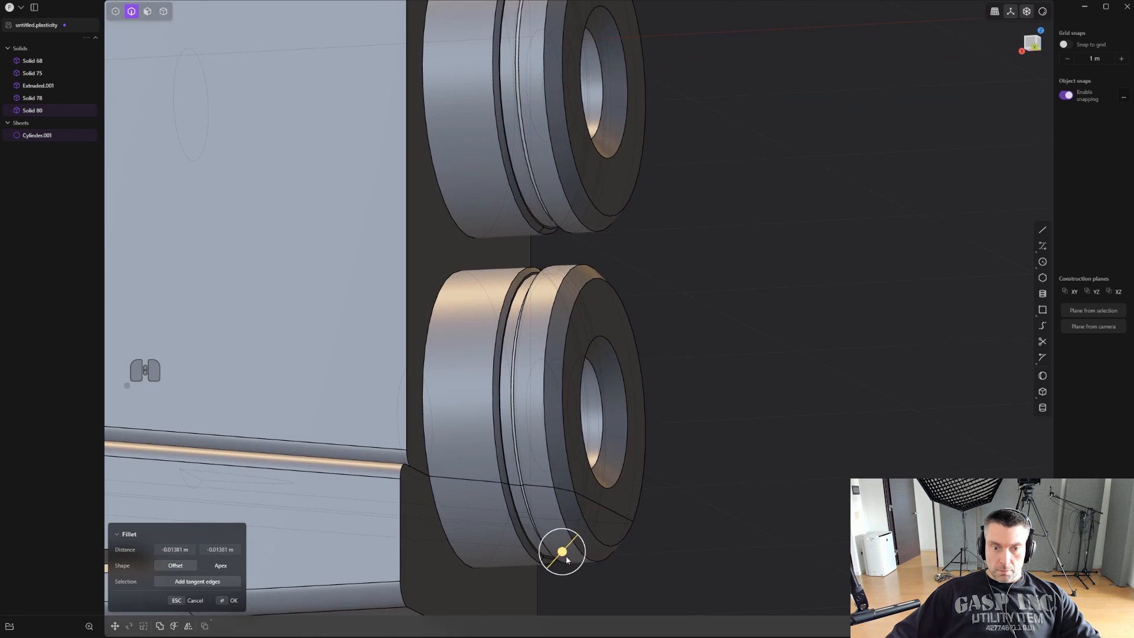
left_click_drag(565, 559, 544, 552)
right_click(830, 406)
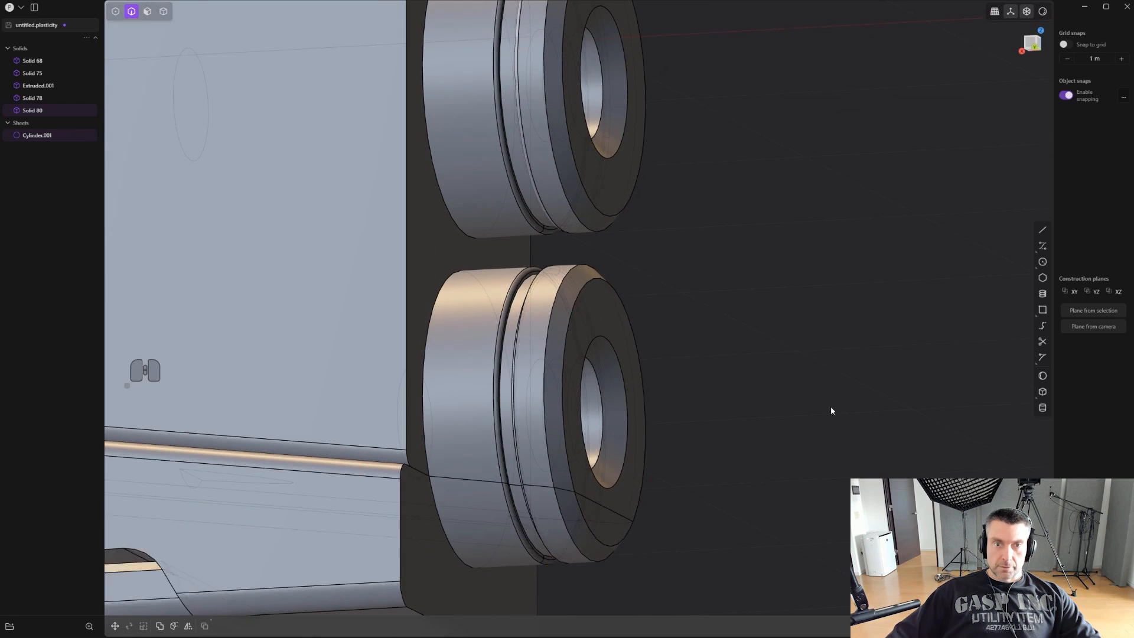
- Try to chamfer the vertical front edge of the upper body, and undo the attempt
scroll(830, 406, "down", 6)
key("2")
left_click(631, 382)
middle_click_drag(633, 384, 647, 404)
left_click_drag(638, 387, 644, 376)
right_click(806, 326)
scroll(796, 300, "up", 2)
key("ctrl+z")
- Delete the narrow edge-blend faces running along the upper body's lower edge at the frame seam
key("ctrl+e")
scroll(771, 322, "up", 4)
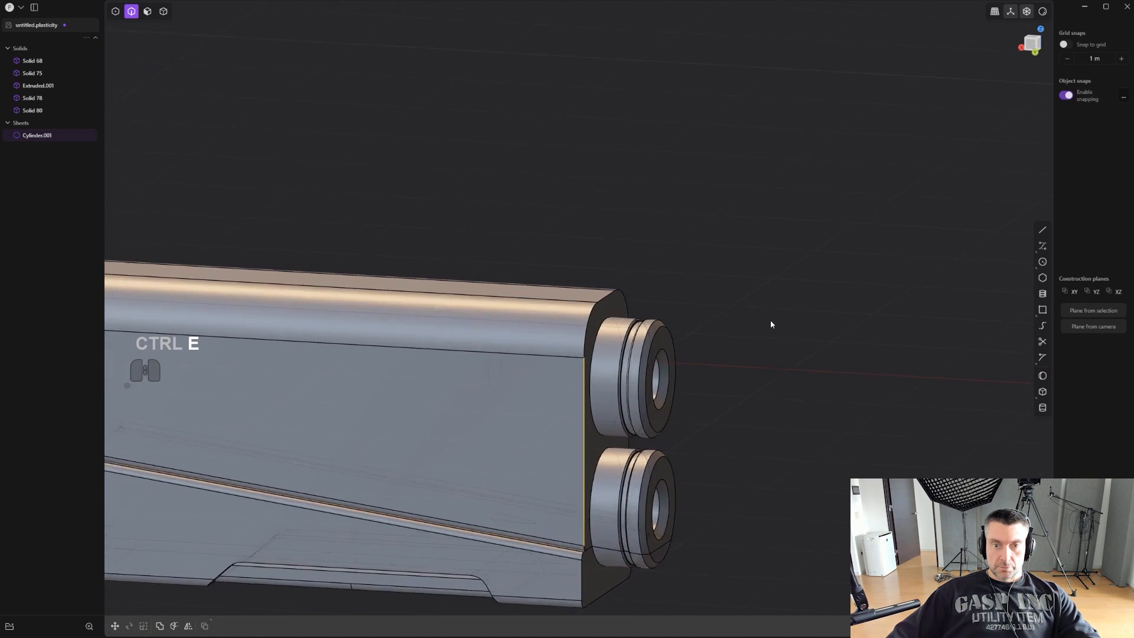
middle_click_drag(679, 339, 515, 250)
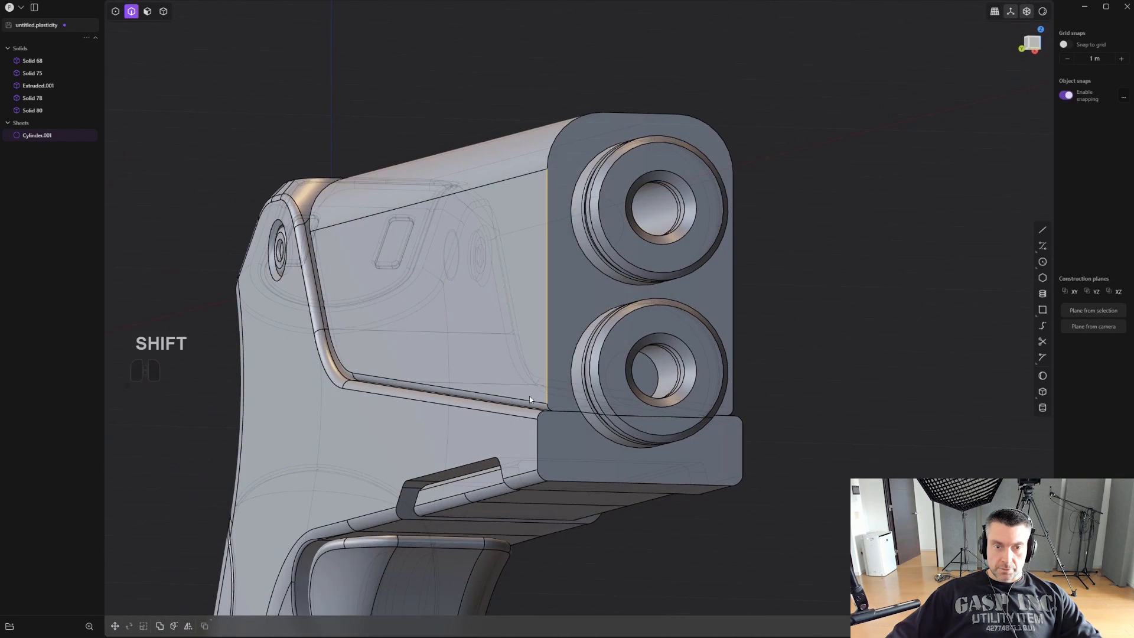
scroll(538, 411, "up", 3)
key("3")
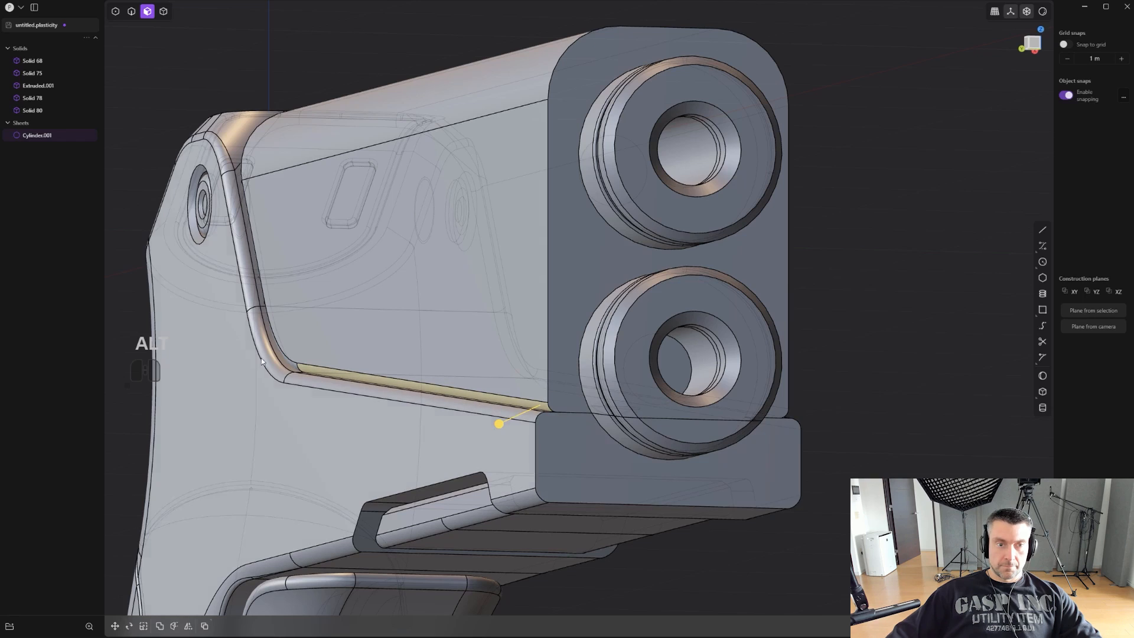
left_click(289, 369, "alt+shift")
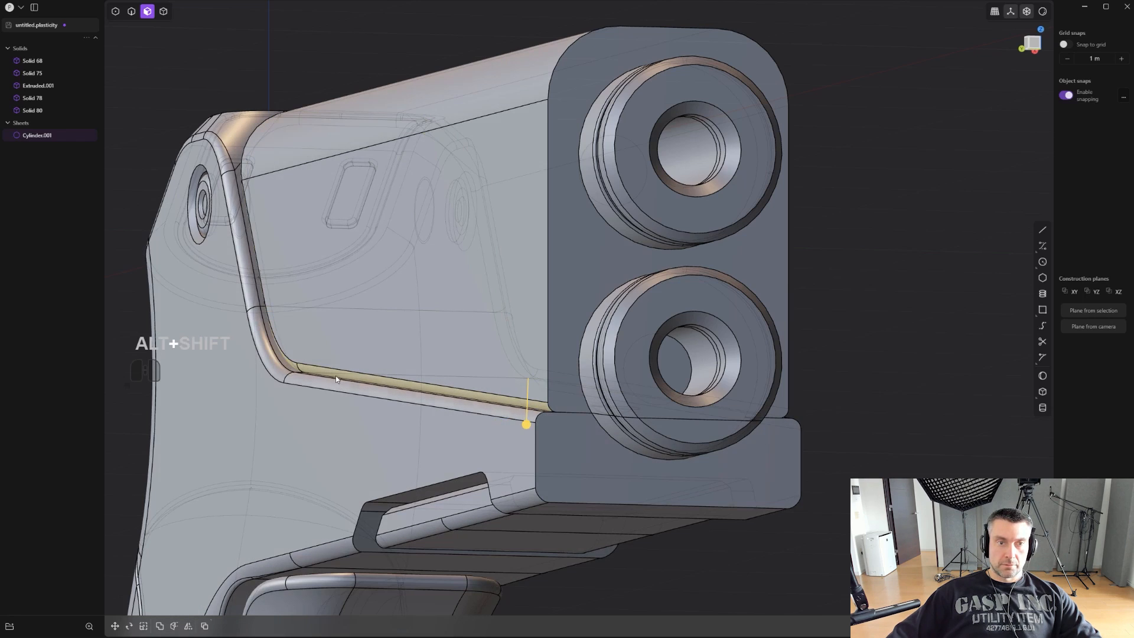
middle_click_drag(331, 376, 455, 434)
key("x")
- Chamfer the upper body's front outline edge around the barrel end
middle_click_drag(699, 349, 511, 322)
middle_click_drag(510, 322, 523, 365, "shift")
scroll(523, 364, "up", 1)
key("2")
mouse_move(714, 336)
middle_mouse_down()
mouse_move(733, 303)
mouse_move(732, 323)
middle_mouse_up()
left_click(718, 271)
left_click_drag(715, 275, 713, 273)
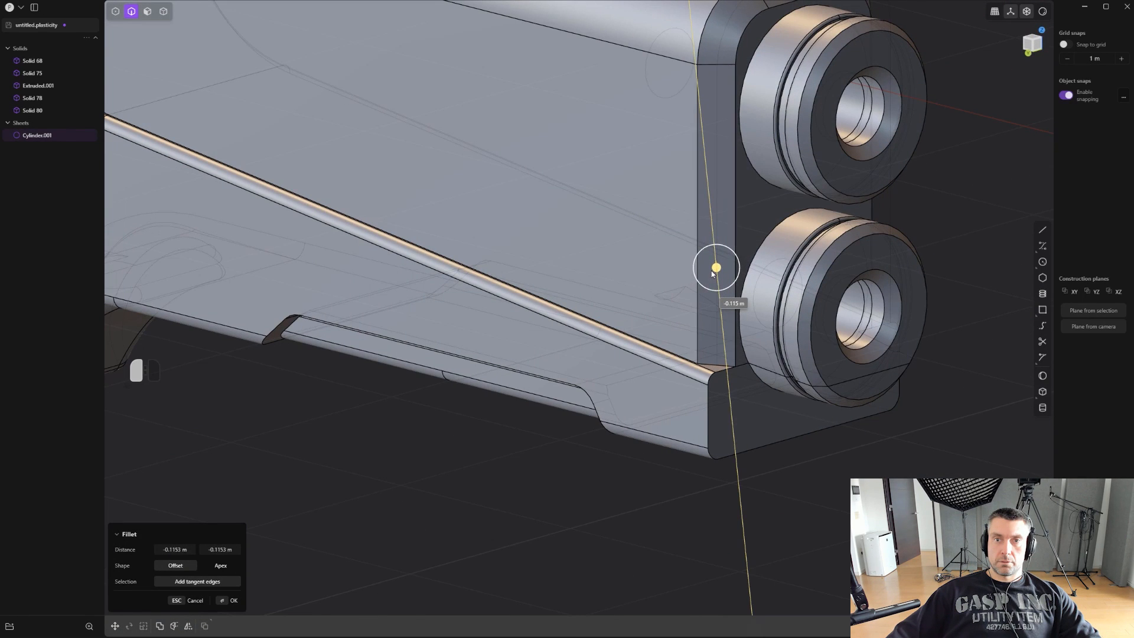
key("Return")
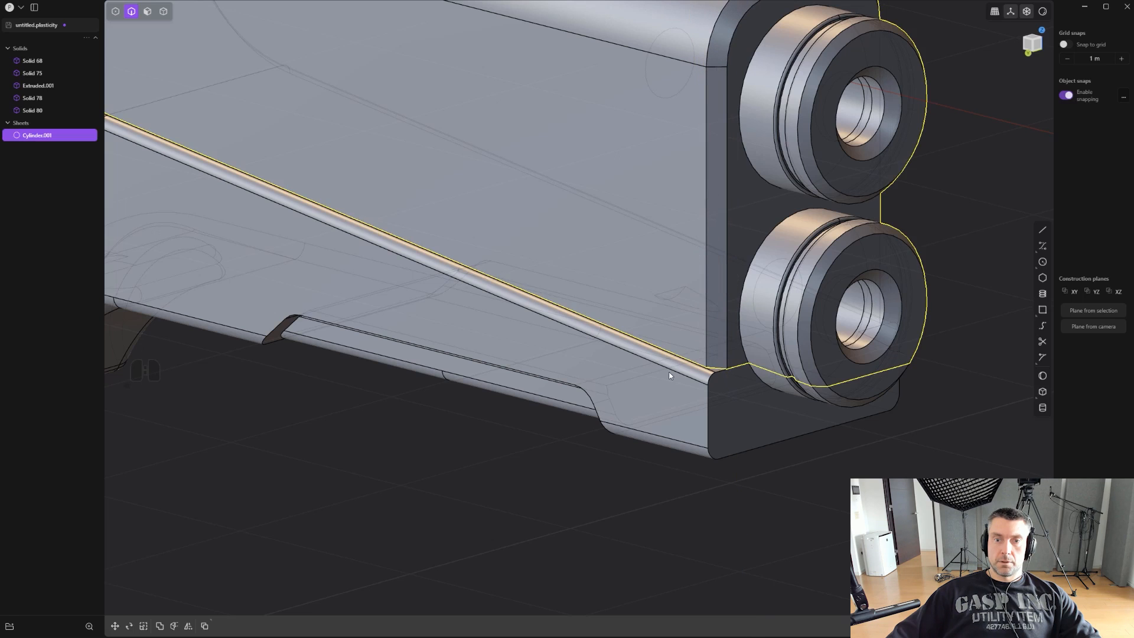
- Fillet the upper body's lower edge along the sloped seam with the frame again
left_click_drag(694, 361, 697, 351)
middle_click_drag(698, 351, 669, 313)
key("Escape")
scroll(679, 346, "up", 2)
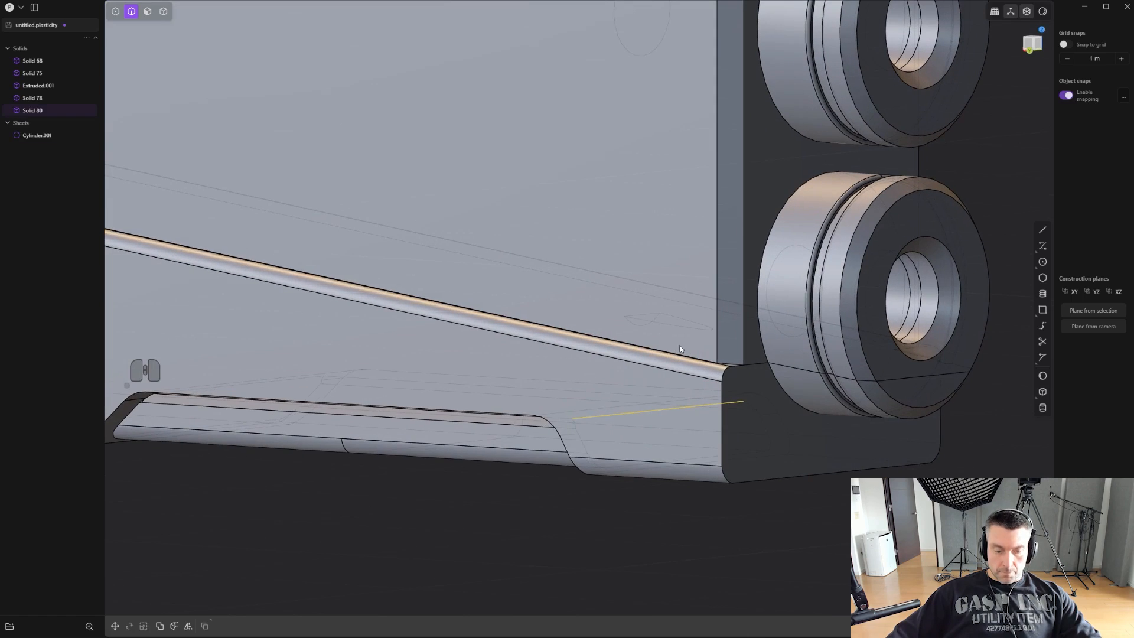
left_click(693, 358)
left_click_drag(693, 357, 693, 359)
scroll(812, 493, "down", 2)
right_click(813, 495)
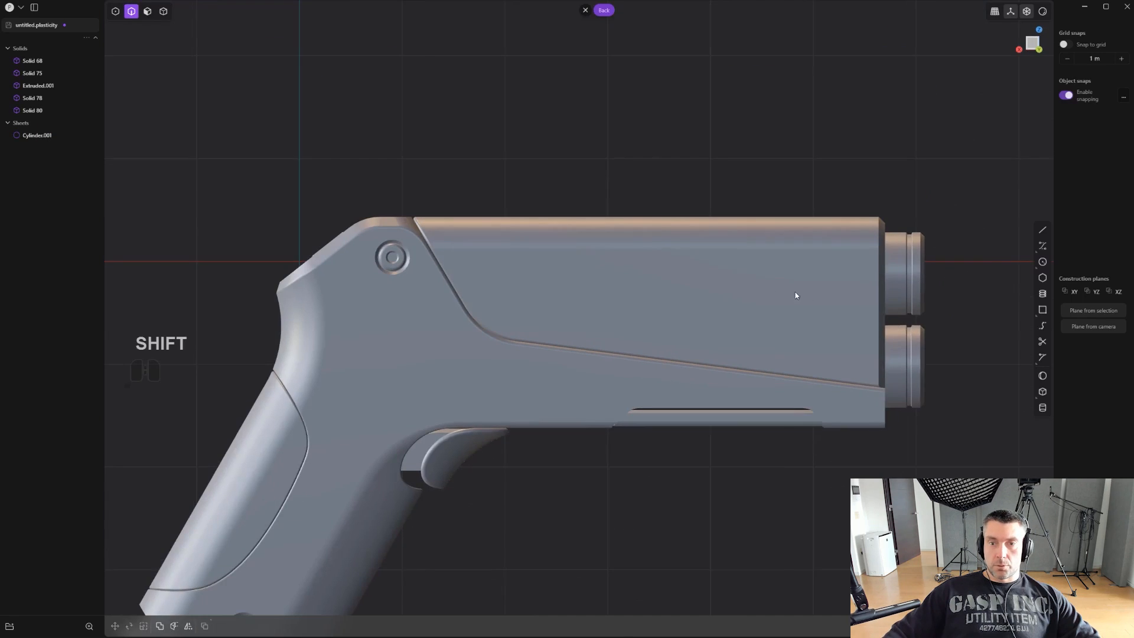
- Draw a three-segment open trapezoid polyline in back view straddling the seam near its bend, with its upper segment parallel to the seam
middle_click_drag(795, 292, 651, 268, "shift")
key("l")
scroll(372, 356, "up", 5)
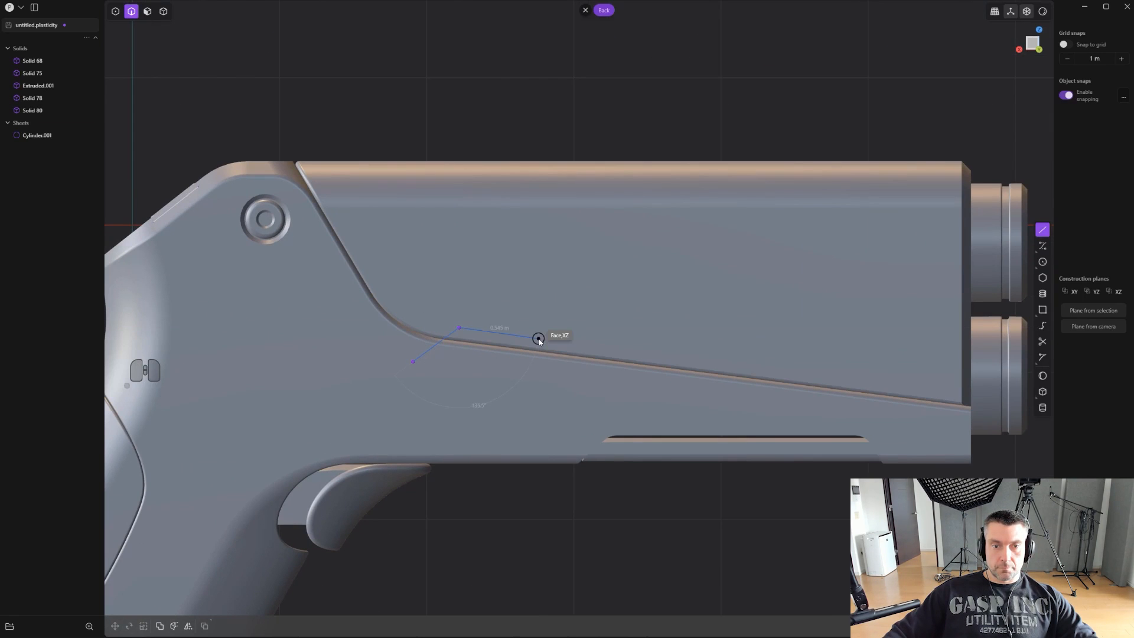
key("ctrl+e")
scroll(534, 340, "up", 4)
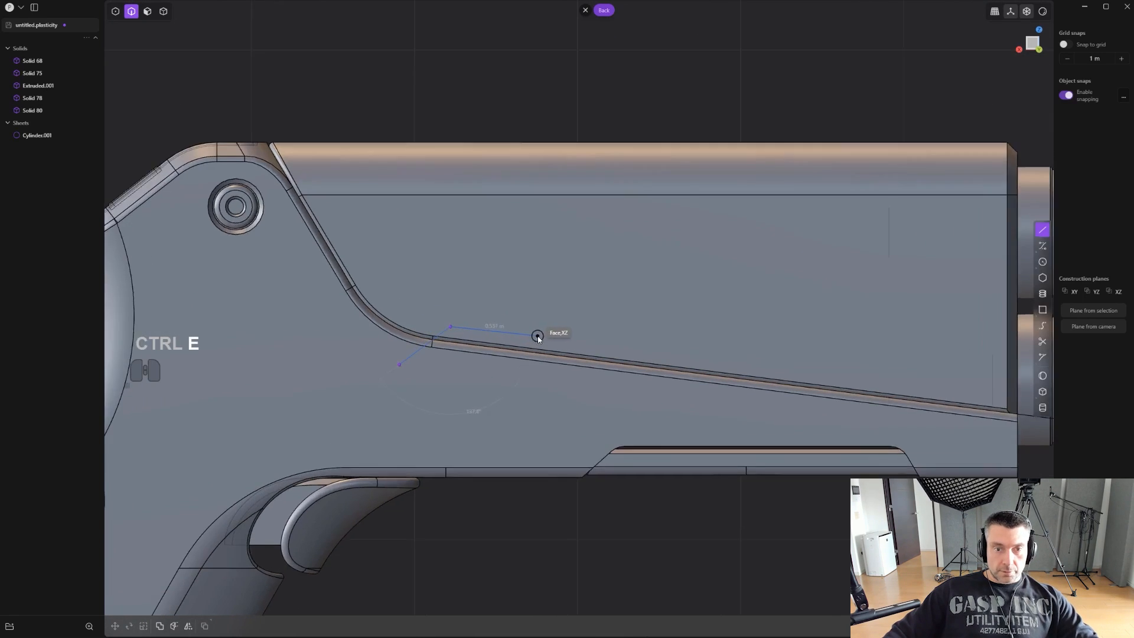
scroll(509, 341, "up", 1)
key("shift")
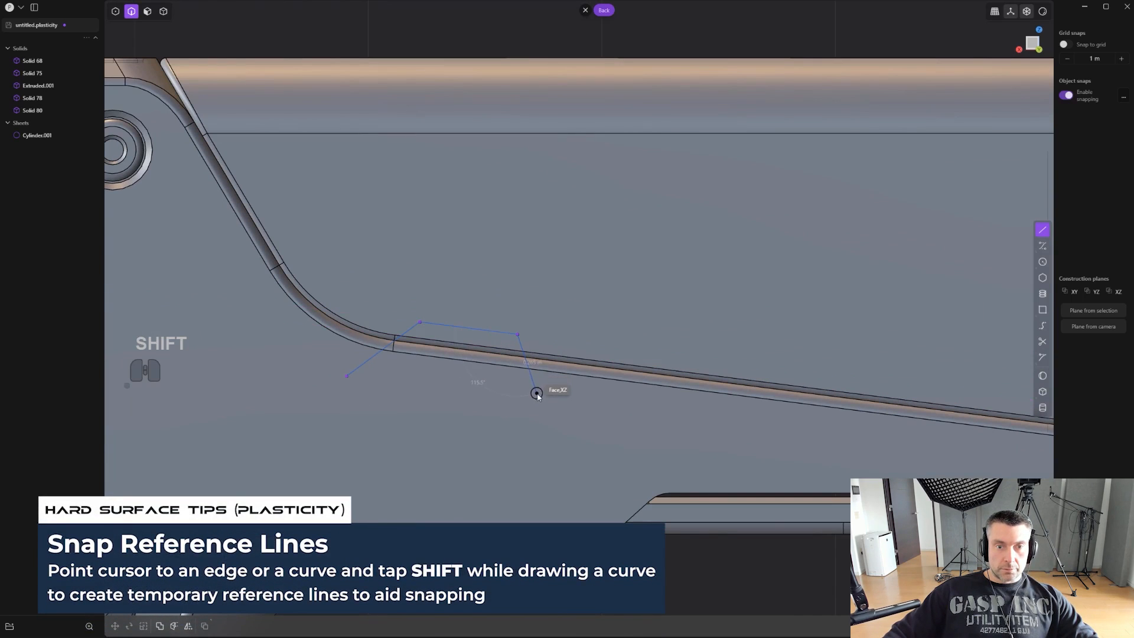
key("Escape")
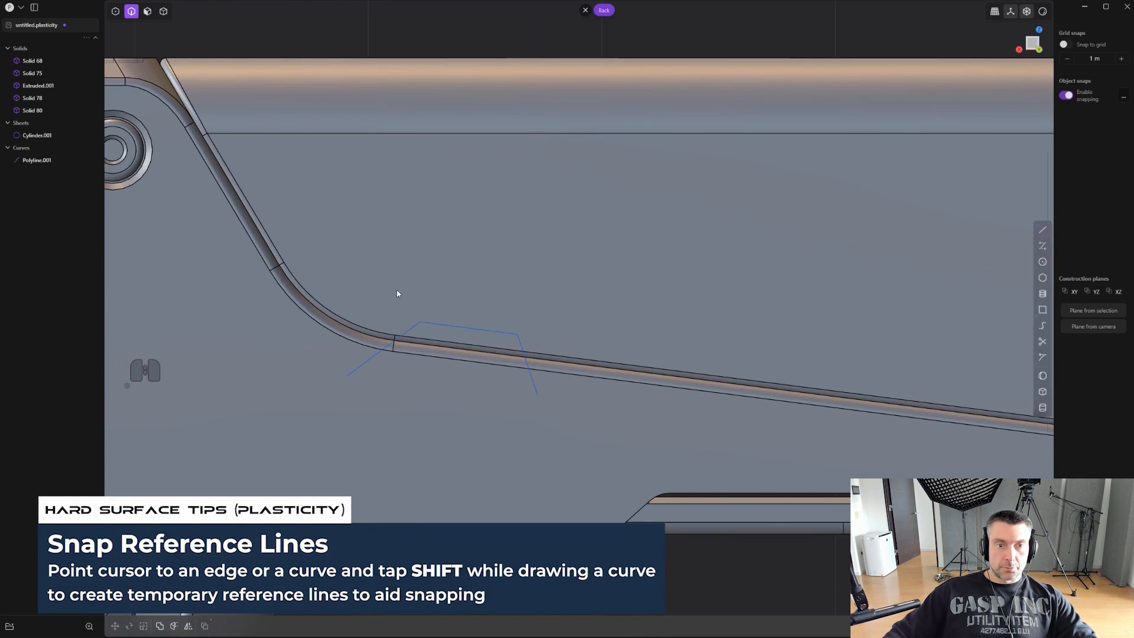
- Fillet the polyline's two upper corners by about 0.1 m
key("2")
key("1")
left_click_drag(544, 350, 544, 350)
scroll(539, 341, "up", 1)
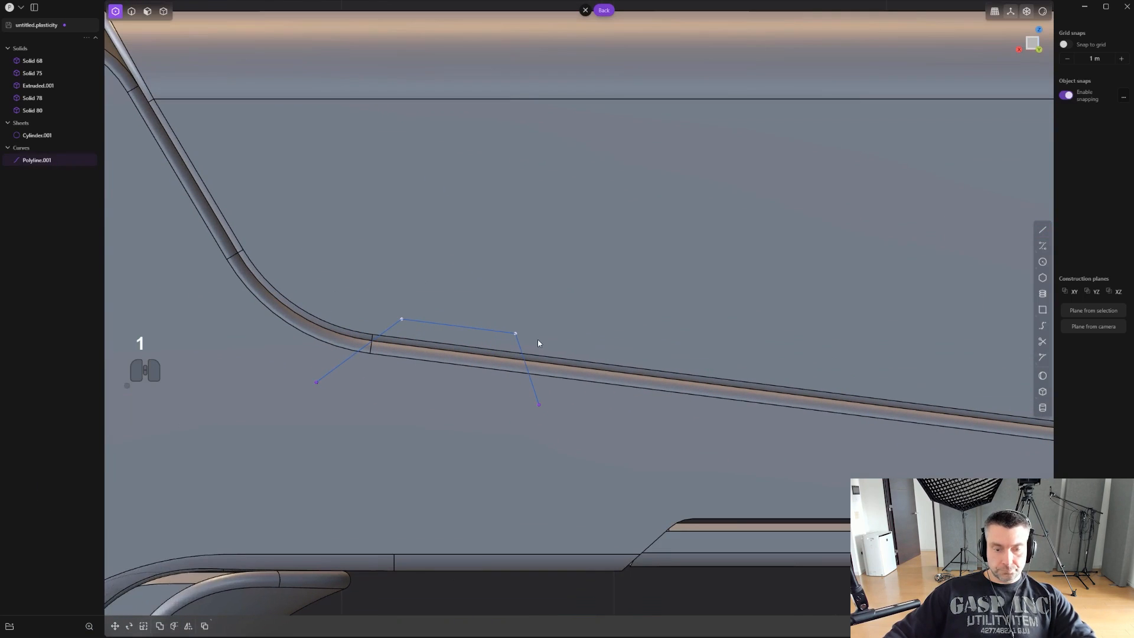
key("b")
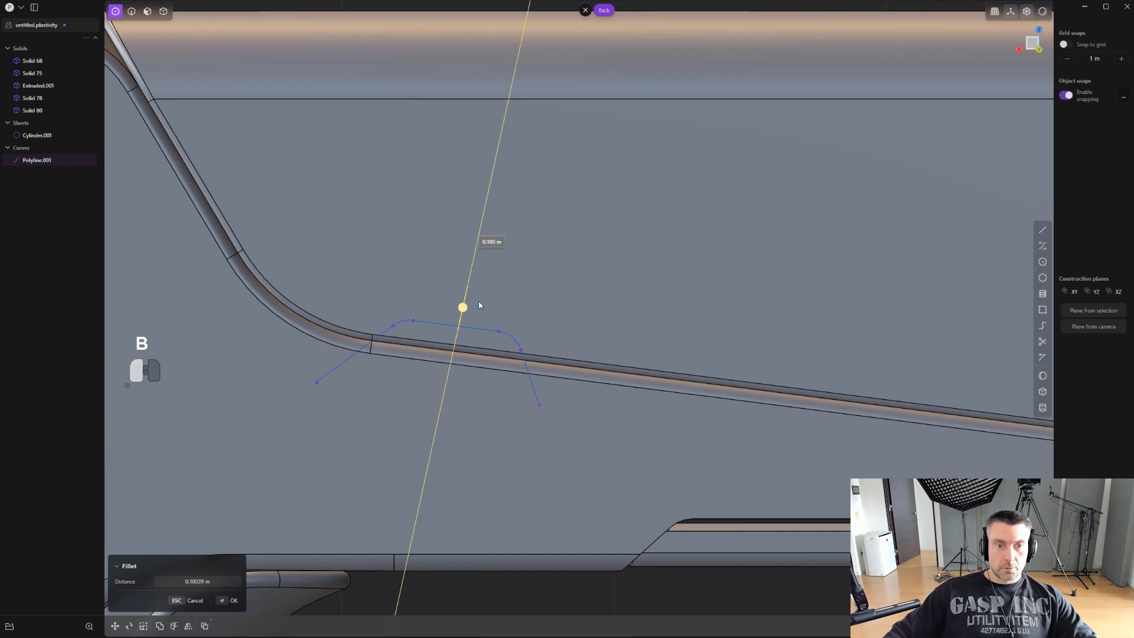
right_click(480, 302)
- Move the rounded polyline by about -0.09 m in X and -0.05 m in Z so it sits lower over the seam
scroll(508, 328, "down", 1)
scroll(515, 334, "up", 2)
key("g")
key("g")
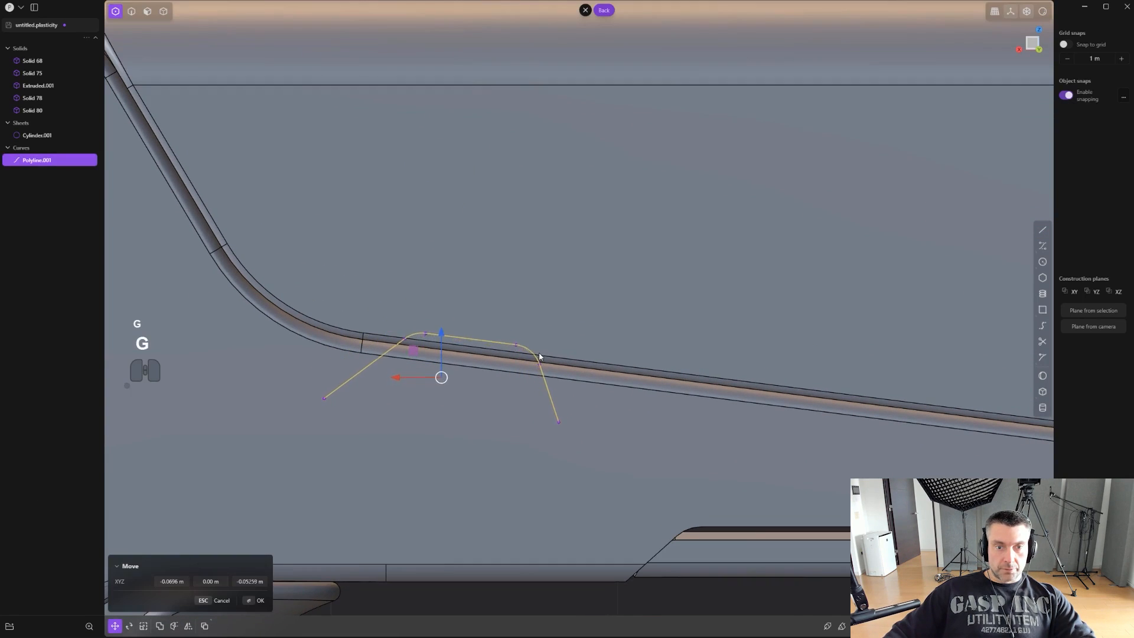
scroll(533, 356, "down", 5)
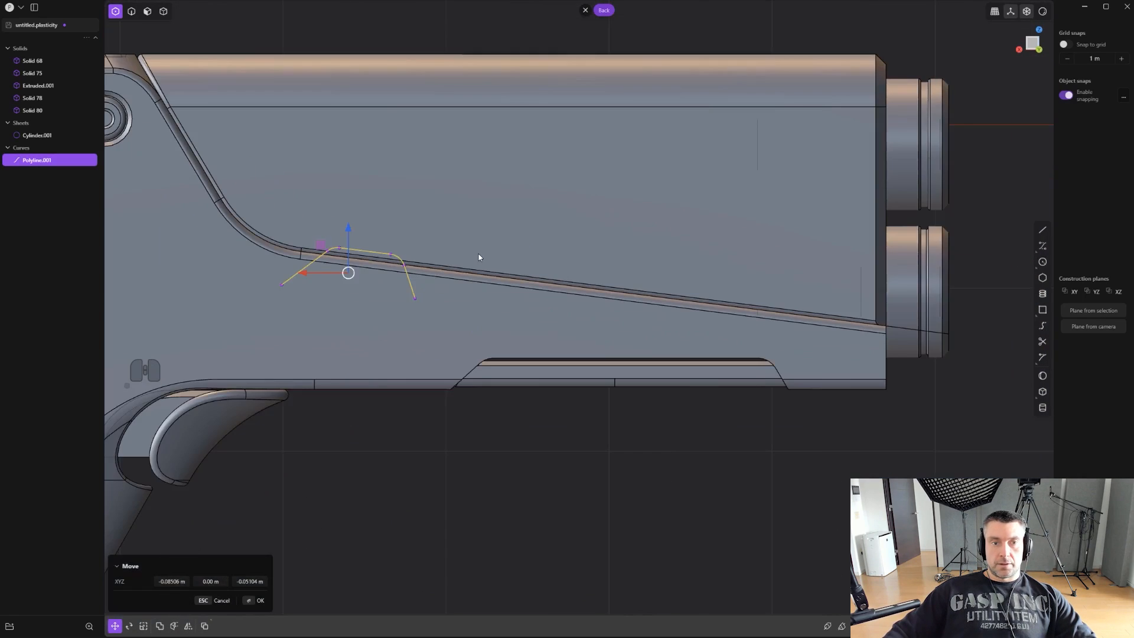
left_click(490, 269)
- Duplicate the rounded polyline and move the copy along the seam direction to near the barrel end, using a pivot on the seam edge
key("shift+d")
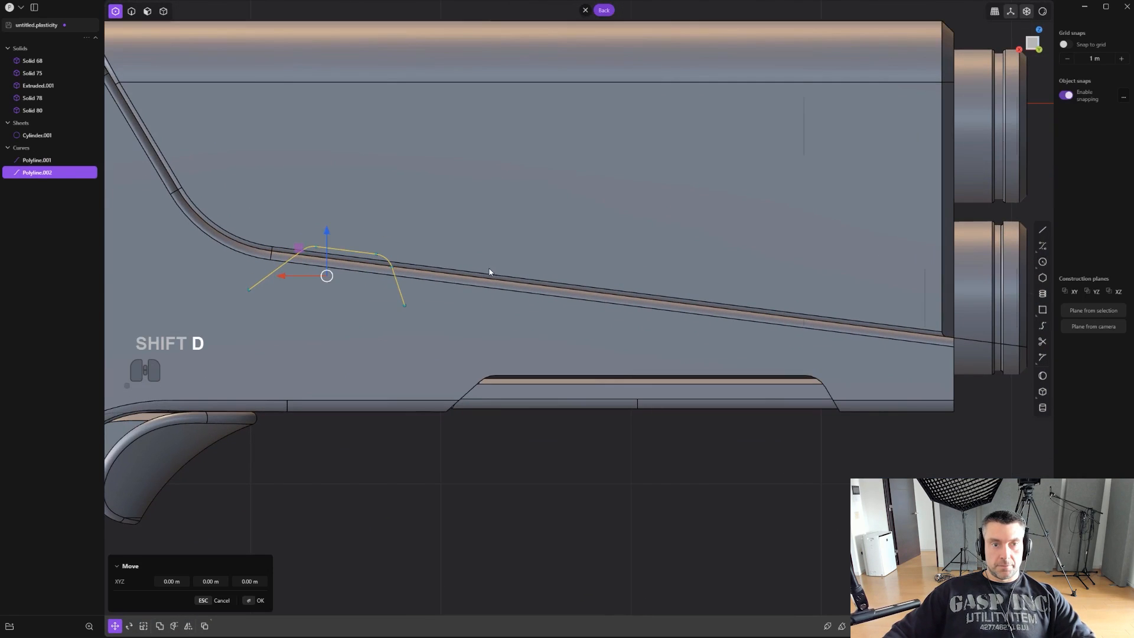
key("v")
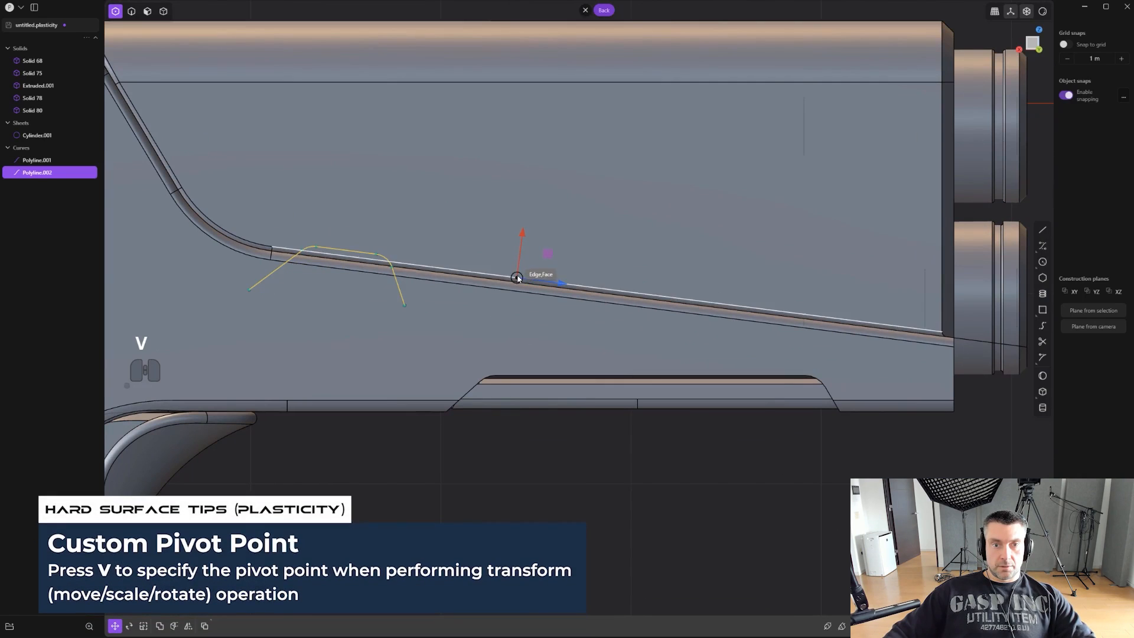
left_click(528, 286)
key("z")
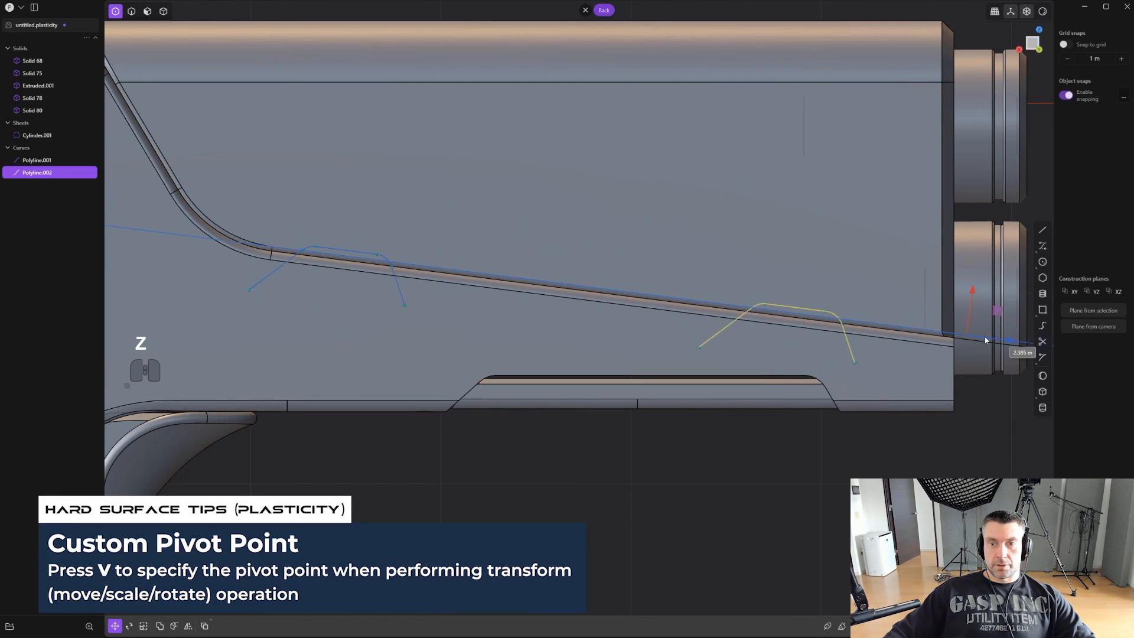
left_click(1024, 343)
right_click(628, 335)
- Cut the upper body with both rounded polylines to separate tab pieces along the seam
scroll(614, 335, "down", 3)
middle_click_drag(592, 335, 552, 353, "shift")
key("2")
left_click(354, 282, "shift")
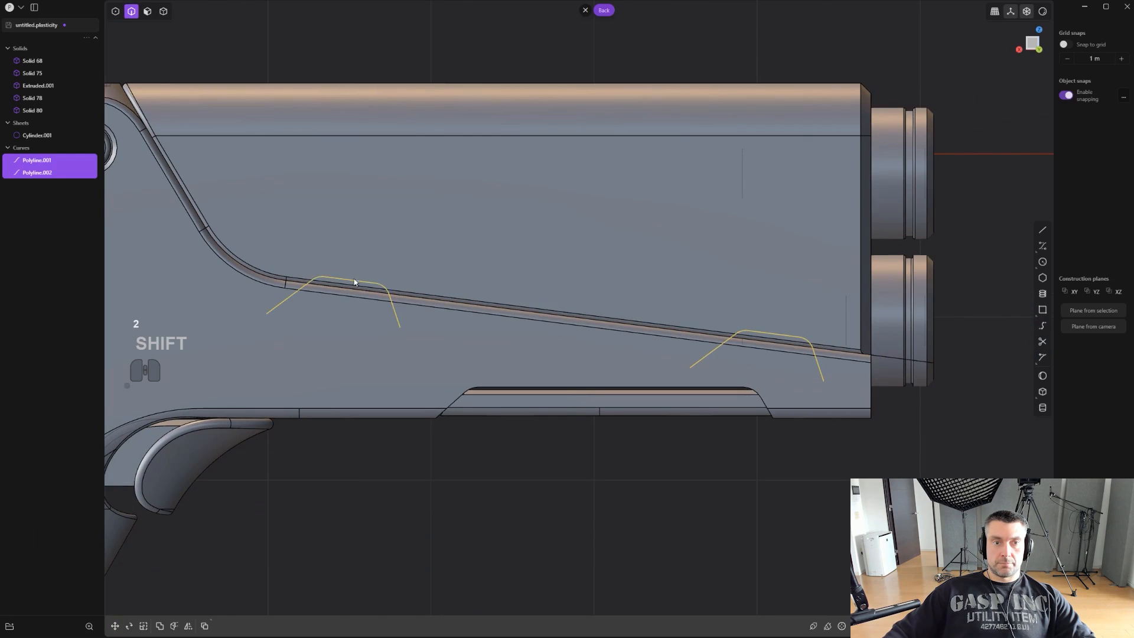
scroll(795, 341, "up", 1)
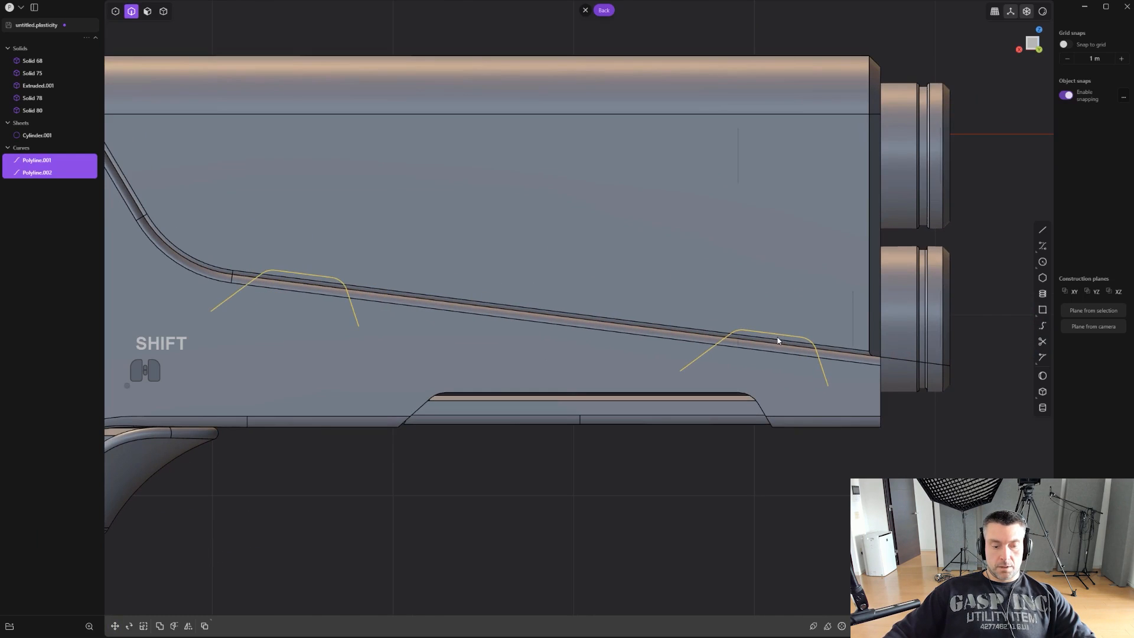
key("c")
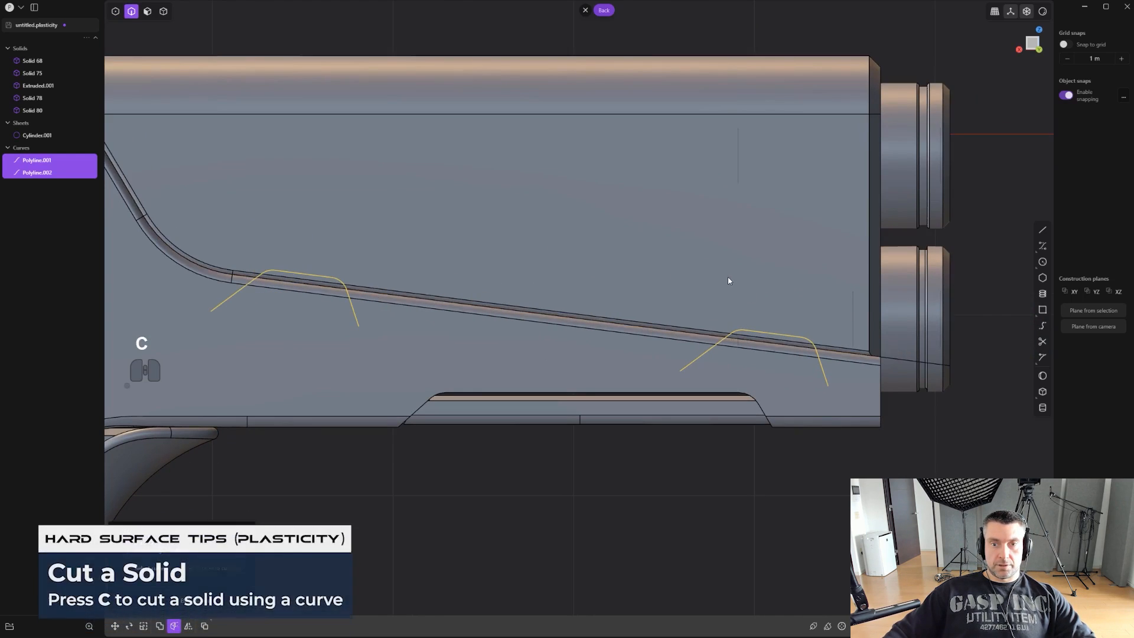
key("2")
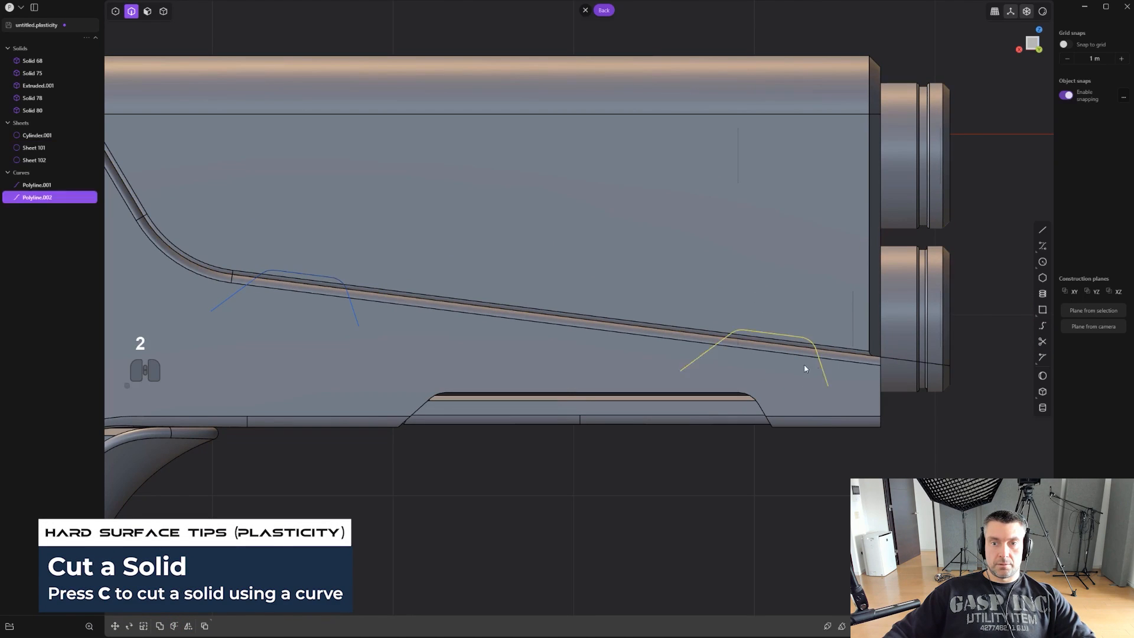
- Delete both cutting polylines and scale the two separated tab sheets along Y
key("x")
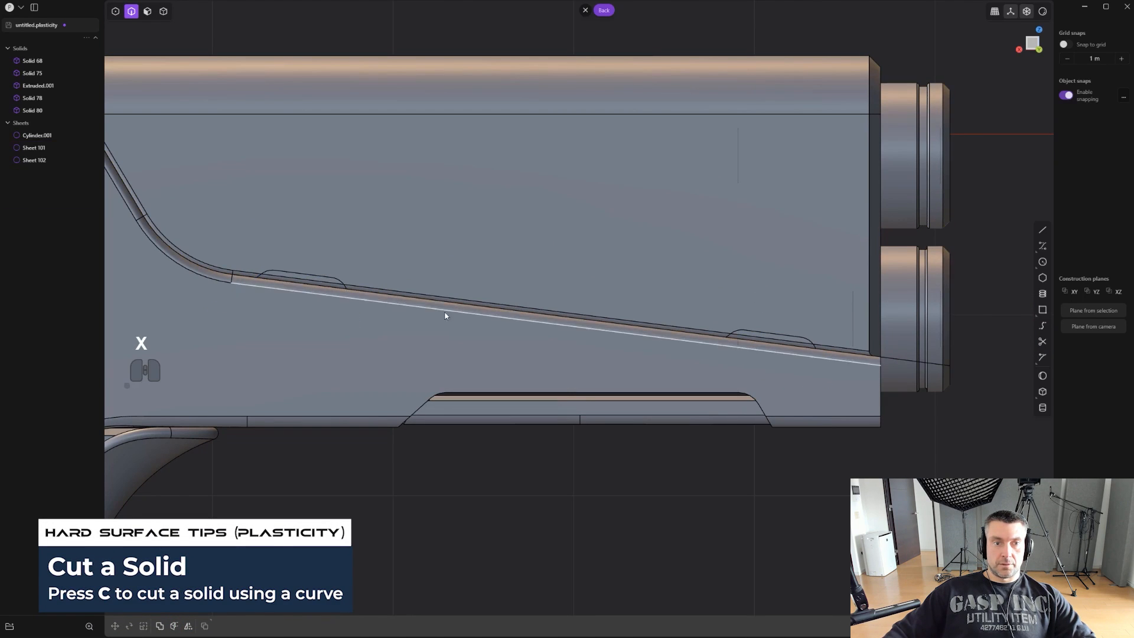
middle_click_drag(445, 316, 375, 312)
key("4")
left_click(352, 286)
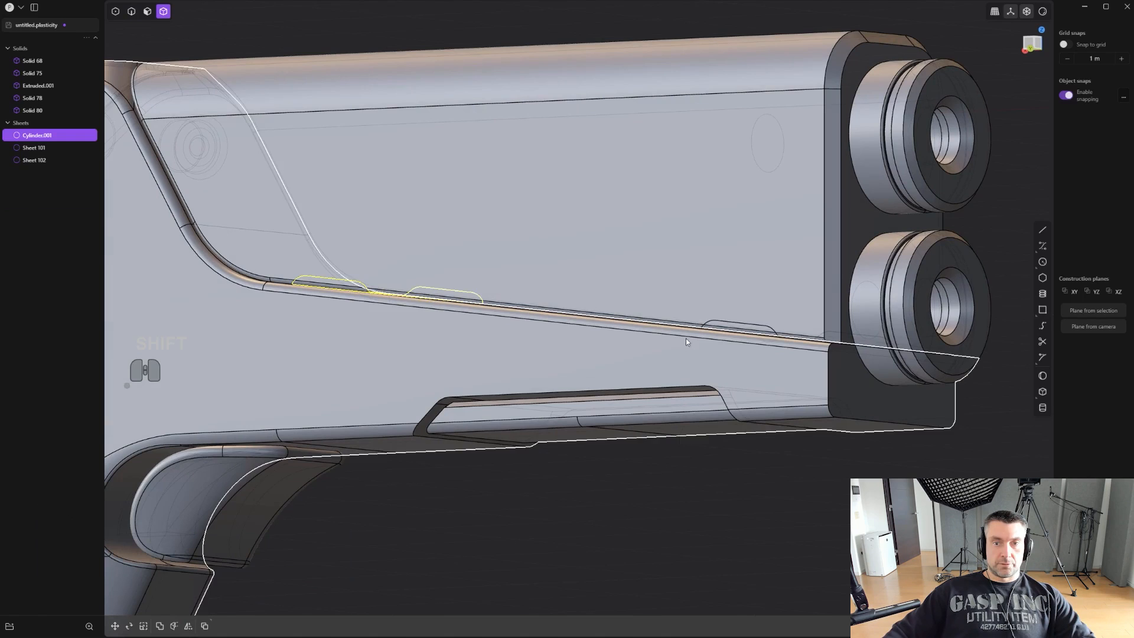
left_click(731, 330, "shift")
middle_click_drag(731, 331, 789, 320)
key("s")
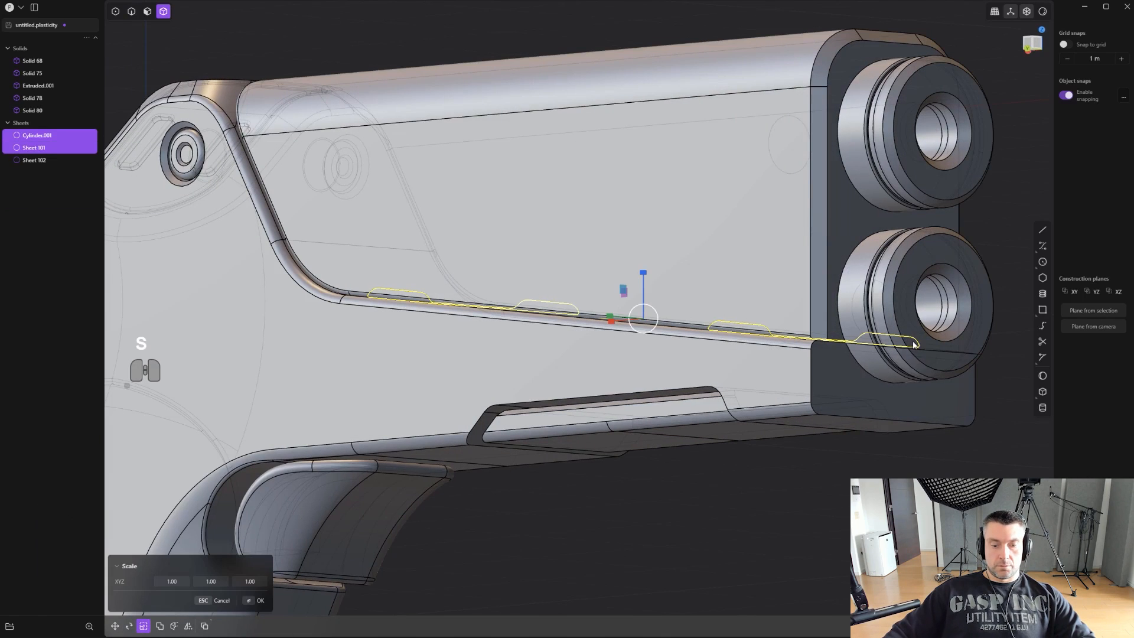
left_click(902, 340)
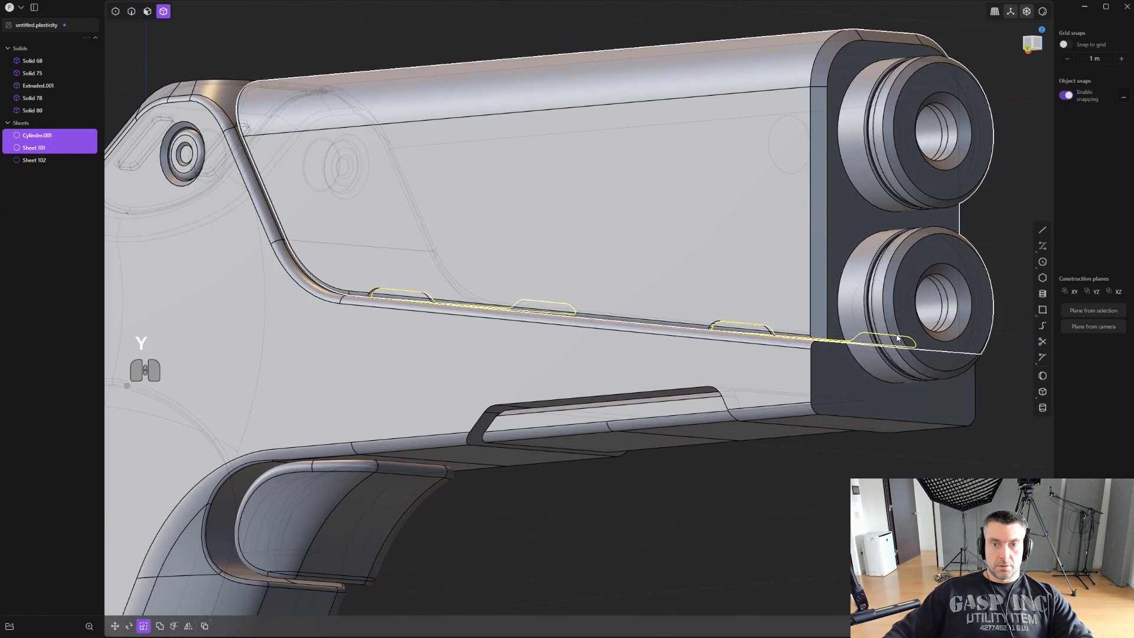
- Try to bevel the upper edge of the front tab sheet, and undo the tab edits
scroll(720, 311, "up", 3)
key("2")
left_click(745, 323)
scroll(749, 323, "up", 3)
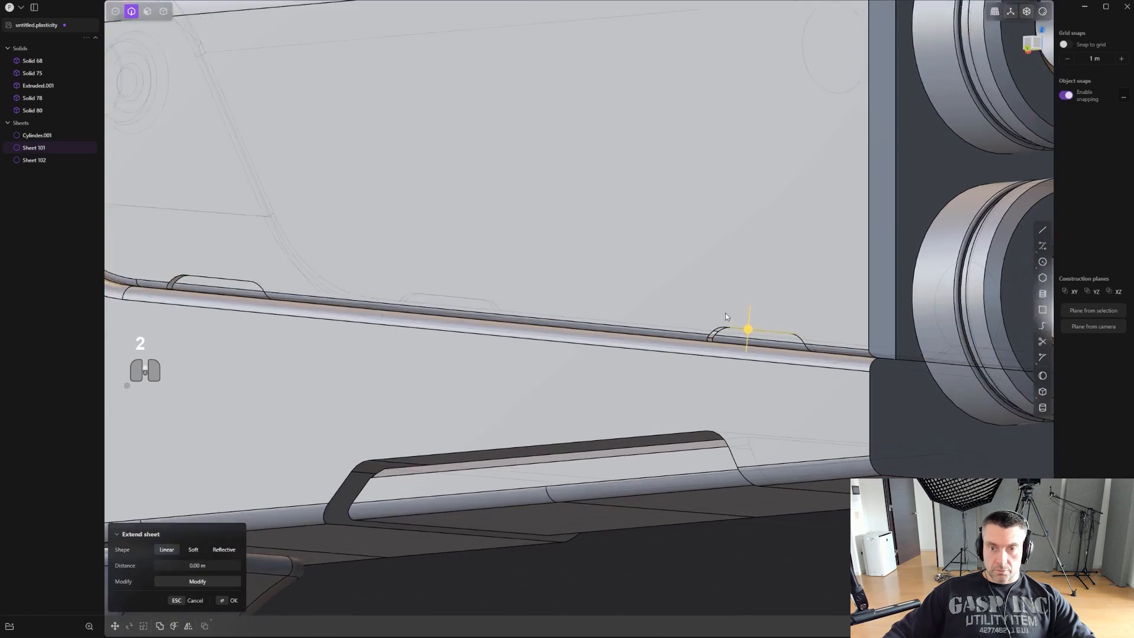
middle_click_drag(725, 313, 581, 323)
scroll(717, 332, "up", 5)
scroll(647, 375, "down", 2)
key("ctrl+z")
key("ctrl+z")
key("ctrl+z")
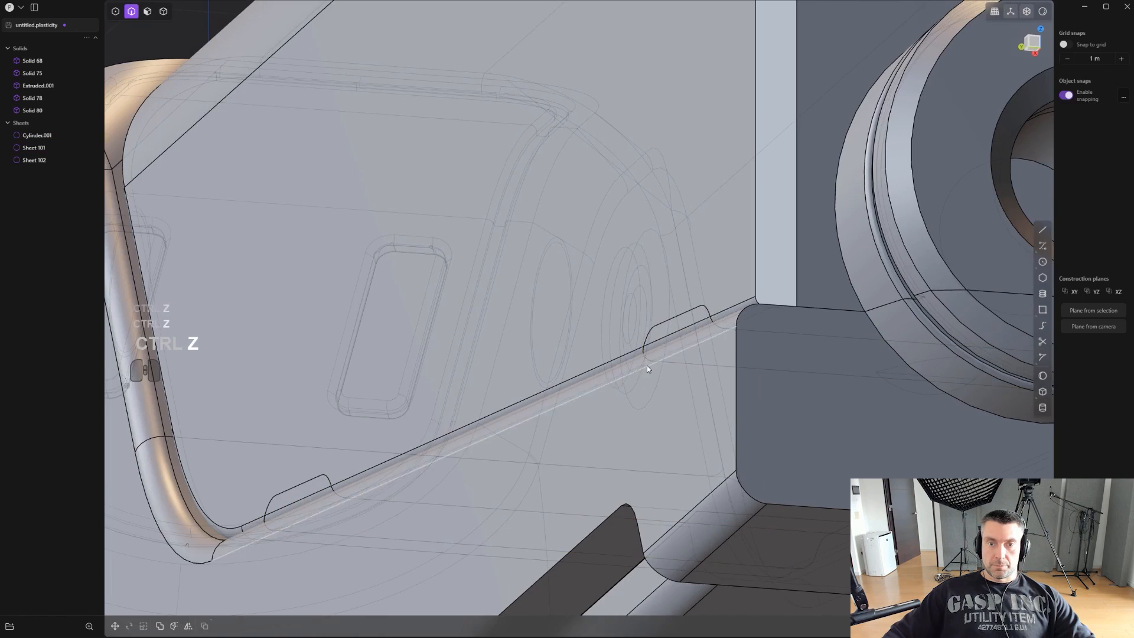
- Isolate the upper body sheet, close it into a solid, and bring the other parts back into view
middle_click_drag(648, 367, 730, 373)
key("4")
left_click(696, 271)
scroll(696, 271, "down", 3)
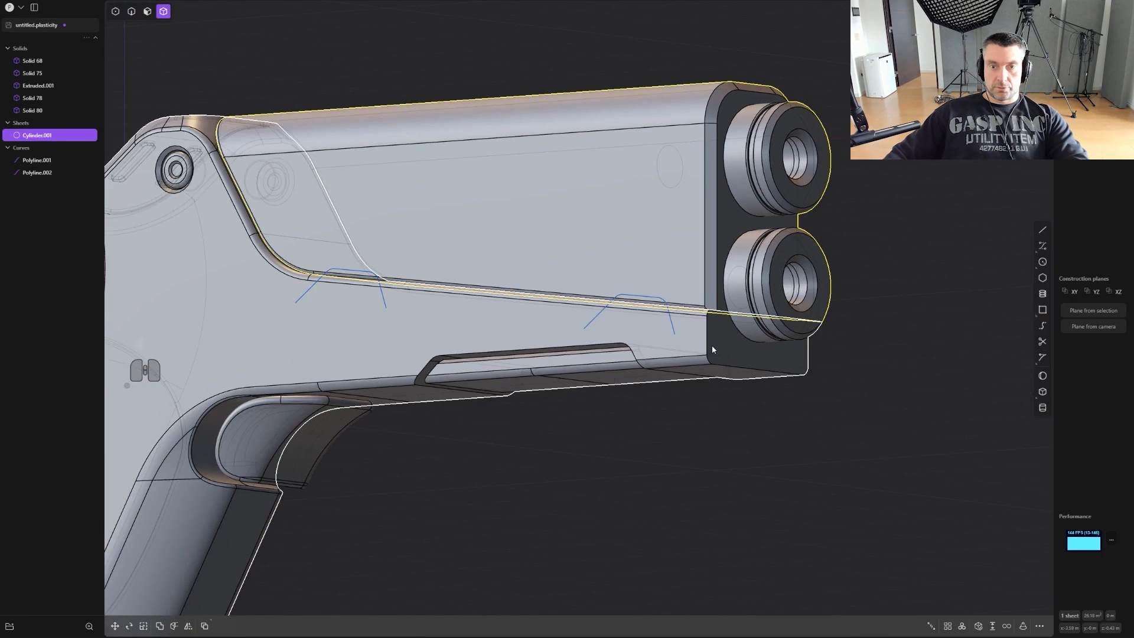
key("/")
middle_click_drag(720, 346, 673, 306)
left_click(976, 631)
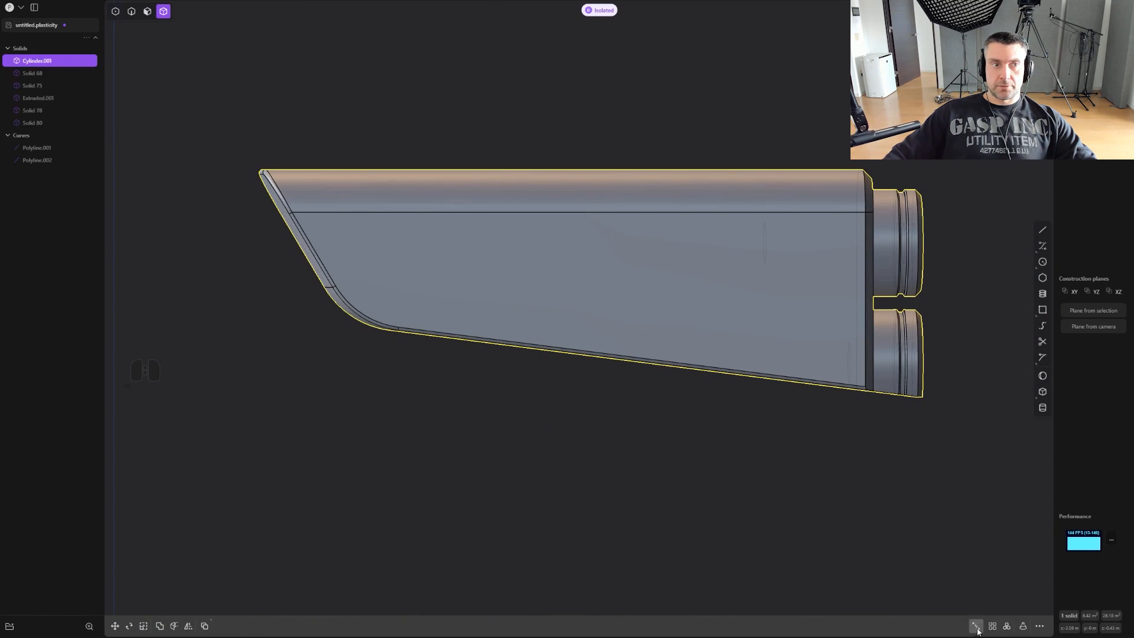
scroll(868, 483, "down", 2)
middle_click_drag(851, 428, 660, 347, "shift")
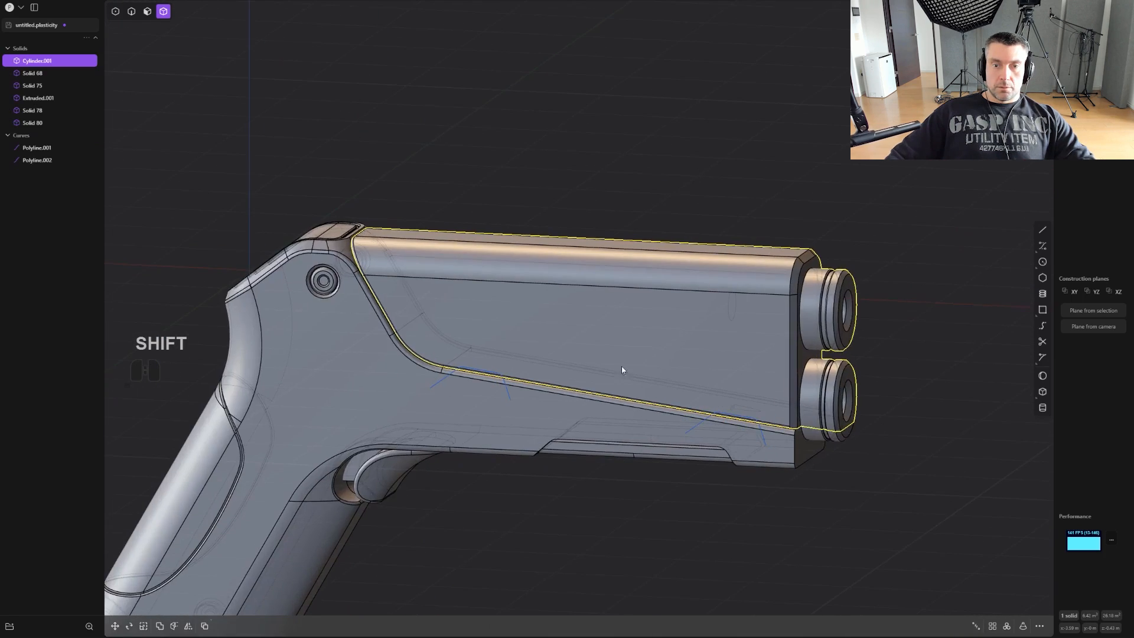
middle_click_drag(621, 370, 696, 342, "alt")
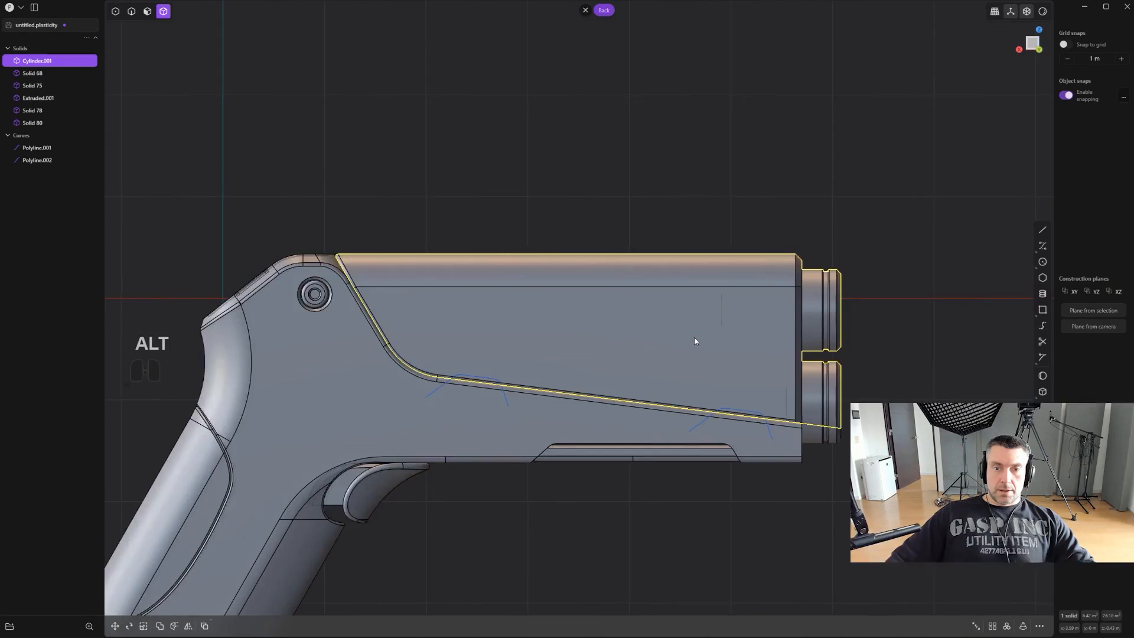
- Cut the upper body solid with both rounded polylines to separate two tab solids along the seam
scroll(696, 342, "up", 5)
key("2")
left_click(466, 415)
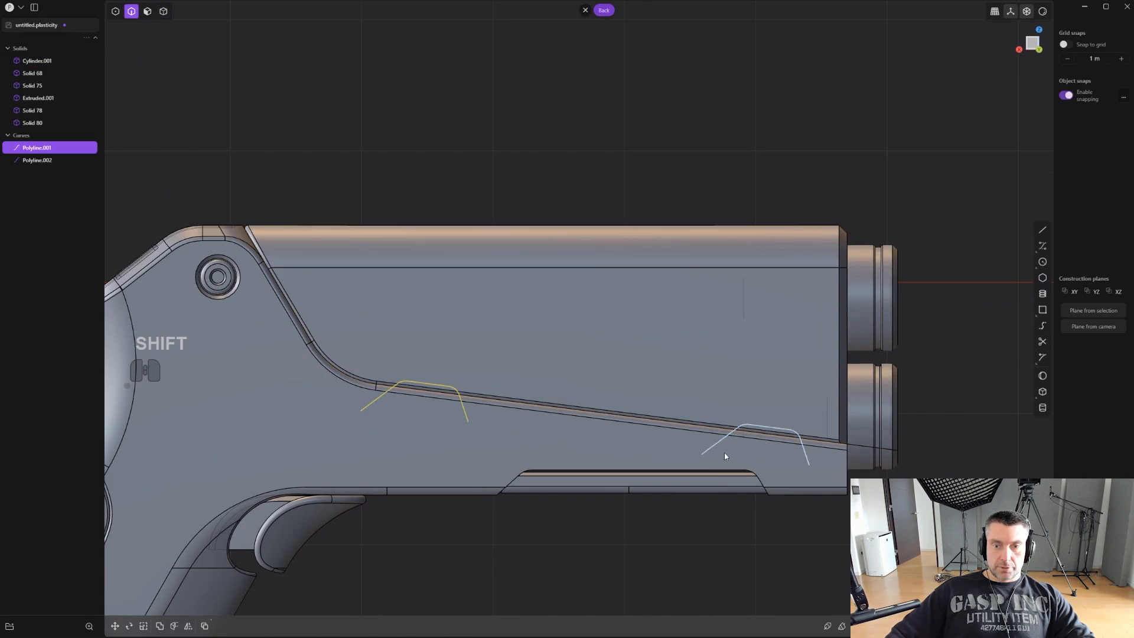
left_click(728, 446, "shift")
scroll(728, 445, "up", 2)
key("c")
left_click(730, 358)
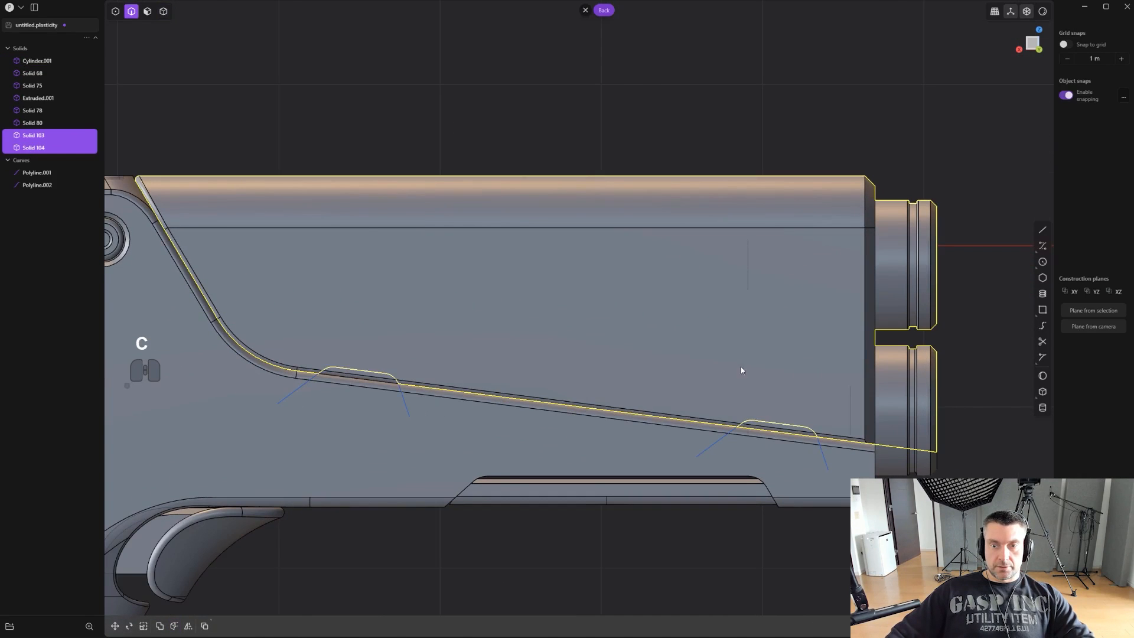
- Delete both cutting polylines and turn off the see-through display
scroll(738, 372, "down", 3)
key("4")
key("2")
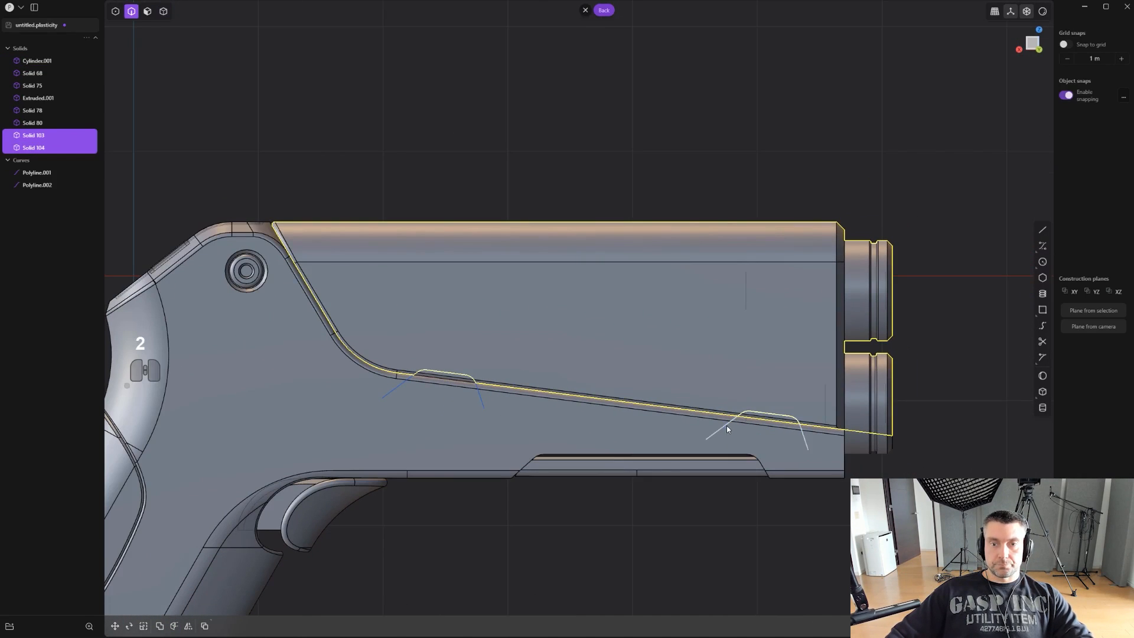
left_click(726, 425)
left_click(484, 409, "shift")
key("x")
middle_click_drag(489, 414, 571, 423)
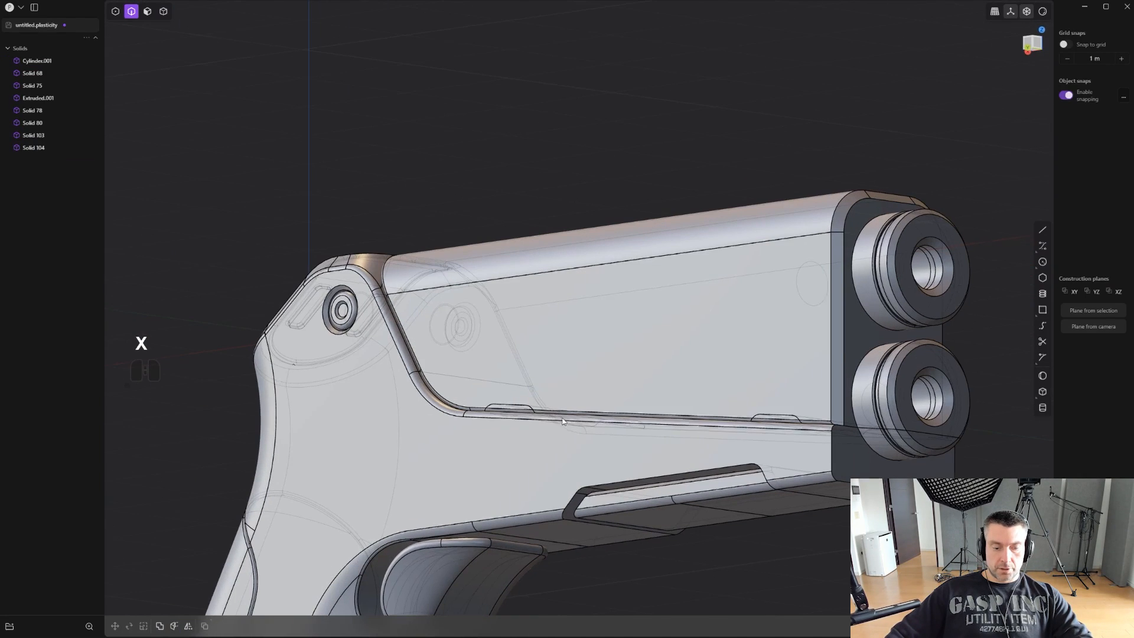
key("alt+z")
scroll(571, 434, "up", 1)
scroll(572, 435, "down", 1)
- Scale the two tab solids down slightly along Y so they sit recessed in the upper body
key("4")
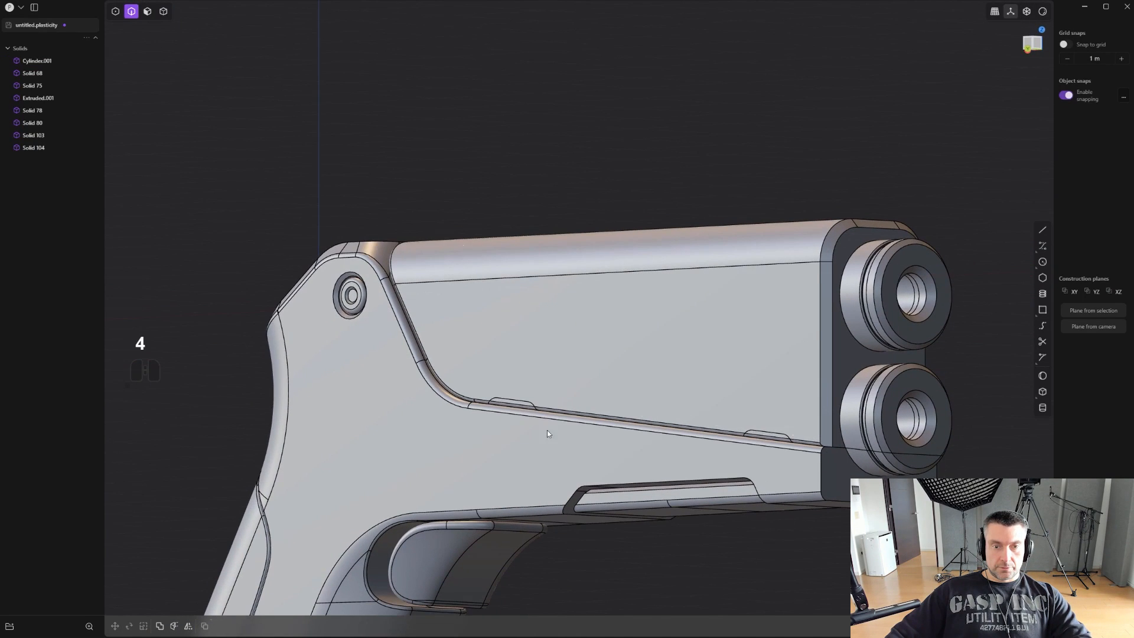
left_click(514, 405)
left_click(769, 436, "shift")
middle_click_drag(769, 437, 679, 353)
key("s")
key("y")
right_click(675, 396)
- Bevel the upper body's edges around the front and rear tab openings
scroll(626, 391, "up", 2)
scroll(626, 395, "up", 1)
key("2")
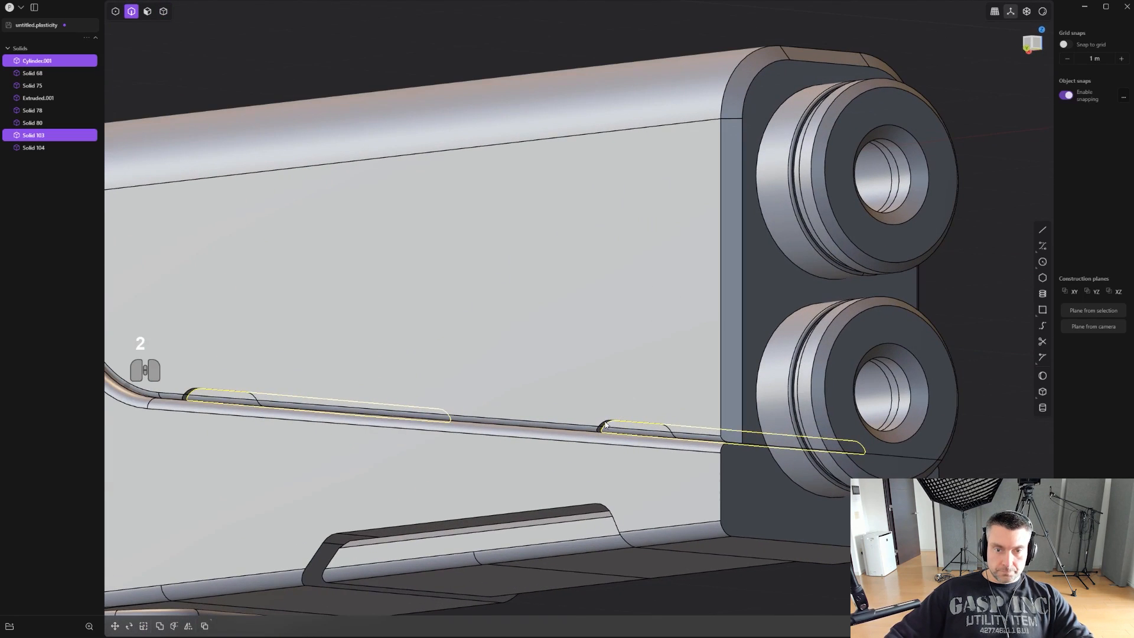
left_click(605, 422)
middle_click_drag(501, 391, 753, 378, "shift")
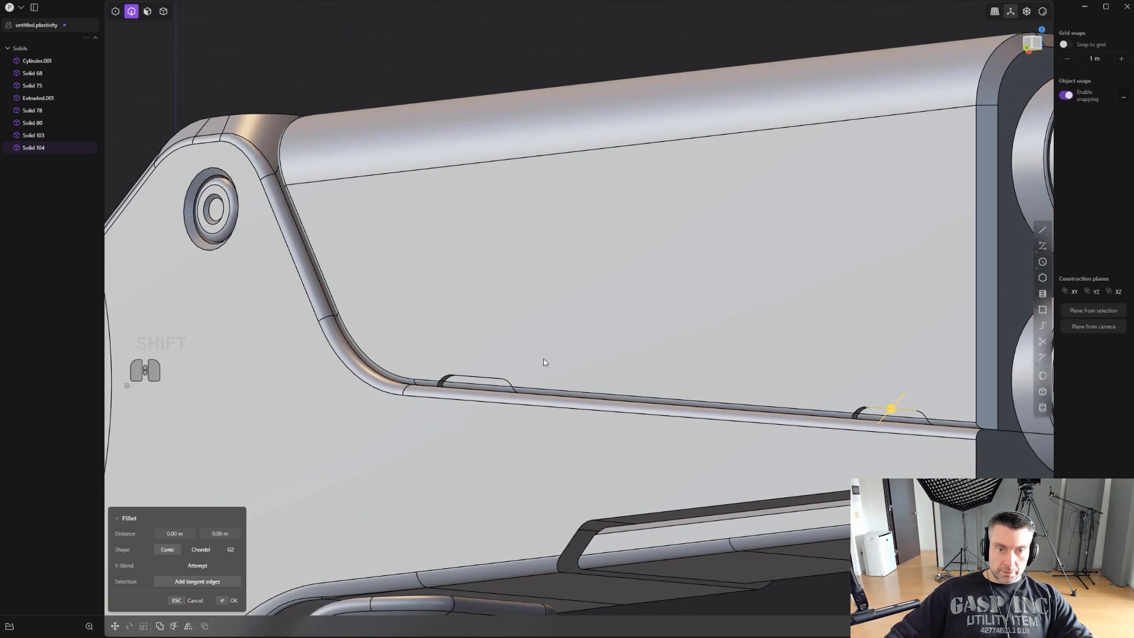
left_click(474, 377, "shift")
scroll(473, 352, "up", 4)
scroll(490, 353, "up", 4)
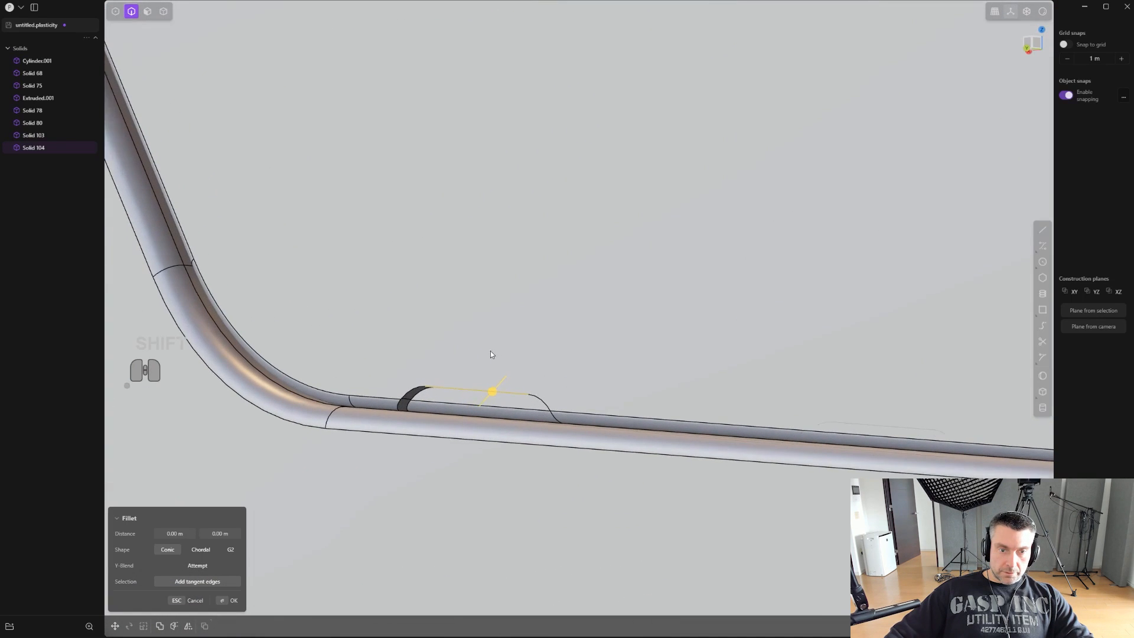
left_click_drag(494, 390, 504, 406)
scroll(506, 402, "down", 2)
right_click(562, 367)
- Mirror the upper body across the gun's lengthwise centre plane, slicing it at the mirror plane
scroll(561, 367, "down", 8)
middle_click_drag(649, 473, 678, 529, "shift")
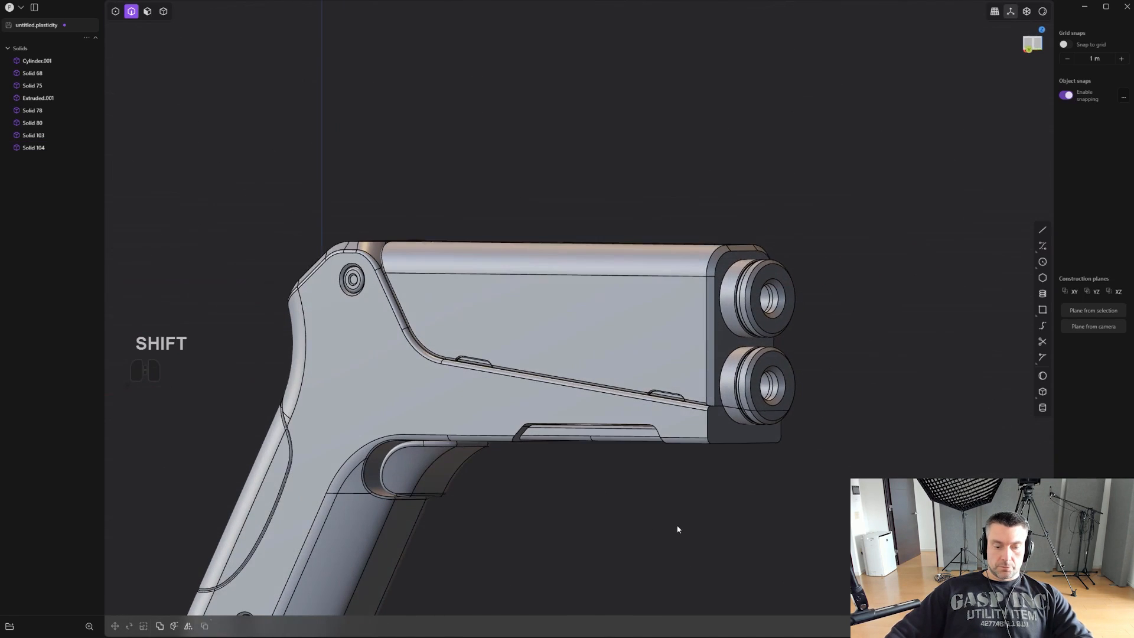
key("4")
left_click(611, 336)
middle_click_drag(611, 336, 601, 349)
key("alt+x")
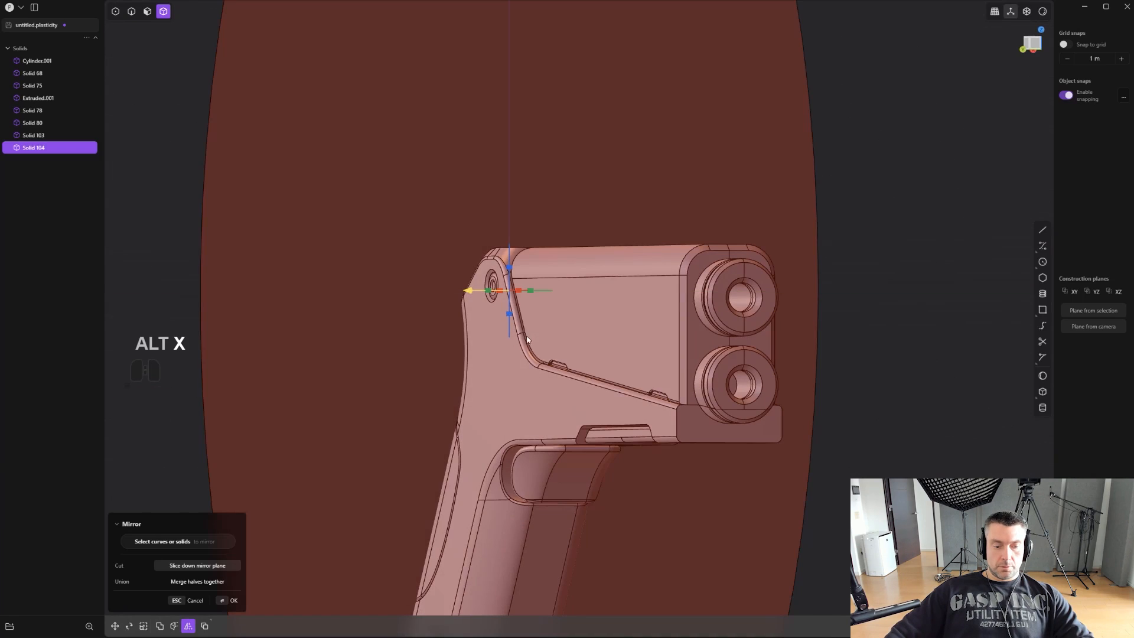
key("q")
right_click(527, 336)
scroll(529, 337, "down", 2)
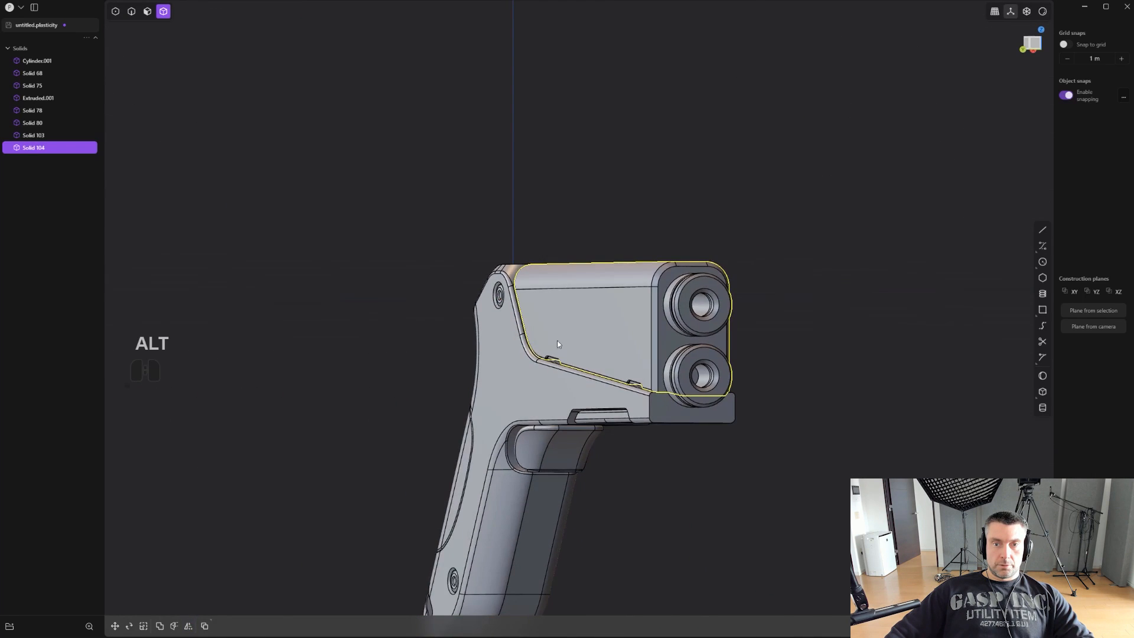
- Hide the edge lines and examine the whole pistol's side profile and the new seam tabs
middle_click_drag(557, 340, 746, 364, "alt")
left_click(793, 363)
scroll(794, 362, "down", 1)
scroll(795, 366, "down", 1)
key("ctrl+e")
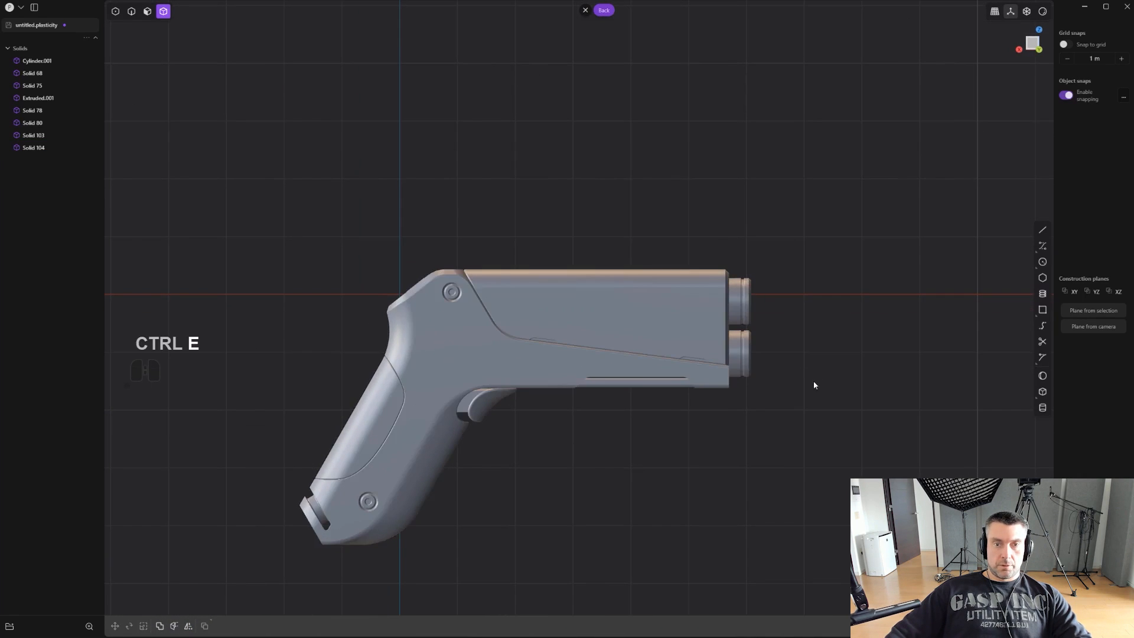
middle_click_drag(813, 381, 749, 352)
scroll(747, 353, "up", 3)
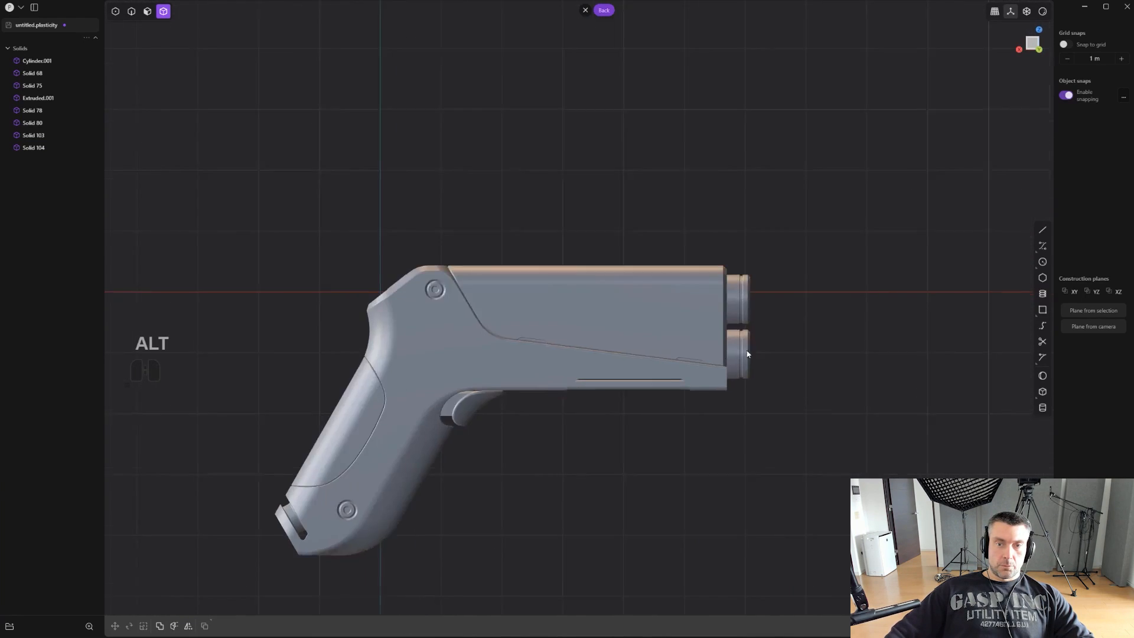
middle_click_drag(474, 380, 570, 373, "shift")
scroll(472, 376, "up", 3)
scroll(554, 352, "up", 8)
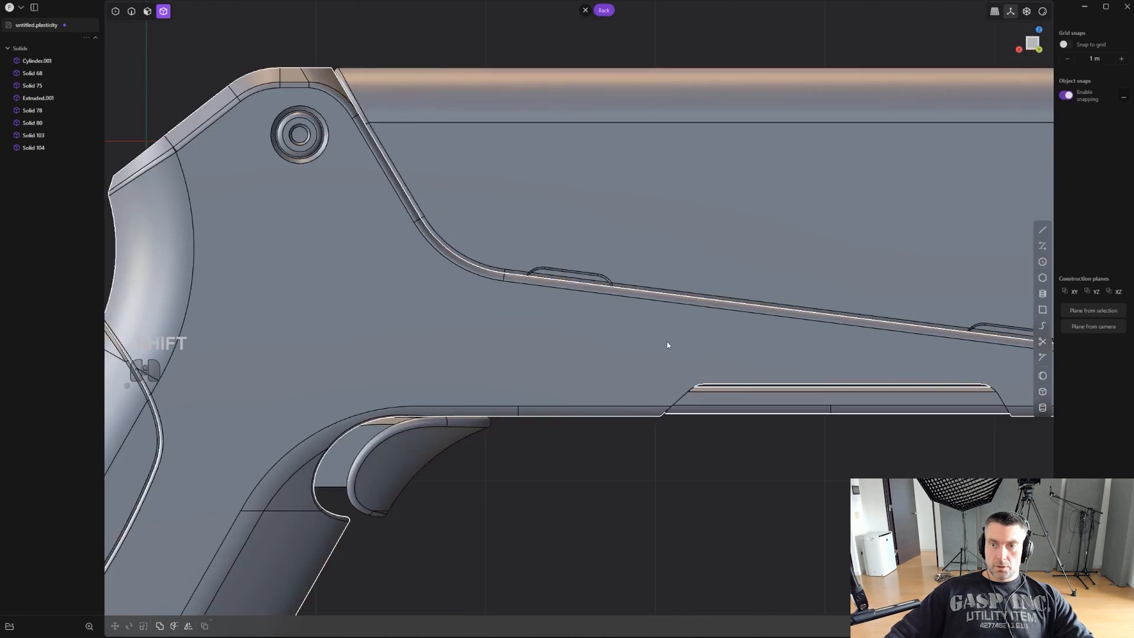
- Draw a wide rectangle about 0.18 m tall on the frame above the trigger and move it about 0.06 m in X and -0.02 m in Z
middle_click_drag(667, 341, 711, 327, "shift")
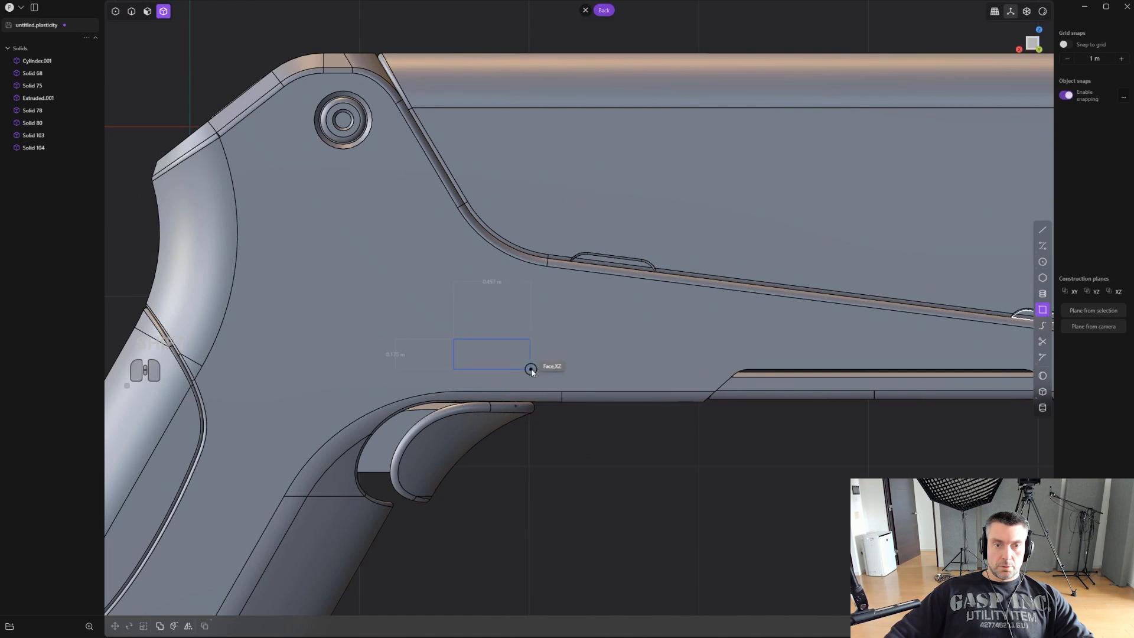
left_click(566, 369)
scroll(566, 370, "up", 1)
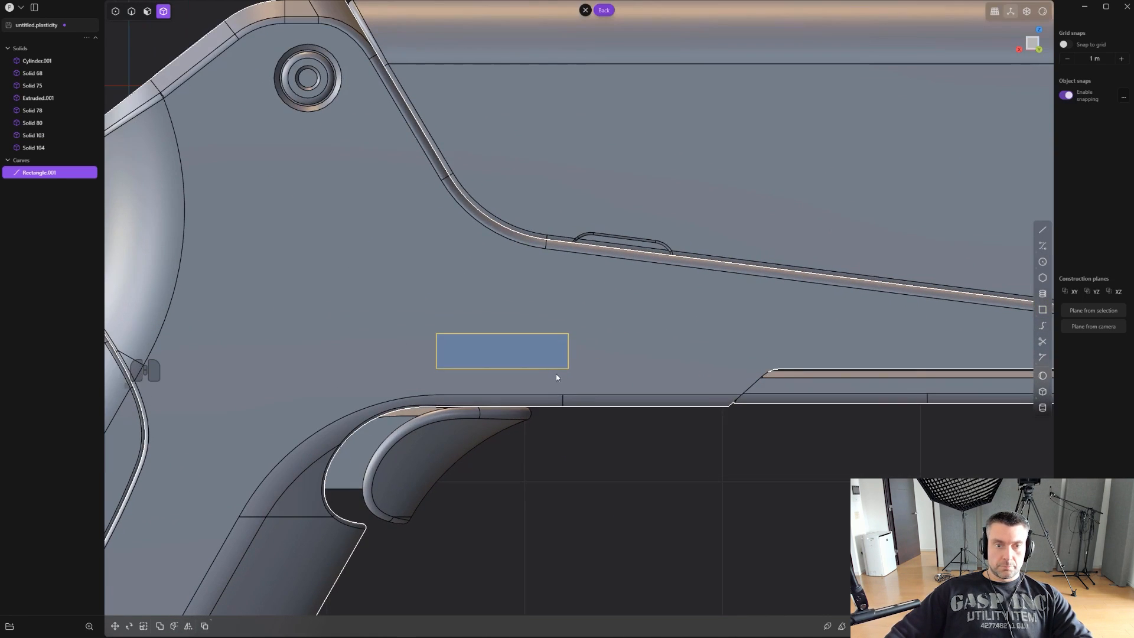
key("g")
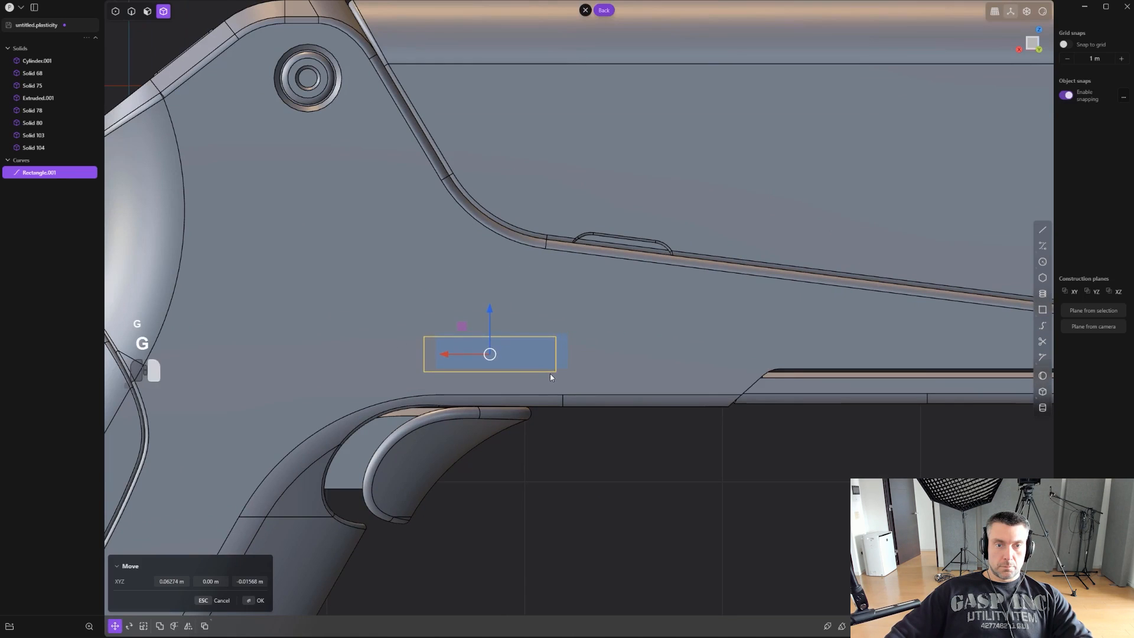
left_click(550, 377)
- Try to fillet the rectangle's two upper corners
scroll(550, 376, "up", 1)
key("1")
scroll(591, 371, "up", 1)
key("b")
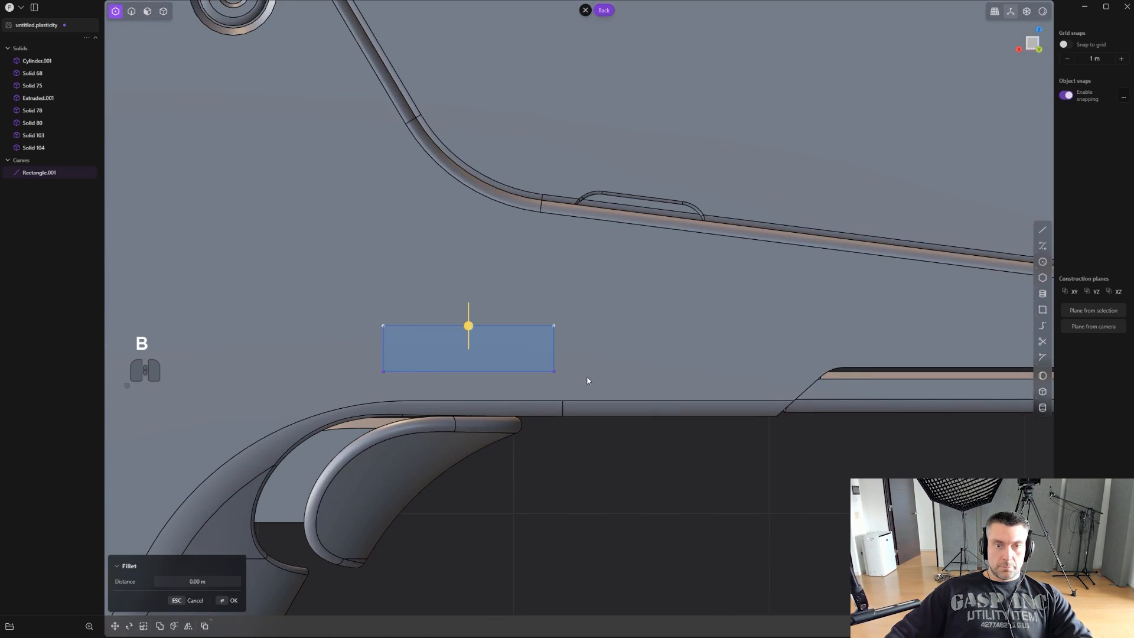
left_click_drag(469, 326, 468, 323)
key("ctrl+z")
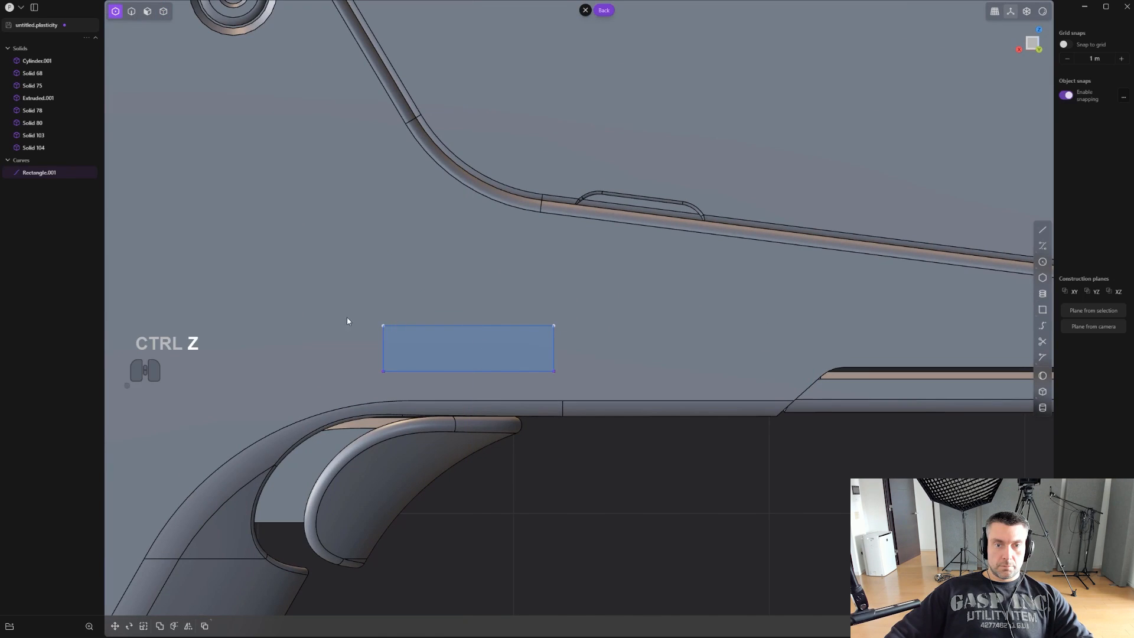
- Fillet all four corners of the rectangle by about 0.027 m
scroll(575, 381, "up", 1)
key("b")
left_click(458, 342)
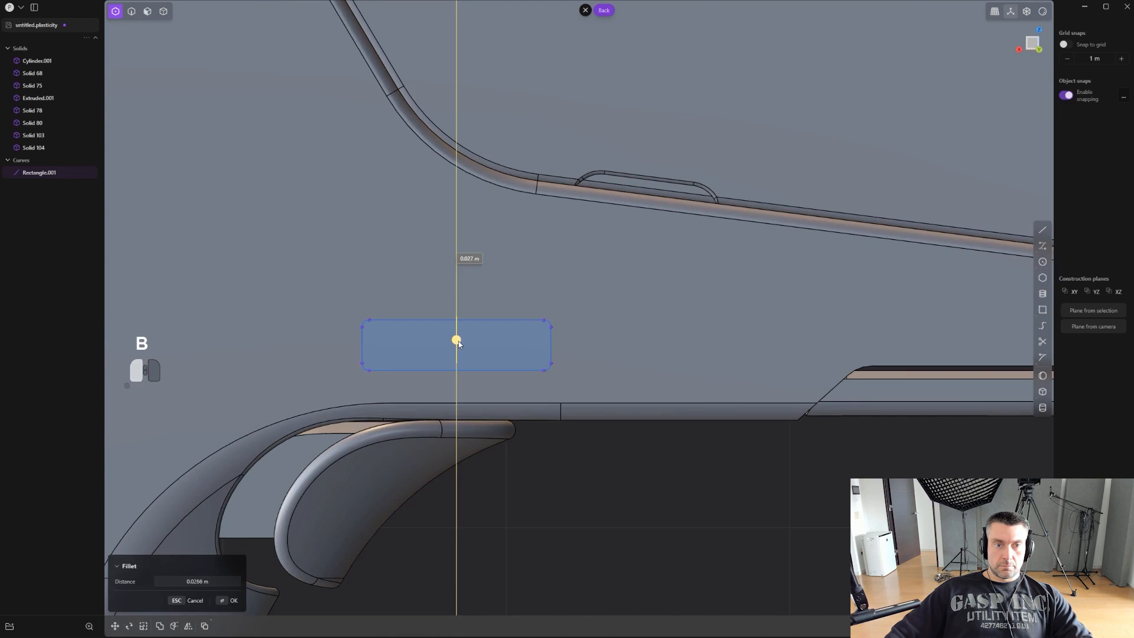
right_click(458, 341)
- Imprint the rounded rectangle onto the frame's side face and delete the leftover curve
scroll(459, 343, "up", 1)
key("shift+q")
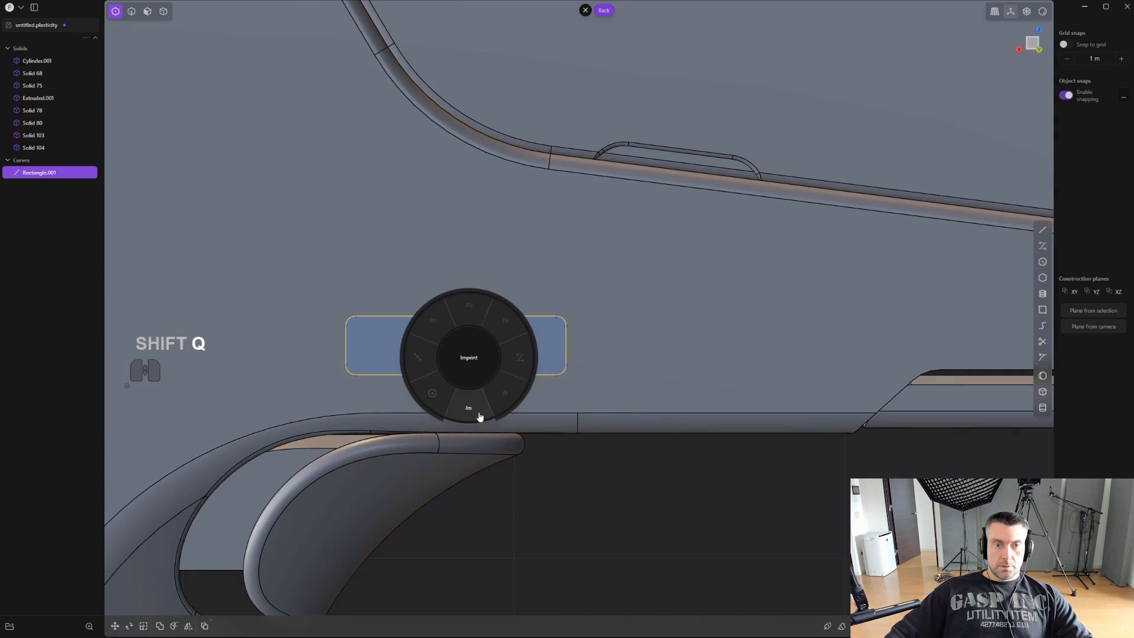
left_click(478, 413)
left_click(494, 301)
right_click(493, 301)
key("2")
left_click(507, 316)
key("x")
mouse_move(454, 343)
middle_mouse_down()
mouse_move(470, 341)
mouse_move(455, 341)
middle_mouse_up()
- Offset the imprinted rounded face into the frame to form a shallow pocket above the trigger
key("3")
left_click(469, 335)
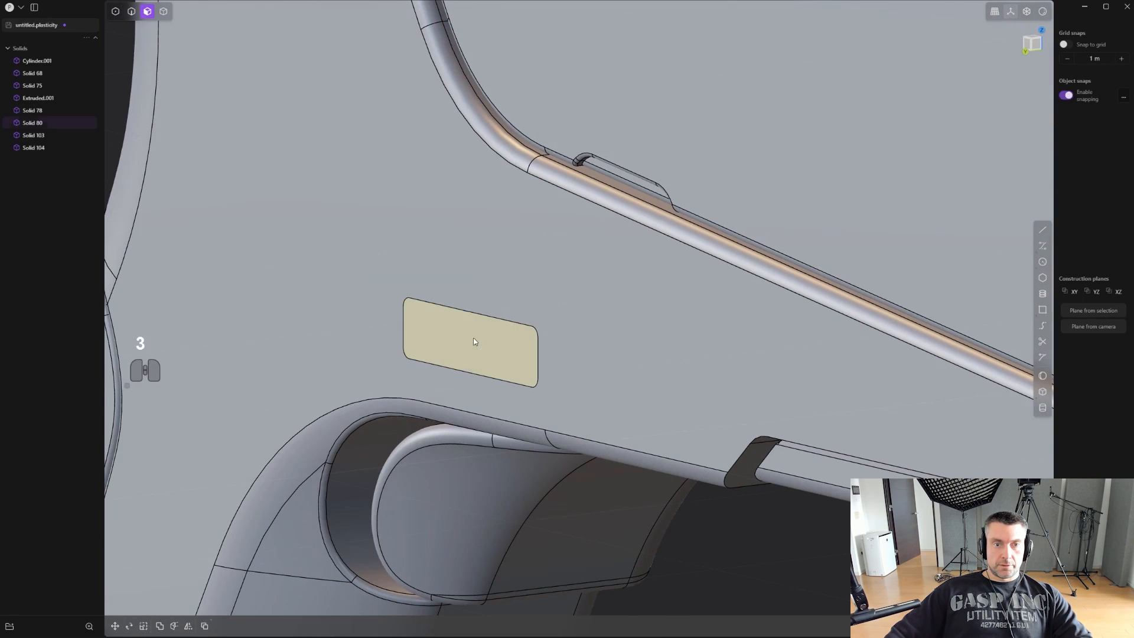
key("o")
left_click_drag(436, 342, 473, 321)
right_click(446, 343)
right_click(472, 316)
- Bevel the outer rim edge of the pocket
key("2")
left_click(471, 311)
right_click(473, 321)
middle_click_drag(473, 321, 477, 364)
- Offset the pocket floor's outline slightly inward and duplicate the inner face as a separate sheet
left_click(517, 353)
key("o")
key("shift+d")
right_click(534, 356)
- Extrude the pocket's inner face outward as a new separate body to form an insert
key("e")
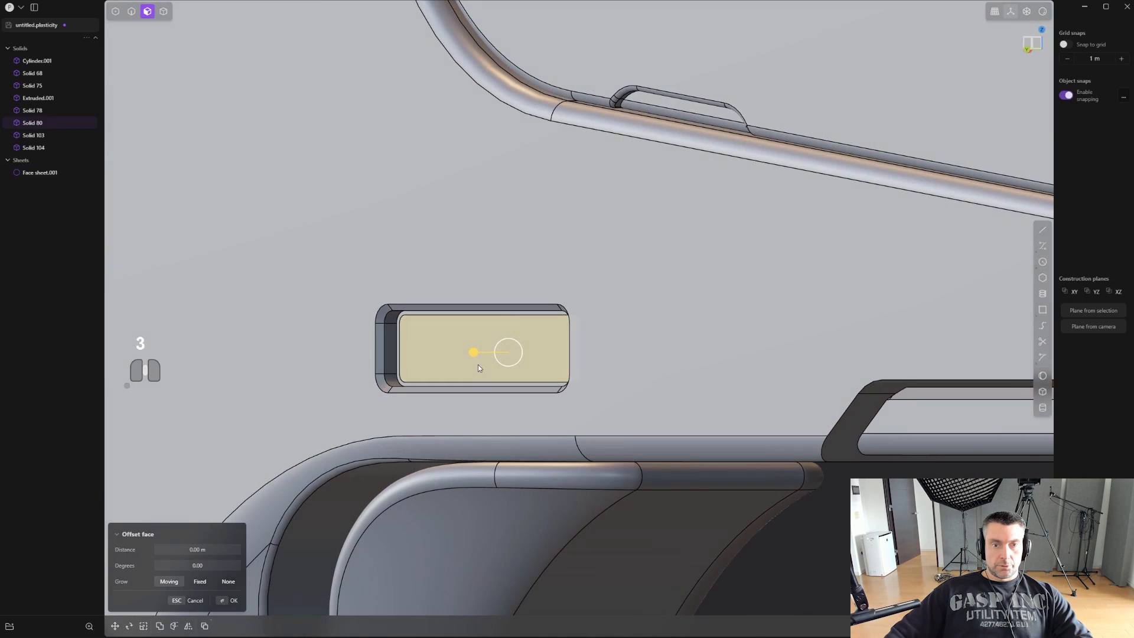
mouse_move(474, 353)
left_mouse_down()
mouse_move(455, 348)
mouse_move(476, 348)
left_mouse_up()
key("b")
- Bevel the front outline edge of the pocket insert
key("2")
middle_click_drag(476, 349, 487, 335)
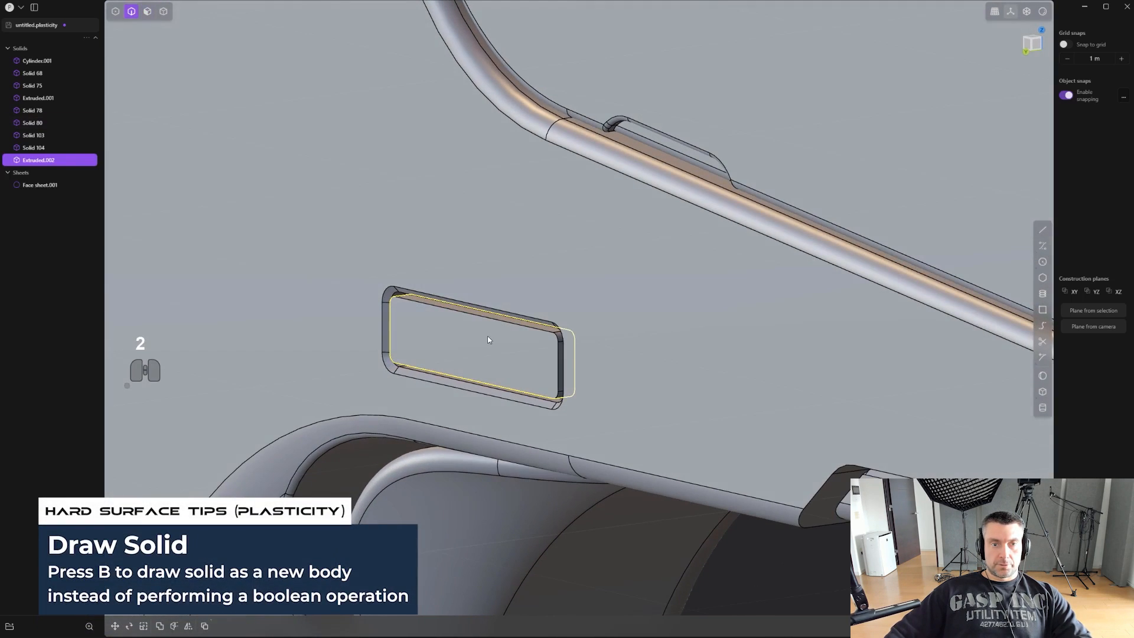
left_click(501, 325)
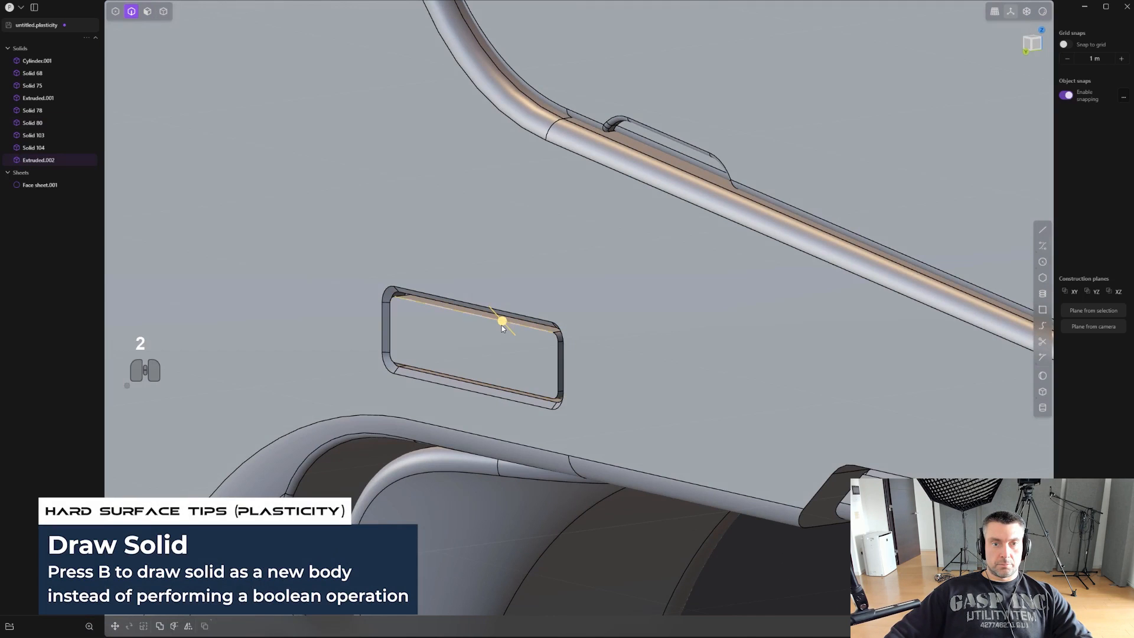
left_click_drag(501, 325, 511, 325)
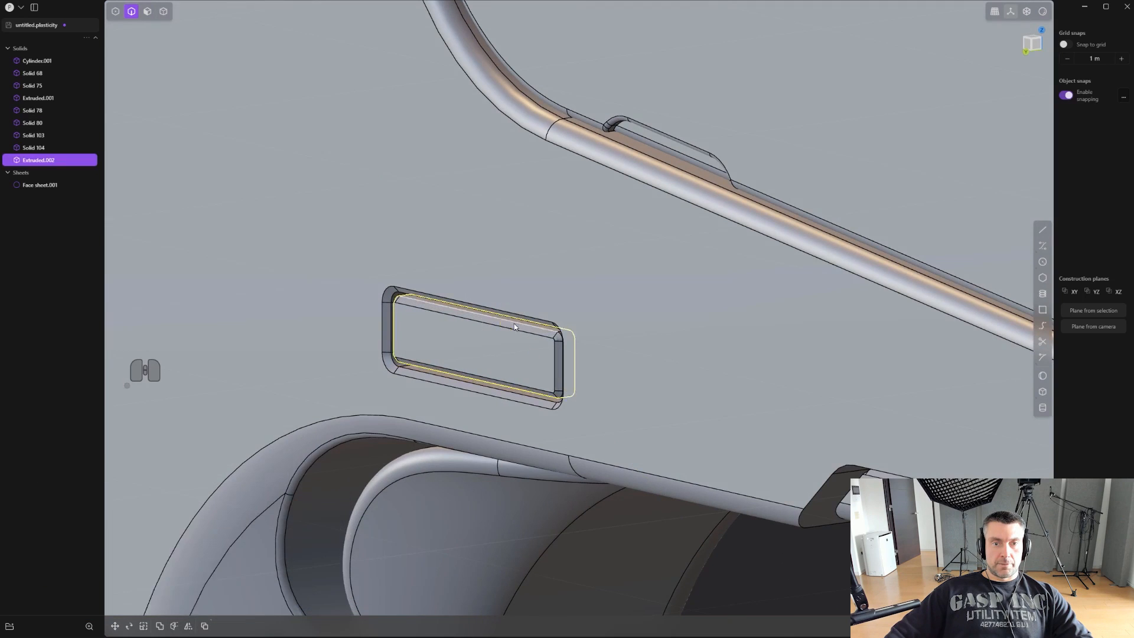
- Redo the fillet on the pocket insert's front outline edge at about 0.013 m
middle_click_drag(512, 325, 485, 339)
key("ctrl+z")
left_click_drag(440, 321, 464, 318)
scroll(463, 318, "down", 1)
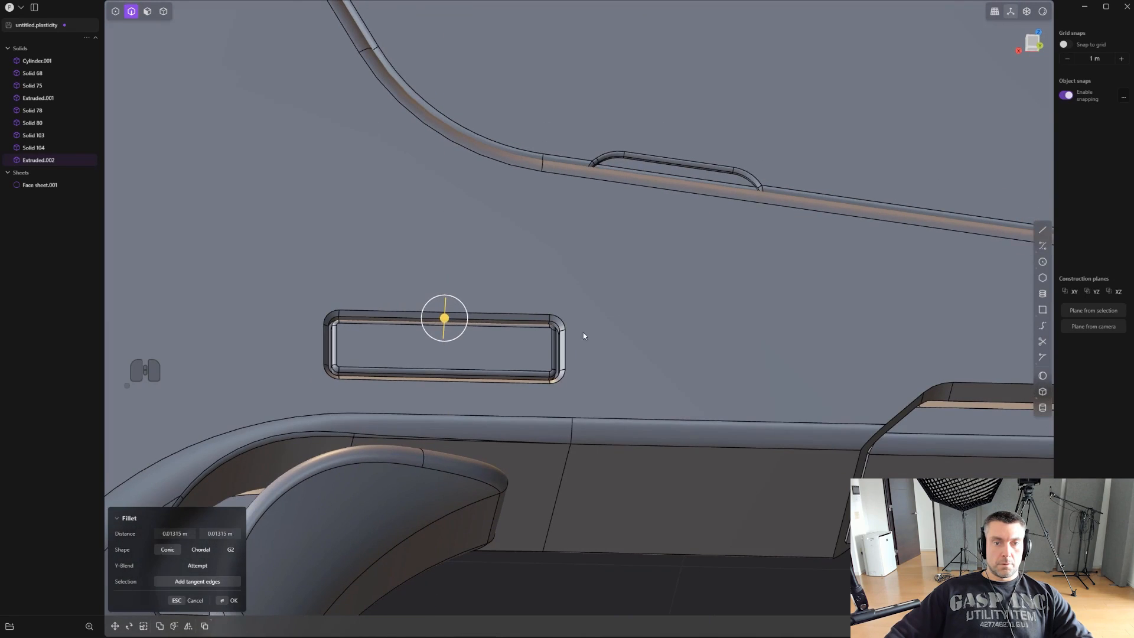
right_click(590, 332)
- Draw a vertical line about 0.1 m long on the insert's face, near its muzzle-side end
scroll(612, 330, "down", 1)
middle_click_drag(613, 330, 614, 328, "alt")
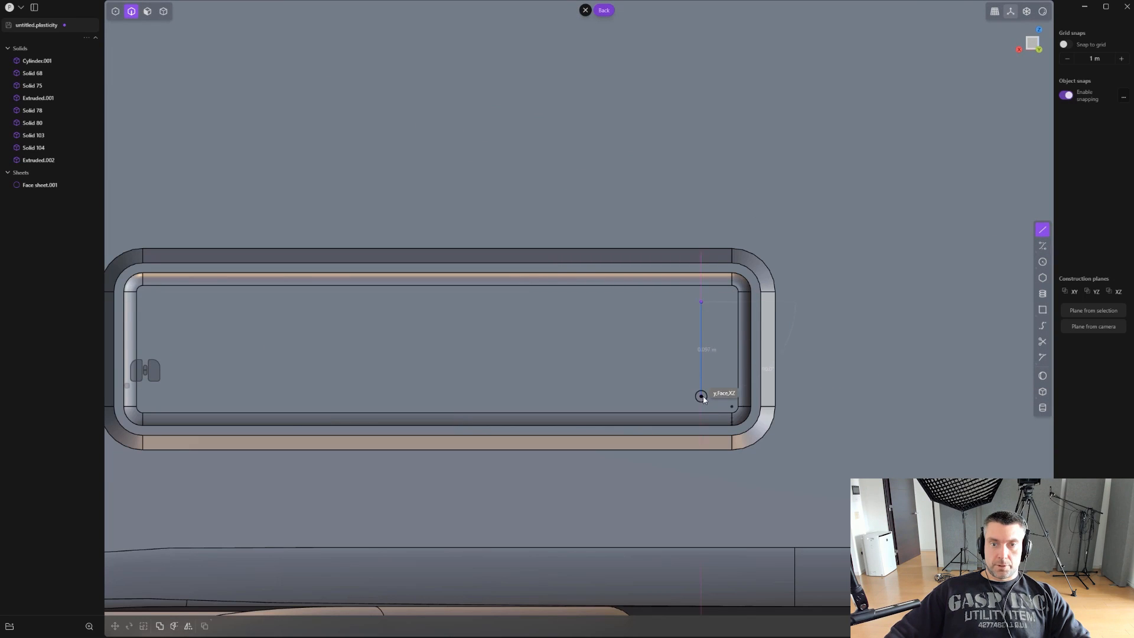
left_click(703, 396)
scroll(717, 386, "down", 1)
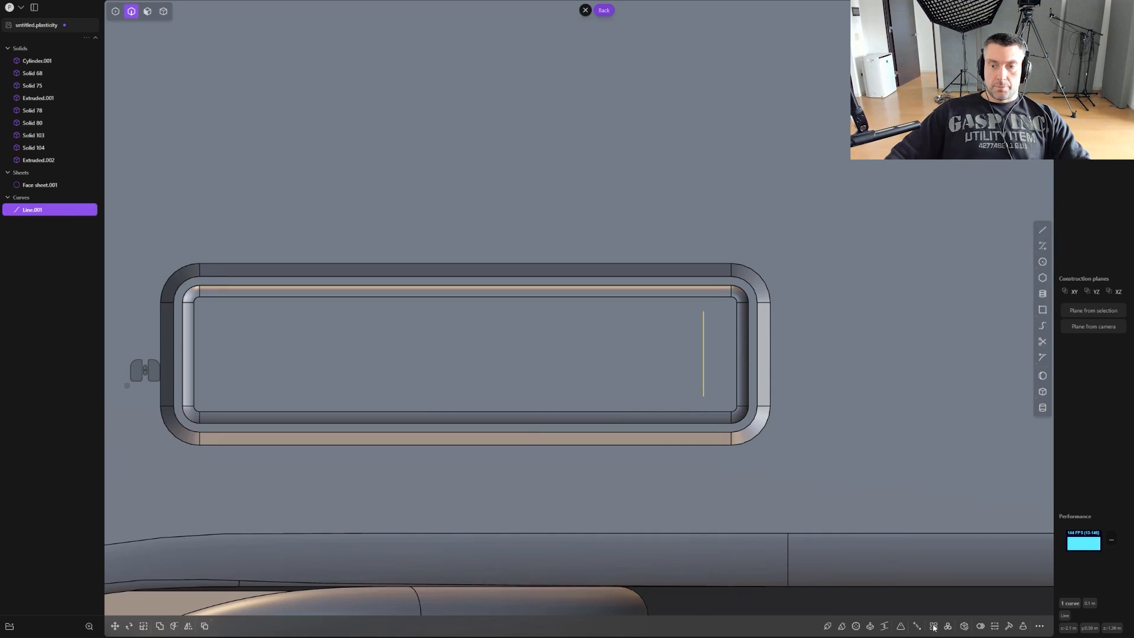
- Create a rectangular array of 8 copies of the line along the insert, spanning about 0.4 m toward the grip
left_click(934, 627)
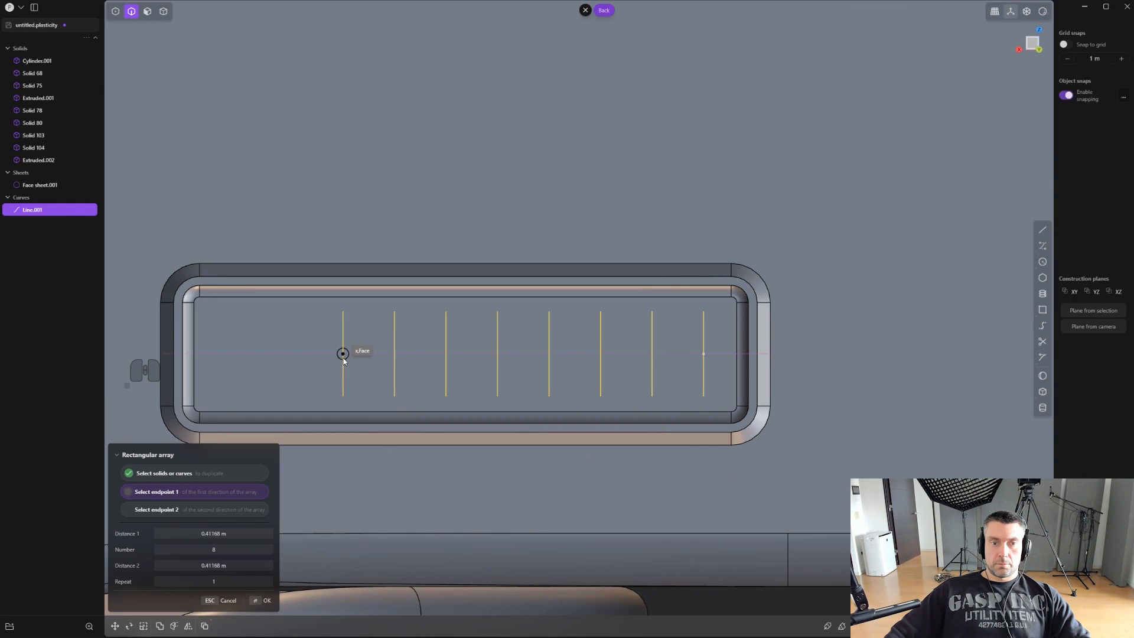
left_click(354, 361)
right_click(356, 360)
scroll(364, 359, "up", 2)
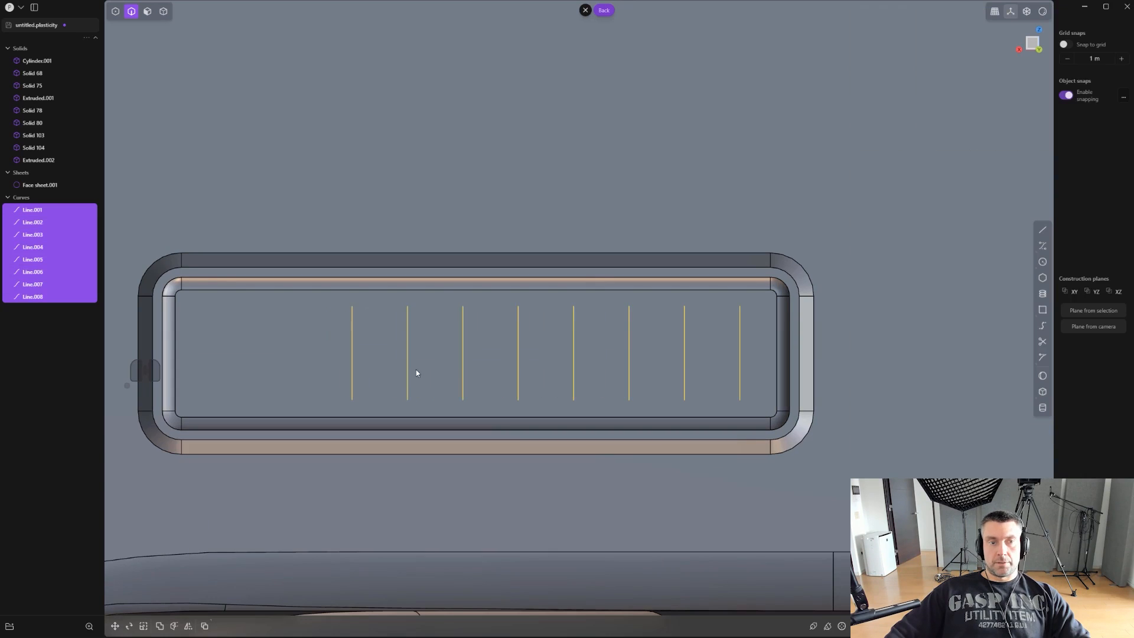
- Turn the eight arrayed lines into thin solid pipes on the insert's face
middle_click_drag(512, 357, 663, 399, "shift")
scroll(528, 366, "up", 4)
key("p")
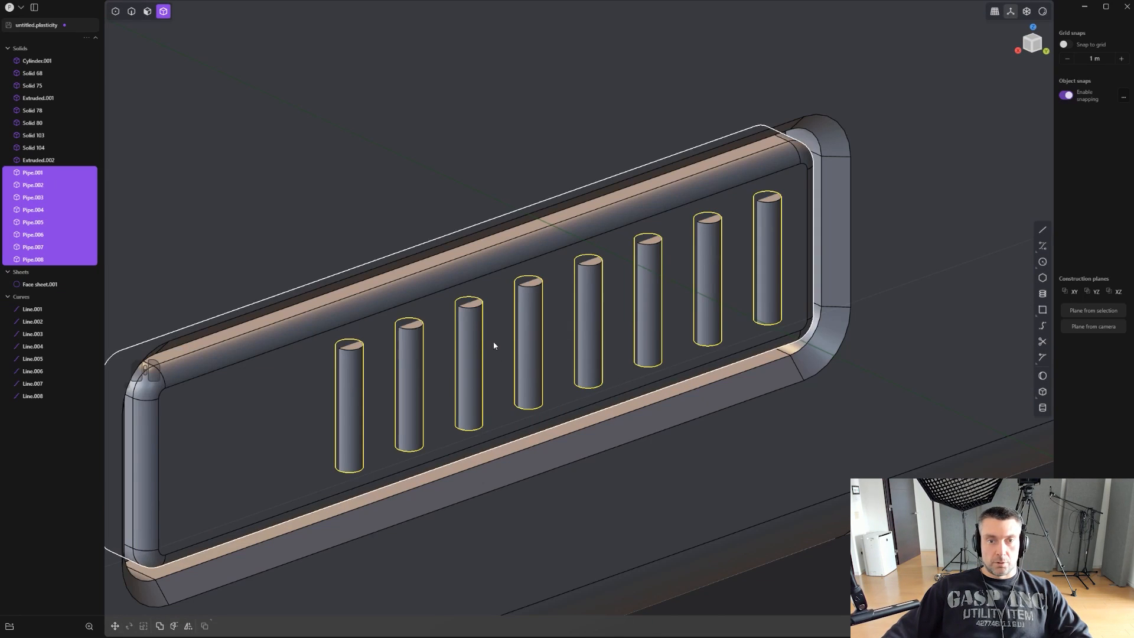
scroll(494, 346, "up", 3)
- Fillet the end edges of all eight pipes so their tips are rounded
key("ctrl+2")
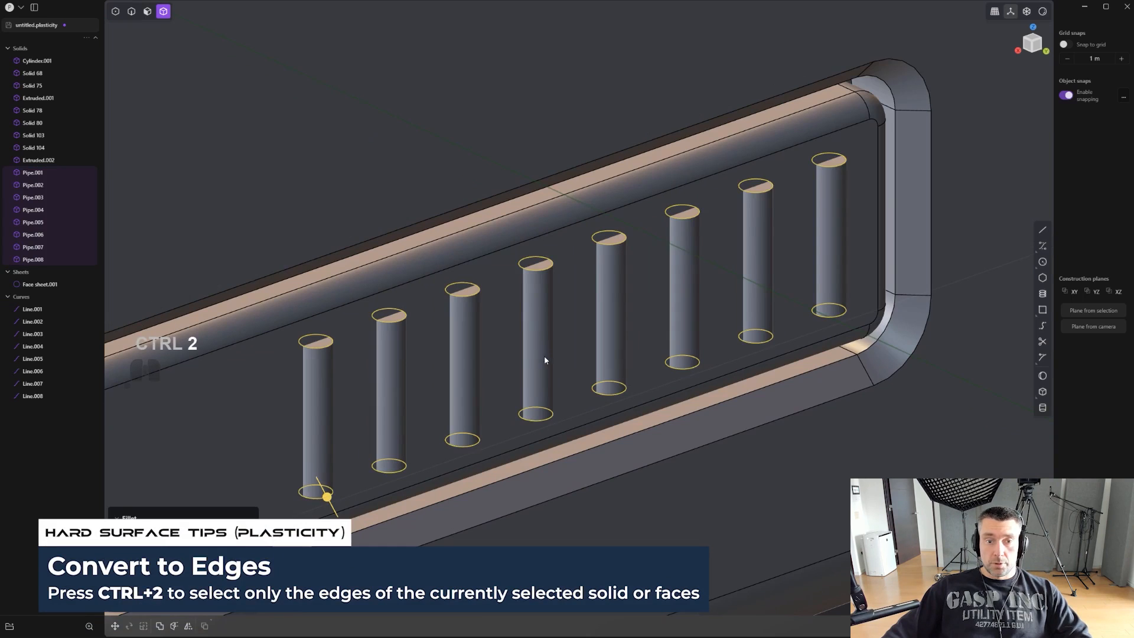
middle_click_drag(545, 357, 592, 336)
scroll(592, 336, "up", 3)
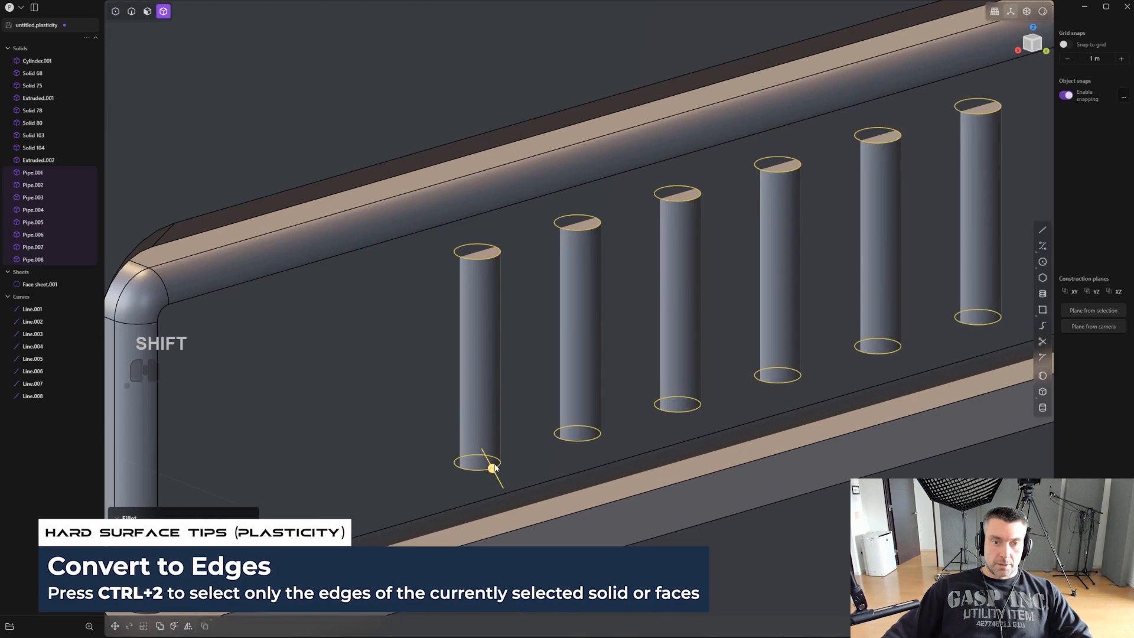
left_click_drag(494, 468, 514, 471, "shift")
right_click(561, 434)
scroll(574, 423, "down", 5)
middle_click_drag(812, 377, 589, 425, "shift")
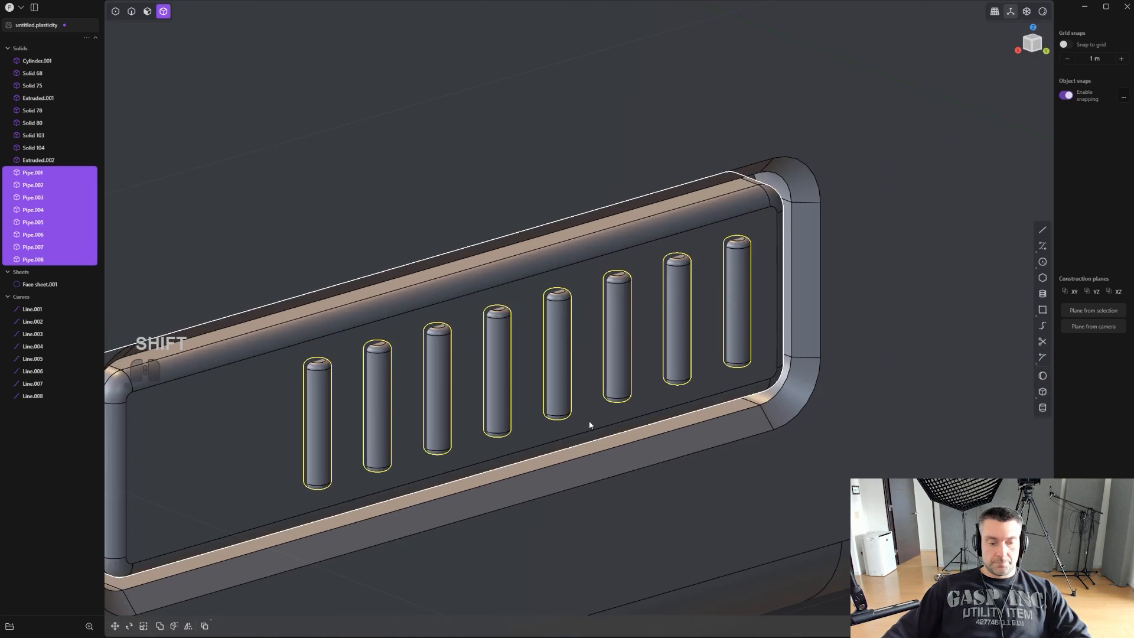
scroll(604, 441, "up", 1)
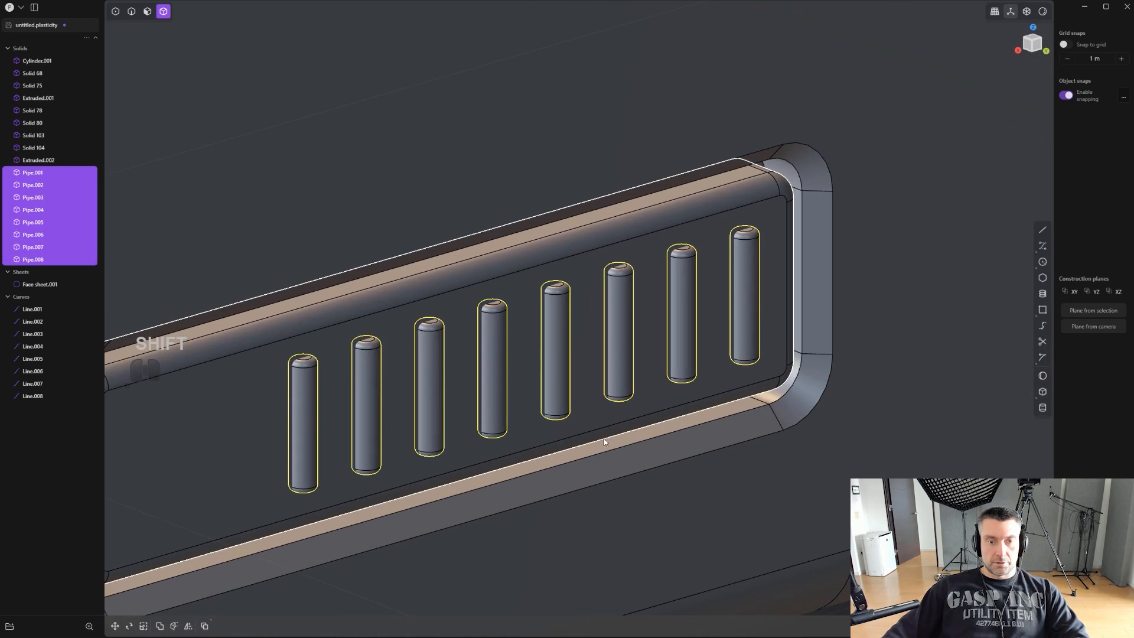
left_click(572, 266)
key("shift+d")
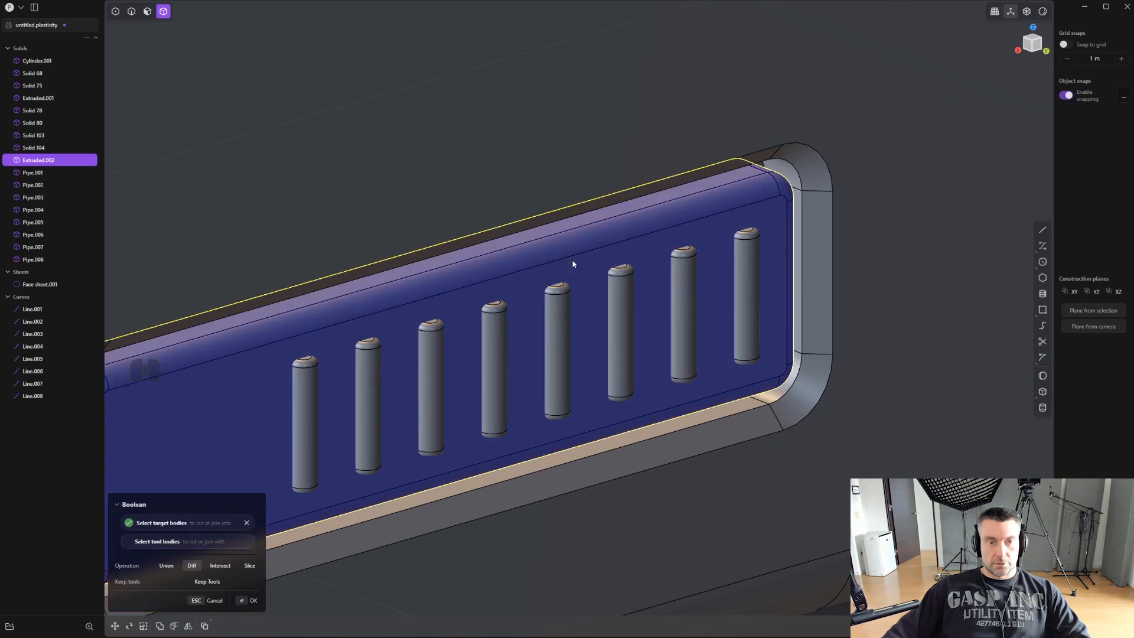
key("q")
left_click_drag(769, 345, 289, 407)
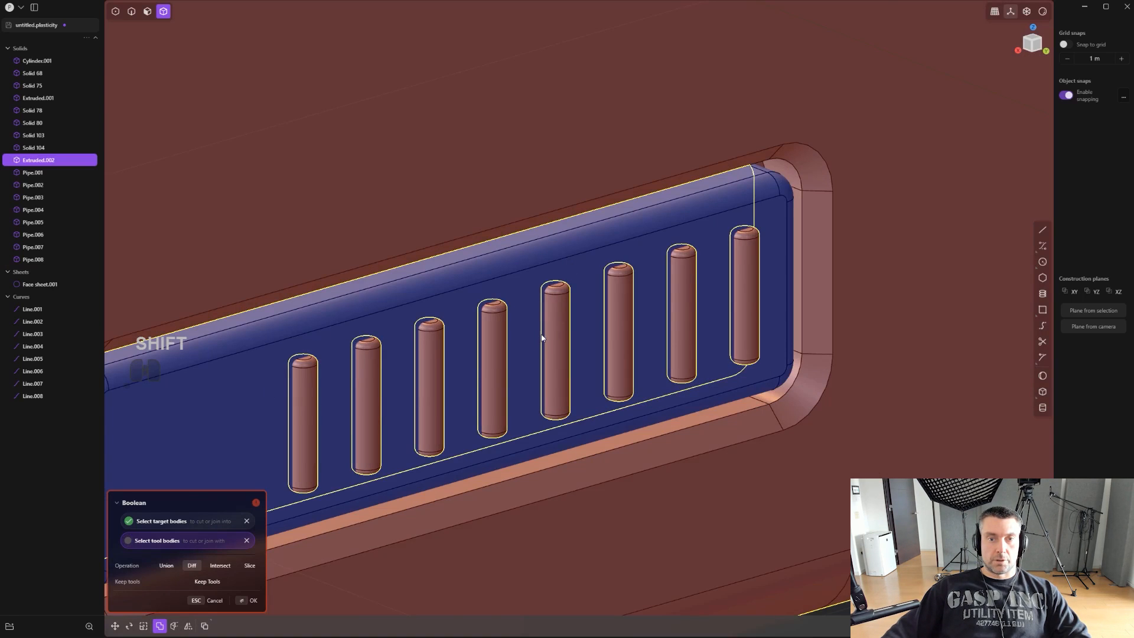
scroll(542, 338, "down", 2)
key("ctrl+z")
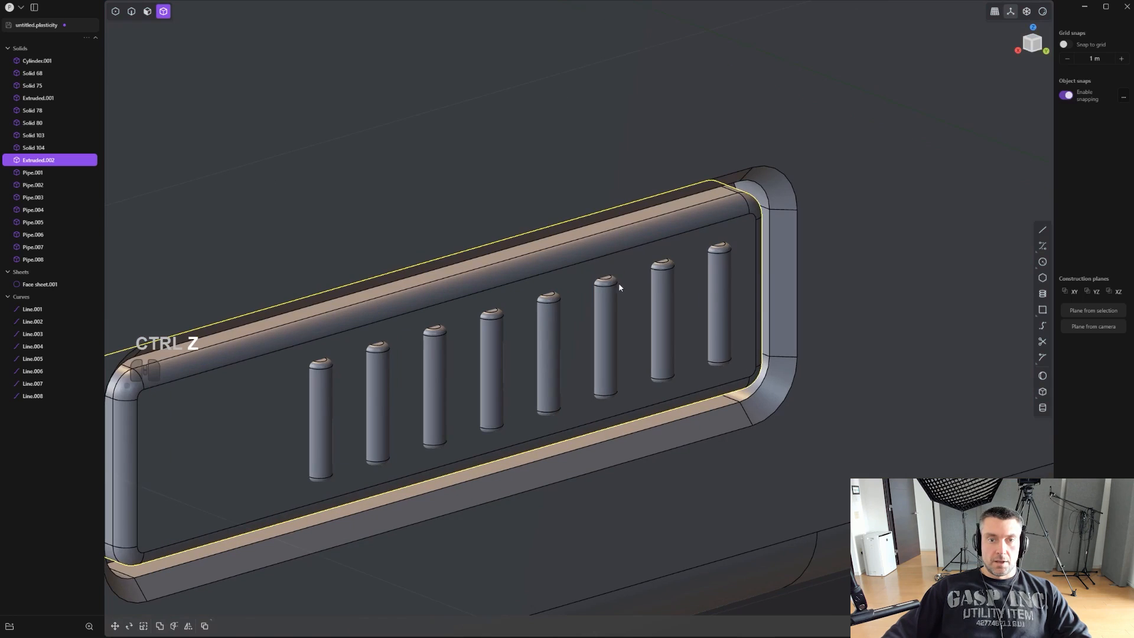
key("ctrl+z")
key("ctrl+z")
key("ctrl+z")
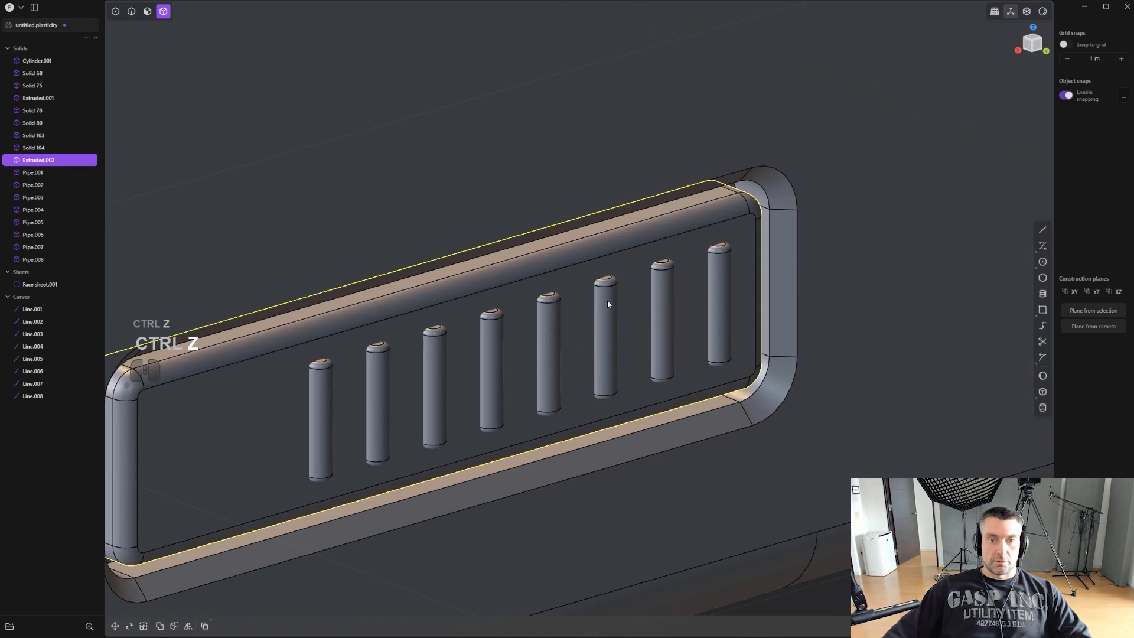
- Isolate the pocket insert together with its eight pipes
left_click(588, 275, "shift")
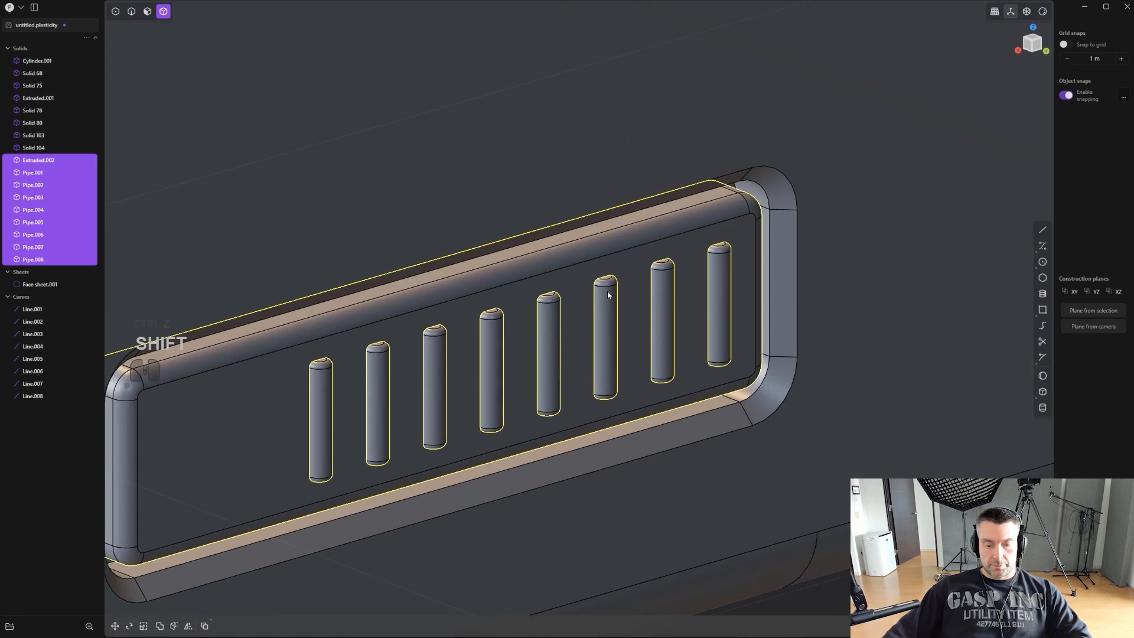
key("slash")
middle_click_drag(607, 291, 626, 274)
key("2")
key("q")
key("ctrl+z")
key("ctrl+z")
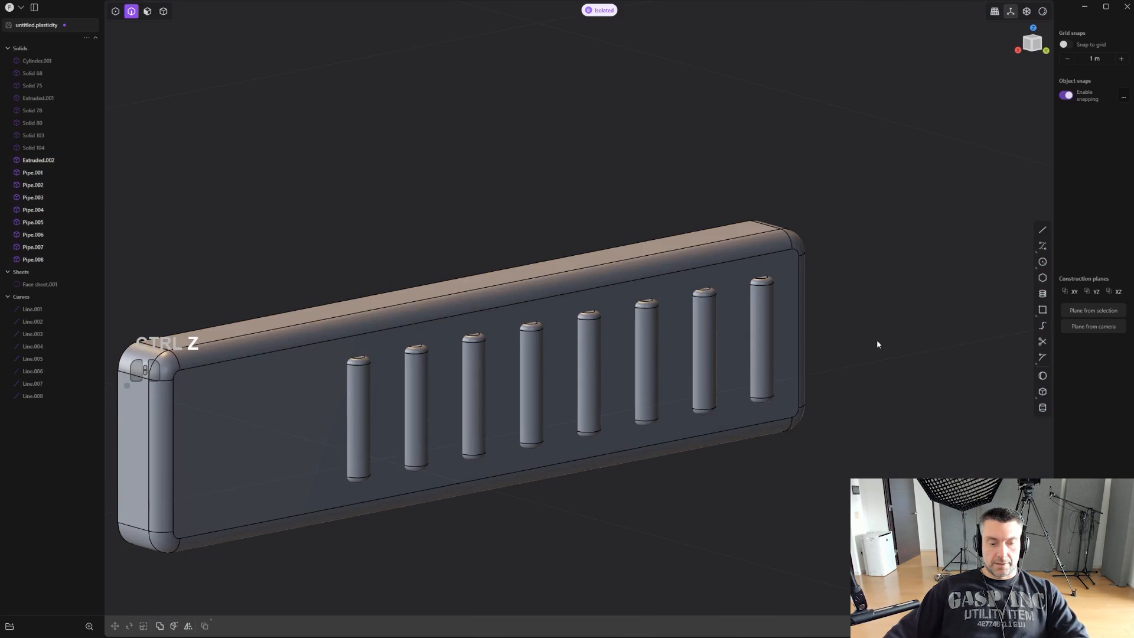
- Union the insert and the eight pipes into one solid, and end the isolation to show the whole pistol
key("4")
key("q")
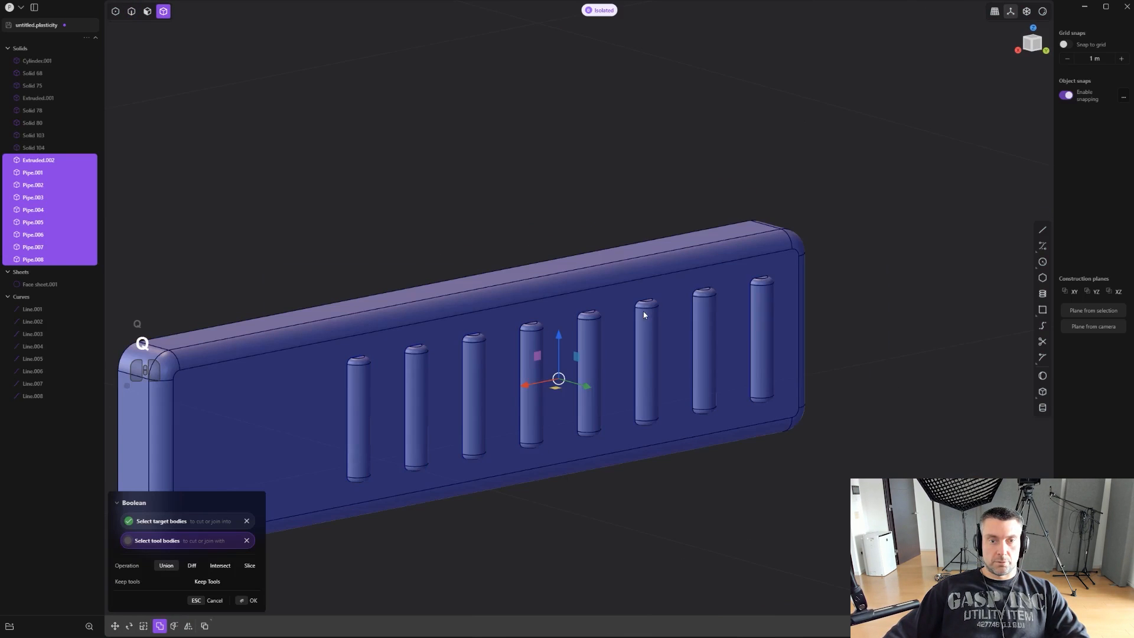
key("Return")
key("Escape")
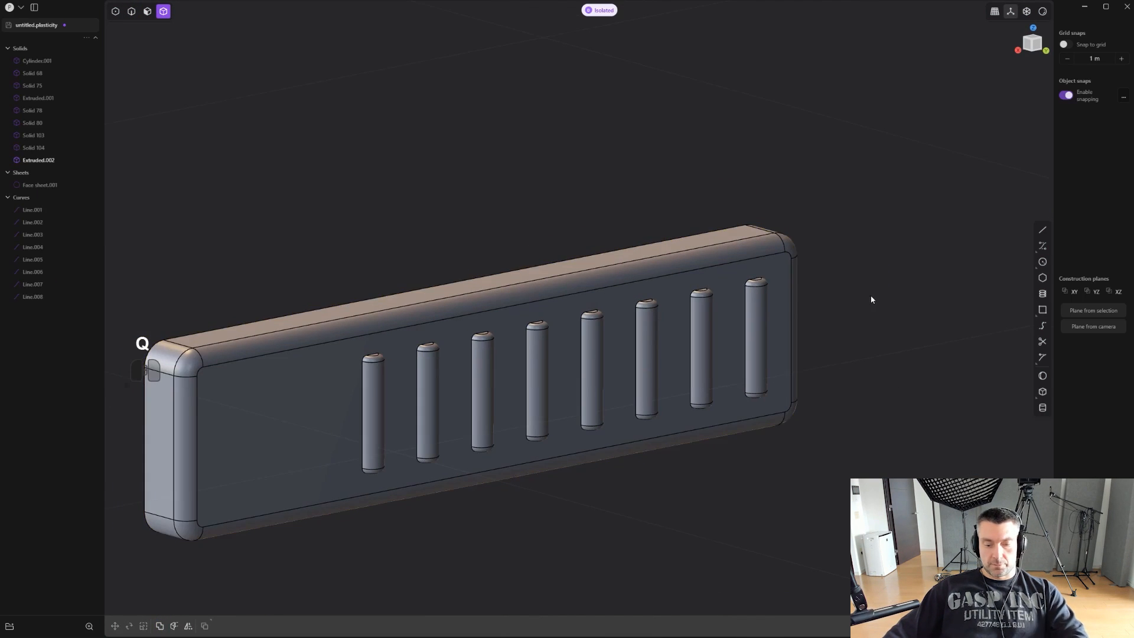
key("slash")
- Begin a polyline in side view above the upper body's top edge, with a rear leg slanting down and forward into the body
scroll(866, 297, "down", 3)
middle_click_drag(829, 322, 479, 453, "alt")
scroll(693, 333, "down", 8)
scroll(673, 318, "down", 8)
scroll(701, 291, "up", 1)
left_click(1042, 228)
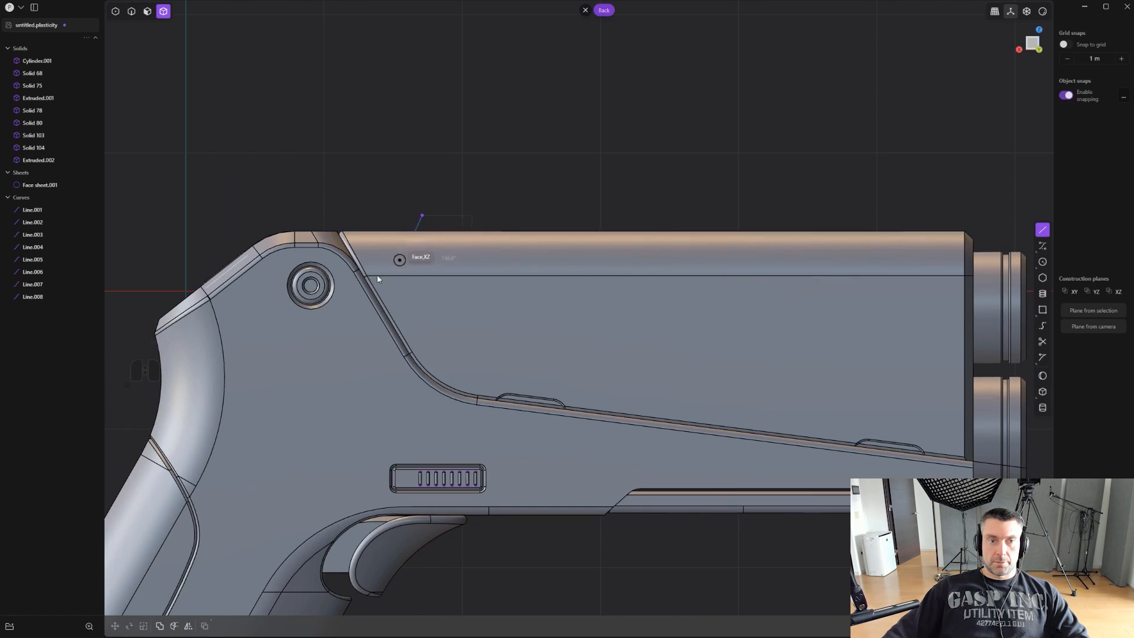
key("shift")
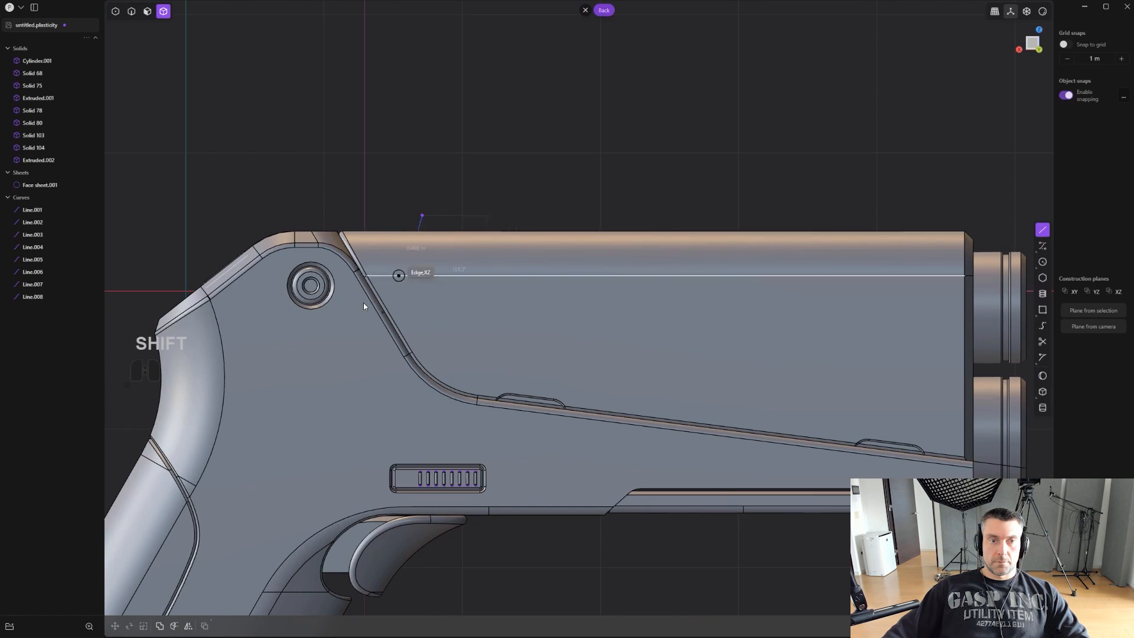
key("alt+z")
scroll(447, 253, "up", 1)
left_click(447, 255)
- Finish the polyline with a horizontal run along the upper body and a front leg about 0.76 m long angled up and forward
scroll(449, 255, "down", 2)
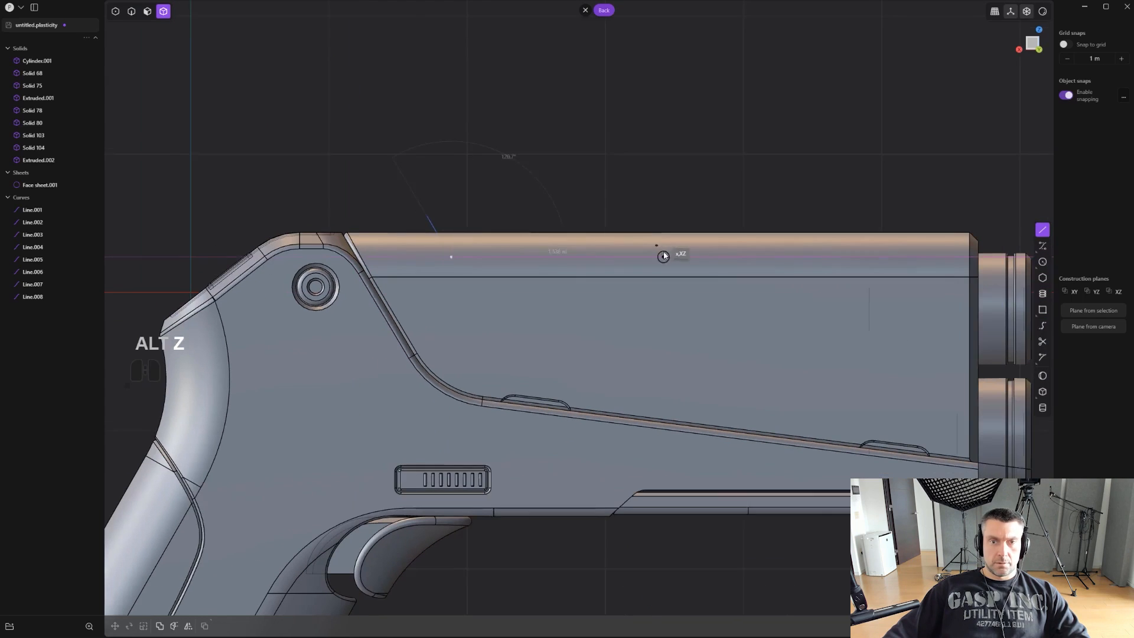
key("shift")
scroll(738, 257, "down", 3)
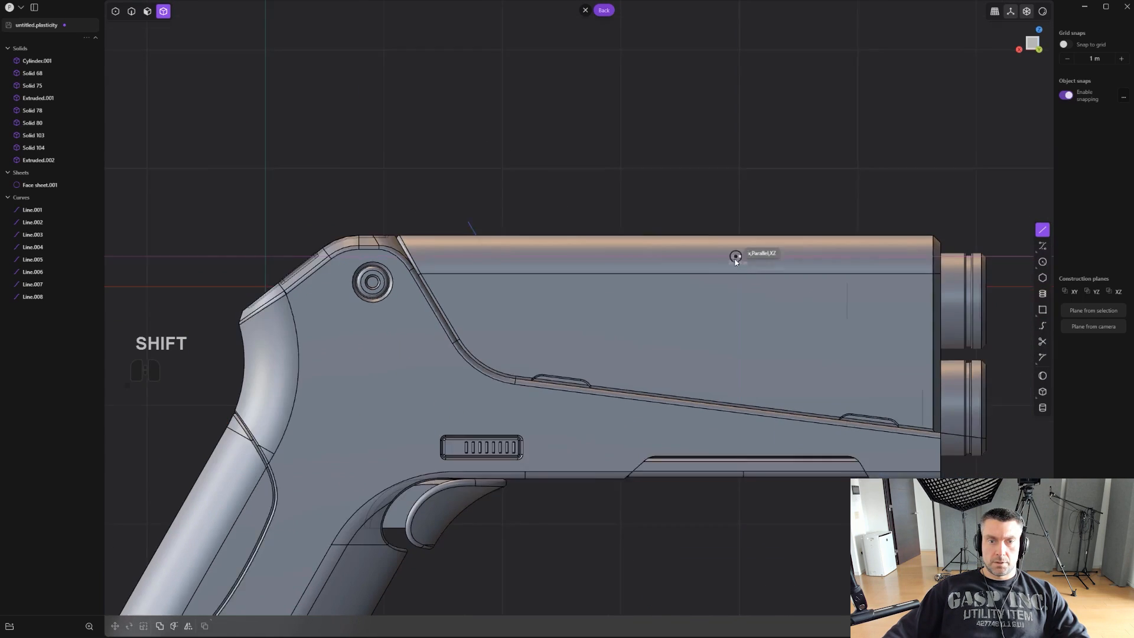
middle_click_drag(701, 305, 607, 253, "shift")
scroll(630, 350, "down", 2)
middle_click_drag(529, 367, 661, 252, "shift")
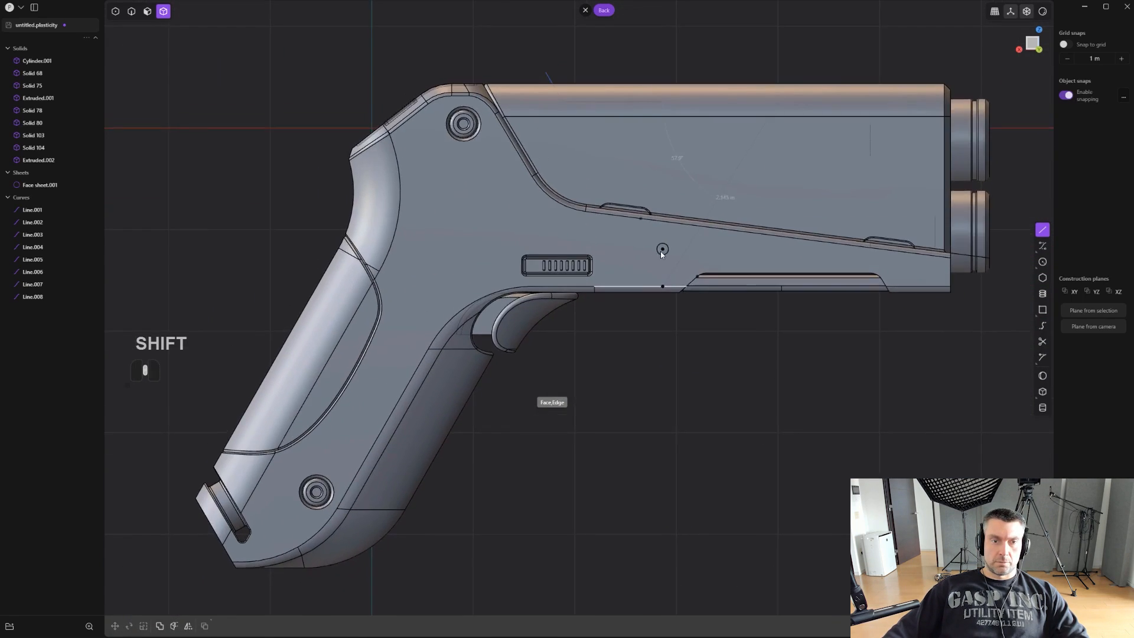
middle_click_drag(657, 182, 456, 395, "shift")
scroll(593, 261, "up", 1)
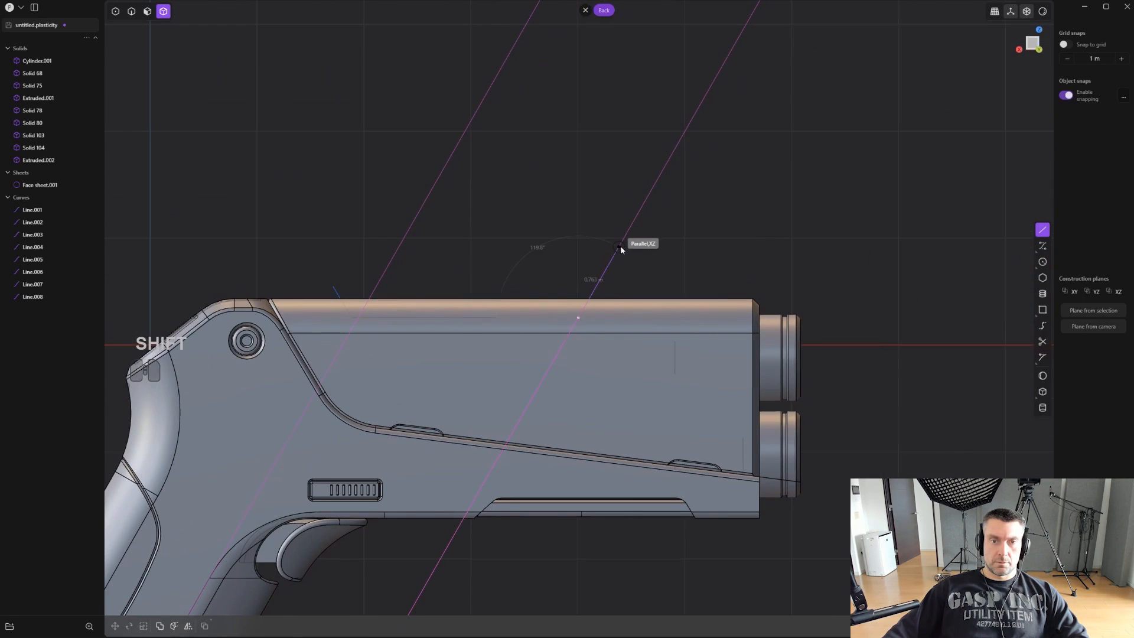
left_click(620, 247)
right_click(620, 247)
- Round both lower corners of the polyline over the upper body
scroll(620, 247, "up", 3)
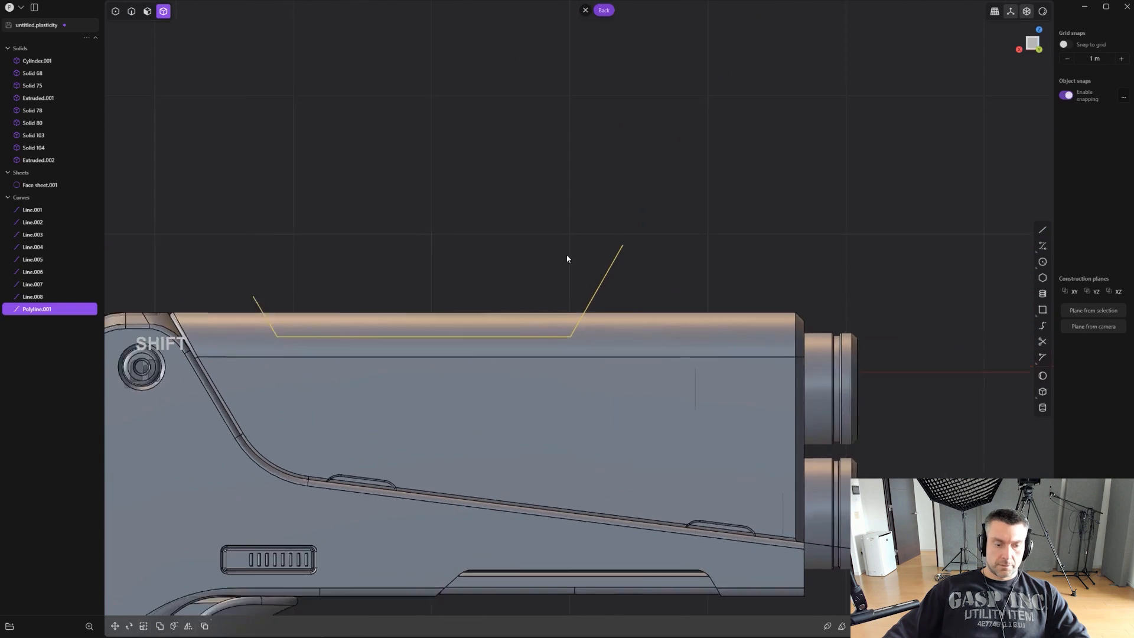
key("1")
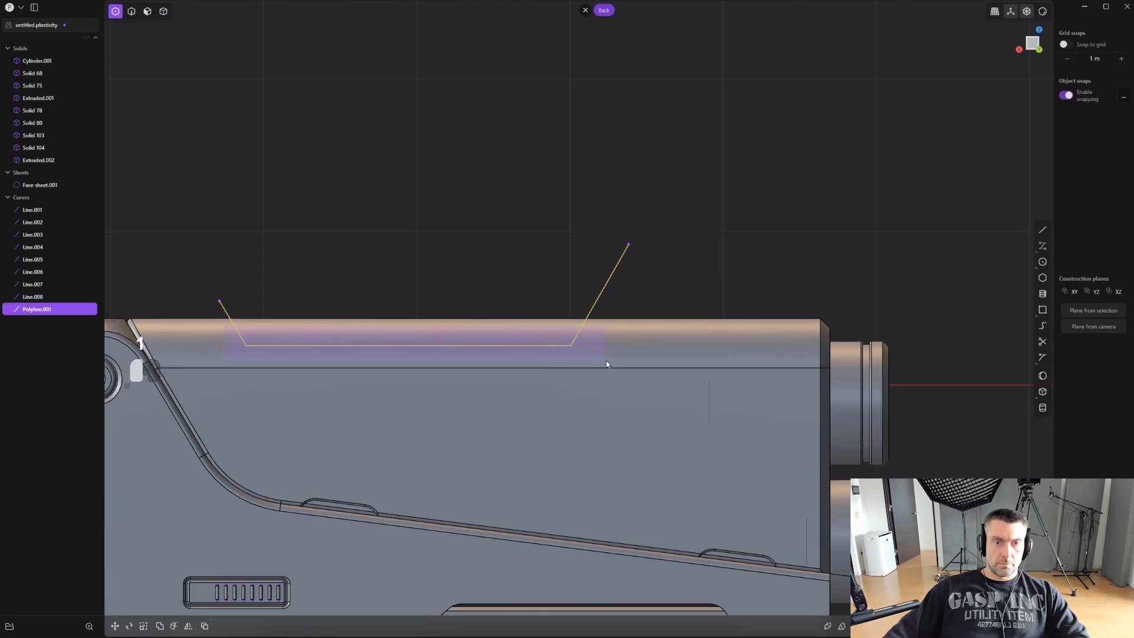
left_click_drag(606, 364, 586, 364)
scroll(586, 363, "up", 1)
key("b")
left_click_drag(379, 340, 411, 353)
right_click(413, 353)
- Cut the upper body with the rounded polyline, and delete the polyline
middle_click_drag(473, 256, 579, 237, "shift")
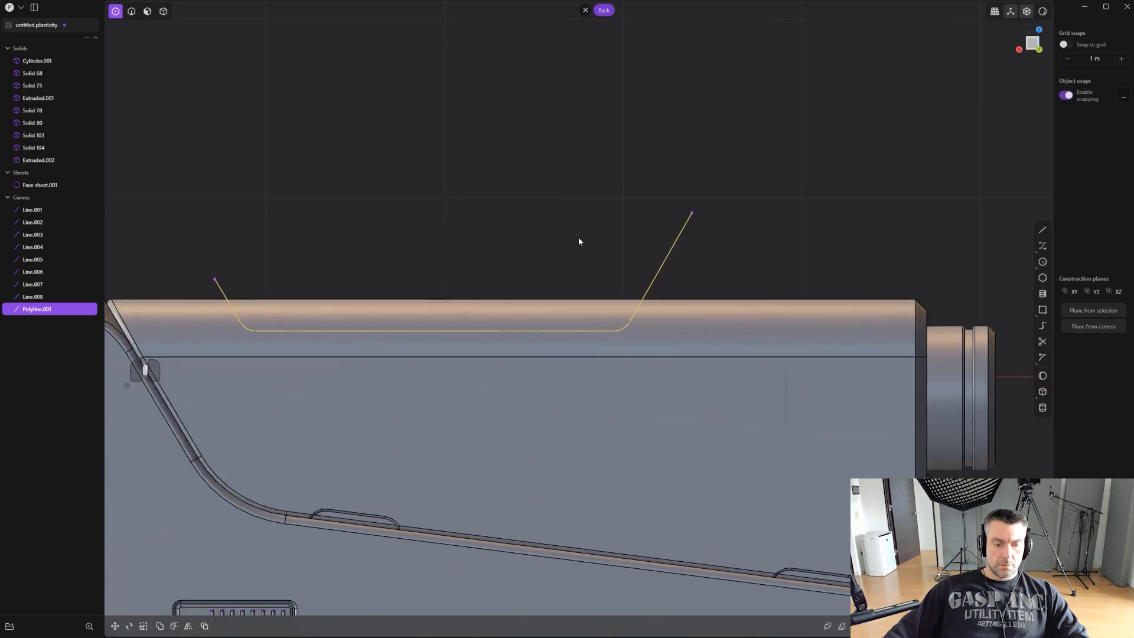
scroll(578, 237, "down", 1)
key("c")
left_click(565, 301)
right_click(564, 300)
key("2")
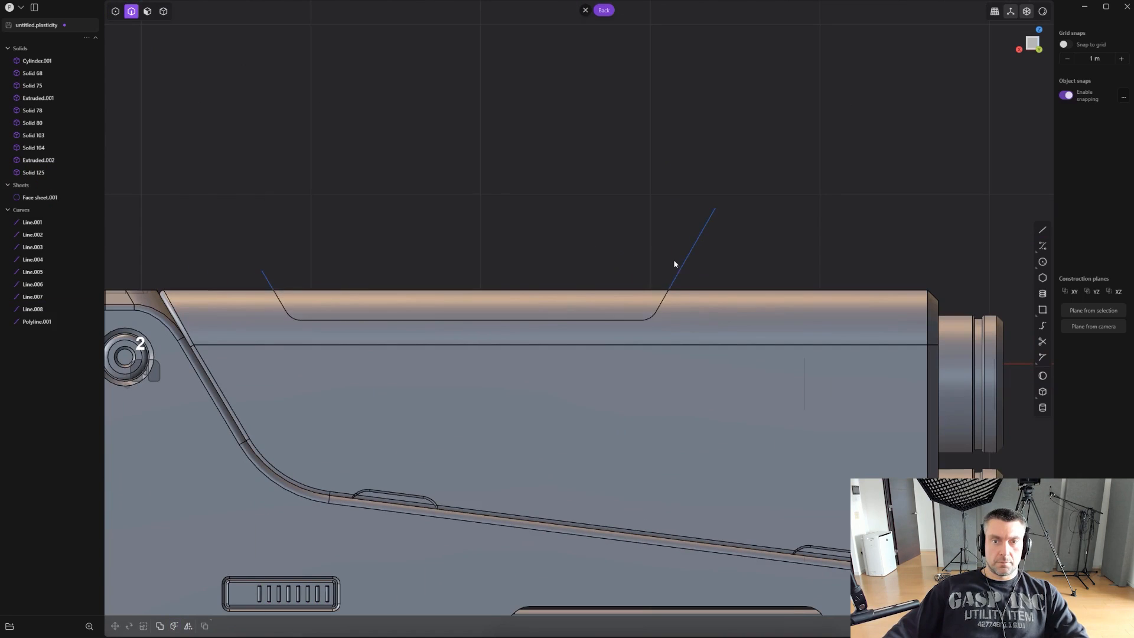
left_click(678, 264)
key("x")
- Fillet the cut seam's edge on the upper body with a very small radius
scroll(649, 267, "up", 1)
left_click(657, 319)
key("f")
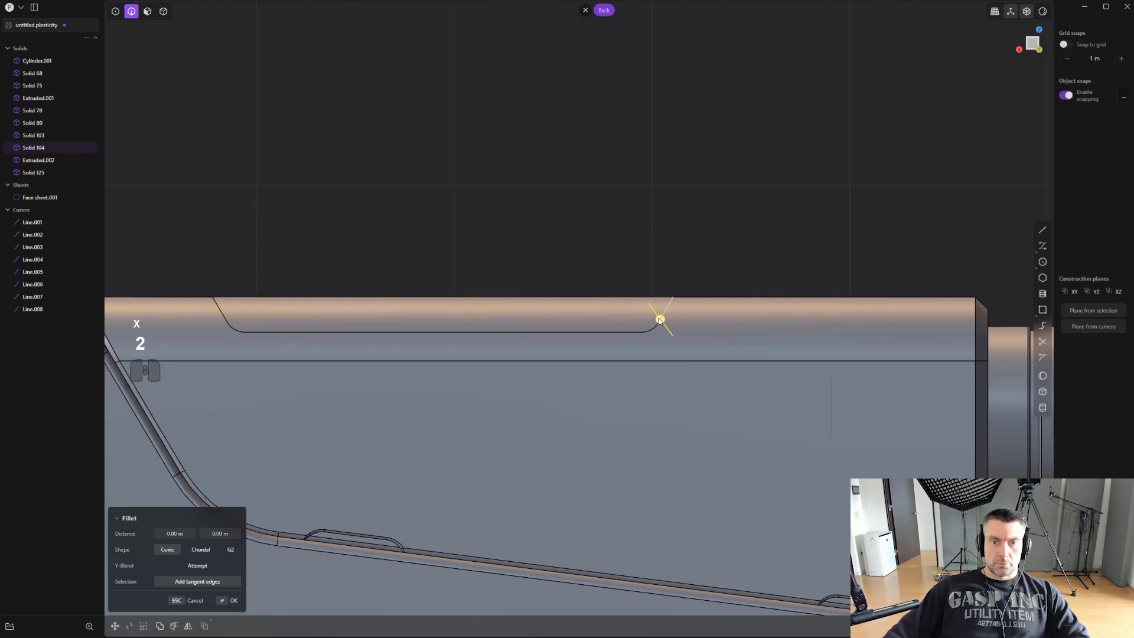
middle_click_drag(657, 317, 609, 116)
key("Return")
- Try to fillet further edges along the upper body's cut seam
left_click(652, 309)
key("f")
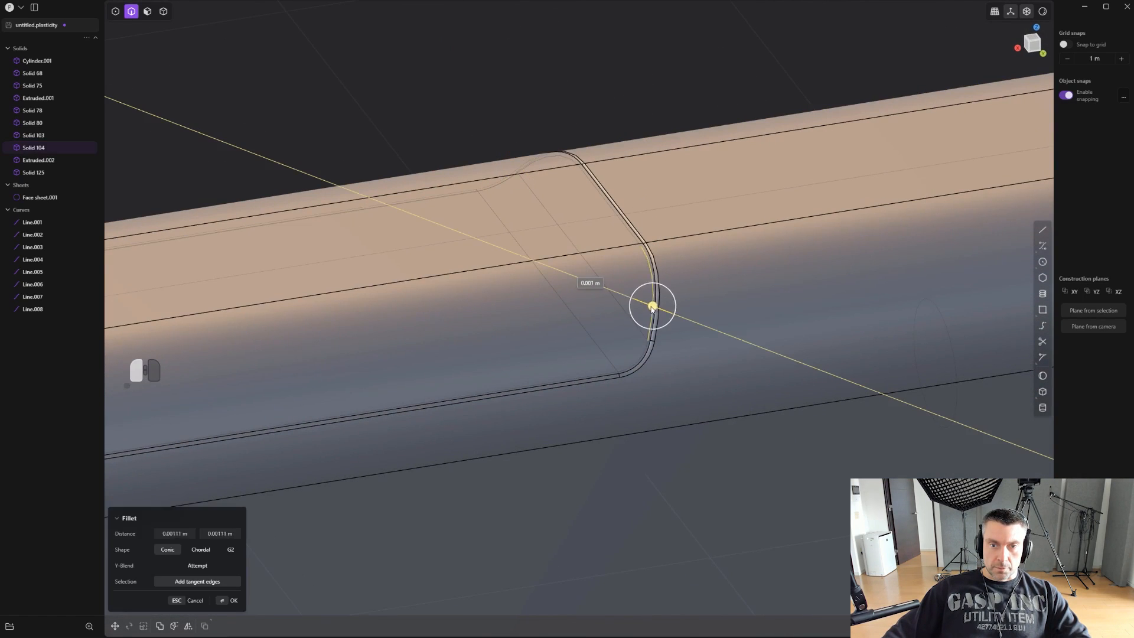
key("ctrl+z")
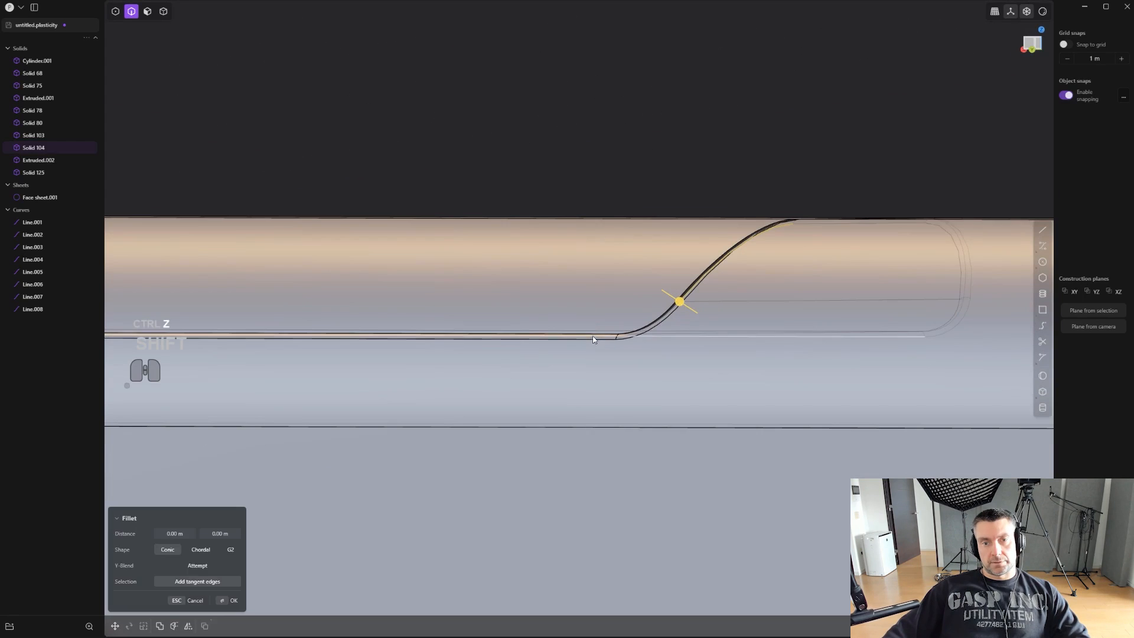
left_click(594, 334, "shift")
middle_click_drag(596, 332, 562, 334)
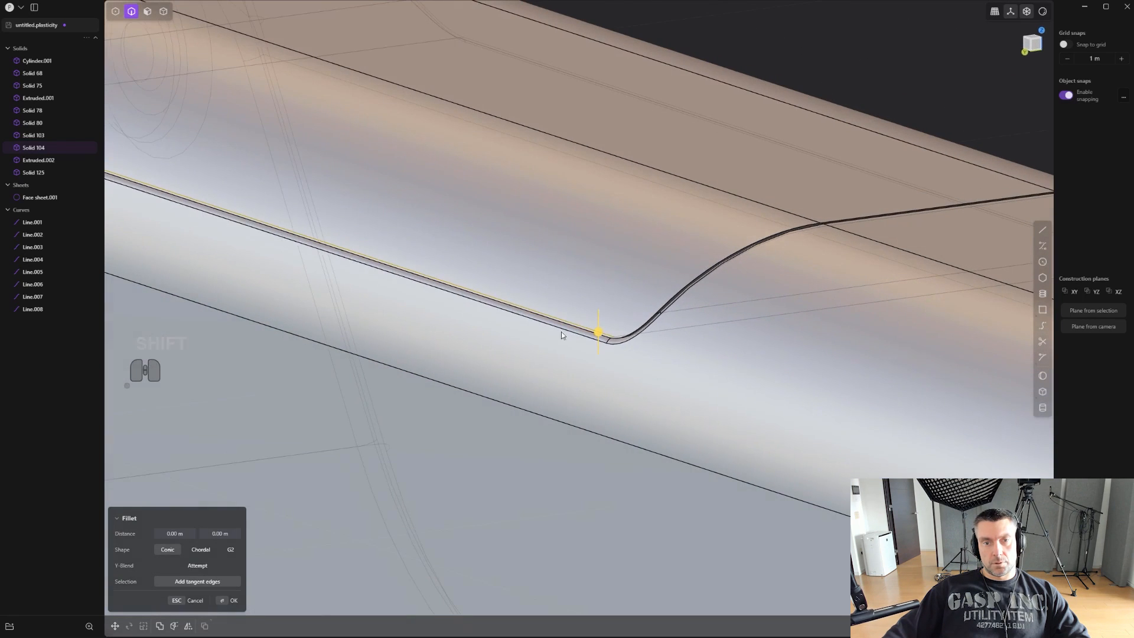
key("ctrl+z")
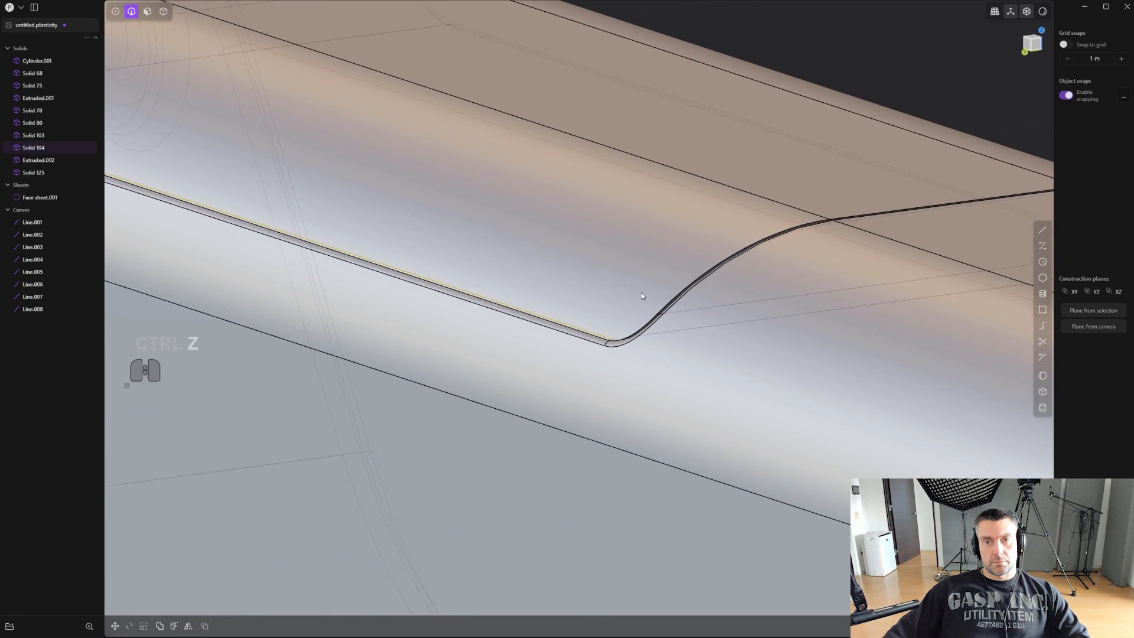
- Fillet the split top panel's seam edge with a distance of about 0.015 m
left_click(786, 228)
left_click_drag(786, 228, 766, 237)
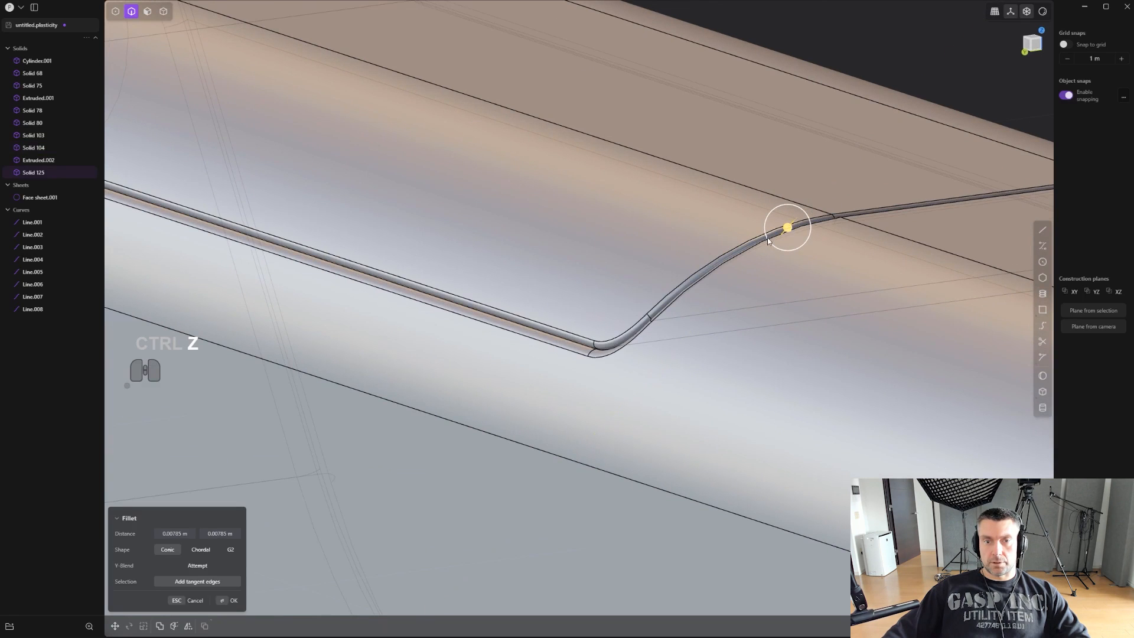
scroll(560, 342, "down", 5)
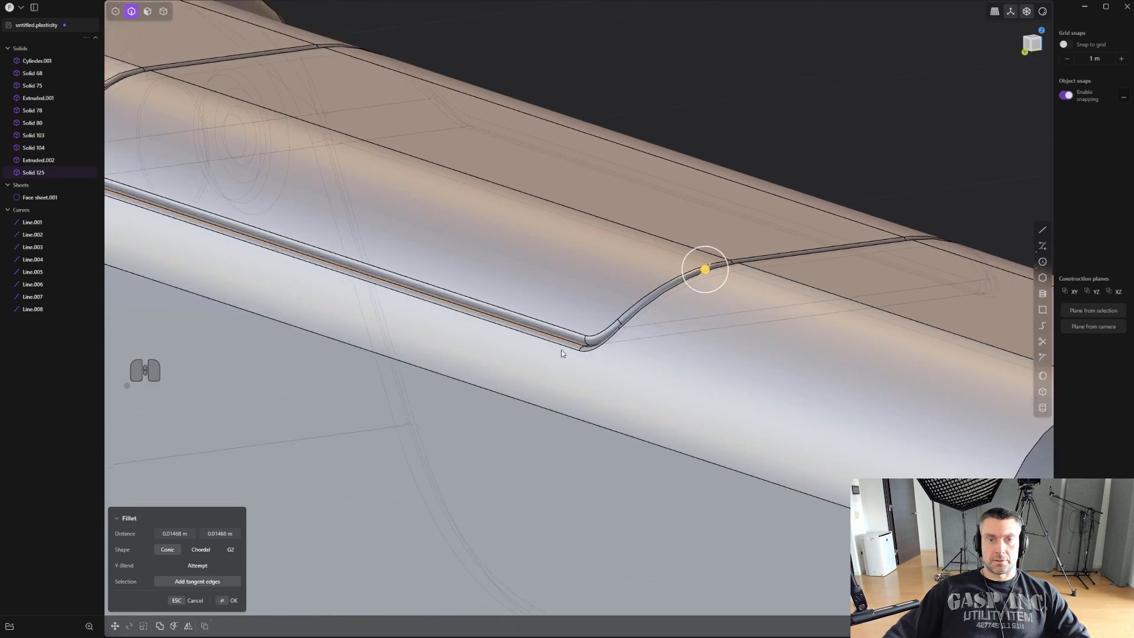
middle_click_drag(561, 349, 676, 334)
scroll(620, 335, "down", 4)
scroll(732, 272, "up", 5)
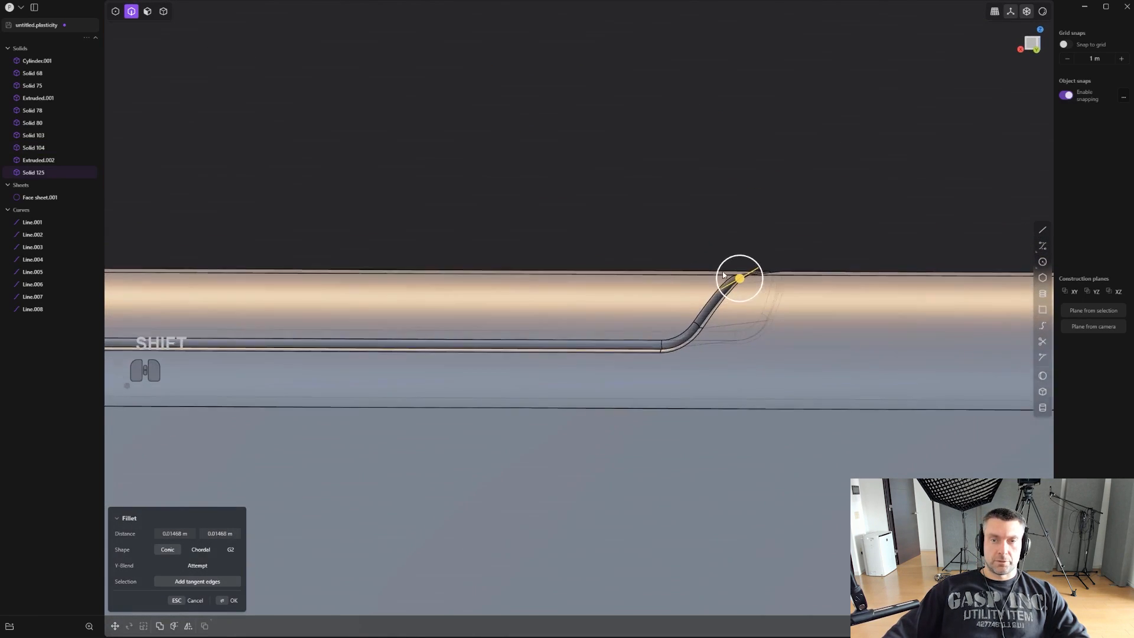
left_click_drag(738, 284, 738, 287)
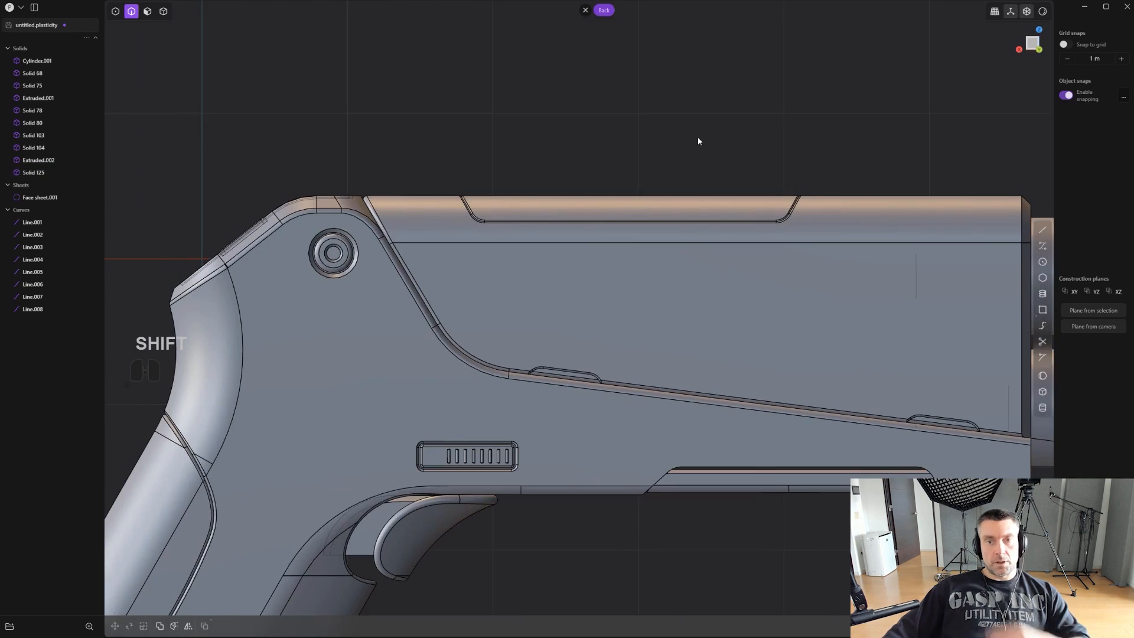
scroll(689, 137, "up", 5)
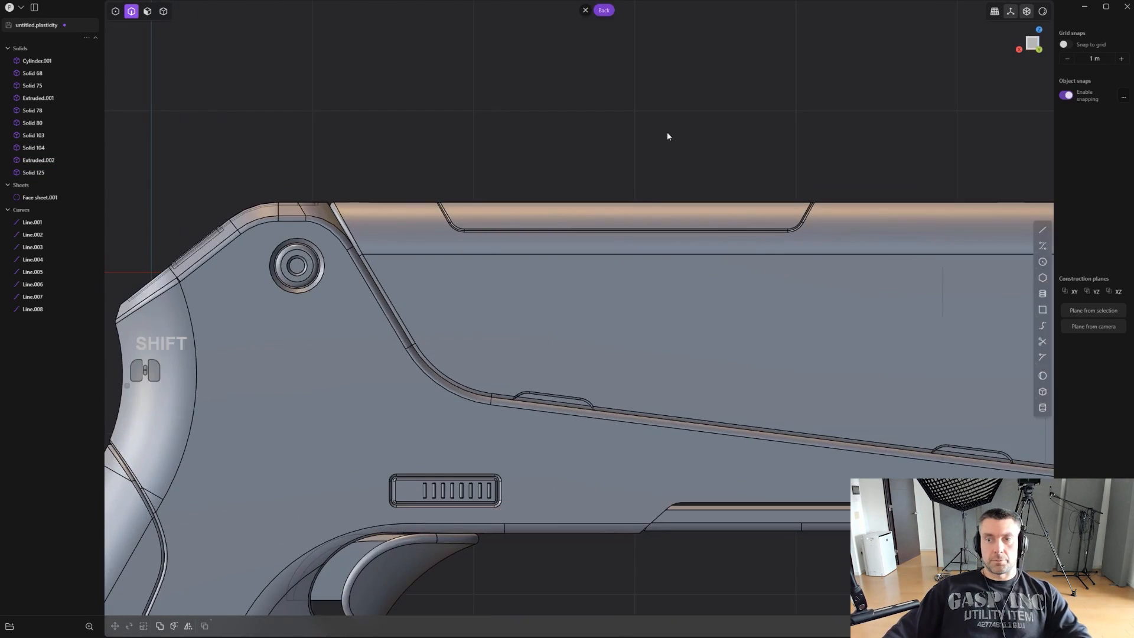
- Create an upright cylinder of about 0.28 m radius, centred on the top panel's front edge
middle_click_drag(643, 266, 678, 148, "alt")
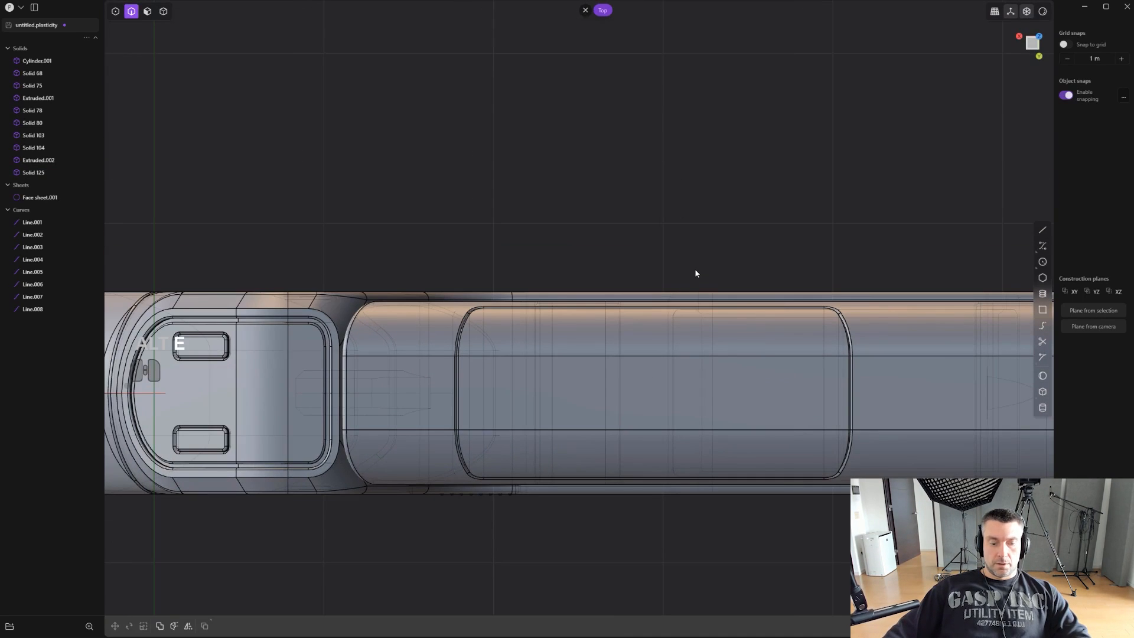
middle_click_drag(696, 272, 640, 183, "shift")
scroll(640, 183, "up", 2)
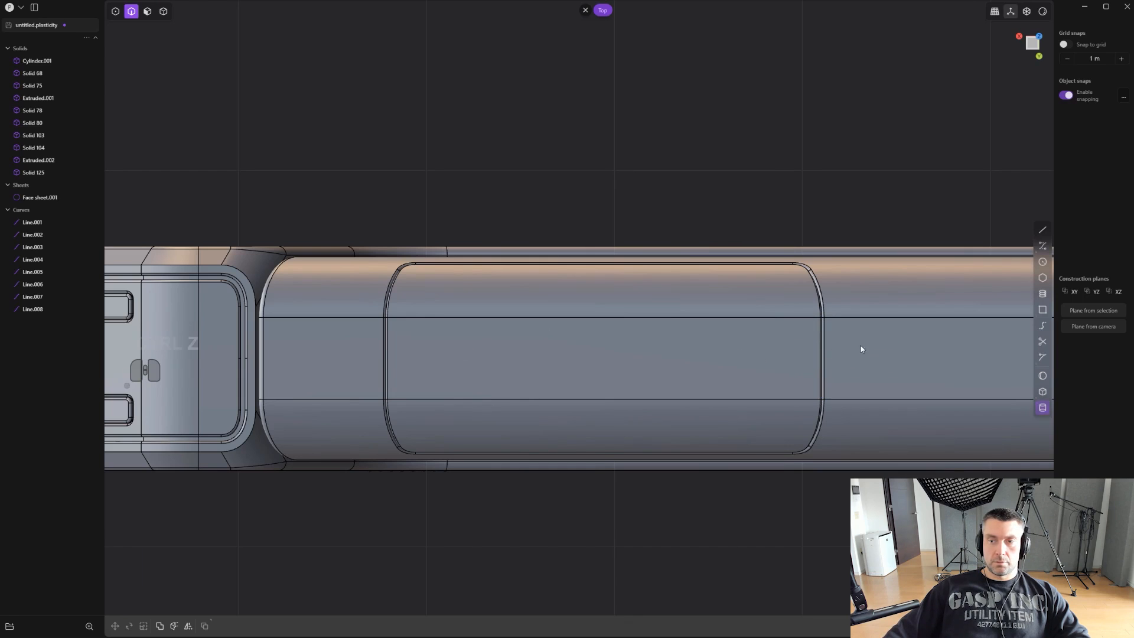
scroll(827, 365, "down", 1)
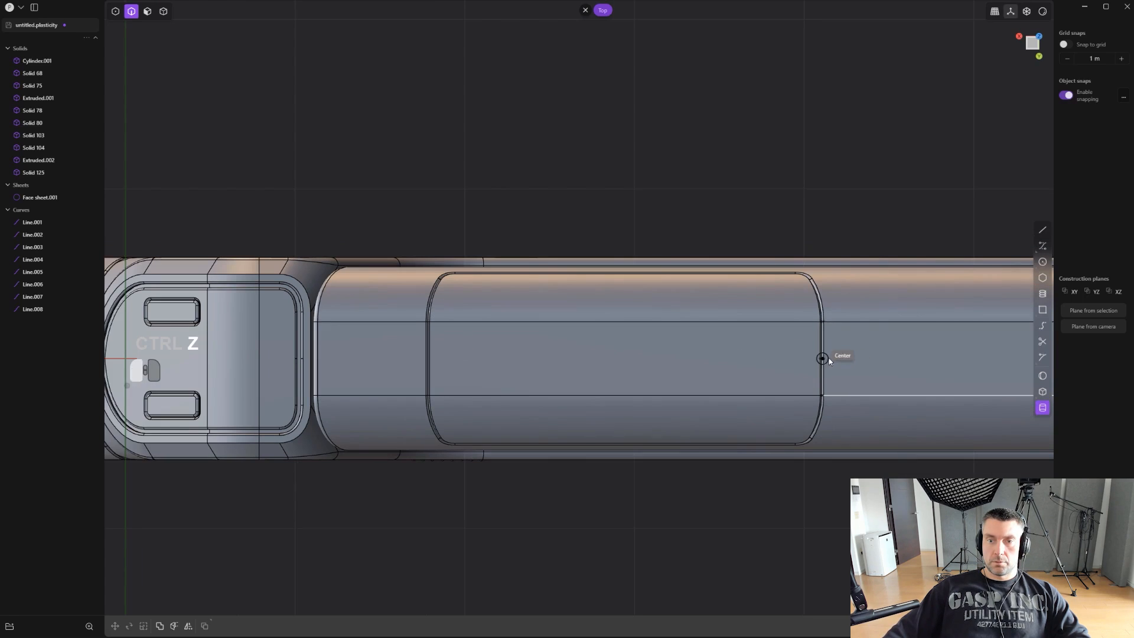
left_click(828, 358)
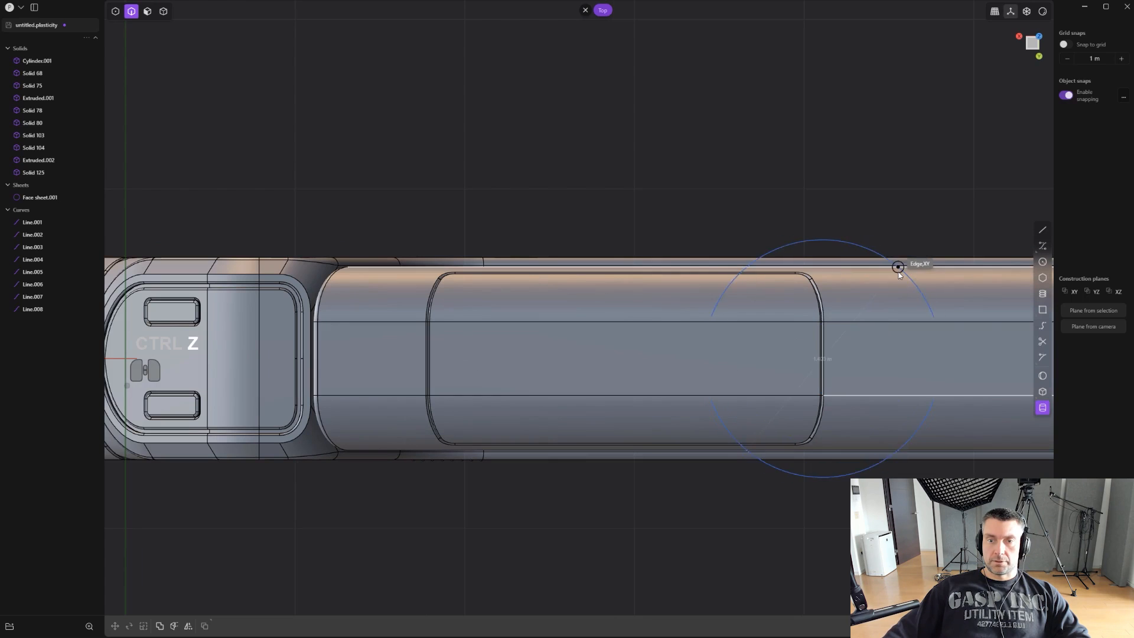
left_click(851, 328)
middle_click_drag(853, 325, 826, 270)
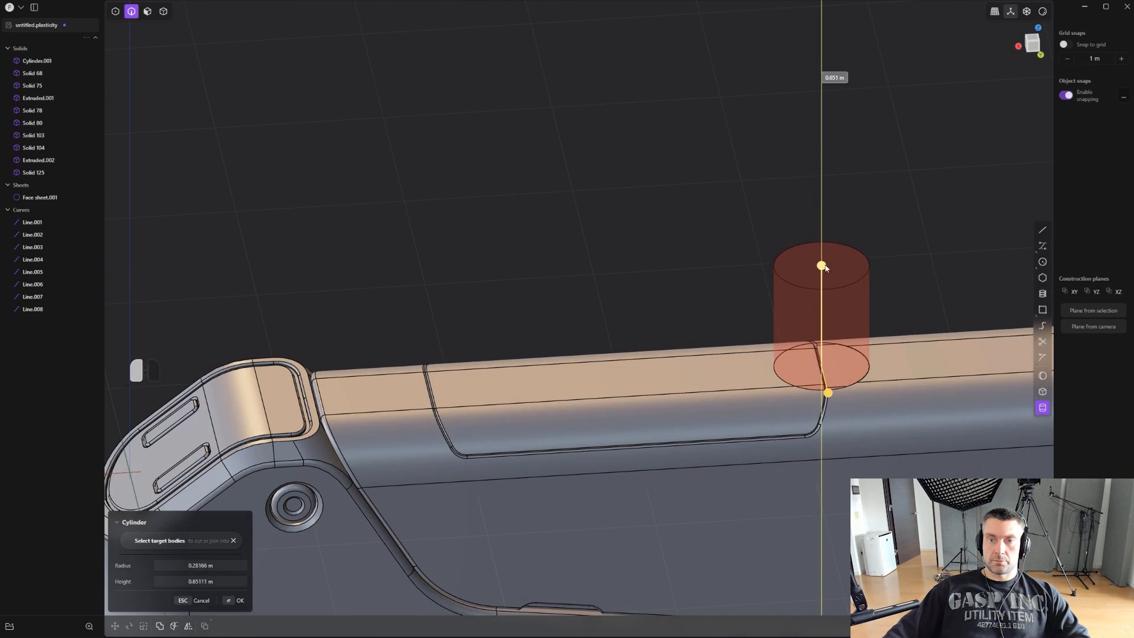
left_click(867, 286)
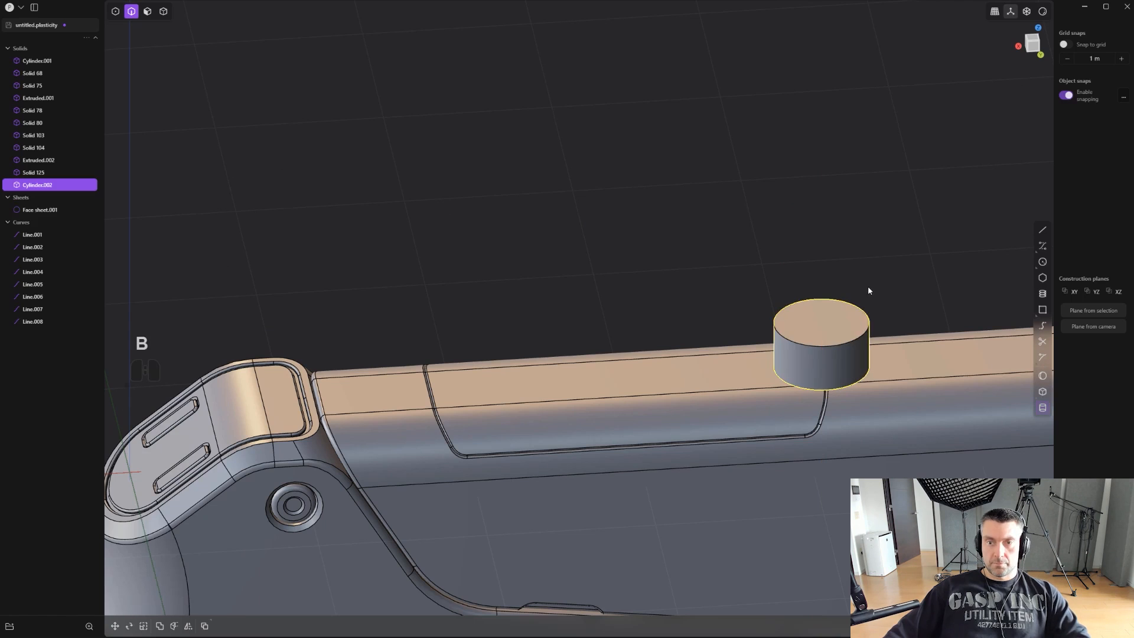
- Move the cylinder about 1.81 m along X to the panel's rear end and sink it about 0.15 m
key("g")
left_click_drag(754, 350, 437, 369)
scroll(496, 360, "up", 2)
left_click_drag(505, 327, 512, 346)
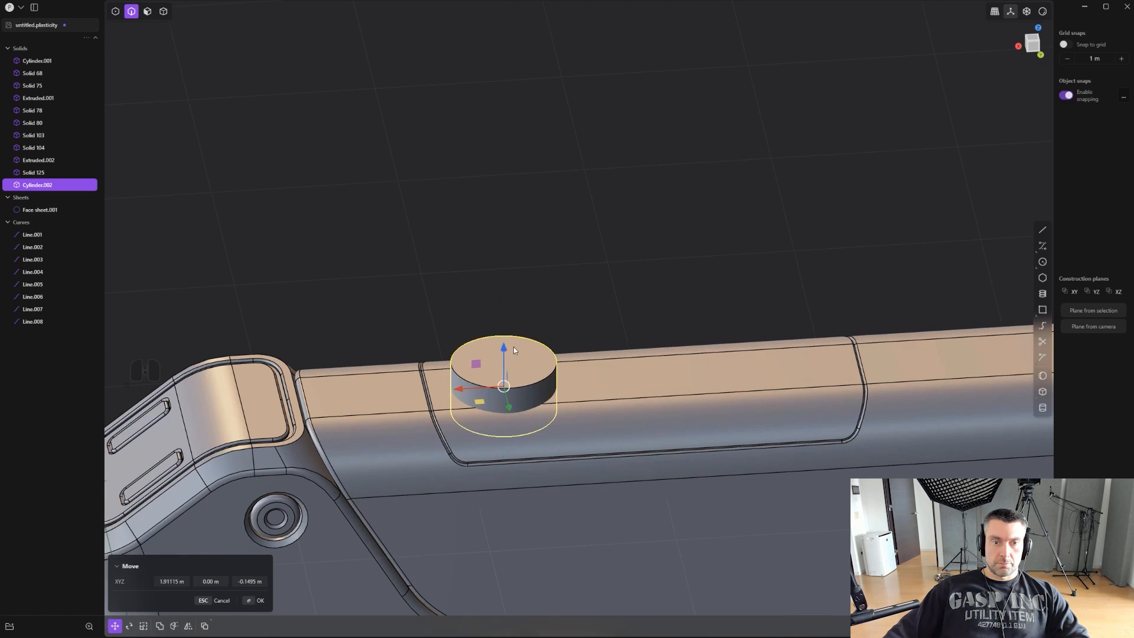
- Scale the cylinder up uniformly to about 1.2
key("s")
middle_click_drag(512, 346, 727, 304)
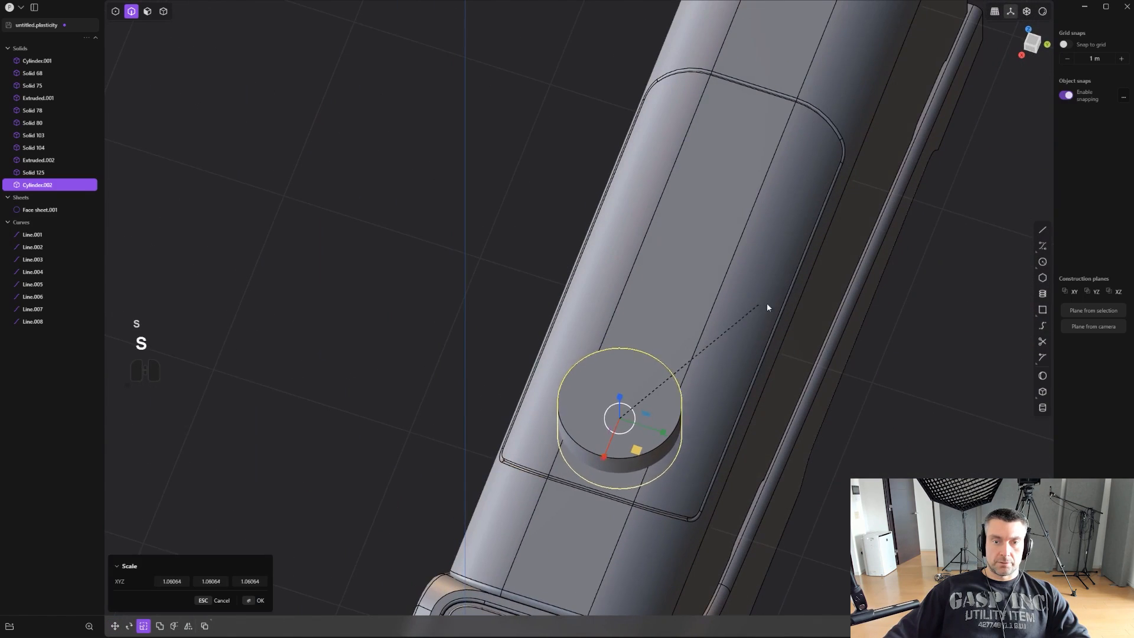
middle_click_drag(797, 300, 666, 275)
middle_click_drag(661, 226, 723, 240, "alt")
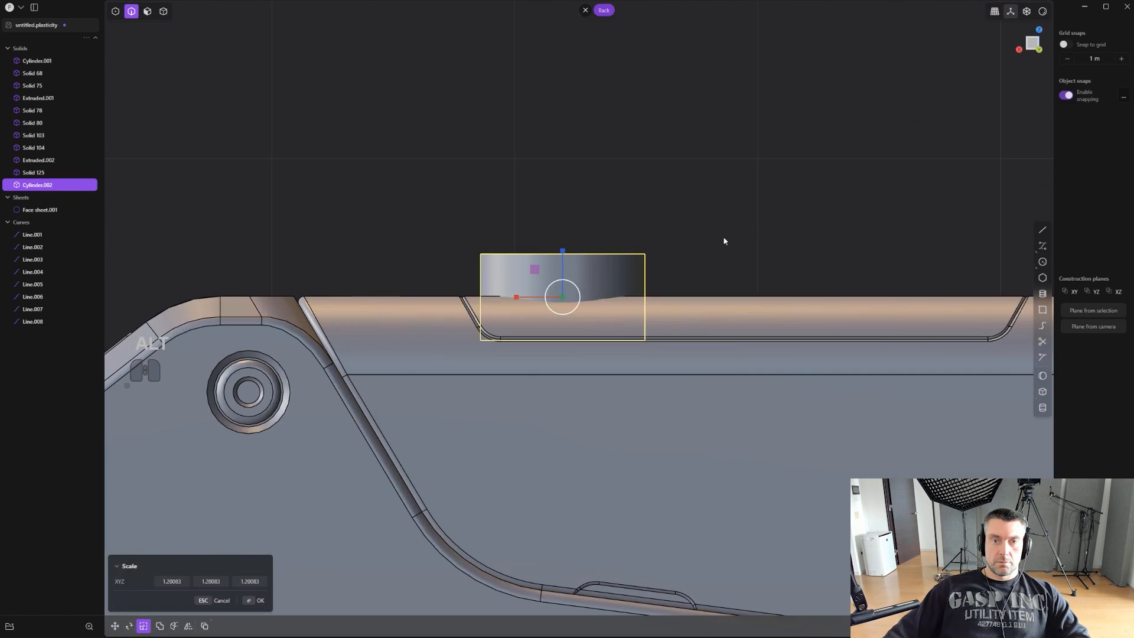
- Lower the cylinder slightly into the upper body and flatten it to about 0.67 along Z
key("s")
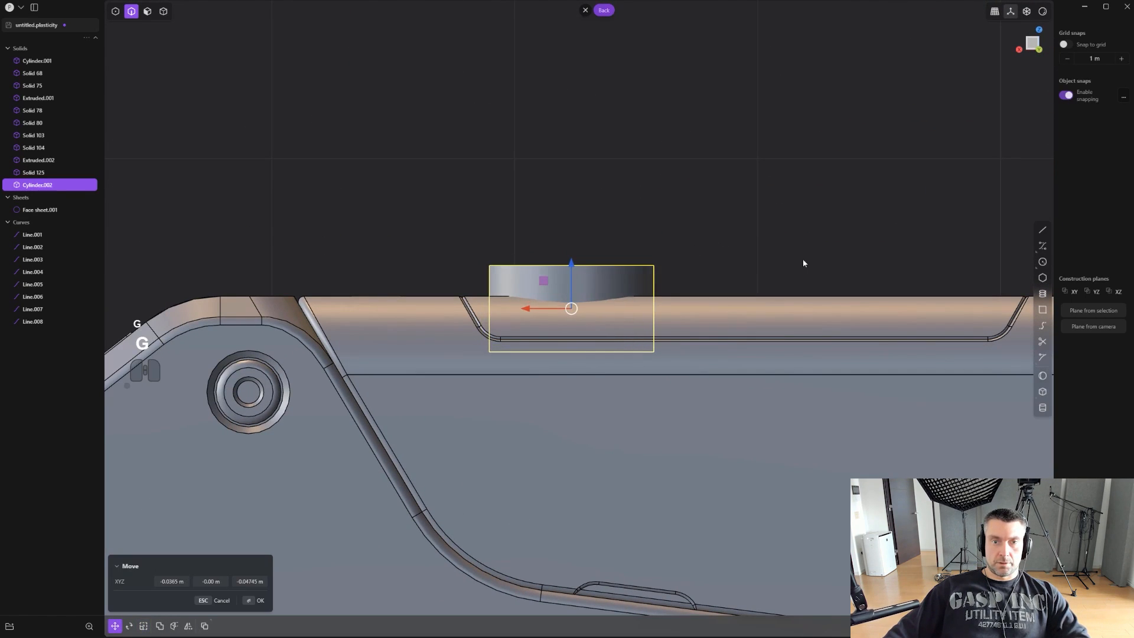
key("z")
scroll(730, 272, "down", 1)
middle_click_drag(730, 273, 595, 267, "shift")
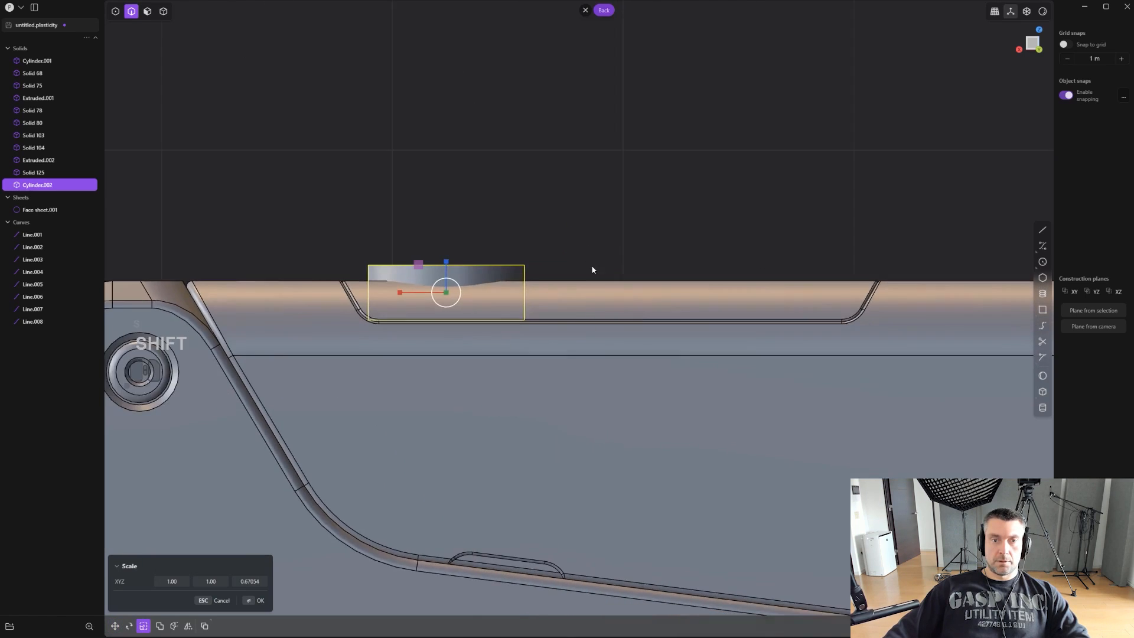
scroll(668, 355, "down", 4)
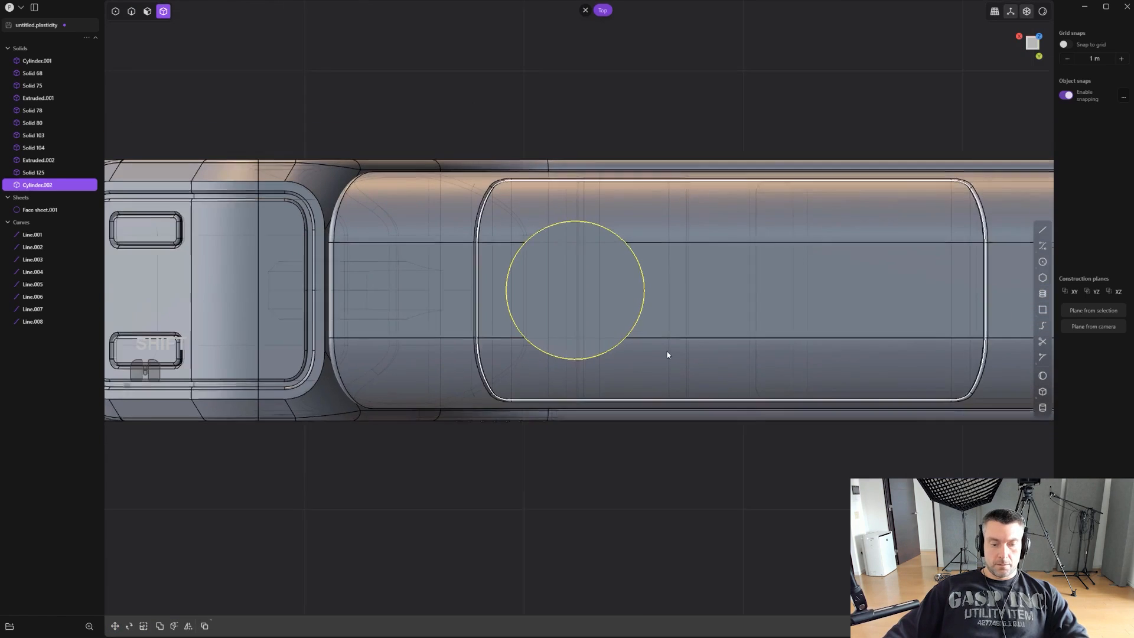
- Duplicate the cylinder about 0.72 m along the panel, shrink the copy, and duplicate that one about 0.65 m farther
key("shift+d")
left_click_drag(550, 294, 702, 297)
middle_click_drag(960, 295, 951, 213)
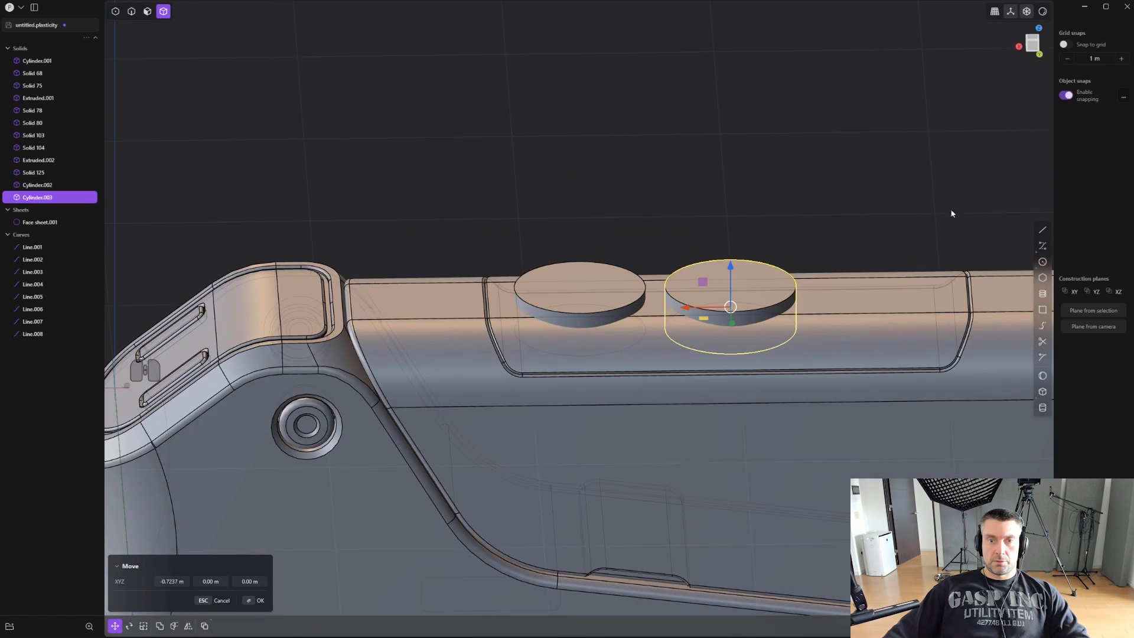
left_click(911, 274)
middle_click_drag(912, 272, 724, 293, "shift")
key("shift+d")
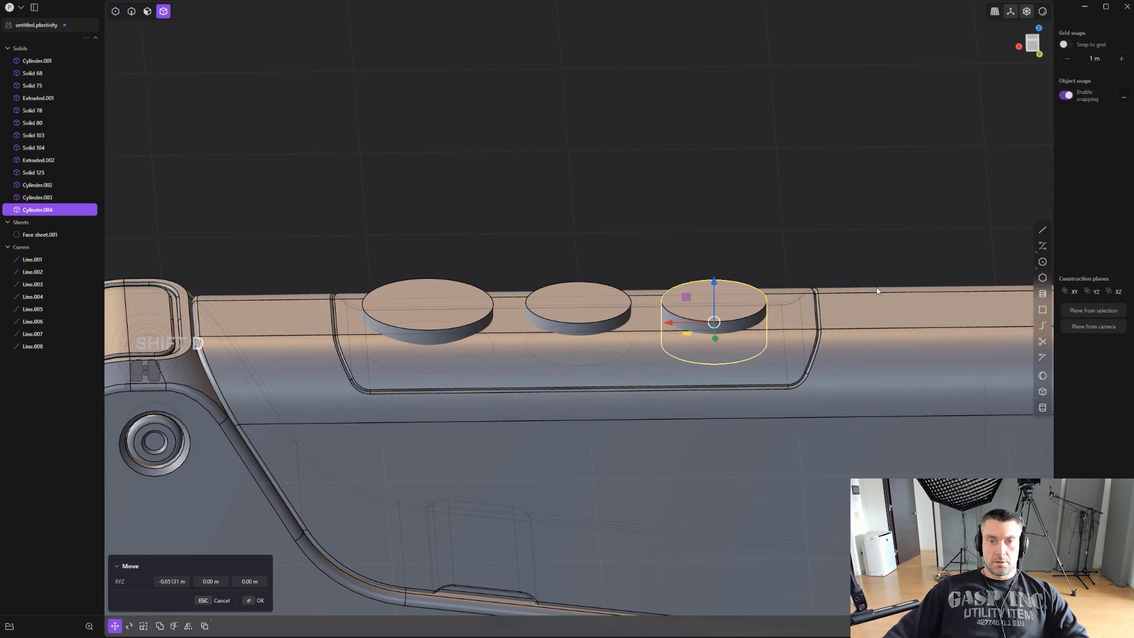
key("s")
key("shift+s")
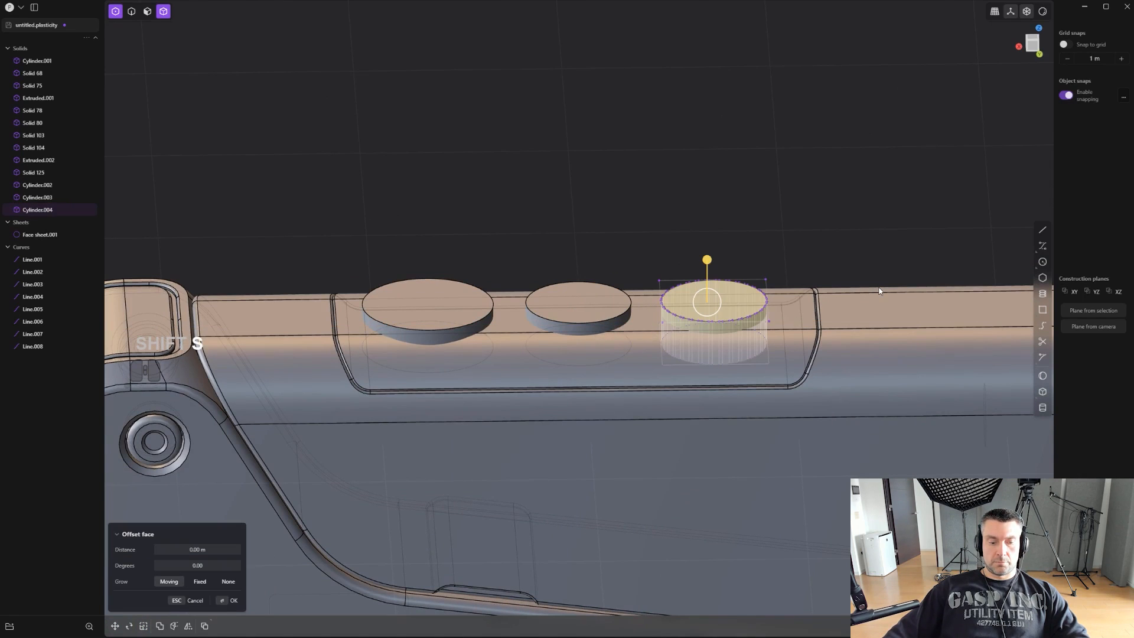
key("ctrl+z")
key("ctrl+z")
- Scale the third cylinder to about 0.83 in X and Y, keeping its height
key("s")
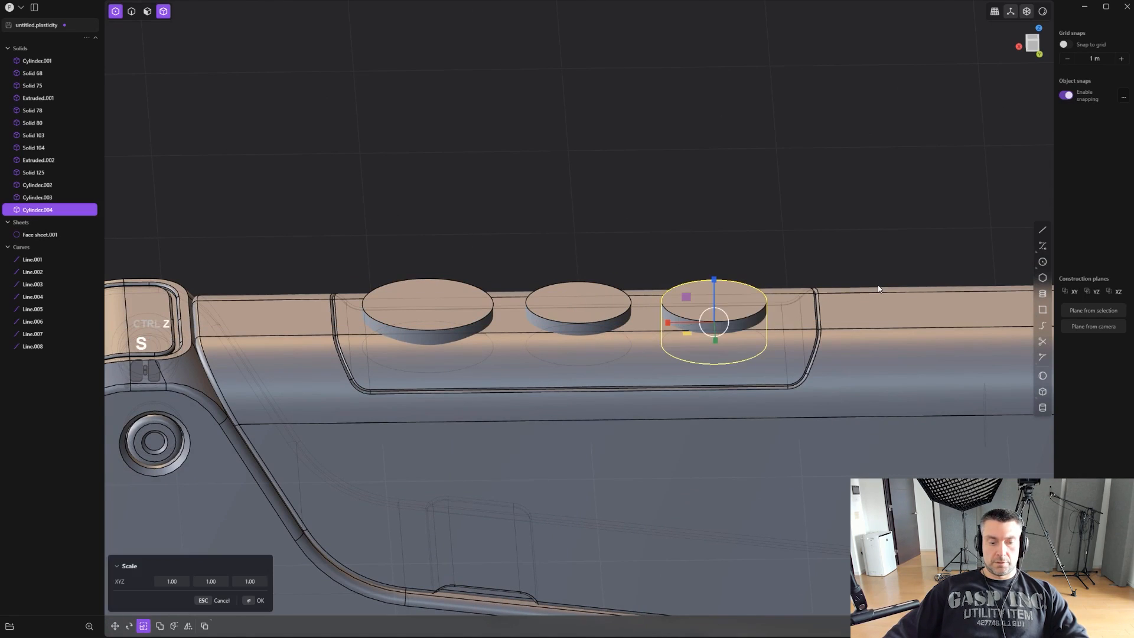
left_click(844, 291)
middle_click_drag(843, 291, 834, 345)
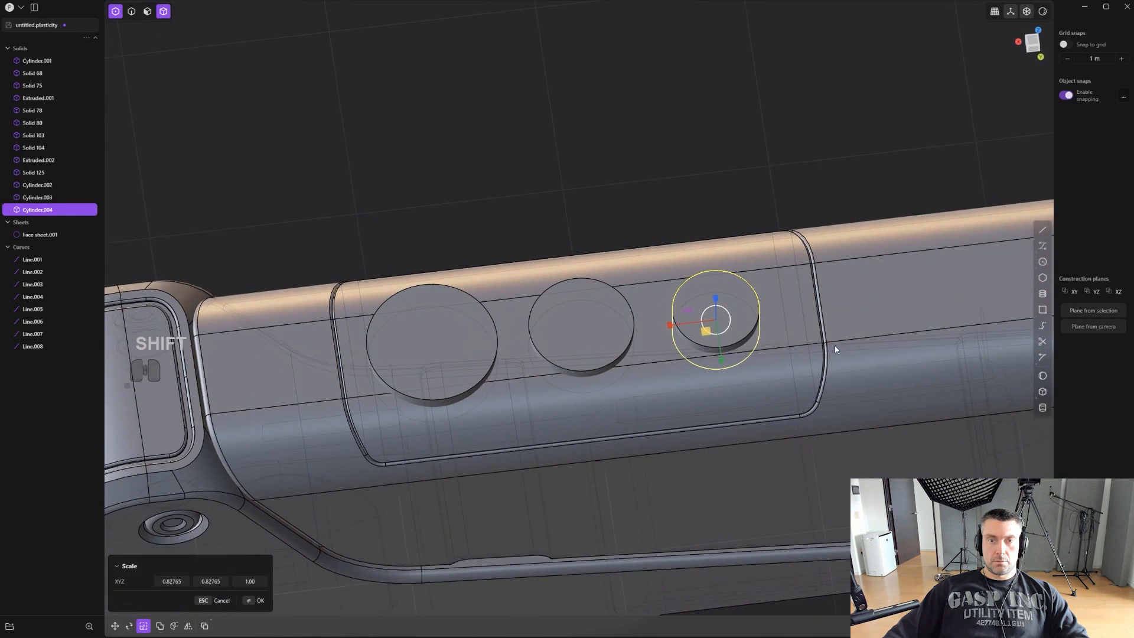
right_click(834, 345)
- Move the smallest cylinder about 0.027 m along X to even out the spacing between the three
middle_click_drag(800, 302, 812, 256, "alt")
scroll(813, 256, "up", 2)
left_click(575, 300)
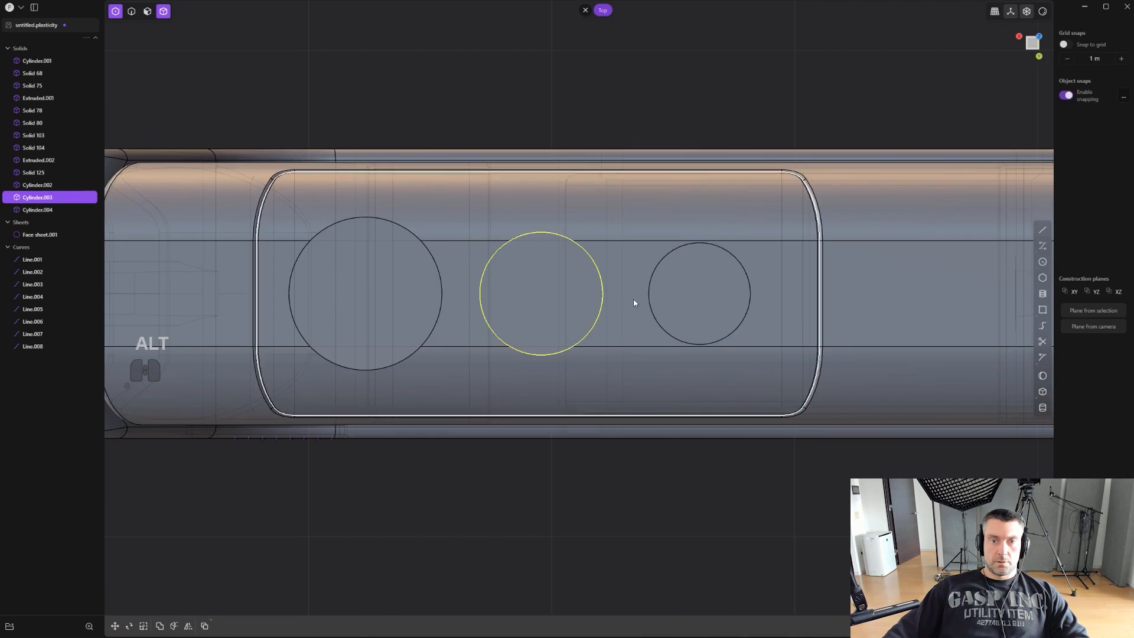
left_click(696, 301)
scroll(697, 304, "up", 1)
key("g")
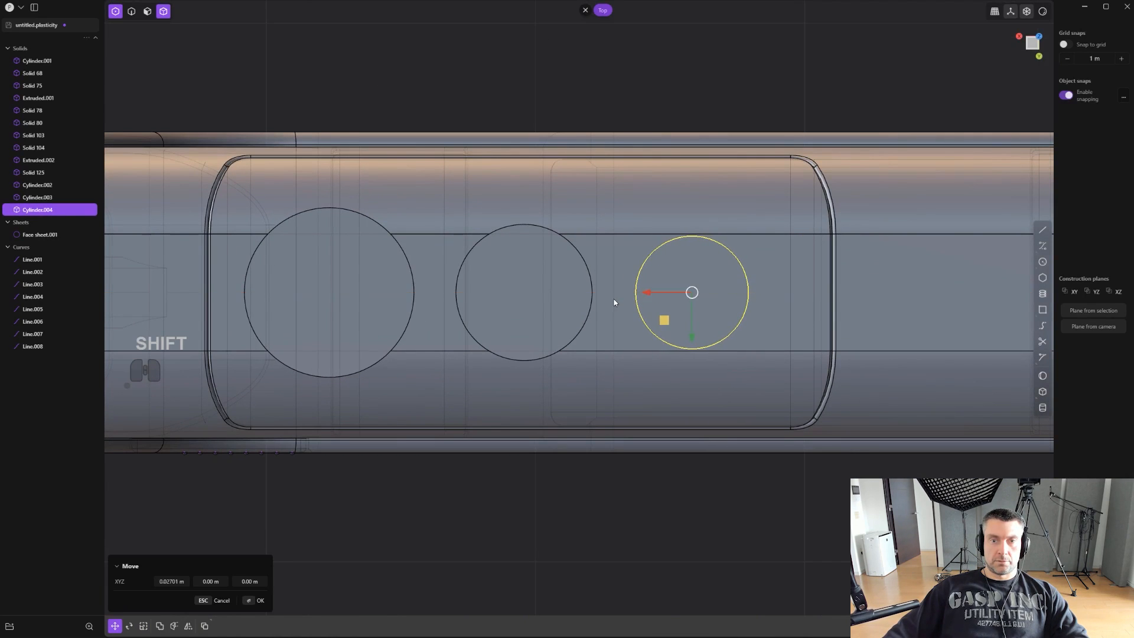
left_click(613, 302)
- Move all three cylinders together about -0.032 m along X to centre them on the top panel
left_click(402, 306, "shift")
left_click(466, 308, "shift")
left_click(681, 306, "shift")
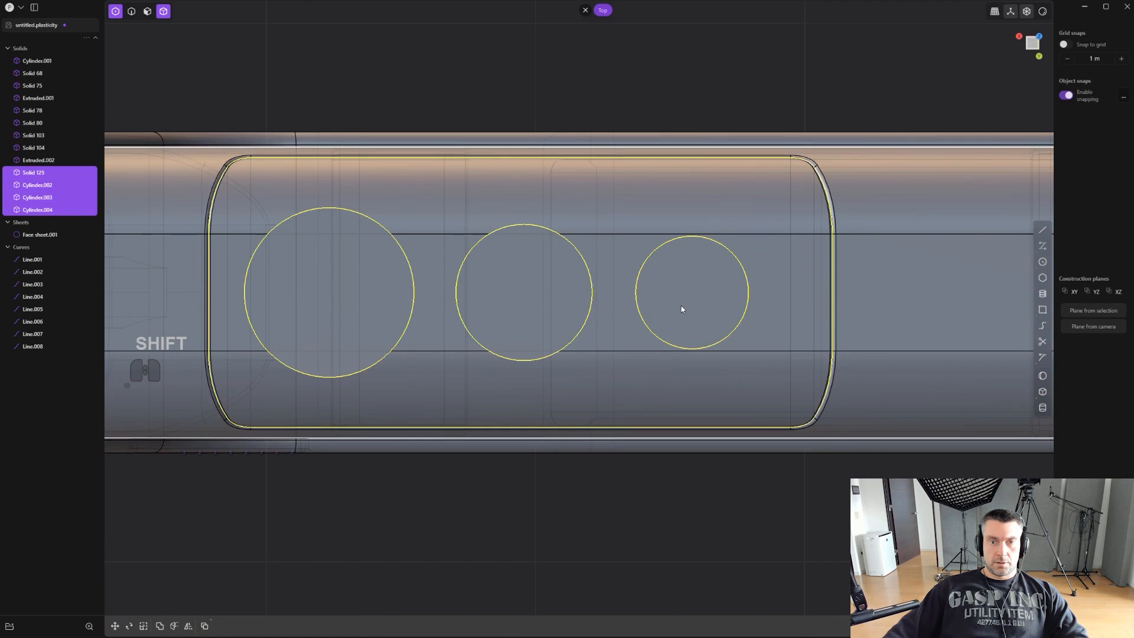
key("ctrl+z")
left_click(717, 306)
left_click(548, 310)
left_click(410, 306, "shift")
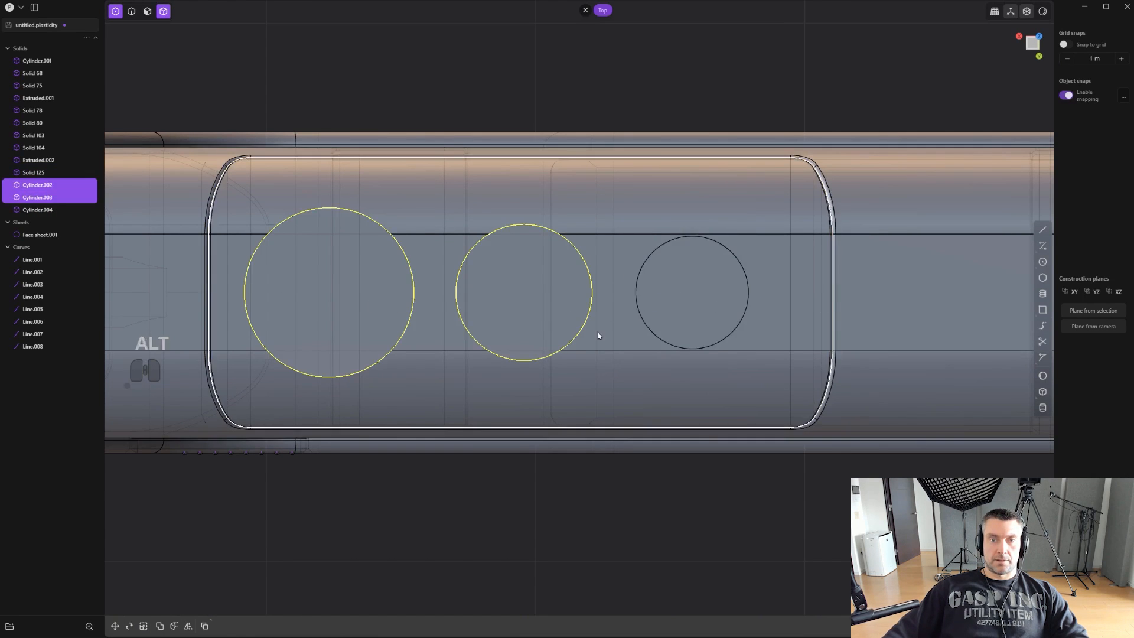
middle_click_drag(597, 336, 598, 293, "alt")
middle_click_drag(733, 266, 739, 339, "alt")
left_click(713, 323, "shift")
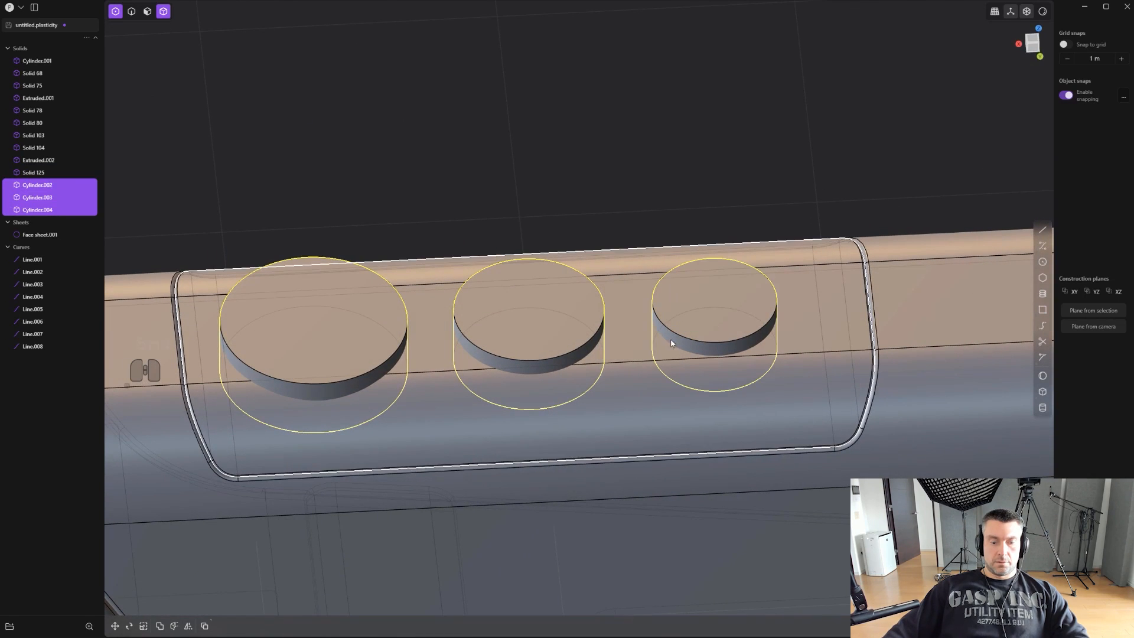
key("g")
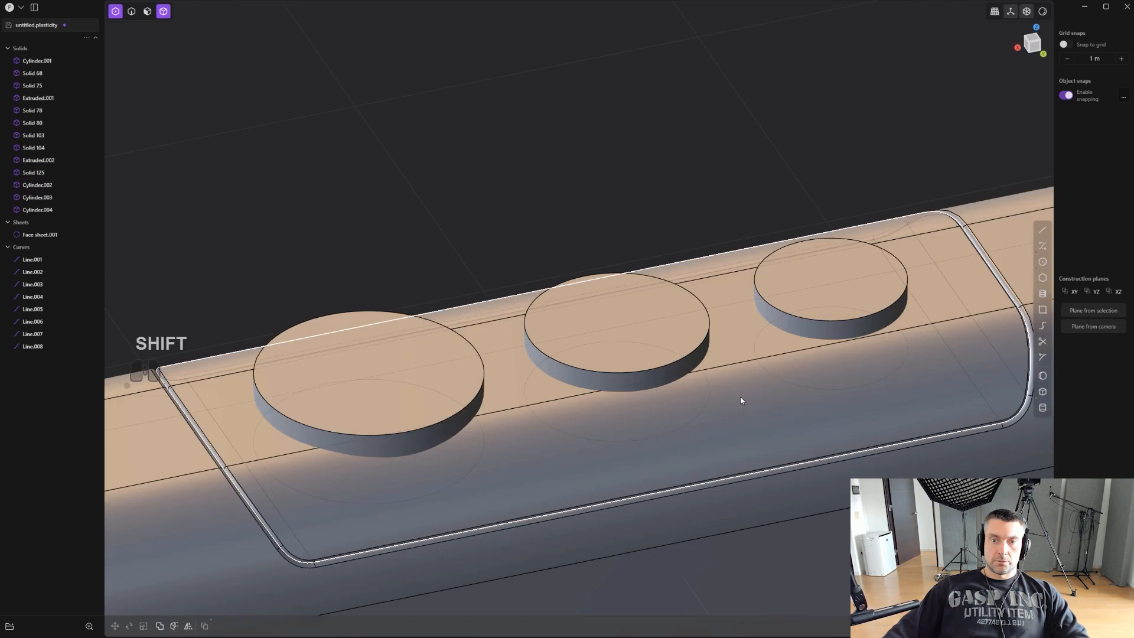
left_click(739, 395, "shift")
- Union the three cylinders with the split top panel
left_click(786, 335, "shift")
left_click(600, 381, "shift")
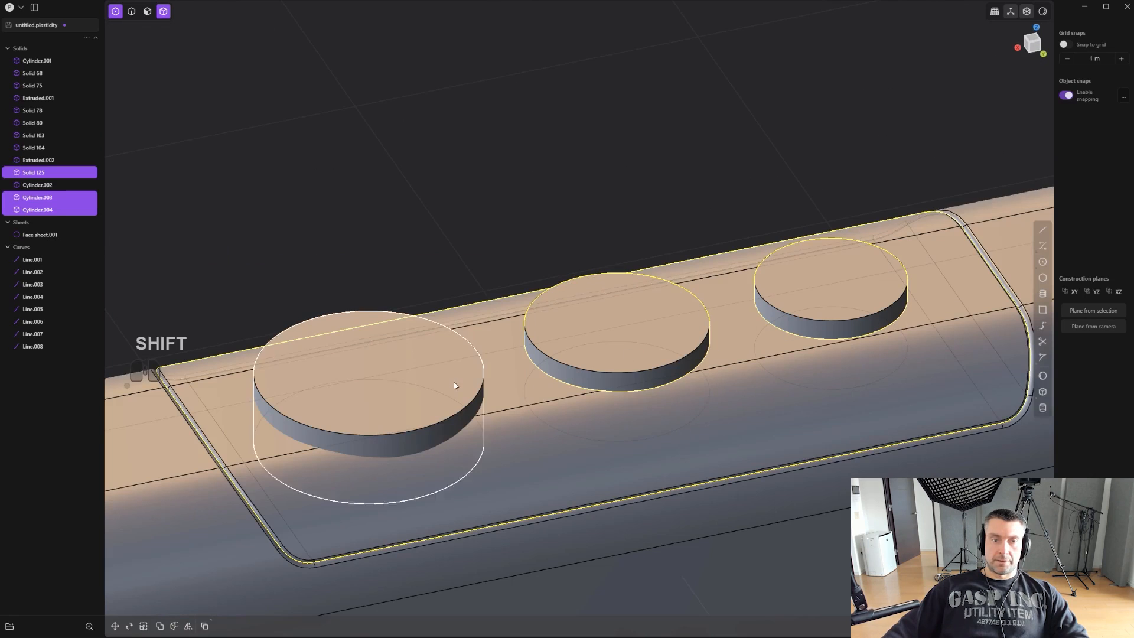
left_click(457, 426, "shift")
key("q")
key("q")
- Fillet the top rims of all three cylinders into wide, rounded shoulders
key("2")
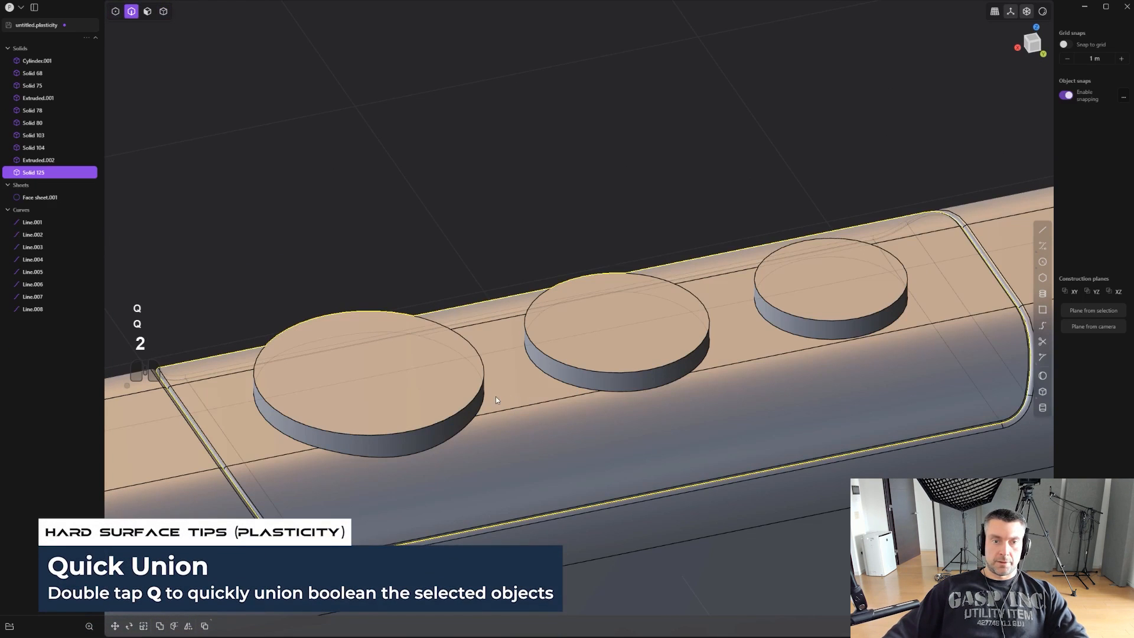
left_click(476, 394)
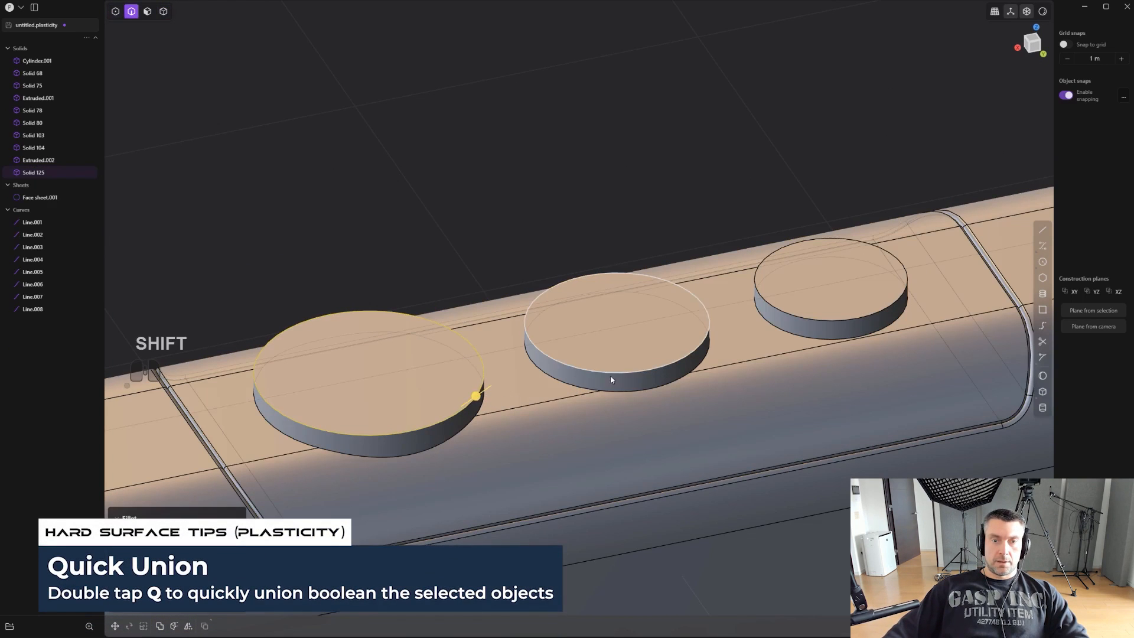
left_click(826, 322, "shift")
left_click_drag(826, 321, 826, 314)
right_click(771, 195)
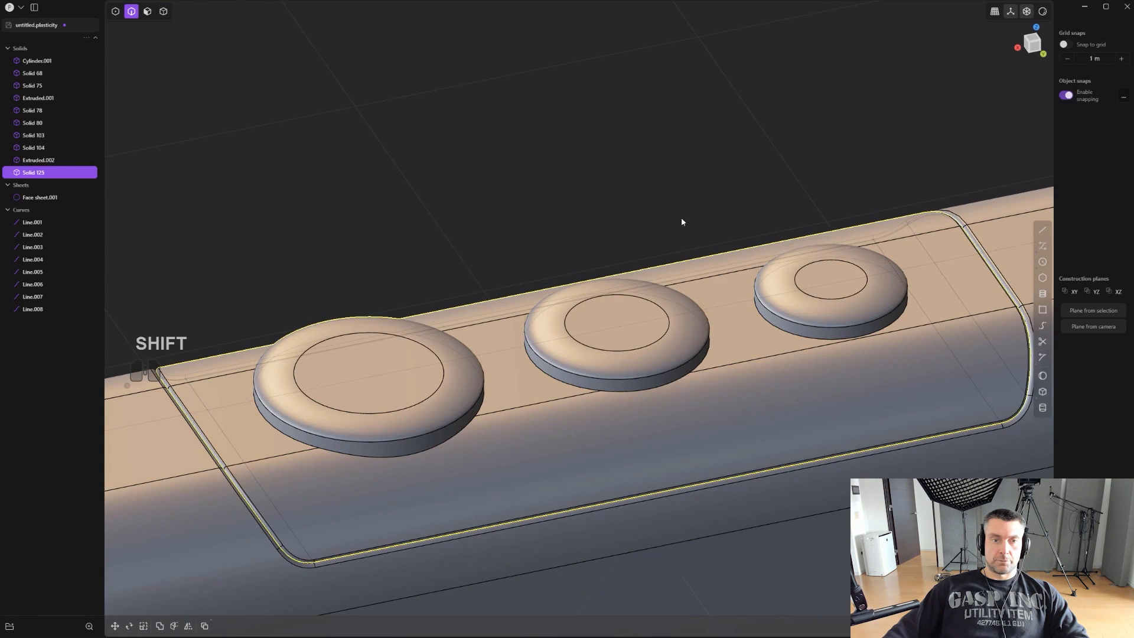
- Offset the flat top and rounded rim faces of all three discs outward so the caps overhang their bases
key("ctrl+z")
middle_click_drag(681, 217, 620, 281)
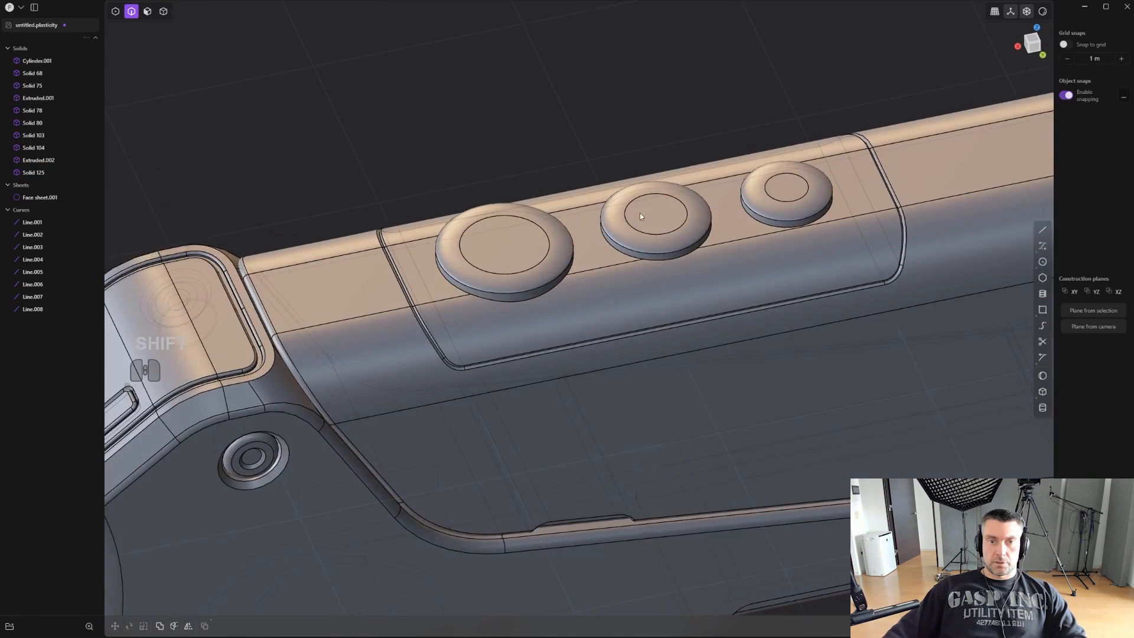
scroll(641, 285, "up", 3)
key("alt+z")
key("3")
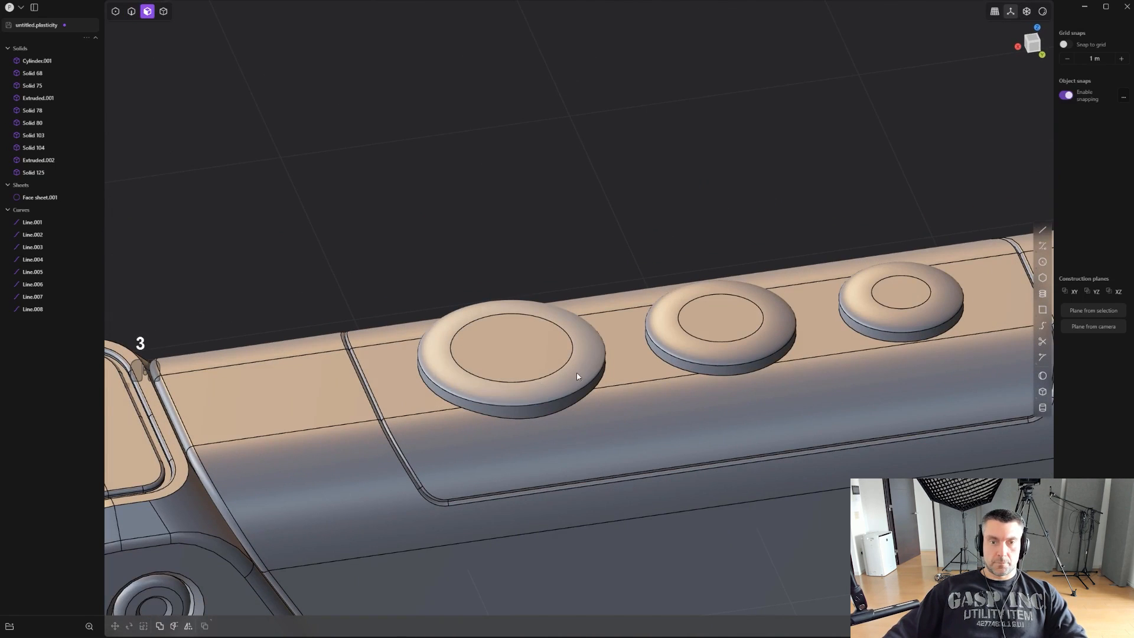
left_click(538, 361)
left_click(734, 349, "shift")
left_click(869, 304, "shift")
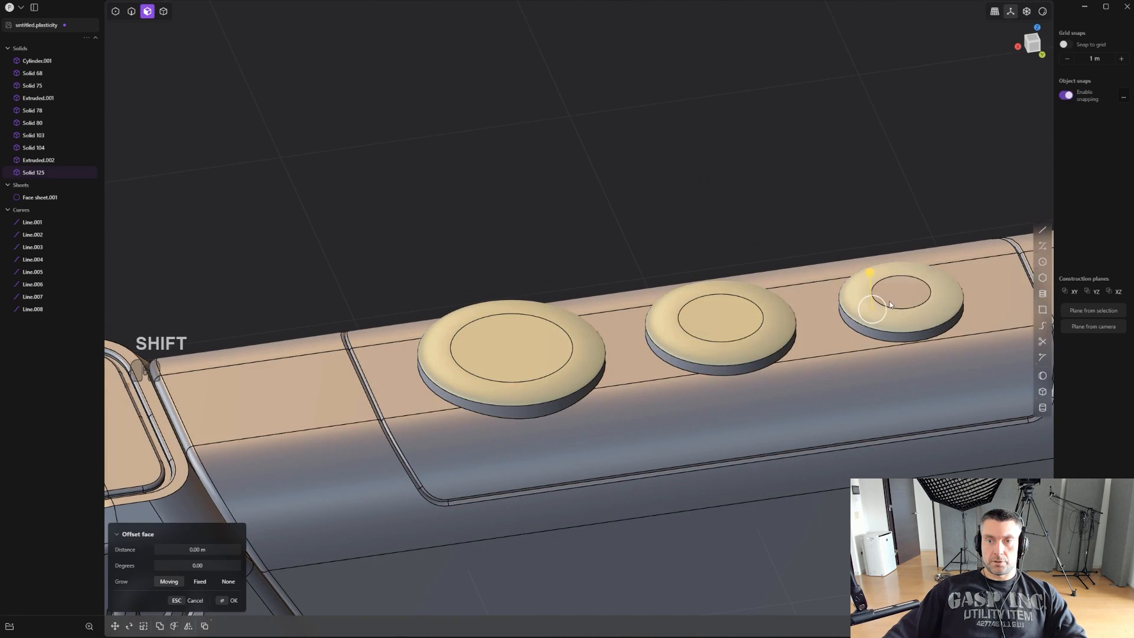
left_click(895, 291, "shift")
scroll(694, 326, "up", 2)
middle_click_drag(694, 327, 547, 259, "shift")
scroll(550, 272, "up", 1)
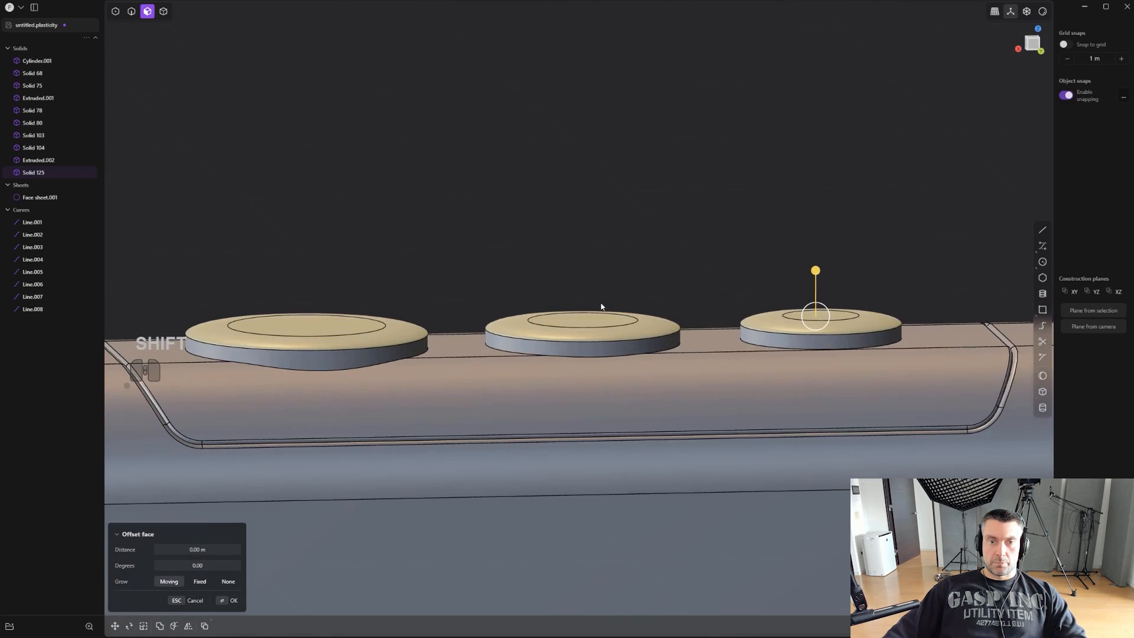
middle_click_drag(603, 307, 604, 260, "shift")
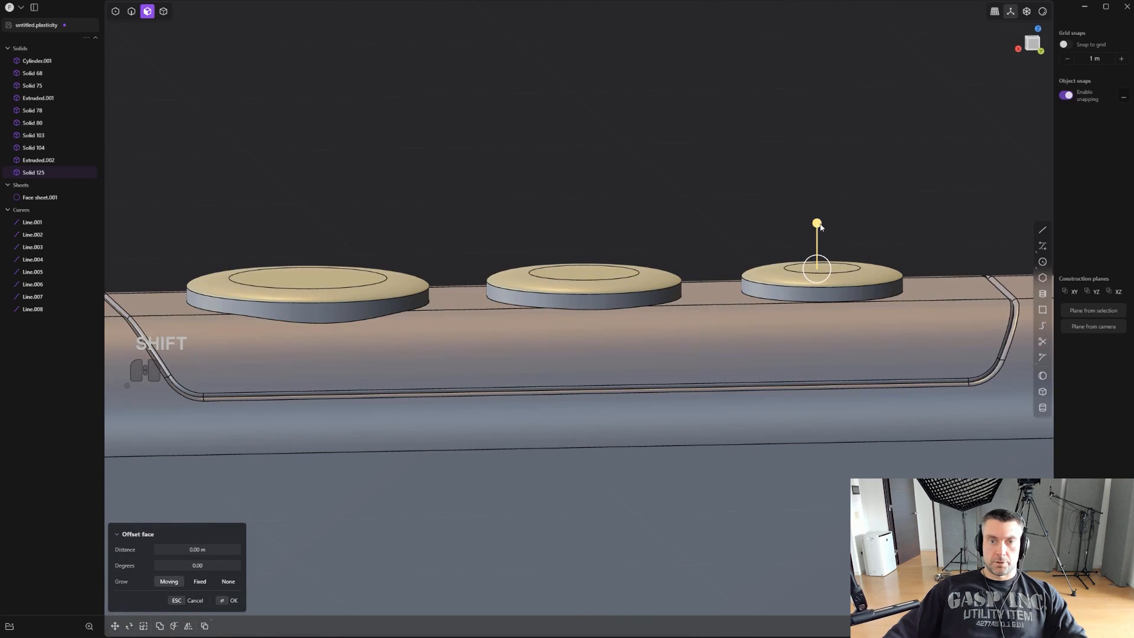
left_click_drag(819, 226, 823, 215)
left_click(761, 215)
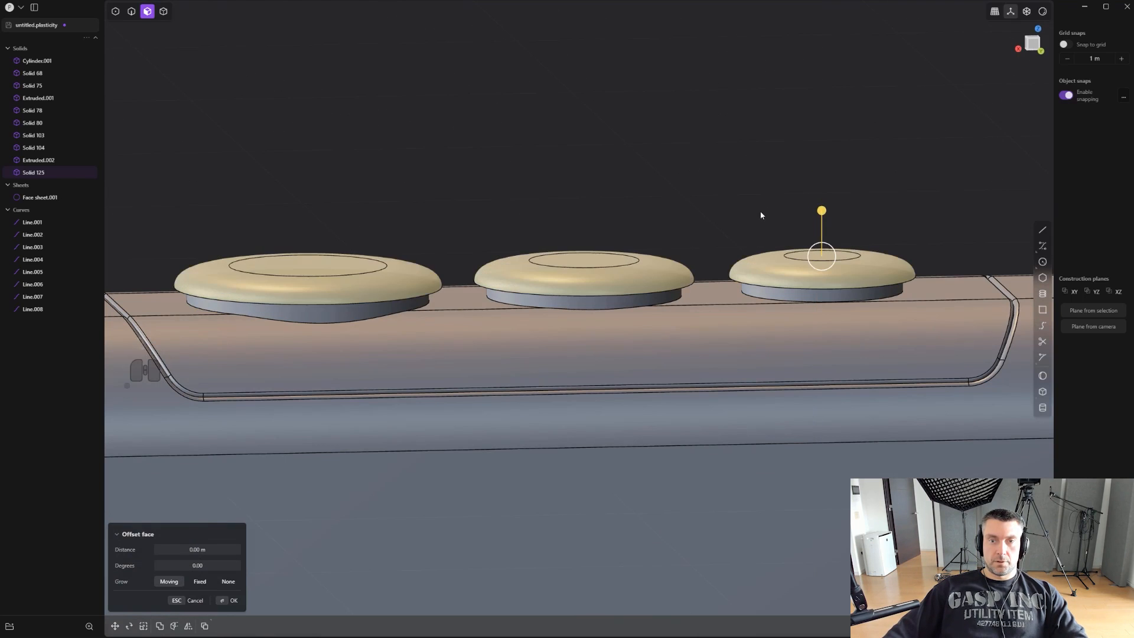
- Fillet the lower outer rims of all three disc caps by about 0.009 m
middle_click_drag(761, 215, 693, 182)
key("2")
middle_click_drag(417, 237, 415, 246)
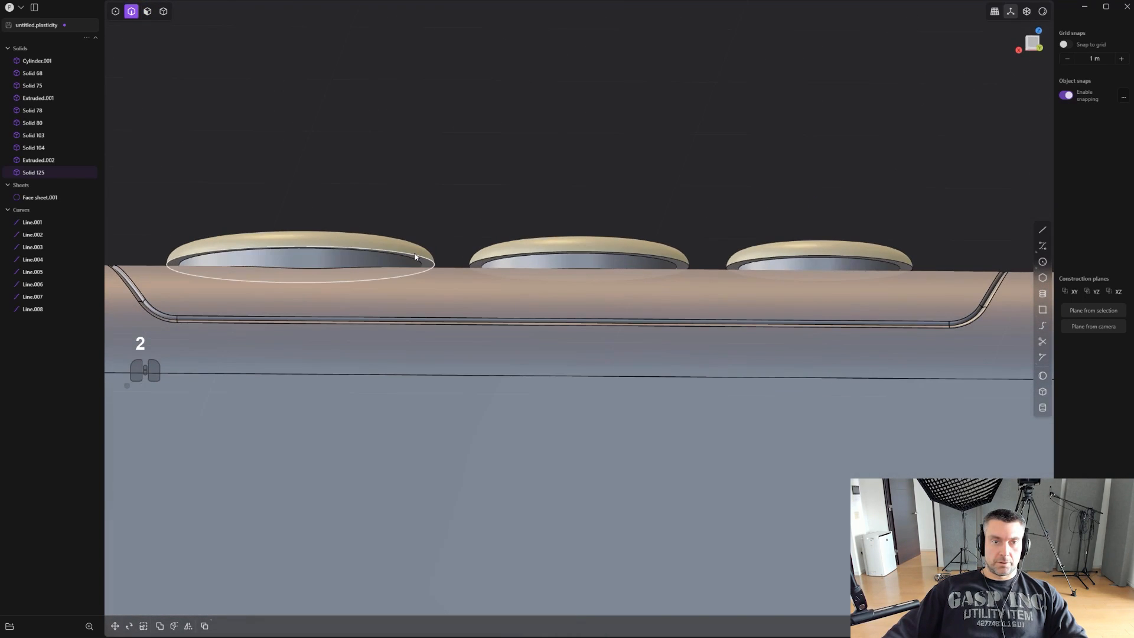
left_click(413, 254)
left_click(550, 254)
left_click(756, 258)
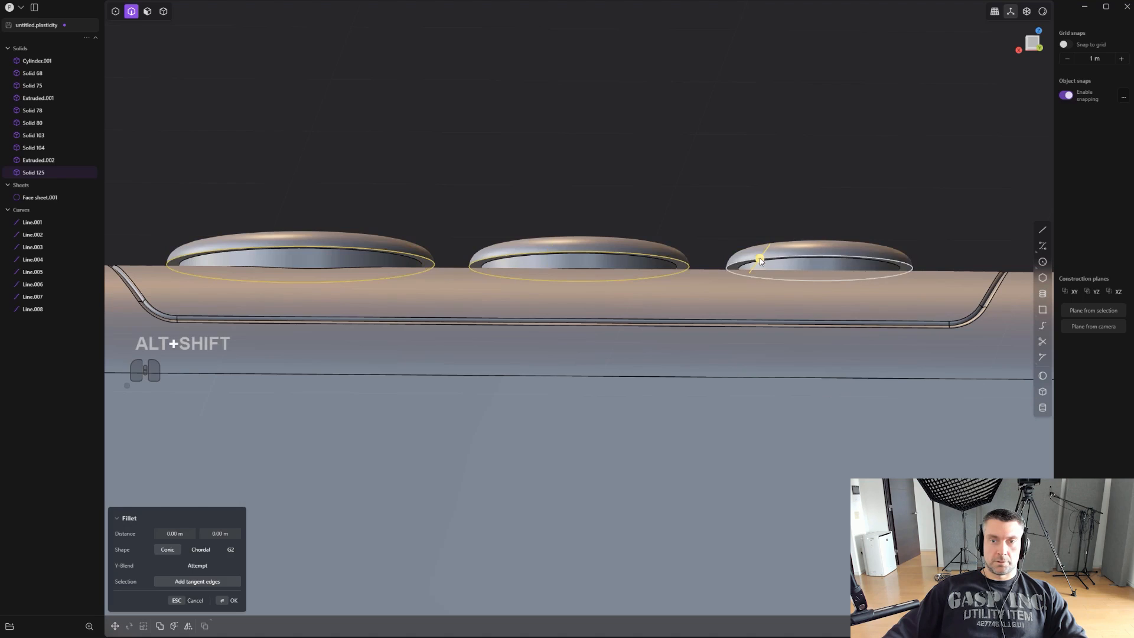
scroll(717, 254, "up", 2)
left_click_drag(770, 261, 788, 273)
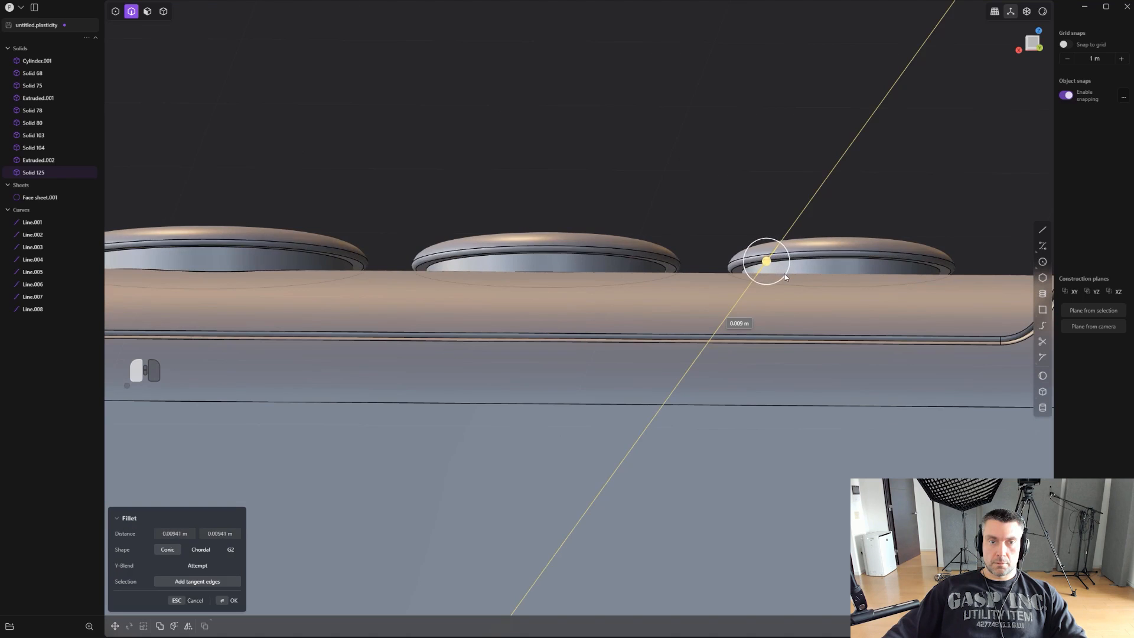
right_click(745, 201)
scroll(750, 208, "down", 3)
middle_click_drag(753, 212, 736, 209, "alt")
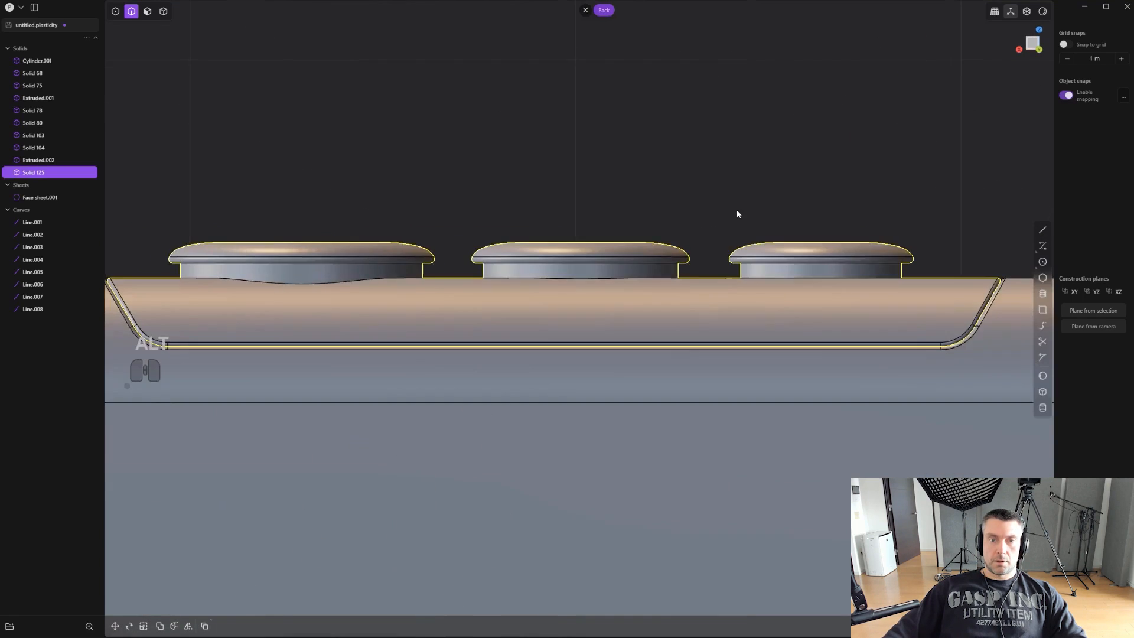
- Inspect the whole pistol and its three top buttons from the side and from above, with the edge lines hidden
scroll(756, 210, "down", 8)
scroll(777, 189, "down", 5)
middle_click_drag(810, 257, 745, 219, "shift")
scroll(734, 190, "down", 3)
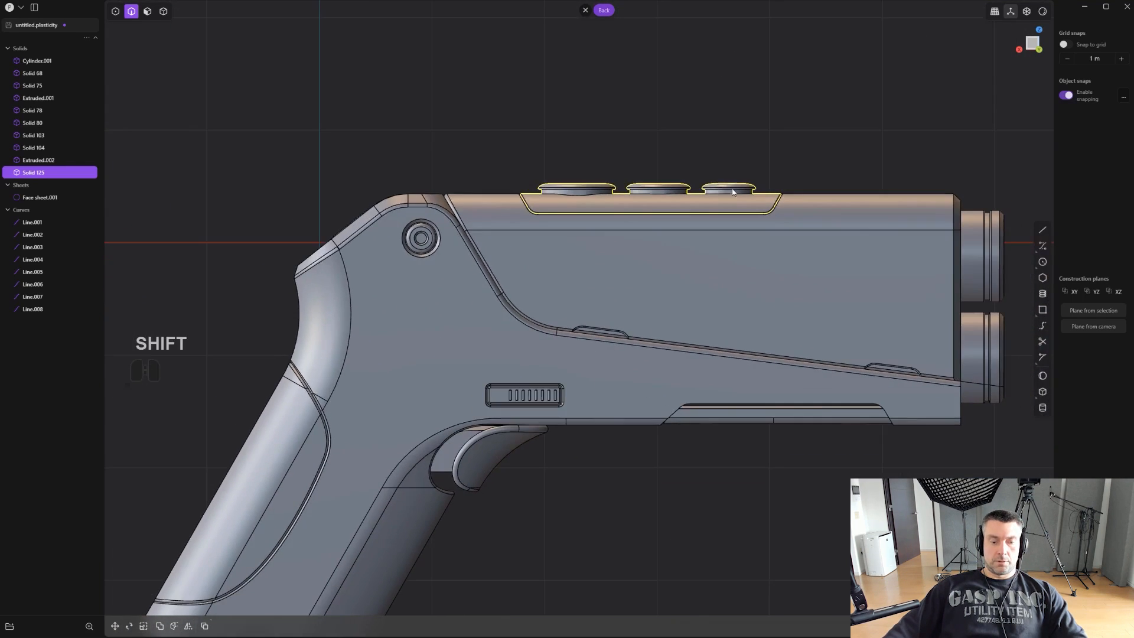
scroll(764, 187, "down", 5)
key("ctrl+e")
middle_click_drag(750, 291, 714, 378)
left_click(701, 386)
middle_click_drag(713, 377, 699, 519, "shift")
scroll(687, 397, "up", 7)
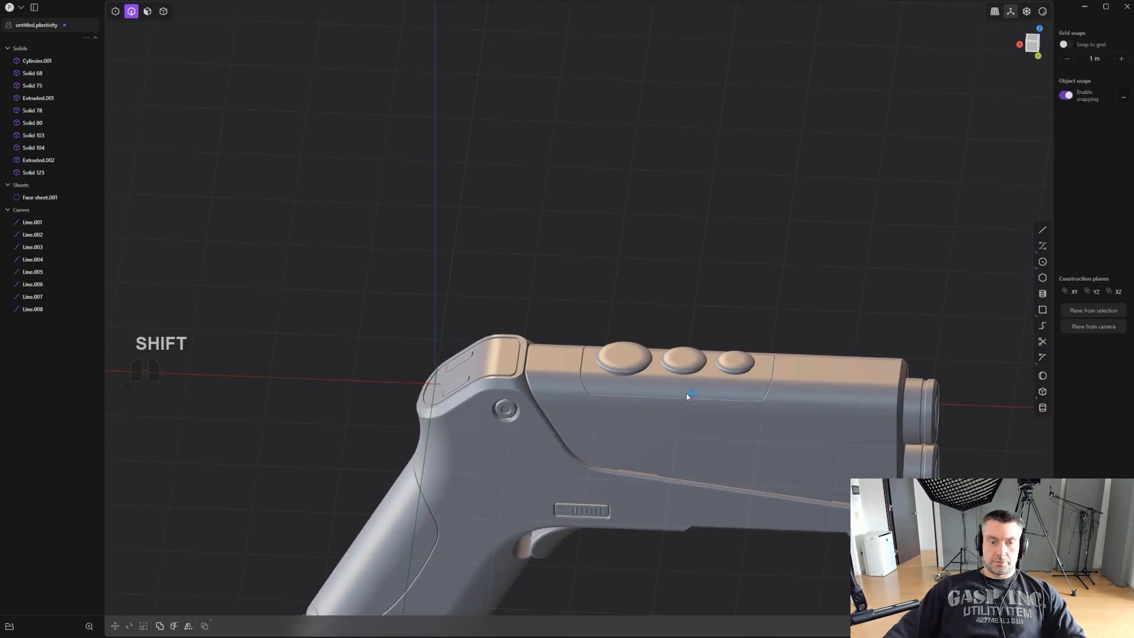
key("ctrl+e")
- Cut a small cylindrical hole into the centre of the smallest disc's flat top, keeping the cutter as a separate solid
middle_click_drag(682, 320, 761, 286, "alt")
scroll(674, 337, "up", 7)
middle_click_drag(762, 287, 773, 324, "shift")
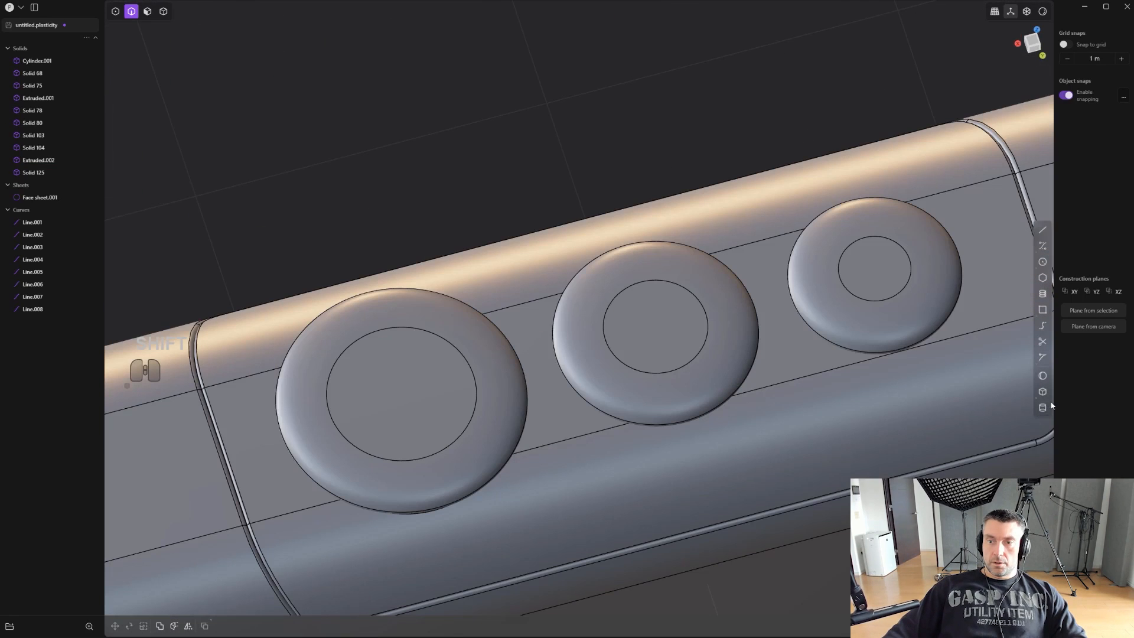
left_click(886, 268)
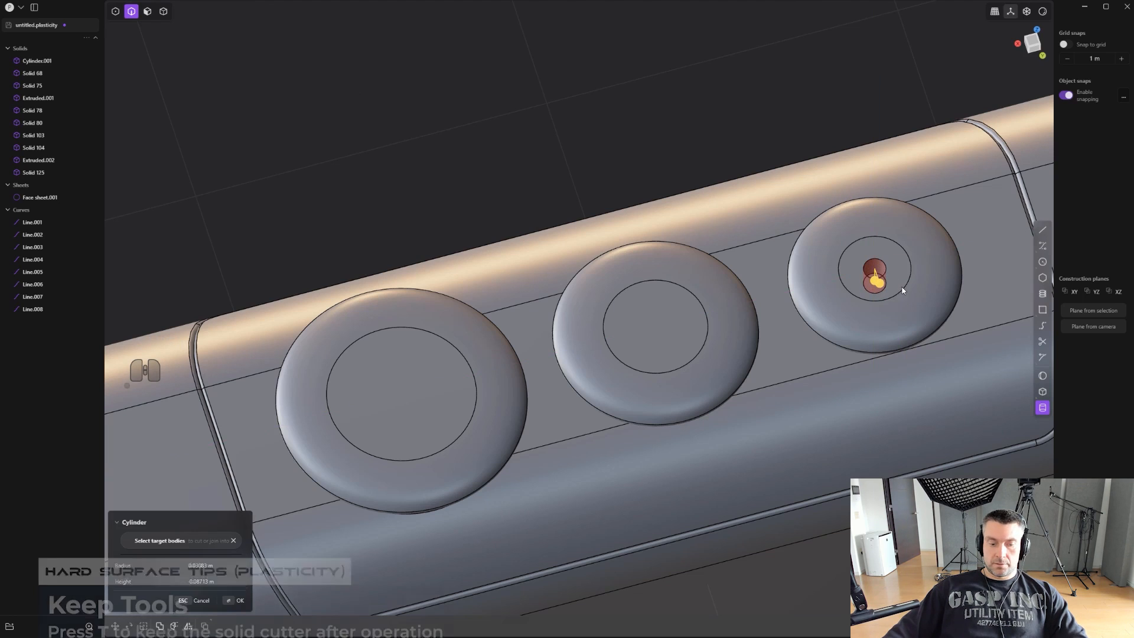
key("t")
left_click(901, 290)
middle_click_drag(881, 299, 867, 388, "alt")
scroll(861, 412, "down", 1)
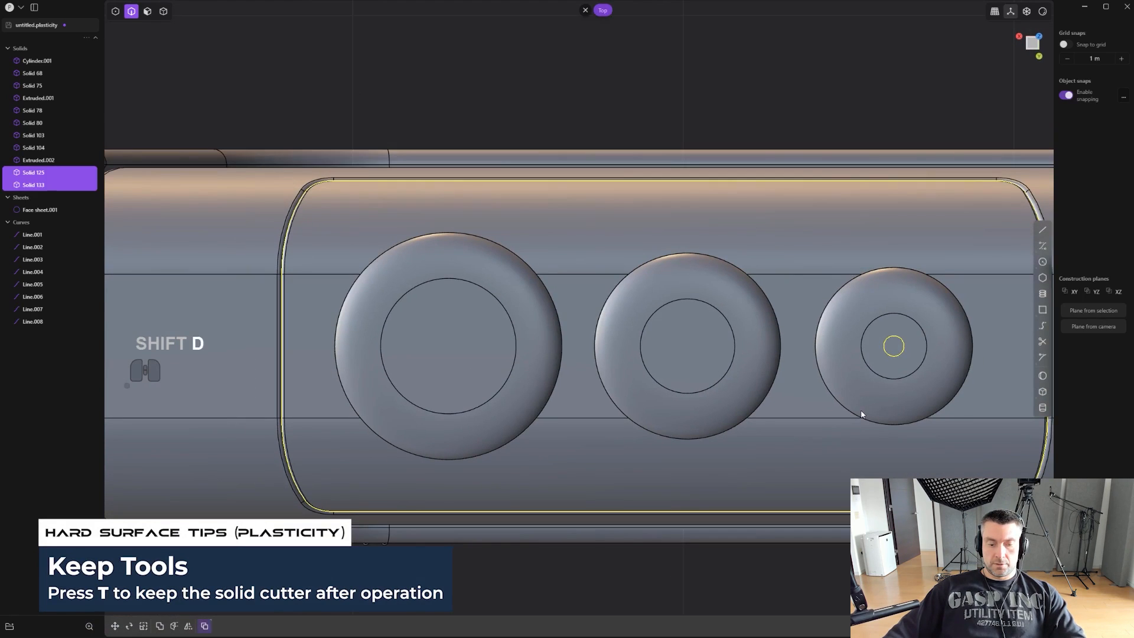
key("shift+d")
key("g")
key("ctrl+z")
key("x")
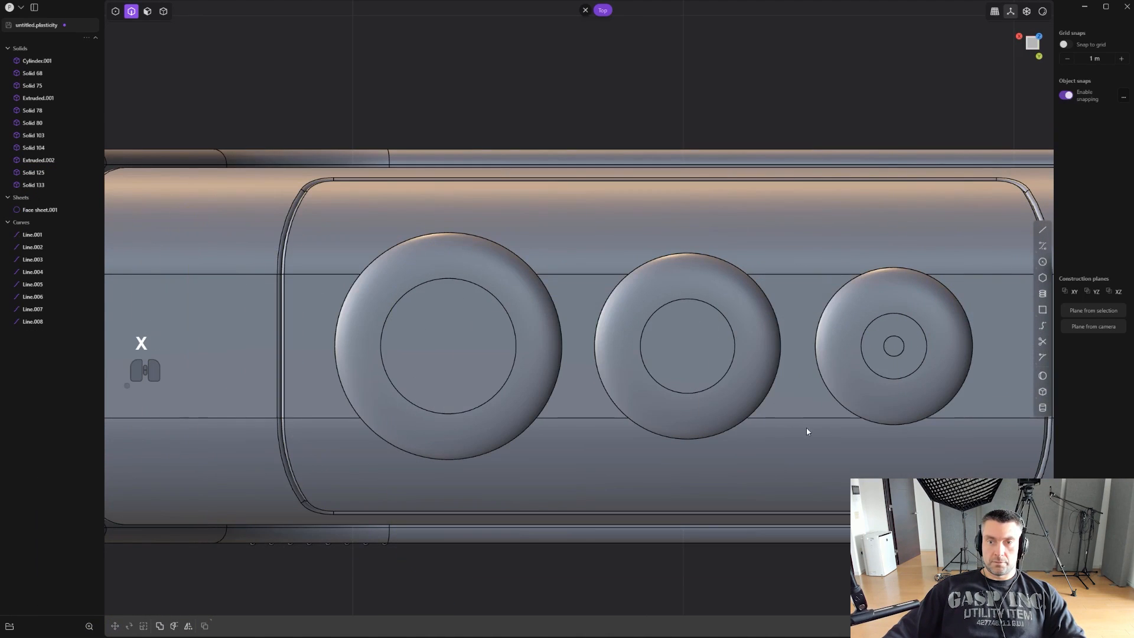
- Duplicate the small cylinder cutter and snap the copy to the centre of the middle disc's top face
left_click(893, 350)
key("shift+d")
key("g")
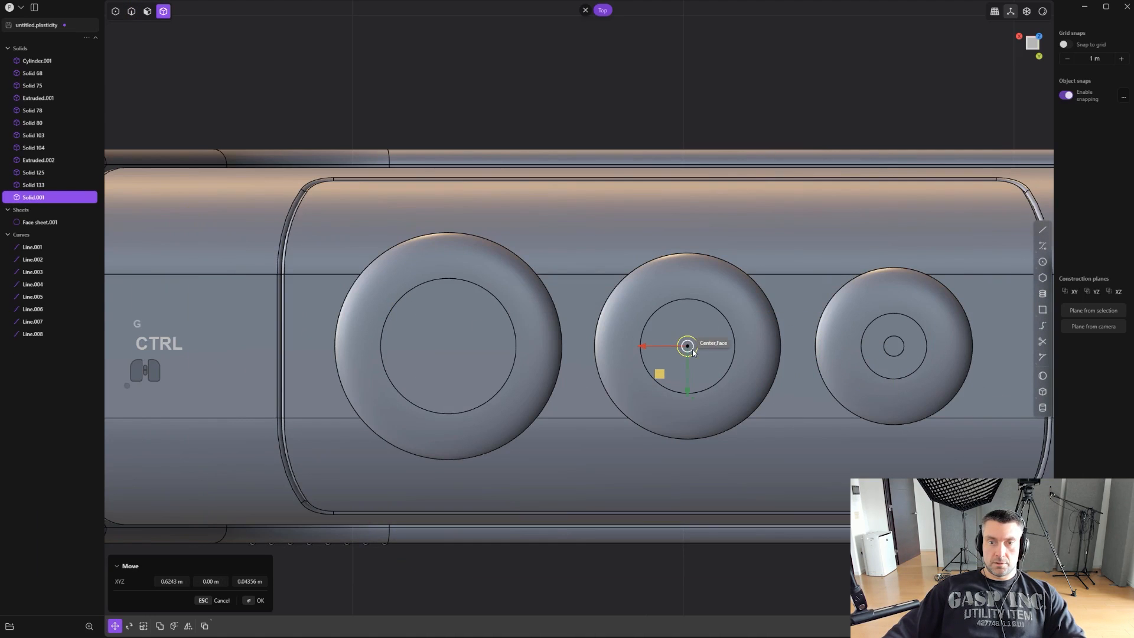
left_click(690, 350)
- Duplicate the cutter again and snap the copy to the centre of the largest disc's top face
middle_click_drag(716, 374, 736, 326)
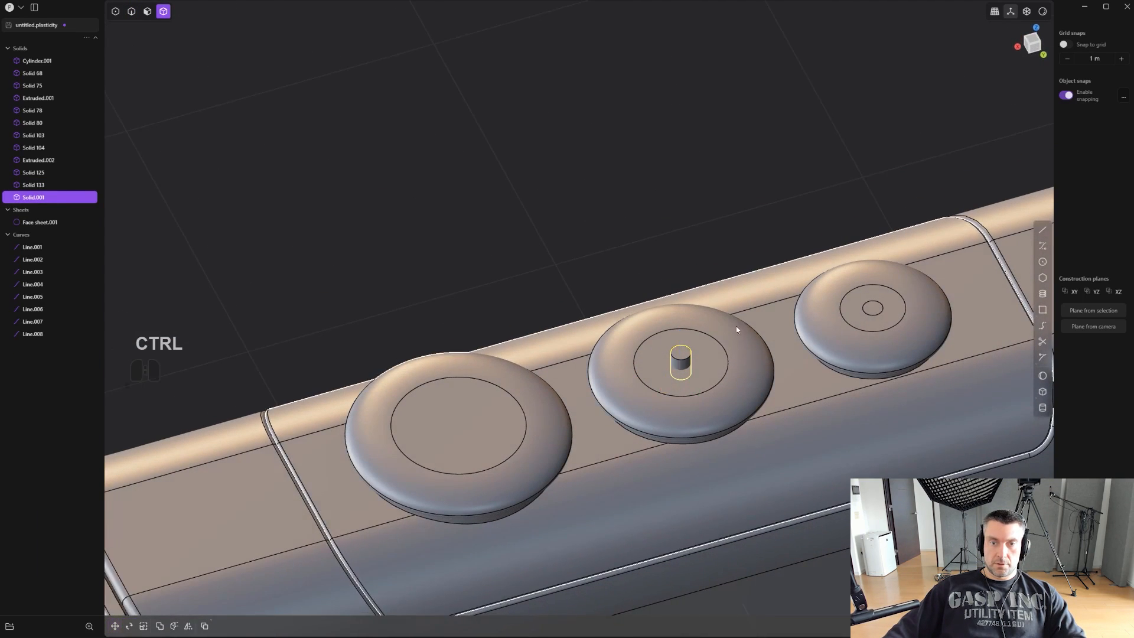
scroll(726, 337, "up", 2)
key("shift+d")
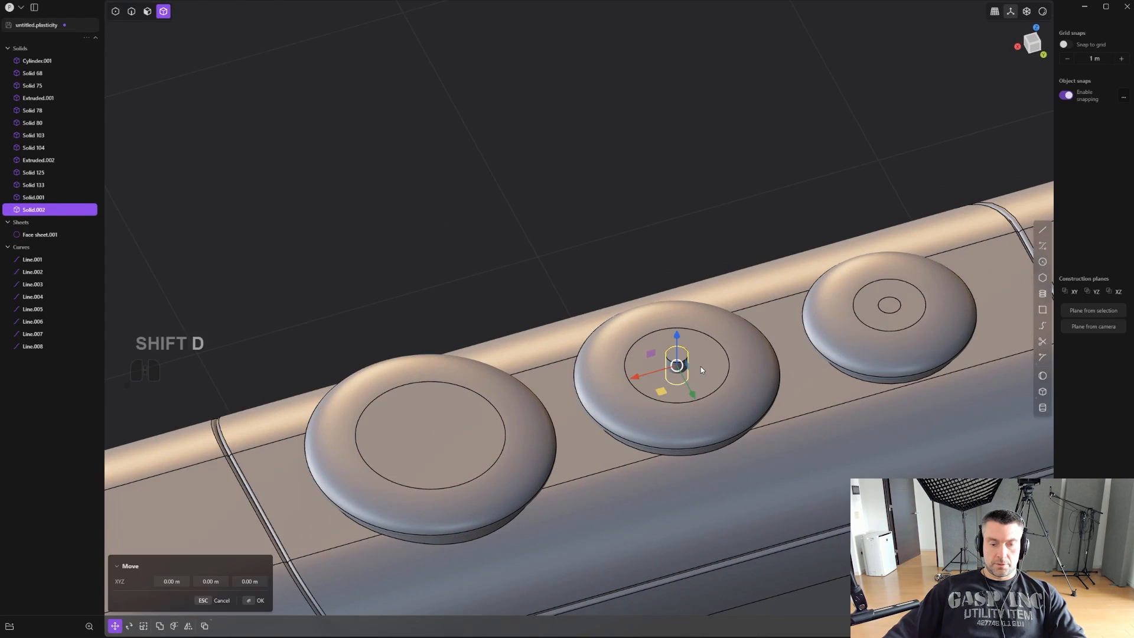
key("g")
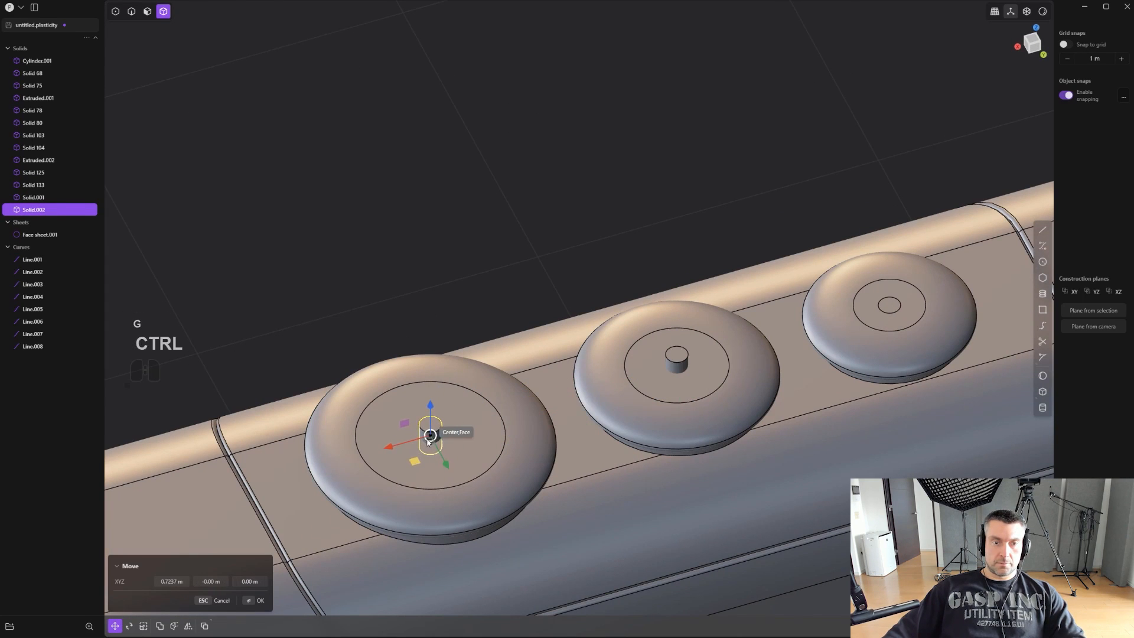
scroll(702, 337, "up", 2)
scroll(685, 356, "up", 1)
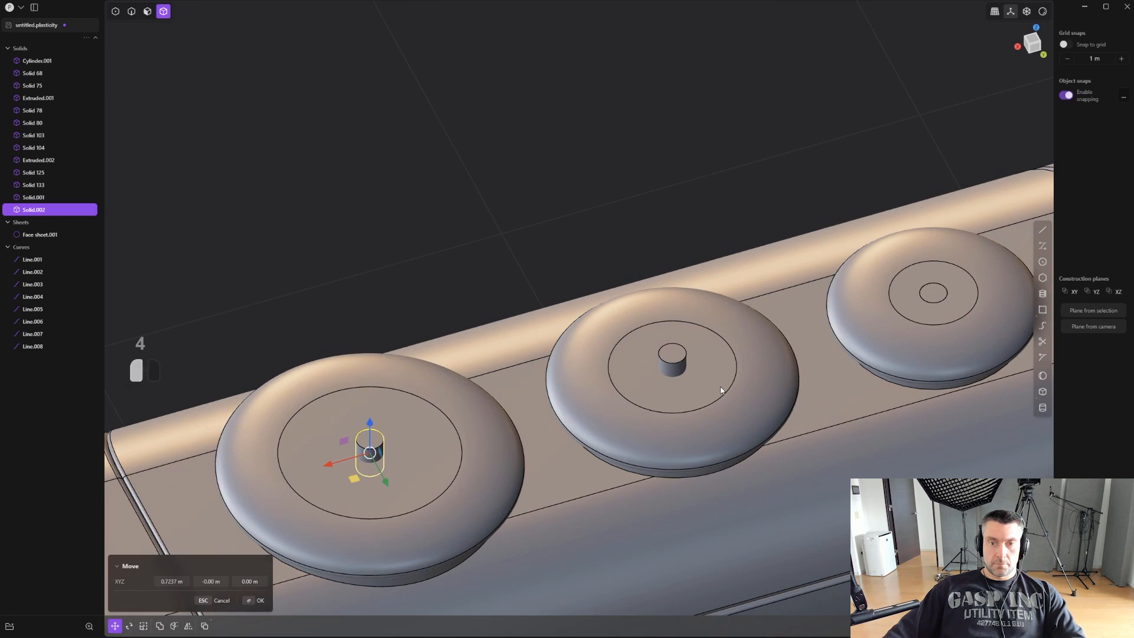
- Subtract the two copied cylinders from the top panel with a Boolean Diff to bore the middle and largest discs
left_click(727, 385)
key("q")
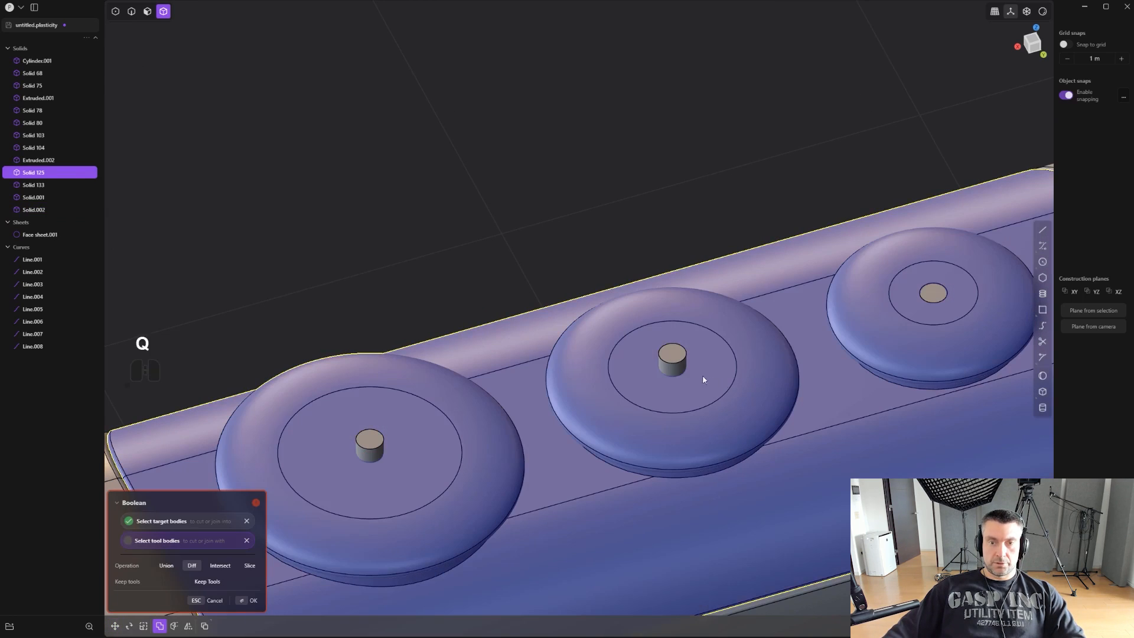
left_click(676, 369, "shift")
right_click(445, 368)
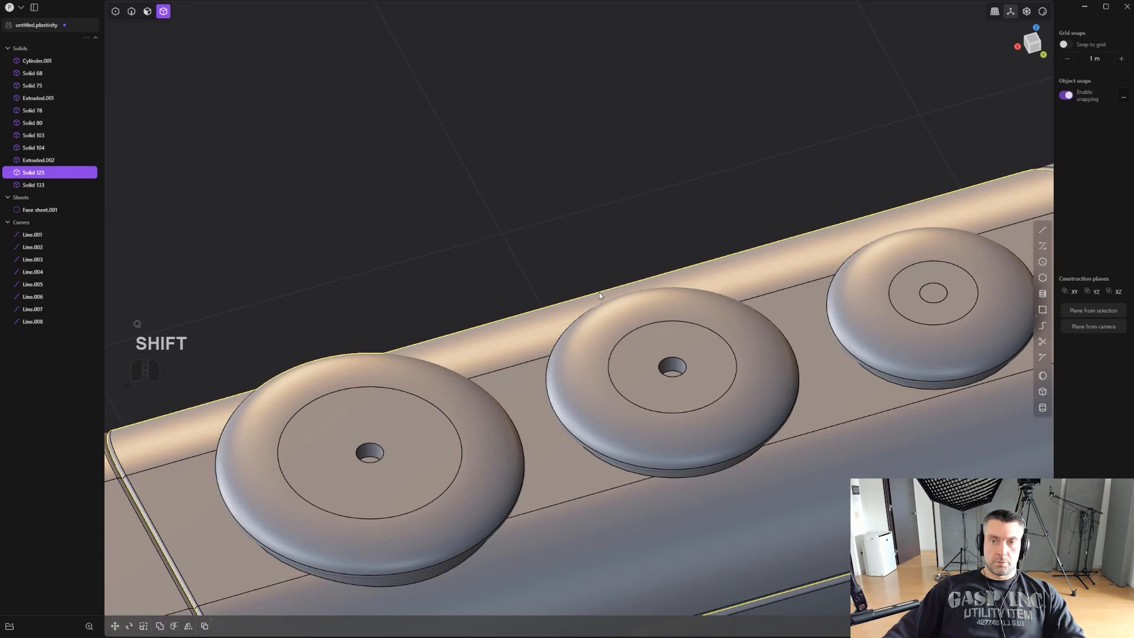
- Subtract the remaining cutter cylinder in the smallest disc from the top panel with a Boolean Diff
left_click(950, 321, "shift")
key("q")
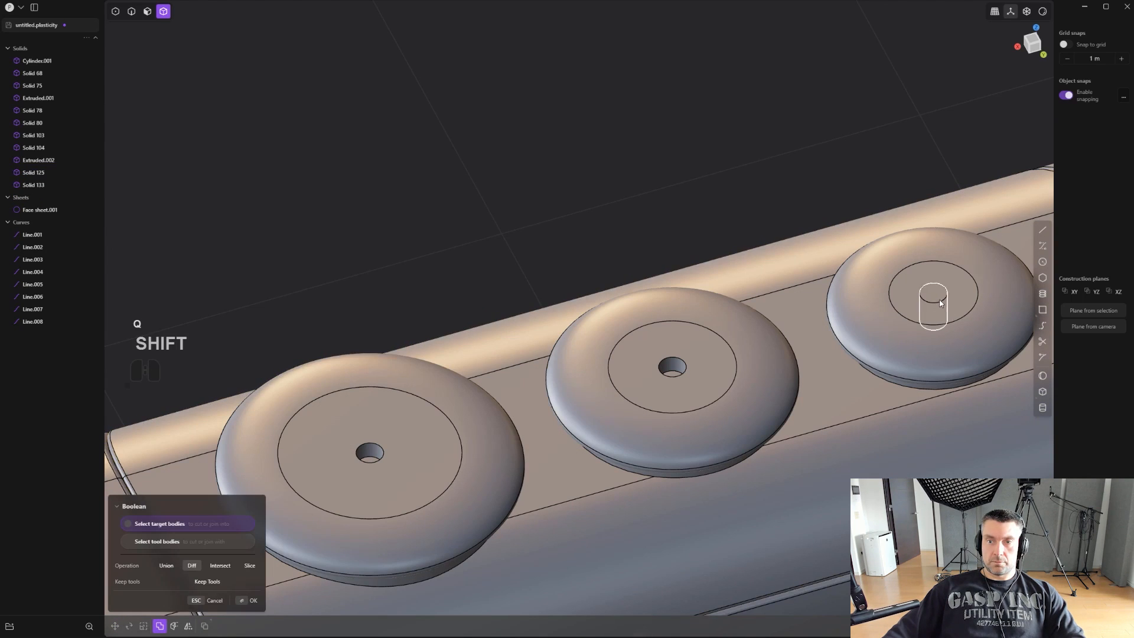
left_click(950, 311, "shift")
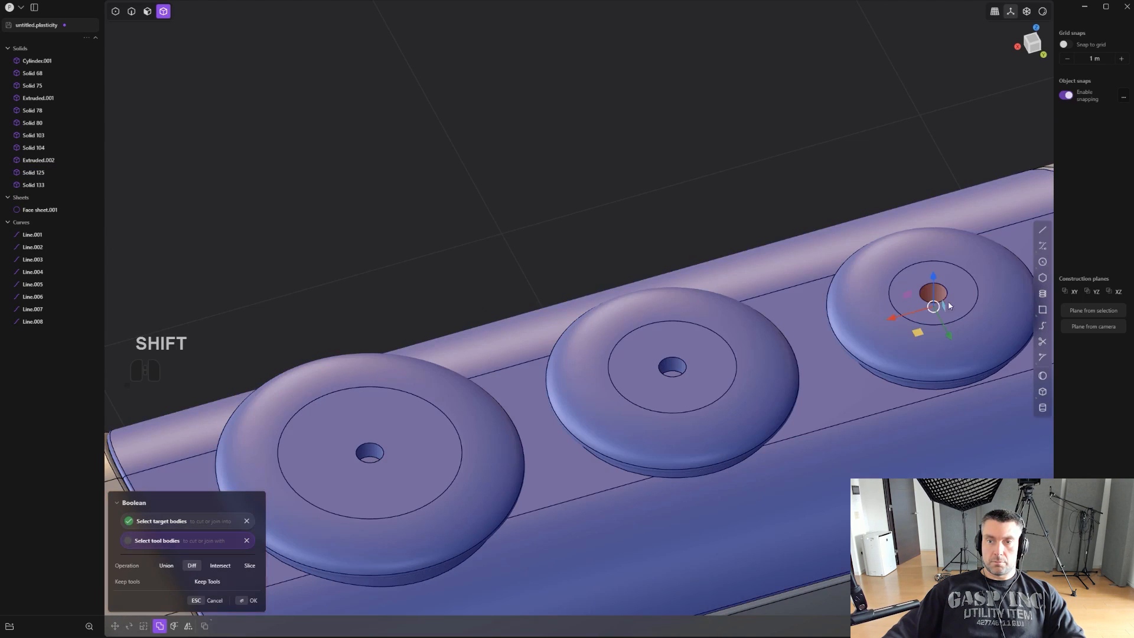
right_click(947, 306)
scroll(916, 305, "down", 3)
mouse_move(742, 244)
middle_mouse_down()
mouse_move(743, 282)
mouse_move(738, 254)
middle_mouse_up()
scroll(732, 277, "up", 1)
scroll(720, 340, "up", 1)
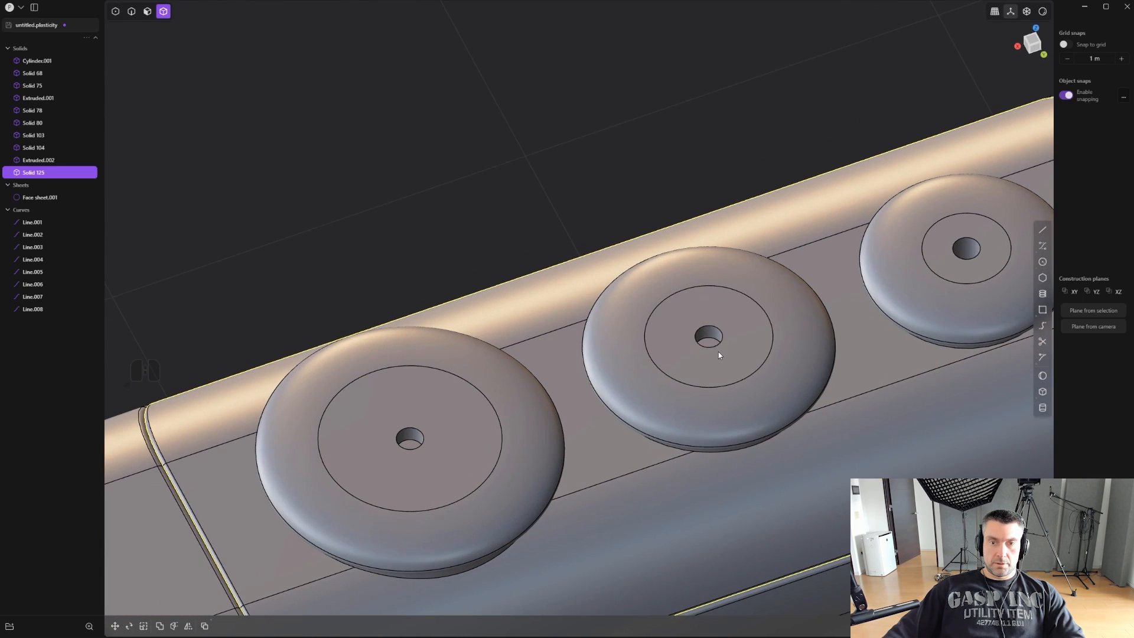
- Offset the cylindrical walls of all three disc holes by about -0.023 m to widen them
left_click(411, 438)
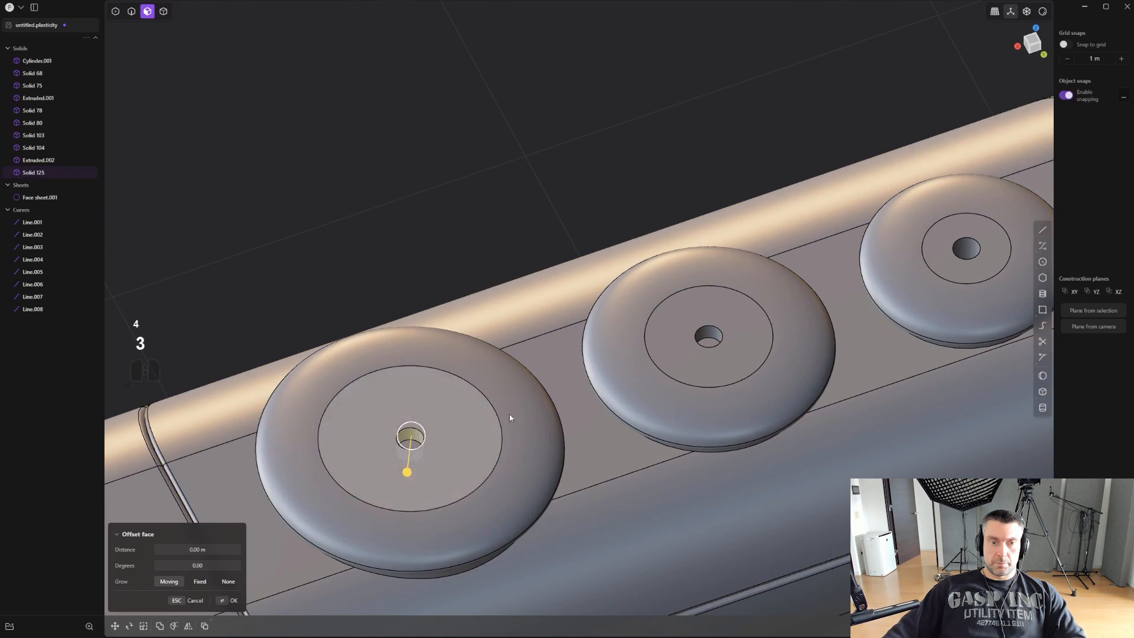
left_click(708, 335, "shift")
left_click(958, 253, "shift")
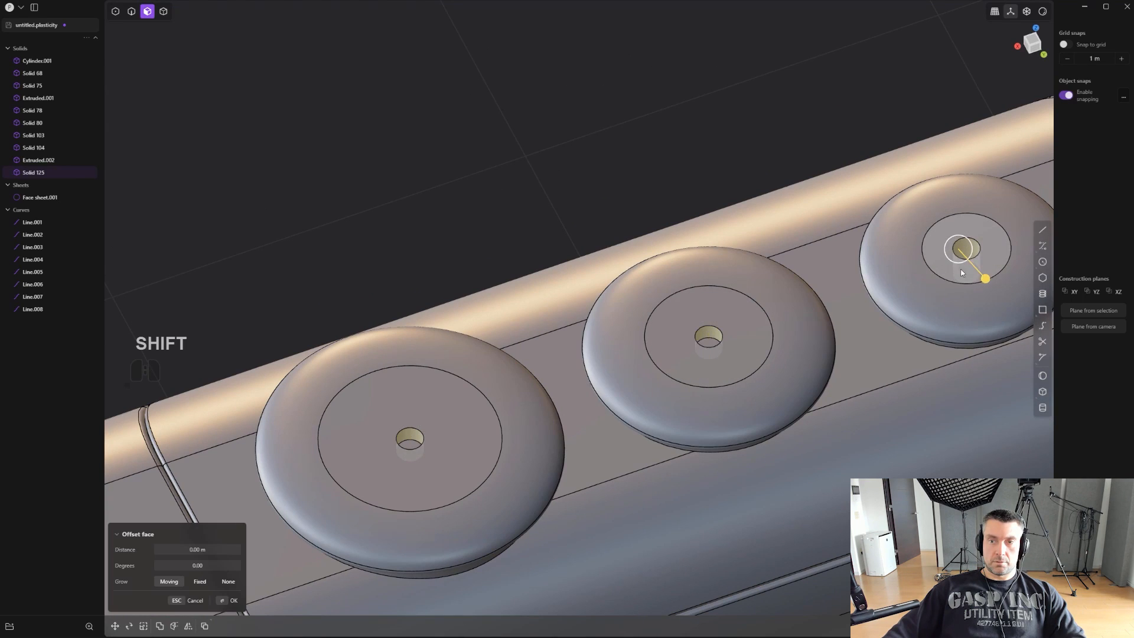
left_click_drag(990, 274, 980, 272)
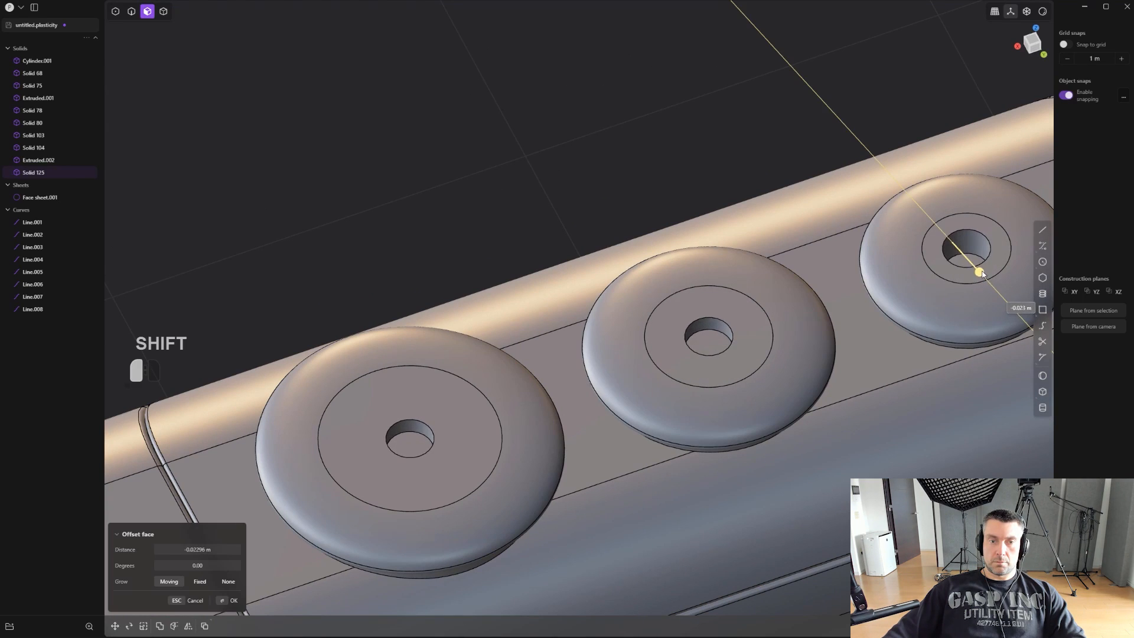
right_click(752, 201)
- Offset the floors of the three disc holes downward to deepen them
left_click(716, 333)
left_click(420, 431, "shift")
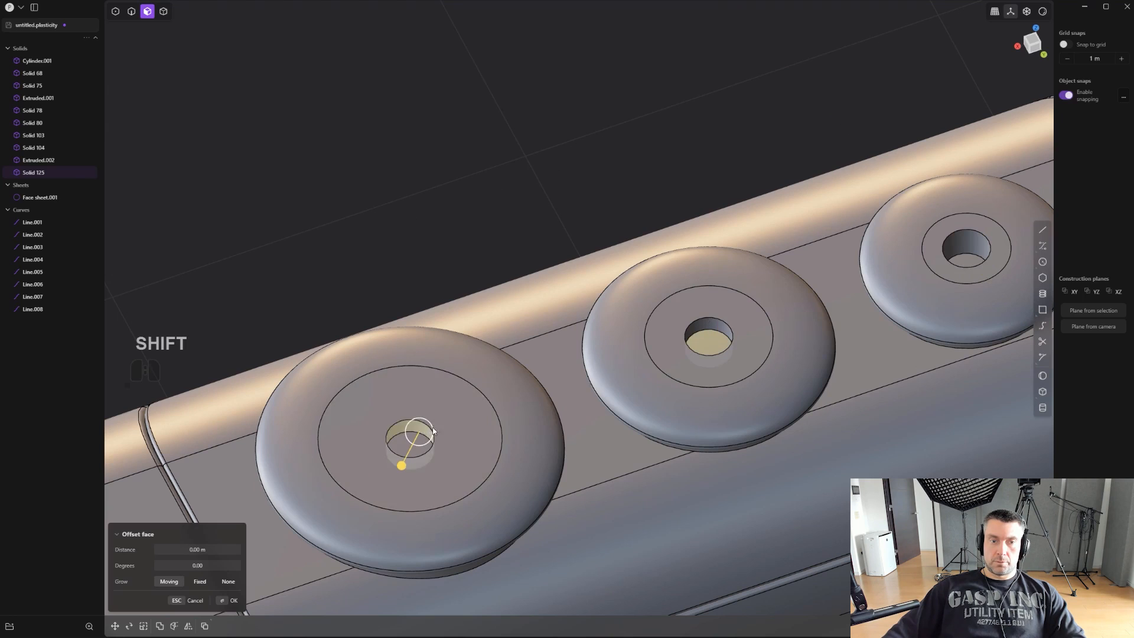
key("ctrl+z")
left_click(412, 447, "shift")
left_click_drag(415, 418, 416, 418)
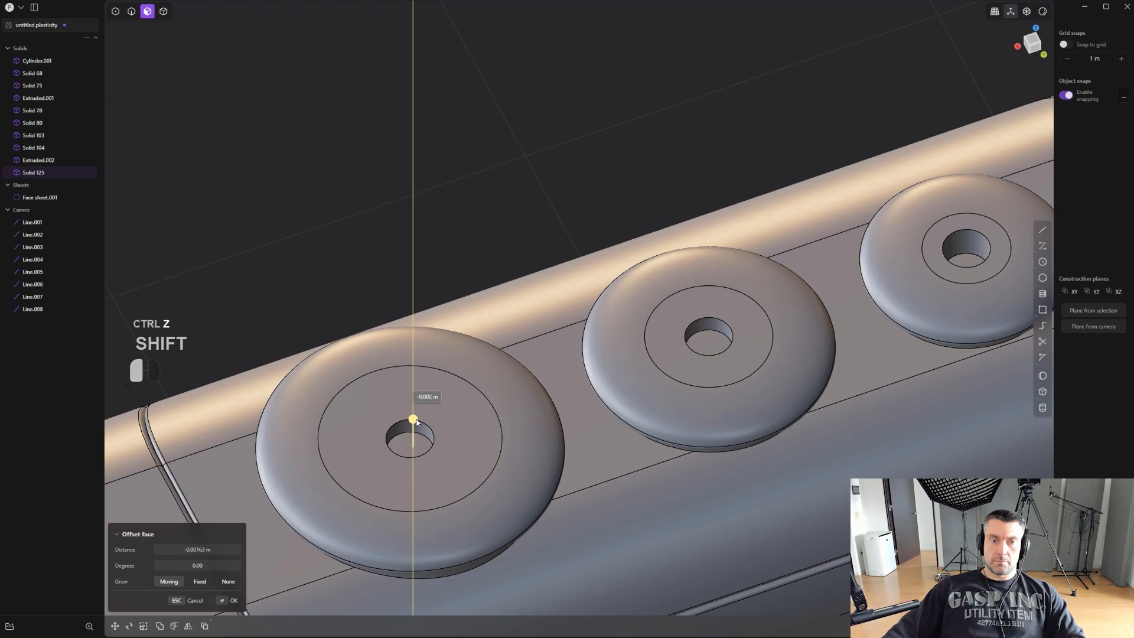
- Chamfer the upper rims of all three disc holes
key("2")
left_click(426, 424)
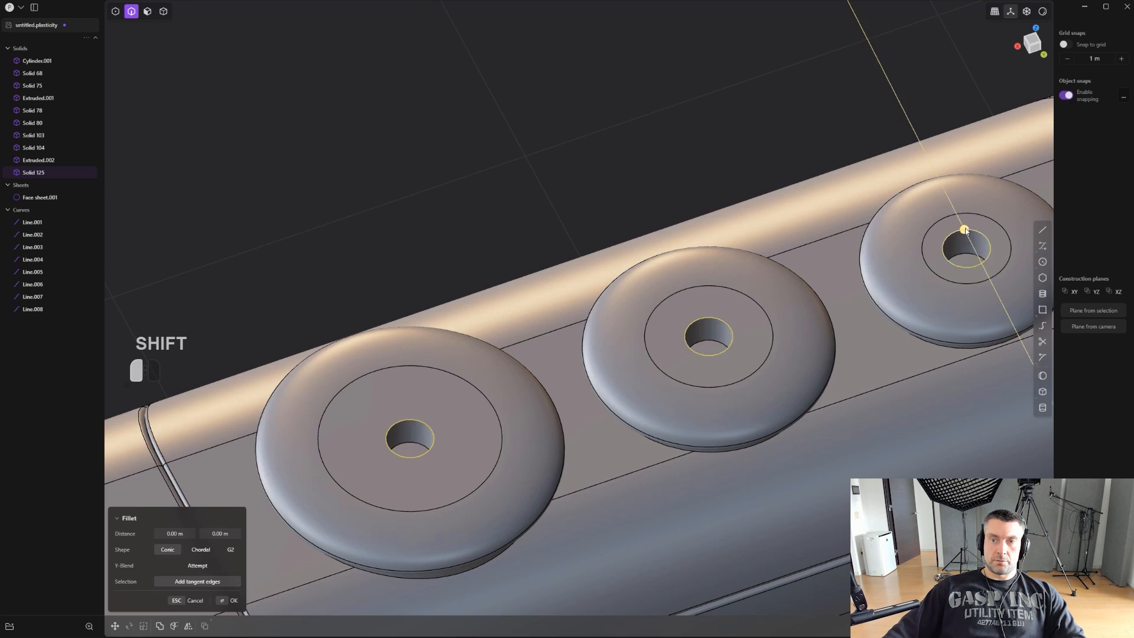
left_click_drag(964, 230, 987, 218)
right_click(761, 125)
- Examine the pistol's top surface between the button panel and the muzzle from above
scroll(767, 130, "down", 2)
middle_click_drag(769, 131, 668, 259, "alt")
scroll(753, 159, "down", 6)
middle_click_drag(667, 260, 537, 319, "shift")
scroll(707, 351, "up", 5)
middle_click_drag(786, 348, 785, 356, "shift")
scroll(782, 354, "up", 1)
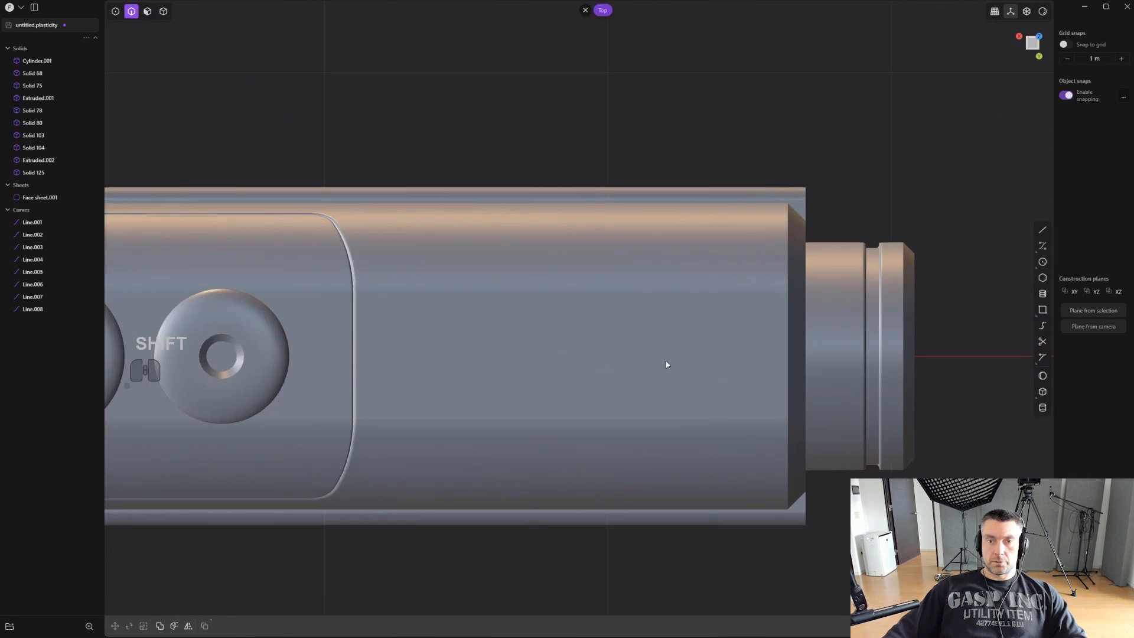
scroll(669, 364, "down", 3)
middle_click_drag(694, 359, 761, 316)
scroll(706, 311, "down", 3)
scroll(715, 309, "up", 3)
scroll(717, 332, "up", 3)
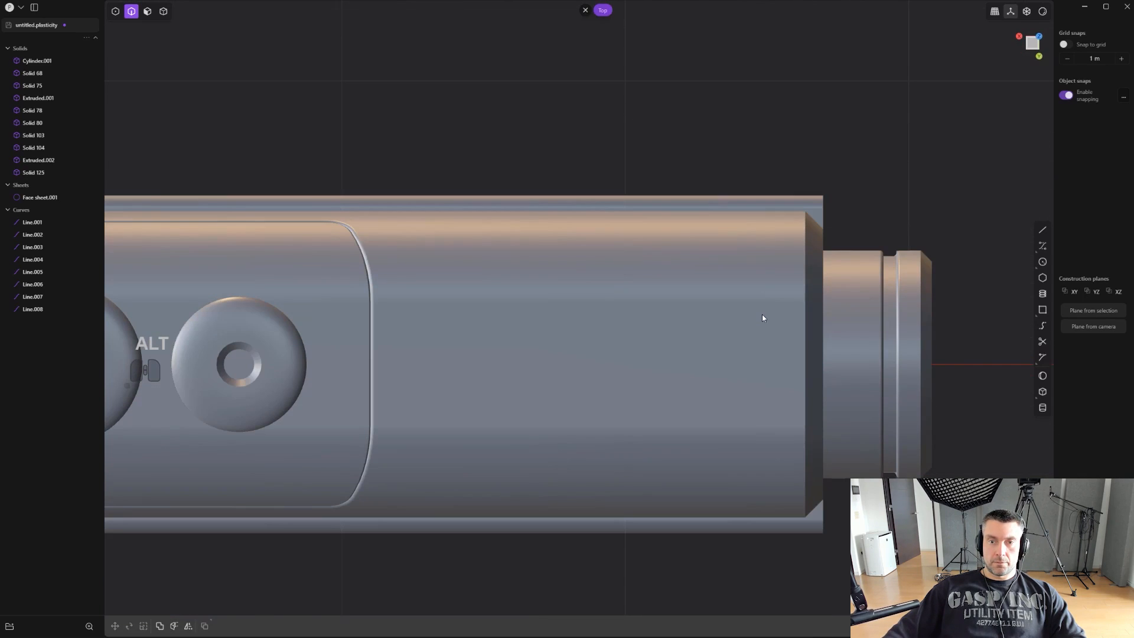
- Cut a box slot about 1.01 m by 0.274 m and 0.083 m deep into the top of the housing, open at the muzzle end
scroll(760, 320, "up", 2)
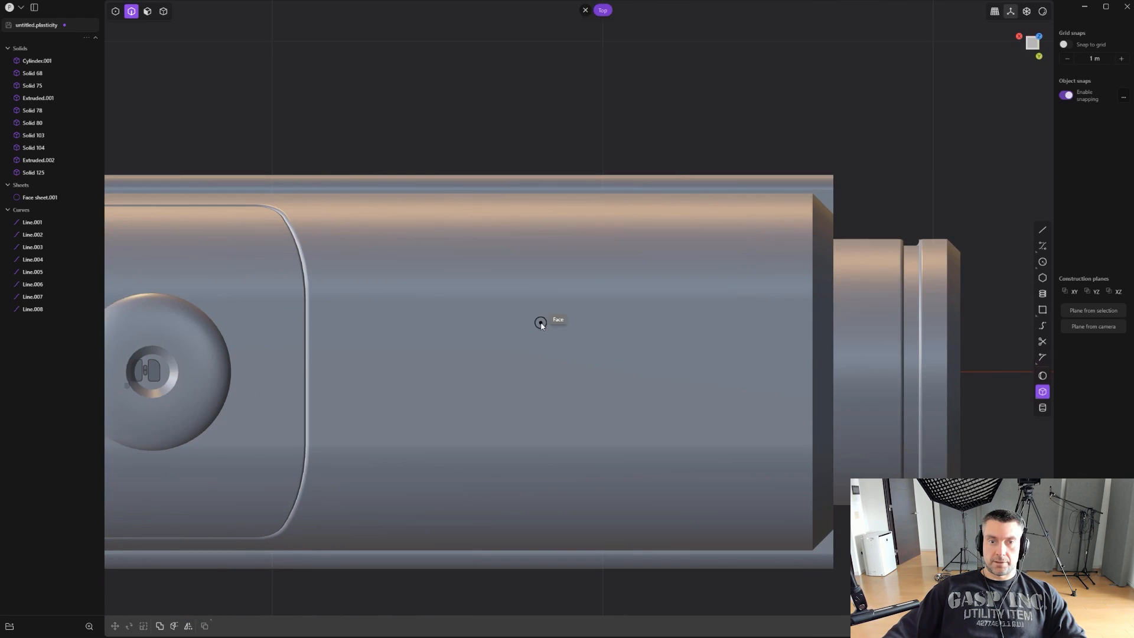
left_click(873, 412)
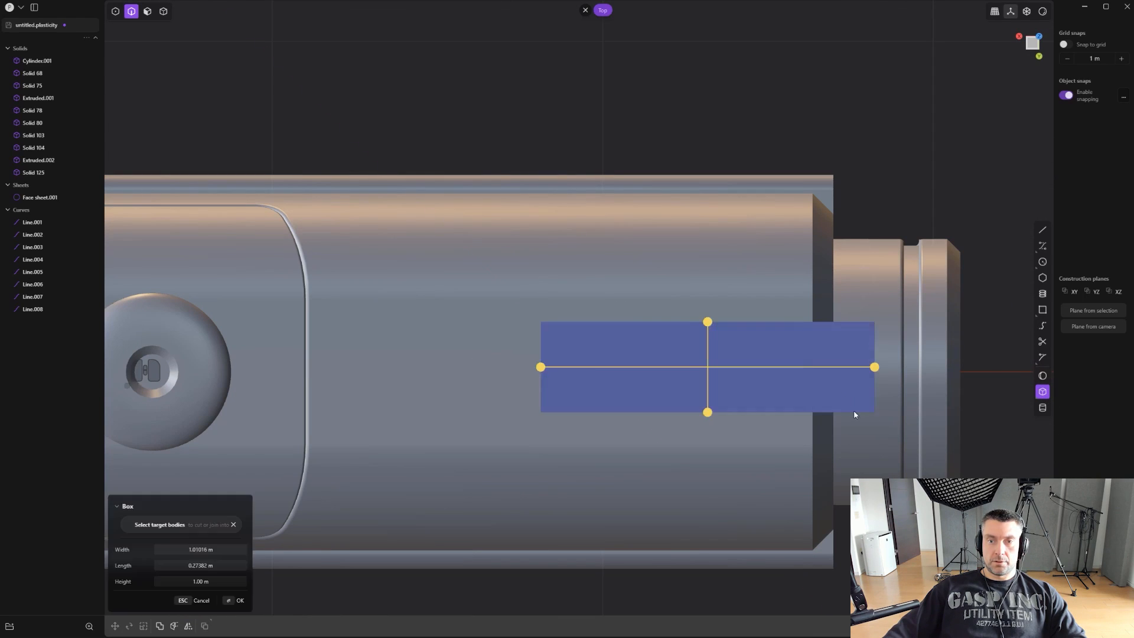
middle_click_drag(872, 412, 791, 279)
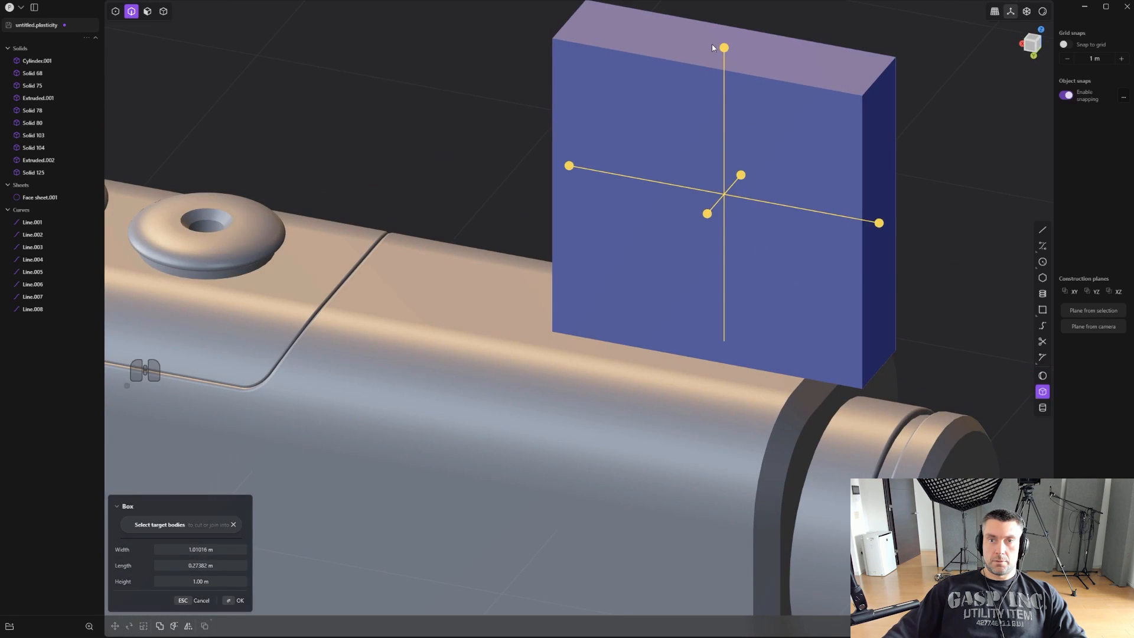
left_click_drag(719, 52, 746, 370)
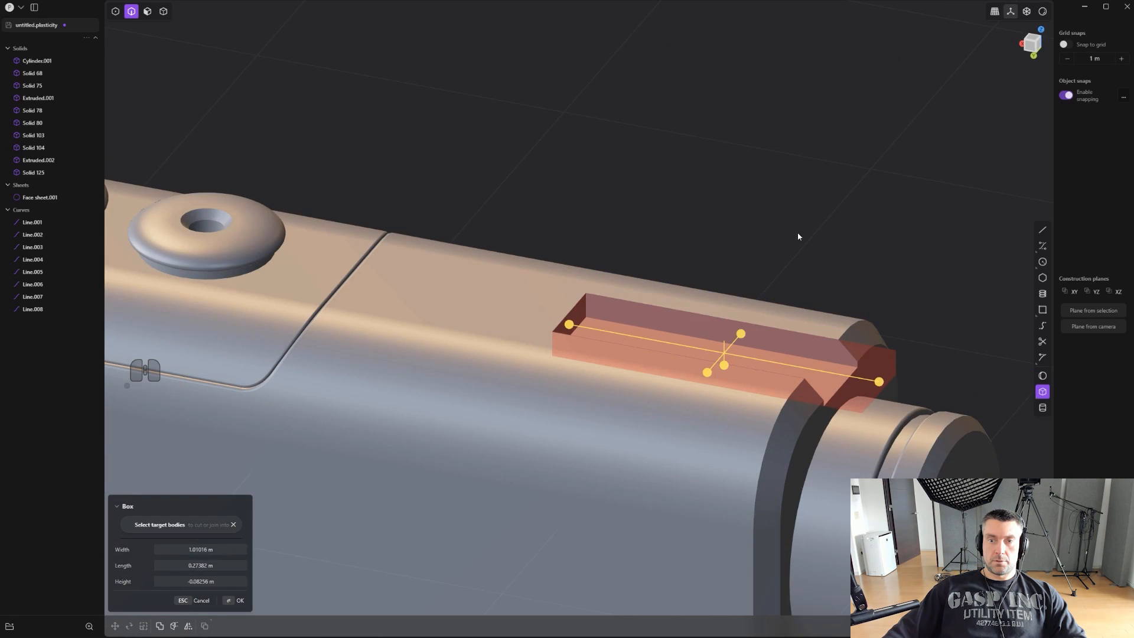
right_click(825, 242)
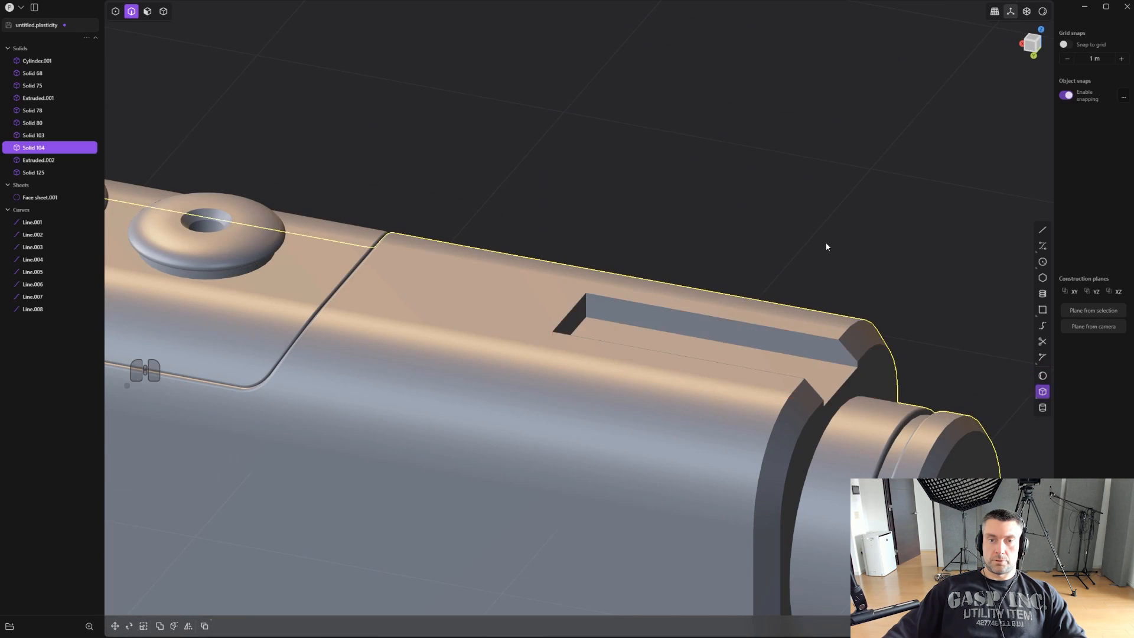
- Fillet the two vertical corners at the closed rear end of the slot
middle_click_drag(826, 242, 778, 222)
key("2")
left_click(621, 279)
middle_click_drag(621, 279, 555, 282)
left_click(554, 284, "shift")
left_click_drag(554, 284, 559, 307)
right_click(573, 300)
- Chamfer the upper rim of the slot with the edge lines shown again
key("ctrl+e")
middle_click_drag(629, 299, 680, 284)
left_click_drag(640, 310, 646, 313)
right_click(808, 235)
middle_click_drag(808, 237, 845, 268)
- Mirror the slotted housing across its lengthwise centre plane
key("4")
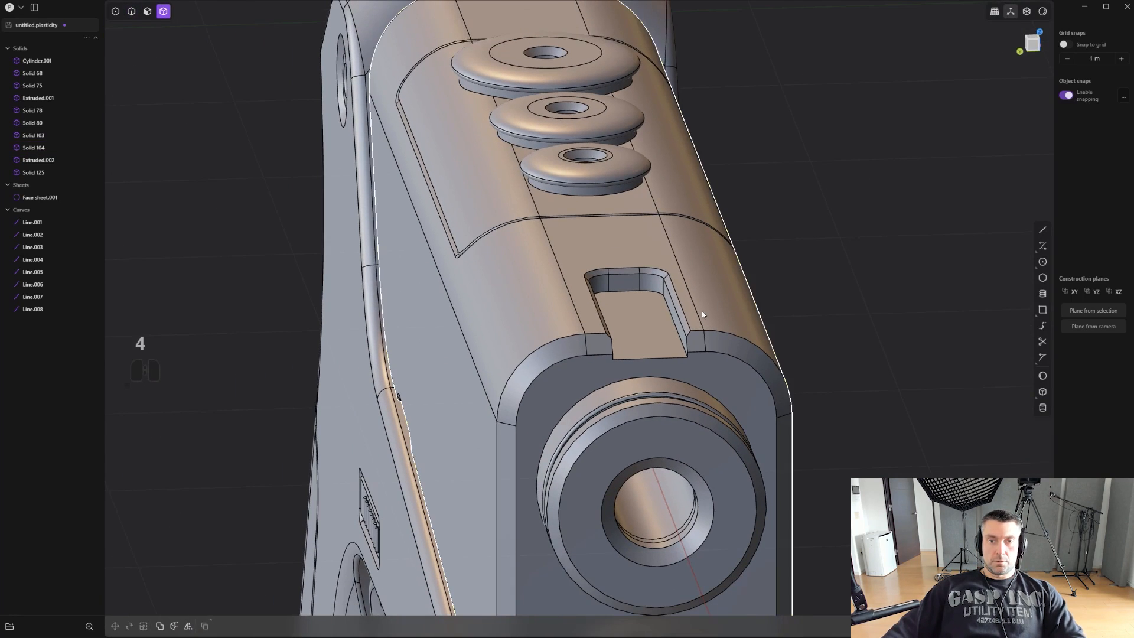
left_click(696, 310)
key("alt+x")
middle_click_drag(692, 309, 608, 179)
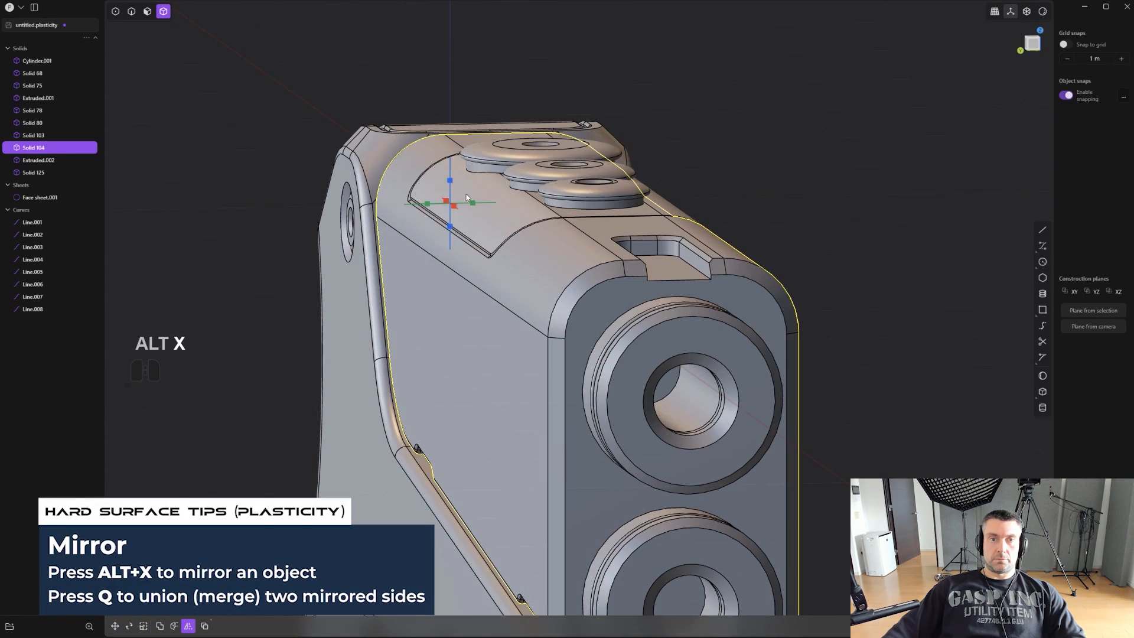
left_click(427, 205)
middle_click_drag(793, 202, 797, 233)
right_click(821, 190)
- Fillet the front edge of the slot floor where it meets the muzzle face
key("3")
scroll(593, 376, "up", 2)
left_click(593, 378)
key("2")
left_click(582, 461)
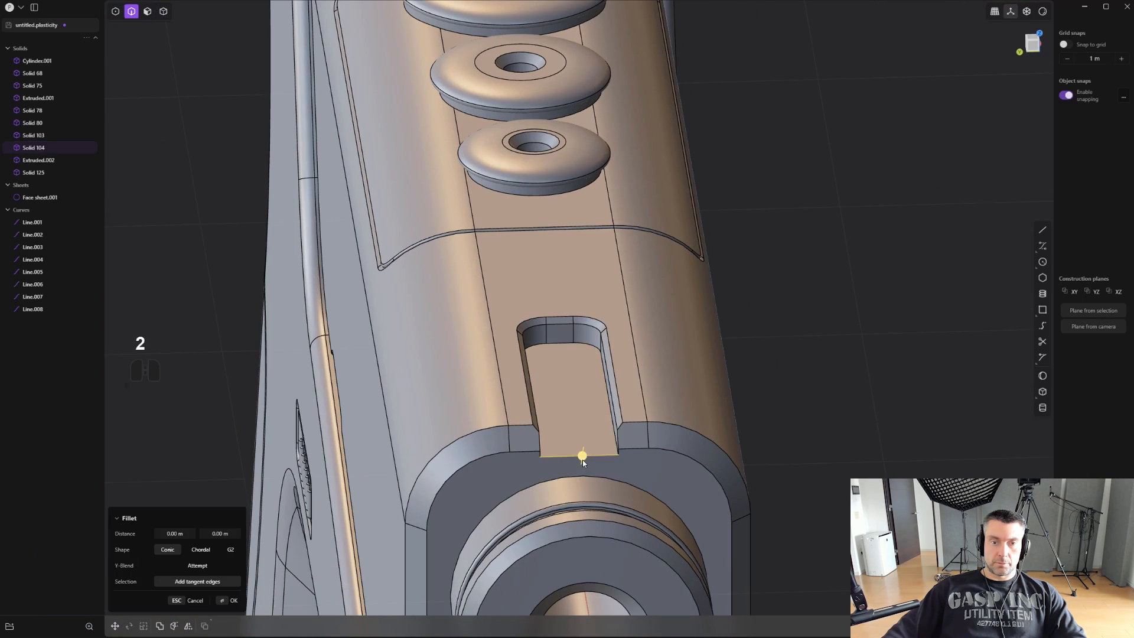
left_click_drag(582, 459, 582, 453)
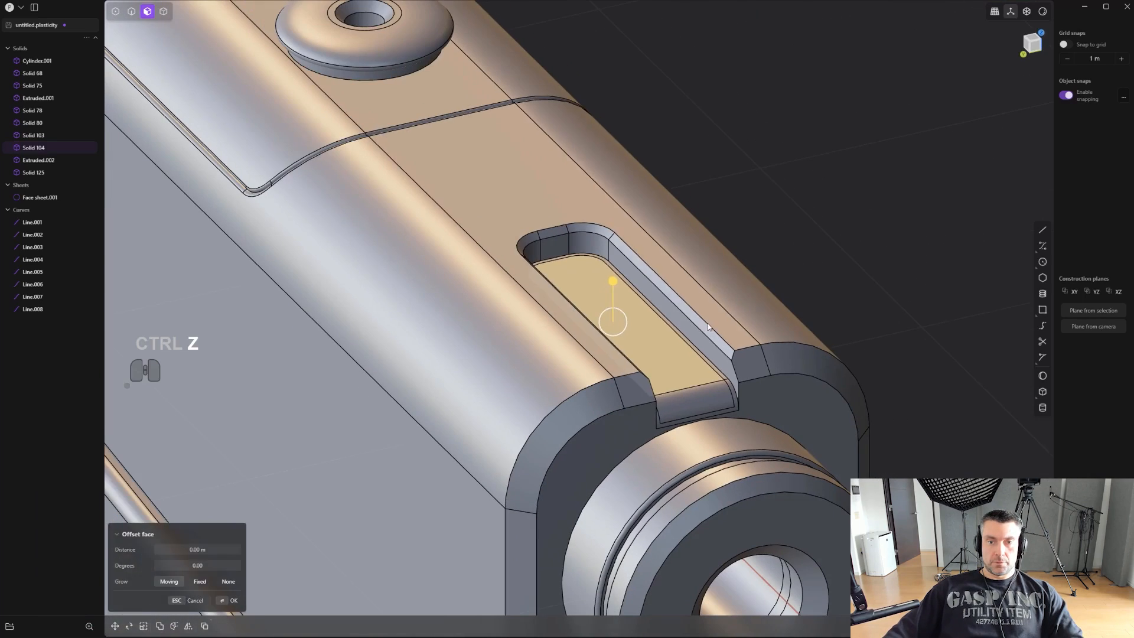
- Duplicate the slot's floor face and raise the floor into a tall block above the housing
left_click(765, 301)
left_click(628, 342)
middle_click_drag(688, 336, 693, 363)
key("shift+d")
right_click(627, 339)
key("3")
left_click(666, 351)
left_click_drag(666, 311, 666, 271)
left_click_drag(675, 246, 700, 204)
right_click(736, 196)
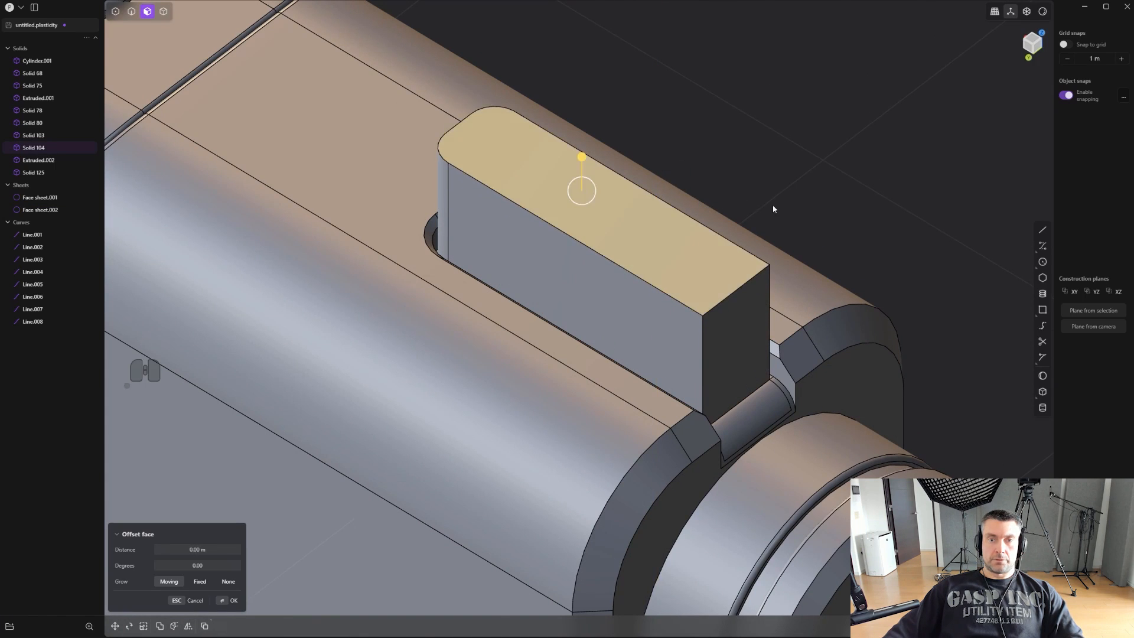
- Draw a polyline across the block in side view, sloping down toward the rear and ending in a horizontal segment just above the housing
middle_click_drag(773, 205, 854, 224, "alt")
scroll(814, 202, "down", 1)
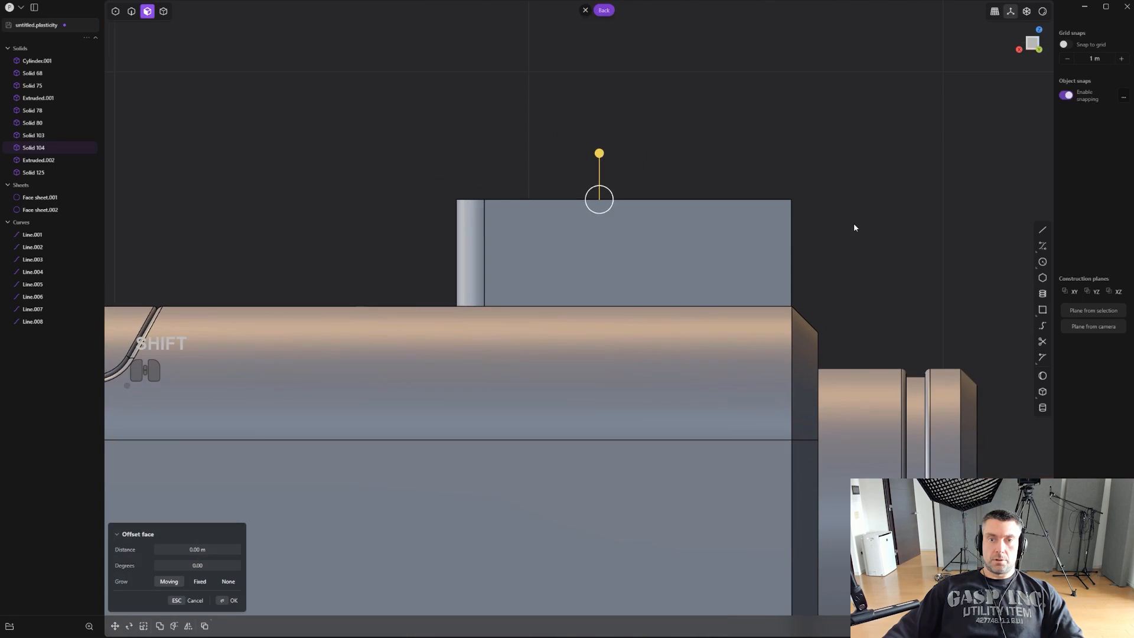
left_click(1043, 231)
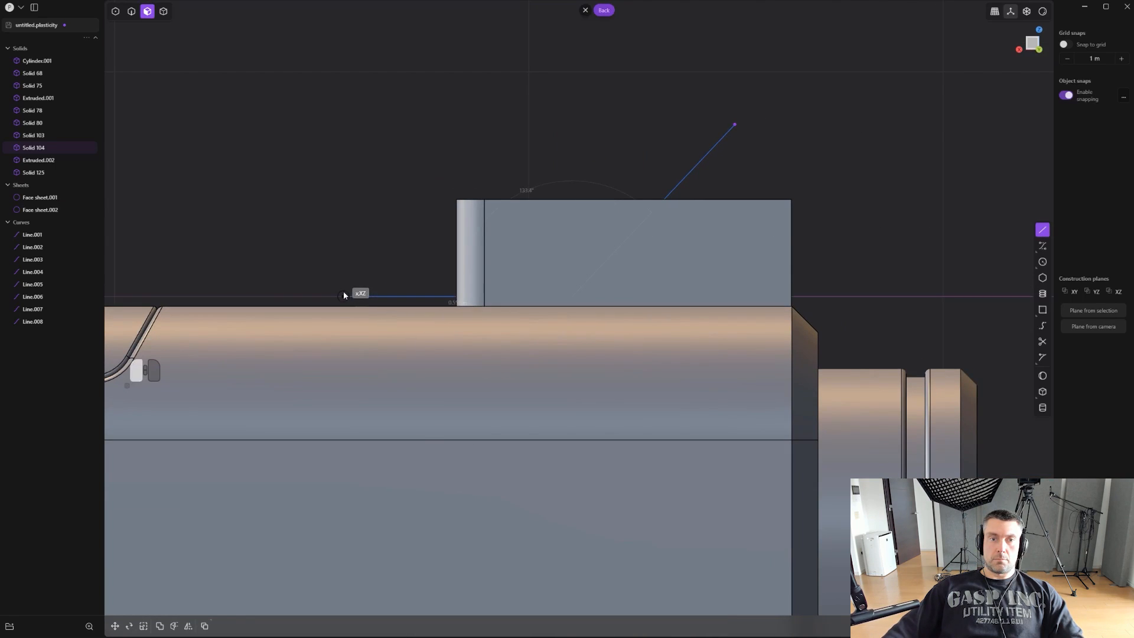
left_click(344, 296)
right_click(345, 294)
- Fillet the polyline's corner between the slope and the horizontal segment
scroll(502, 294, "up", 1)
key("1")
left_click_drag(527, 270, 609, 329)
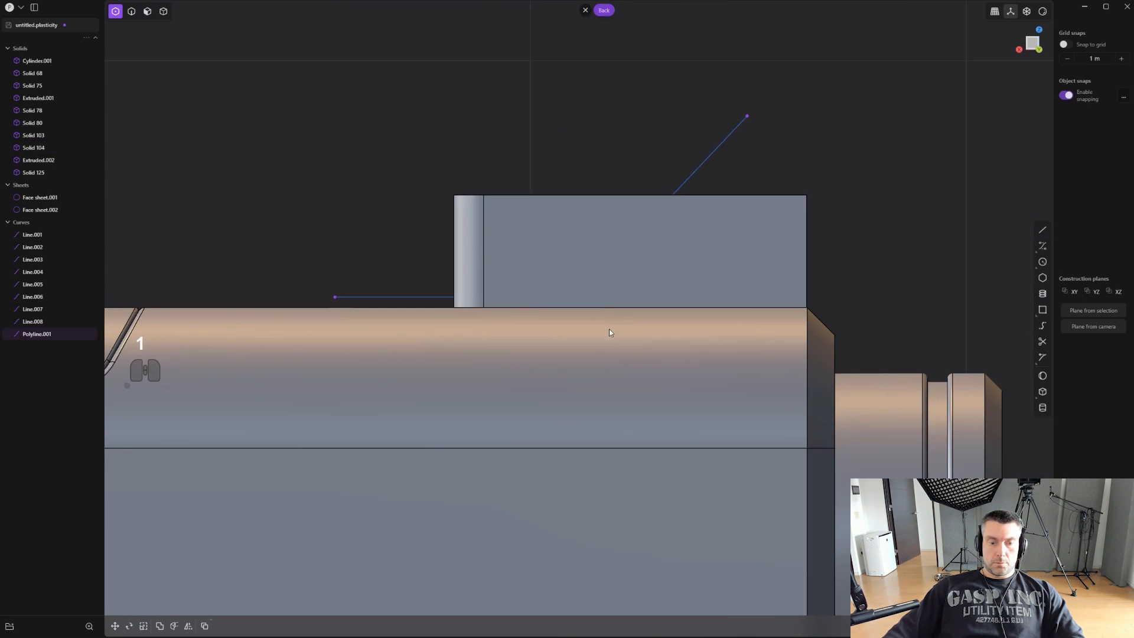
key("alt+z")
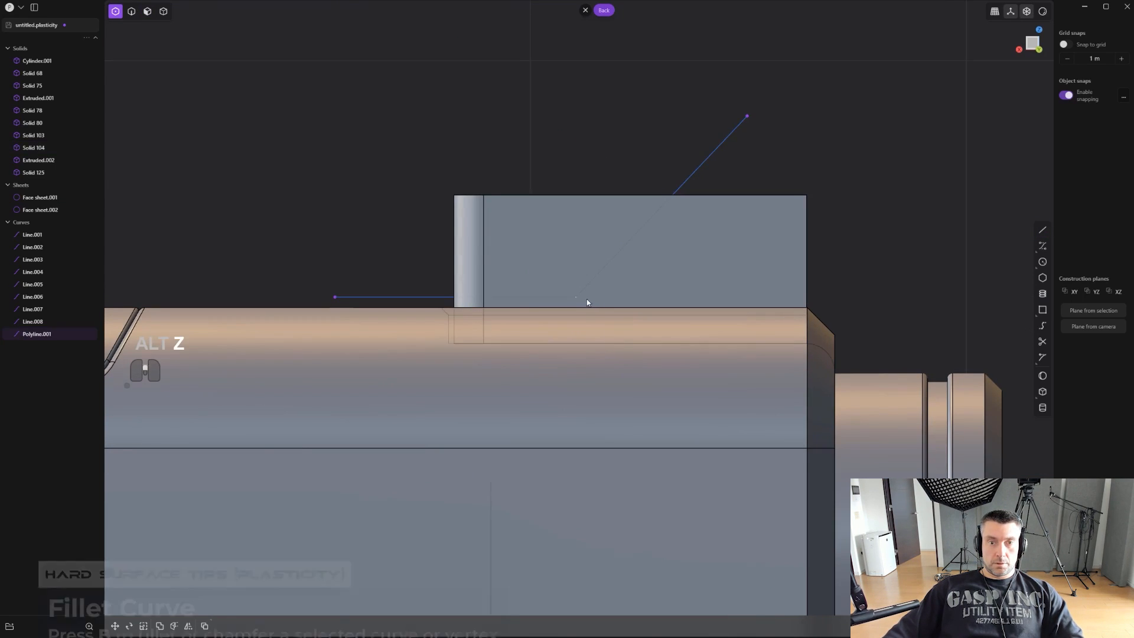
scroll(586, 299, "up", 1)
key("b")
left_click_drag(584, 305, 608, 335)
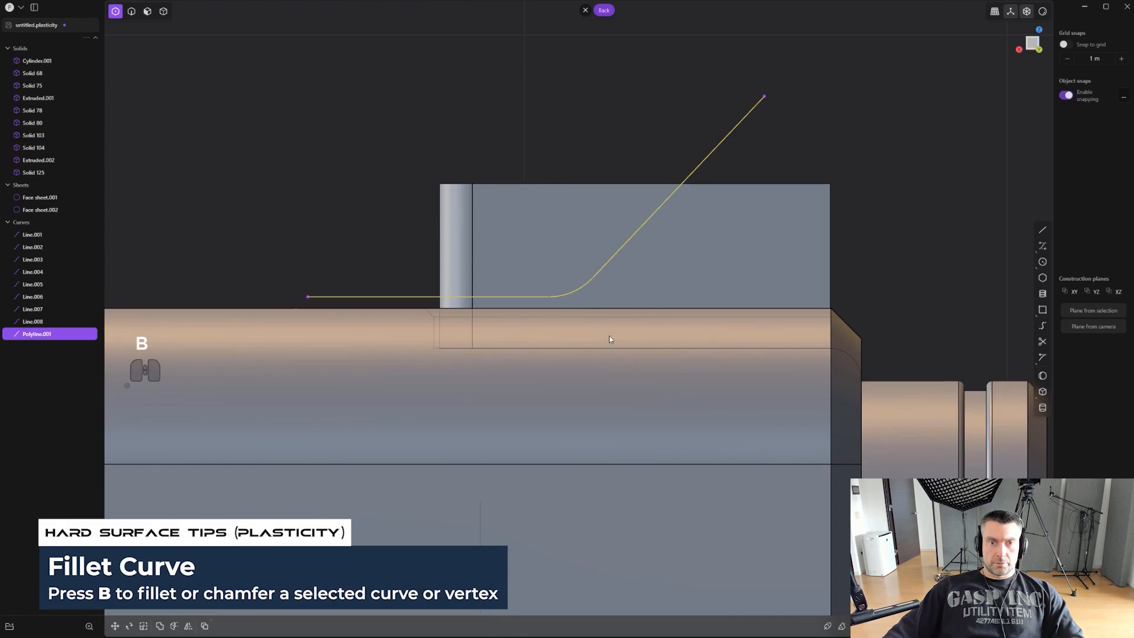
- Cut the block with the filleted polyline and delete the upper rear piece and the cutting curve
left_click(717, 233)
key("c")
left_click(578, 167)
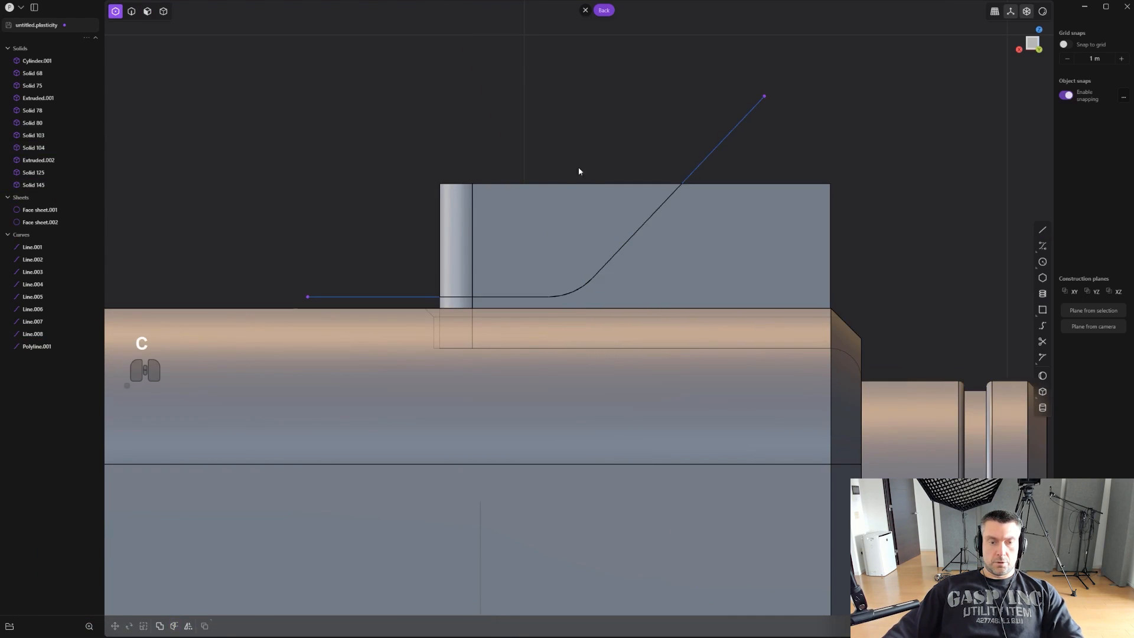
key("4")
left_click(555, 214)
key("x")
scroll(584, 200, "down", 3)
key("2")
left_click(690, 161)
scroll(679, 163, "up", 1)
key("x")
- Fillet the sight's edge between the rear slope and the top face by about 0.056 m
middle_click_drag(678, 167, 609, 181)
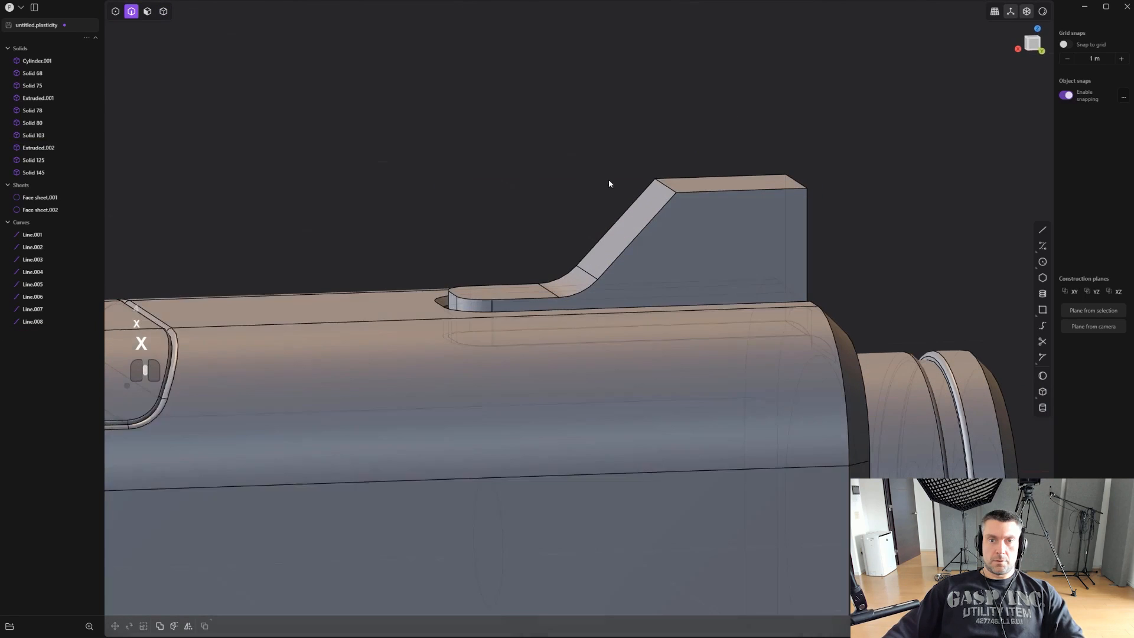
key("2")
left_click(667, 187)
left_click_drag(669, 186, 672, 167)
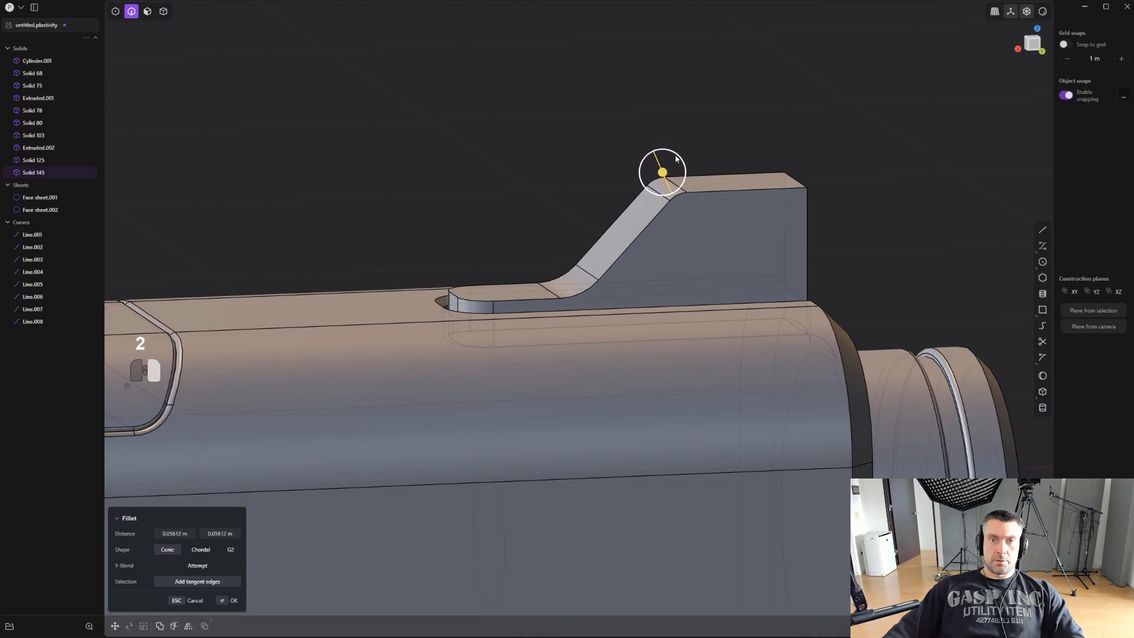
right_click(675, 158)
- Fillet the sight's upper front edge with a large radius
middle_click_drag(675, 159, 725, 207)
left_click(808, 225)
middle_click_drag(827, 243, 813, 199)
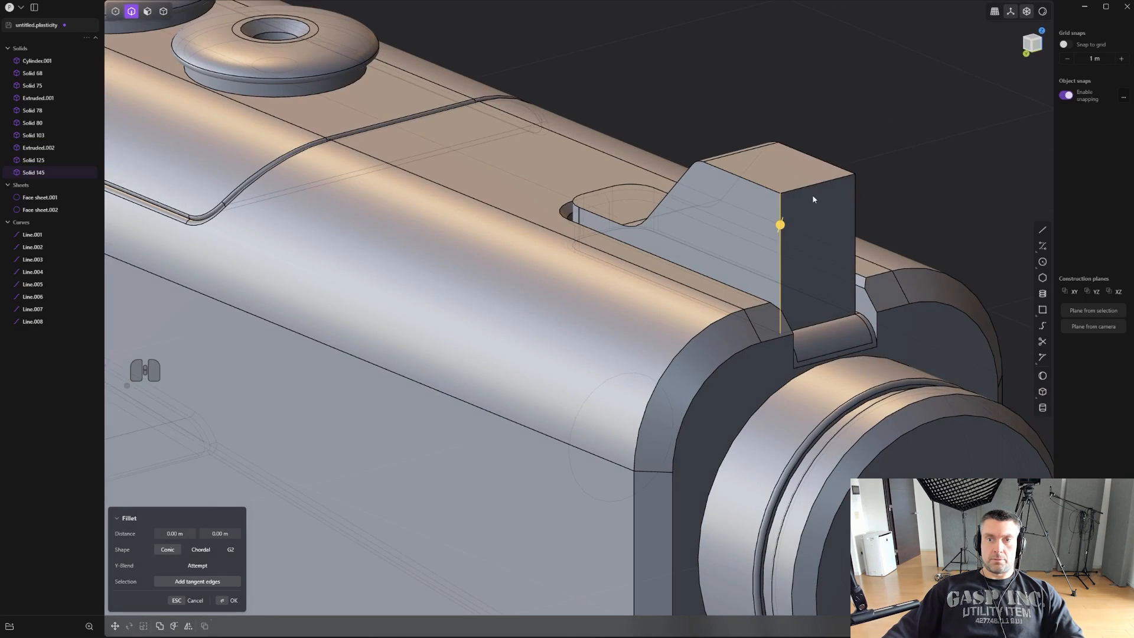
left_click_drag(809, 188, 831, 170)
right_click(794, 233)
- Chamfer the sight's side outline edges by about 0.018 m
left_click(778, 248)
key("b")
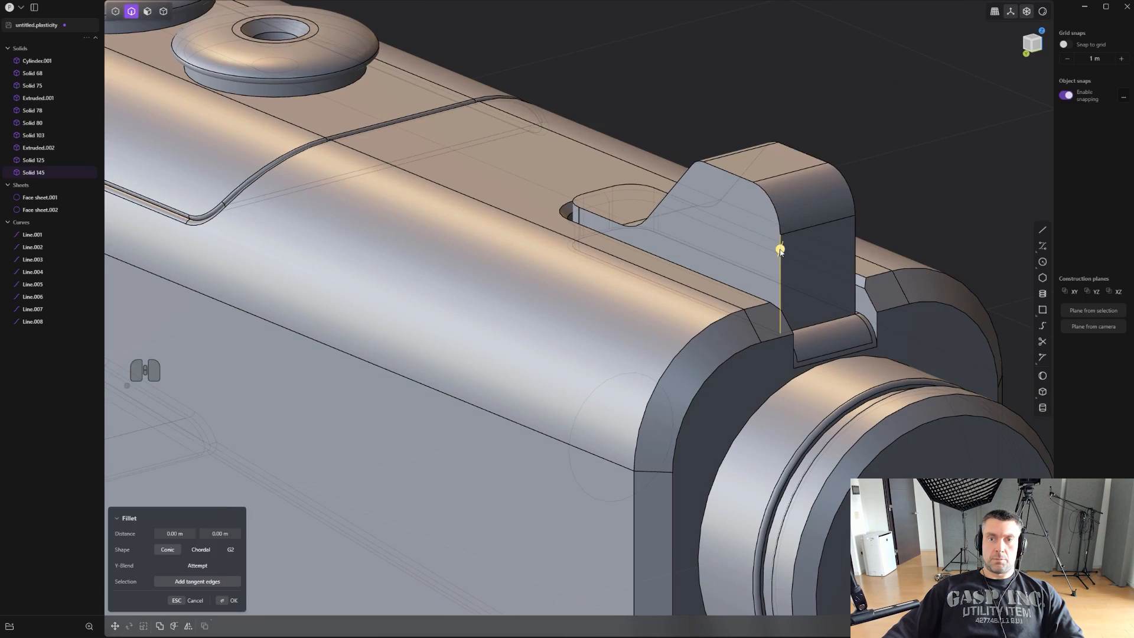
left_click_drag(780, 248, 791, 251)
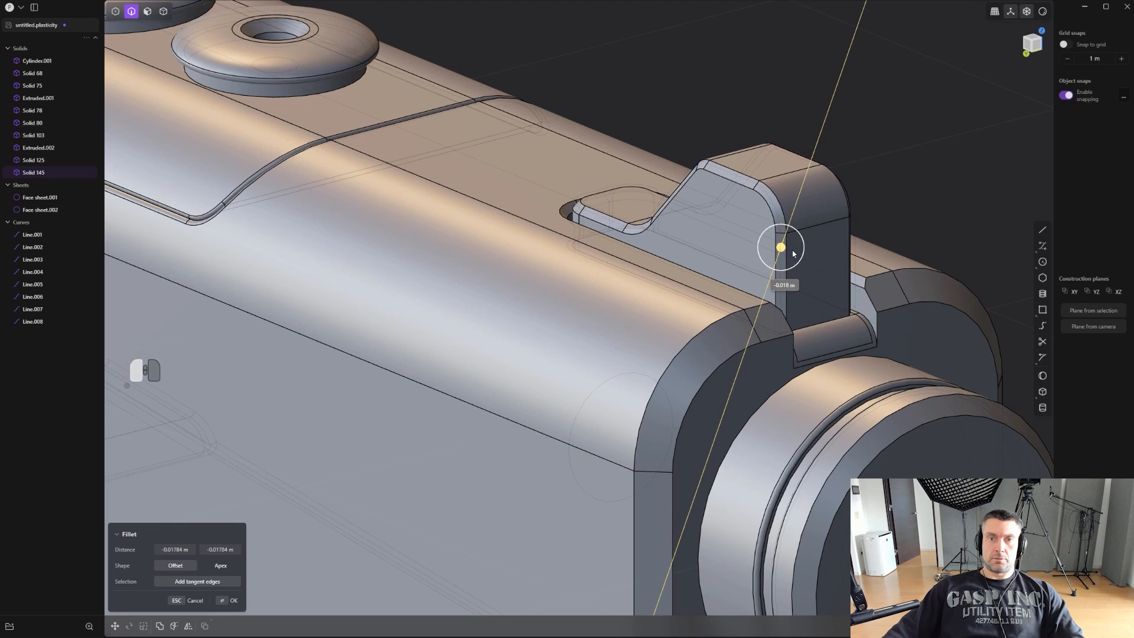
right_click(790, 251)
- Try to draw a full tapered notch profile above the sight in the lengthwise view
middle_click_drag(714, 257, 596, 283, "alt")
scroll(597, 281, "up", 2)
left_click(748, 176)
scroll(748, 176, "up", 1)
scroll(748, 179, "up", 1)
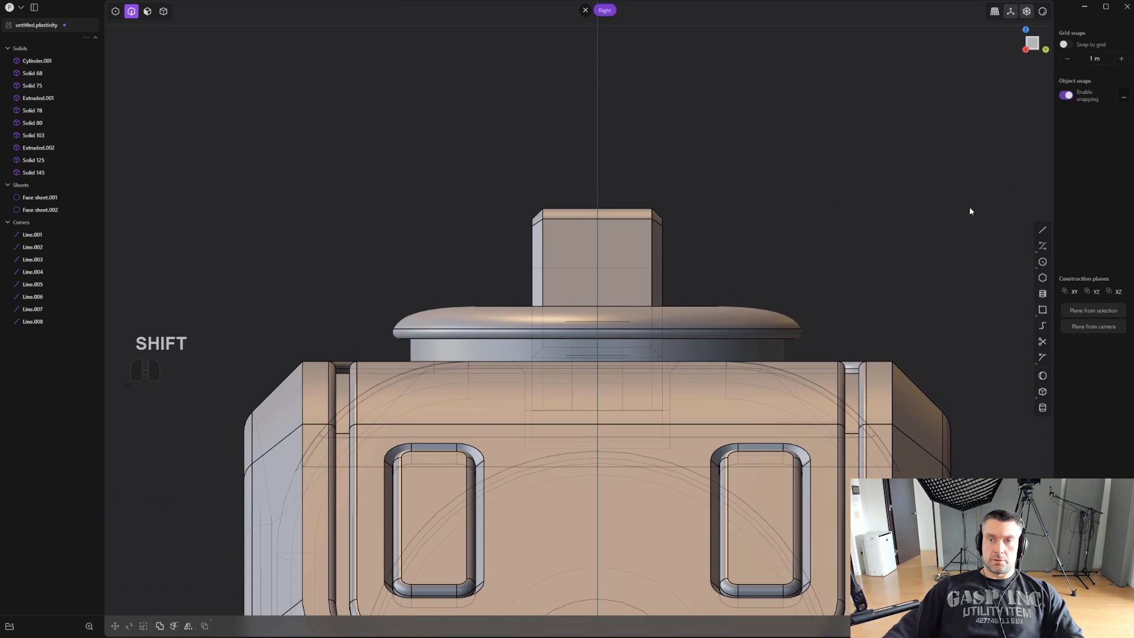
left_click(1042, 312)
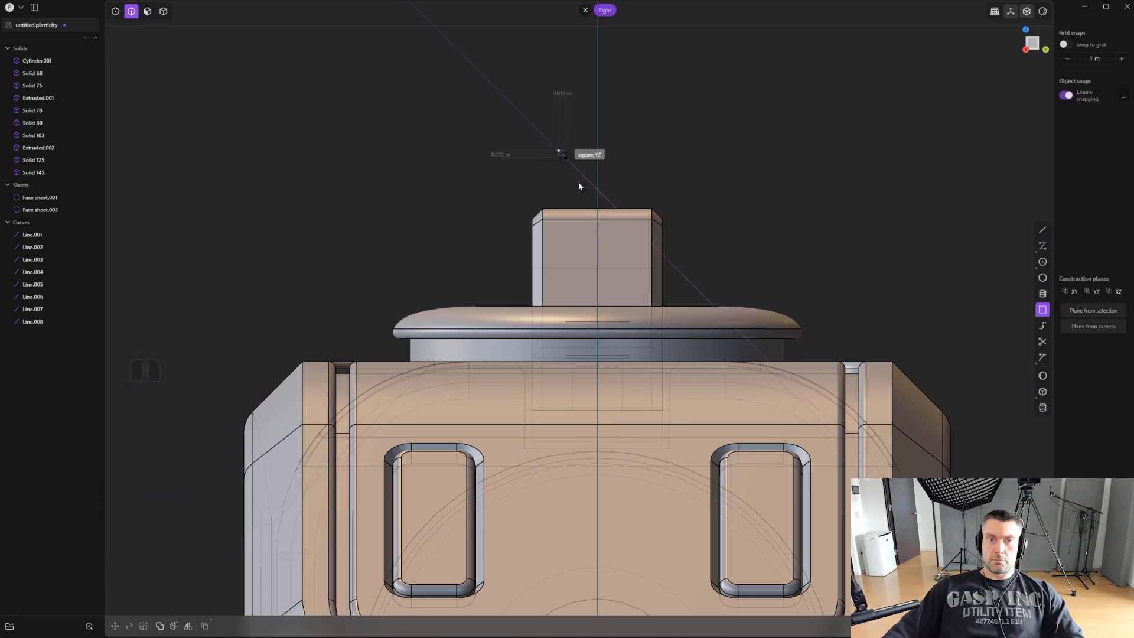
key("ctrl+z")
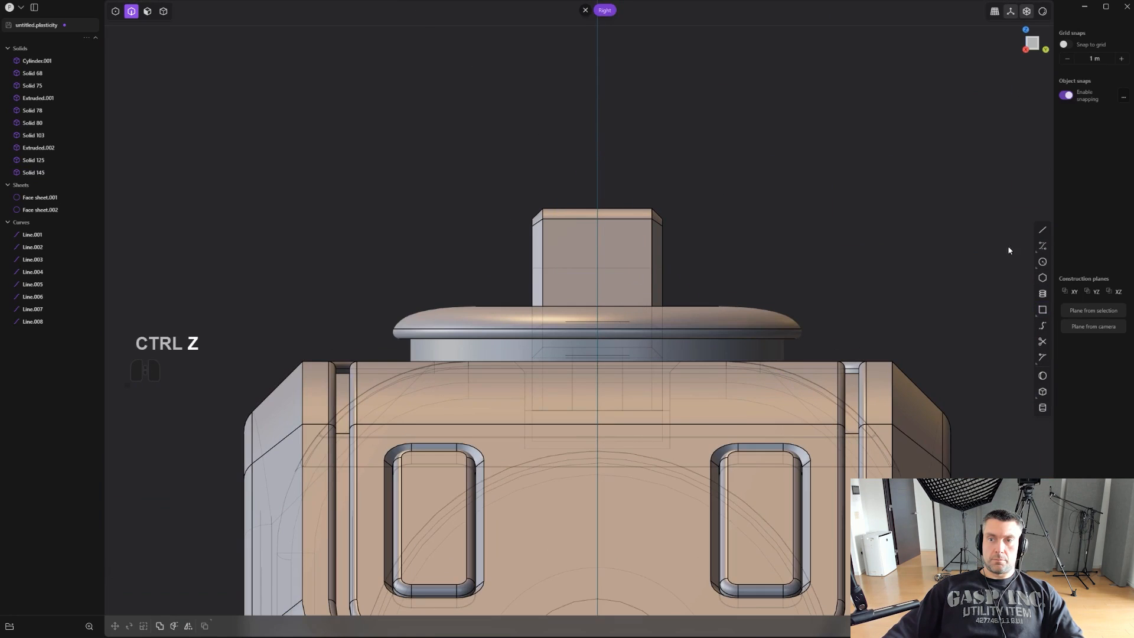
left_click(572, 187, "shift")
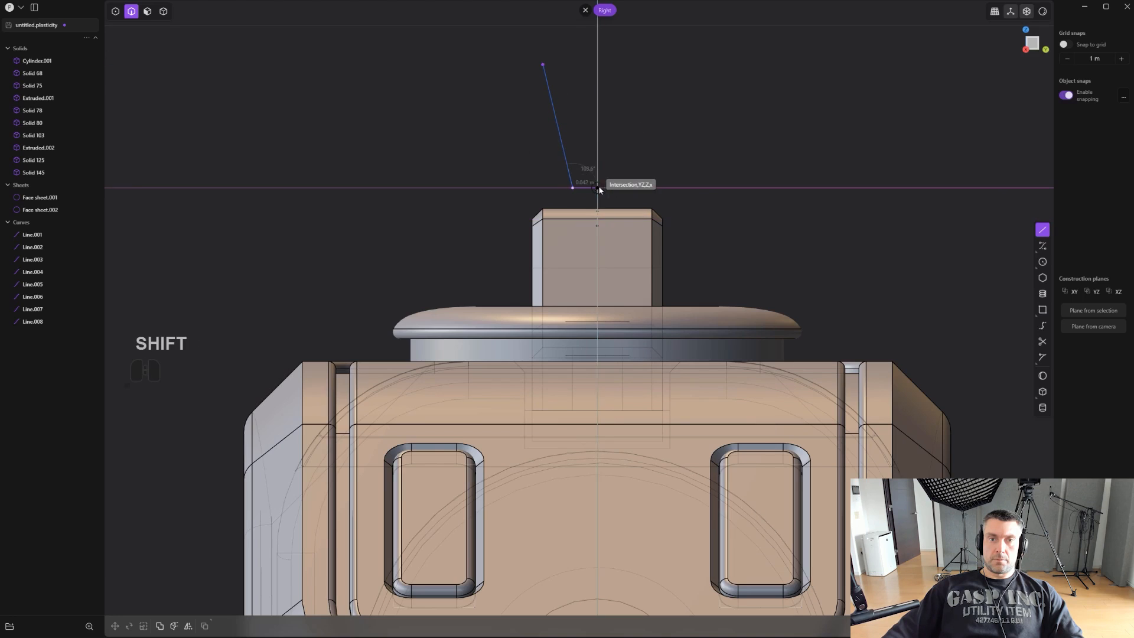
left_click(612, 187, "shift")
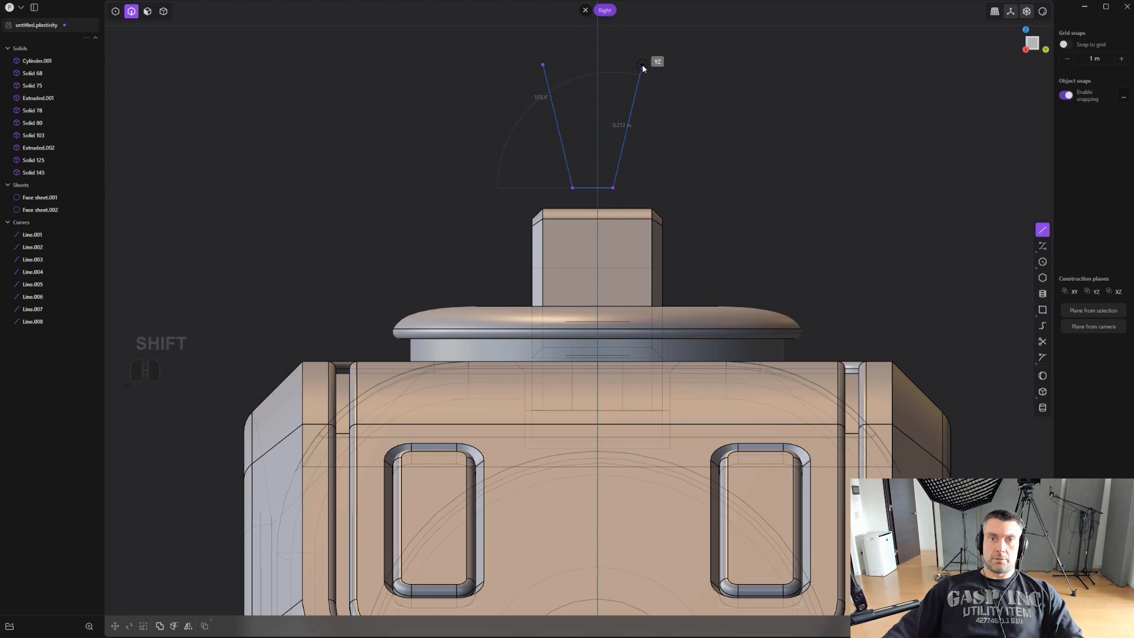
left_click(642, 66, "shift")
right_click(642, 66)
key("ctrl+z")
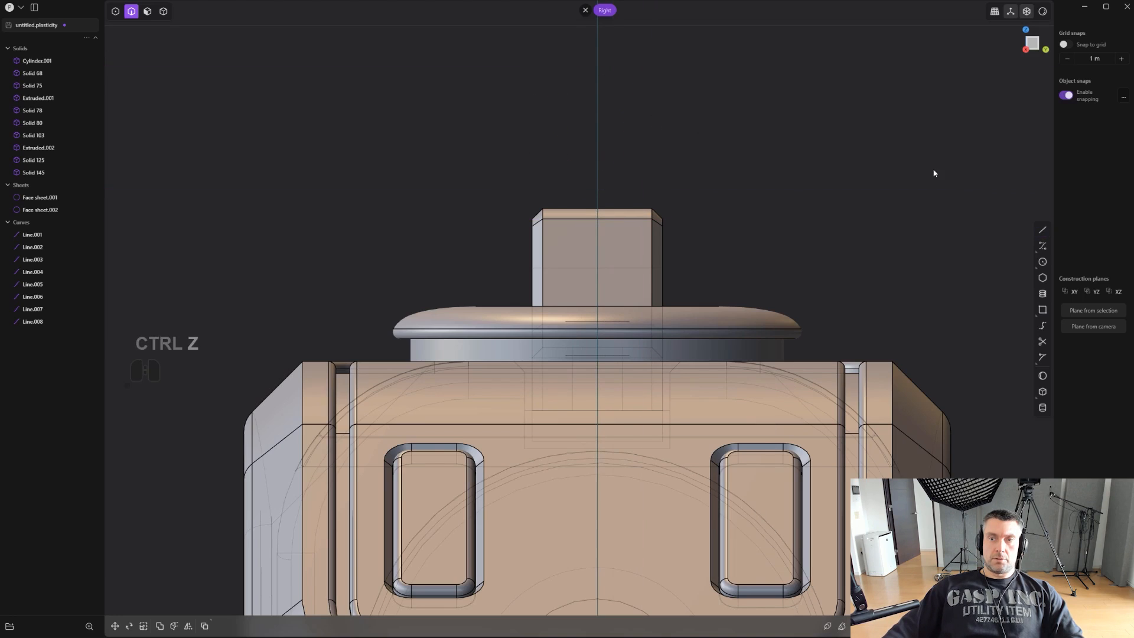
- Draw half of a tapered notch profile above the sight, ending with a horizontal segment on the centre line
left_click(1039, 231)
left_click(559, 70)
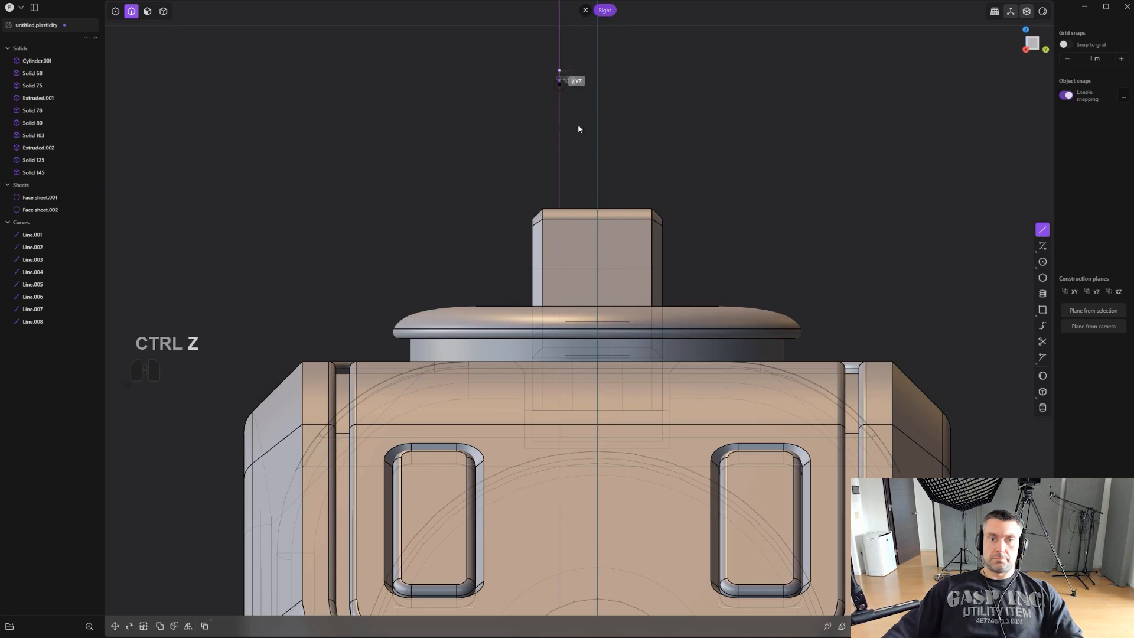
left_click(577, 193)
left_click(597, 193)
right_click(597, 192)
- Mirror the half profile across the centre line and join both halves into one curve
key("alt+x")
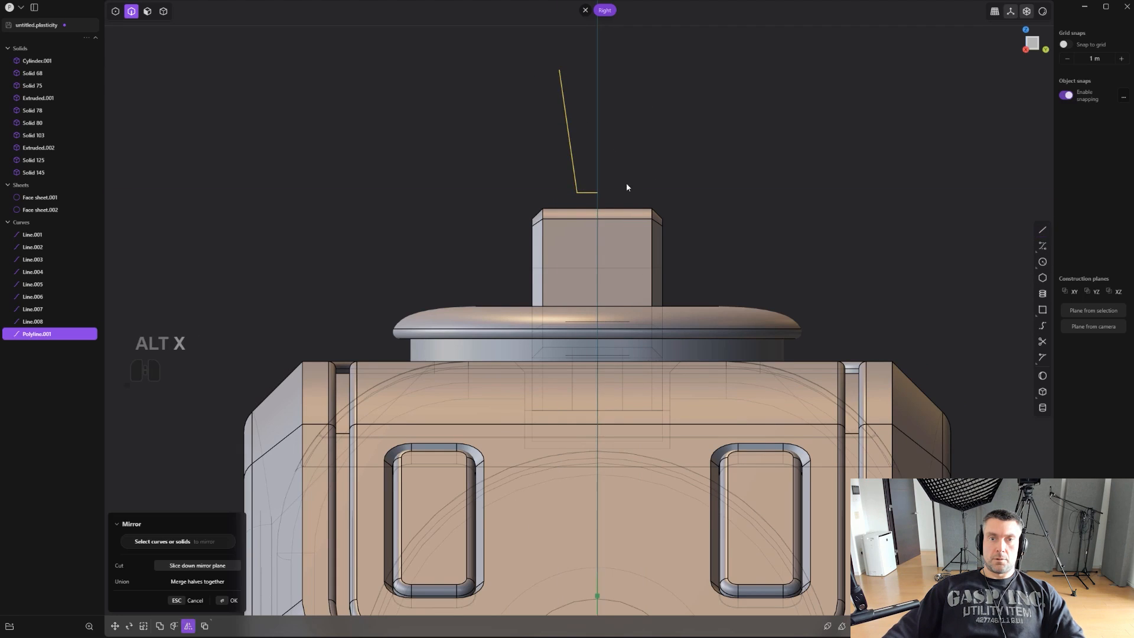
scroll(565, 217, "down", 4)
scroll(565, 217, "down", 3)
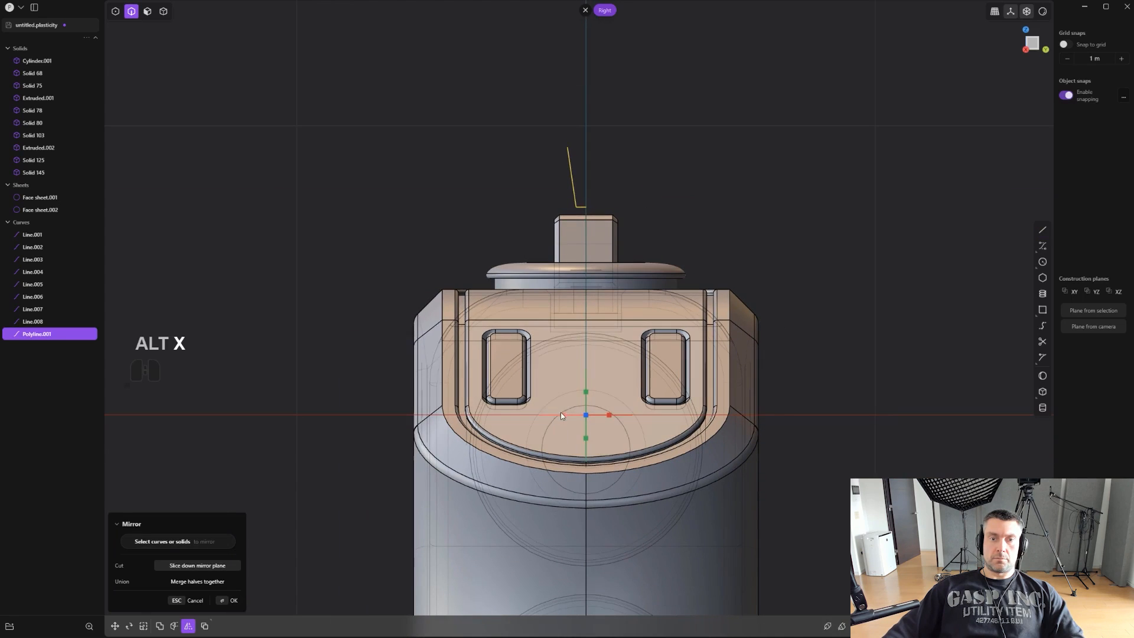
left_click(560, 415)
right_click(717, 139)
scroll(625, 161, "up", 2)
left_click(564, 176)
scroll(588, 158, "up", 4)
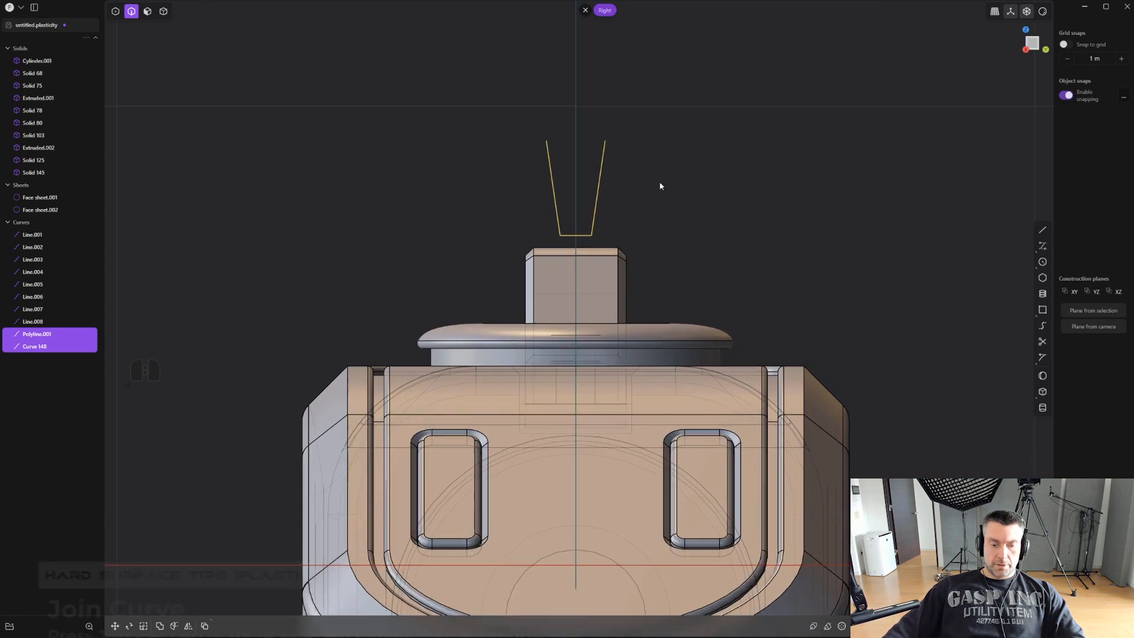
key("j")
- Fillet the two bottom corners of the tapered notch profile
scroll(617, 214, "up", 2)
key("1")
left_click_drag(515, 202, 580, 228)
scroll(612, 248, "up", 2)
key("b")
right_click(595, 222)
- Move the notch profile down until its rounded bottom sits just above the base of the upright sight block
scroll(598, 221, "down", 2)
key("g")
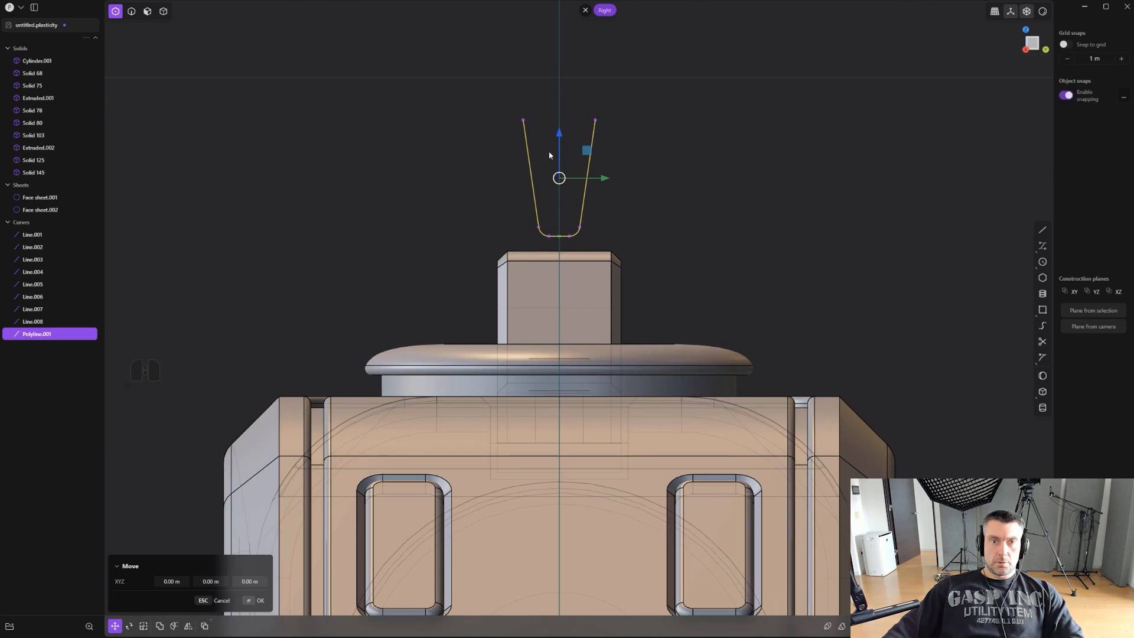
left_click_drag(563, 141, 574, 229)
right_click(602, 194)
scroll(602, 244, "up", 1)
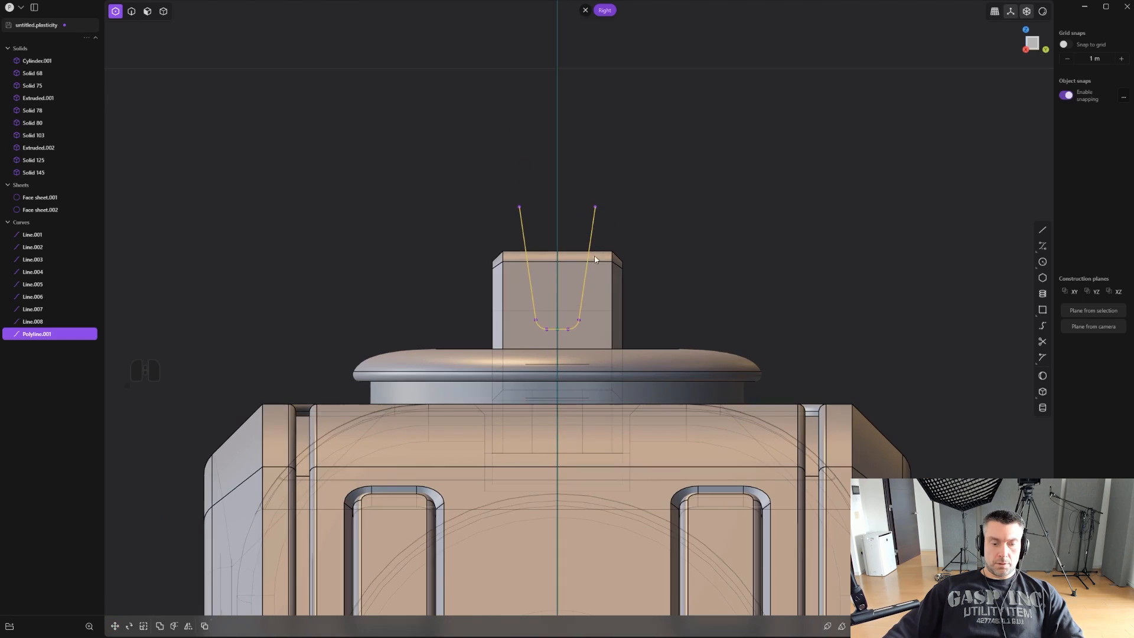
- Cut the sight with the notch profile and delete the middle piece and the cutting curve
key("c")
left_click(580, 288)
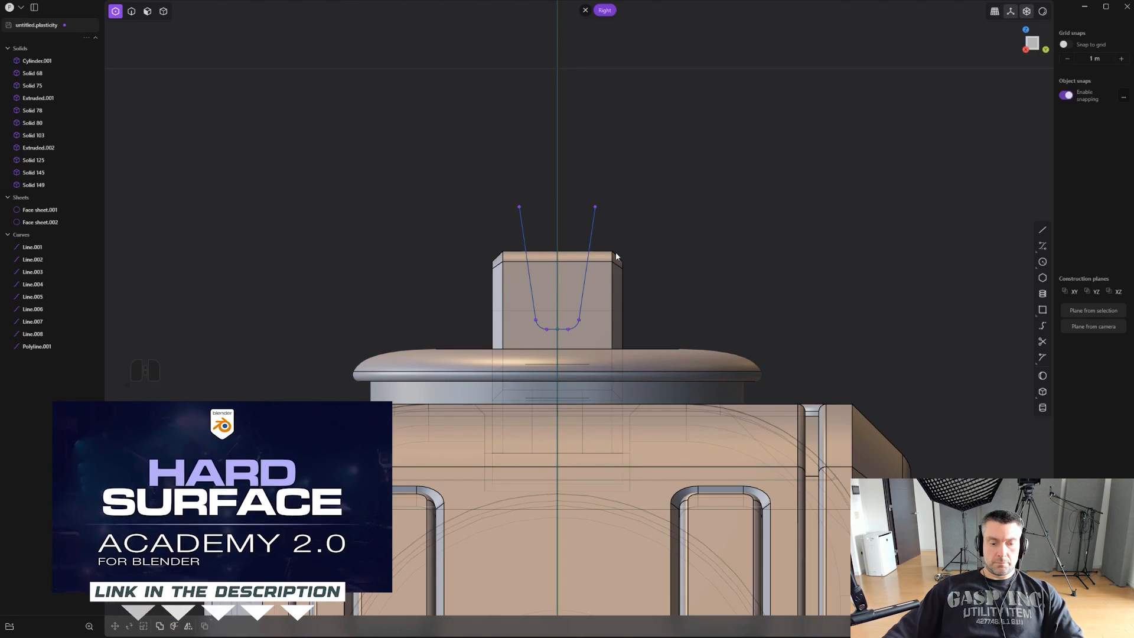
key("4")
left_click(568, 256)
key("x")
key("2")
left_click(591, 231)
key("x")
middle_click_drag(597, 226, 568, 259)
- Bevel the edges along the notch in the sight
key("2")
left_click(485, 281)
left_click_drag(485, 281, 486, 274)
right_click(588, 207)
left_click(588, 207)
- Start a horizontal line on the sight's side face in side view, just behind the top of the slope
scroll(608, 215, "down", 2)
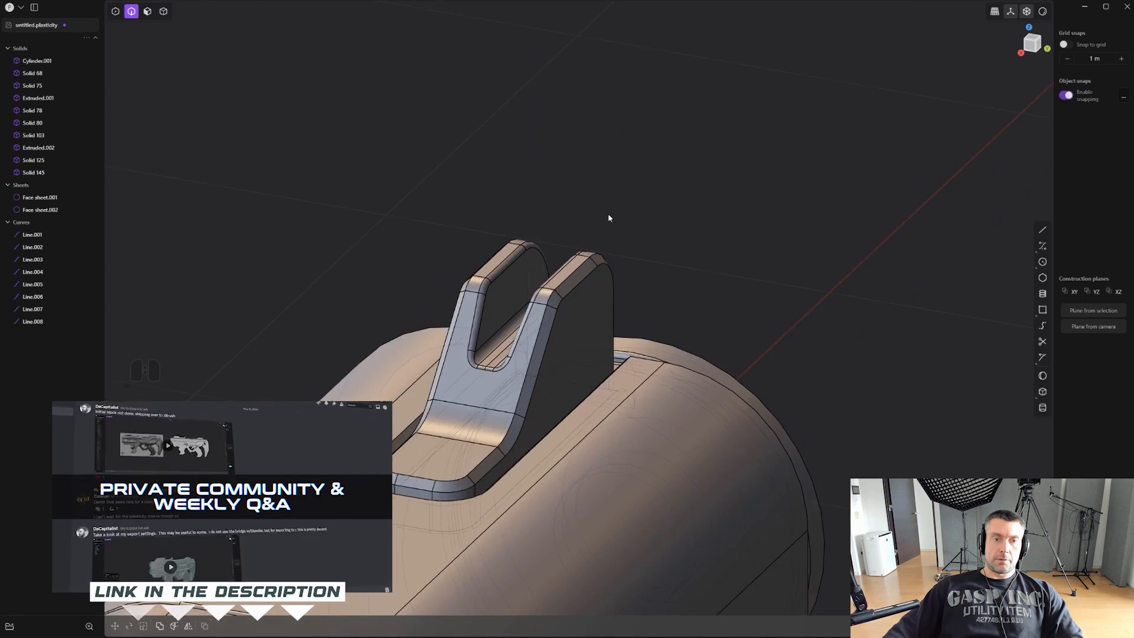
middle_click_drag(608, 215, 814, 189, "alt")
scroll(844, 182, "up", 1)
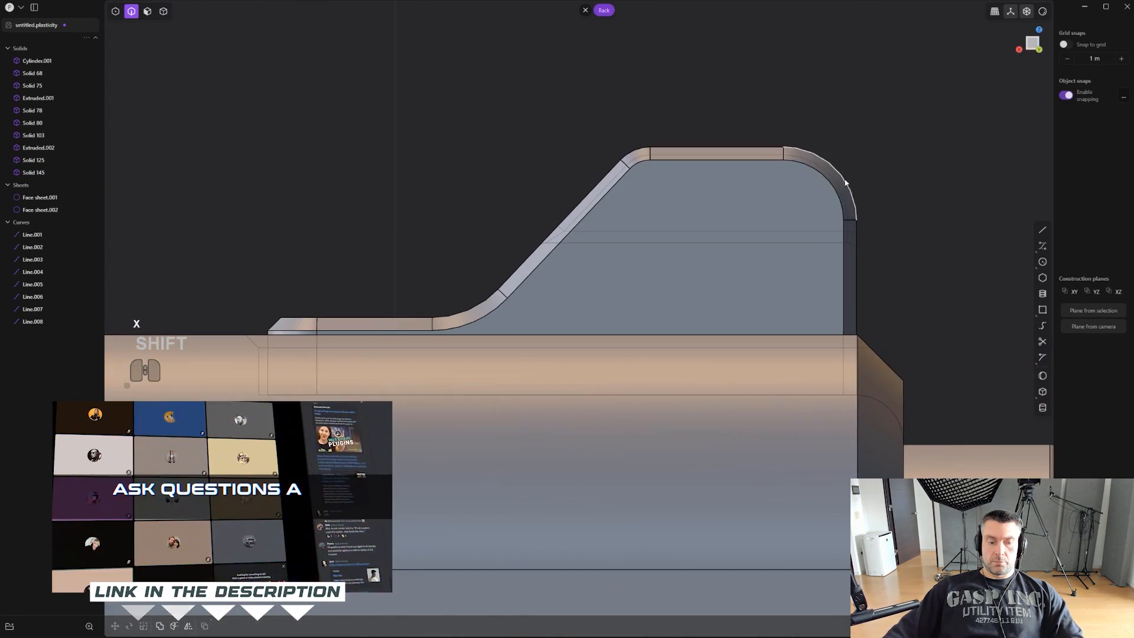
left_click(1042, 230)
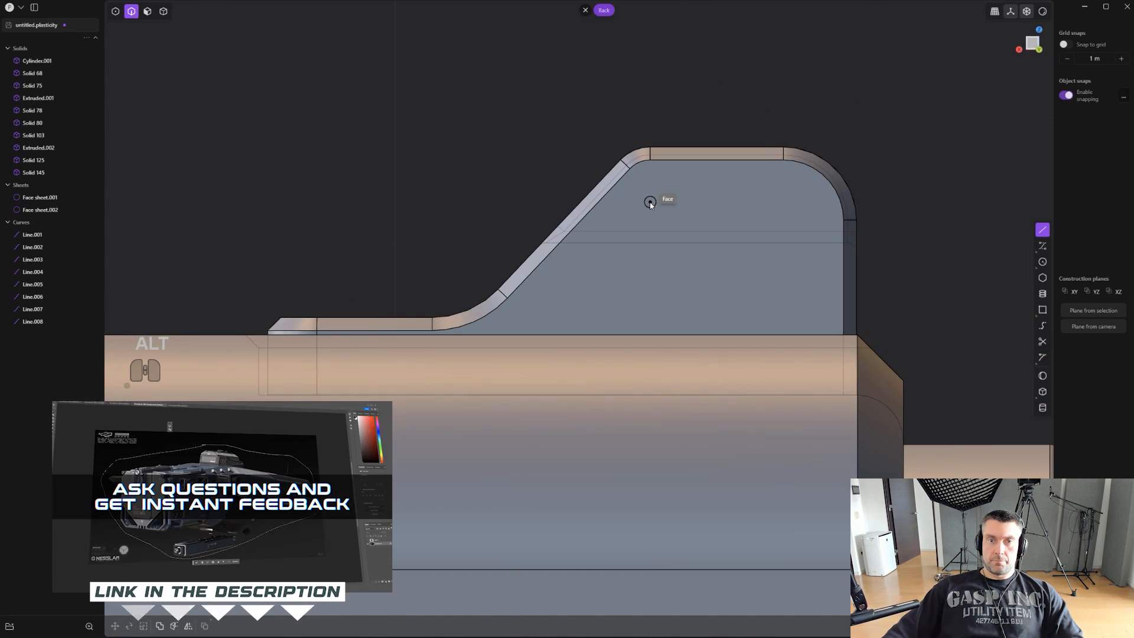
left_click(642, 201)
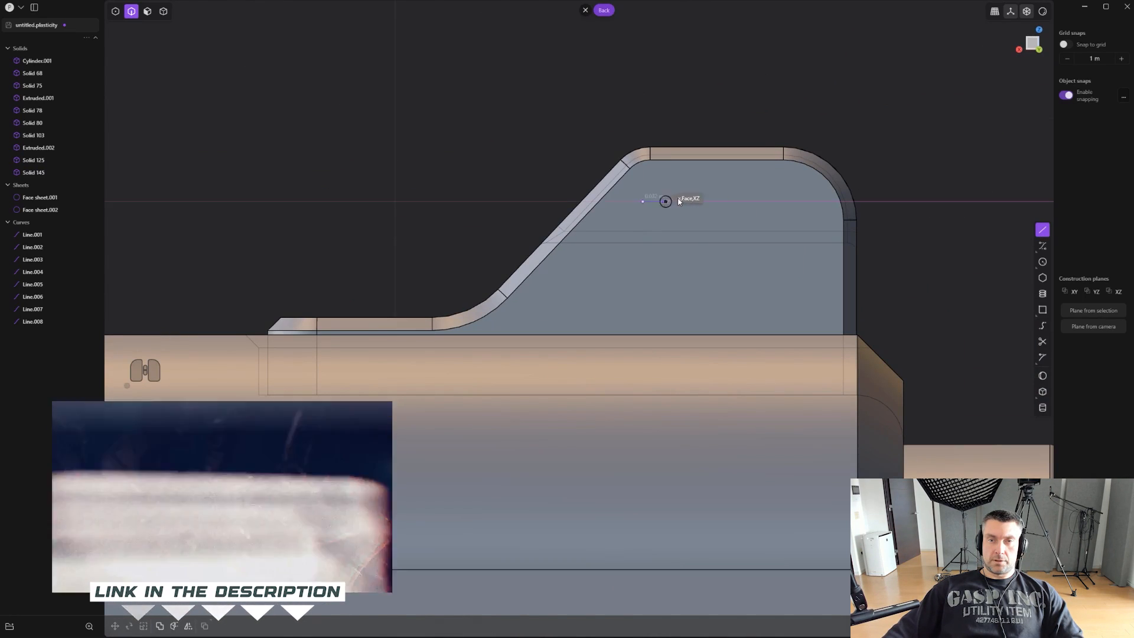
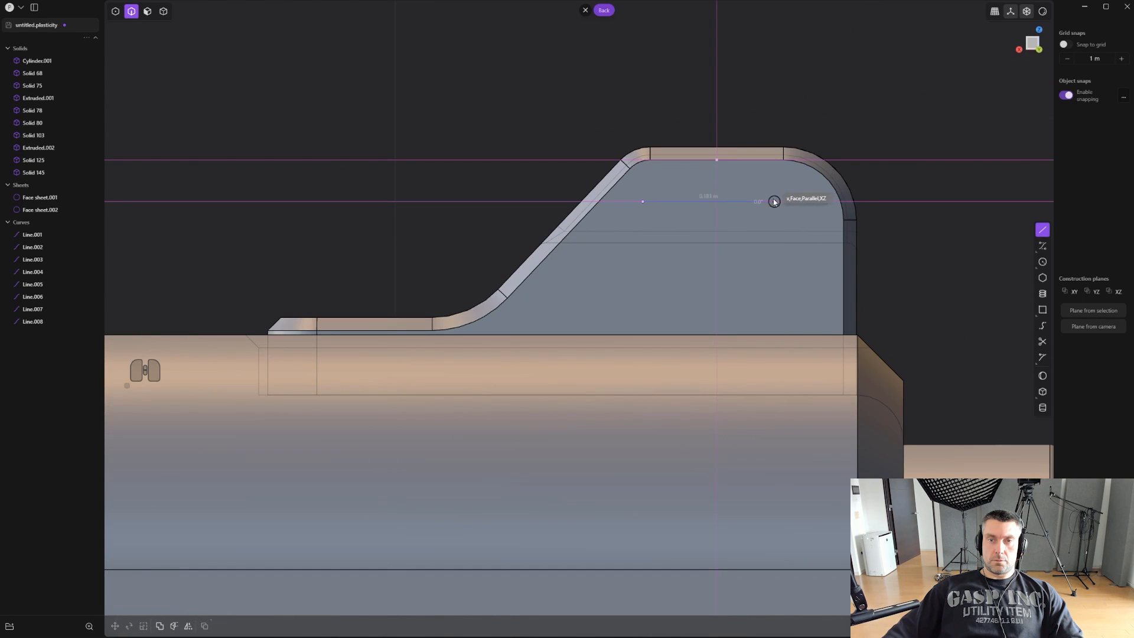
- Complete a closed six-sided window outline on the sight's side face, with slanted upper front and lower rear corners
left_click(771, 202)
left_click(812, 243)
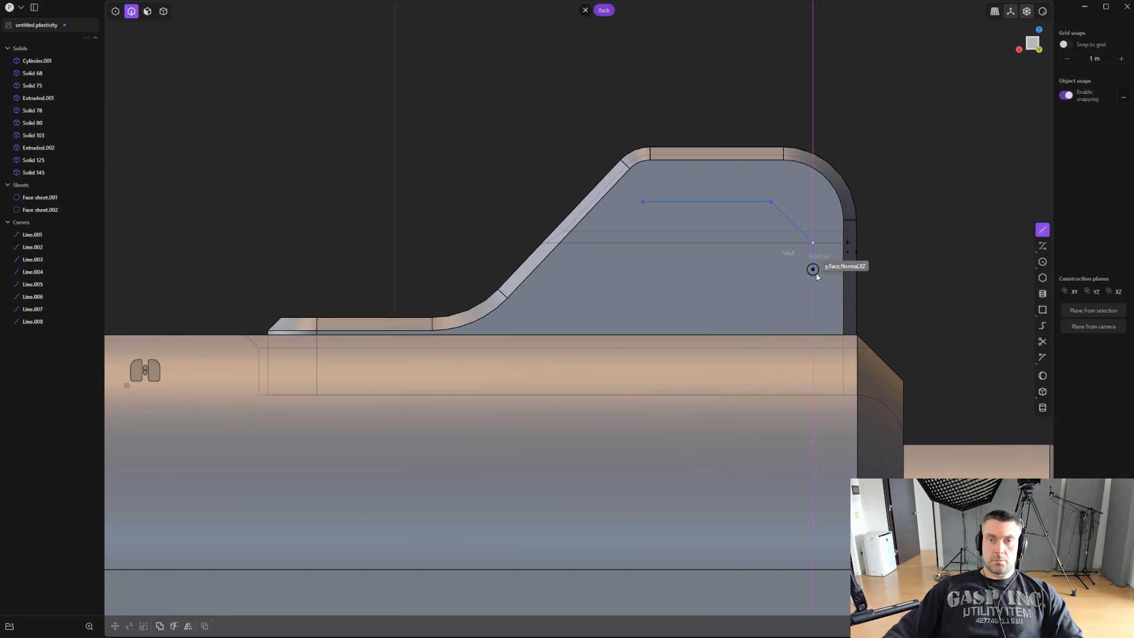
left_click(812, 307)
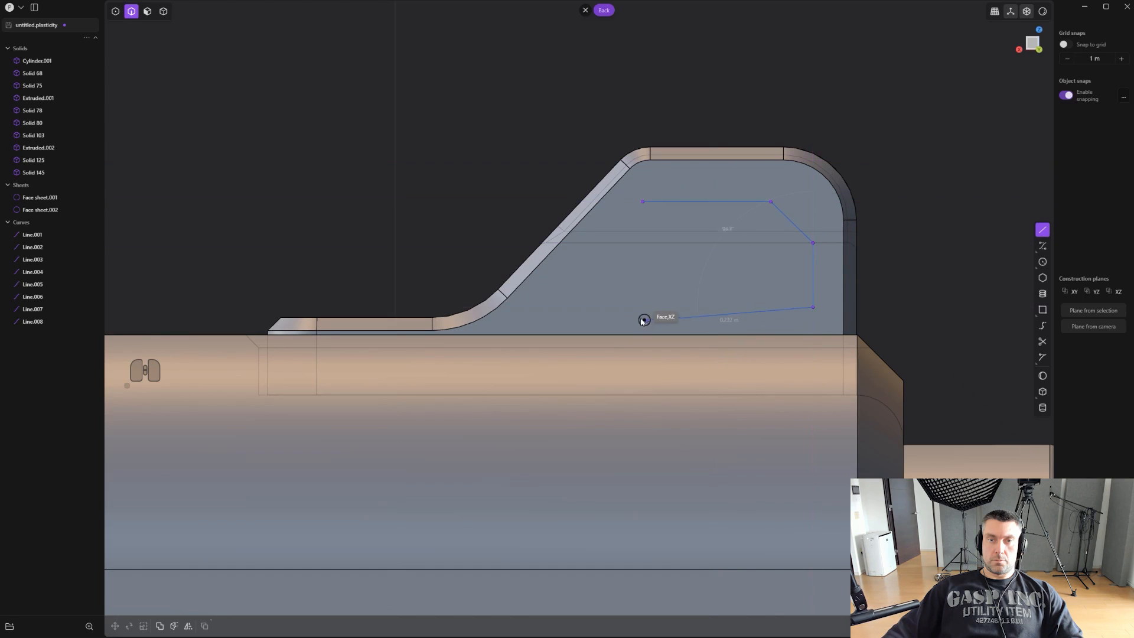
left_click(701, 307)
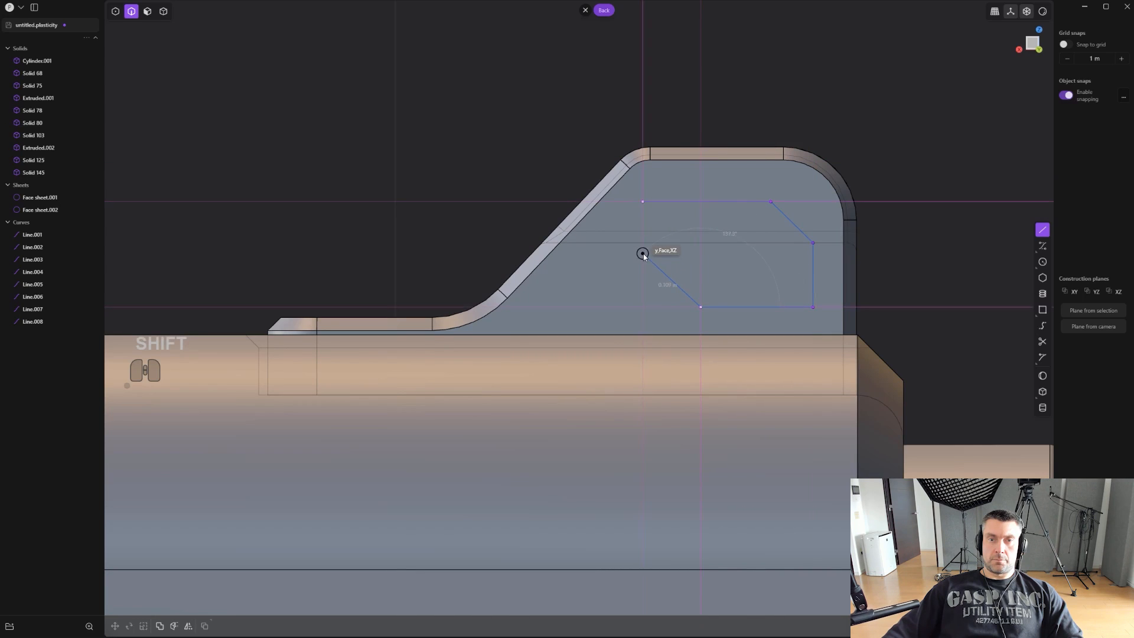
left_click(643, 252, "shift")
left_click(639, 204)
- Move the window outline slightly up and toward the front of the sight's side face
middle_click_drag(647, 203, 674, 206)
key("g")
left_click(730, 194)
- Round the two corners at the ends of the window outline's upper front slanted edge
key("1")
left_click(746, 203)
middle_click_drag(786, 257, 771, 261, "shift")
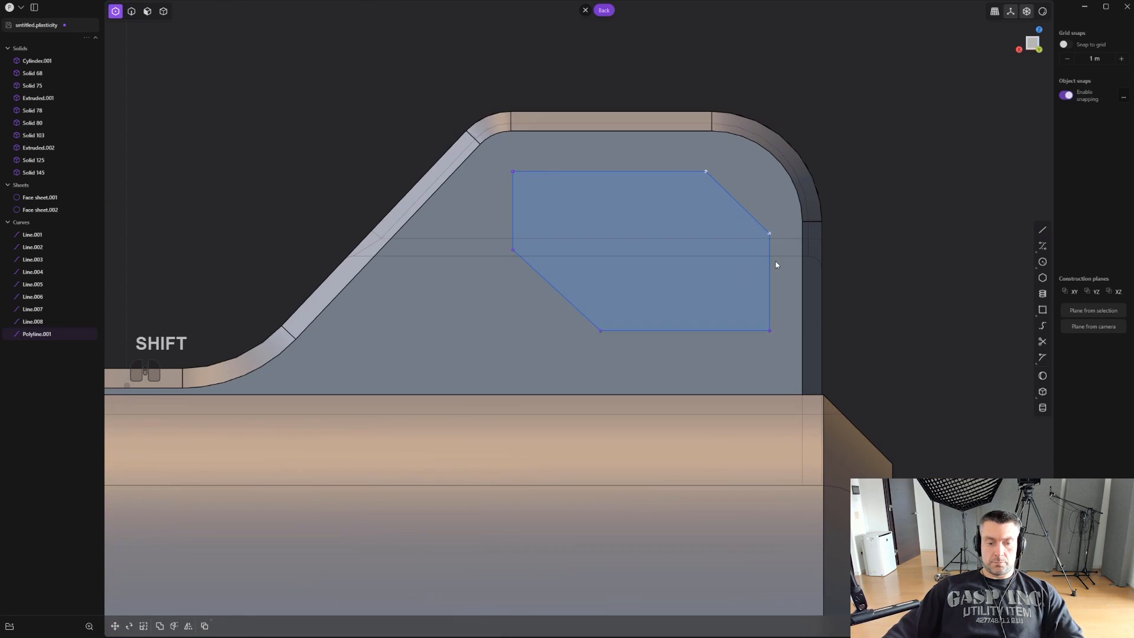
key("b")
left_click(735, 173)
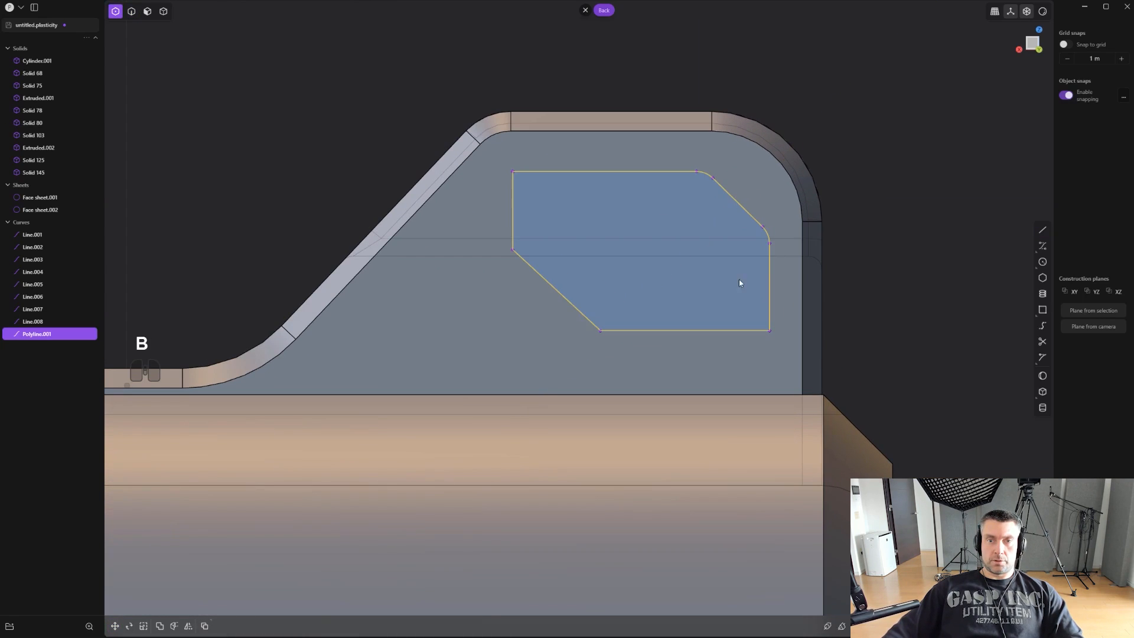
- Try to chamfer the two corners at the ends of the window outline's lower rear slanted edge
left_click_drag(496, 242, 617, 353)
scroll(604, 316, "up", 1)
key("b")
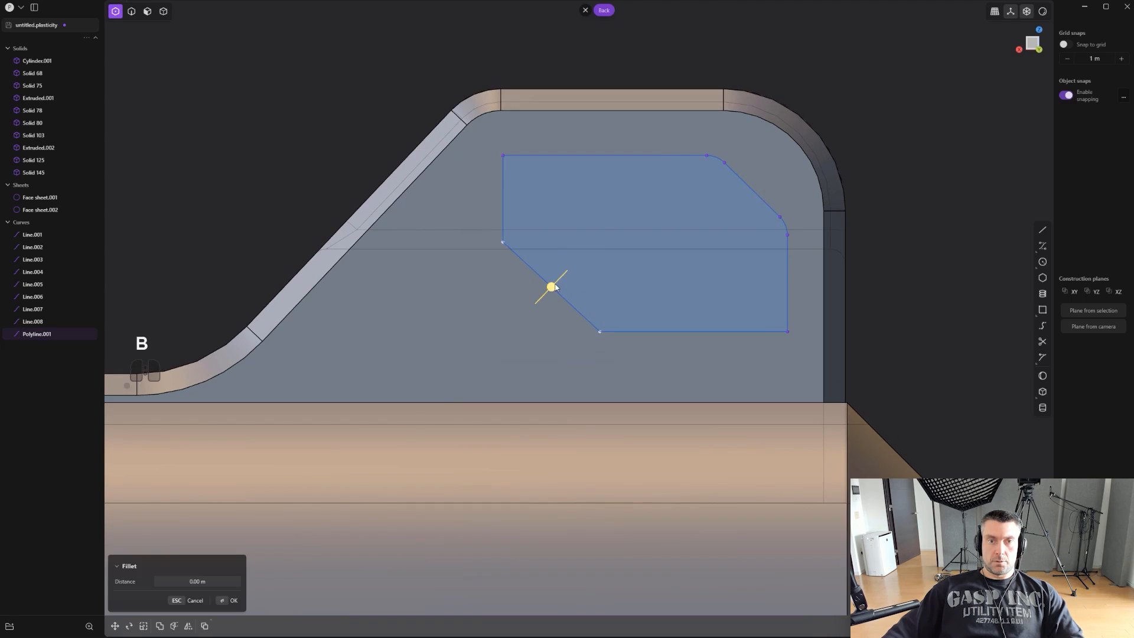
left_click_drag(552, 285, 560, 241)
left_click(544, 211)
left_click_drag(558, 197, 564, 203)
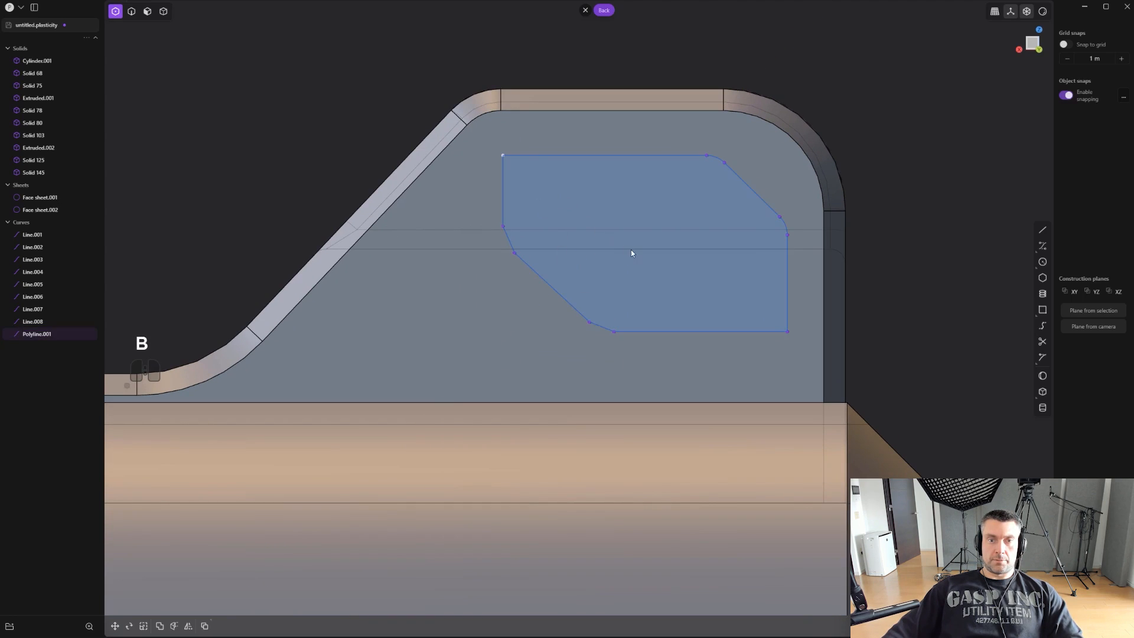
- Fillet both corners of the window outline's lower rear slanted edge with a larger rounding than the upper front corners
key("b")
left_click_drag(548, 288, 562, 306)
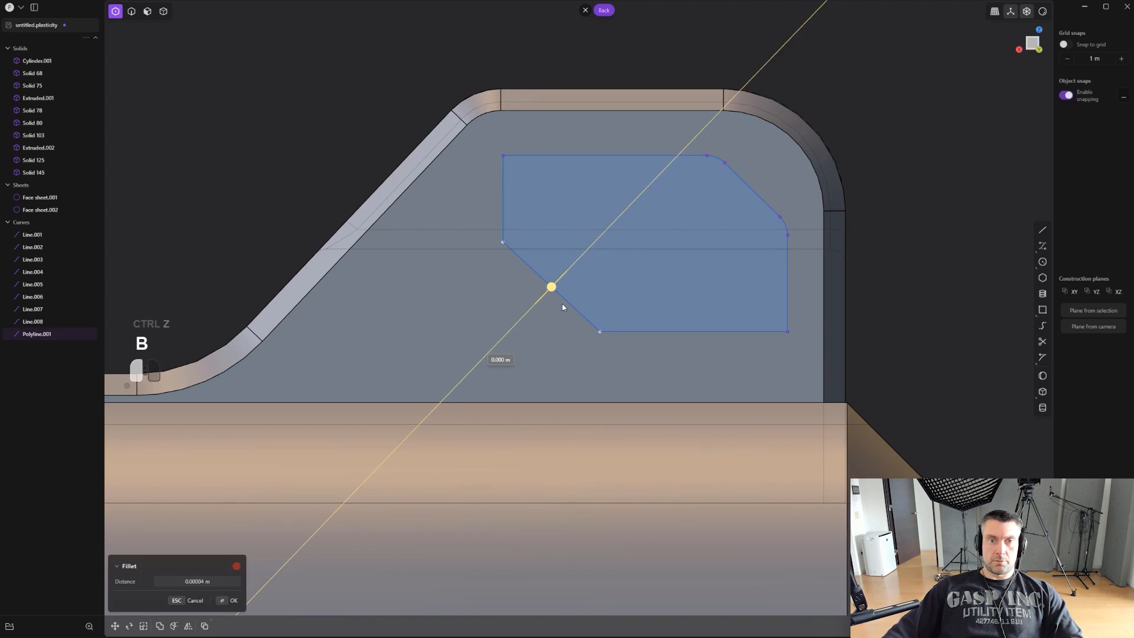
left_click_drag(559, 369, 555, 360)
left_click(530, 217)
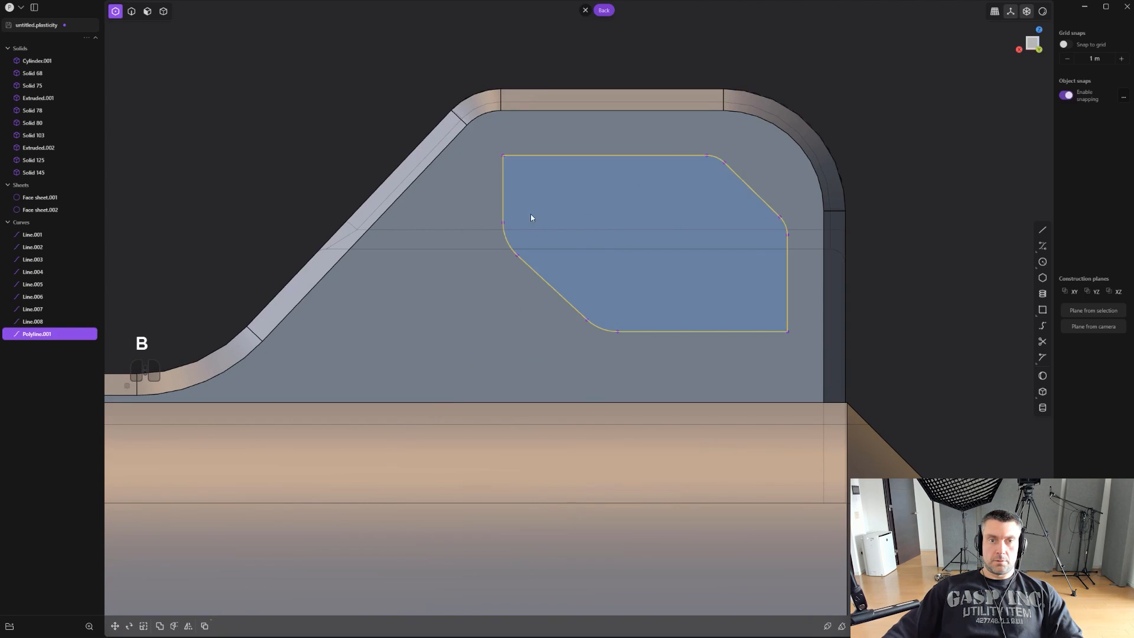
- Round the remaining upper rear and lower front corners of the window outline
left_click(573, 198)
key("b")
left_click_drag(644, 243, 654, 266)
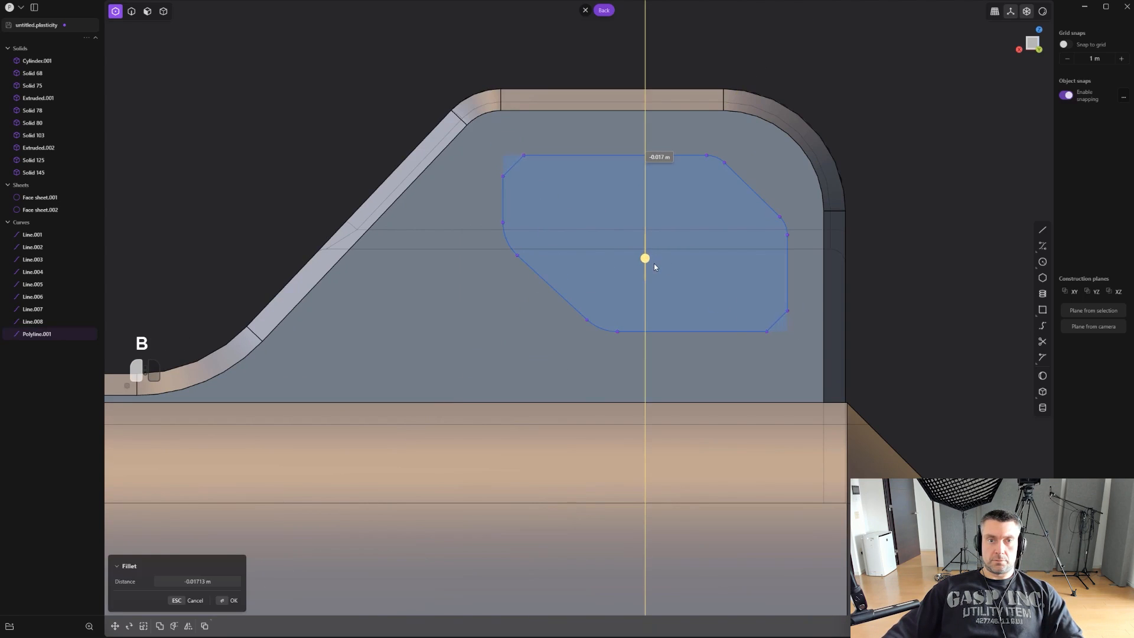
right_click(656, 225)
- Cut the sight with the window outline and delete the cut-out piece and the outline curve
scroll(658, 252, "down", 2)
key("c")
left_click(663, 336)
right_click(664, 335)
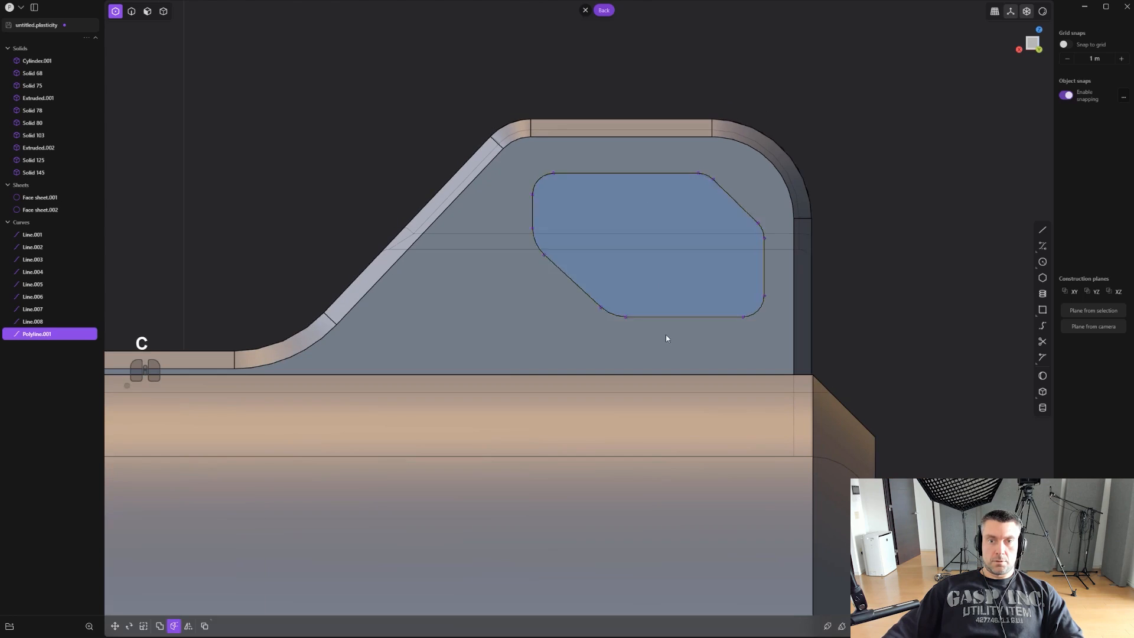
left_click(714, 243)
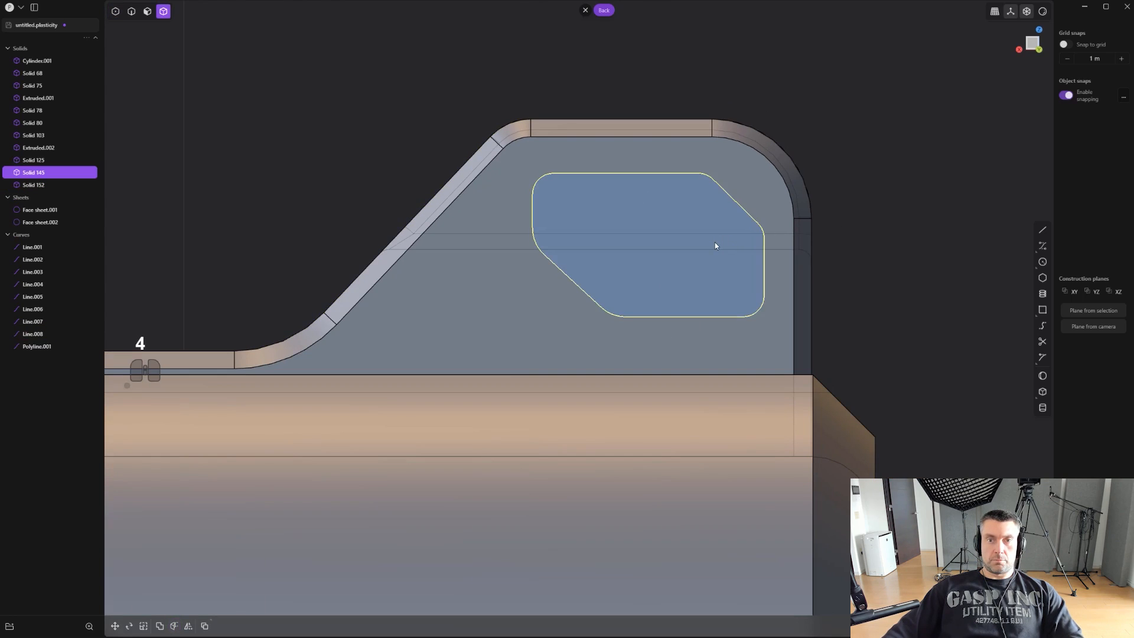
key("c")
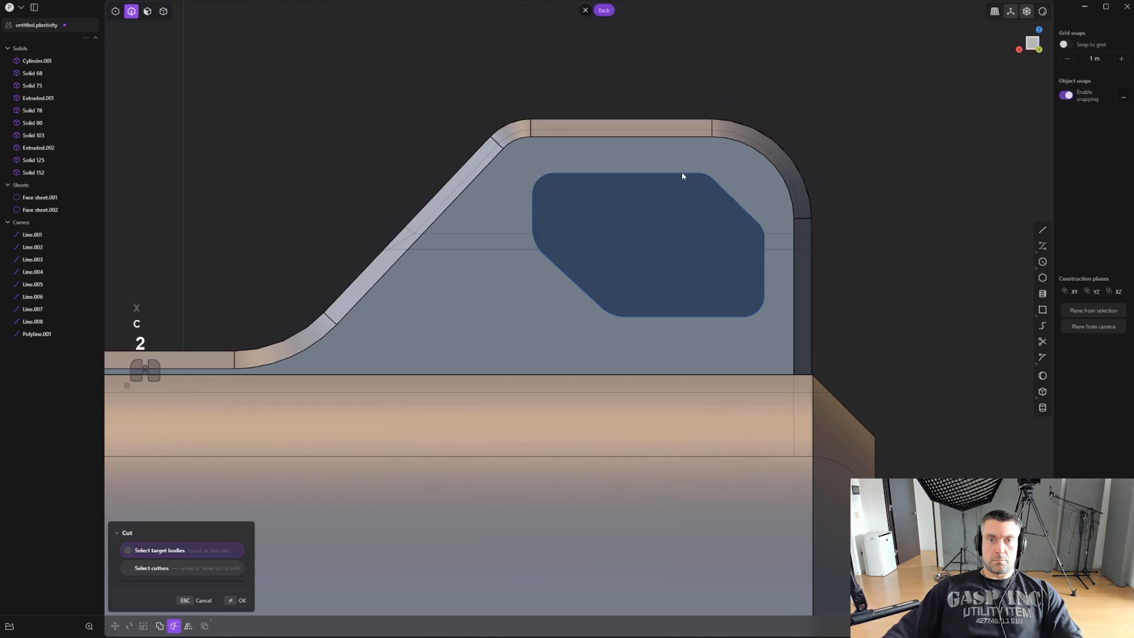
right_click(682, 175)
left_click(682, 173)
key("x")
- Bevel the edges of the window opening cut through the sight
key("2")
left_click_drag(693, 176, 699, 170, "alt")
middle_click_drag(748, 182, 496, 227)
middle_click_drag(496, 227, 548, 296)
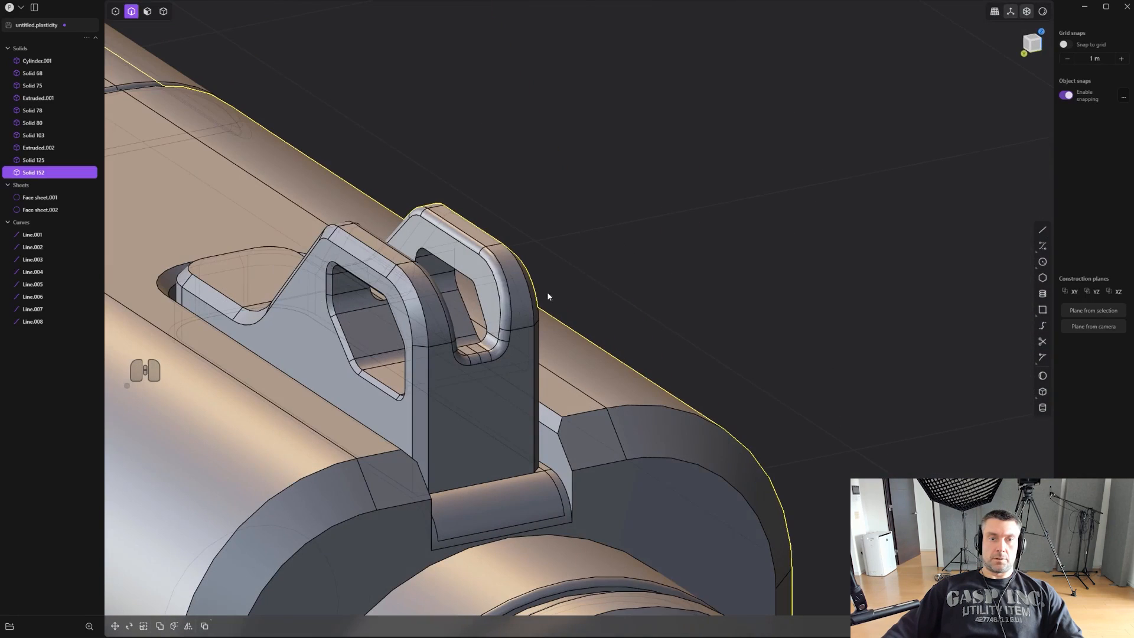
left_click(460, 276)
key("b")
left_click_drag(461, 273, 411, 347)
right_click(601, 205)
left_click(610, 219)
scroll(610, 219, "down", 2)
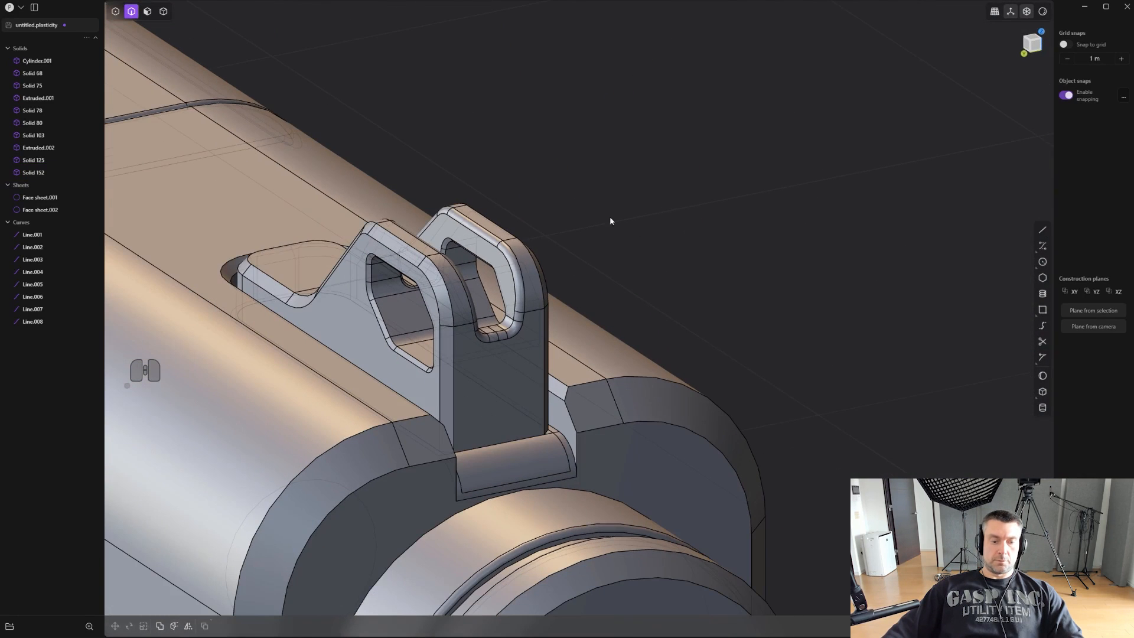
- Mirror the body carrying the front sight across its central vertical plane, slicing it down the mirror plane
key("4")
middle_click_drag(539, 309, 466, 275)
scroll(608, 275, "down", 4)
left_click(597, 296)
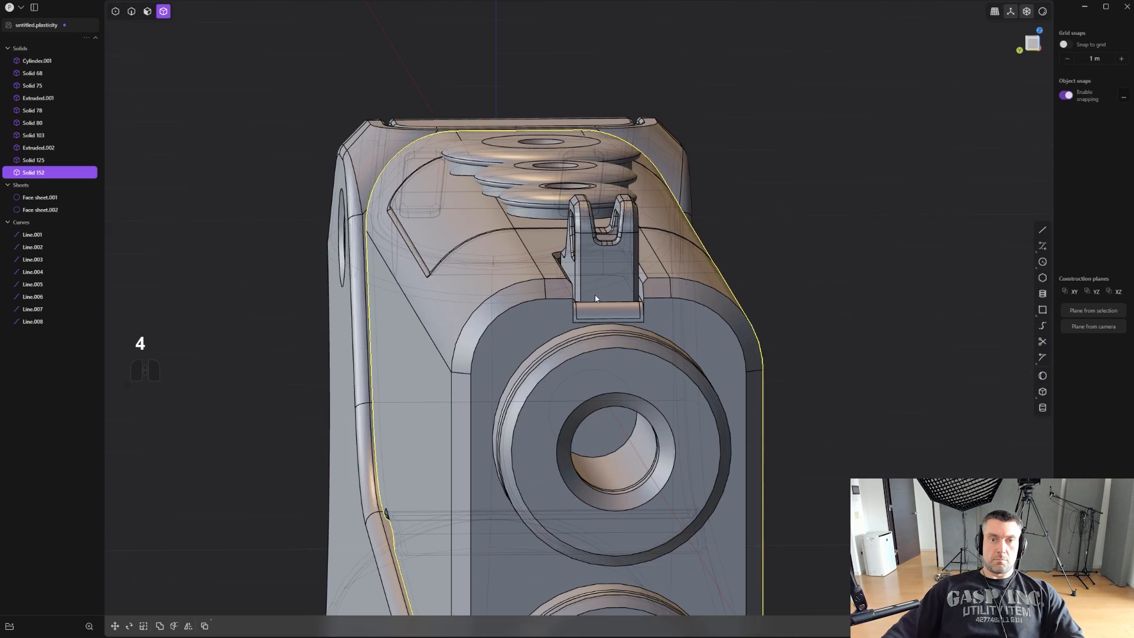
key("alt+x")
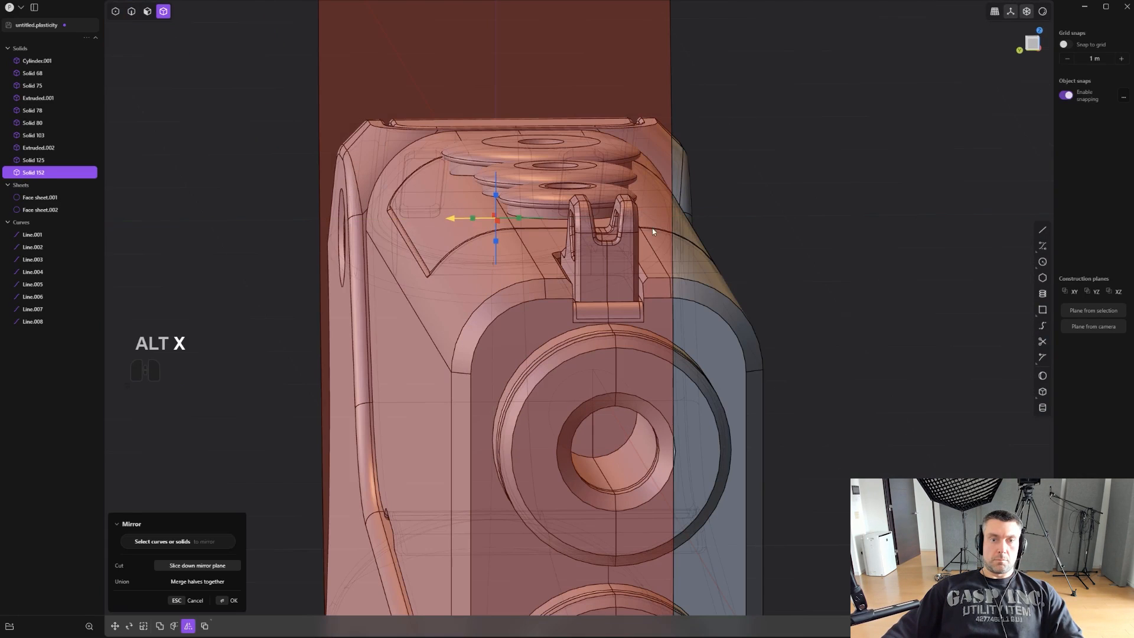
right_click(865, 216)
- Save the current file
middle_click_drag(799, 238, 818, 234, "alt")
scroll(818, 234, "down", 5)
left_click(650, 231)
middle_click_drag(626, 230, 738, 237)
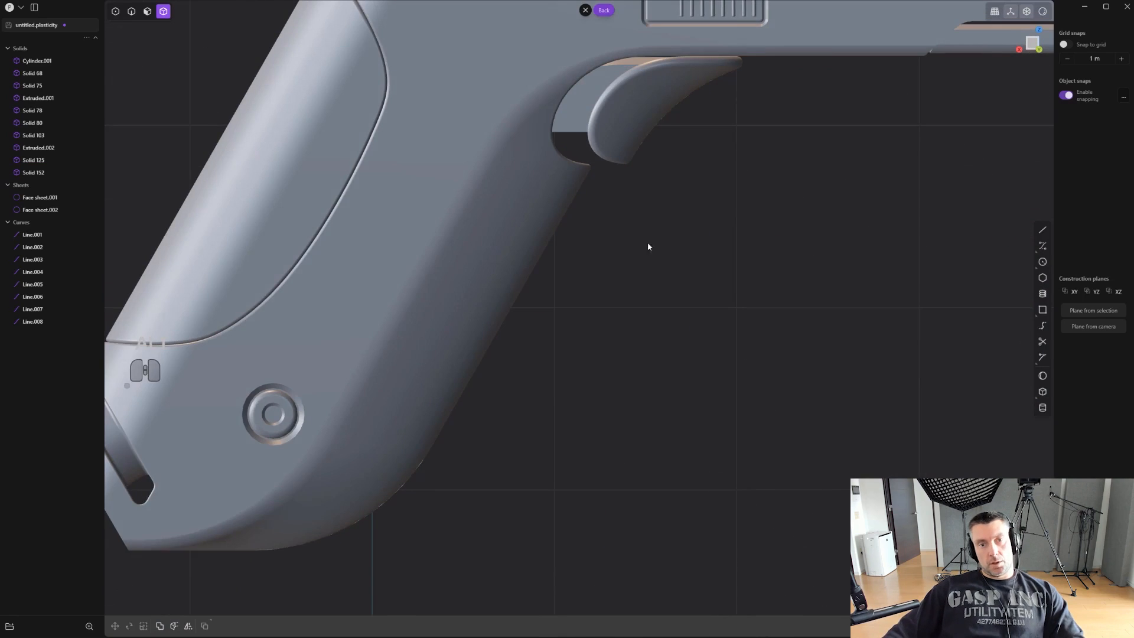
middle_click_drag(647, 243, 795, 283, "shift")
scroll(203, 277, "down", 2)
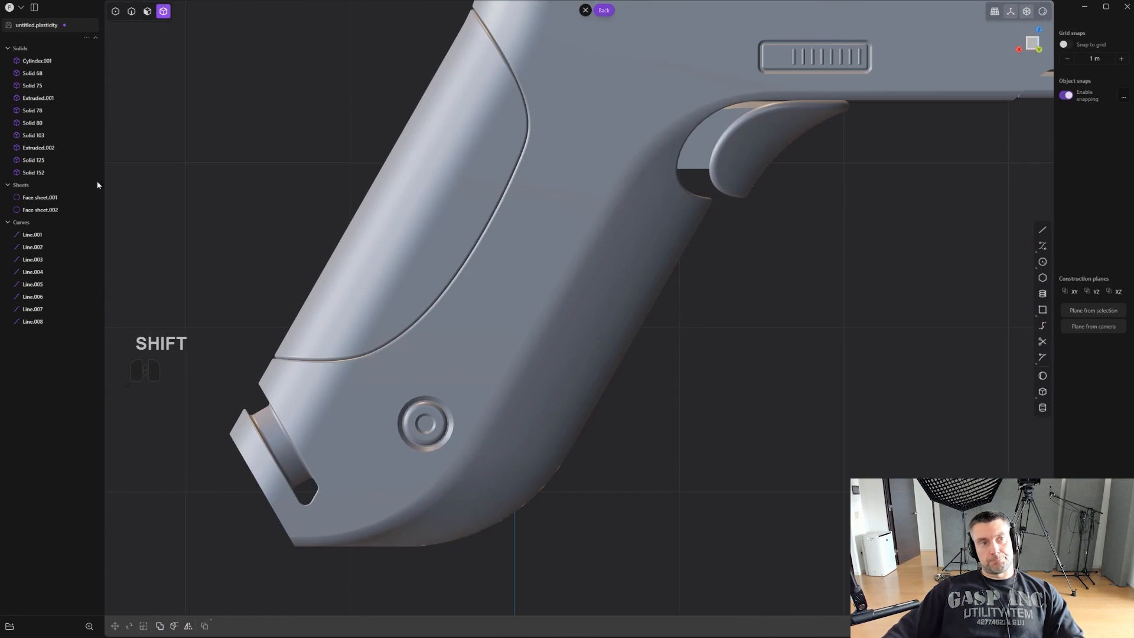
left_click(18, 9)
left_click(36, 65)
- Try to draw a horizontal line across the grip's front edge below the trigger and duplicate it further down
scroll(138, 302, "down", 2)
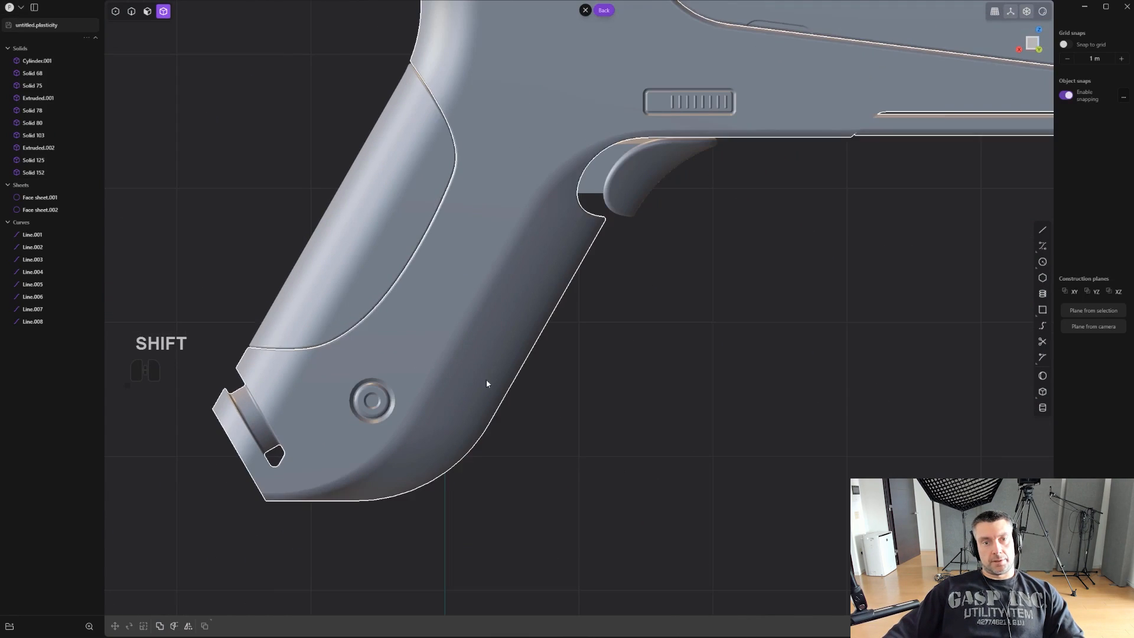
scroll(520, 372, "up", 3)
scroll(652, 322, "up", 2)
middle_click_drag(591, 310, 869, 281, "shift")
scroll(705, 297, "up", 1)
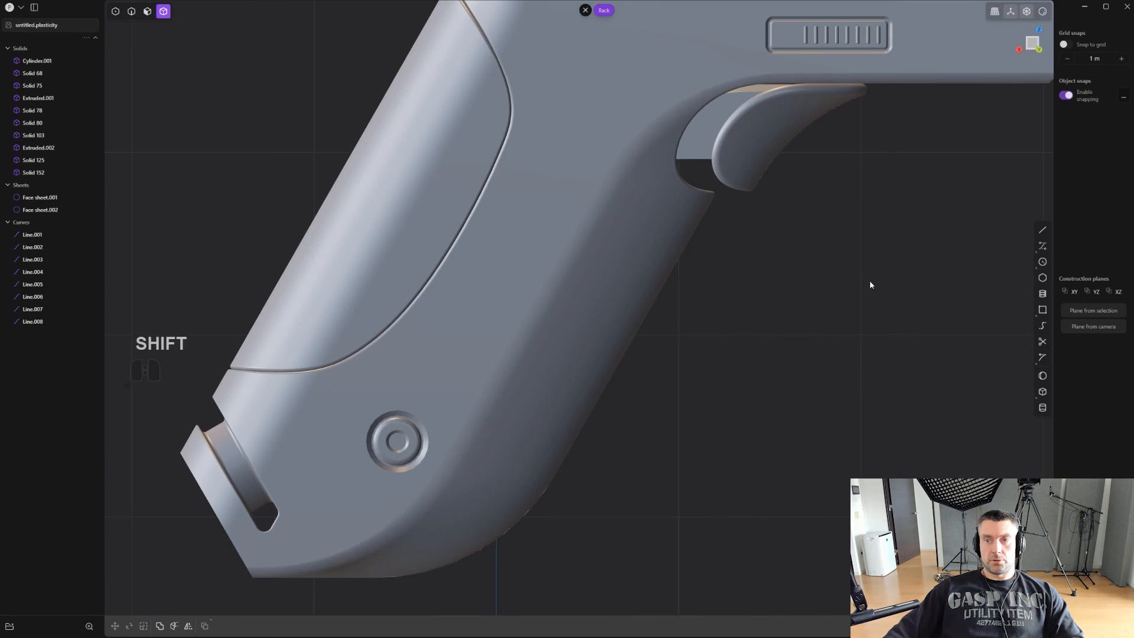
left_click(823, 230)
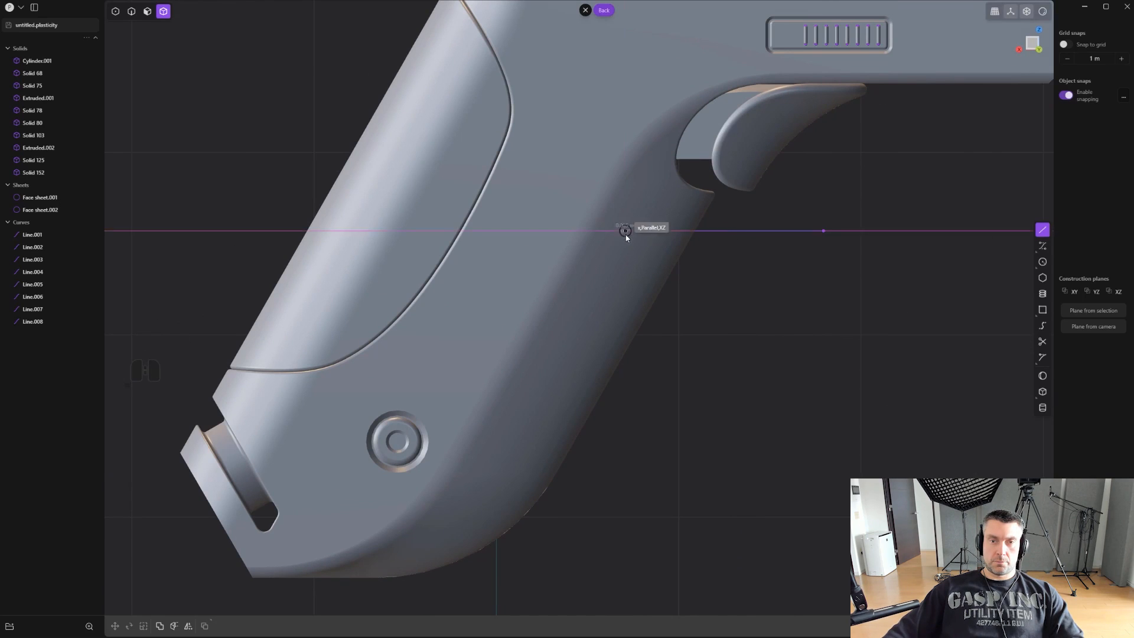
left_click(624, 230)
key("shift+d")
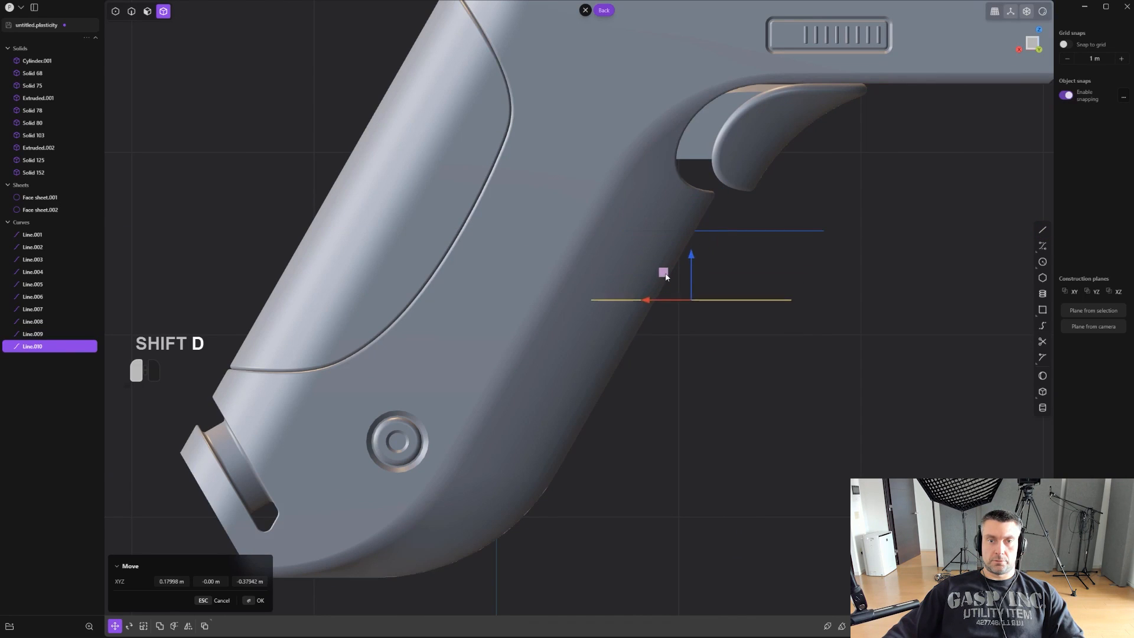
left_click(664, 277)
key("ctrl+z")
key("ctrl+z")
key("ctrl+z")
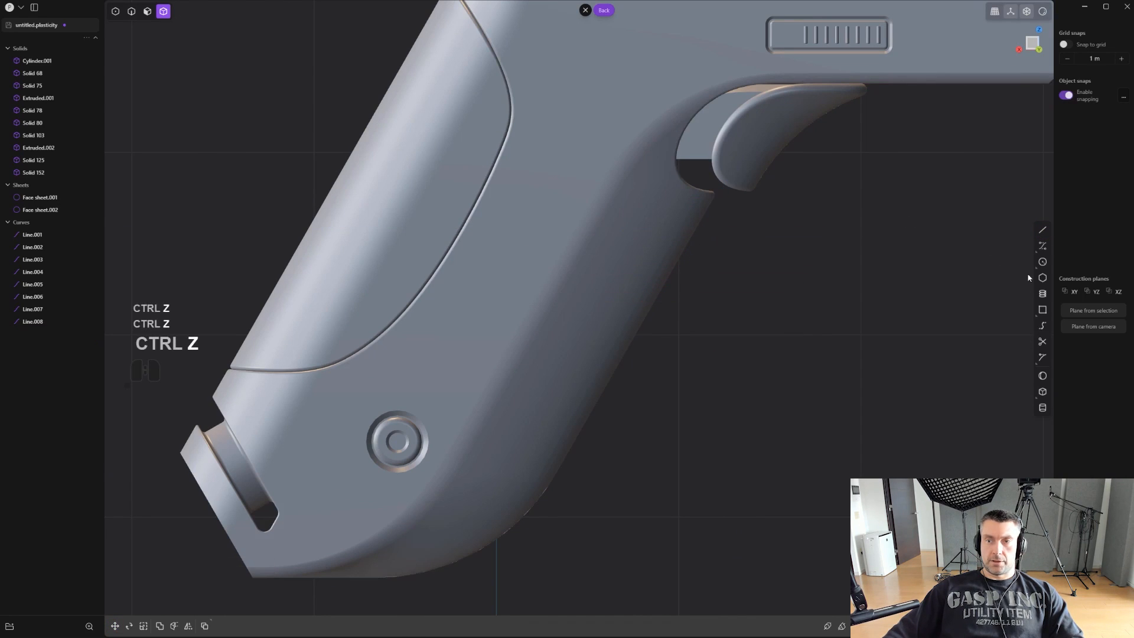
- Draw a hook-shaped control-point curve below the trigger, crossing the grip's front edge twice and bulging inward as a groove profile
left_click(1040, 246)
left_click(795, 233)
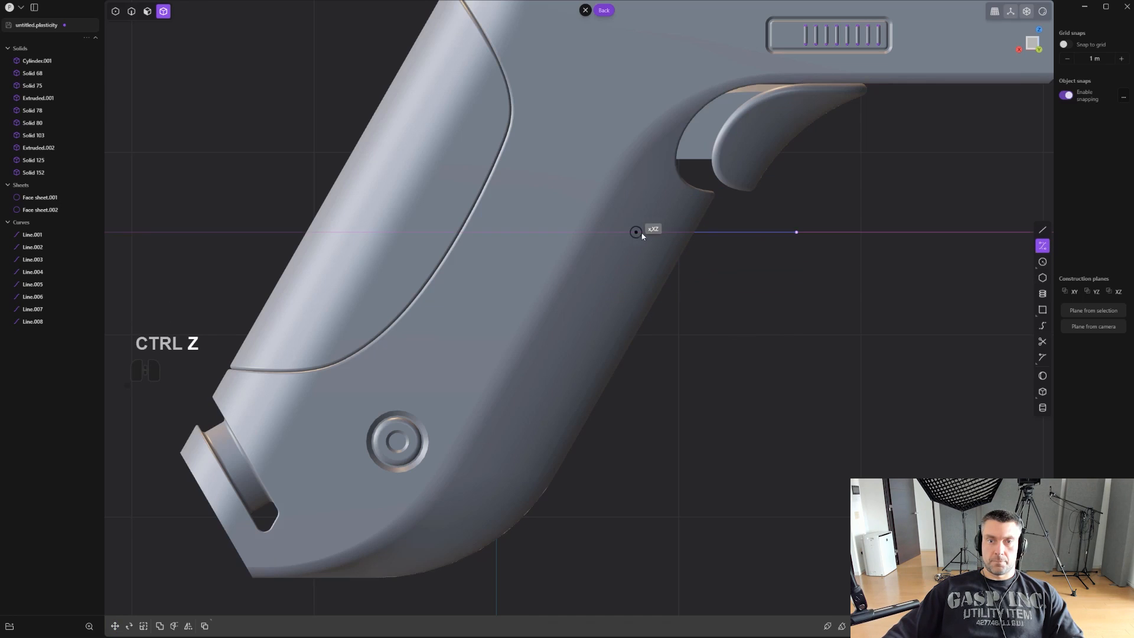
left_click(649, 232)
left_click(606, 288)
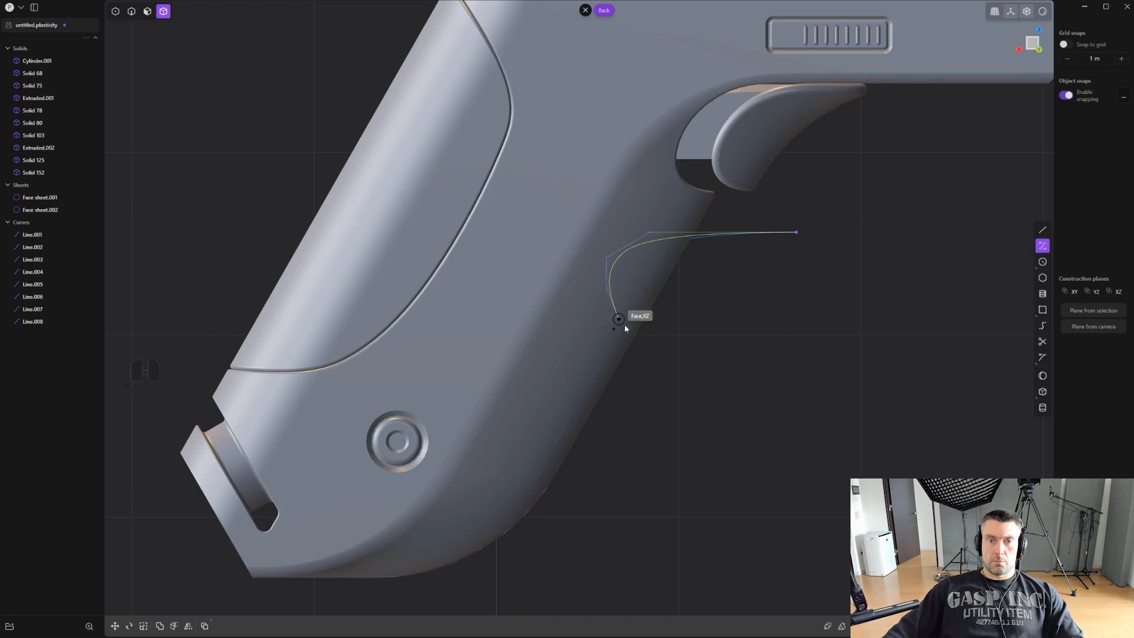
key("ctrl+z")
key("ctrl+z")
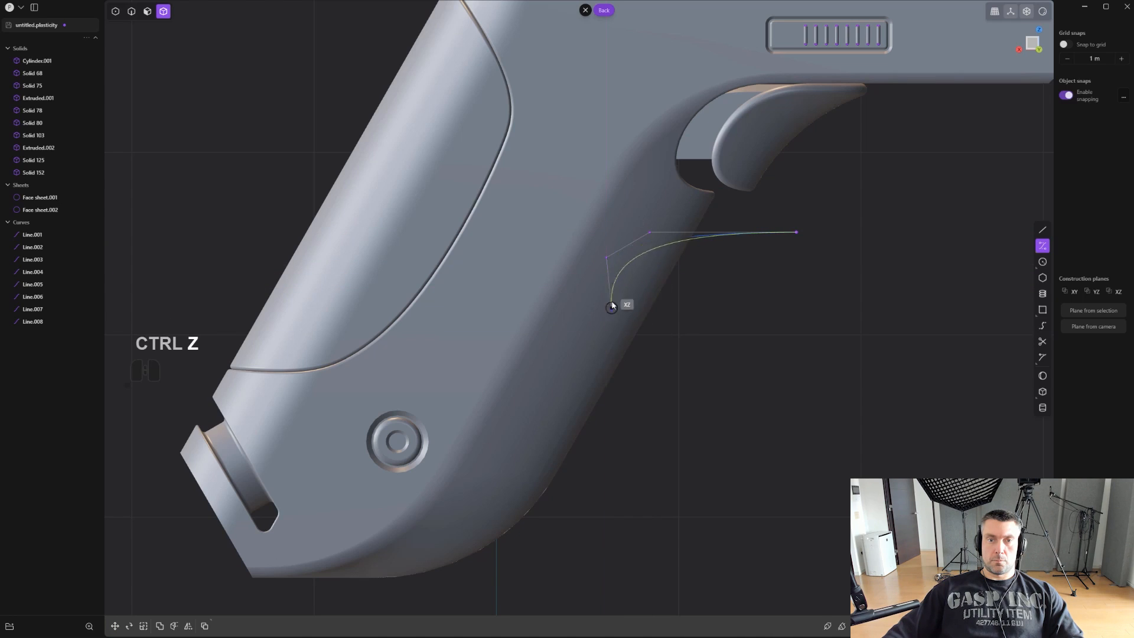
left_click(596, 270)
left_click(716, 409)
right_click(715, 408)
scroll(633, 291, "up", 7)
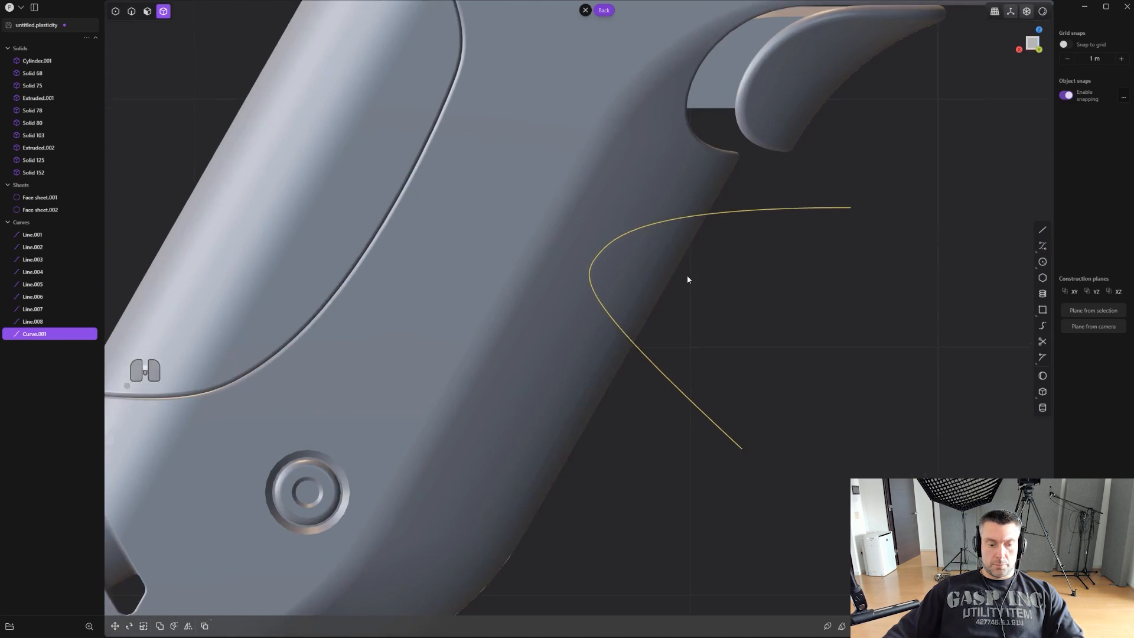
- Move the upper control point at the curve's inner bend upward to make the upper turn tighter
key("1")
left_click_drag(589, 266, 589, 265)
scroll(590, 266, "up", 2)
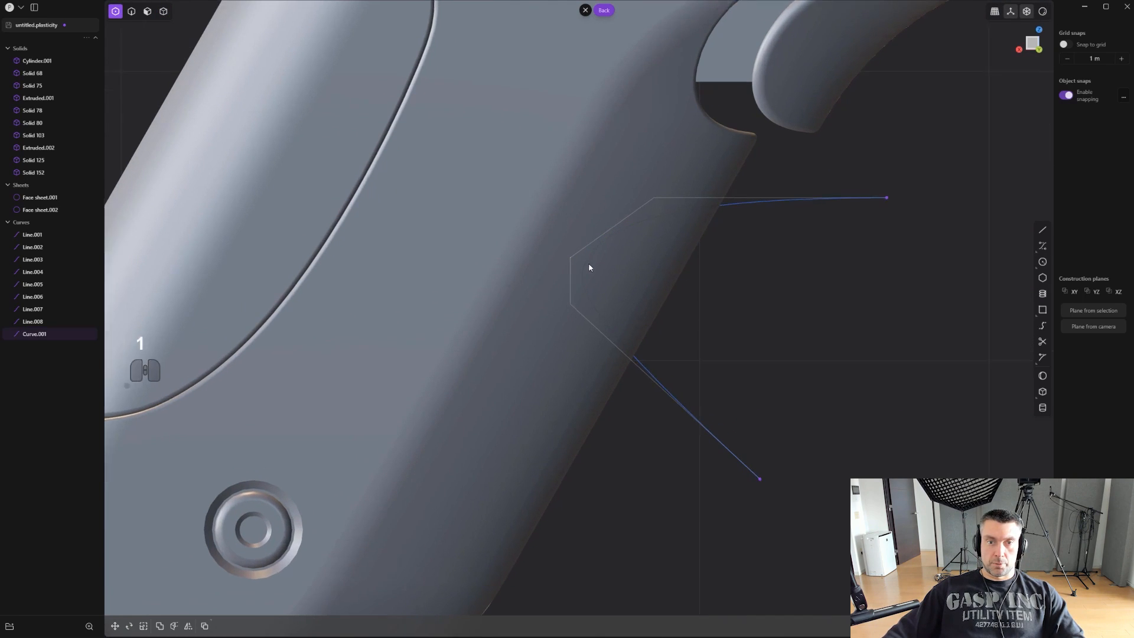
key("g")
right_click(585, 241)
scroll(586, 241, "down", 1)
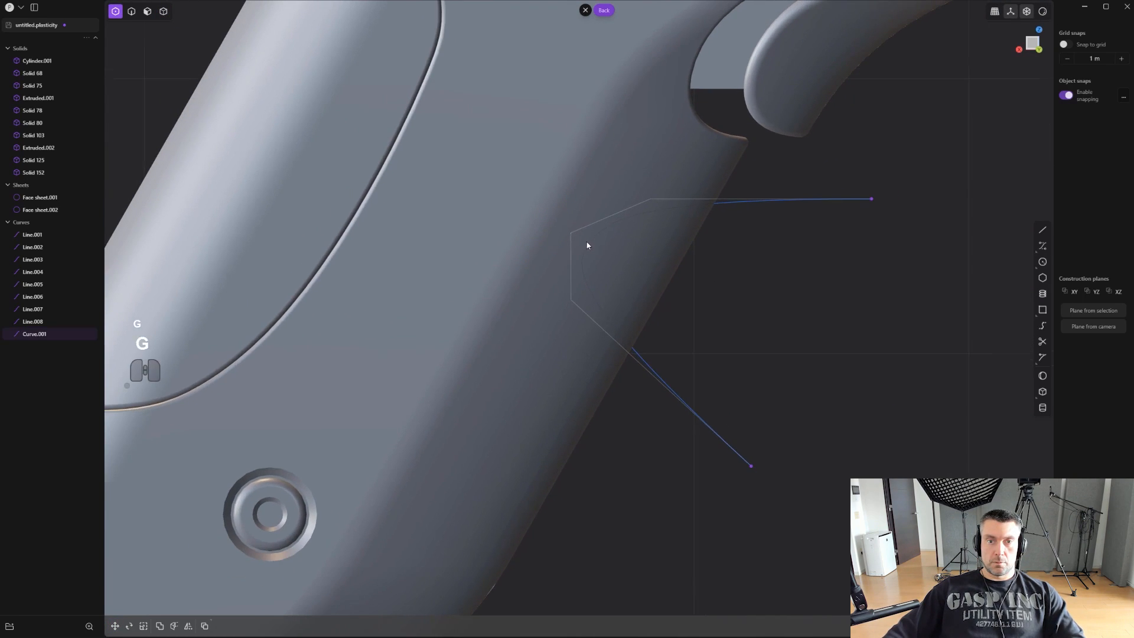
scroll(609, 240, "down", 2)
- Move the whole curve sideways about 1.8 m along Y, out in front of the grip's side
middle_click_drag(693, 285, 654, 310)
key("2")
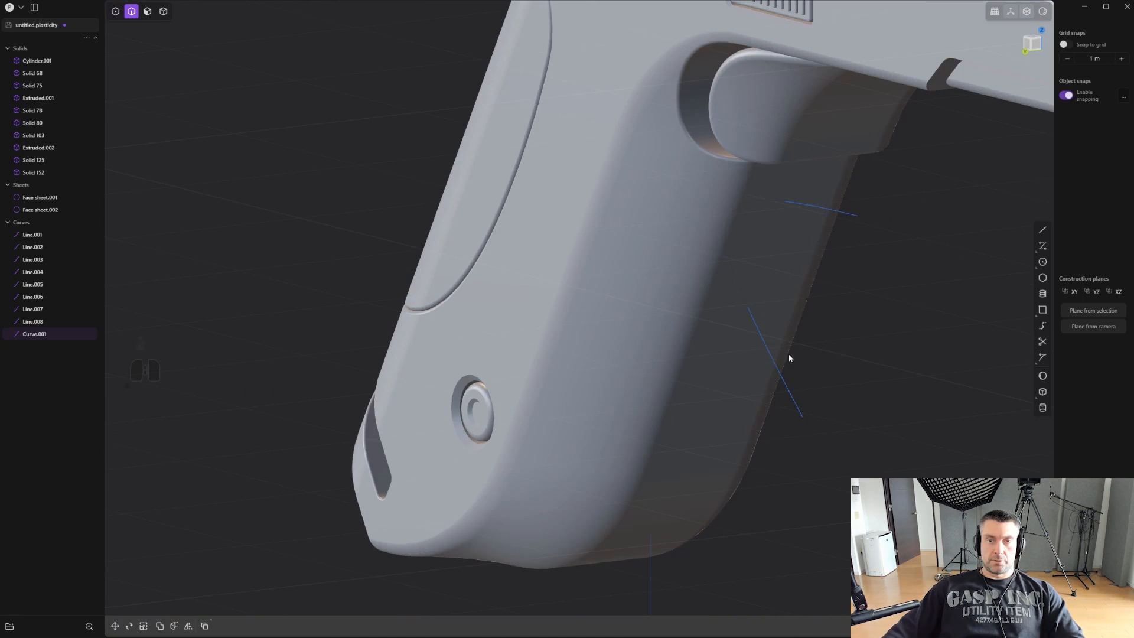
left_click(794, 397)
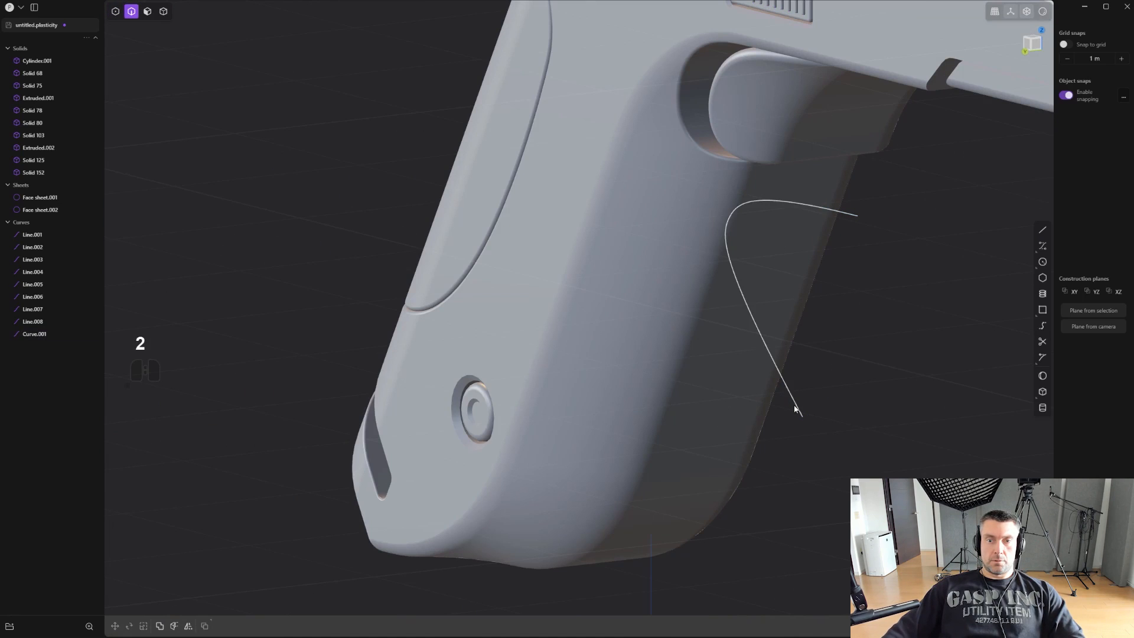
left_click(790, 393)
scroll(828, 383, "up", 3)
key("g")
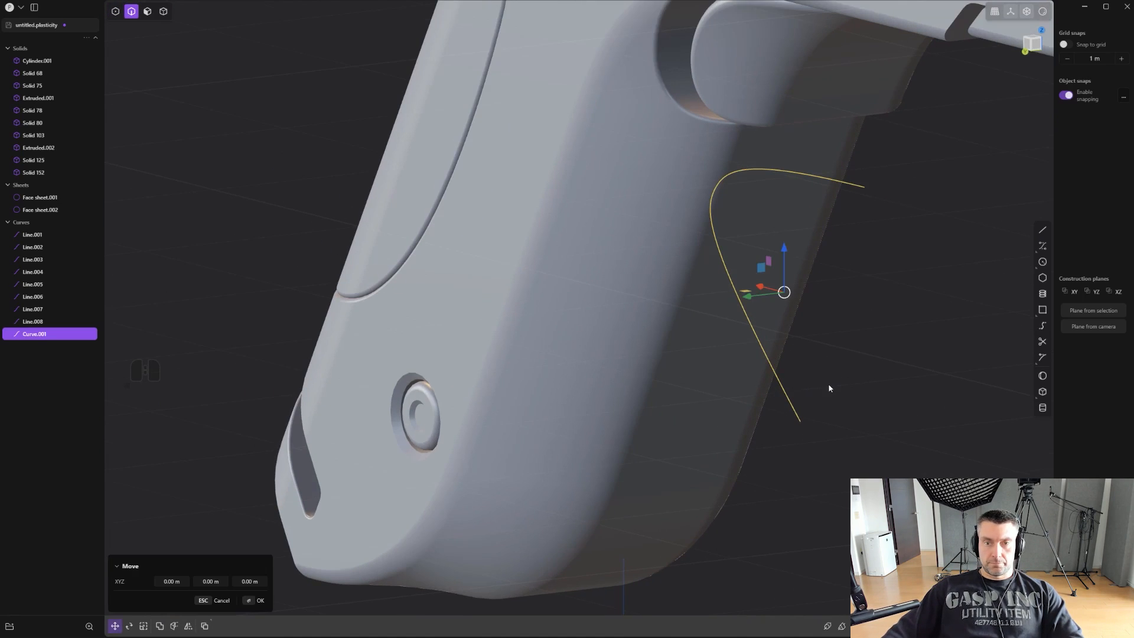
left_click_drag(748, 296, 397, 336)
middle_click_drag(483, 382, 590, 350, "alt")
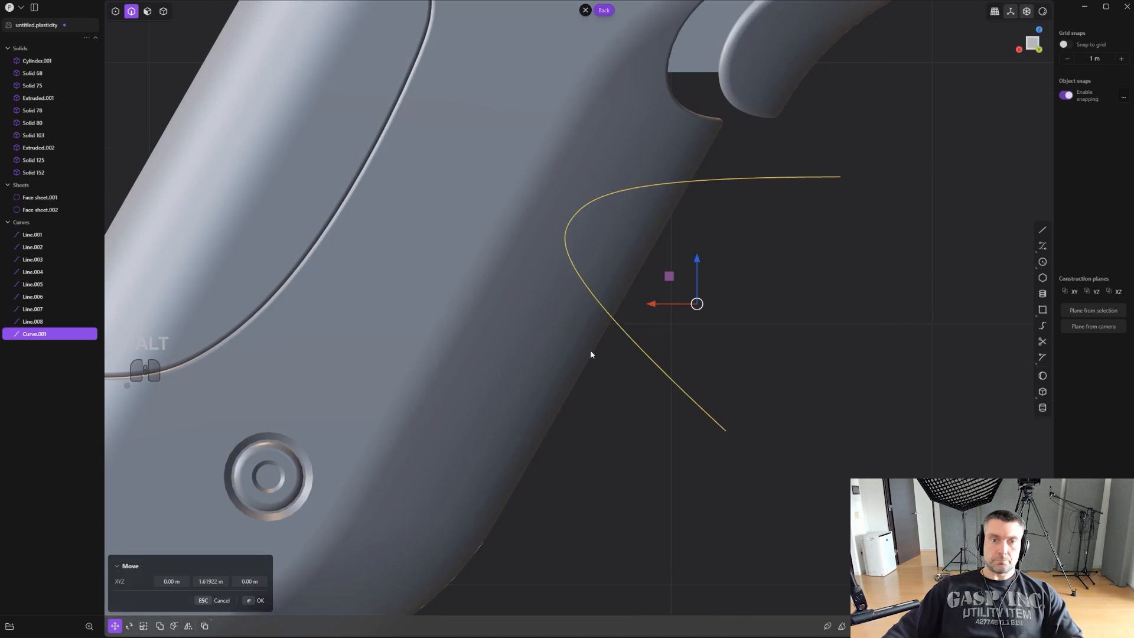
right_click(654, 307)
- Shift the upper control point at the groove curve's inner bend slightly upward and deeper into the grip
scroll(650, 264, "up", 4)
right_click_drag(638, 247, 645, 263)
key("1")
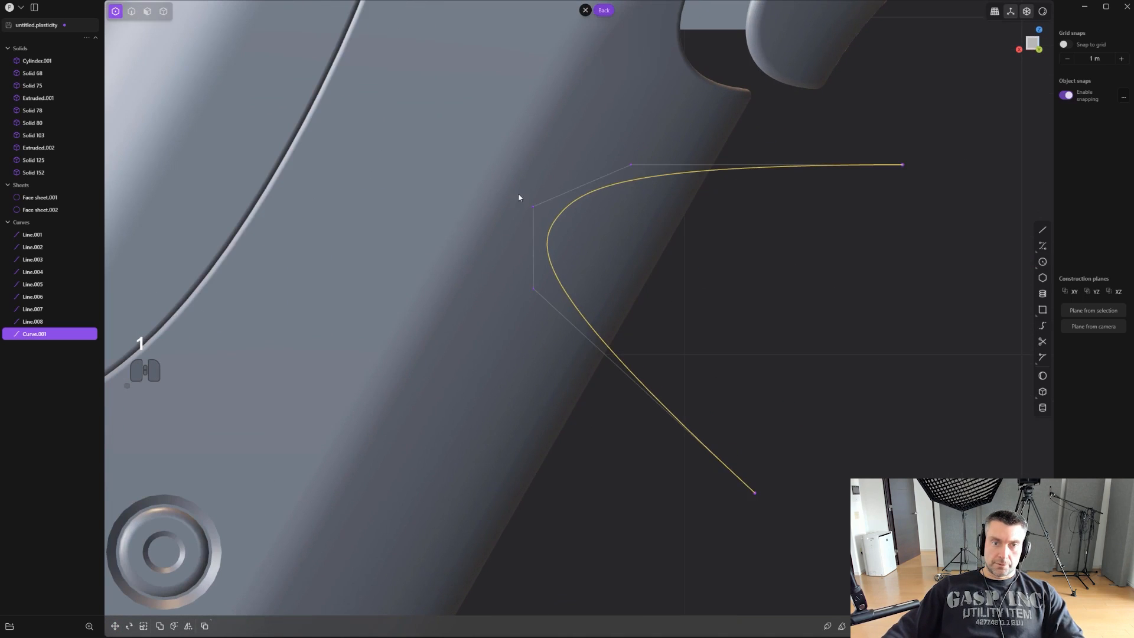
left_click_drag(519, 193, 584, 229)
scroll(594, 232, "up", 2)
key("g")
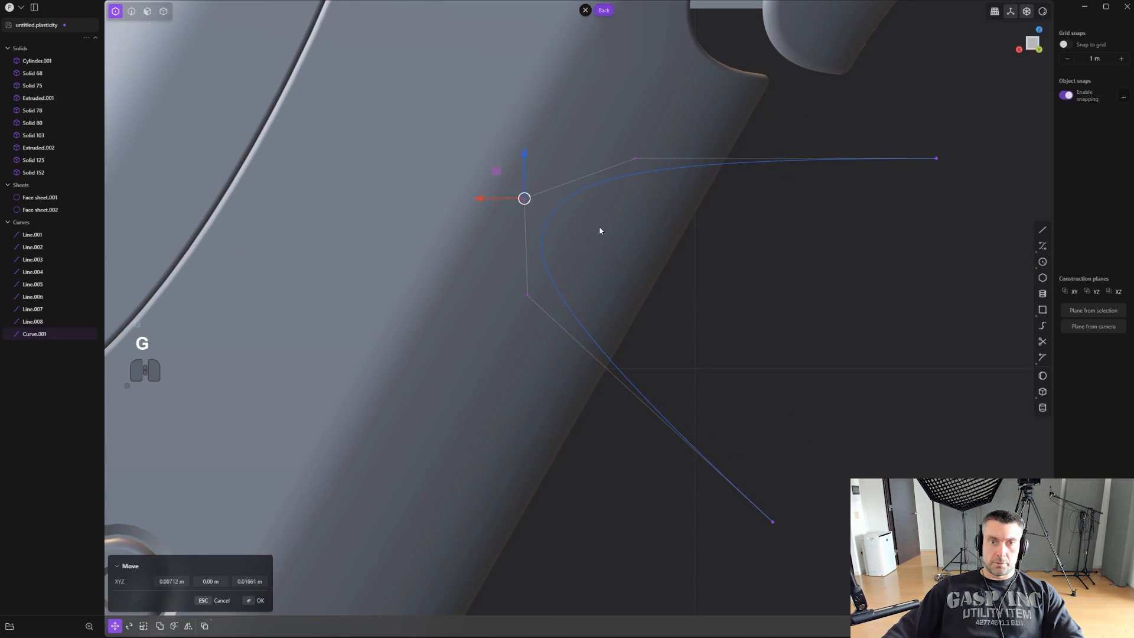
right_click(596, 230)
- Move the lower control point of the inner bend down and toward the grip's front edge to flatten the lower half
left_click_drag(507, 286, 637, 310)
key("g")
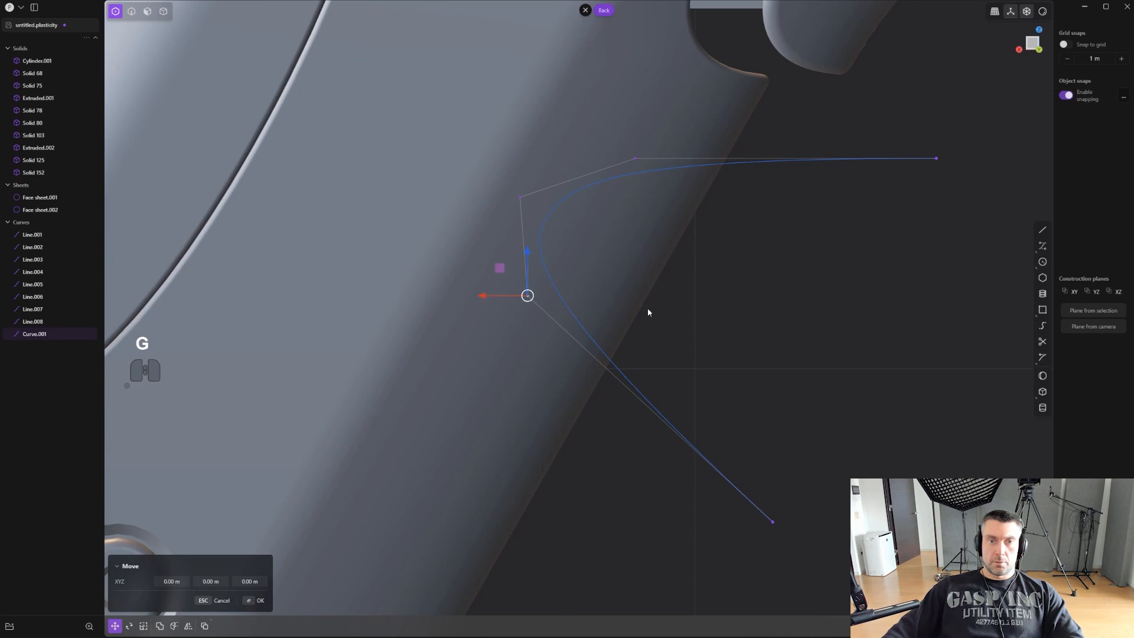
left_click(694, 356)
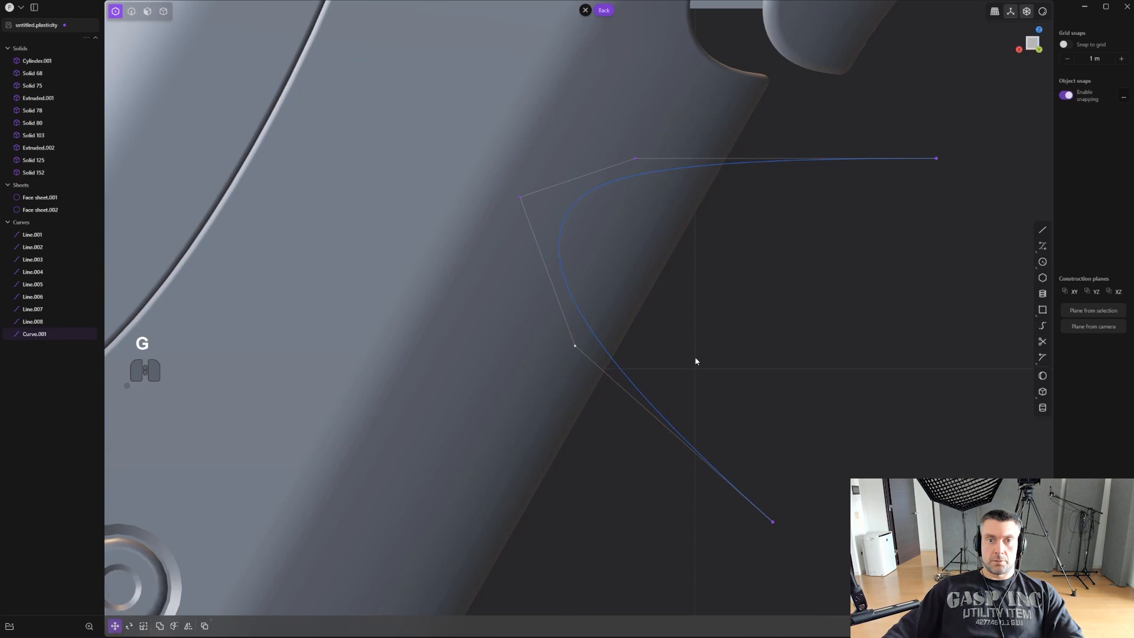
scroll(704, 340, "down", 2)
scroll(703, 340, "down", 3)
- Scale the whole groove curve down slightly and move it up along the grip's front edge, closer to the trigger
key("2")
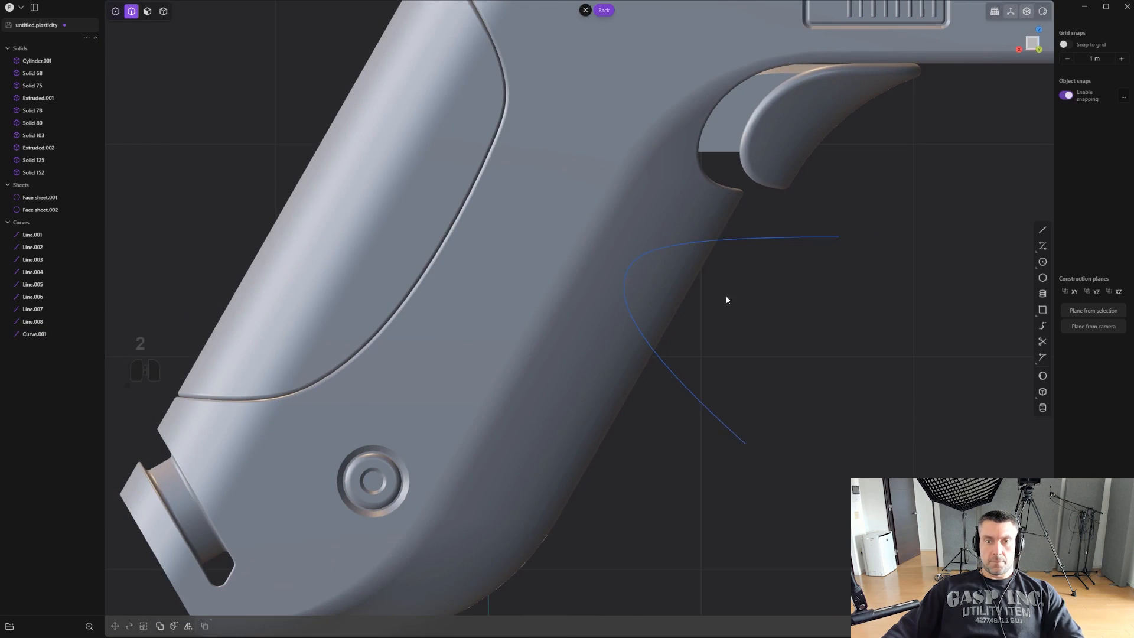
left_click(707, 245)
scroll(791, 319, "down", 2)
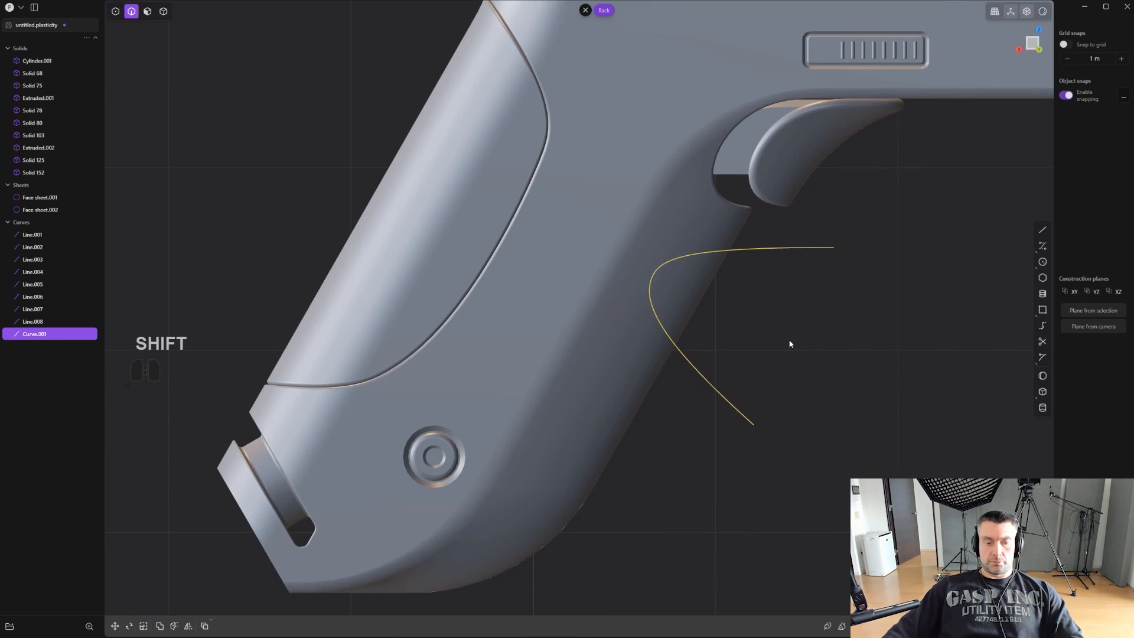
key("s")
right_click(912, 329)
key("g")
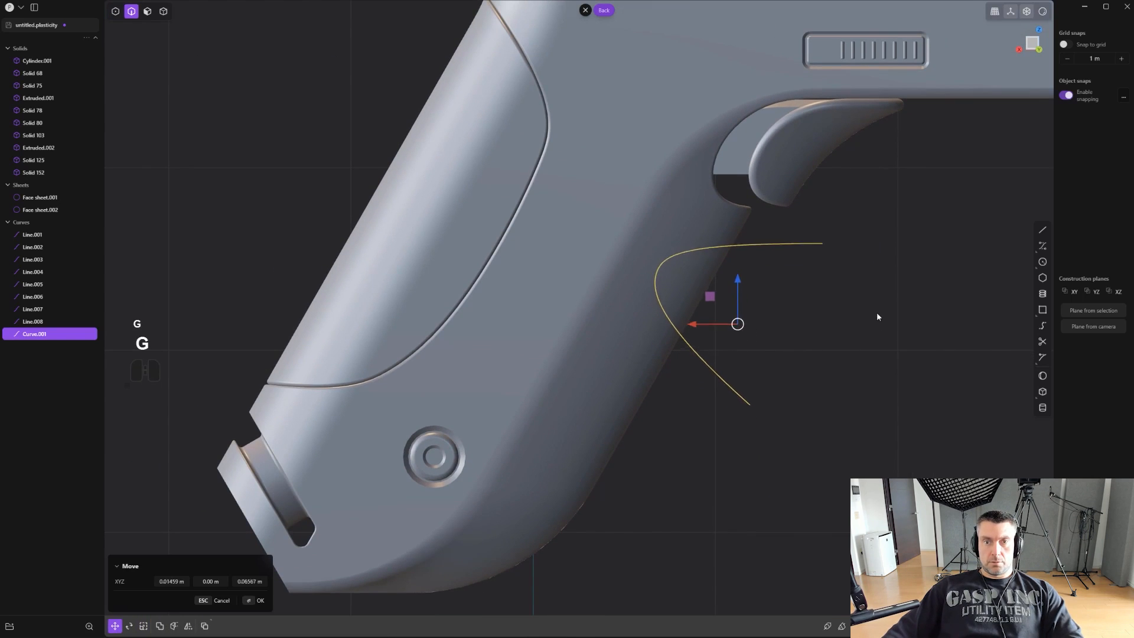
left_click(886, 297)
- Duplicate the groove curve twice down the grip's front edge, placing the copies about 0.6 m and then 0.5 m lower
key("shift+d")
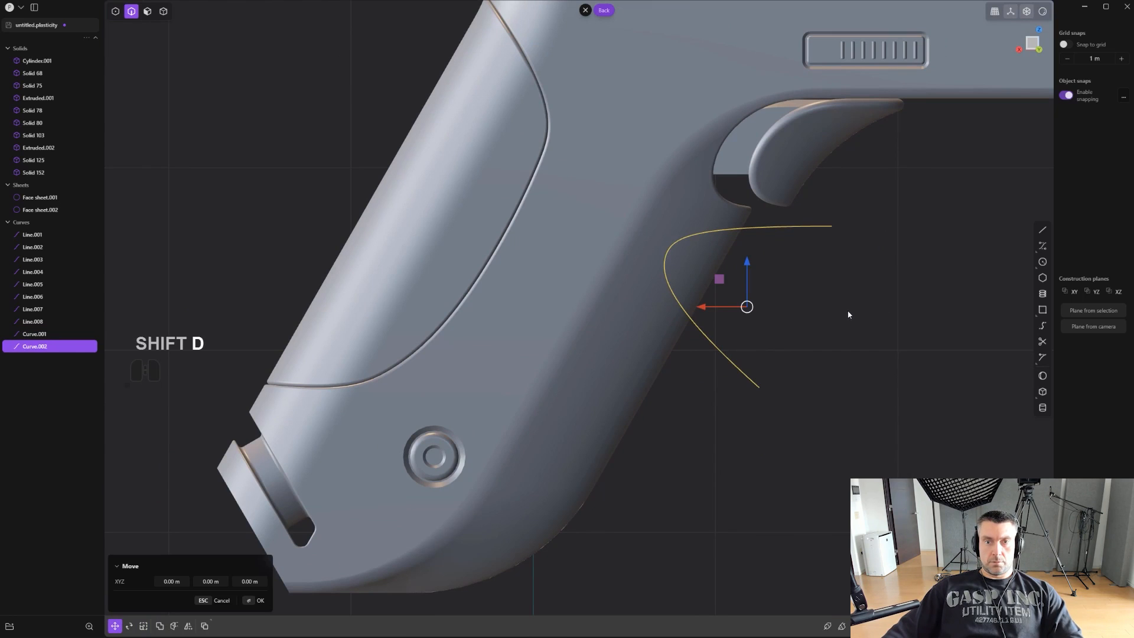
left_click_drag(719, 279, 707, 332)
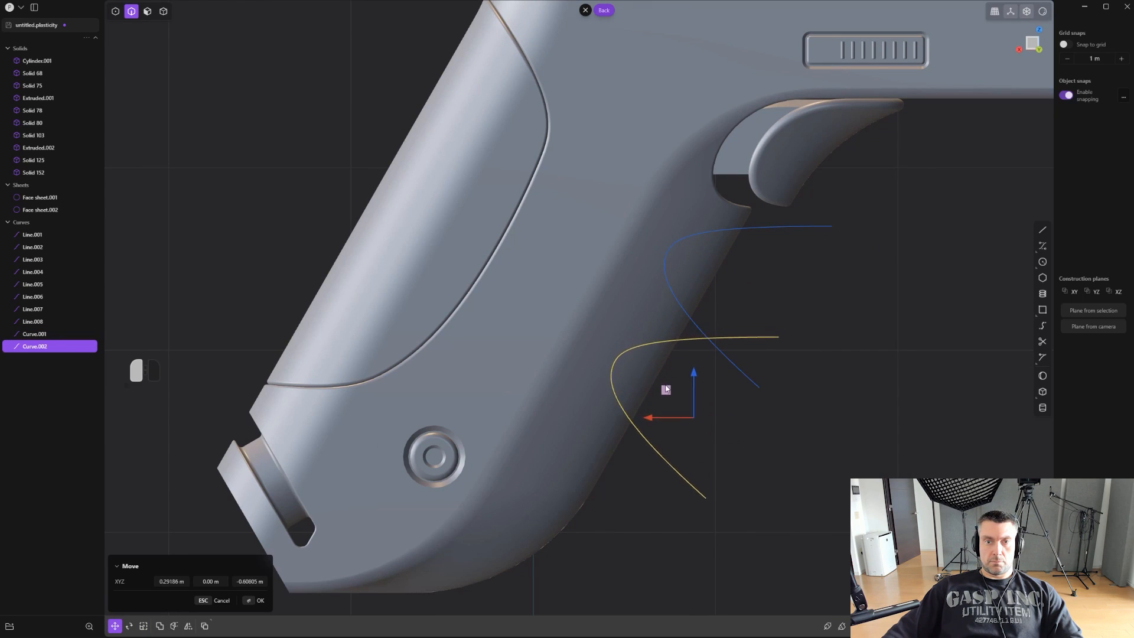
left_click(675, 386)
key("shift+d")
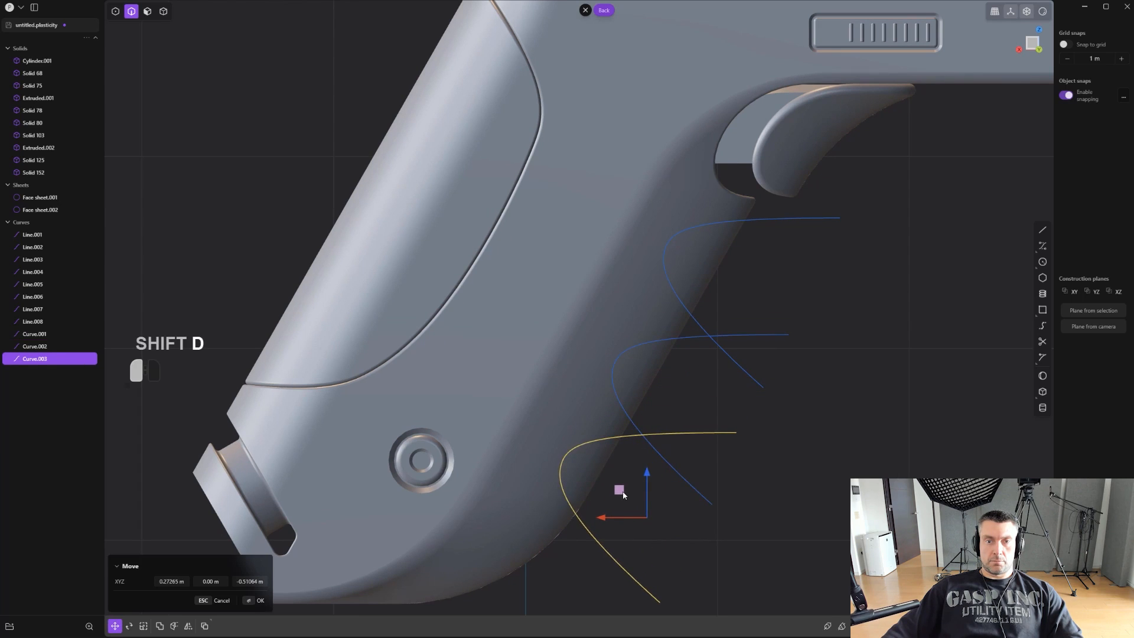
left_click(601, 492)
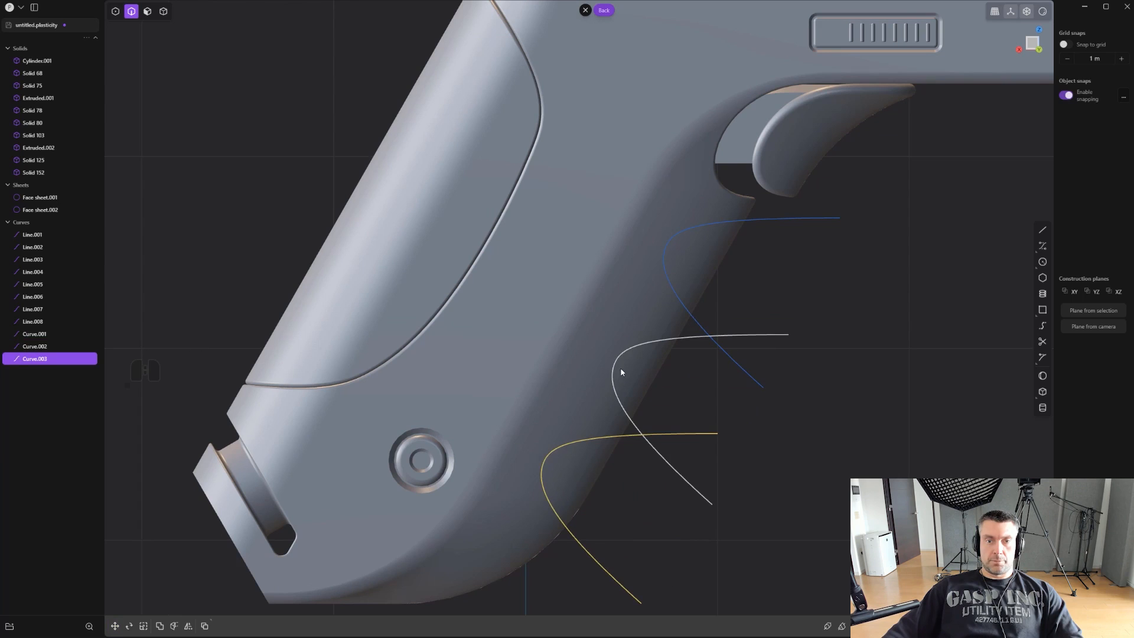
- Move the middle groove curve slightly upward and rotate it a little clockwise
left_click(620, 372)
key("g")
left_click(673, 363)
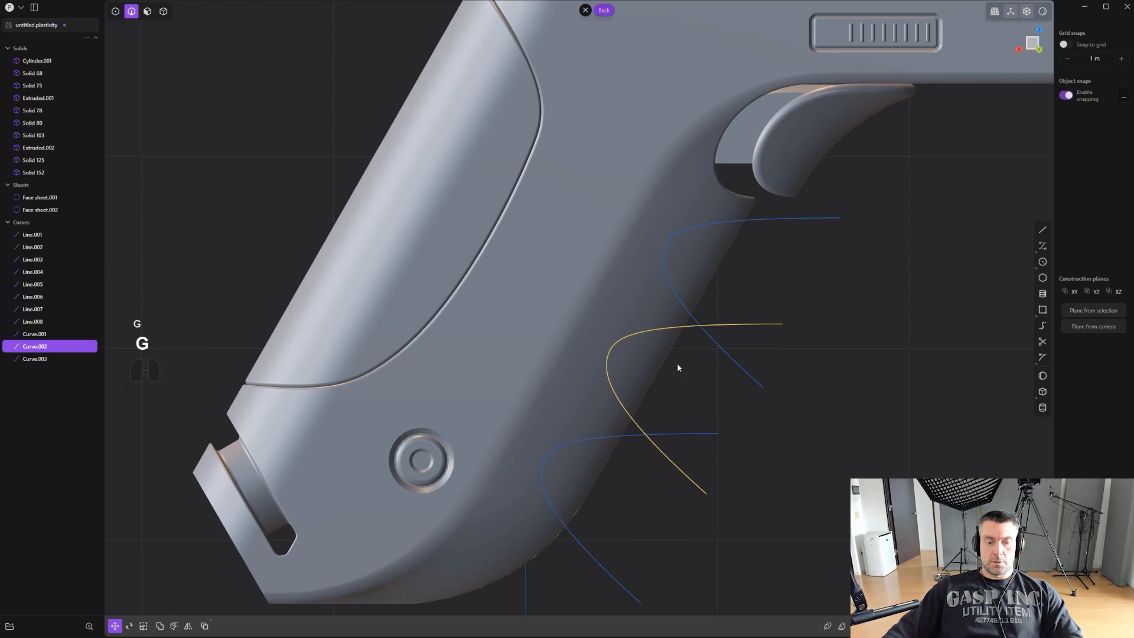
key("r")
left_click(838, 313)
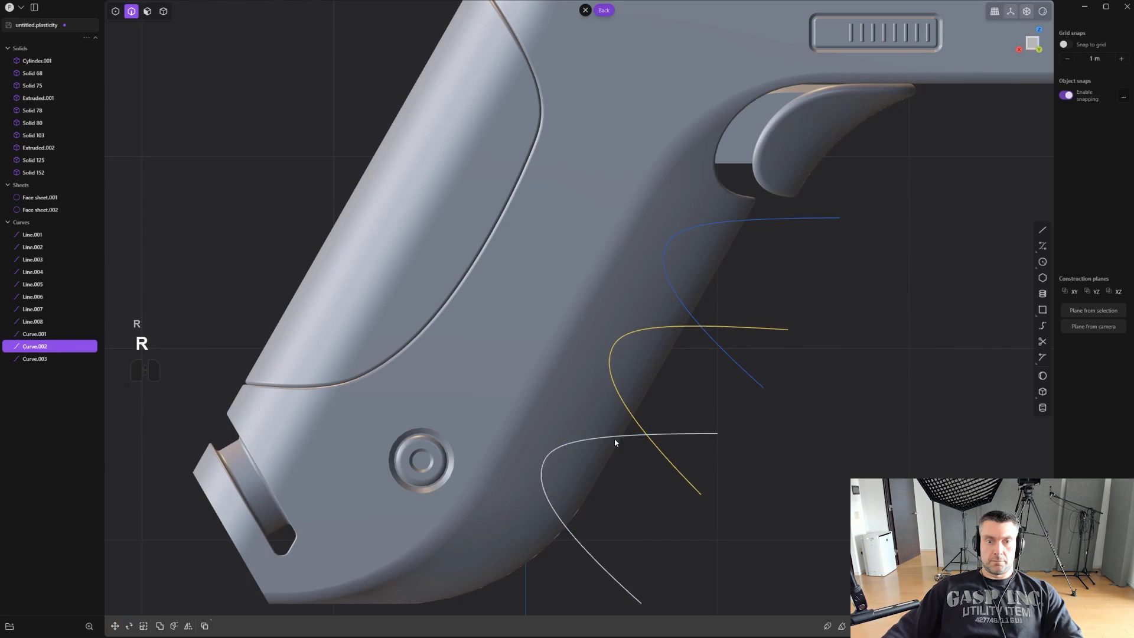
- Rotate the lowest groove curve clockwise, more than the middle one, and adjust its position on the grip's front edge
left_click(614, 440)
key("r")
left_click(870, 412)
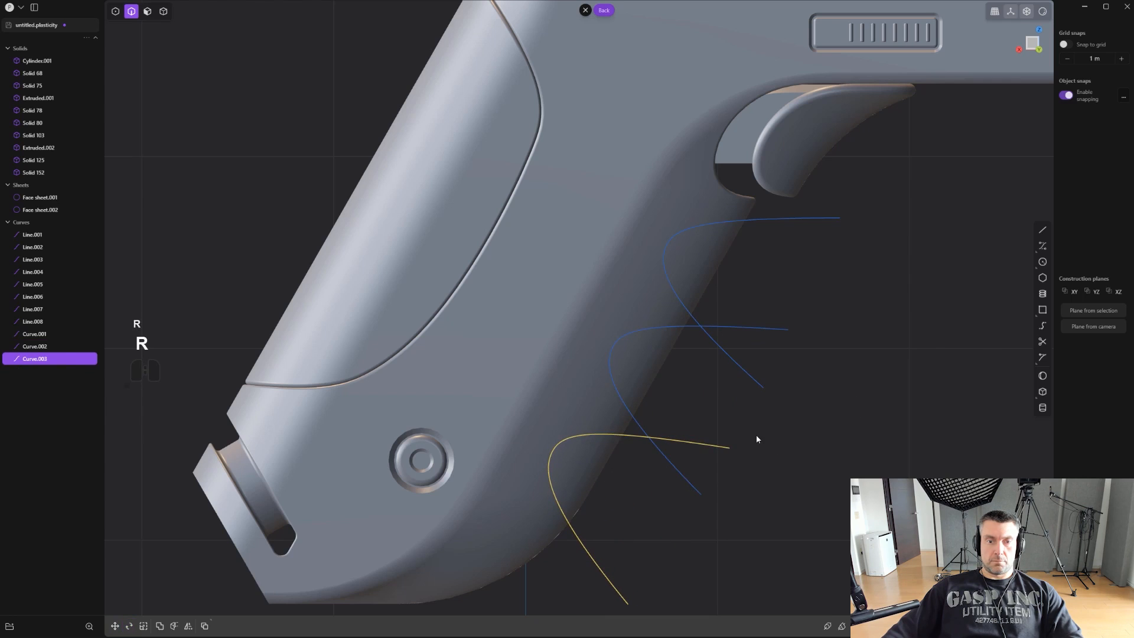
key("g")
left_click(751, 444)
middle_click_drag(751, 444, 739, 327)
key("shift+q")
left_click(722, 461, "shift")
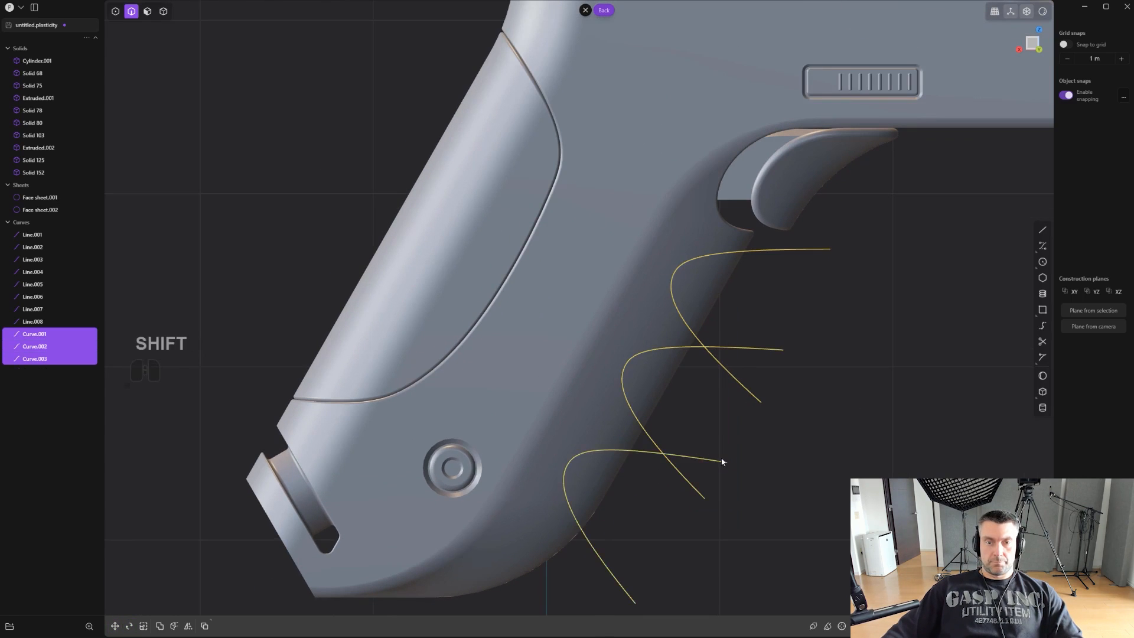
scroll(722, 434, "up", 1)
middle_click_drag(722, 434, 713, 436, "shift")
key("ctrl+z")
middle_click_drag(860, 334, 861, 330, "shift")
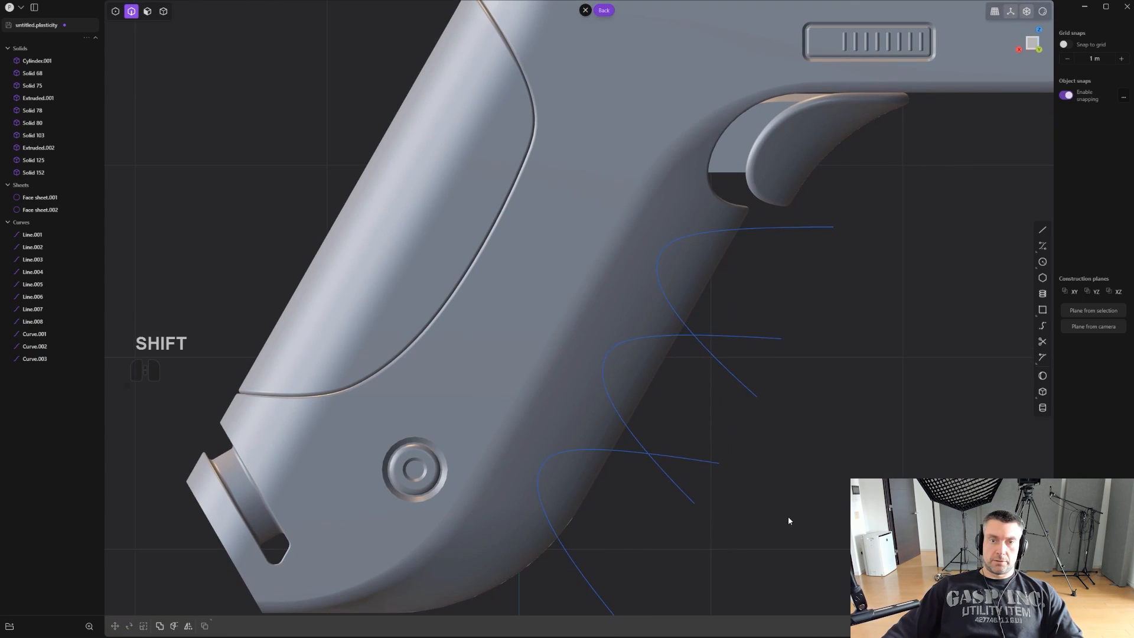
- Imprint the three groove curves onto the grip body with the Vector method, bidirectionally along Y, and show the body's edges
left_click_drag(788, 516, 753, 352, "shift")
left_click_drag(744, 527, 687, 444, "shift")
middle_click_drag(687, 443, 724, 436)
key("shift+q")
left_click(731, 483)
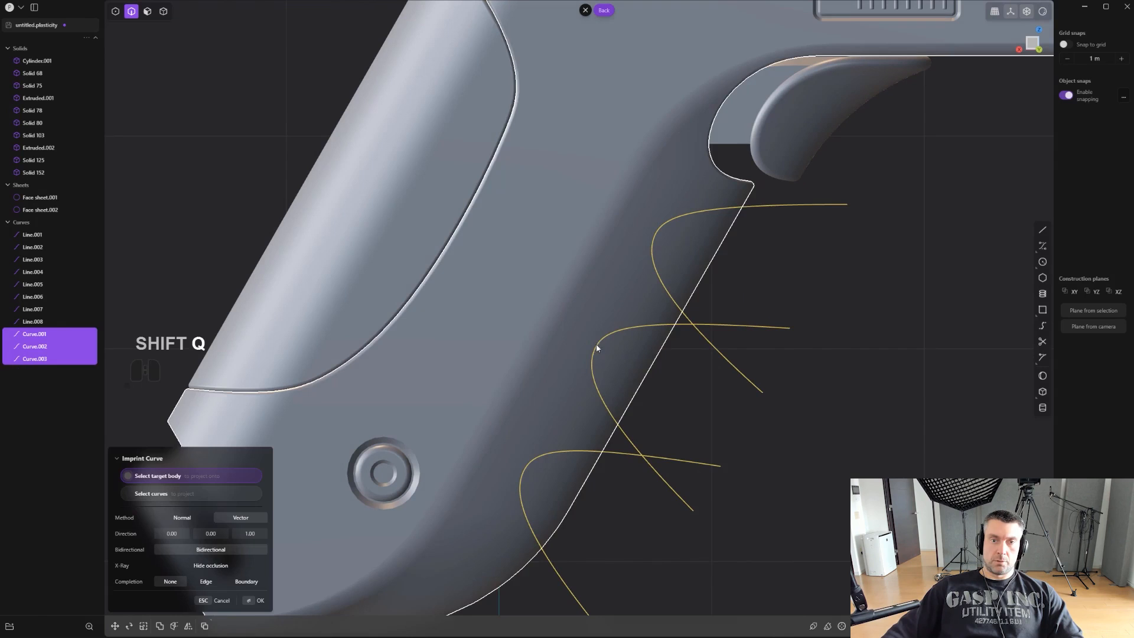
left_click(562, 343)
key("ctrl+e")
- Delete all faces inside the three imprinted groove outlines across the grip's front, leaving three openings
middle_click_drag(657, 354, 549, 341)
scroll(654, 296, "up", 4)
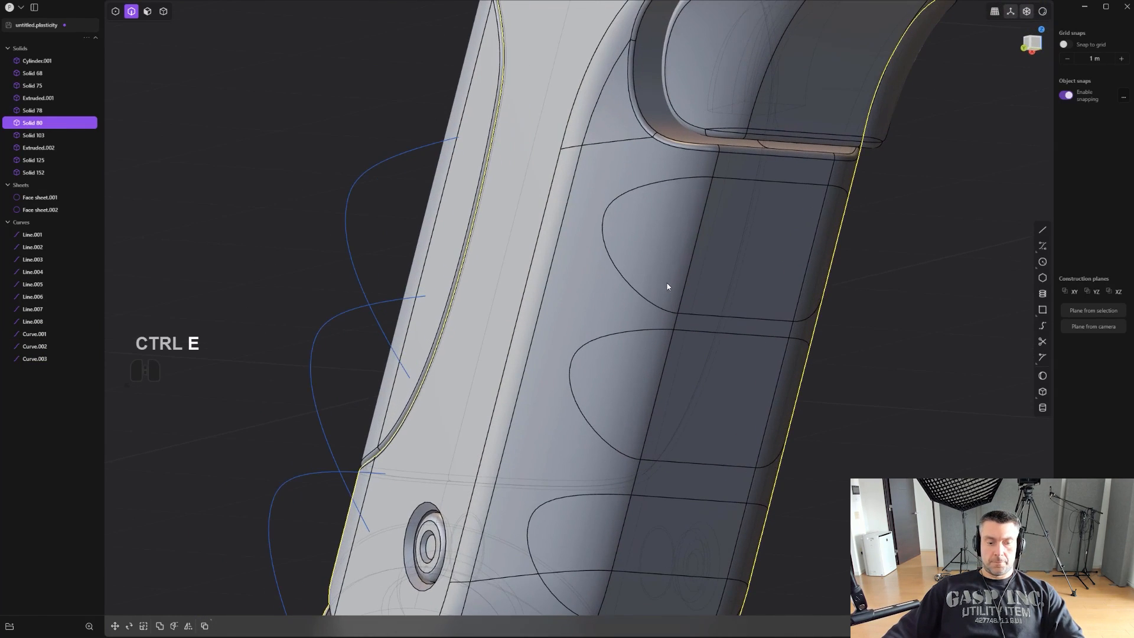
key("3")
left_click(653, 246)
left_click(757, 244, "shift")
left_click(818, 255, "shift")
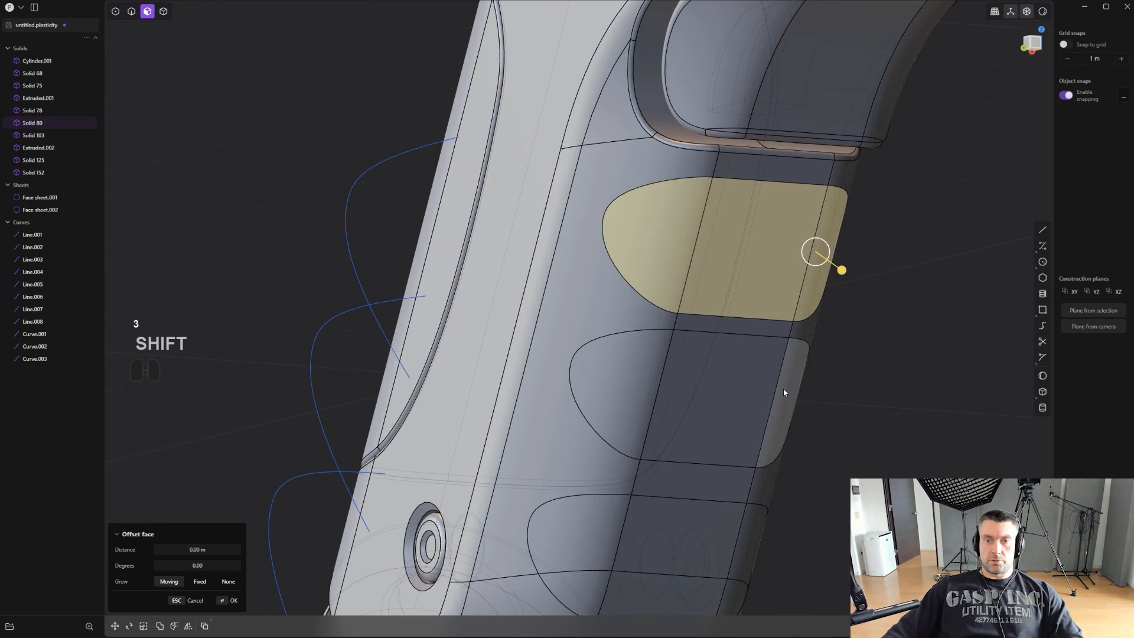
left_click(785, 392, "shift")
left_click(728, 390, "shift")
left_click(633, 391, "shift")
middle_click_drag(675, 417, 640, 324, "shift")
left_click(573, 440, "shift")
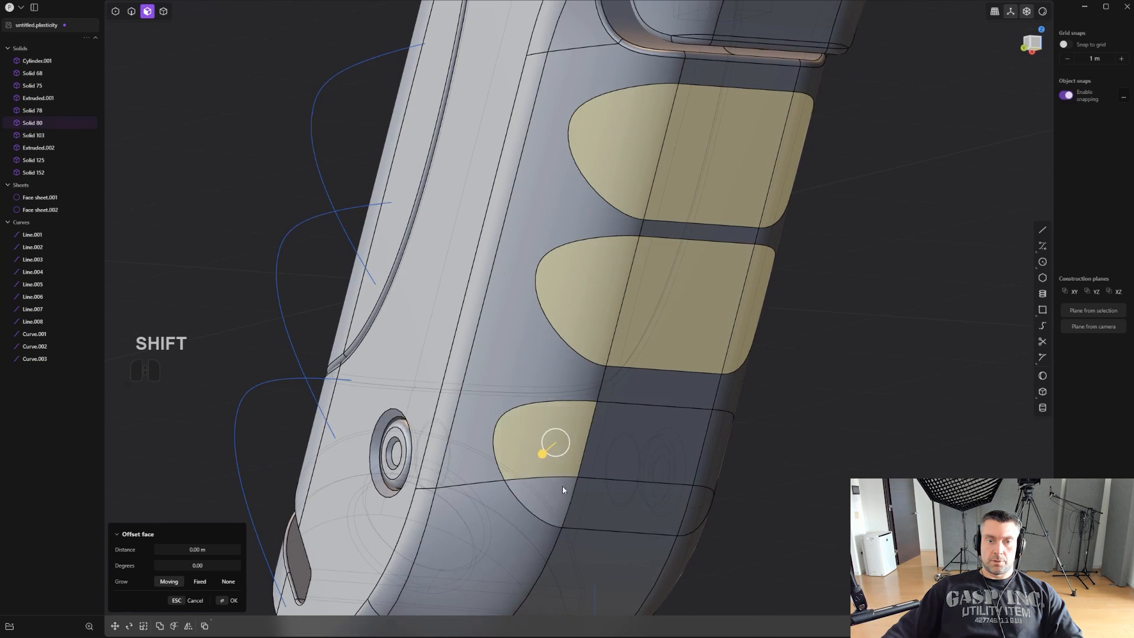
left_click(561, 490, "shift")
left_click(610, 505, "shift")
left_click(647, 453, "shift")
key("ctrl+z")
key("ctrl+z")
middle_click_drag(694, 458, 788, 376)
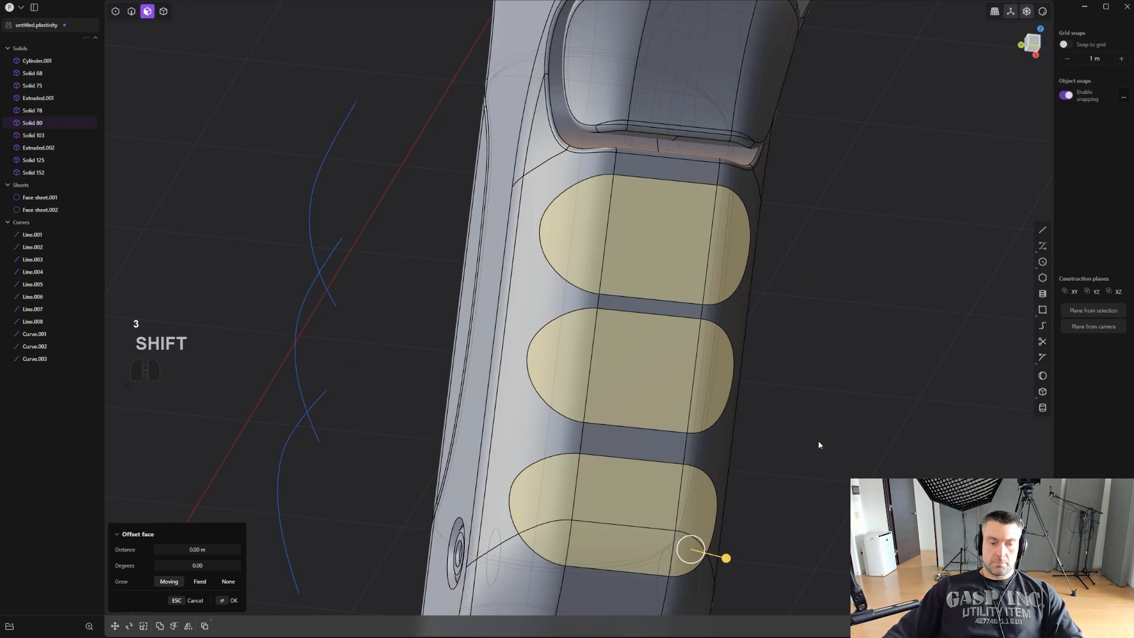
key("shift+x")
- Delete the three groove profile curves beside the grip
middle_click_drag(824, 420, 407, 197)
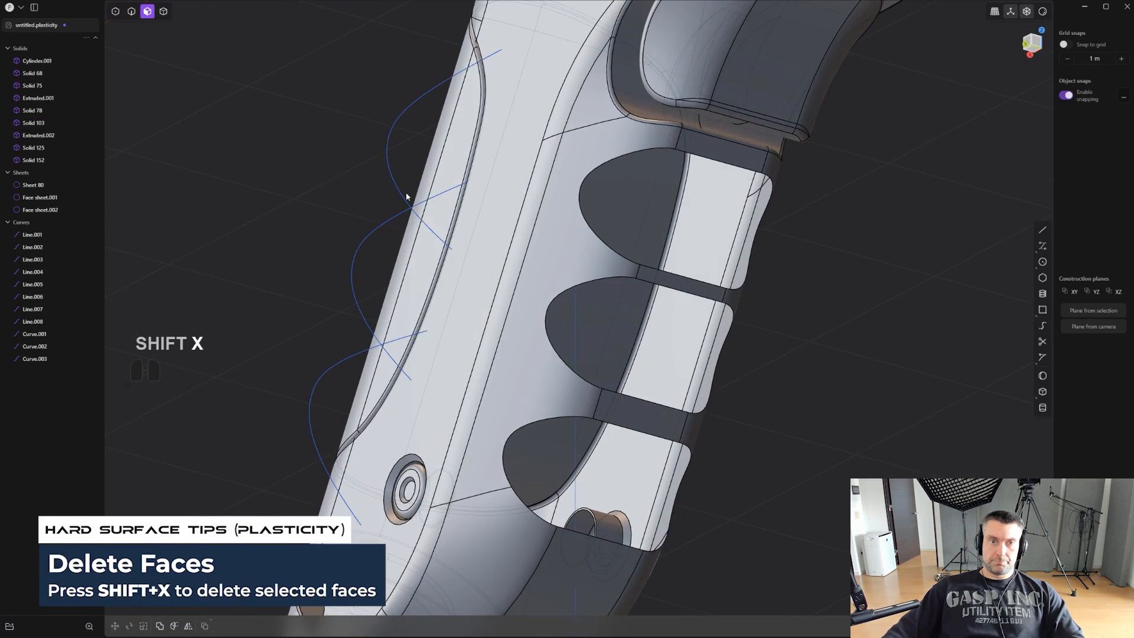
left_click(402, 194)
key("x")
left_click(378, 230)
key("x")
left_click(334, 369)
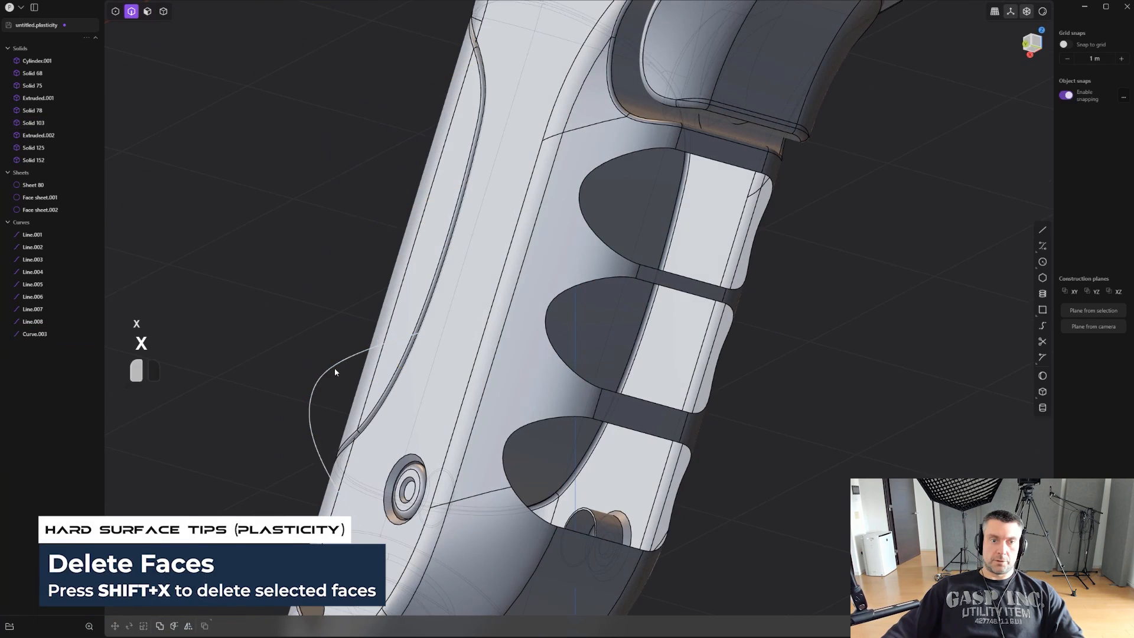
- Draw a vertical centre line in the Left view, from just below the trigger opening down past the lowest groove opening
scroll(440, 361, "up", 2)
scroll(724, 301, "up", 2)
middle_click_drag(768, 245, 669, 253, "shift")
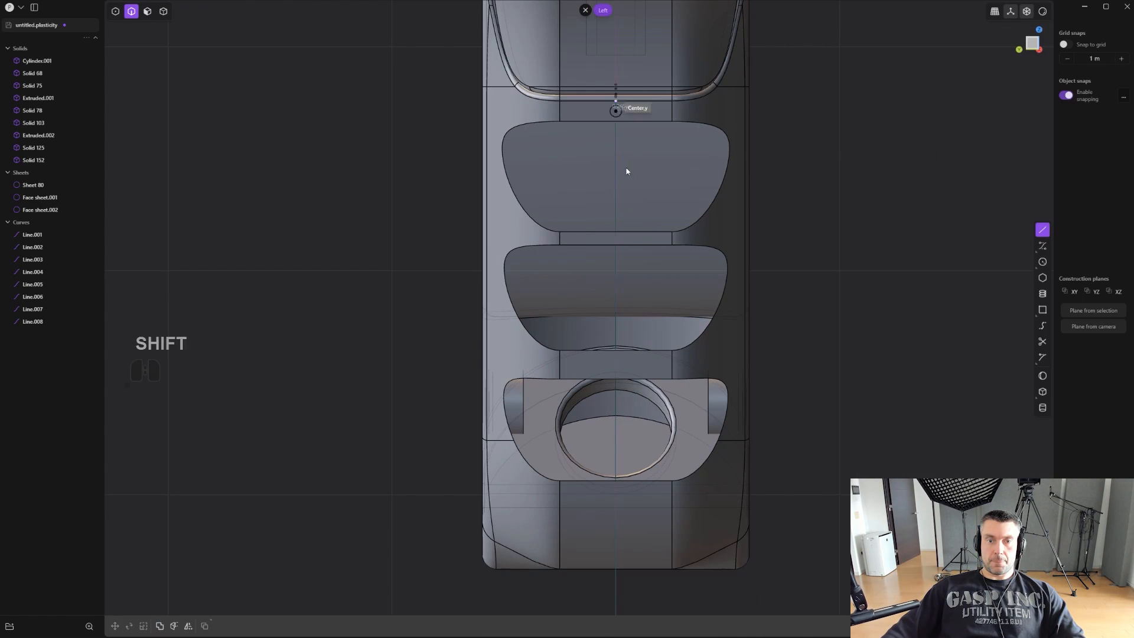
left_click(614, 492)
scroll(620, 481, "up", 1)
- Imprint the centre line onto the grip sheet with the Vector method along -X and Hide occlusion, and delete the line
key("shift+q")
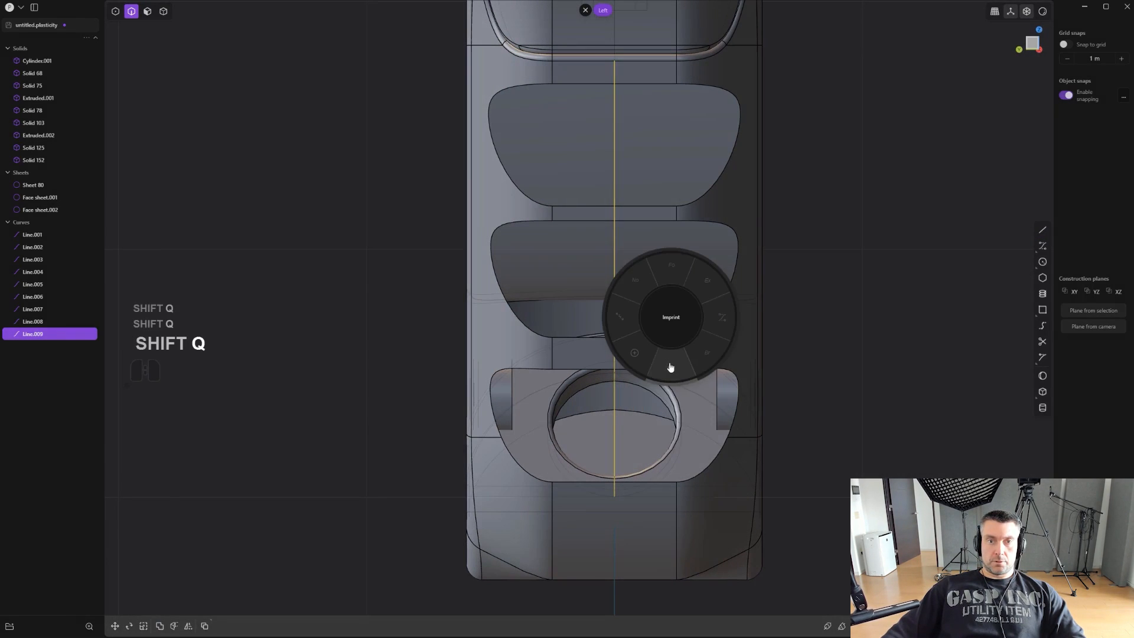
left_click(670, 368)
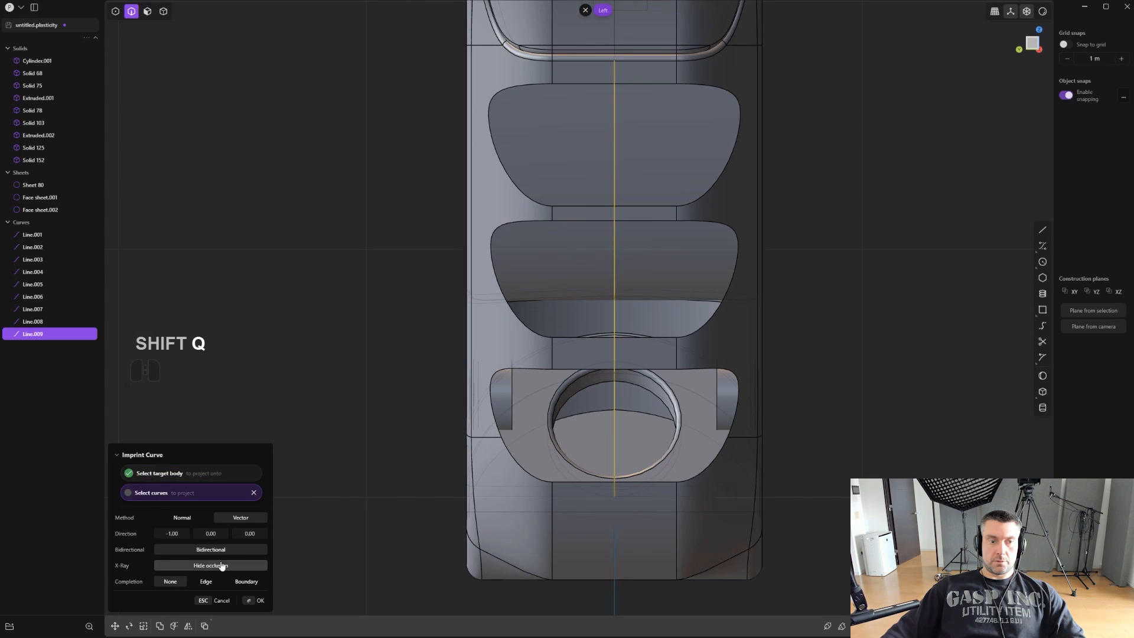
right_click(346, 381)
middle_click_drag(346, 381, 466, 361)
key("2")
left_click(622, 295)
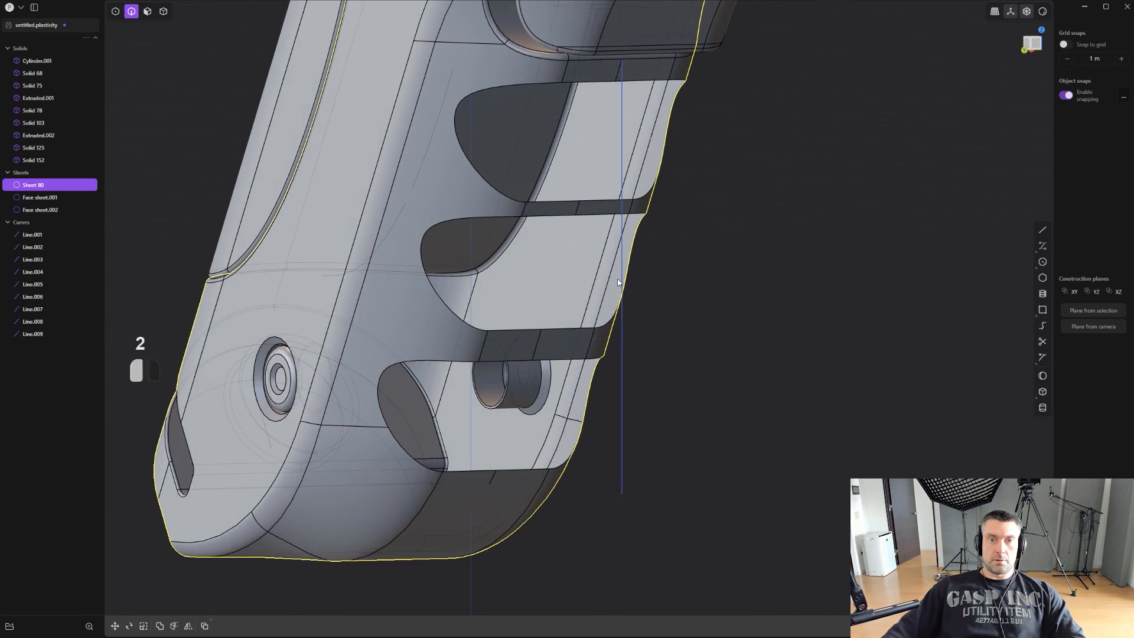
key("x")
- Try to span the top groove opening with a bridge curve between the imprinted centre edges, and undo it
middle_click_drag(687, 301, 673, 254)
middle_click_drag(673, 254, 682, 366, "shift")
scroll(626, 387, "up", 1)
scroll(583, 404, "up", 4)
middle_click_drag(583, 404, 1064, 380)
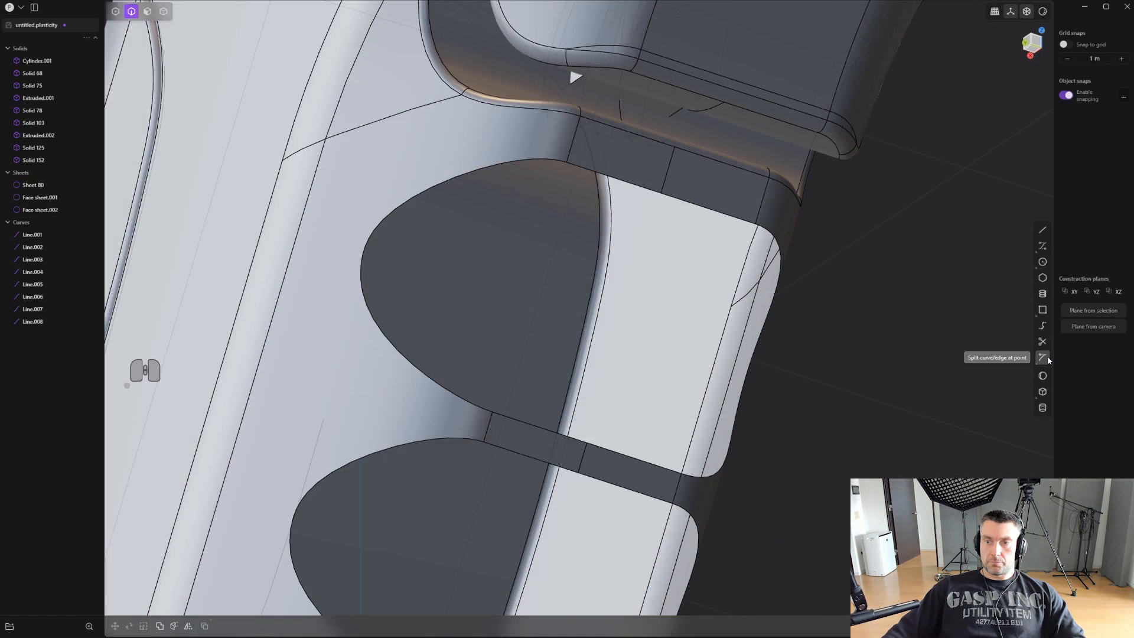
left_click(1042, 325)
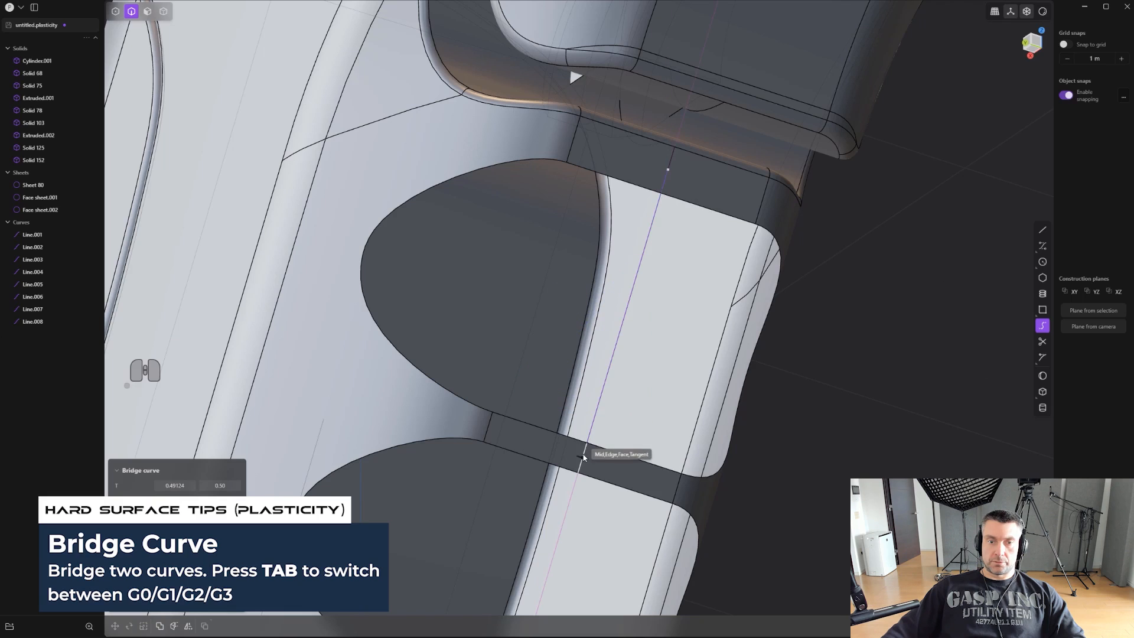
middle_click_drag(598, 412, 713, 322)
key("ctrl+z")
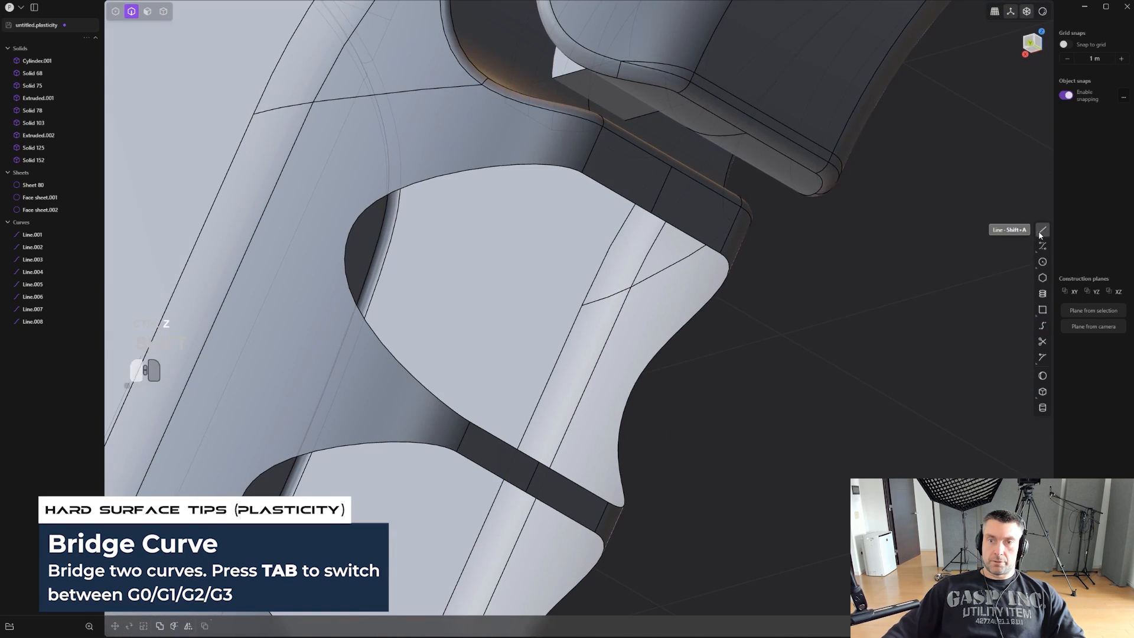
- Draw a straight line across the top groove opening between the ends of the imprinted centre edges
left_click(650, 212)
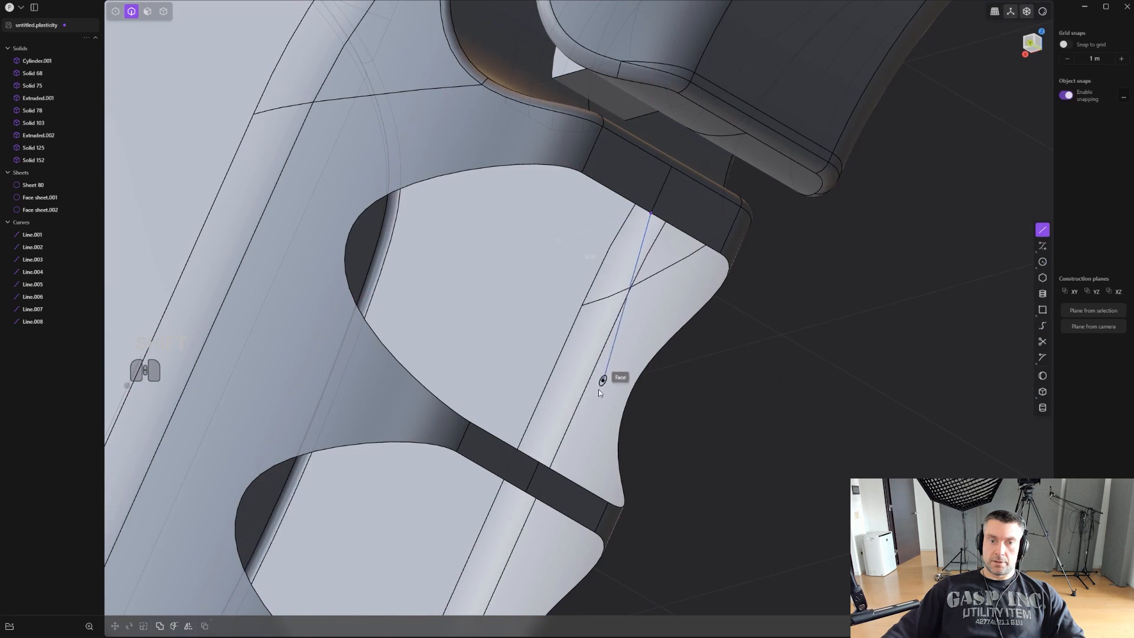
left_click(535, 464)
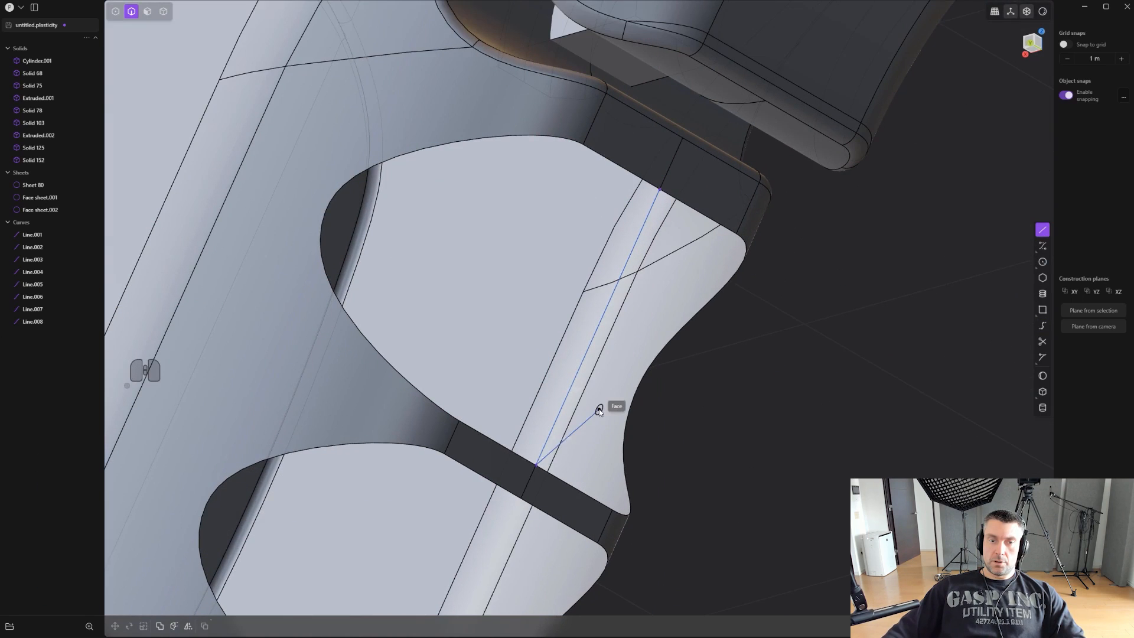
middle_click_drag(598, 417, 714, 338)
- Raise the degree of the line across the top opening and move its middle control point inward and upward to form a concave curve
key("shift+s")
left_click_drag(658, 344, 695, 380)
middle_click_drag(695, 381, 774, 391, "alt")
key("g")
key("g")
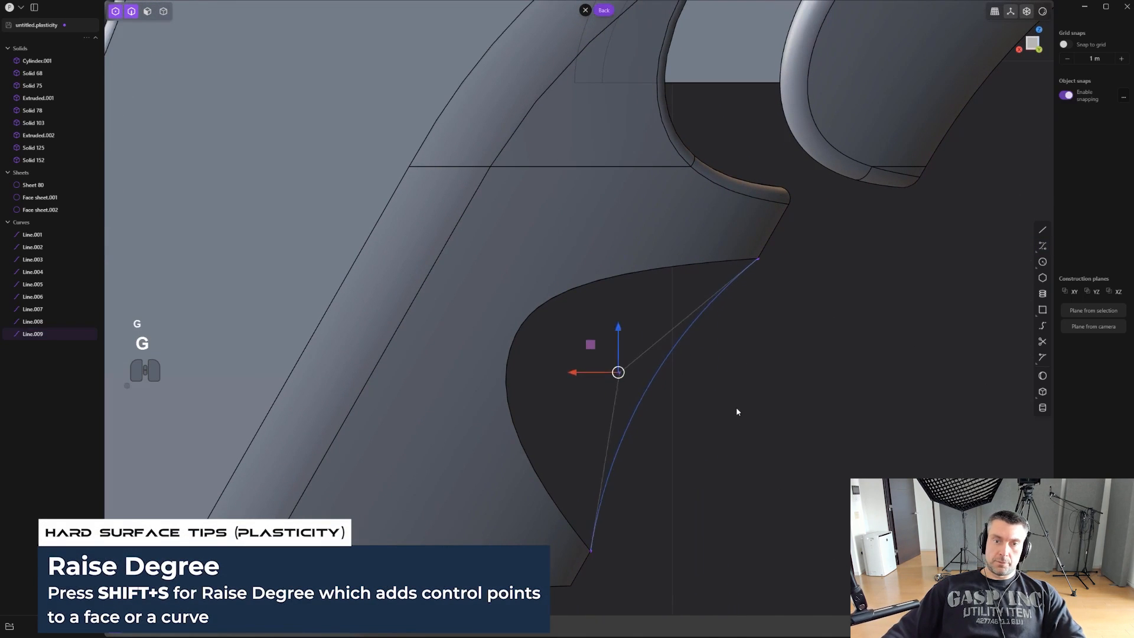
right_click(678, 354)
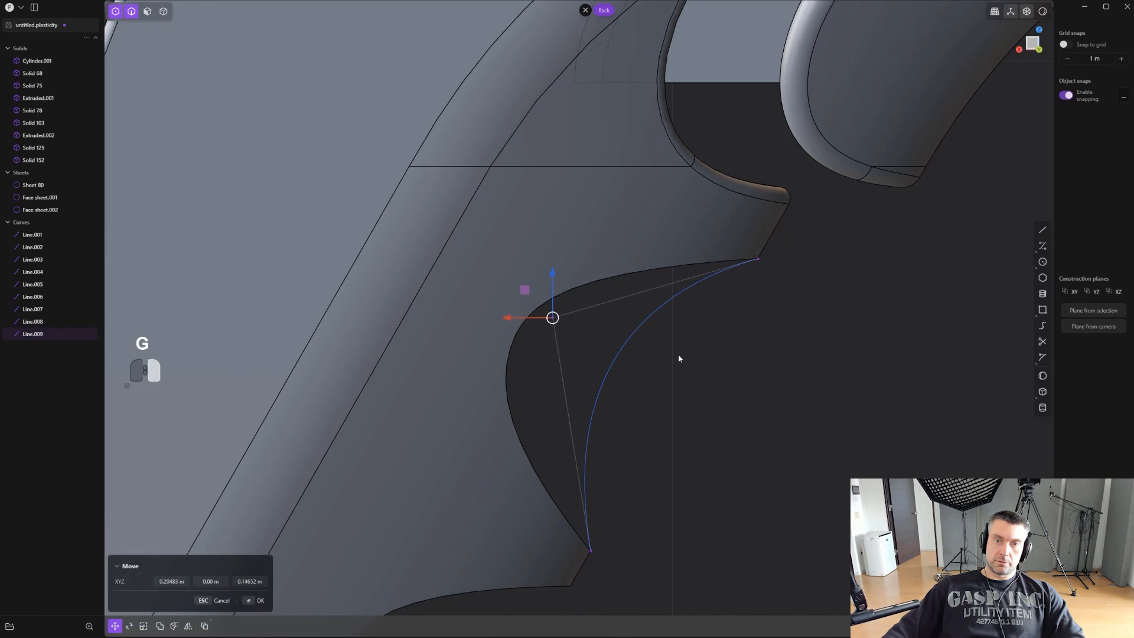
scroll(678, 354, "down", 2)
middle_click_drag(747, 358, 796, 239, "shift")
scroll(796, 239, "down", 1)
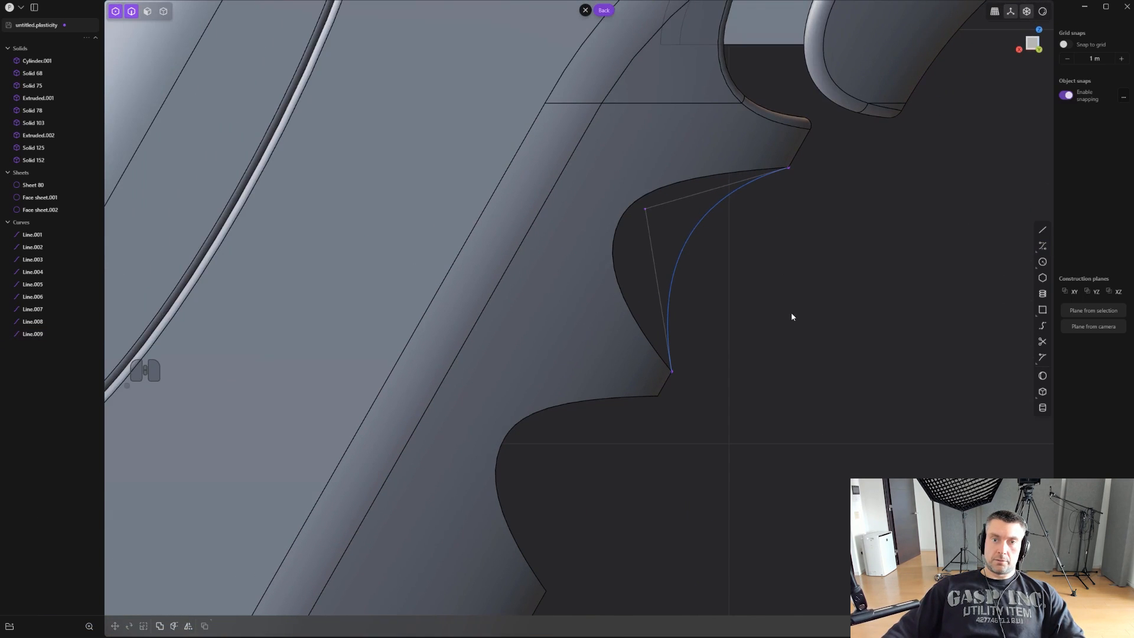
- Try to patch the top groove opening with its concave curve as a guide, and undo the patch
scroll(791, 313, "down", 1)
middle_click_drag(750, 411, 674, 297)
mouse_move(738, 362)
middle_mouse_down()
mouse_move(659, 292)
mouse_move(754, 359)
middle_mouse_up()
key("2")
double_click(481, 287)
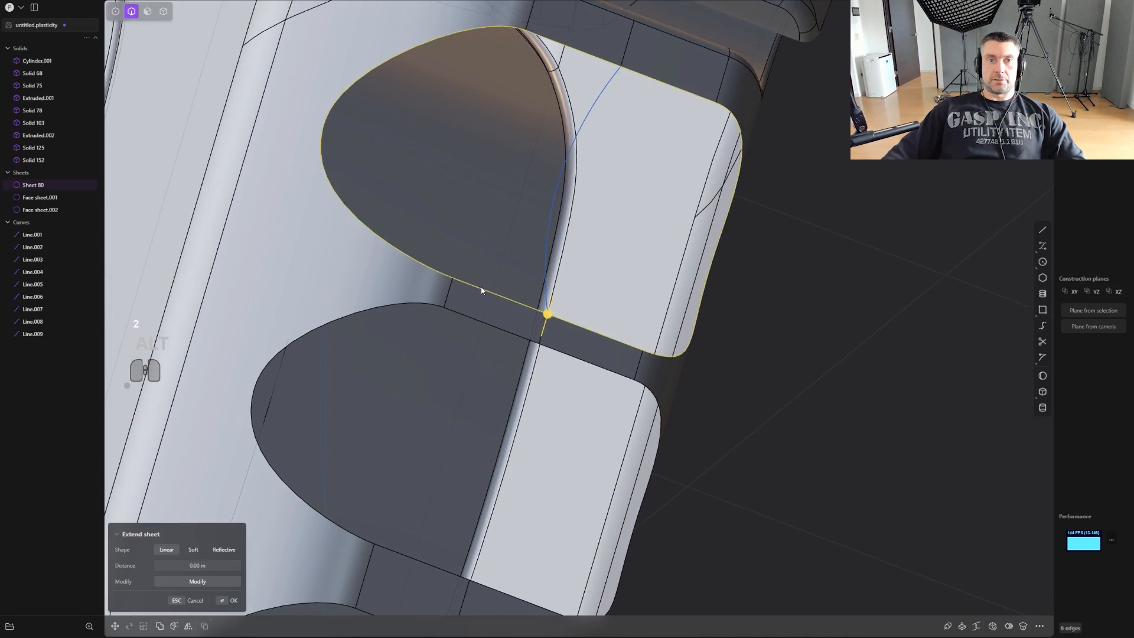
middle_click_drag(480, 286, 792, 322, "alt")
middle_click_drag(793, 321, 750, 306, "shift")
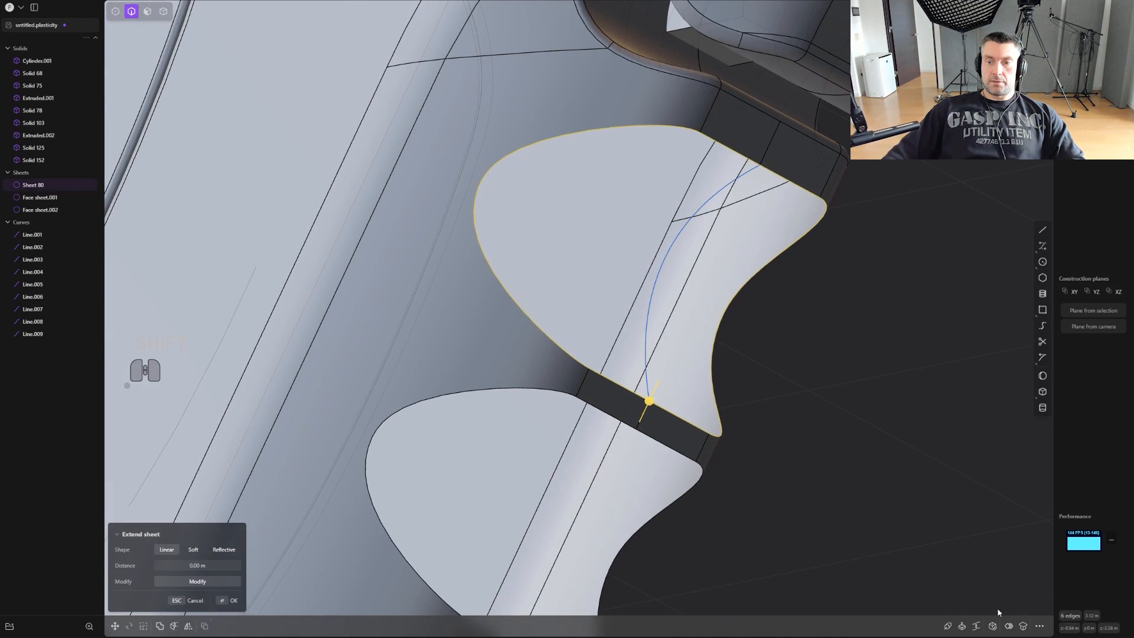
left_click(993, 625)
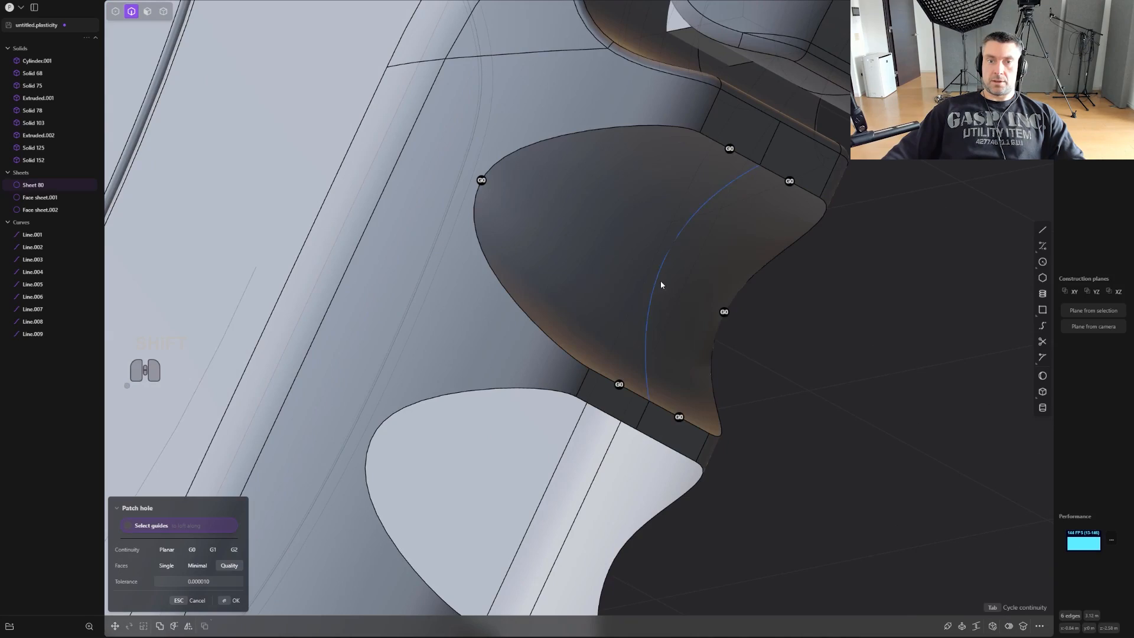
left_click(659, 281)
middle_click_drag(656, 279, 549, 269, "shift")
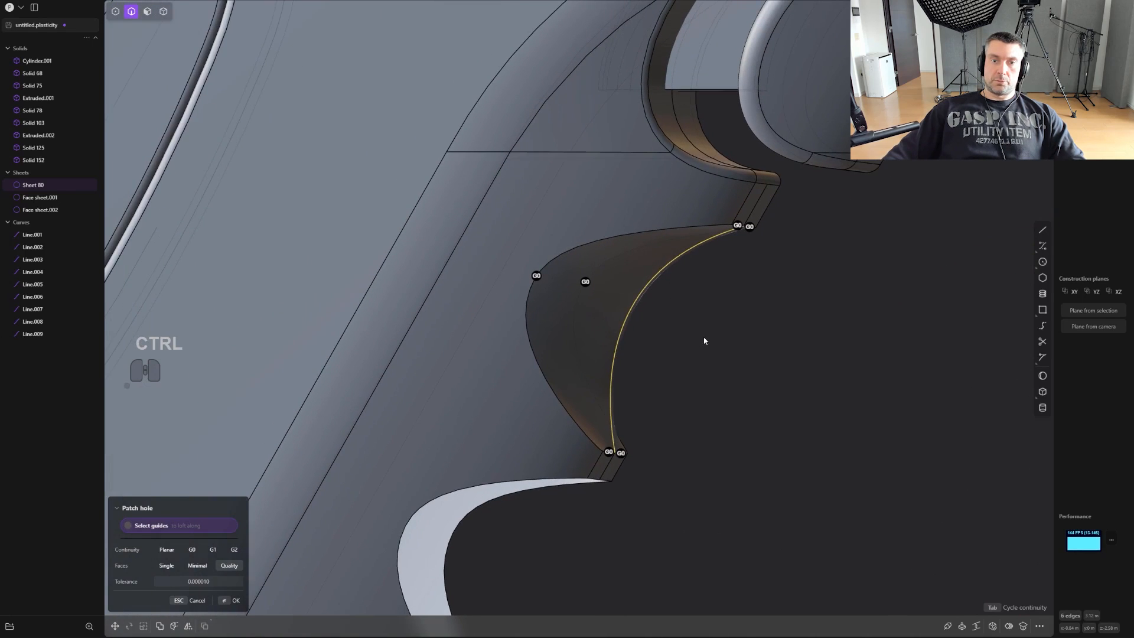
scroll(724, 320, "down", 2)
middle_click_drag(724, 321, 762, 298)
key("ctrl+z")
key("ctrl+z")
- Move the middle control point of the top concave curve outward and slightly down, almost straight above the curve's lower end
middle_click_drag(762, 298, 711, 309, "shift")
scroll(711, 309, "up", 1)
scroll(710, 311, "up", 1)
key("1")
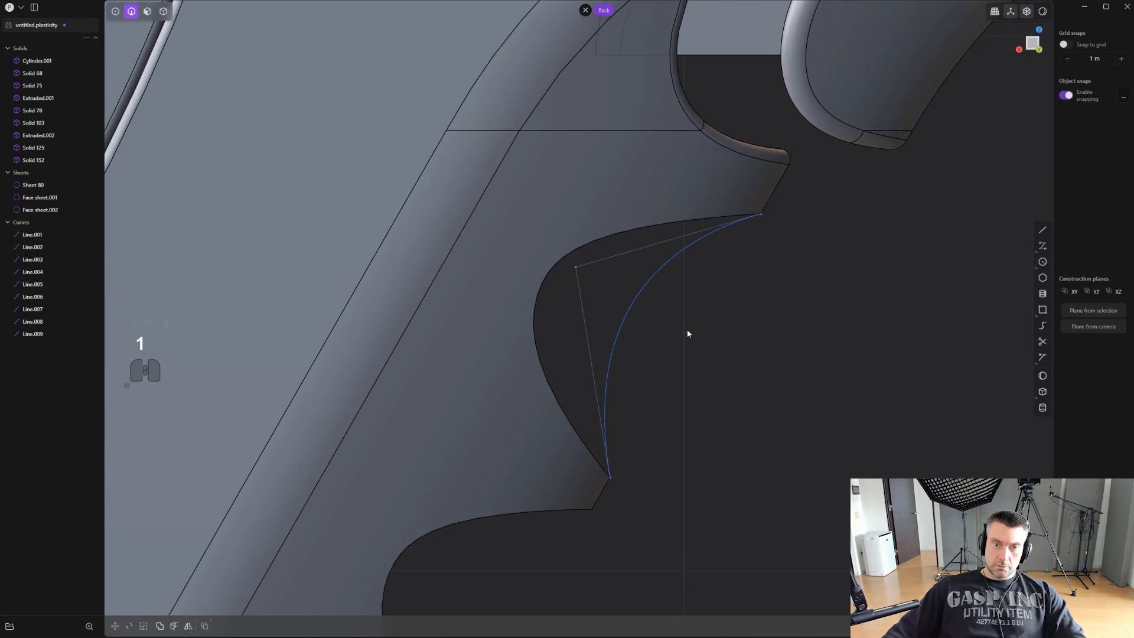
key("g")
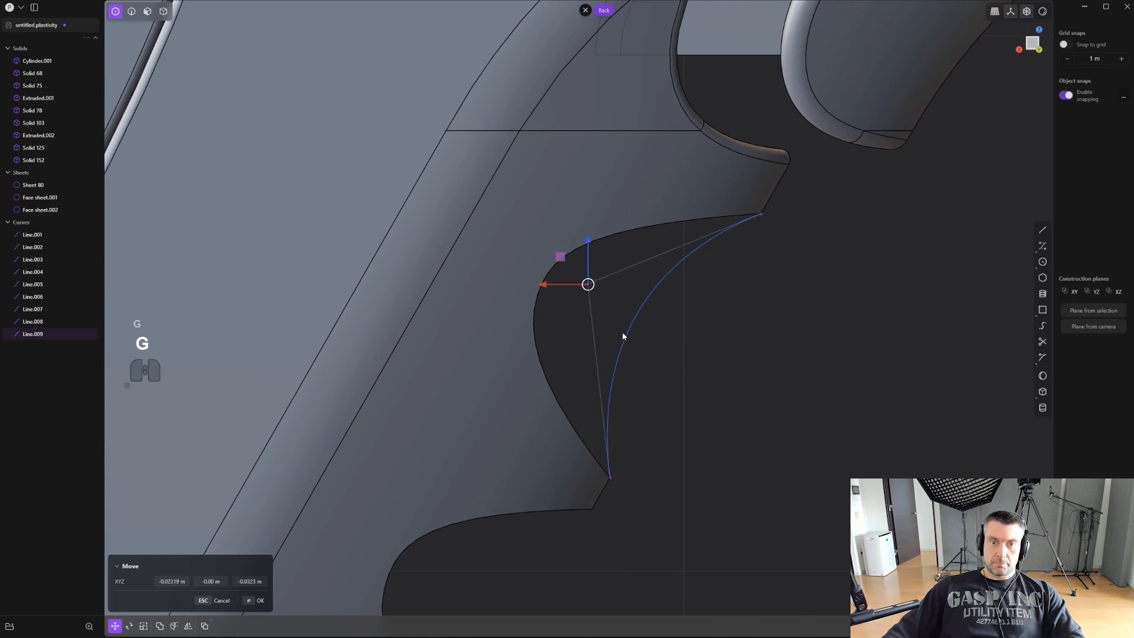
right_click(640, 325)
scroll(643, 324, "down", 4)
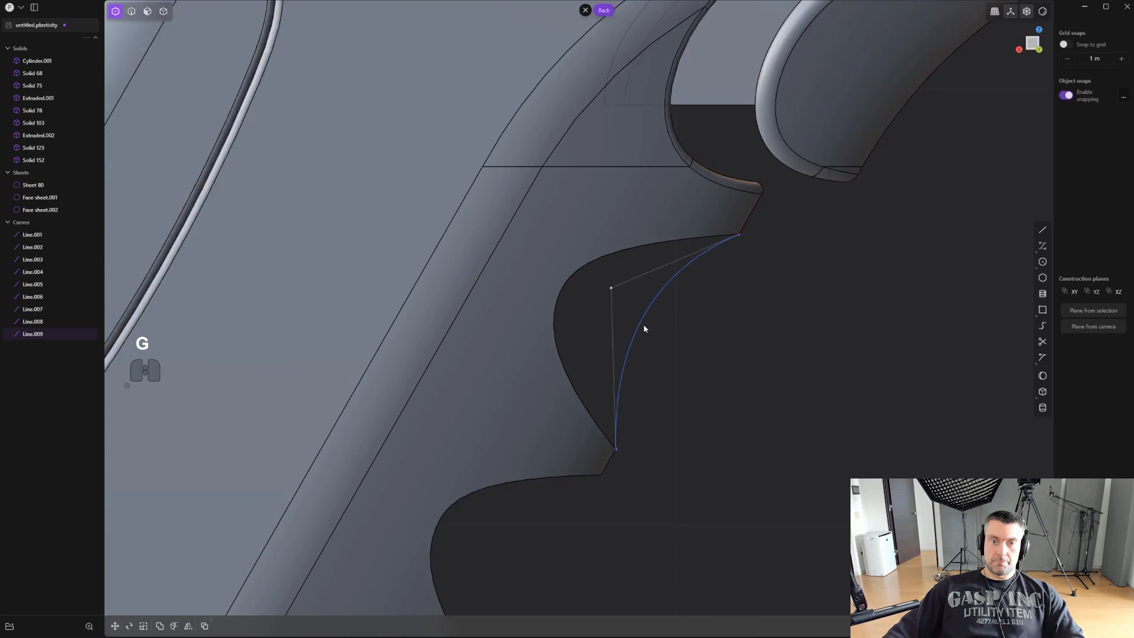
- Draw a straight line across the middle groove opening between the ends of the imprinted centre edges
middle_click_drag(671, 408, 701, 261, "shift")
scroll(739, 250, "down", 1)
right_click(700, 261)
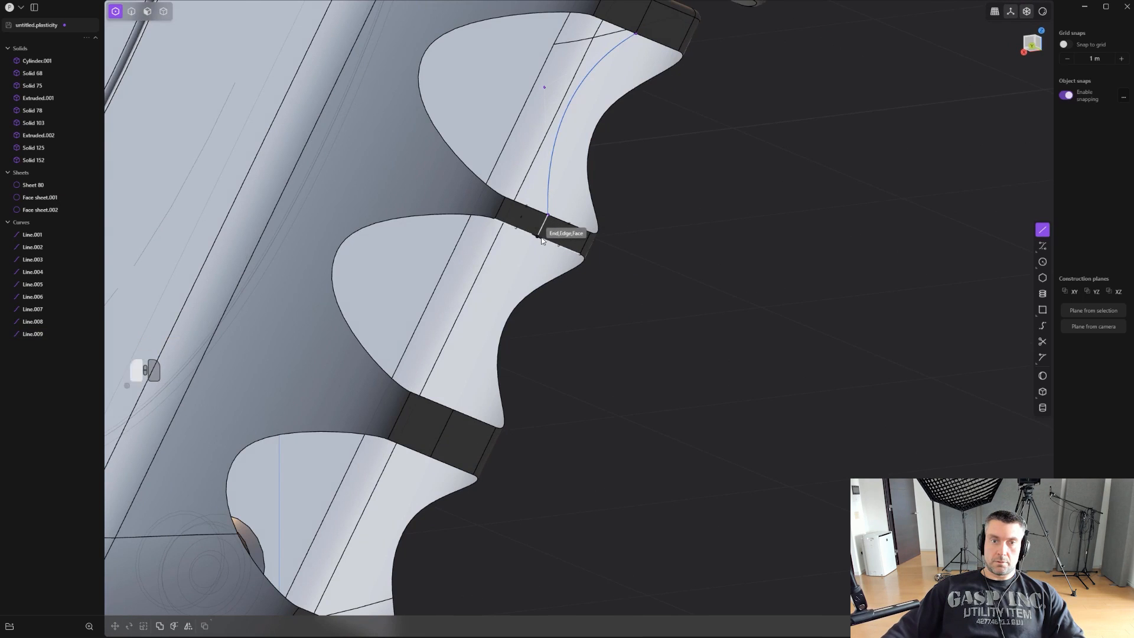
left_click(454, 408)
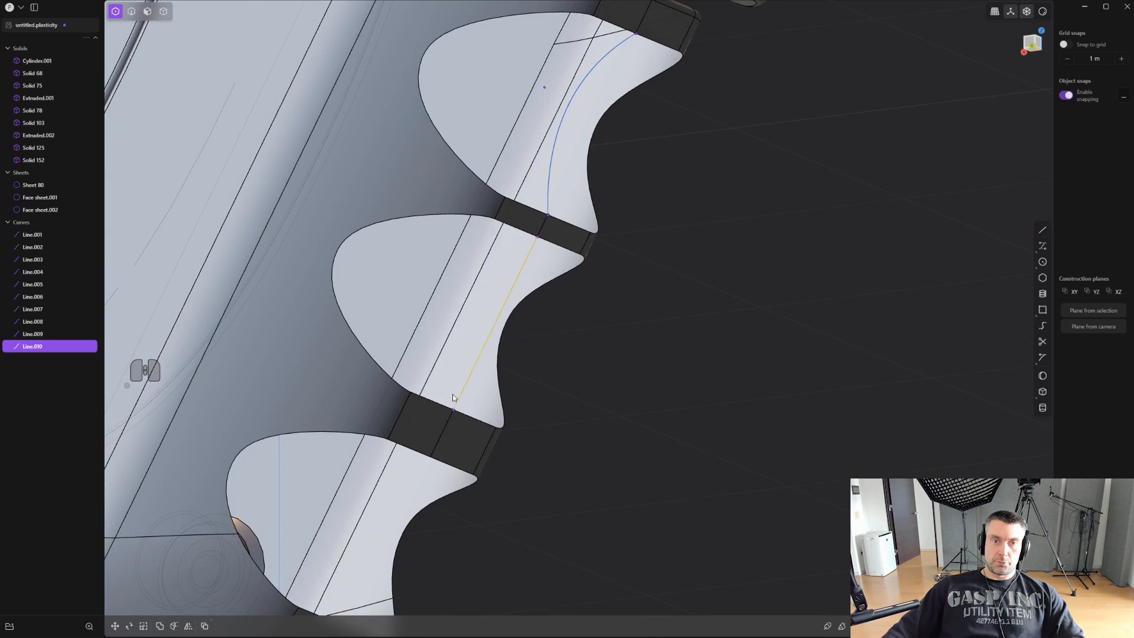
- Raise the degree of the line across the middle opening and move its control point inward and upward to match the top curve
scroll(459, 384, "up", 2)
middle_click_drag(537, 310, 628, 307, "alt")
scroll(767, 354, "up", 2)
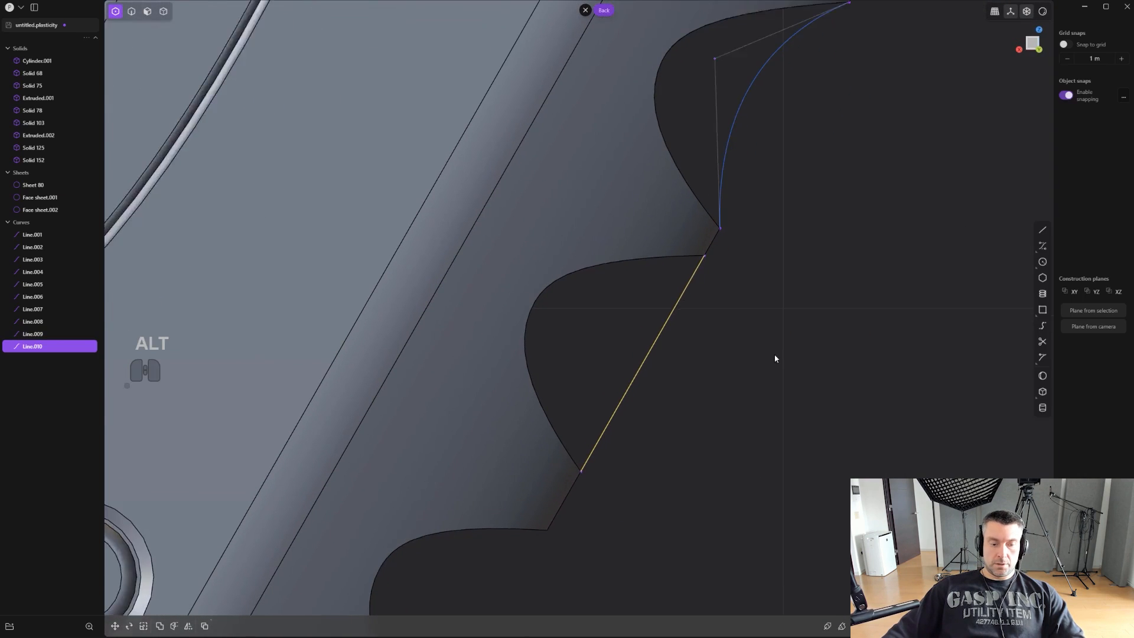
key("shift+s")
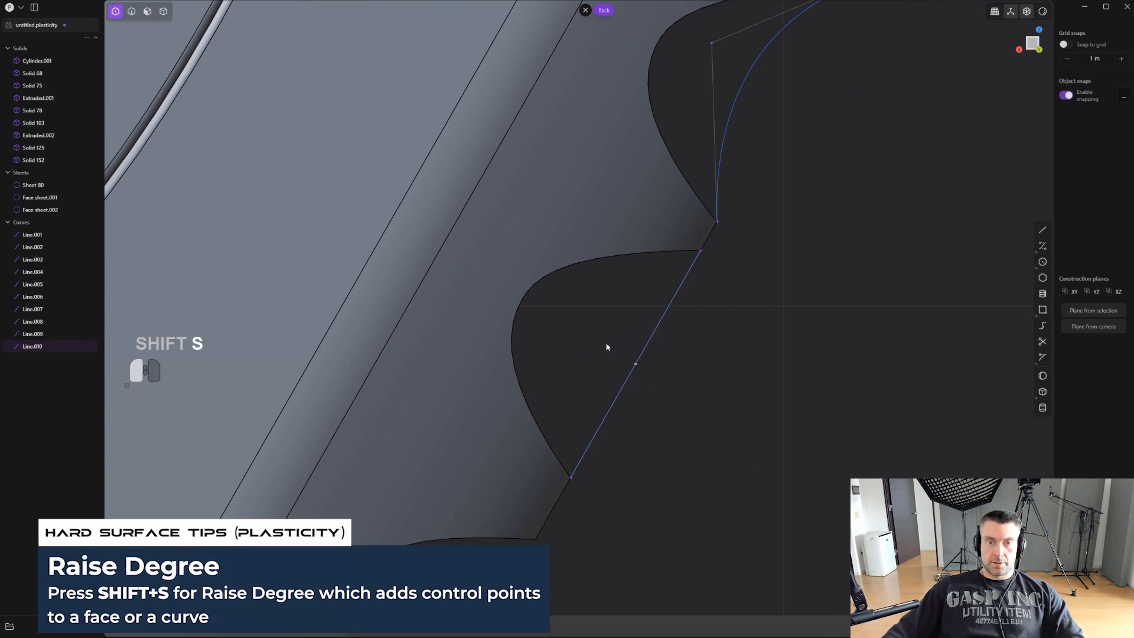
key("g")
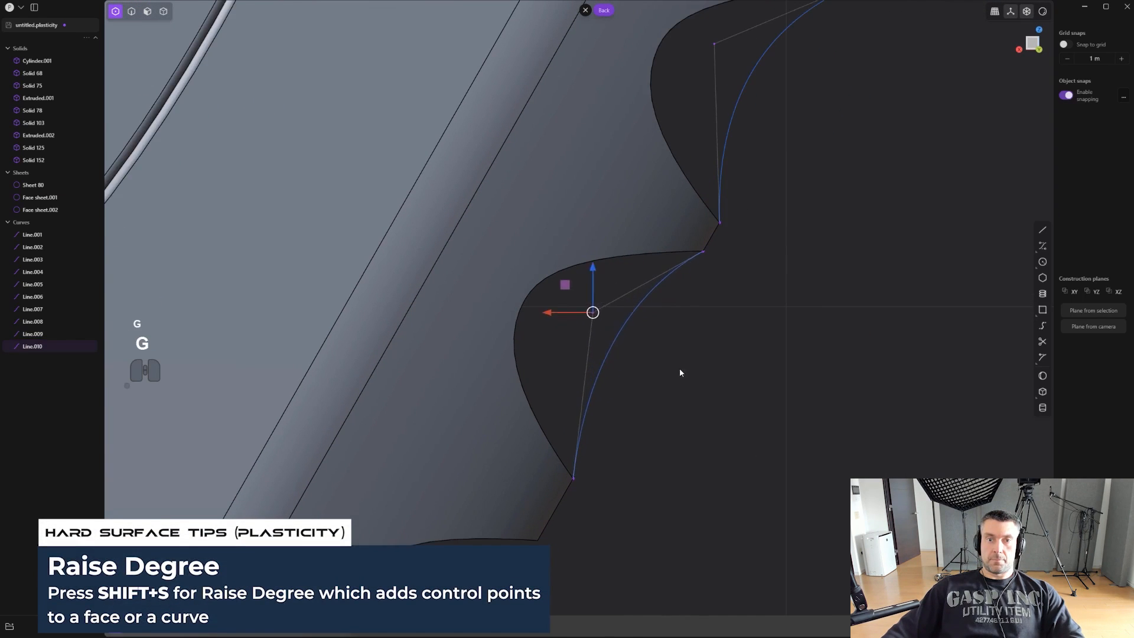
left_click(672, 356)
scroll(673, 358, "down", 2)
scroll(674, 360, "down", 1)
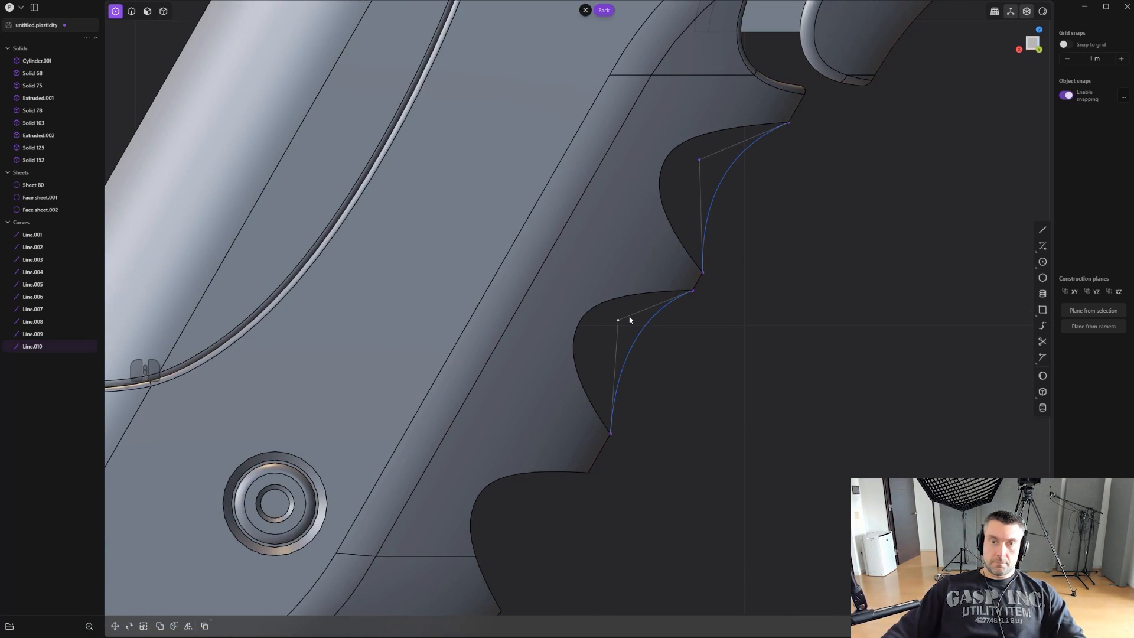
scroll(666, 360, "up", 1)
key("g")
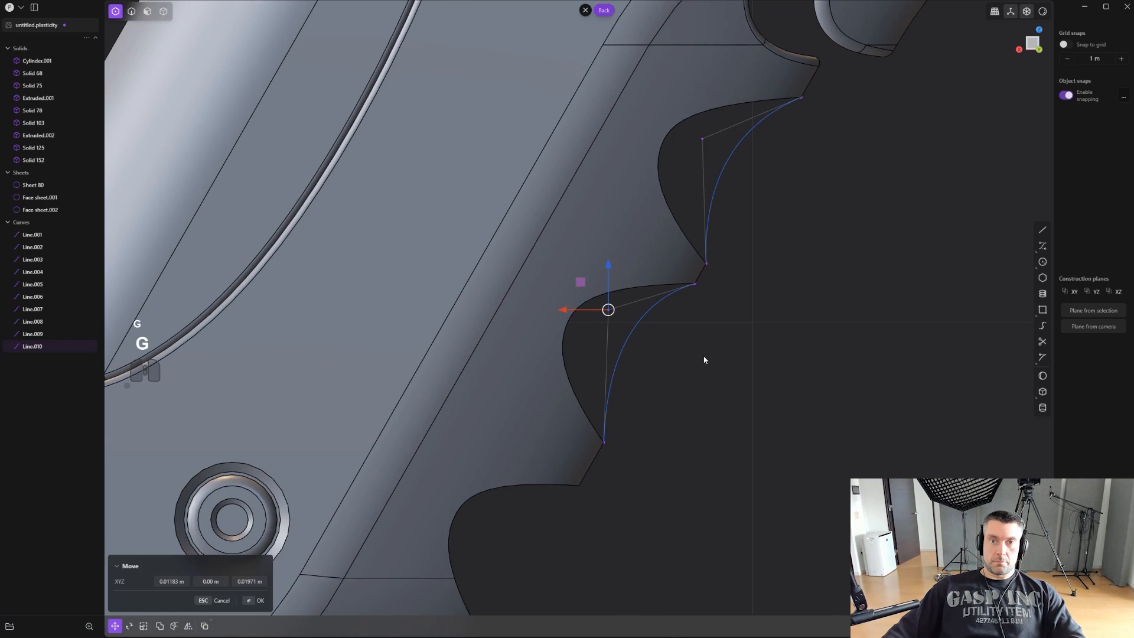
left_click(706, 364)
- Draw a straight line across the bottom groove opening between the ends of the imprinted centre edges
middle_click_drag(710, 362, 779, 237)
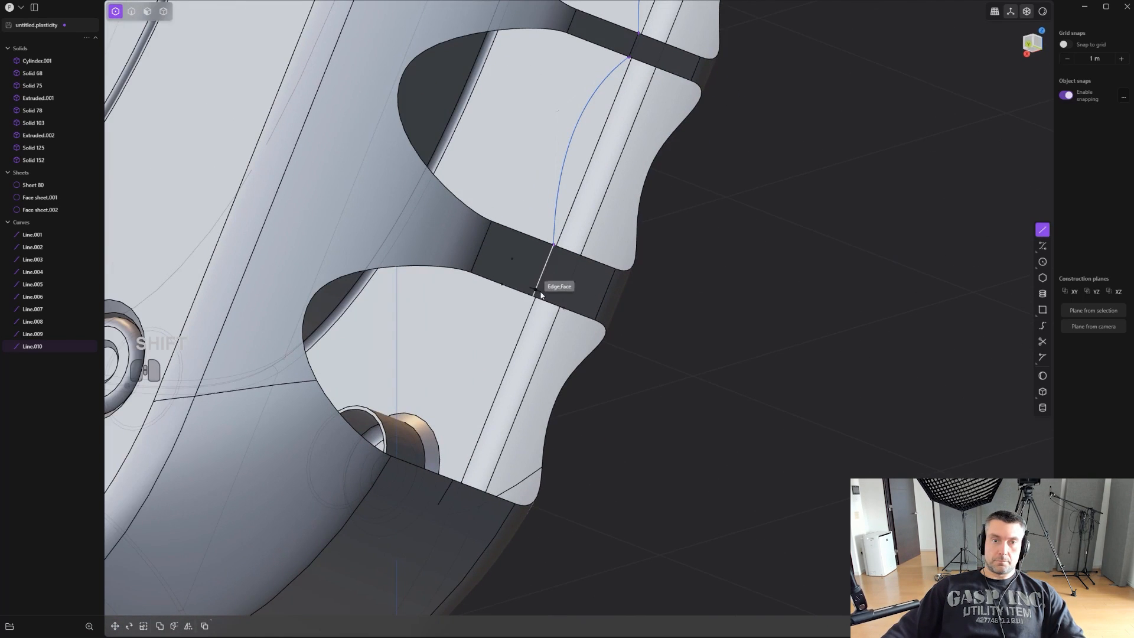
left_click(450, 480)
- Raise the degree of the line across the bottom opening and move its middle control point inward and upward to form a concave curve
middle_click_drag(450, 480, 580, 359)
scroll(537, 355, "down", 2)
scroll(711, 451, "up", 3)
key("1")
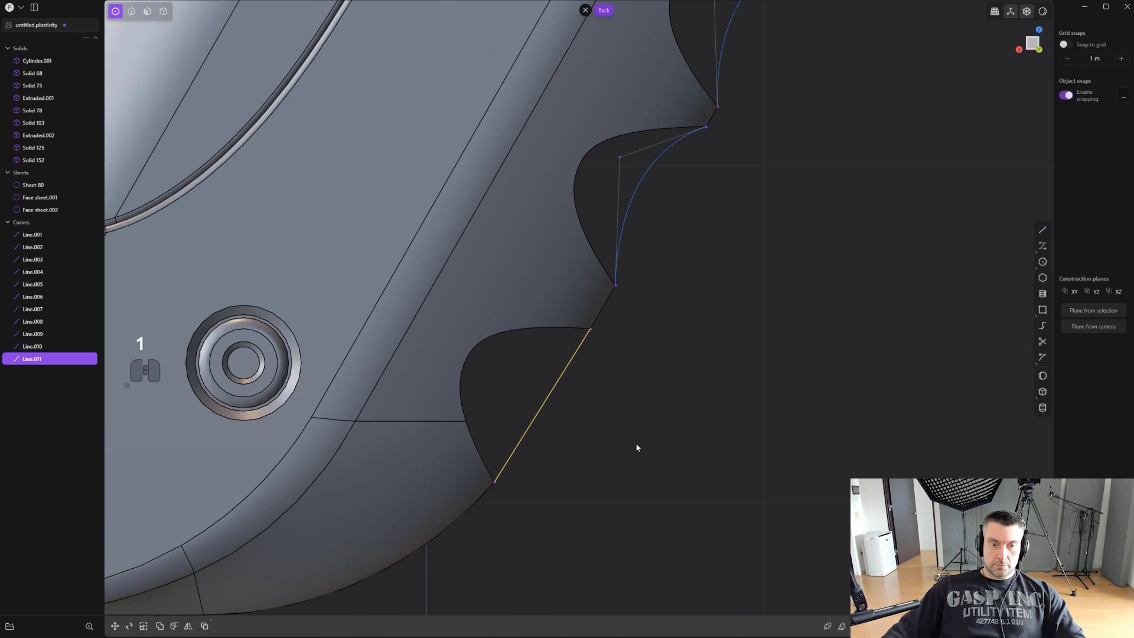
key("shift+s")
scroll(638, 448, "up", 3)
key("g")
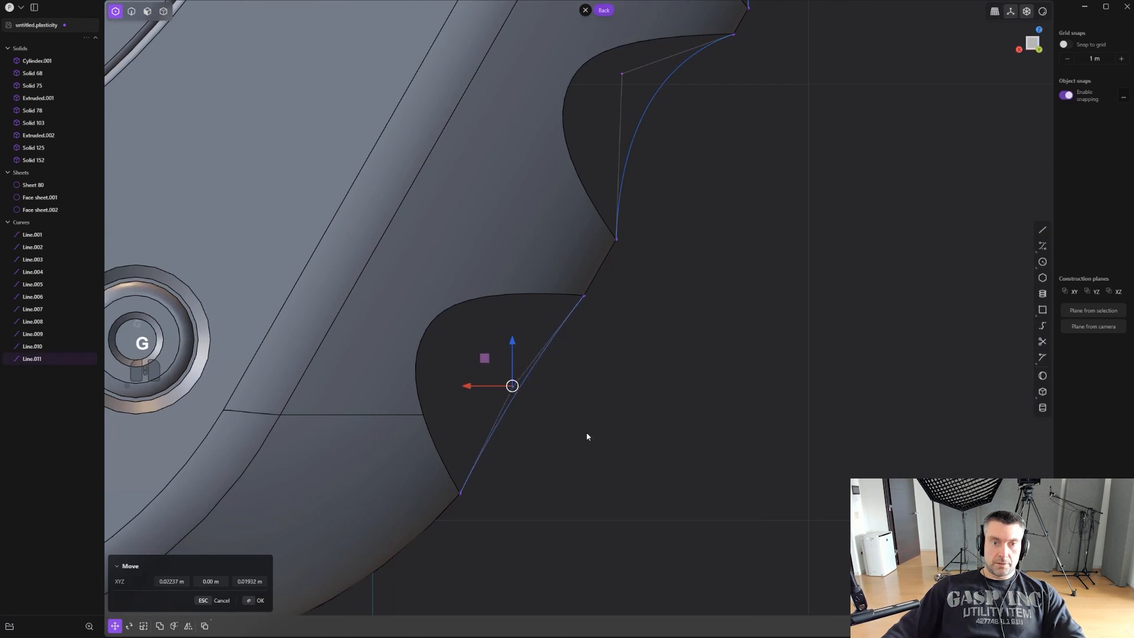
left_click(553, 402)
- Patch the top groove opening along its full edge loop with Quality faces, using the reshaped concave curve as the guide
middle_click_drag(557, 397, 777, 382)
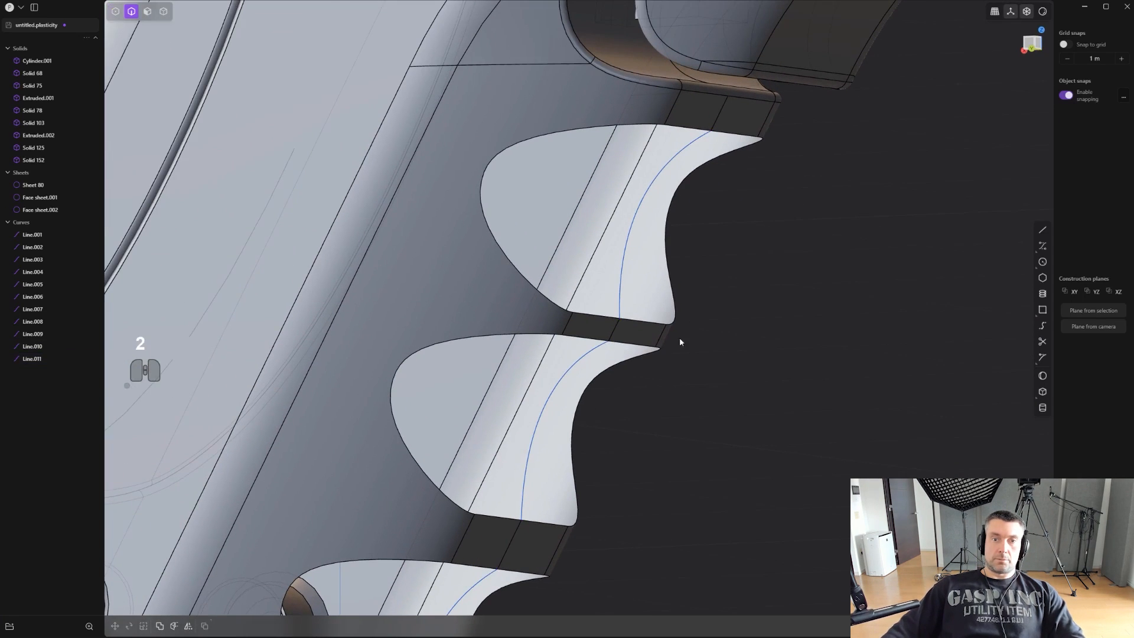
left_click(653, 323, "alt")
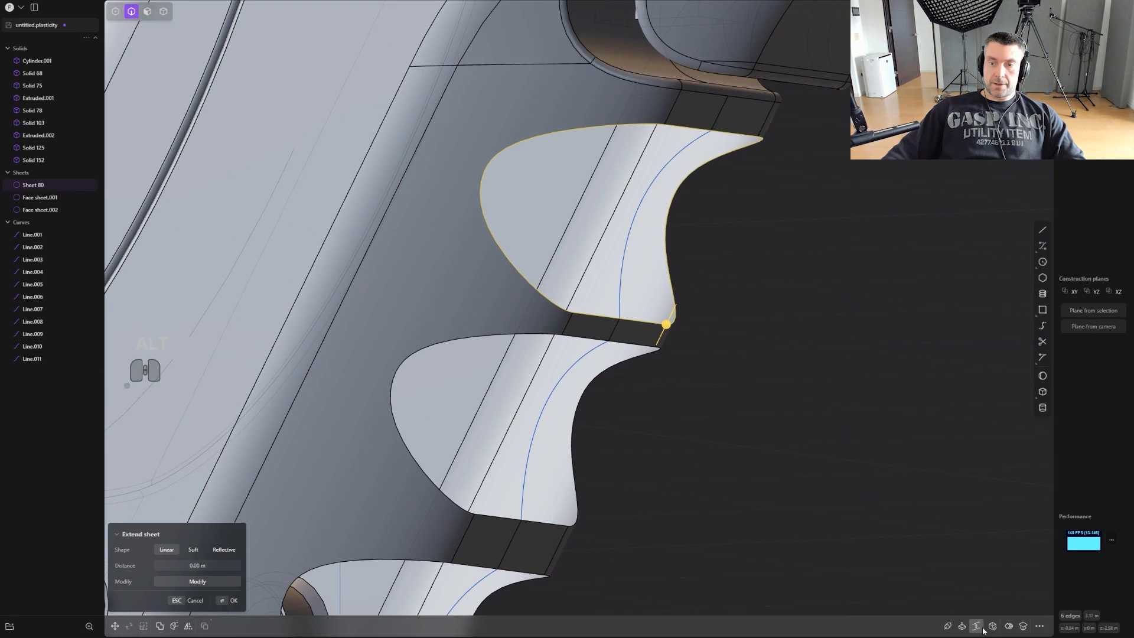
left_click(982, 628)
left_click(631, 229)
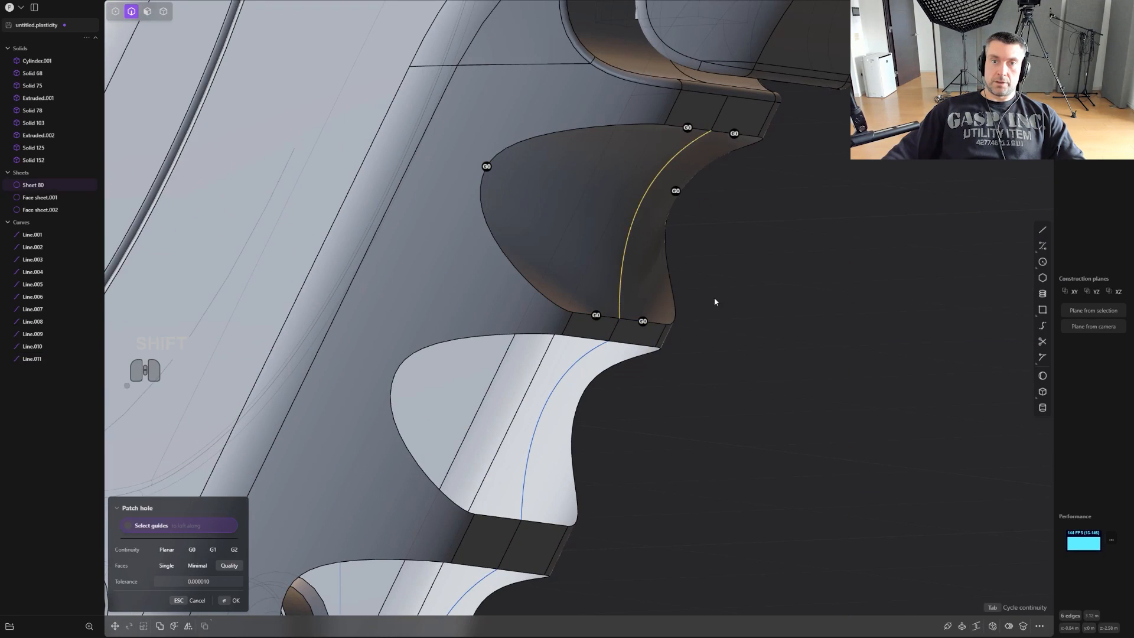
right_click(814, 320)
left_click(814, 321)
- Patch the middle groove opening along its full edge loop with Quality faces, using its concave curve as the guide
middle_click_drag(815, 321, 632, 360)
middle_click_drag(632, 360, 711, 349, "shift")
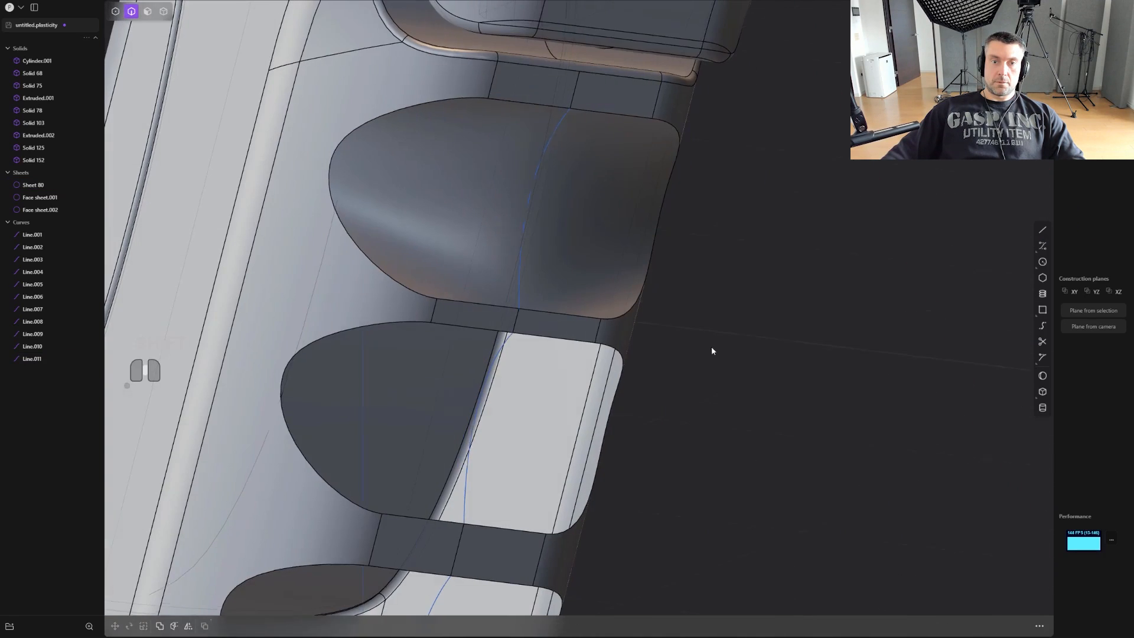
left_click(620, 339, "alt")
middle_click_drag(654, 373, 675, 378)
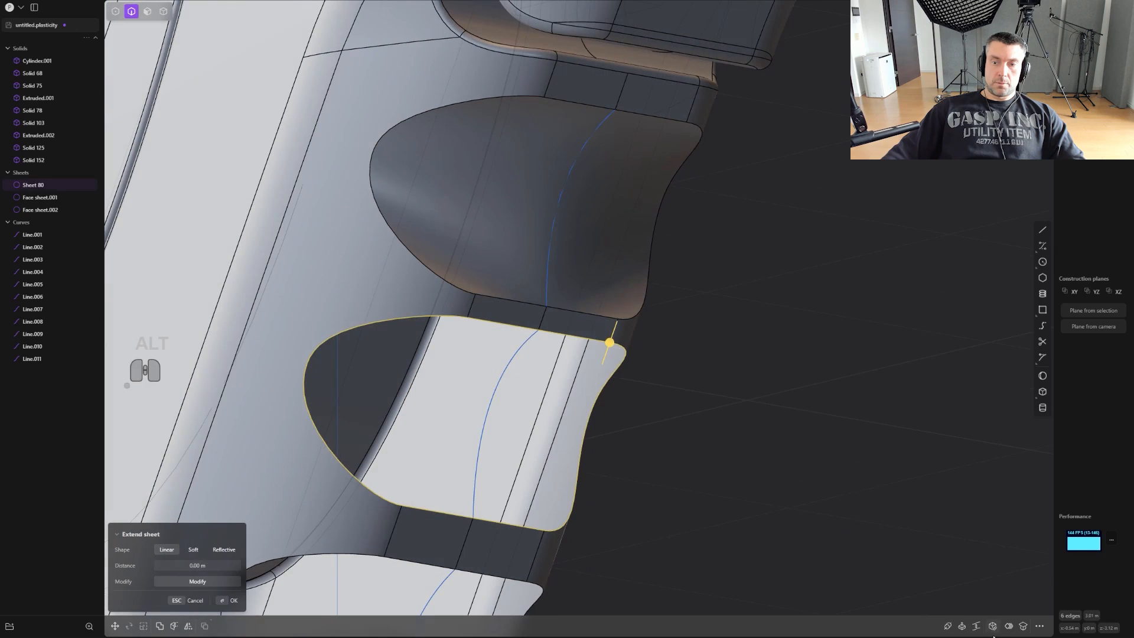
left_click(991, 626)
left_click(504, 373)
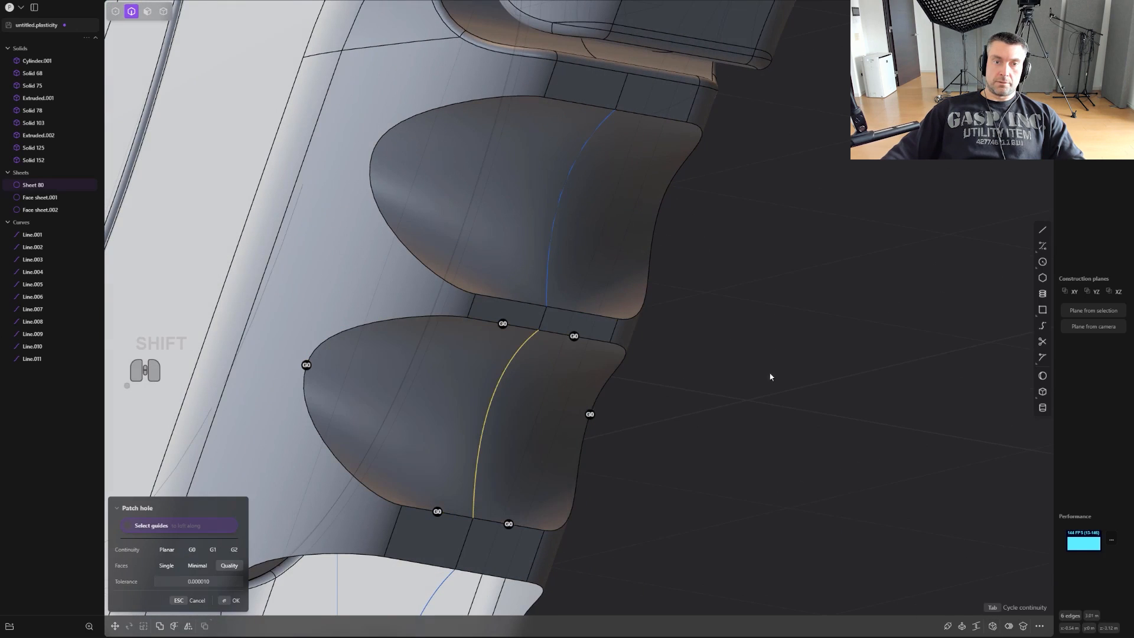
right_click(811, 364)
- Patch the bottom groove opening along its full edge loop, using its concave curve as the guide
scroll(813, 364, "down", 3)
middle_click_drag(813, 365, 859, 257, "shift")
scroll(859, 258, "up", 2)
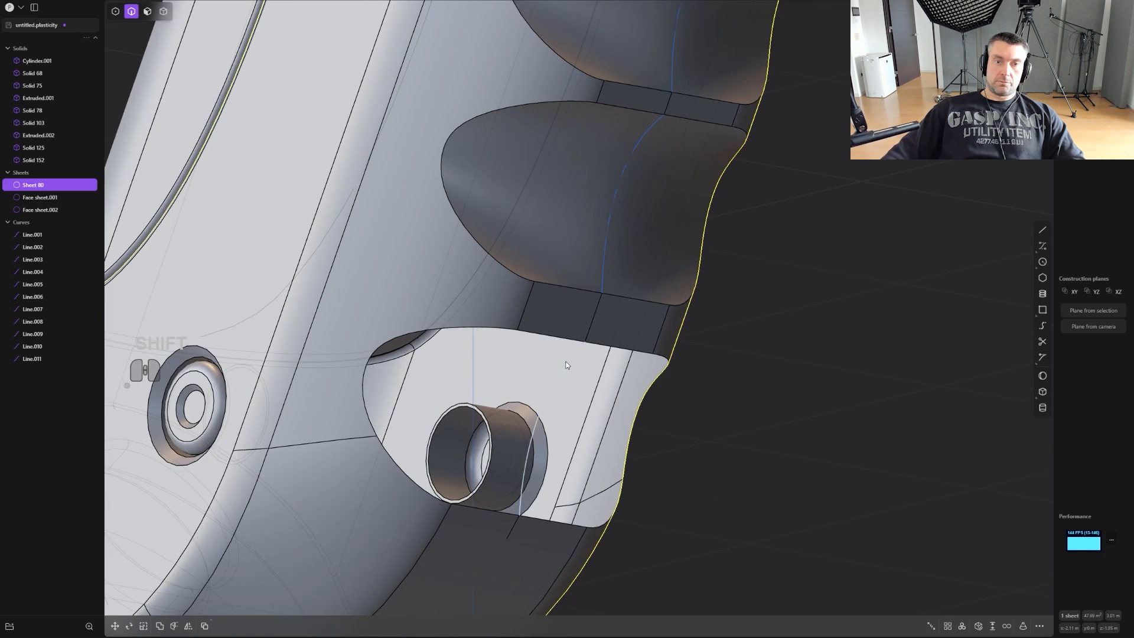
left_click(603, 346, "alt")
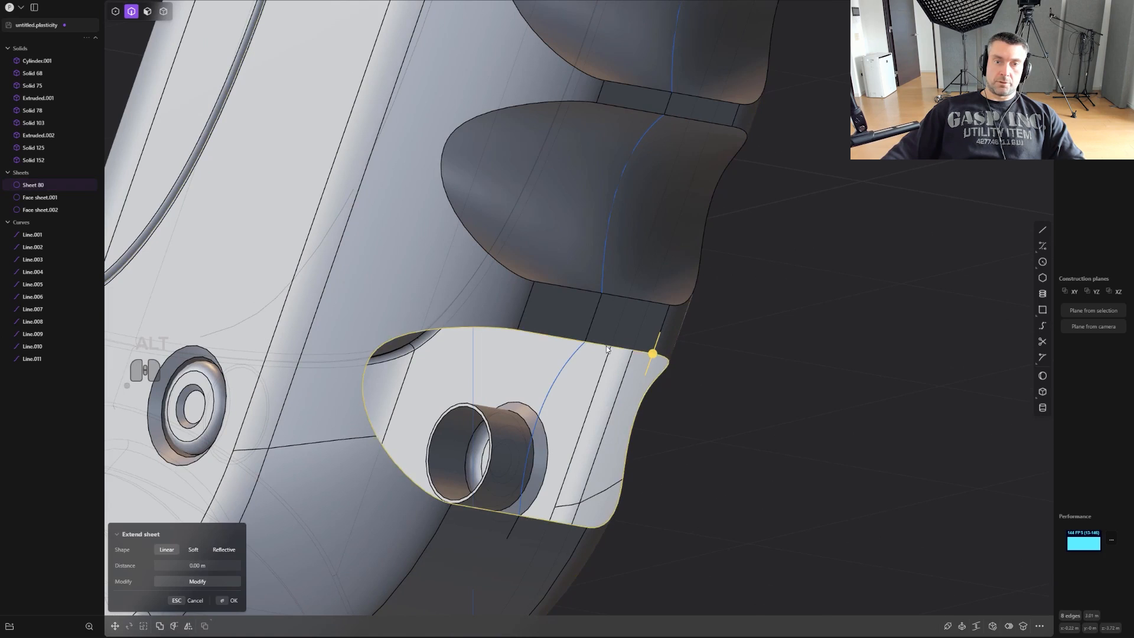
left_click(992, 626)
right_click(799, 325)
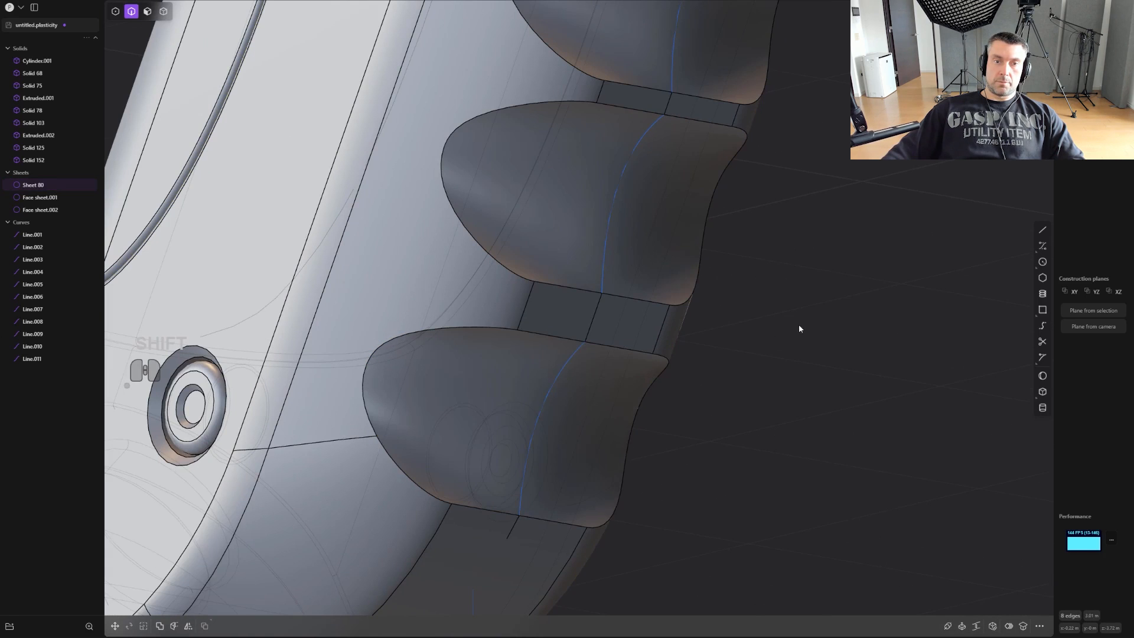
left_click(652, 303, "alt")
left_click(631, 299, "alt")
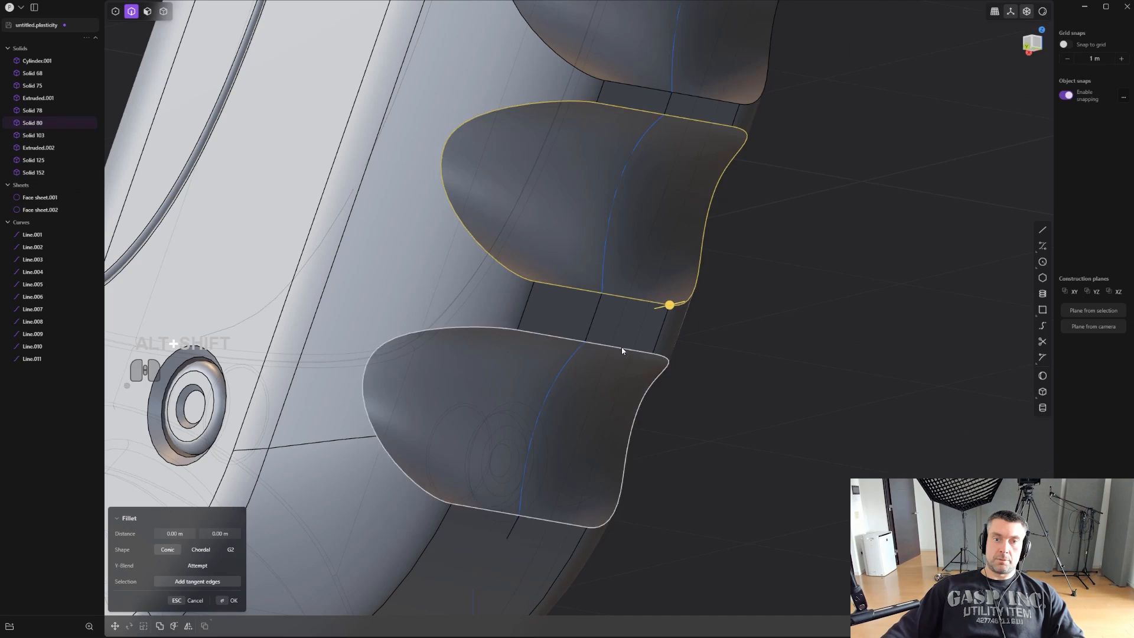
middle_click_drag(801, 222, 786, 292, "shift")
left_click(787, 287)
scroll(787, 287, "down", 2)
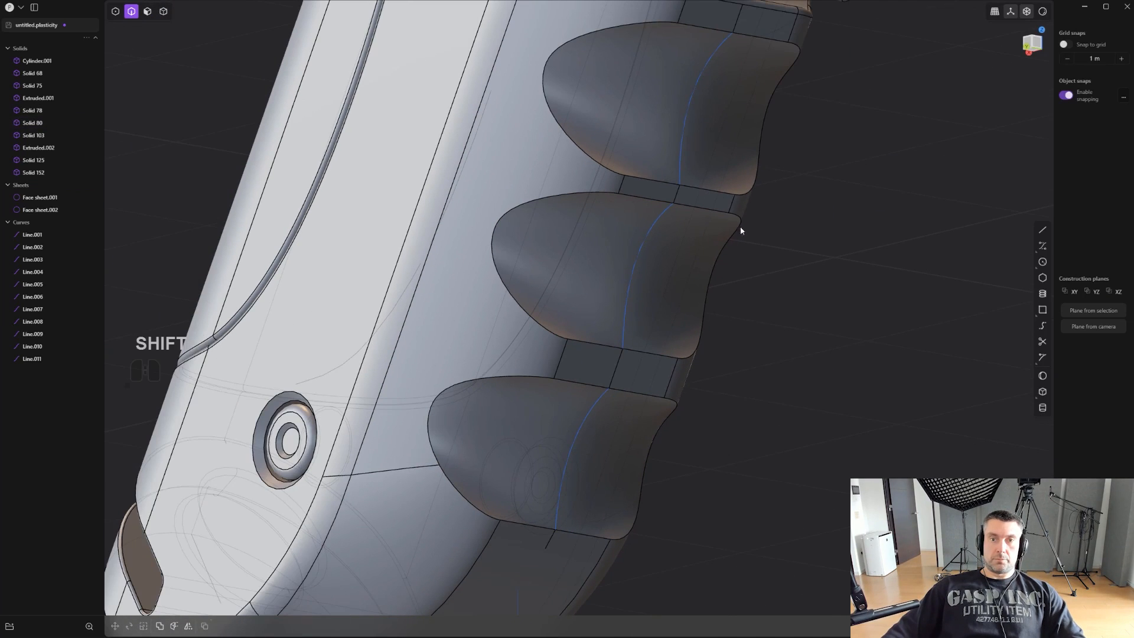
- Fillet the full edge loops around all three finger grooves together with a small Conic fillet
left_click(711, 191, "alt")
left_click(654, 352, "alt+shift")
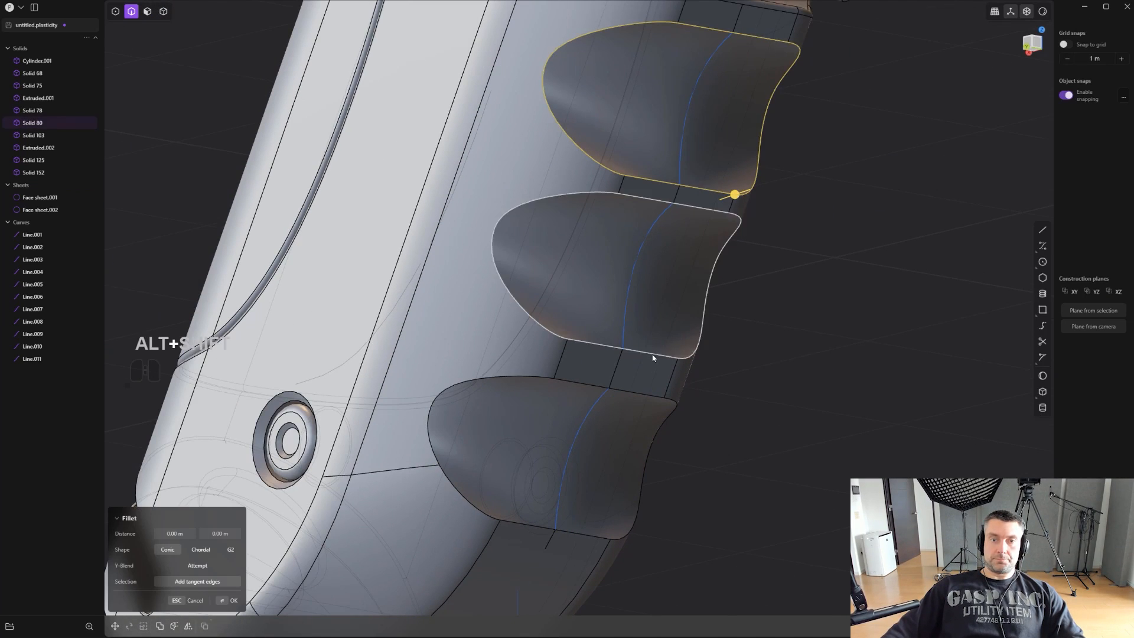
left_click(633, 392, "alt+shift")
key("ctrl+z")
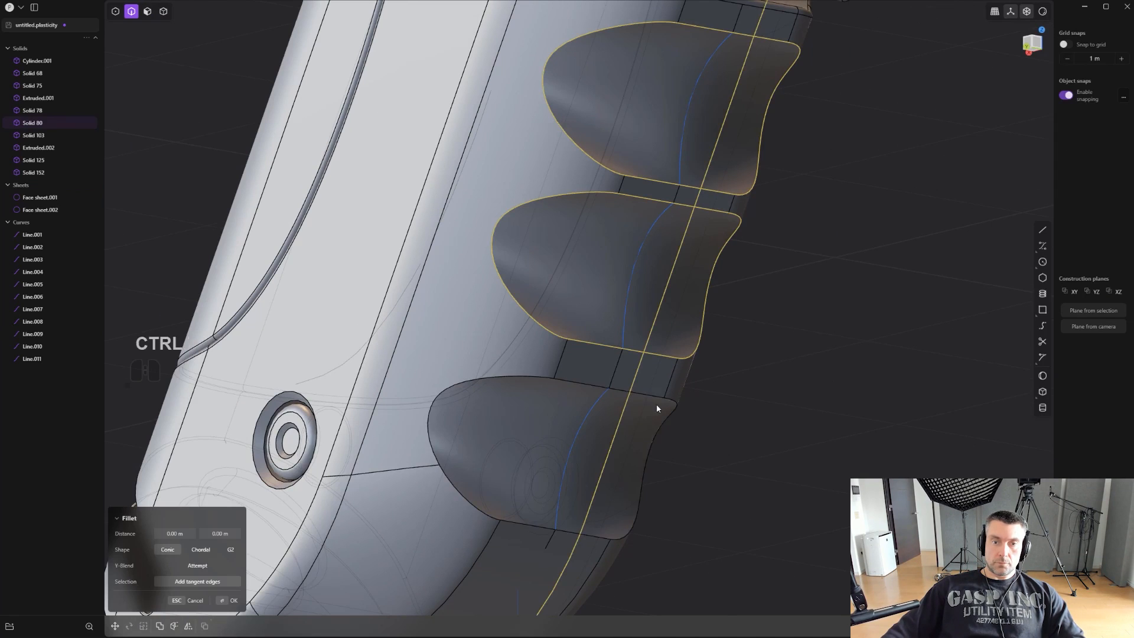
scroll(656, 399, "up", 2, "alt+shift")
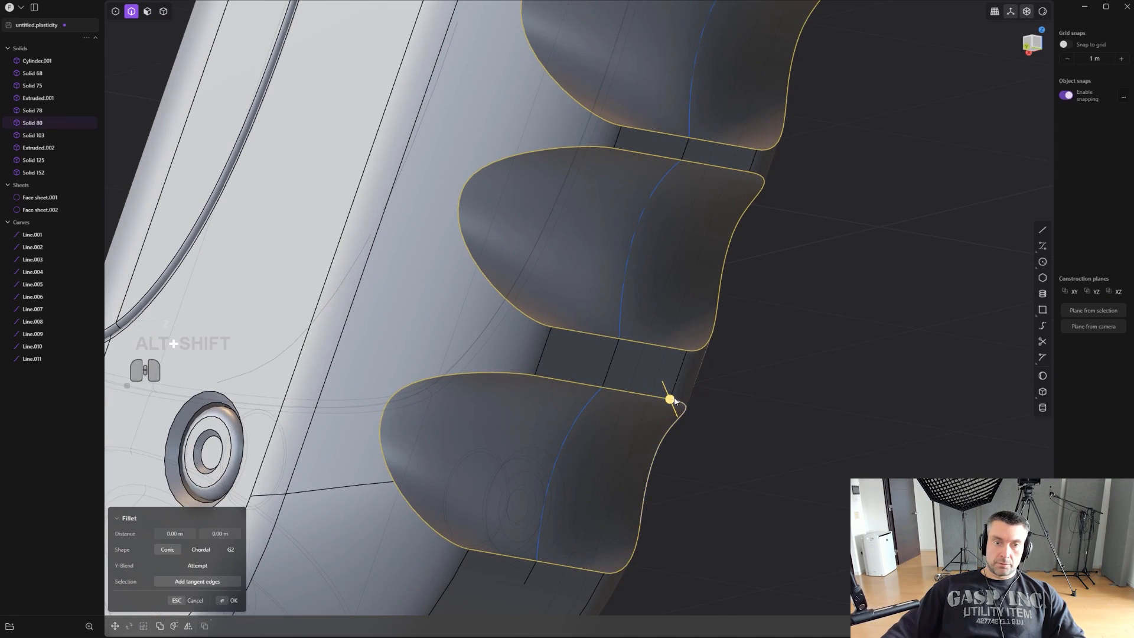
left_click_drag(675, 400, 677, 409)
right_click(811, 247)
scroll(811, 250, "down", 2)
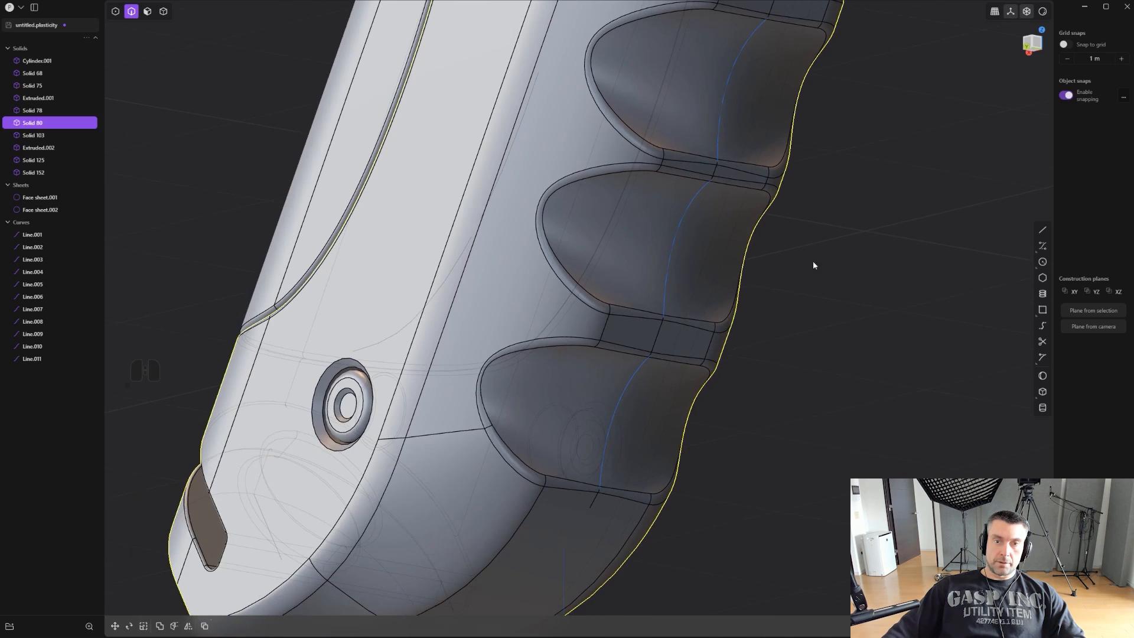
- Delete the three concave guide curves lying in the finger grooves
key("2")
left_click(731, 101)
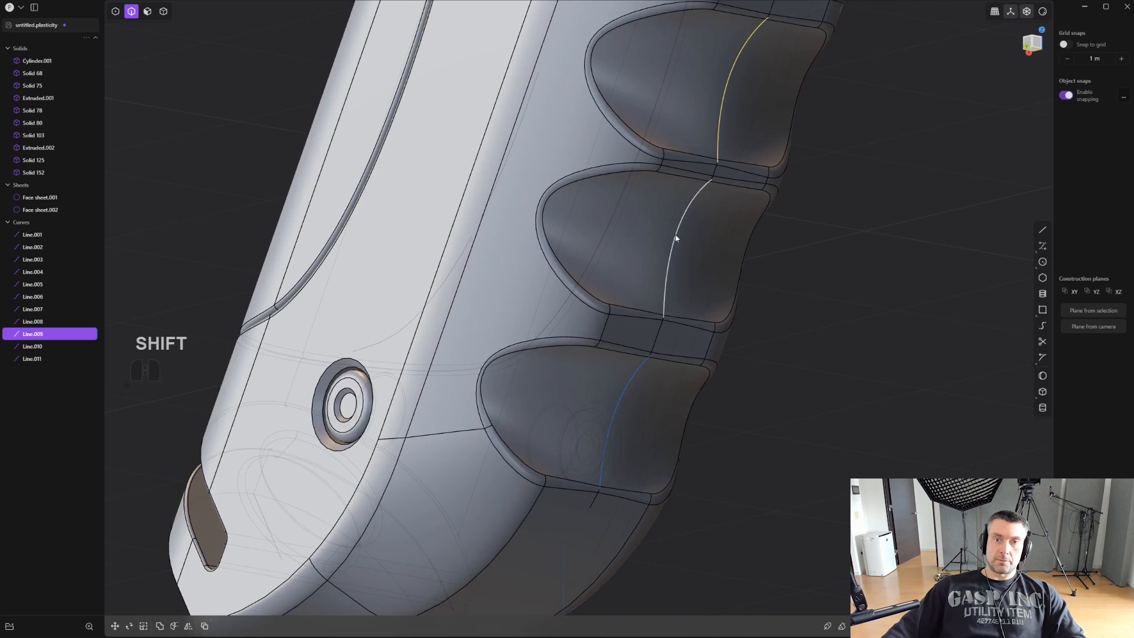
left_click(618, 380, "shift")
key("x")
- Hide the edge display and examine the shading of the three filleted grooves from the front of the grip
scroll(809, 352, "down", 2)
middle_click_drag(827, 350, 549, 349, "alt")
scroll(875, 293, "down", 2)
middle_click_drag(549, 348, 646, 370, "shift")
key("ctrl+e")
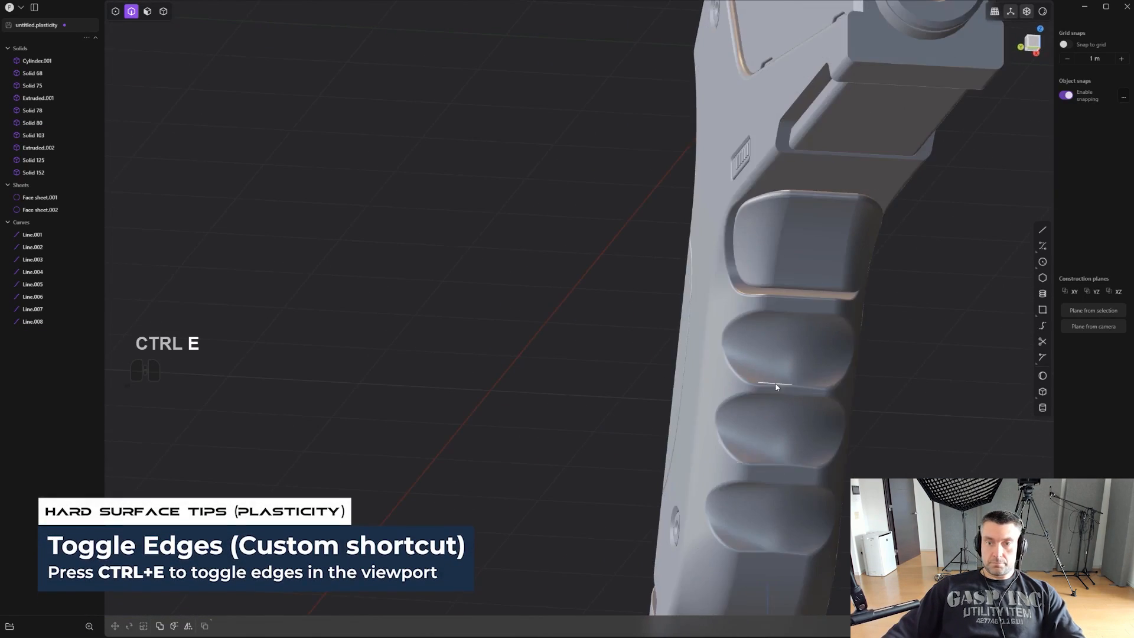
middle_click_drag(775, 387, 726, 310)
scroll(711, 261, "up", 5)
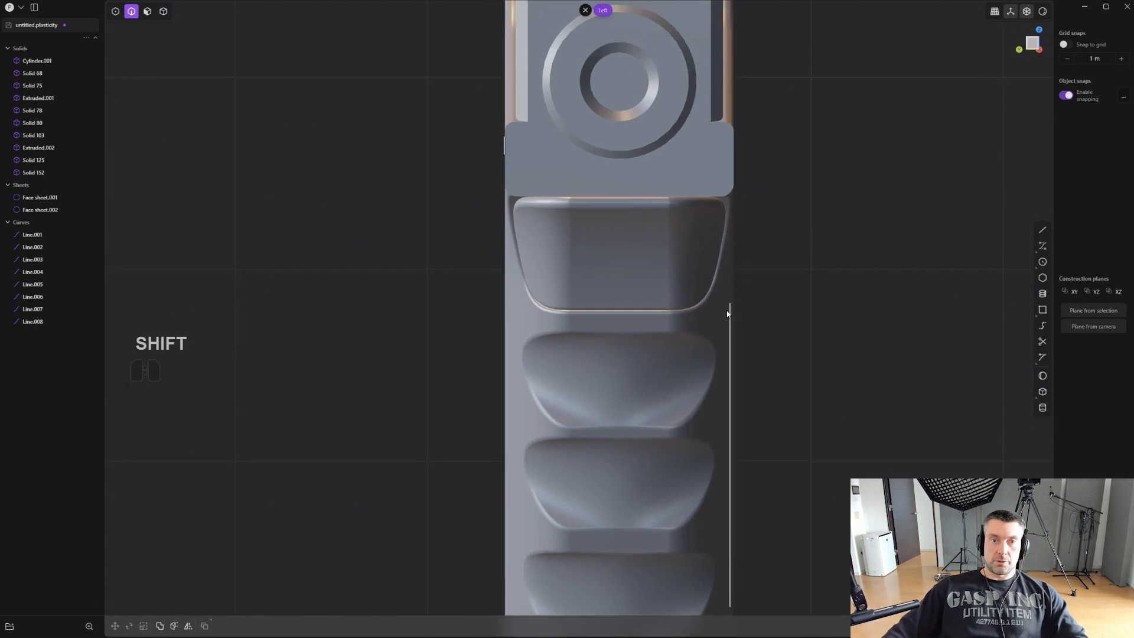
- Draw a short horizontal line across the upper middle of the trigger's front face in the left view
scroll(729, 310, "up", 4)
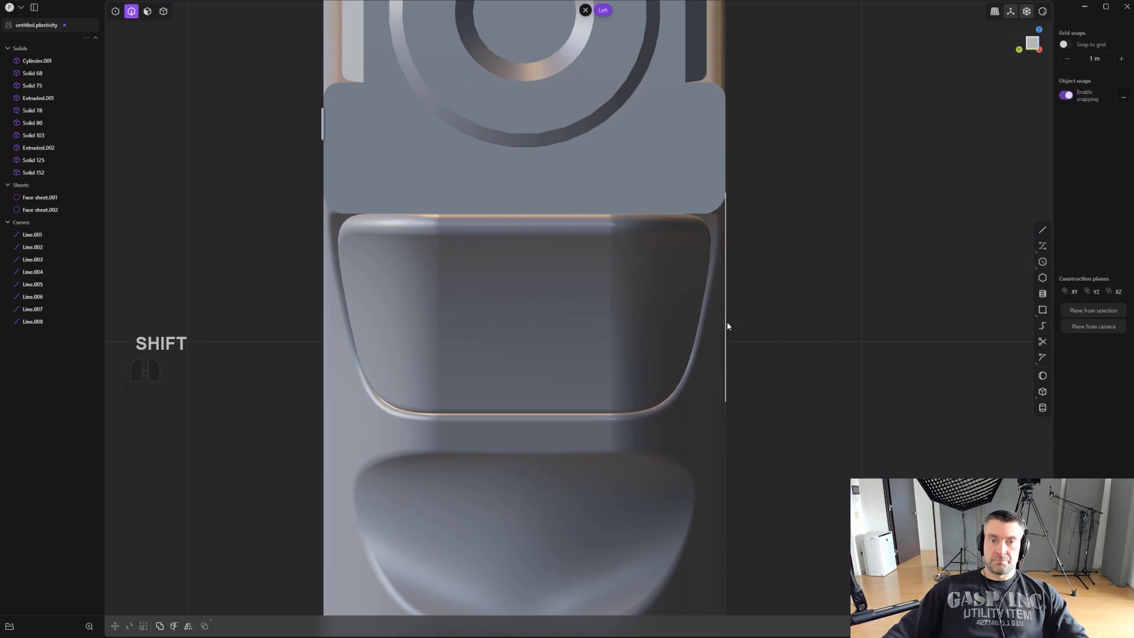
middle_click_drag(712, 294, 737, 287, "shift")
middle_click_drag(737, 287, 871, 260)
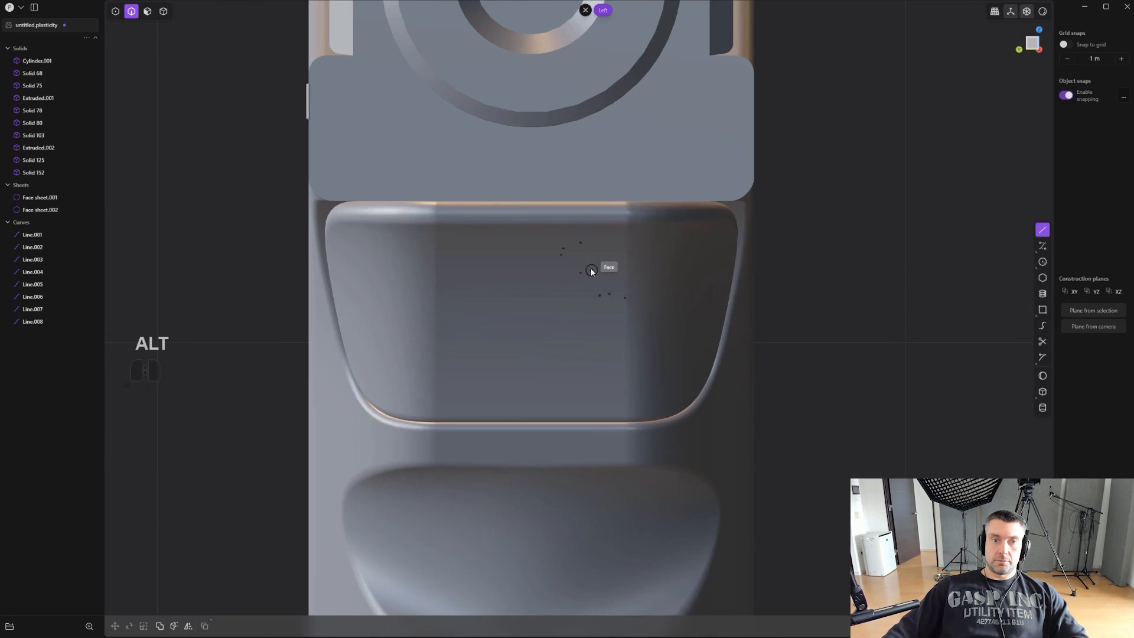
scroll(591, 270, "up", 2)
middle_click_drag(524, 276, 554, 268, "shift")
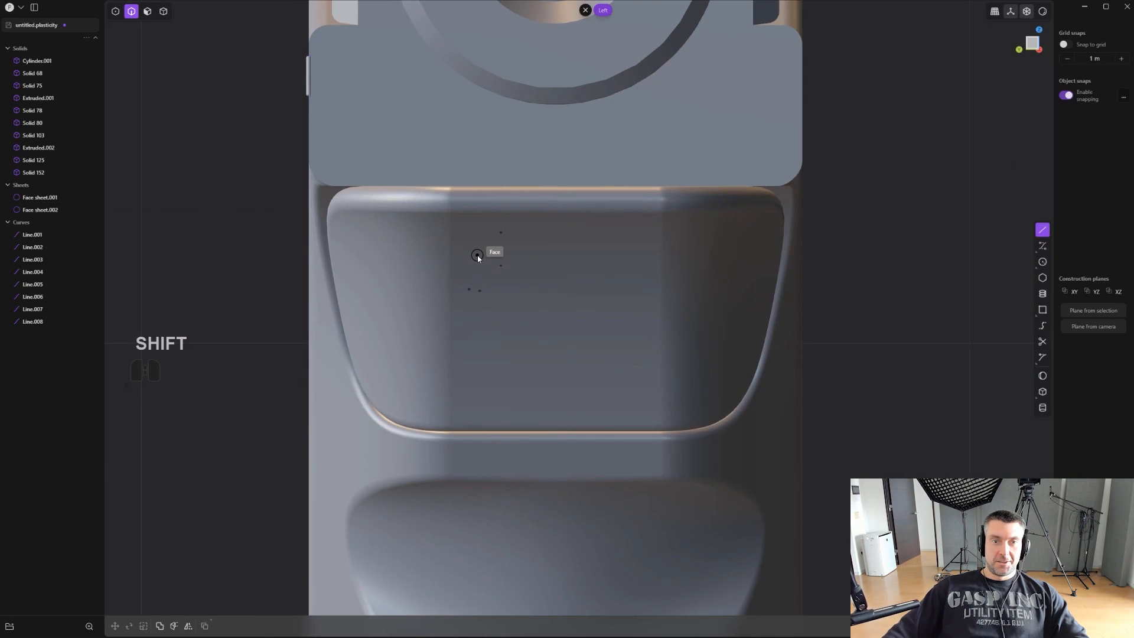
key("shift+e")
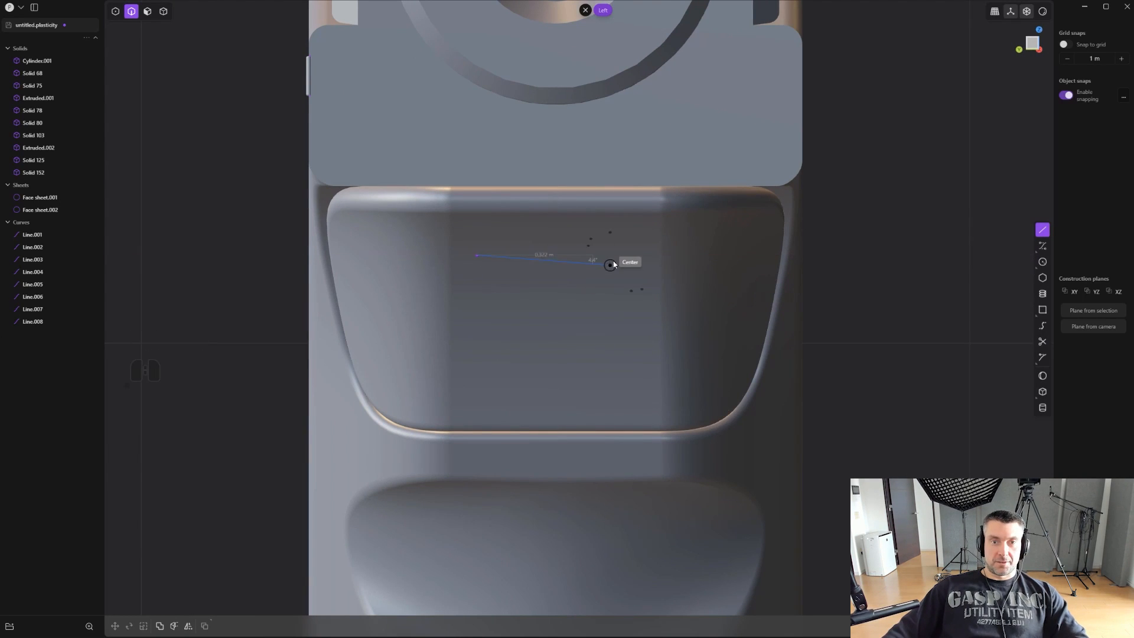
left_click(619, 254)
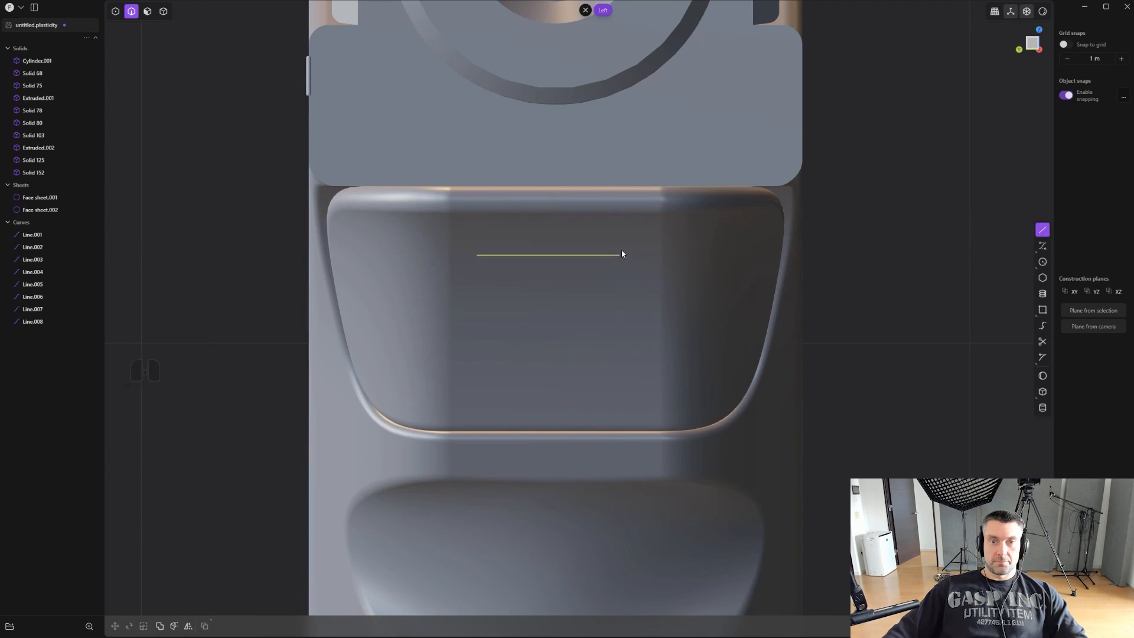
- Create a rectangular array of the line downward, making three lines spaced over about 0.19 m
scroll(613, 271, "up", 2)
scroll(577, 287, "up", 3)
middle_click_drag(577, 290, 578, 260, "shift")
scroll(590, 278, "down", 4)
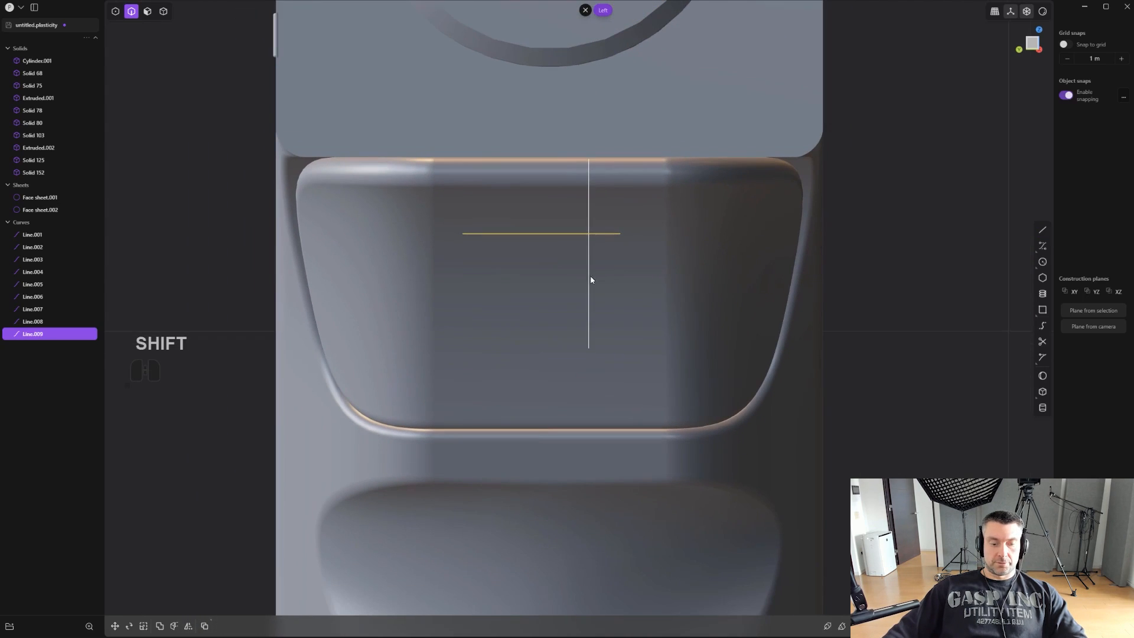
middle_click_drag(701, 362, 635, 271, "alt")
middle_click_drag(599, 258, 497, 248, "alt")
scroll(472, 242, "up", 2)
middle_click_drag(419, 221, 570, 215, "shift")
scroll(581, 231, "up", 2)
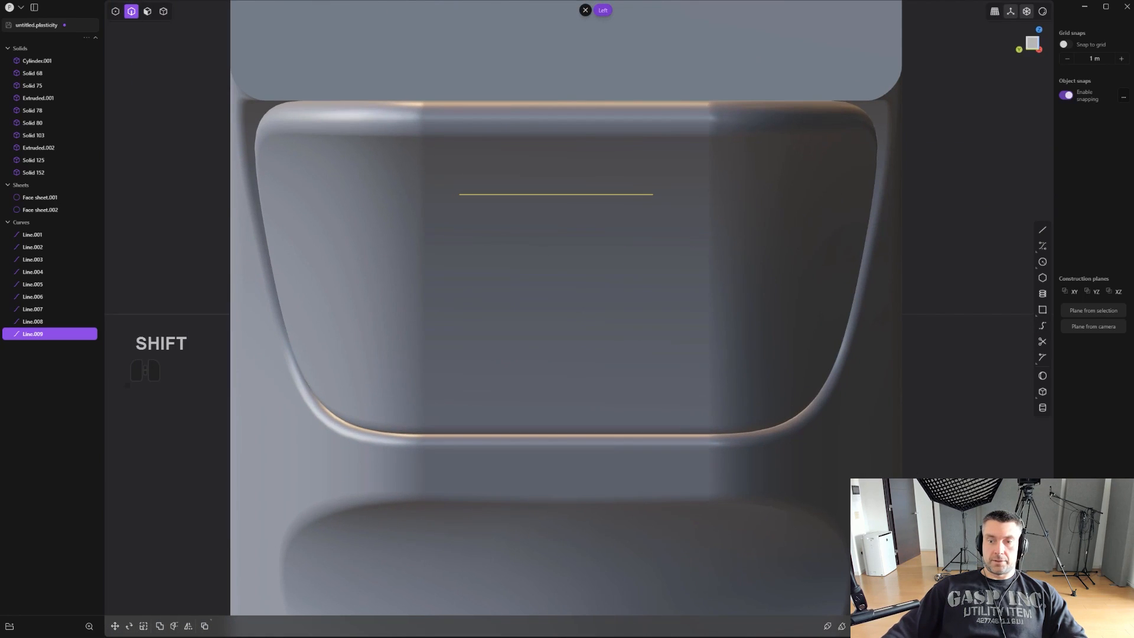
key("shift+r")
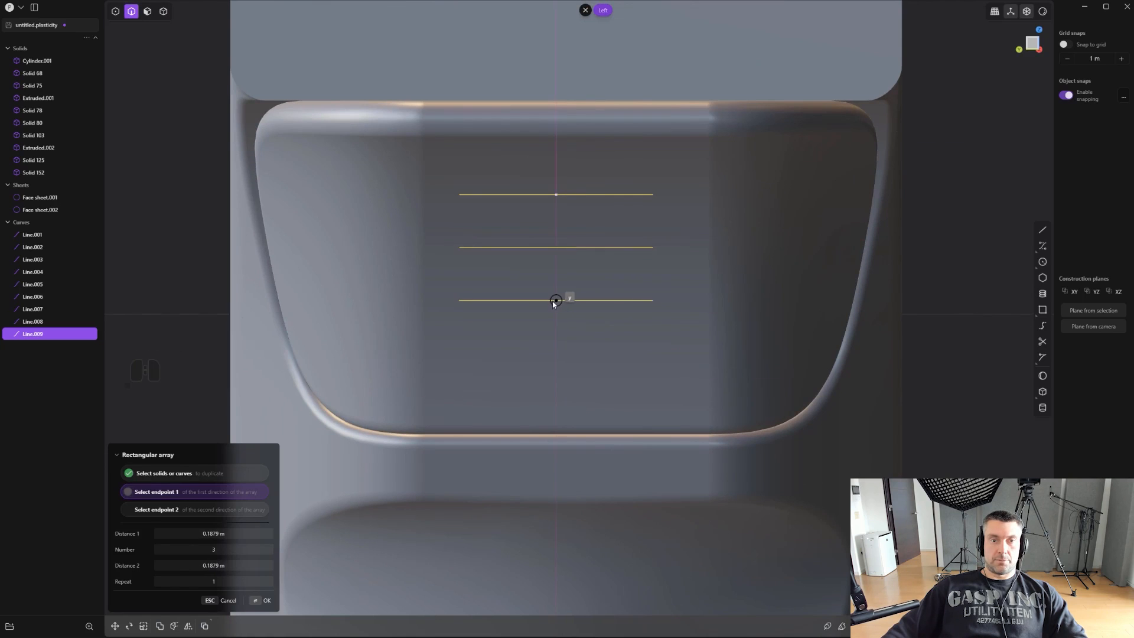
left_click(555, 304)
right_click(556, 306)
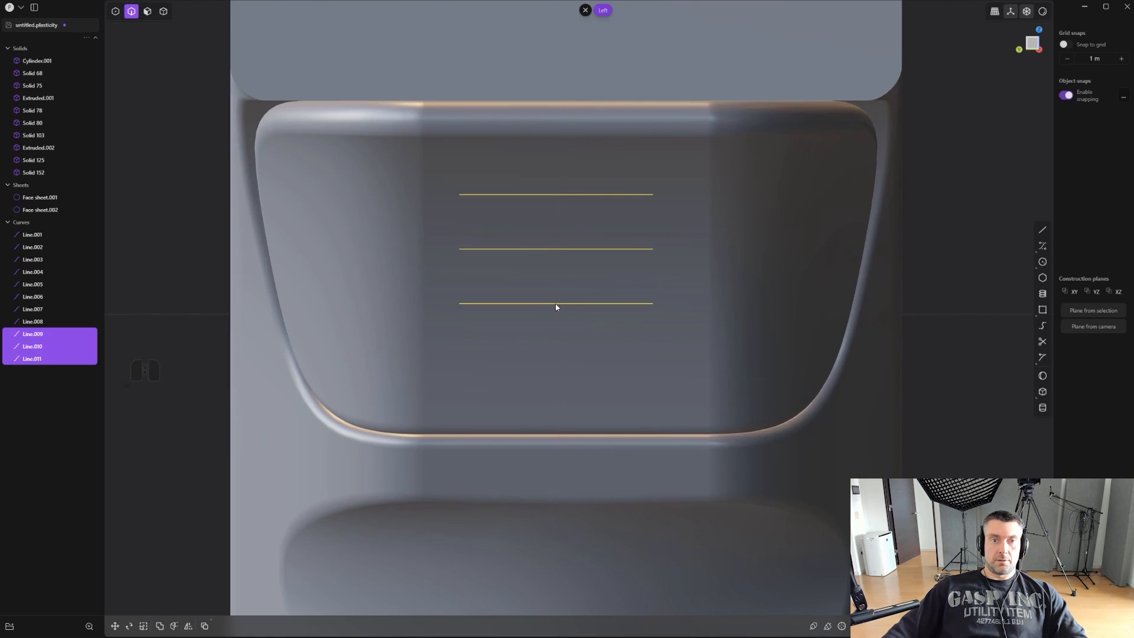
key("ctrl+z")
key("ctrl+shift+z")
- Imprint the three arrayed lines onto the front face of the trigger solid
middle_click_drag(556, 306, 646, 285)
middle_click_drag(924, 269, 650, 243, "shift")
middle_click_drag(714, 289, 797, 304)
key("shift+q")
left_click(703, 385)
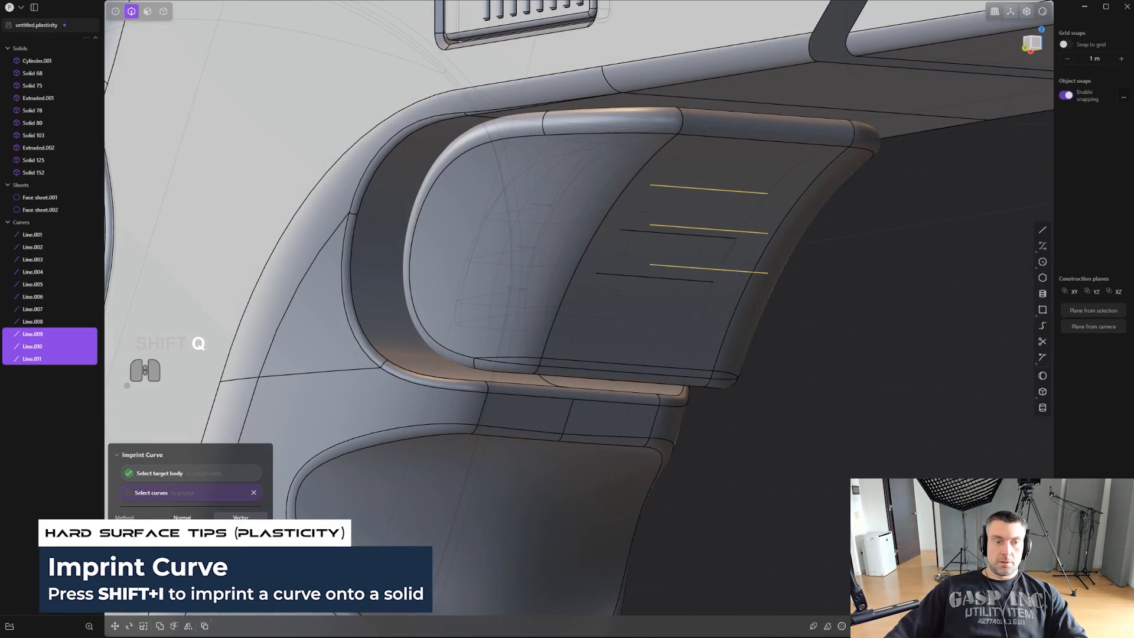
right_click(803, 412)
- Delete the three source lines floating in front of the trigger, keeping only the imprinted edges
key("2")
left_click(727, 236)
key("shift+i")
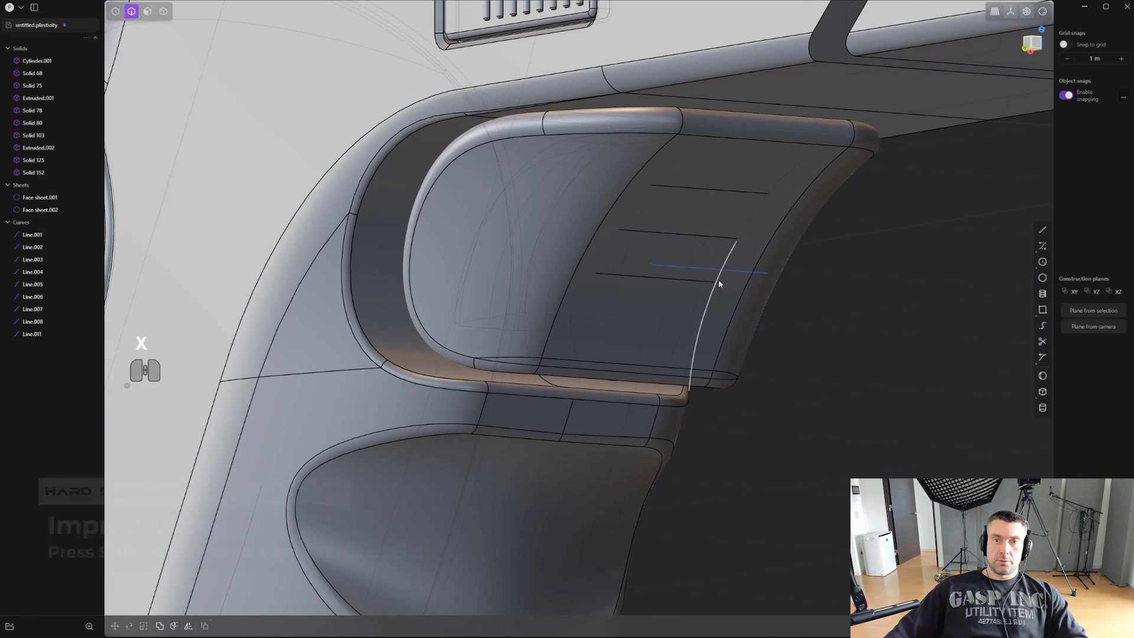
key("x")
middle_click_drag(709, 271, 688, 215)
left_click(690, 185)
key("f")
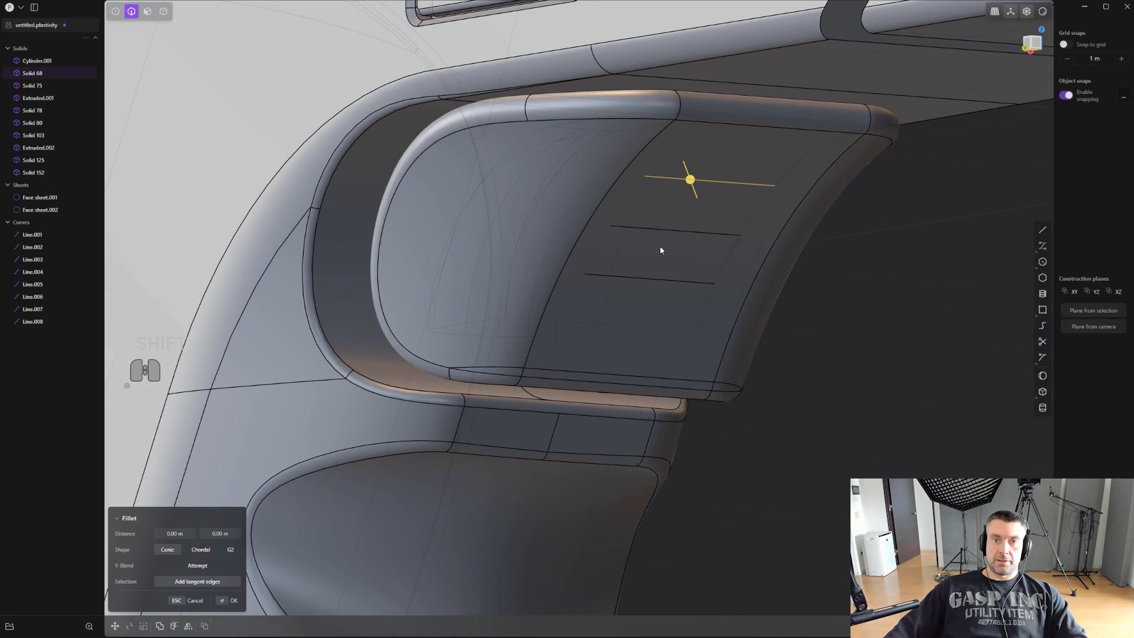
left_click(660, 231, "shift")
key("Escape")
- Mirror the trigger solid across the pistol's central lengthwise plane, slicing it down the mirror plane
key("4")
middle_click_drag(884, 378, 561, 200)
left_click(718, 285)
key("alt+x")
scroll(615, 335, "down", 2)
scroll(561, 199, "down", 2)
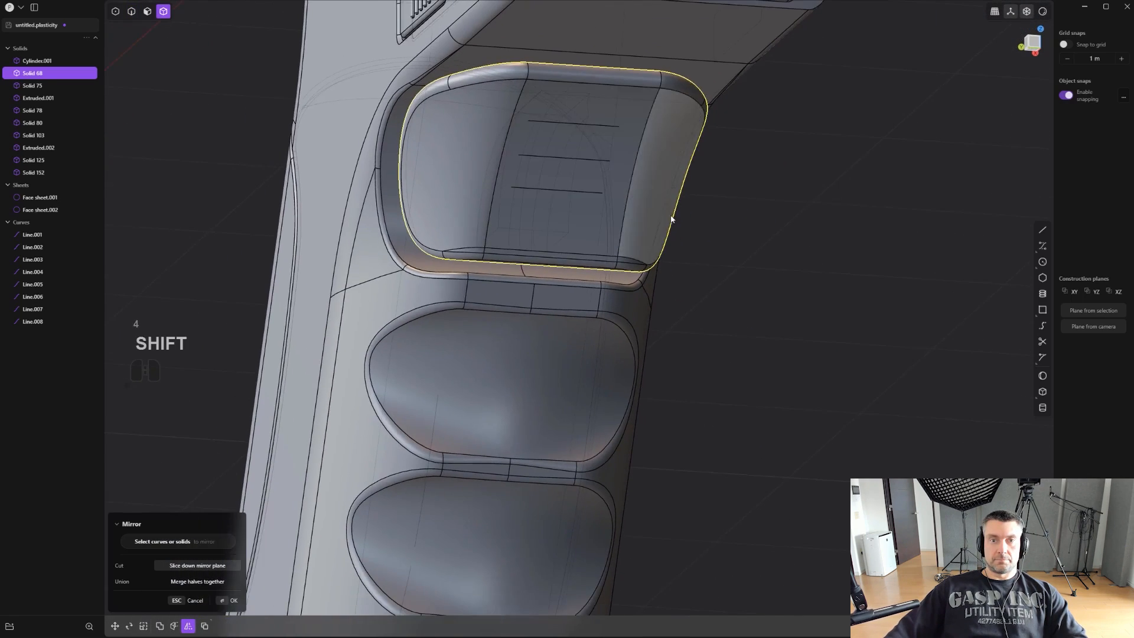
scroll(679, 225, "down", 4)
middle_click_drag(733, 300, 697, 461, "shift")
scroll(702, 482, "down", 4)
scroll(701, 482, "down", 1)
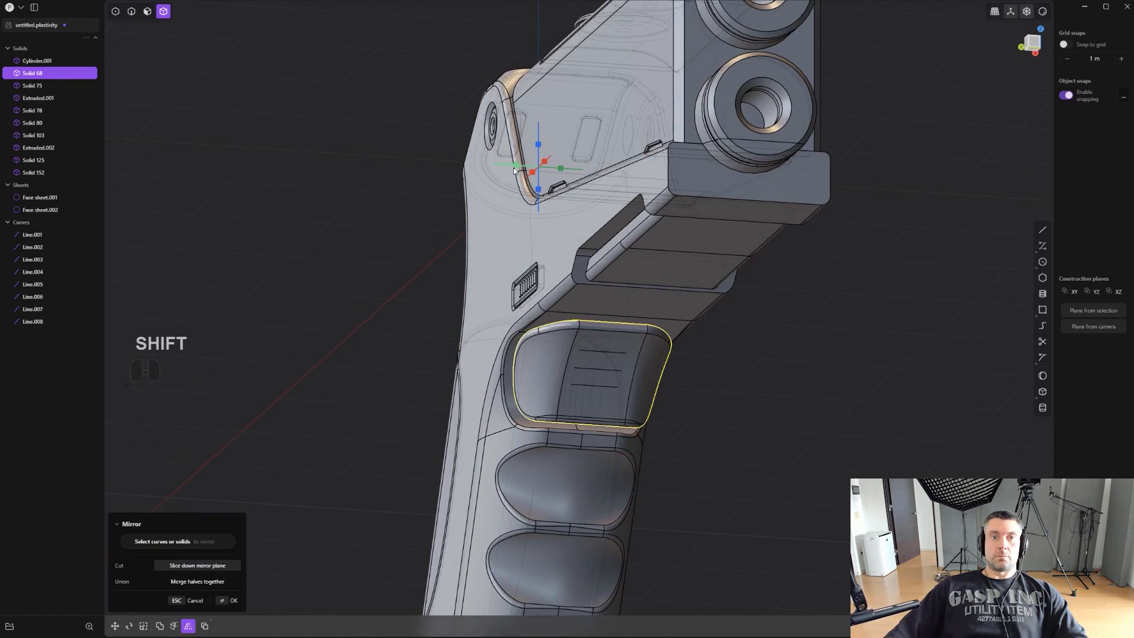
left_click(514, 168)
key("q")
right_click(763, 437)
- Select all segments of the three imprinted edges on the trigger and duplicate them as separate curves
scroll(654, 408, "up", 5)
key("2")
left_click(534, 264)
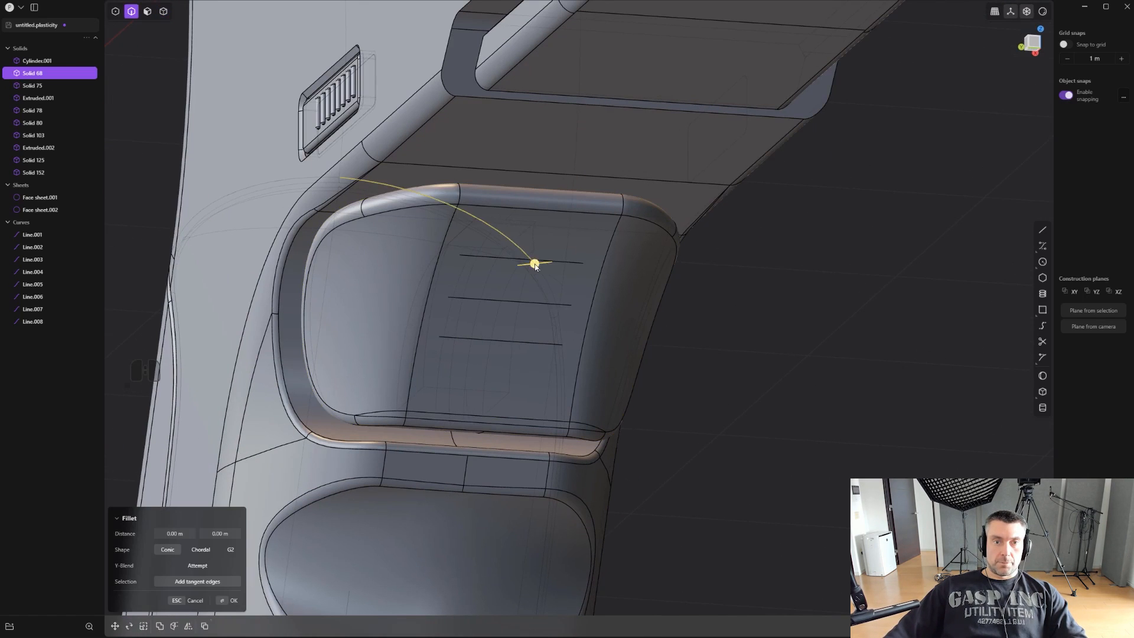
left_click(509, 259, "shift")
middle_click_drag(518, 266, 495, 267)
scroll(561, 281, "up", 4)
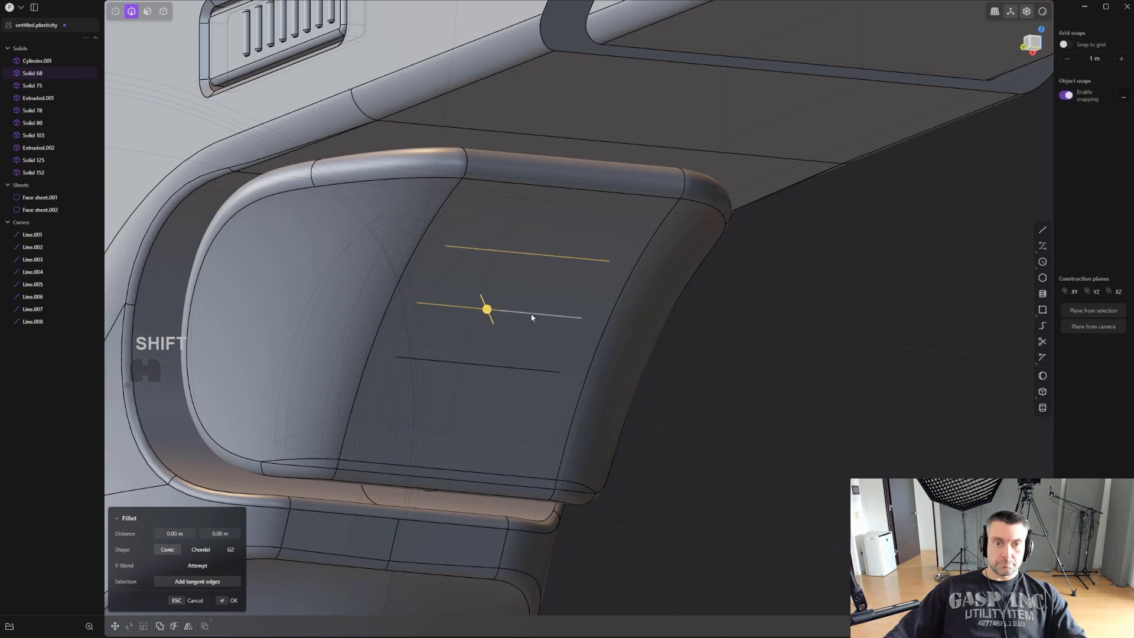
left_click(501, 373, "shift")
scroll(508, 369, "up", 2)
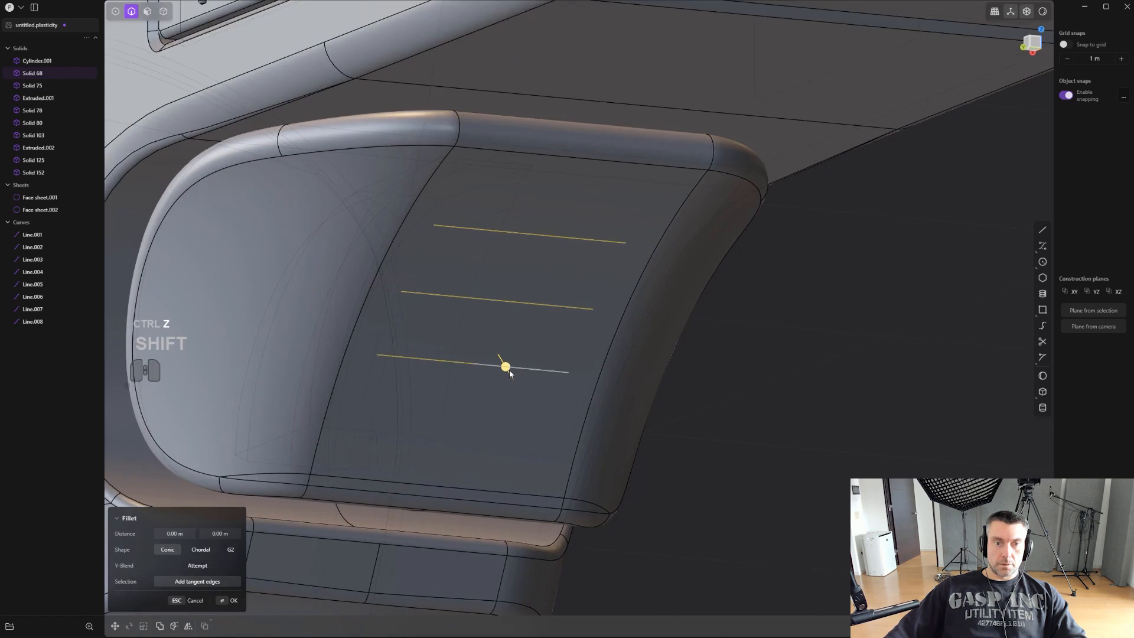
middle_click_drag(509, 367, 483, 366)
key("shift+d")
right_click(730, 398)
- Create thin round pipes along the three duplicated curves on the trigger's front
scroll(662, 396, "up", 2)
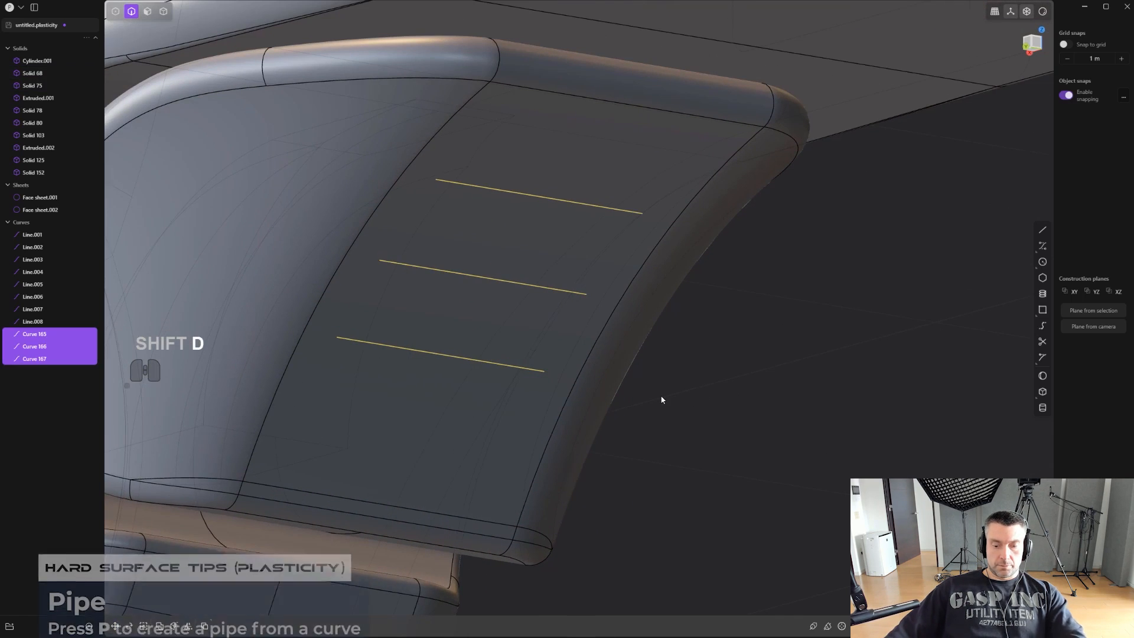
key("p")
scroll(679, 401, "up", 3)
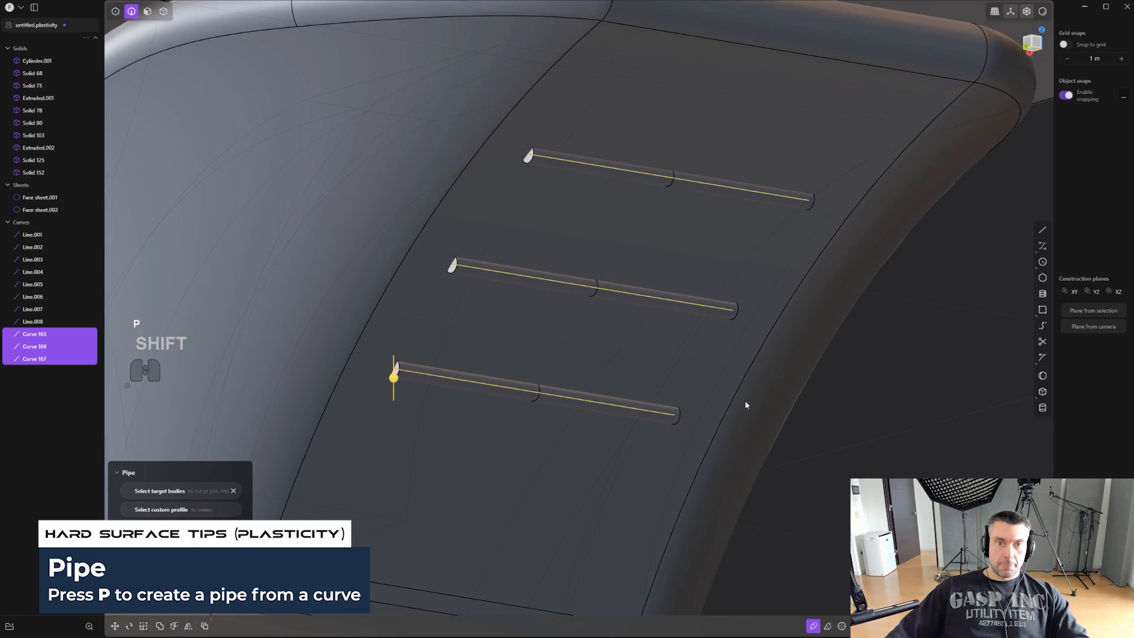
middle_click_drag(745, 404, 467, 367)
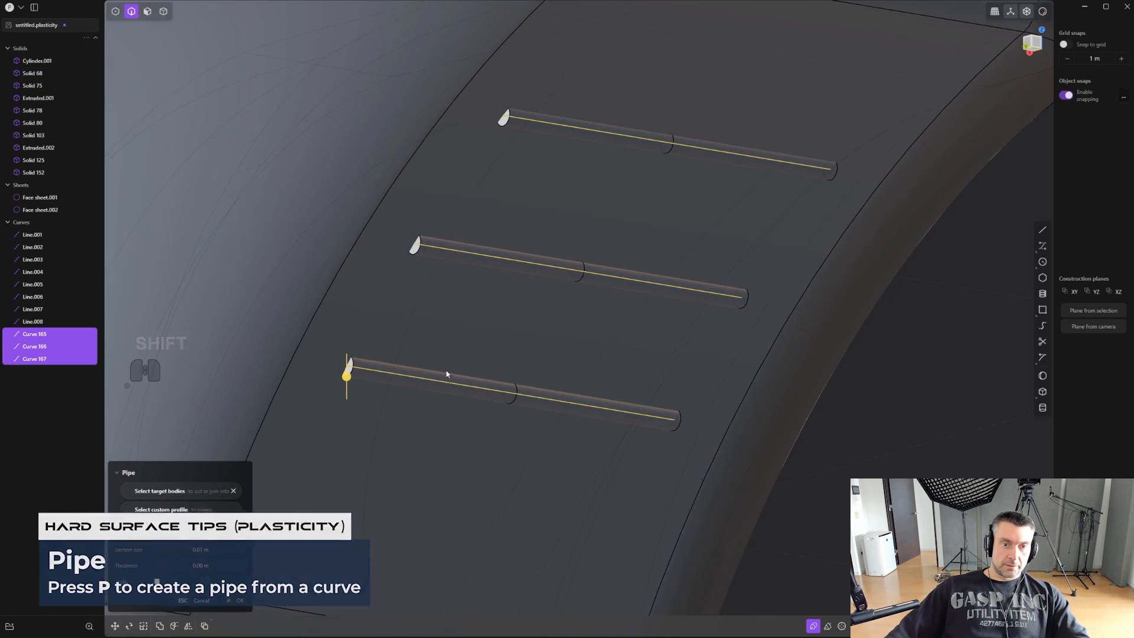
- Fillet the end edges of all three pipes with a Conic fillet of about 0.004 m, excluding their middle edges
key("ctrl+2")
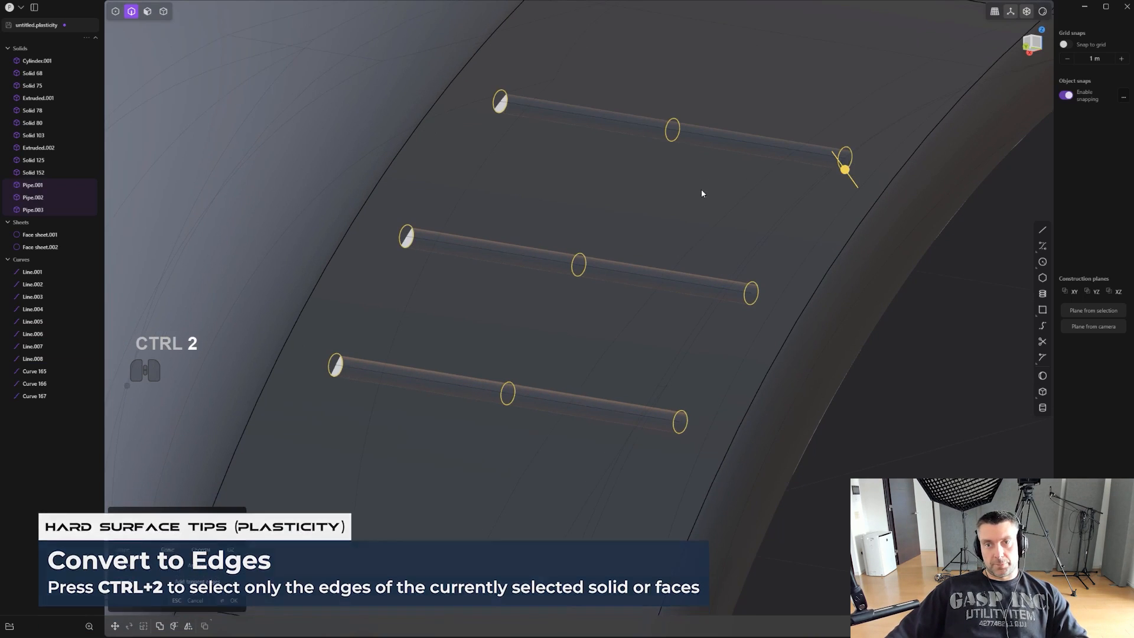
middle_click_drag(701, 192, 638, 174)
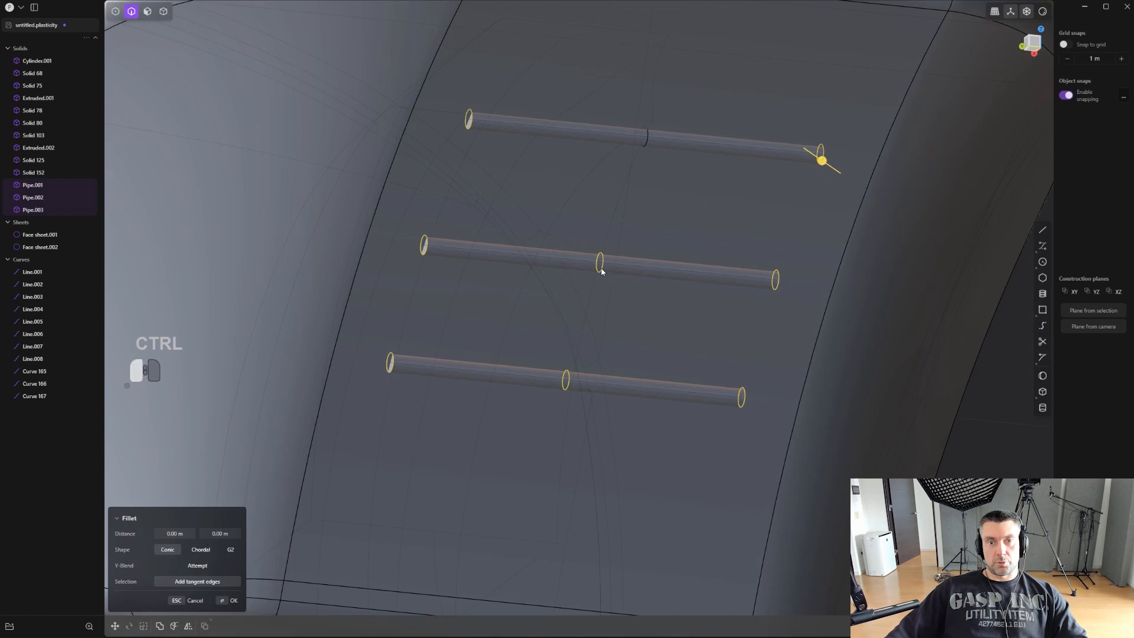
scroll(827, 164, "up", 1)
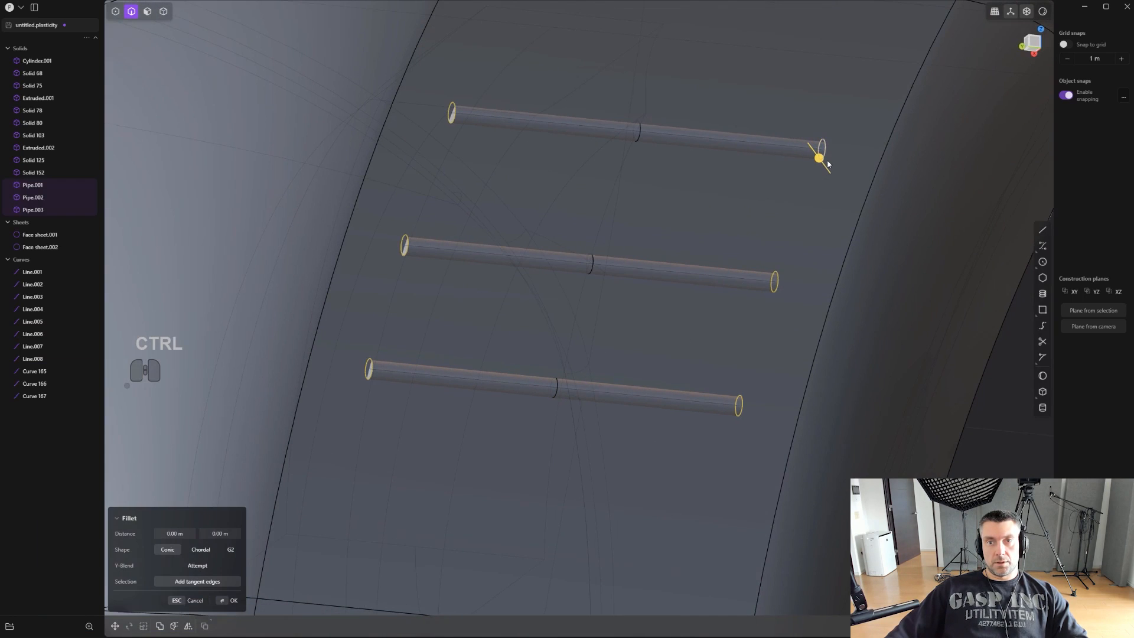
left_click_drag(823, 169, 826, 167)
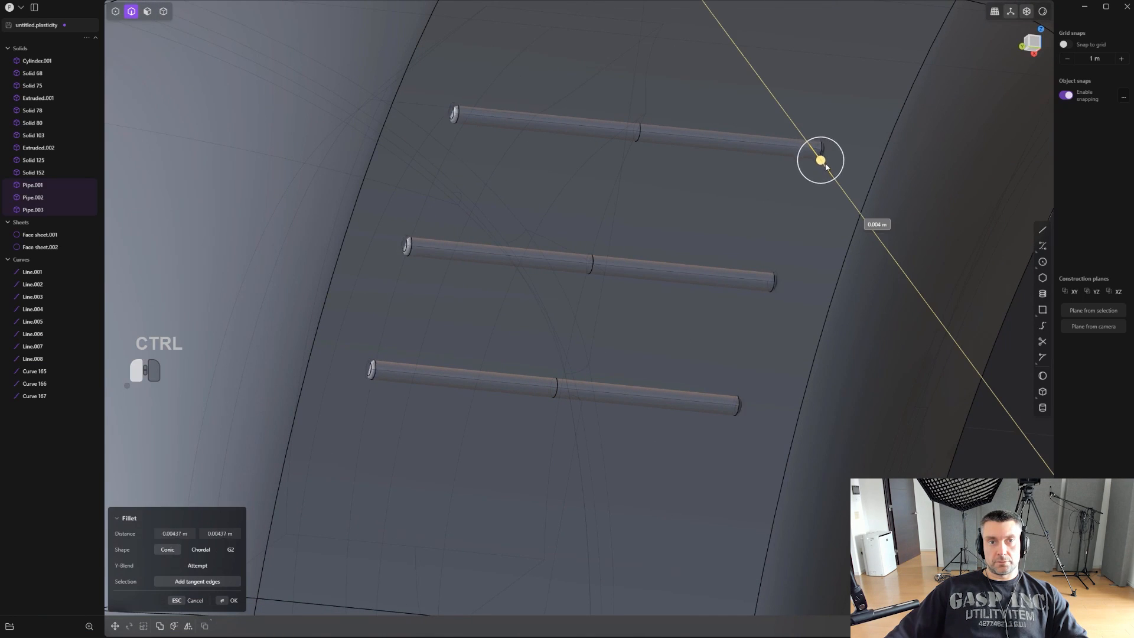
right_click(827, 167)
- Union the three rounded pipes with the trigger solid to form raised ridges
scroll(815, 195, "down", 4)
middle_click_drag(794, 316, 759, 349)
key("4")
left_click(798, 310, "shift")
key("q")
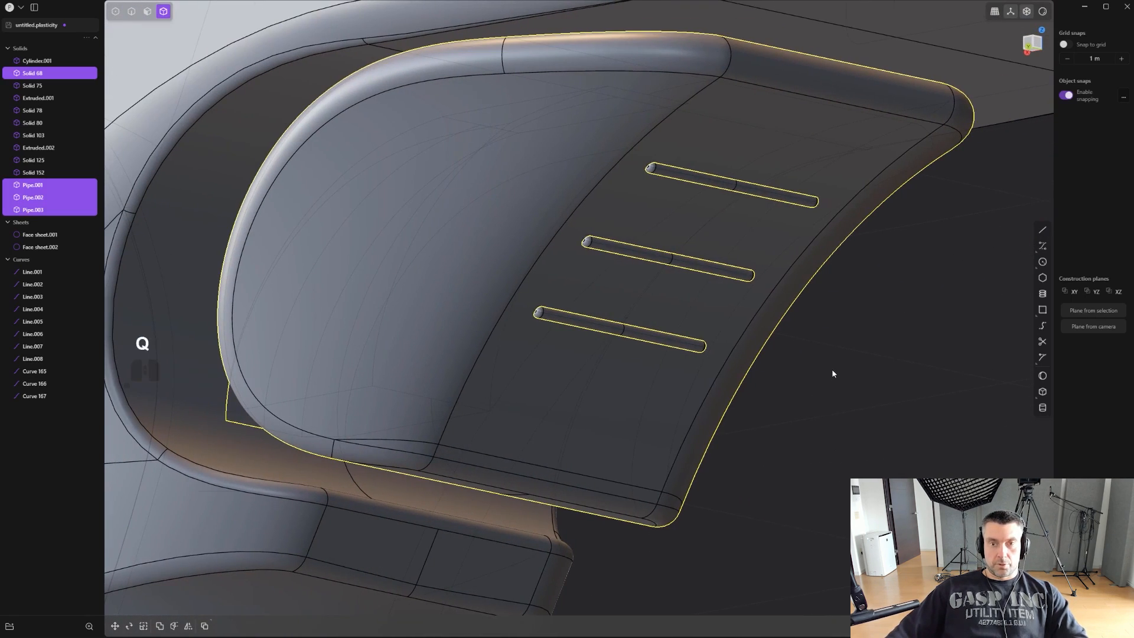
key("q")
right_click(832, 372)
- Examine the trigger ridges from the side and the grip's rear shading with the edge display hidden
scroll(833, 372, "down", 3)
middle_click_drag(833, 372, 840, 316)
scroll(839, 319, "down", 2)
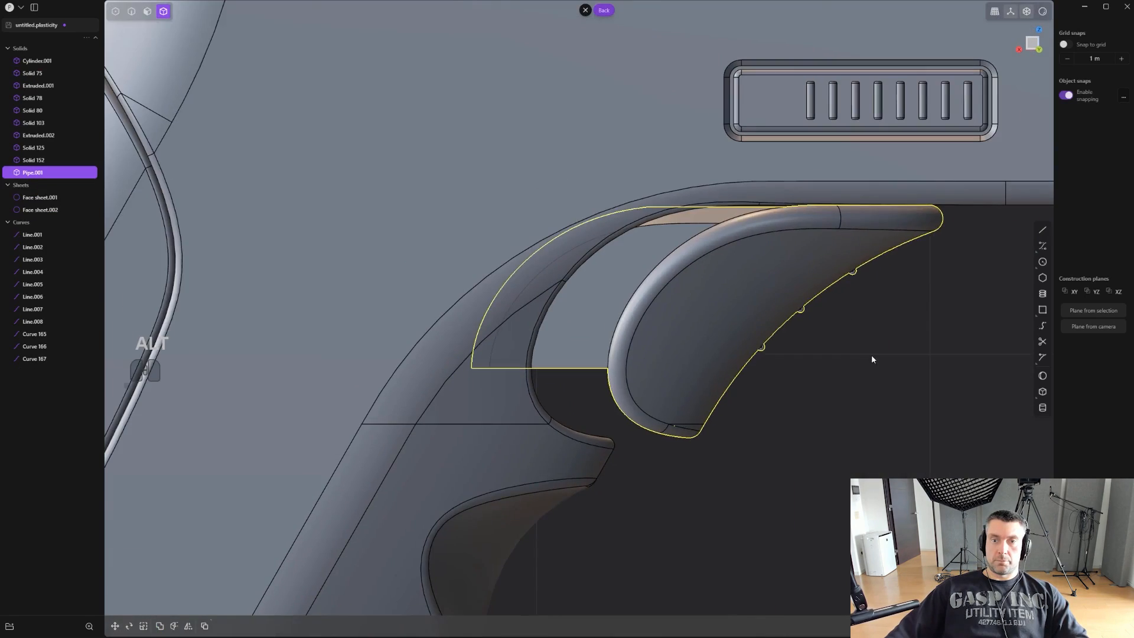
left_click(871, 357)
scroll(870, 358, "down", 2)
middle_click_drag(866, 361, 818, 393, "alt")
scroll(817, 393, "down", 2)
middle_click_drag(820, 399, 592, 340, "shift")
key("ctrl+e")
scroll(724, 345, "down", 4)
key("ctrl+z")
key("ctrl+z")
key("ctrl+z")
middle_click_drag(901, 375, 833, 367)
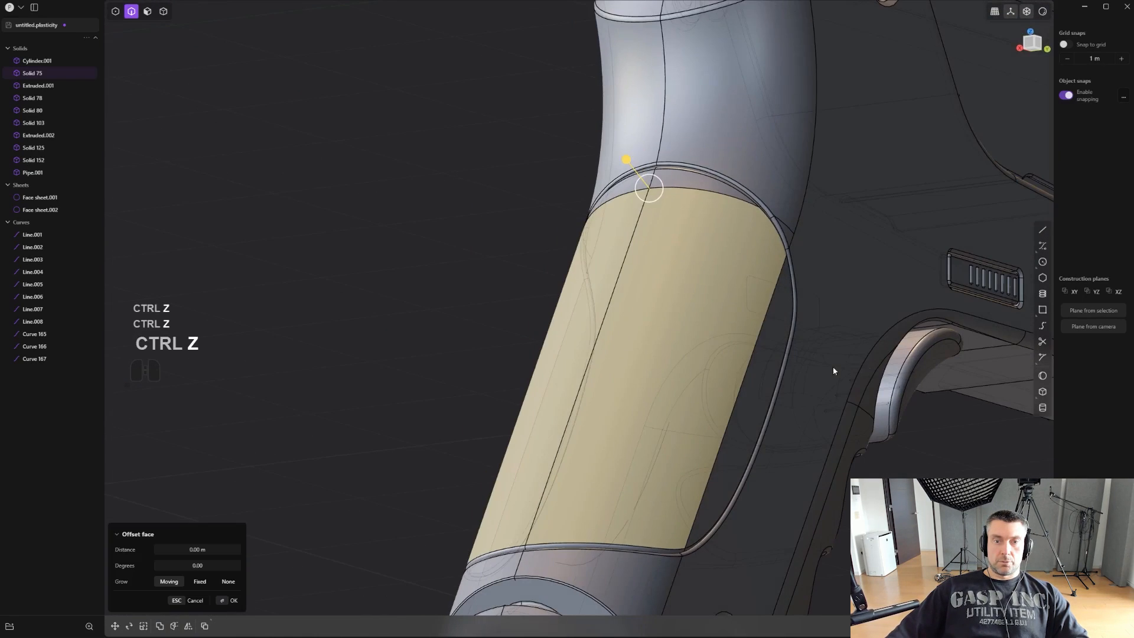
key("ctrl+z")
scroll(915, 434, "down", 3)
middle_click_drag(915, 434, 716, 377, "shift")
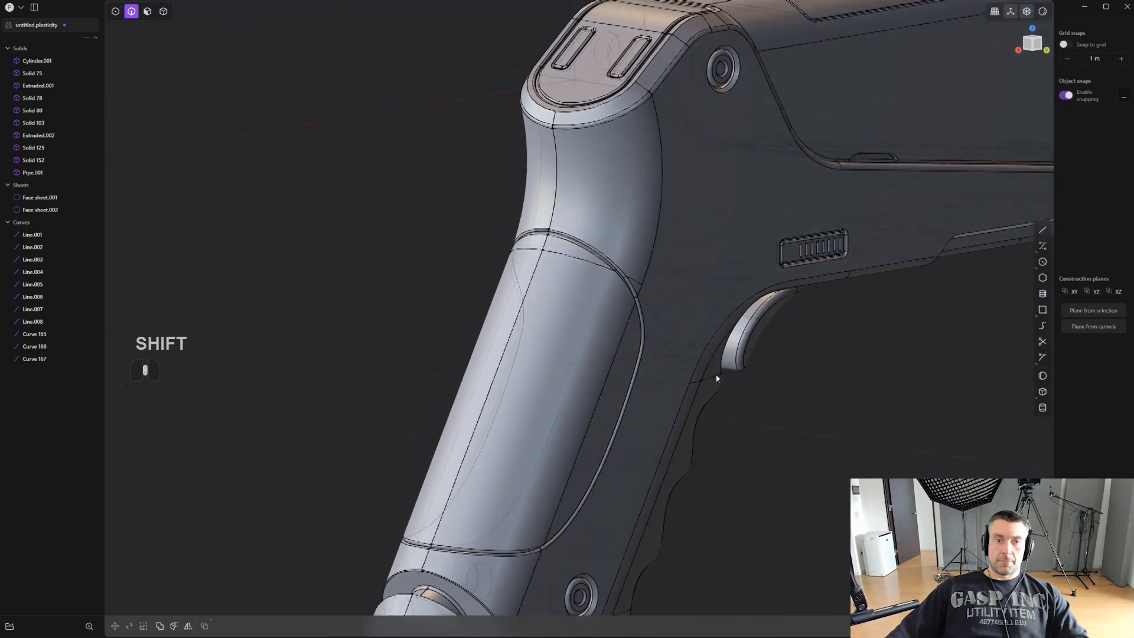
middle_click_drag(631, 274, 646, 268)
key("ctrl+e")
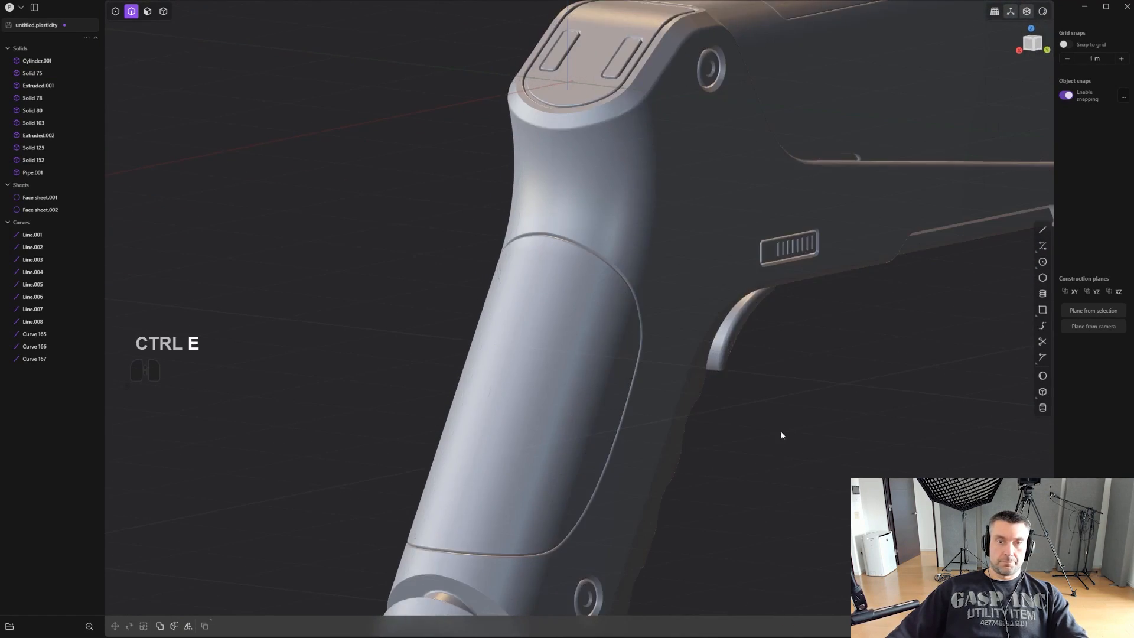
mouse_move(780, 429)
middle_mouse_down()
mouse_move(815, 362)
mouse_move(835, 375)
middle_mouse_up()
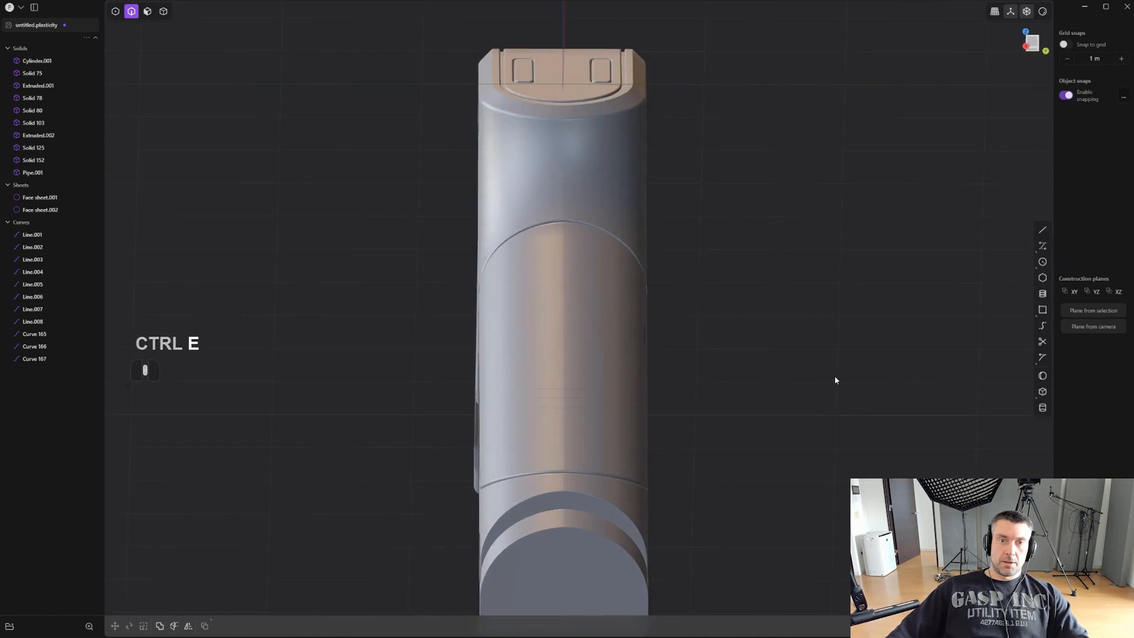
scroll(834, 375, "up", 2)
middle_click_drag(716, 355, 848, 514, "shift")
scroll(785, 367, "up", 2)
middle_click_drag(786, 368, 707, 333)
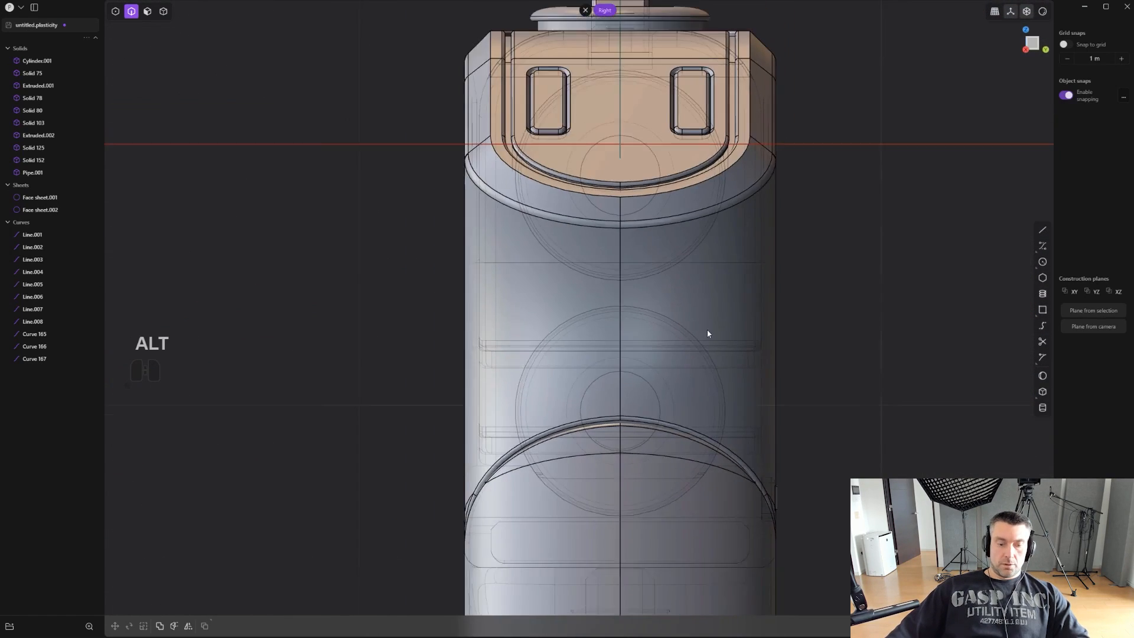
- Turn off x-ray and draw a long vertical line down the grip's back, from the rear plate's lower edge to below the grip's base
scroll(710, 334, "down", 1)
key("alt+z")
scroll(722, 342, "down", 3)
middle_click_drag(740, 413, 699, 258, "shift")
scroll(699, 258, "down", 1)
scroll(702, 295, "down", 2)
middle_click_drag(714, 347, 680, 460, "shift")
scroll(688, 270, "up", 3)
scroll(651, 302, "up", 6)
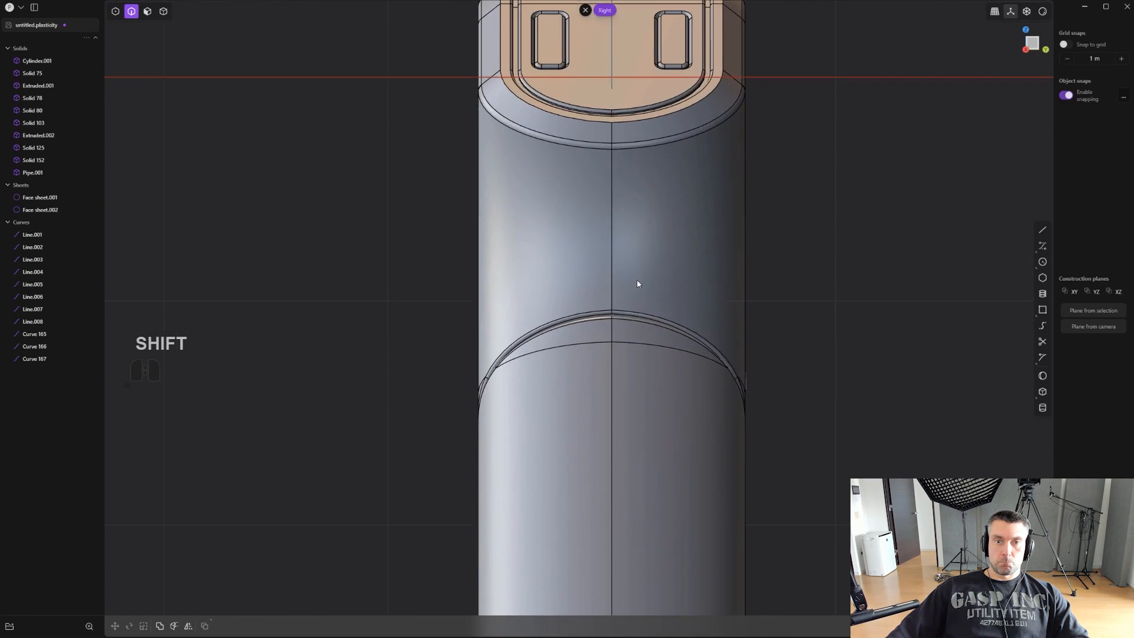
middle_click_drag(637, 284, 657, 372, "shift")
scroll(658, 369, "up", 2)
left_click(1043, 230)
scroll(727, 196, "up", 1)
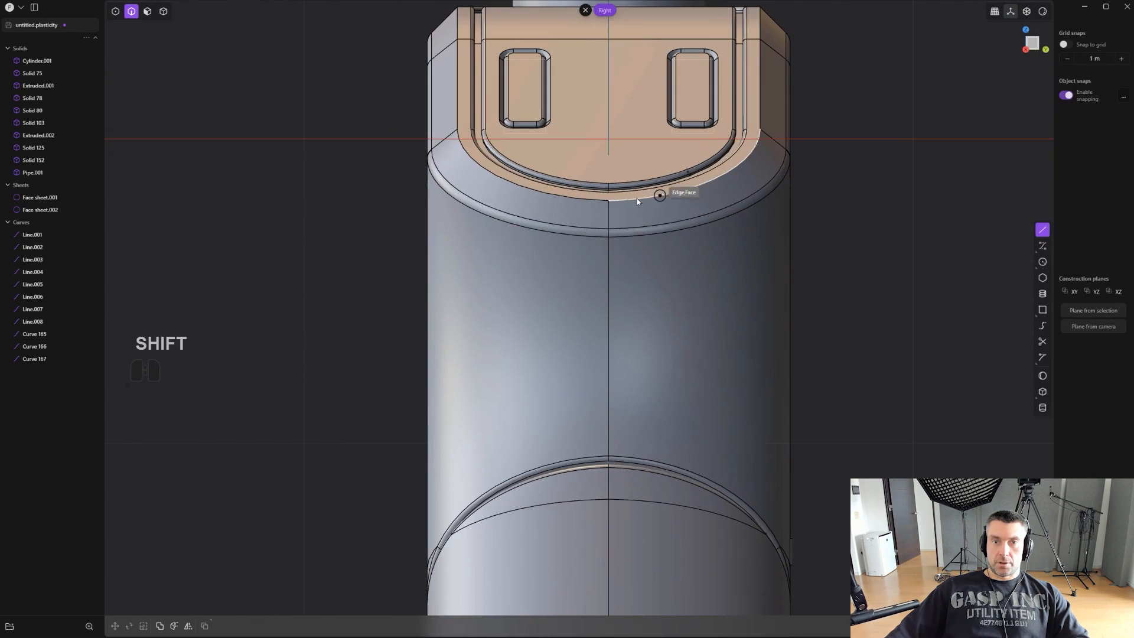
left_click(611, 201)
scroll(646, 409, "down", 8)
middle_click_drag(679, 530, 614, 62, "shift")
scroll(598, 77, "down", 4)
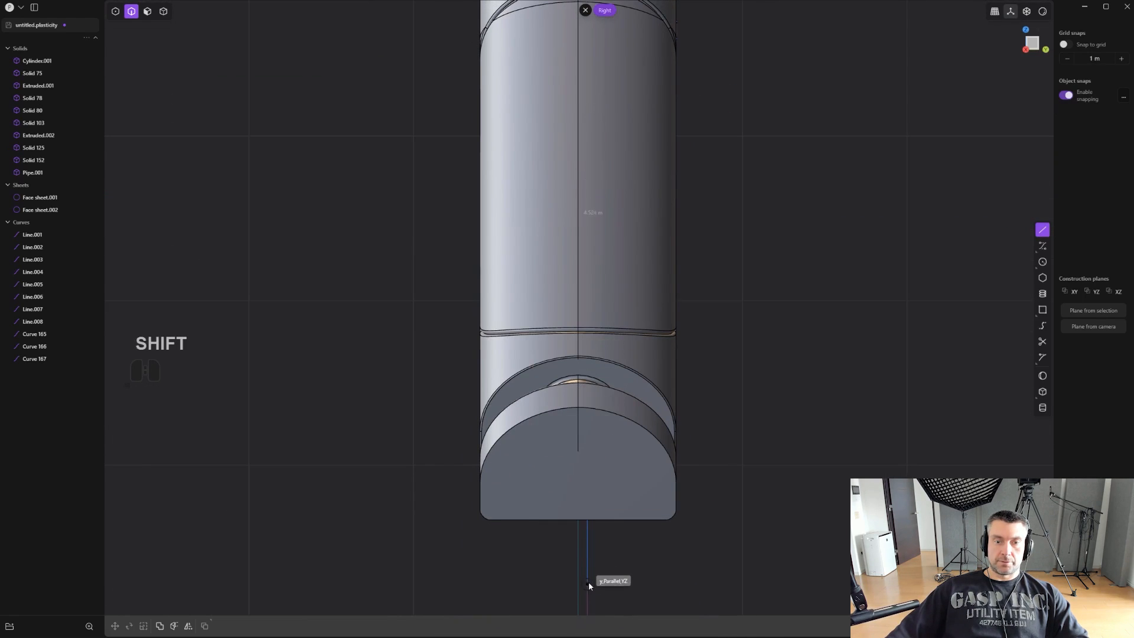
left_click(587, 578)
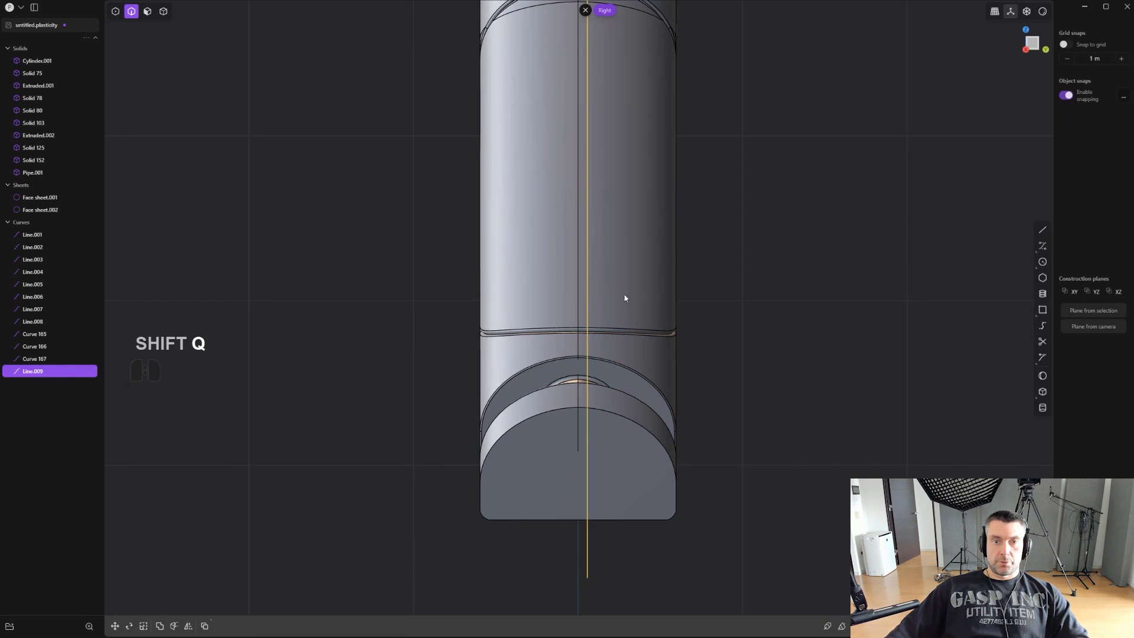
- Move the long vertical line 1.55486 m along X so it stands clear behind the grip
key("Escape")
middle_click_drag(671, 289, 629, 373)
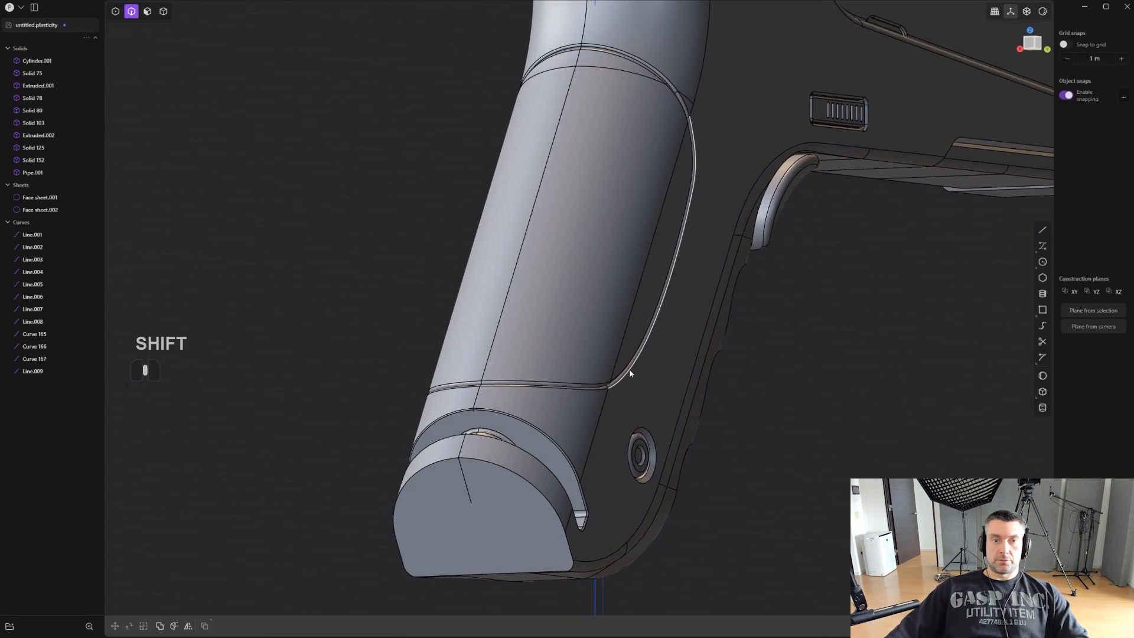
key("ctrl+z")
middle_click_drag(709, 382, 628, 413)
type("fgg")
left_click(711, 382)
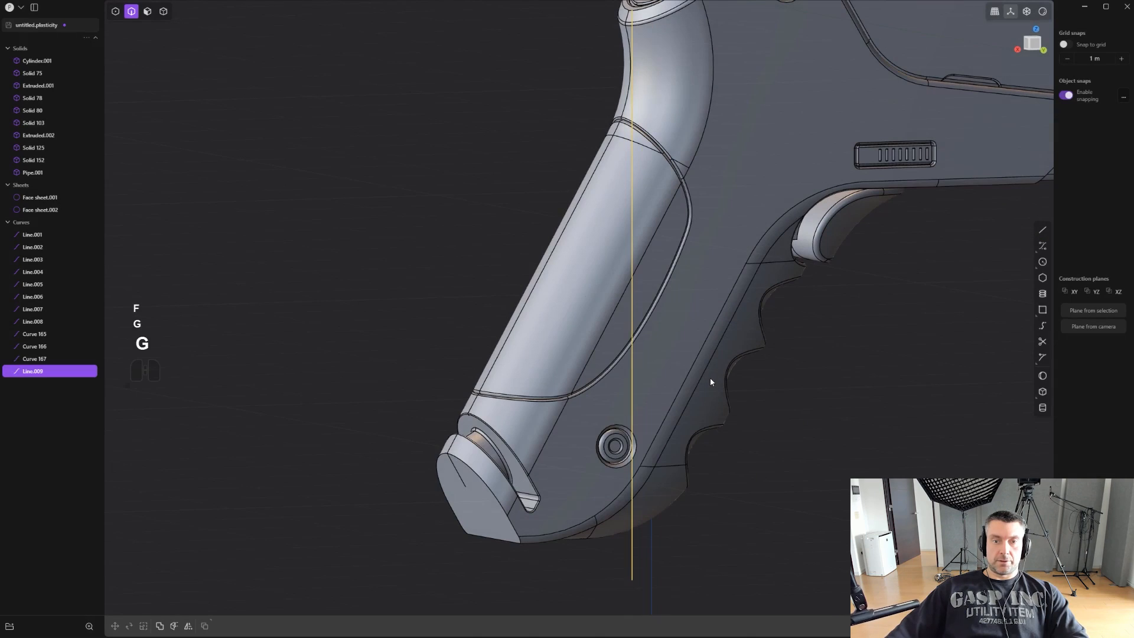
key("g")
left_click_drag(589, 299, 407, 332)
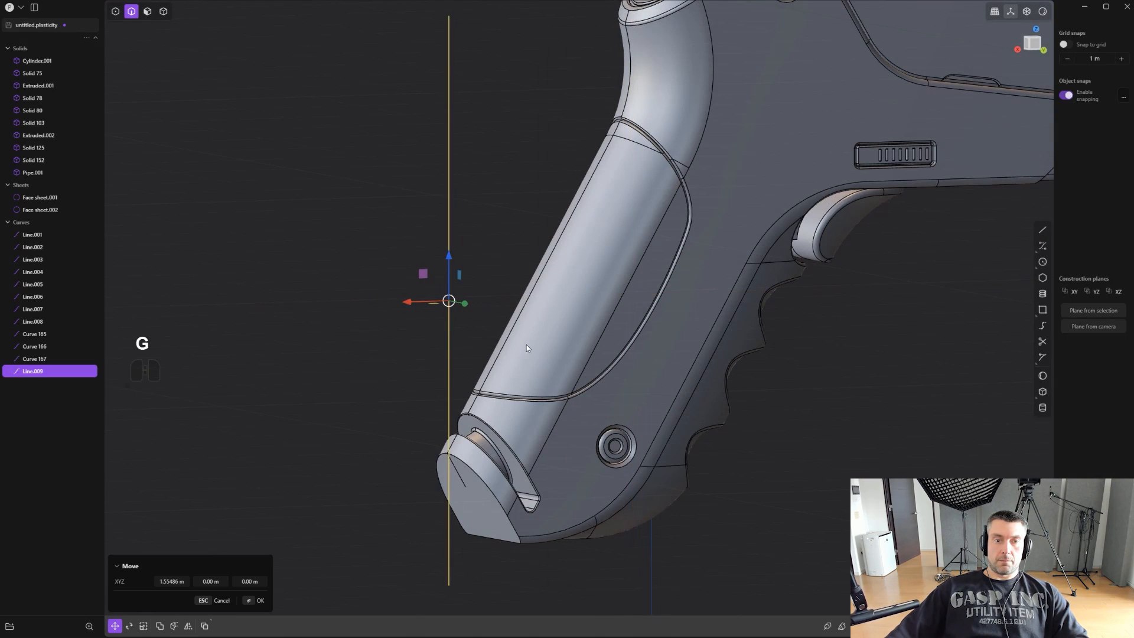
- Imprint the vertical line onto the inset panel on the grip's back using the Vector method
middle_click_drag(526, 345, 627, 416)
key("shift+q")
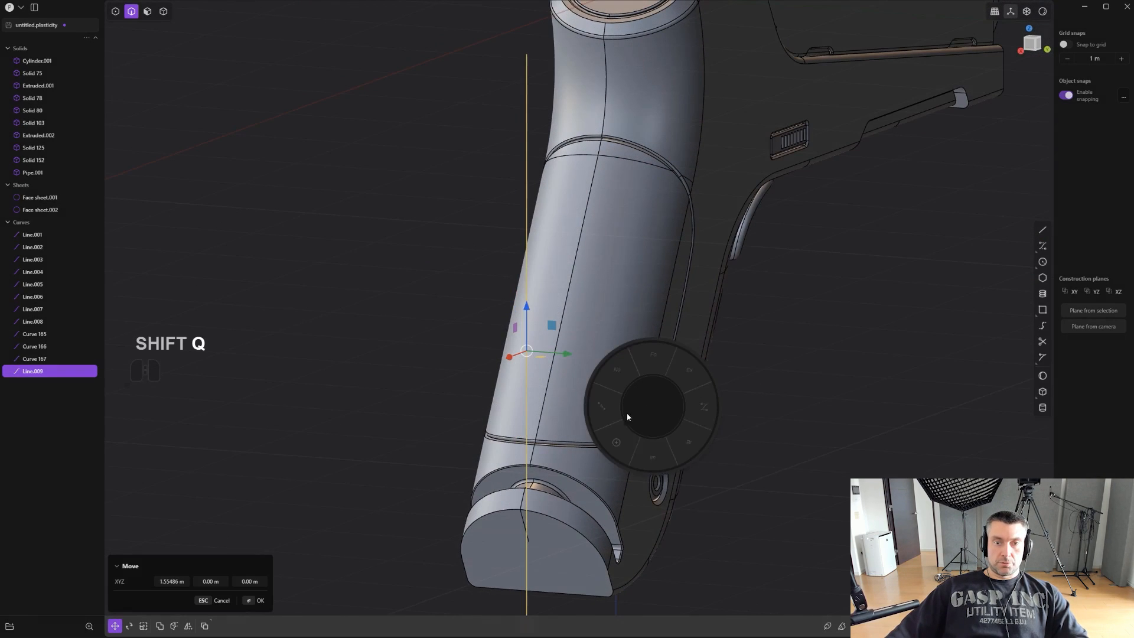
left_click(644, 457)
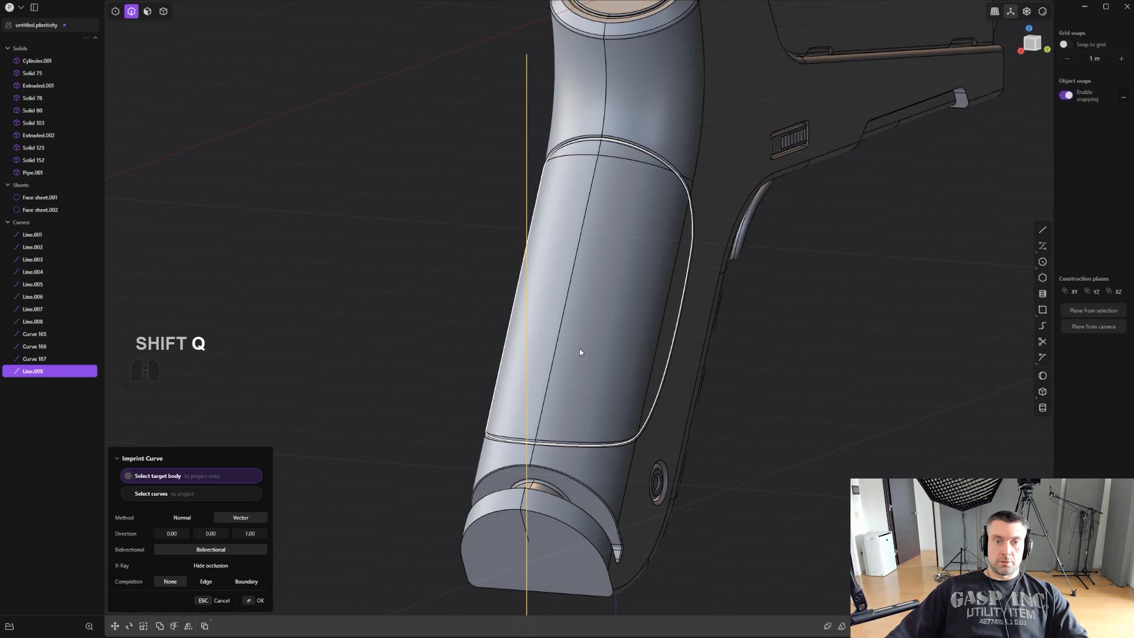
left_click(577, 356)
- Imprint the same vertical line onto the main pistol body around the grip's back
middle_click_drag(634, 350, 608, 423, "shift")
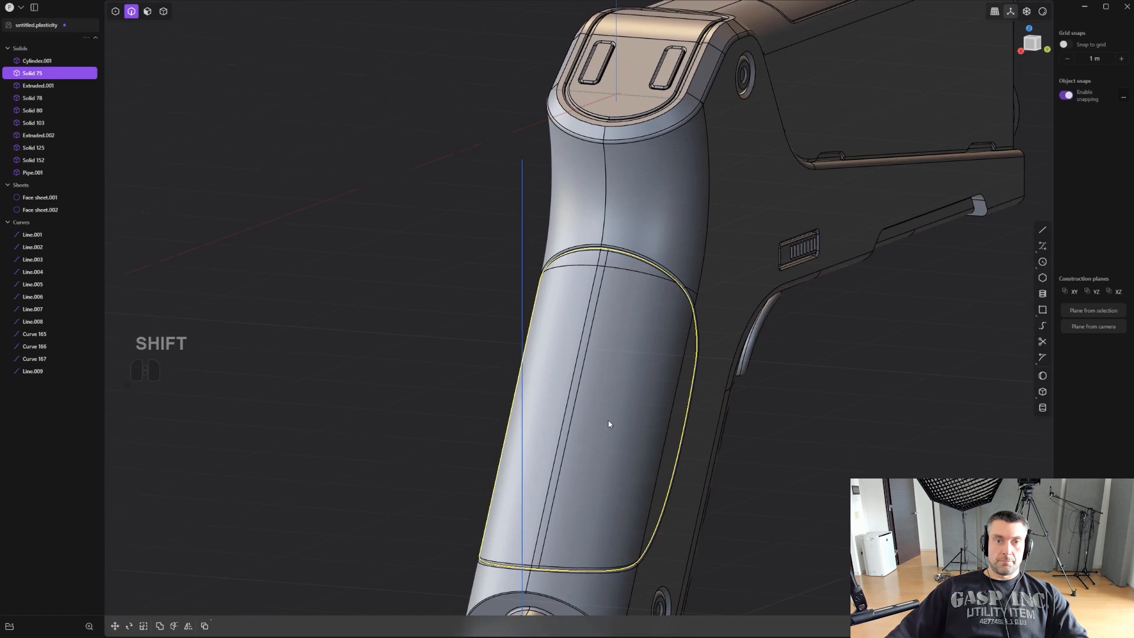
left_click(521, 261)
middle_click_drag(521, 261, 651, 271)
key("shift+q")
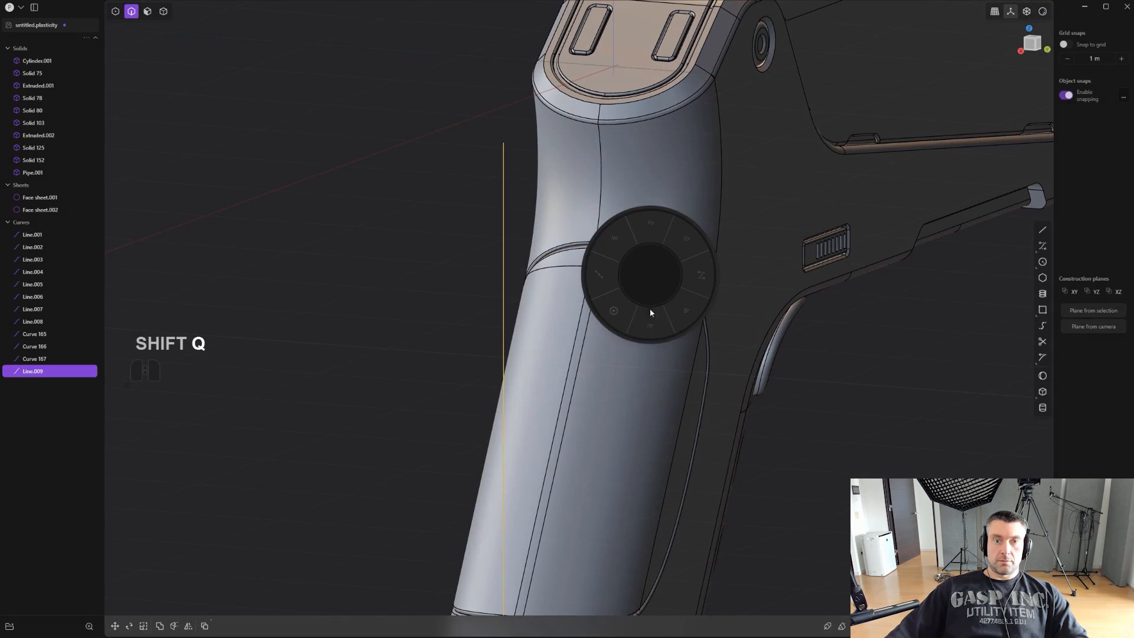
left_click(643, 220)
left_click(634, 192)
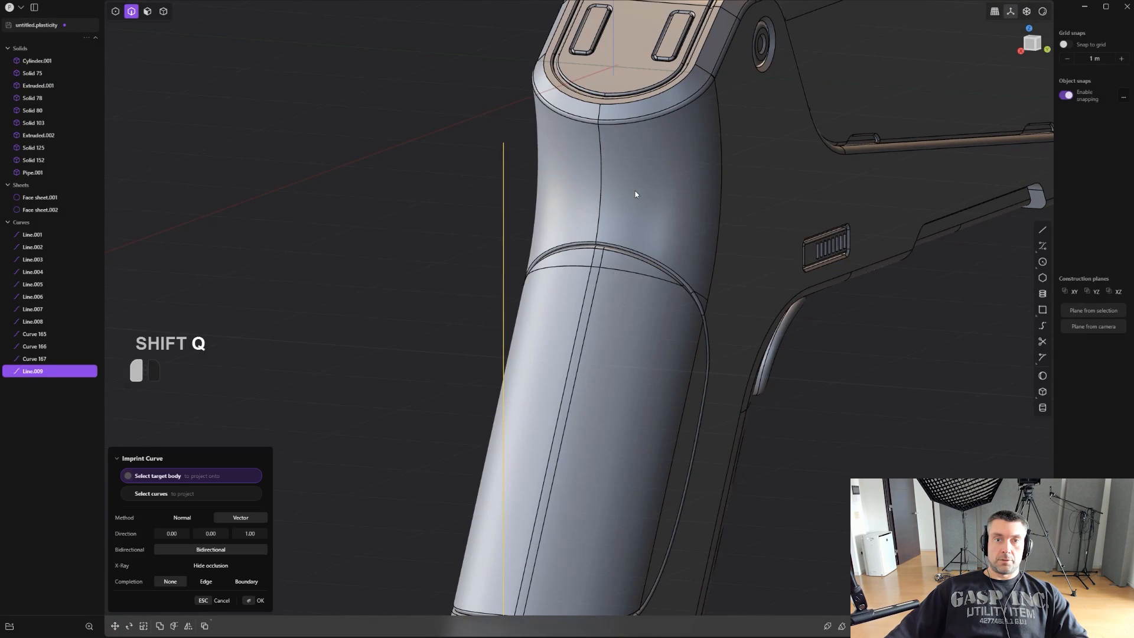
right_click(635, 191)
- Try to delete the narrow strip of faces beside the centre seam on the upper grip's back, leaving an open gap
middle_click_drag(637, 508, 595, 310, "shift")
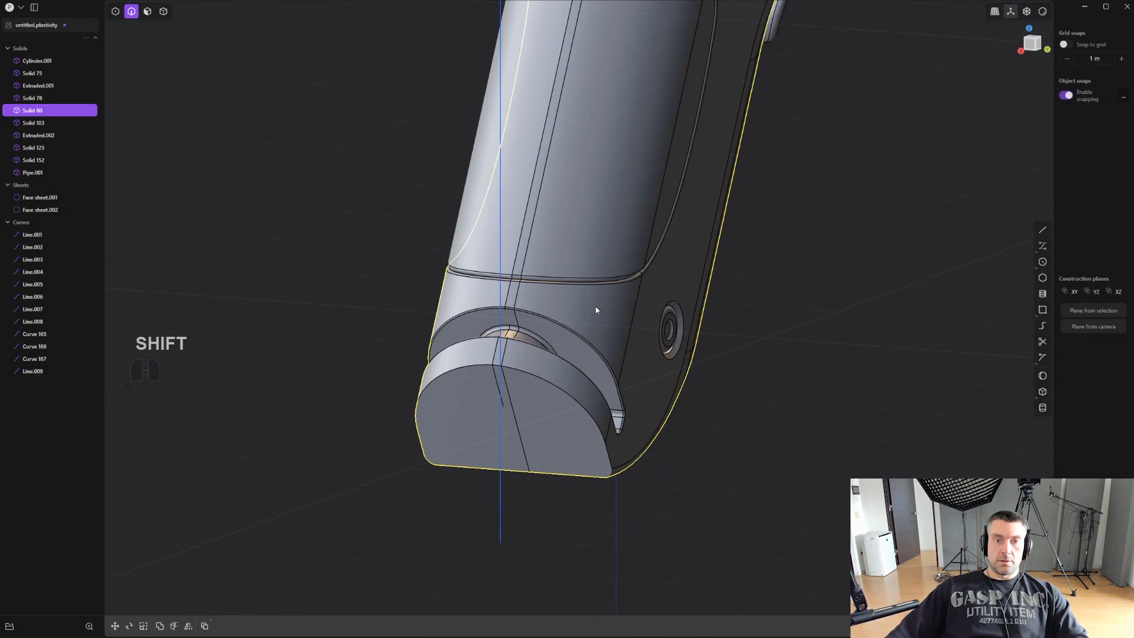
middle_click_drag(516, 353, 663, 388, "shift")
scroll(660, 386, "up", 3)
key("3")
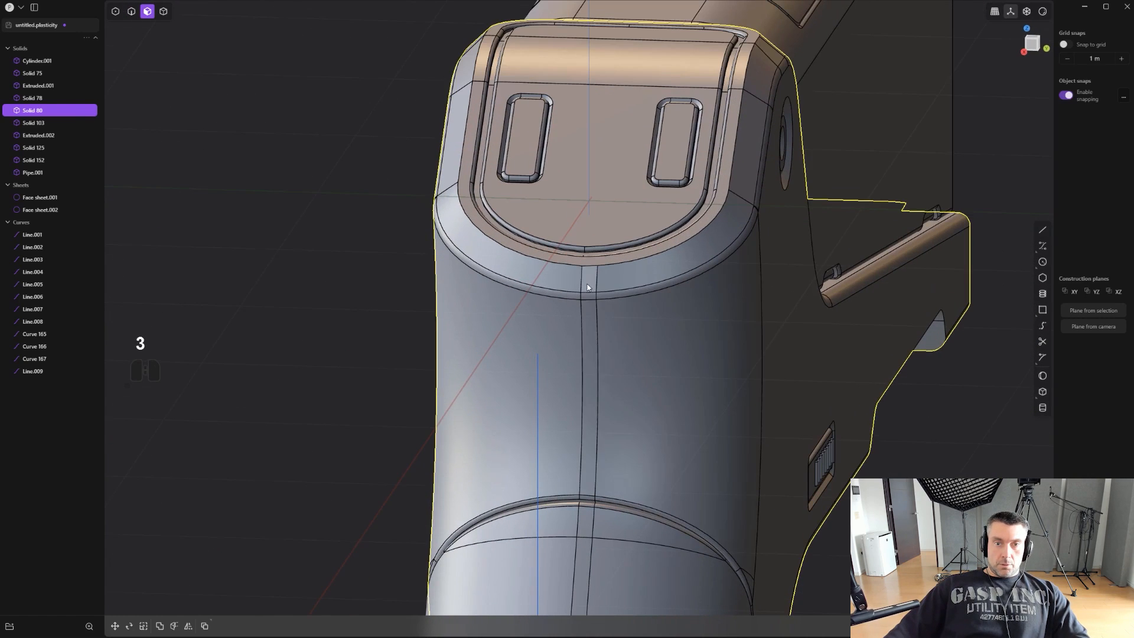
left_click(589, 285)
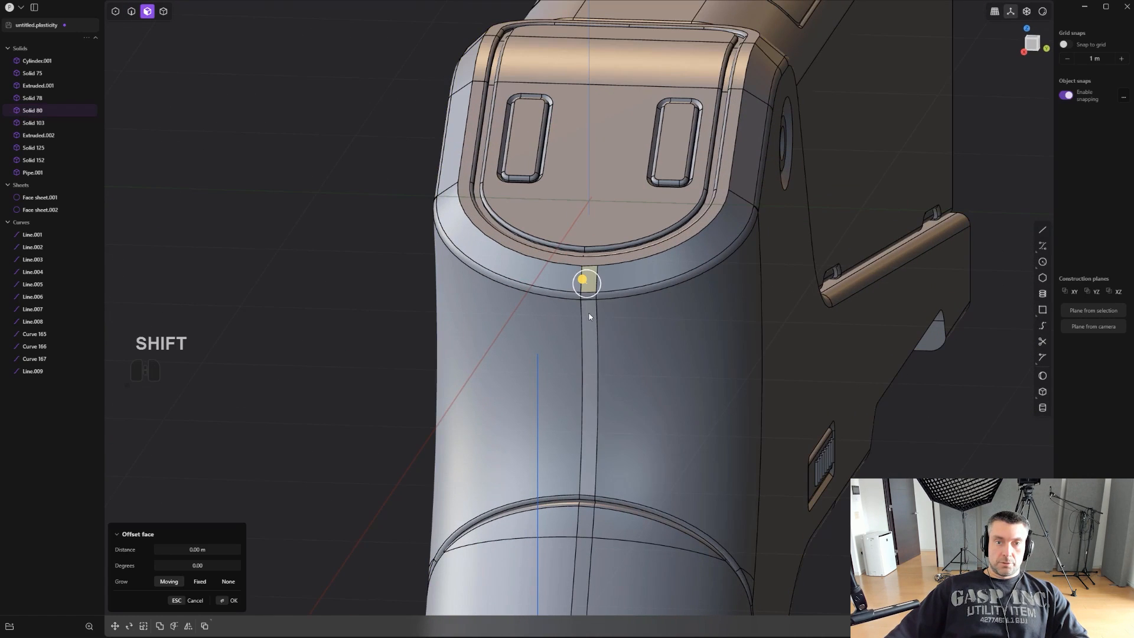
scroll(590, 313, "up", 2)
left_click(597, 340)
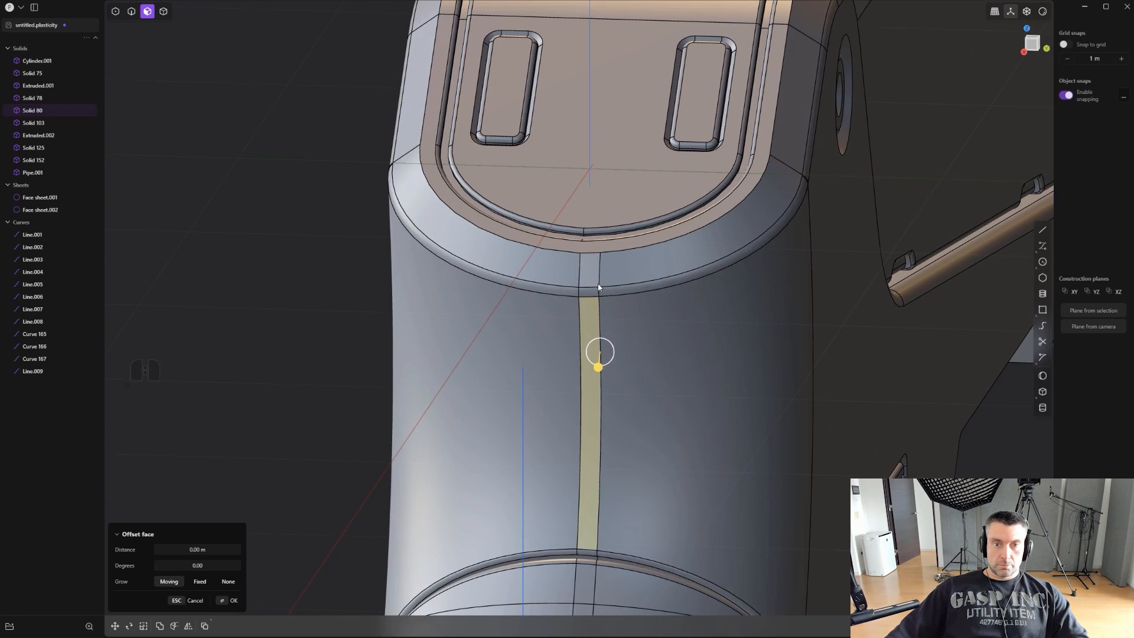
left_click(594, 280, "shift")
scroll(653, 402, "down", 1)
key("shift+x")
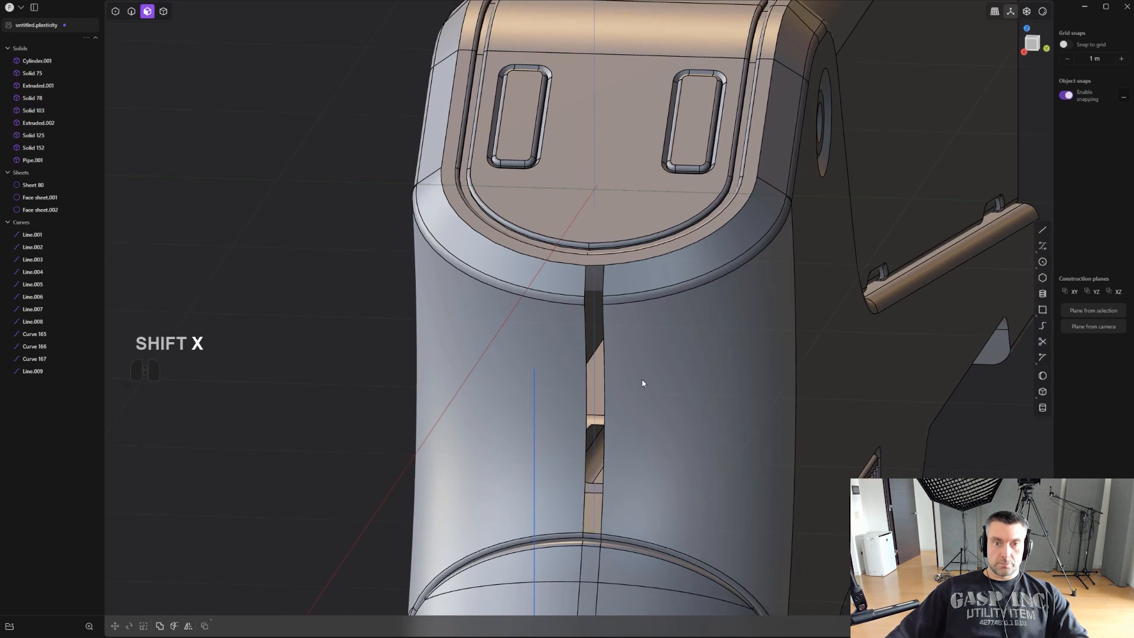
- Select the rounded edge face beside the gap and undo the deletion of the strip faces
scroll(643, 384, "down", 2)
middle_click_drag(642, 428, 625, 301, "shift")
scroll(624, 306, "up", 6)
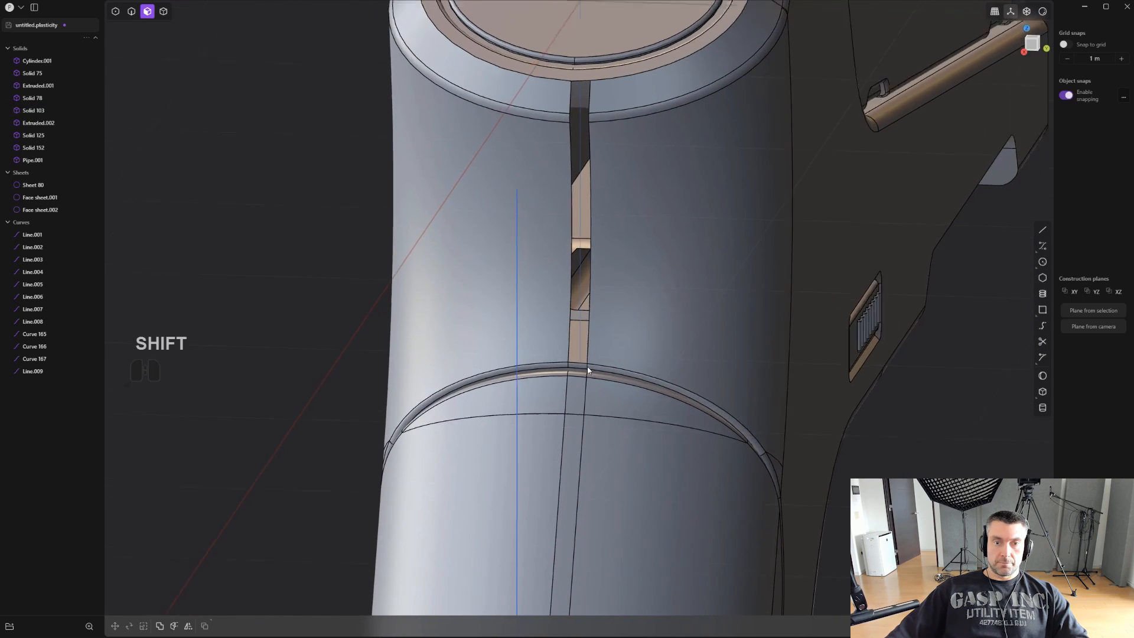
key("2")
scroll(612, 373, "up", 3)
key("3")
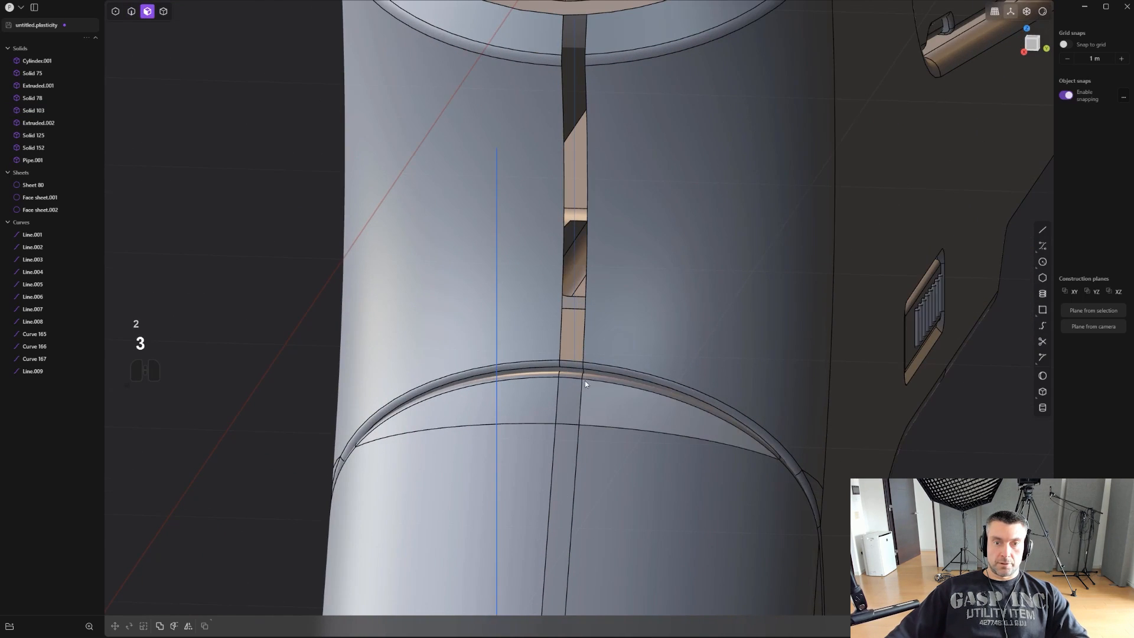
left_click(579, 367, "alt")
left_click(586, 364, "alt")
scroll(608, 343, "up", 1)
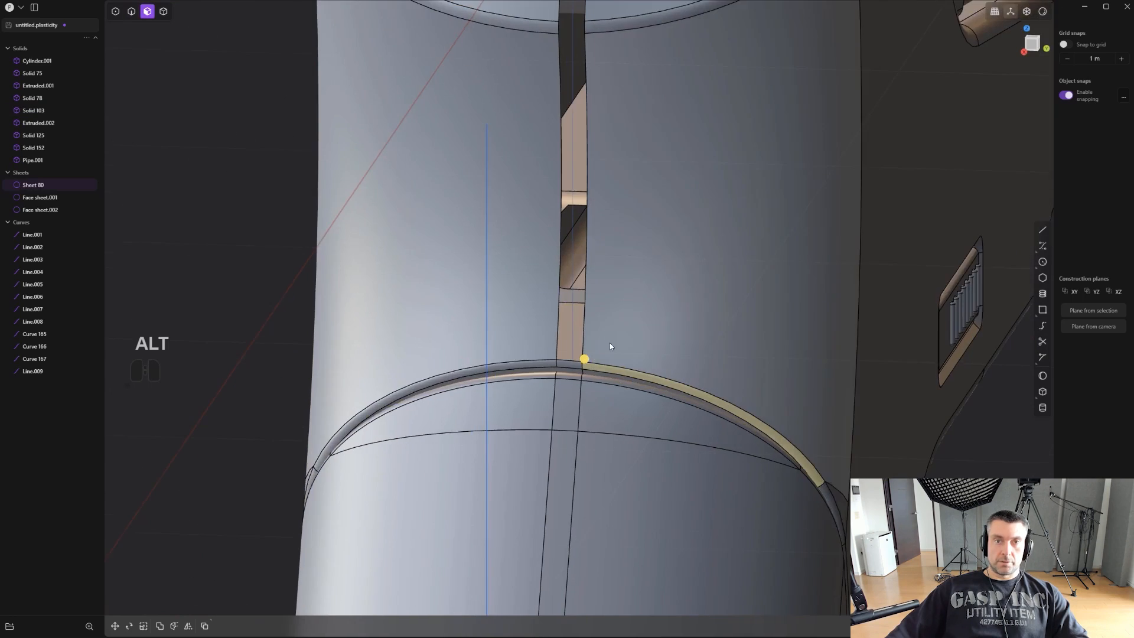
middle_click_drag(640, 280, 642, 405, "shift")
key("ctrl+z")
key("ctrl+z")
scroll(675, 382, "down", 6)
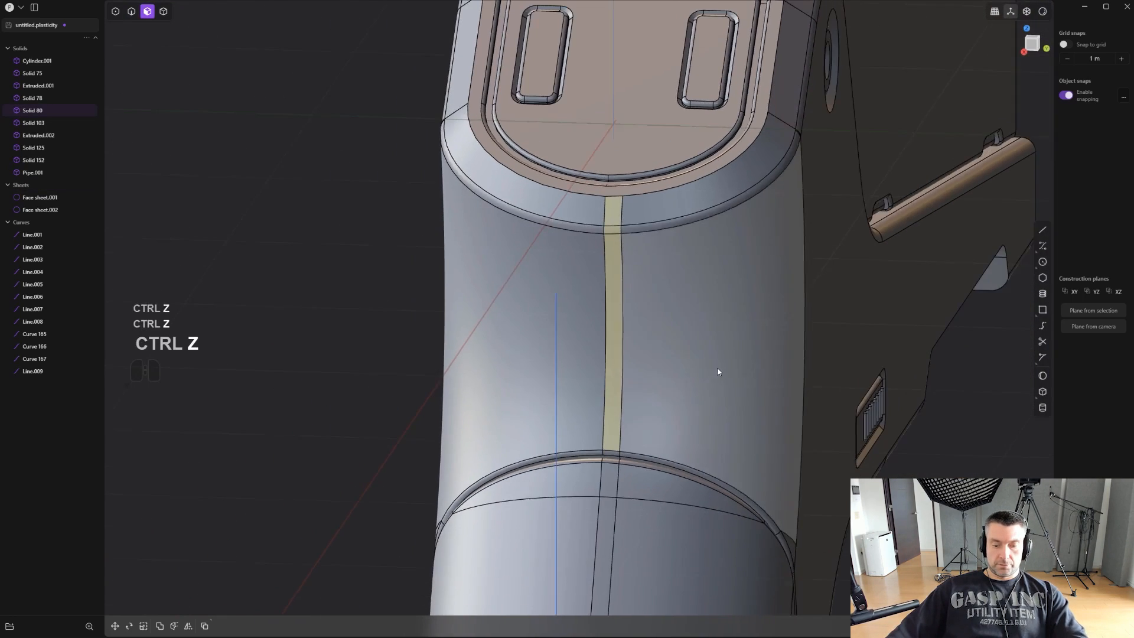
- Isolate the main body and delete the fillet faces around the edge of the grip panel recess
key("period")
scroll(717, 357, "up", 3)
key("2")
scroll(688, 423, "up", 1)
scroll(643, 505, "down", 2)
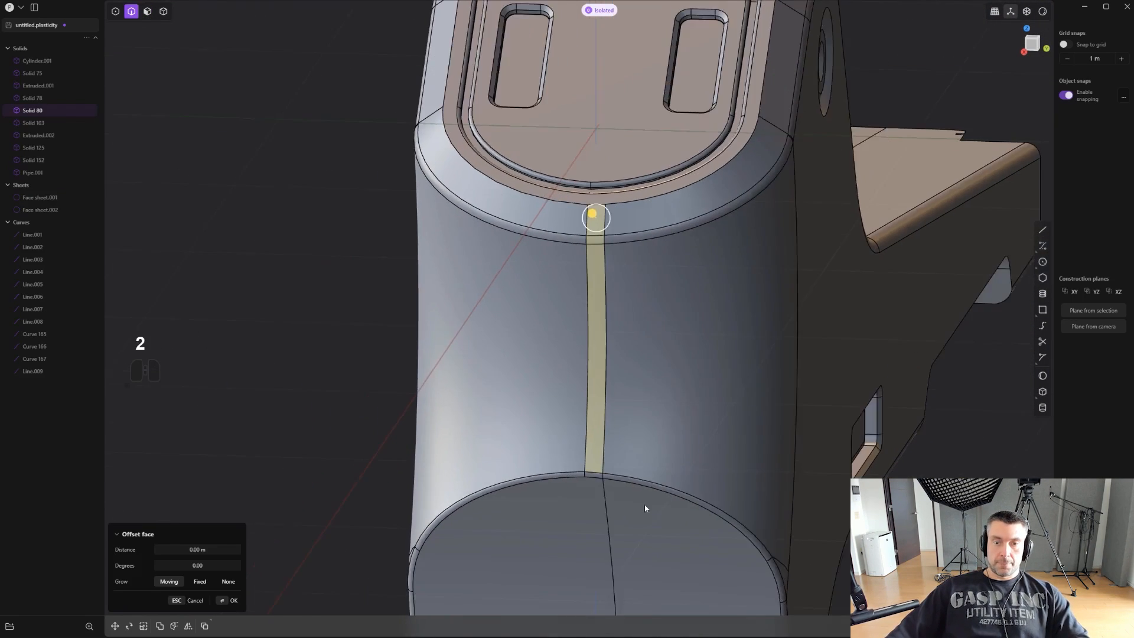
middle_click_drag(643, 506, 591, 431)
middle_click_drag(591, 431, 650, 190, "shift")
key("3")
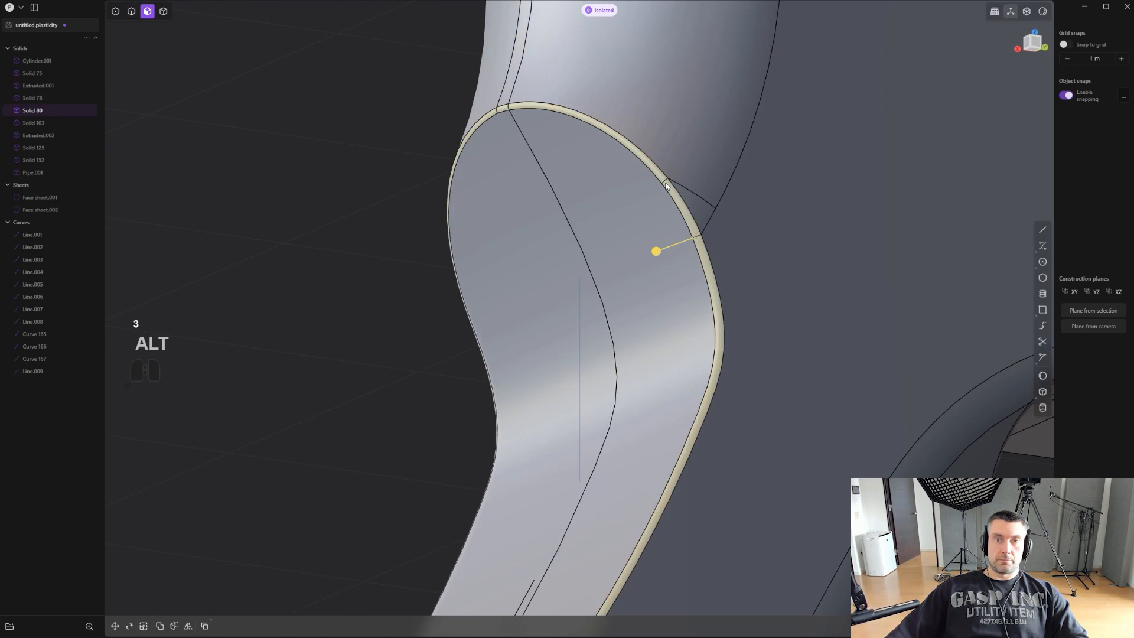
key("x")
- Delete the fillet faces between the upper grip and the bevel below the rear plate
middle_click_drag(655, 142, 645, 462, "shift")
left_click(584, 134, "alt")
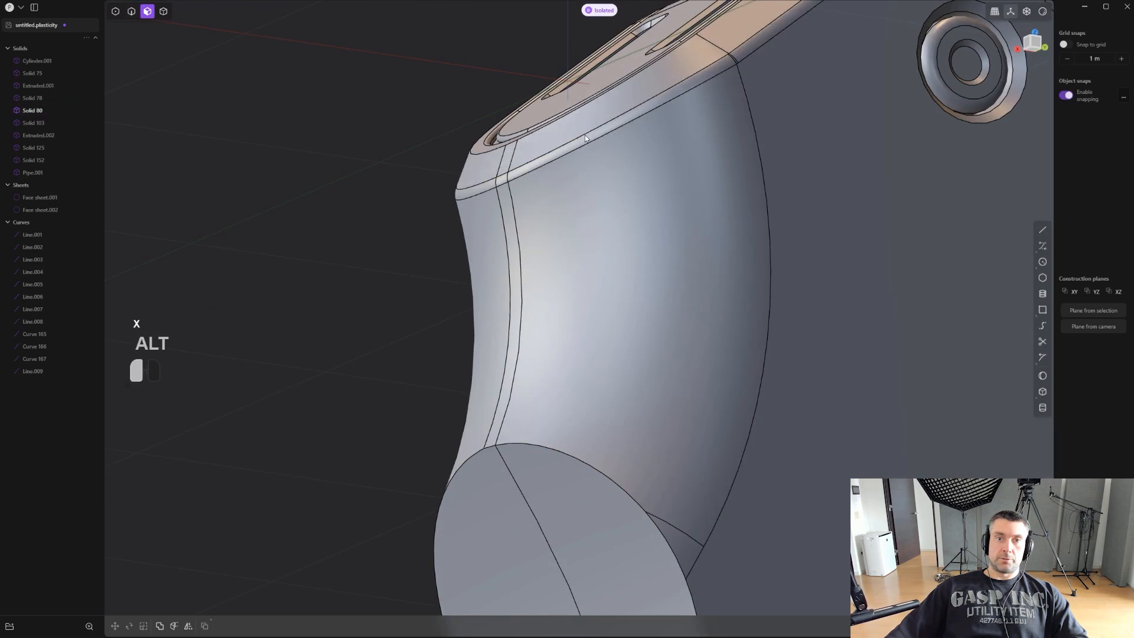
key("x")
- Extend the imprinted edge on the upper grip's back to the bevel's lower edge with Extend Edge
middle_click_drag(648, 213, 690, 264)
middle_click_drag(689, 263, 736, 334, "shift")
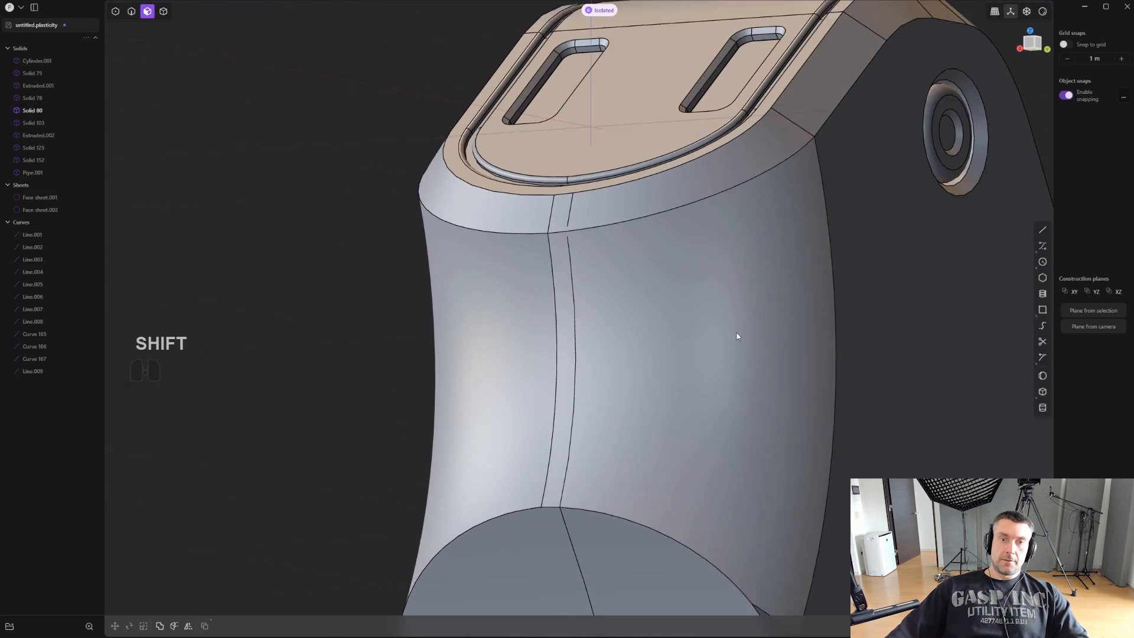
scroll(633, 243, "up", 3)
scroll(523, 218, "up", 5)
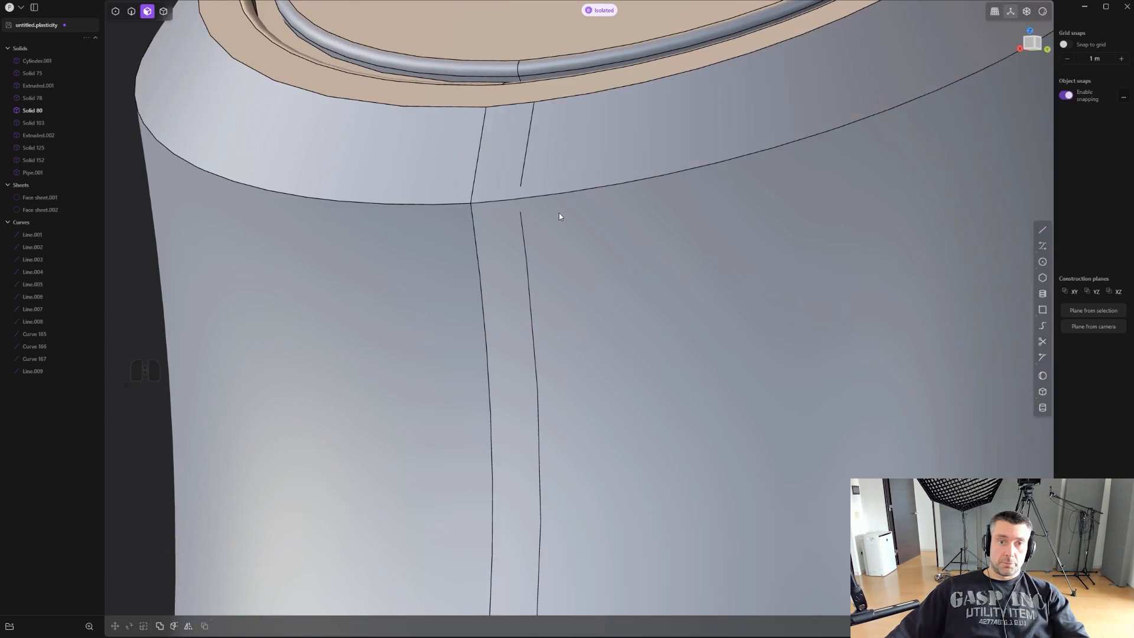
middle_click_drag(559, 215, 559, 366, "shift")
key("2")
left_click(555, 381)
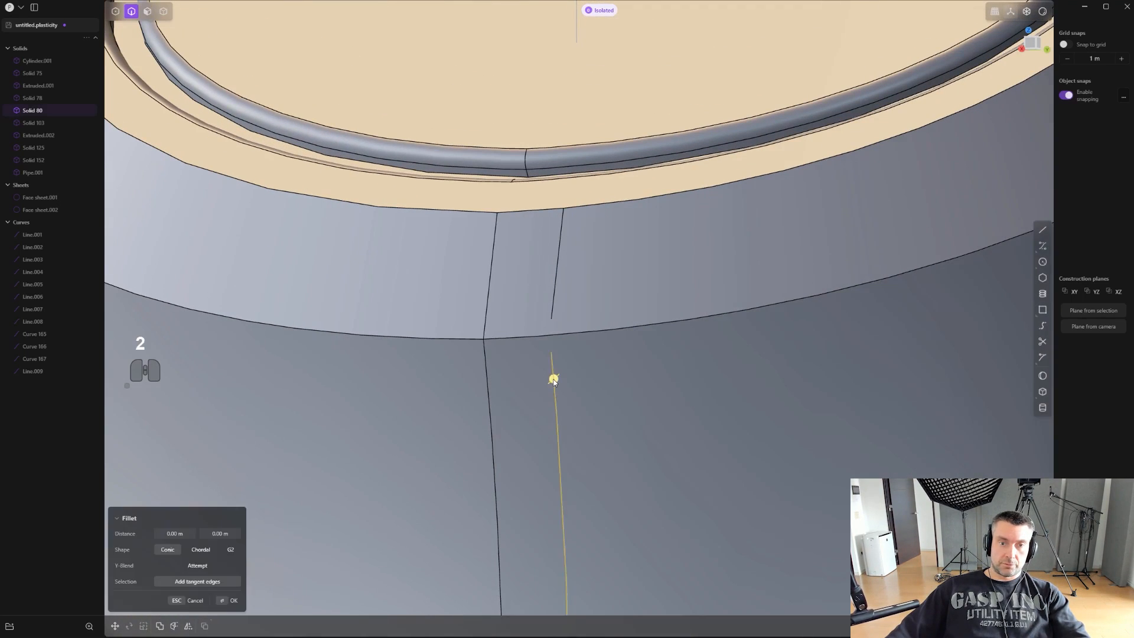
type("f")
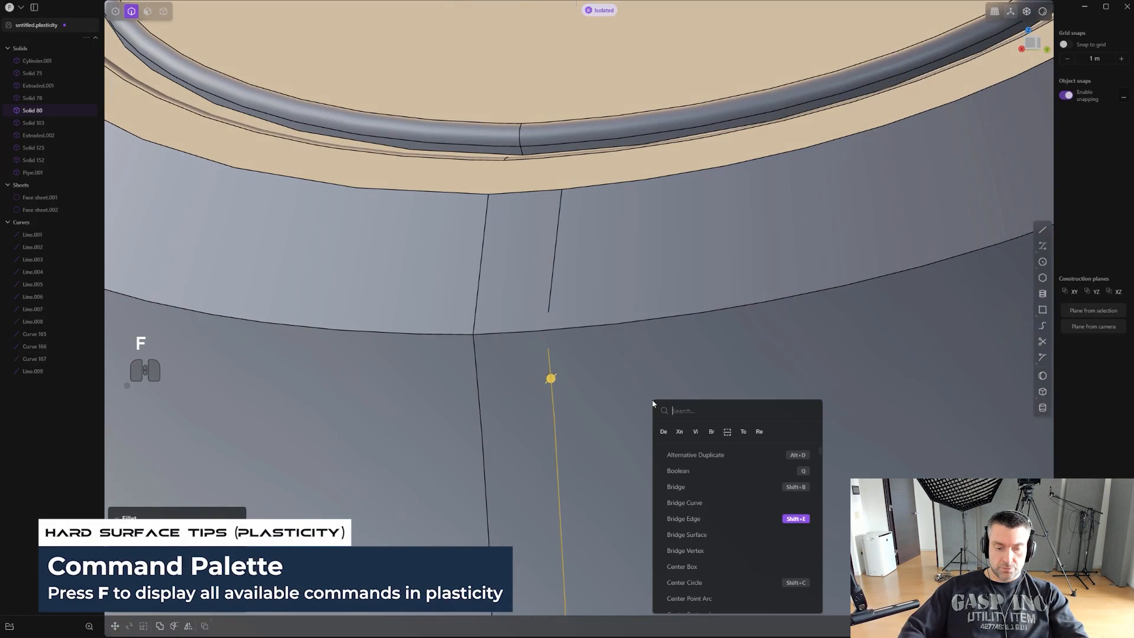
type("edg")
key("BackSpace")
key("BackSpace")
key("BackSpace")
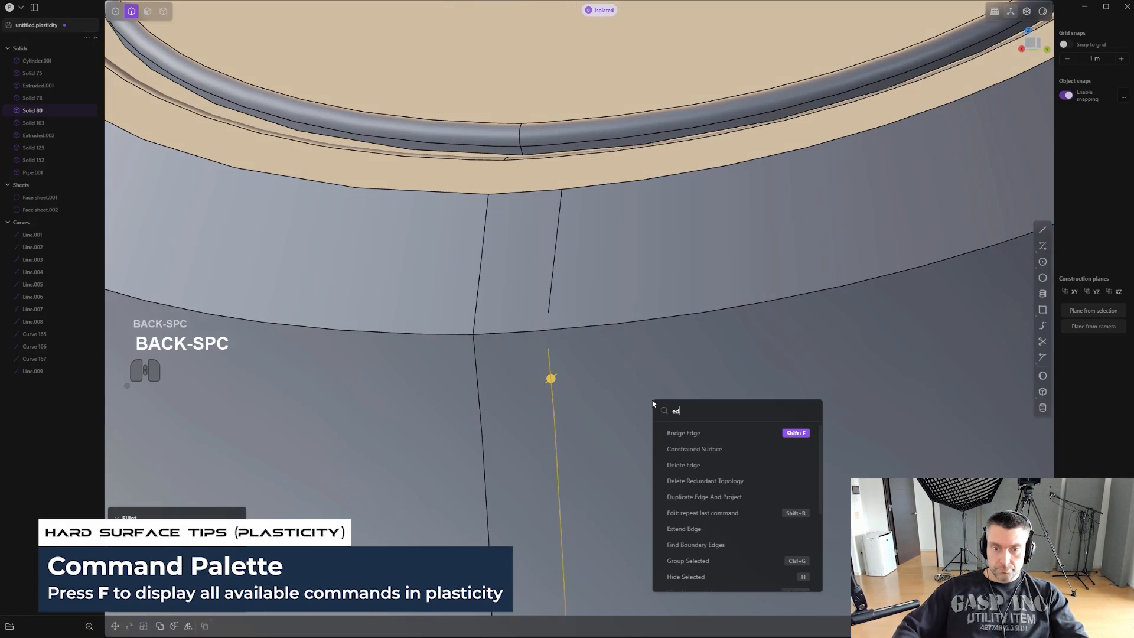
type("xte")
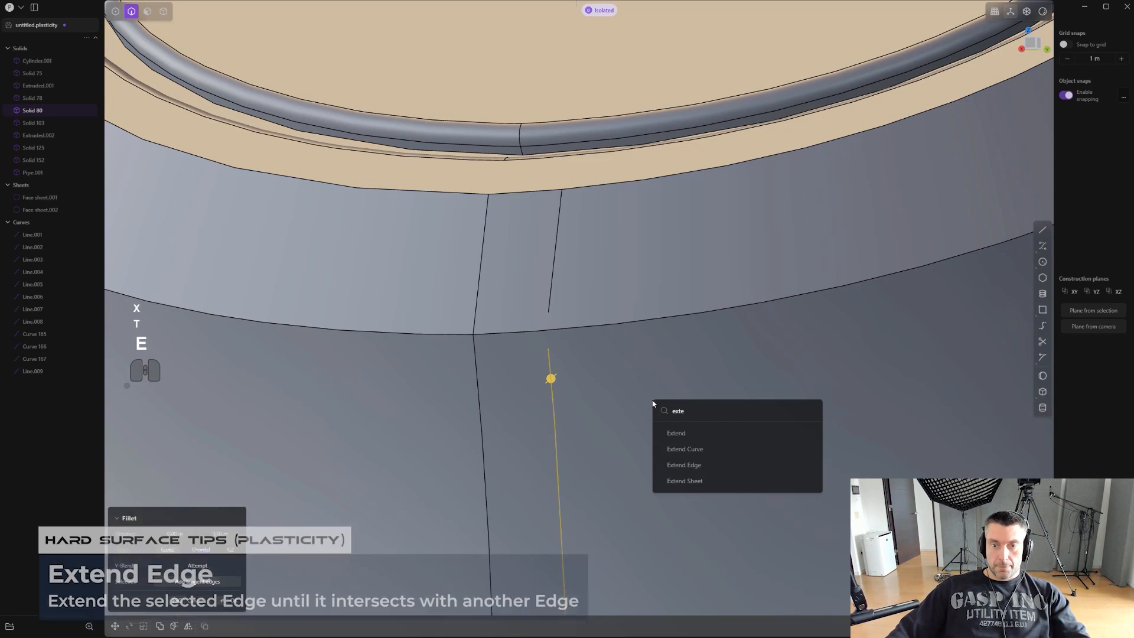
left_click(702, 465)
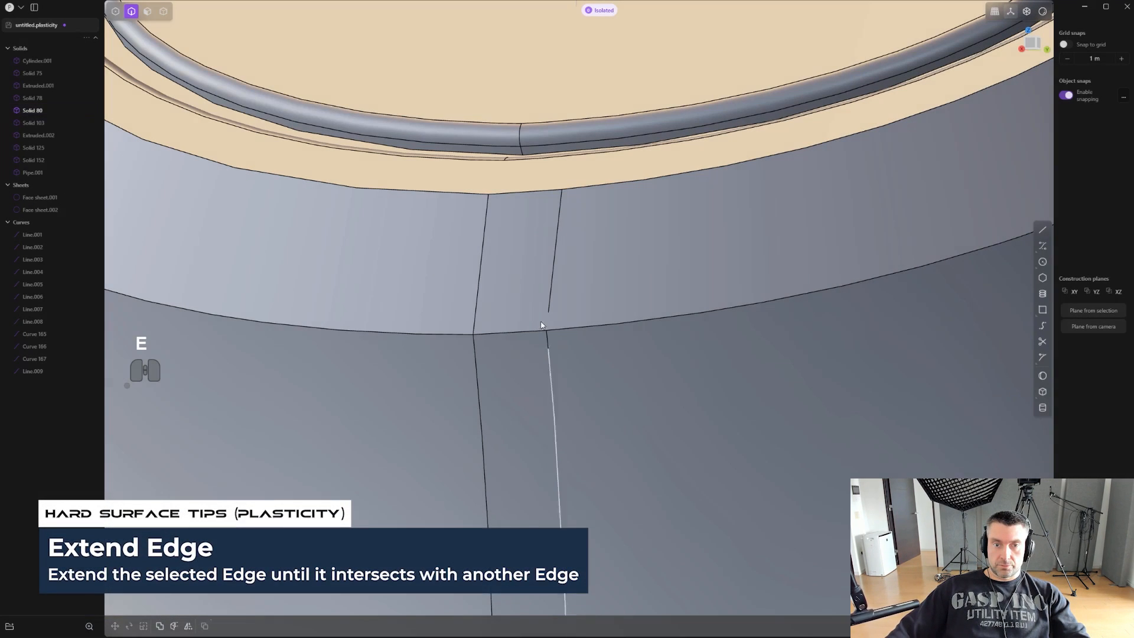
- Extend the short imprinted edge on the bevel below the rear plate down to the bevel's lower edge
left_click(548, 290)
middle_click_drag(575, 315, 679, 420)
type("f")
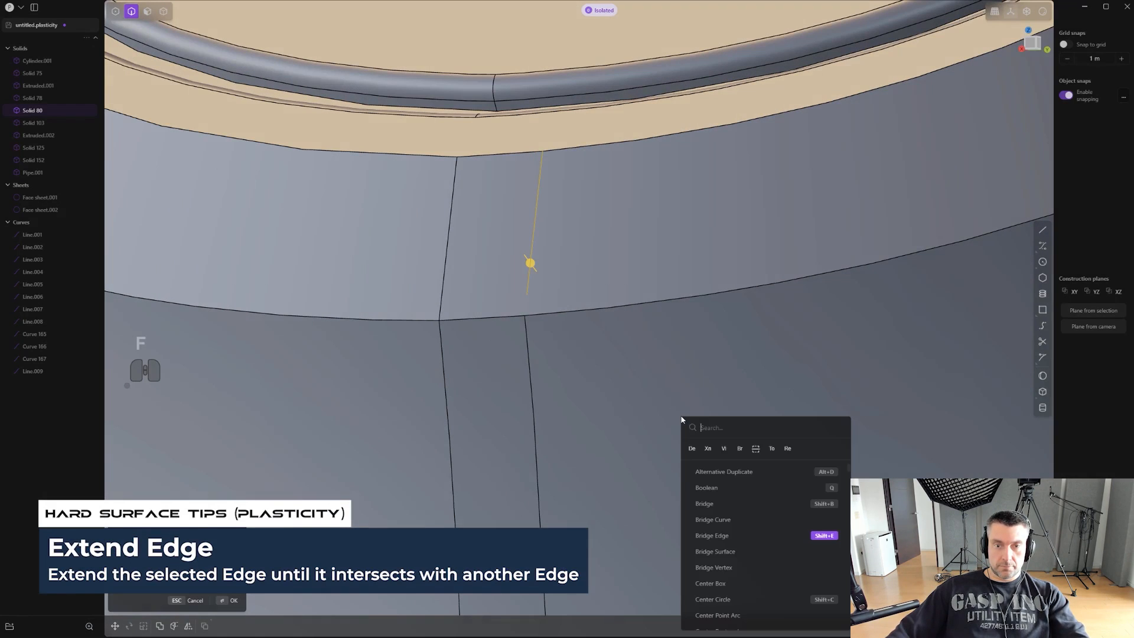
type("exte")
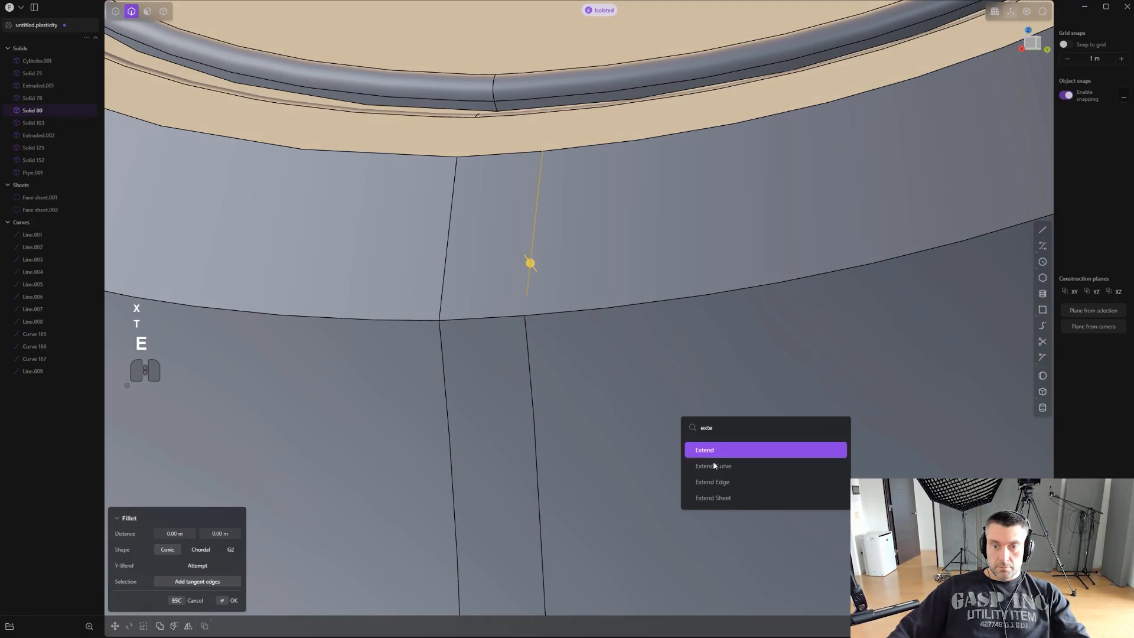
left_click(730, 482)
- Delete the narrow strip faces on the bevel and upper grip's back, leaving the body open there
scroll(674, 426, "down", 9)
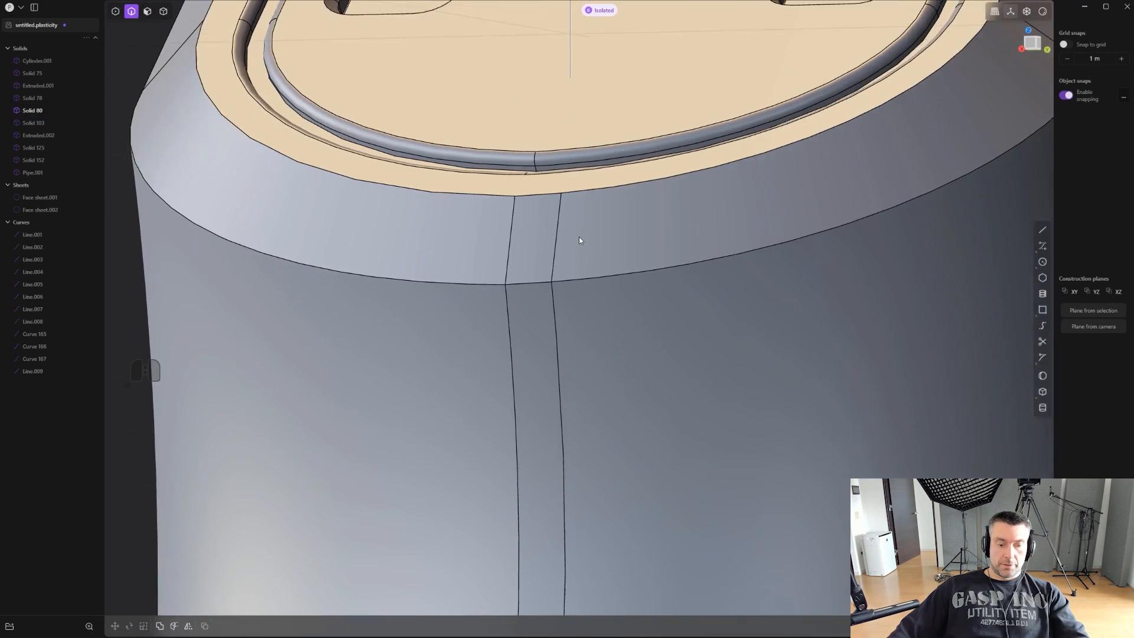
key("3")
left_click(545, 249)
left_click(549, 345, "shift")
middle_click_drag(549, 345, 693, 352)
scroll(693, 352, "down", 4)
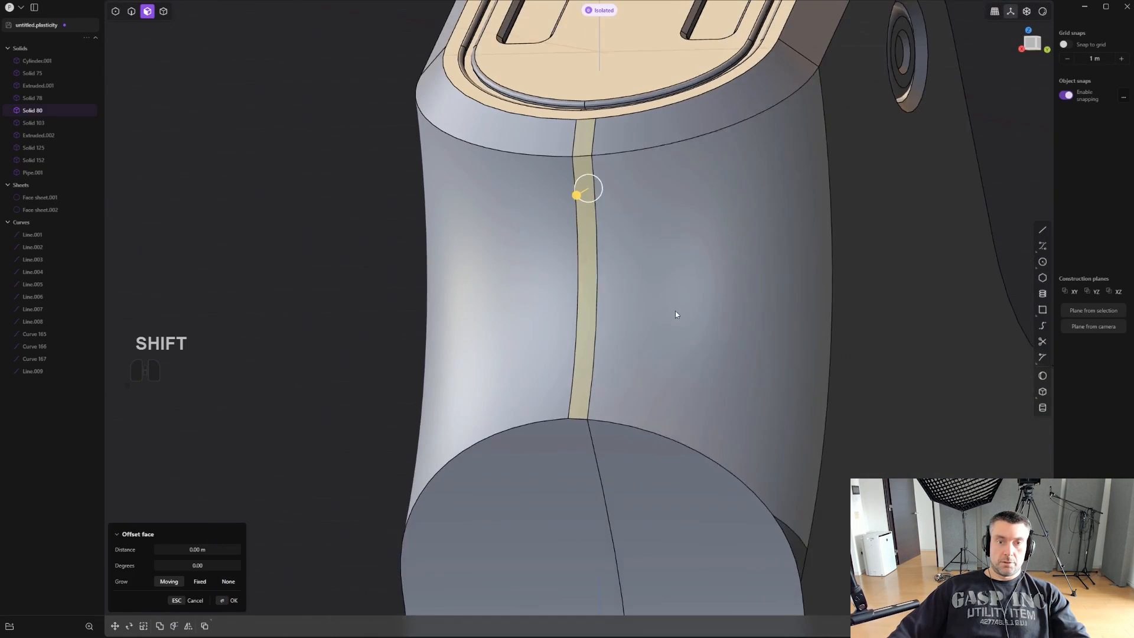
middle_click_drag(675, 313, 701, 348)
scroll(620, 428, "up", 4)
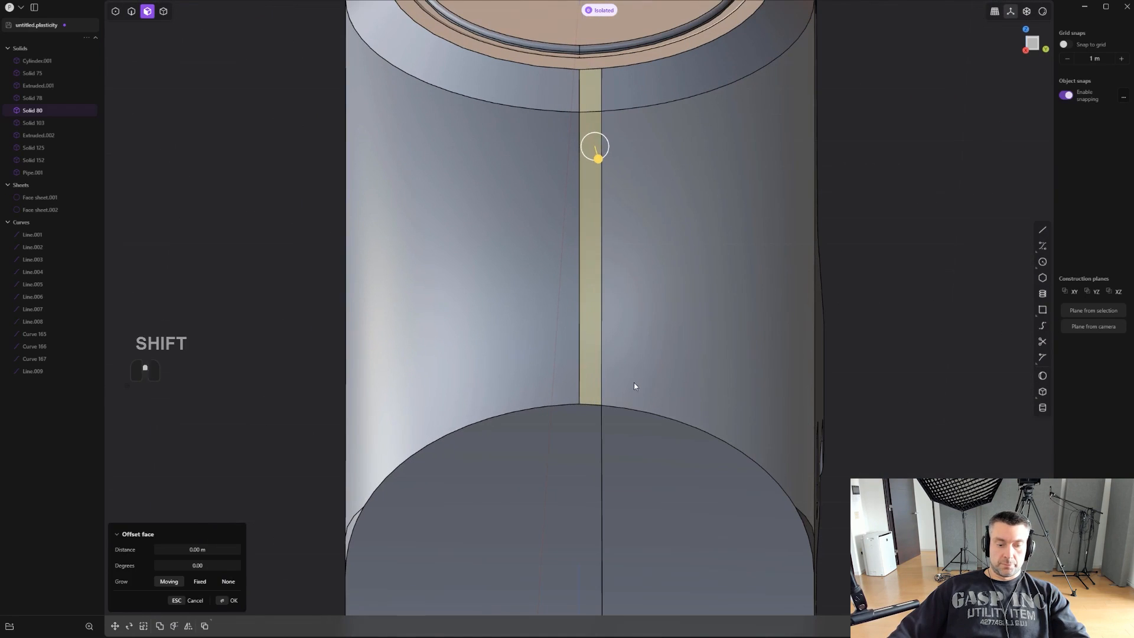
key("shift+x")
- Mirror the open body across its lengthwise centre plane to make the rear slot symmetrical
scroll(626, 346, "up", 1)
middle_click_drag(626, 348, 626, 401, "shift")
scroll(625, 401, "up", 1)
scroll(620, 348, "down", 2)
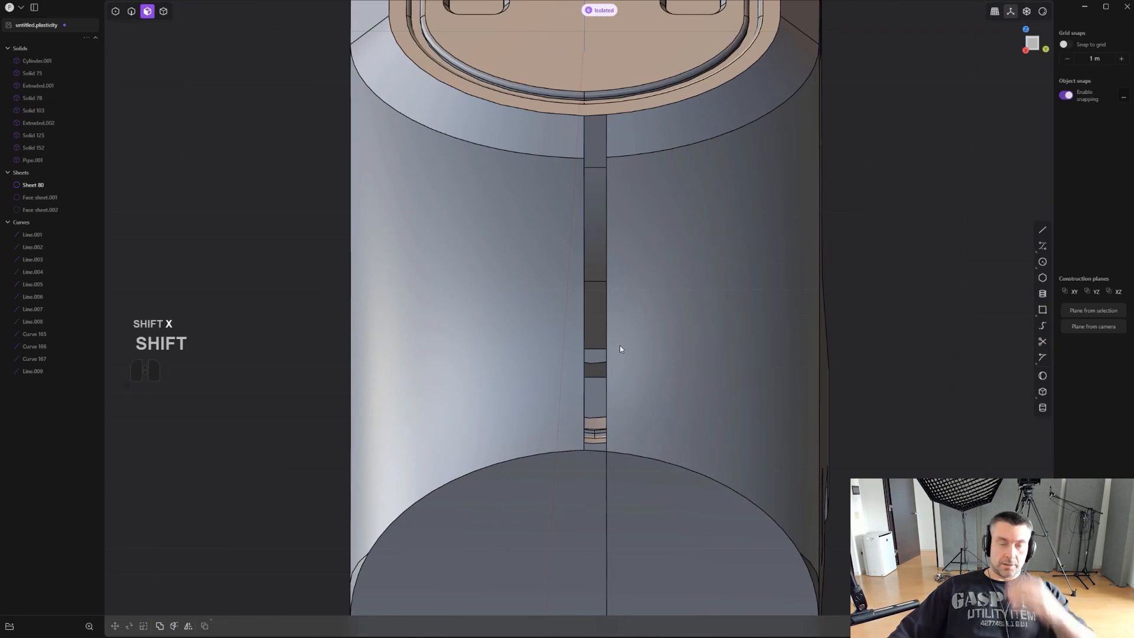
scroll(620, 348, "down", 2)
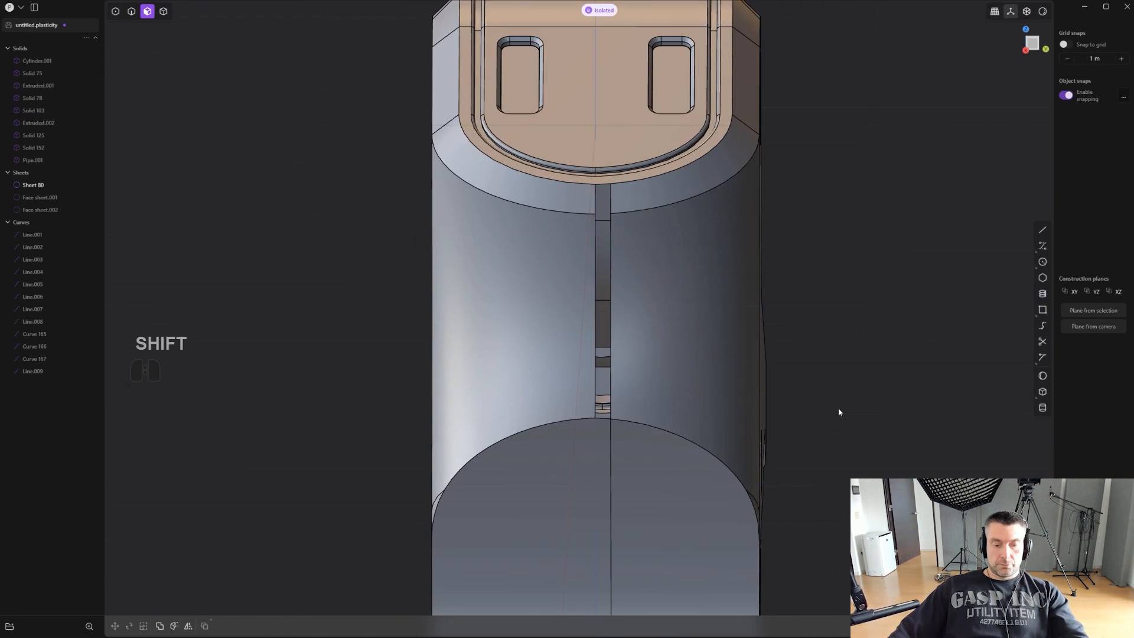
left_click(667, 375)
scroll(667, 375, "down", 2)
key("alt+x")
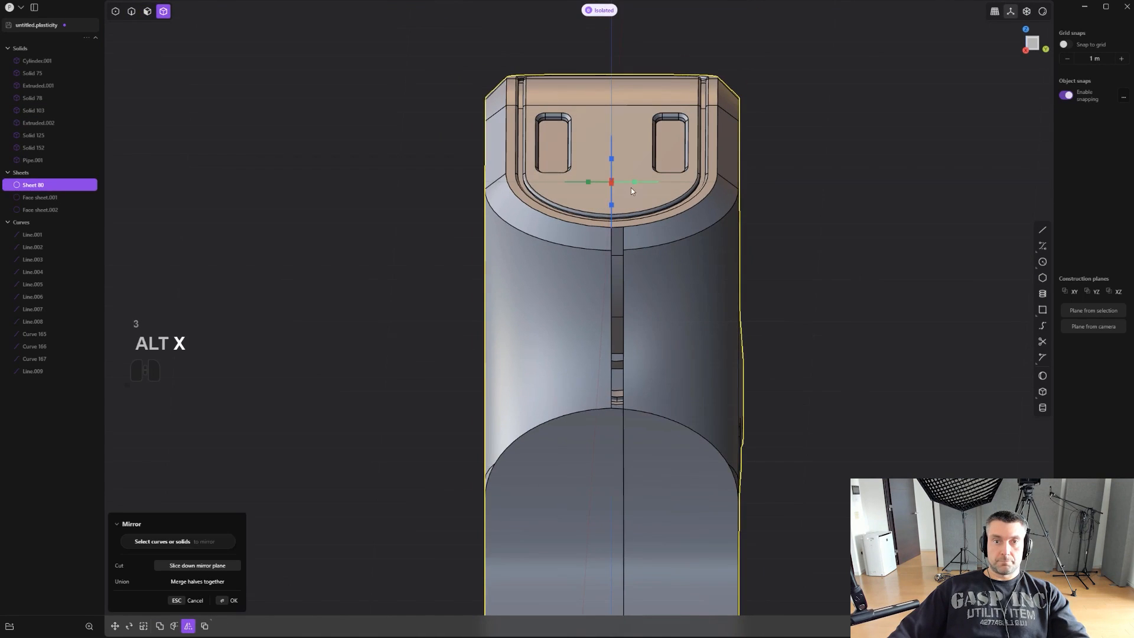
key("q")
scroll(856, 318, "up", 4)
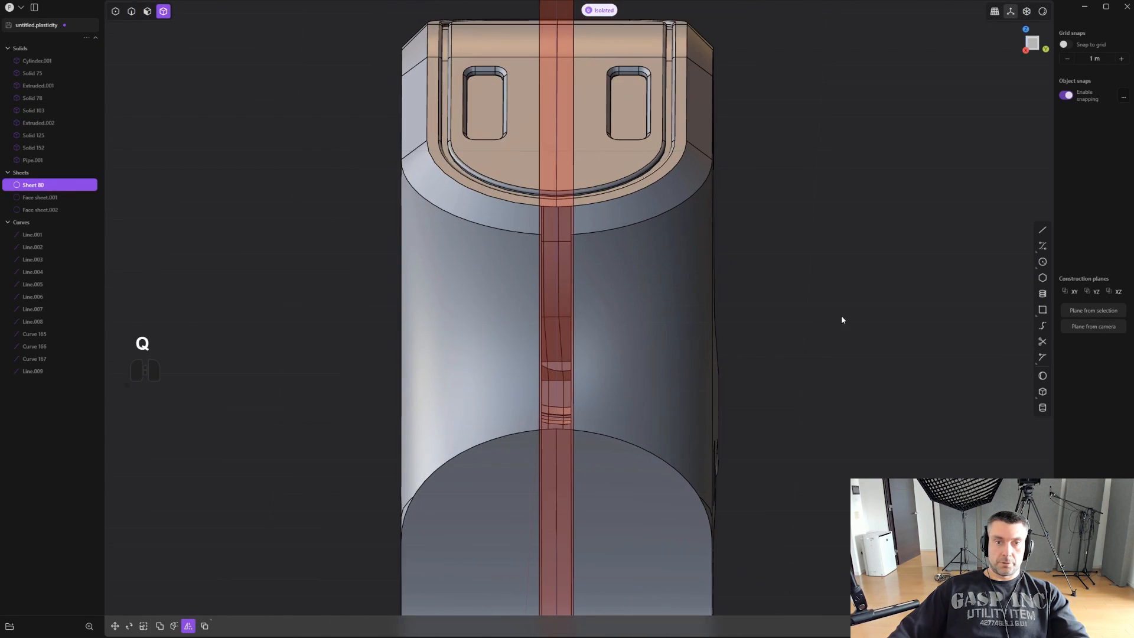
key("3")
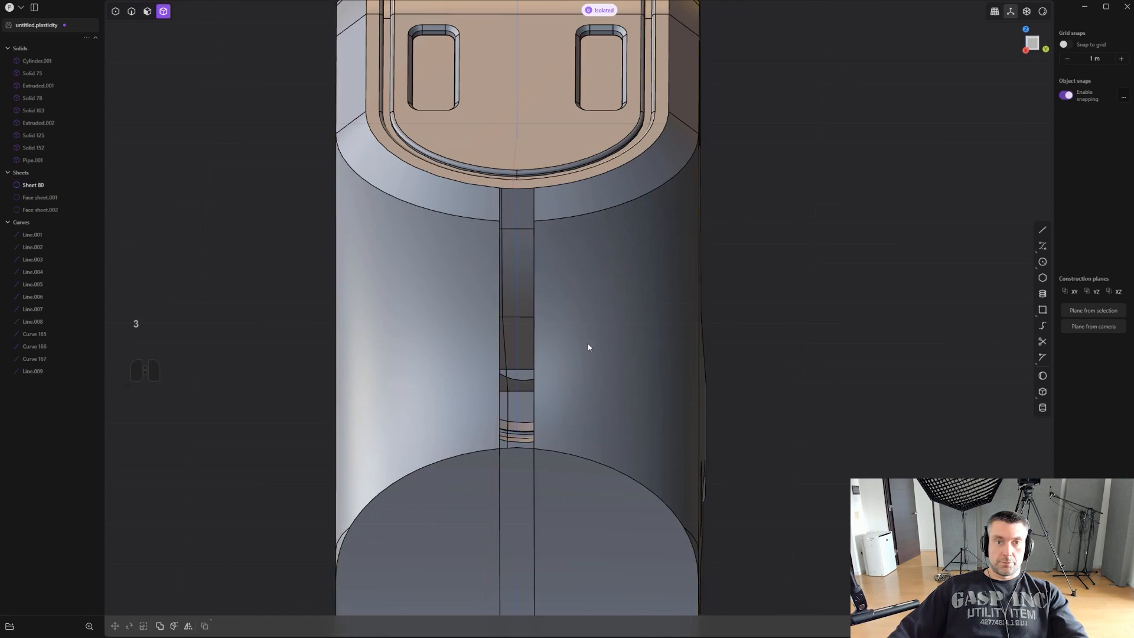
- Bridge the slot's two sides along the bevel's lower edge with a curve, using G1 curvature at both ends
scroll(530, 337, "up", 2)
mouse_move(531, 341)
middle_mouse_down()
mouse_move(436, 261)
mouse_move(519, 359)
middle_mouse_up()
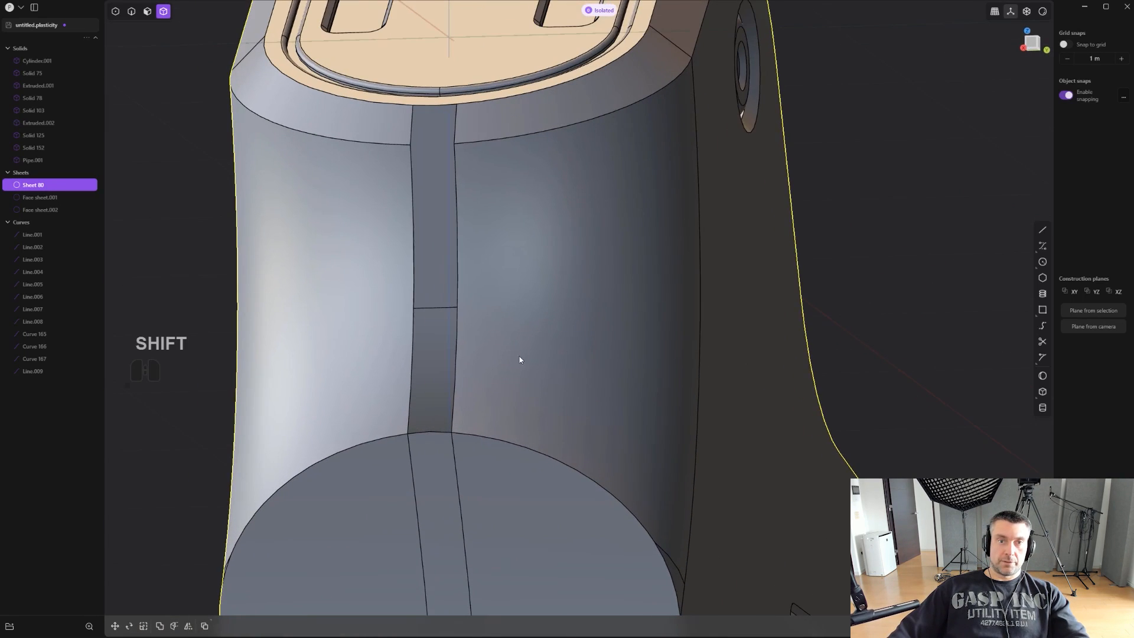
middle_click_drag(460, 223, 600, 386, "shift")
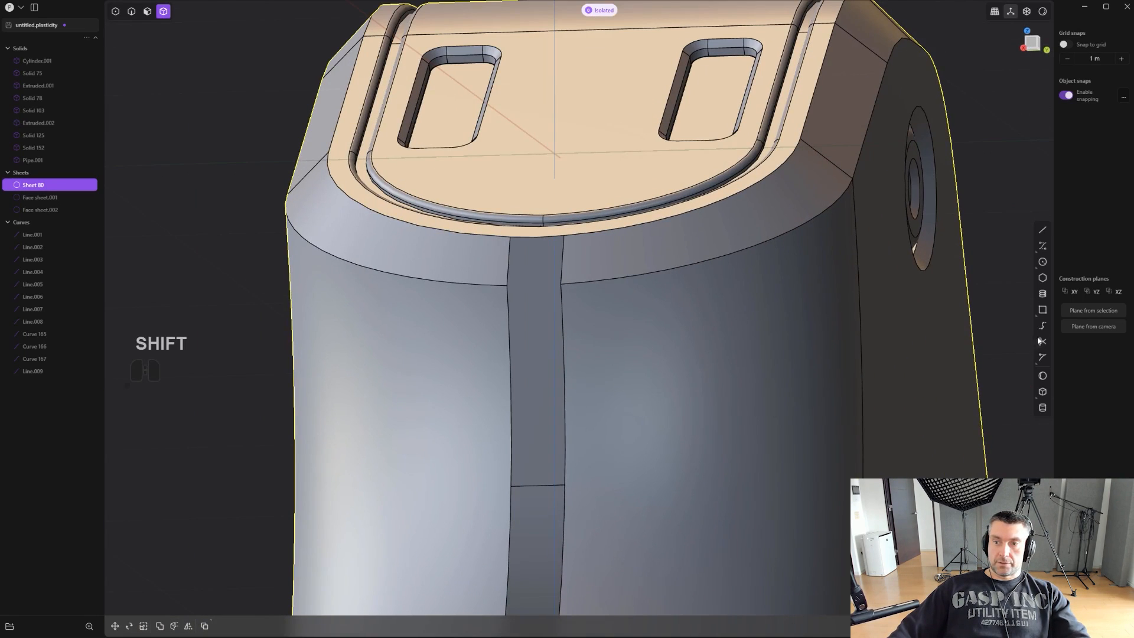
left_click(1042, 325)
scroll(544, 409, "up", 3)
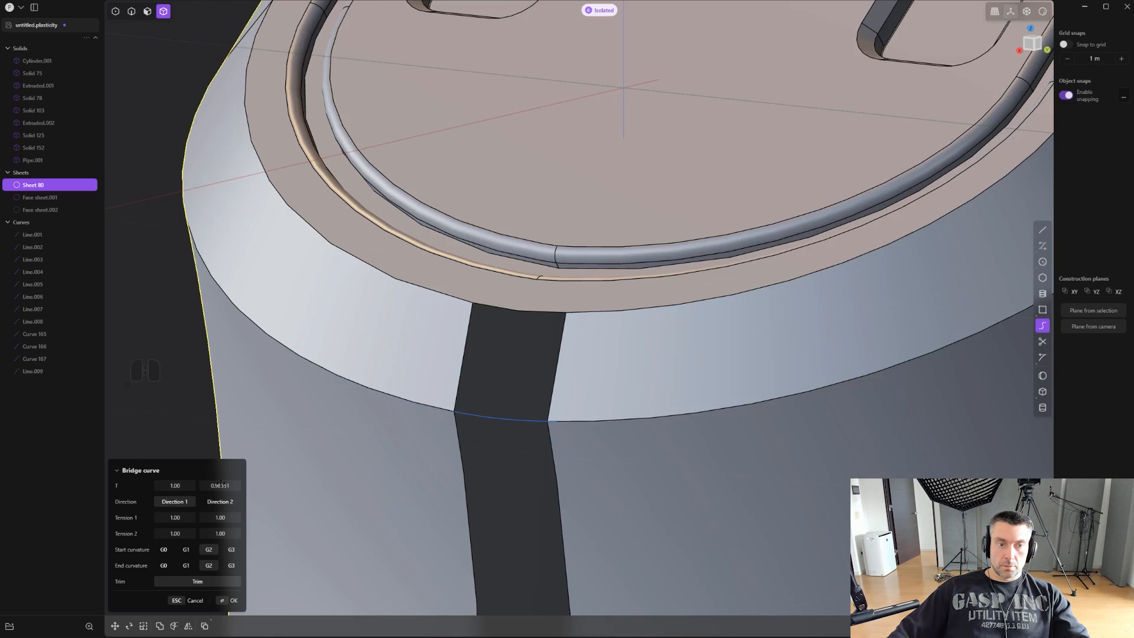
scroll(481, 435, "up", 2)
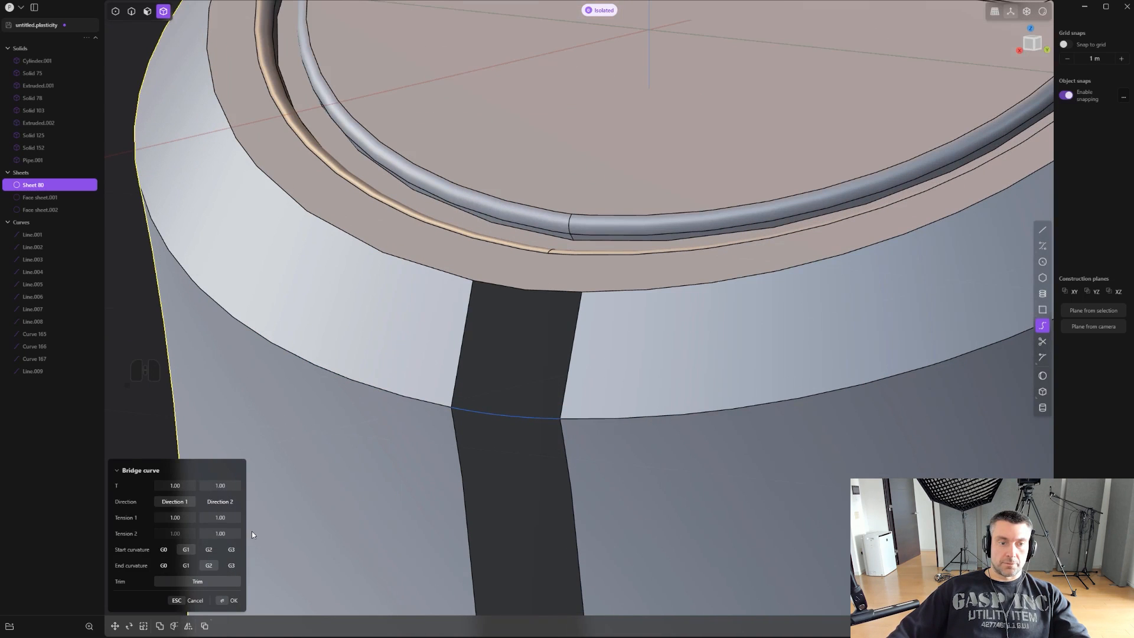
left_click(188, 565)
middle_click_drag(576, 413, 595, 397)
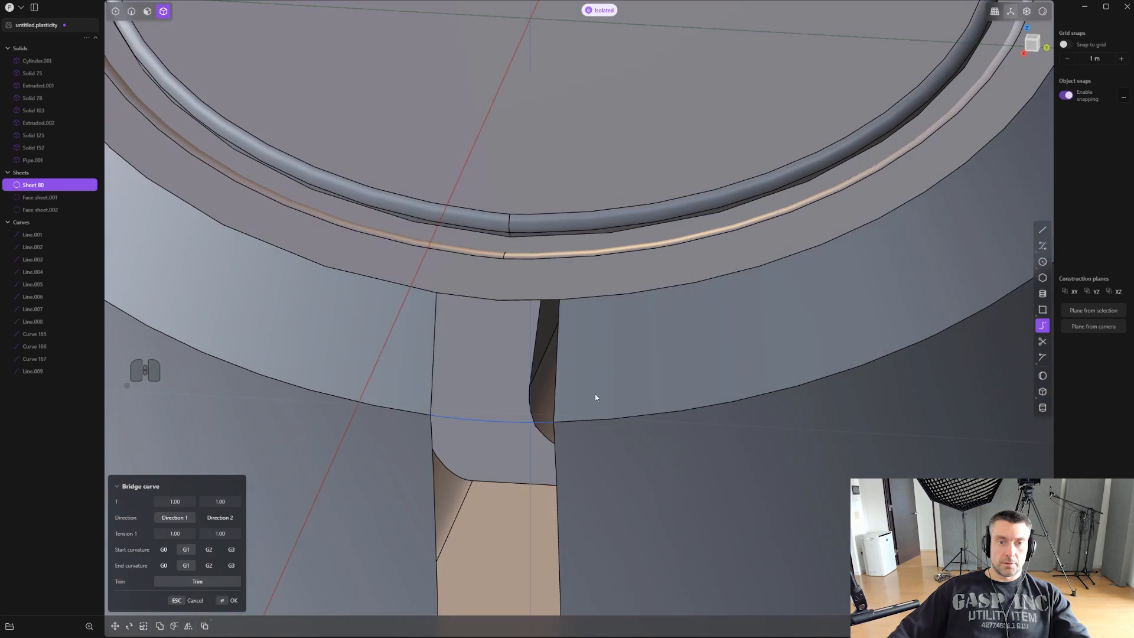
left_click(556, 361)
middle_click_drag(560, 362, 567, 366)
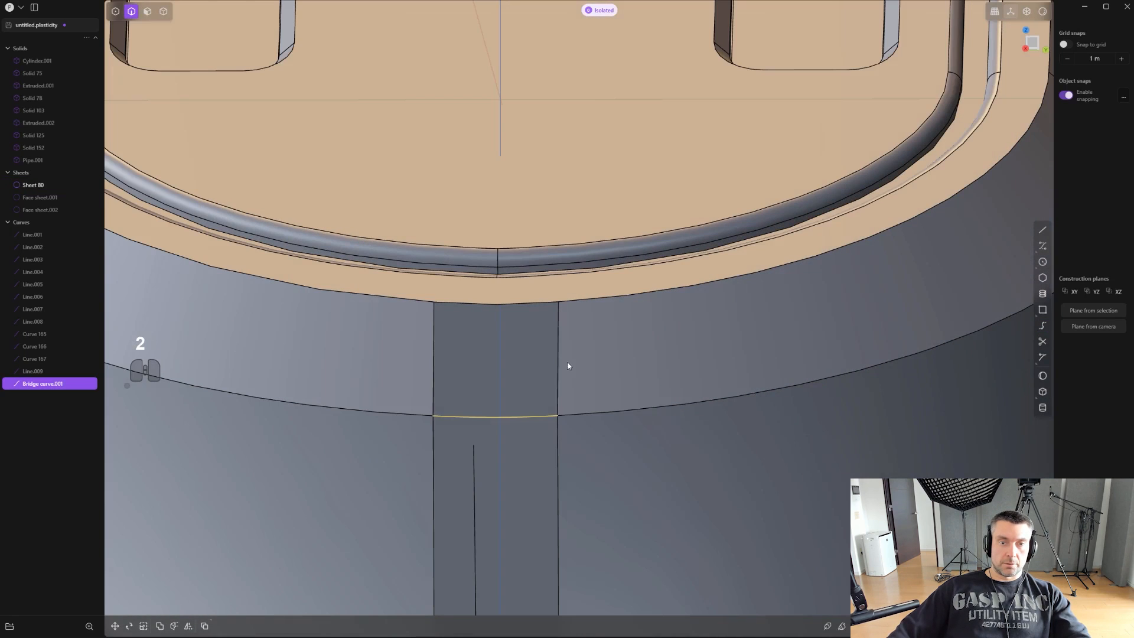
left_click(560, 375)
left_click(558, 404, "shift")
left_click(430, 400, "shift")
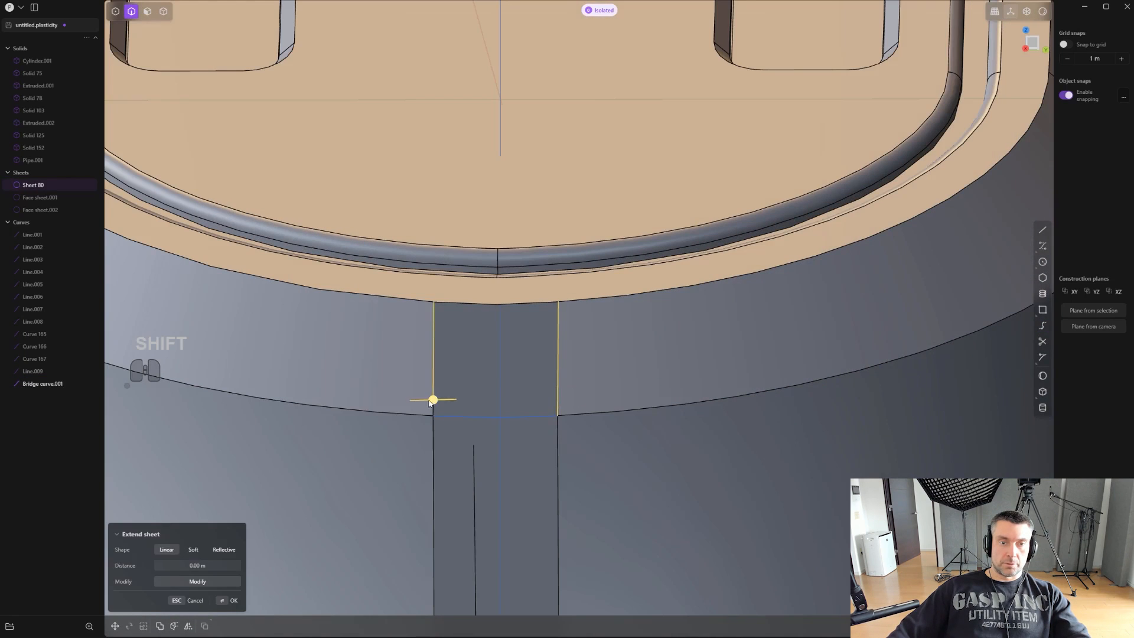
middle_click_drag(435, 412, 557, 405)
key("l")
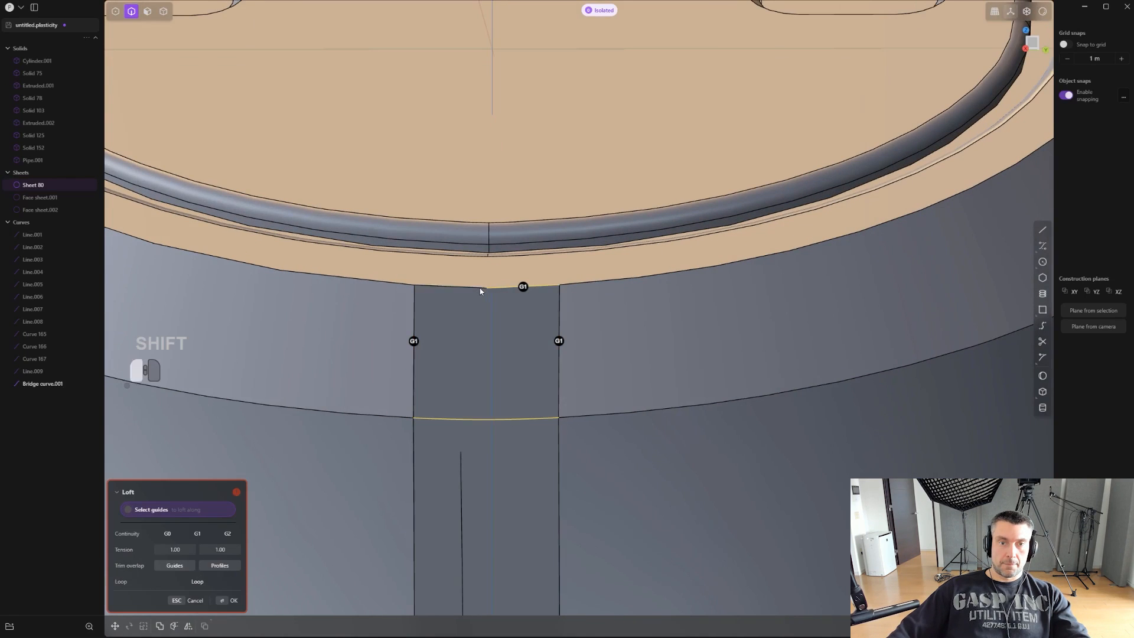
mouse_move(573, 335)
middle_mouse_down()
mouse_move(529, 298)
mouse_move(650, 382)
mouse_move(408, 168)
mouse_move(494, 264)
mouse_move(595, 303)
mouse_move(595, 336)
middle_mouse_up()
left_click(529, 296)
scroll(529, 296, "up", 2)
key("ctrl+z")
left_click(569, 261, "shift")
left_click(520, 262, "shift")
scroll(526, 248, "up", 2)
middle_click_drag(590, 285, 555, 3)
scroll(590, 356, "down", 3)
middle_click_drag(632, 395, 627, 354)
middle_click_drag(627, 355, 578, 317, "shift")
scroll(578, 317, "up", 2)
middle_click_drag(595, 223, 575, 294, "shift")
key("Escape")
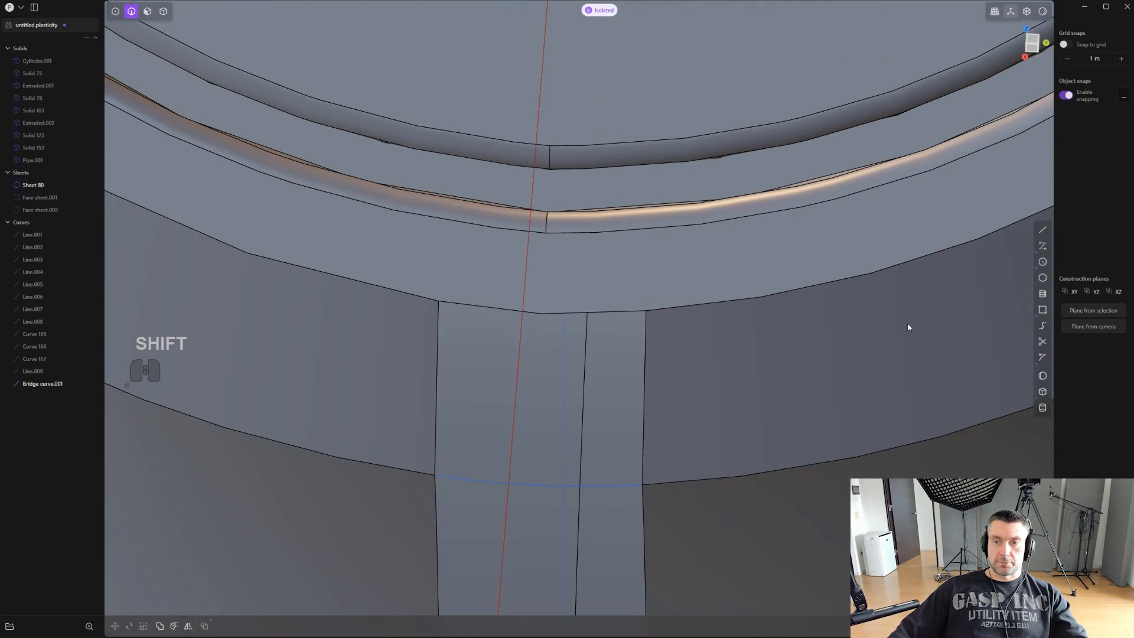
- Create a bridge curve across the slot's upper end along the rear plate's rim, with G1 curvature at both ends
left_click(1042, 326)
left_click(390, 286, "shift")
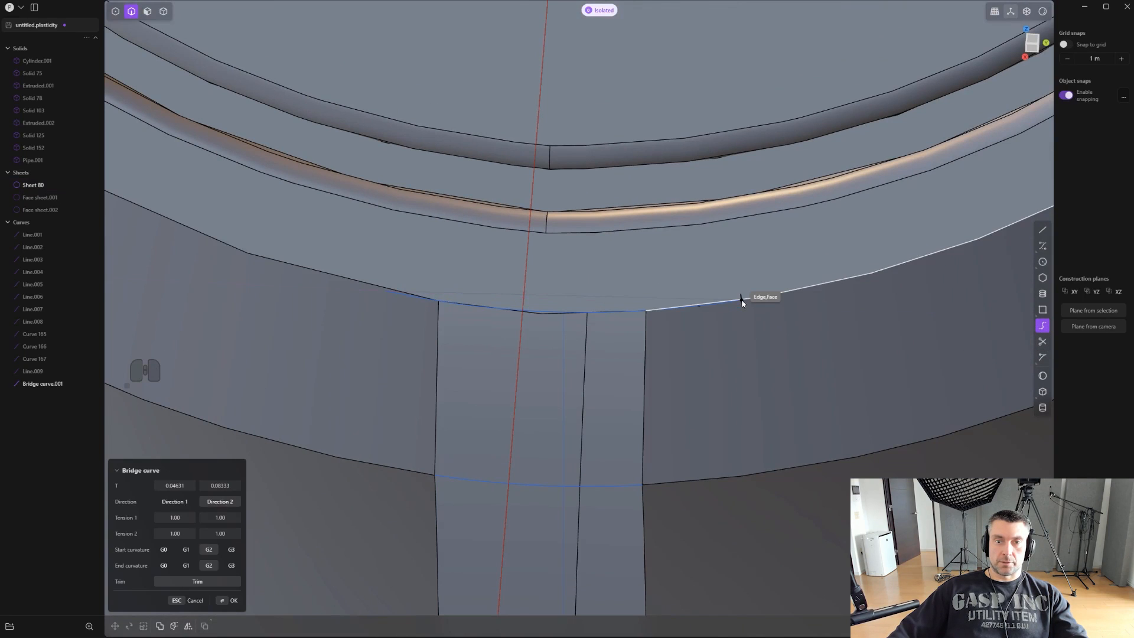
scroll(653, 311, "up", 6)
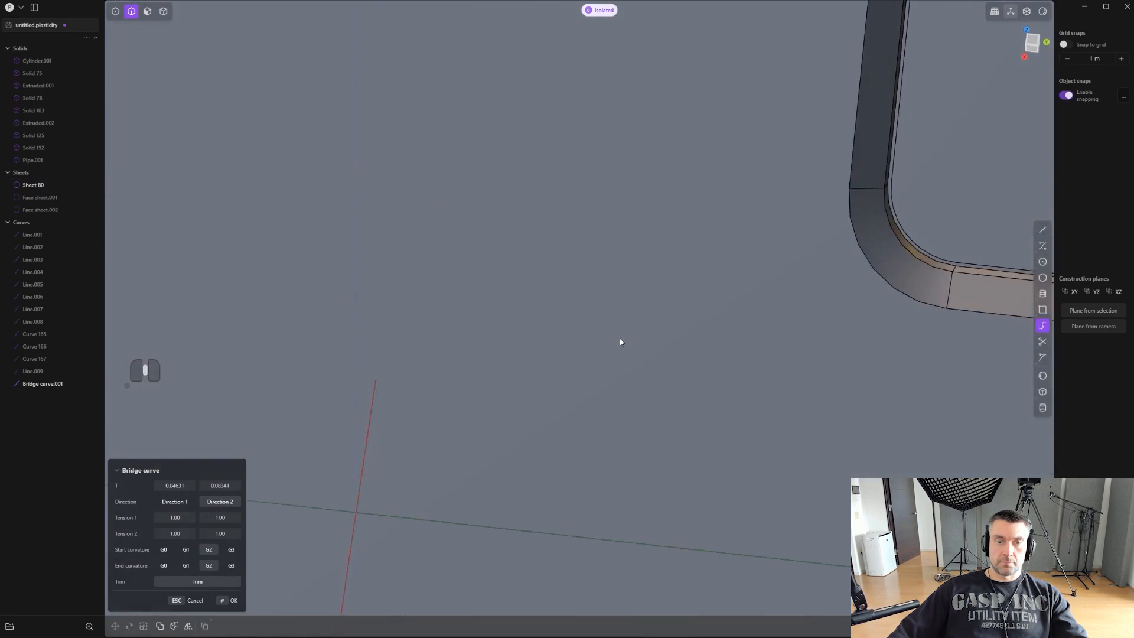
scroll(619, 338, "down", 4)
middle_click_drag(534, 60, 580, 413, "shift")
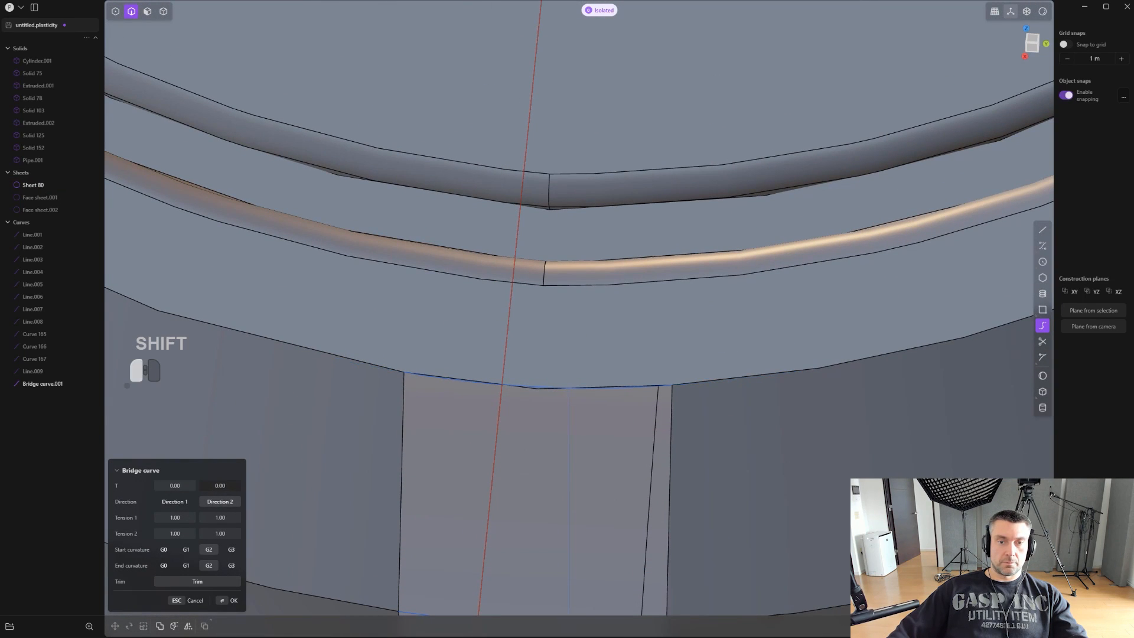
scroll(408, 443, "up", 1)
middle_click_drag(512, 418, 636, 328)
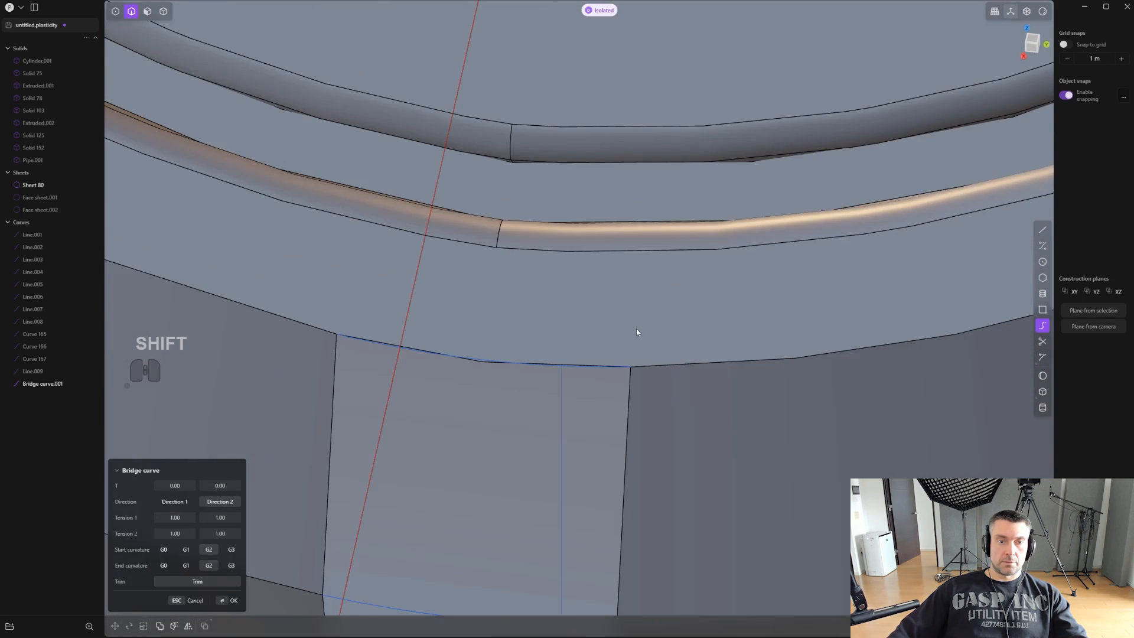
scroll(636, 328, "down", 1)
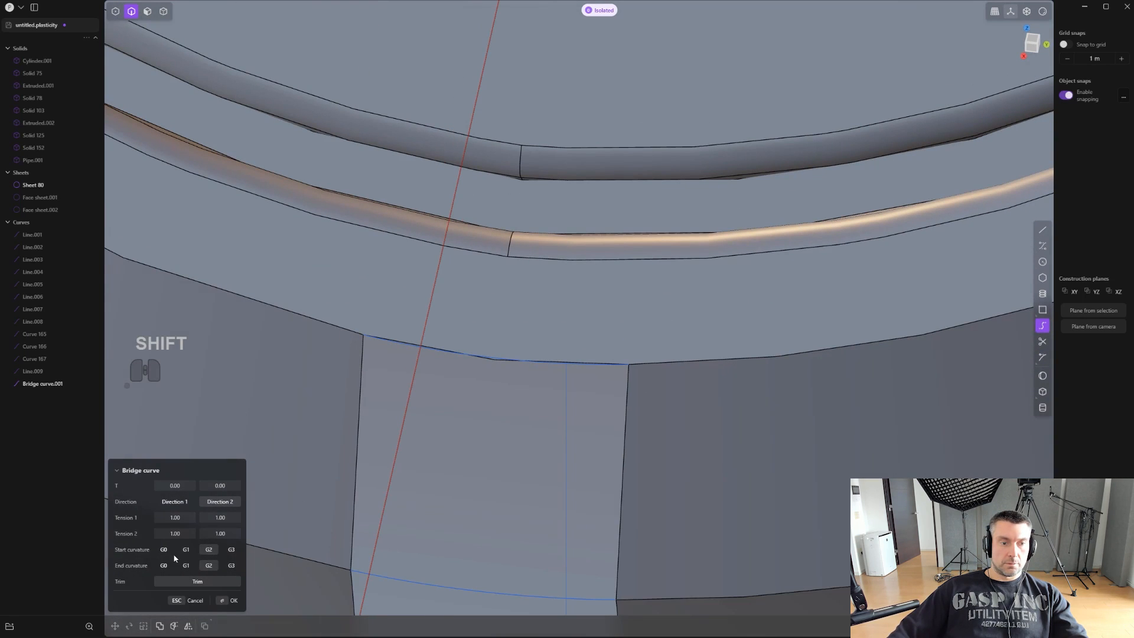
left_click(186, 566)
scroll(339, 458, "up", 5)
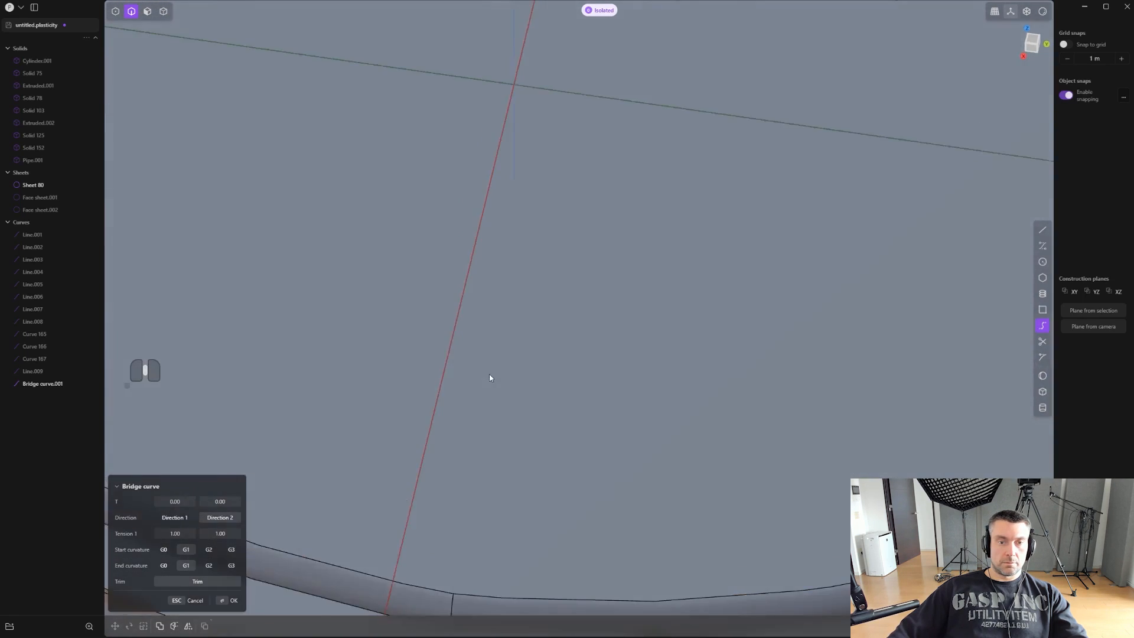
scroll(491, 377, "down", 4)
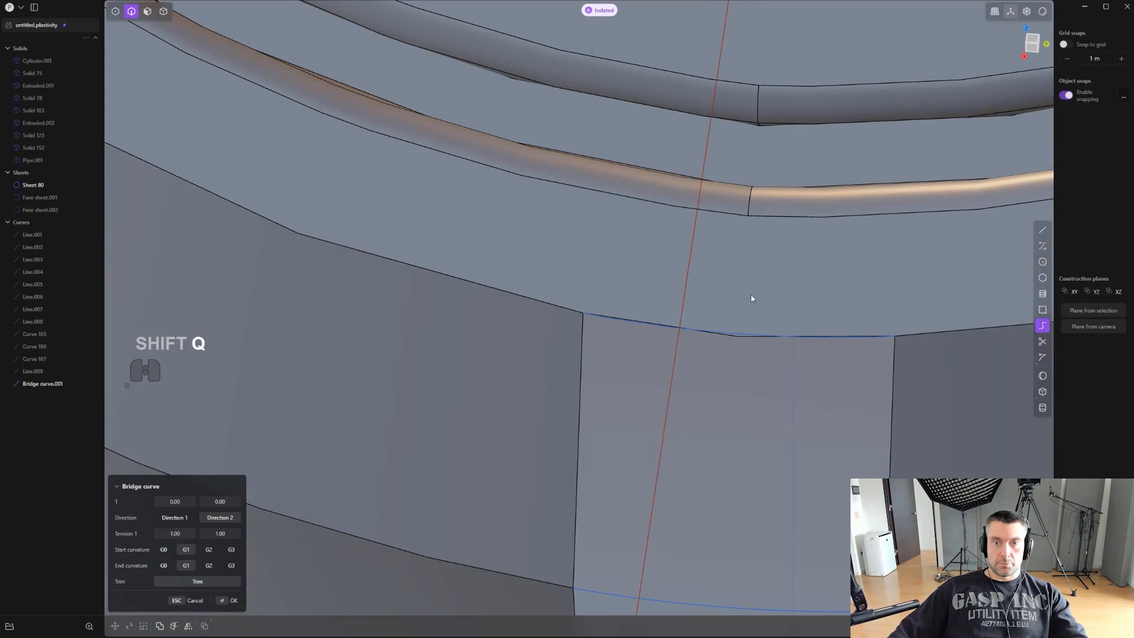
- Try to imprint the upper bridge curve onto the body using the Vector method
key("shift+q")
left_click(671, 395)
left_click(778, 290)
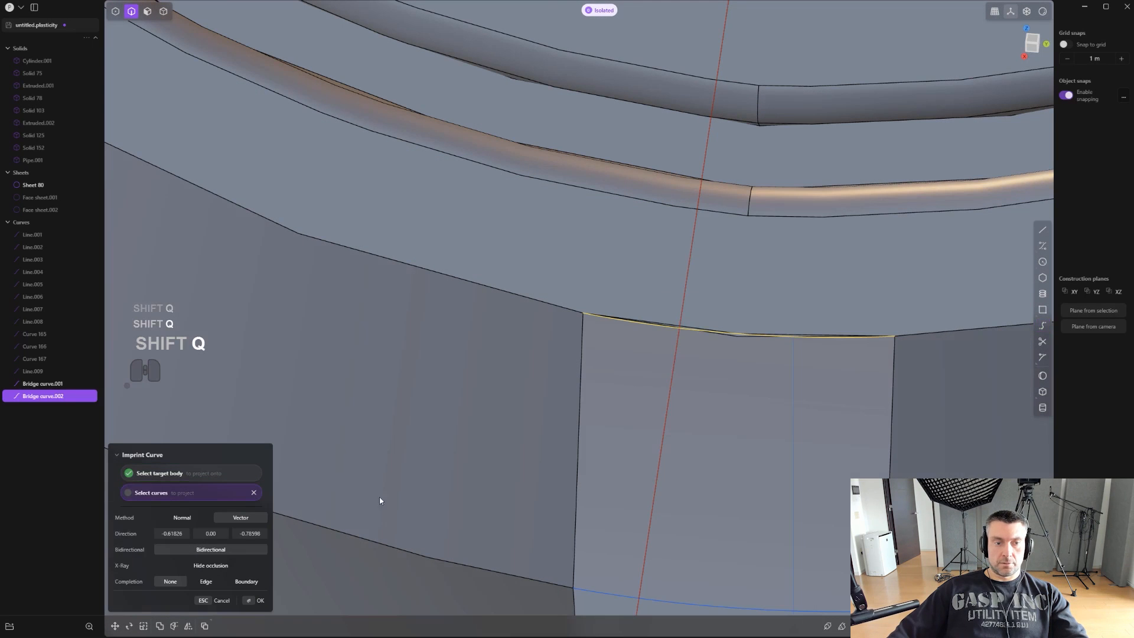
right_click(274, 528)
key("x")
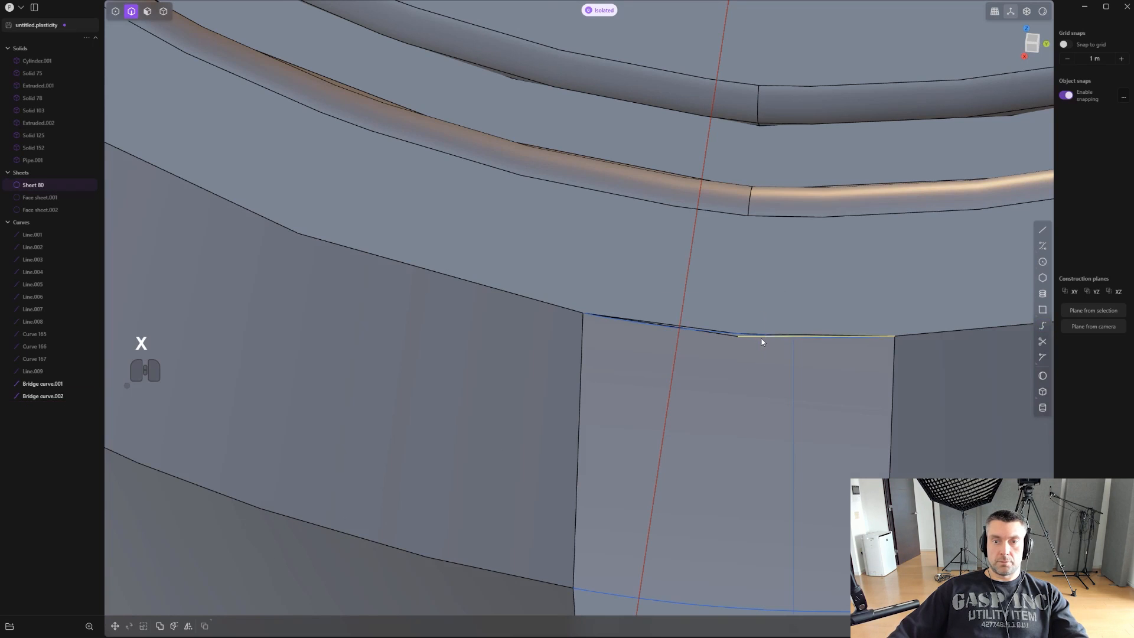
middle_click_drag(761, 338, 593, 394, "shift")
scroll(593, 394, "up", 1)
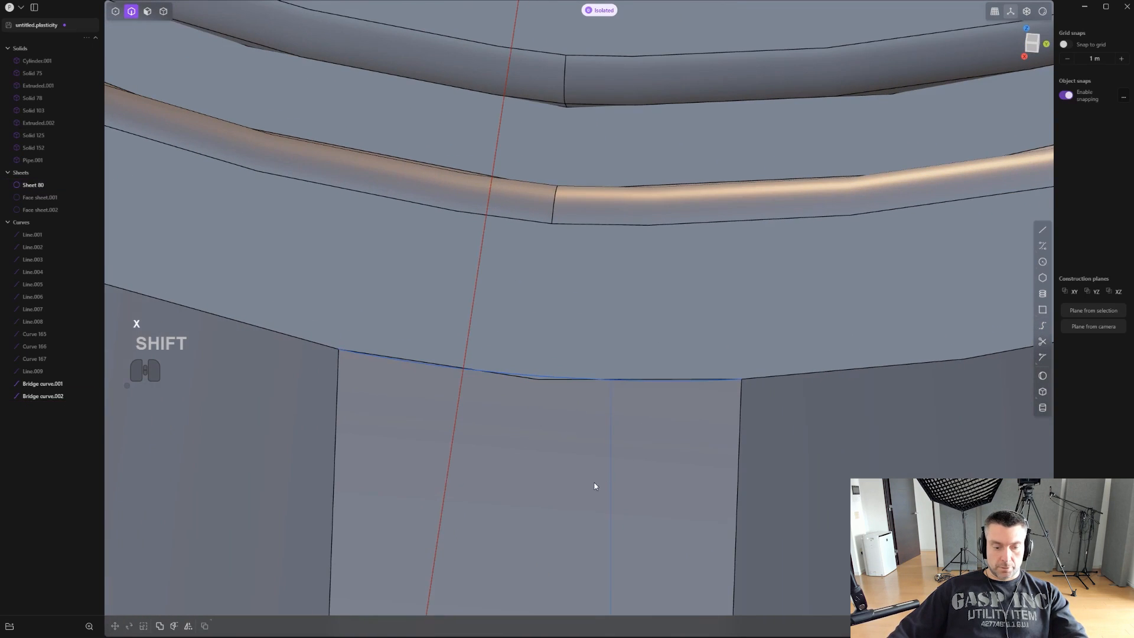
key("3")
left_click_drag(537, 377, 538, 378)
scroll(581, 357, "up", 2)
scroll(577, 354, "up", 3)
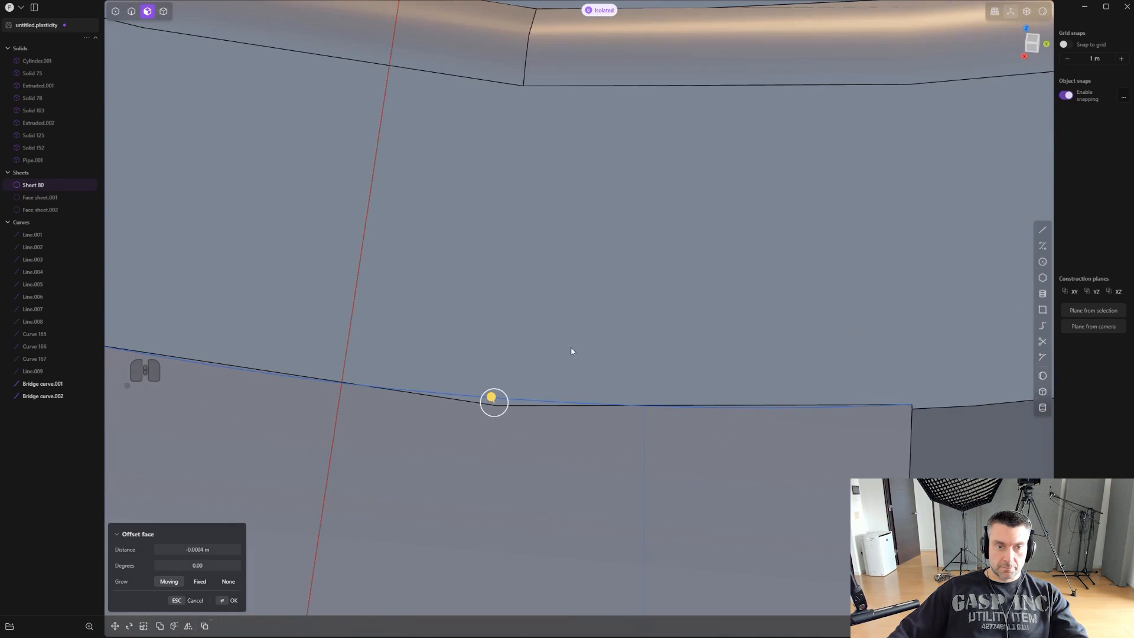
key("ctrl+z")
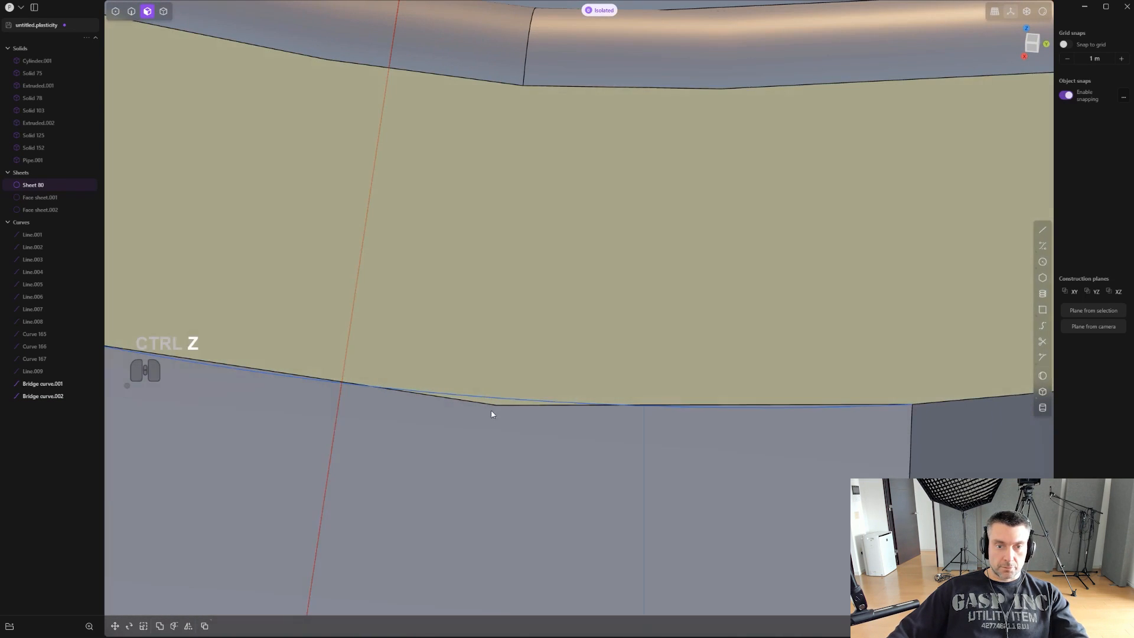
key("2")
scroll(561, 402, "down", 1)
left_click(561, 402)
middle_click_drag(560, 401, 605, 366)
key("3")
left_click_drag(618, 335, 618, 335)
scroll(617, 335, "down", 4)
scroll(668, 352, "up", 1)
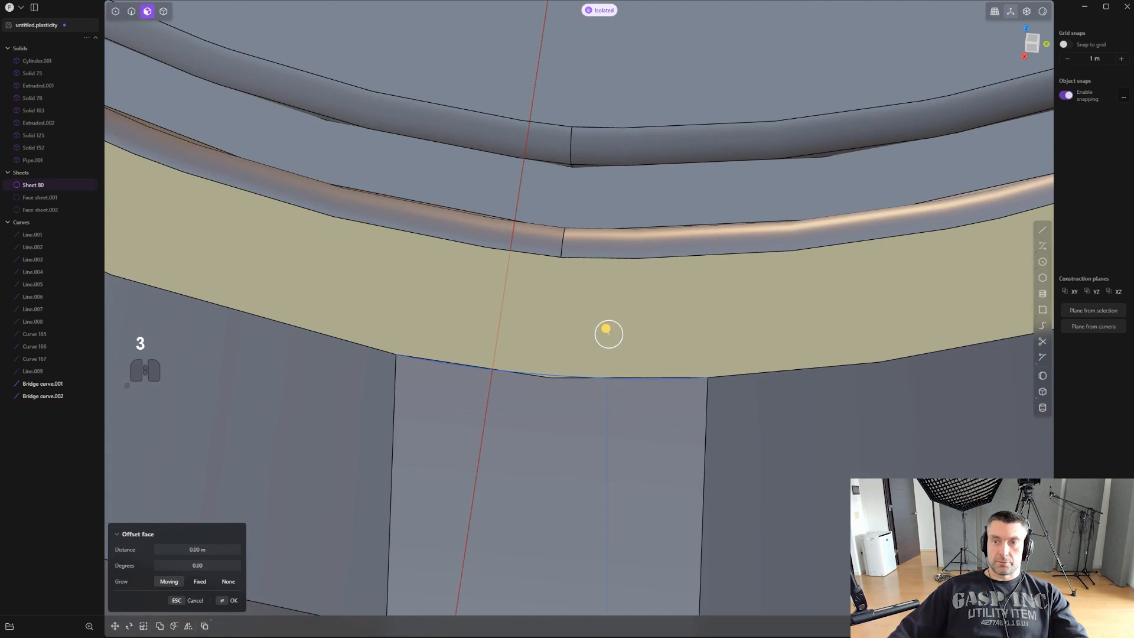
- Draw two lines across the rear plate's rim, from the slot's upper corners to the edge of the groove
left_click(1042, 232)
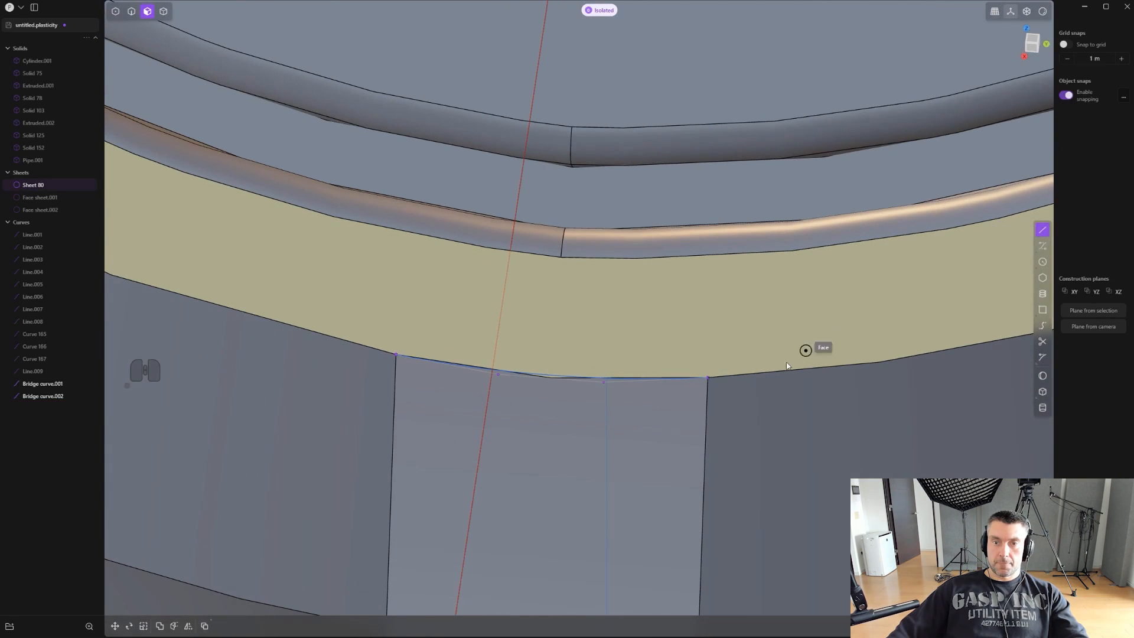
left_click(712, 378)
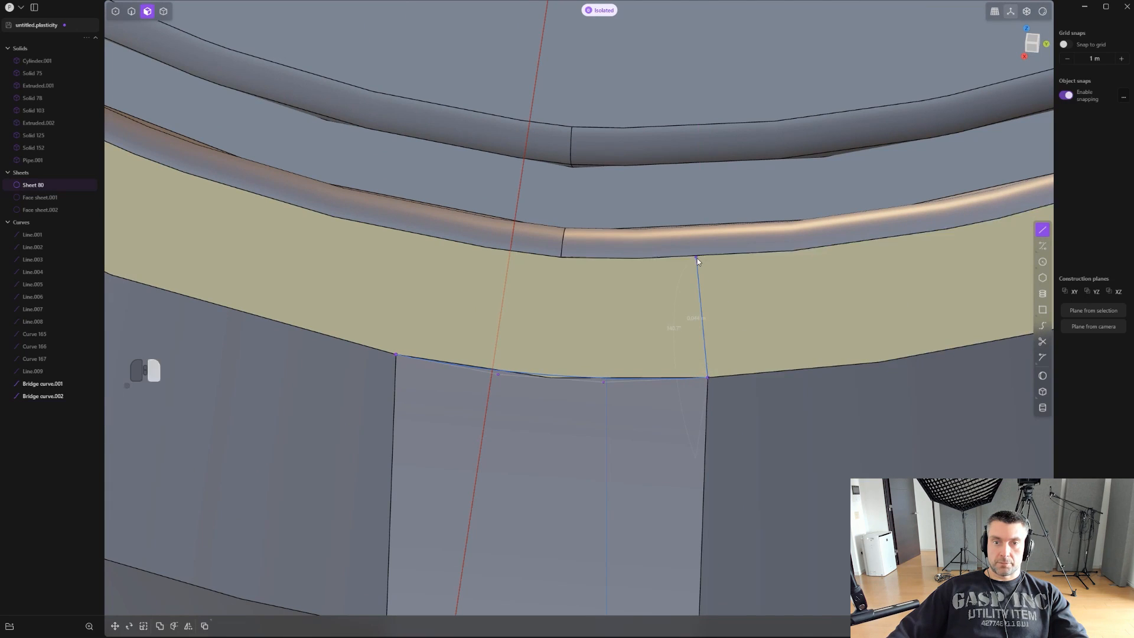
left_click(697, 258)
left_click(395, 354)
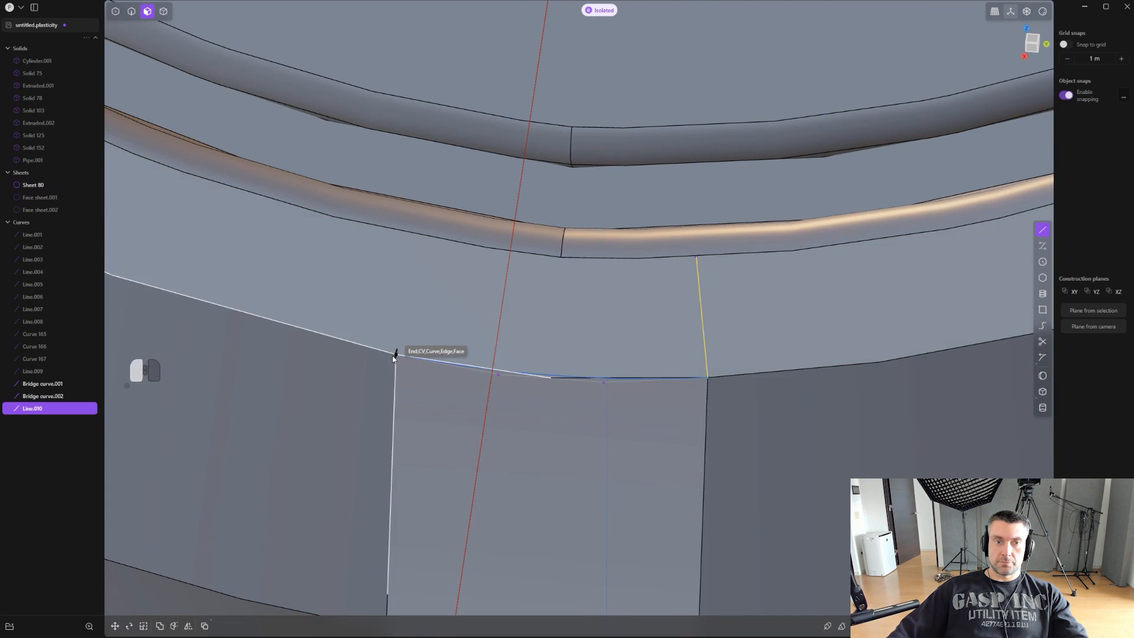
left_click(438, 239)
- Imprint both rim lines onto the body with the Vector method and Hide occlusion enabled
left_click_drag(697, 297, 701, 305)
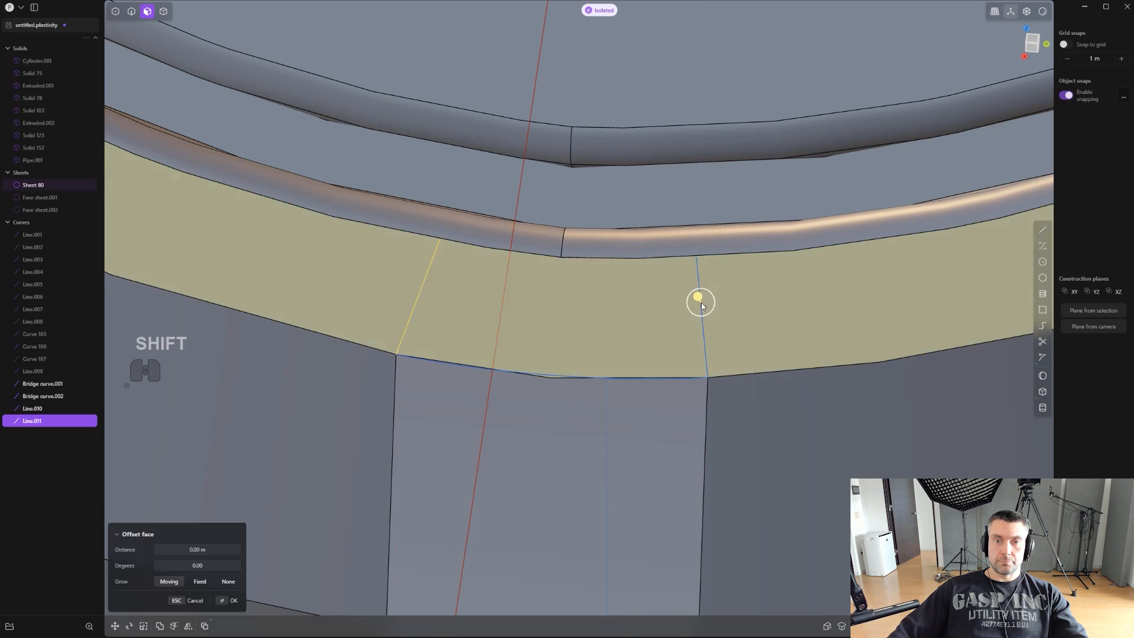
key("ctrl+z")
key("2")
left_click(702, 304, "shift")
key("shift+q")
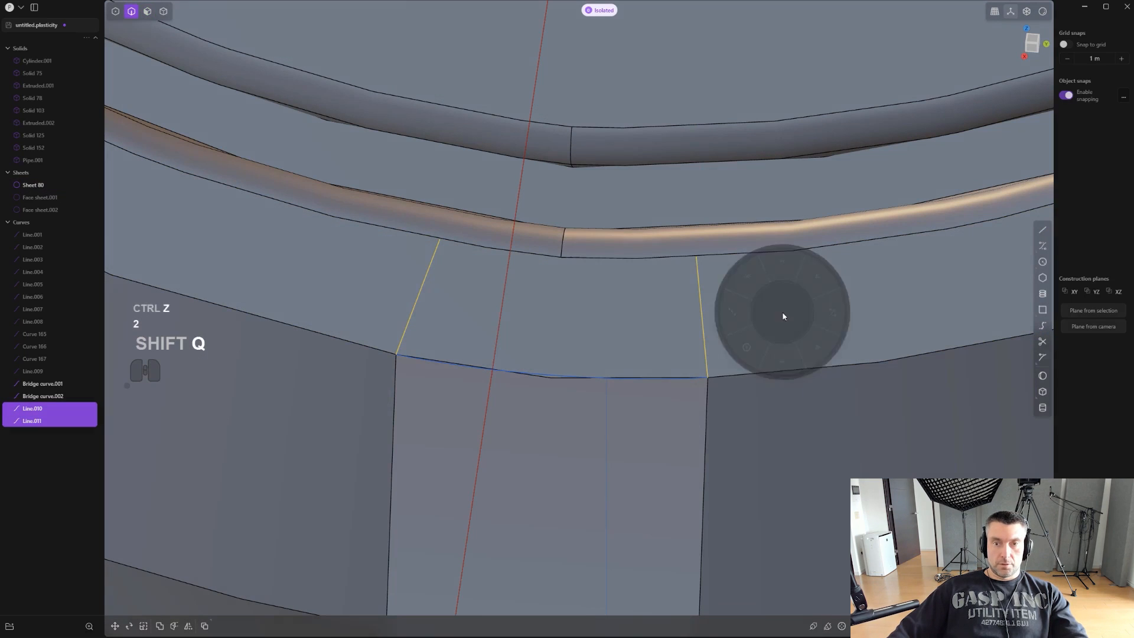
left_click(781, 366)
left_click(215, 566)
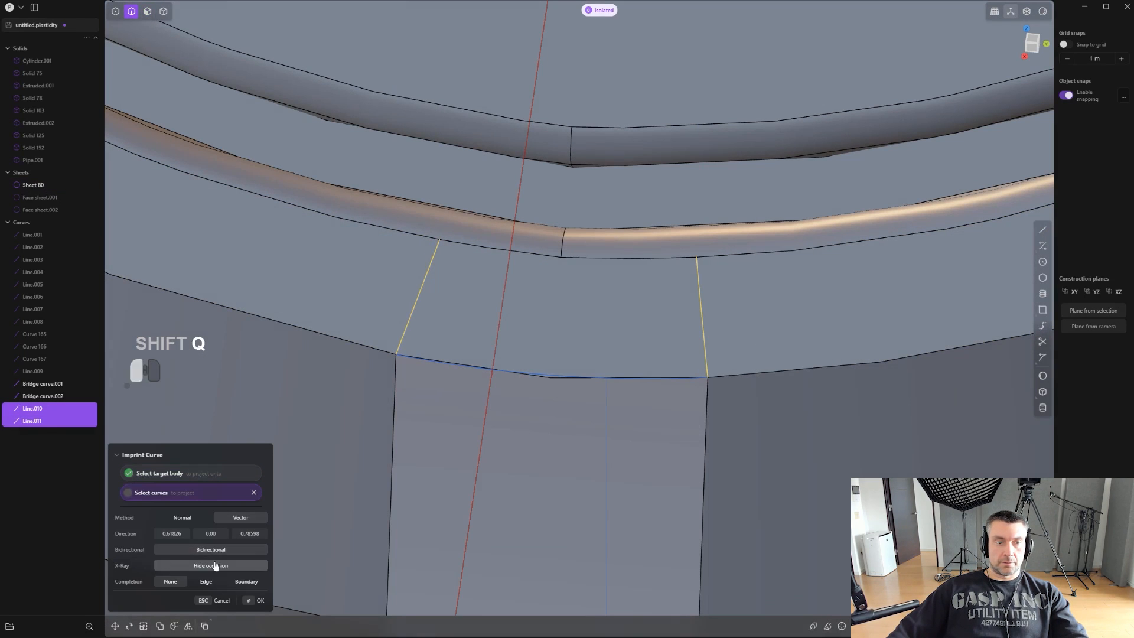
- Delete the source line lying over the left imprinted edge on the rear plate's rim, keeping the body
key("x")
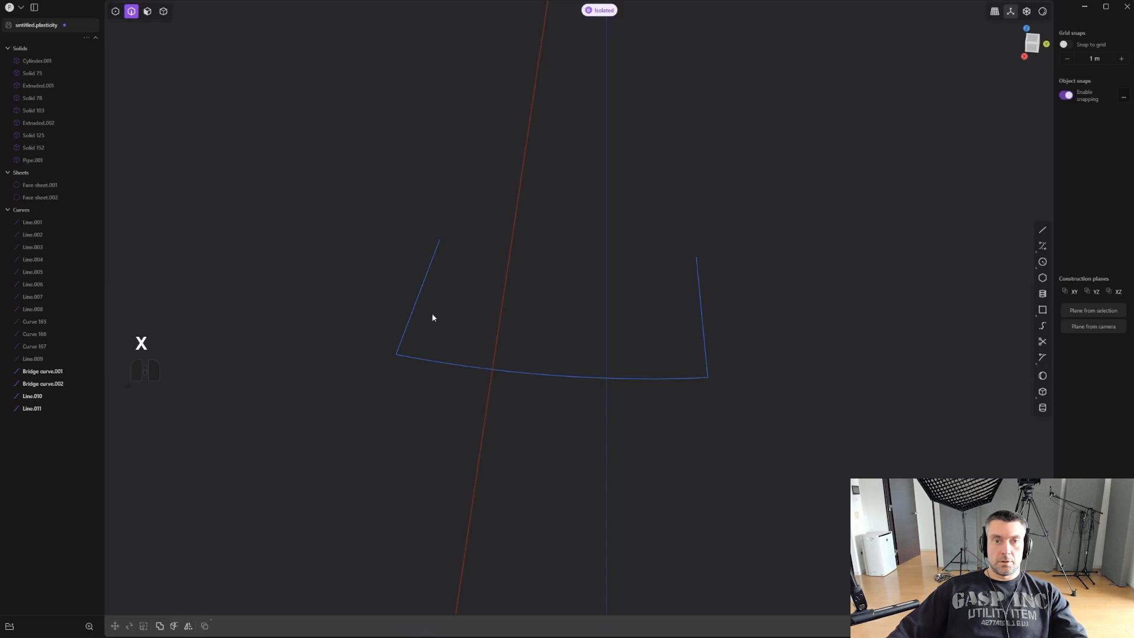
key("ctrl+z")
key("x")
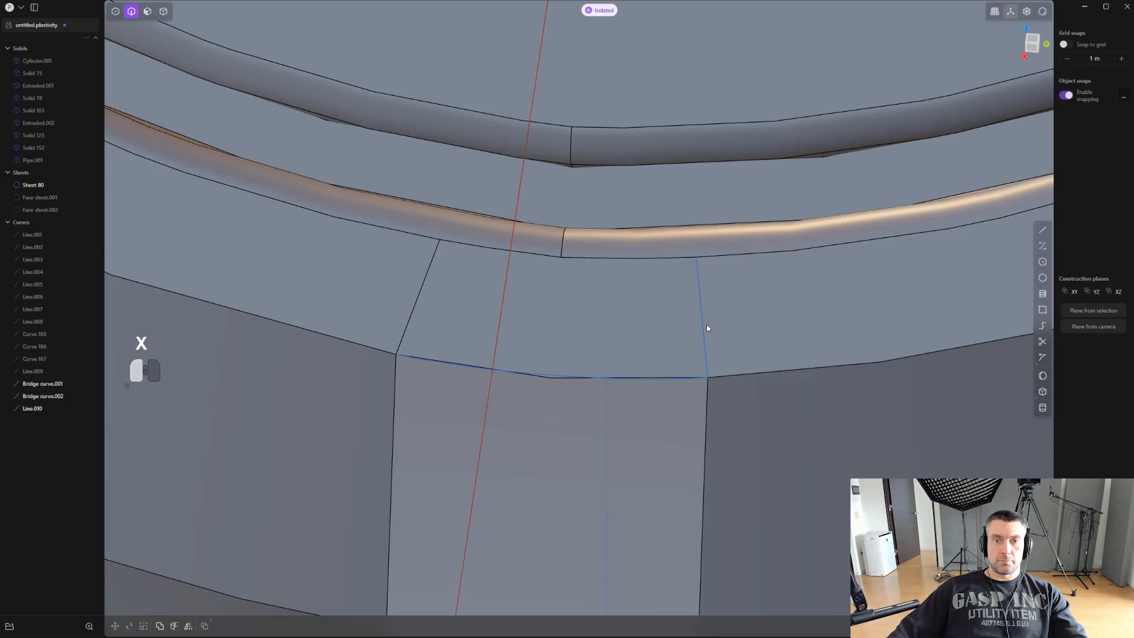
- Delete the remaining source line on the rear plate's rim and the rim face between the two imprinted edges
key("x")
scroll(668, 351, "up", 2)
key("3")
left_click(635, 338)
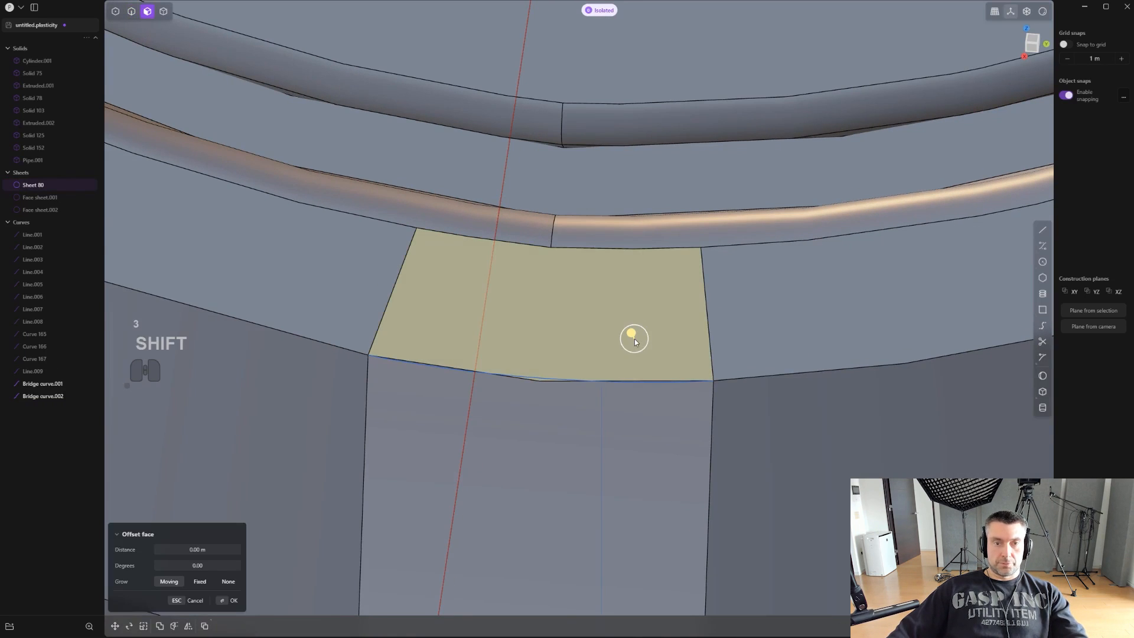
key("shift+x")
- Patch the rim opening from its surrounding edges and the upper bridge curve, with G1 continuity along the side
scroll(626, 337, "up", 1)
key("2")
left_click(710, 330, "shift")
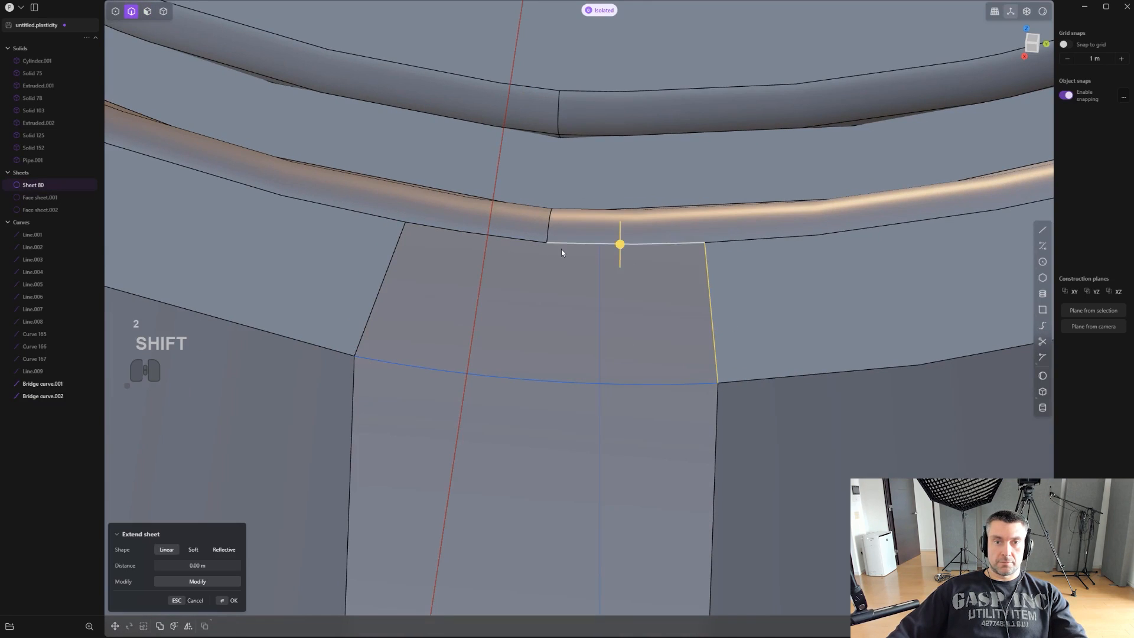
left_click(383, 282, "shift")
left_click(517, 377, "shift")
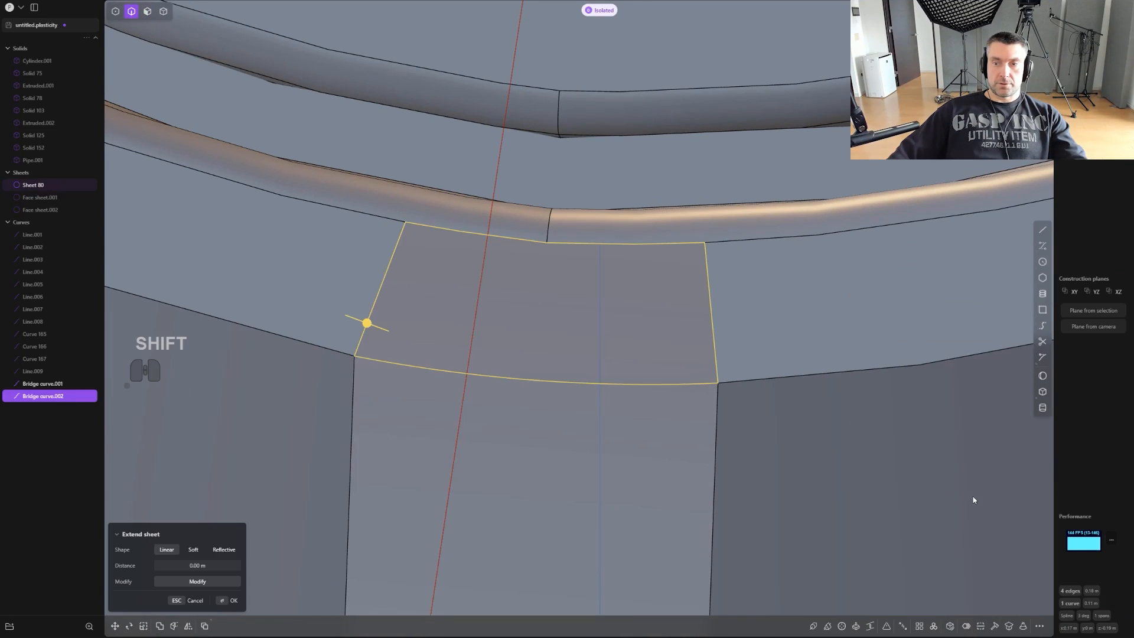
left_click(948, 627)
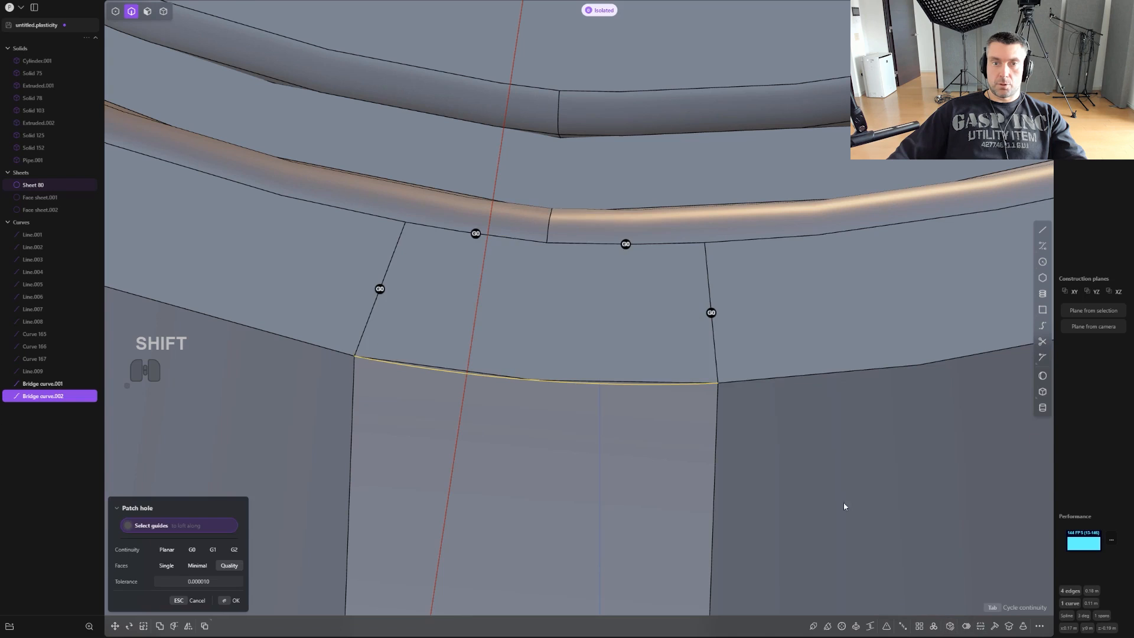
scroll(735, 331, "up", 1)
left_click(713, 310)
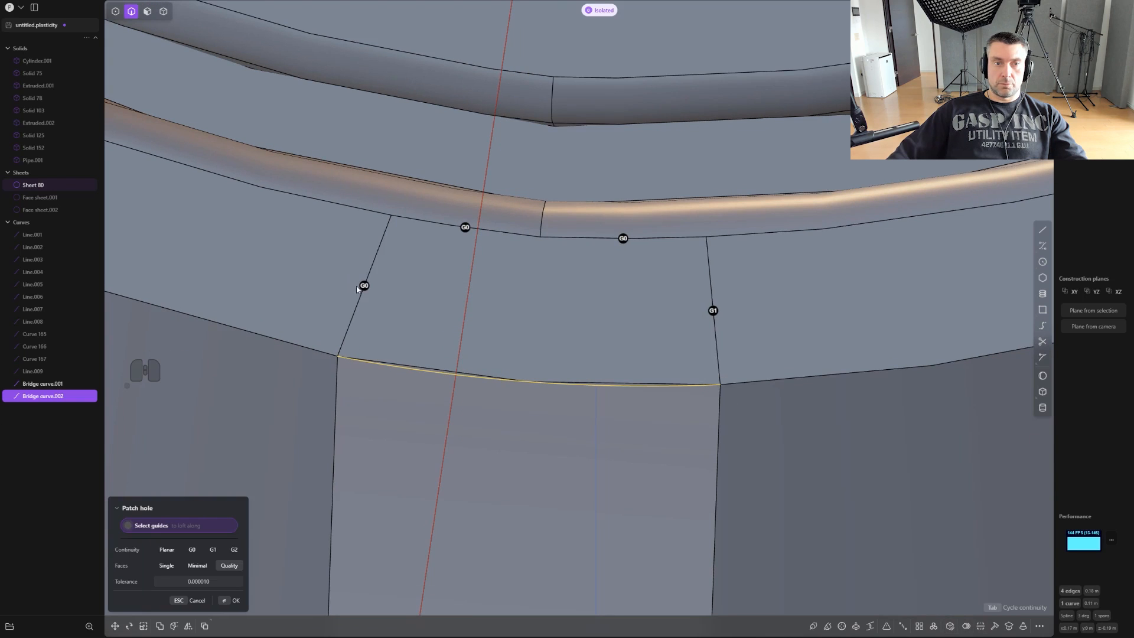
right_click(651, 234)
middle_click_drag(668, 301, 770, 522)
key("ctrl+z")
left_click(982, 625)
middle_click_drag(667, 508, 598, 398)
key("Tab")
right_click(596, 394)
scroll(596, 396, "down", 3)
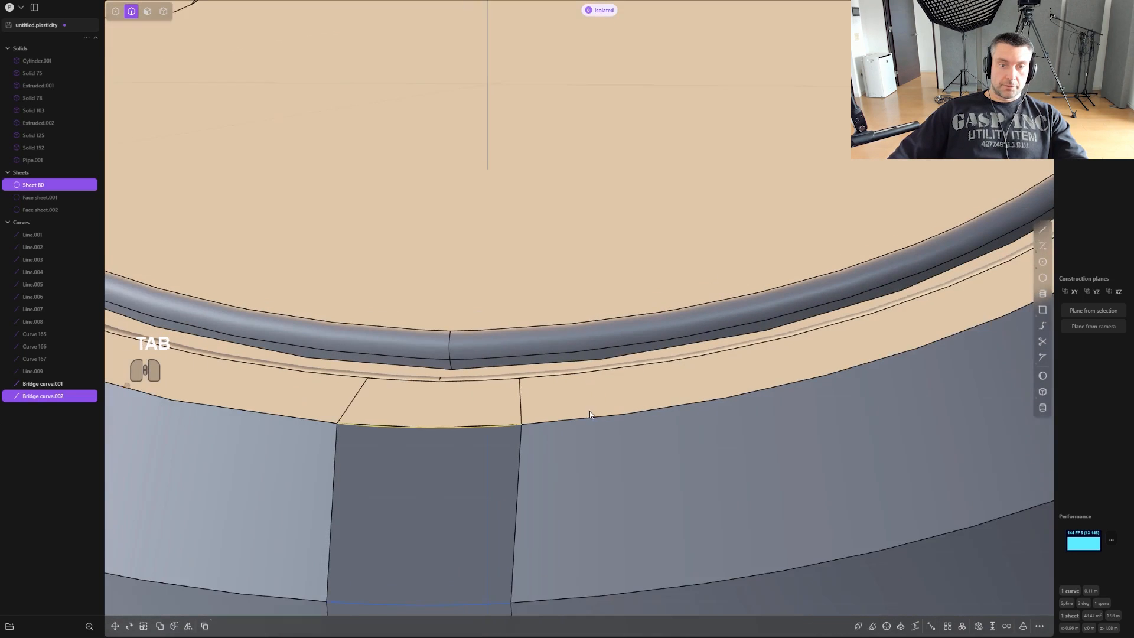
- Delete the bridge curve lying along the lower edge of the patched rim
right_click_drag(683, 365, 774, 298)
middle_click_drag(774, 299, 710, 343)
key("2")
left_click(646, 393)
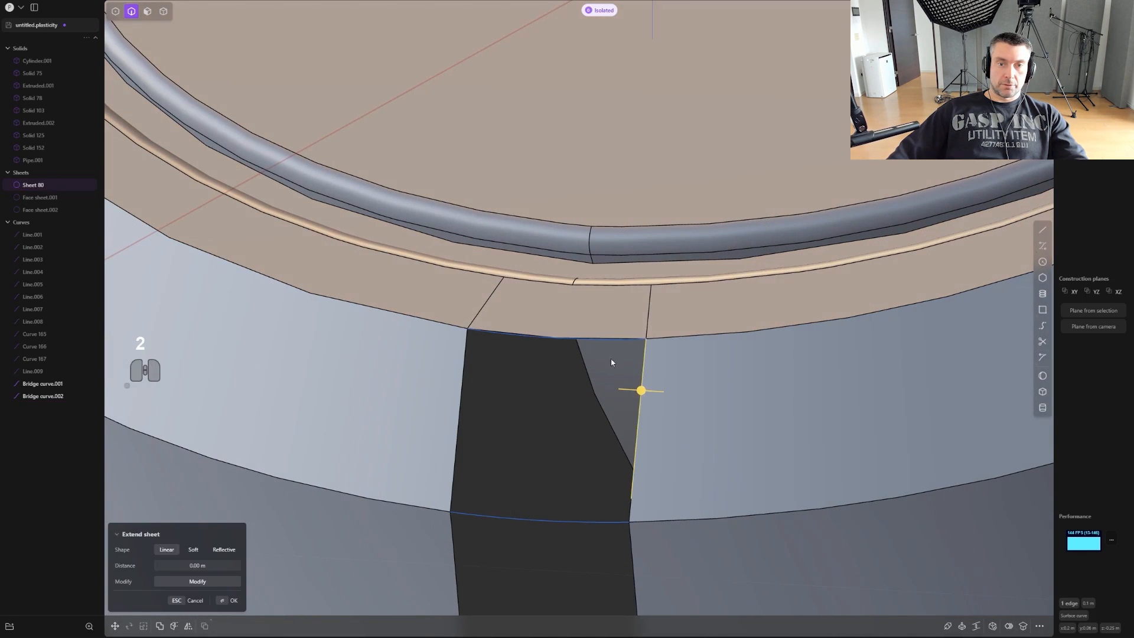
left_click(572, 340)
key("x")
- Patch the opening in the chamfer below the rim from its edges and the lower bridge curve, with G1 continuity along the side
left_click(614, 341)
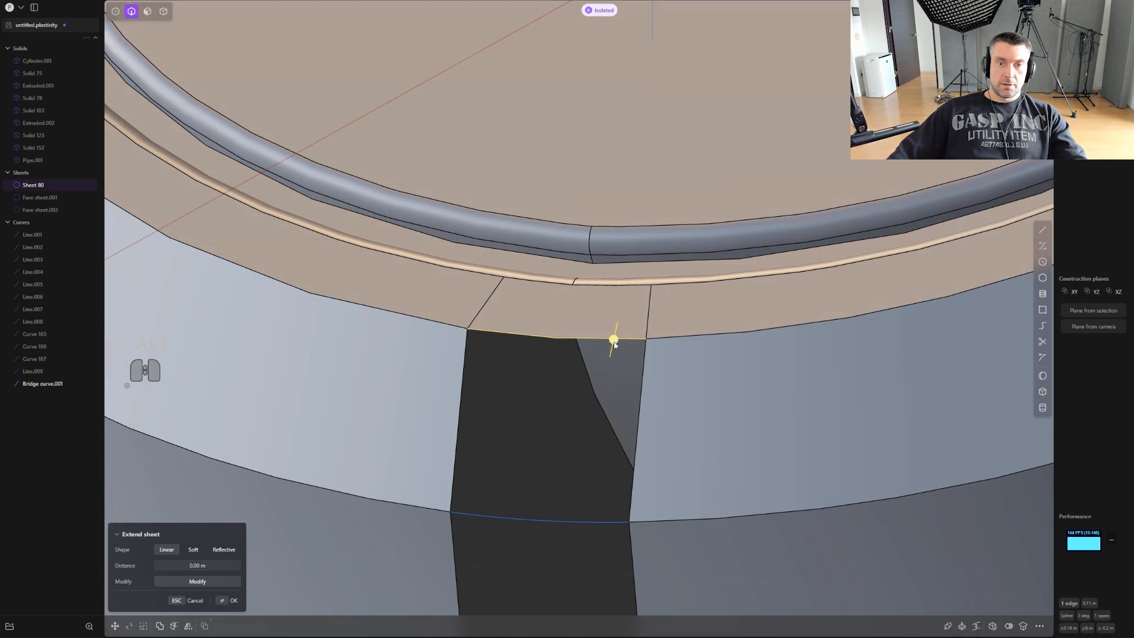
left_click(602, 520)
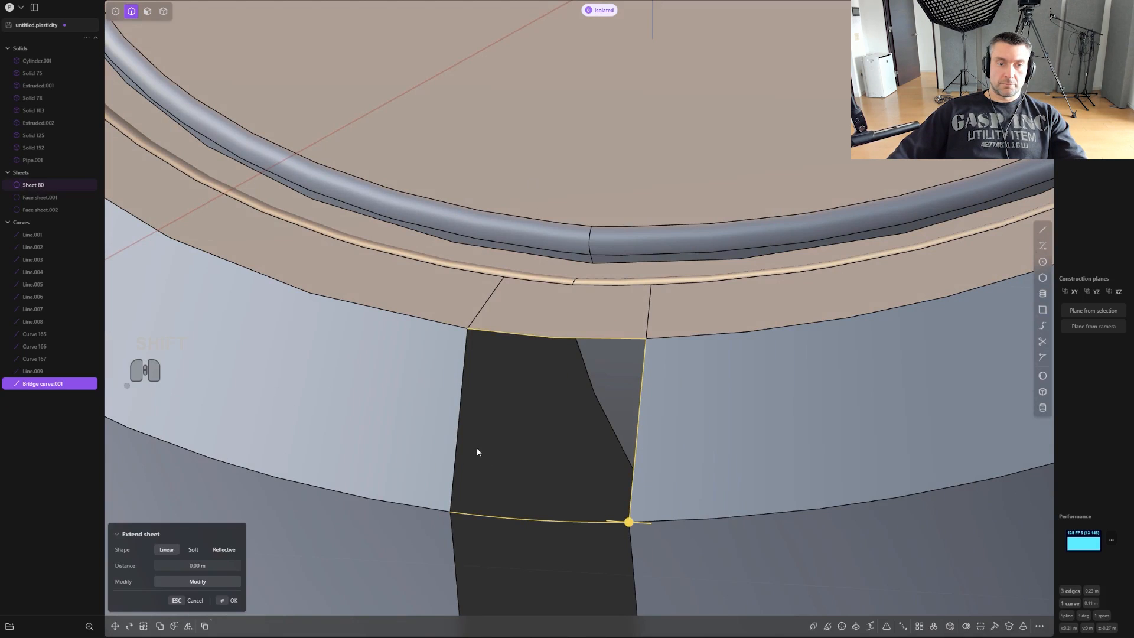
left_click(948, 626)
middle_click_drag(738, 414, 604, 292)
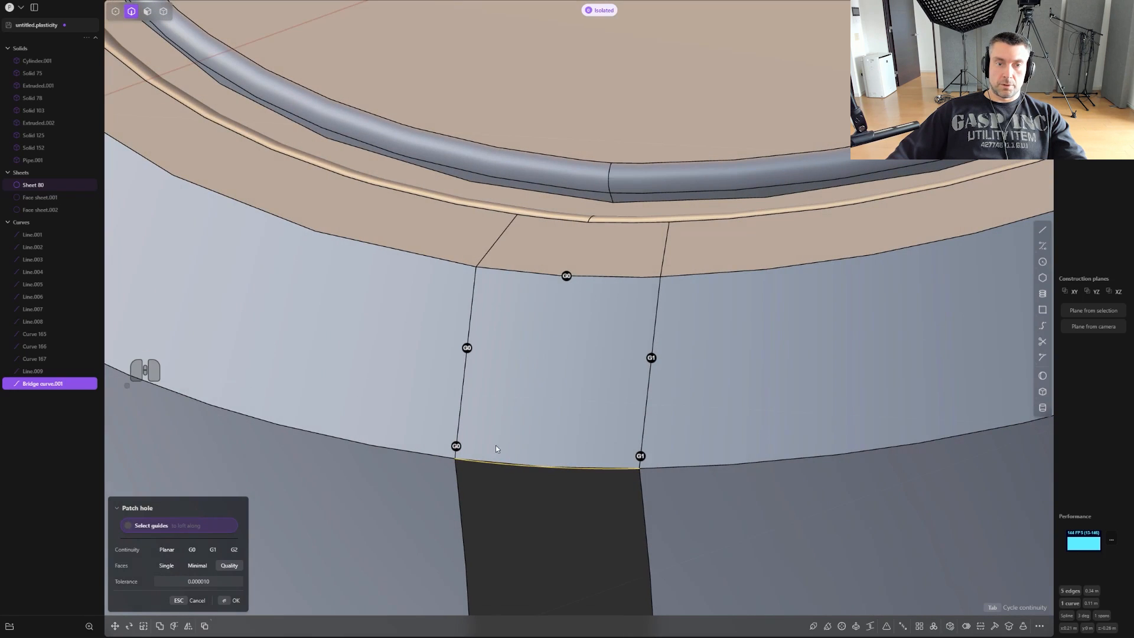
right_click(736, 366)
- Delete the remaining bridge curve along the chamfer's lower edge
scroll(732, 398, "down", 3)
scroll(661, 493, "down", 3)
middle_click_drag(732, 413, 695, 145, "shift")
scroll(695, 146, "down", 1)
left_click(726, 338)
scroll(714, 326, "down", 3)
left_click(623, 225)
key("x")
scroll(655, 296, "down", 2)
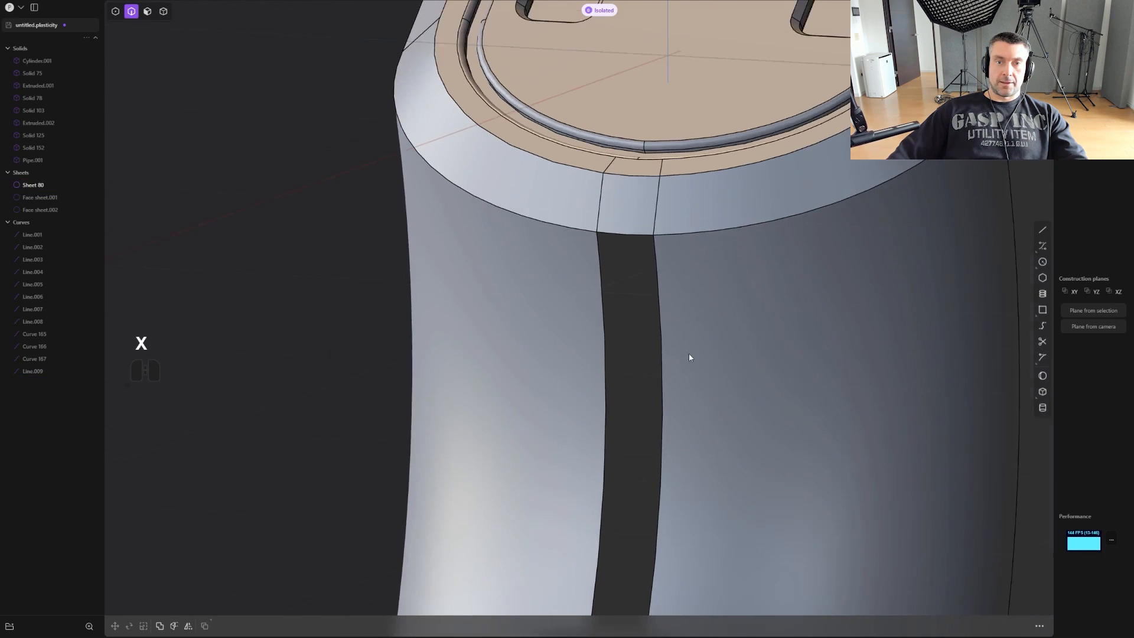
- Patch the long central opening down the upper grip from its boundary edges, with G1 continuity along the long side
middle_click_drag(730, 368, 721, 147, "shift")
scroll(721, 147, "down", 1)
left_click(653, 237, "alt")
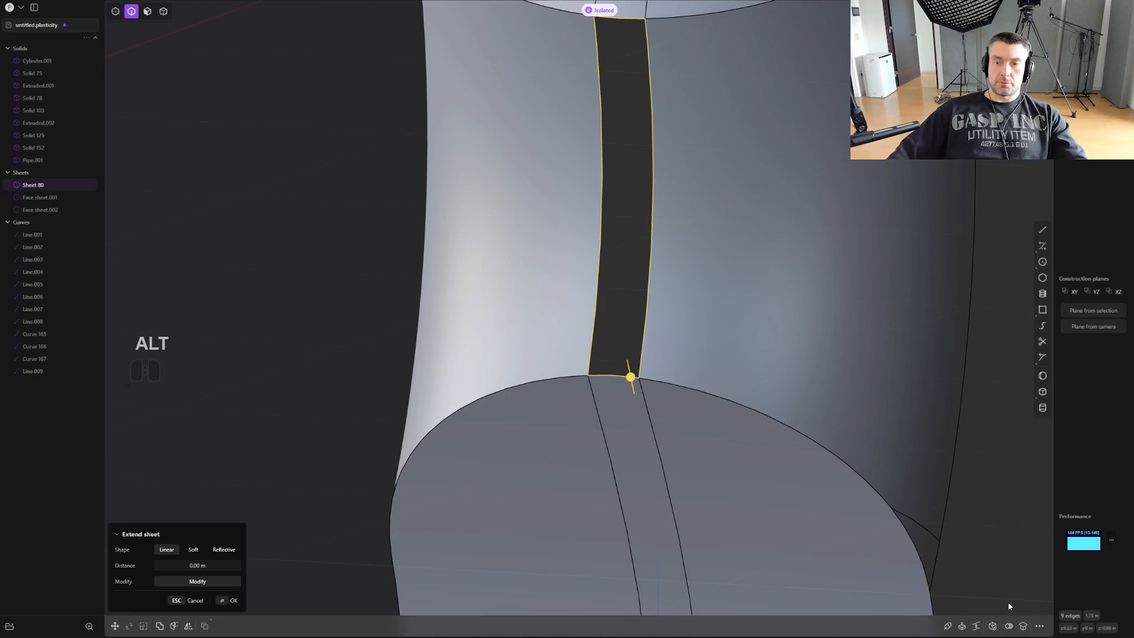
left_click(1022, 626)
middle_click_drag(711, 193, 730, 359, "shift")
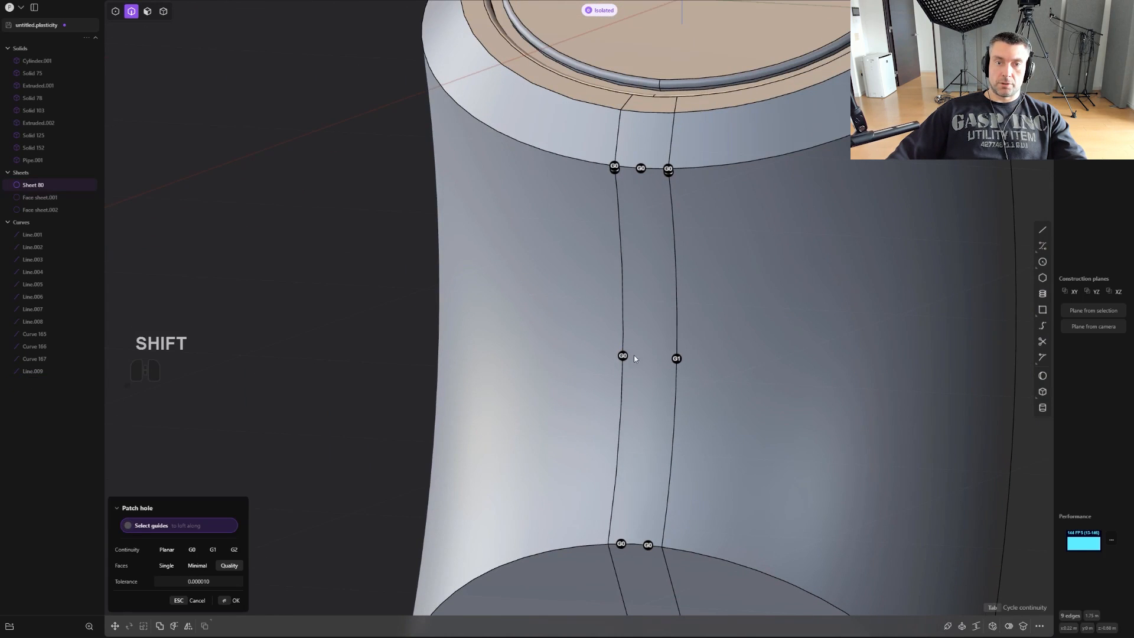
right_click(773, 446)
- Toggle the edge display and inspect the rebuilt central strip from the rear plate down to the grip's lower end
scroll(791, 448, "down", 2)
key("ctrl+e")
scroll(806, 432, "down", 2)
middle_click_drag(815, 433, 740, 207)
scroll(732, 252, "down", 1)
scroll(740, 264, "down", 2)
key("ctrl+e")
scroll(742, 267, "down", 2)
middle_click_drag(740, 322, 738, 234, "shift")
scroll(738, 234, "up", 1)
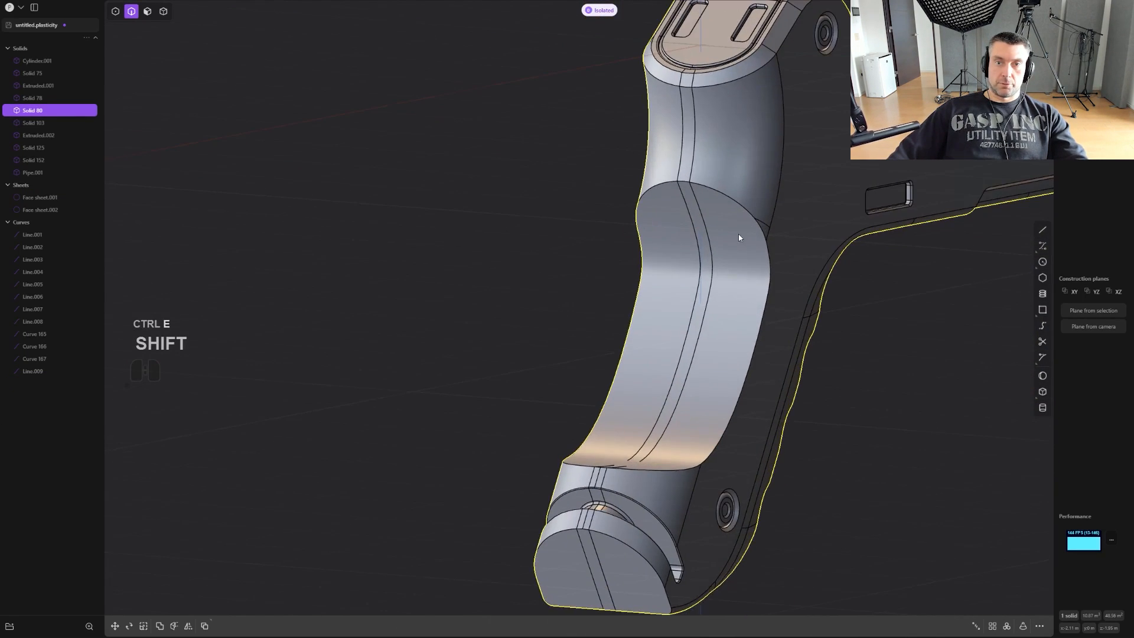
scroll(738, 234, "up", 1)
scroll(656, 430, "up", 2)
middle_click_drag(657, 430, 643, 531)
middle_click_drag(661, 460, 748, 311, "shift")
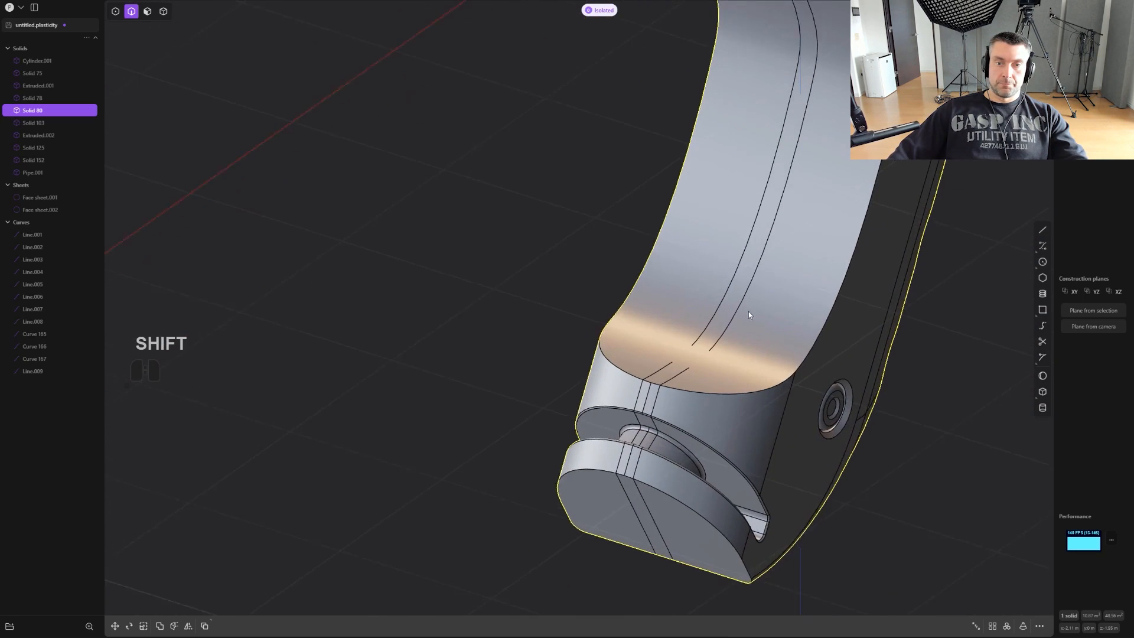
scroll(688, 395, "up", 3)
key("ctrl+e")
scroll(685, 400, "up", 2)
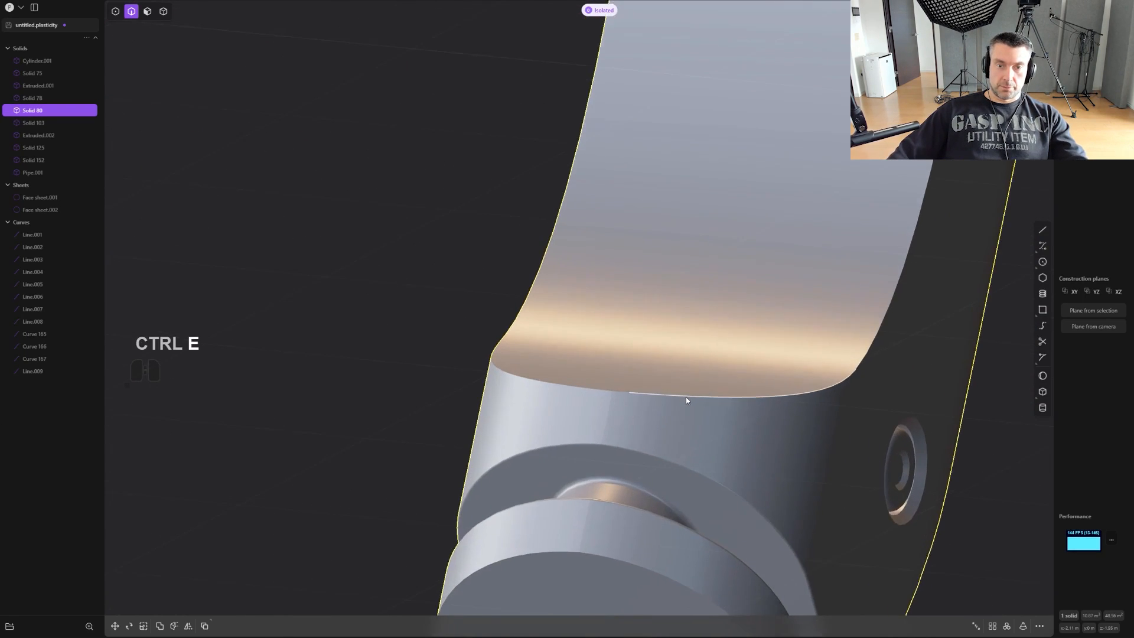
key("ctrl+e")
scroll(682, 399, "up", 4)
- Delete the two narrow central faces on the curved band above the groove at the grip's lower end
middle_click_drag(601, 516, 616, 456, "shift")
key("3")
left_click(581, 481, "alt")
key("x")
scroll(575, 474, "up", 1)
scroll(607, 446, "up", 2)
left_click(581, 421)
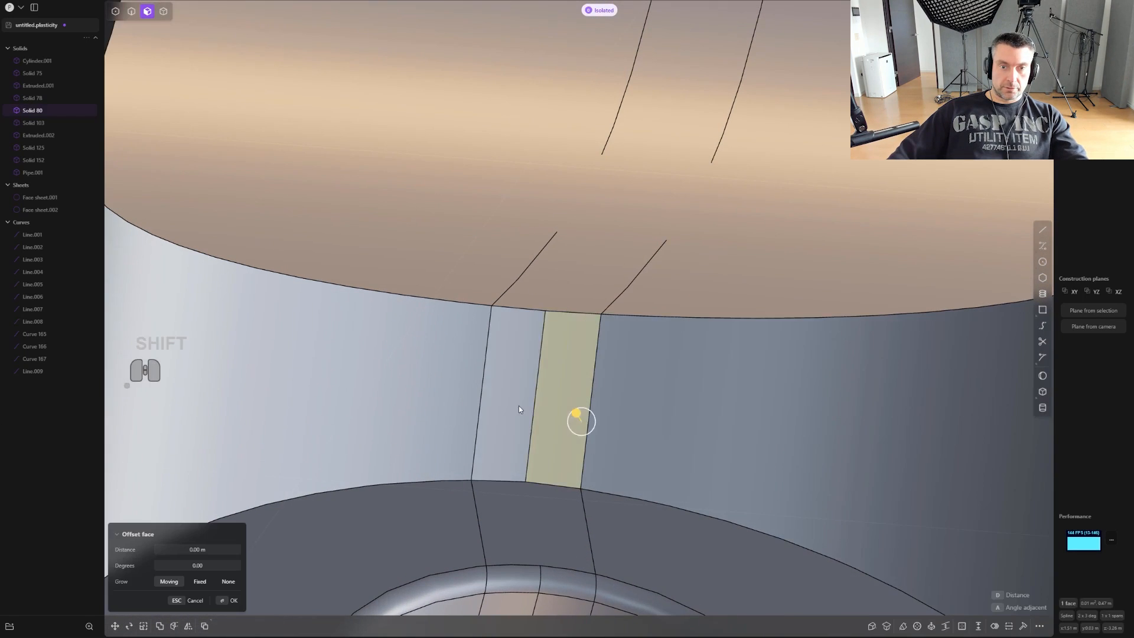
left_click(518, 409, "shift")
key("x")
- Patch the opening in the band above the groove from its six boundary edges
key("2")
left_click(586, 308, "alt")
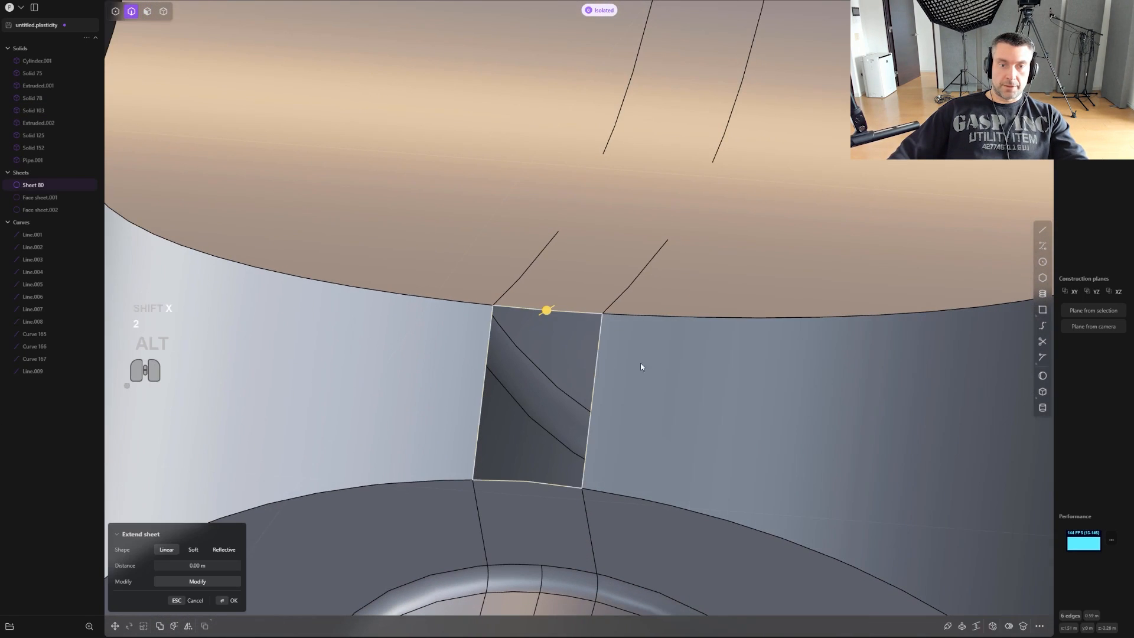
left_click(994, 624)
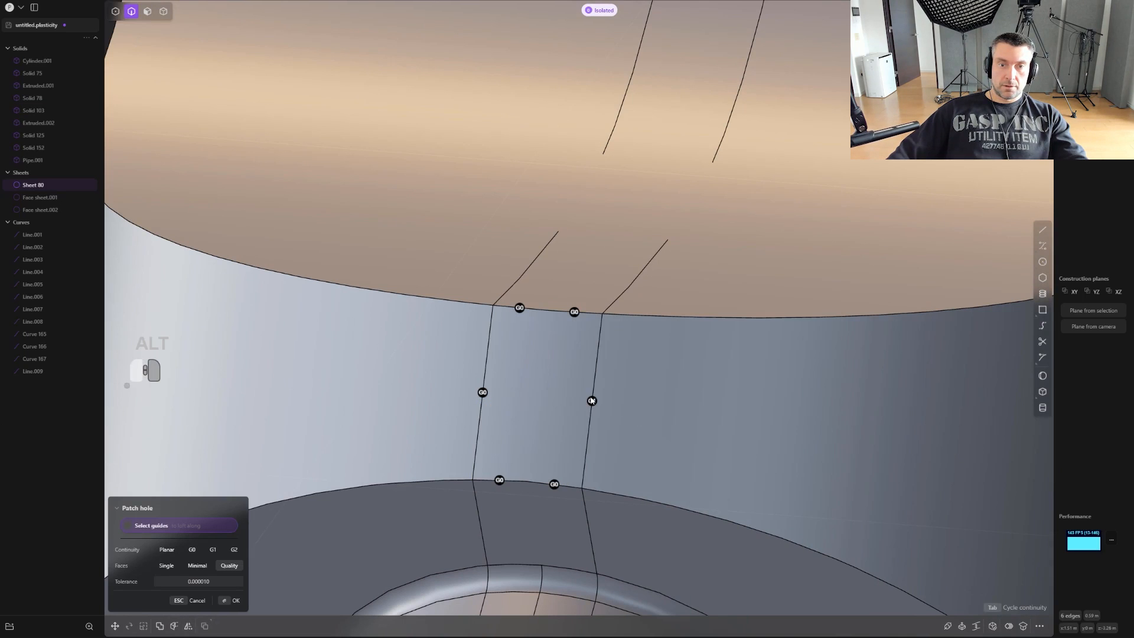
right_click(482, 396)
scroll(696, 396, "down", 4)
middle_click_drag(696, 396, 714, 291, "shift")
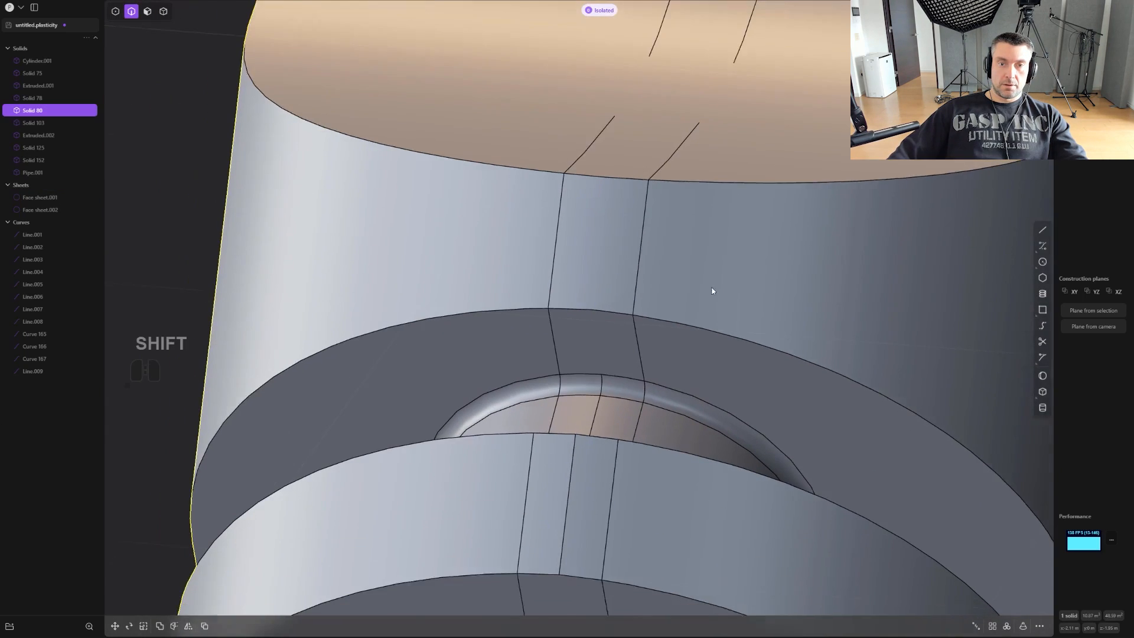
- Delete the two narrow central faces on the curved band below the groove
scroll(714, 292, "down", 1)
middle_click_drag(658, 385, 660, 319, "shift")
scroll(587, 444, "up", 1)
key("3")
left_click(586, 440)
left_click(559, 413, "shift")
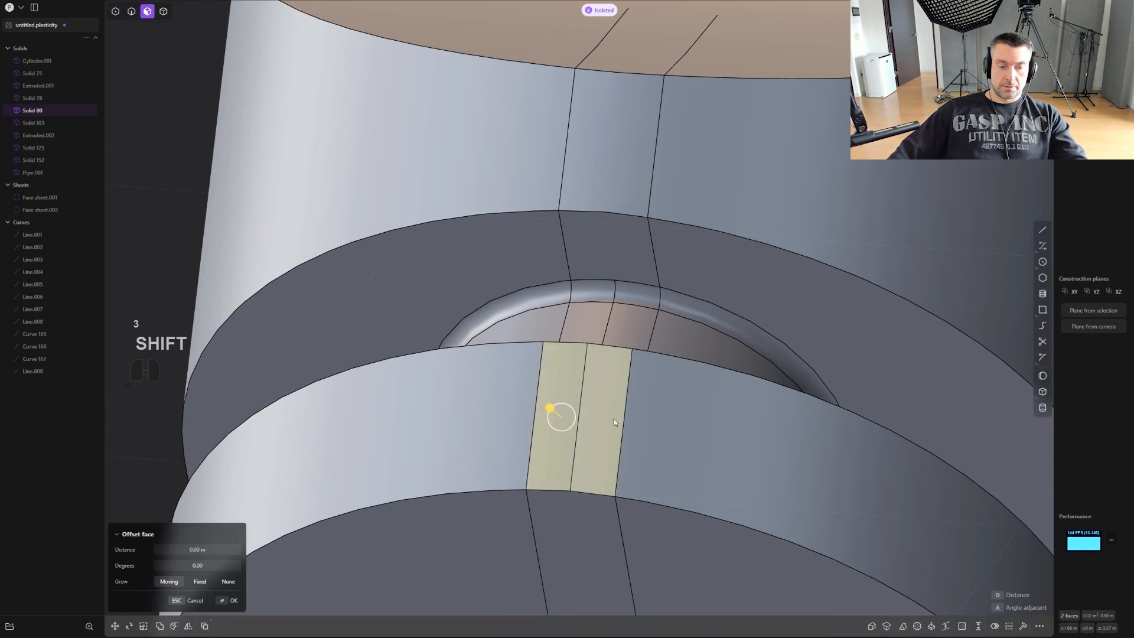
key("shift+x")
- Patch the opening in the band below the groove from its six boundary edges
key("2")
left_click(642, 356, "alt")
left_click(627, 371, "alt")
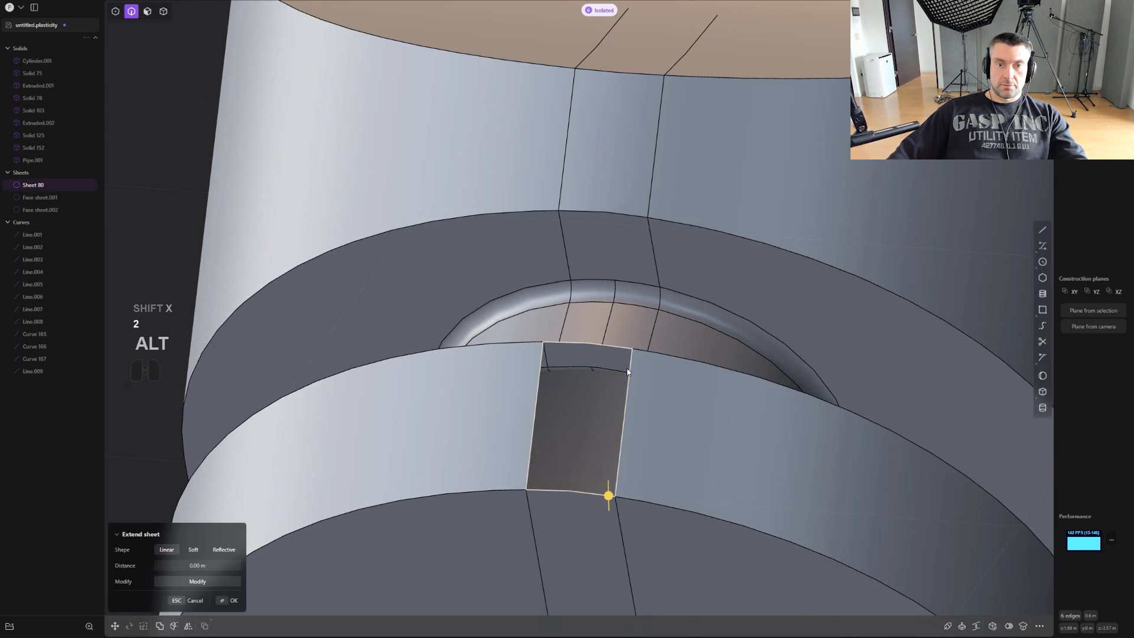
left_click(992, 626)
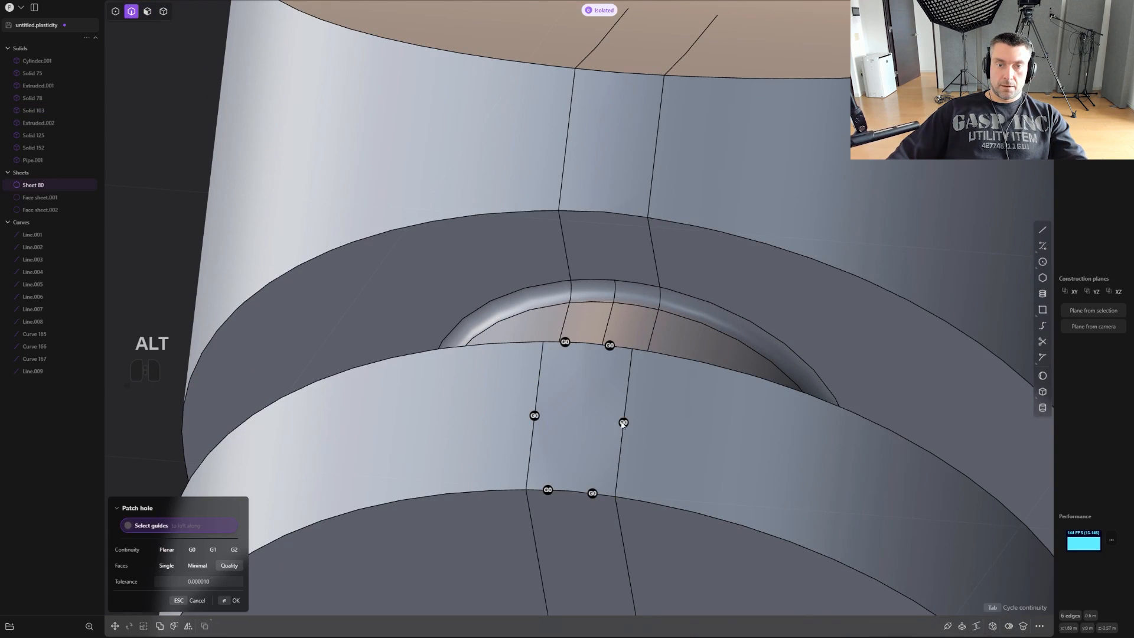
middle_click_drag(535, 419, 645, 419)
right_click(646, 420)
scroll(647, 420, "down", 7)
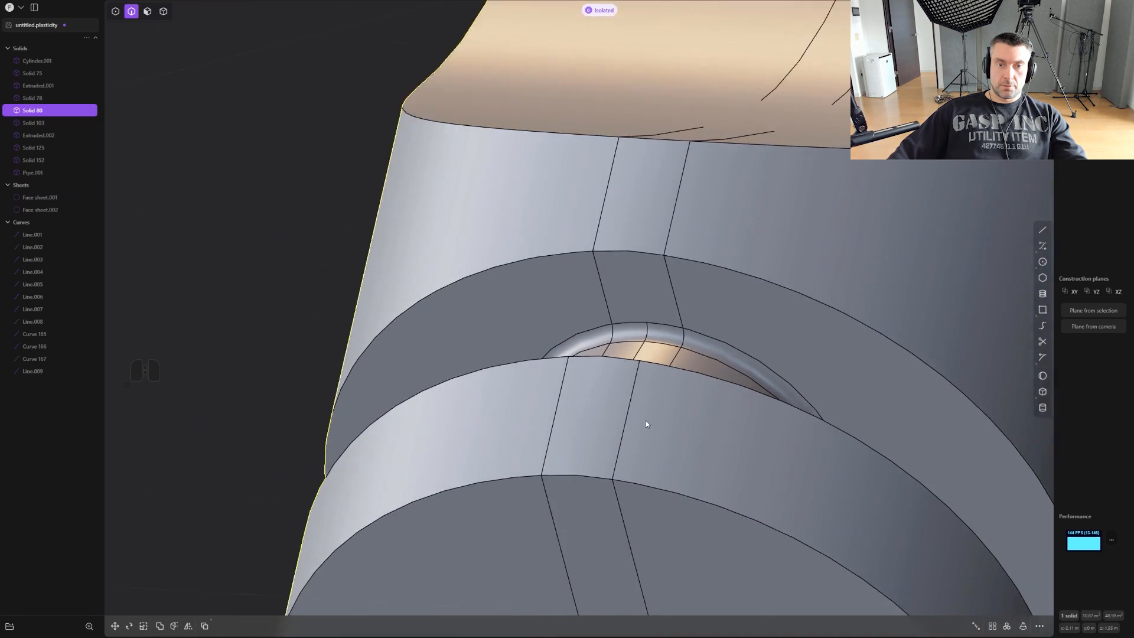
- Hide the edges and inspect the surface shading along the back of the grip
middle_click_drag(716, 379, 612, 489, "shift")
scroll(672, 260, "down", 3)
key("ctrl+e")
scroll(675, 292, "down", 5)
scroll(626, 466, "down", 4)
middle_click_drag(732, 272, 659, 412, "shift")
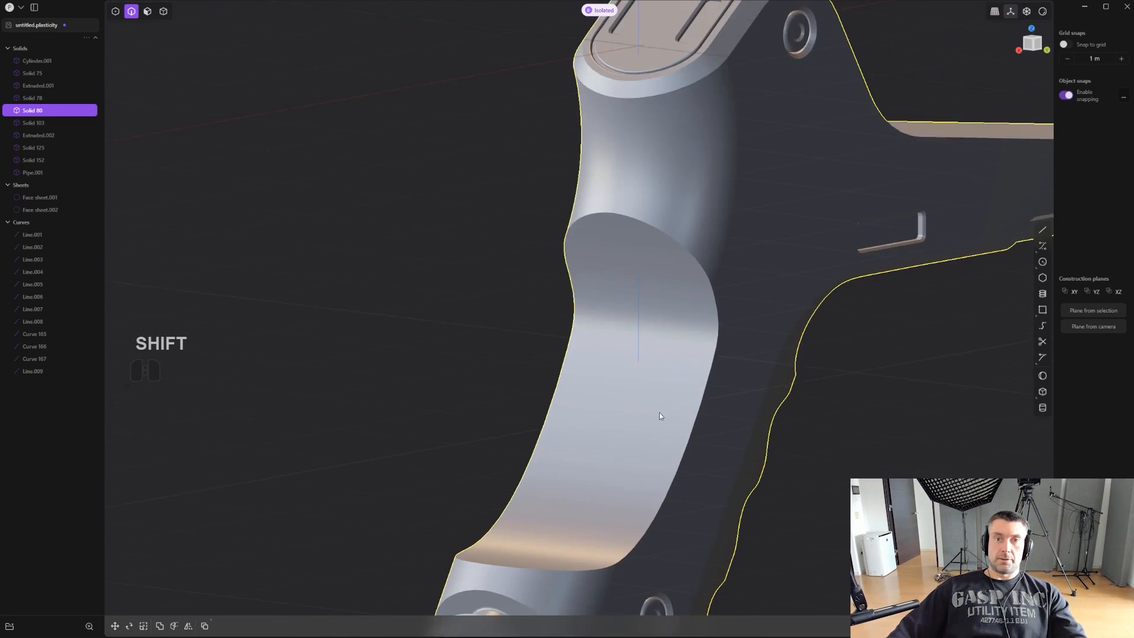
scroll(674, 407, "down", 2)
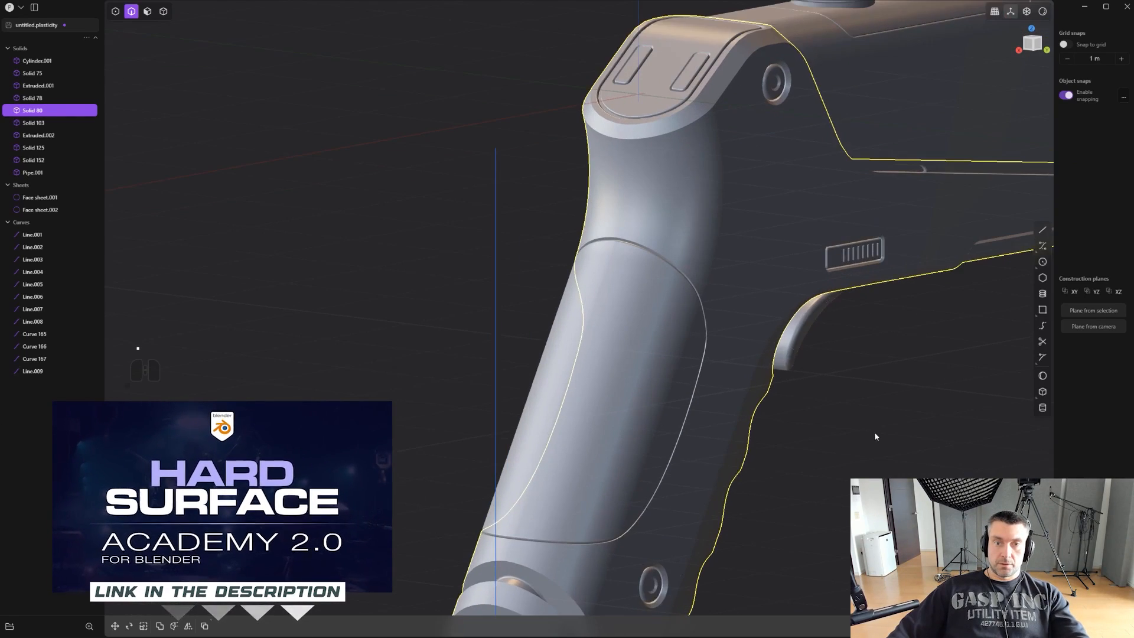
- Isolate the curved grip panel and display its edges
scroll(682, 413, "up", 8)
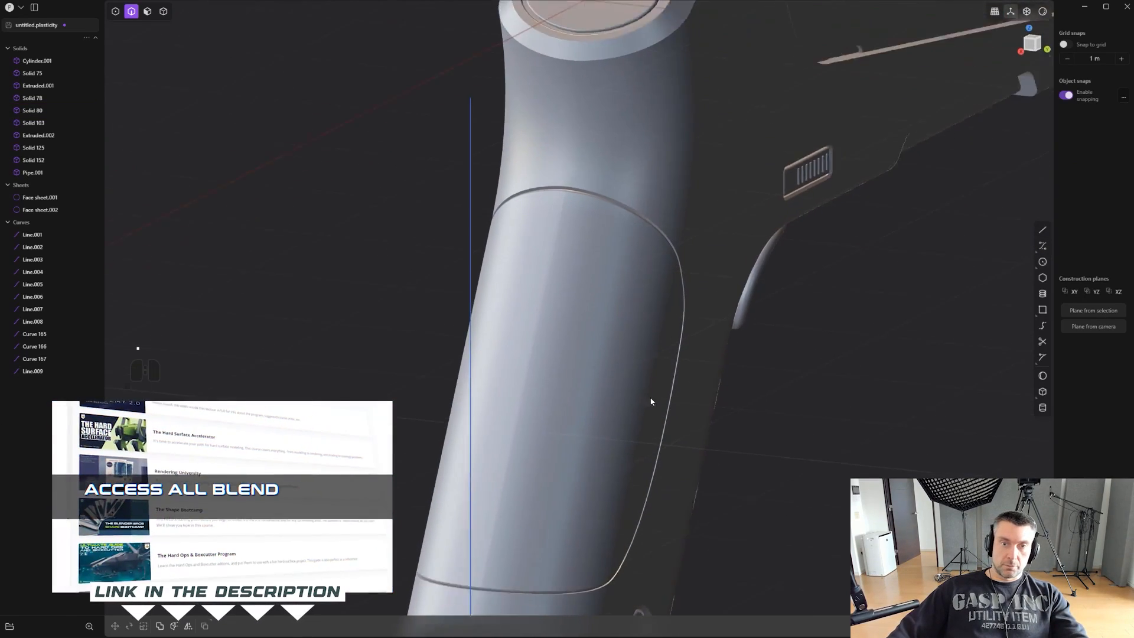
key("4")
left_click(640, 357)
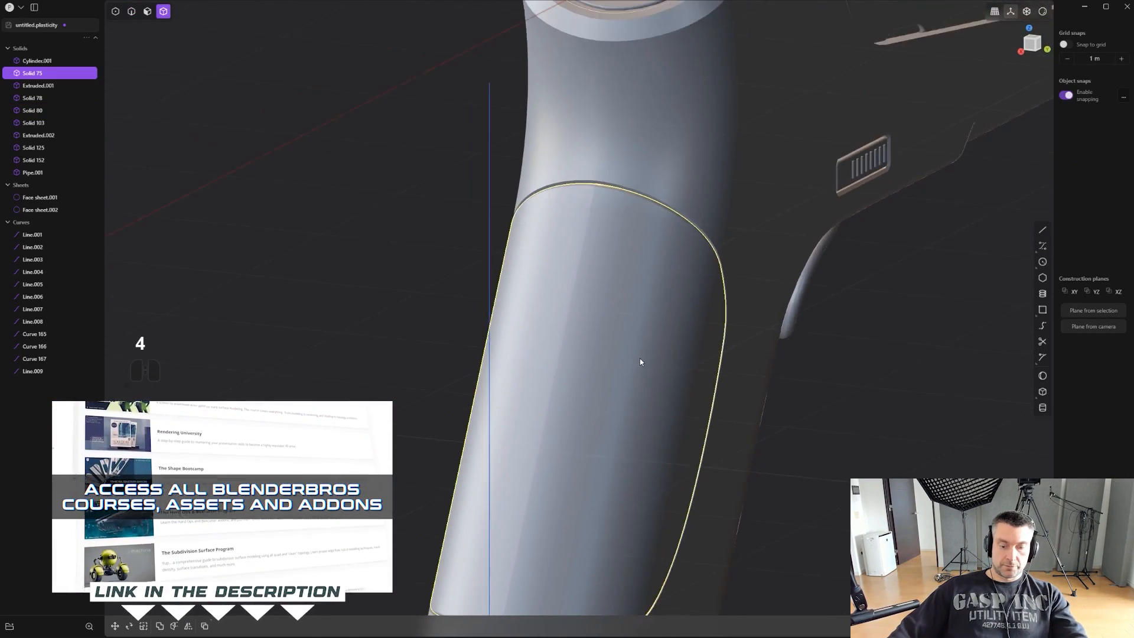
key("slash")
middle_click_drag(654, 297, 584, 416)
key("2")
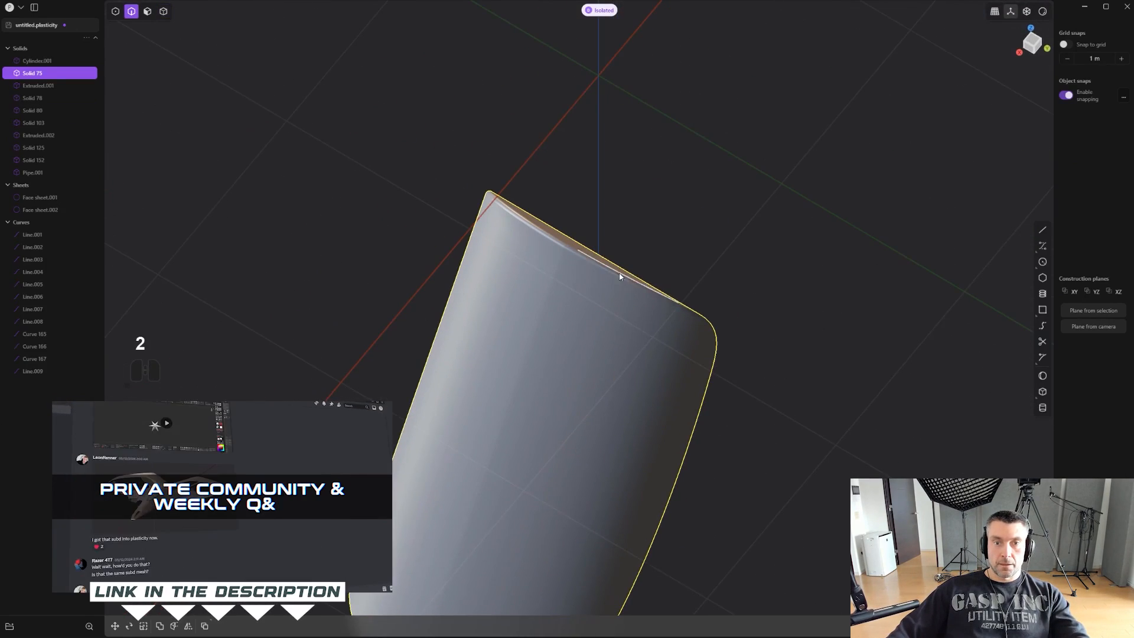
scroll(621, 275, "up", 2)
key("ctrl+e")
- Delete a narrow face of the central strip at the grip panel's upper end
middle_click_drag(629, 316, 572, 222)
key("2")
key("3")
left_click(574, 218, "alt")
key("x")
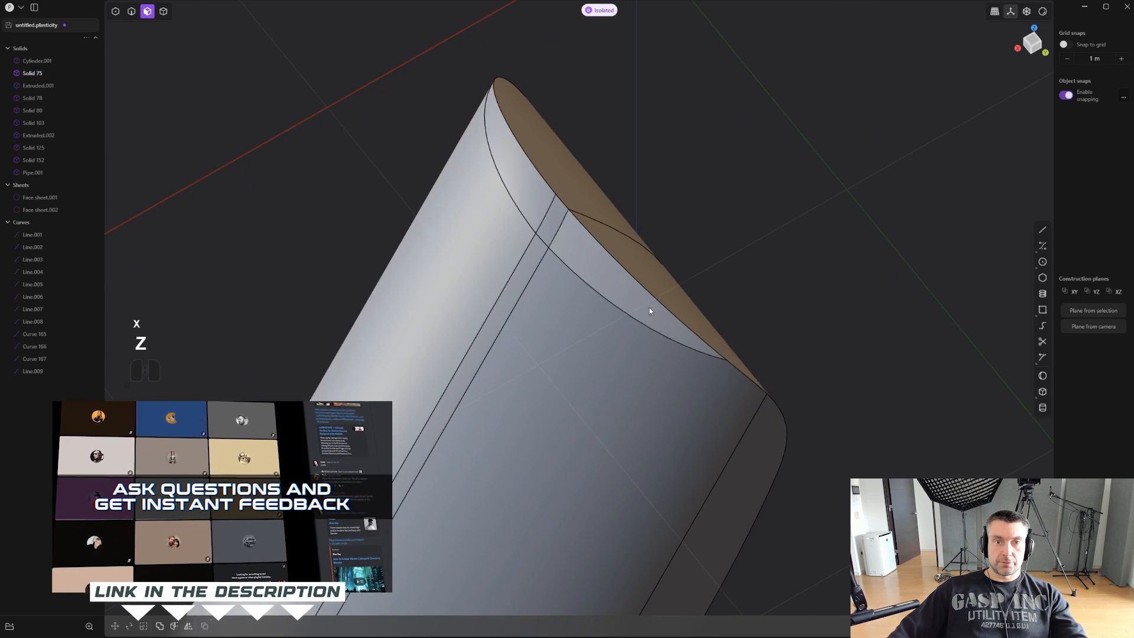
- Try to mirror the grip panel across its centre plane
middle_click_drag(650, 310, 715, 263)
middle_click_drag(586, 378, 748, 281, "shift")
key("4")
left_click(726, 329)
key("alt+x")
key("ctrl+z")
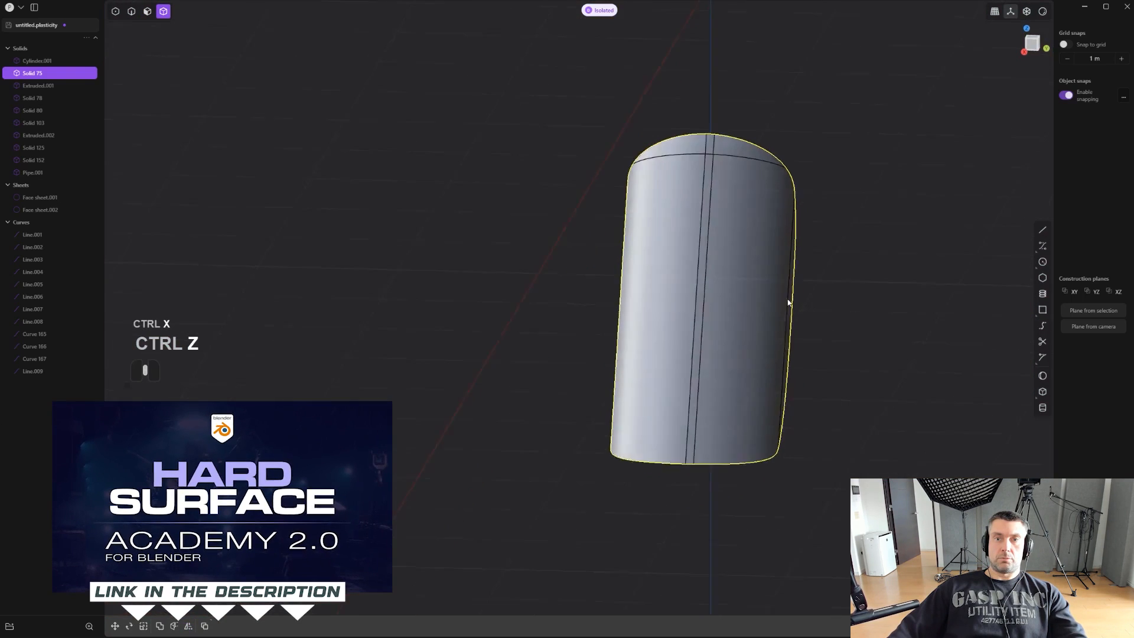
- Mirror the grip panel across its centre plane with the two halves merged together
key("alt+x")
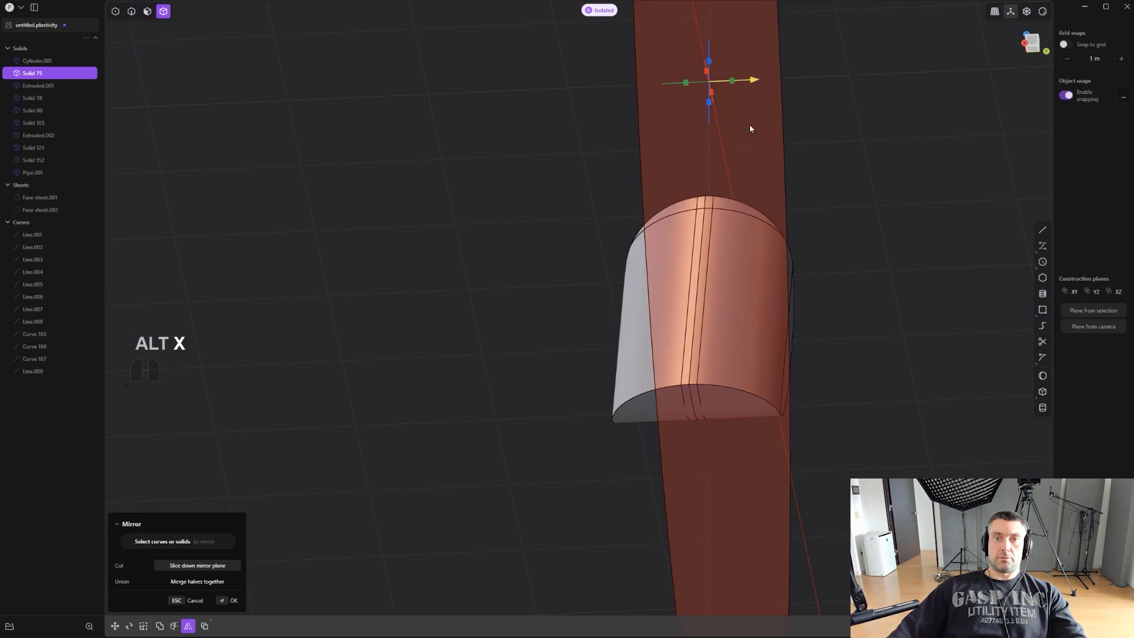
key("q")
scroll(791, 192, "up", 3)
middle_click_drag(791, 192, 770, 327)
- Delete the narrow central strip faces running down the grip panel, including their short upper sections
key("3")
left_click(670, 229, "shift")
left_click(670, 242, "shift")
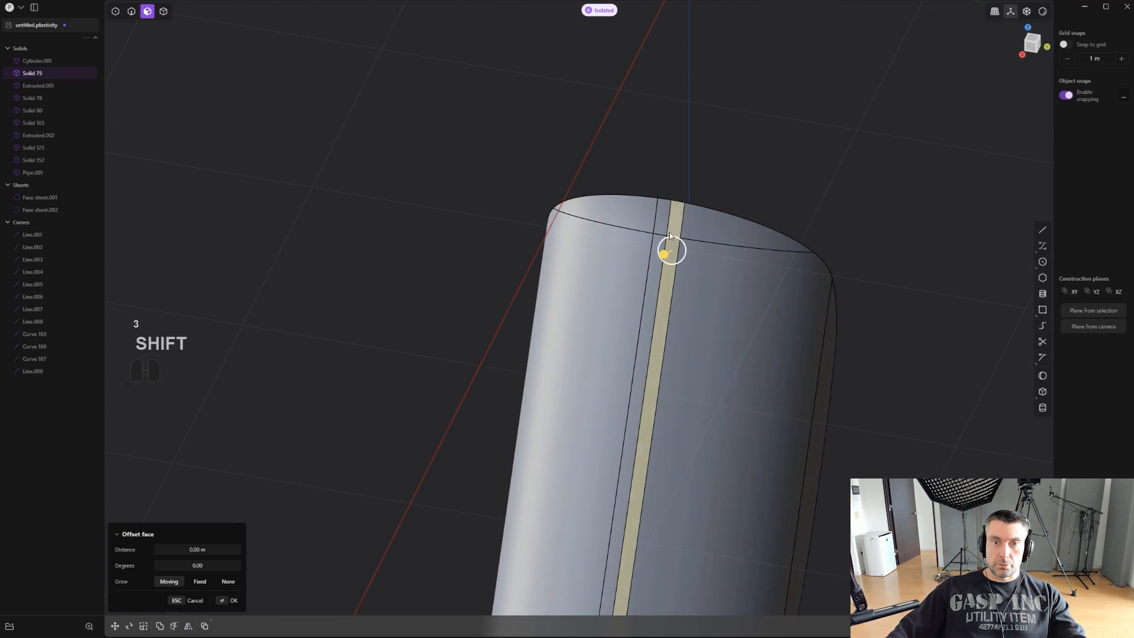
left_click(661, 251, "shift")
middle_click_drag(655, 258, 748, 238)
key("shift+x")
- Patch the central opening down the grip panel from its boundary edges, with G1 continuity on both long edges
key("2")
left_click(708, 191, "alt")
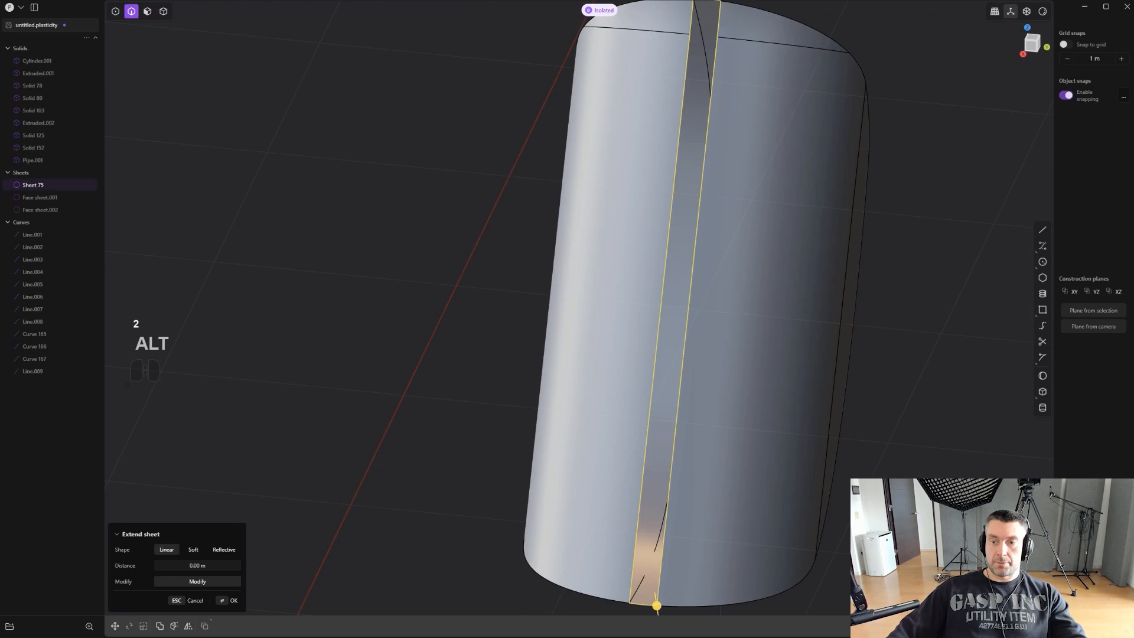
key("alt+p")
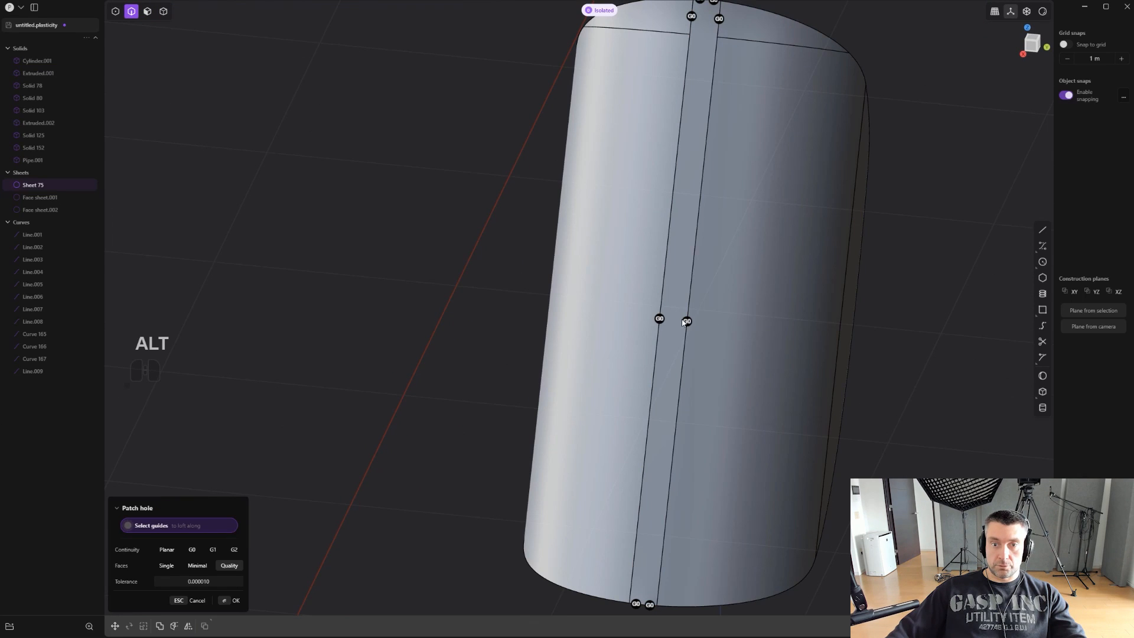
middle_click_drag(708, 318, 778, 243)
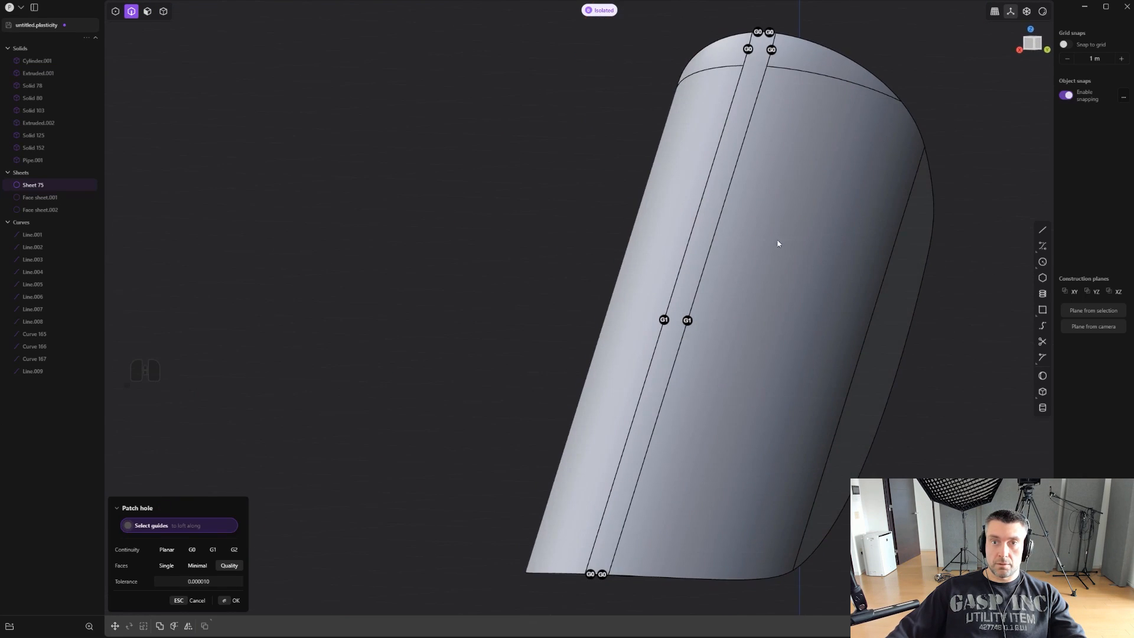
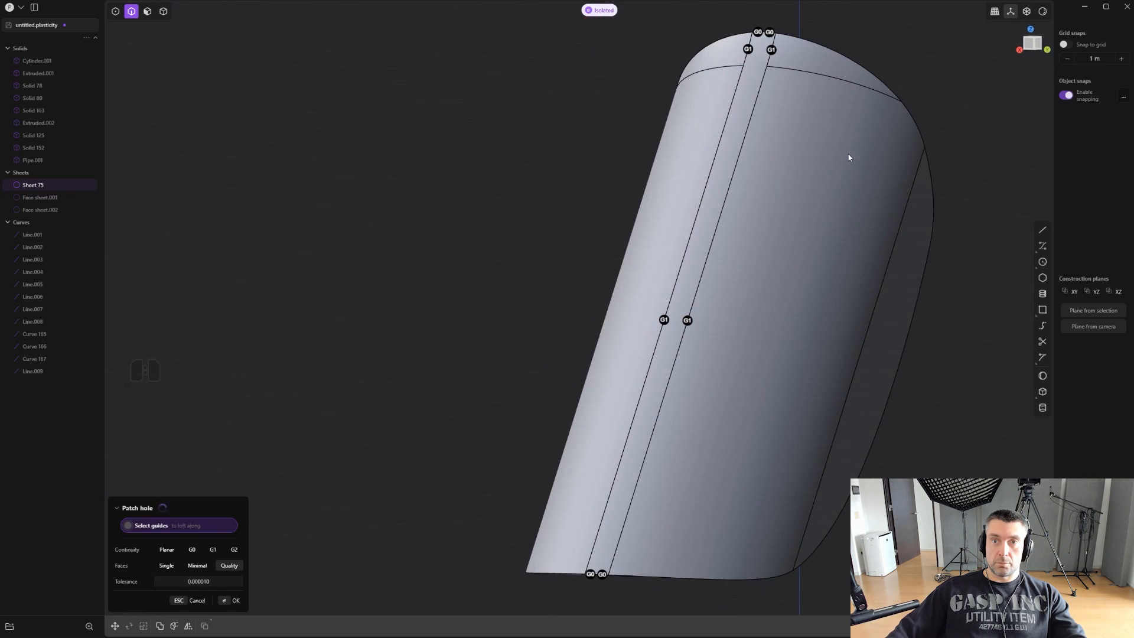
- Patch the lengthwise gap in the isolated grip panel sheet using Quality faces, and bring the rest of the pistol back into view
key("Return")
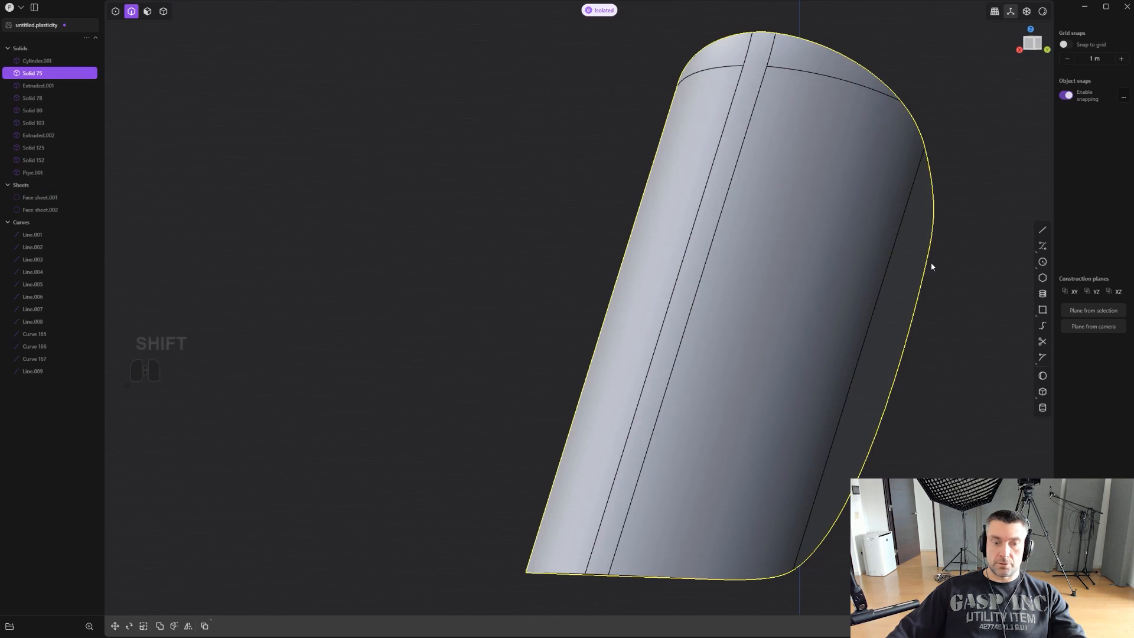
middle_click_drag(931, 266, 919, 339, "shift")
key("ctrl+e")
middle_click_drag(884, 297, 787, 342, "shift")
scroll(816, 363, "down", 2)
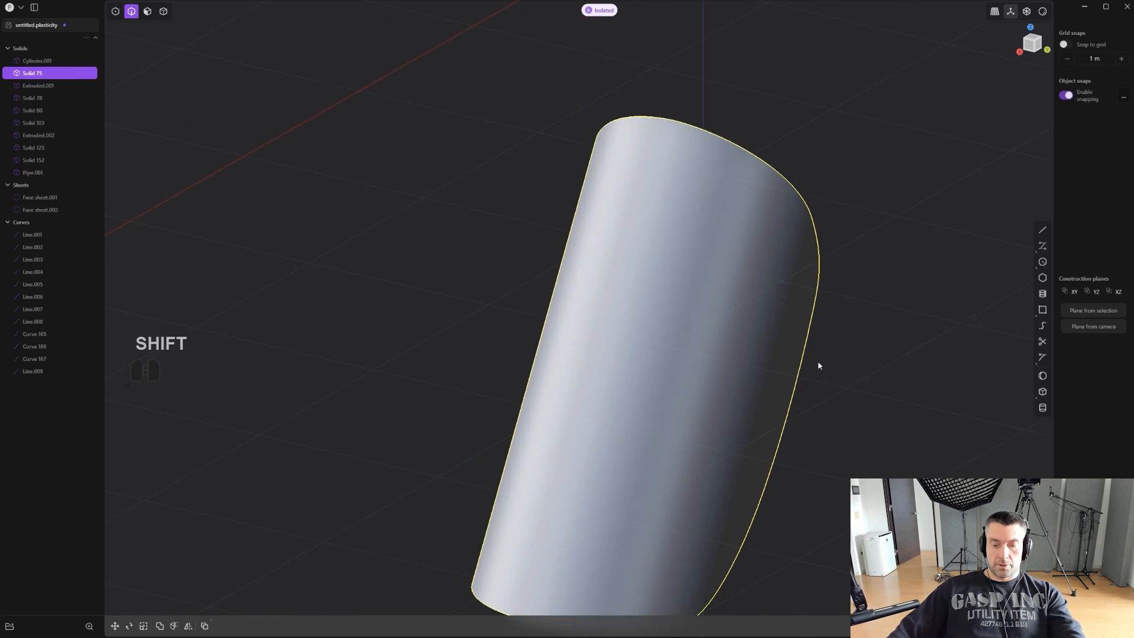
key("period")
scroll(823, 352, "up", 2)
key("2")
middle_click_drag(794, 248, 718, 354)
key("f")
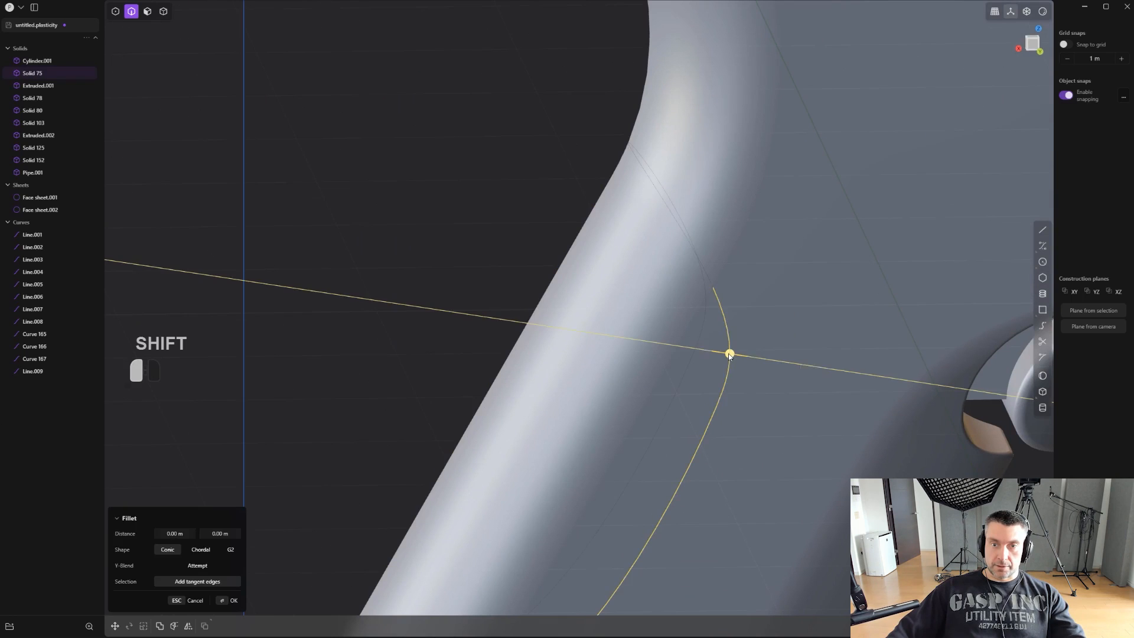
left_click_drag(729, 356, 734, 354, "shift")
key("ctrl+z")
- Fillet the outer boundary edge of the rear grip panel with a small radius
scroll(731, 354, "up", 1)
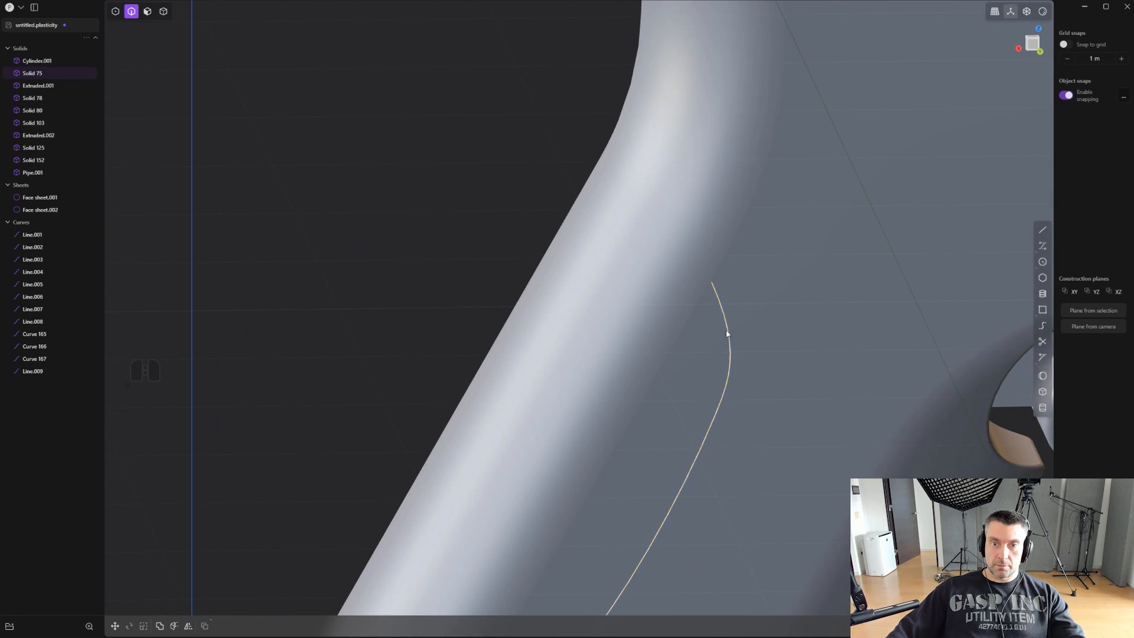
key("f")
left_click_drag(709, 269, 713, 268)
right_click(713, 269)
middle_click_drag(722, 272, 715, 261)
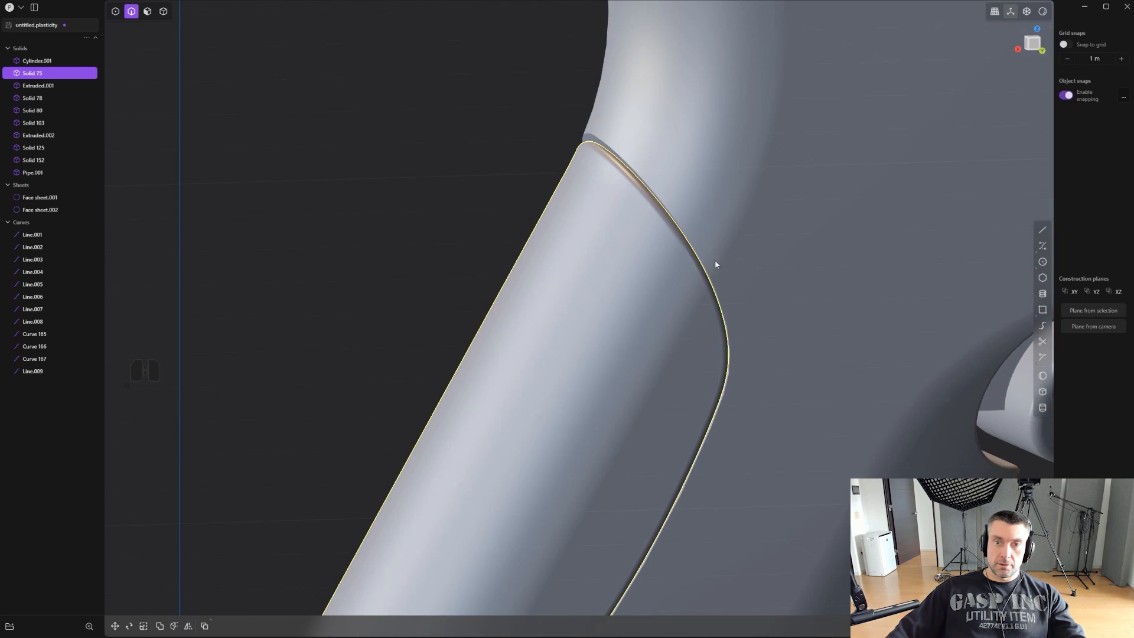
- Fillet the matching recess edge on the pistol body by about 0.028 m, copying the distance of the grip panel's fillet
key("f")
left_click_drag(698, 248, 700, 247)
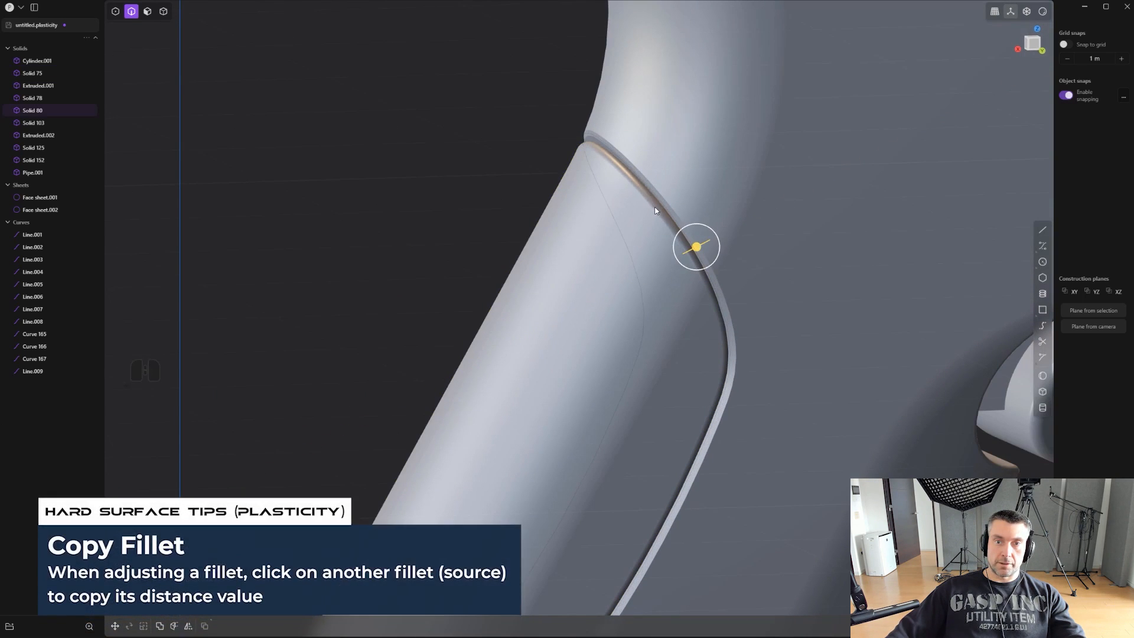
middle_click_drag(654, 207, 635, 369, "shift")
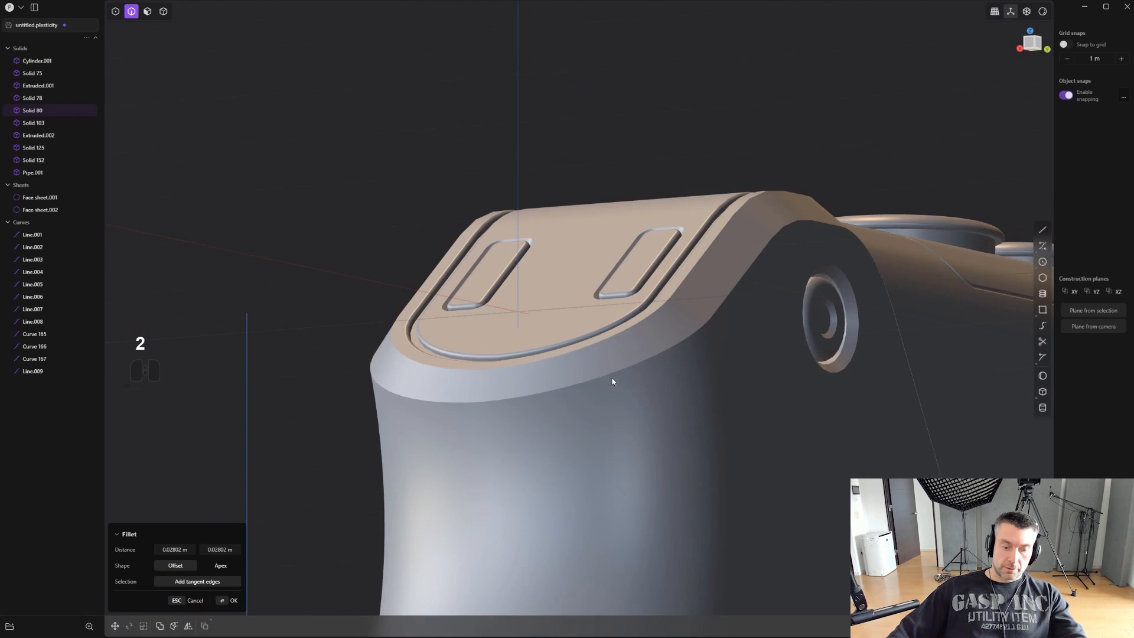
- Display the model edges and fillet the lower edge of the chamfered band at the rear top of the grip
key("ctrl+e")
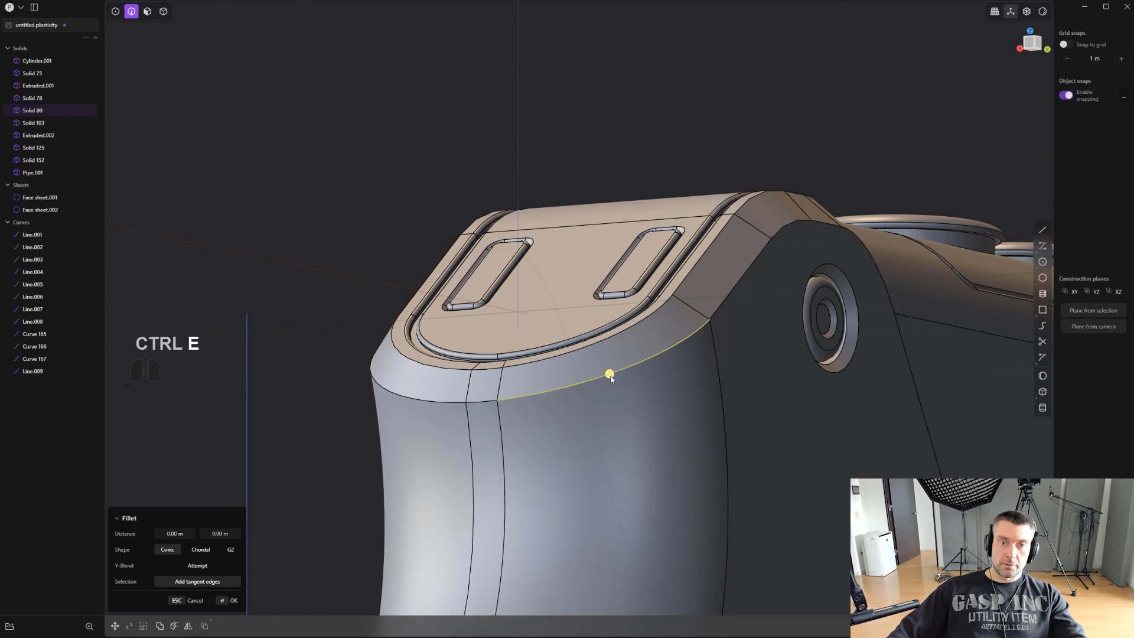
left_click_drag(610, 376, 609, 374)
middle_click_drag(610, 366, 598, 379)
right_click(598, 379)
- Fillet the upper edge of the rear chamfered band by about 0.033 m
left_click(586, 345)
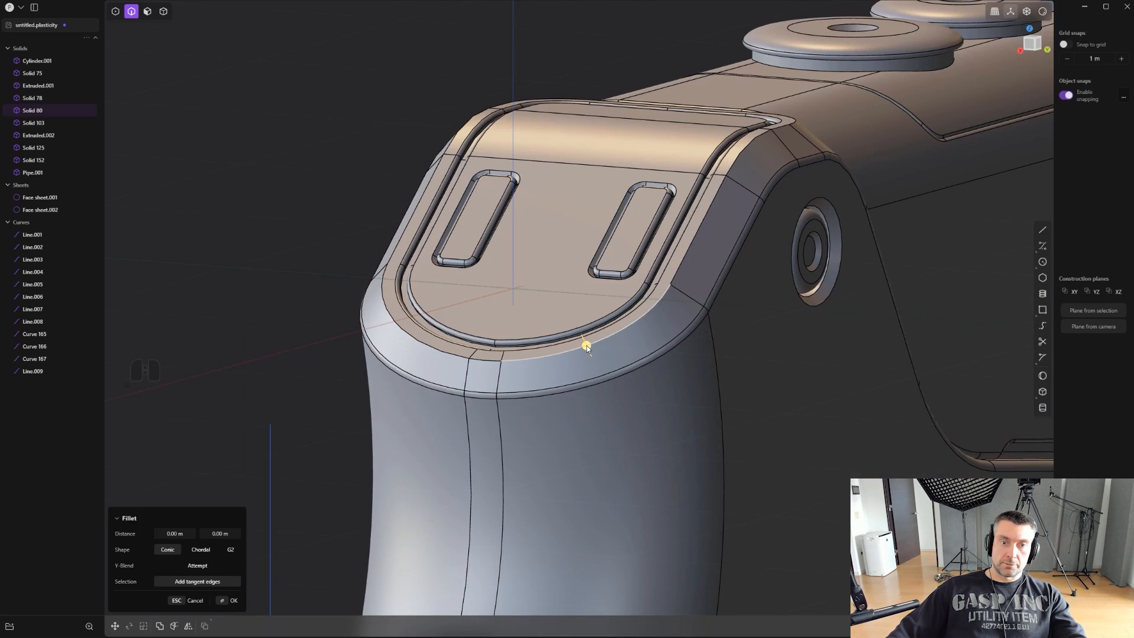
left_click_drag(586, 346, 615, 373)
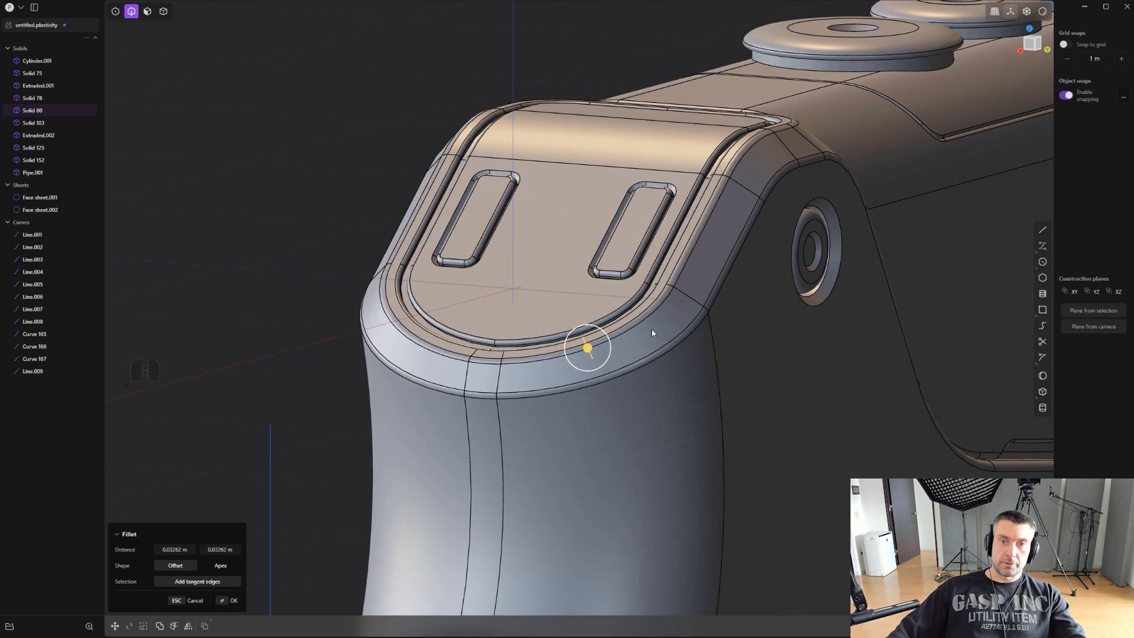
middle_click_drag(652, 331, 581, 390)
right_click(631, 409)
middle_click_drag(581, 389, 718, 305, "shift")
scroll(558, 418, "up", 3)
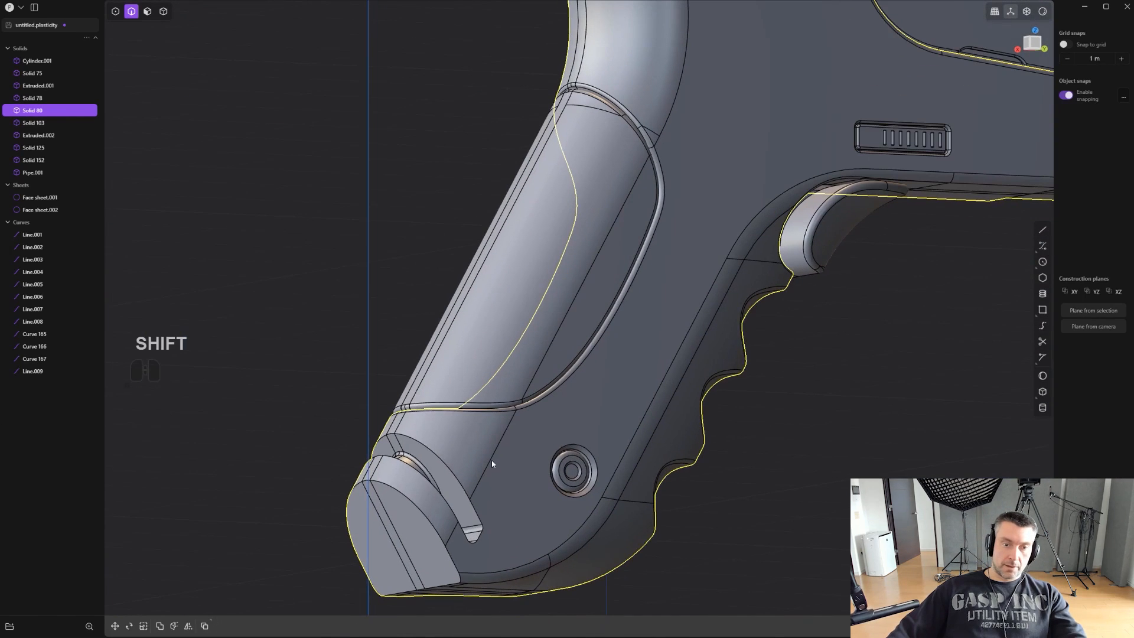
left_click(456, 477)
key("f")
left_click_drag(455, 476, 459, 478)
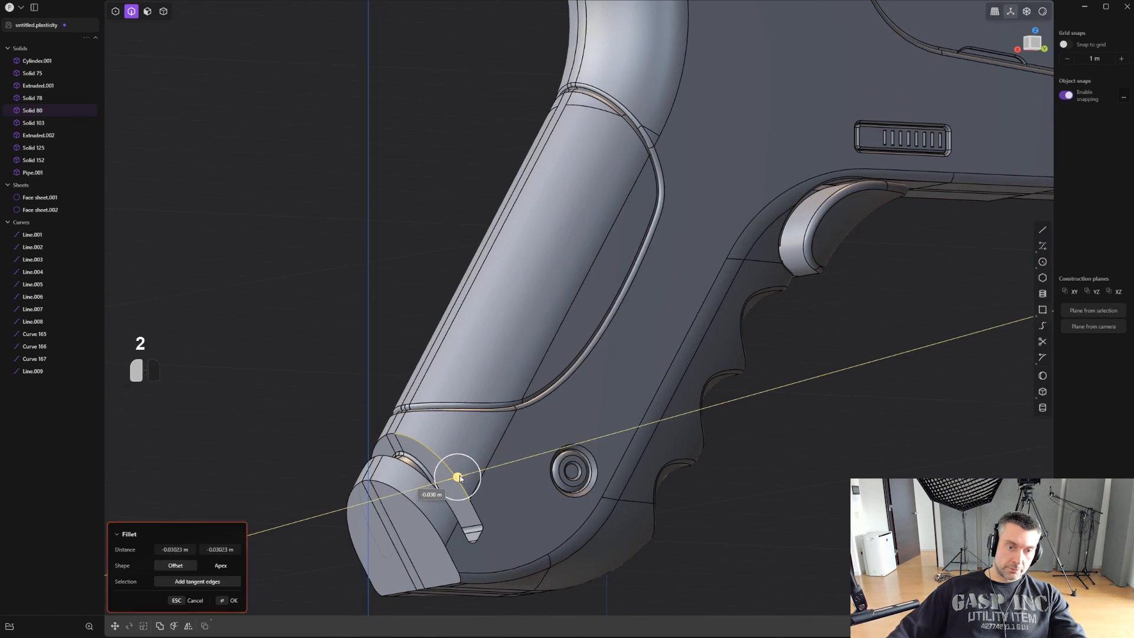
key("ctrl+z")
- Fillet the upper edge of the slot at the grip's butt by about 0.024 m and the end cap's outer edge by about 0.027 m
scroll(458, 476, "up", 1)
key("f")
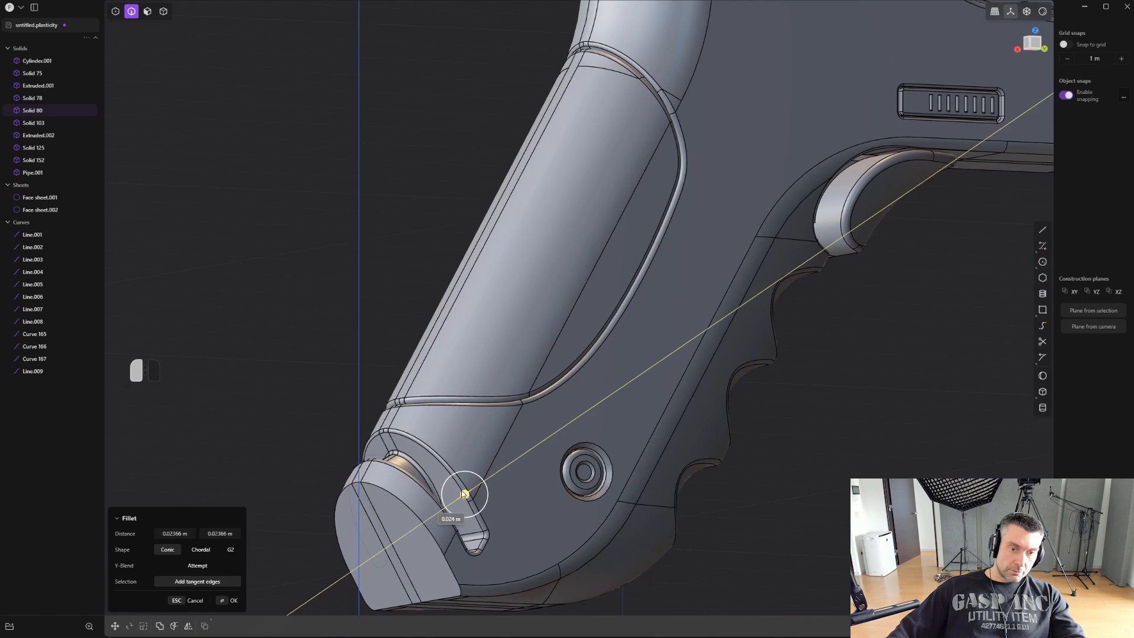
scroll(466, 491, "up", 2)
key("ctrl+z")
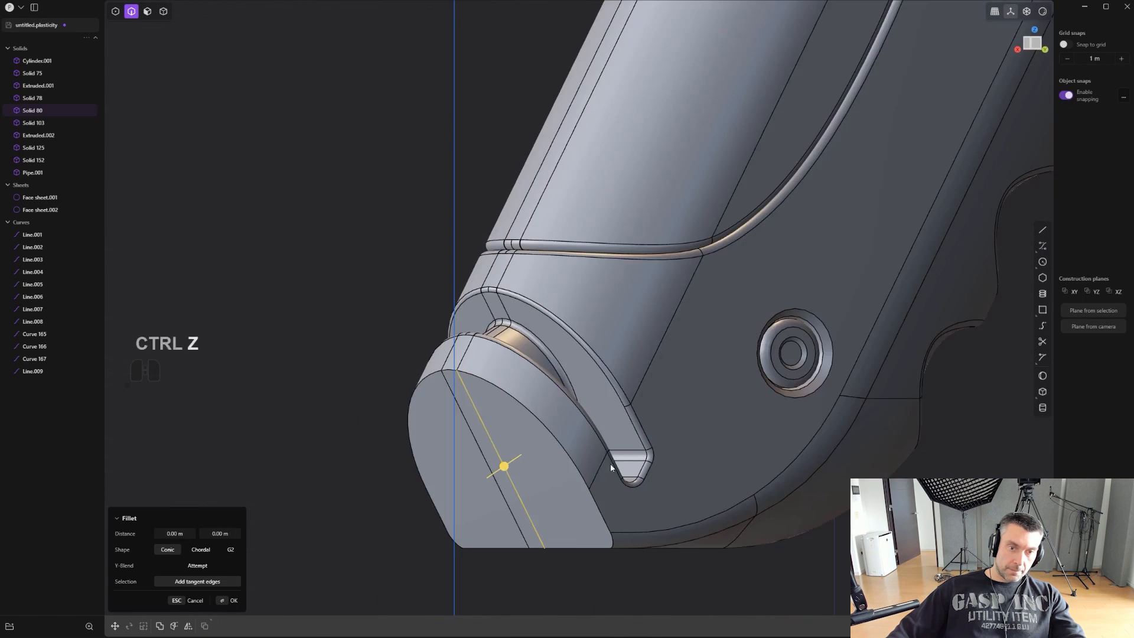
middle_click_drag(611, 463, 687, 435, "shift")
left_click_drag(647, 452, 649, 450)
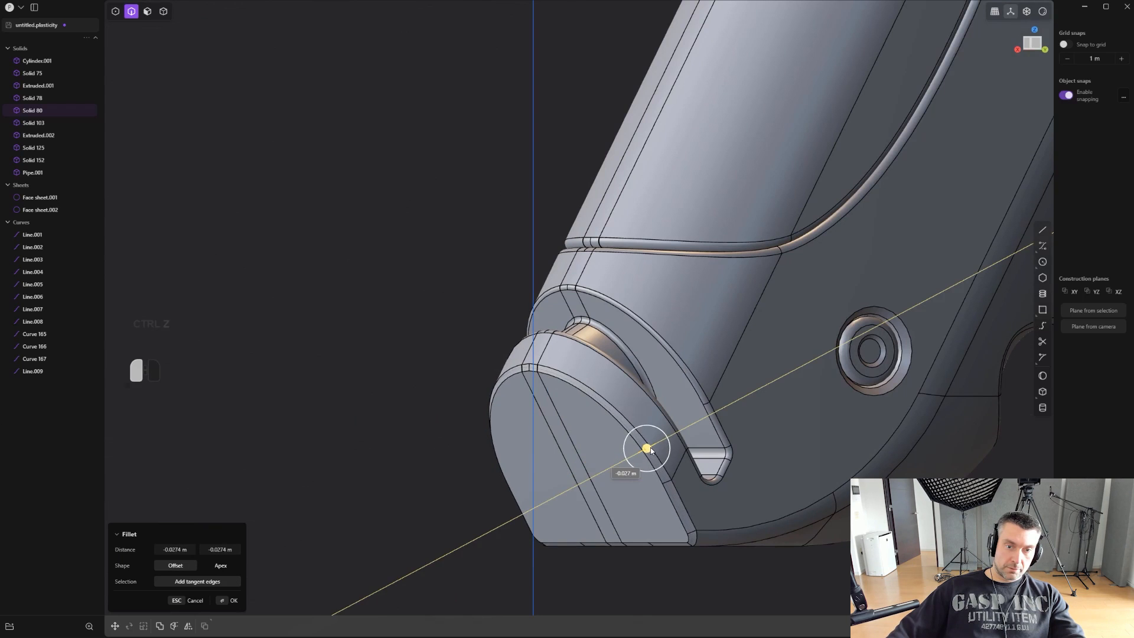
- Delete all the leftover construction curves, from Line.001 through Curve 167
key("KP_7")
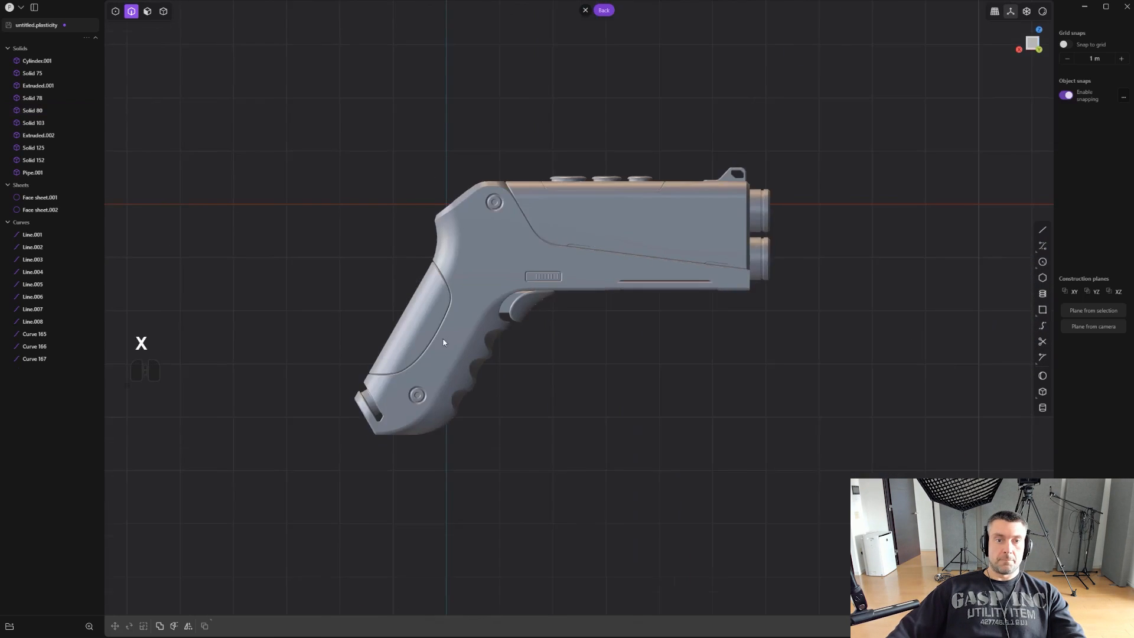
middle_click_drag(502, 385, 699, 315)
middle_click_drag(669, 224, 702, 252, "shift")
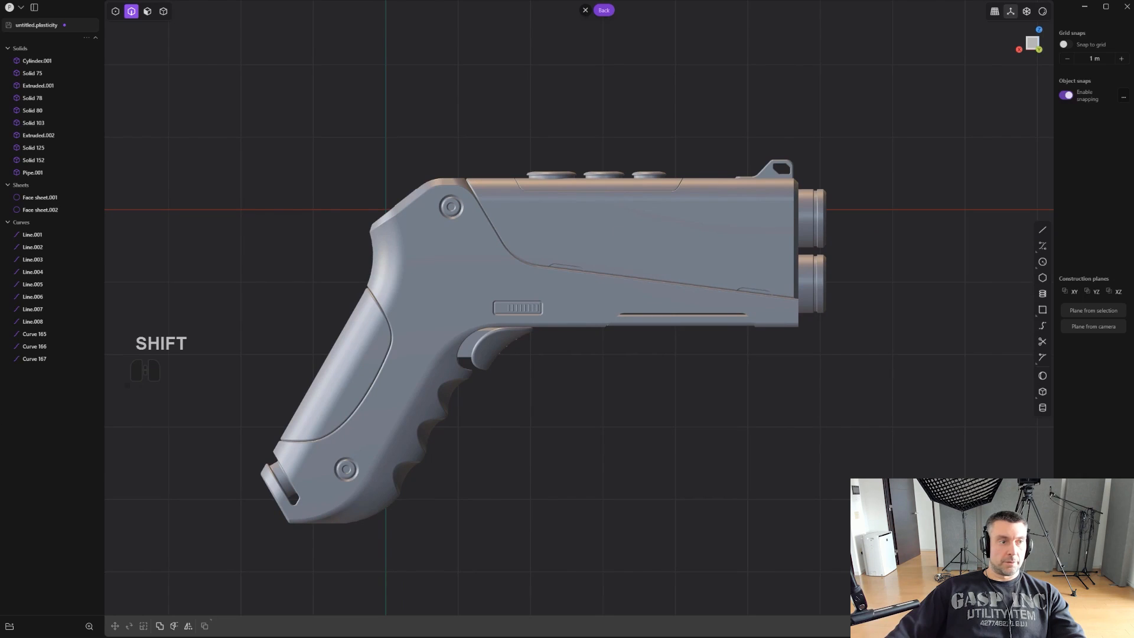
left_click(19, 11)
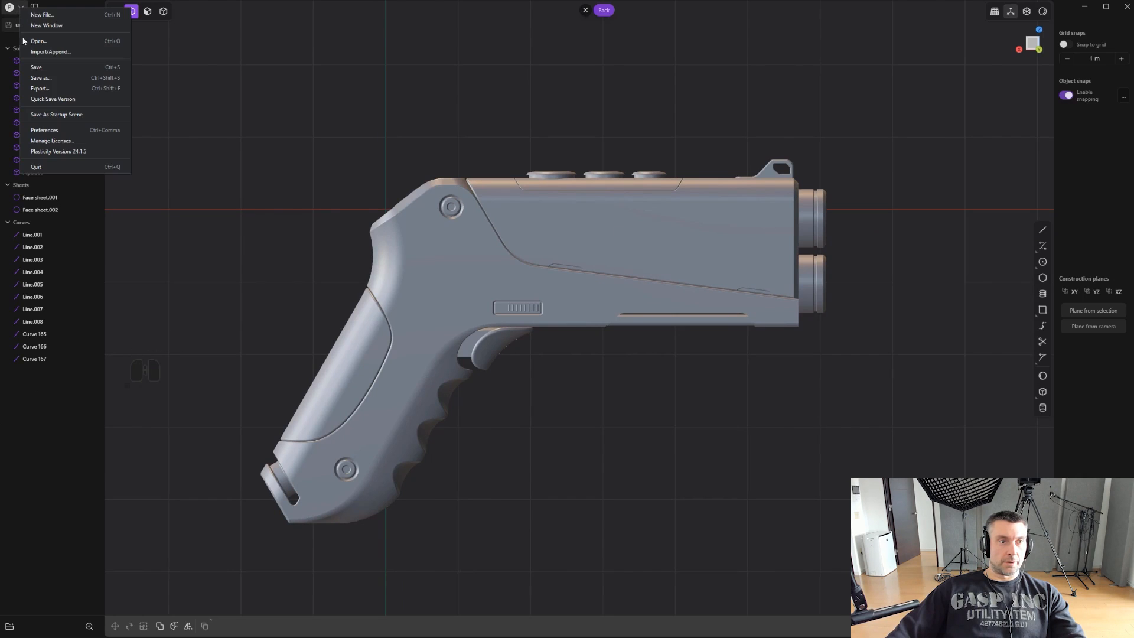
left_click(37, 71)
left_click(30, 354)
left_click(32, 234, "shift")
key("x")
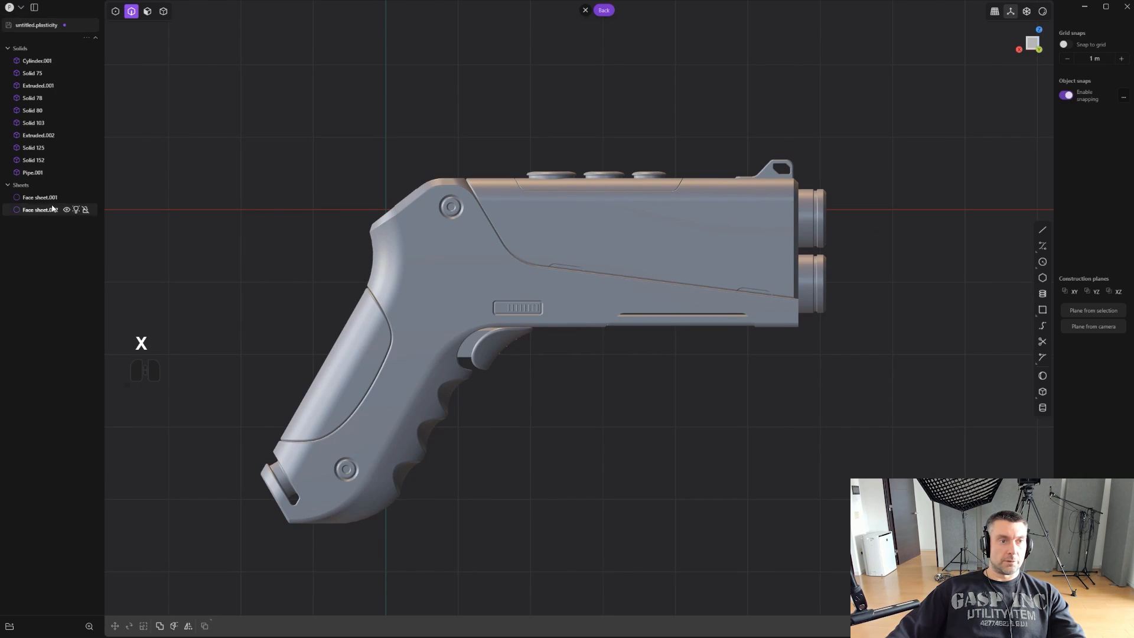
- Delete the two leftover sheets, Face sheet.002 and Face sheet.001
left_click(41, 209)
scroll(333, 264, "down", 1)
middle_click_drag(333, 264, 493, 392)
key("ctrl+e")
key("x")
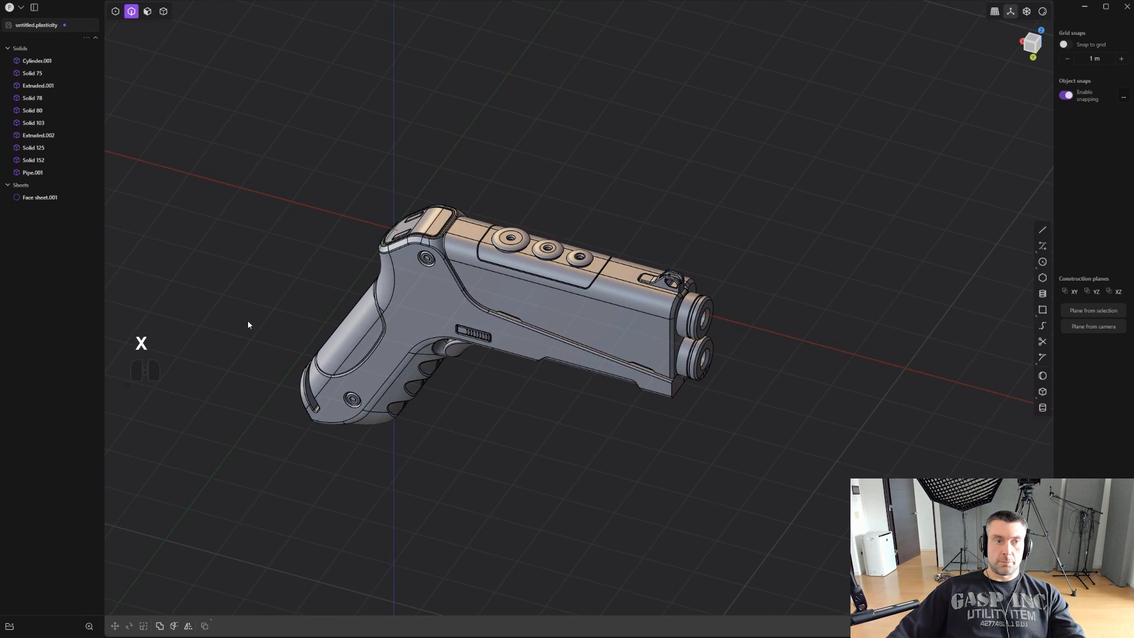
left_click(40, 197)
middle_click_drag(448, 236, 626, 305)
key("x")
- In the back view, draw a line across the pistol's side, parallel to the slanted seam and extending beyond the front face
scroll(509, 278, "up", 3)
key("alt+shift+z")
mouse_move(744, 289)
middle_mouse_down()
mouse_move(685, 315)
mouse_move(760, 280)
middle_mouse_up()
scroll(760, 280, "up", 2)
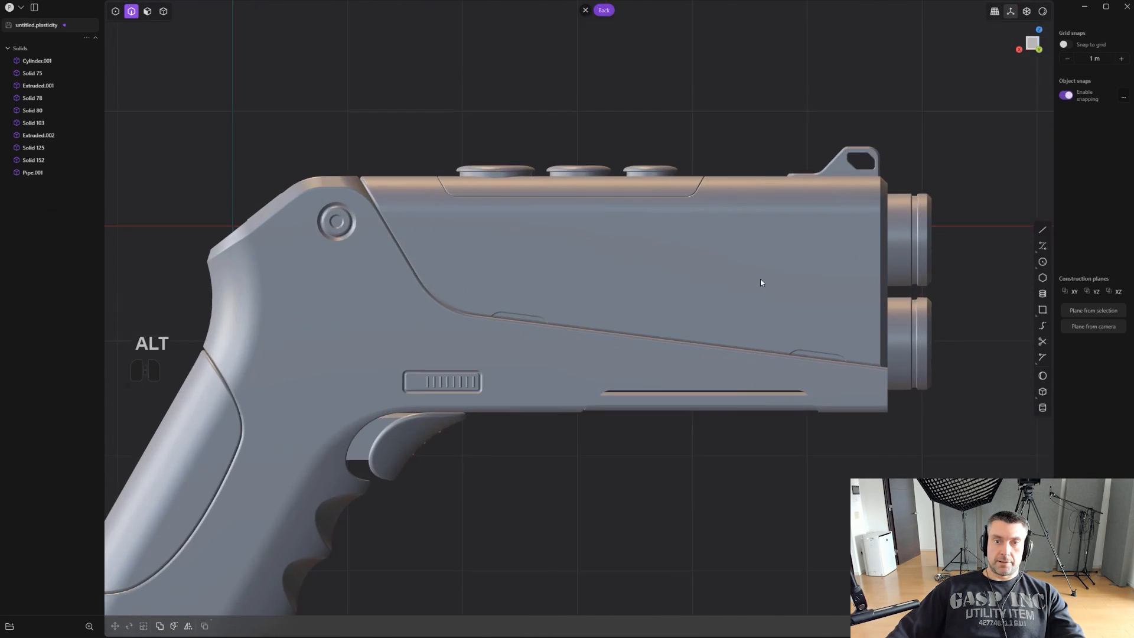
middle_click_drag(636, 283, 533, 298, "shift")
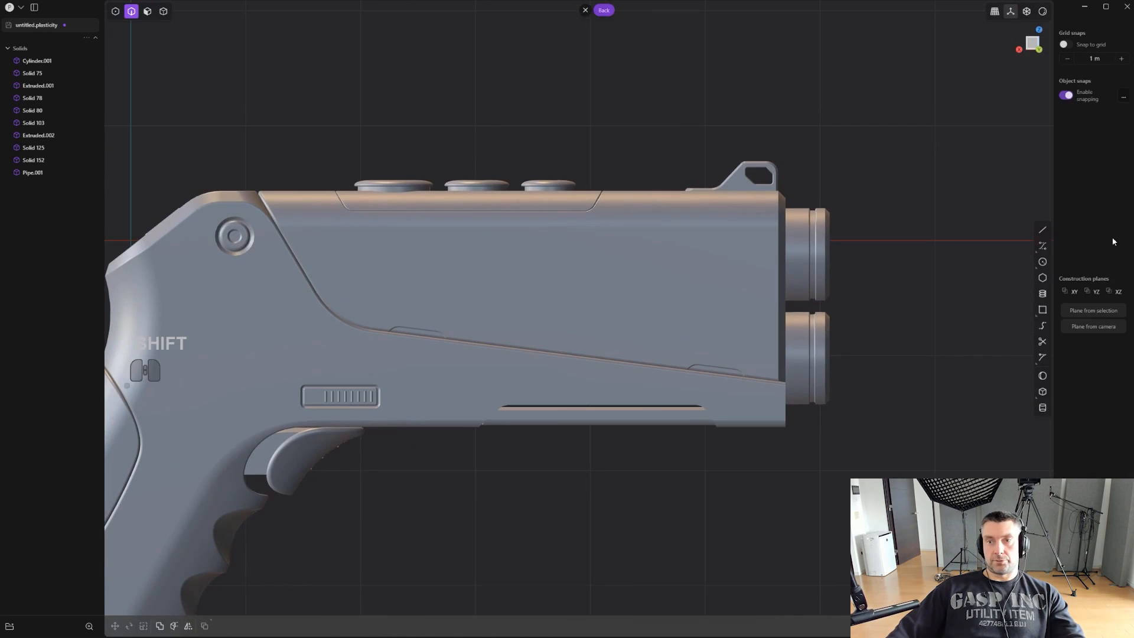
left_click(1046, 231)
scroll(968, 284, "down", 2)
middle_click_drag(830, 388, 831, 342, "shift")
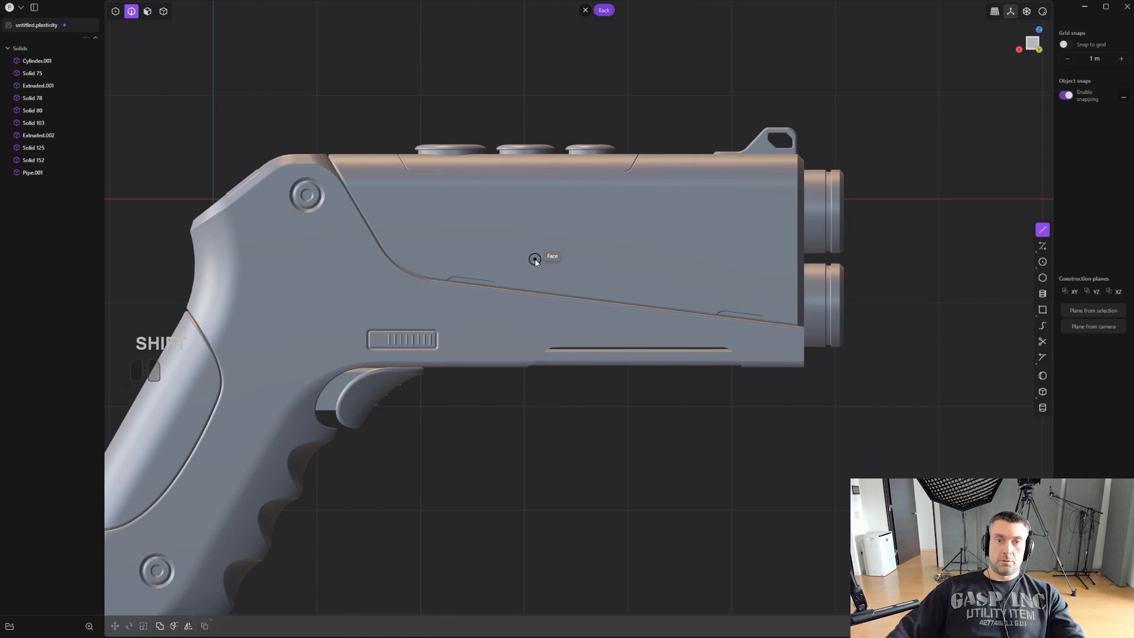
key("shift")
key("ctrl+e")
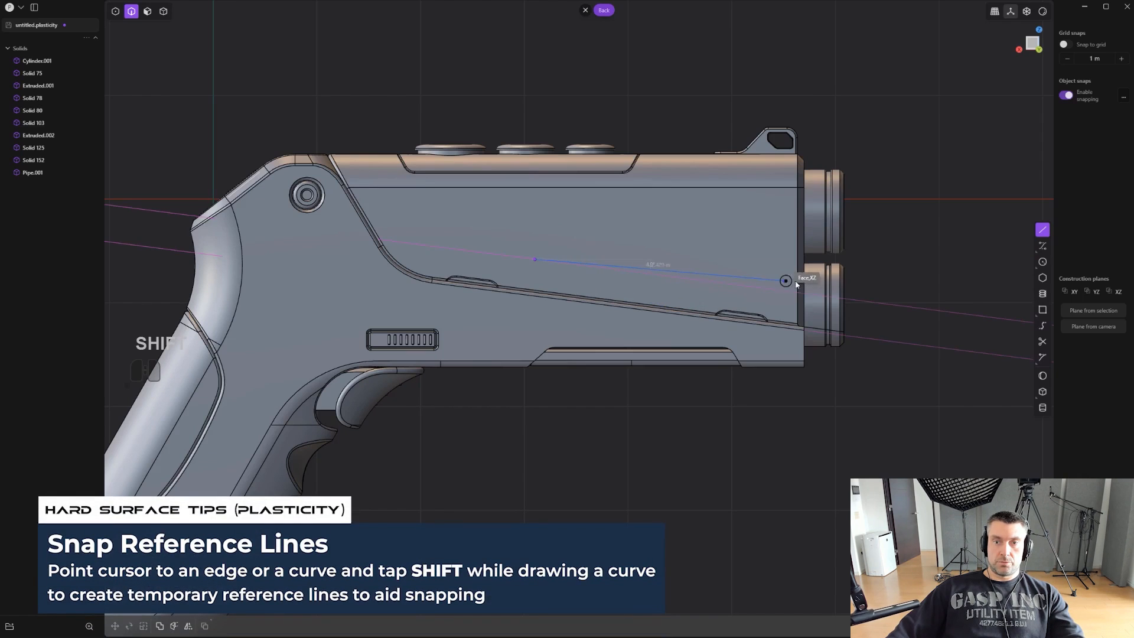
left_click(895, 305)
right_click(893, 306)
- Draw a polyline from the slanted line's rear end, rising parallel to the grip and running horizontally past the barrels
scroll(850, 304, "up", 2)
middle_click_drag(816, 299, 816, 327, "shift")
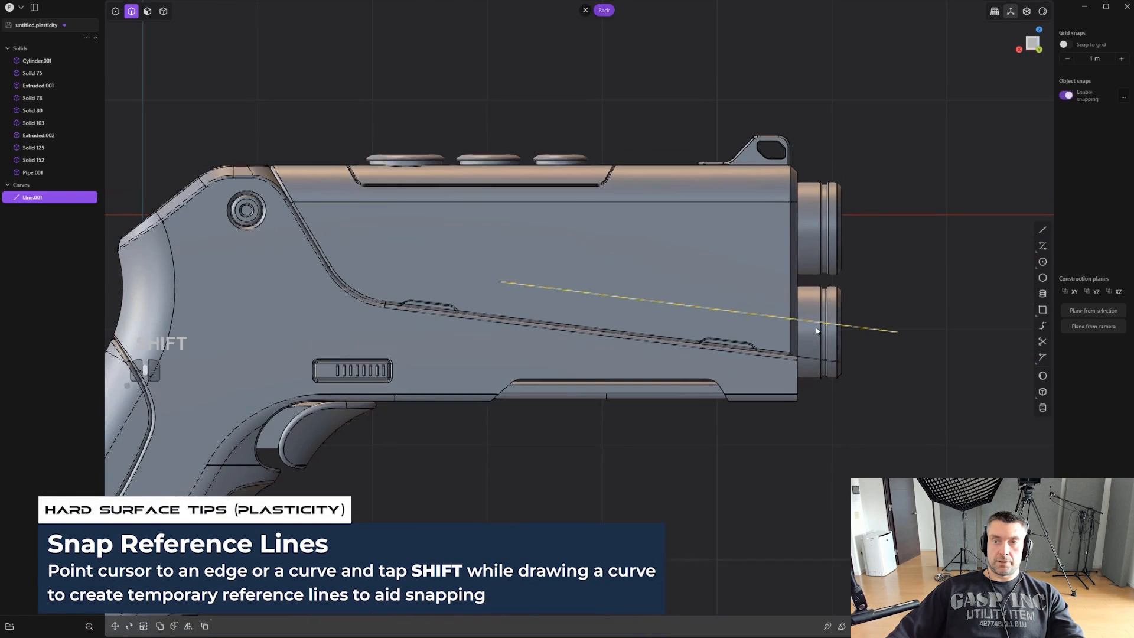
left_click(1042, 229)
scroll(512, 264, "down", 2)
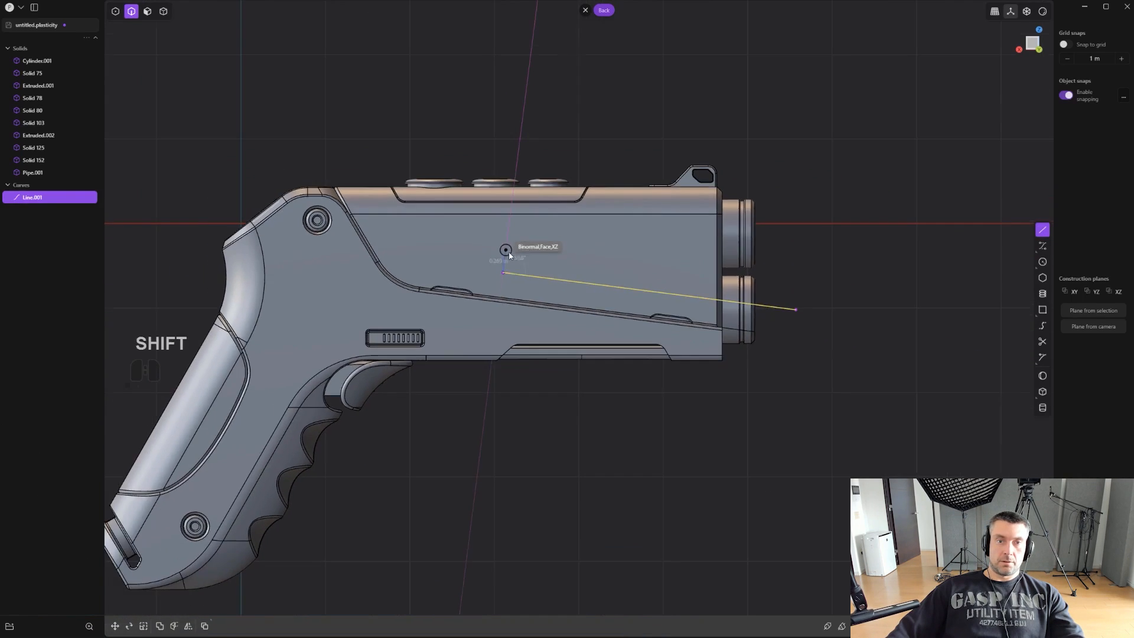
left_click(500, 283)
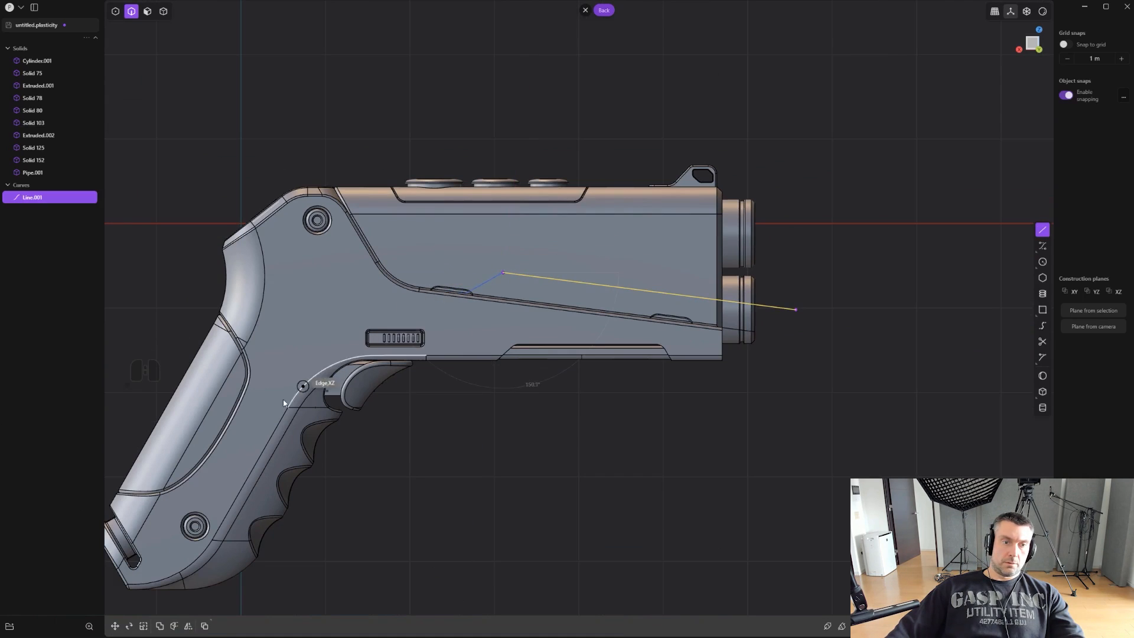
left_click(523, 239)
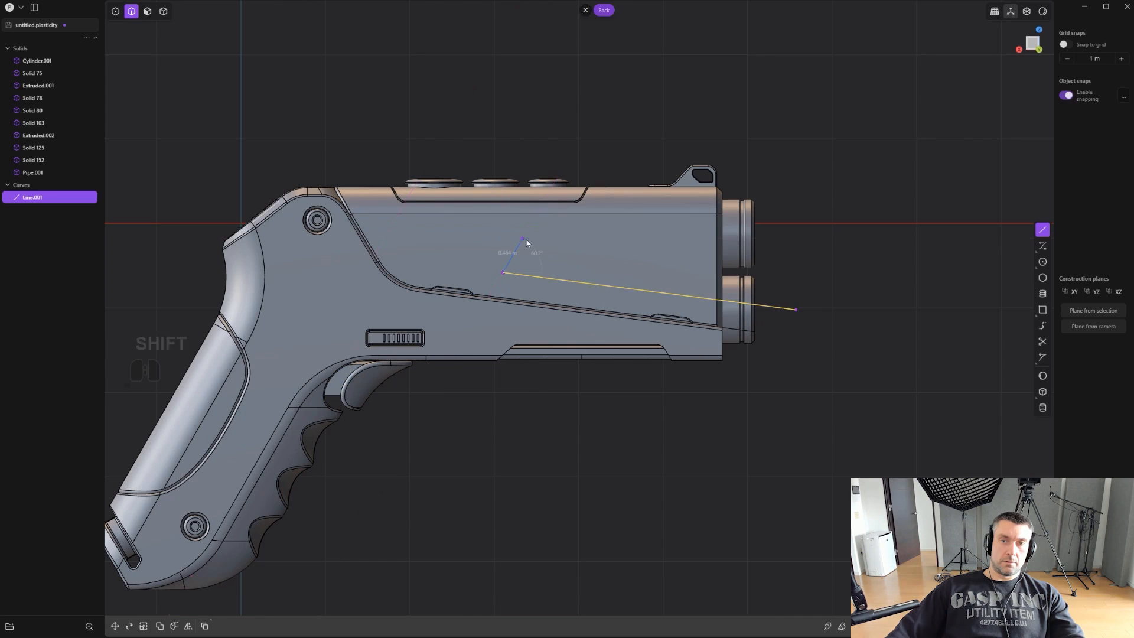
left_click(914, 239)
scroll(729, 258, "up", 8)
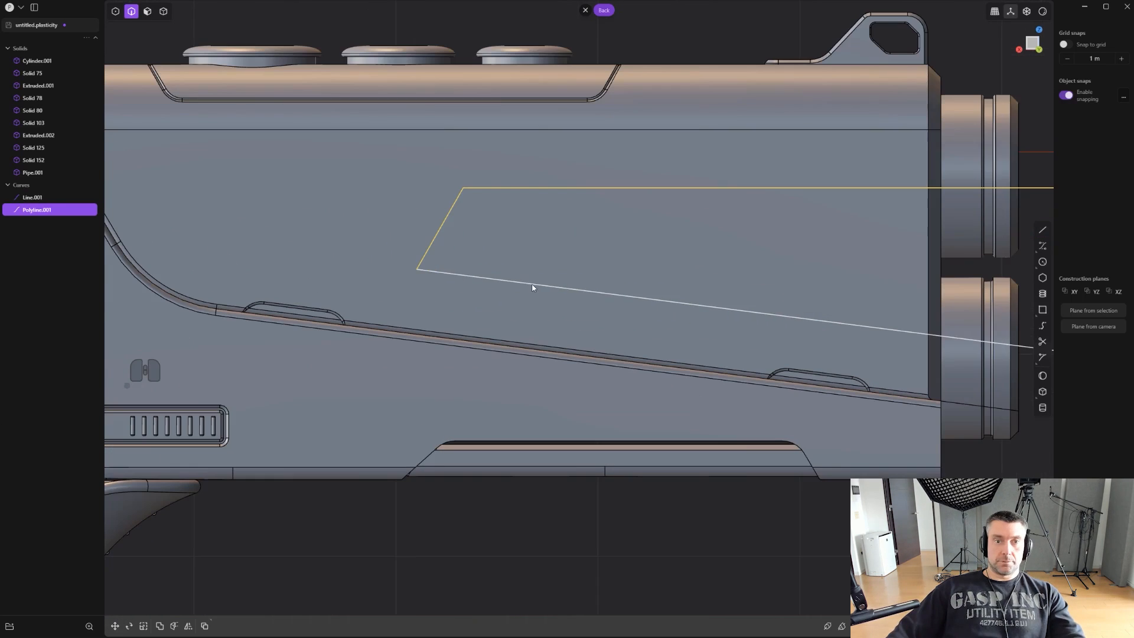
- Join the slanted line and the polyline into one curve
left_click(532, 288, "shift")
key("j")
scroll(494, 243, "down", 3)
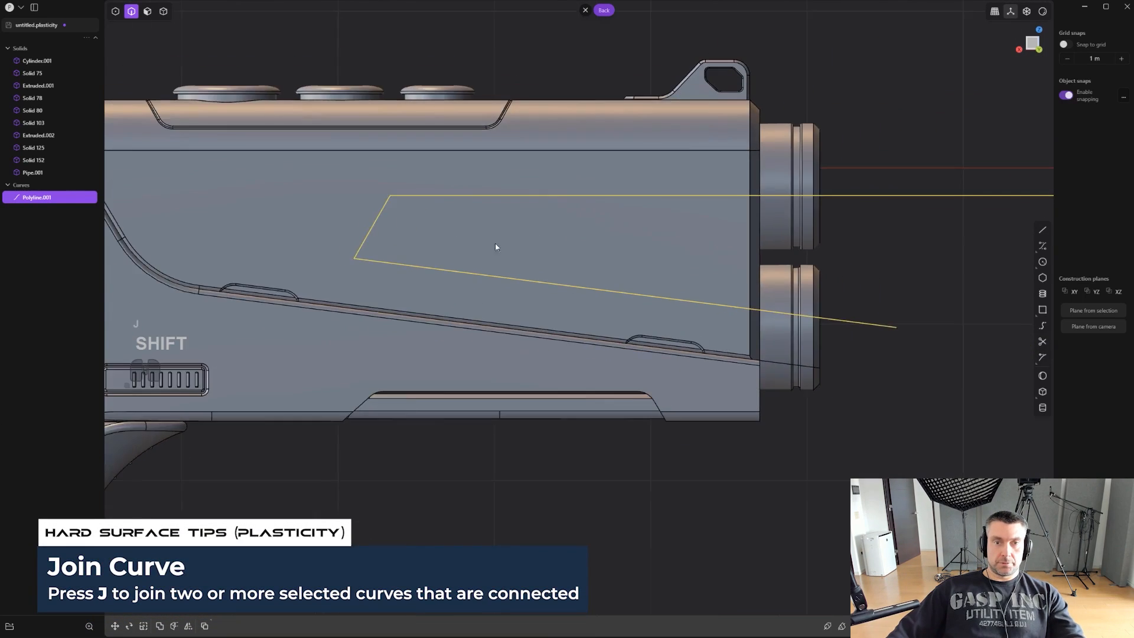
- Draw a line between the two open ends of the joined curve in front of the barrels to close the profile
scroll(450, 267, "up", 2)
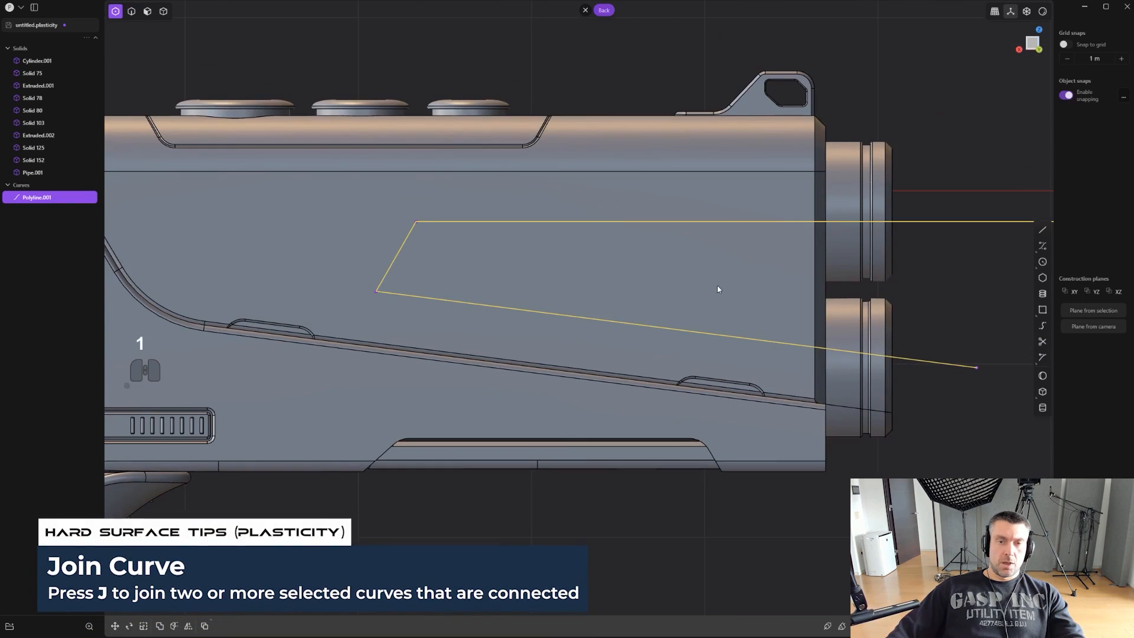
middle_click_drag(719, 289, 625, 307)
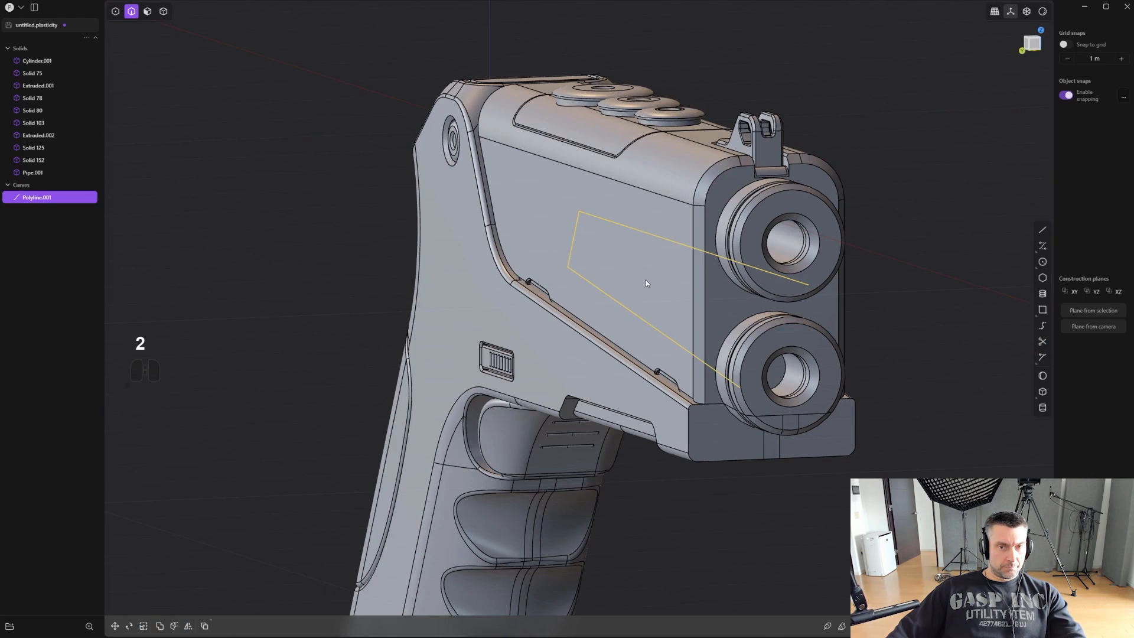
middle_click_drag(647, 280, 844, 238)
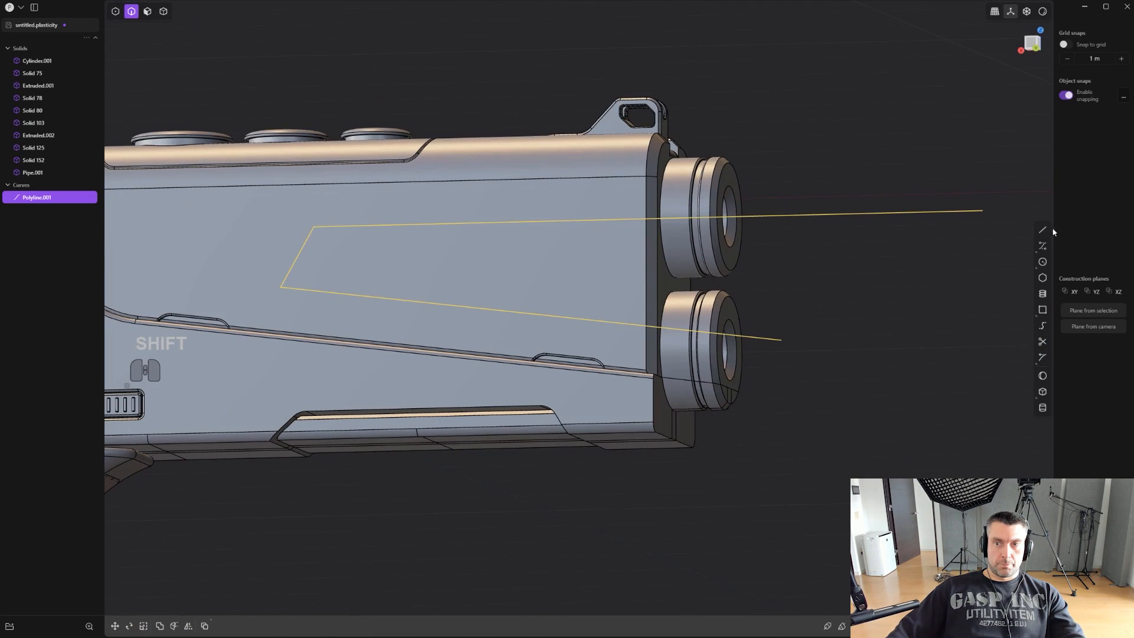
left_click(782, 340)
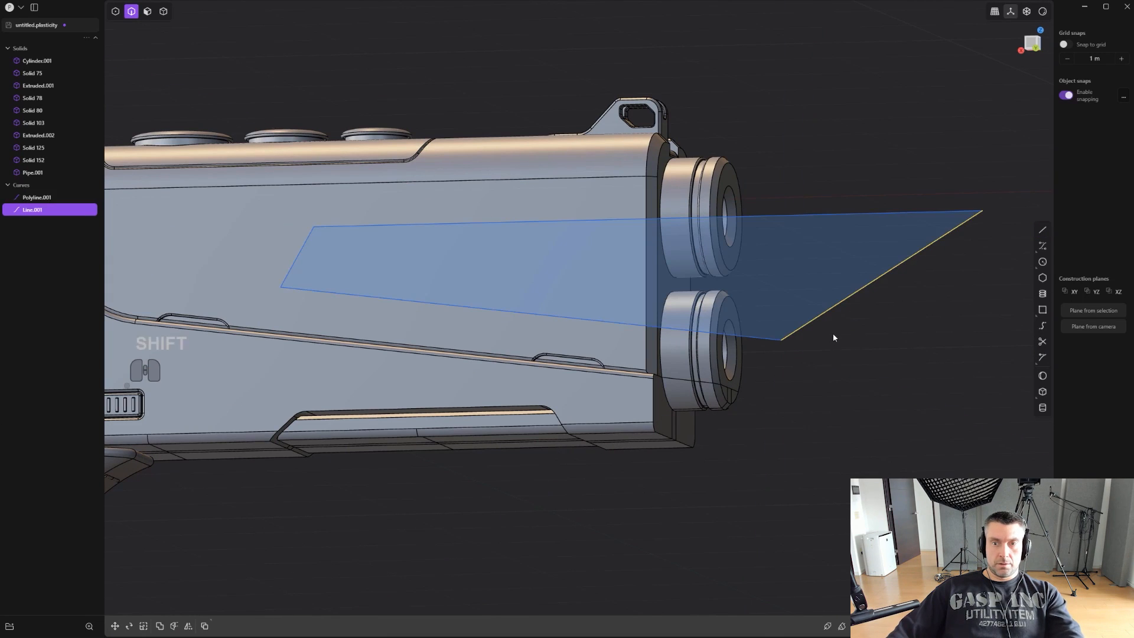
- Join the closing line and the open profile curve into one closed curve
scroll(835, 334, "down", 1)
key("2")
left_click(843, 226, "shift")
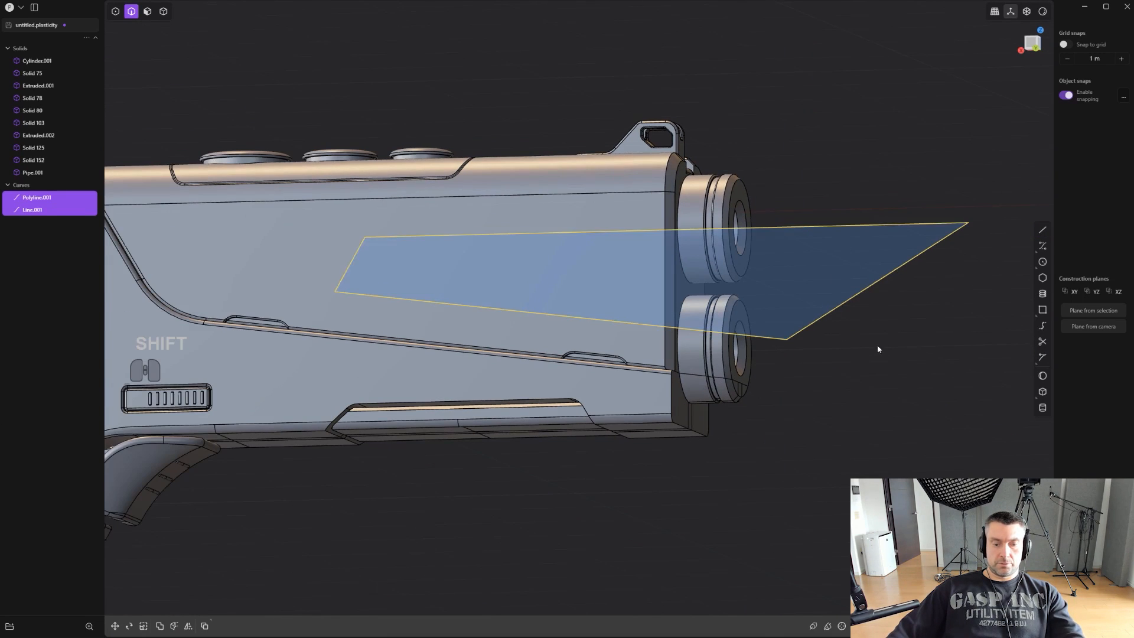
scroll(877, 349, "up", 1)
key("j")
- Extrude the closed profile outward from the pistol's side by about 0.56 m
middle_click_drag(873, 351, 776, 379)
key("e")
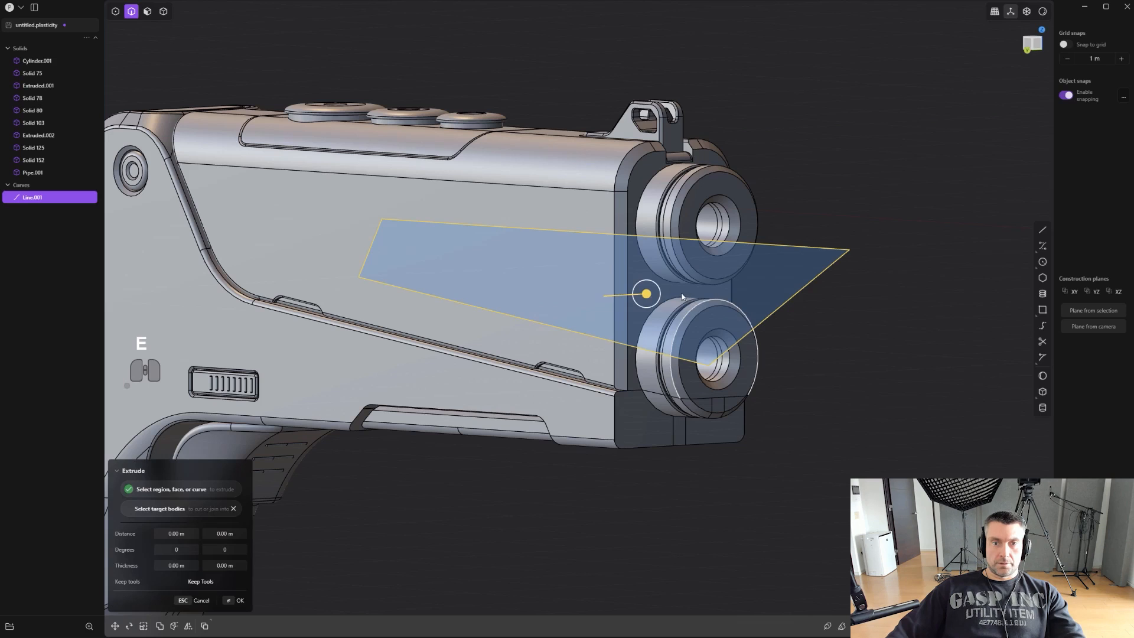
key("d")
scroll(619, 290, "up", 1)
key("e")
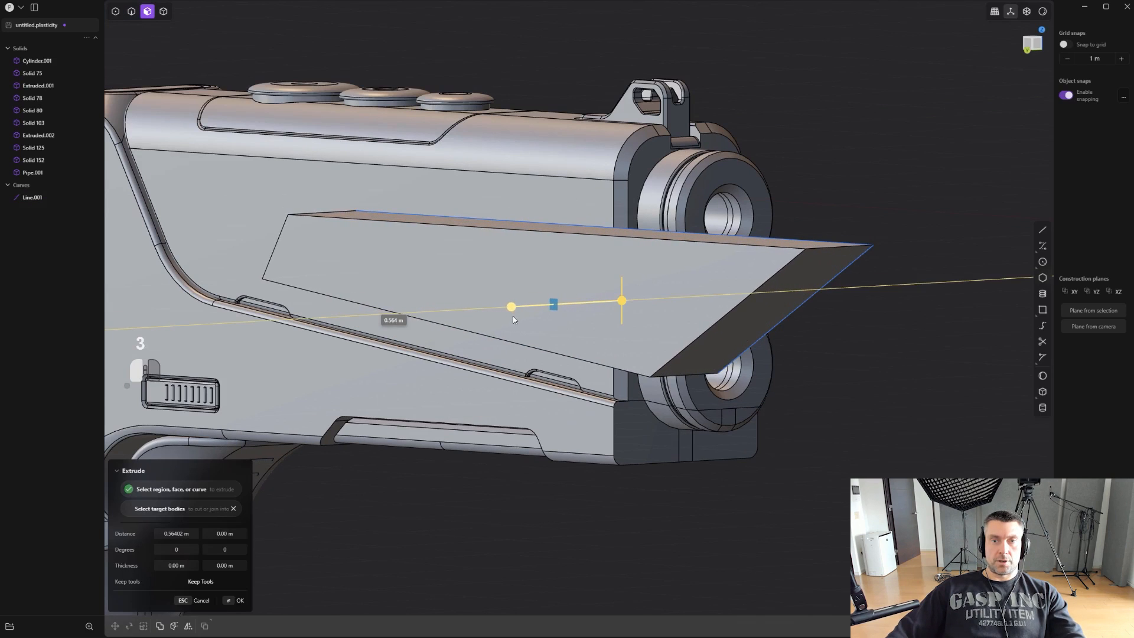
left_click(512, 317)
- Move the extruded block sideways clear of the pistol and delete the leftover profile curve
middle_click_drag(611, 278, 486, 331, "shift")
key("g")
left_click_drag(485, 302, 371, 304)
middle_click_drag(540, 306, 484, 356)
right_click(553, 337)
left_click(557, 337)
key("x")
- Try to fillet the upper and lower edges of the block's rear end together
key("2")
left_click(470, 345)
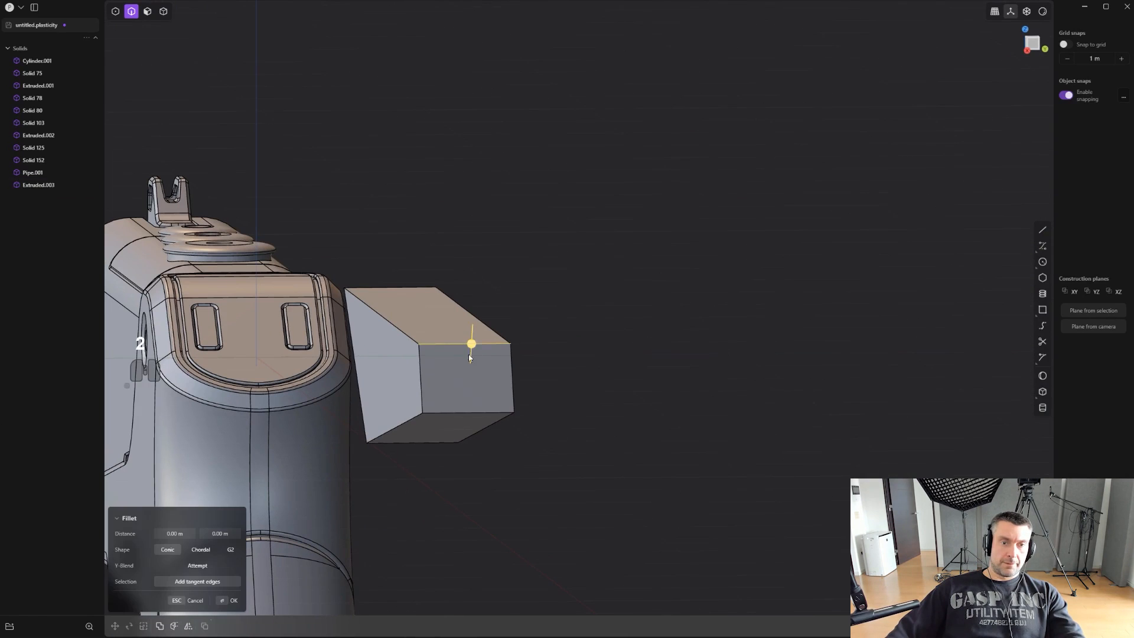
left_click(464, 412, "shift")
left_click_drag(464, 413, 467, 423)
middle_click_drag(466, 421, 373, 386, "shift")
key("ctrl+z")
- Fillet the block's lower rear edge by about 0.1 m and round its upper rear edge separately
left_click(356, 401)
left_click_drag(355, 401, 356, 429)
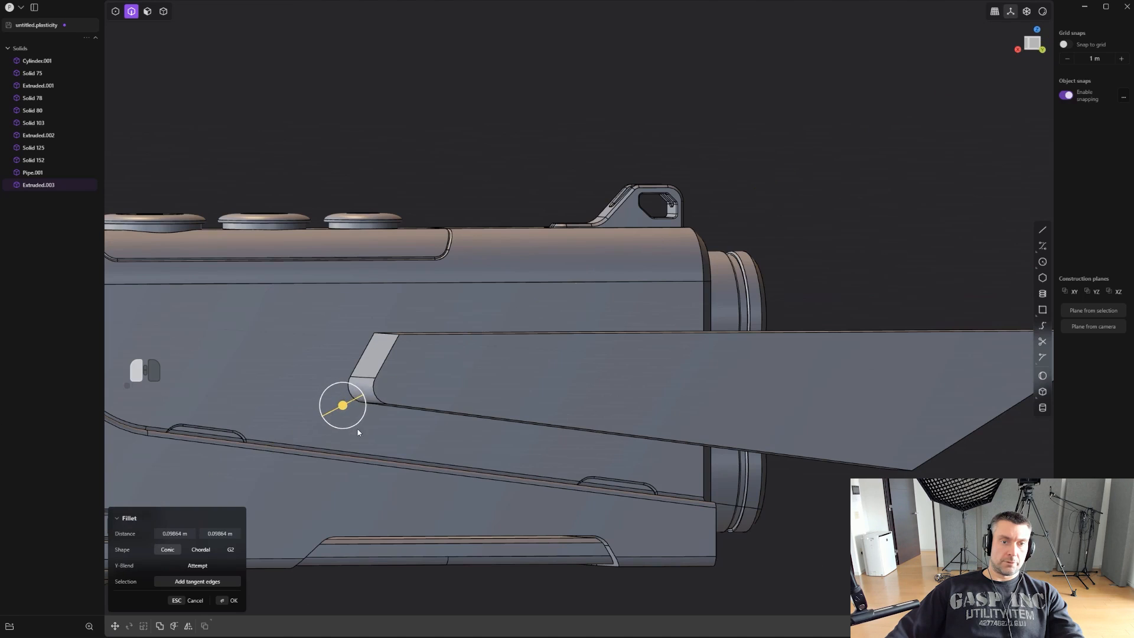
middle_click_drag(371, 368, 377, 388)
right_click(378, 387)
left_click(392, 326)
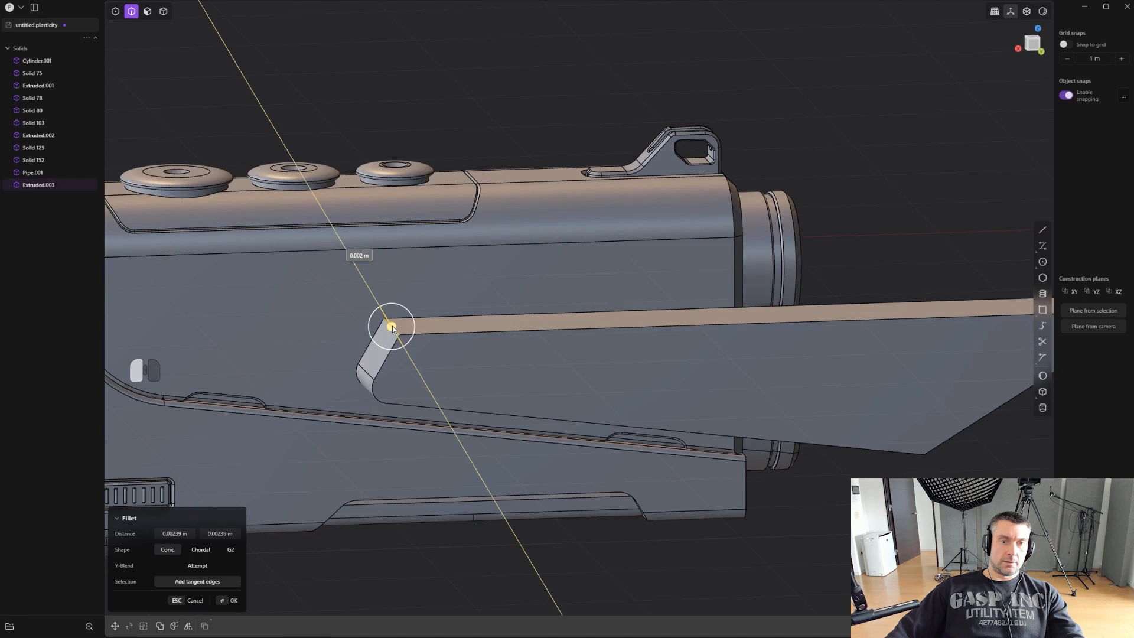
left_click_drag(392, 326, 391, 292)
right_click(392, 292)
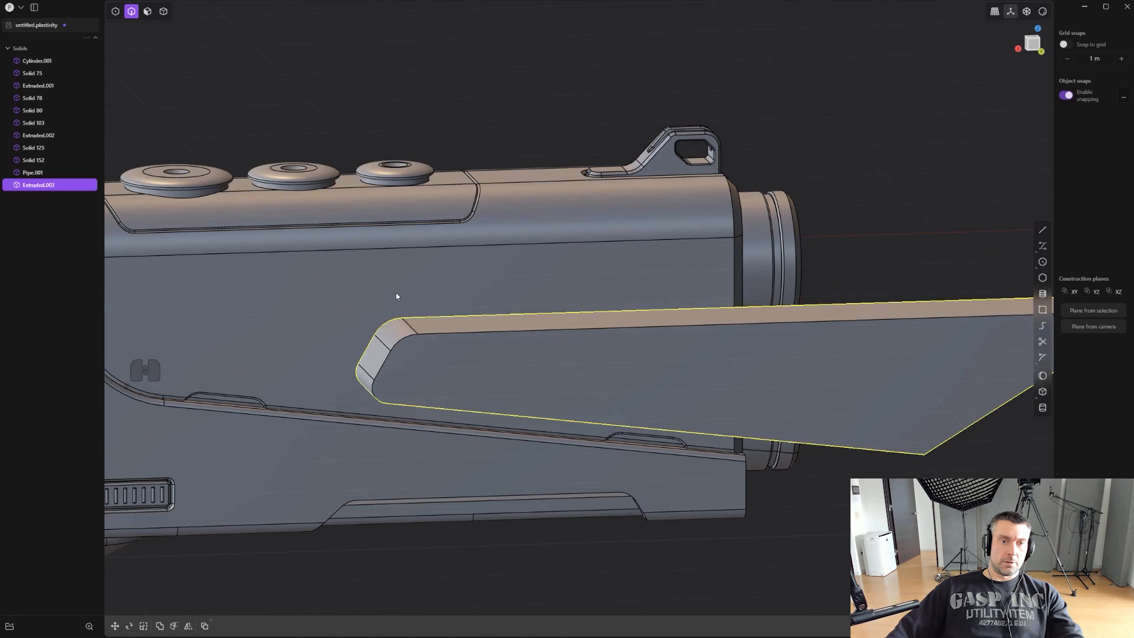
- Delete all faces of the block except the large outer side face, keeping it as a flat sheet
middle_click_drag(396, 292, 595, 326)
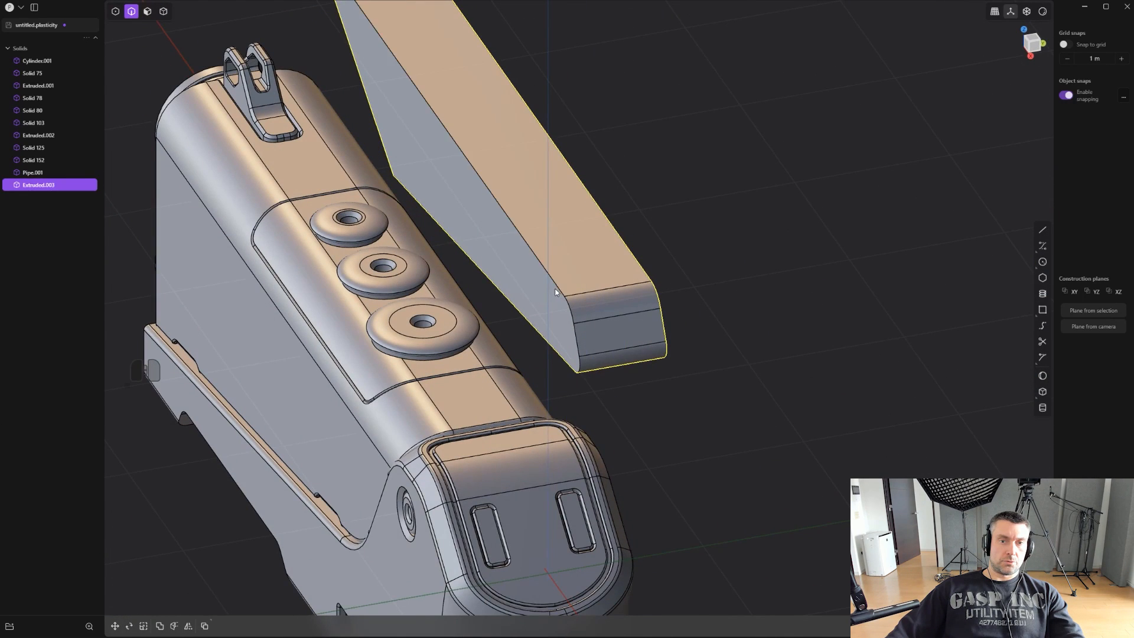
scroll(559, 292, "up", 2)
key("3")
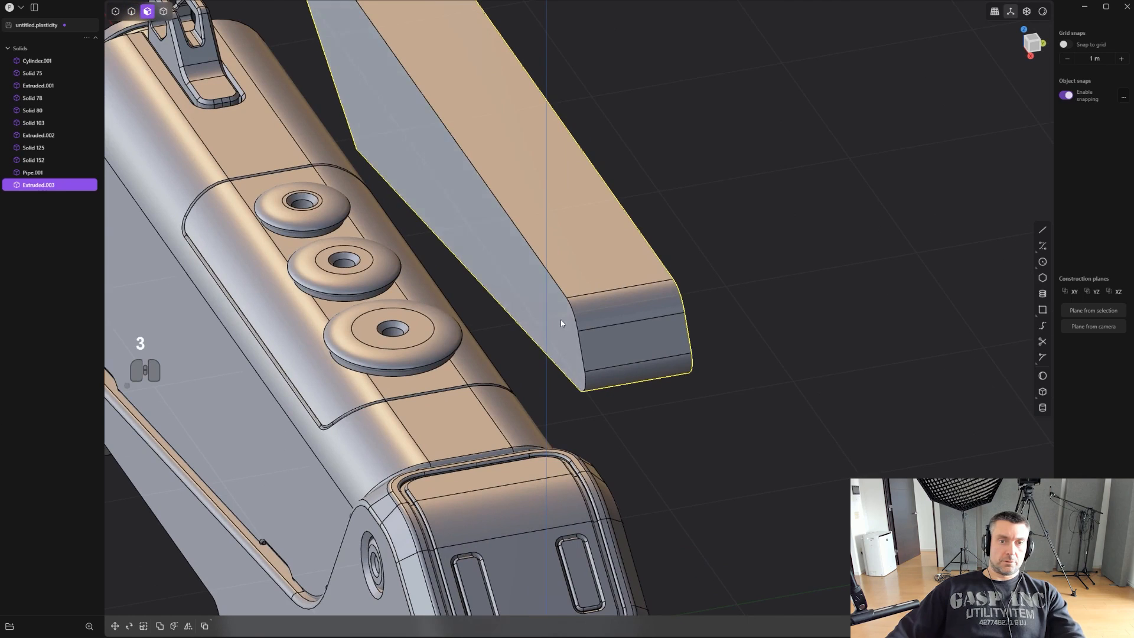
left_click(562, 323)
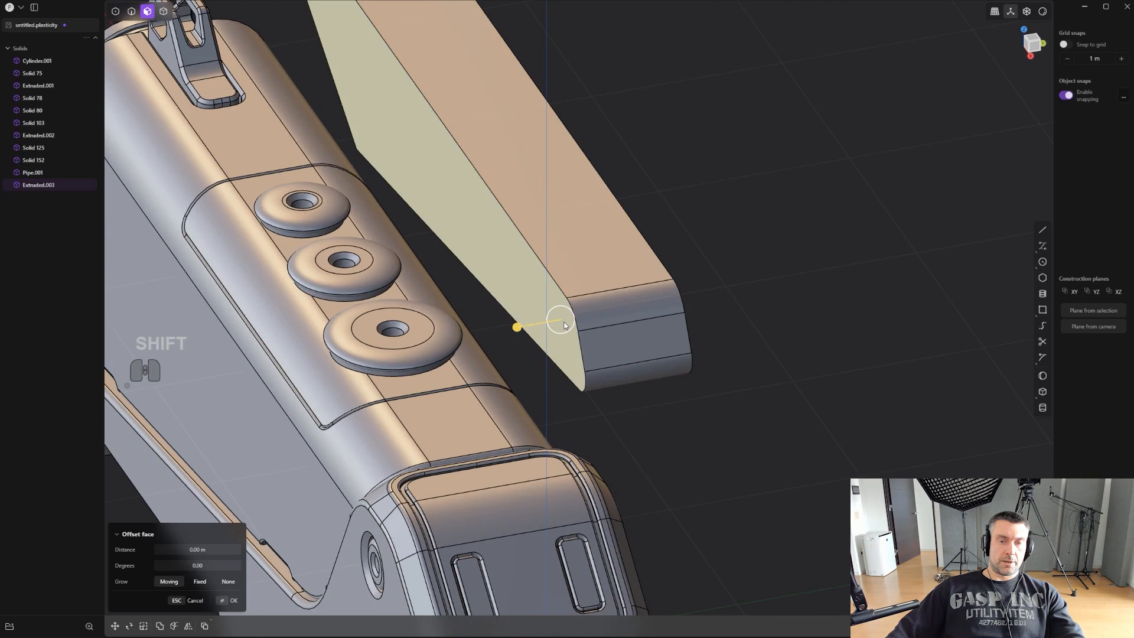
key("ctrl+shift+plus")
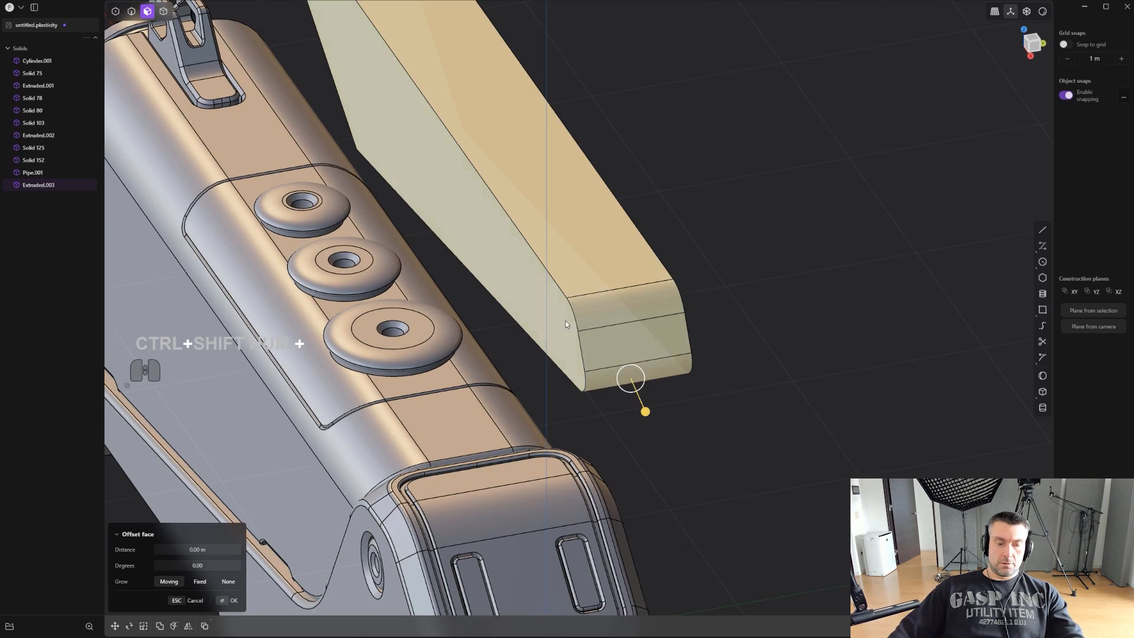
key("shift+x")
middle_click_drag(735, 259, 741, 255)
- Duplicate the sheet's boundary edges as a curve and offset that curve inward
key("2")
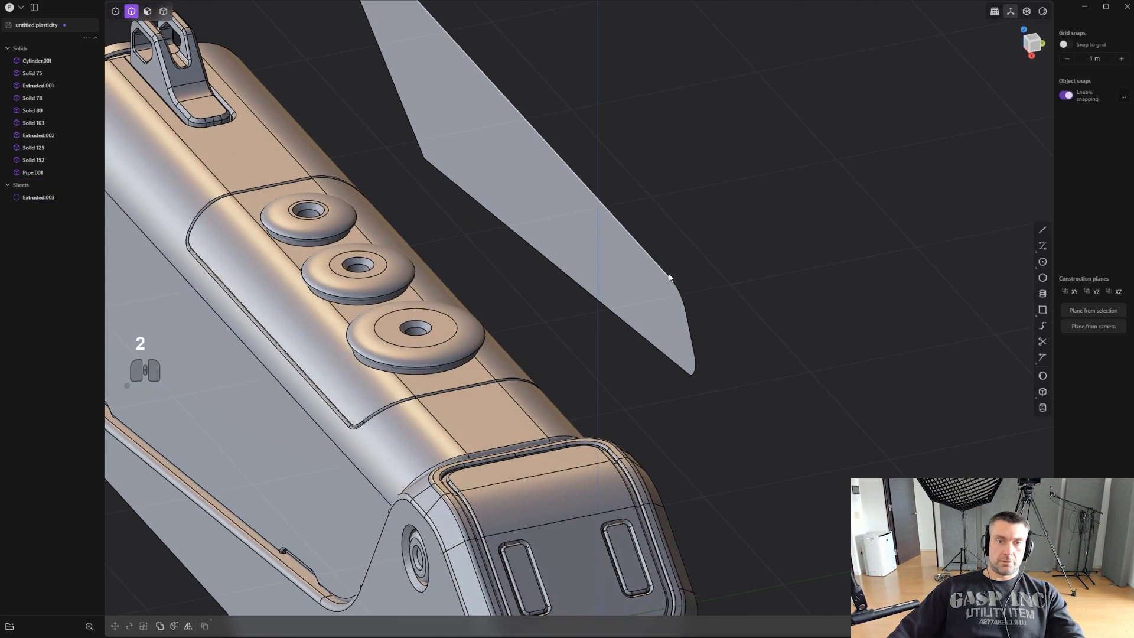
left_click(672, 279, "alt")
key("shift+d")
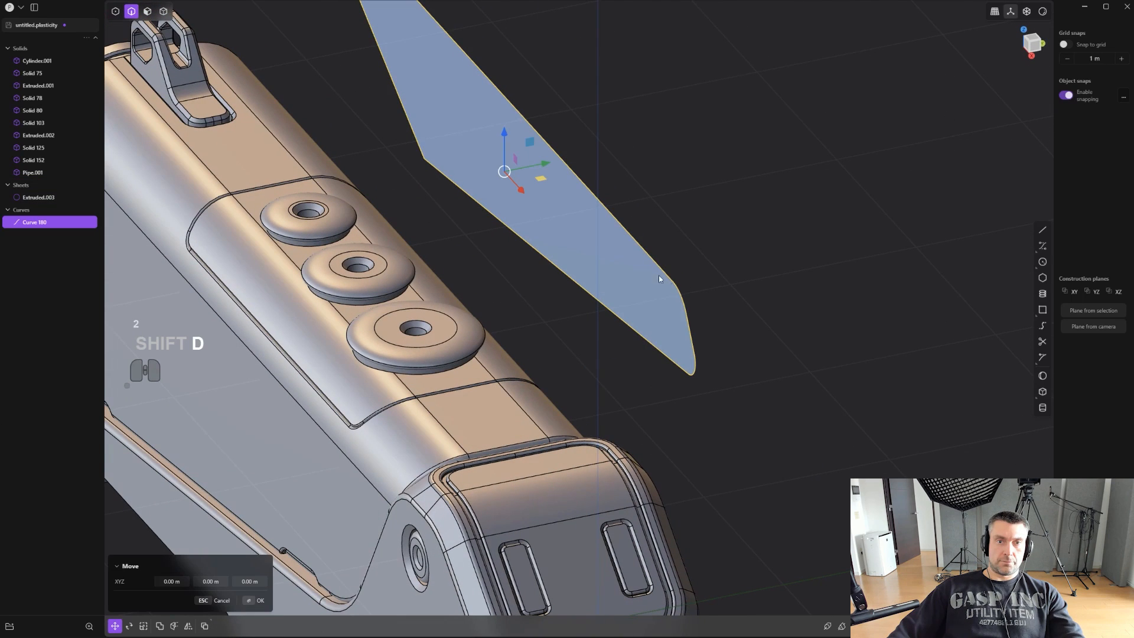
left_click(694, 297)
key("o")
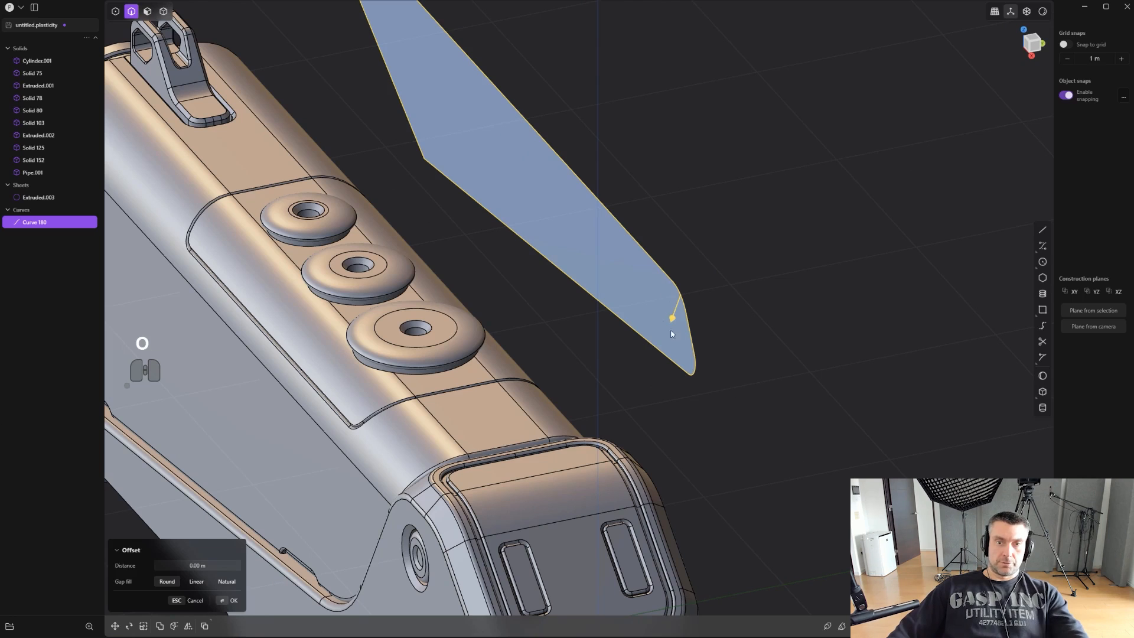
mouse_move(668, 321)
left_mouse_down()
mouse_move(656, 330)
mouse_move(672, 341)
left_mouse_up()
- Move the offset curve about 0.44 m along Y toward the pistol
key("g")
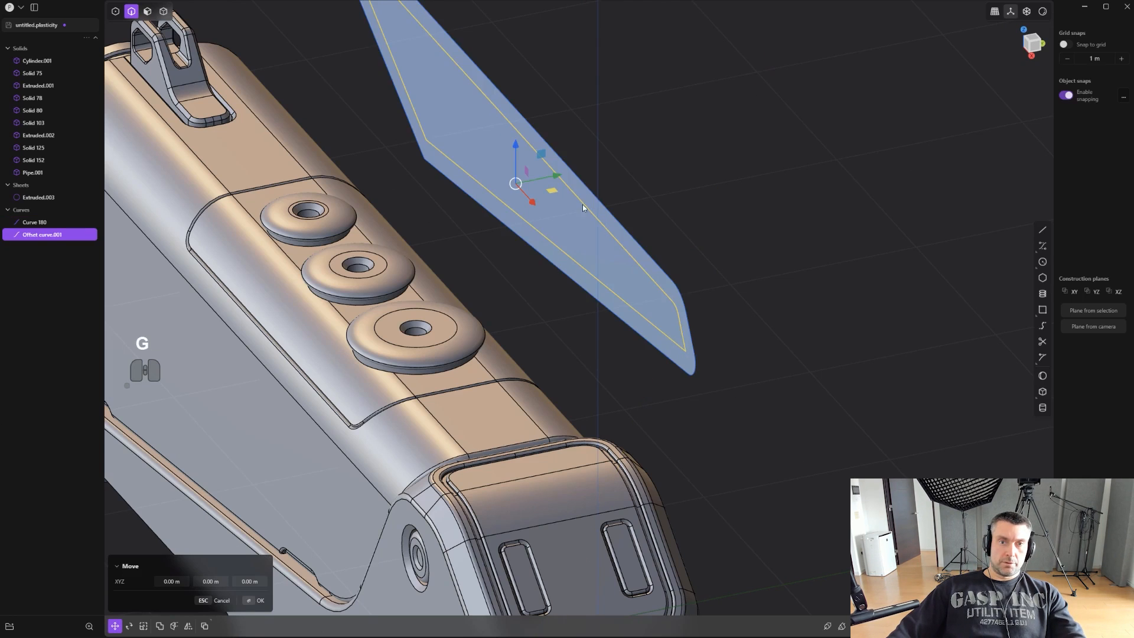
left_click_drag(557, 175, 473, 192)
middle_click_drag(555, 256, 491, 264)
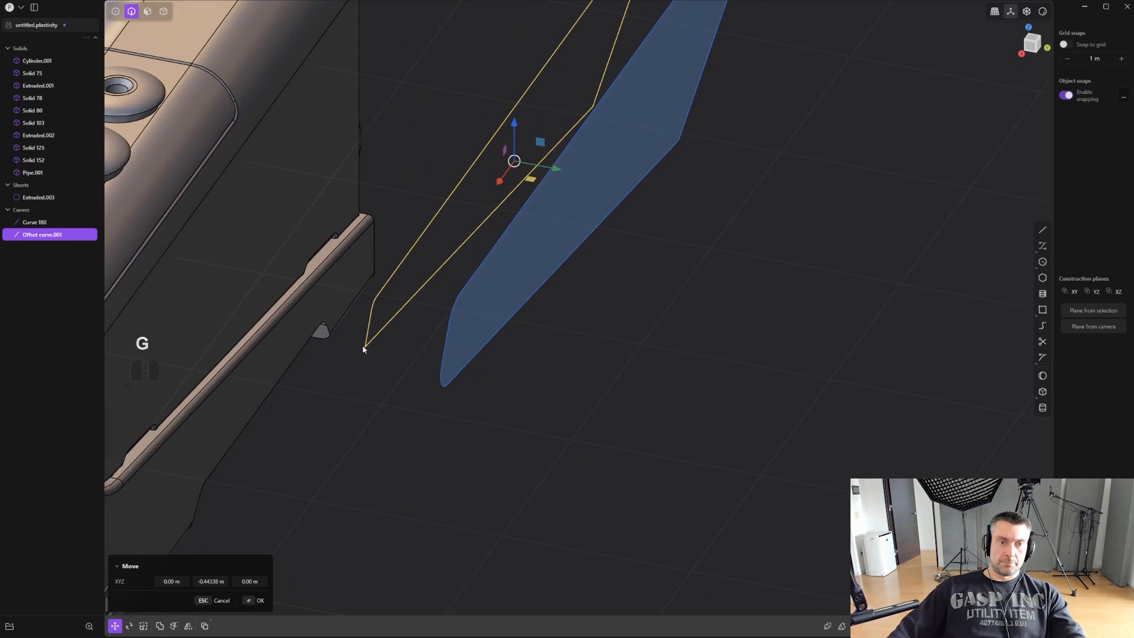
- Fillet the offset curve's sharp lower rear corner by about 0.075 m
scroll(363, 350, "up", 1)
key("2")
scroll(369, 363, "up", 1)
middle_click_drag(369, 362, 425, 413, "shift")
left_click_drag(380, 354, 467, 415, "shift")
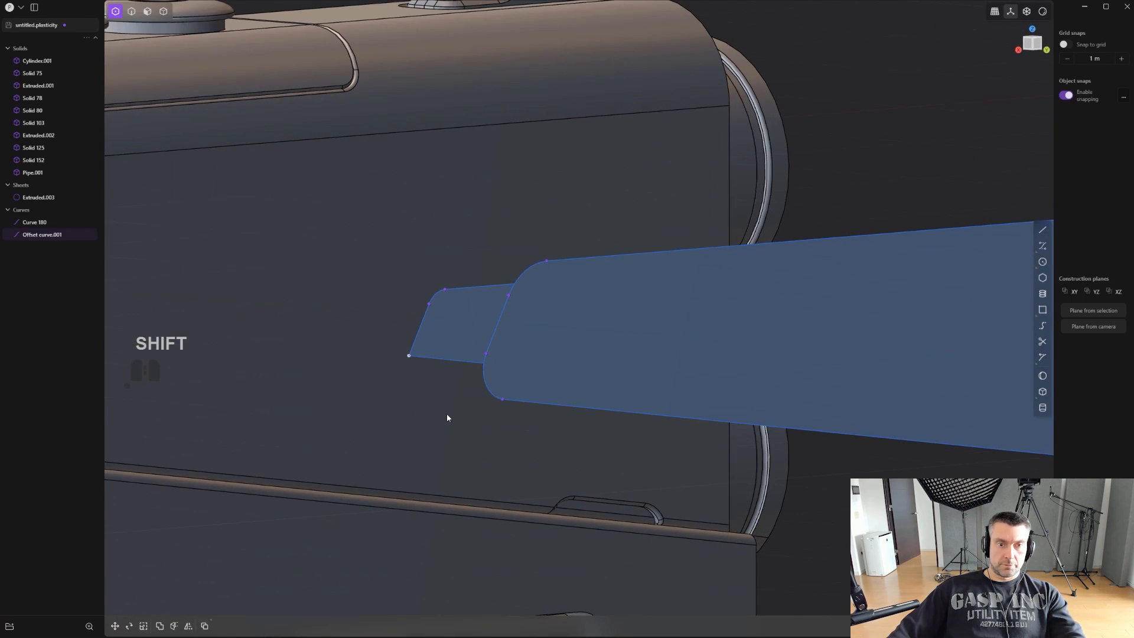
key("b")
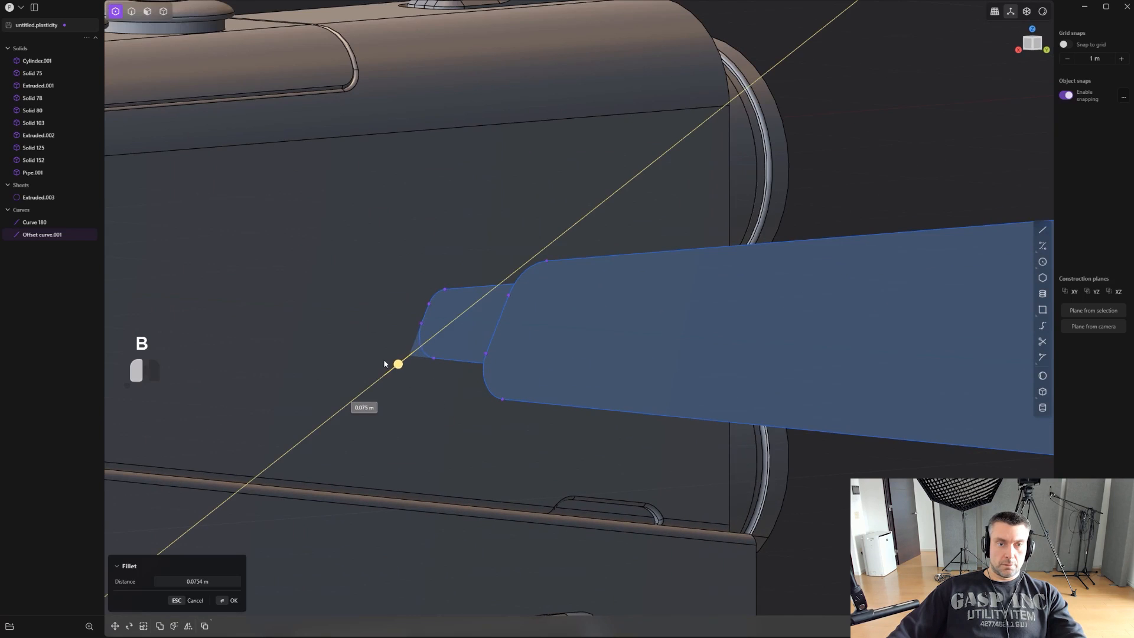
left_click_drag(384, 364, 384, 365)
right_click(384, 365)
- Loft between the inner offset curve and the larger outer boundary curve
scroll(413, 374, "down", 5)
middle_click_drag(646, 492, 658, 505, "shift")
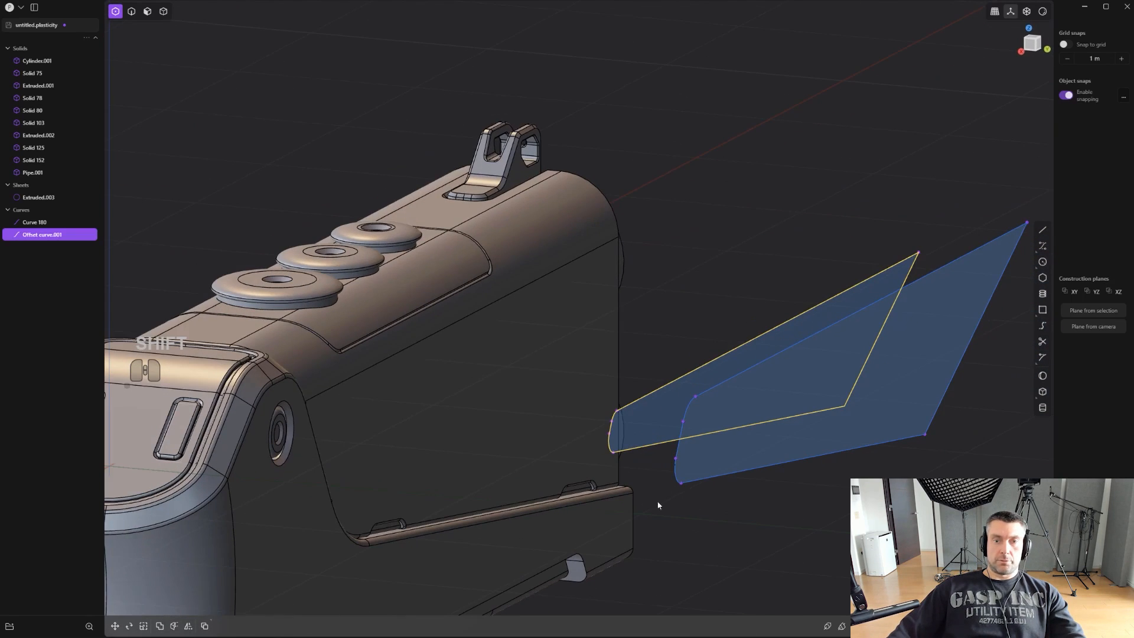
left_click(776, 361, "shift")
middle_click_drag(777, 359, 818, 385, "shift")
key("l")
right_click(816, 386)
- Patch the loft's open ends to close it into a solid and delete the inner offset curve
key("4")
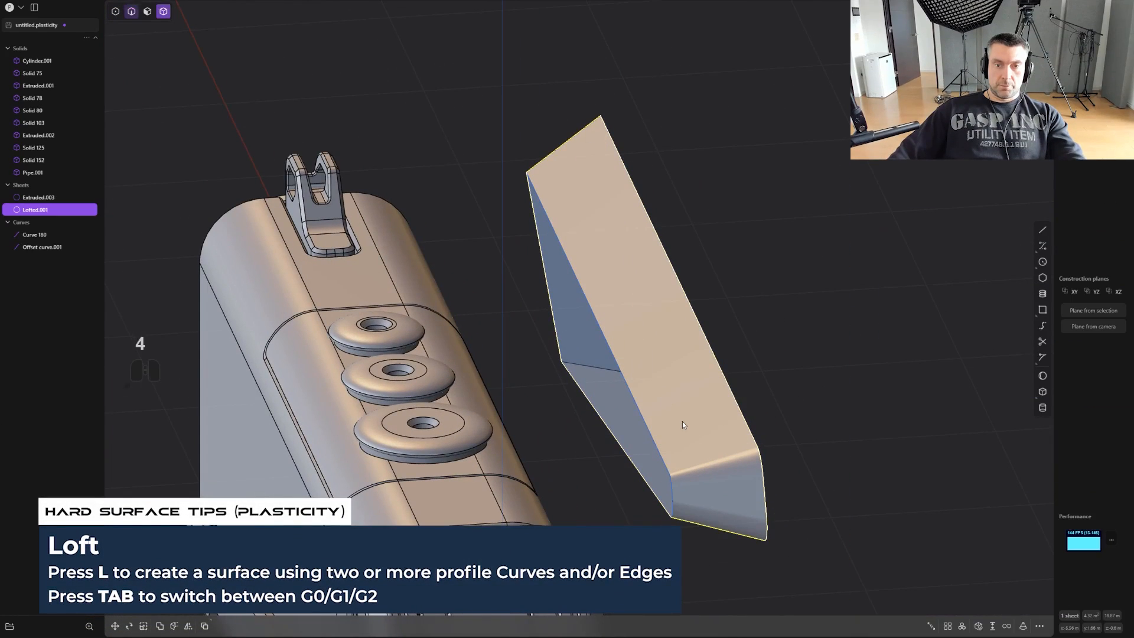
left_click(977, 631)
right_click(855, 462)
key("2")
left_click(631, 405)
key("x")
right_click(640, 409)
scroll(650, 410, "up", 1)
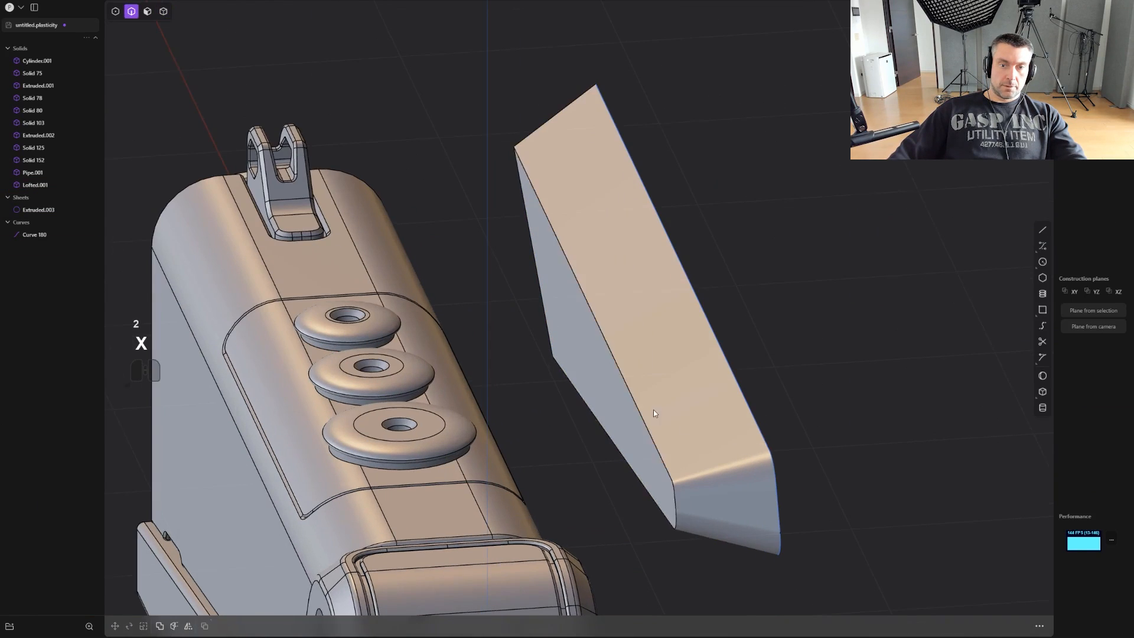
- Chamfer the edges around the lofted block's smaller face on the pistol side
middle_click_drag(653, 410, 671, 411)
left_click(674, 451)
mouse_move(679, 458)
left_mouse_down()
mouse_move(671, 449)
mouse_move(685, 452)
left_mouse_up()
key("ctrl+z")
right_click(686, 453)
scroll(685, 452, "up", 1)
- Try to bevel the boundary edges of the new chamfer by about 0.006 m
left_click(686, 456)
left_click(676, 464, "alt+shift")
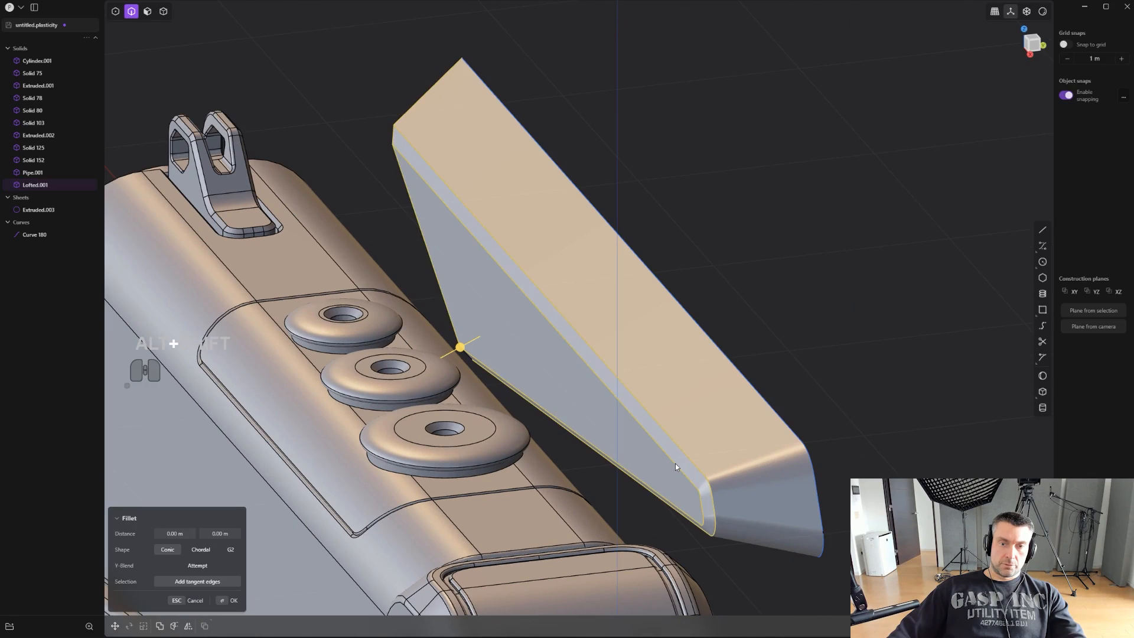
left_click(668, 462, "alt+shift")
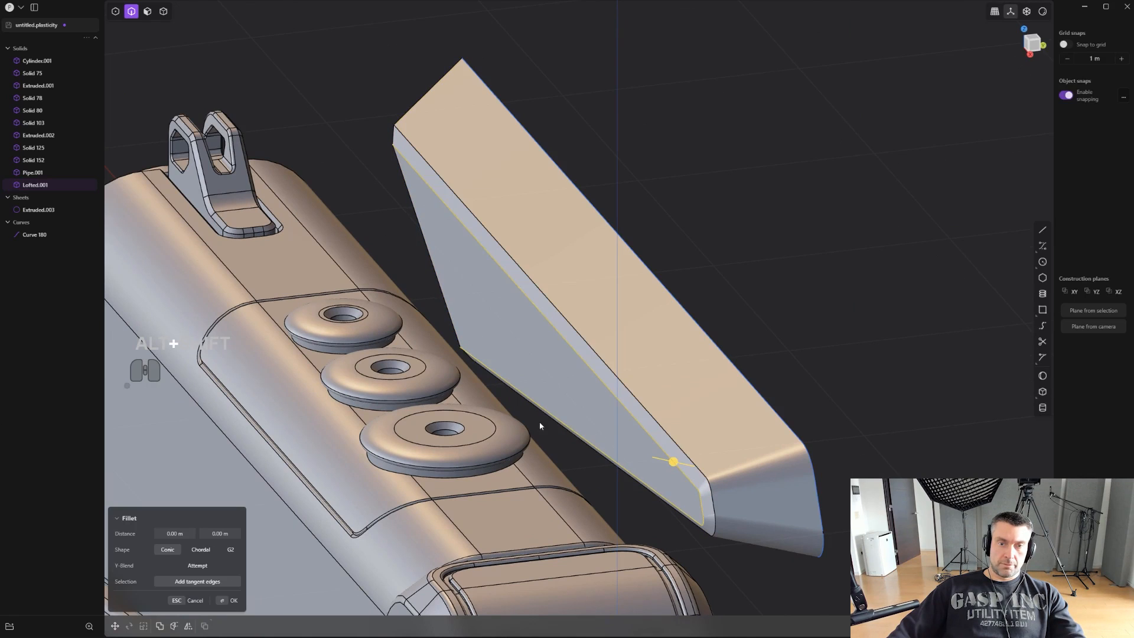
left_click_drag(673, 462, 679, 445)
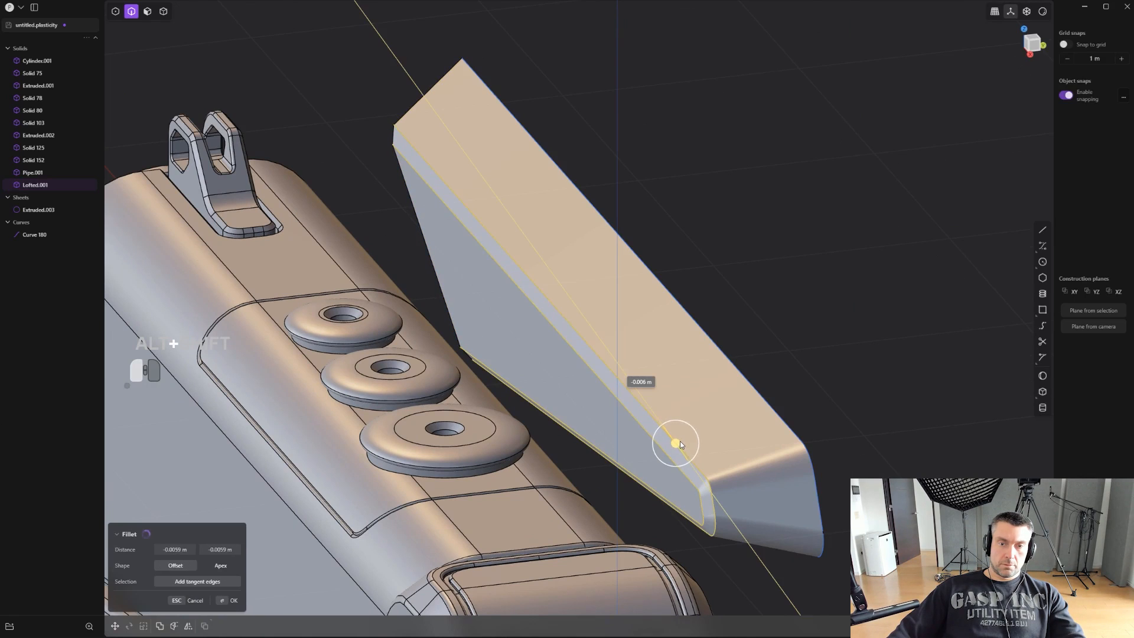
scroll(687, 442, "up", 3)
key("ctrl+z")
right_click(794, 391)
scroll(795, 392, "down", 3)
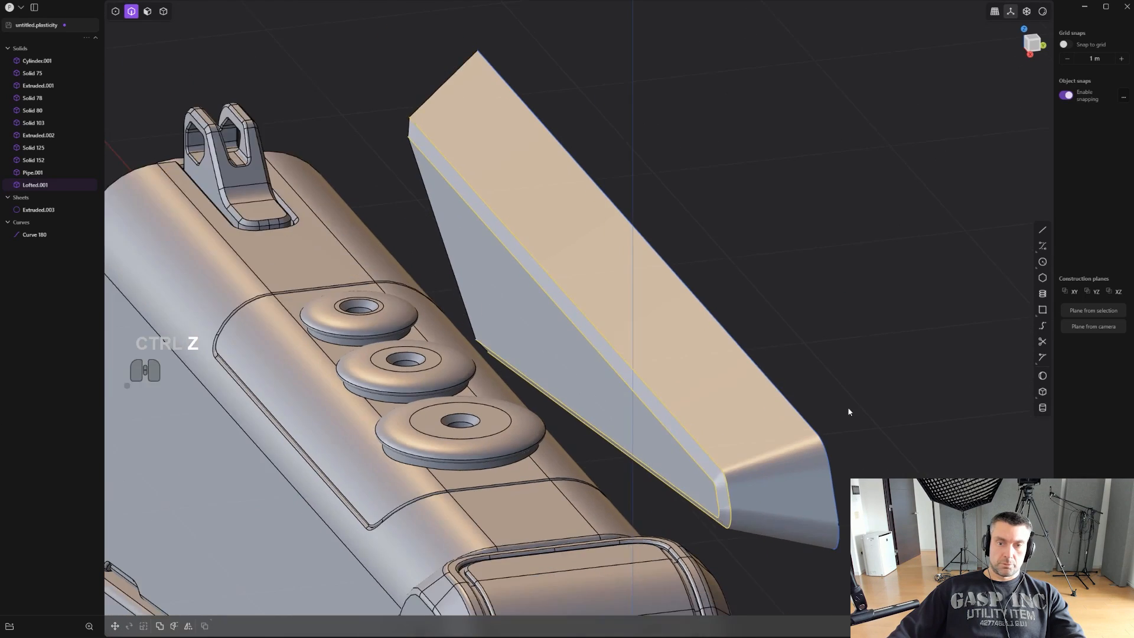
- Delete the remaining outer boundary curve and the leftover flat sheet on the lofted block
middle_click_drag(847, 410, 667, 390)
middle_click_drag(667, 390, 824, 490, "shift")
scroll(605, 334, "down", 3)
key("2")
left_click(661, 311)
key("x")
scroll(655, 320, "down", 4)
key("4")
left_click(724, 434)
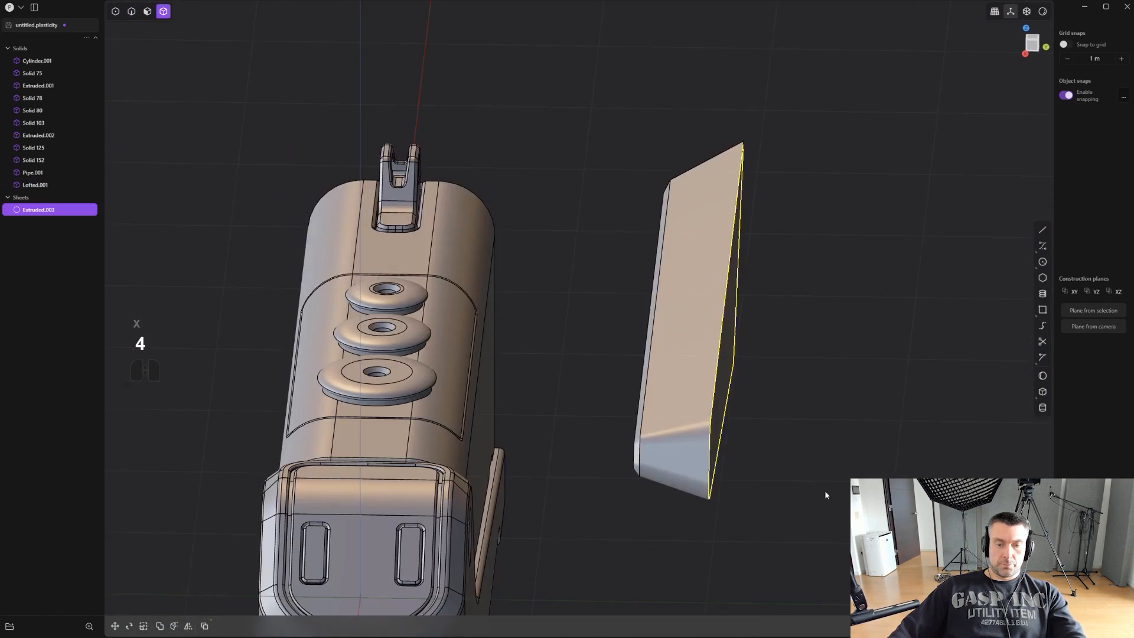
key("x")
- Move the lofted block sideways against the pistol's body
left_click(725, 370)
key("g")
left_click_drag(732, 357, 589, 336)
middle_click_drag(590, 336, 703, 343, "alt")
- In the top view, rotate the lofted block slightly about the Z axis
scroll(703, 345, "down", 2)
key("r")
key("z")
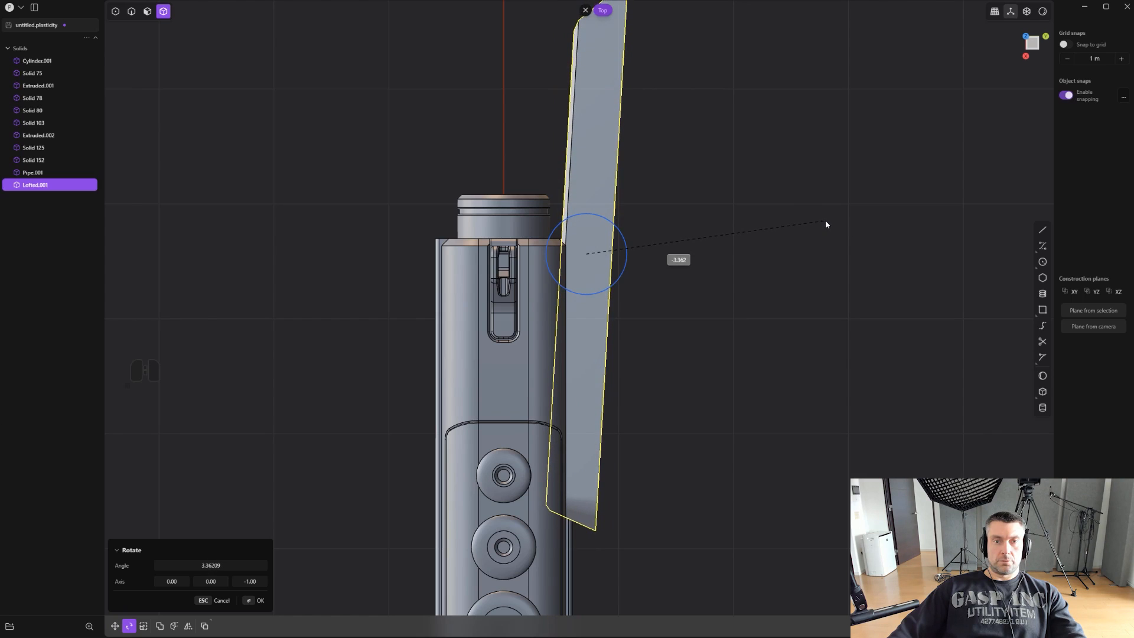
left_click(820, 239)
- Move the lofted block about 0.08 m toward the pistol and raise it about 0.17 m
key("g")
left_click_drag(631, 255, 622, 256)
middle_click_drag(659, 297, 586, 286, "alt")
scroll(724, 367, "up", 2)
middle_click_drag(724, 367, 481, 274, "shift")
scroll(480, 277, "up", 1)
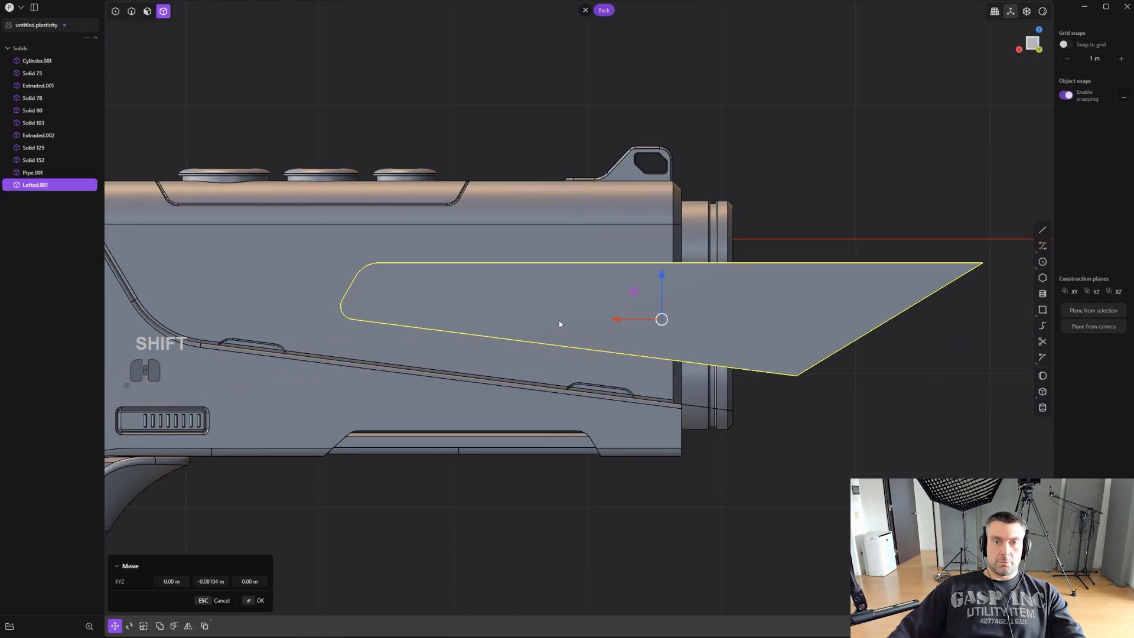
left_click_drag(666, 284, 660, 254)
scroll(660, 254, "down", 3)
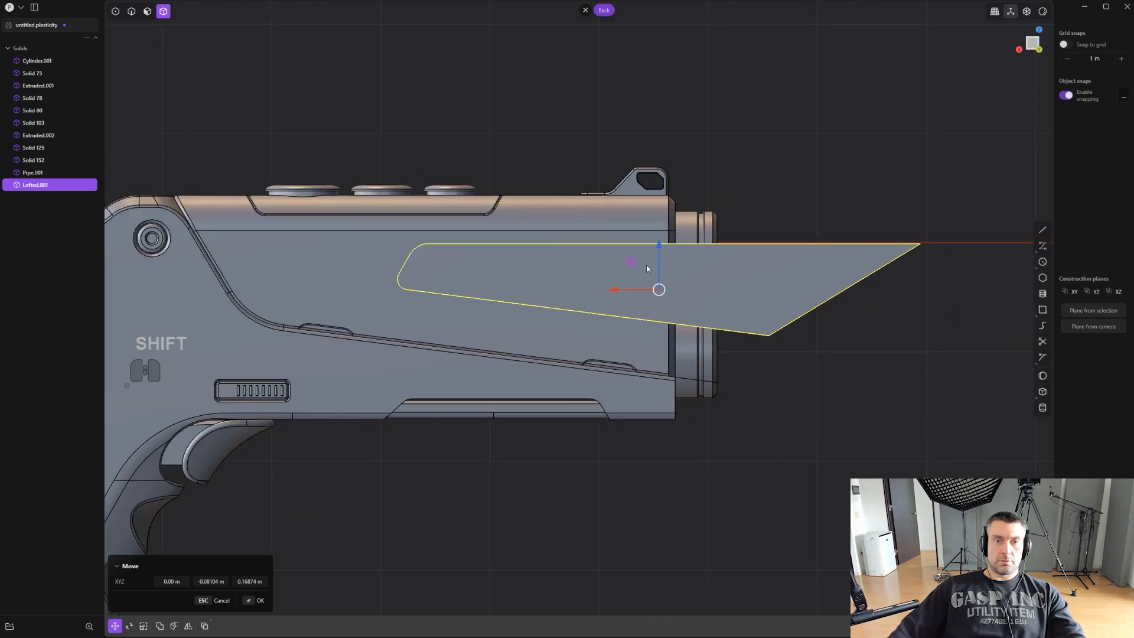
- Rotate the lofted block about 3.3° around the Z axis so it angles against the pistol's side
middle_click_drag(638, 302, 469, 346)
scroll(471, 342, "up", 2)
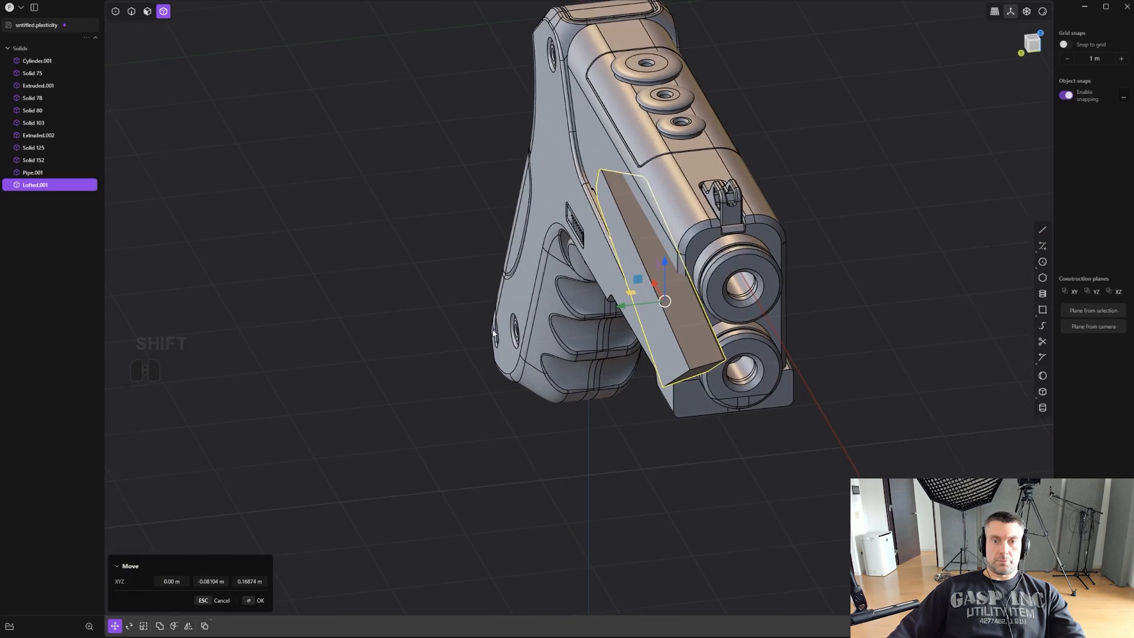
middle_click_drag(574, 311, 506, 348, "shift")
middle_click_drag(507, 348, 494, 459)
scroll(494, 459, "up", 4)
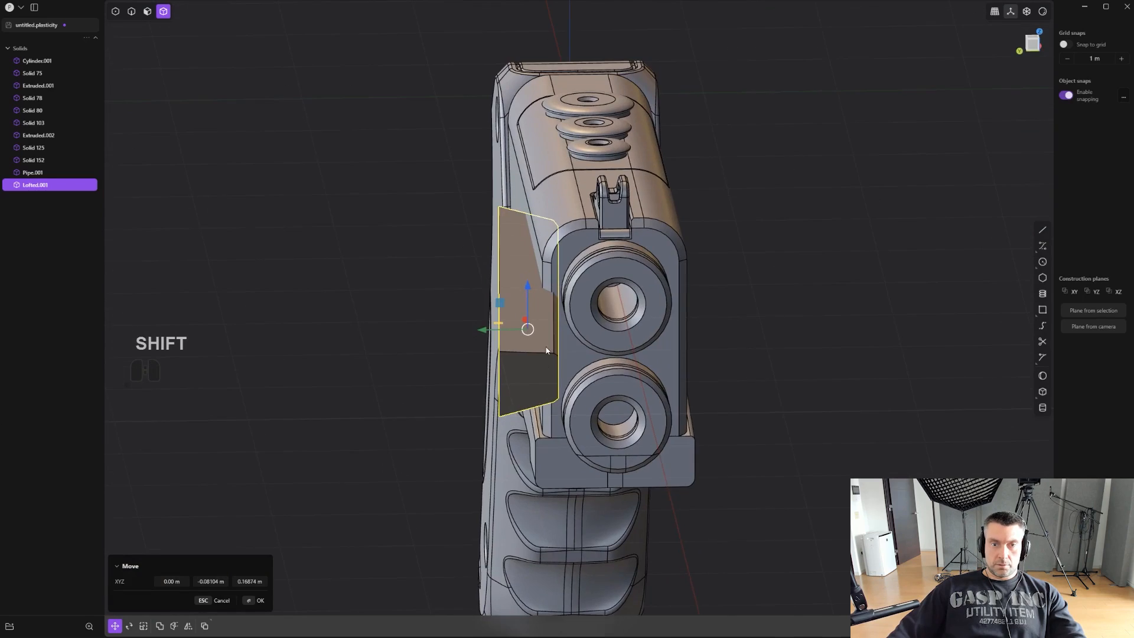
scroll(612, 502, "up", 2)
middle_click_drag(555, 375, 598, 424, "shift")
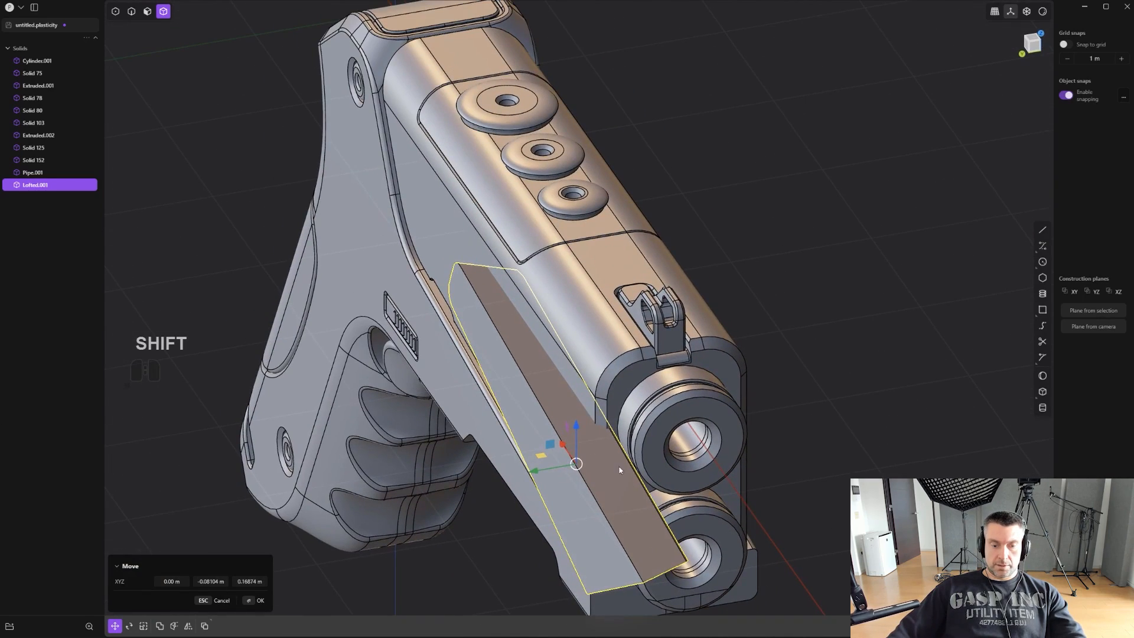
middle_click_drag(653, 490, 684, 475)
key("r")
key("z")
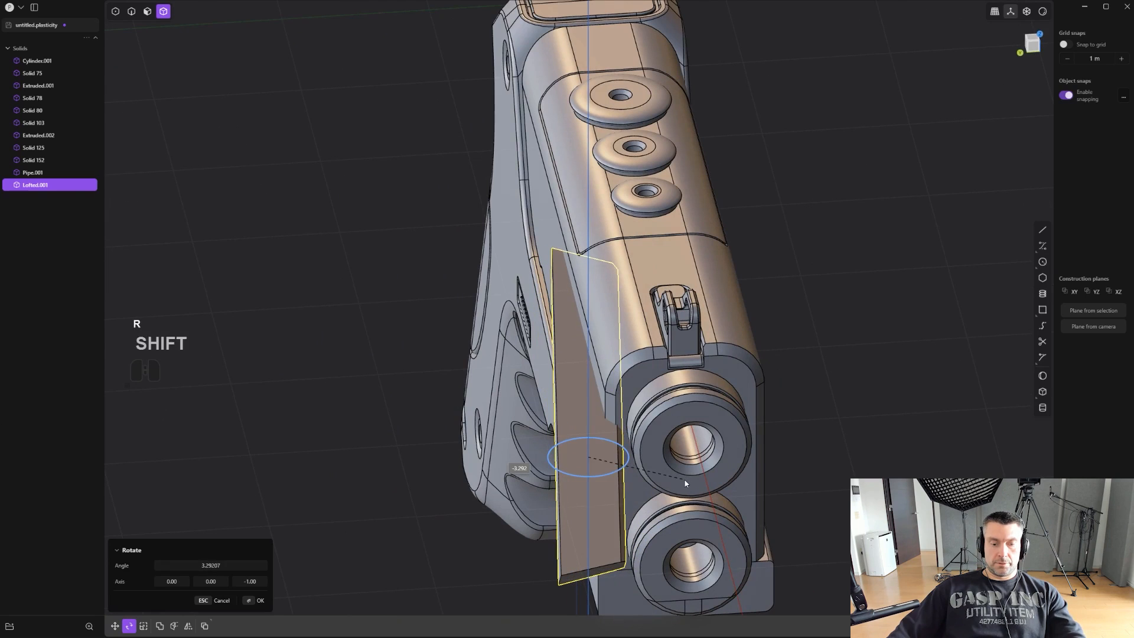
- Move the lofted block about 0.17 m outward along the Y axis, away from the pistol's body
key("g")
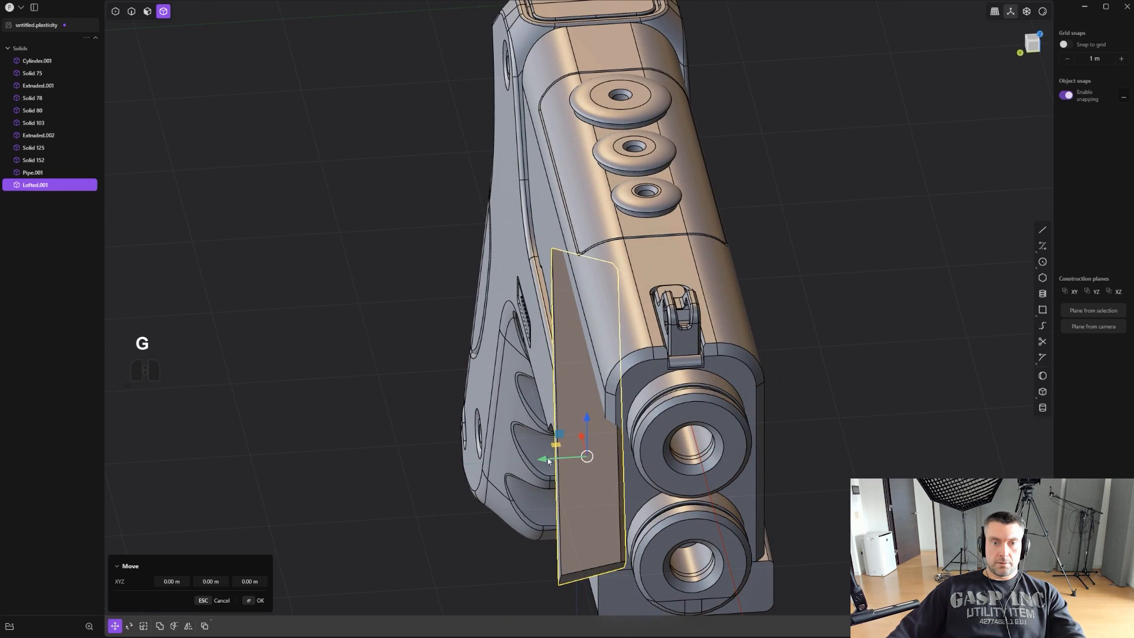
left_click_drag(548, 460, 521, 461)
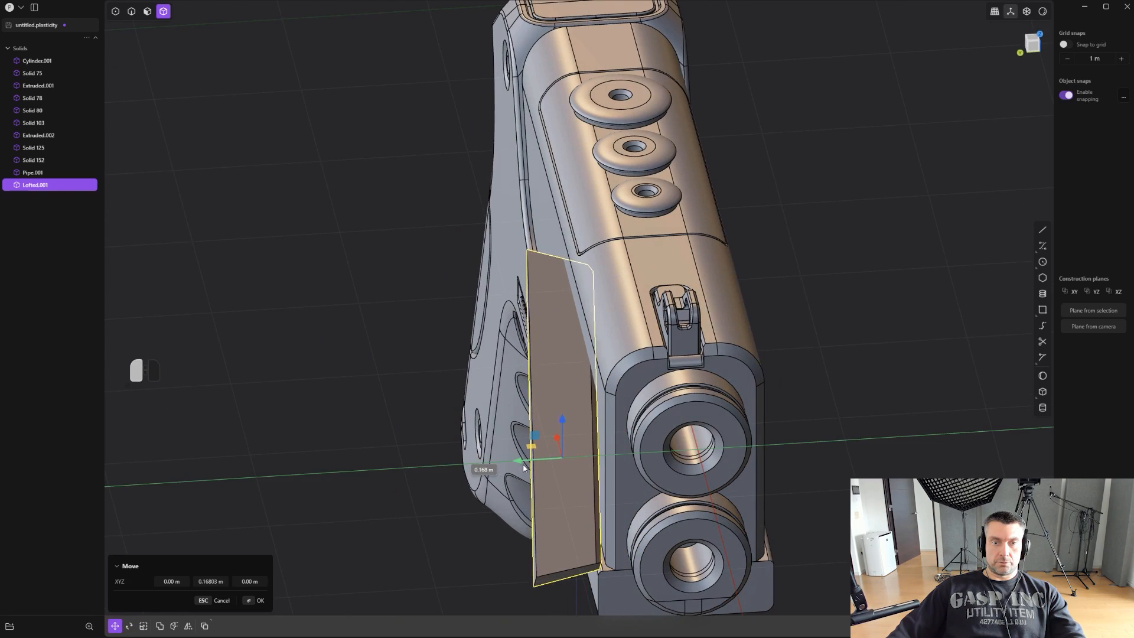
middle_click_drag(527, 470, 776, 321)
right_click(776, 321)
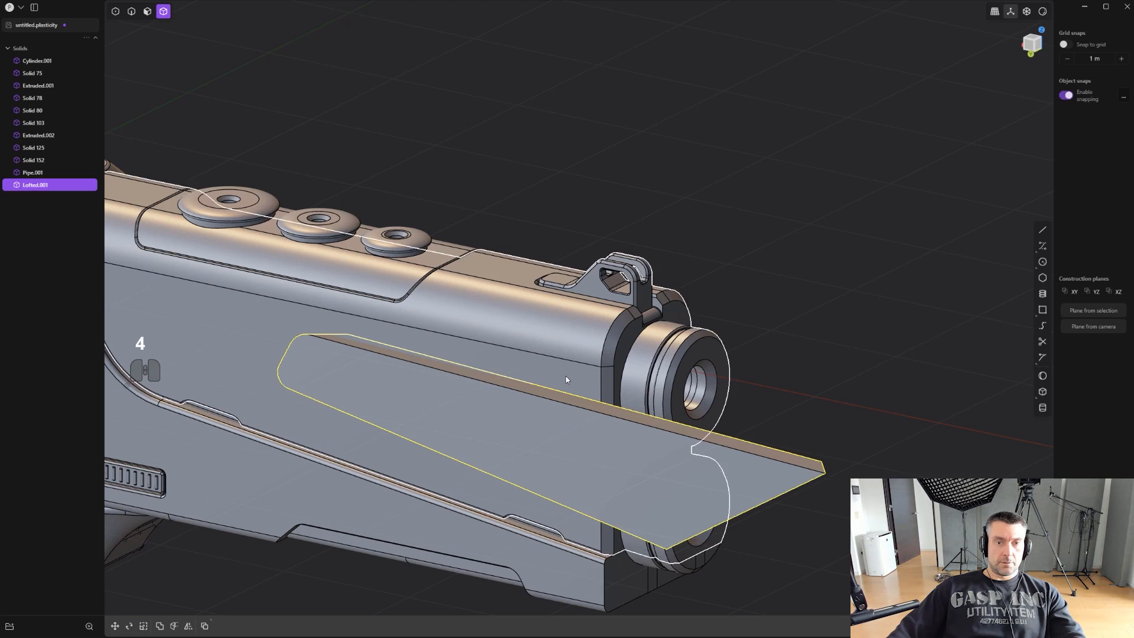
- Subtract the lofted block from the pistol's upper body with a Boolean to cut a tapered side recess
key("q")
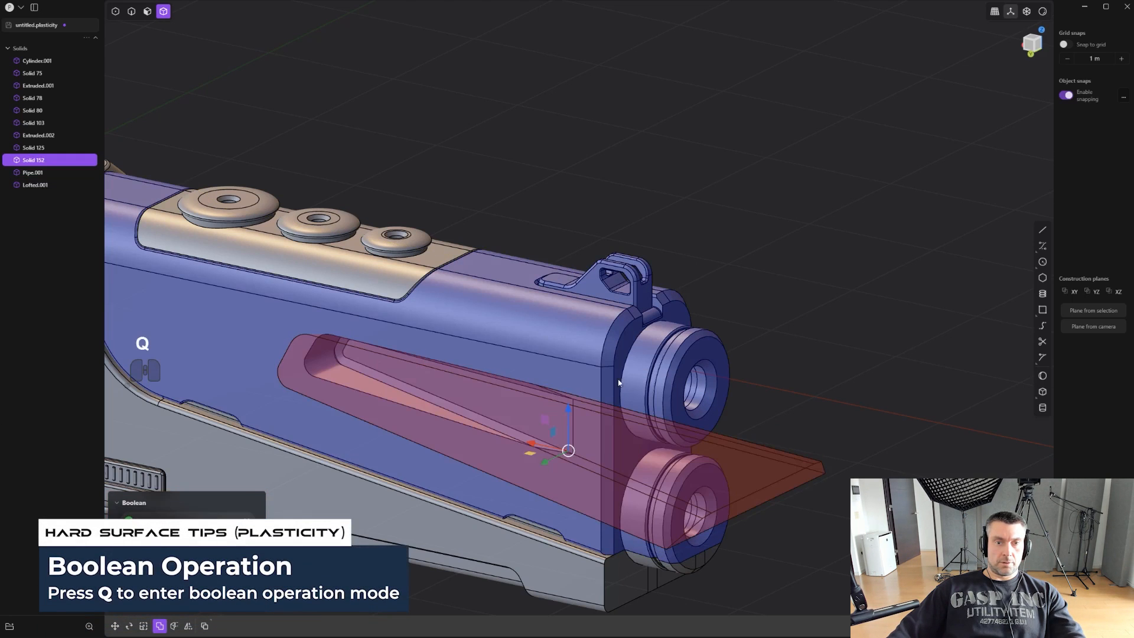
scroll(755, 320, "down", 3)
key("KP_1")
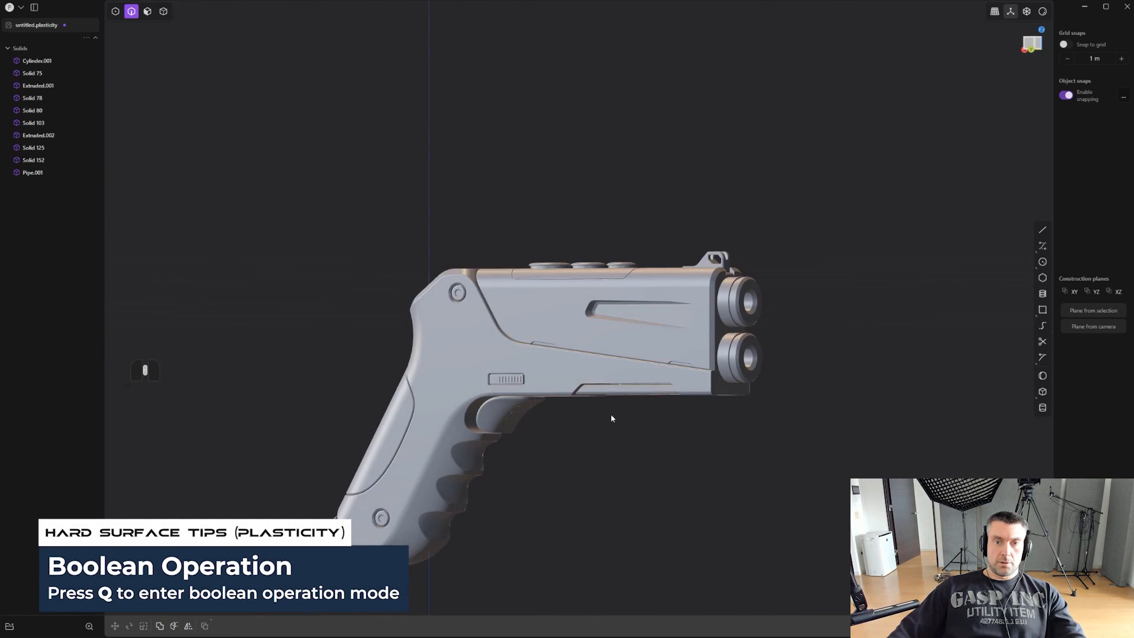
- Mirror the upper body with its new recess across the pistol's centre plane
scroll(609, 409, "up", 1)
mouse_move(604, 402)
middle_mouse_down()
mouse_move(622, 424)
mouse_move(637, 414)
mouse_move(652, 428)
middle_mouse_up()
key("ctrl+e")
key("3")
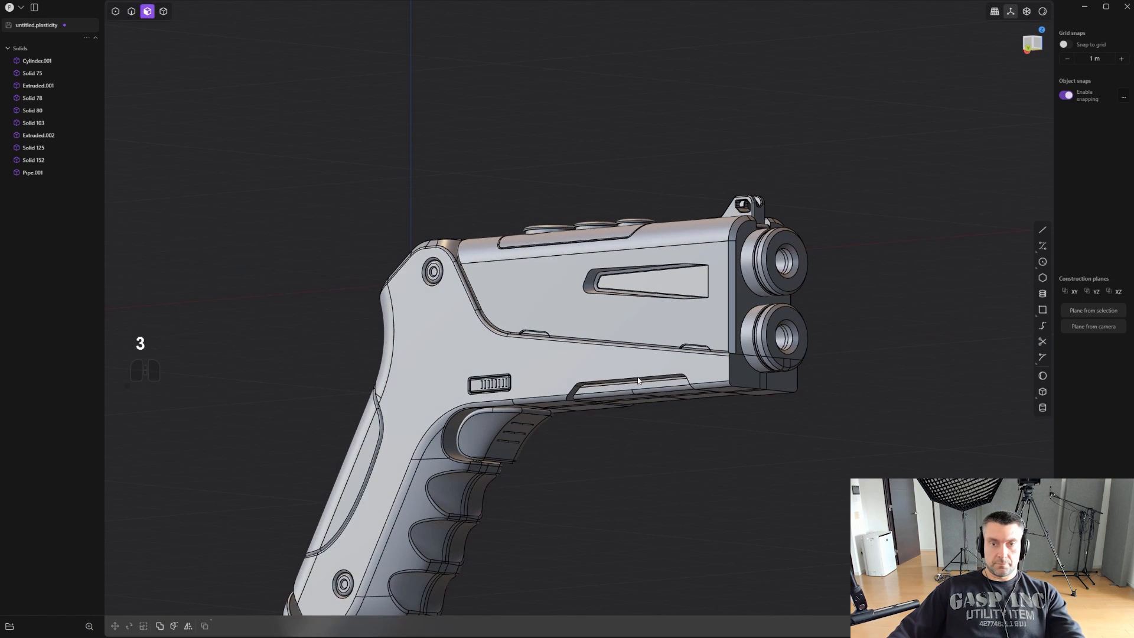
key("4")
left_click(656, 336)
key("alt+x")
middle_click_drag(568, 345, 528, 381)
left_click(426, 261)
right_click(701, 172)
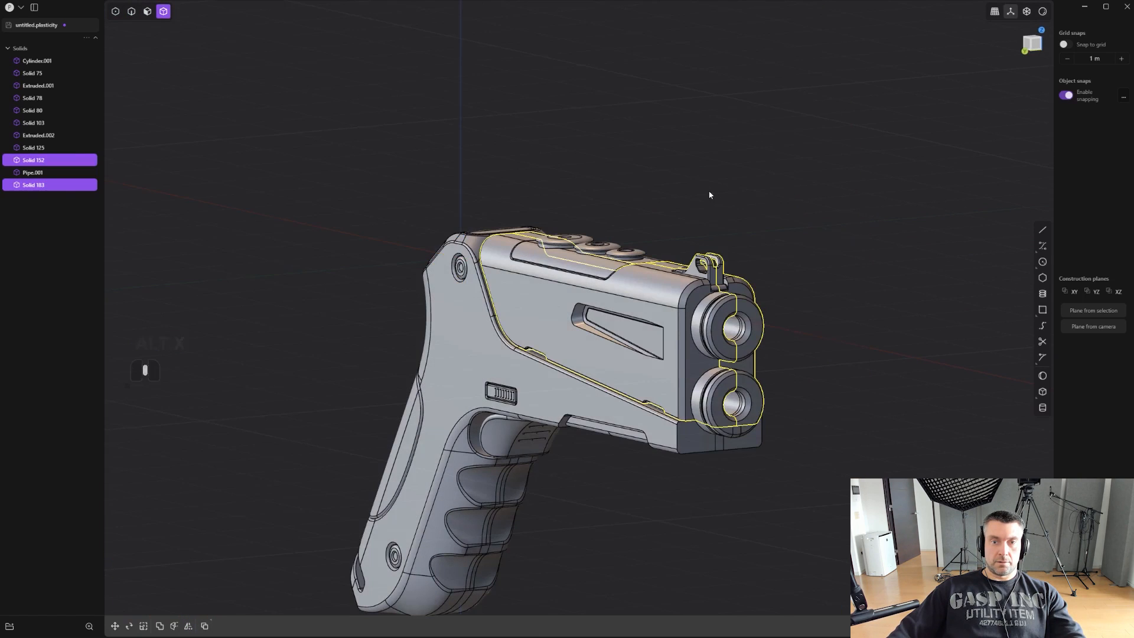
- Unite the upper body's two mirrored halves into one solid with a Boolean
middle_click_drag(709, 193, 699, 193)
left_click(715, 192)
scroll(711, 204, "up", 1)
left_click(663, 339, "shift")
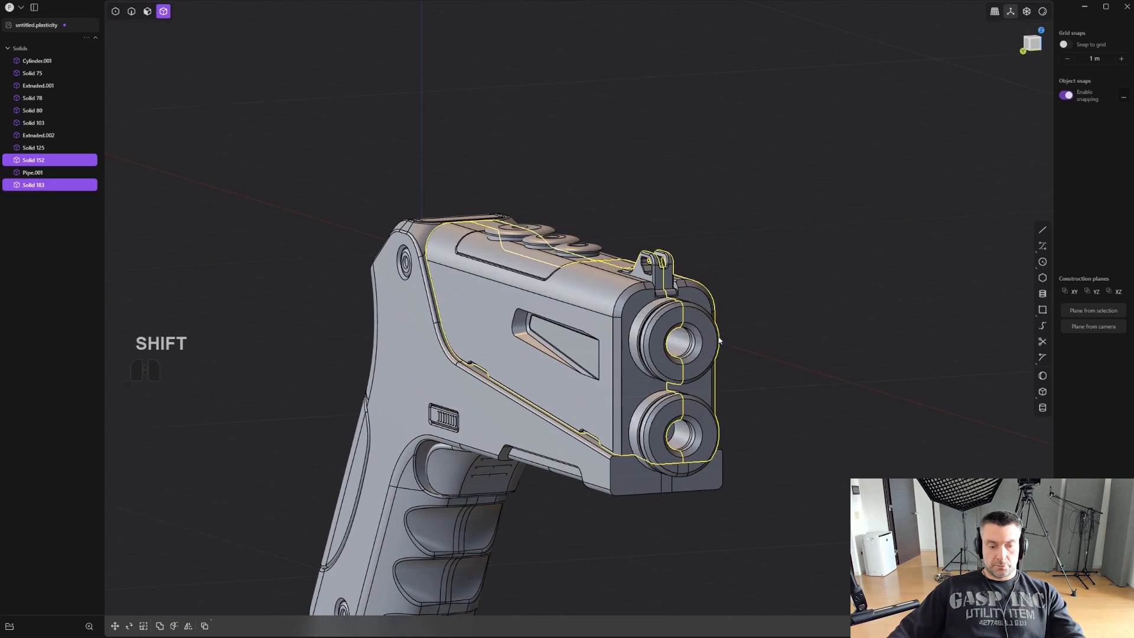
key("q")
key("q")
right_click(731, 331)
- Chamfer the circular bore edges of both barrel openings by about 0.009 m
middle_click_drag(740, 341, 669, 409, "alt")
scroll(624, 339, "up", 1)
scroll(680, 331, "up", 3)
scroll(668, 409, "up", 2)
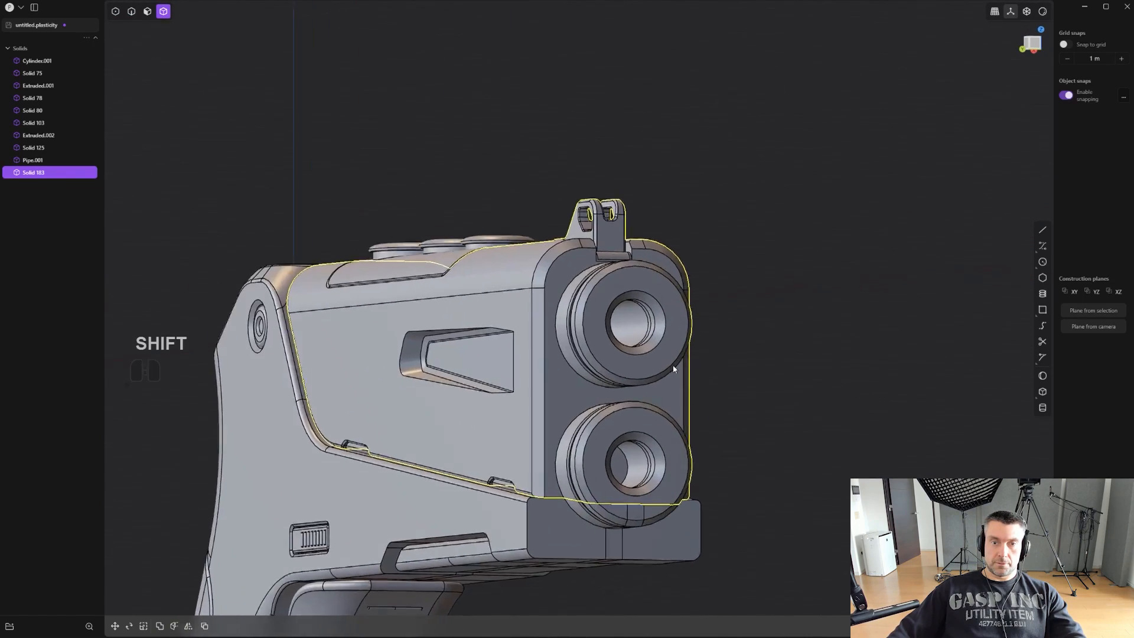
scroll(694, 366, "up", 2)
middle_click_drag(673, 370, 661, 300)
key("2")
scroll(658, 293, "up", 3)
middle_click_drag(652, 410, 656, 280, "shift")
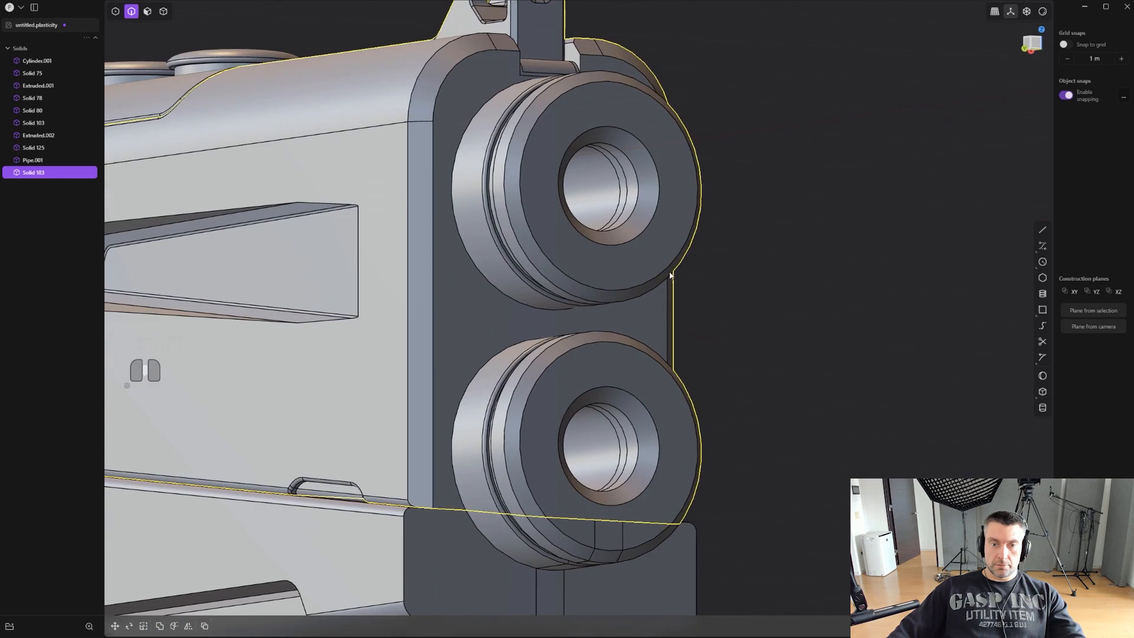
left_click(653, 426)
left_click(636, 457, "shift")
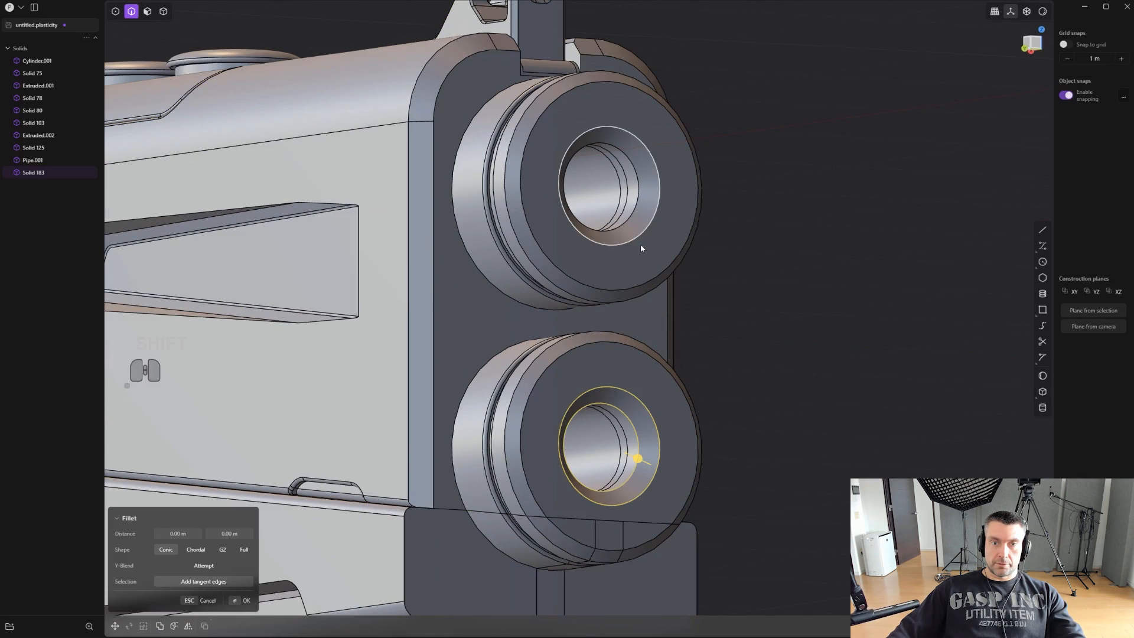
left_click_drag(631, 217, 635, 222)
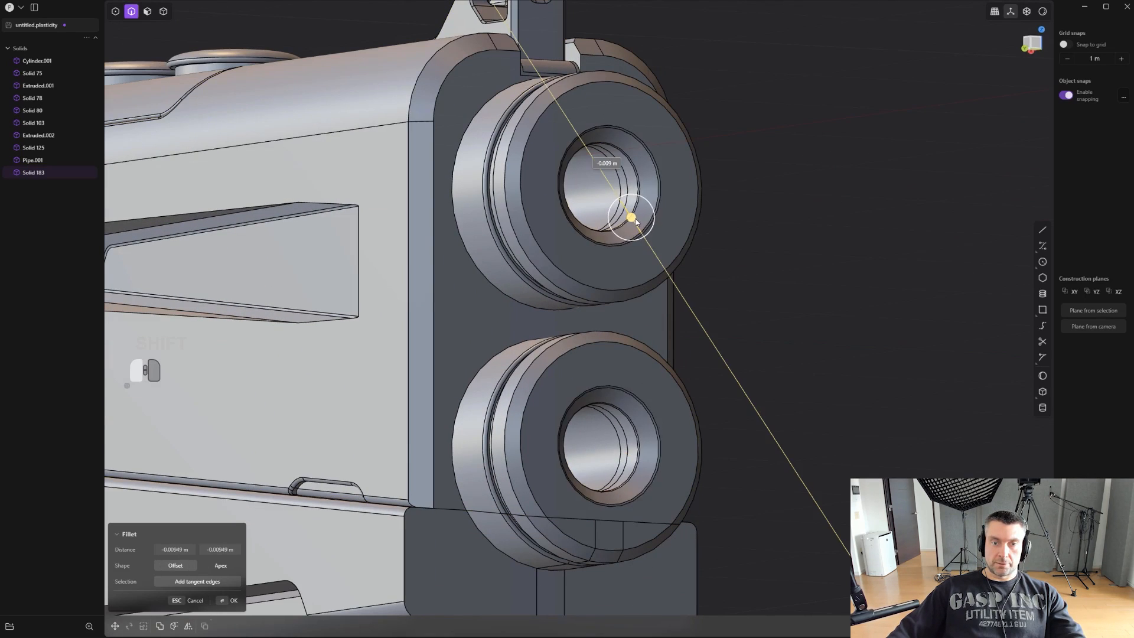
right_click(780, 209)
- Examine the complete pistol from several angles and in side view, checking the recess and barrels
scroll(764, 228, "down", 3)
right_click_drag(757, 260, 661, 236, "shift")
left_click(837, 307)
scroll(817, 316, "down", 2)
scroll(649, 337, "down", 4)
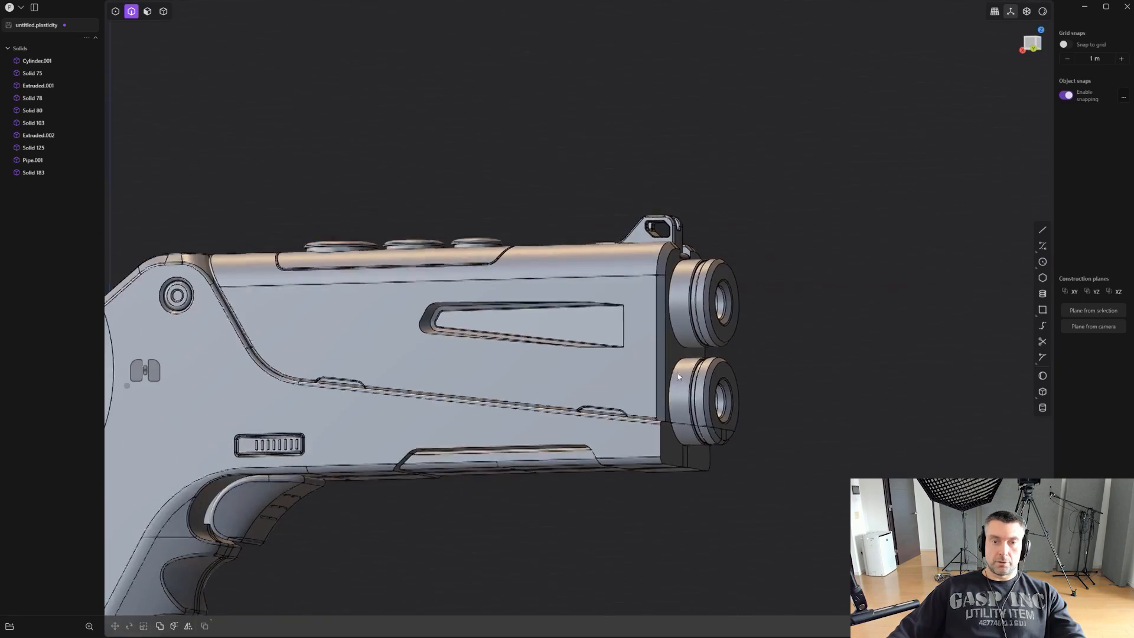
right_click_drag(652, 358, 779, 221, "shift")
scroll(779, 230, "down", 2)
right_click_drag(566, 347, 574, 328, "alt")
scroll(574, 328, "down", 2)
middle_click_drag(554, 327, 627, 307, "shift")
middle_click_drag(514, 343, 633, 385)
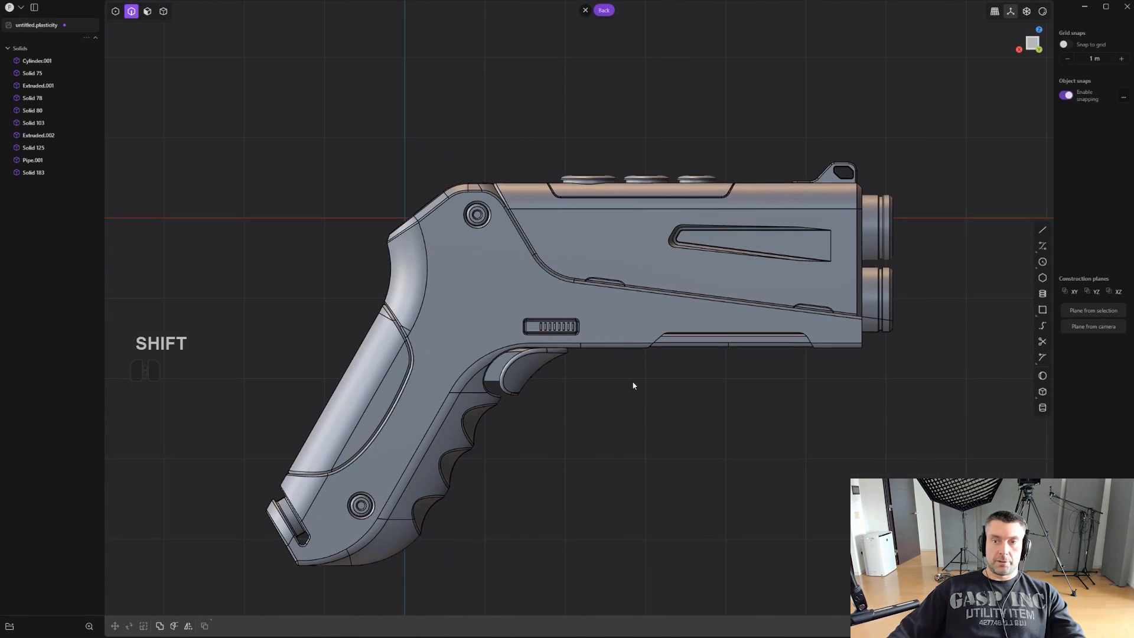
middle_click_drag(978, 282, 967, 243, "shift")
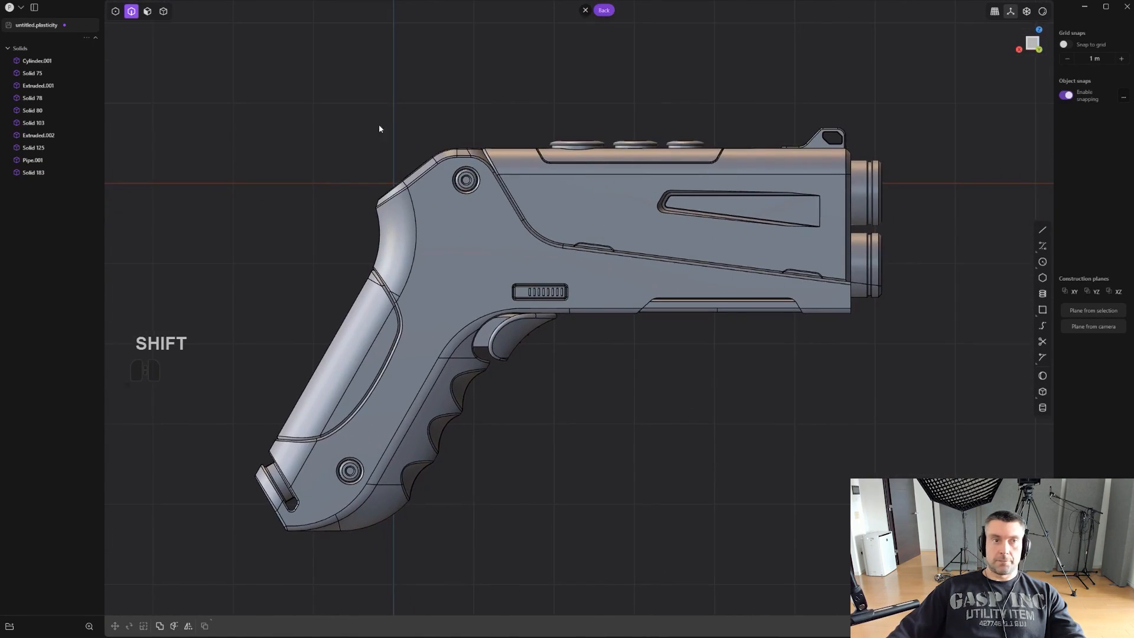
- Switch to Blender, connect the Plasticity add-on and bring in the pistol's solids
left_click(20, 10)
left_click(35, 71)
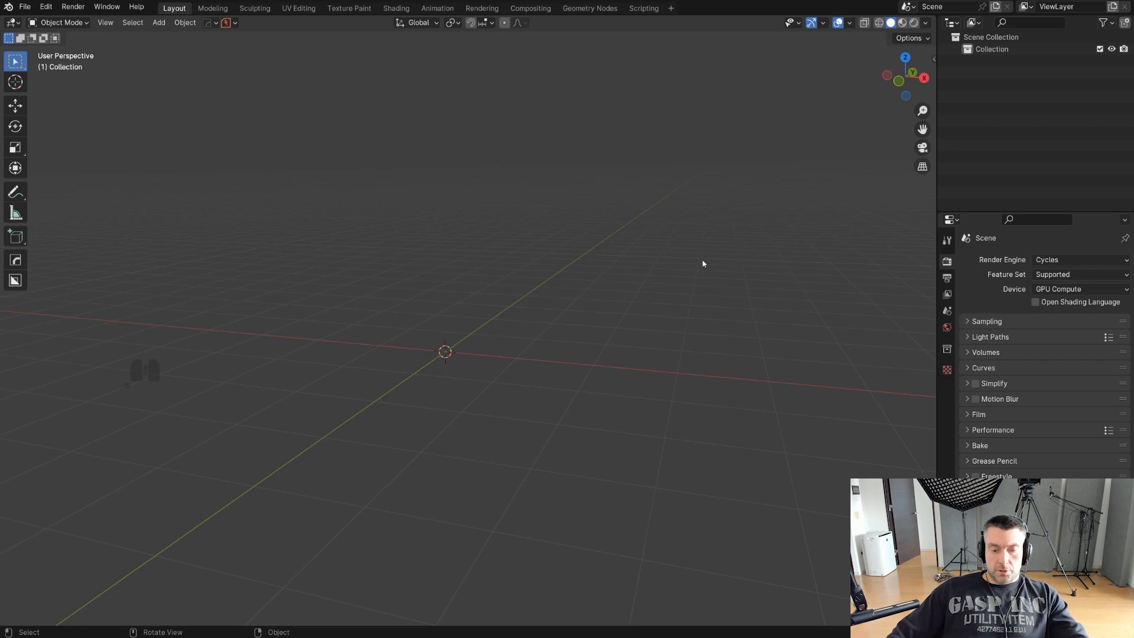
key("n")
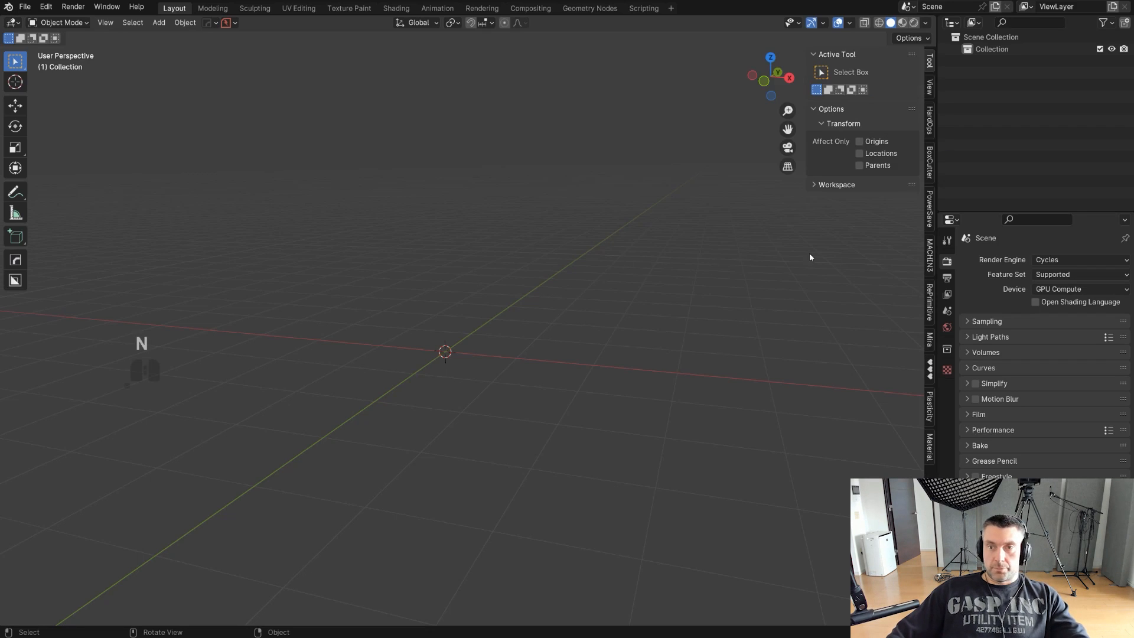
left_click(929, 417)
left_click(853, 75)
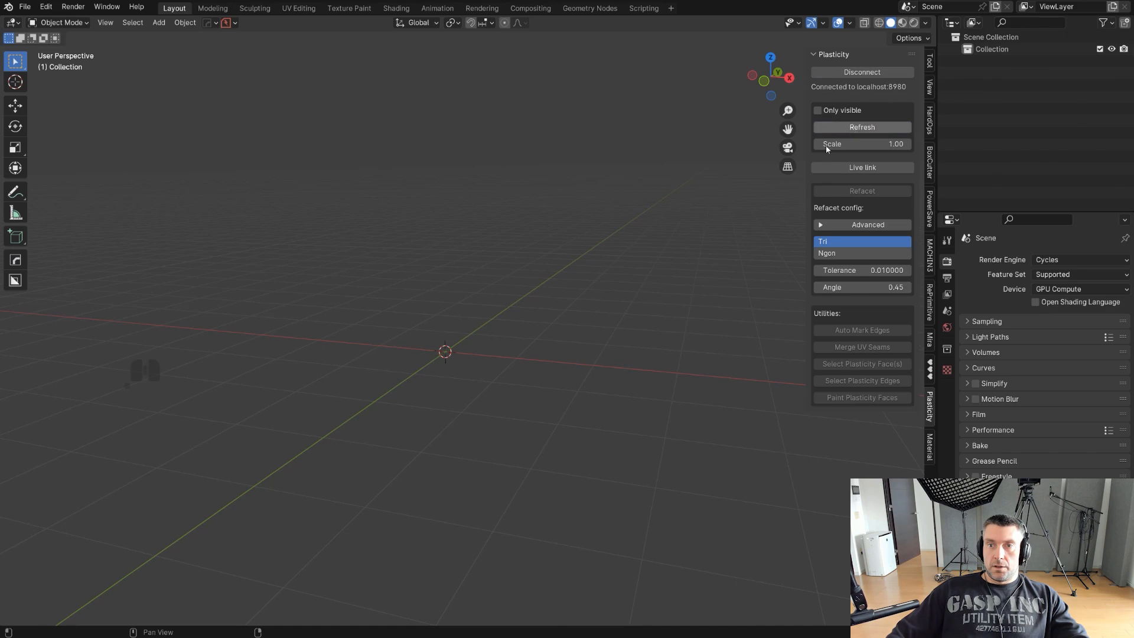
middle_click_drag(619, 315, 591, 281, "shift")
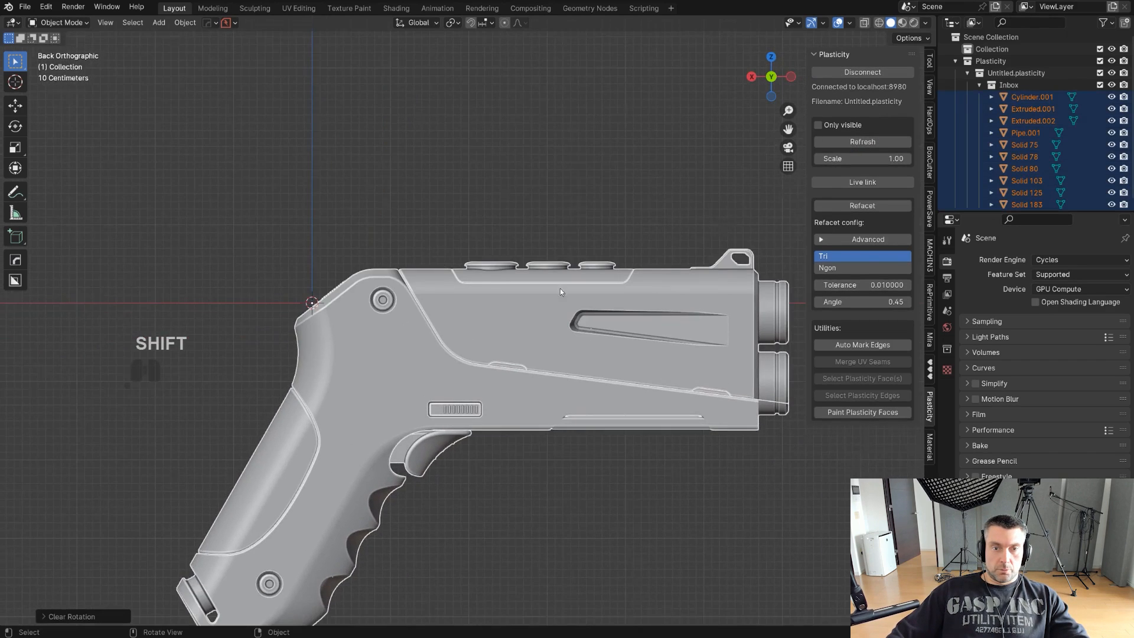
scroll(560, 288, "down", 6)
key("r")
key("r")
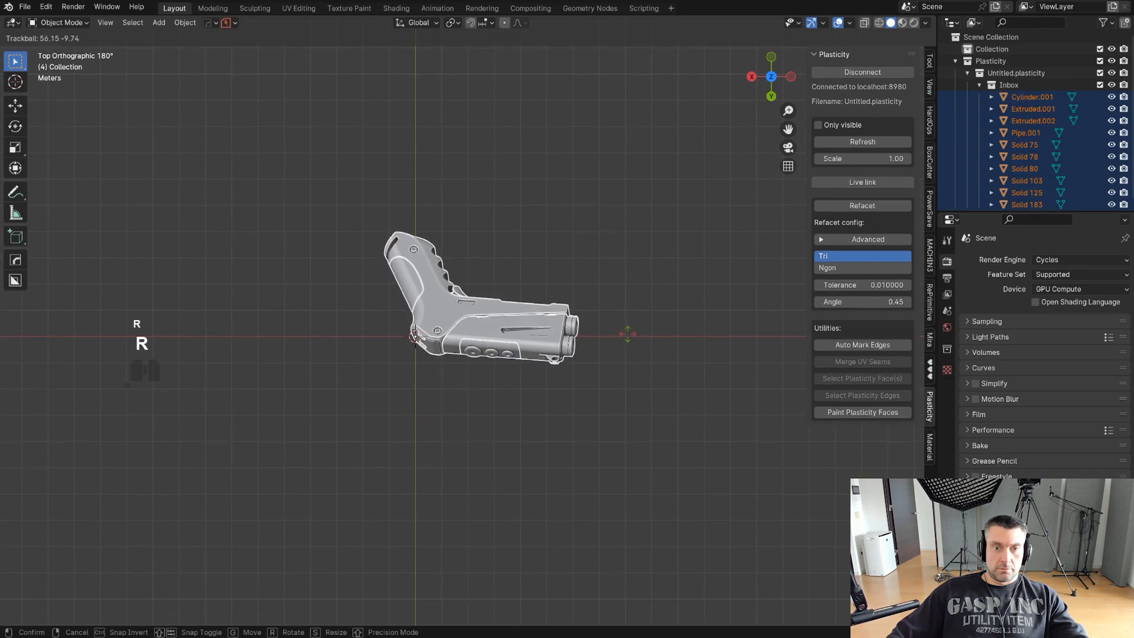
key("z")
right_click(619, 289)
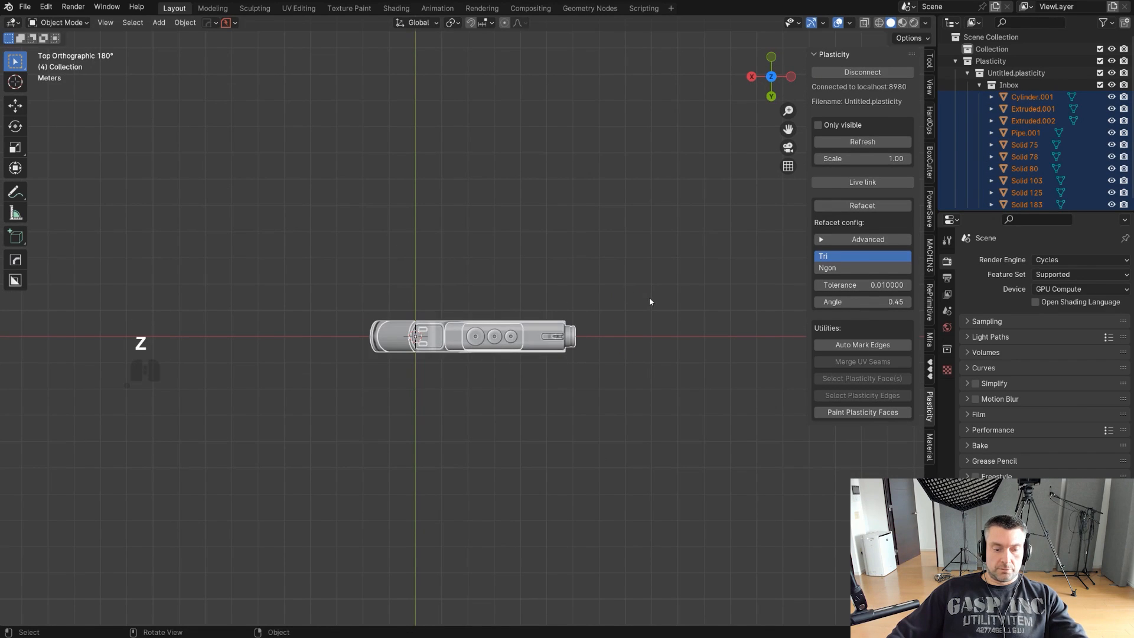
- Rotate all the pistol's parts a quarter turn around the Z axis in the top view
key("r")
left_click(457, 545, "ctrl")
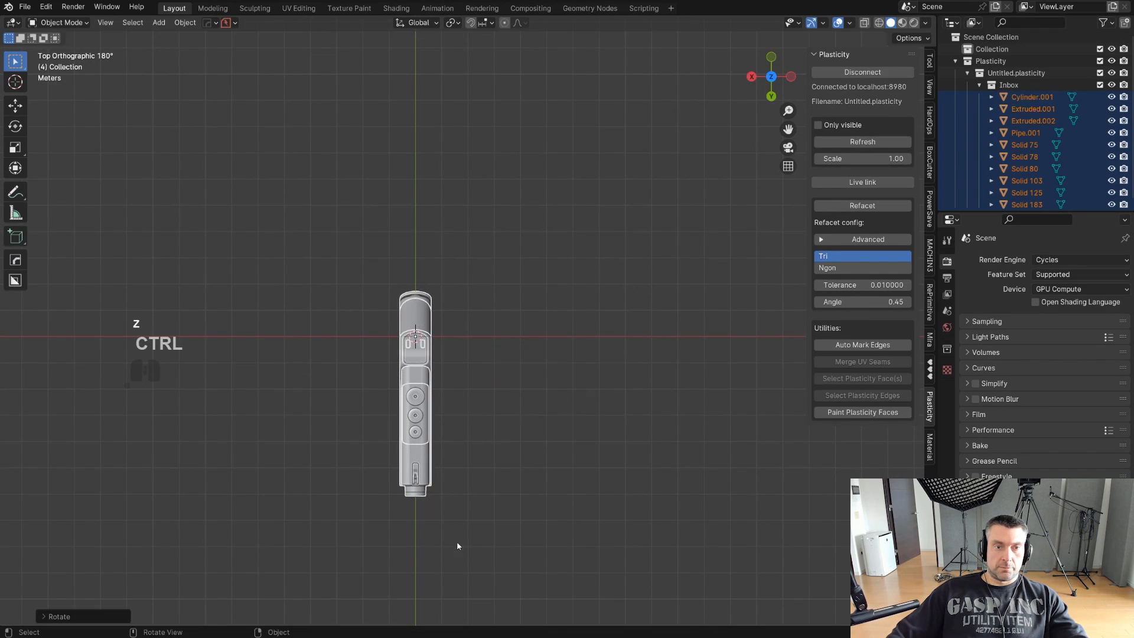
middle_click_drag(565, 410, 635, 303, "alt")
scroll(634, 303, "up", 4)
middle_click_drag(557, 309, 515, 255, "shift")
middle_click_drag(515, 255, 520, 158)
middle_click_drag(519, 158, 516, 124, "shift")
scroll(516, 125, "up", 1)
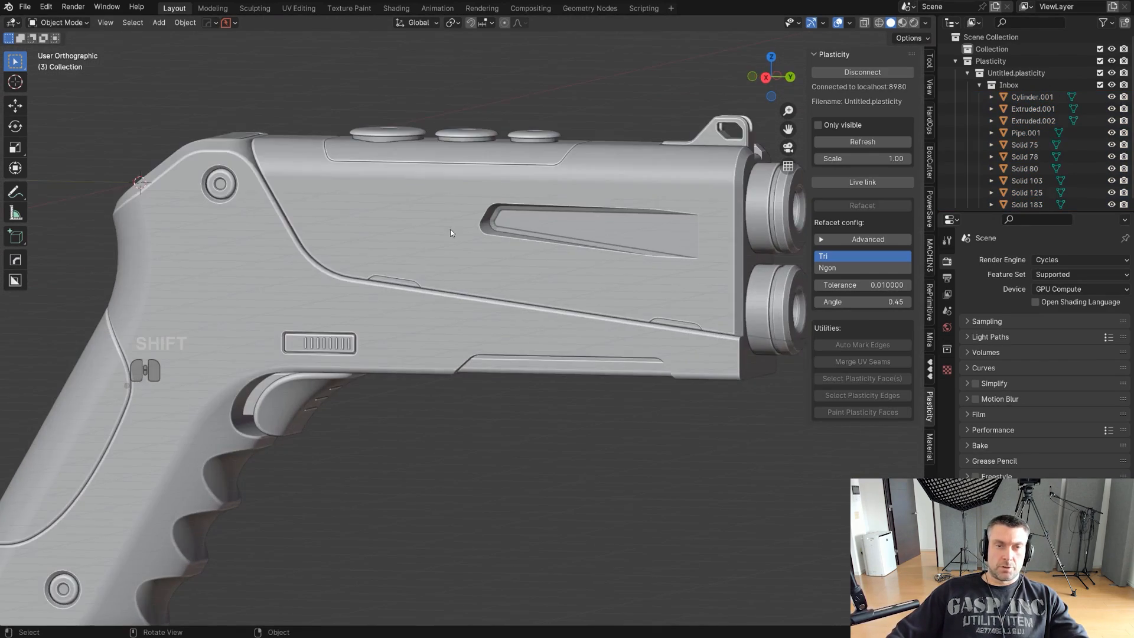
- Inspect the upper body's mesh in Edit Mode and examine the imported pistol's surface shading from several angles
left_click(549, 244)
key("Tab")
scroll(548, 244, "down", 4)
scroll(526, 204, "up", 4)
key("Tab")
scroll(524, 195, "up", 2)
scroll(523, 254, "down", 2)
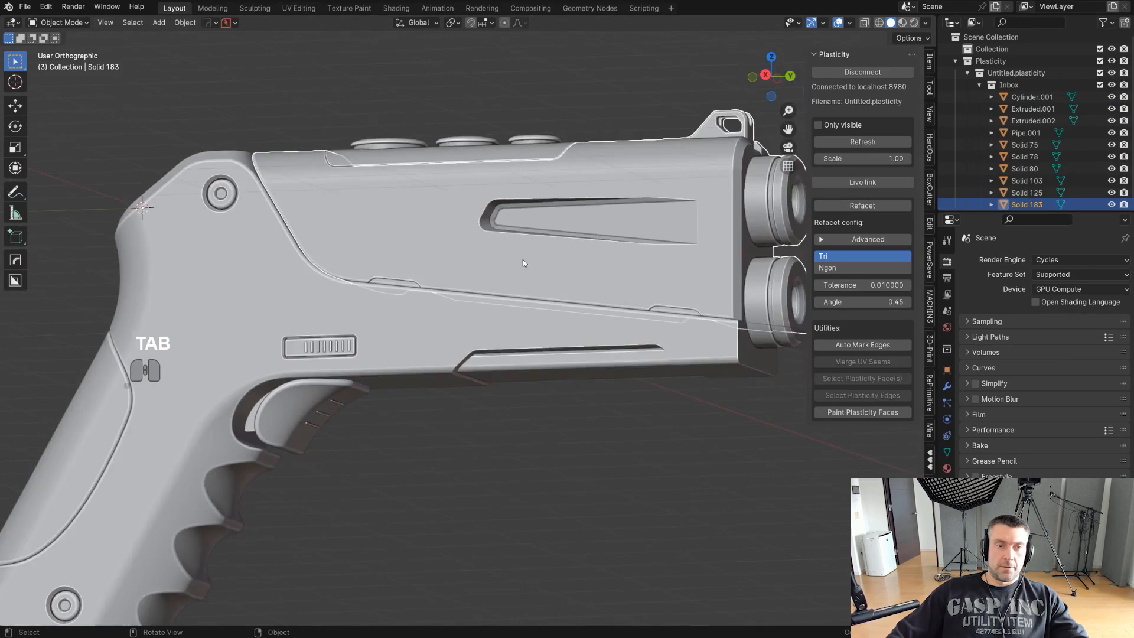
middle_click_drag(493, 290, 520, 222, "shift")
middle_click_drag(520, 221, 741, 347)
scroll(519, 208, "down", 2)
scroll(523, 252, "up", 2)
scroll(519, 263, "down", 1)
middle_click_drag(741, 347, 721, 337)
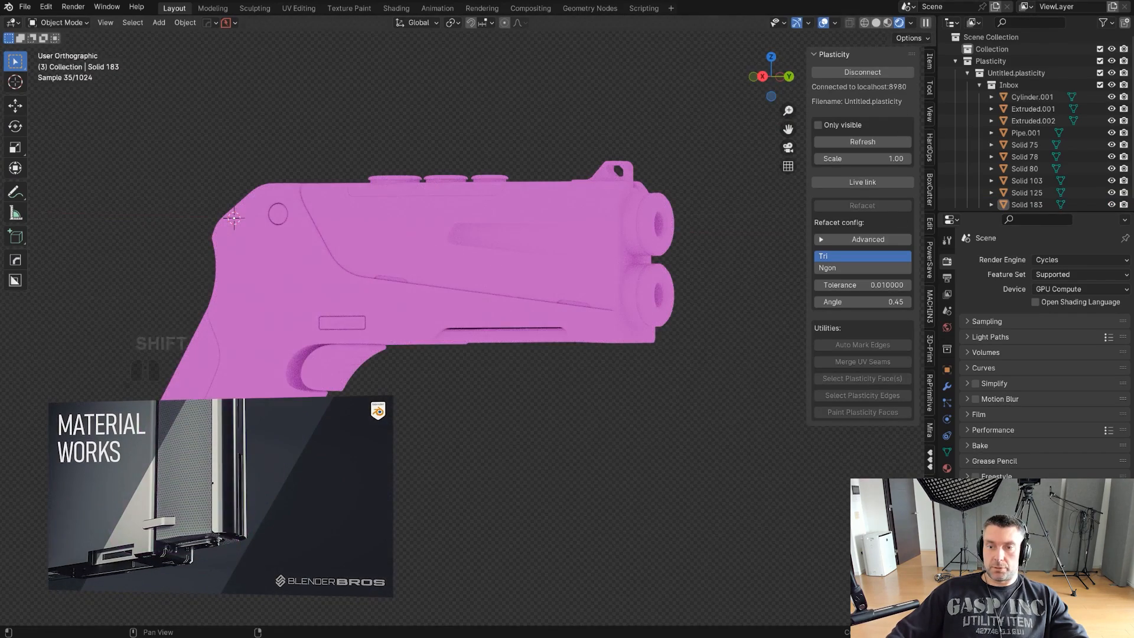
- Apply the Graphite Steel material from the MaterialWorks Metal library to the pistol's upper body
left_click(929, 519)
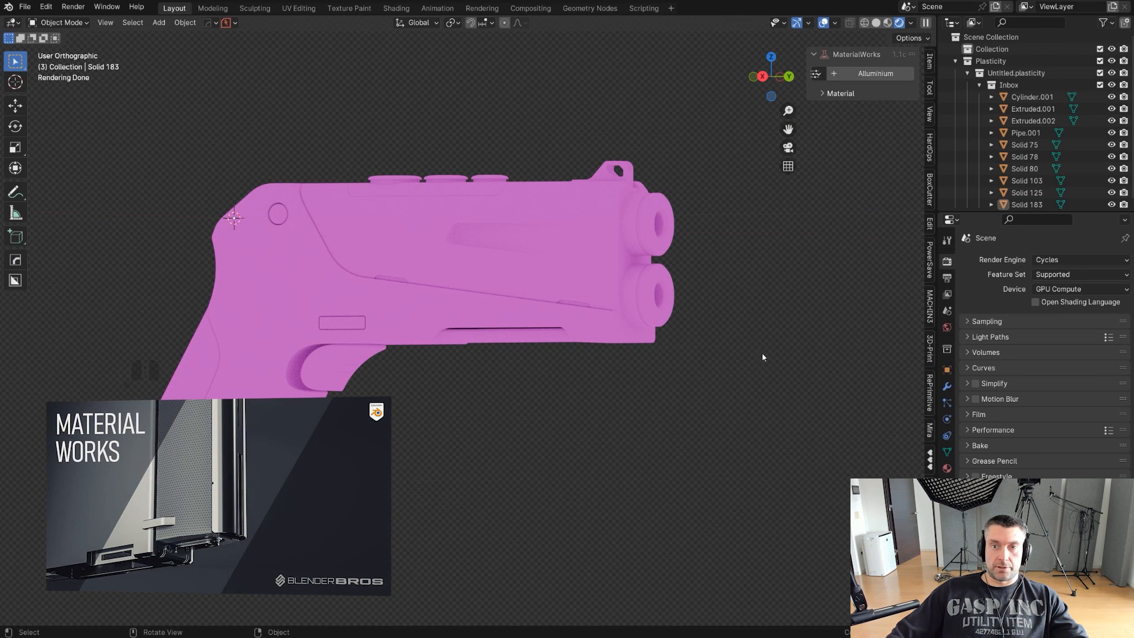
left_click(823, 94)
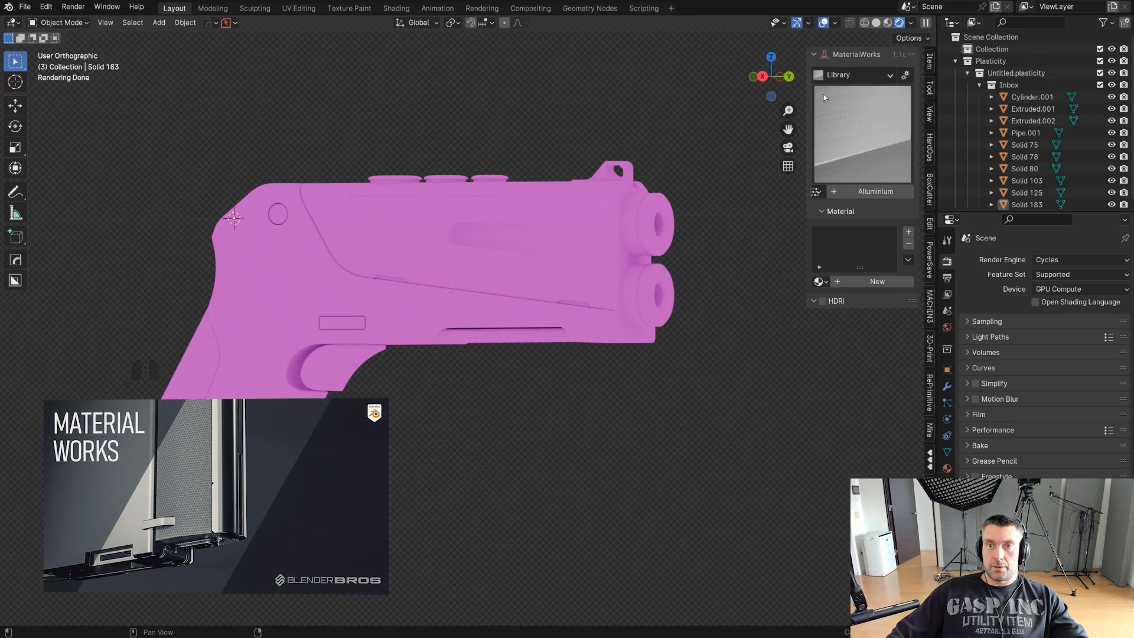
left_click(872, 75)
left_click(859, 130)
left_click(859, 130)
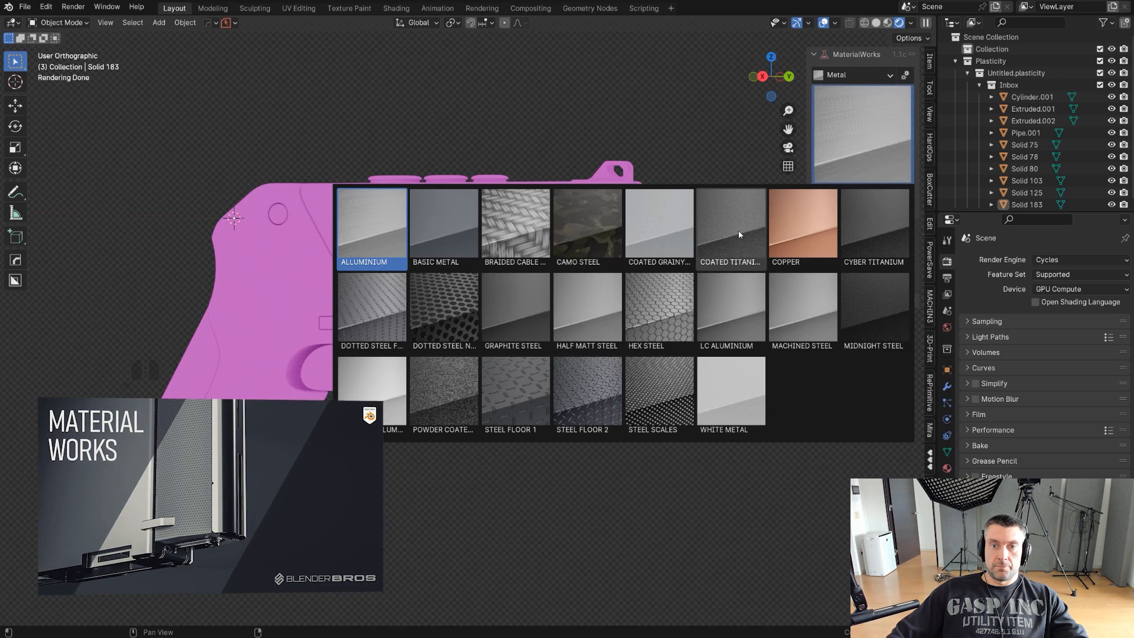
left_click(511, 294)
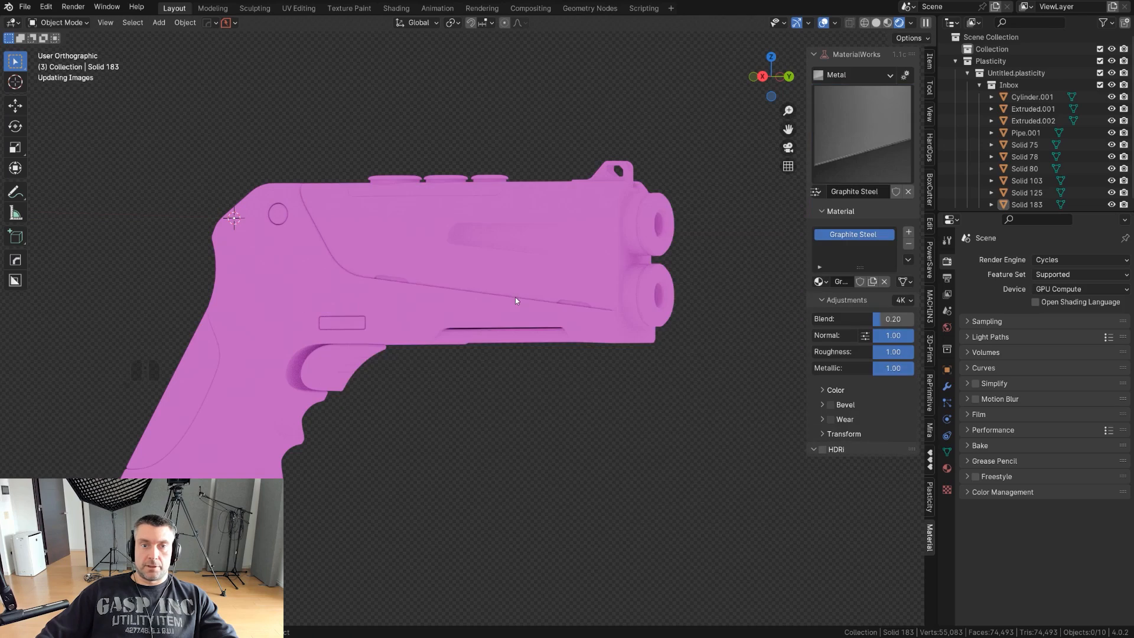
- Enable MaterialWorks HDRI lighting and choose the environment with two bright soft lights on black
left_click(823, 449)
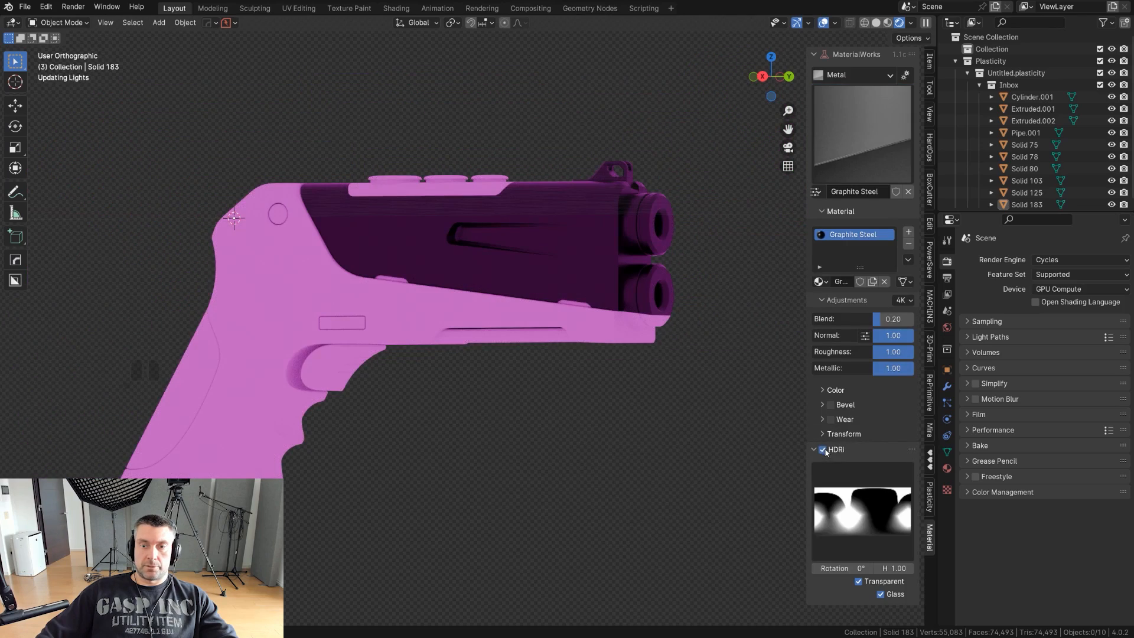
left_click(842, 509)
left_click(469, 406)
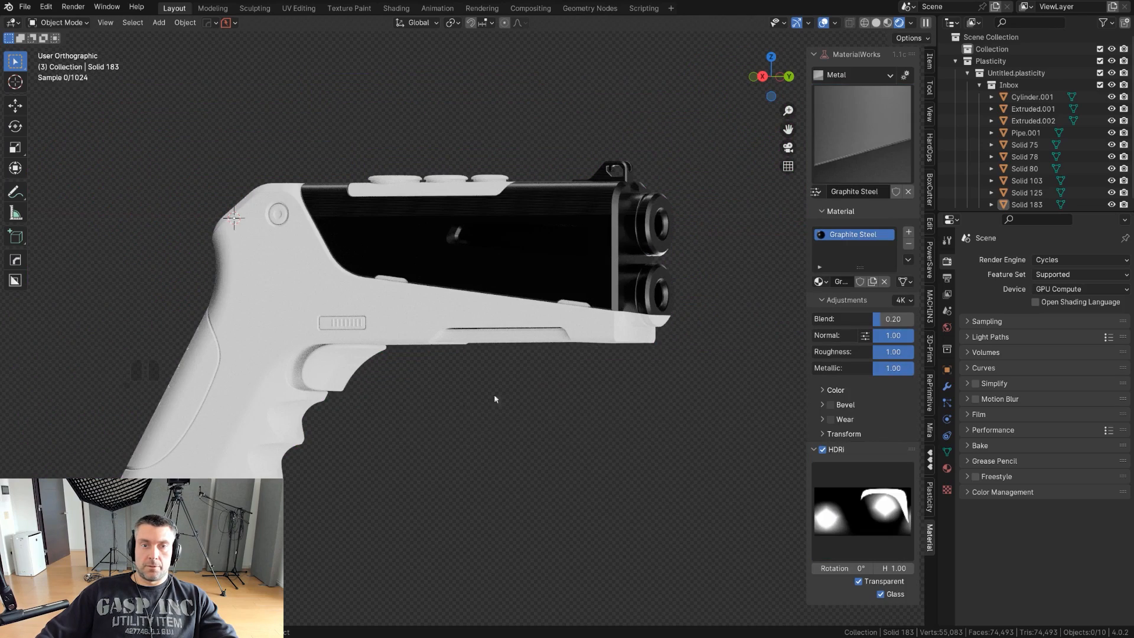
- Copy the Graphite Steel material from the pistol's upper body to its lower frame
middle_click_drag(517, 374, 558, 334, "shift")
left_click(561, 332)
left_click(463, 269, "shift")
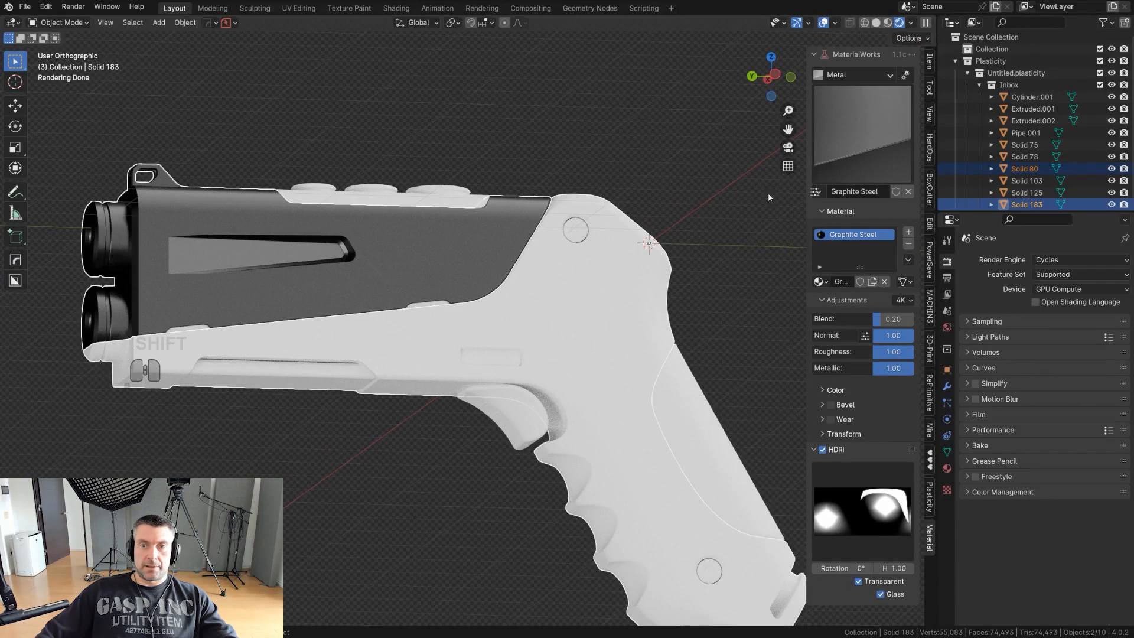
left_click(814, 192)
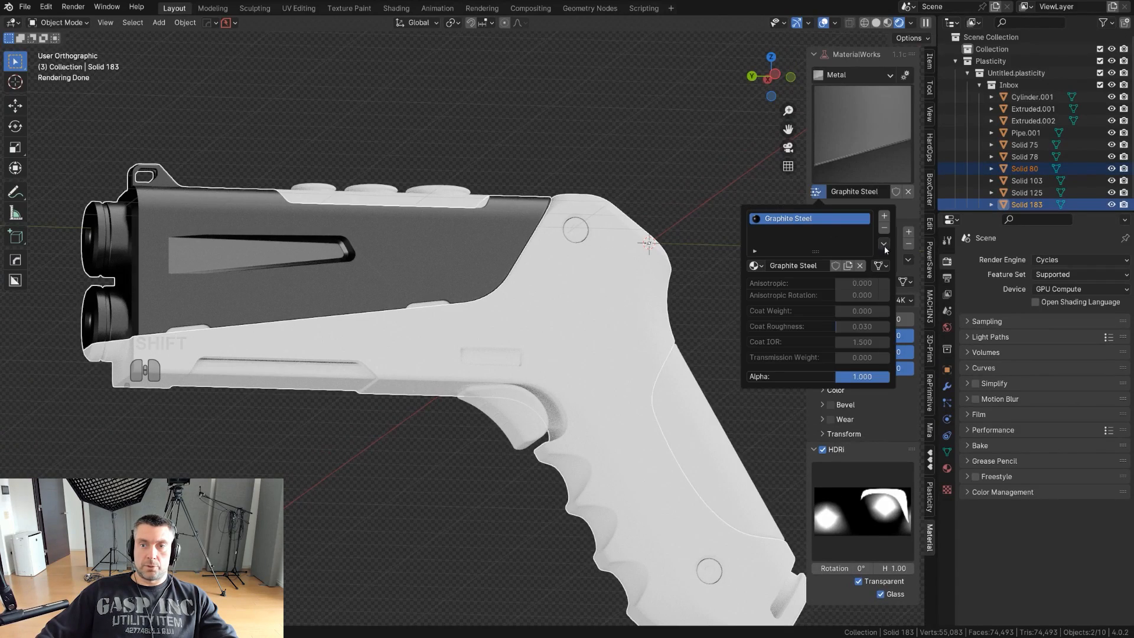
left_click(897, 273)
scroll(710, 278, "down", 2)
middle_click_drag(710, 278, 673, 268, "shift")
left_click(638, 245)
scroll(638, 248, "up", 2)
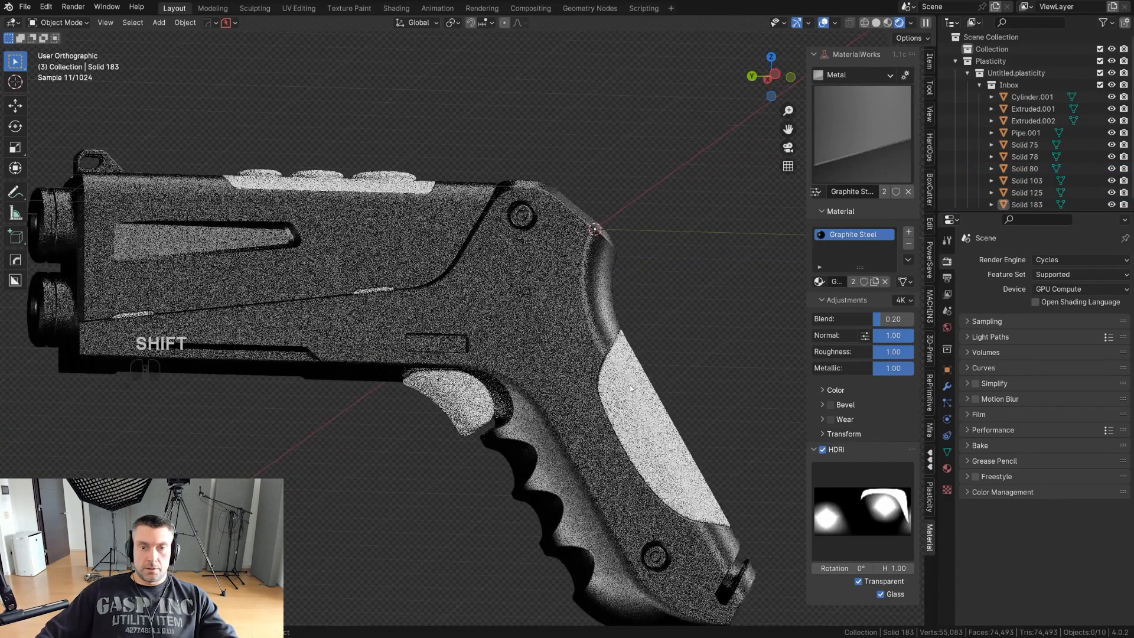
- Apply Matte Rough Plastic from the MaterialWorks Plastic library to the grip's back insert
left_click(641, 387)
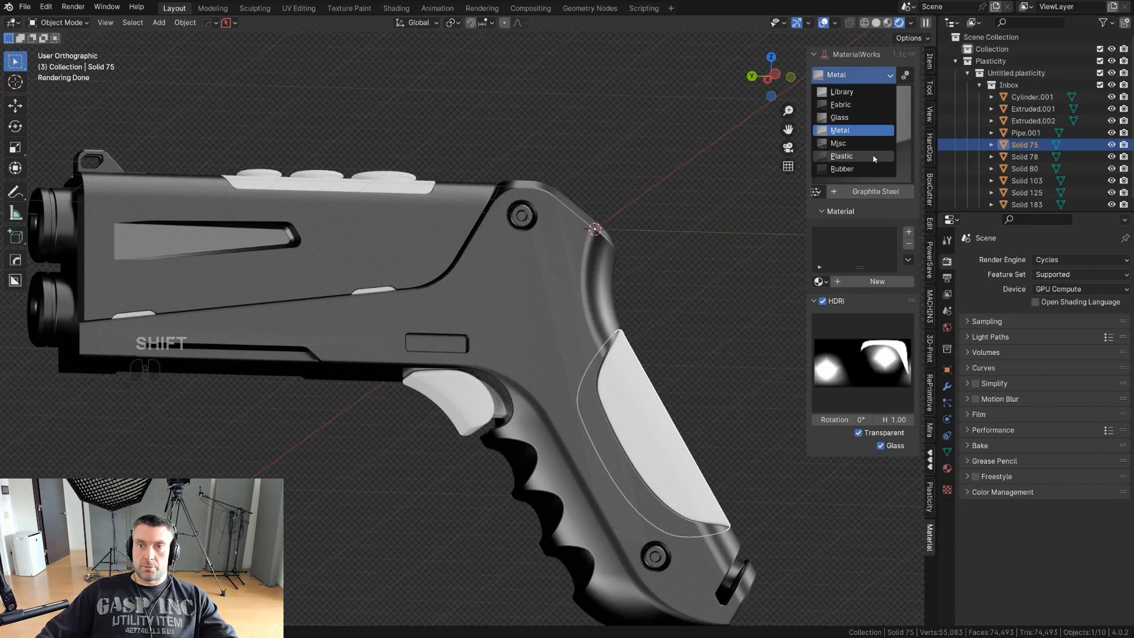
left_click(841, 155)
left_click(830, 177)
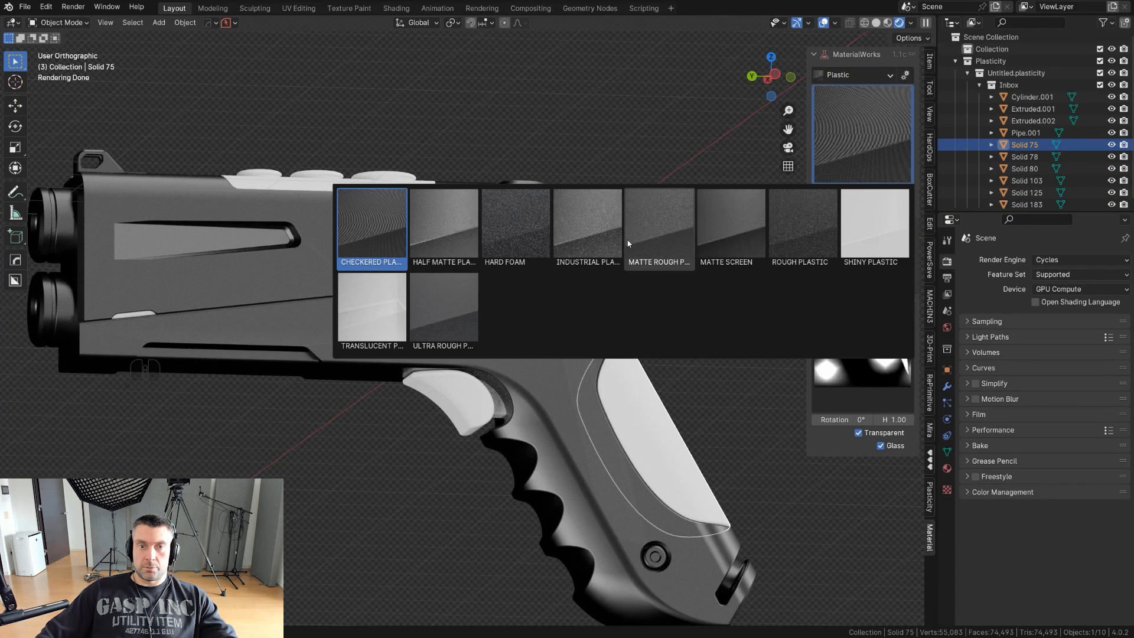
left_click(658, 225)
middle_click_drag(637, 292, 630, 254)
left_click(653, 289)
mouse_move(622, 317)
middle_mouse_down("shift")
mouse_move(607, 318)
mouse_move(636, 330)
middle_mouse_up("shift")
- Copy the grip insert's Matte Rough Plastic material to the trigger
left_click(444, 360)
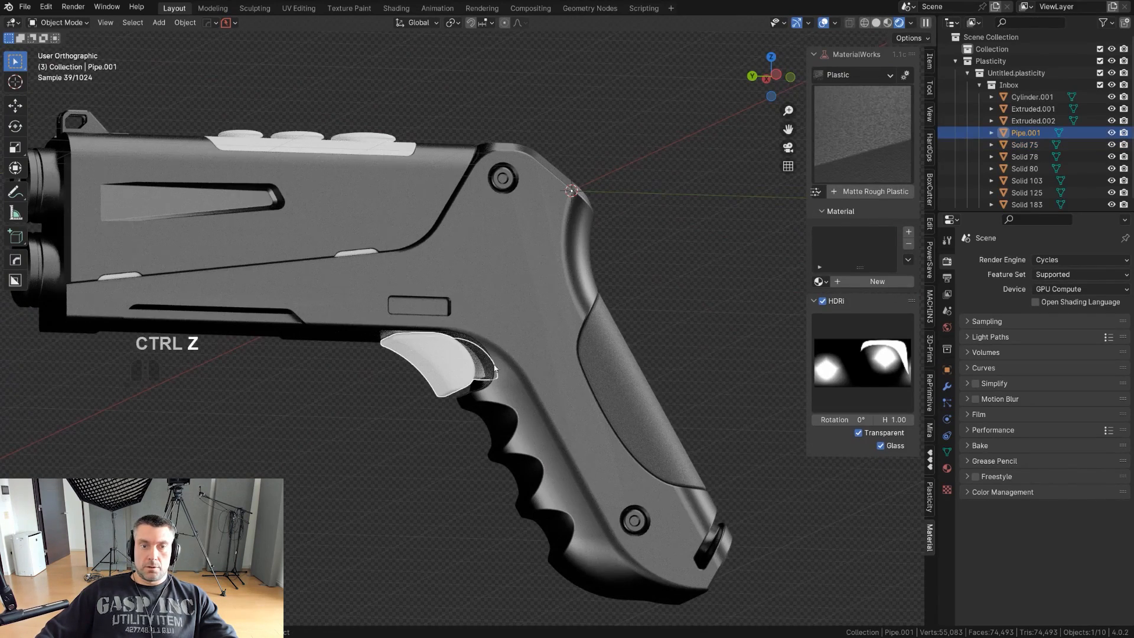
left_click(625, 365, "shift")
left_click(816, 192)
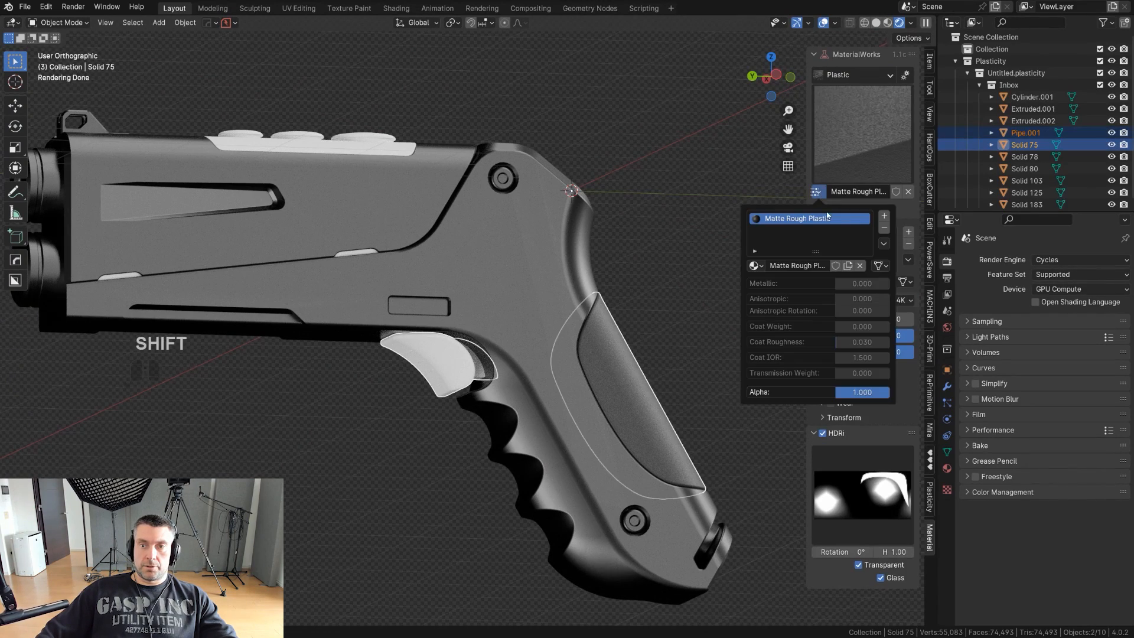
left_click(613, 246)
scroll(612, 246, "down", 1)
middle_click_drag(612, 246, 603, 277)
- Copy the grip insert's Matte Rough Plastic material to both small tabs along the seam between upper body and frame
left_click(357, 284)
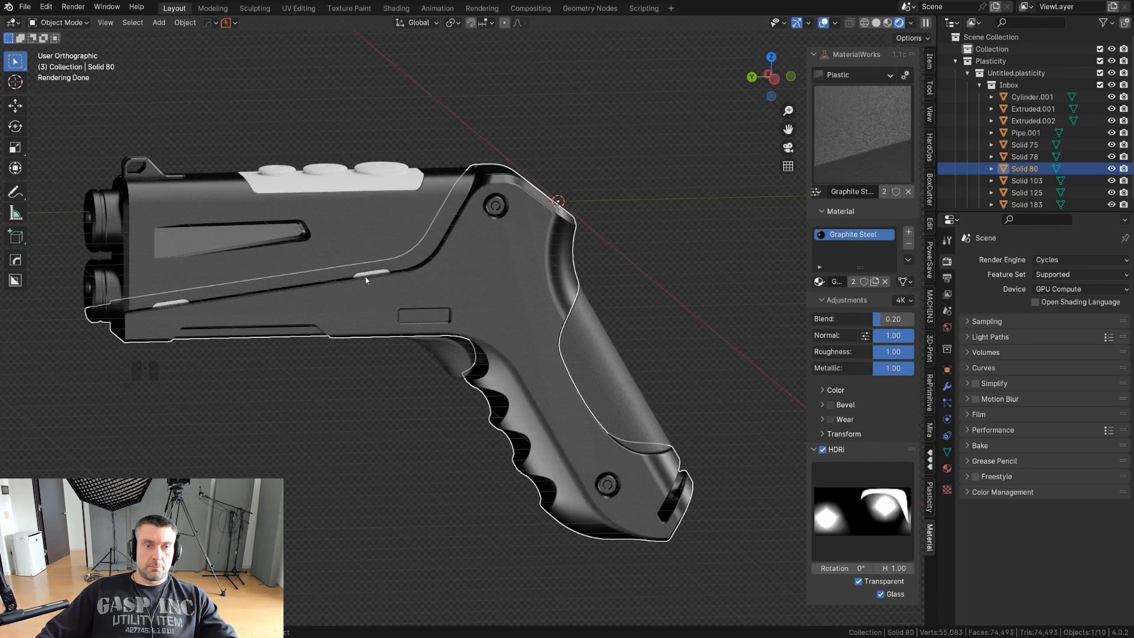
left_click(372, 273)
left_click(372, 274)
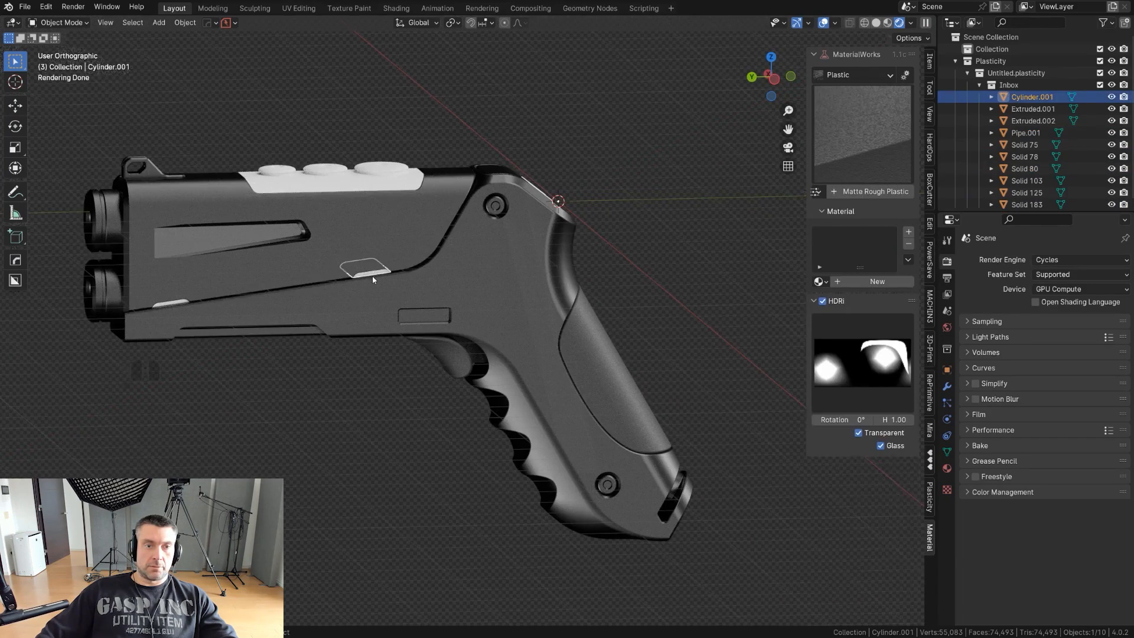
scroll(372, 274, "up", 5)
middle_click_drag(203, 298, 471, 233, "shift")
left_click(170, 280, "shift")
key("ctrl+z")
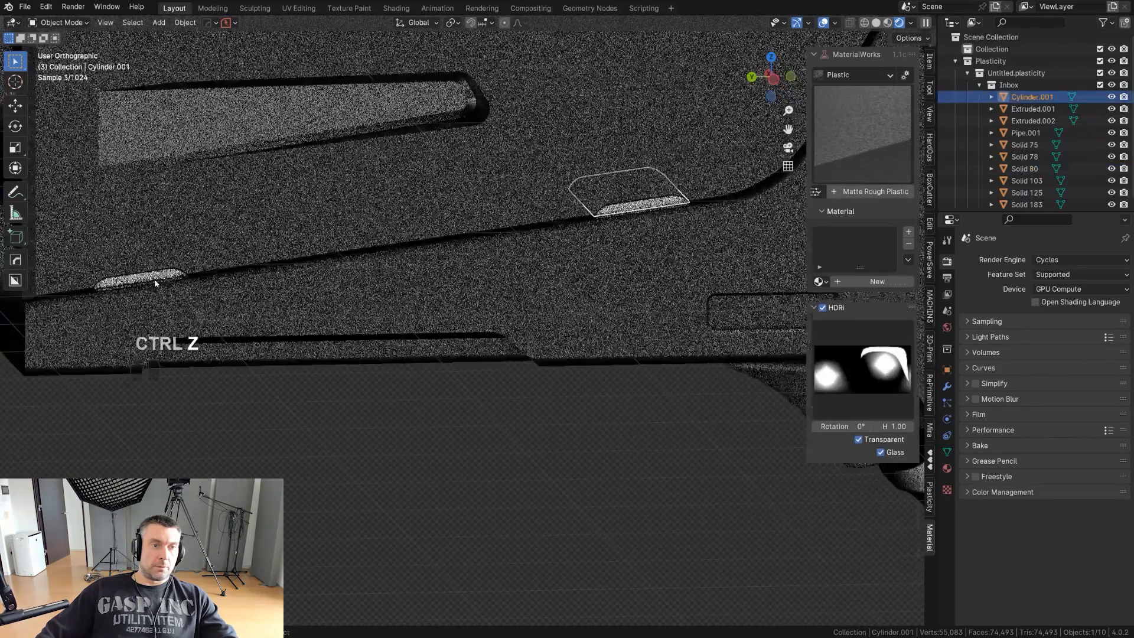
left_click(154, 282, "shift")
scroll(155, 282, "down", 6)
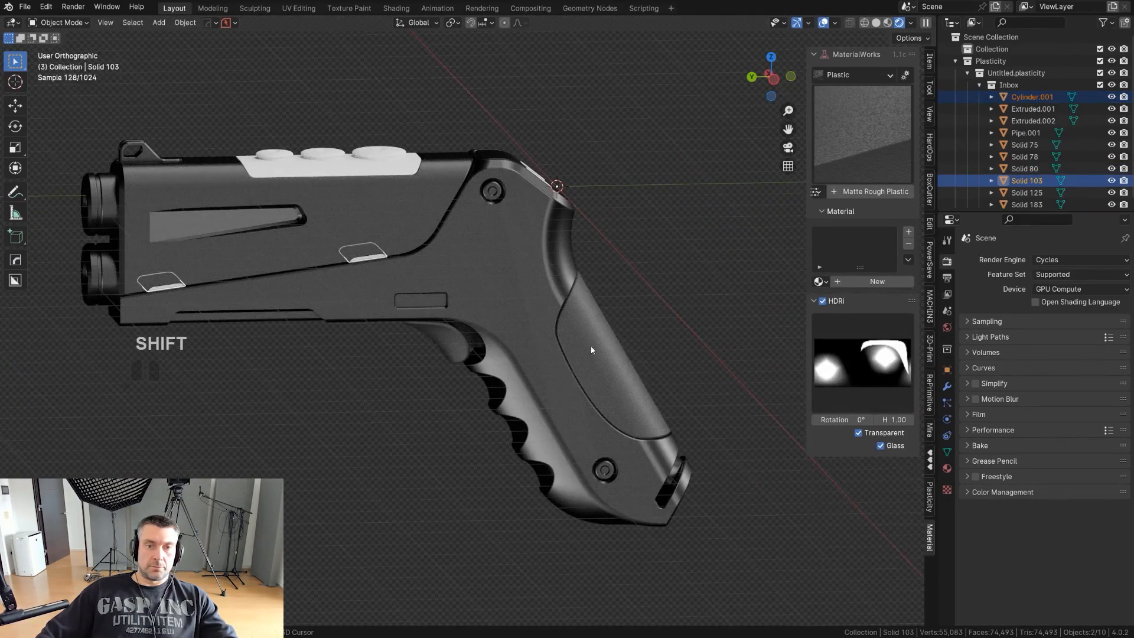
left_click(591, 346, "shift")
left_click(816, 191)
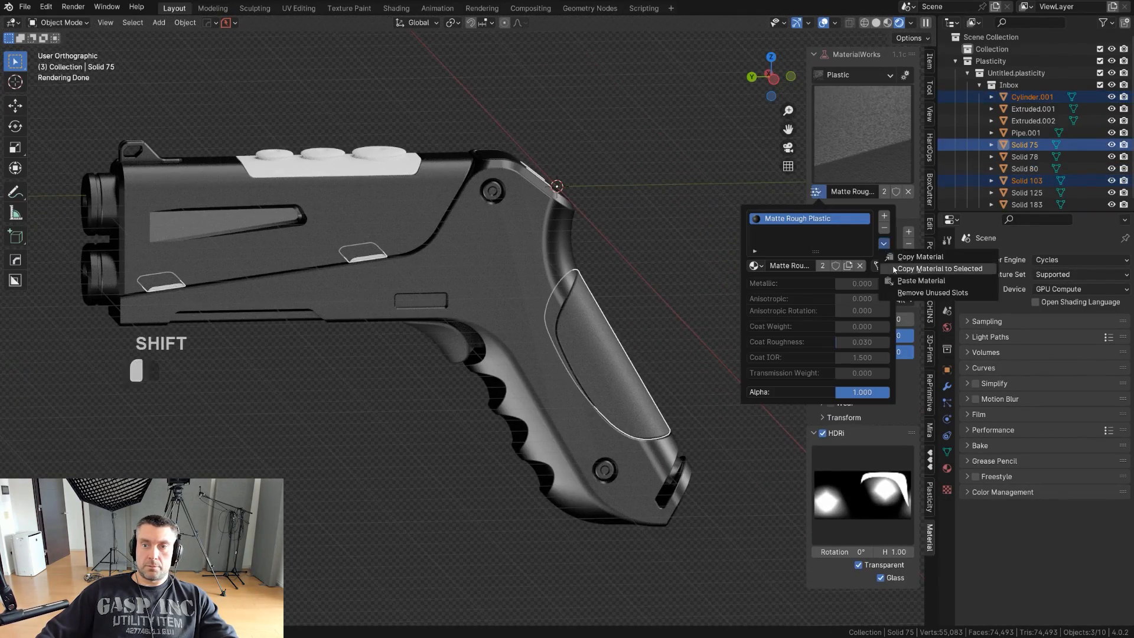
left_click(894, 269)
middle_click_drag(582, 243, 582, 231)
left_click(557, 127)
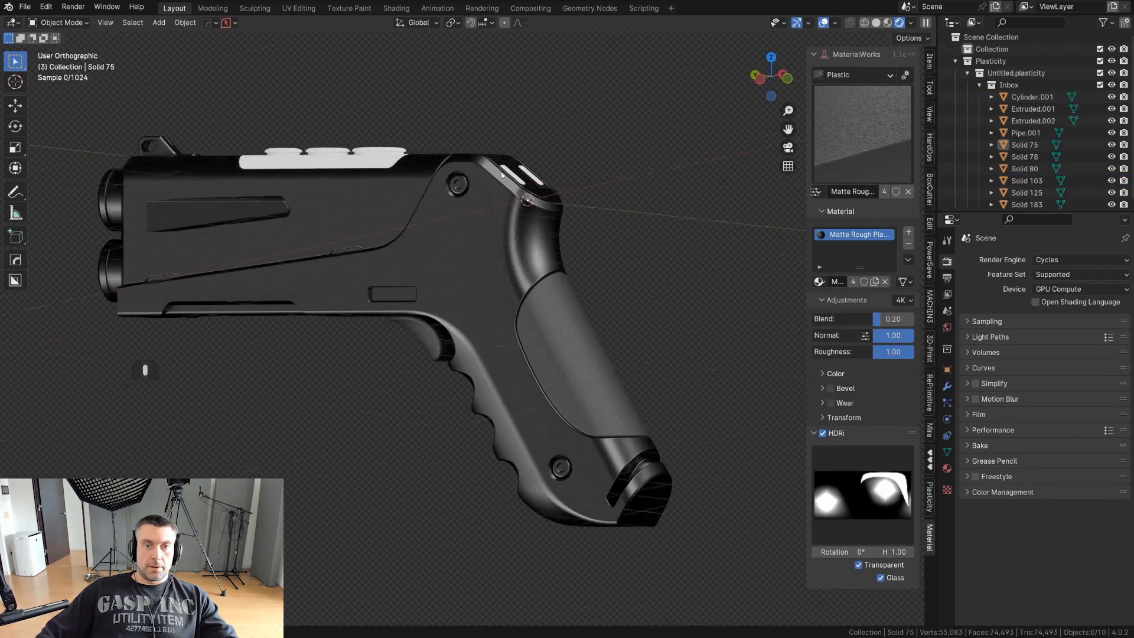
- Copy the grip insert's Matte Rough Plastic material to the two narrow strips on the frame's sloped rear
middle_click_drag(501, 175, 494, 184)
left_click(496, 192)
left_click(493, 194)
left_click(525, 190, "shift")
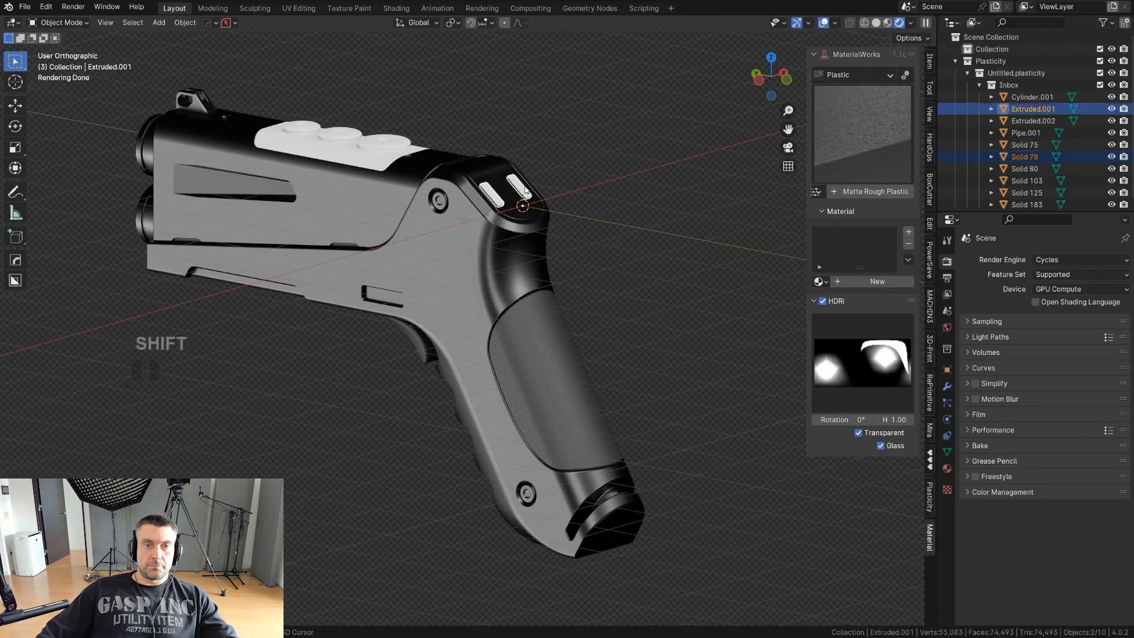
left_click(566, 349, "shift")
left_click(817, 193)
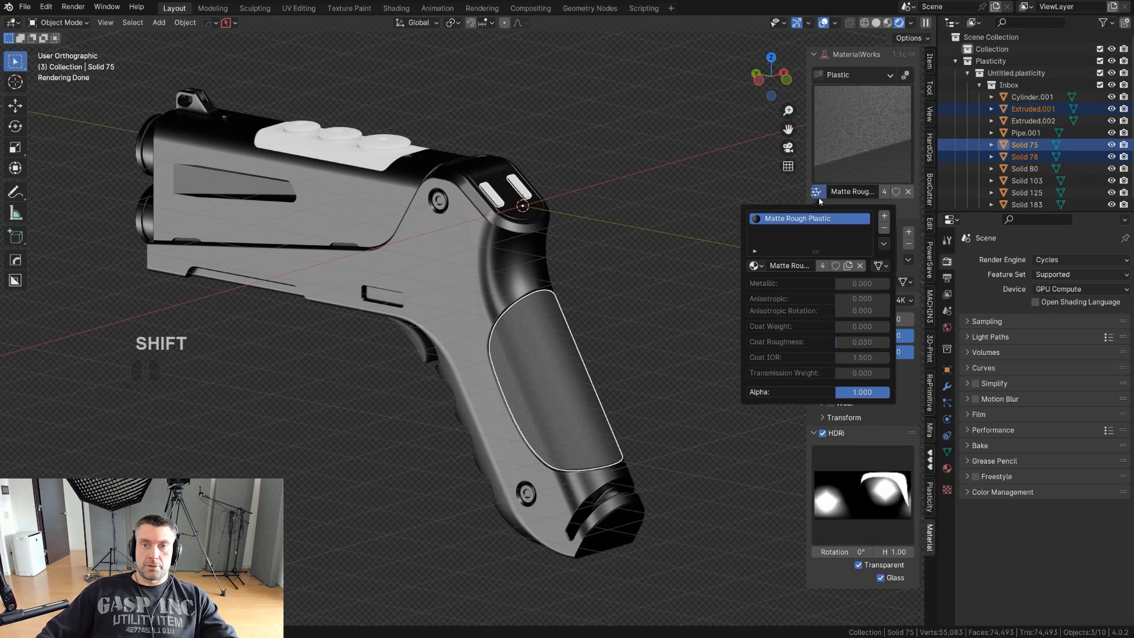
left_click(887, 269)
middle_click_drag(567, 232, 402, 222)
- Mirror the small ribbed inset above the trigger to the opposite side of the pistol with HardOps
left_click(669, 305)
middle_click_drag(557, 256, 641, 262)
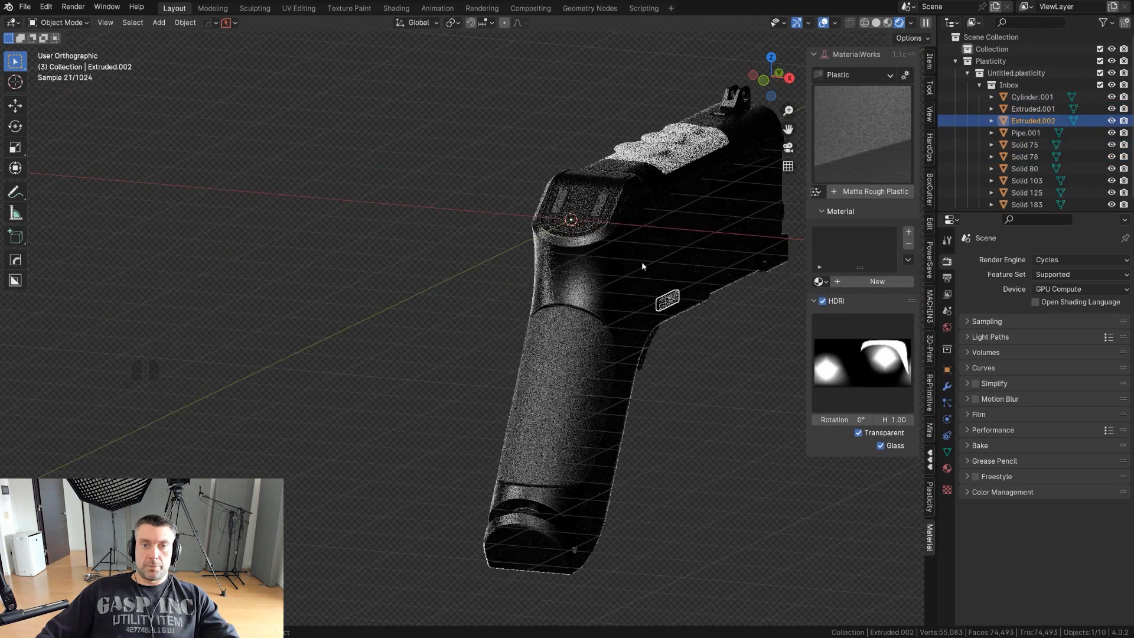
key("alt+x")
left_click(652, 228)
right_click(702, 316)
- Copy the Matte Rough Plastic material from a rear strip to the mirrored ribbed insets
left_click(669, 305)
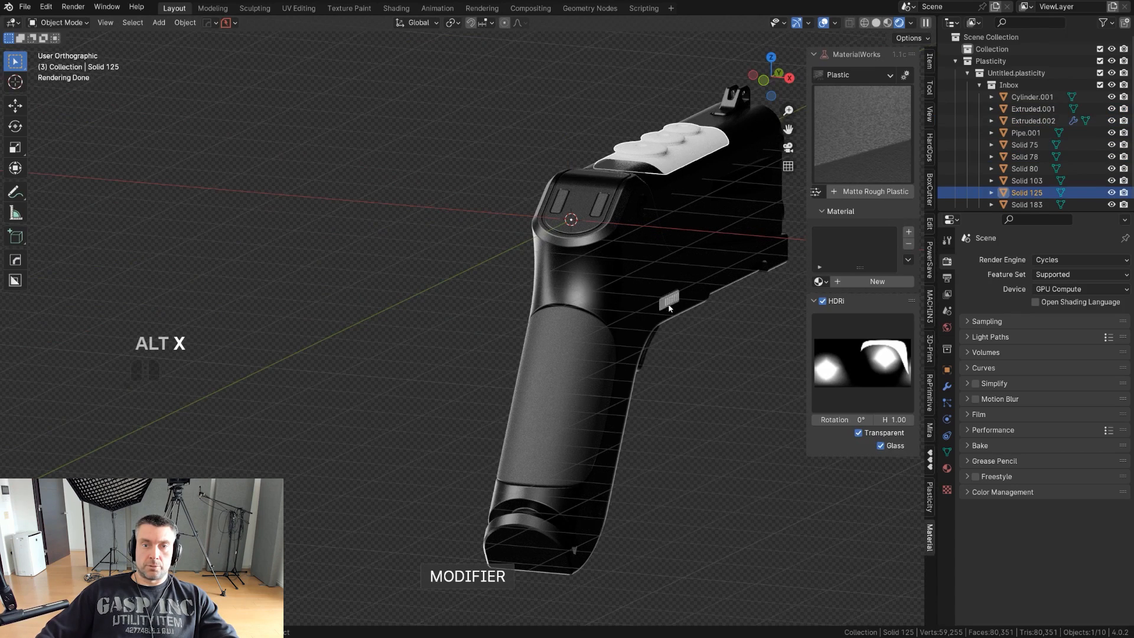
left_click(672, 299)
left_click(603, 204, "shift")
left_click(815, 192)
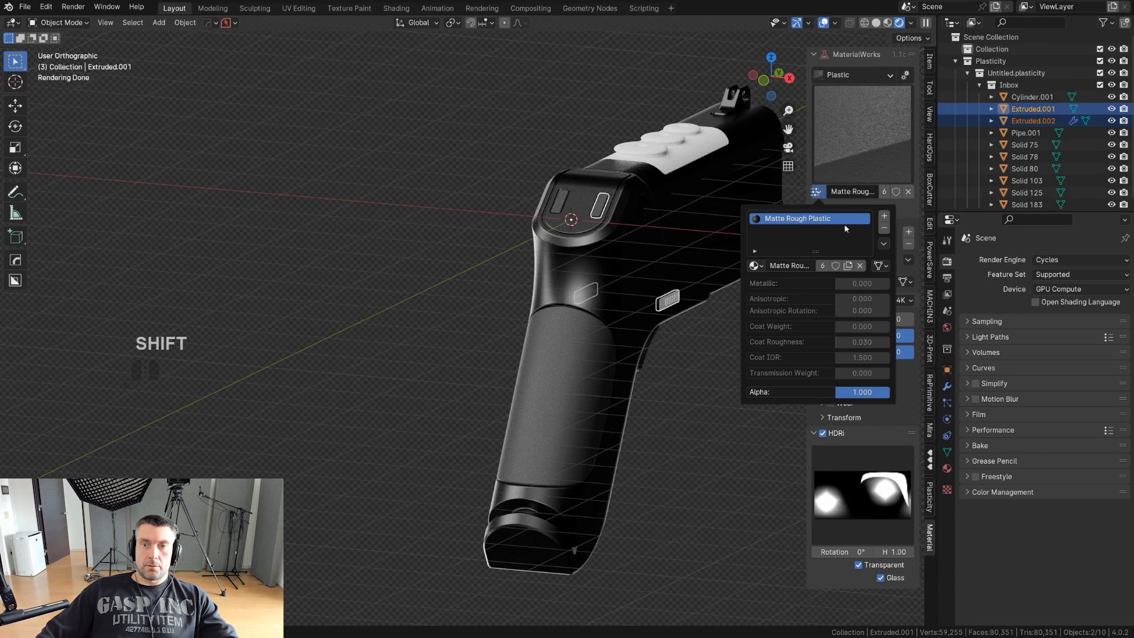
left_click(904, 269)
middle_click_drag(549, 258, 627, 258, "alt")
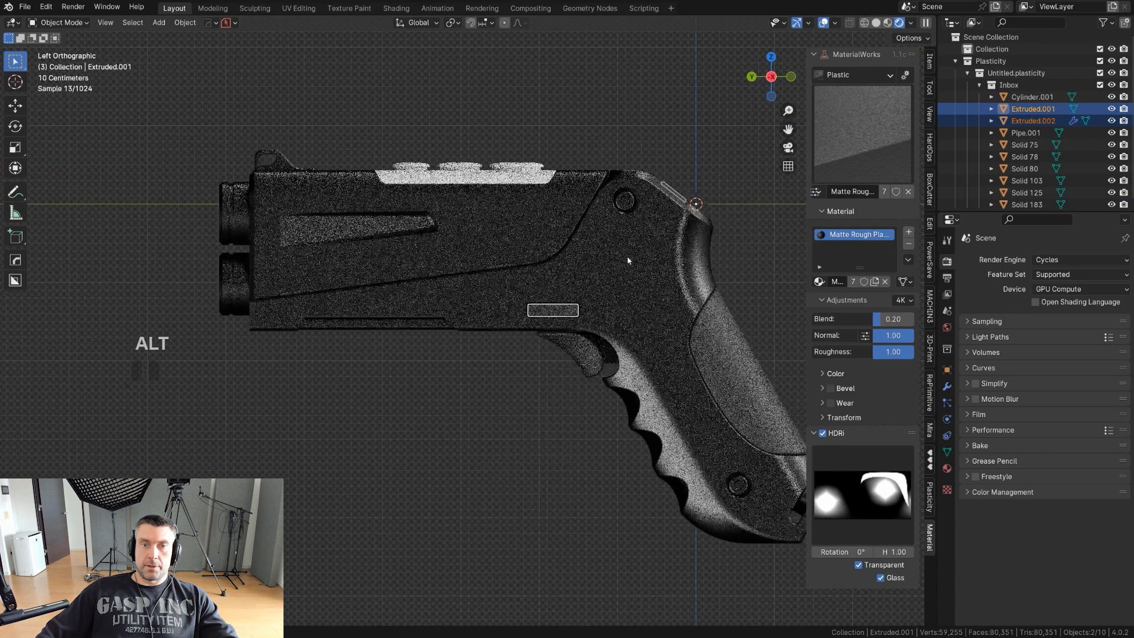
- Apply Half Matt Steel from the MaterialWorks Metal library to the top plate with the three round buttons
left_click(508, 168)
scroll(509, 262, "up", 1)
middle_click_drag(530, 212, 575, 269, "shift")
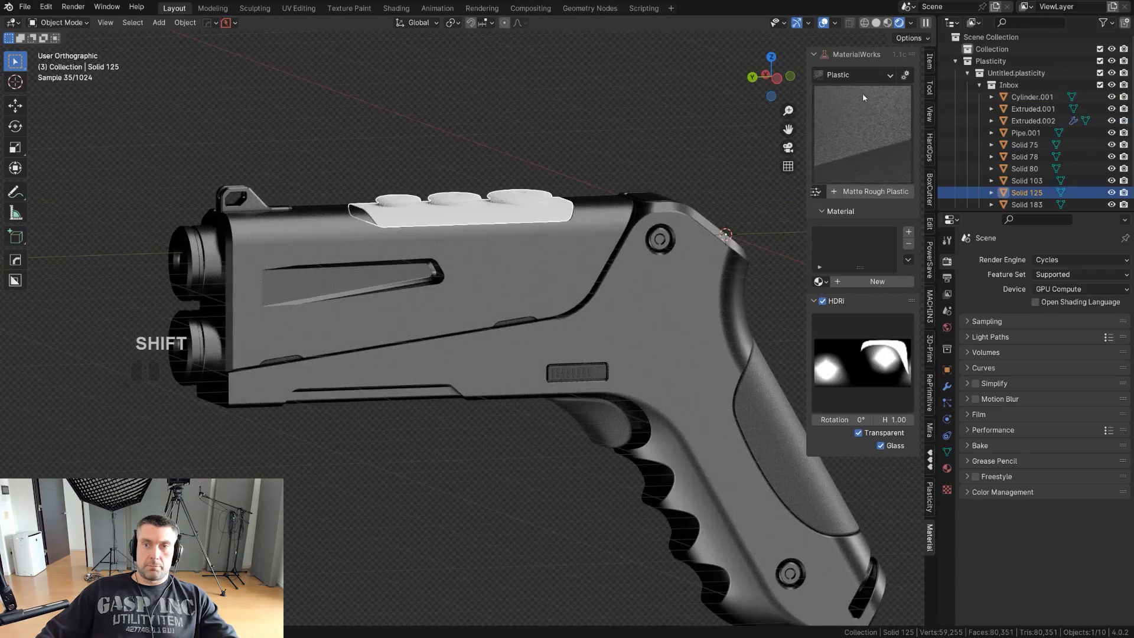
left_click(857, 130)
left_click(858, 132)
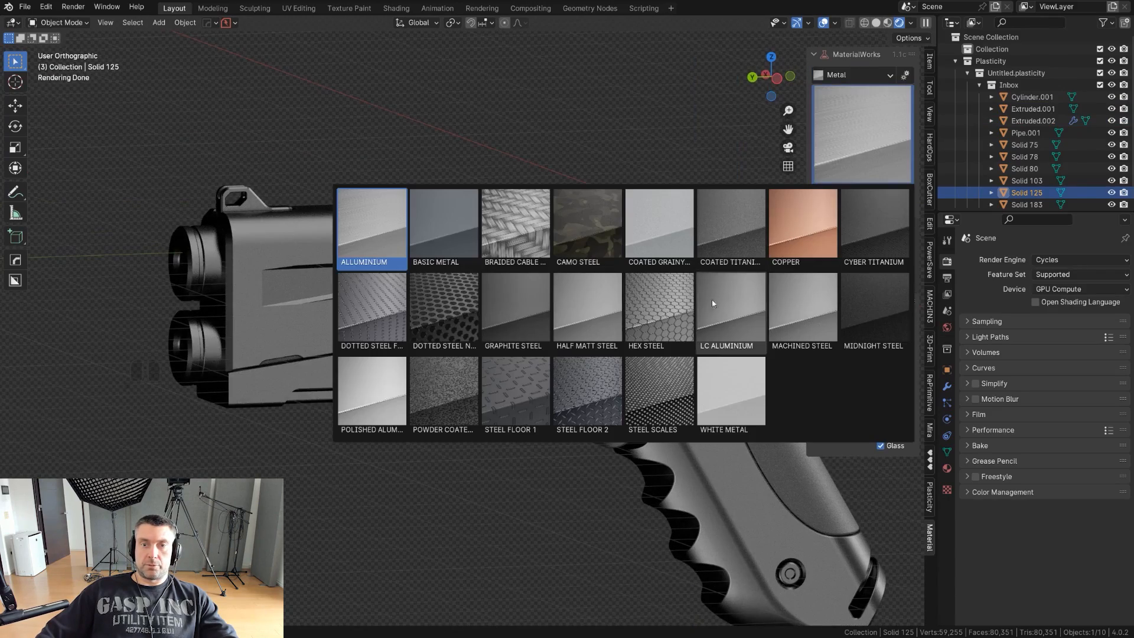
left_click(587, 305)
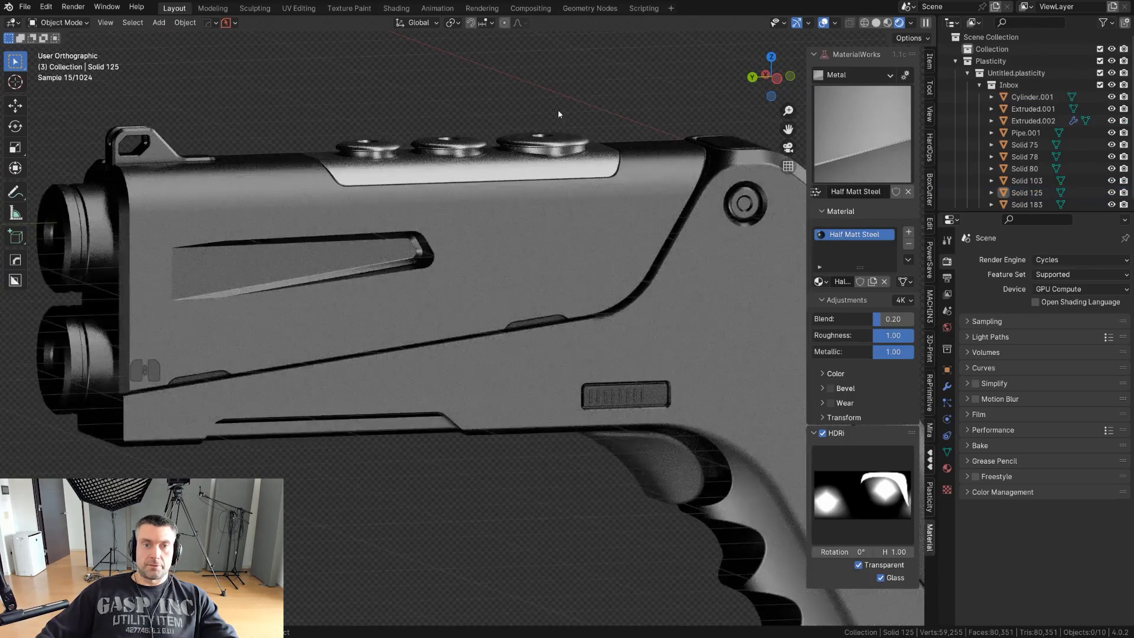
- Examine the applied materials on the whole pistol and the frame's rear up close, and select the frame
middle_click_drag(558, 108, 616, 151, "alt")
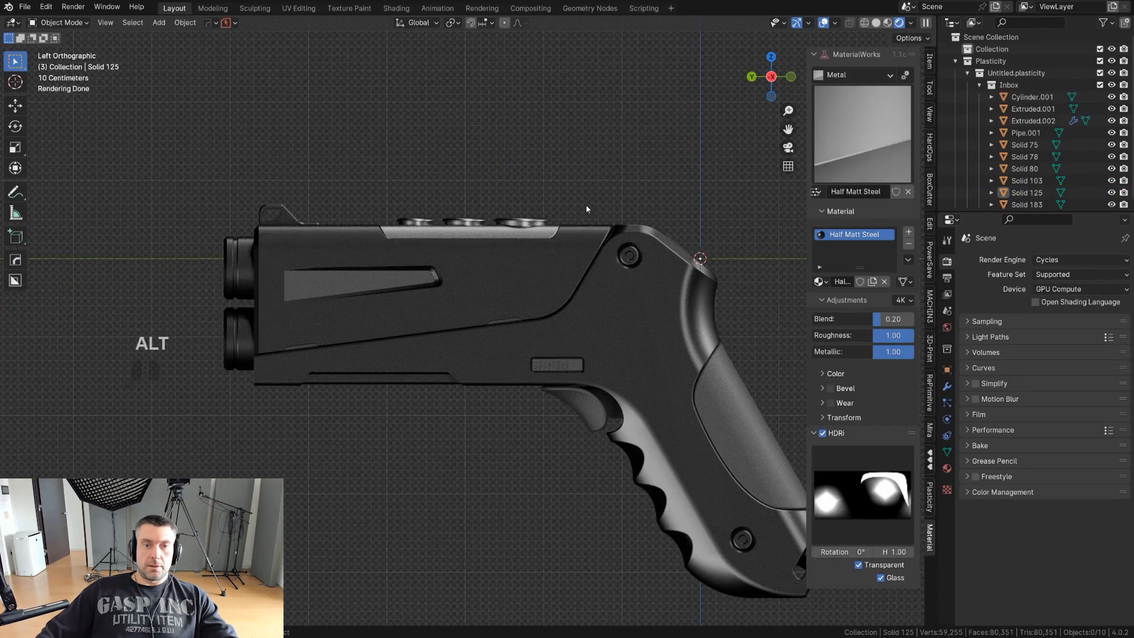
mouse_move(586, 208)
middle_mouse_down()
mouse_move(607, 202)
mouse_move(663, 228)
mouse_move(651, 237)
mouse_move(594, 214)
middle_mouse_up()
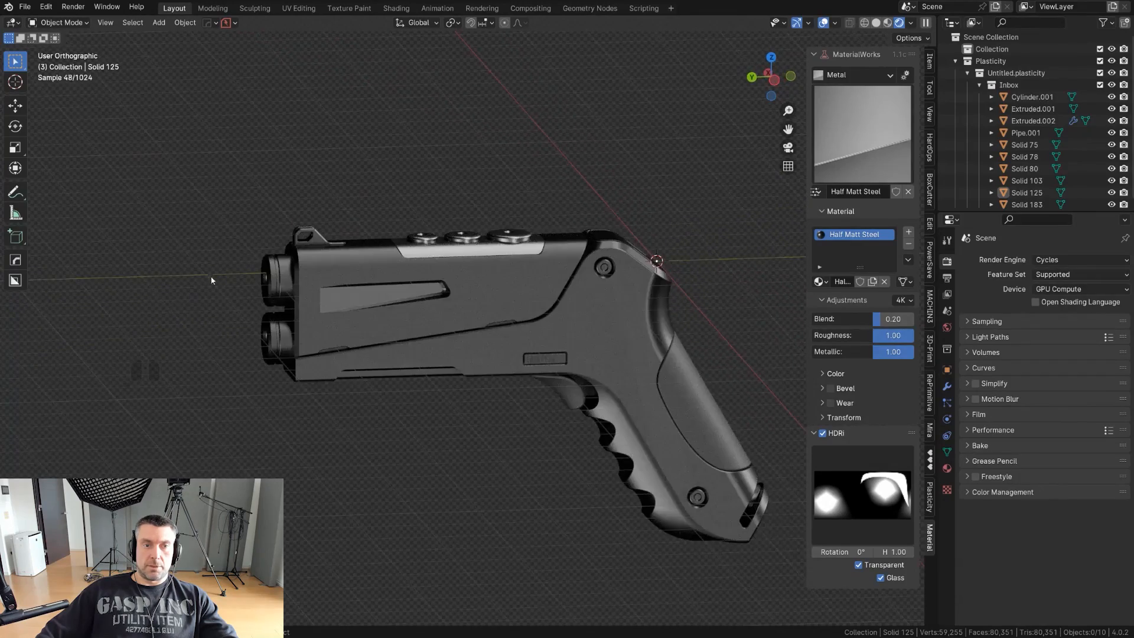
scroll(410, 238, "up", 2)
scroll(475, 229, "down", 2)
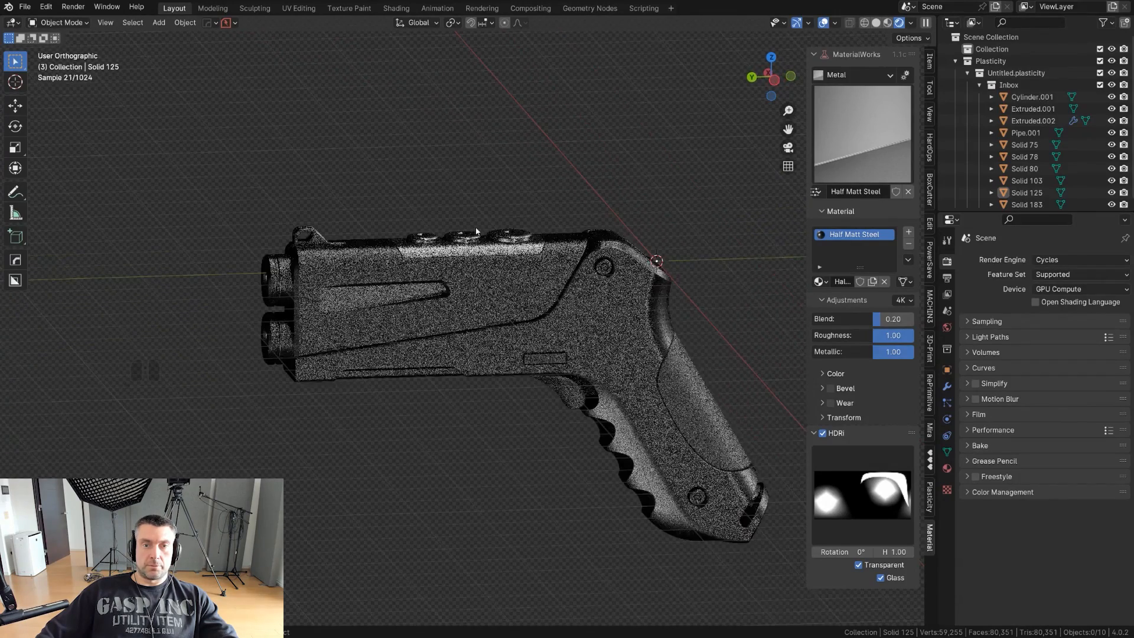
scroll(502, 242, "up", 4)
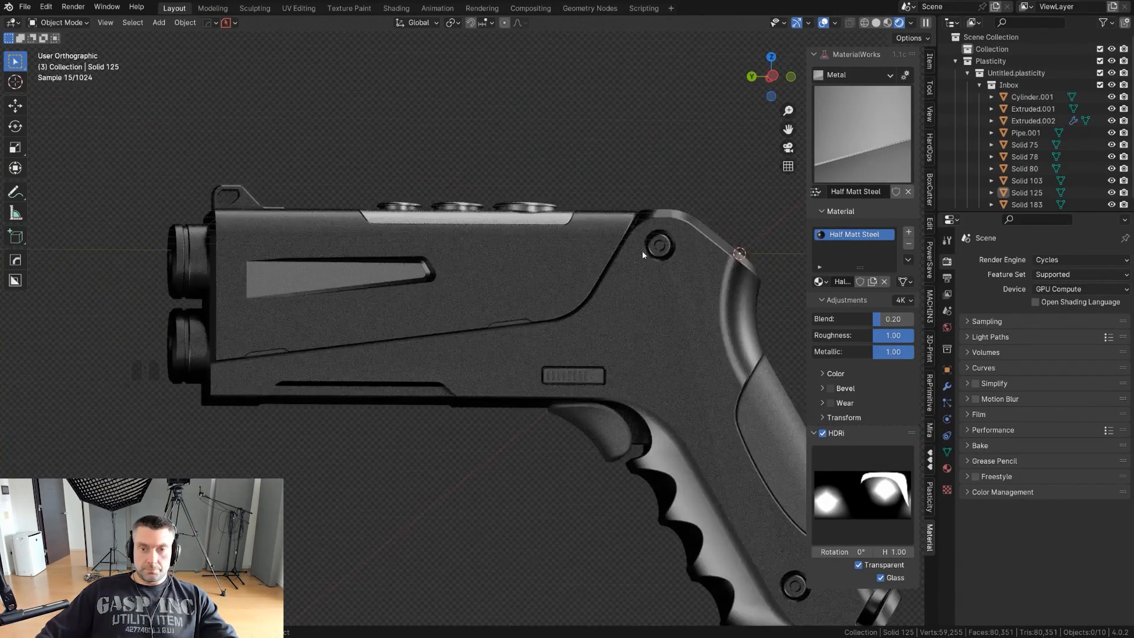
middle_click_drag(673, 258, 589, 274)
scroll(702, 292, "up", 2)
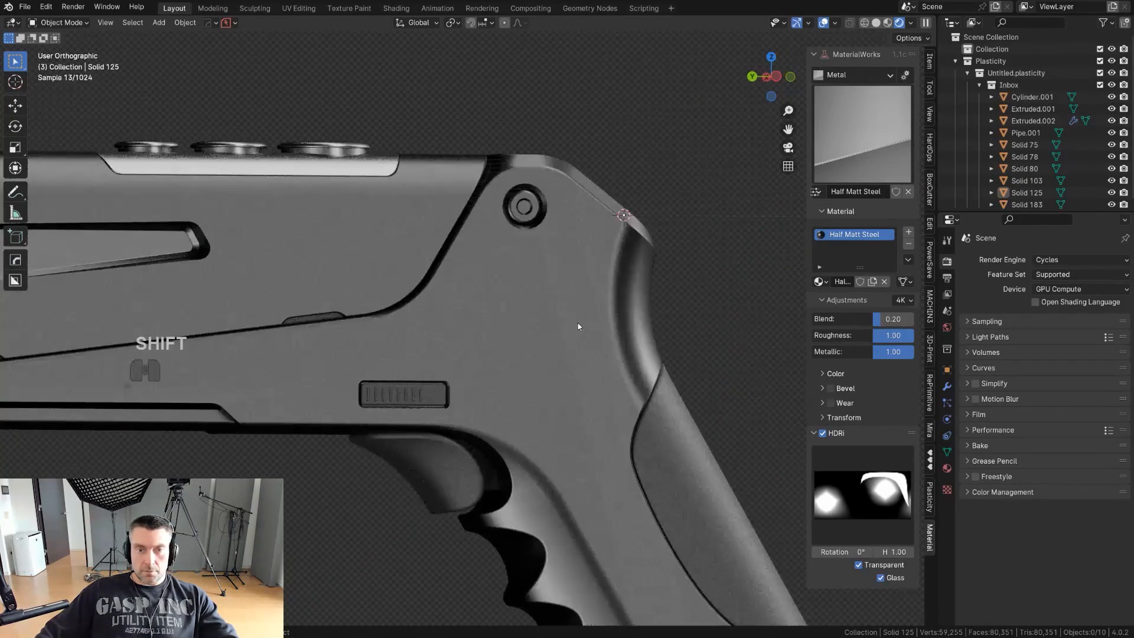
middle_click_drag(579, 321, 600, 333)
left_click(600, 333)
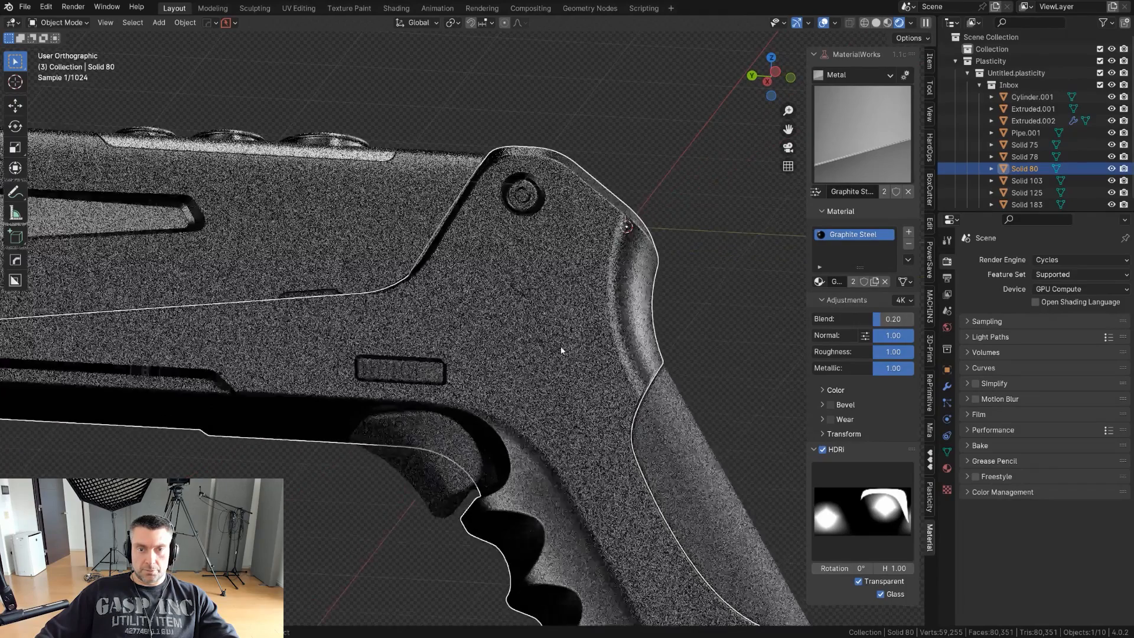
key("q")
left_click(584, 389, "ctrl")
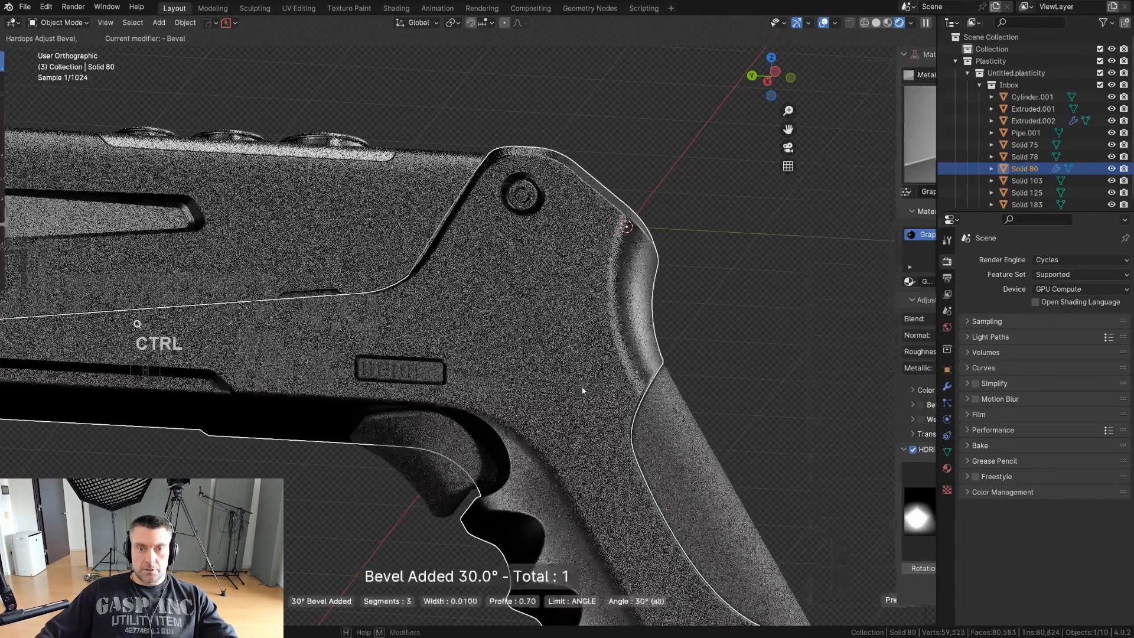
right_click(584, 379)
- Run HardOps Sharpen on the pistol's frame twice, with 30° sharpness and 60° auto smooth on the first pass
key("q")
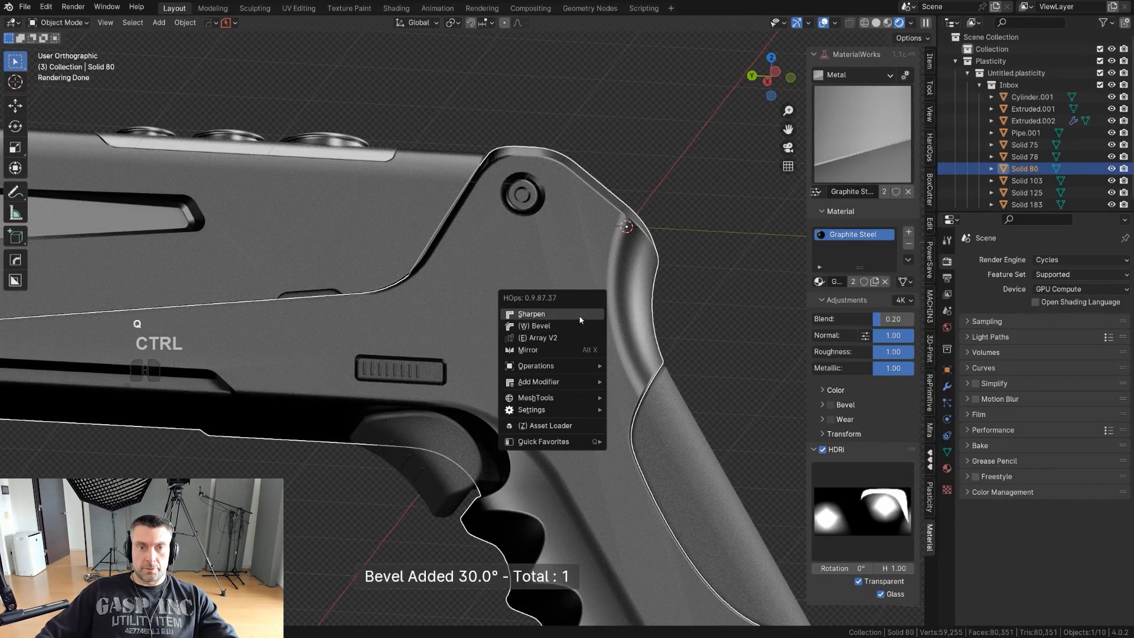
left_click(578, 314, "ctrl")
key("q")
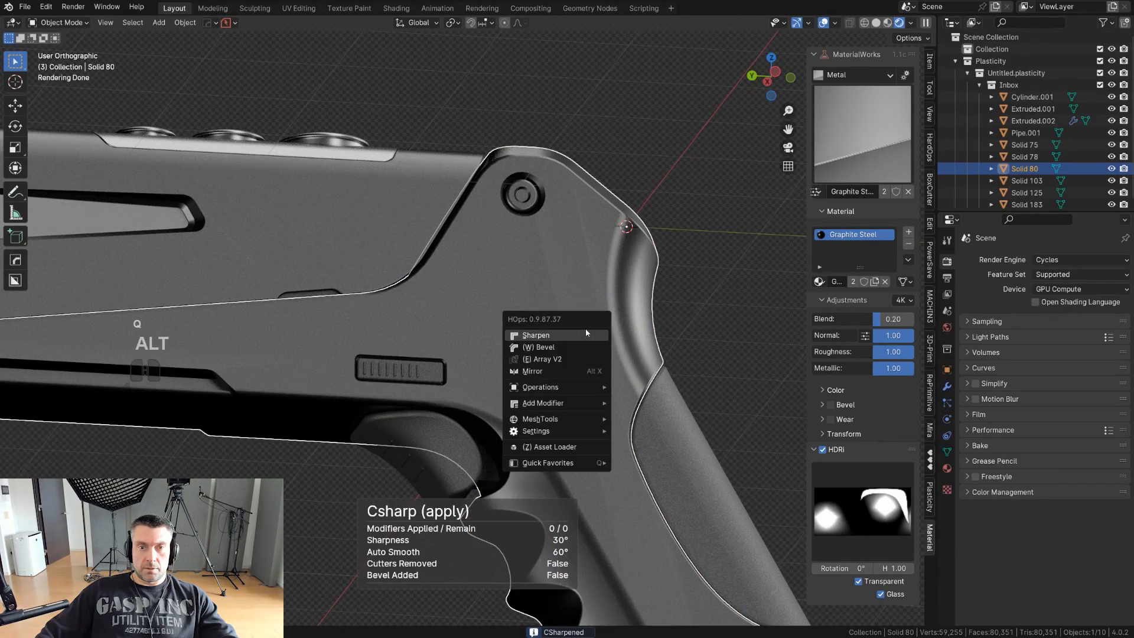
left_click(585, 334, "alt")
- Examine the frame's surface shading around the rear and grip, checking its mesh briefly in Edit Mode
middle_click_drag(694, 295, 183, 342)
scroll(502, 349, "up", 3)
middle_click_drag(601, 330, 567, 326)
middle_click_drag(567, 325, 473, 354, "shift")
scroll(627, 380, "down", 2)
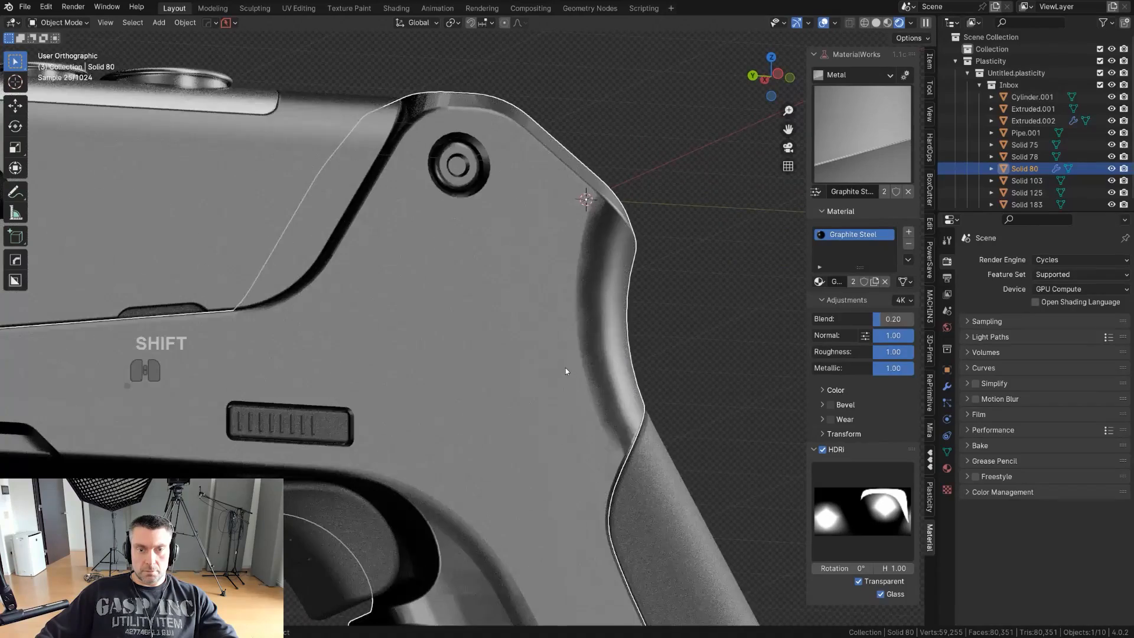
key("Tab")
key("Tab")
left_click(606, 358)
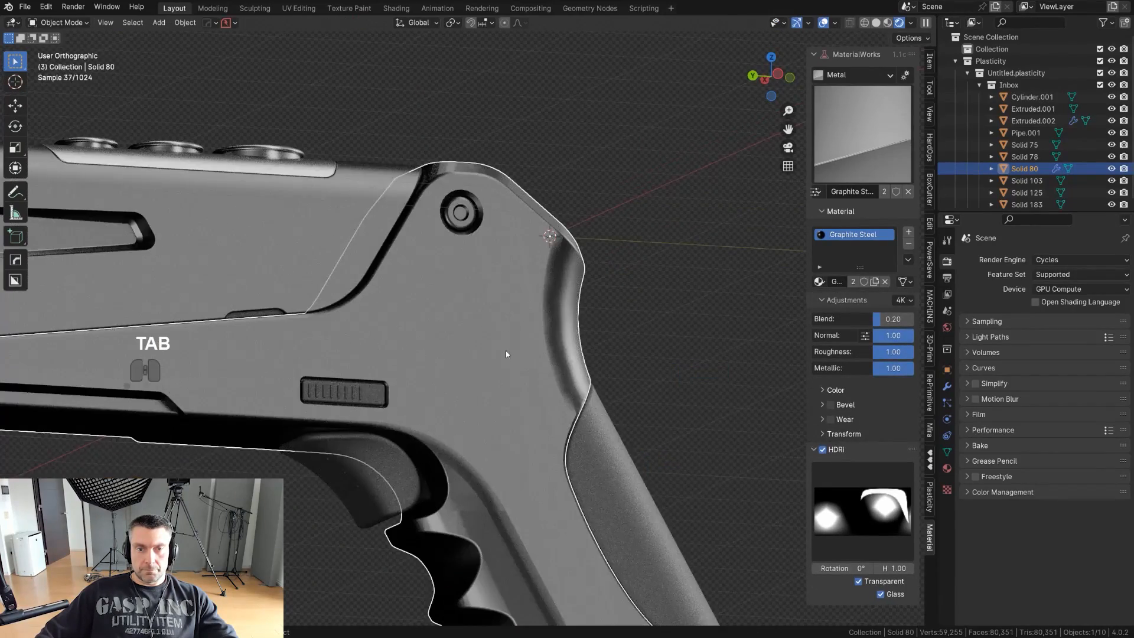
left_click(506, 352)
middle_click_drag(638, 362, 630, 365)
- Refacet the frame through the Plasticity bridge using advanced Ngon settings with 0.001 m minimum width, 0.1 m maximum width and 0.10 angle tolerances
left_click(930, 498)
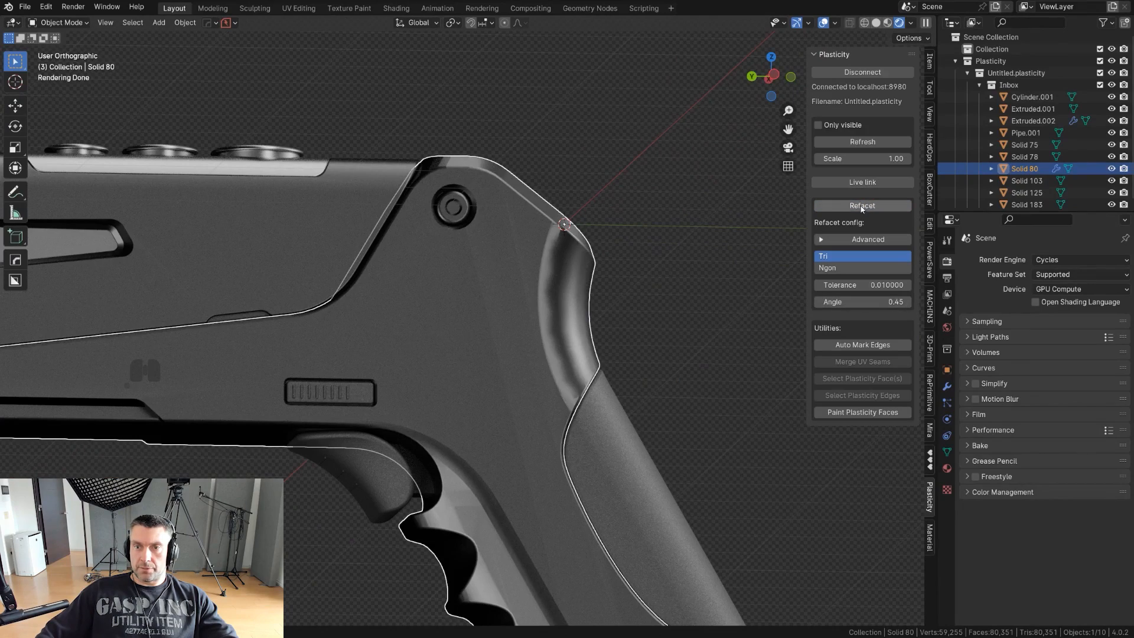
left_click(862, 206)
left_click(863, 239)
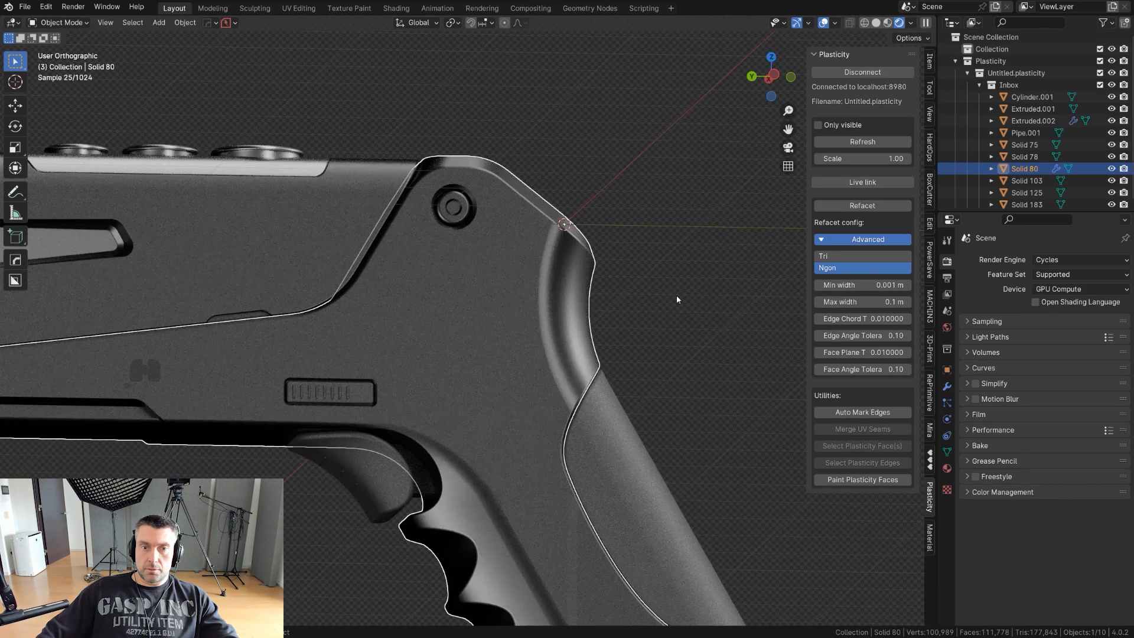
- Check the refaceted frame's mesh around the grip, run HardOps Sharpen on it and add a Weighted Normal modifier with Keep Sharp
middle_click_drag(660, 370, 655, 241, "shift")
key("Tab")
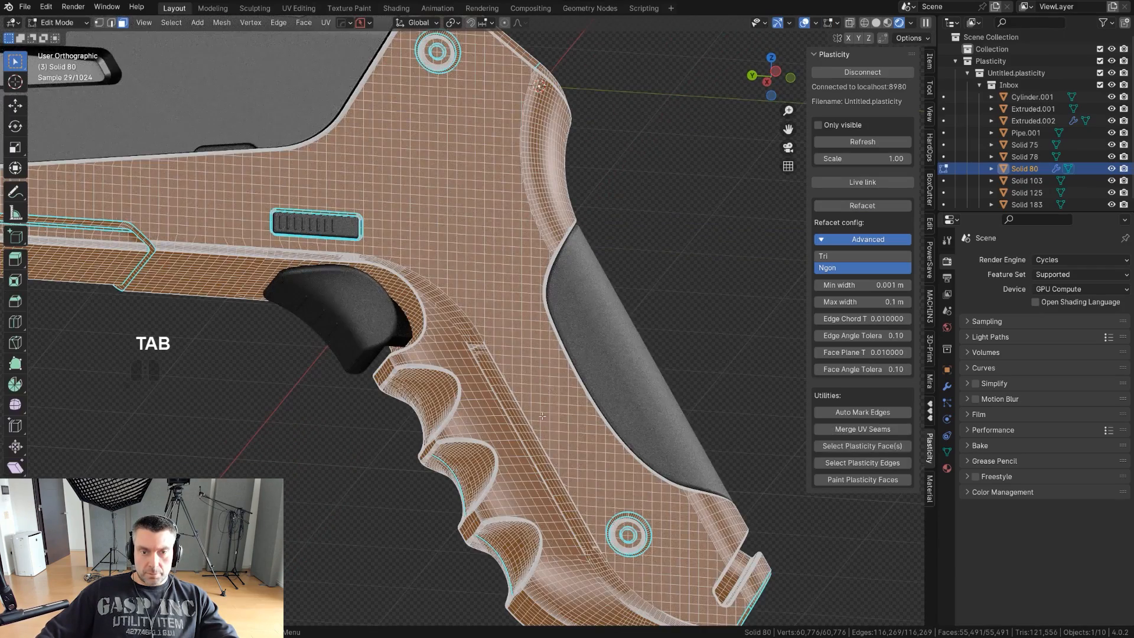
key("Tab")
key("q")
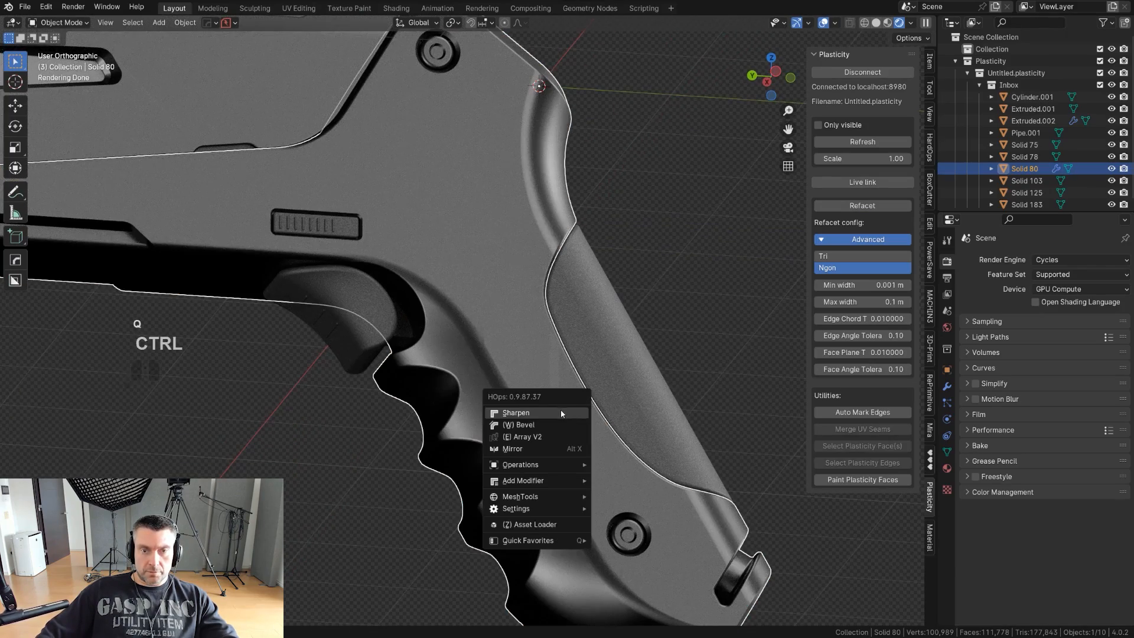
left_click(561, 409, "ctrl")
key("q")
left_click(585, 423, "alt")
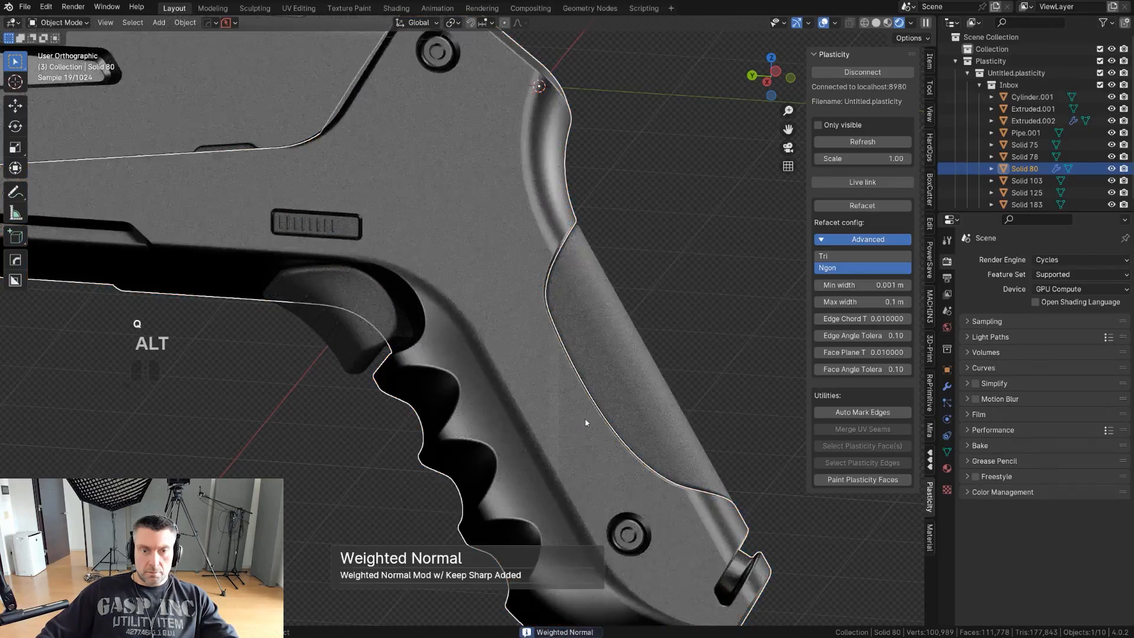
scroll(632, 393, "up", 3)
middle_click_drag(672, 433, 534, 322)
scroll(636, 398, "down", 1)
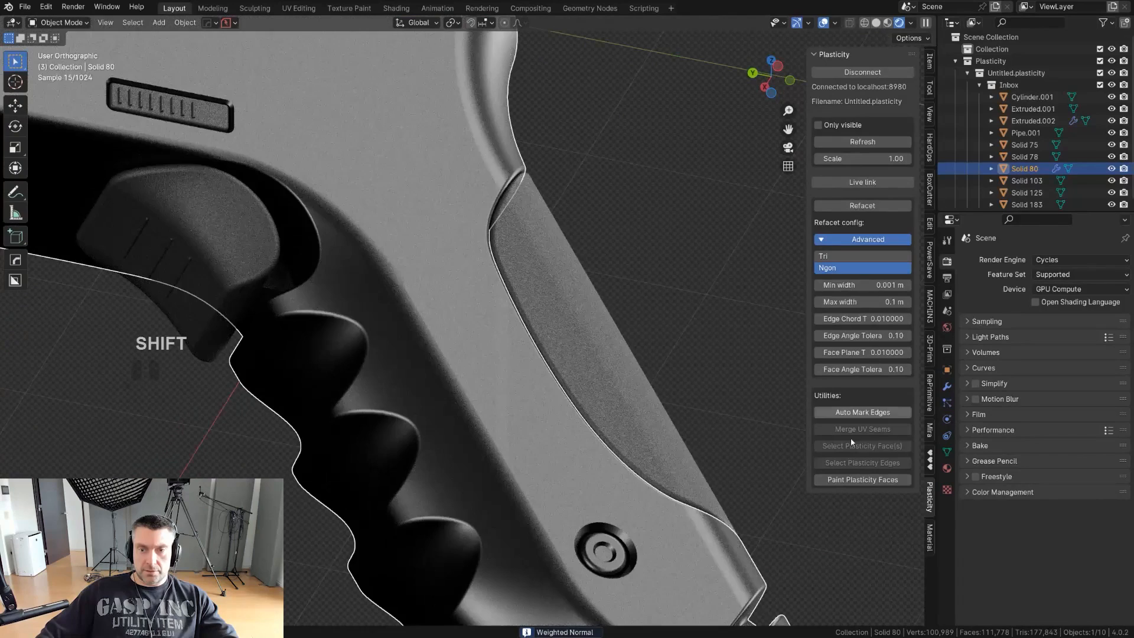
- Try the SIMPLE A and MANY 1 HDRIs as the scene lighting
left_click(930, 536)
left_click(841, 514)
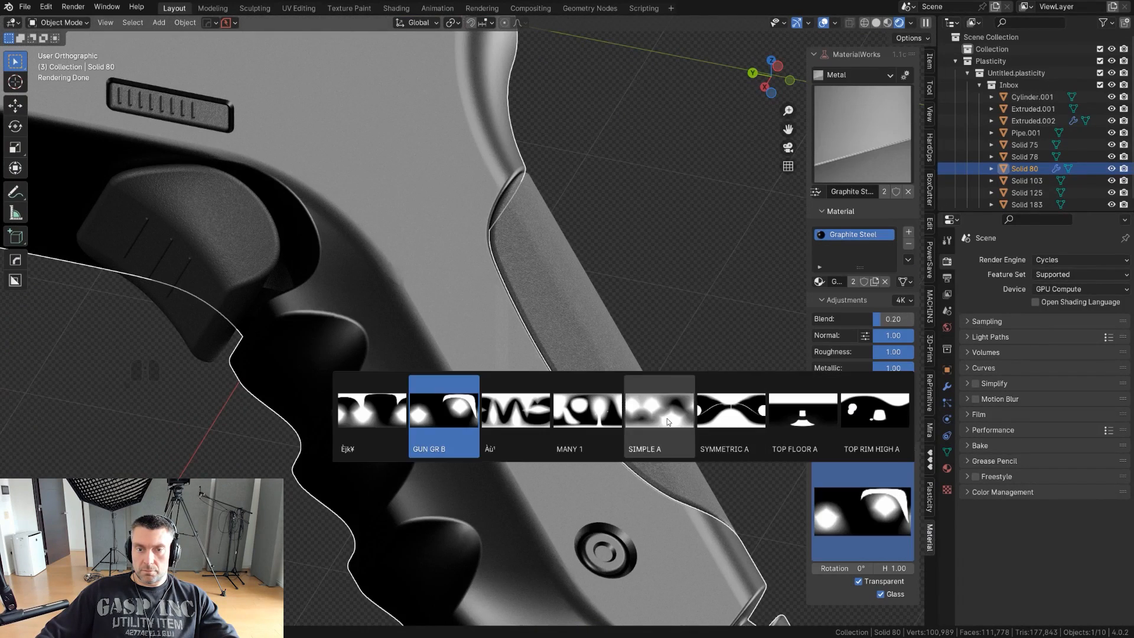
left_click(667, 420)
left_click(862, 511)
left_click(588, 415)
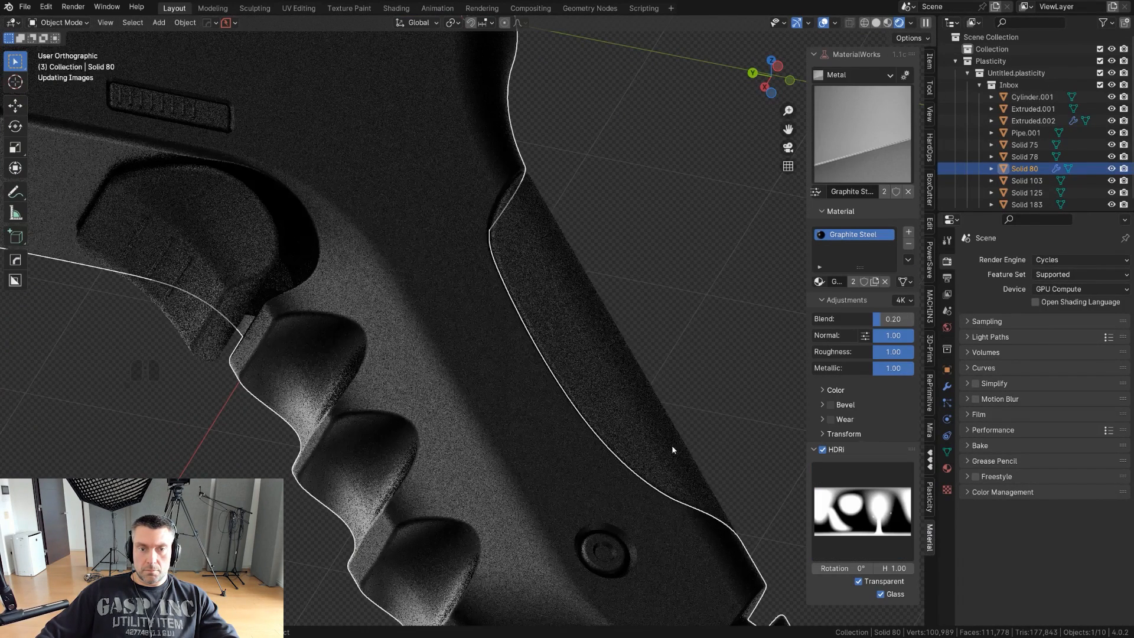
- Examine the shading of the frame, grip and whole pistol from several angles under the HDRI, and deselect the frame
middle_click_drag(608, 381, 578, 470)
scroll(561, 457, "down", 3)
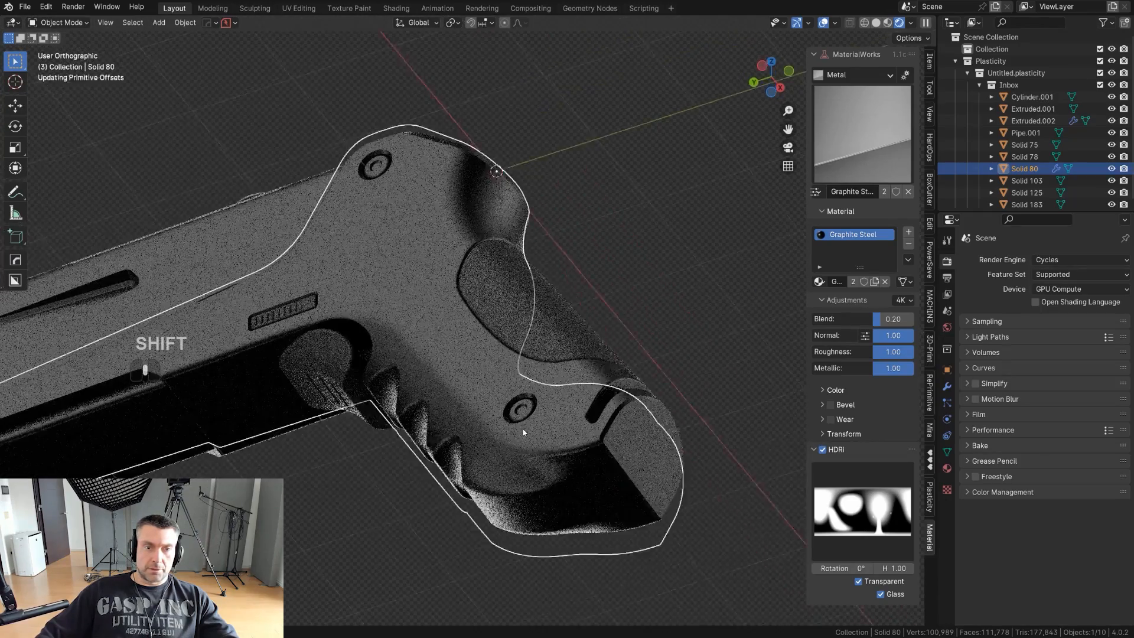
middle_click_drag(524, 431, 502, 407)
middle_click_drag(502, 408, 595, 452, "shift")
middle_click_drag(524, 502, 545, 476)
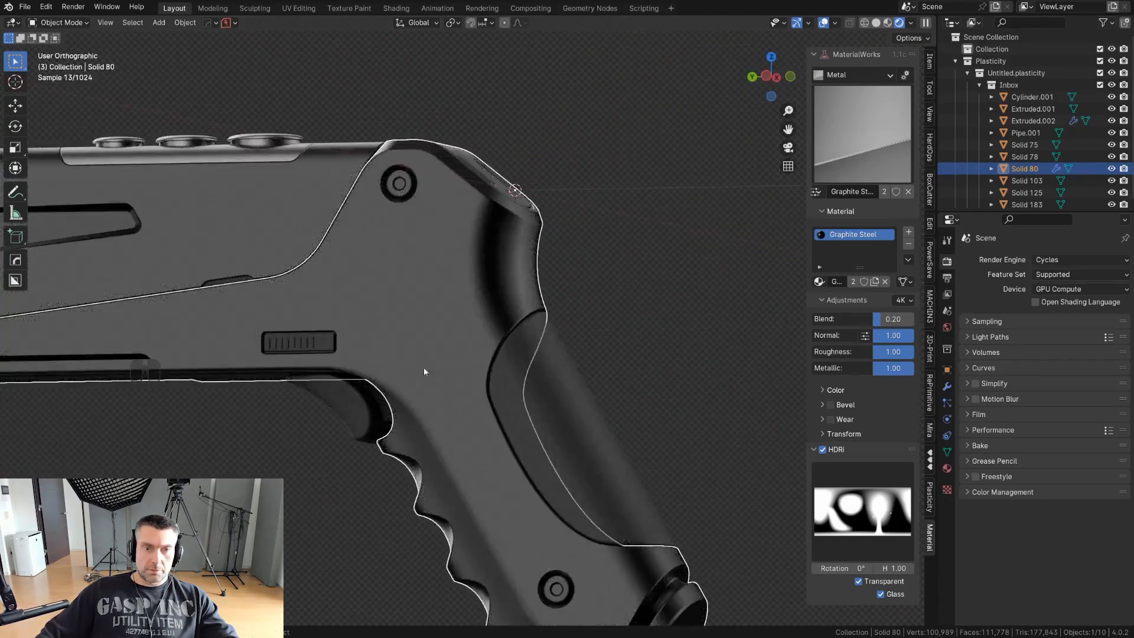
scroll(423, 367, "down", 5)
scroll(449, 348, "up", 3)
middle_click_drag(459, 345, 679, 413, "shift")
left_click(874, 507)
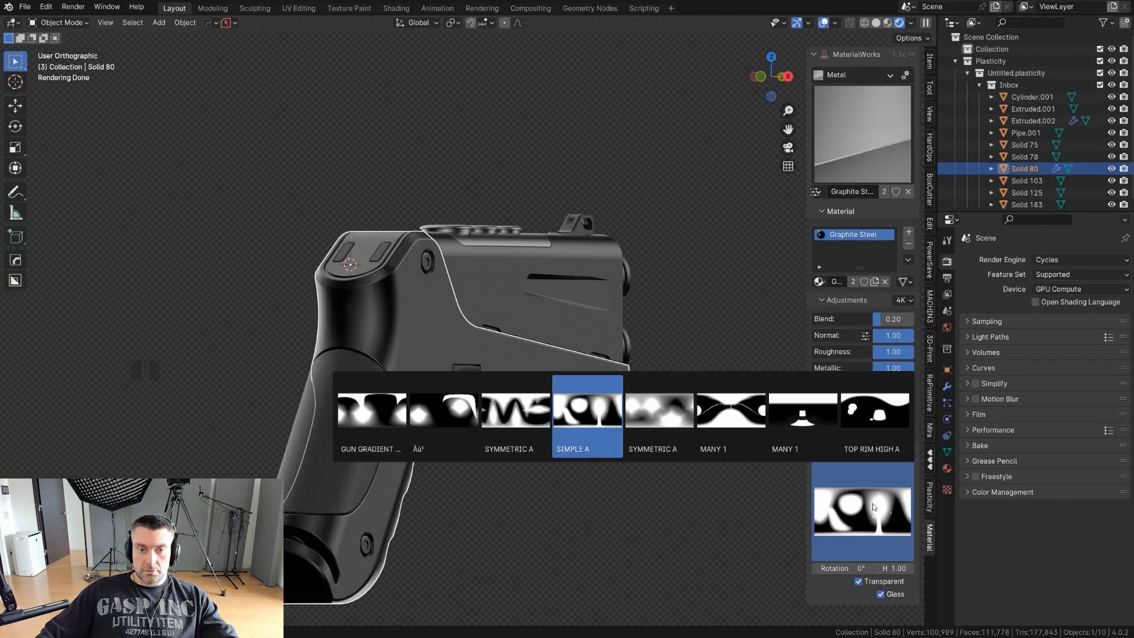
middle_click_drag(551, 473, 719, 349)
middle_click_drag(671, 392, 673, 405)
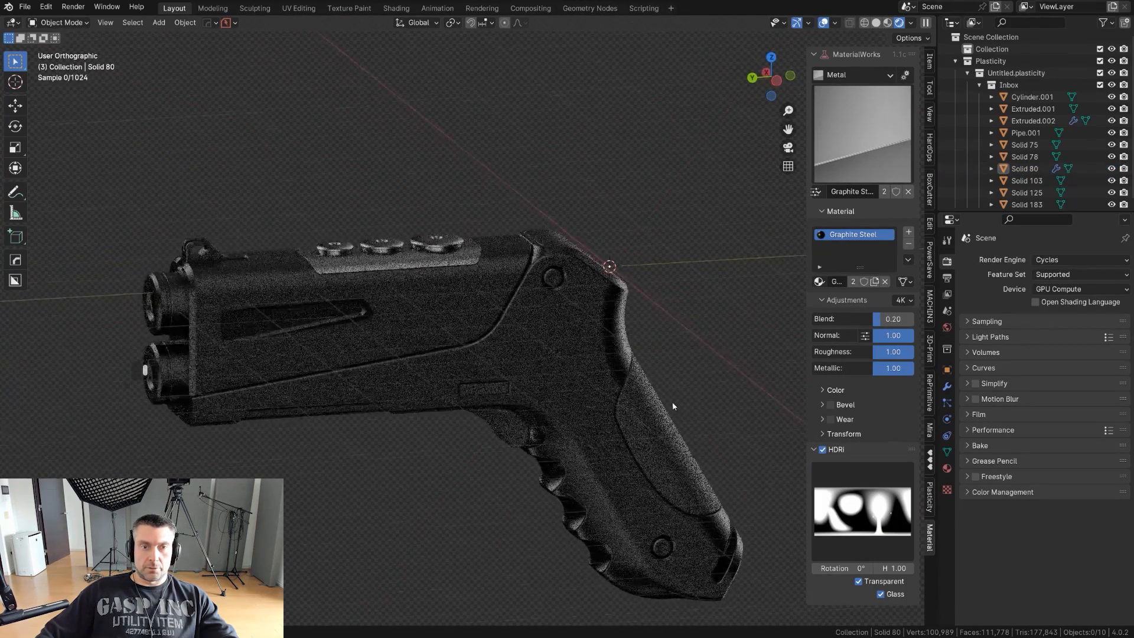
- Link the grip insert's Matte Rough Plastic material to the plate with round buttons on top of the pistol
left_click(407, 258)
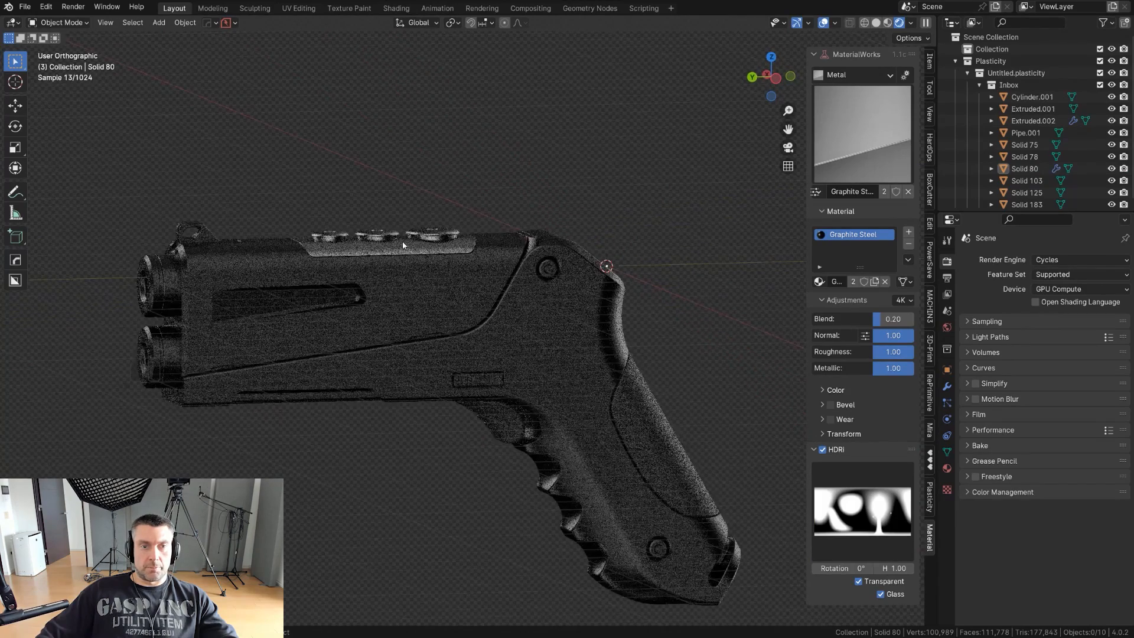
left_click(816, 192)
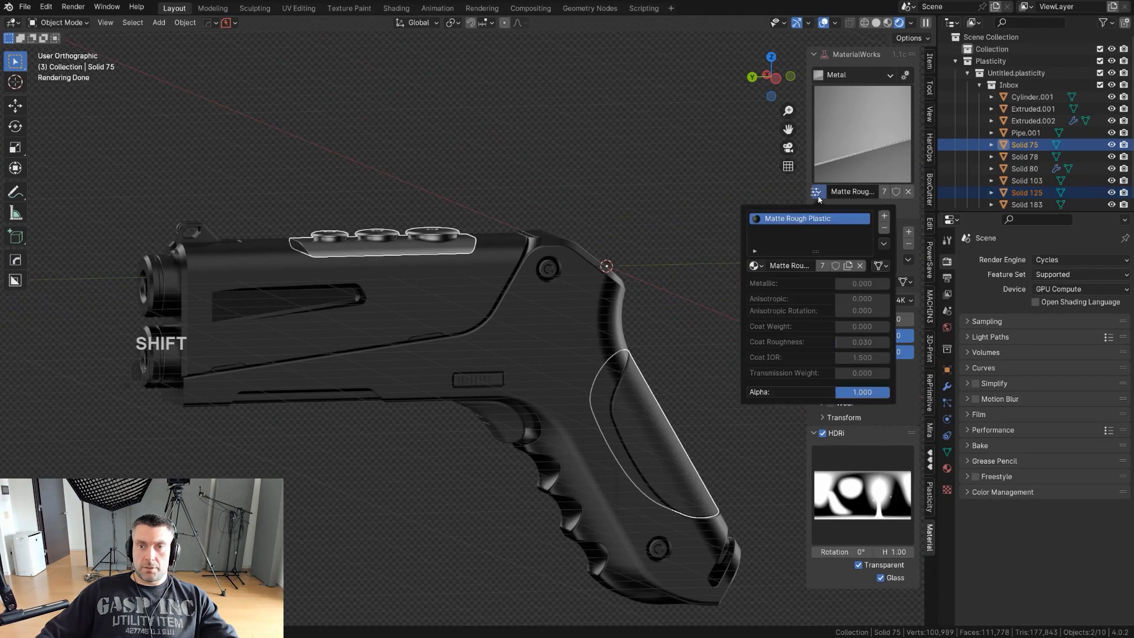
left_click(921, 269)
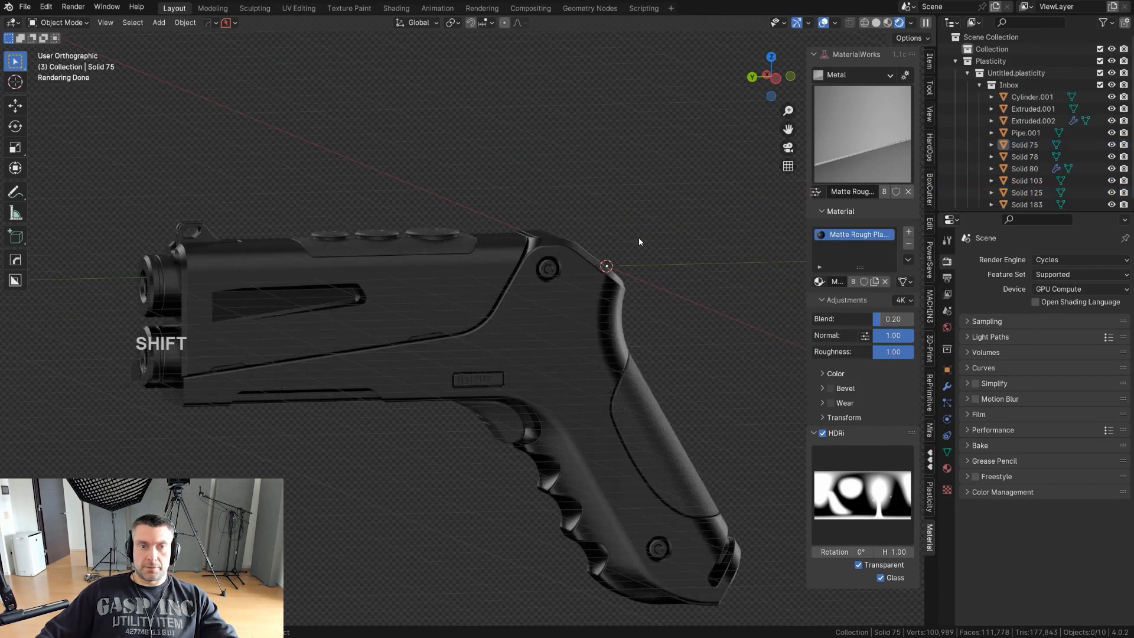
- Add a mesh plane, scale it up about 15 times and lower it along Z beneath the pistol as a floor
middle_click_drag(611, 250, 627, 255)
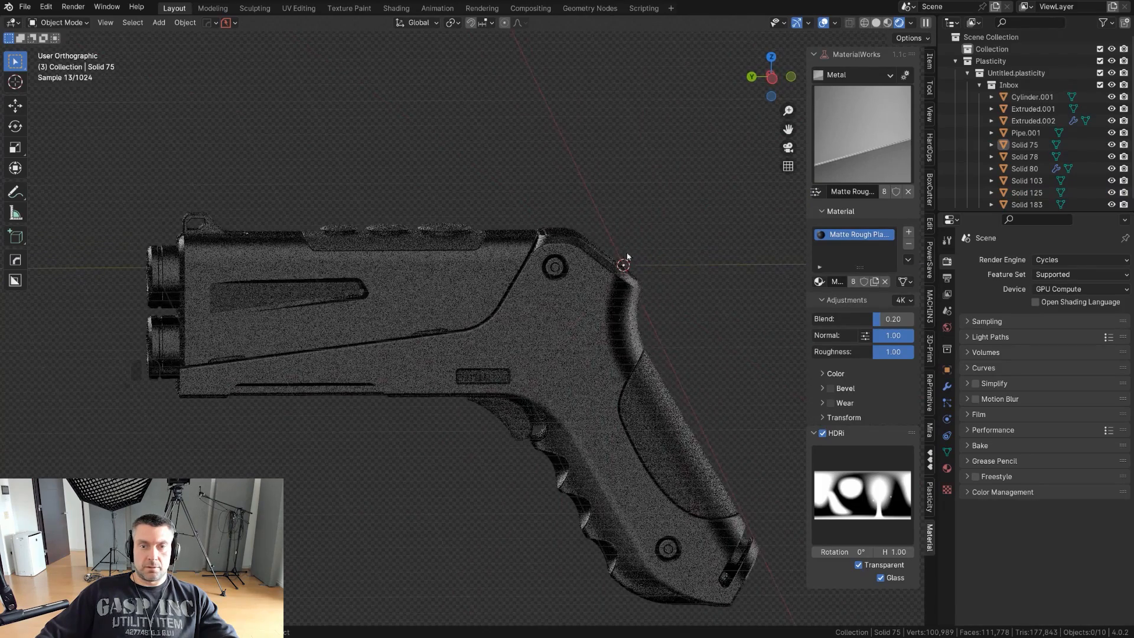
middle_click_drag(677, 397, 589, 289)
scroll(610, 344, "down", 4)
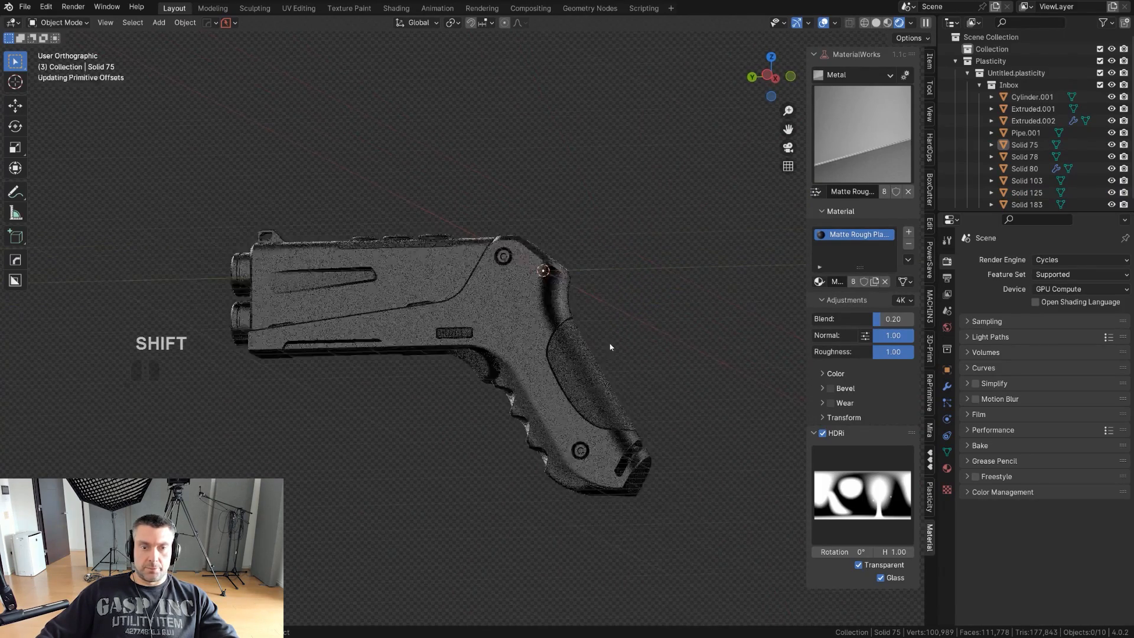
key("shift+a")
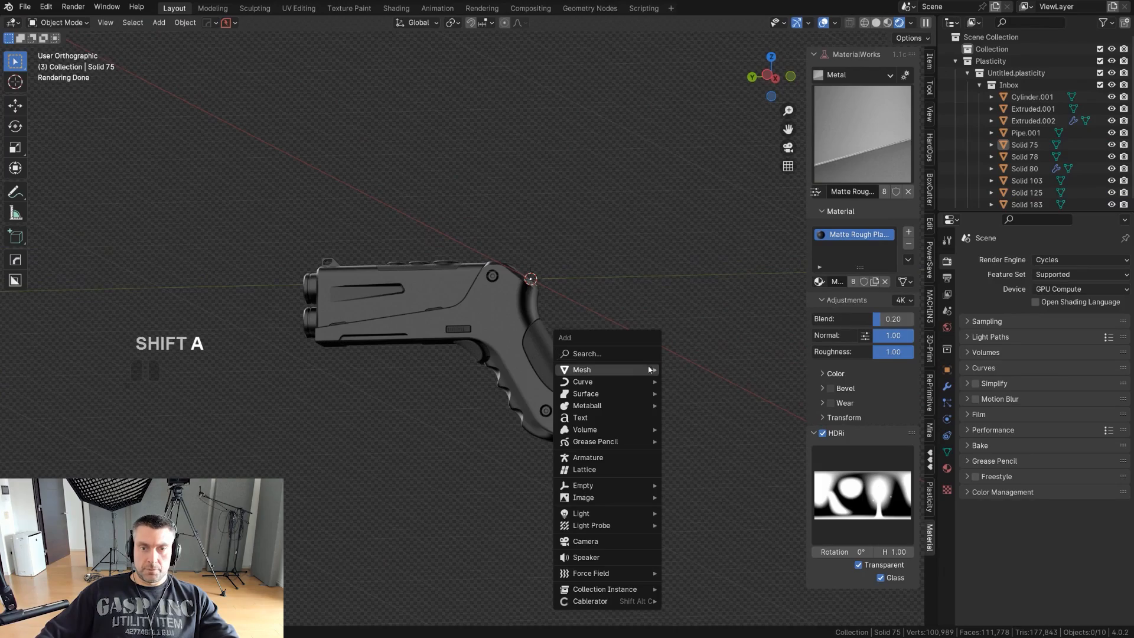
mouse_move(650, 369)
left_click(689, 397)
key("s")
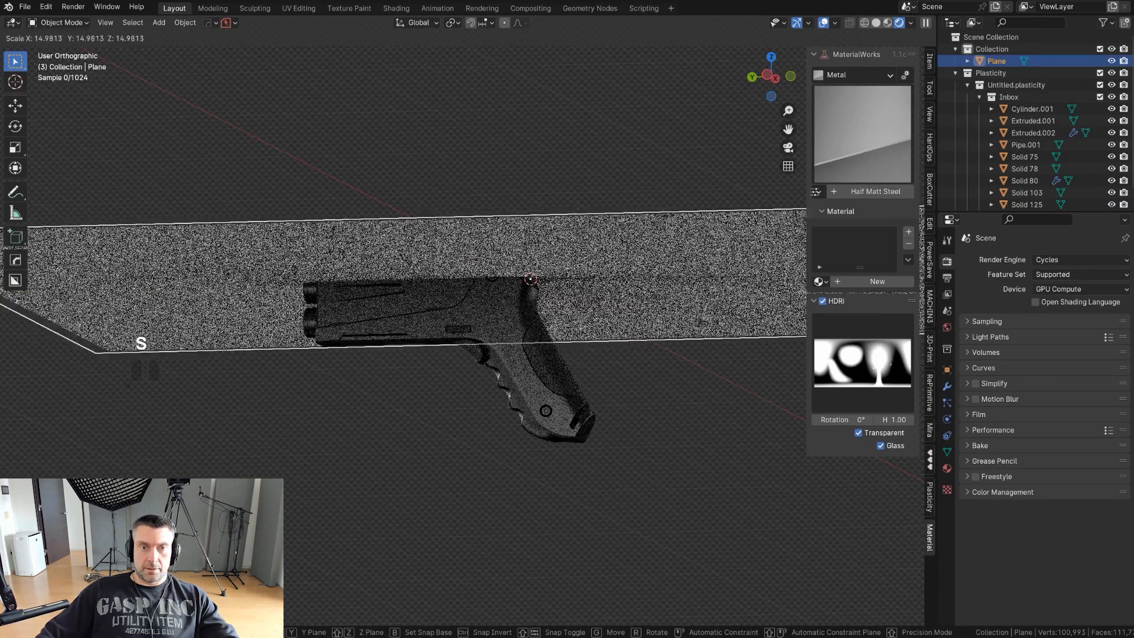
key("g")
key("z")
left_click(278, 405)
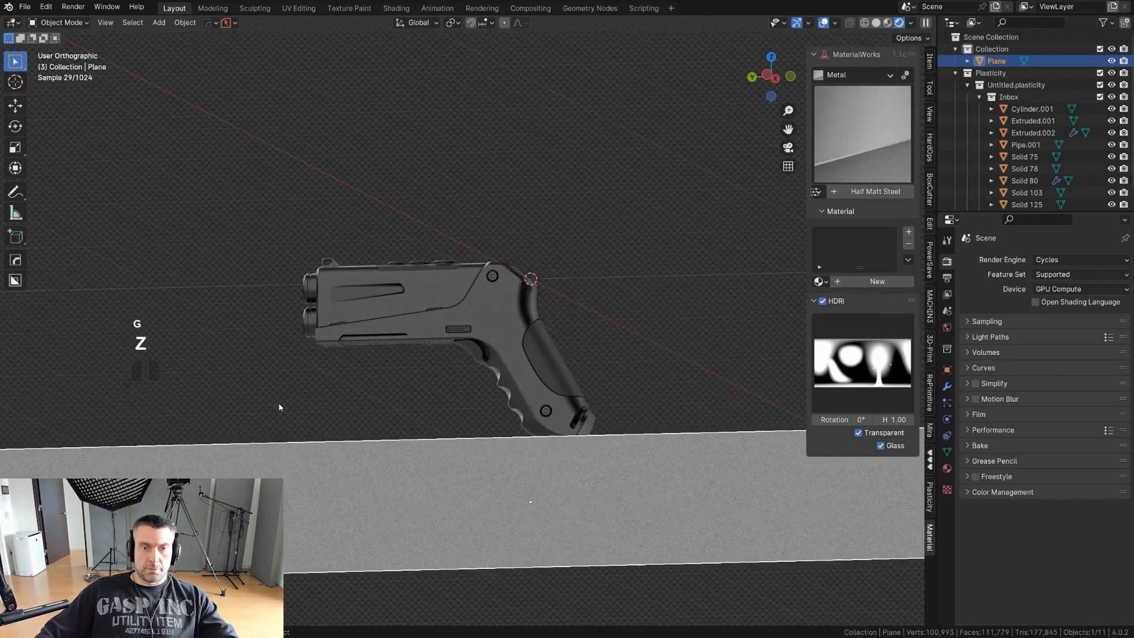
middle_click_drag(278, 405, 453, 374)
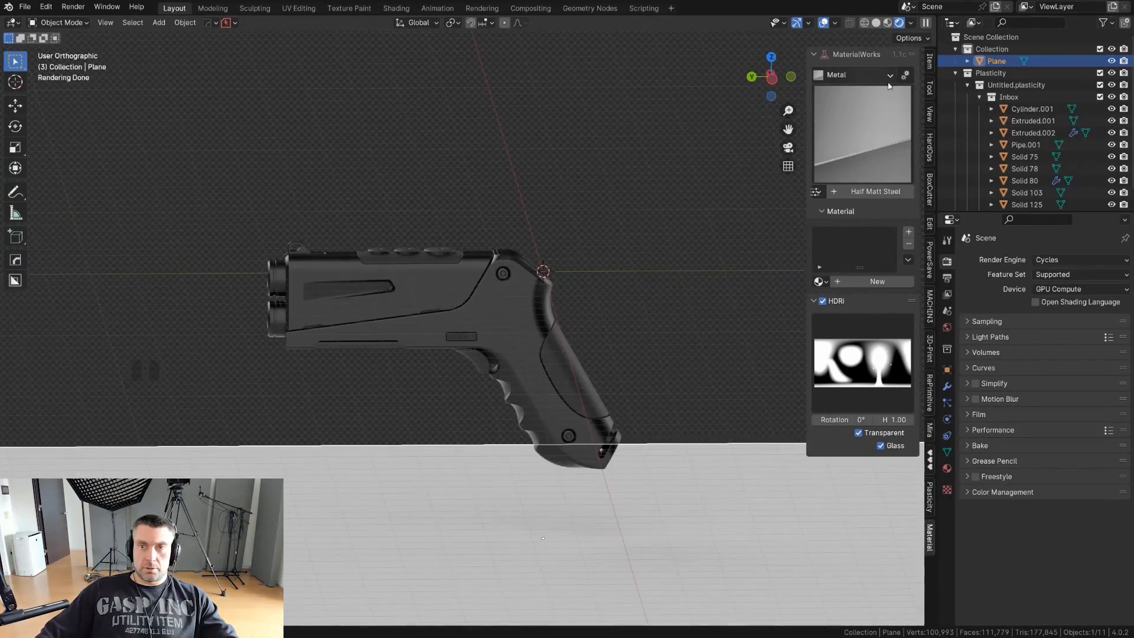
- Give the floor plane the Shiny Plastic material from the MaterialWorks Plastic category
left_click(860, 159)
left_click(863, 140)
left_click(873, 228)
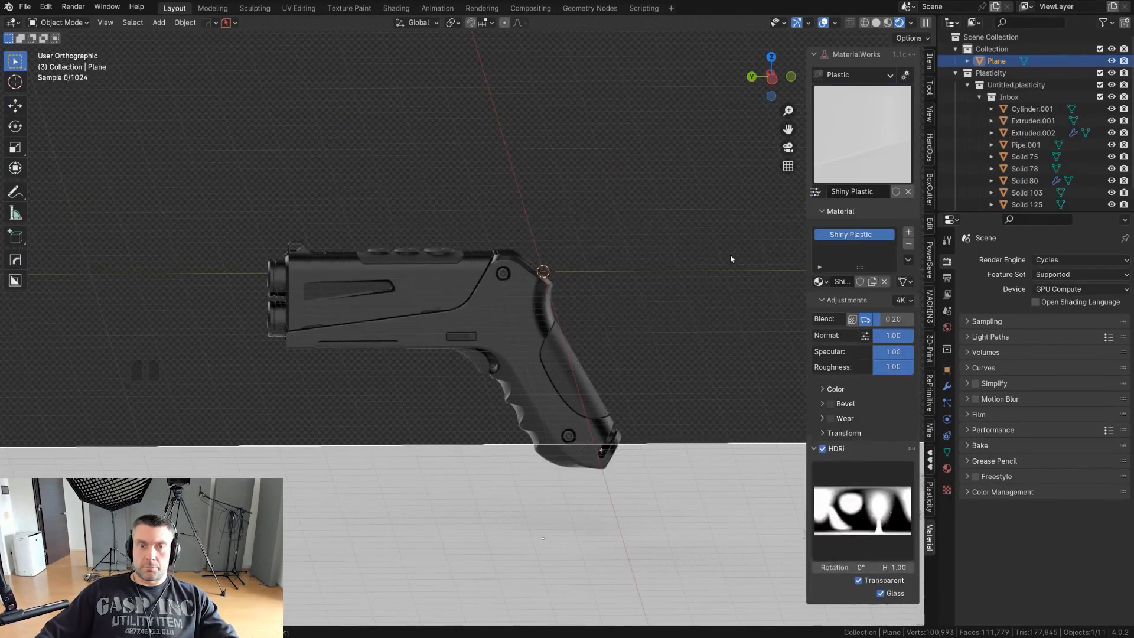
- Raise the floor plane along Z until it sits just below the bottom of the pistol's grip
middle_click_drag(644, 304, 603, 230, "shift")
scroll(603, 232, "down", 2)
key("g")
key("z")
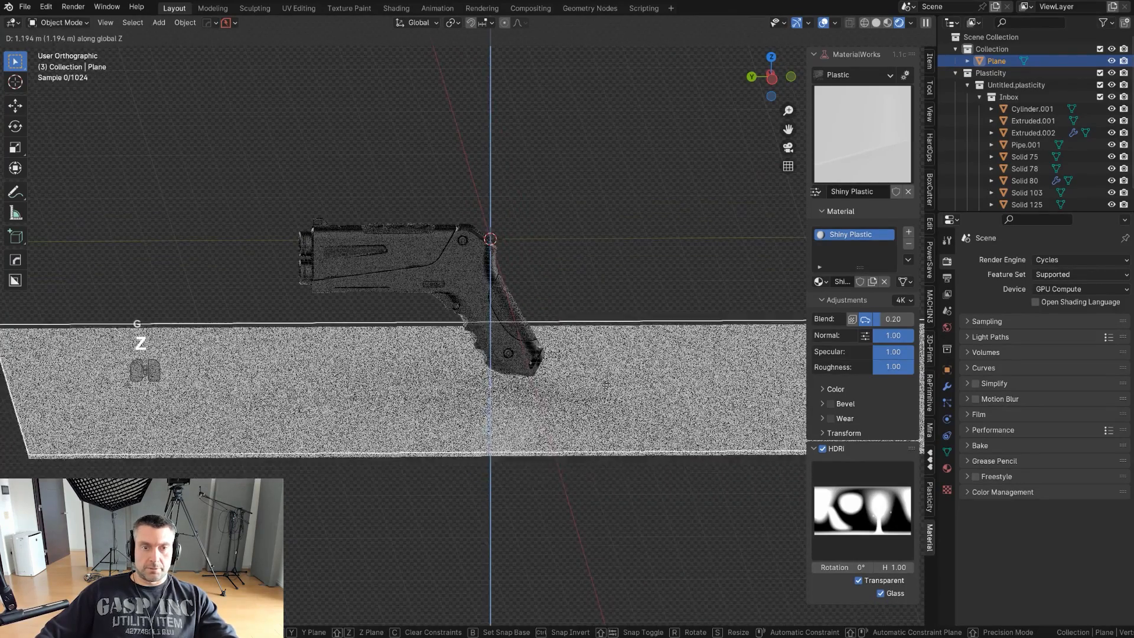
left_click(608, 382)
right_click(608, 382)
scroll(565, 188, "up", 2)
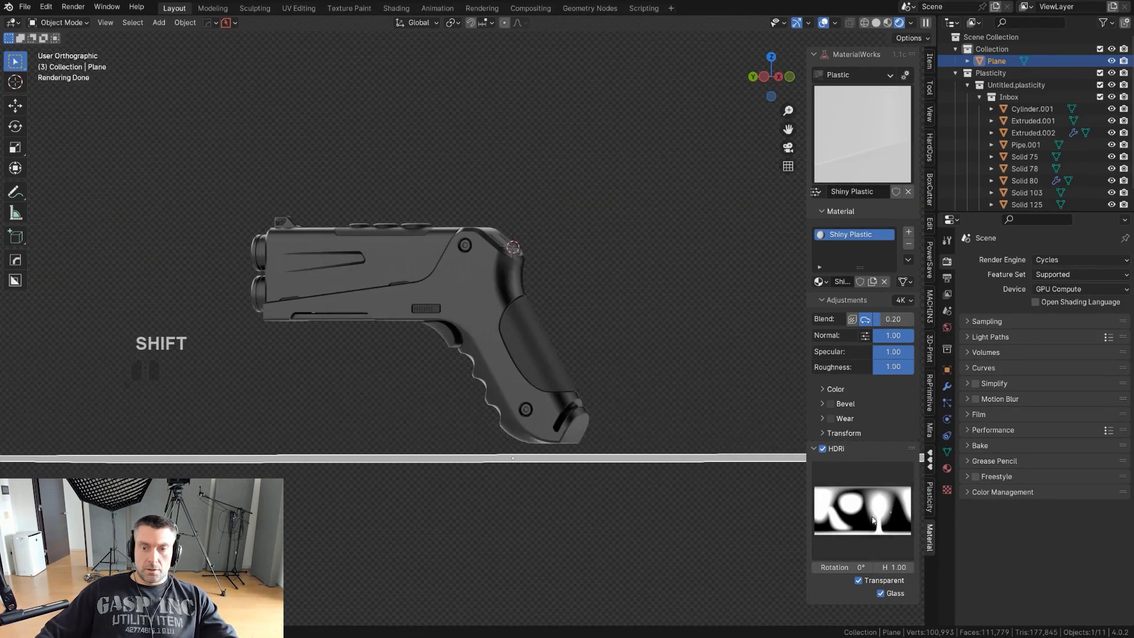
- Try the GUN GRADIENT HDRI and examine the pistol's lighting and floor reflection from several angles
left_click(851, 508)
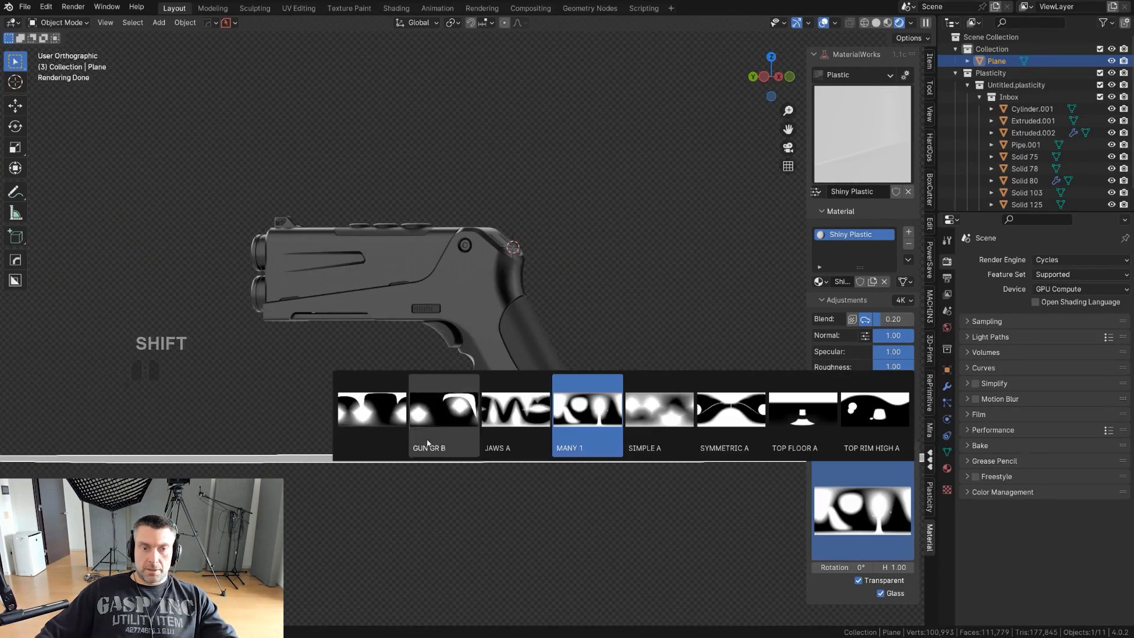
left_click(390, 421)
scroll(469, 374, "up", 1)
middle_click_drag(662, 350, 512, 342)
middle_click_drag(512, 343, 447, 361, "shift")
middle_click_drag(447, 362, 826, 484)
- Set the scene's HDRI to GUN GR B
left_click(856, 507)
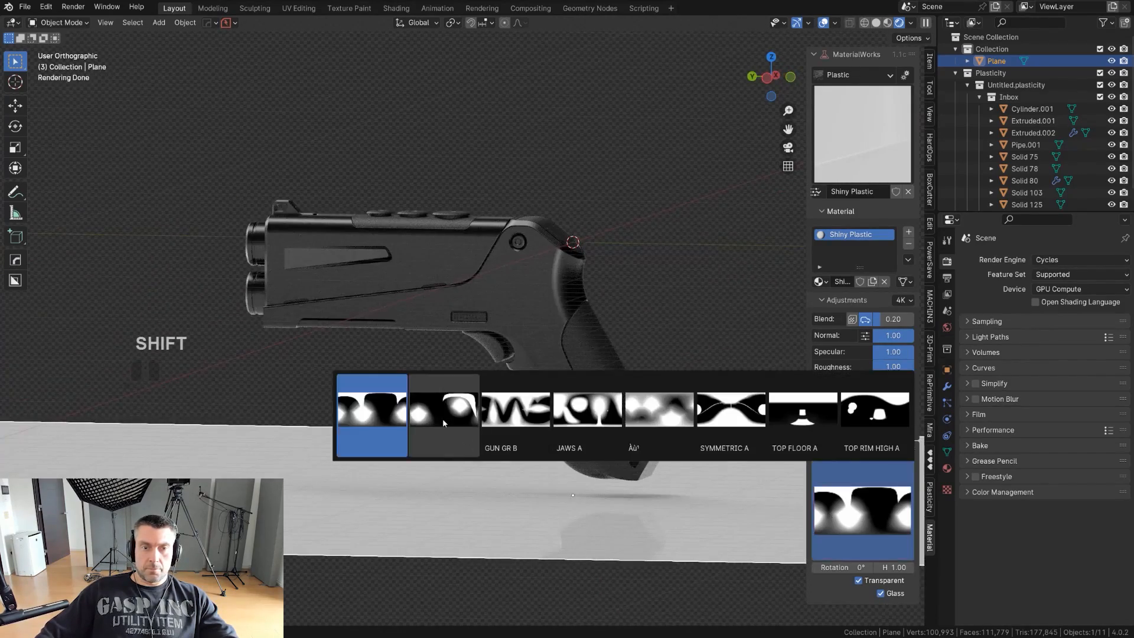
left_click(460, 414)
middle_click_drag(579, 351, 598, 401)
- Enlarge the floor plane in two passes so it extends well behind the pistol, and hide the viewport sidebar
key("s")
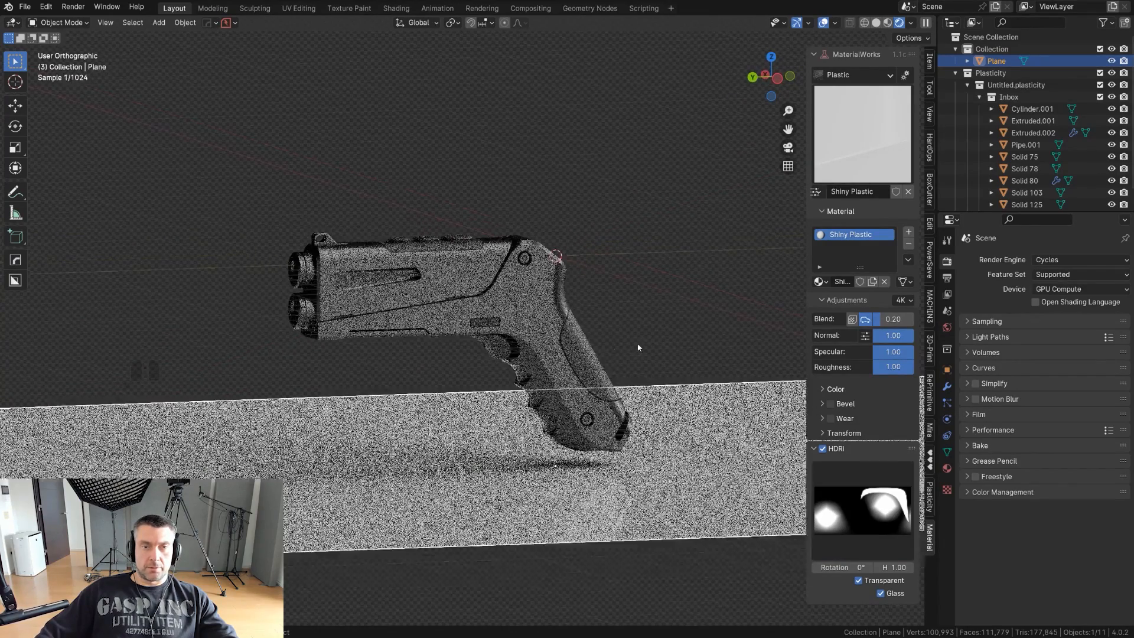
left_click(844, 436)
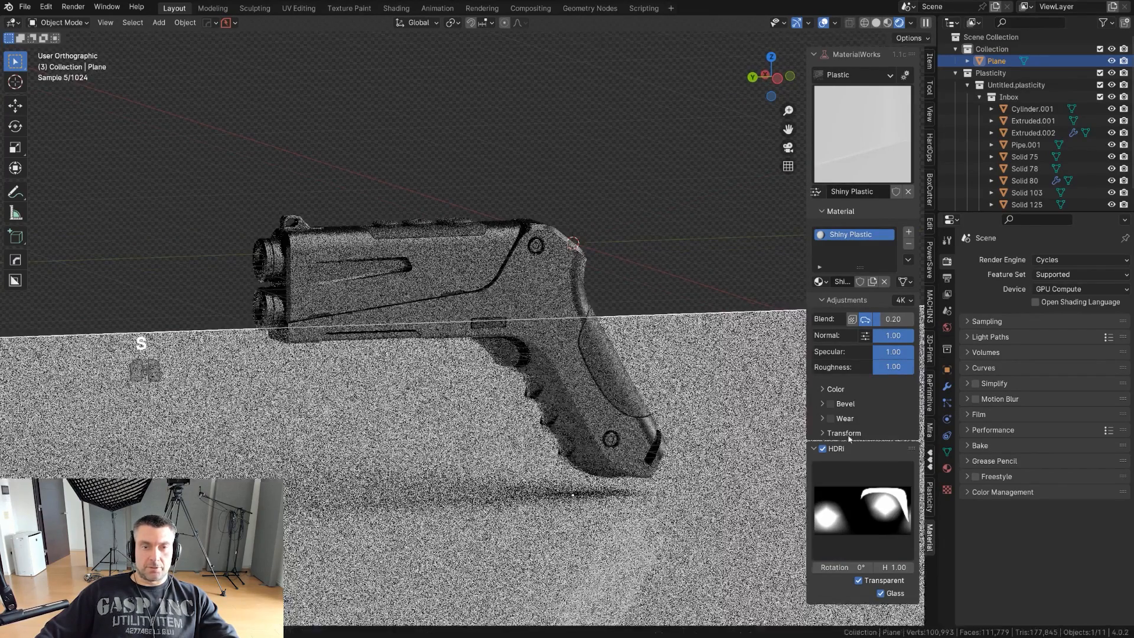
scroll(680, 443, "up", 2)
middle_click_drag(620, 410, 636, 416, "shift")
scroll(637, 416, "down", 2)
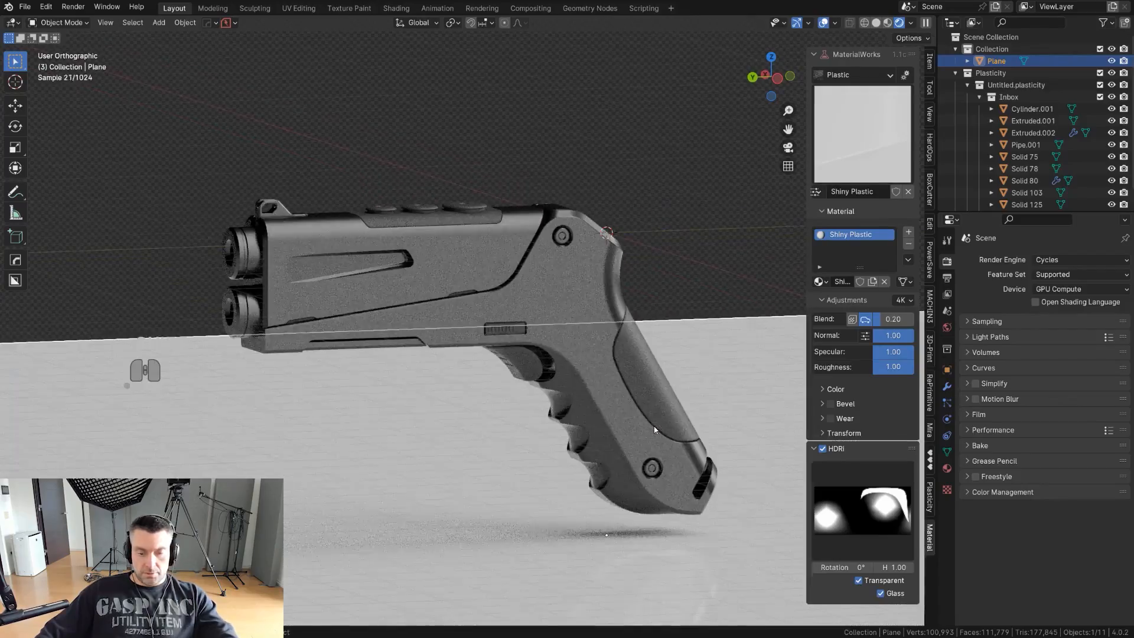
key("n")
key("s")
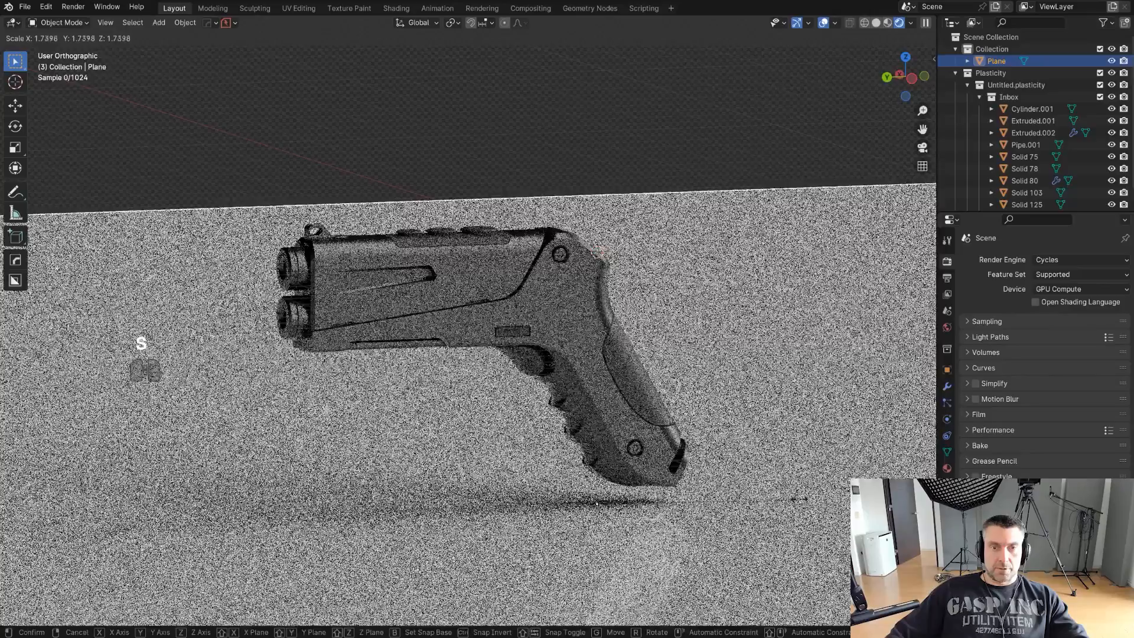
left_click(657, 478)
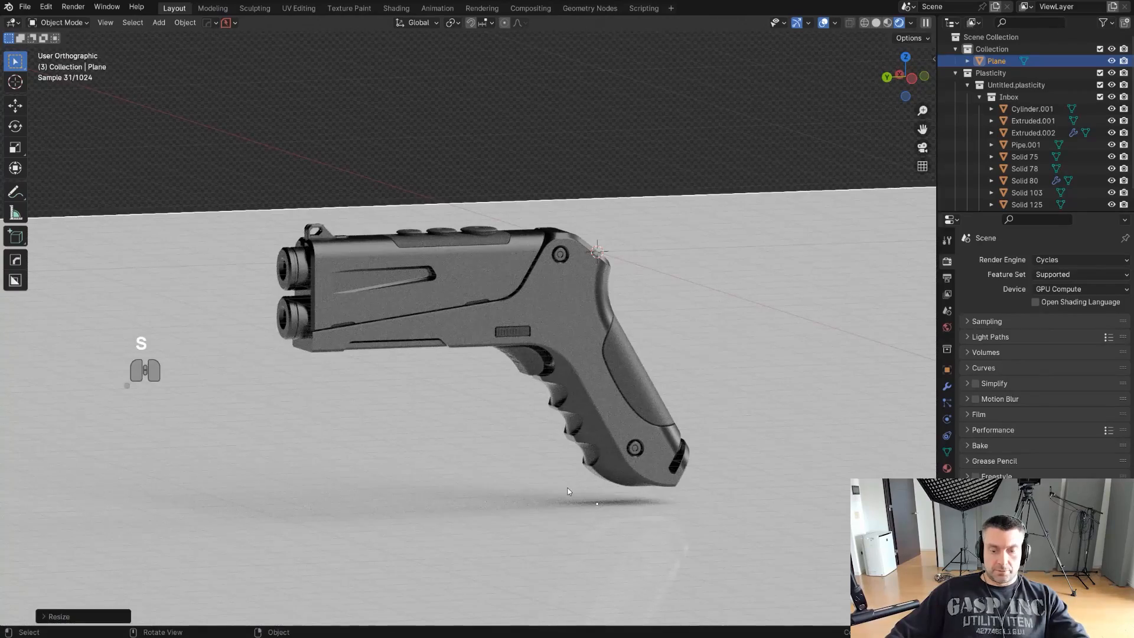
- Create a camera from the current view with Smart View Cam and set its focal length to 85 mm
key("Page_Down")
left_click(440, 395)
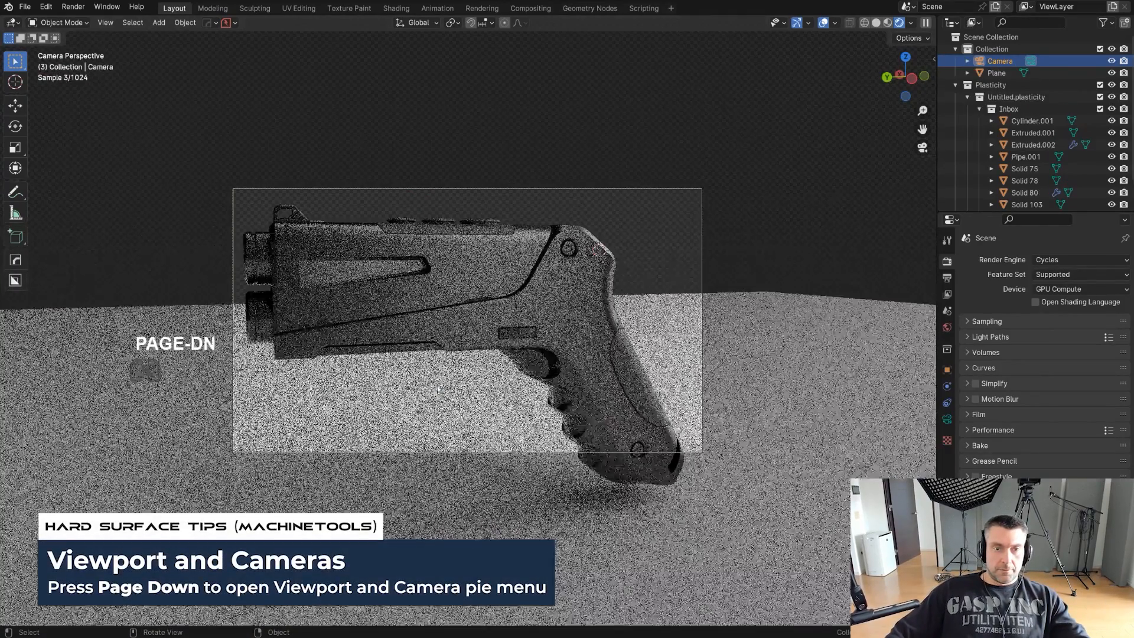
key("Page_Down")
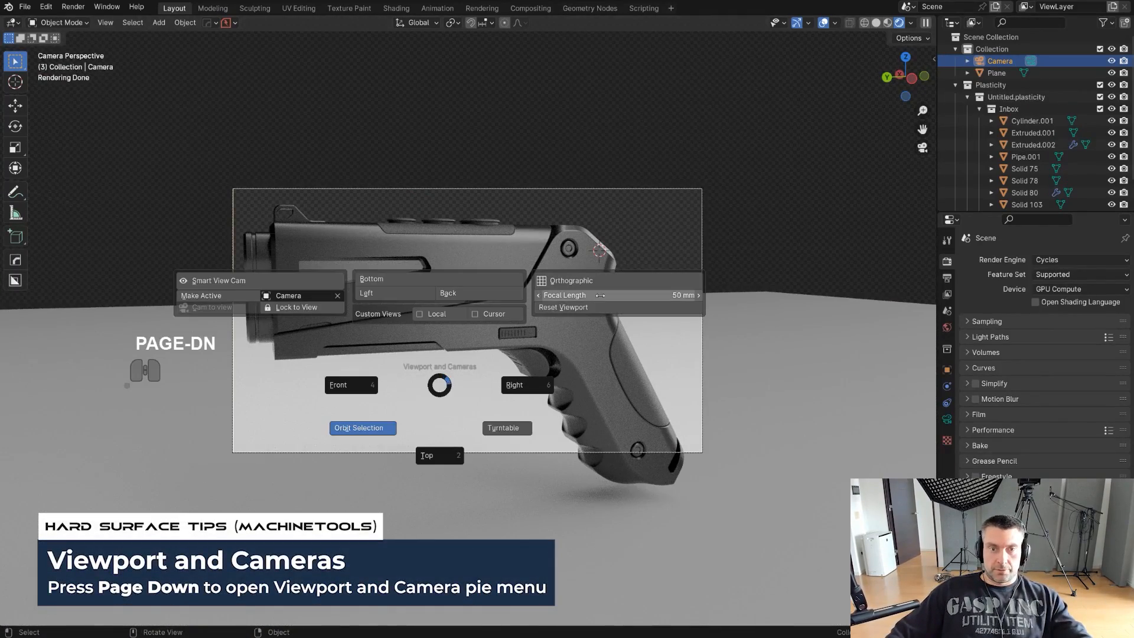
key("Return")
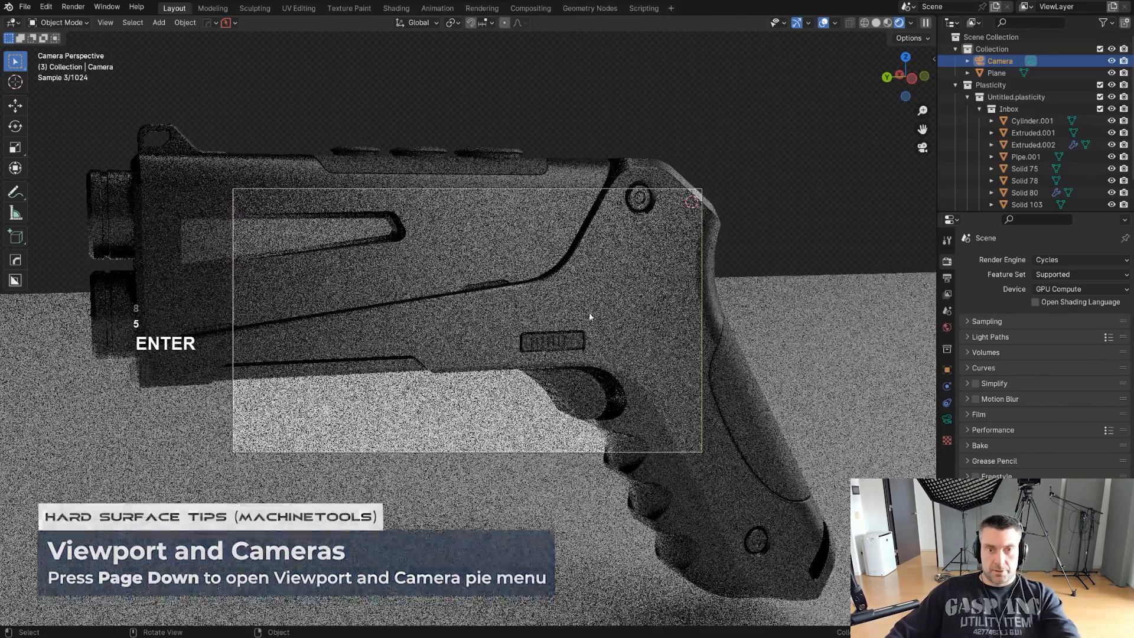
- Lock the camera to the view and reposition it so the whole pistol fits inside the camera frame
key("Page_Down")
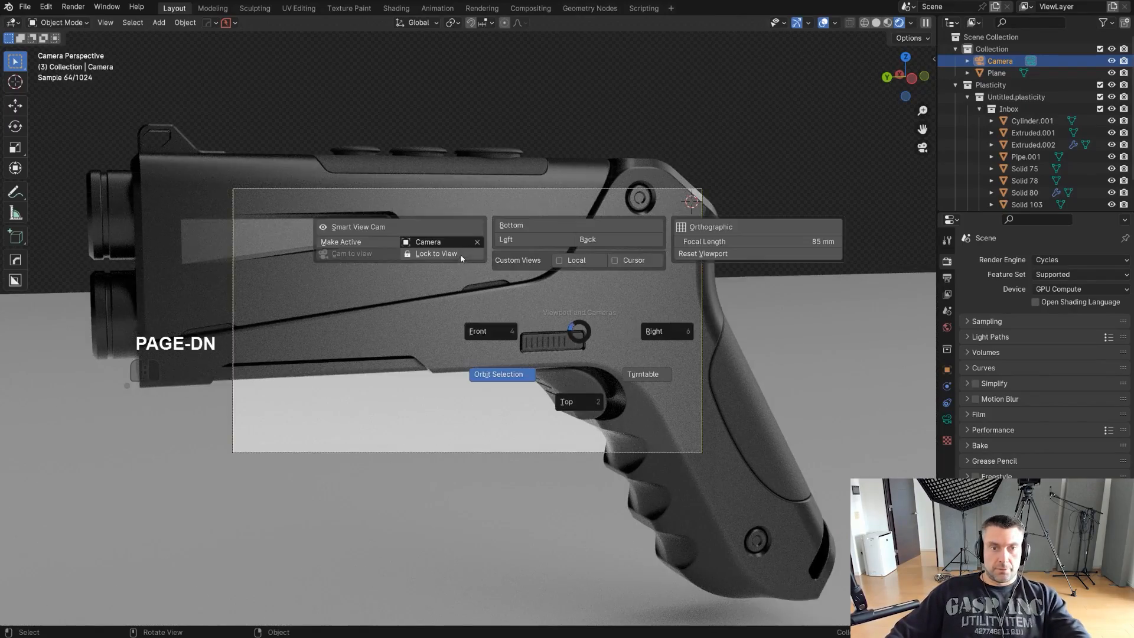
left_click(460, 258)
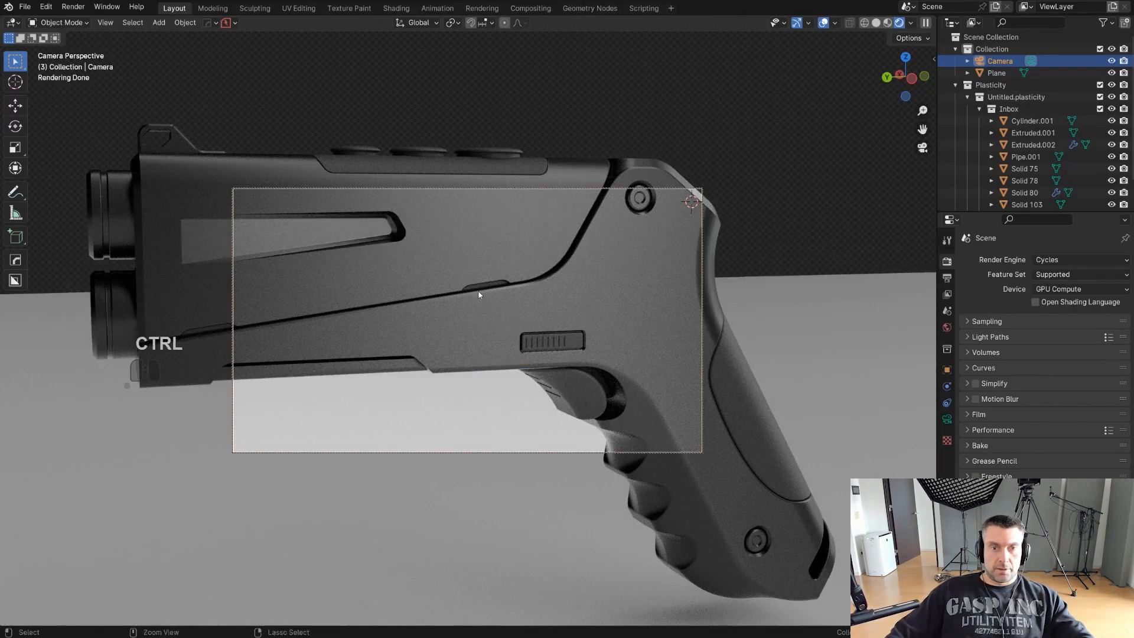
middle_click_drag(478, 294, 507, 420, "ctrl")
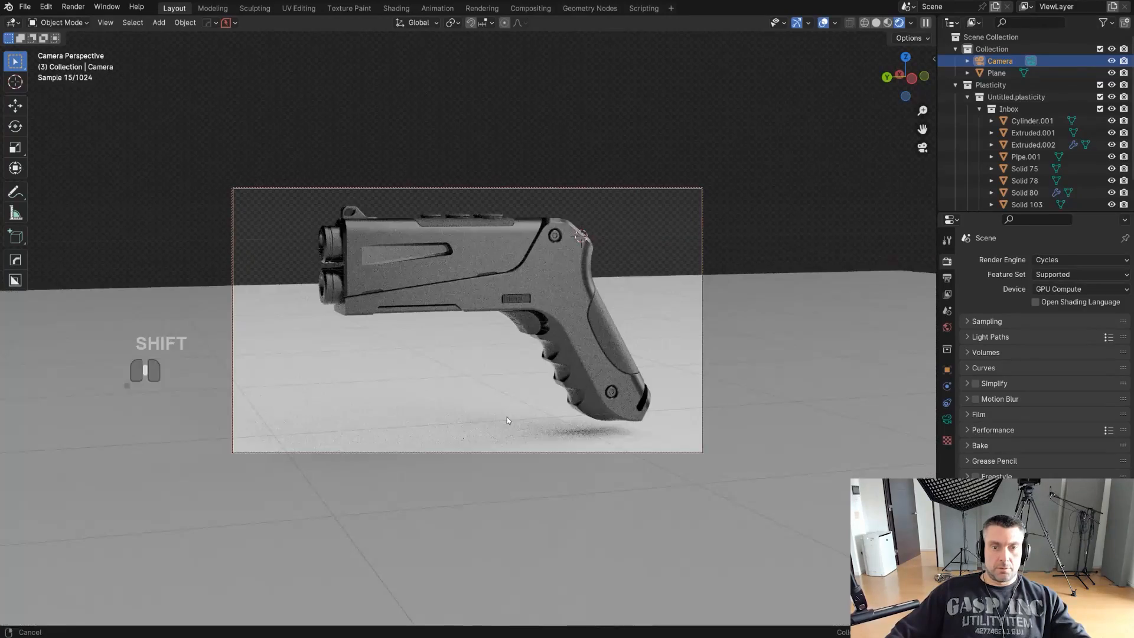
- Unlock the camera from the view and leave the camera view to see the whole floor plane
key("Page_Down")
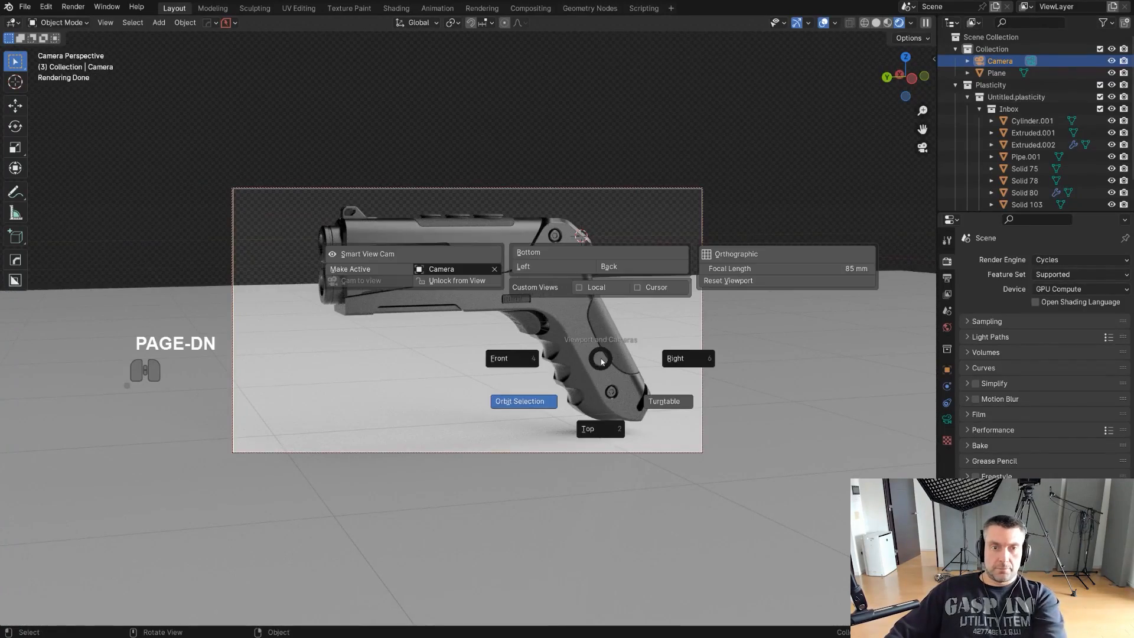
left_click(466, 283)
key("KP_0")
key("Tab")
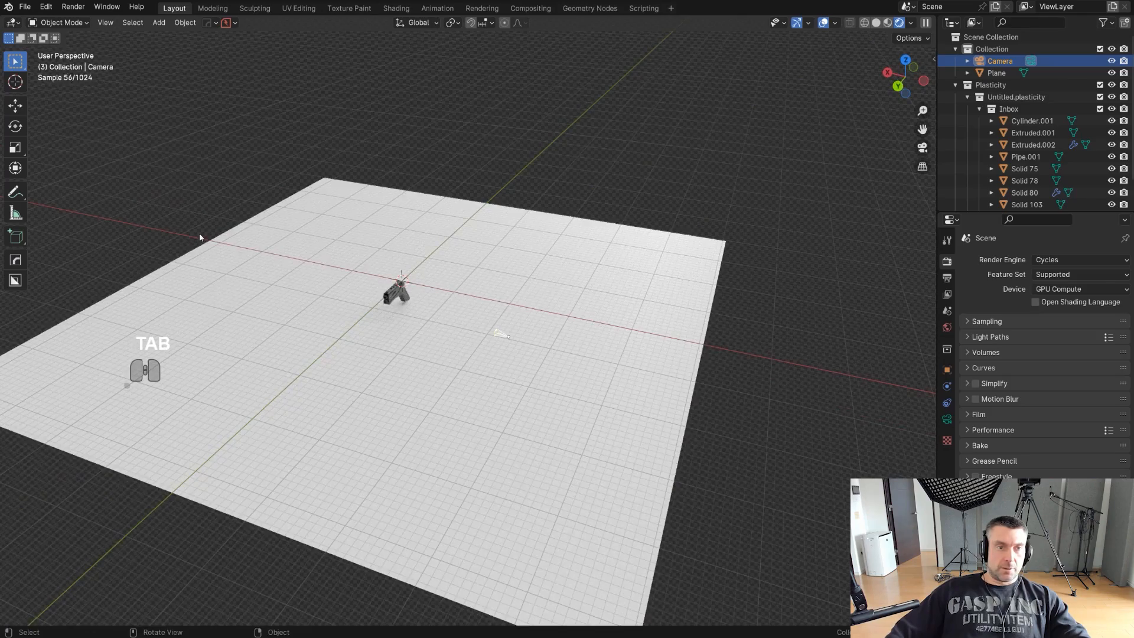
- Extrude the floor plane's edge behind the pistol upward along Z by about 71 m to form a back wall
middle_click_drag(213, 284, 384, 287, "shift")
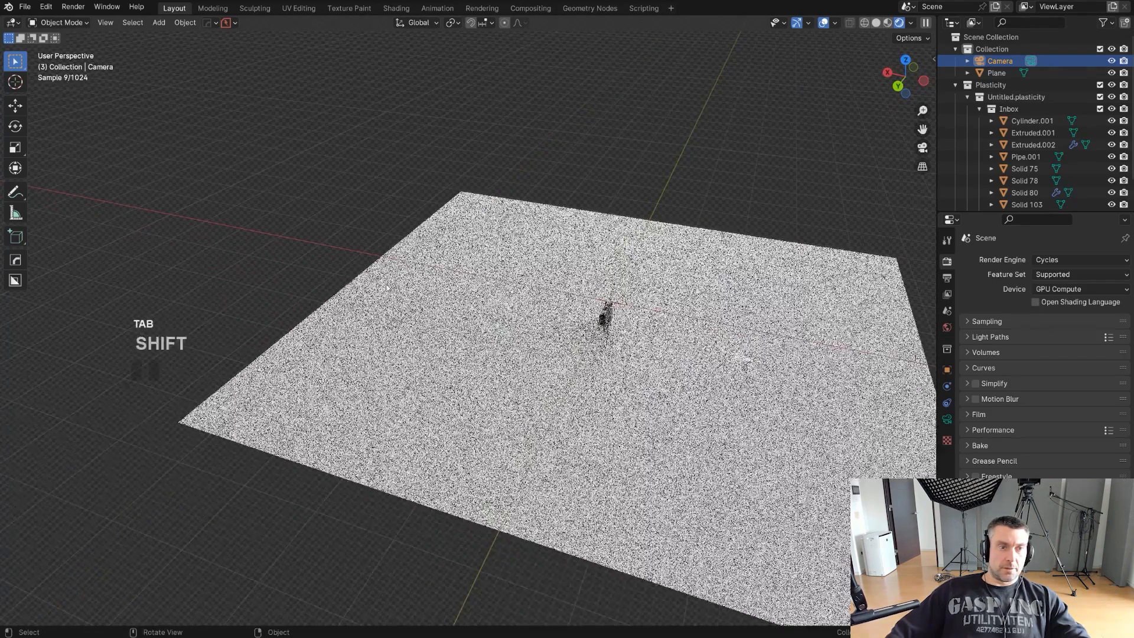
key("Tab")
left_click(384, 296)
key("Tab")
left_click(381, 337)
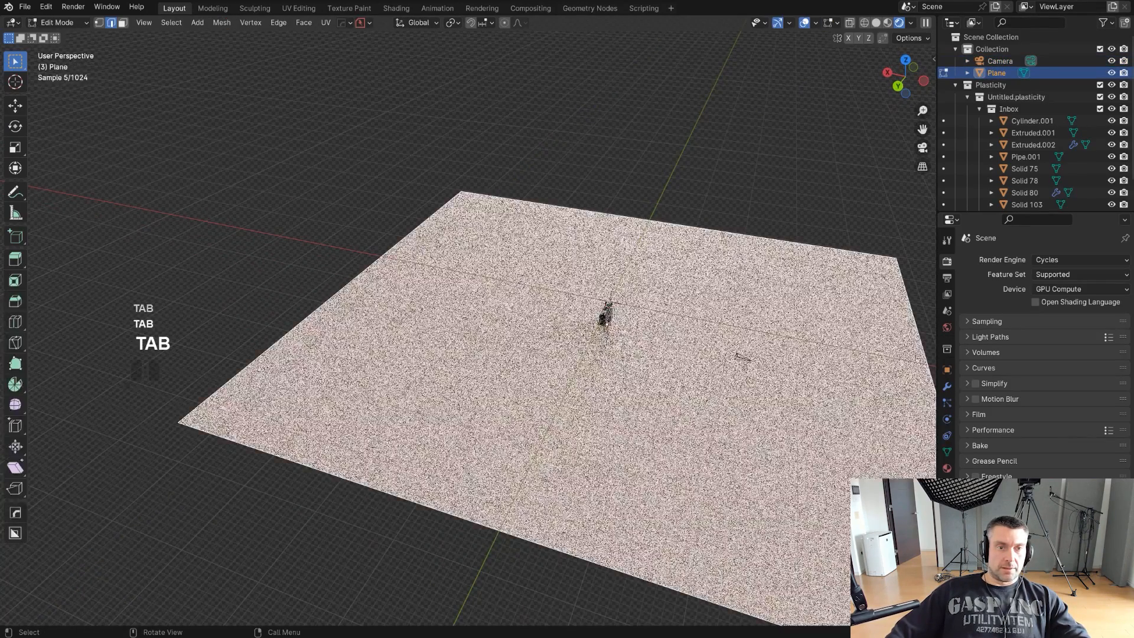
left_click(328, 301)
scroll(328, 301, "down", 4)
key("e")
key("z")
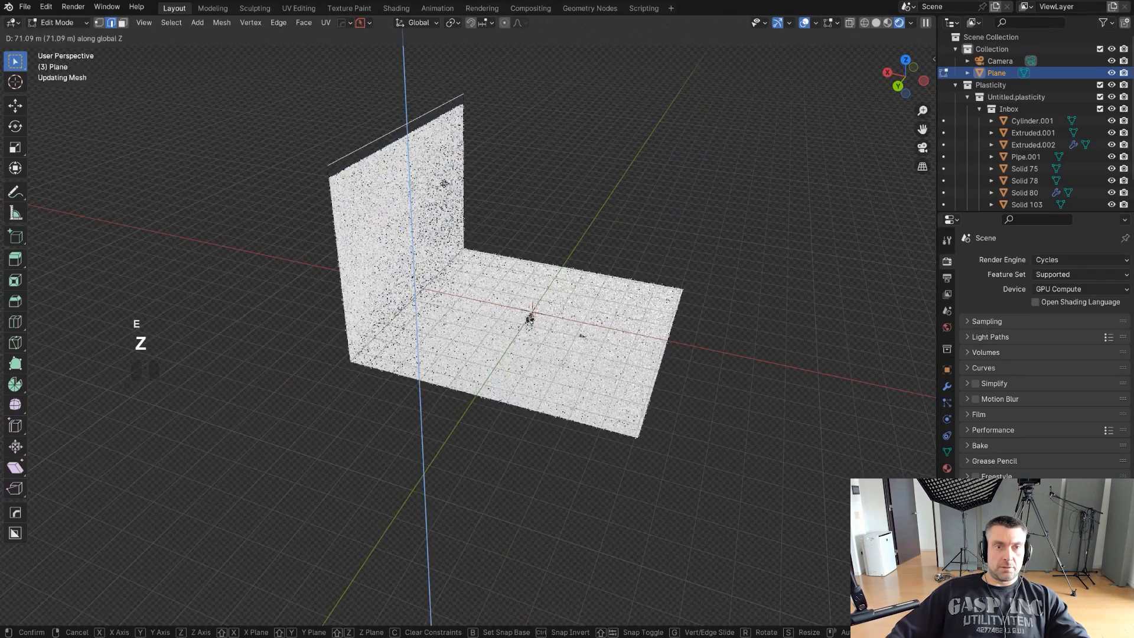
left_click(447, 161)
right_click(447, 162)
- Slope the back wall by moving its upper edge far away from the floor along the X axis
middle_click_drag(555, 251, 601, 330, "shift")
key("g")
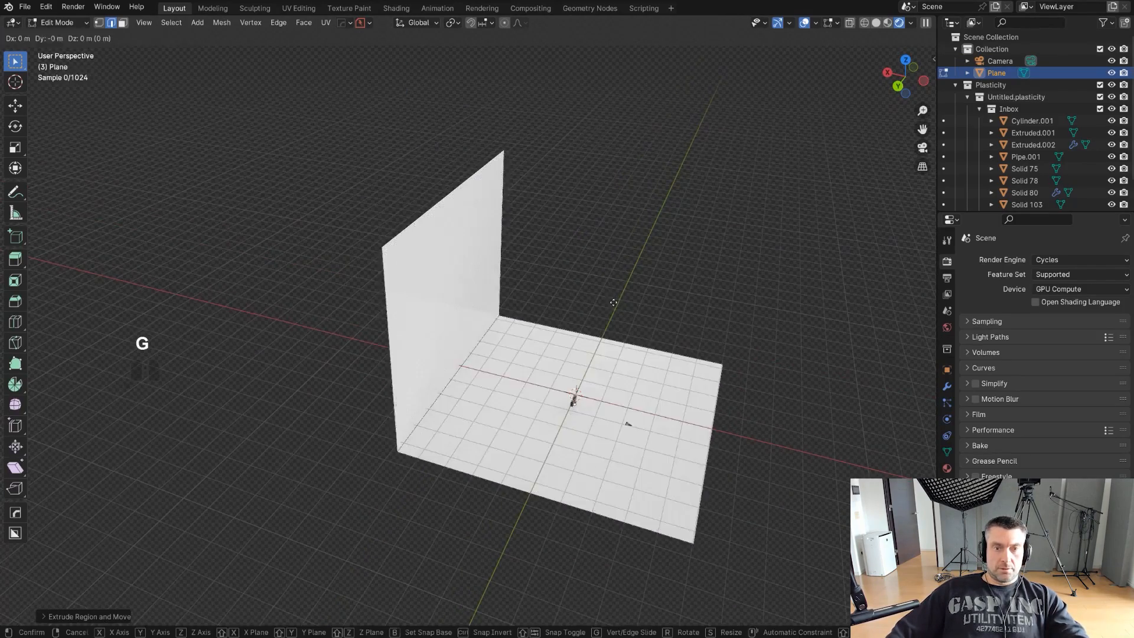
key("x")
key("x")
left_click(263, 250)
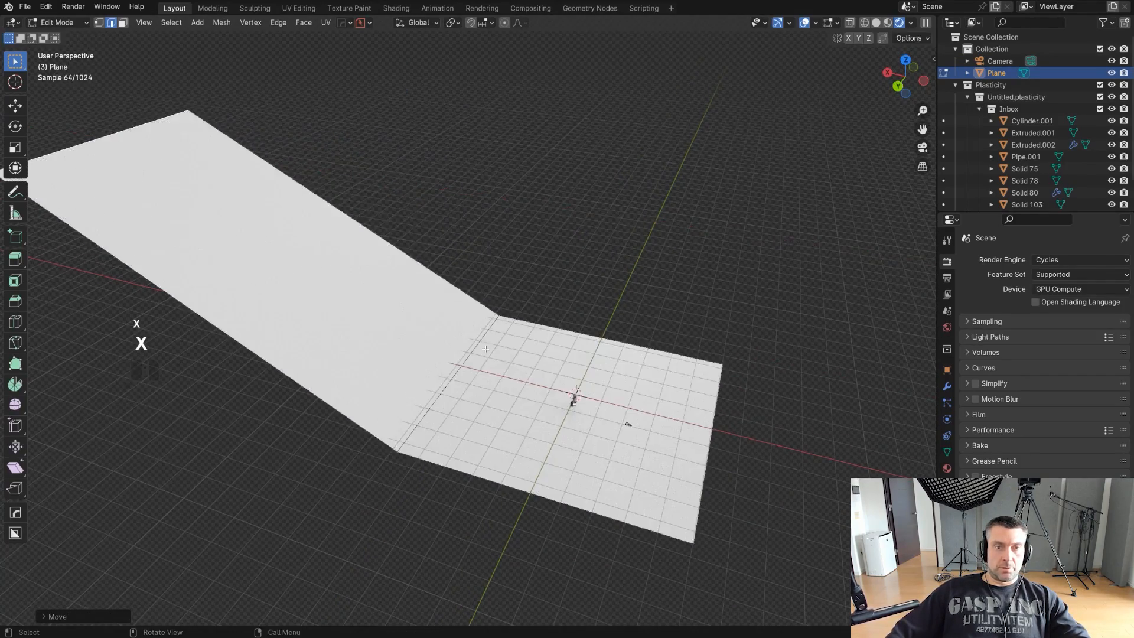
- Bevel the edge between floor and back wall with 16 segments into a wide curve, and apply HardOps Sharpen to the plane
left_click(489, 331)
key("KP_5")
key("KP_5")
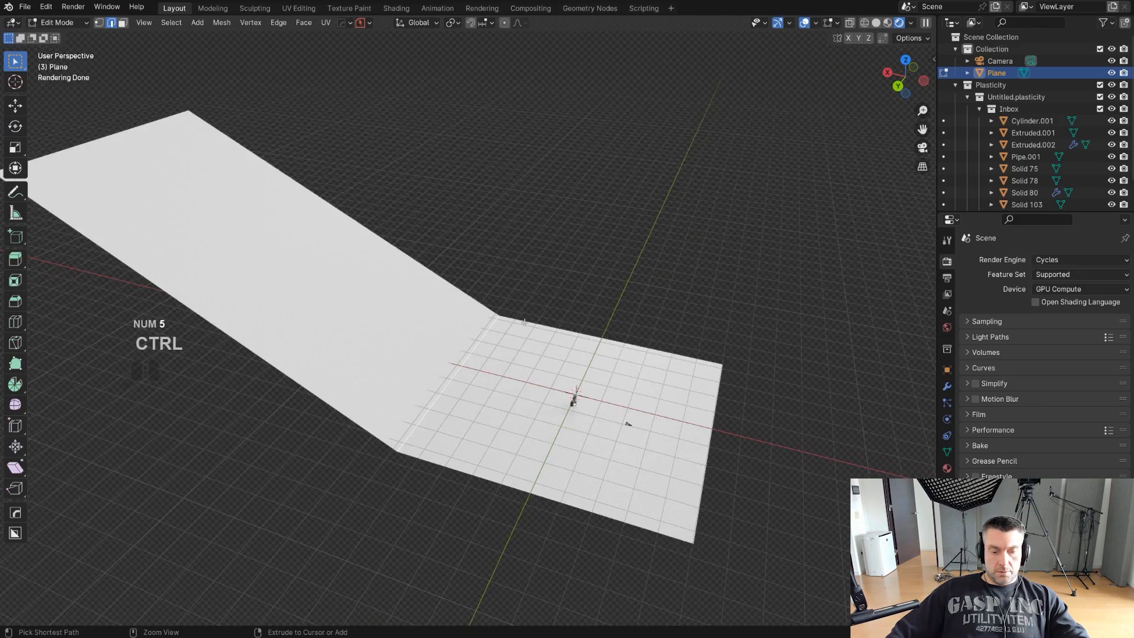
key("ctrl+b")
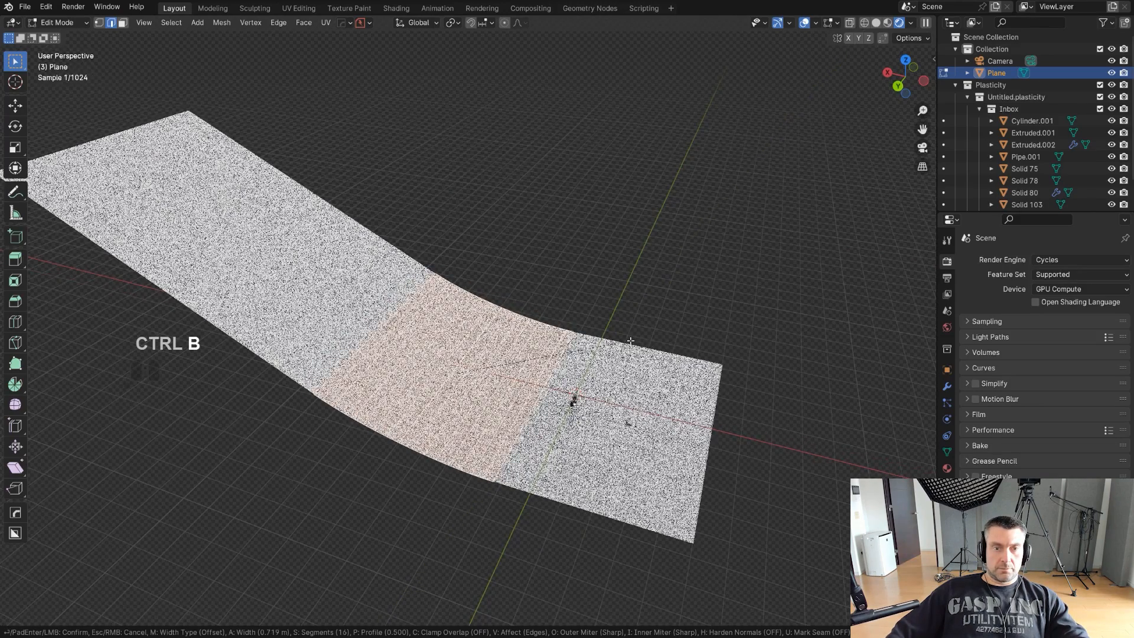
left_click(630, 341)
key("Tab")
key("q")
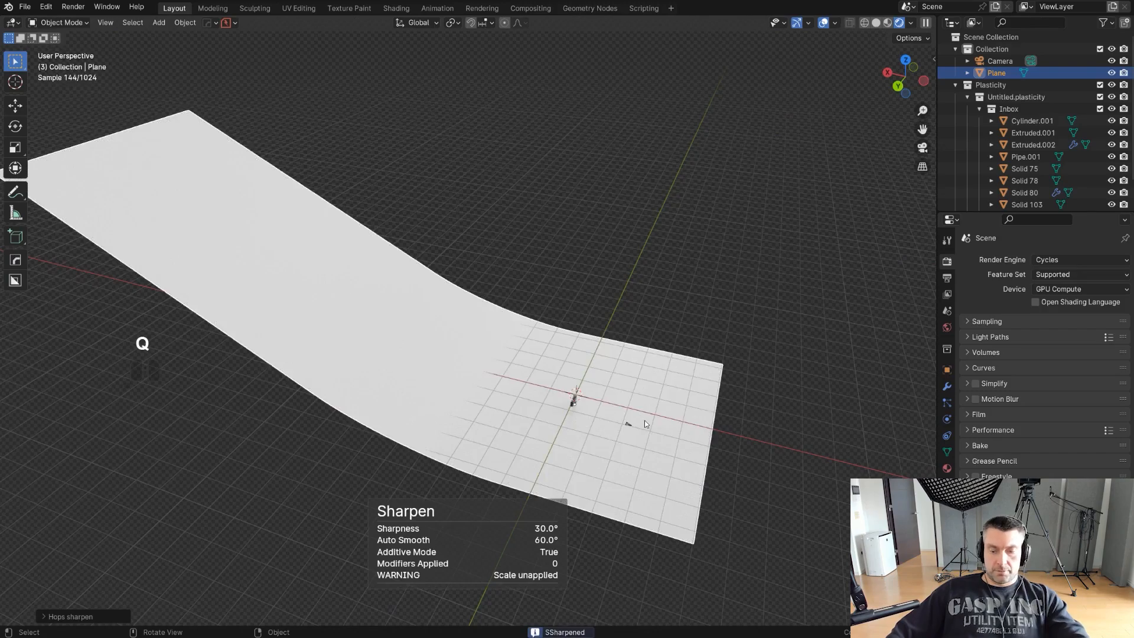
- In the camera view, delete the backdrop faces that rise above the camera frame behind the pistol
key("KP_0")
key("ctrl+z")
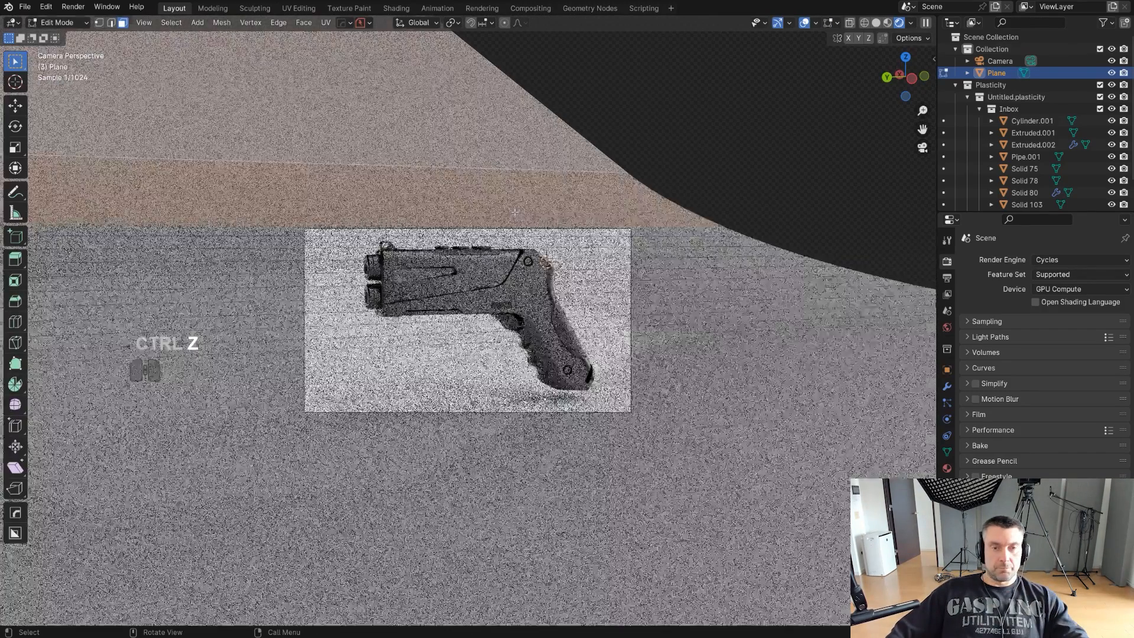
left_click(484, 217)
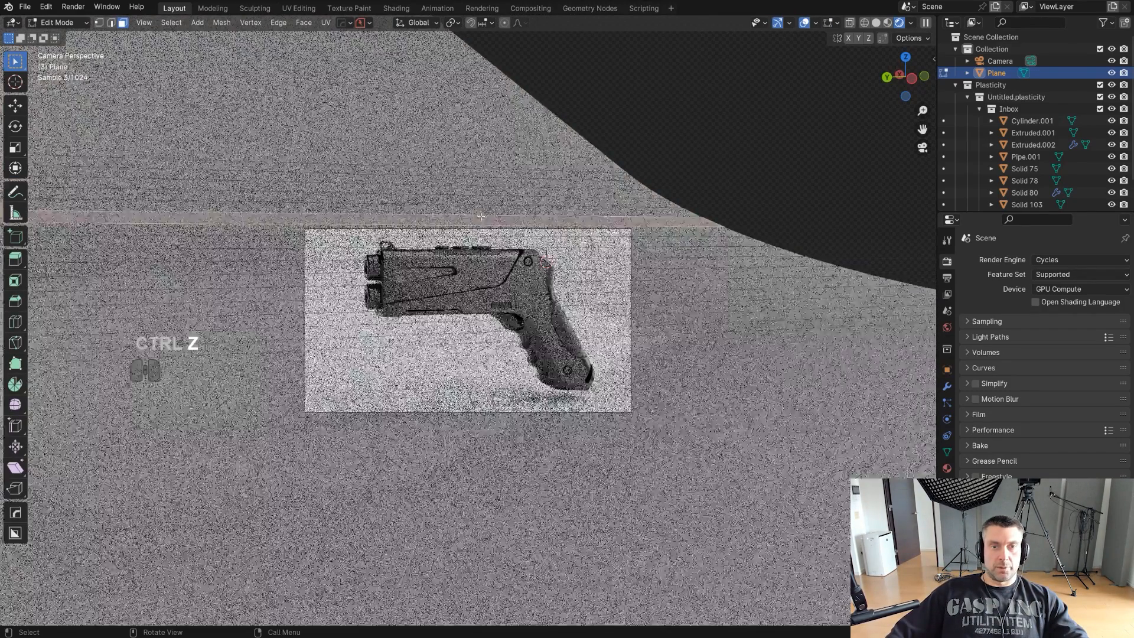
left_click(444, 141, "shift")
key("ctrl+z")
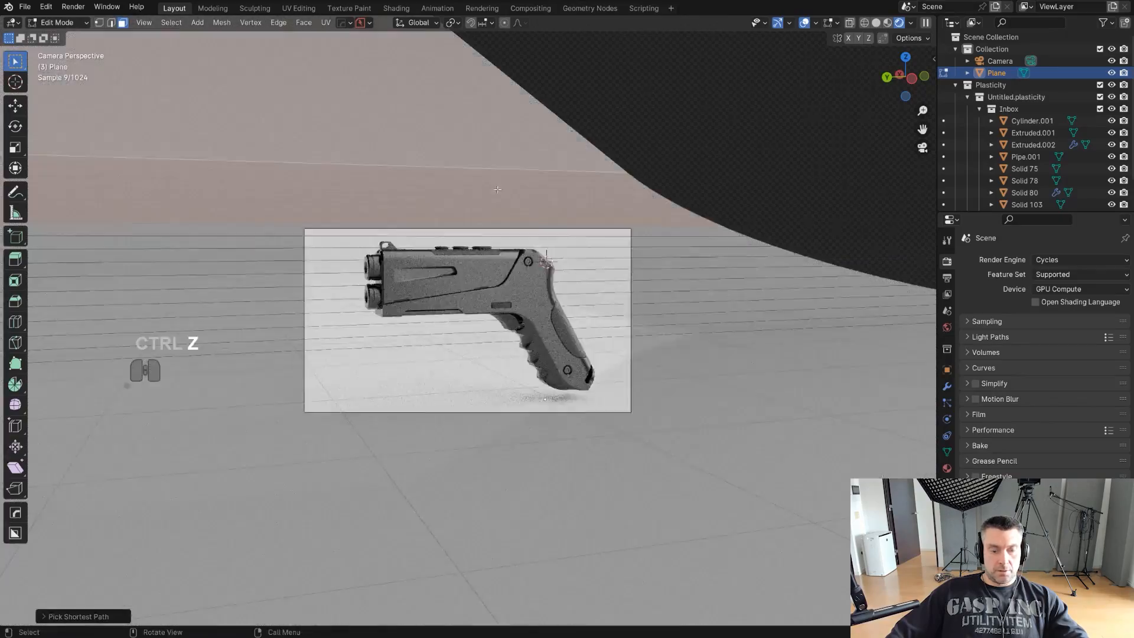
scroll(512, 209, "up", 1)
key("x")
left_click(498, 227)
key("Tab")
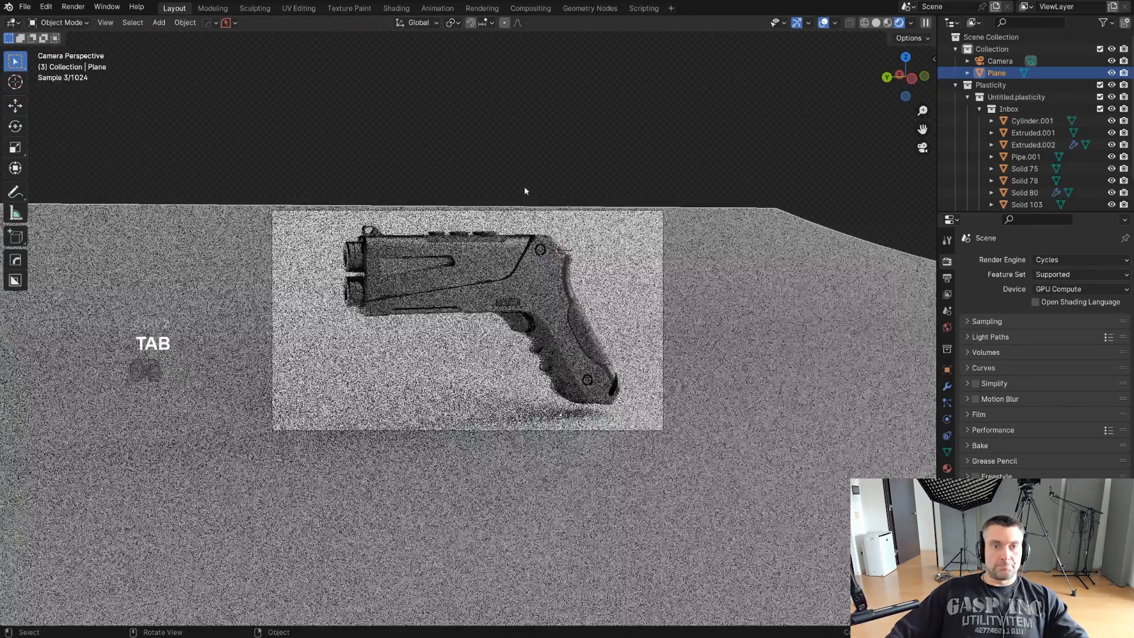
- Show the viewport sidebar and check the MaterialWorks settings of the pistol body and the floor plane
scroll(608, 326, "up", 1)
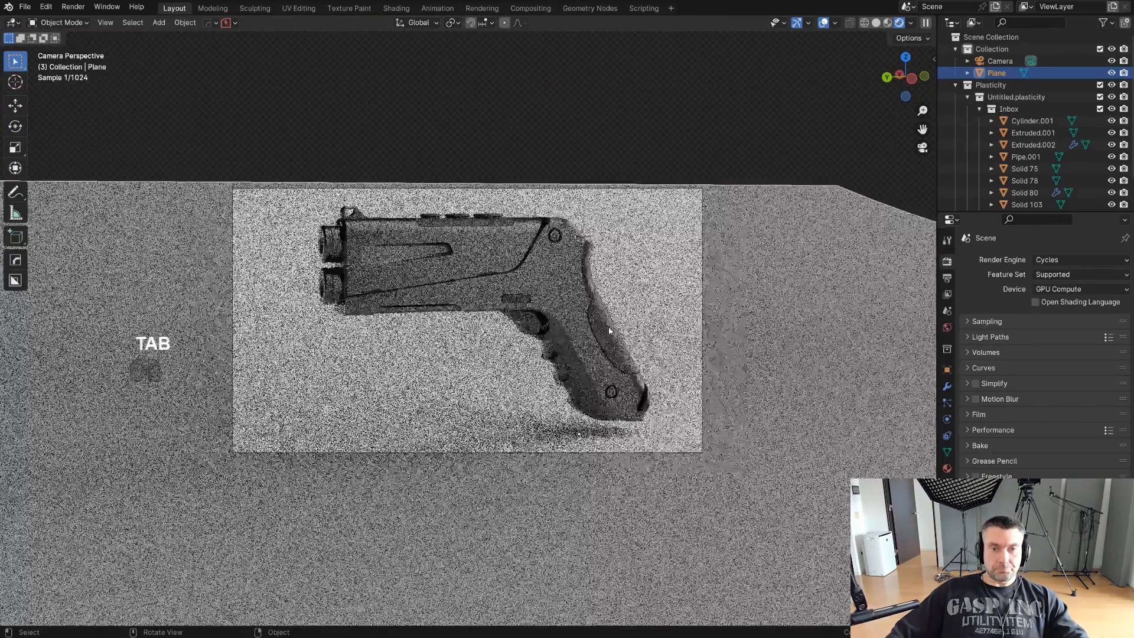
scroll(608, 325, "up", 1)
left_click(611, 332)
key("n")
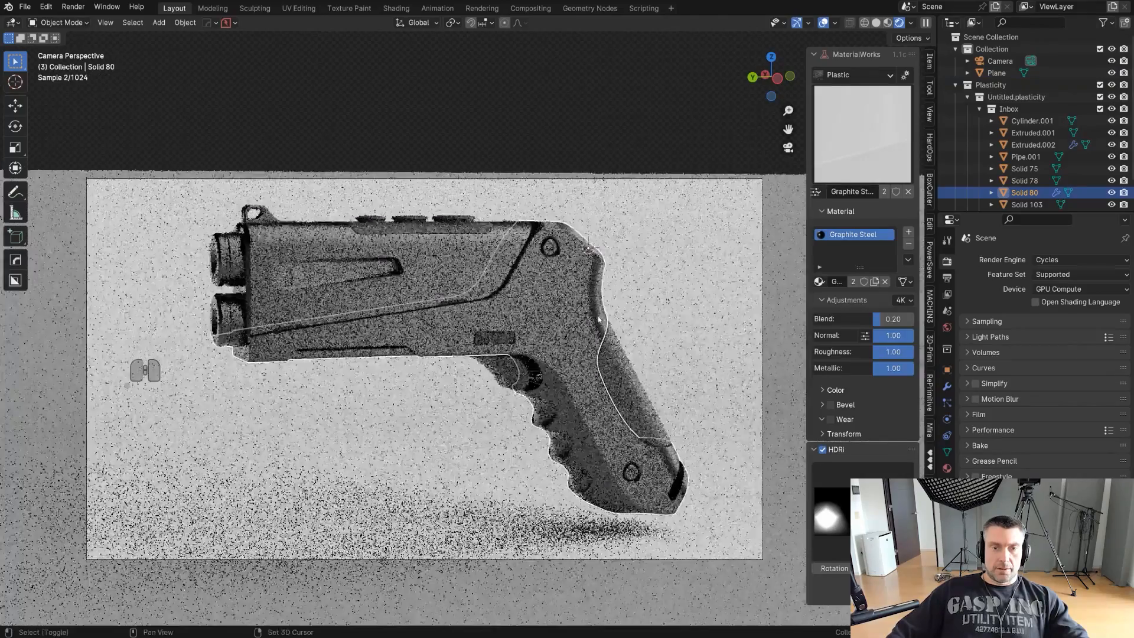
left_click(670, 328)
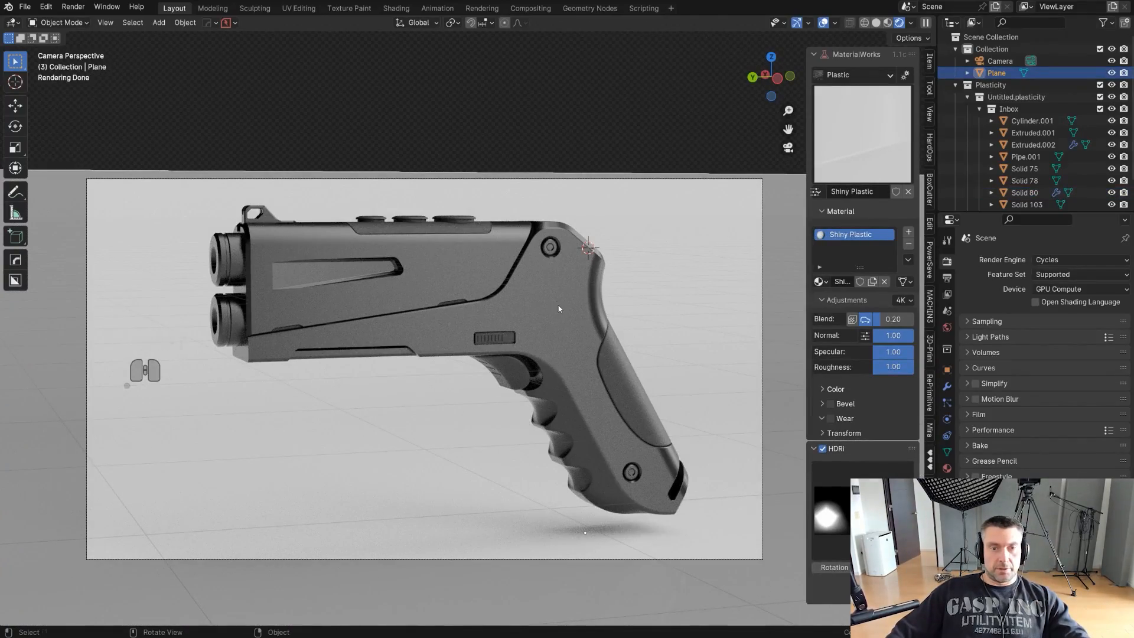
- Insert the Blender Bros January 2022_008 text decal, scale it to about 0.37 and place it on the pistol's side below the slot
key("d")
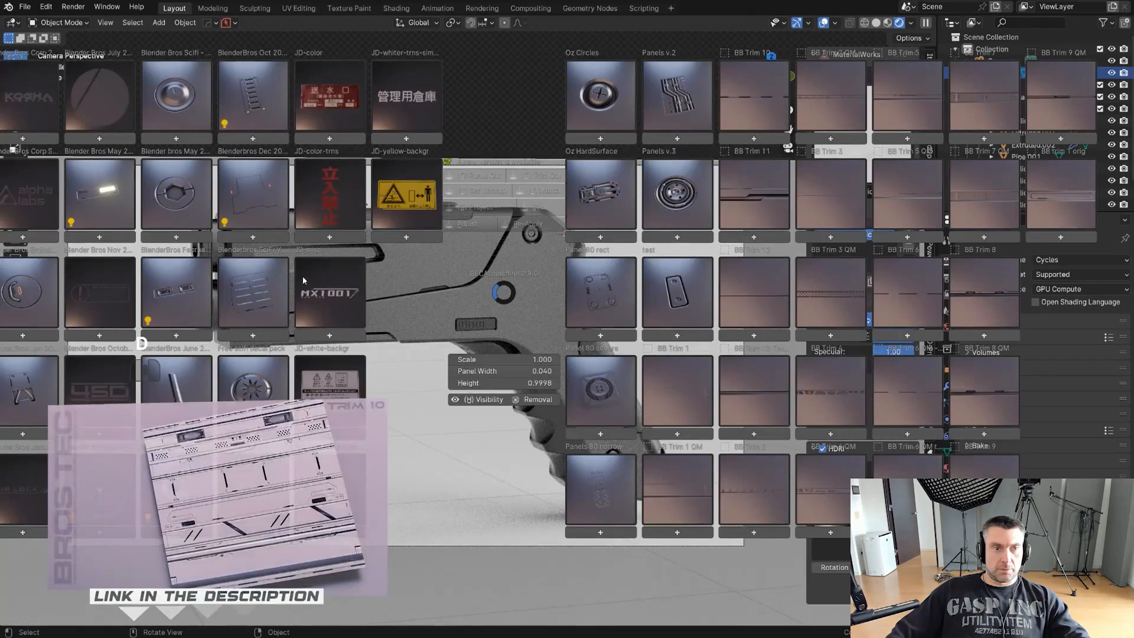
left_click(102, 396)
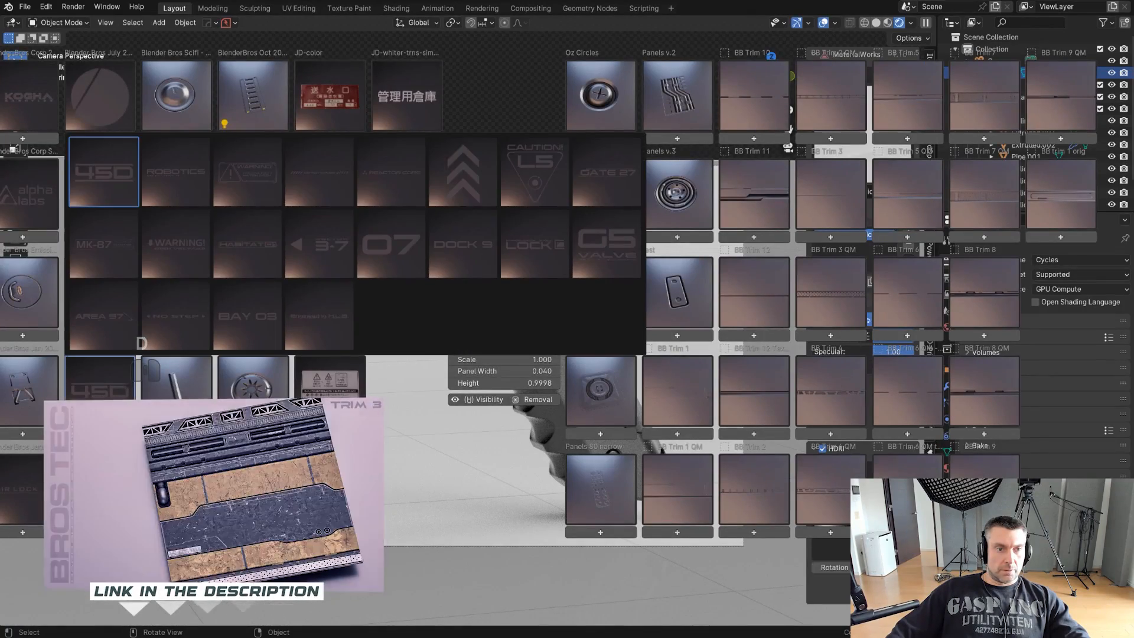
left_click(30, 487)
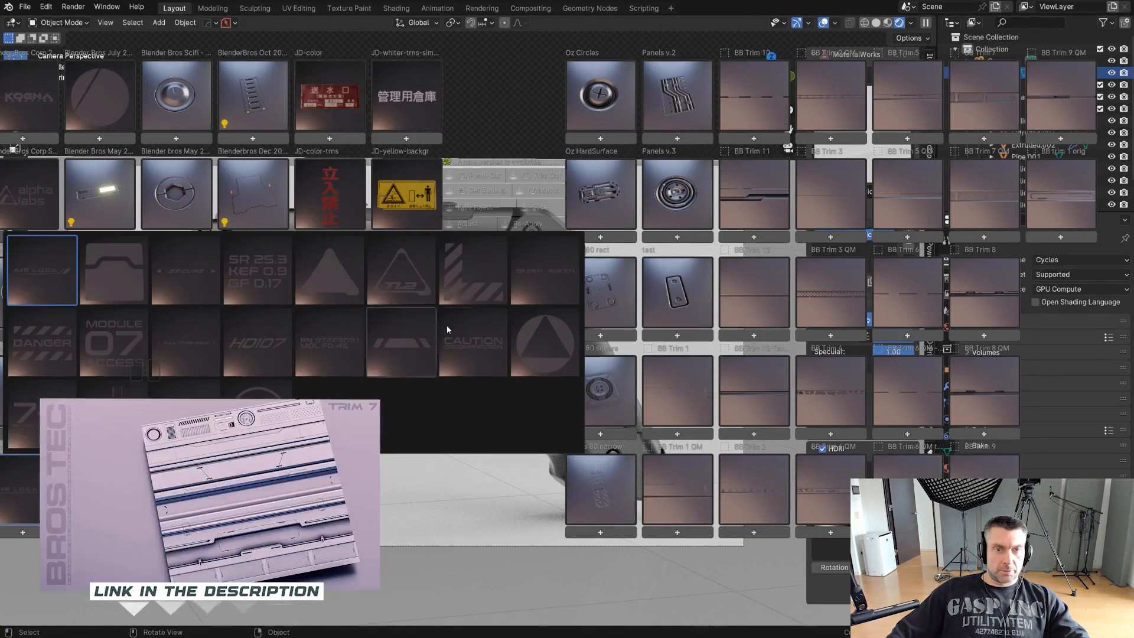
left_click(551, 278)
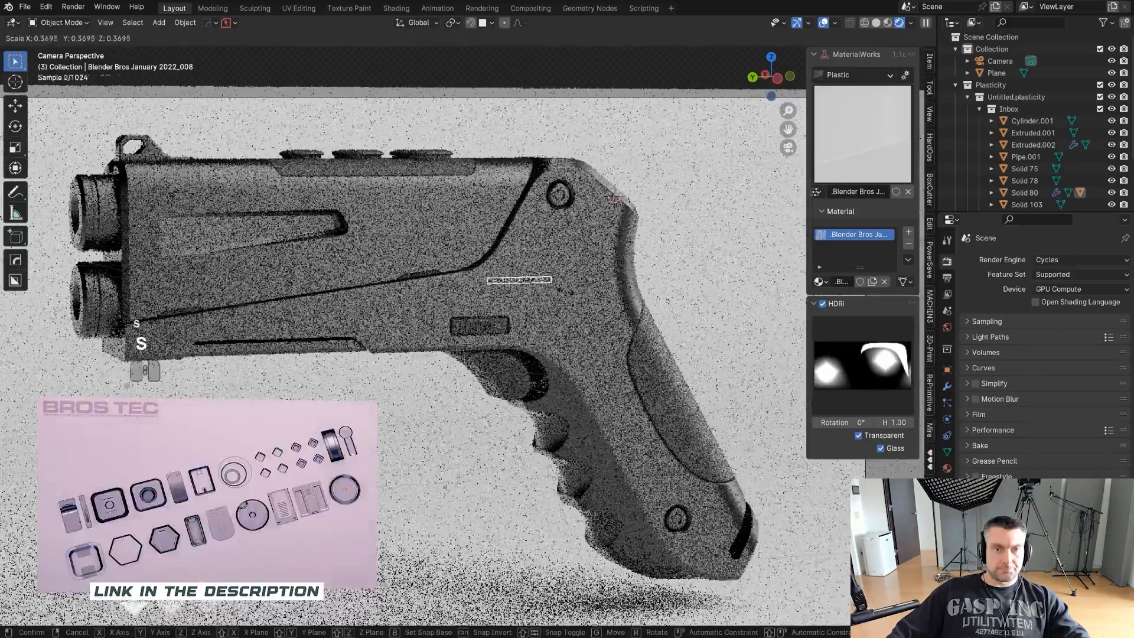
scroll(519, 283, "up", 3)
key("g")
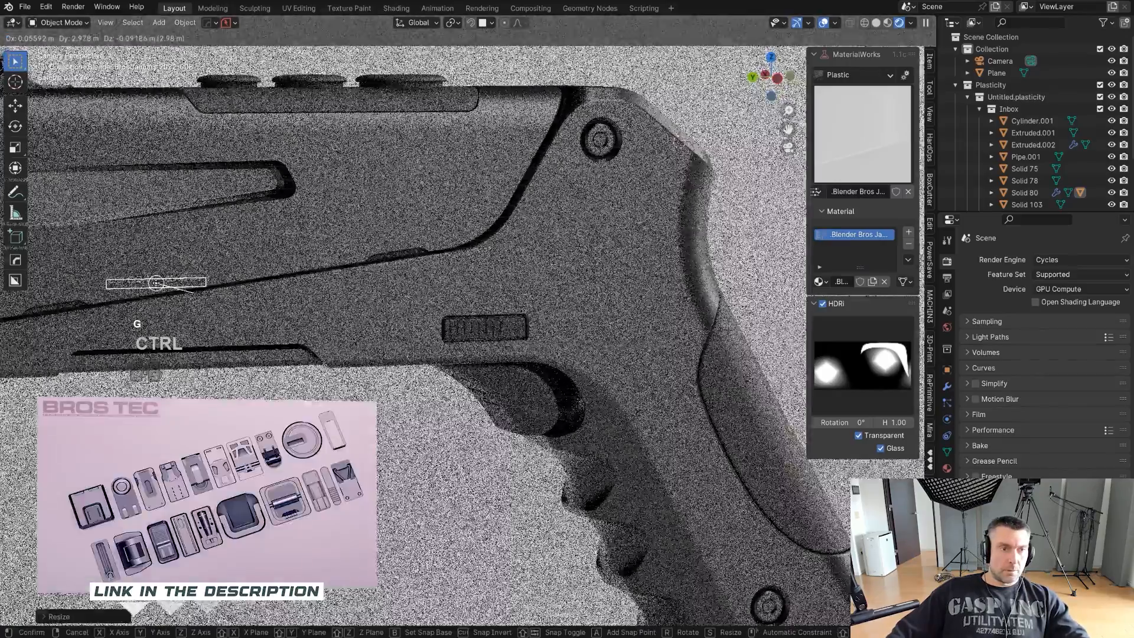
left_click(184, 279)
- Rotate the text decal by 7 with Adjust Decal to follow the diagonal seam, and nudge it along the seam
scroll(281, 258, "up", 3)
middle_click_drag(281, 258, 512, 307, "shift")
scroll(349, 258, "up", 1)
key("d")
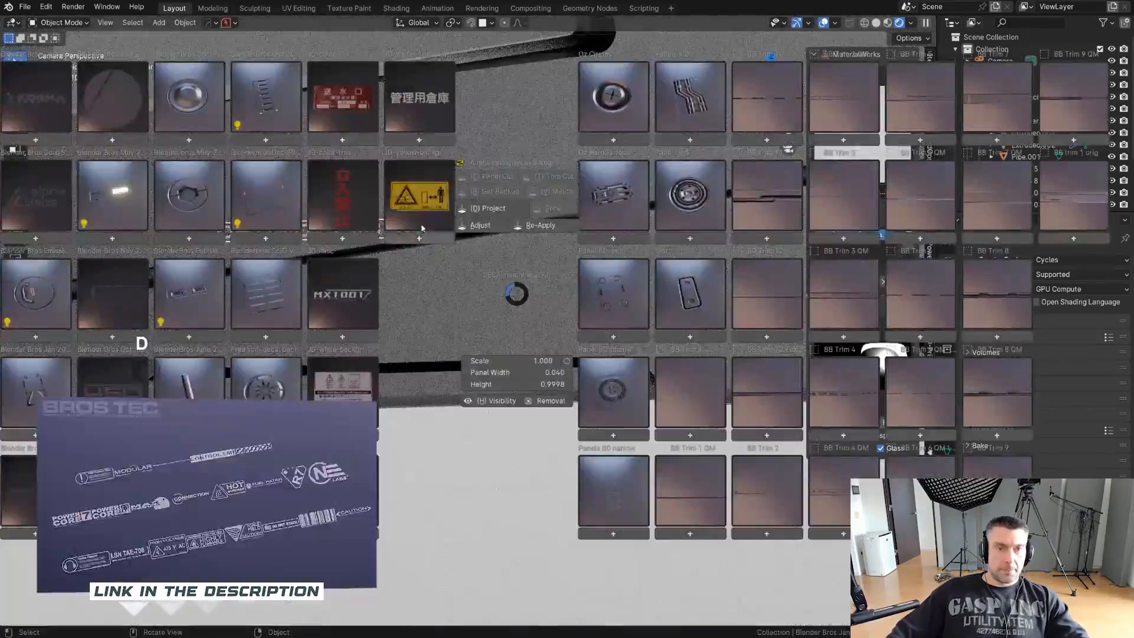
left_click(480, 226)
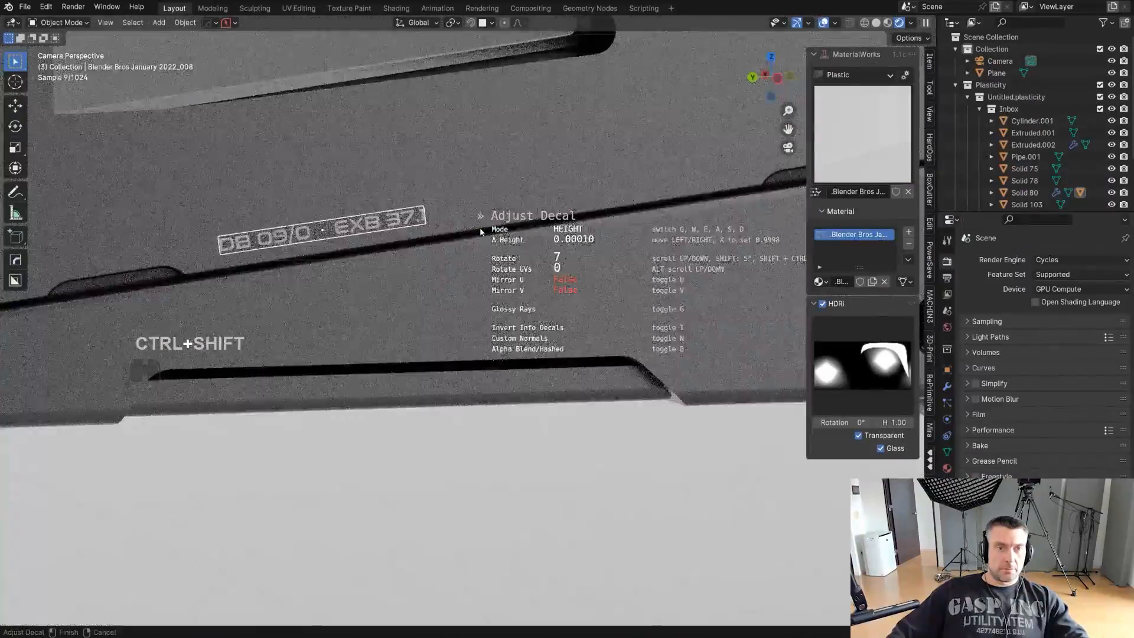
left_click(480, 230)
key("g")
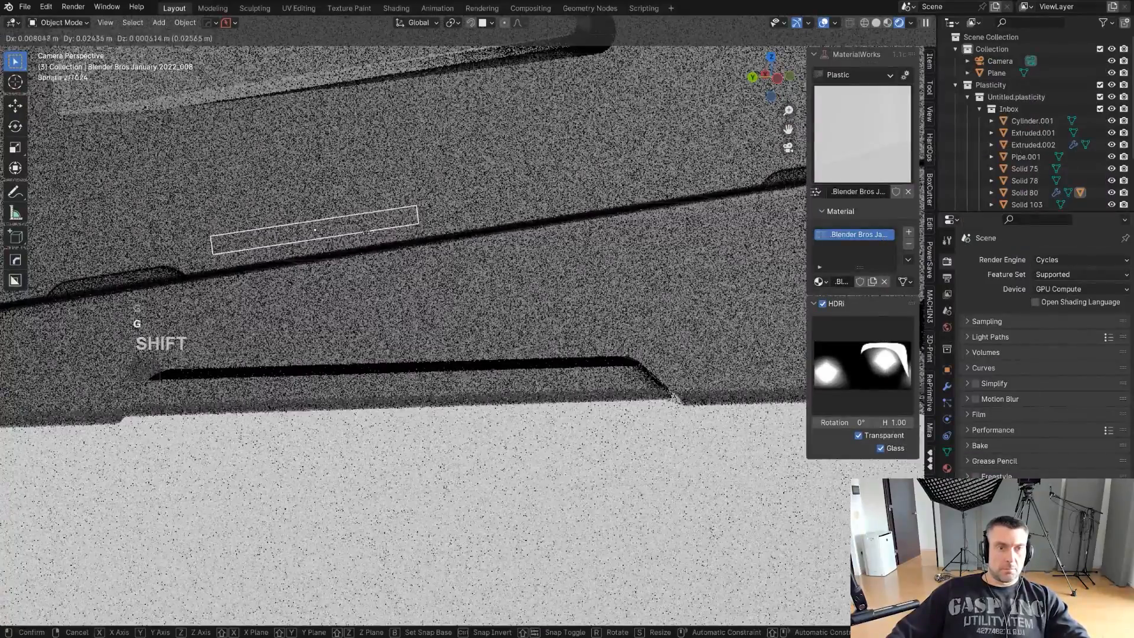
left_click(399, 250)
- Project the text decal onto the pistol body and open the material properties
key("d")
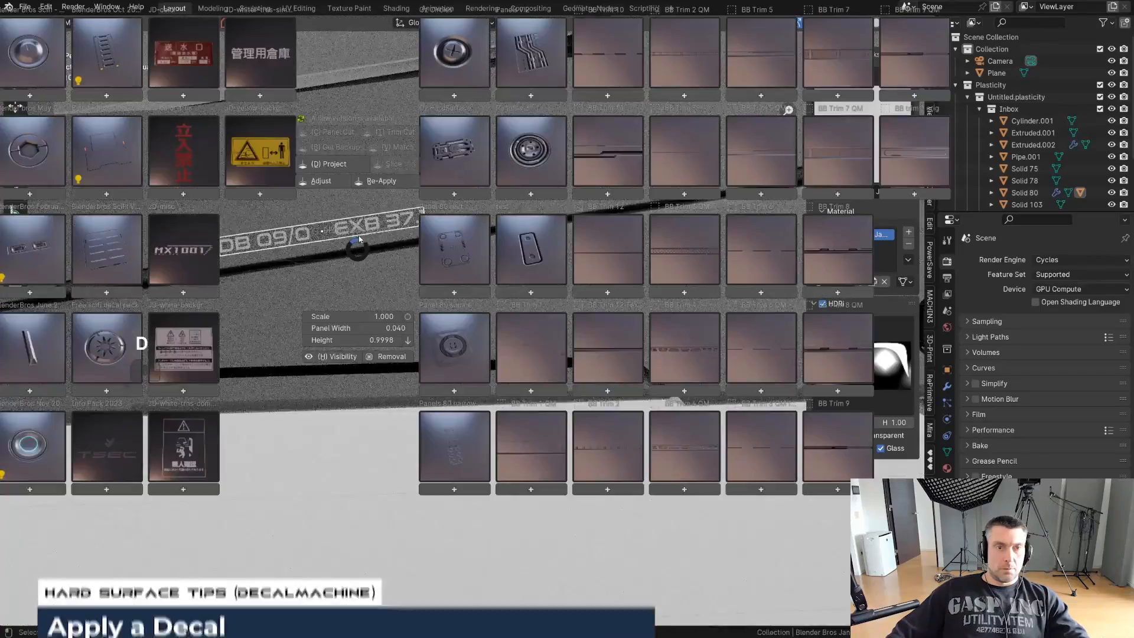
left_click(363, 175, "alt")
left_click(363, 175)
scroll(716, 334, "down", 3)
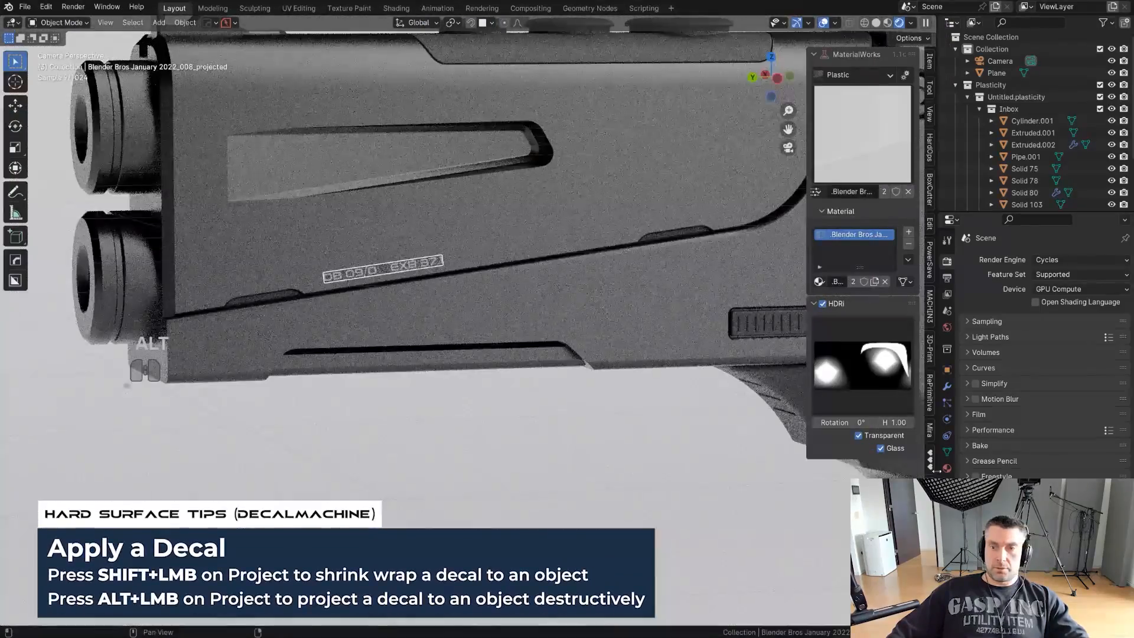
left_click(946, 468)
scroll(545, 437, "down", 6)
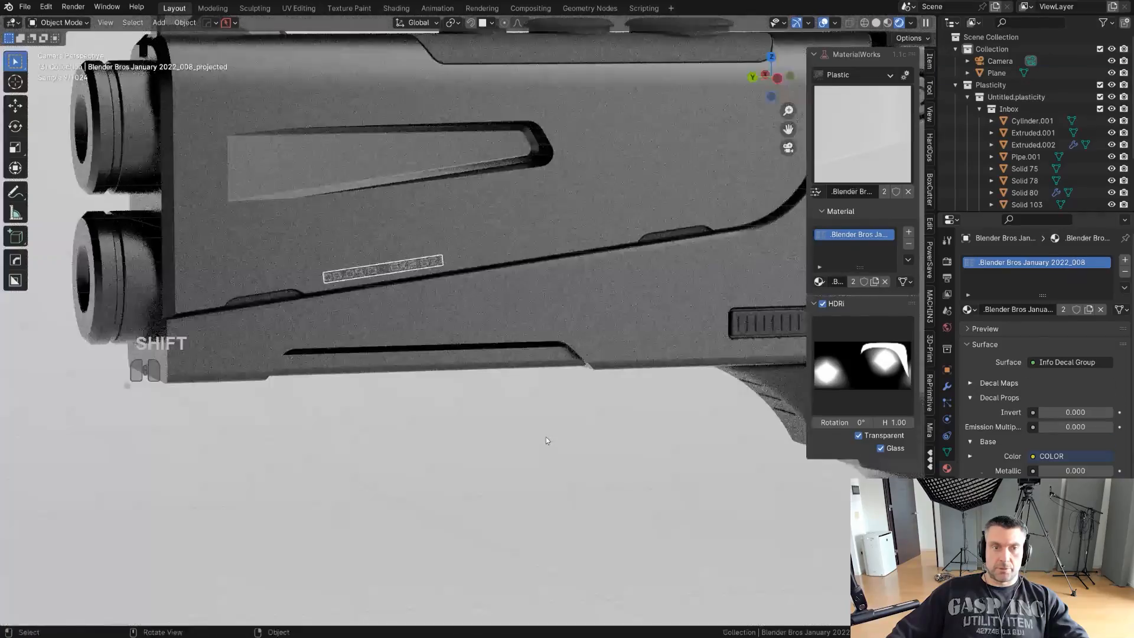
left_click(545, 437)
middle_click_drag(443, 270, 385, 260, "shift")
scroll(586, 287, "up", 2)
middle_click_drag(586, 286, 509, 305, "shift")
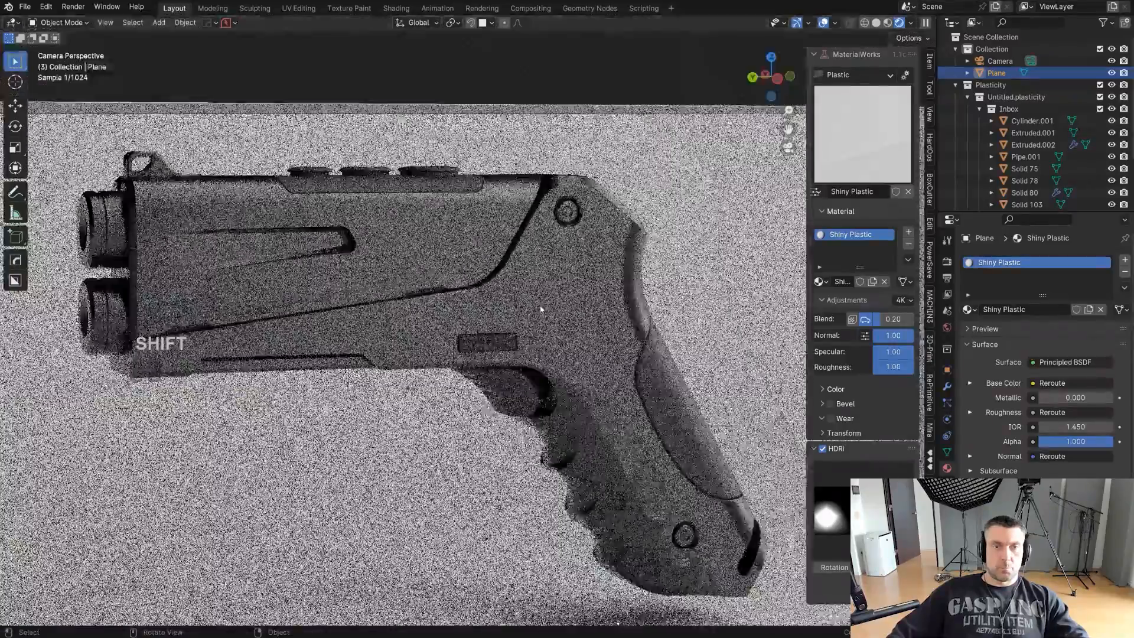
- Select the pistol's upper body and insert the Blender Bros April 2022_002 decal from the DECALmachine library
scroll(605, 334, "up", 3)
scroll(604, 334, "up", 2)
middle_click_drag(574, 250, 481, 301, "shift")
scroll(532, 278, "up", 2)
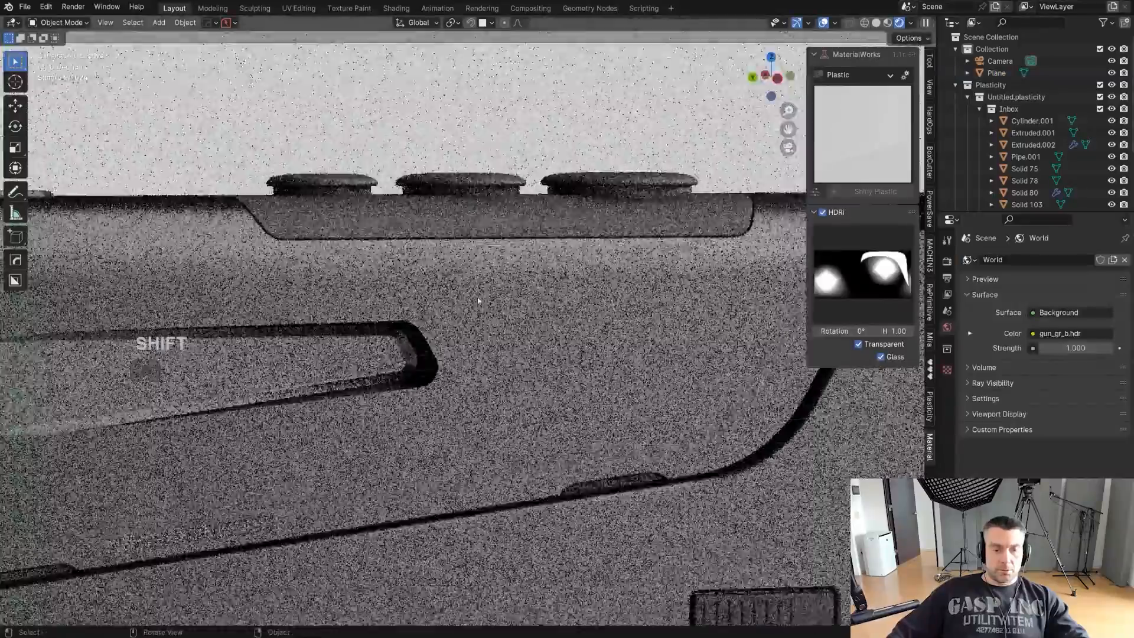
left_click(489, 238)
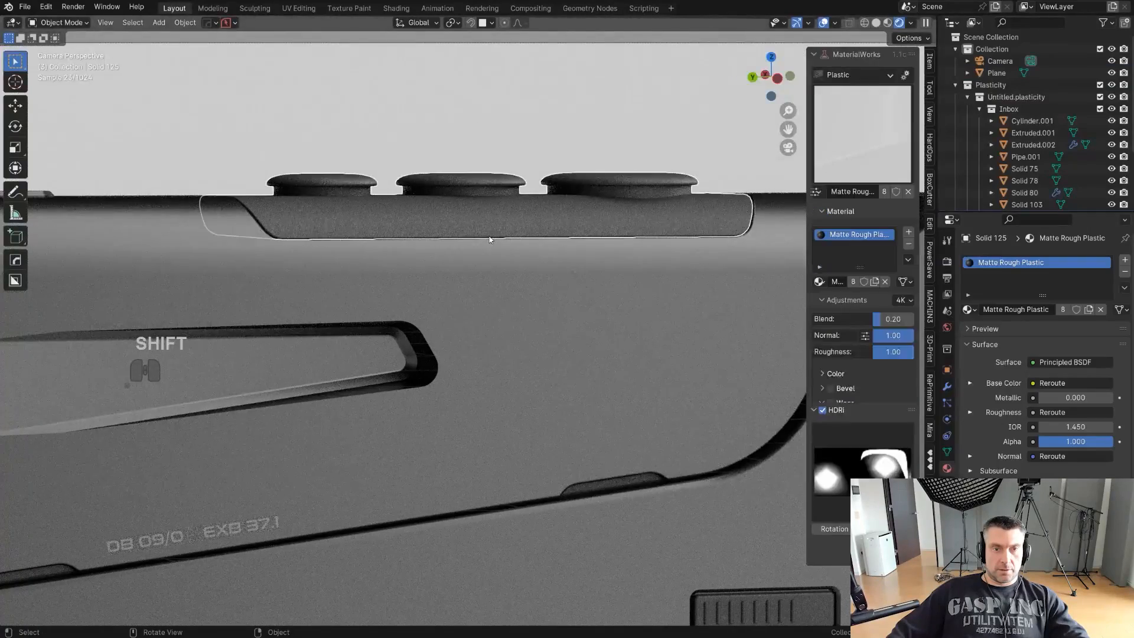
key("d")
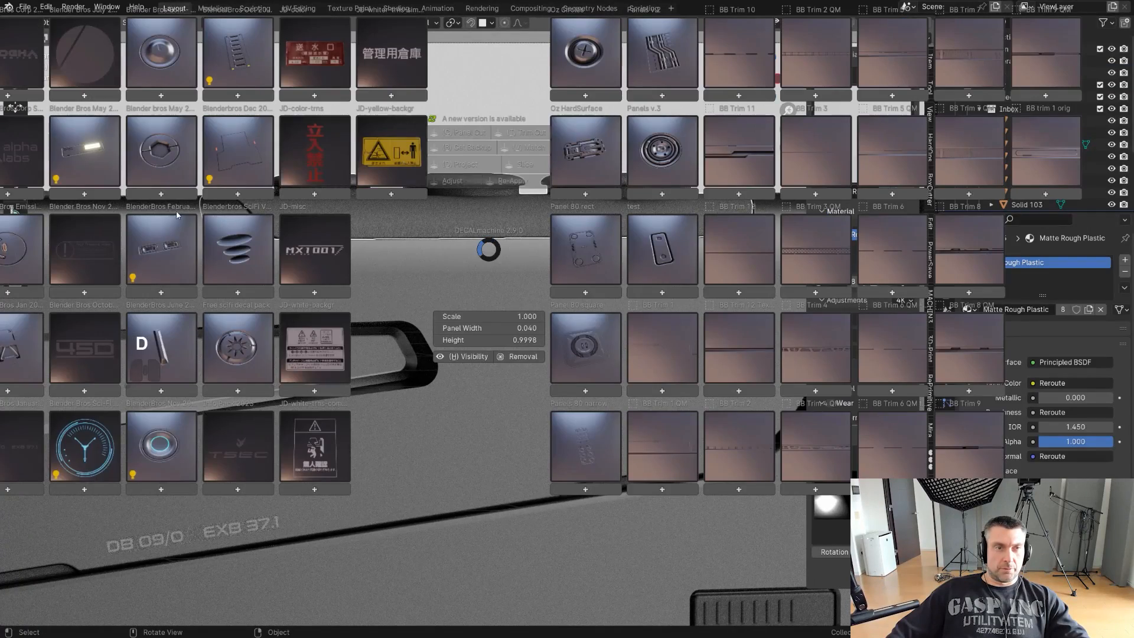
key("Escape")
key("d")
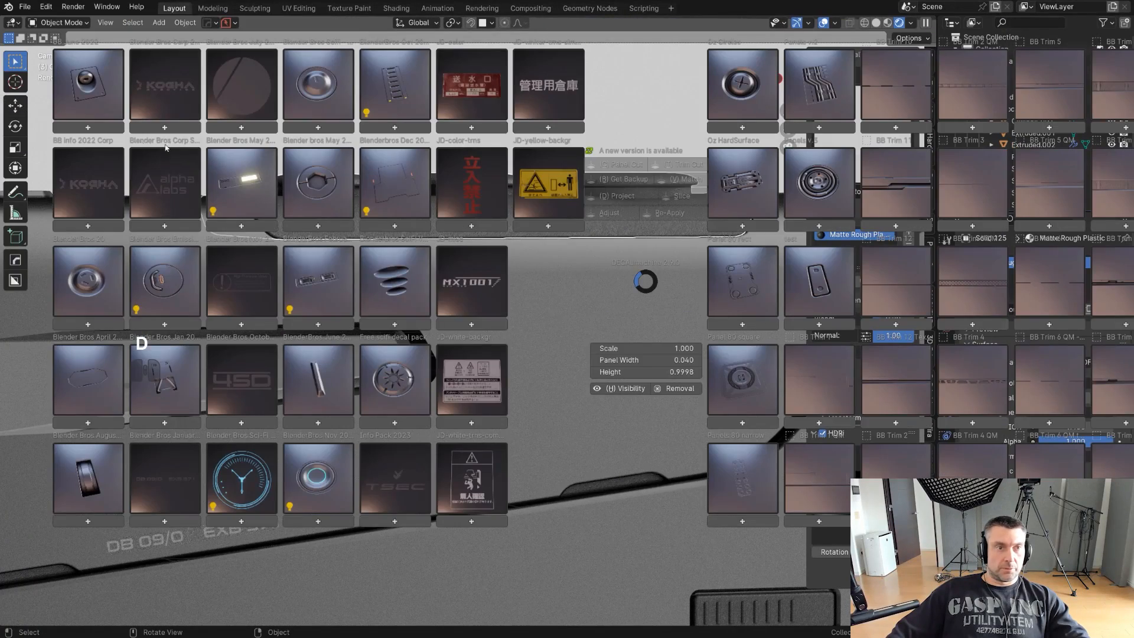
left_click(95, 95)
left_click(112, 276)
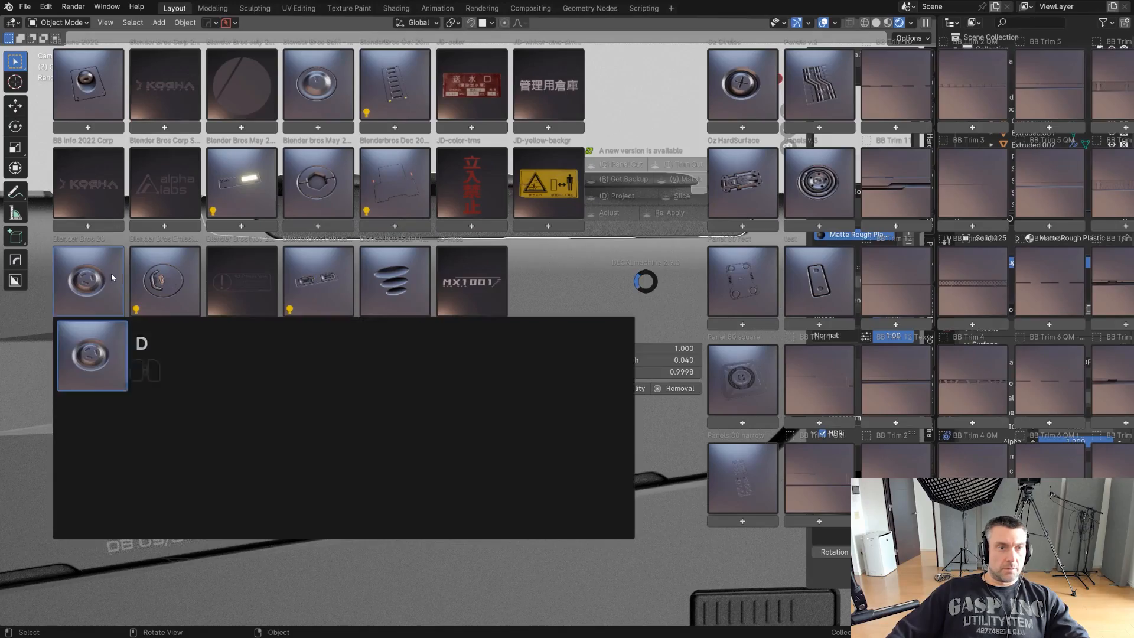
left_click(162, 277)
left_click(99, 366)
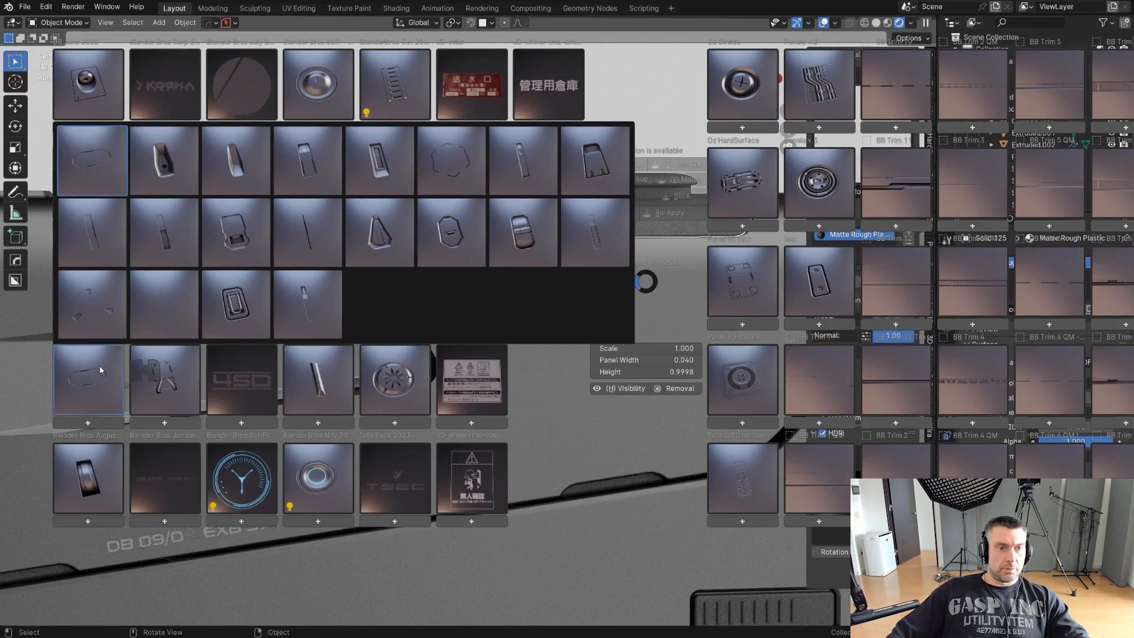
left_click(164, 159)
- Scale the new decal to about 0.11 and move it onto the strip beneath the top knobs
key("s")
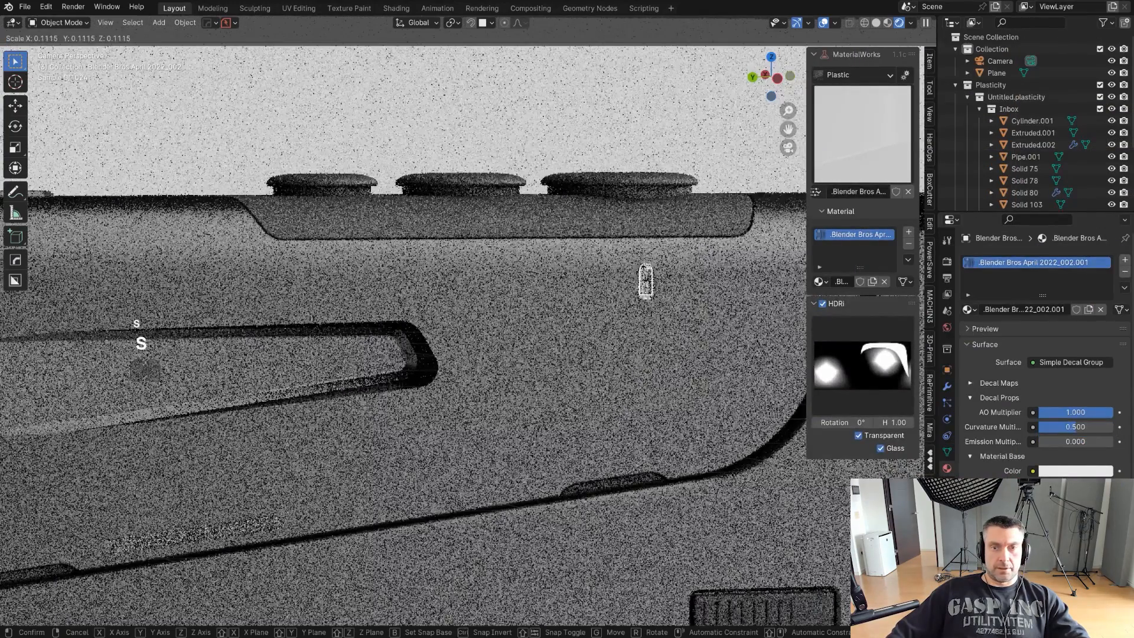
key("Return")
key("g")
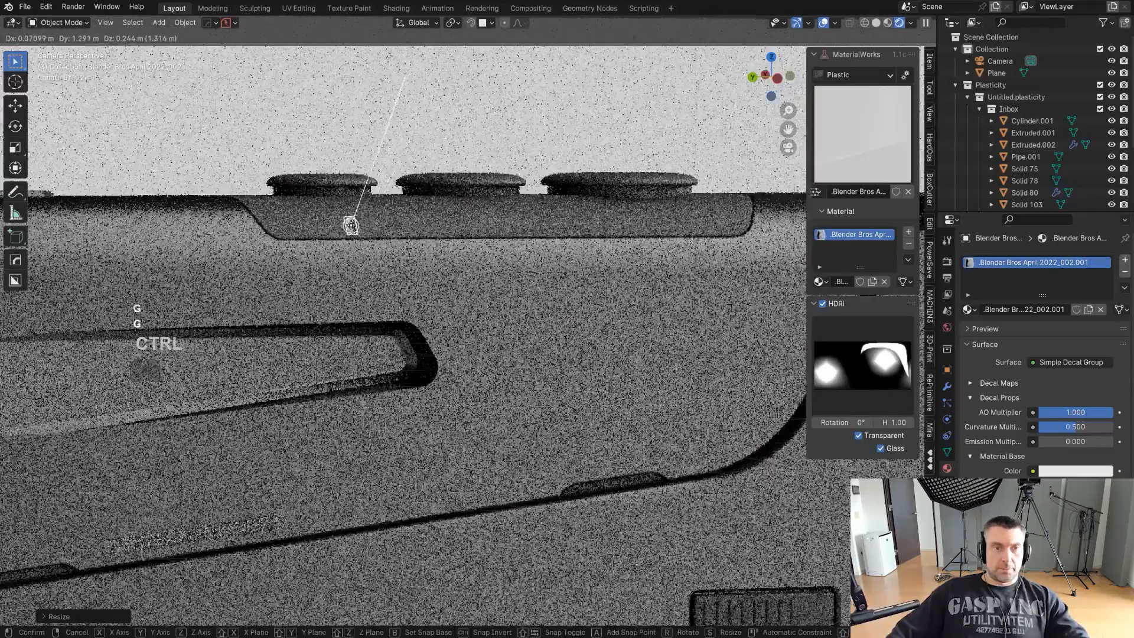
left_click(488, 225)
- Rescale the small decal and place it near the muzzle end of the strip beneath the top knobs
key("s")
left_click(463, 226)
scroll(413, 225, "up", 2)
key("s")
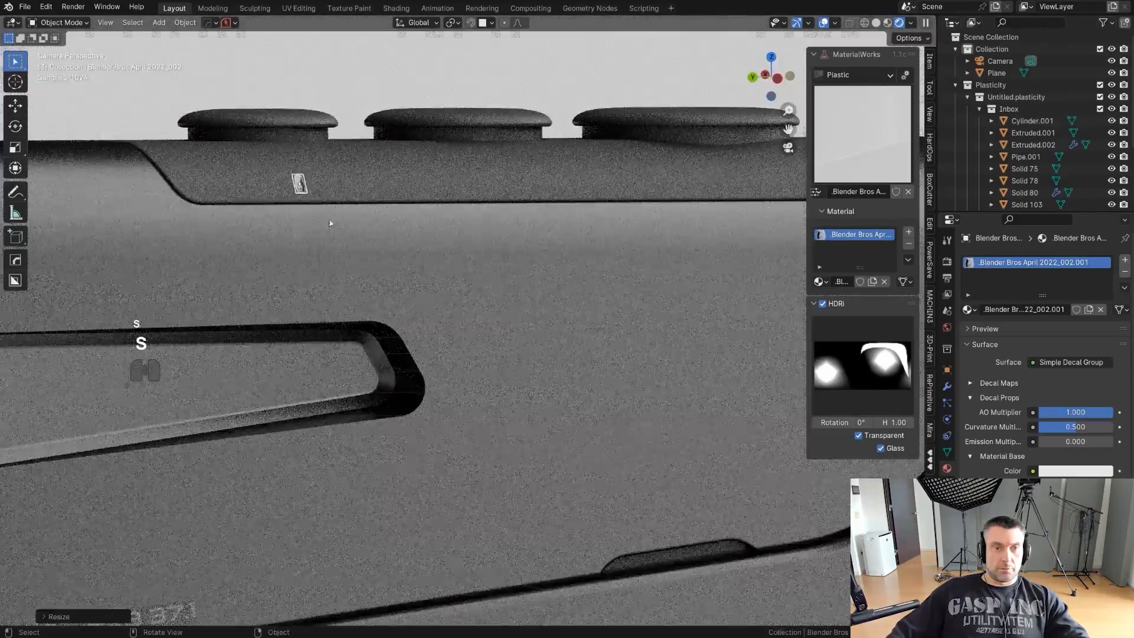
scroll(351, 223, "down", 2)
key("g")
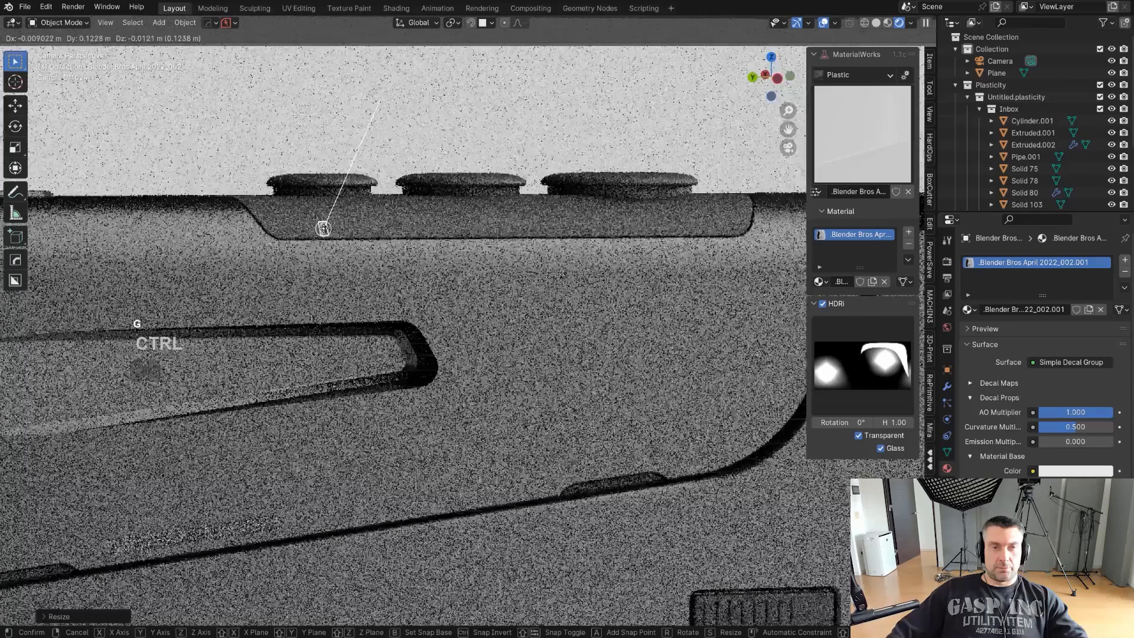
left_click(326, 228)
middle_click_drag(436, 246, 342, 253, "shift")
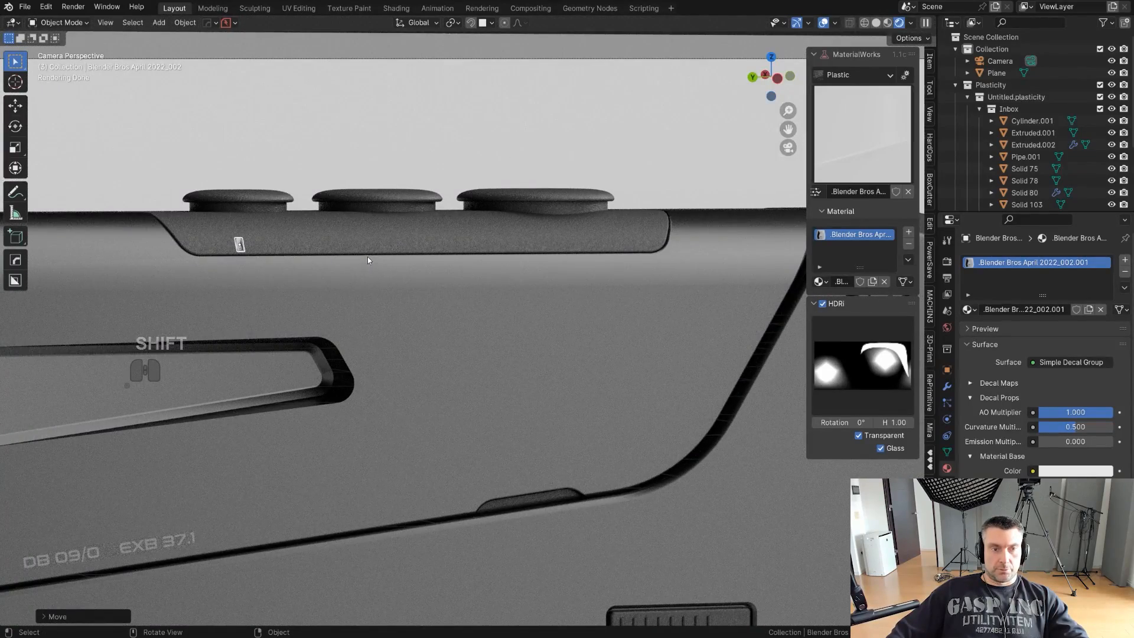
- Duplicate the small decal to the strip's rear end and project the decals onto the strip
key("shift+d")
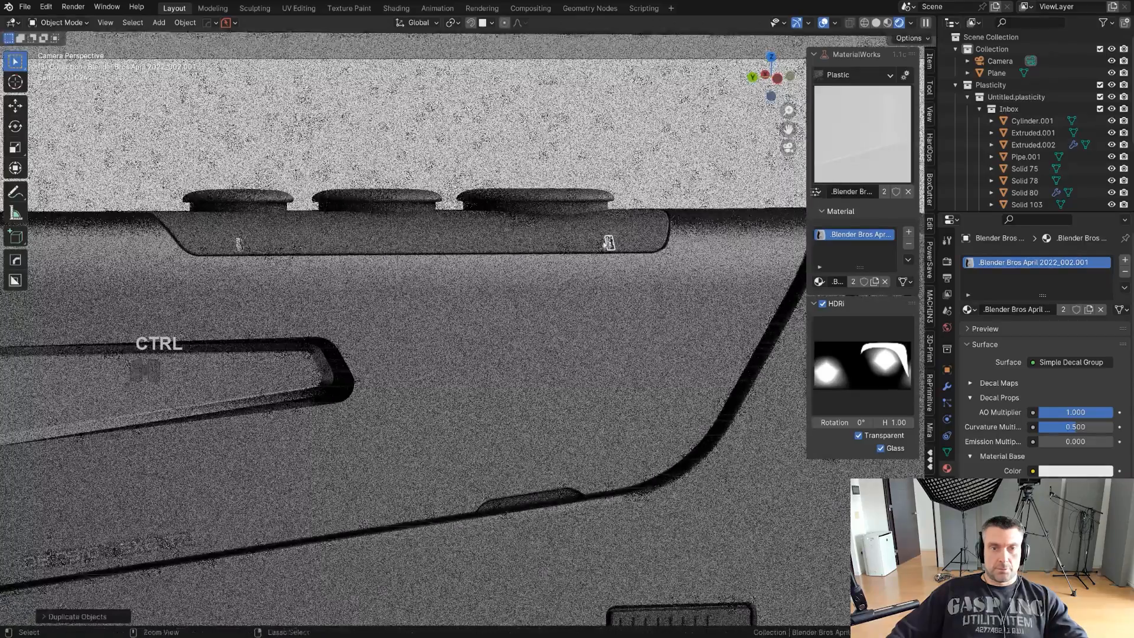
left_click(610, 239)
key("d")
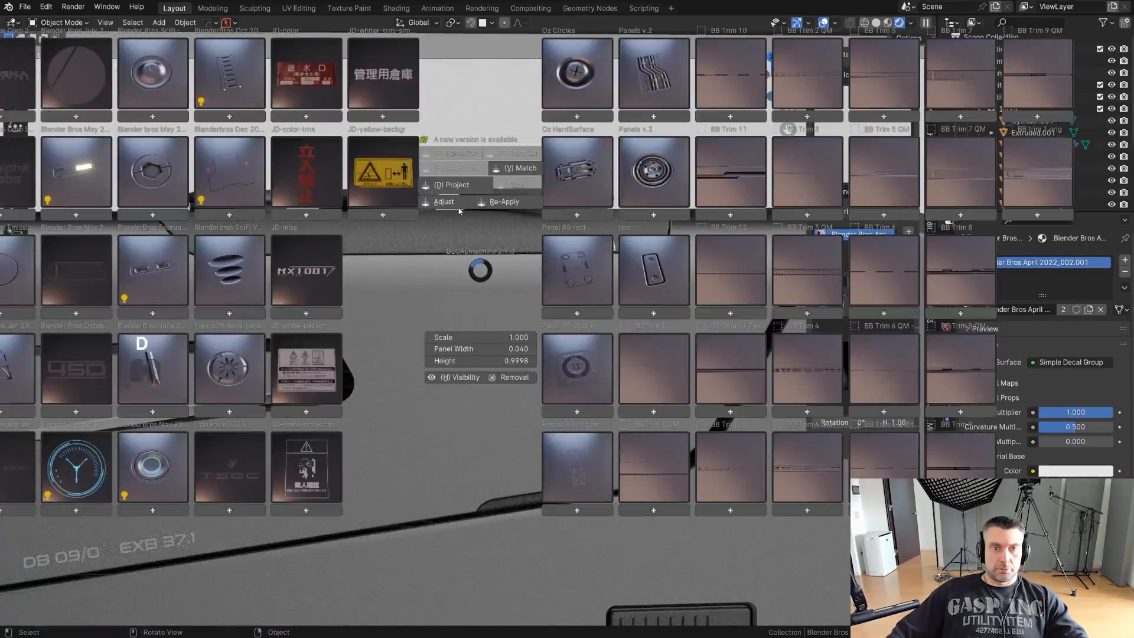
left_click(464, 185)
- Match the material of the strip's projected decals to Graphite Steel with Match Materials
key("d")
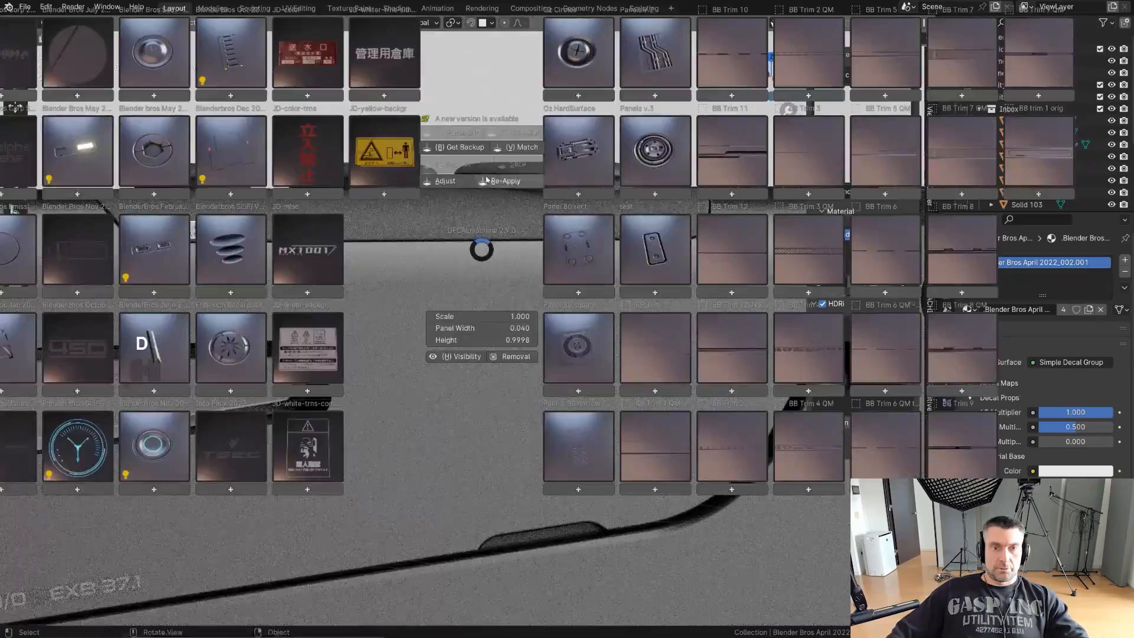
left_click(527, 147)
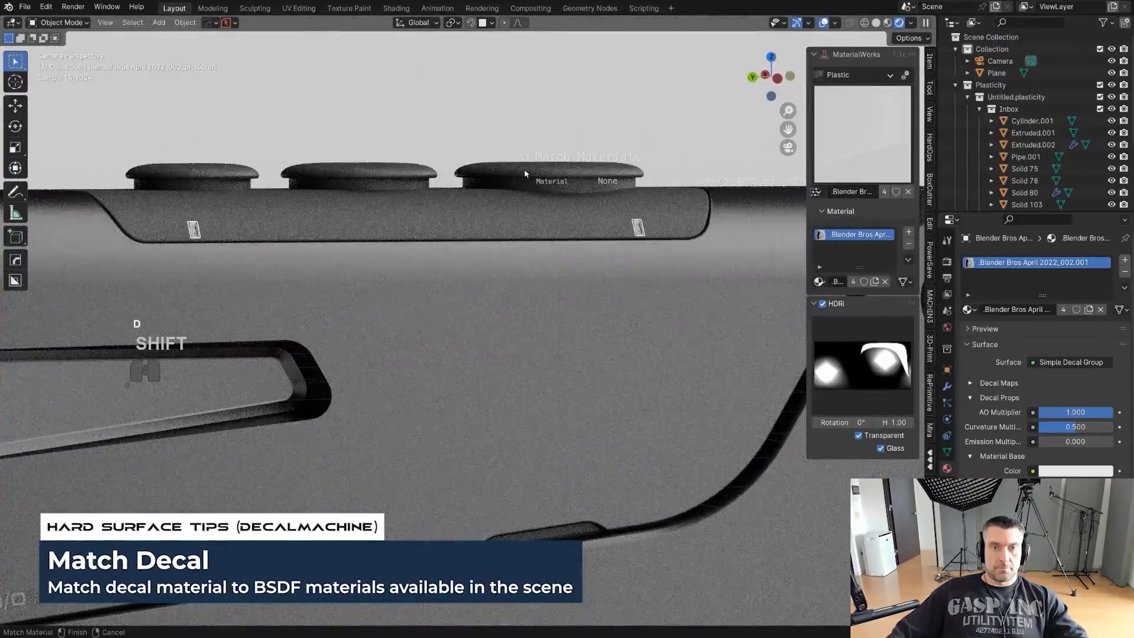
scroll(524, 173, "down", 2)
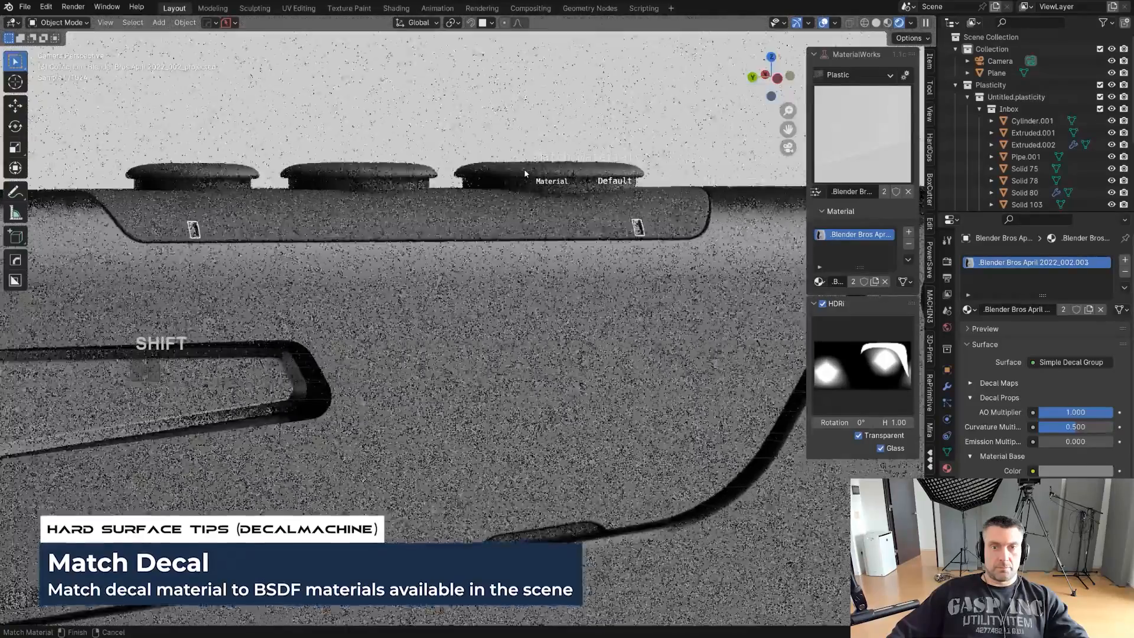
left_click(525, 174)
left_click(500, 217)
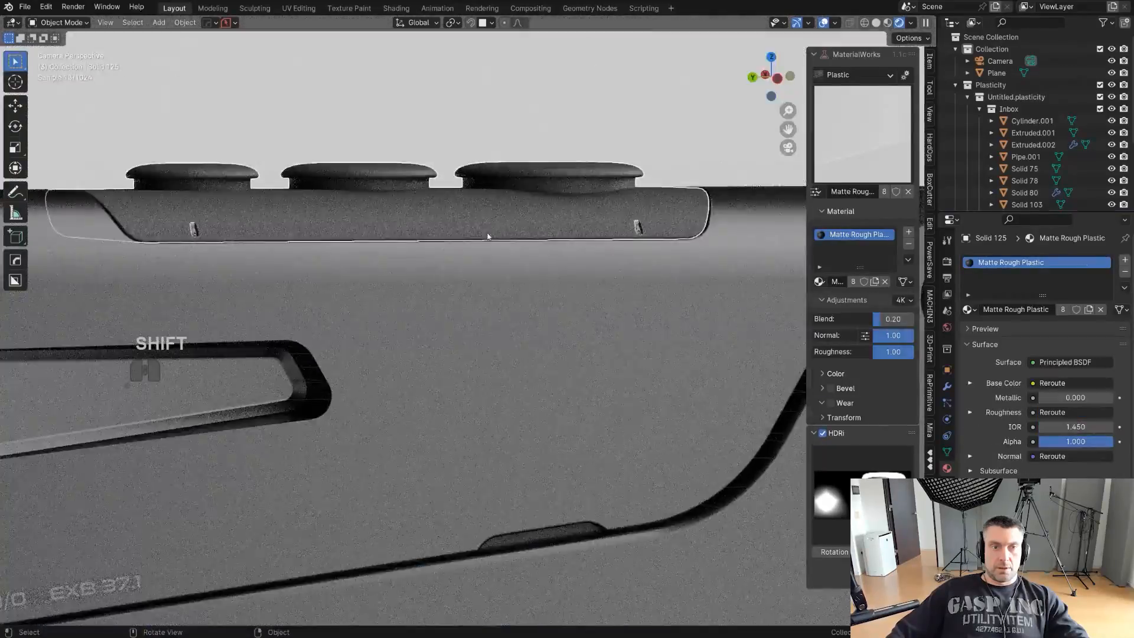
- Select the rear grip panel and insert the Blender Bros April 2022_012 decal from the DECALmachine library in left view
scroll(532, 260, "down", 3)
scroll(564, 275, "down", 3)
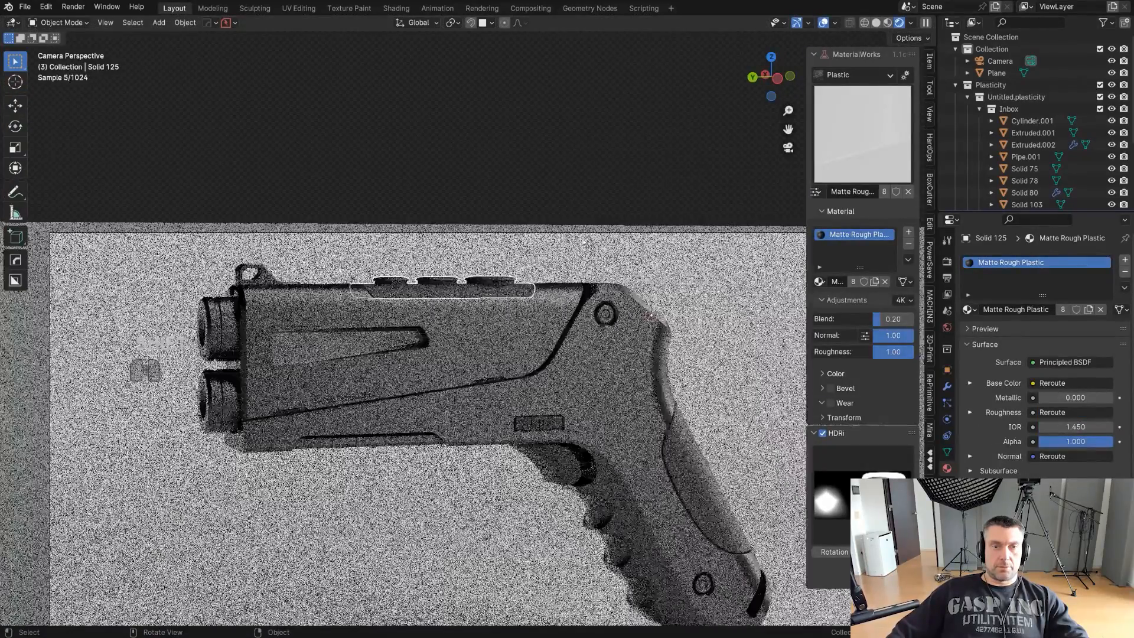
left_click(593, 262)
middle_click_drag(609, 364, 522, 305, "shift")
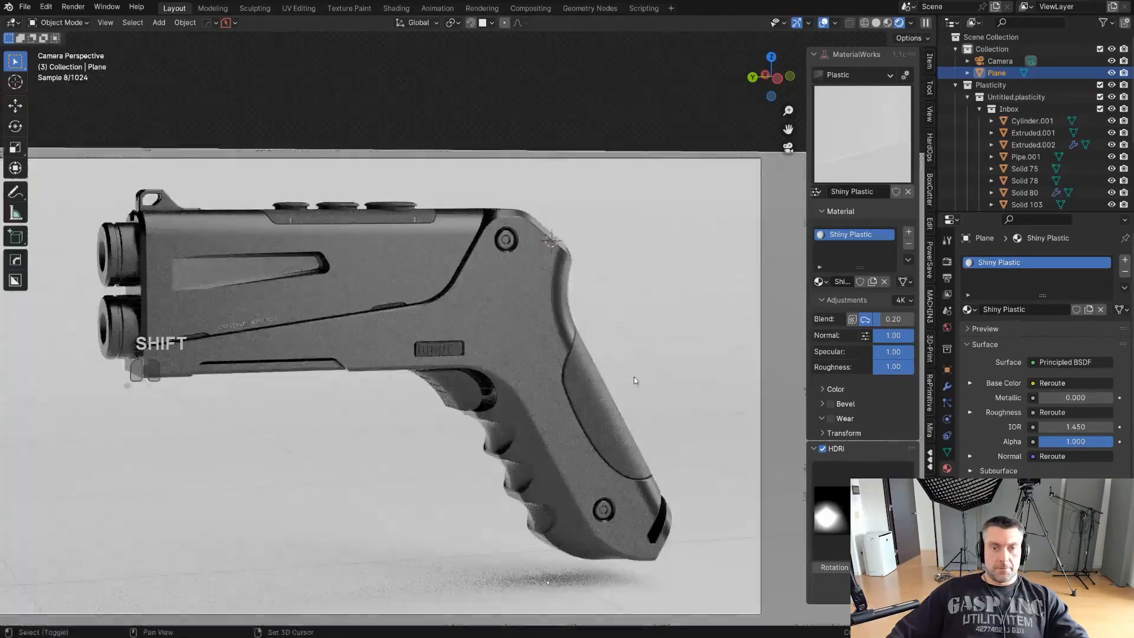
scroll(582, 388, "up", 4)
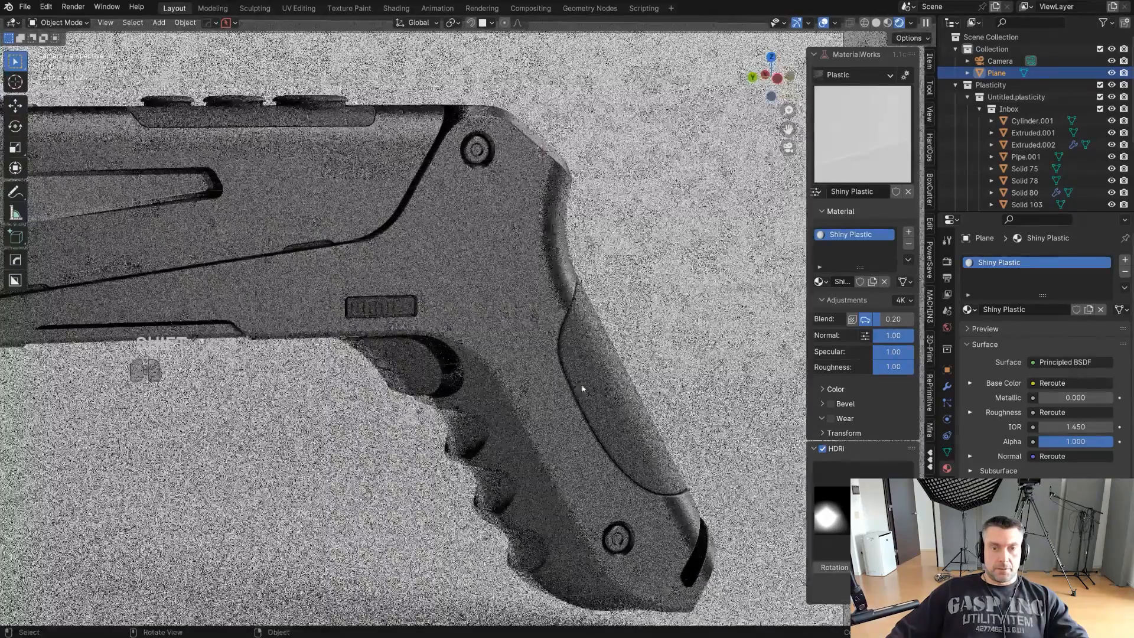
left_click(614, 412)
scroll(552, 329, "up", 4)
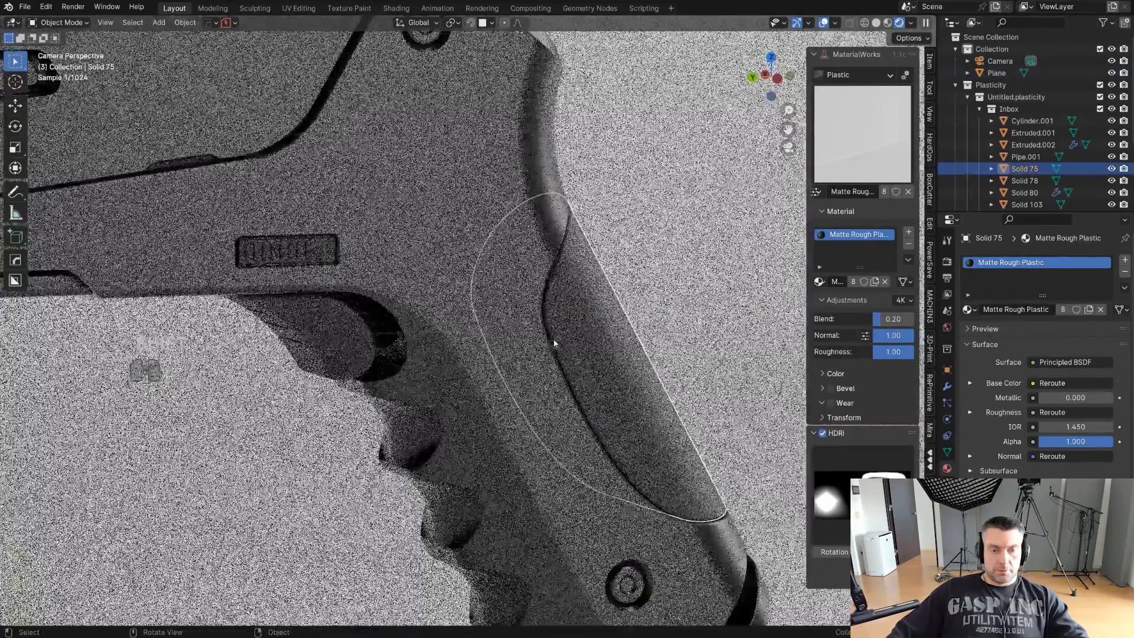
key("alt+d")
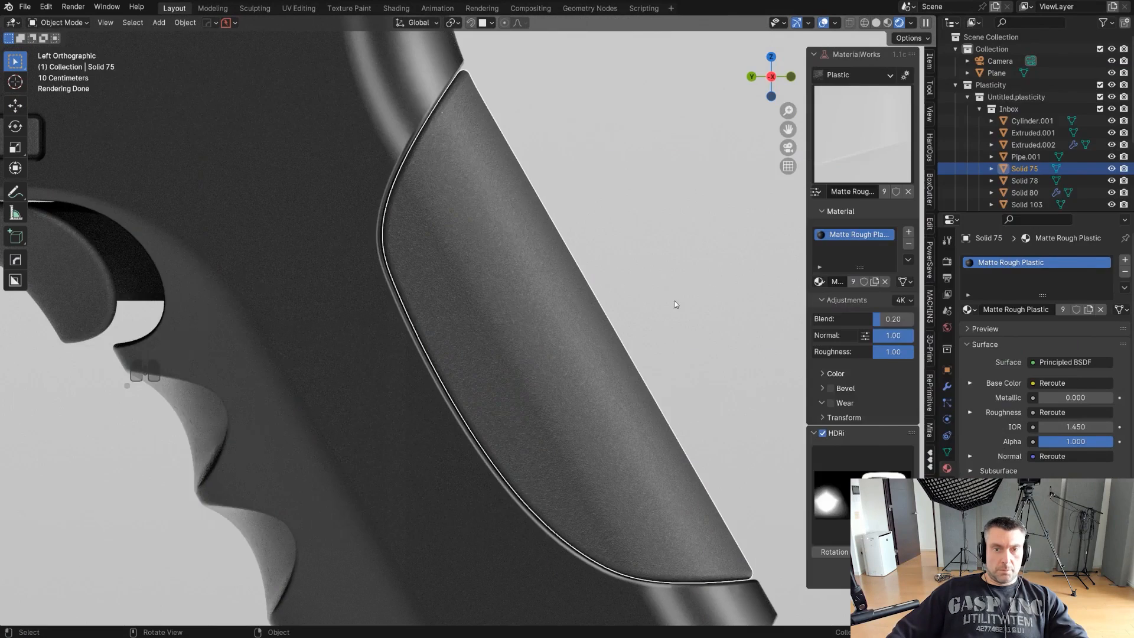
key("alt+d")
mouse_move(122, 95)
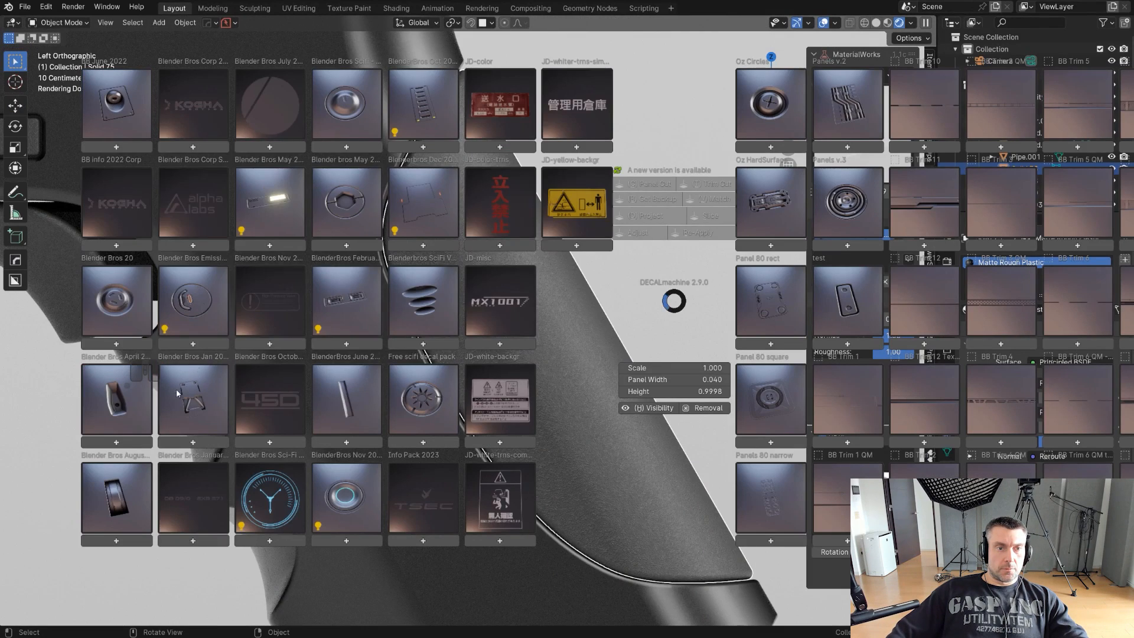
mouse_move(116, 399)
left_click(405, 289)
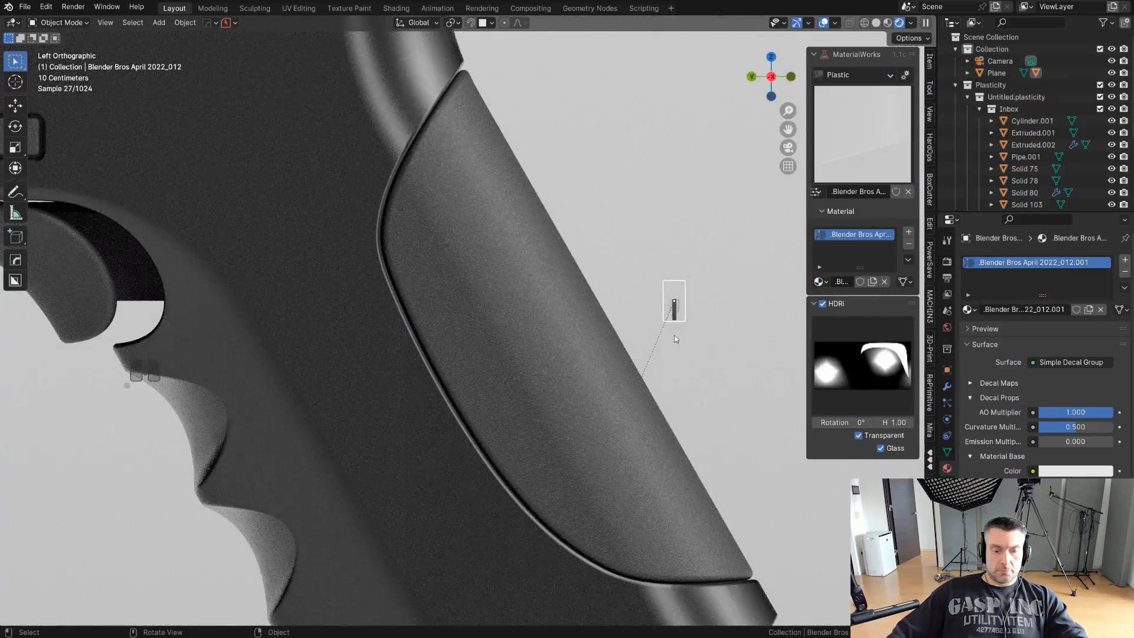
- Move the striped decal onto the grip panel and rotate it with Adjust Decal to follow the panel's slant
key("g")
left_click(519, 381, "ctrl")
key("d")
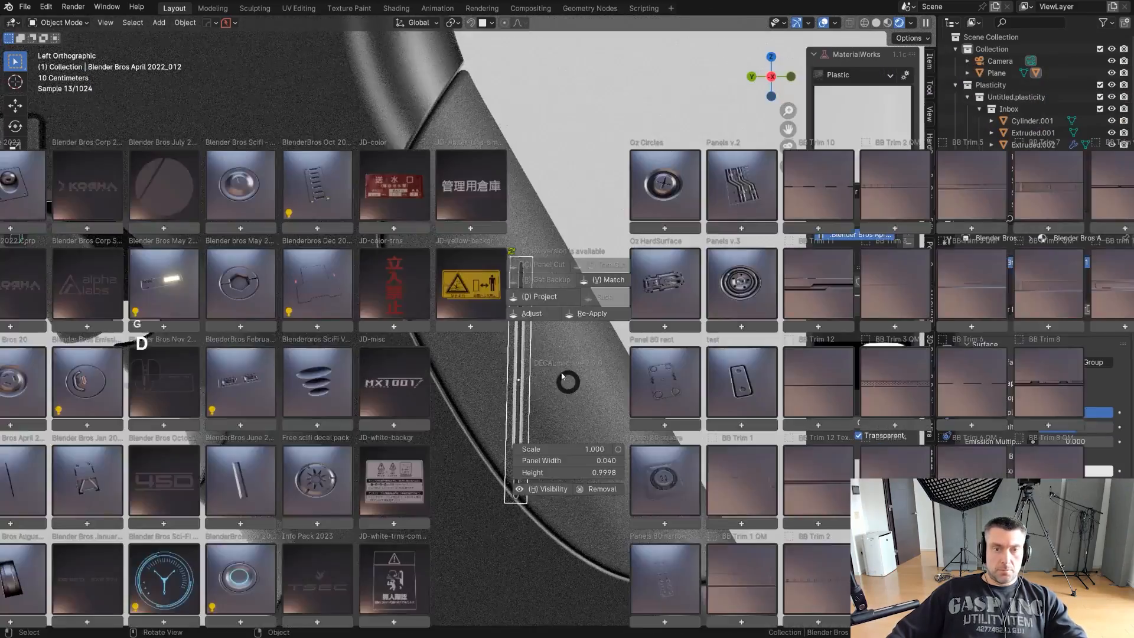
left_click(541, 314)
scroll(540, 315, "up", 4, "ctrl")
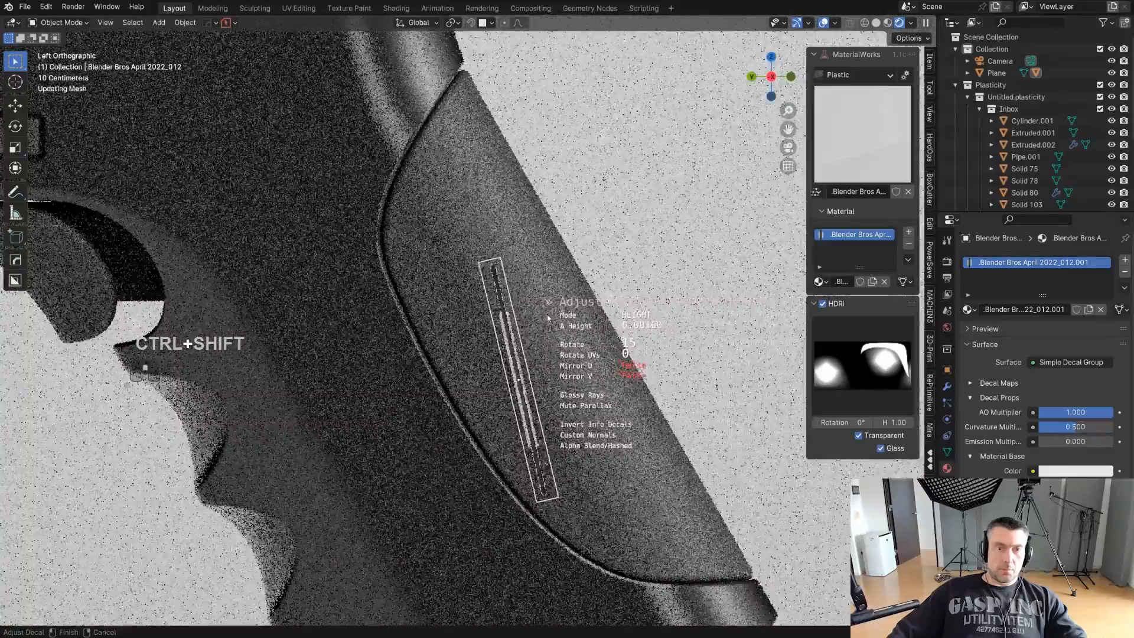
left_click(539, 316)
- Scale the striped decal down and place it alongside the grip panel's front edge
key("s")
left_click(642, 334)
scroll(643, 335, "up", 1)
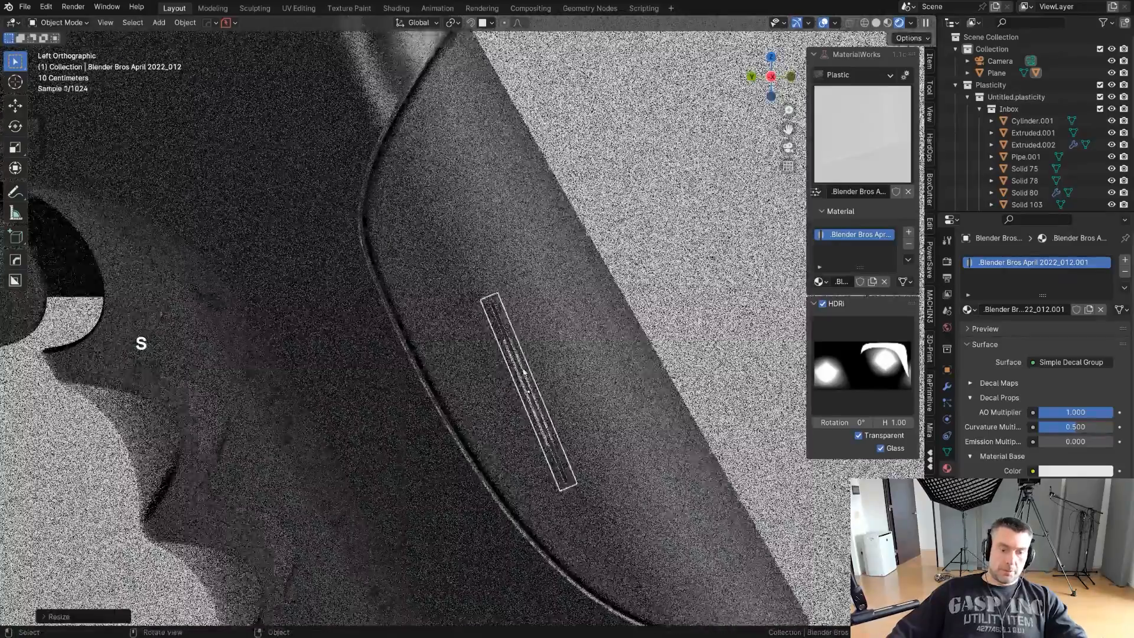
key("g")
left_click(459, 351, "ctrl")
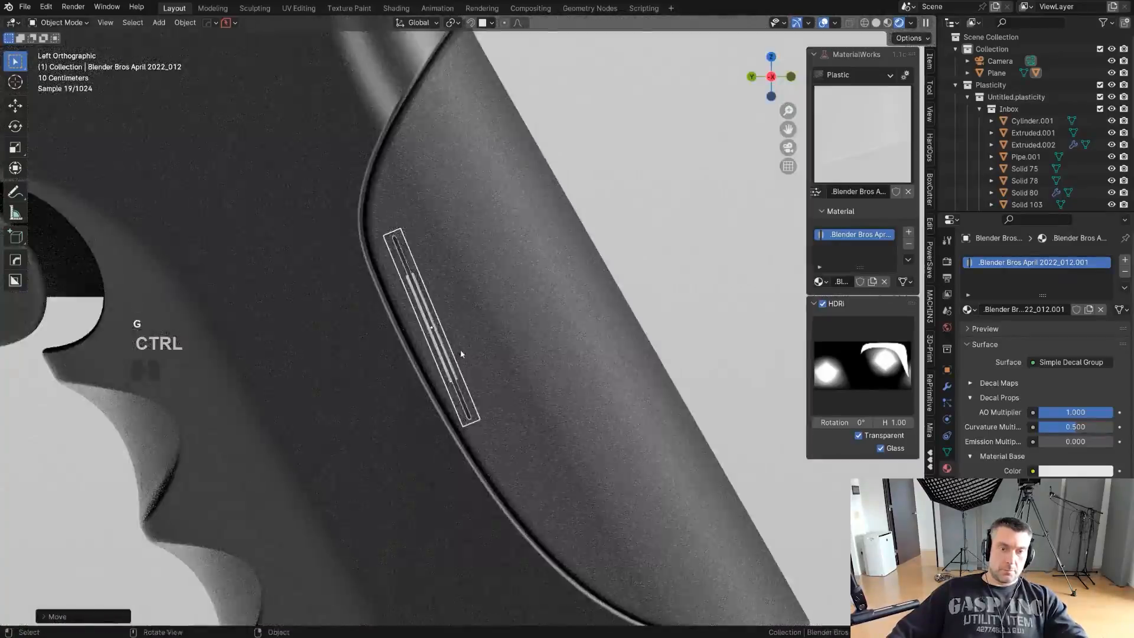
key("g")
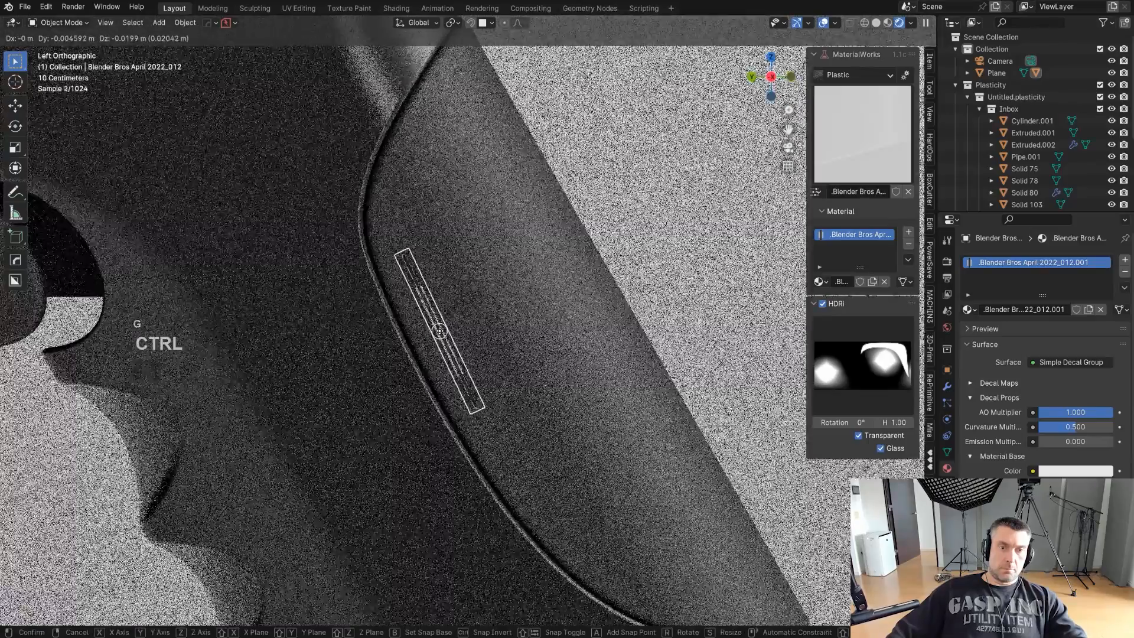
left_click(440, 331, "ctrl")
- Project the striped decal onto the grip panel and match its material to a scene material with Match Materials
key("d")
left_click(445, 249)
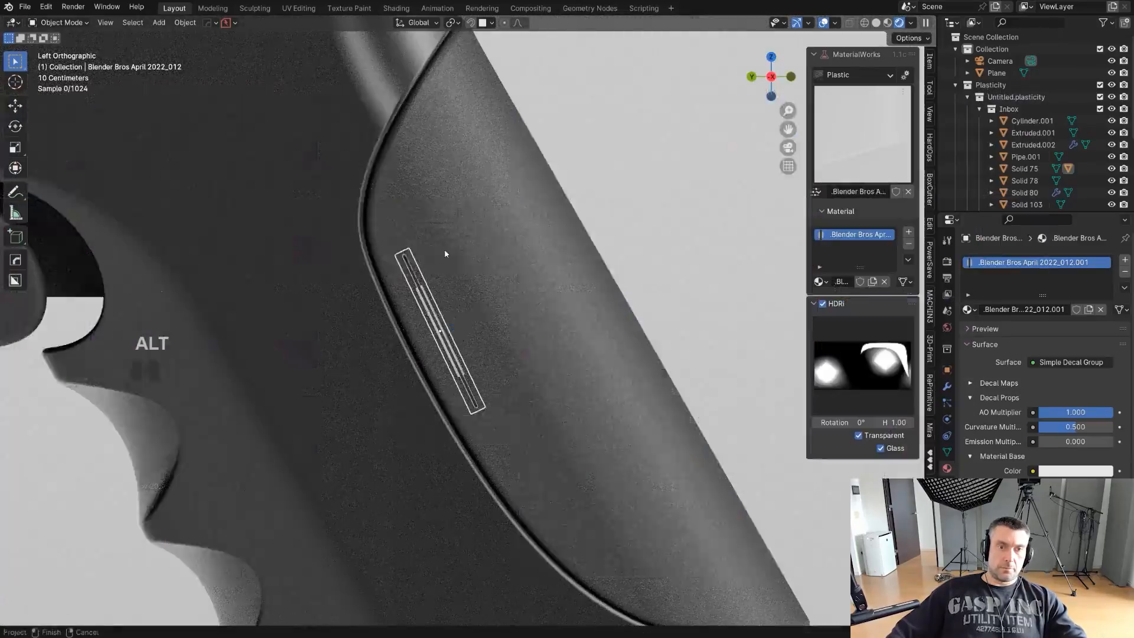
key("d")
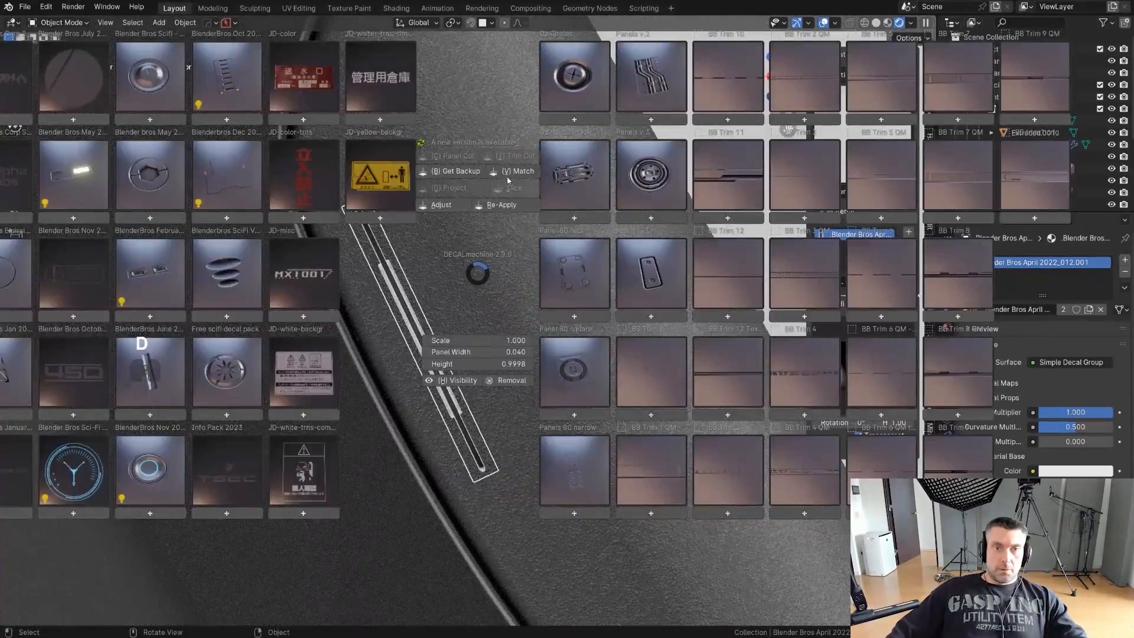
left_click(509, 173)
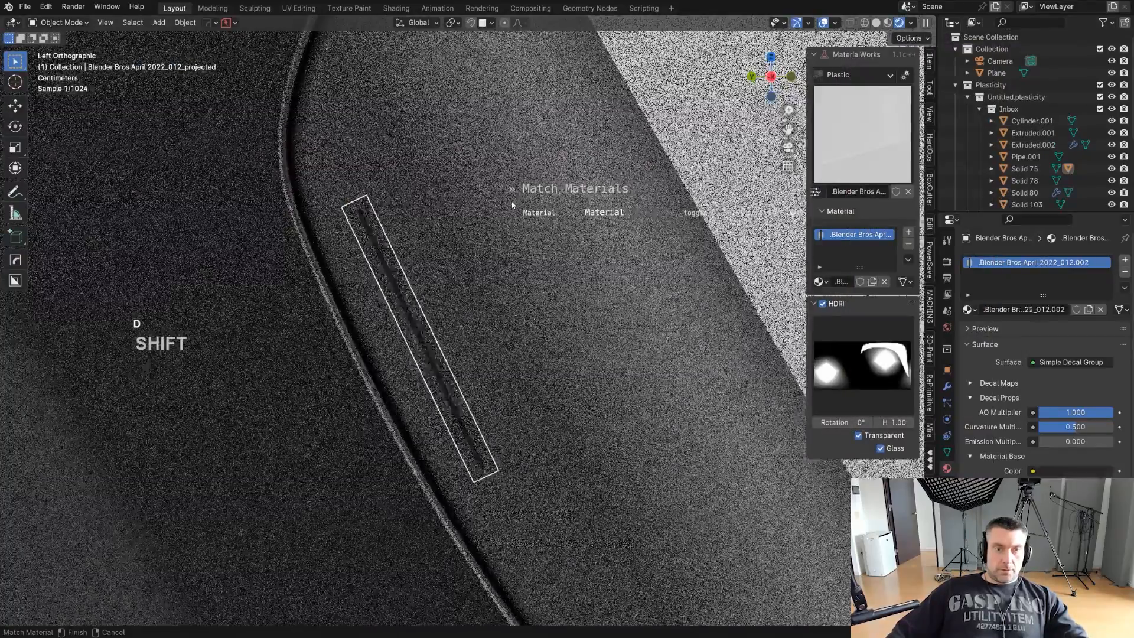
left_click(511, 202)
key("d")
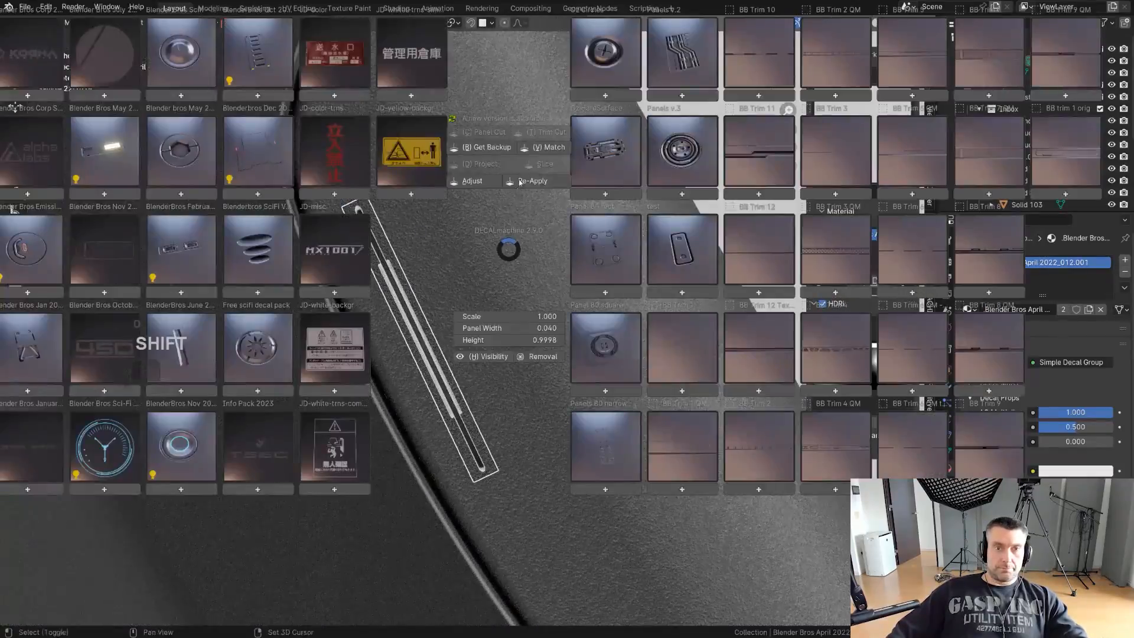
left_click(532, 150)
left_click(527, 177, "shift")
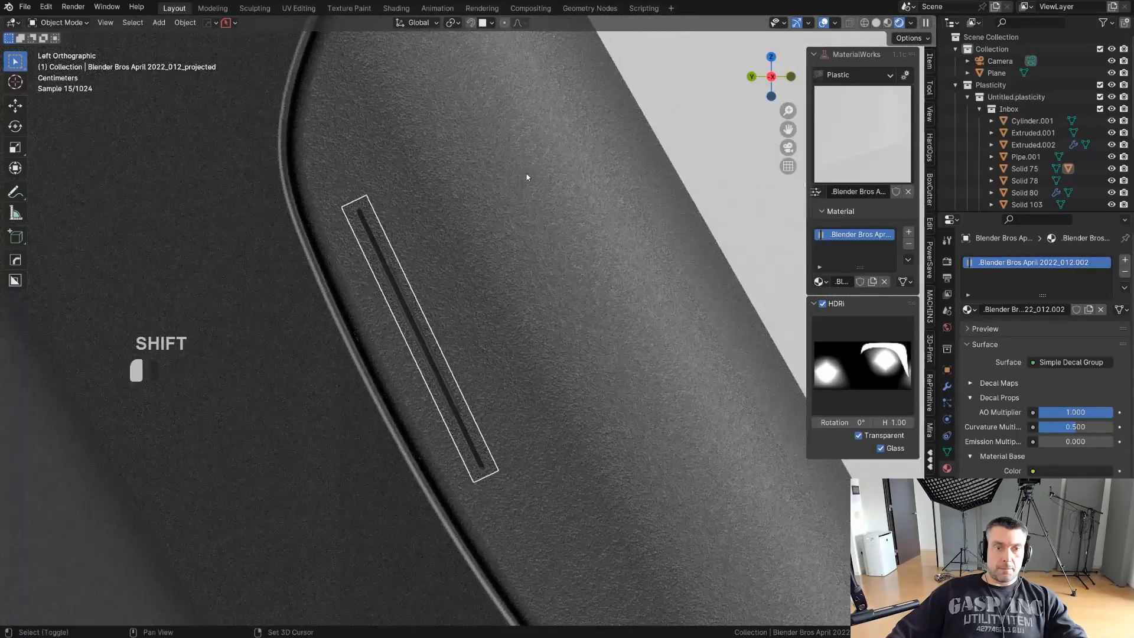
left_click(500, 233)
scroll(502, 234, "down", 11)
left_click(588, 272)
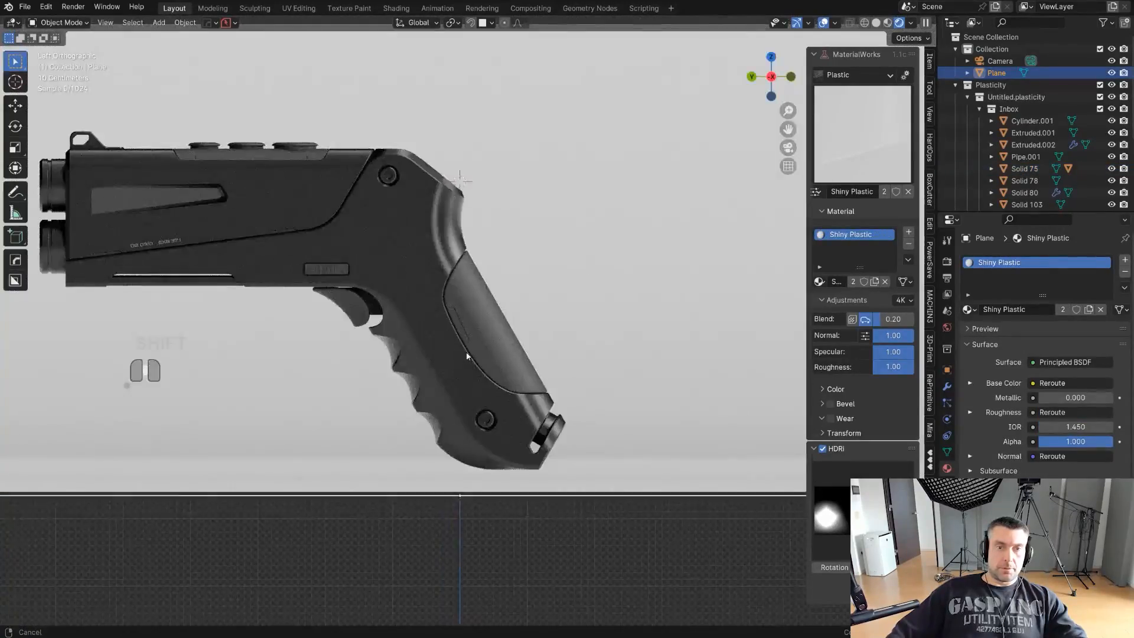
- Select the pistol's main body at its upper rear corner and insert the triangular Blender Bros January 2022_005 decal
middle_click_drag(466, 356, 421, 368, "shift")
scroll(498, 379, "up", 1)
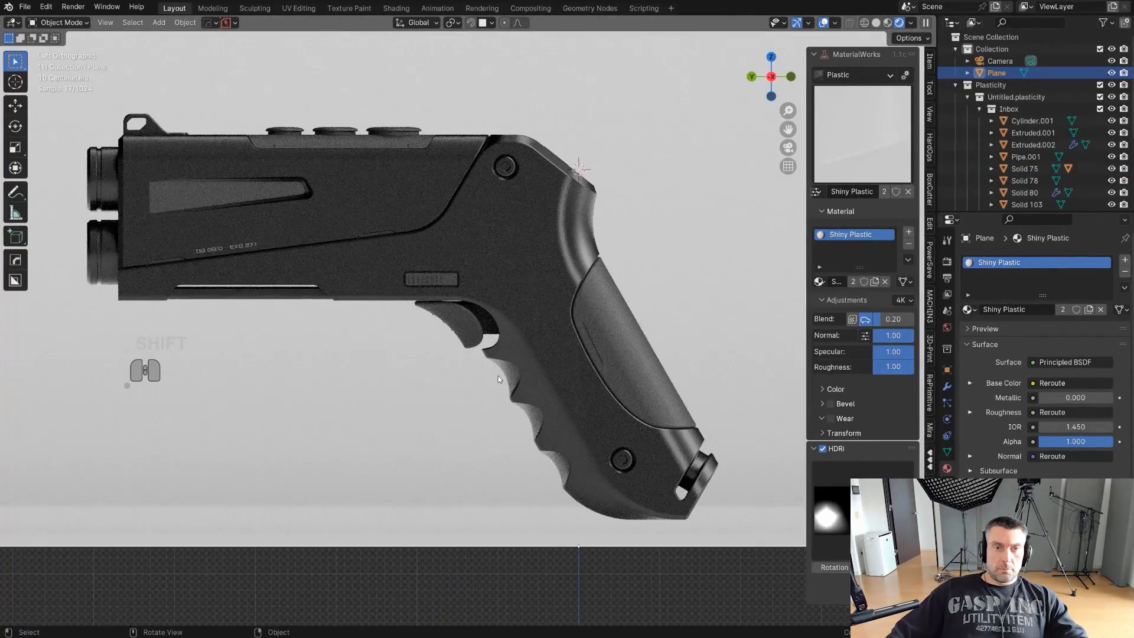
scroll(535, 283, "up", 4)
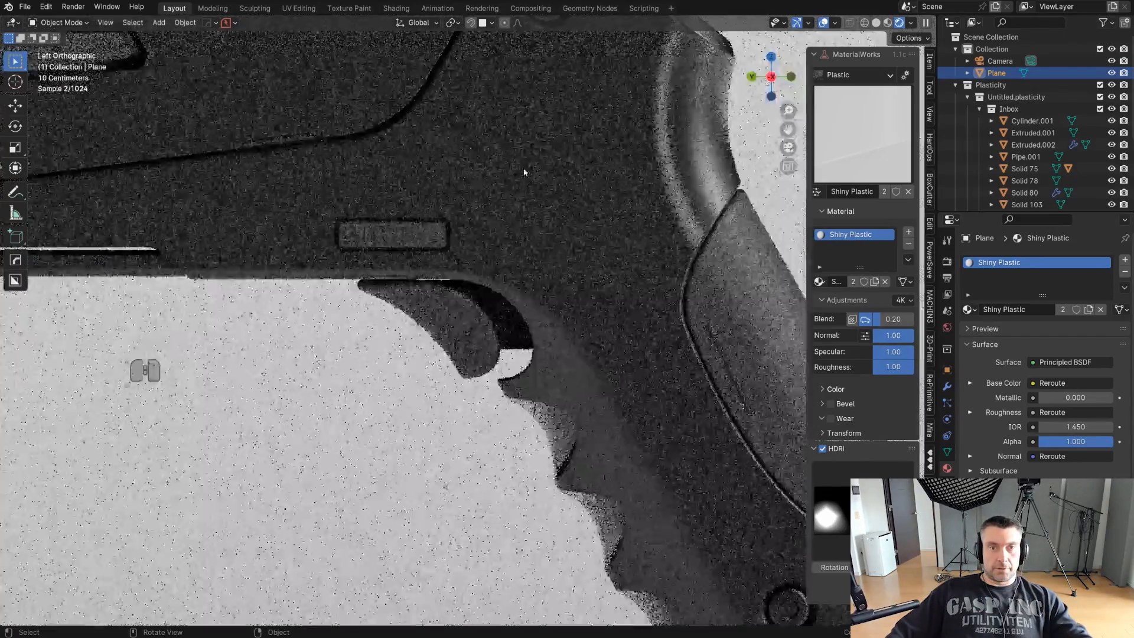
middle_click_drag(567, 83, 483, 365, "shift")
scroll(442, 360, "up", 3)
key("d")
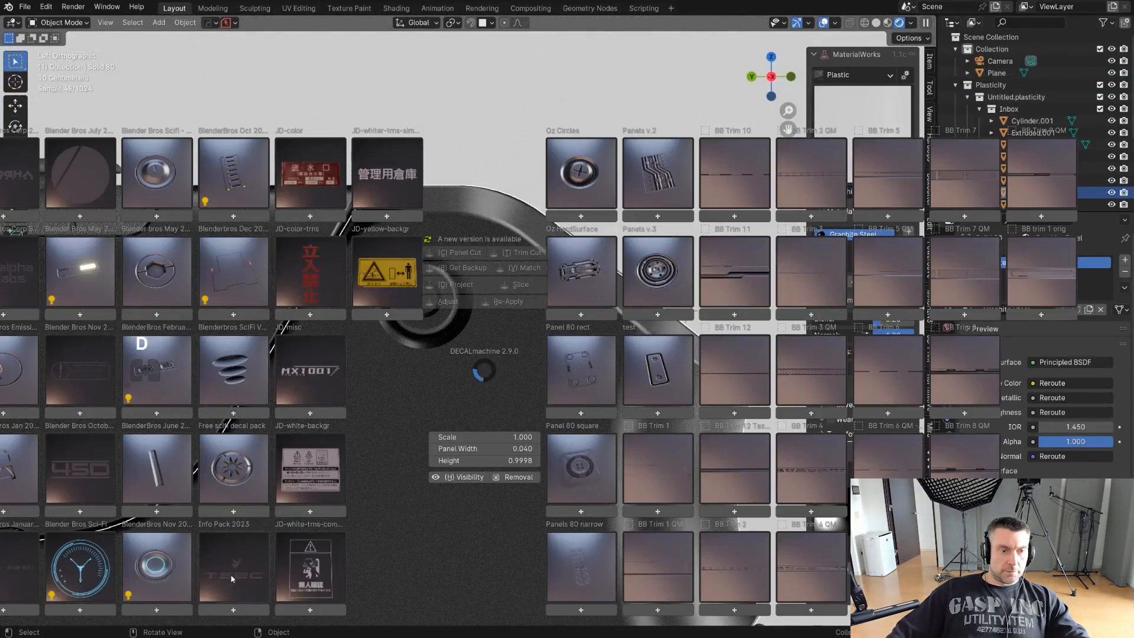
left_click(19, 586)
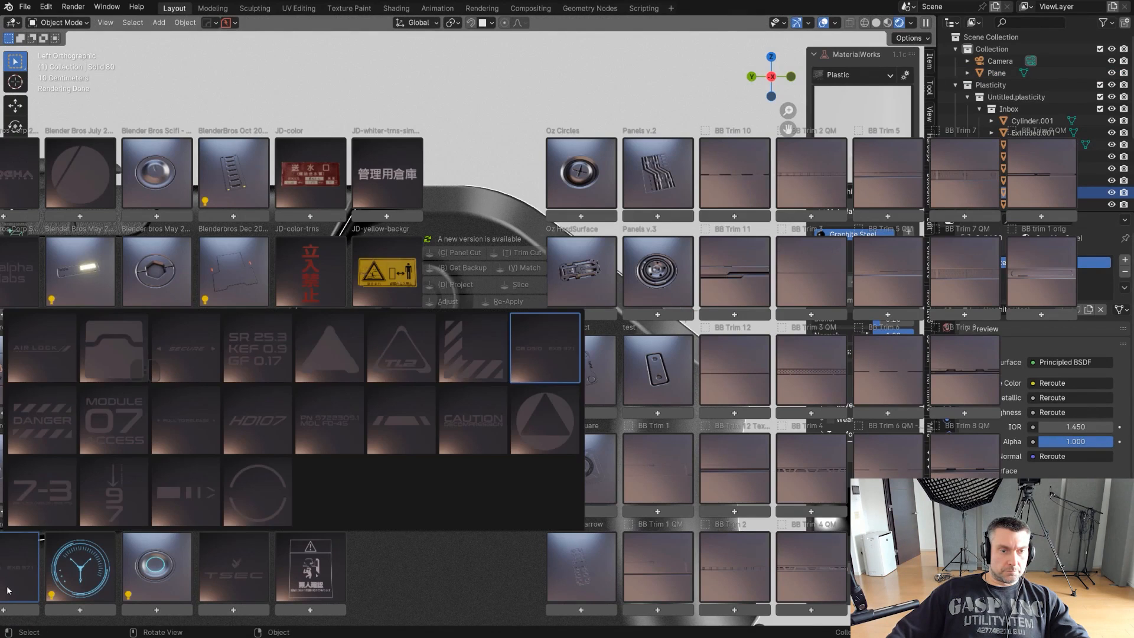
left_click(162, 511)
left_click(30, 584)
left_click(321, 359)
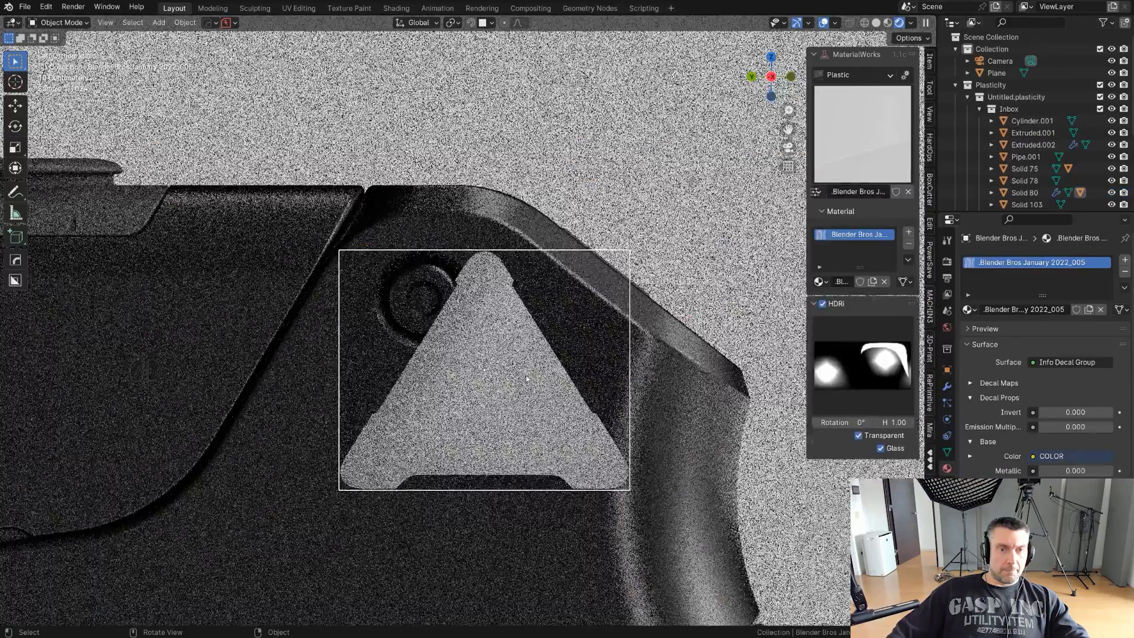
- Scale the triangle decal down and move it beside the body's sloping upper rear edge
key("s")
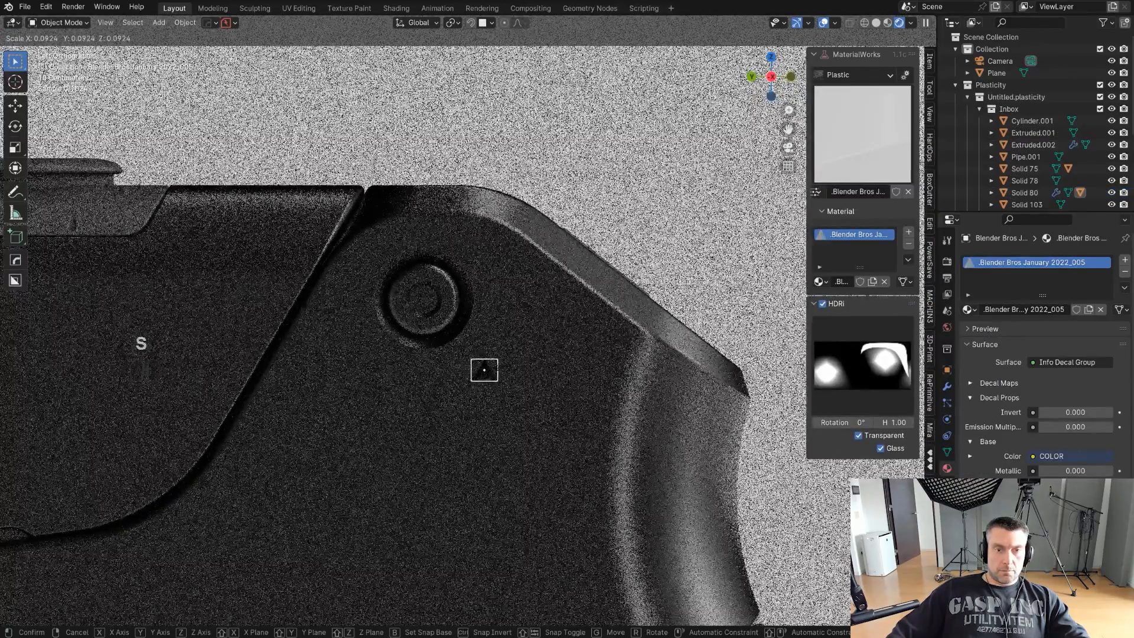
left_click(496, 384)
scroll(496, 385, "up", 1)
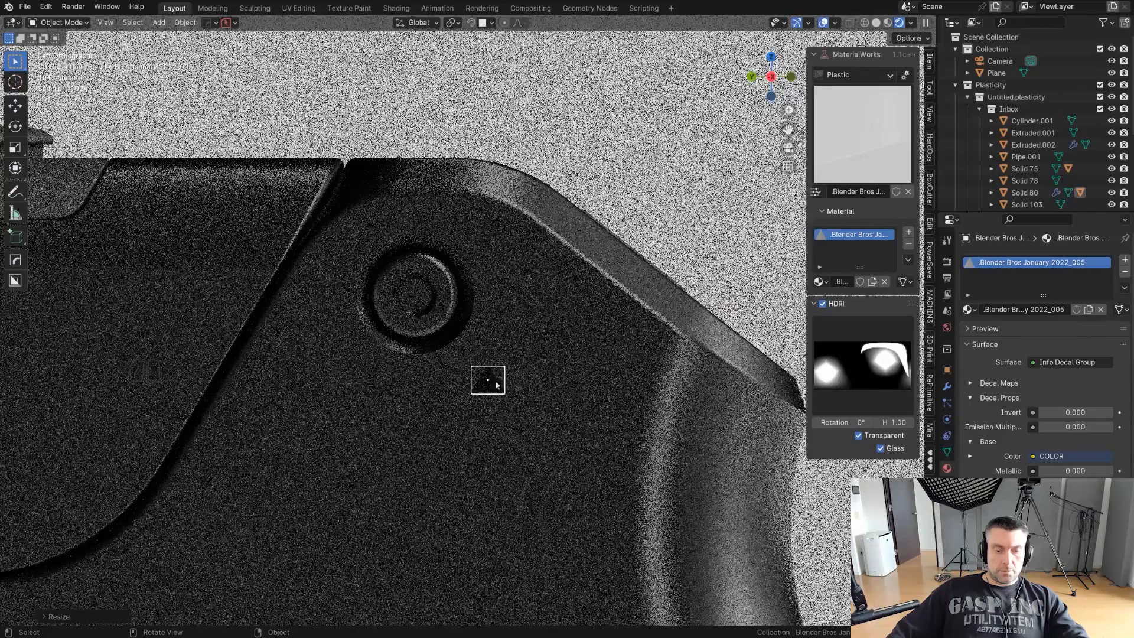
key("g")
left_click(637, 331, "ctrl")
- Rotate the triangle decal with Adjust Decal to align with the sloping edge, and fine-tune its scale
key("d")
scroll(691, 313, "down", 7, "ctrl+shift")
left_click(692, 318, "ctrl+shift")
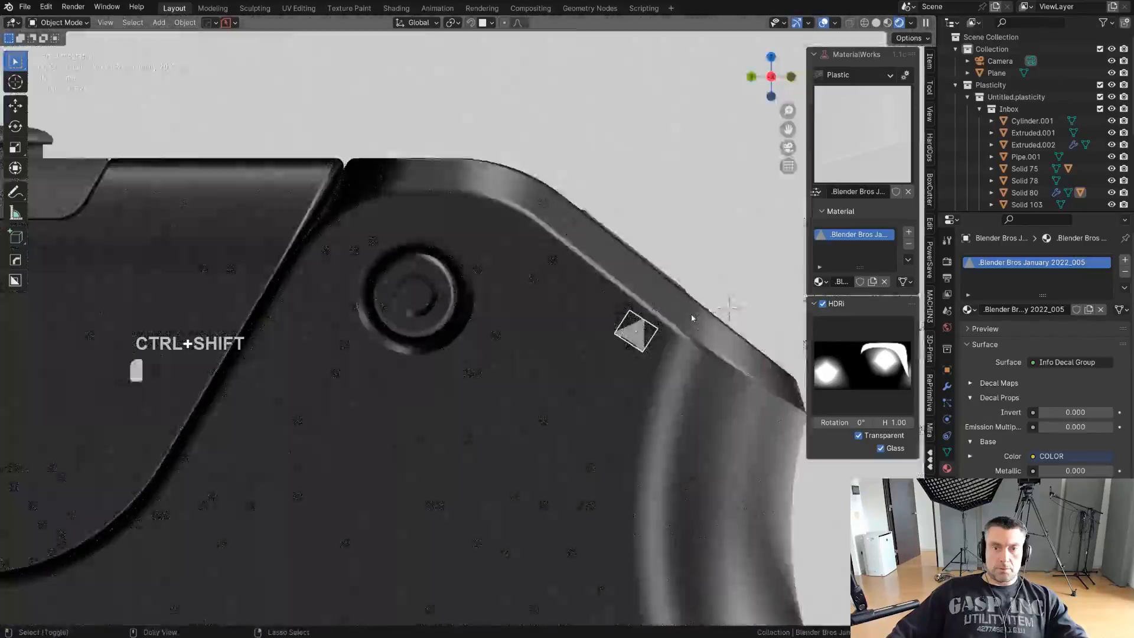
middle_click_drag(691, 318, 578, 317, "shift")
scroll(582, 319, "up", 2)
key("s")
left_click(633, 360)
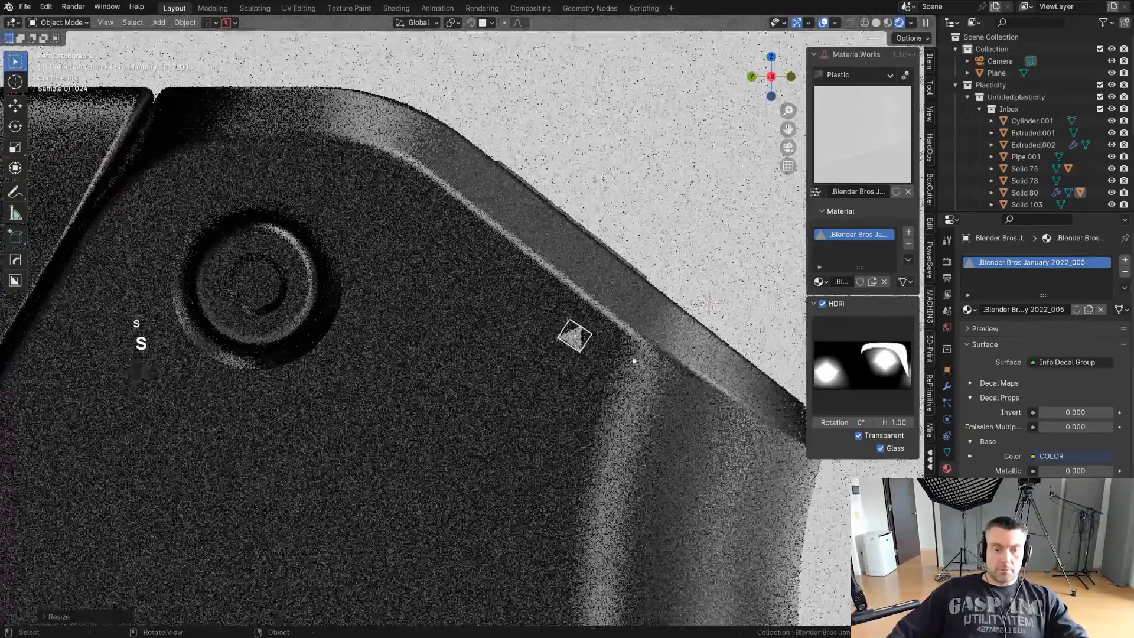
- Nudge the triangle decal into its final spot near the lower end of the body's sloping upper rear edge
scroll(634, 360, "up", 1)
key("g")
left_click(625, 353, "ctrl")
key("g")
left_click(610, 336, "ctrl")
- Duplicate the triangle decal to the upper end of the sloping edge and project both decals onto the body
scroll(609, 336, "down", 3)
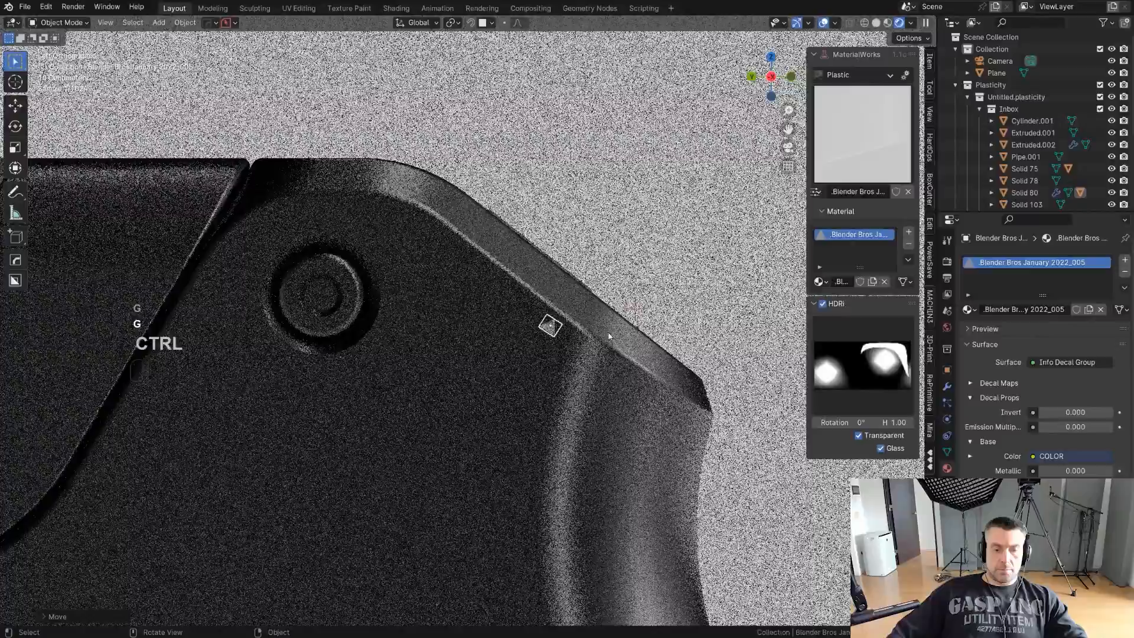
key("shift+d")
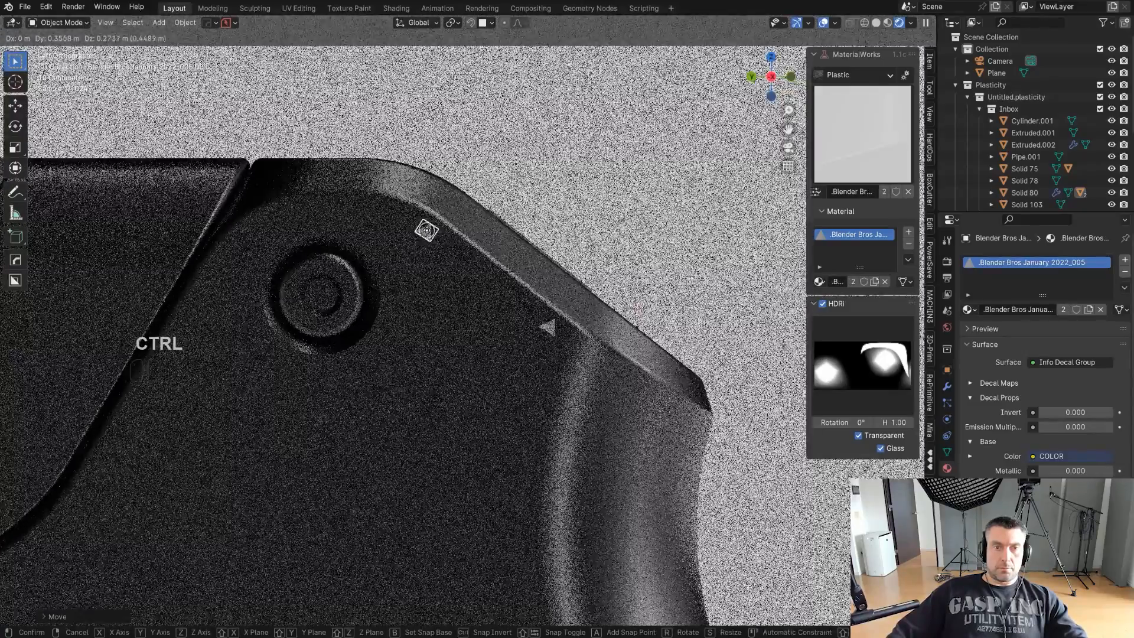
left_click(430, 229)
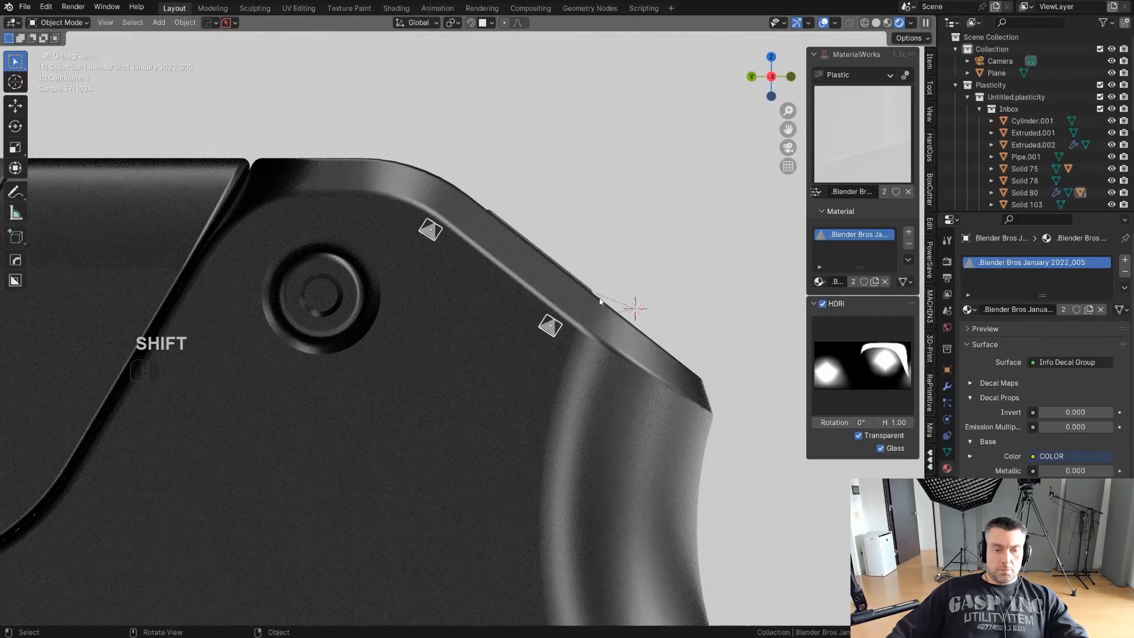
key("d")
left_click(582, 208)
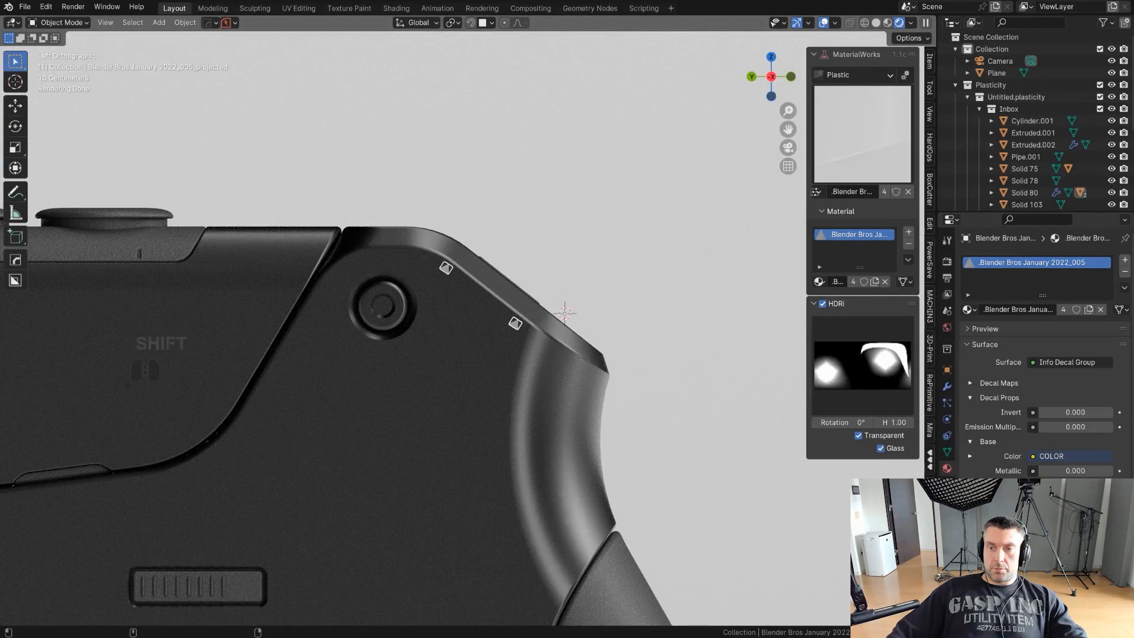
- Examine the projected triangle decals and the whole pistol in the rendered view for areas that still need detail
left_click(518, 477)
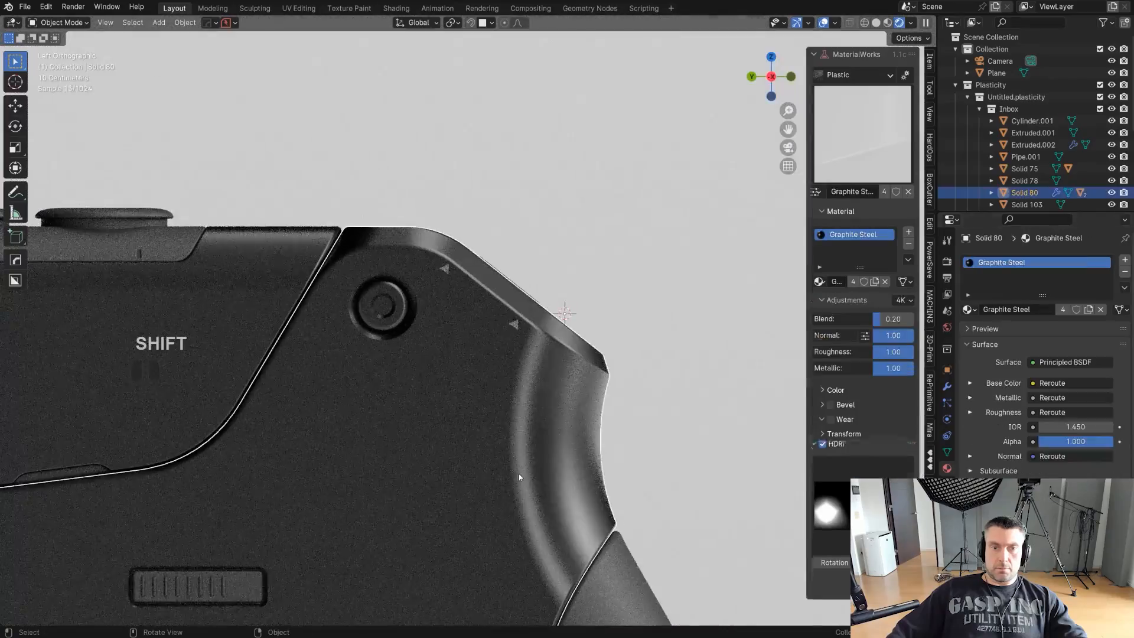
double_click(517, 325)
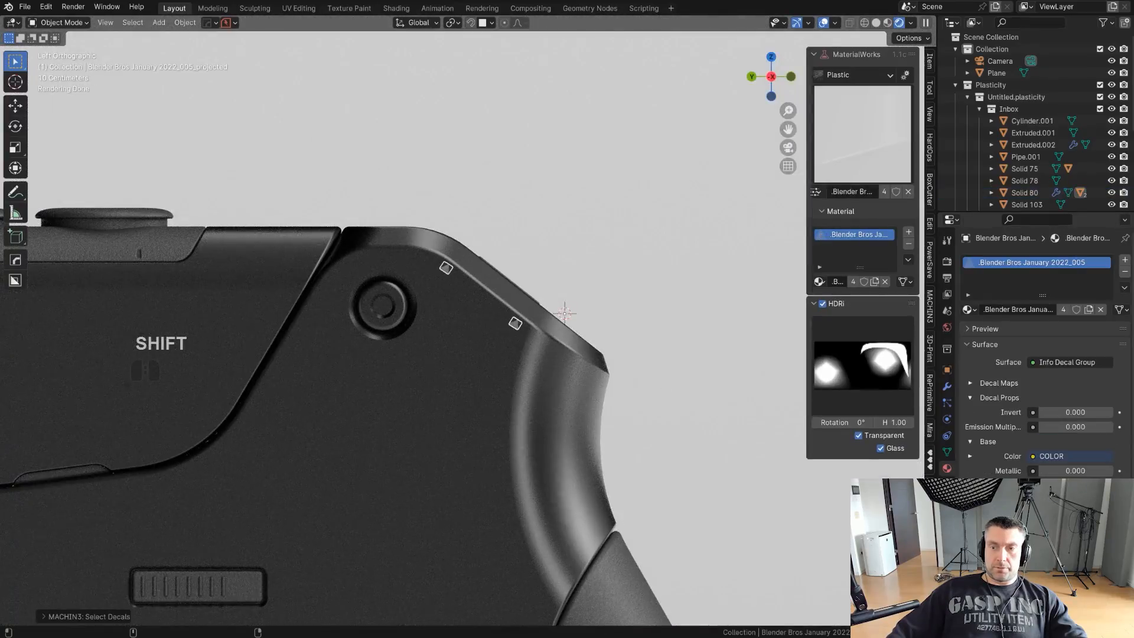
left_click(410, 458)
scroll(526, 390, "down", 7)
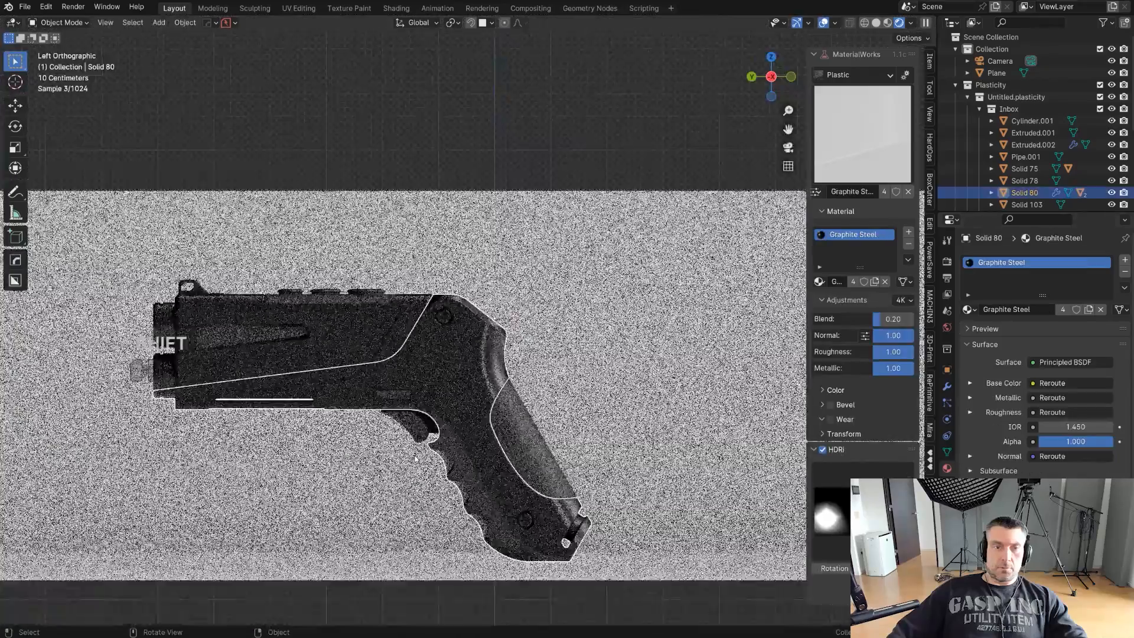
middle_click_drag(531, 387, 604, 383, "shift")
left_click(587, 377)
scroll(586, 377, "up", 2)
middle_click_drag(605, 384, 613, 331)
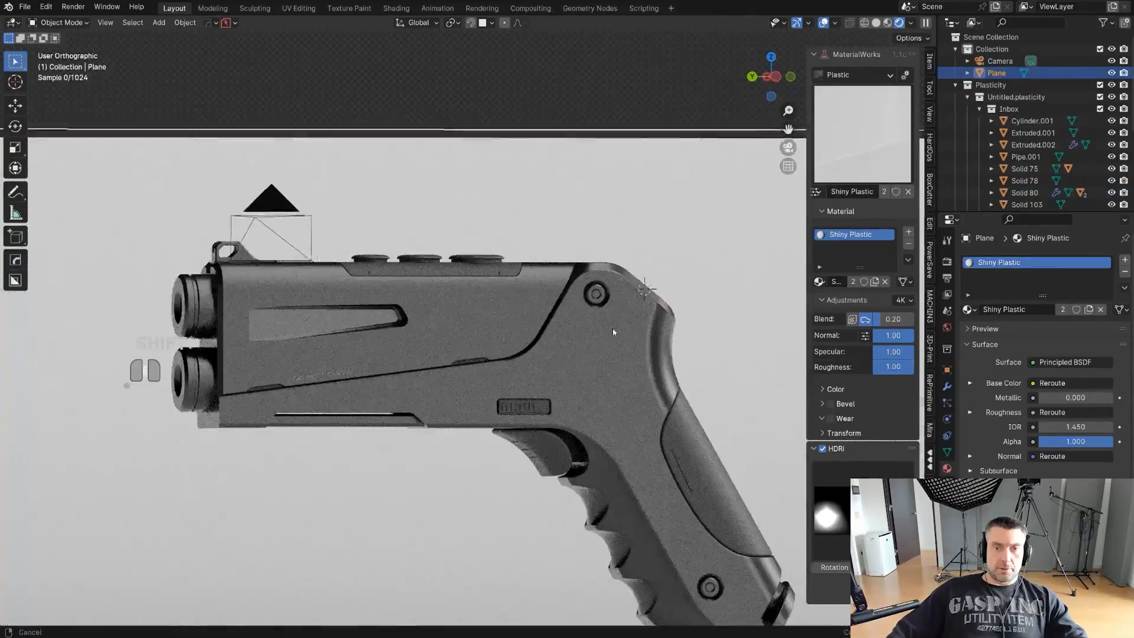
middle_click_drag(715, 383, 631, 335, "shift")
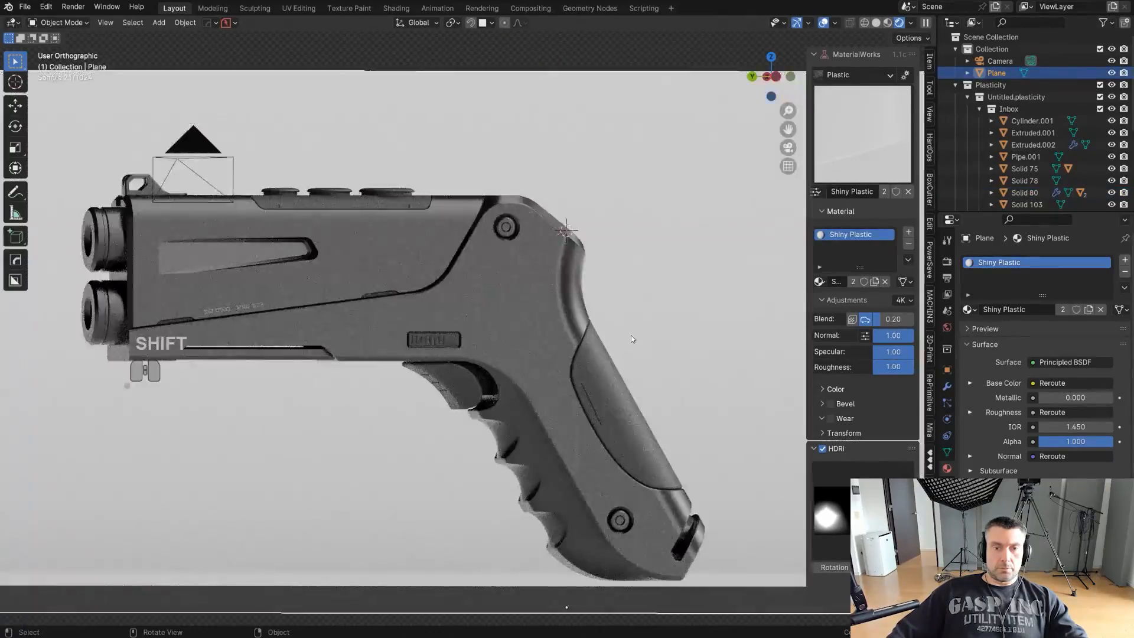
scroll(630, 335, "down", 2)
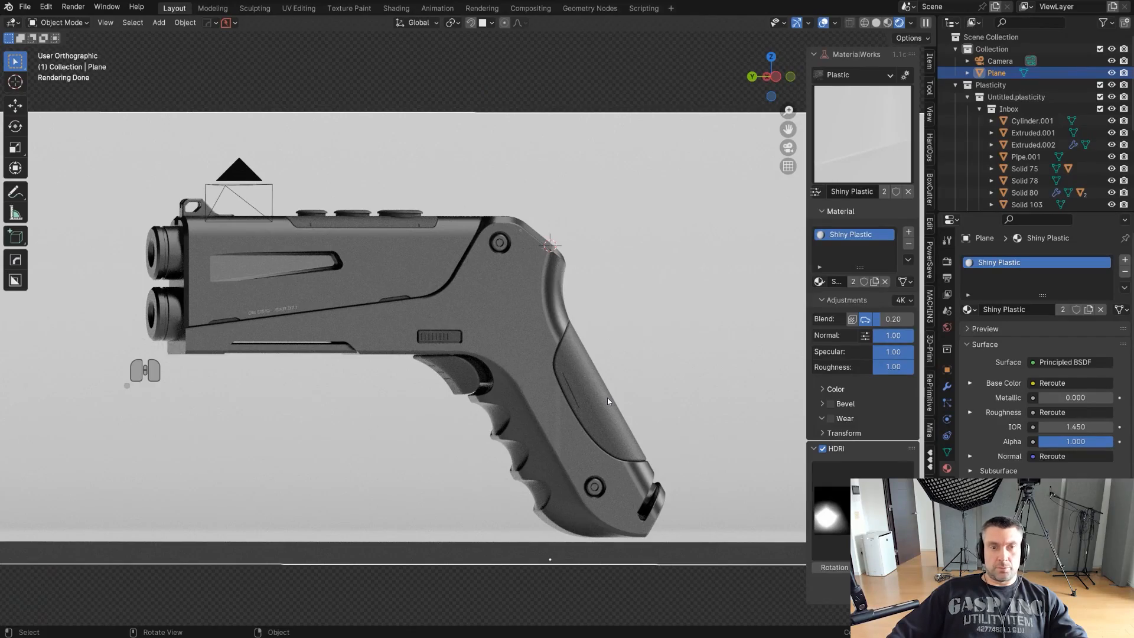
middle_click_drag(607, 397, 679, 336, "alt")
scroll(427, 333, "up", 4)
scroll(584, 339, "up", 3)
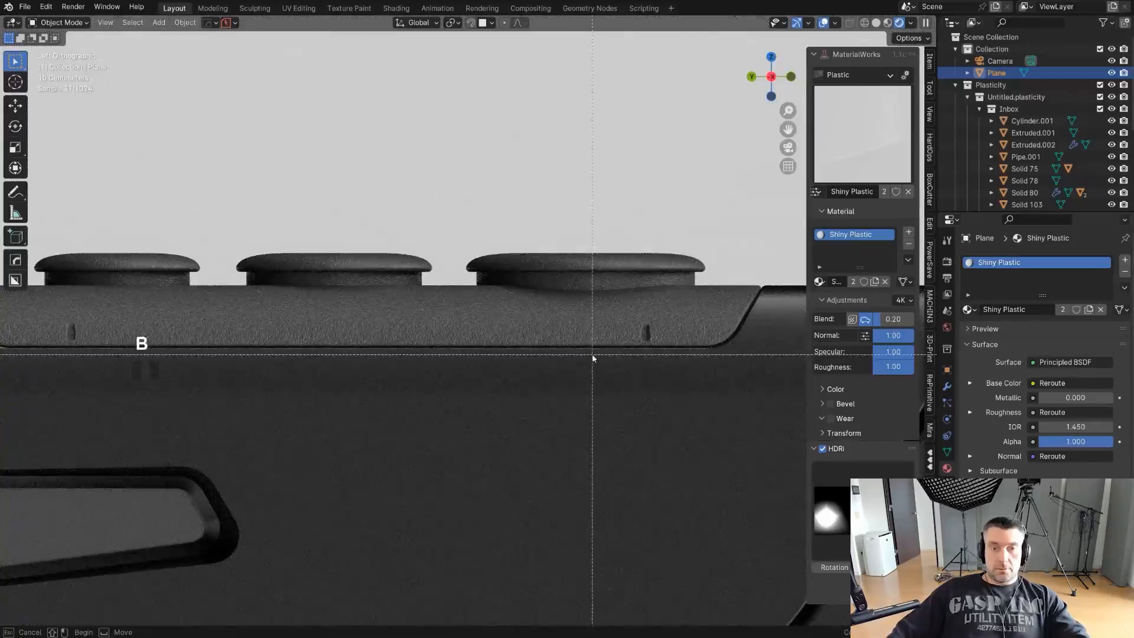
- Hide the sidebar and select the upper side body around the rear end of the tapered recess
key("n")
scroll(597, 358, "down", 5)
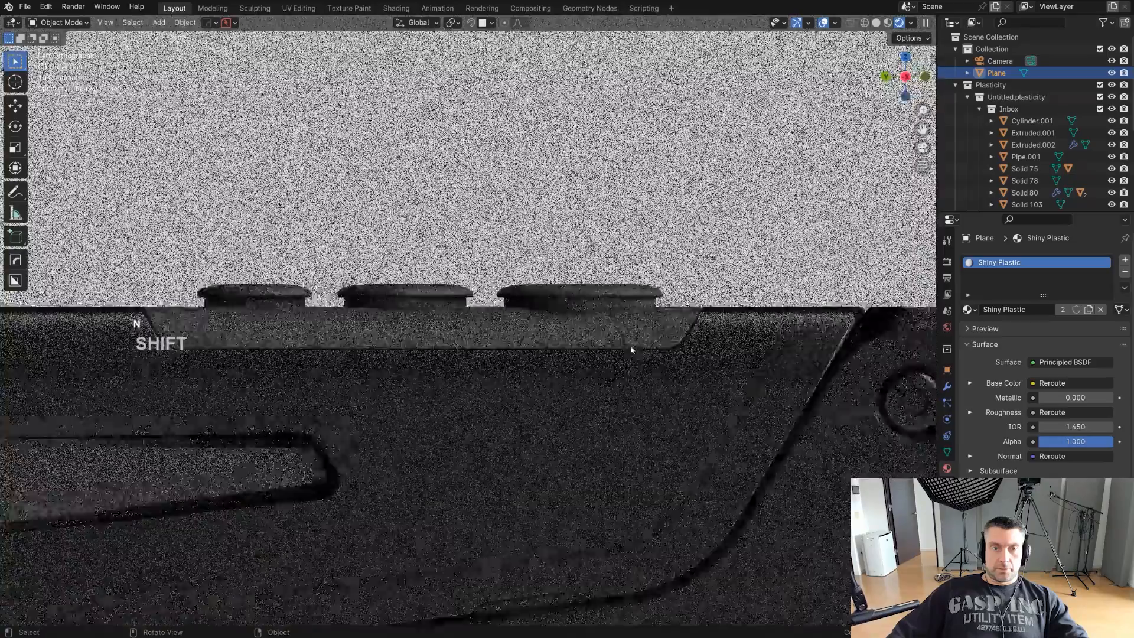
scroll(552, 347, "up", 6)
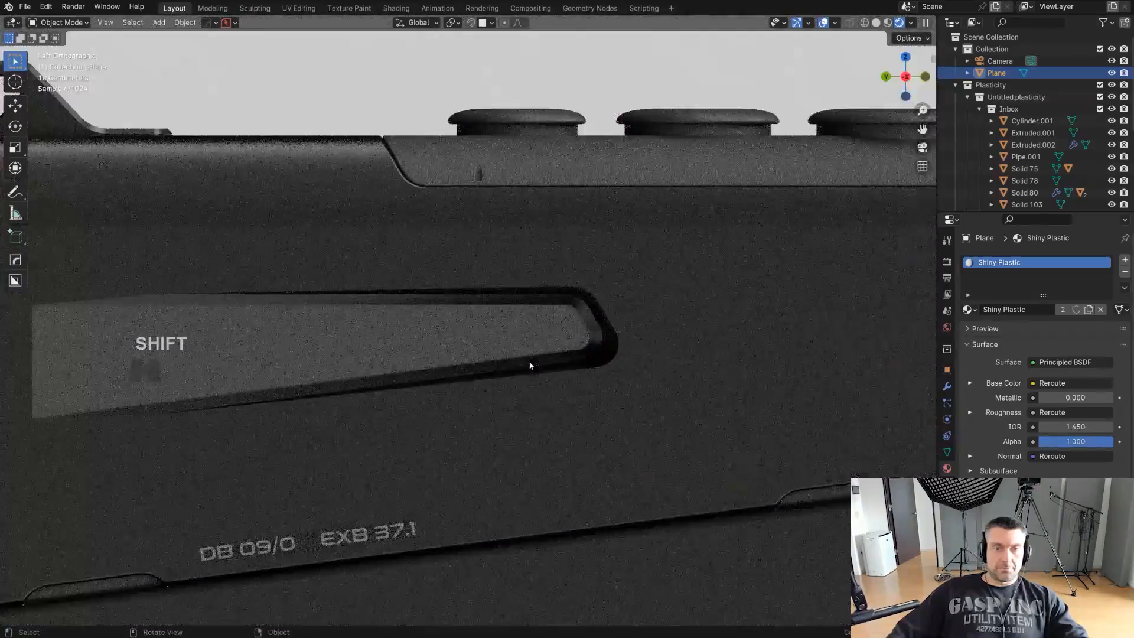
left_click(544, 348)
scroll(473, 344, "up", 1)
key("d")
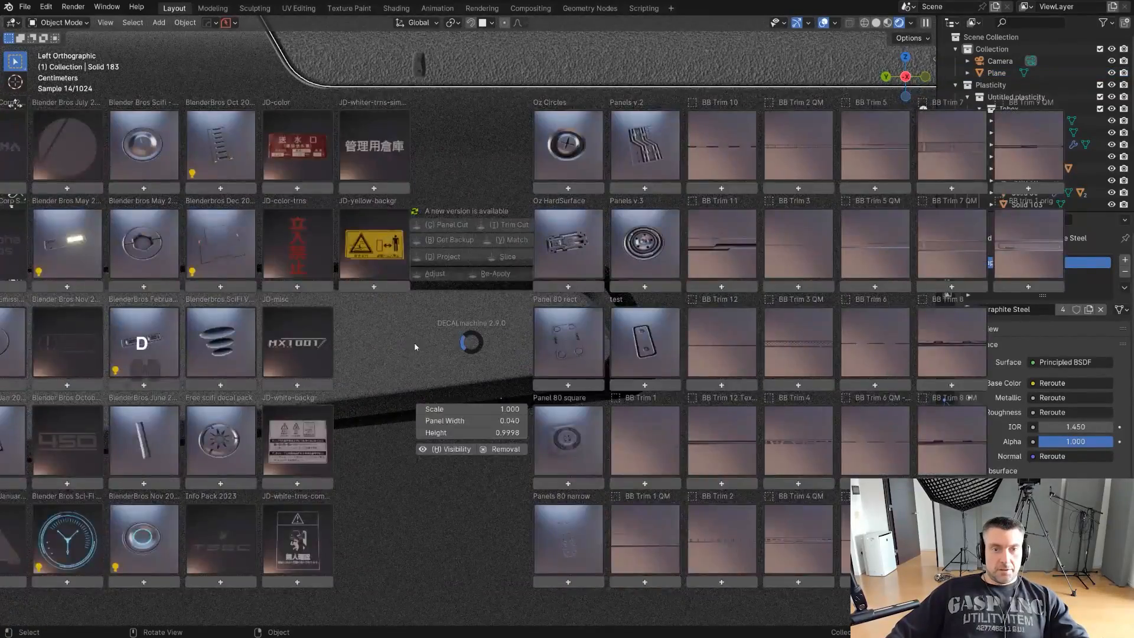
key("d")
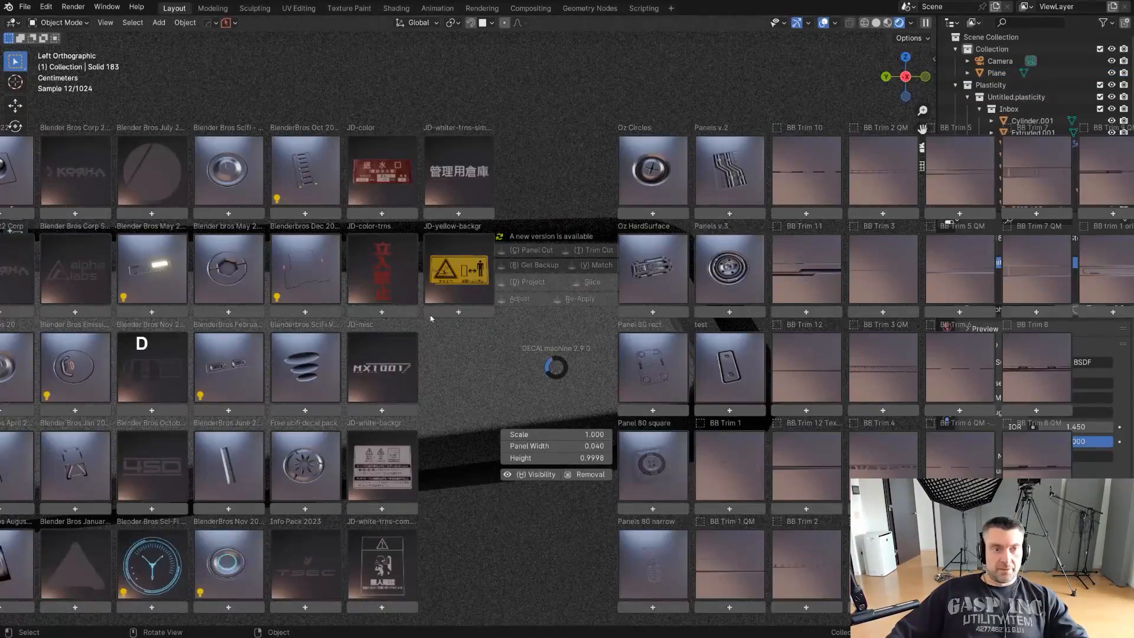
left_click(565, 367)
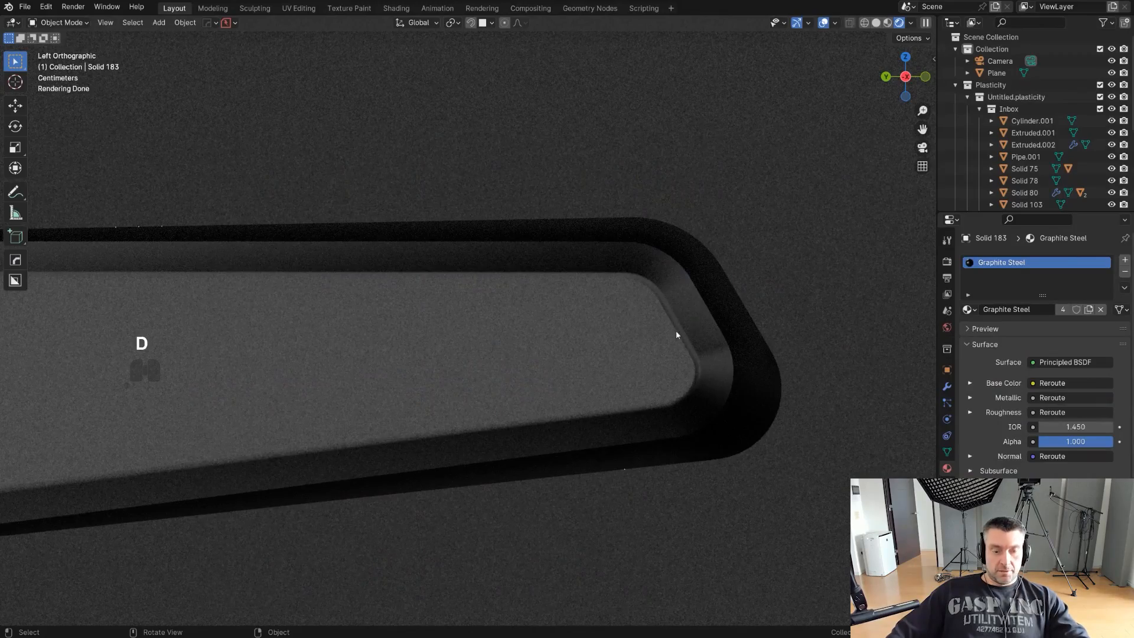
- Insert the BB June 2022_008 decal at the rear end of the tapered side recess
key("f")
scroll(463, 325, "up", 7)
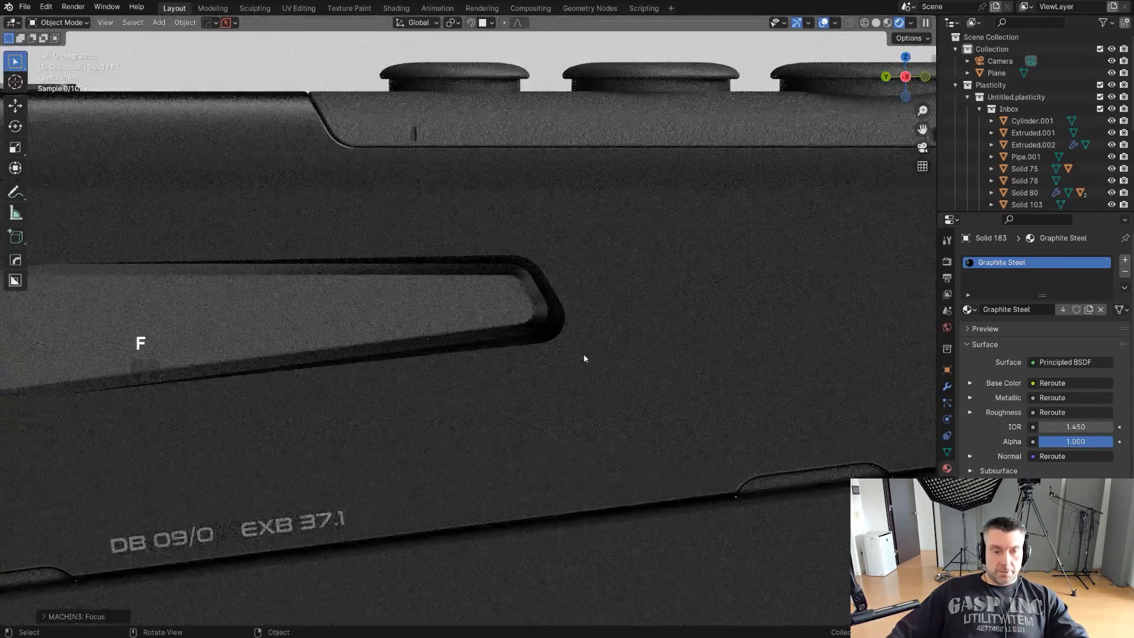
key("d")
left_click(53, 168)
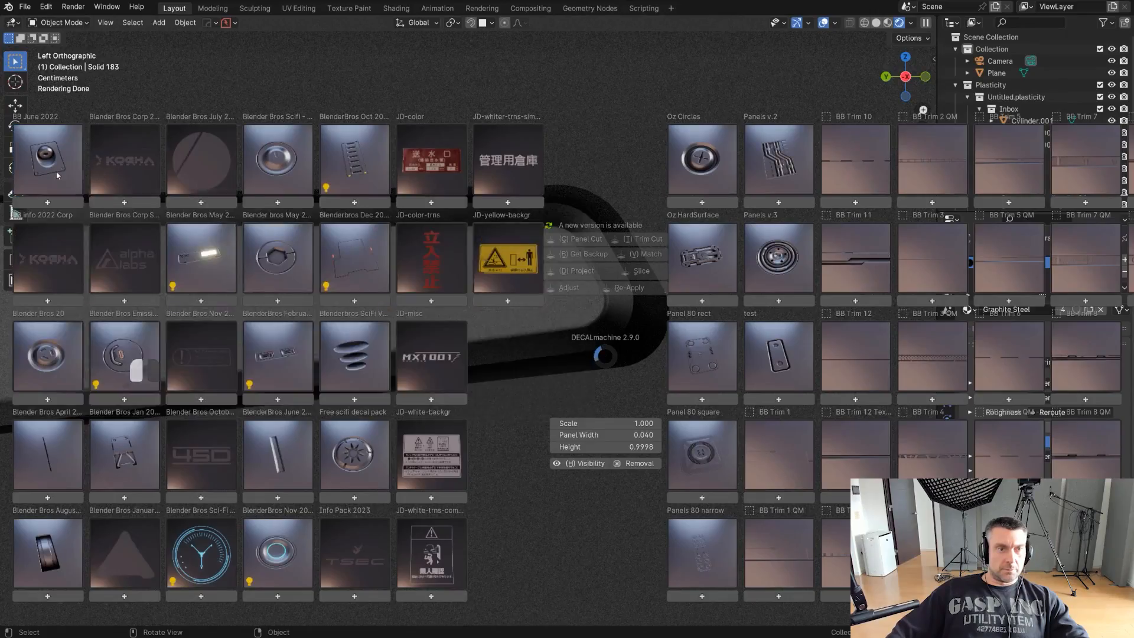
left_click(57, 175)
left_click(556, 223)
scroll(577, 380, "up", 1)
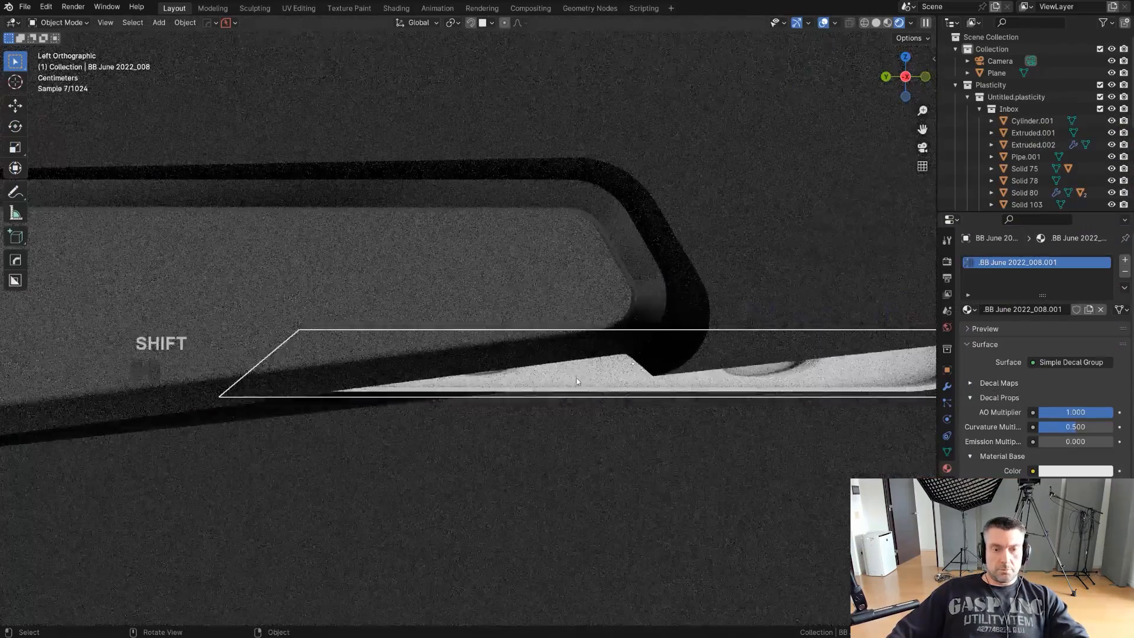
- Move the BB June 2022_008 decal onto the recess floor and scale it down to fit inside
key("g")
left_click(555, 261, "ctrl")
key("s")
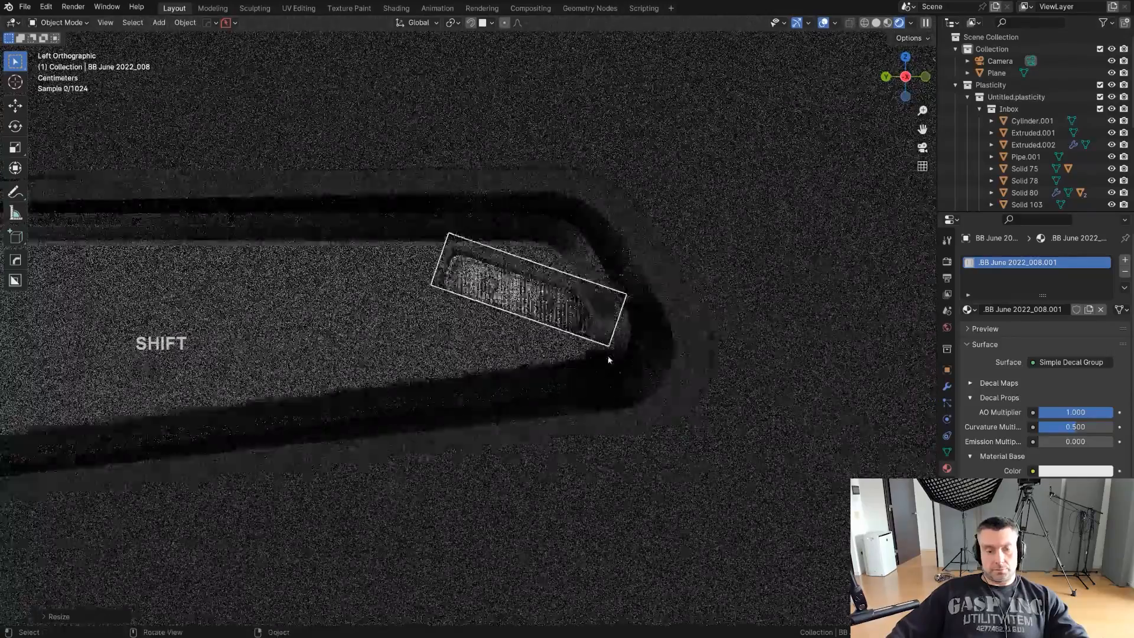
left_click(637, 332)
- Rotate the two-hole decal with Adjust Decal to follow the recess's slanted rear end, and scale it down further
key("d")
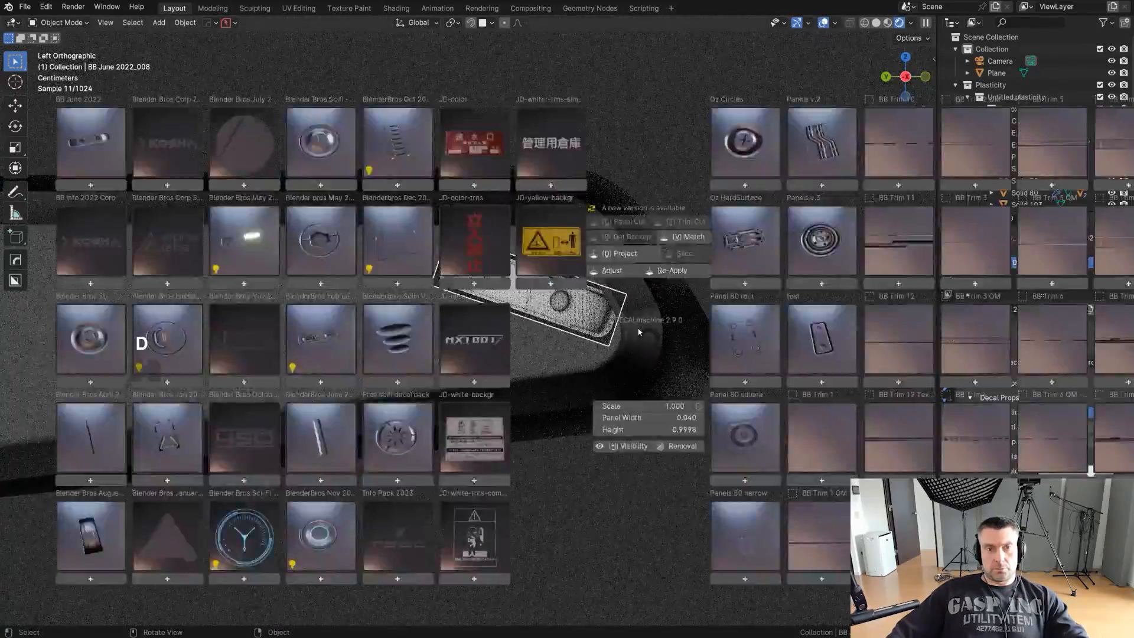
key("d")
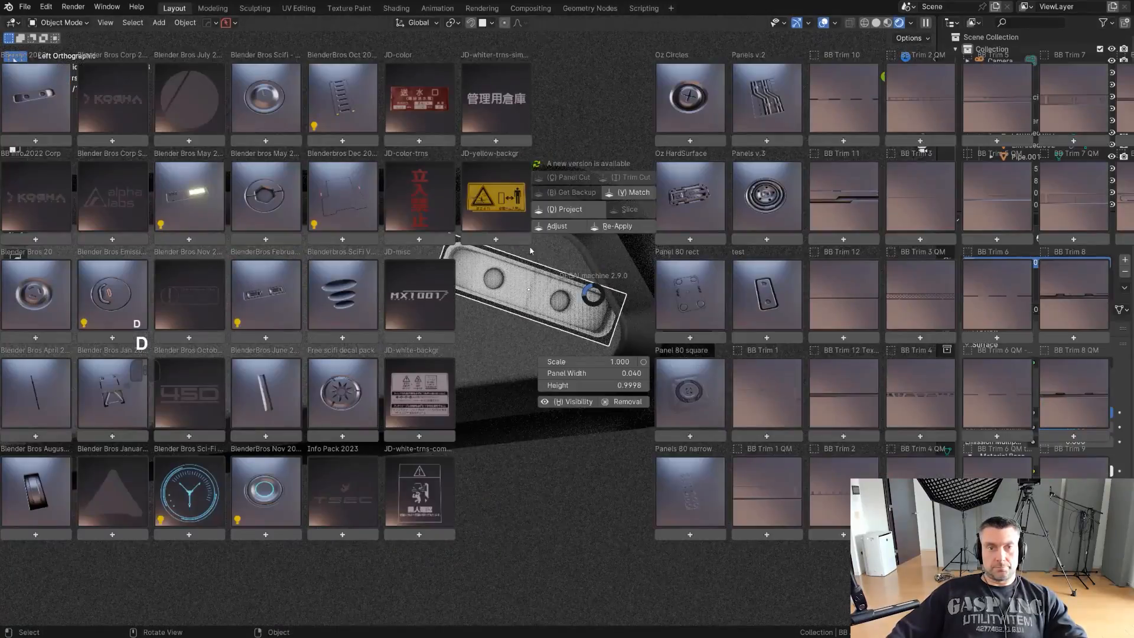
left_click(562, 231)
scroll(562, 232, "down", 1)
left_click(603, 248)
key("s")
left_click(692, 311)
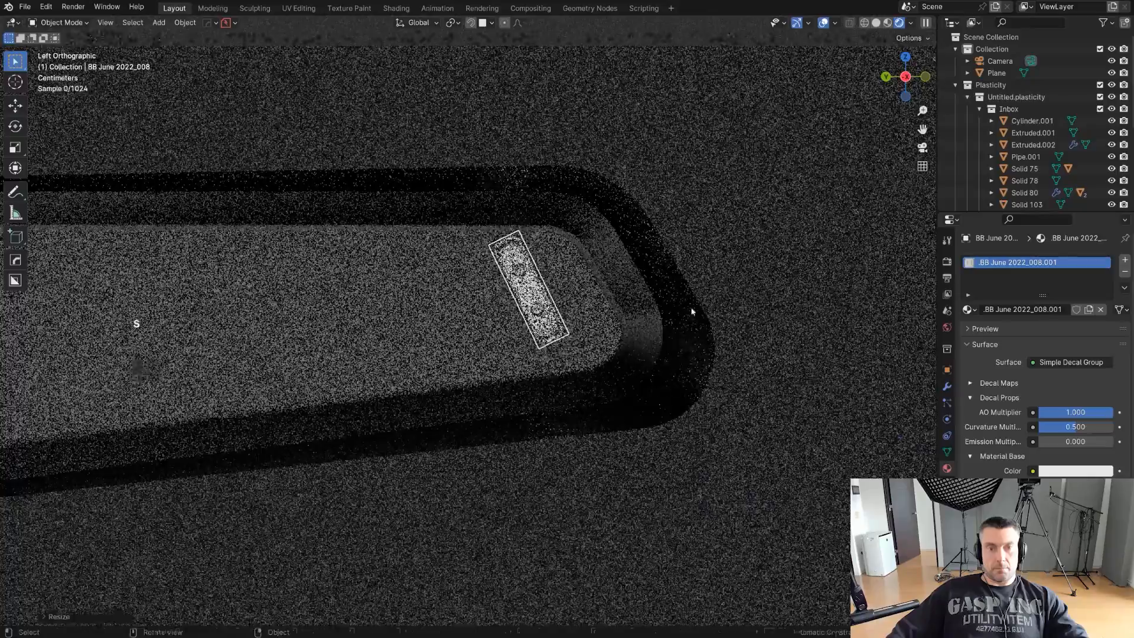
- Move the rotated decal close to the recess's slanted rear end and fine-tune its scale and position
scroll(693, 311, "up", 1)
key("g")
key("g")
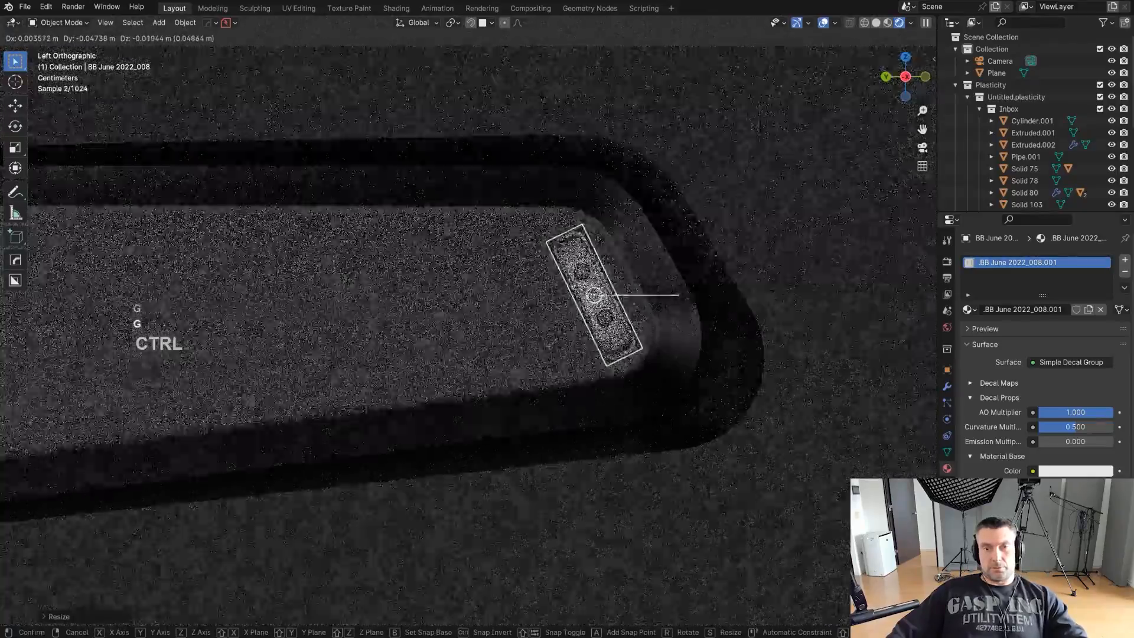
left_click(693, 308)
scroll(693, 308, "up", 1)
key("s")
left_click(673, 309)
middle_click_drag(614, 316, 504, 339, "shift")
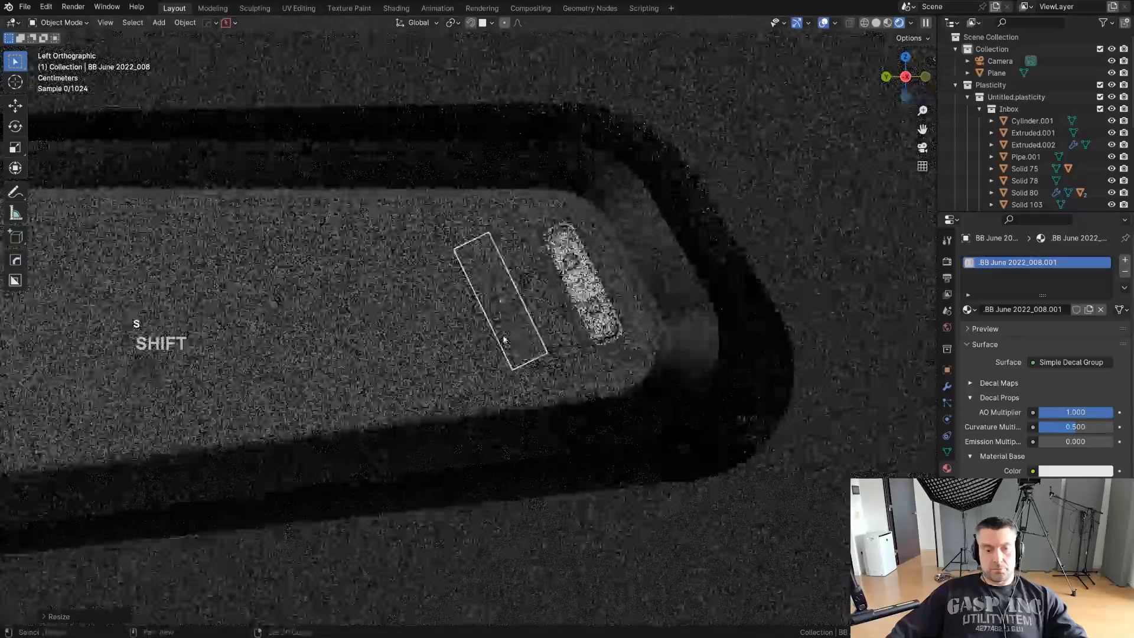
key("g")
key("g")
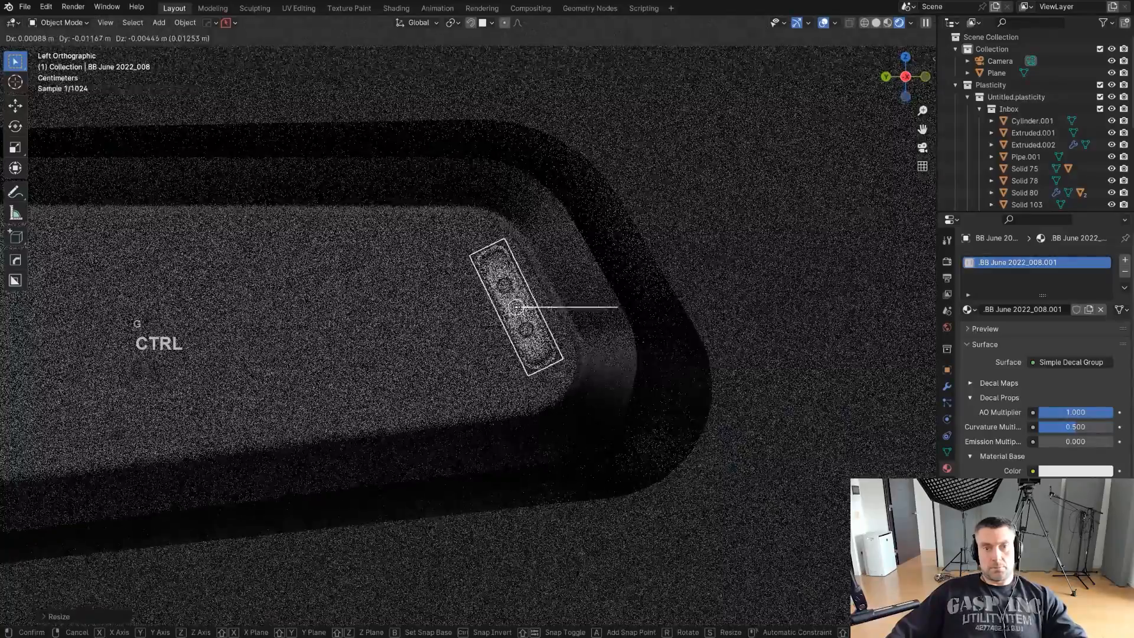
left_click(531, 309)
- Fine-tune the decal with Adjust Decal and project it onto the recess floor
key("d")
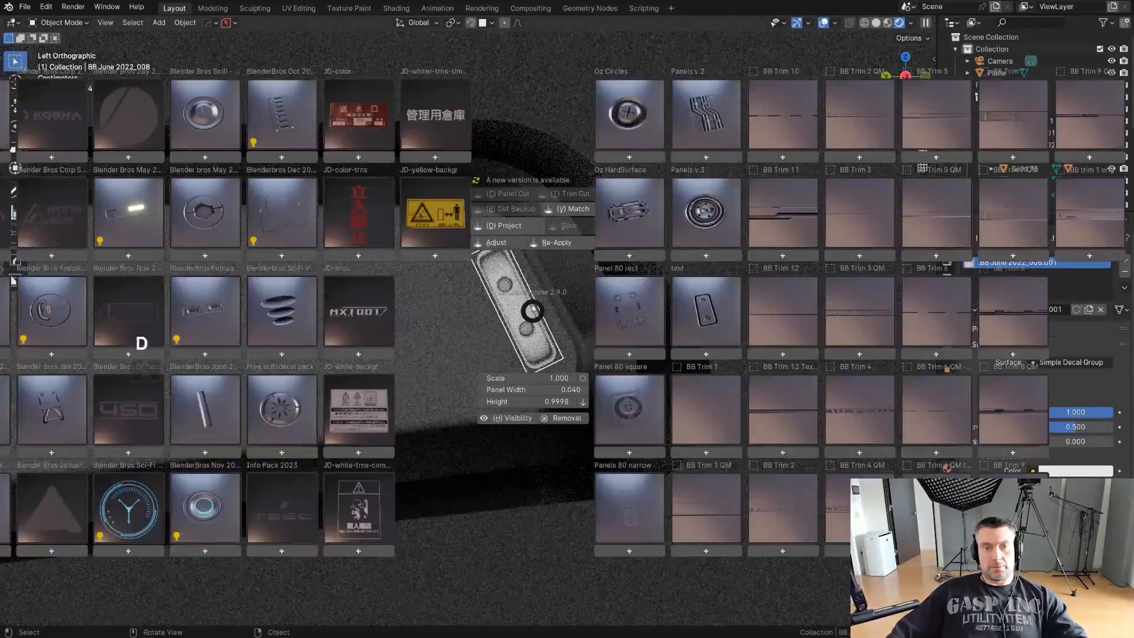
left_click(507, 243, "ctrl+shift")
scroll(509, 242, "up", 2, "ctrl+shift")
left_click(539, 283)
key("d")
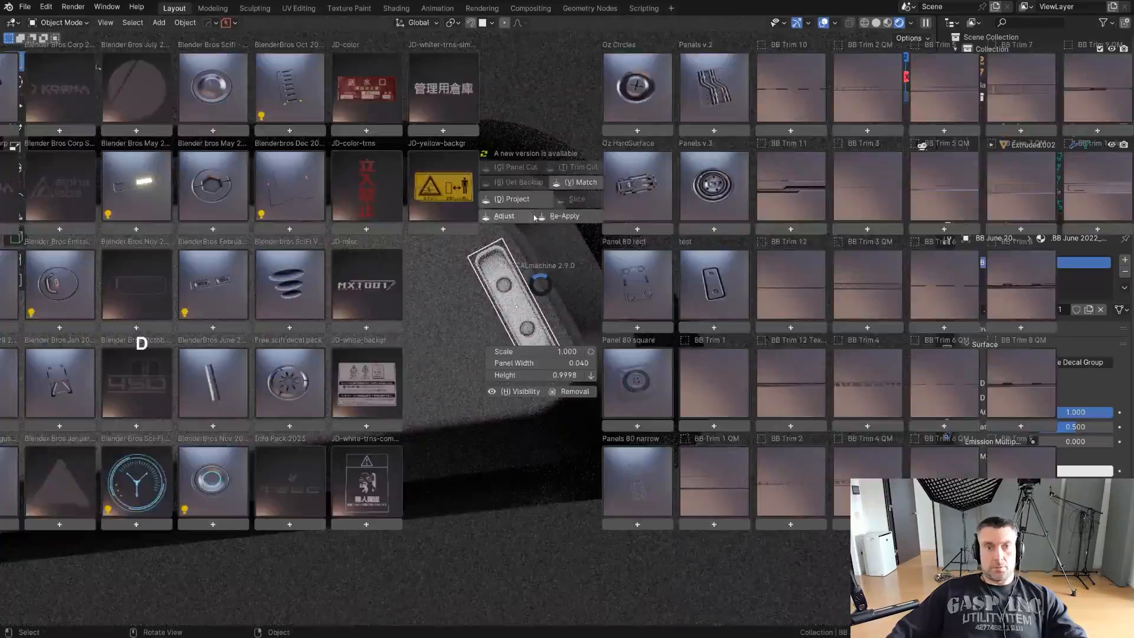
left_click(537, 202, "alt")
- Match the projected decal's material to Graphite Steel with Match Materials, and deselect the decal
key("d")
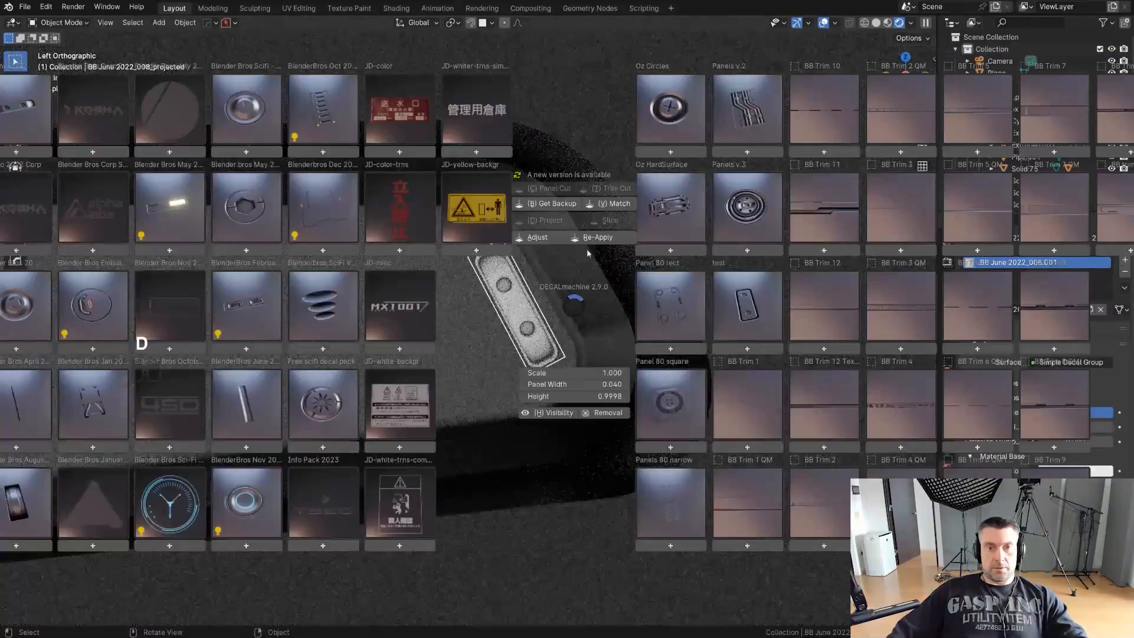
left_click(613, 203)
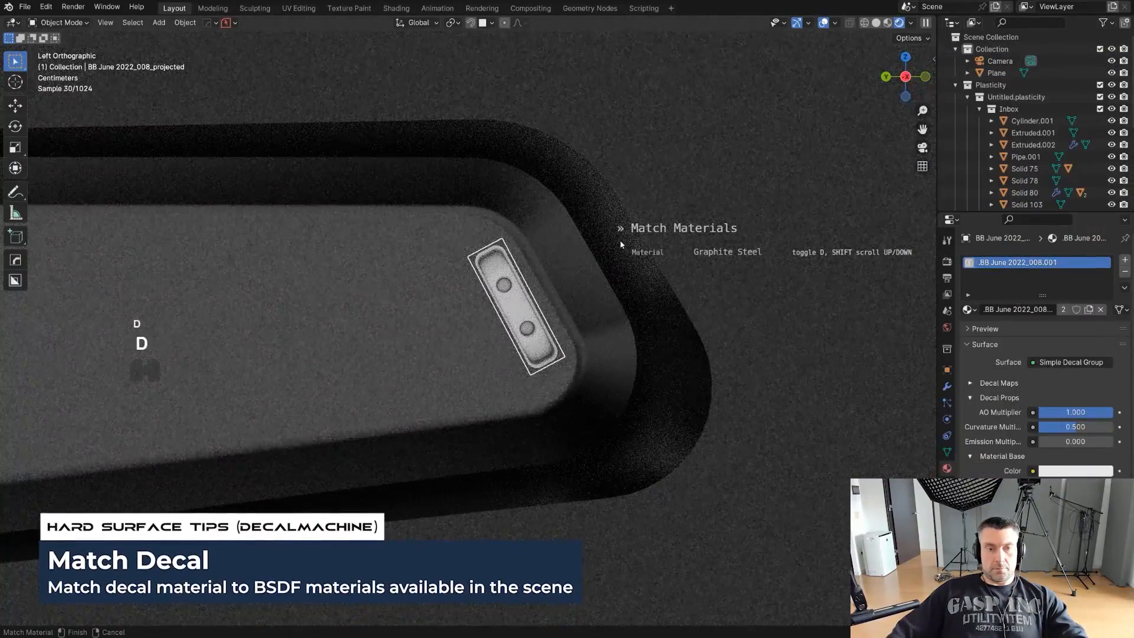
scroll(620, 244, "up", 1, "shift")
scroll(620, 243, "up", 2, "shift")
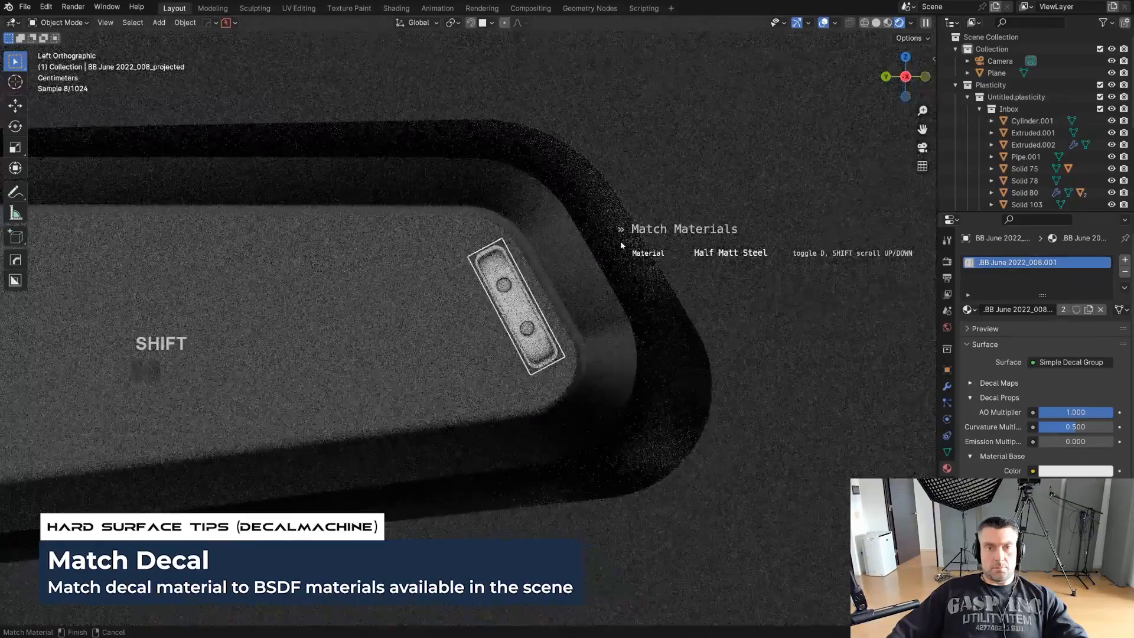
scroll(620, 244, "down", 1, "shift")
left_click(620, 244)
left_click(480, 360)
scroll(501, 384, "down", 6)
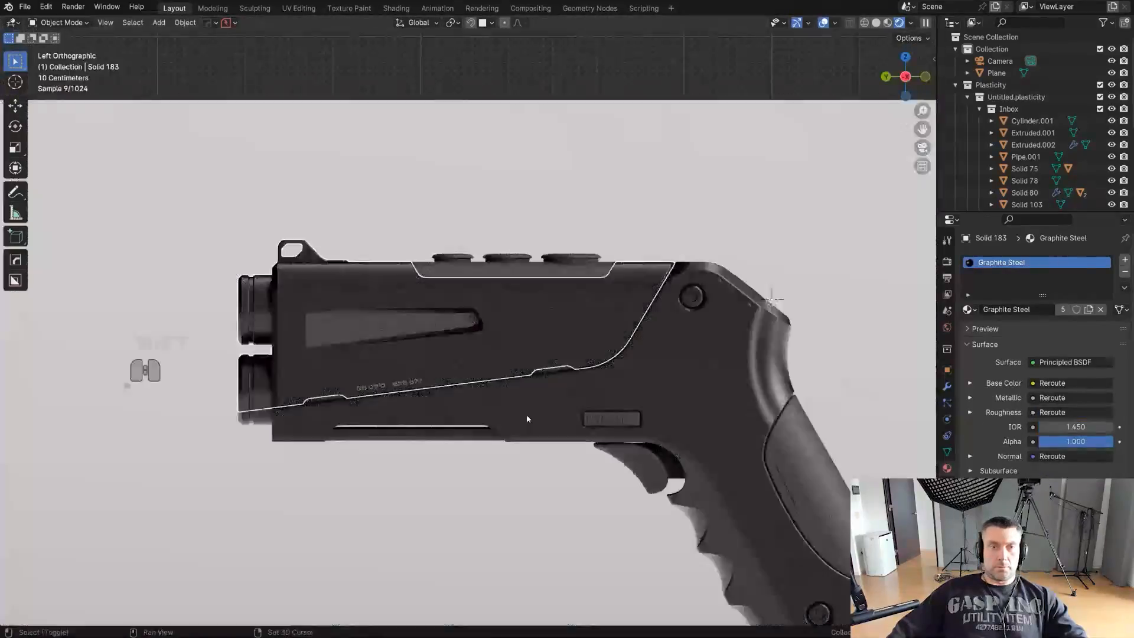
middle_click_drag(527, 419, 524, 379, "shift")
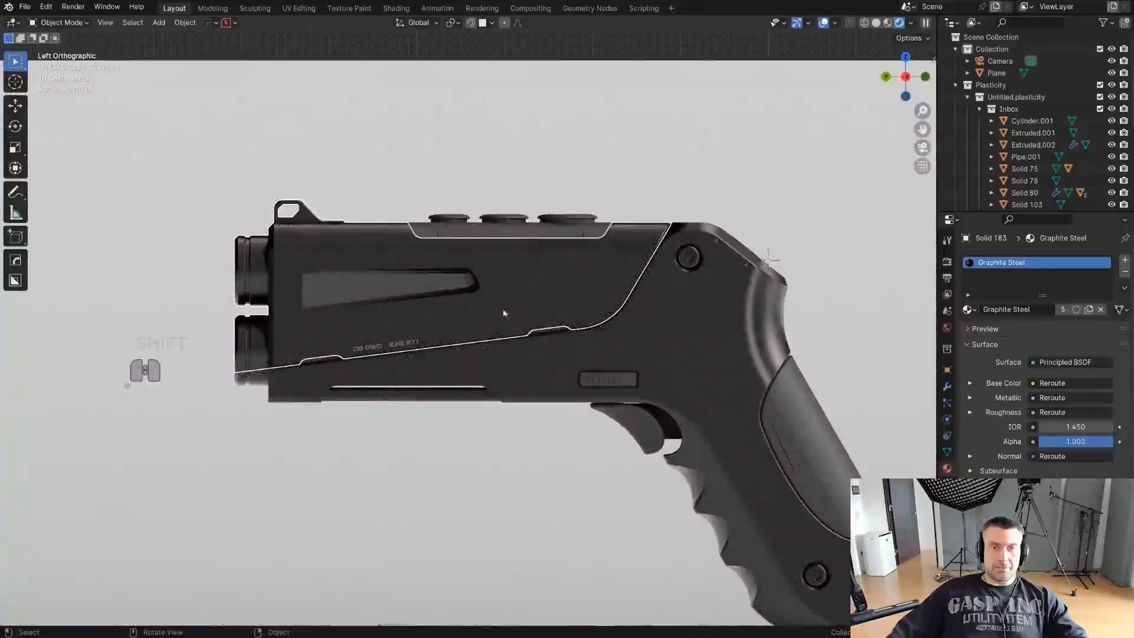
left_click(467, 477)
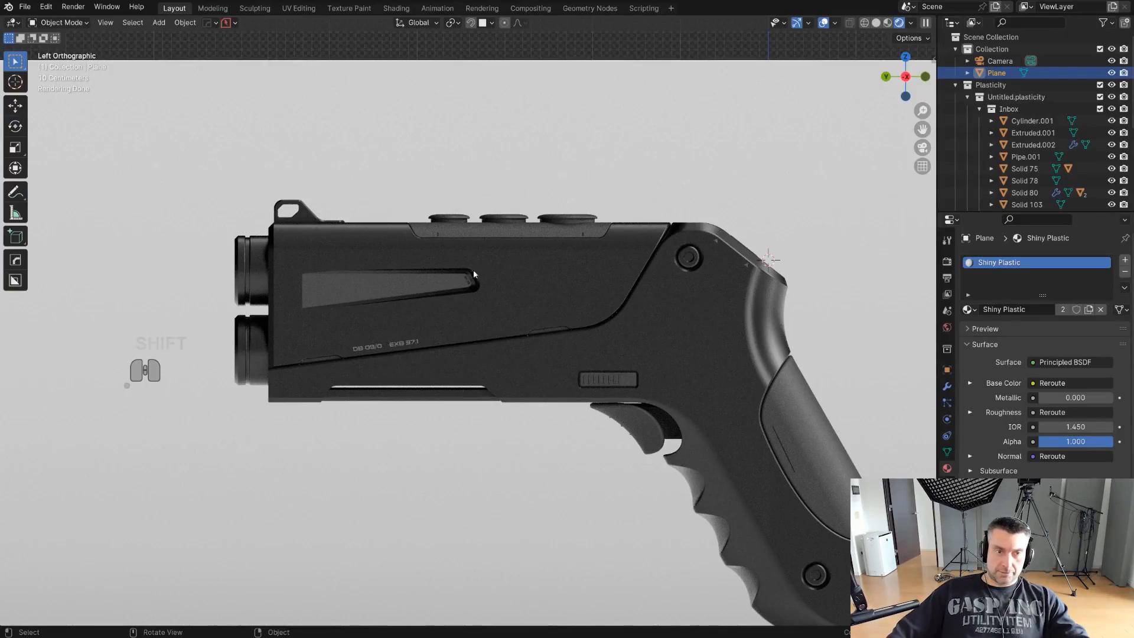
scroll(425, 290, "up", 6)
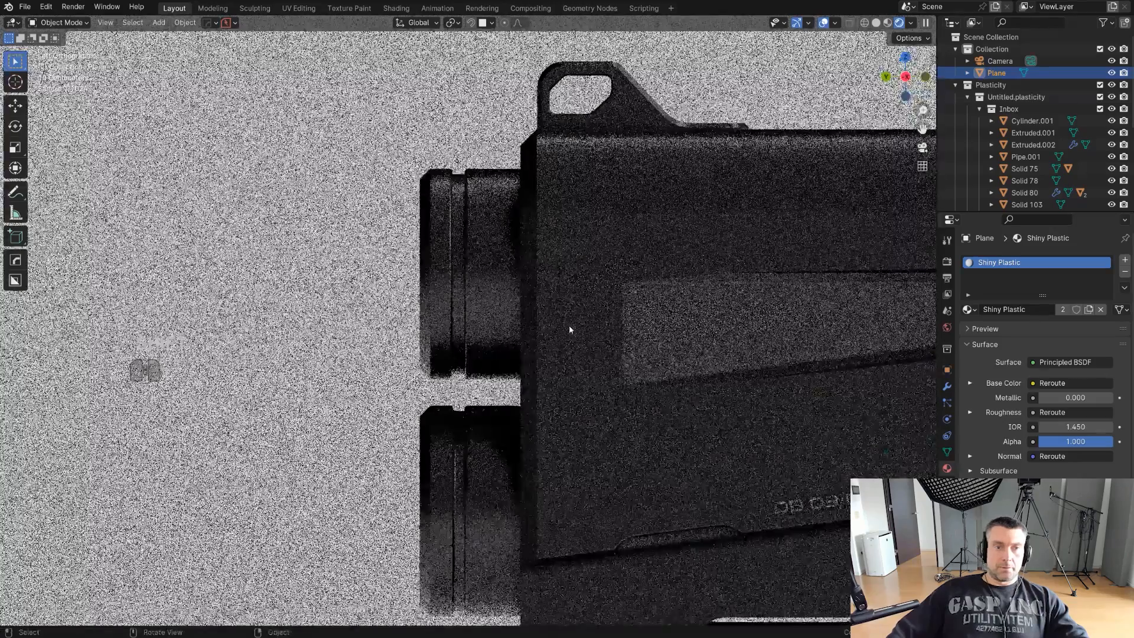
- Select the camera and set its lens Shift X to -0.014 and Shift Y to 0.002
scroll(566, 320, "down", 4)
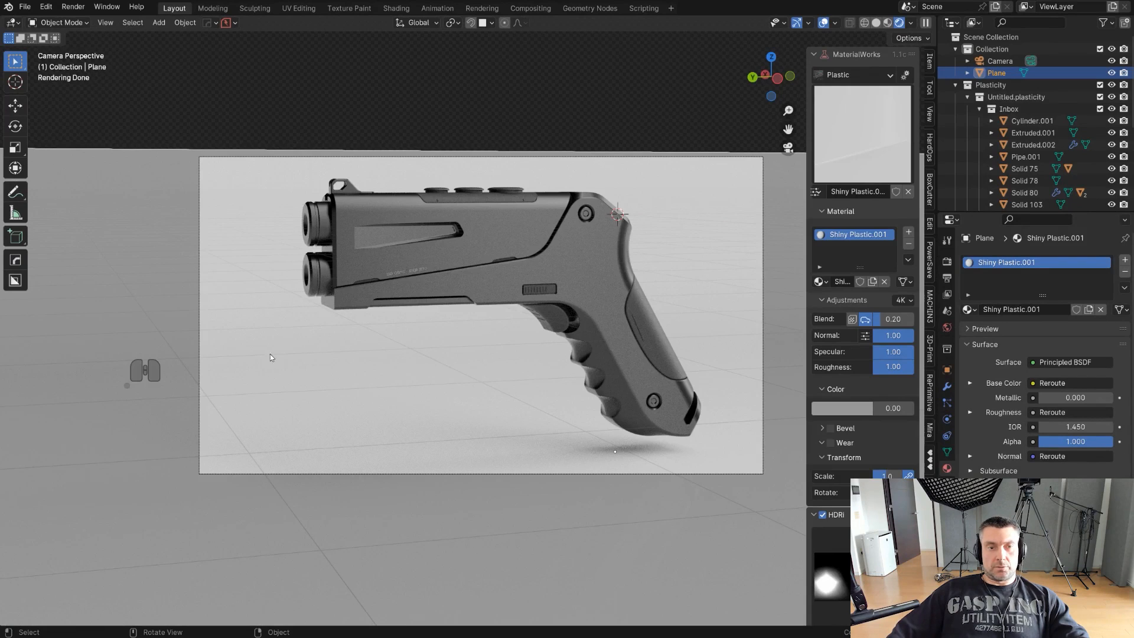
left_click(551, 158)
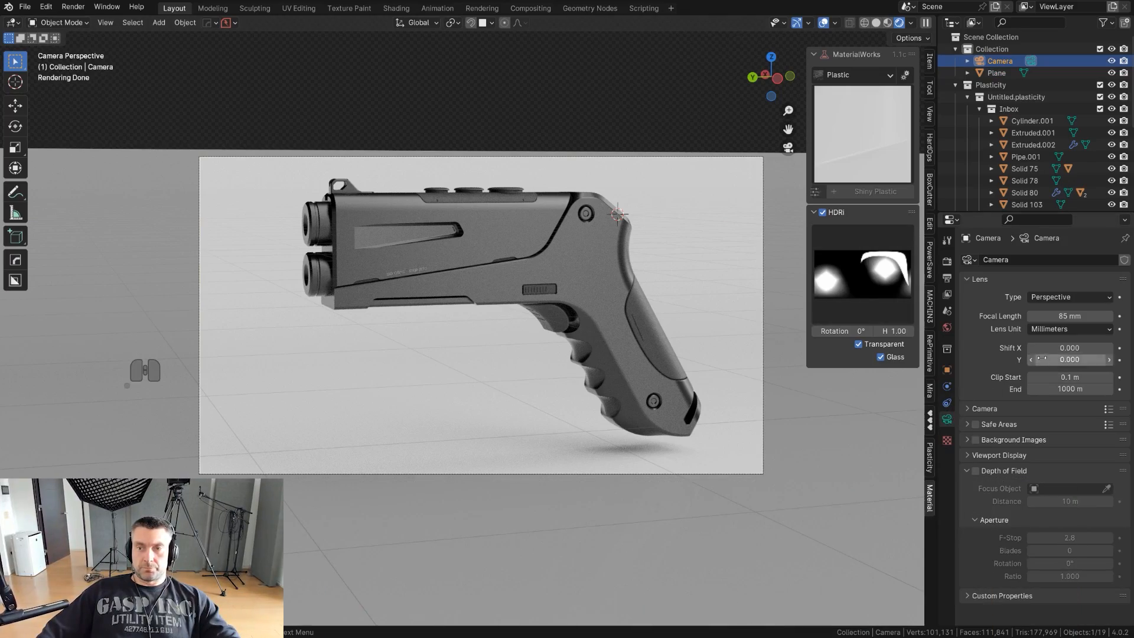
mouse_move(1069, 348)
left_mouse_down("shift")
mouse_move(1058, 348)
mouse_move(1075, 360)
left_mouse_up("shift")
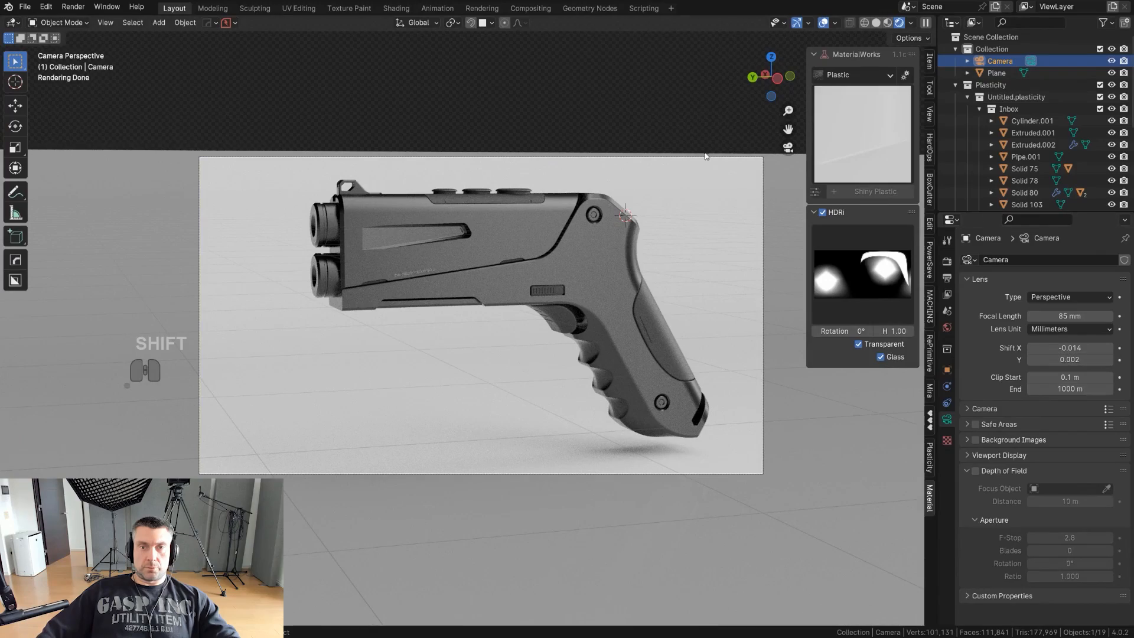
key("r")
key("r")
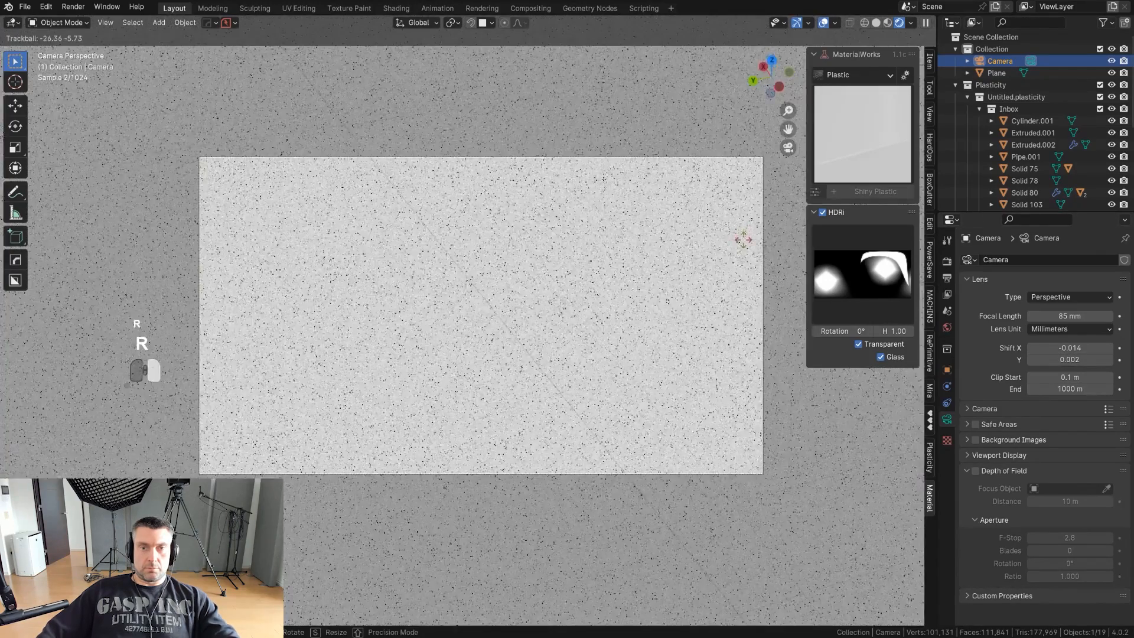
left_click(717, 190)
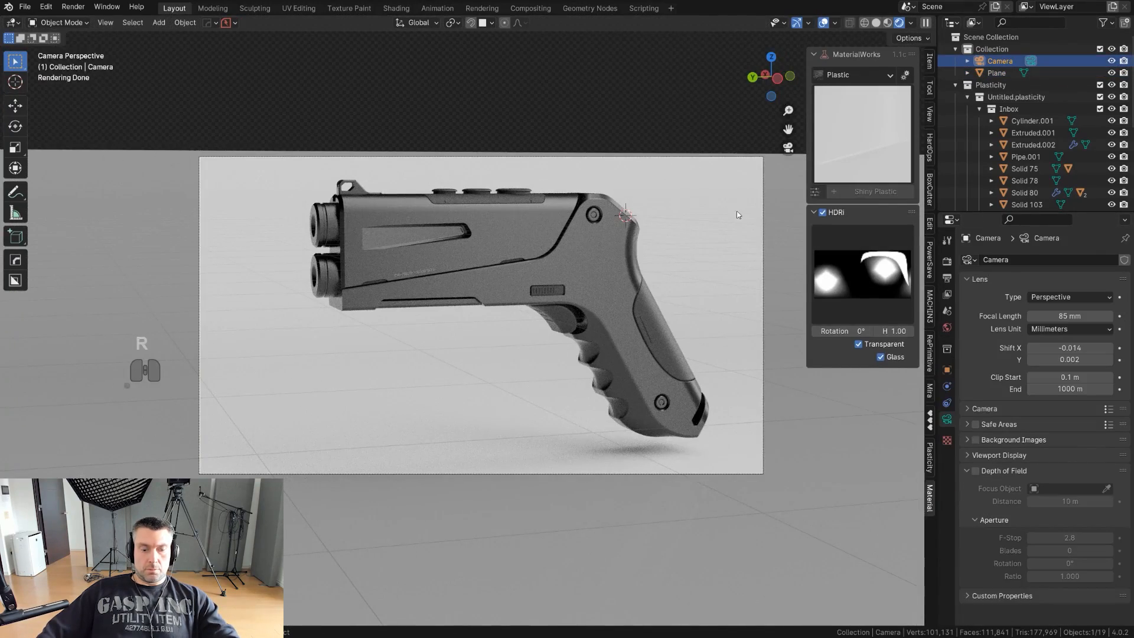
- Roll the camera by about 7.4 degrees so the pistol tilts diagonally in the frame
key("r")
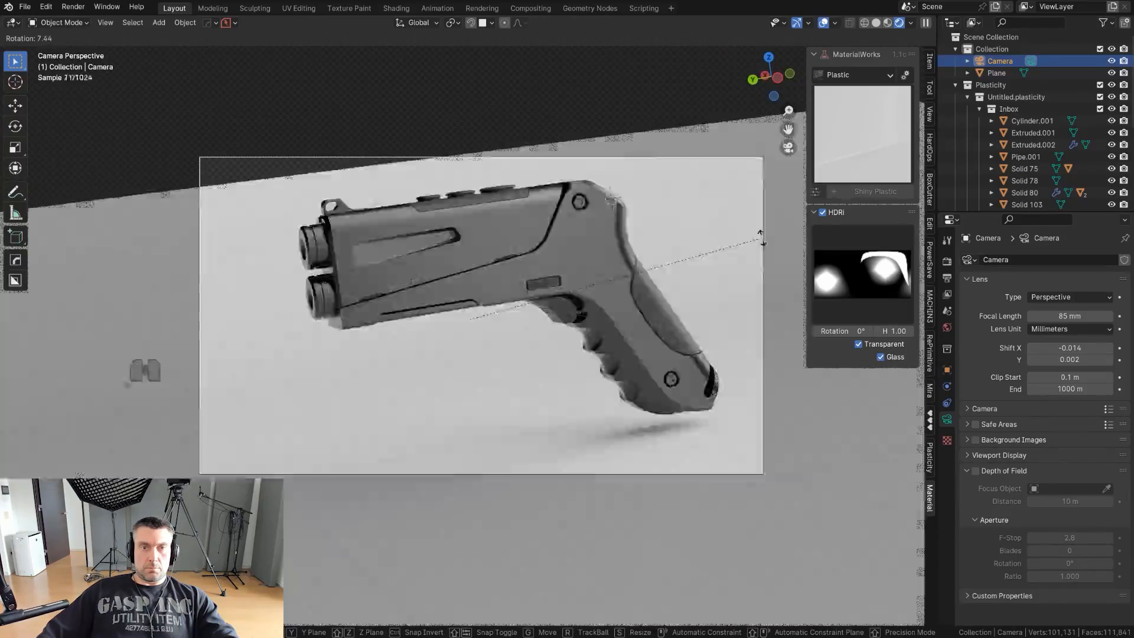
left_click(761, 240)
middle_click_drag(641, 241, 642, 244, "shift")
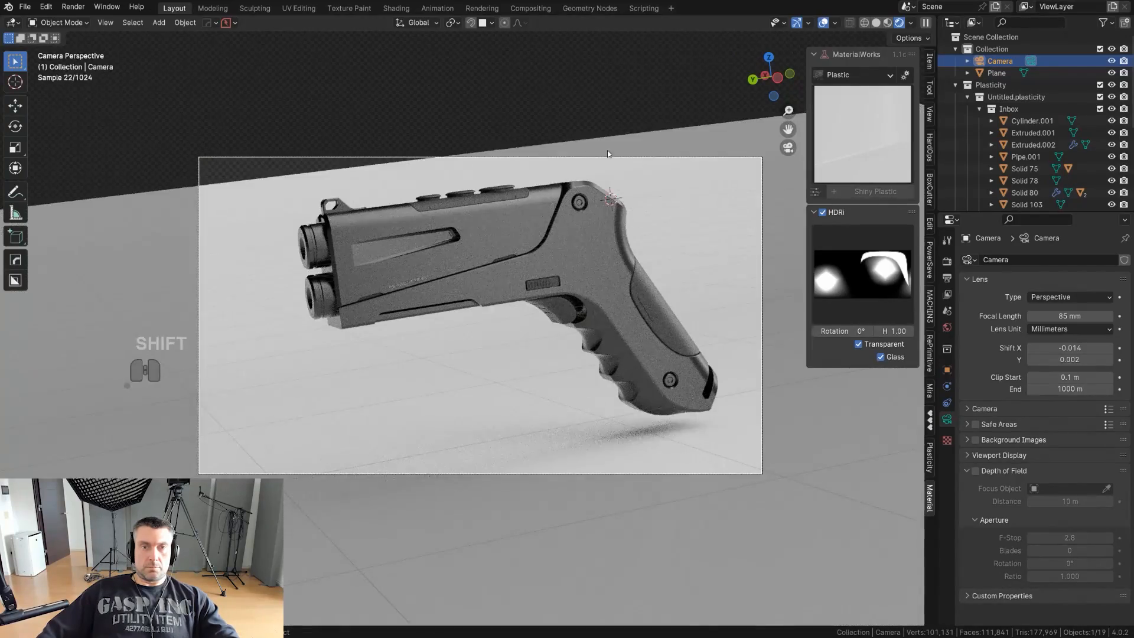
- Scale up the ground plane and set its Shiny Plastic material's roughness to about 0.9
left_click(682, 205)
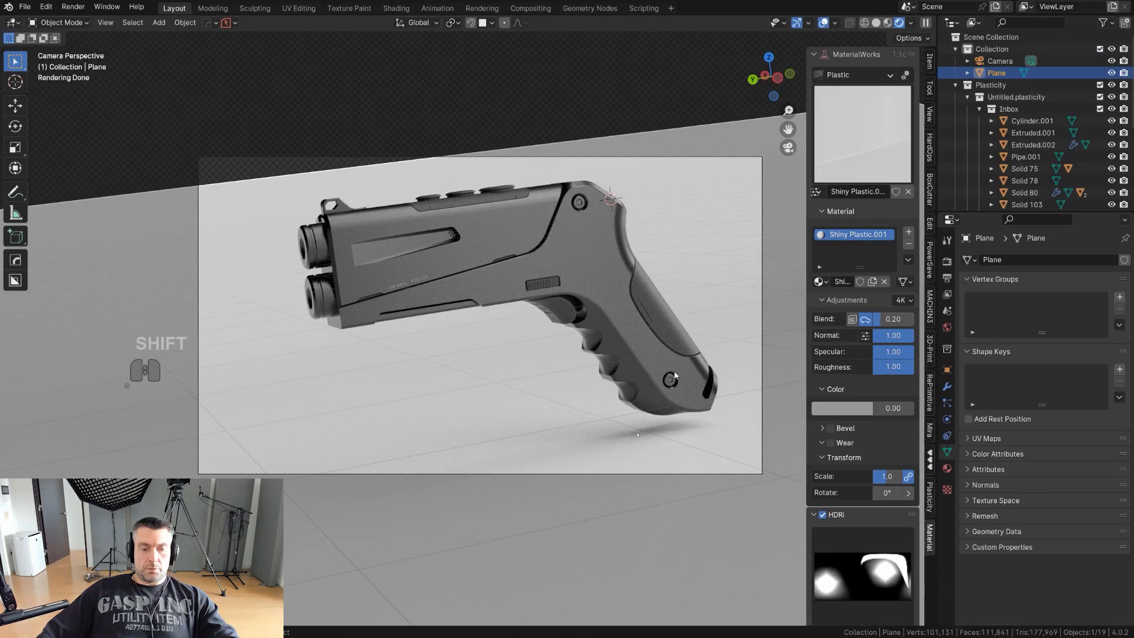
key("s")
left_click(747, 365)
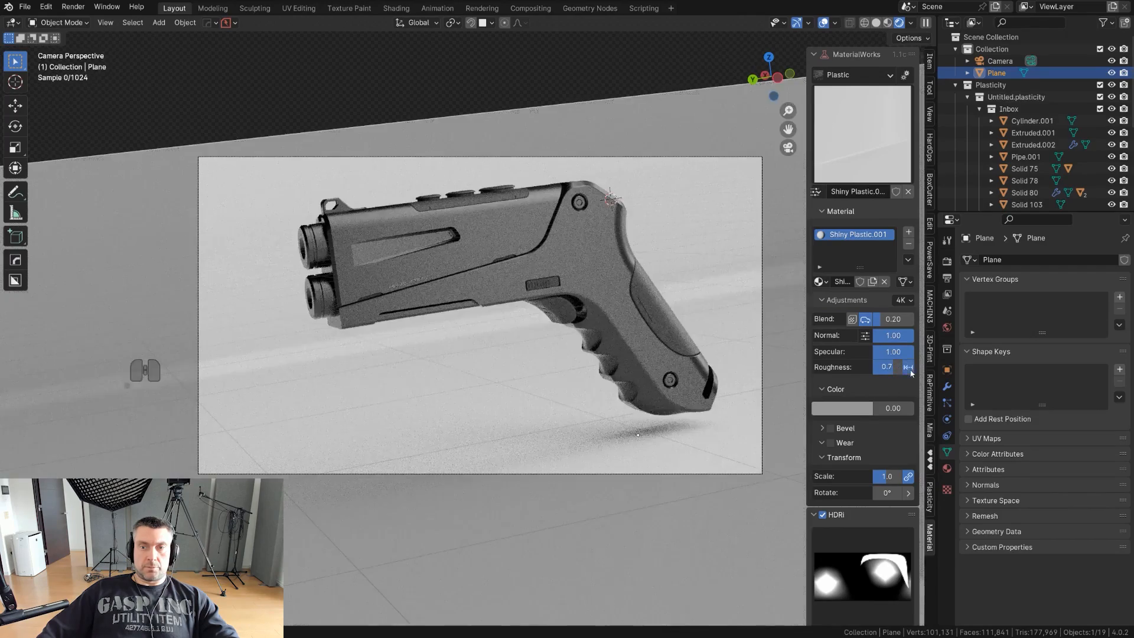
left_click(908, 368)
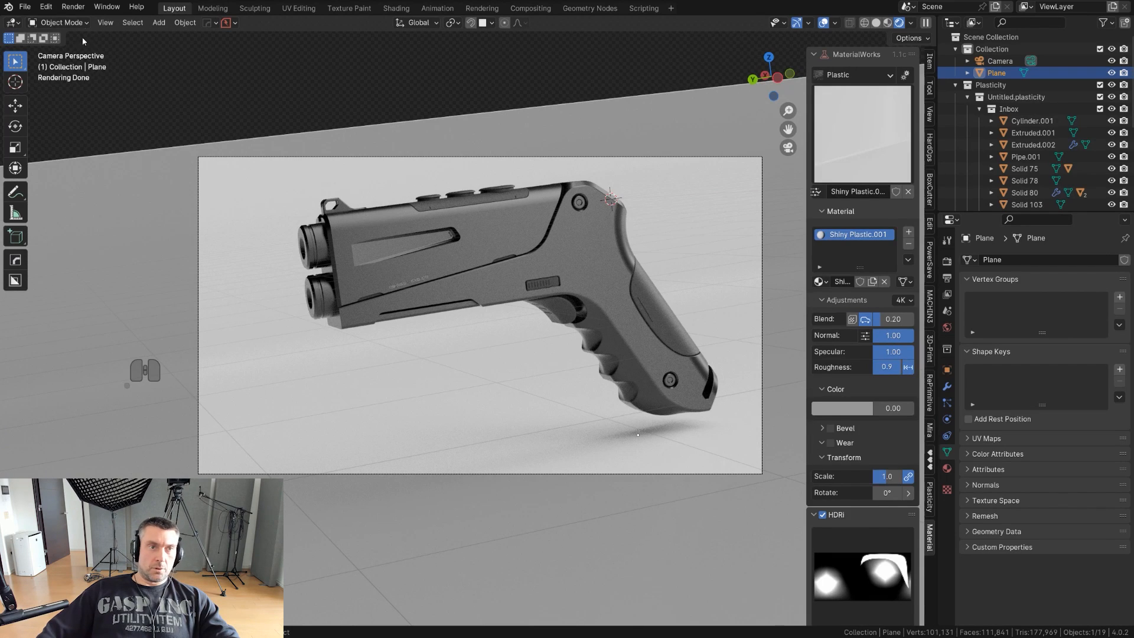
- Render a test image of the pistol and close the render window
key("F12")
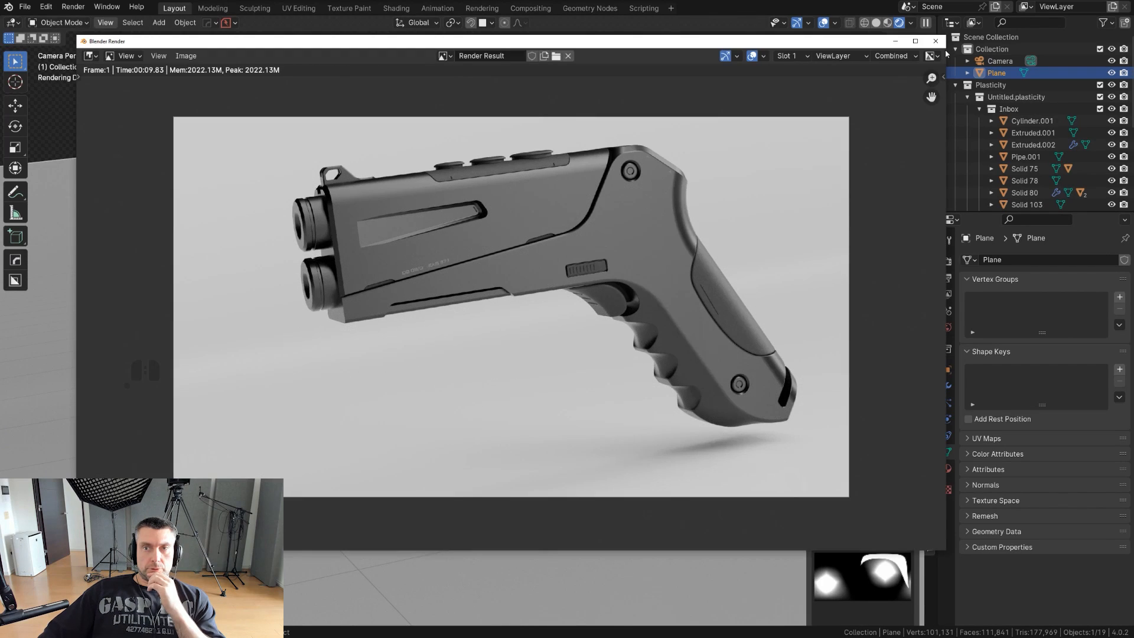
left_click(942, 40)
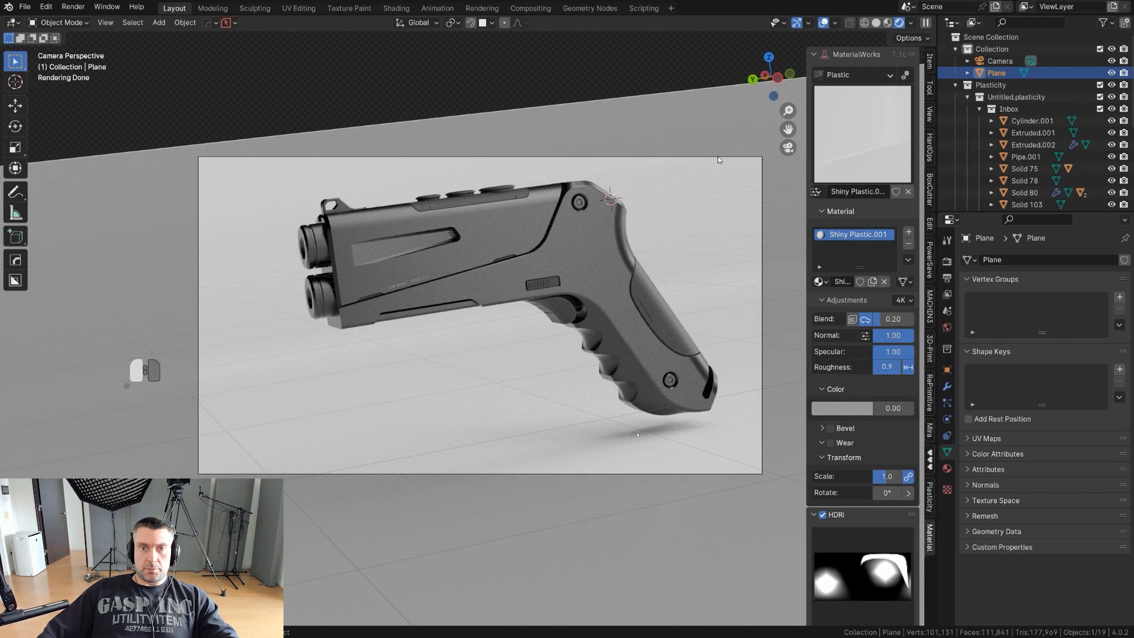
- Lock the camera to the view with the Viewport and Cameras pie and slightly reframe the pistol
left_click(717, 156)
key("Page_Down")
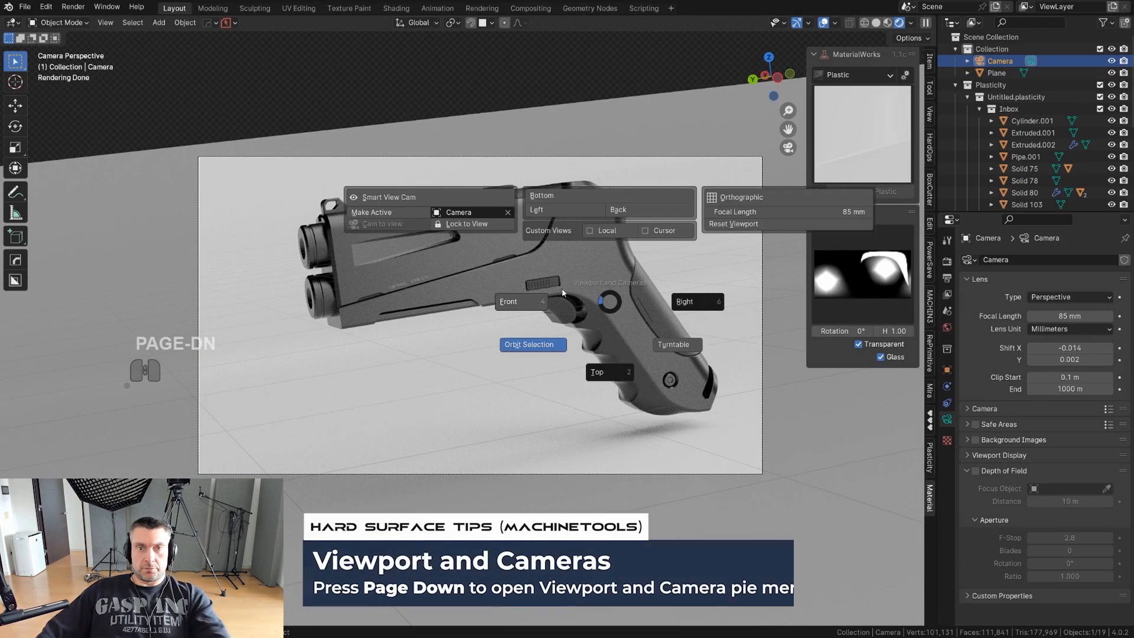
left_click(494, 228)
middle_click_drag(495, 229, 491, 233, "shift")
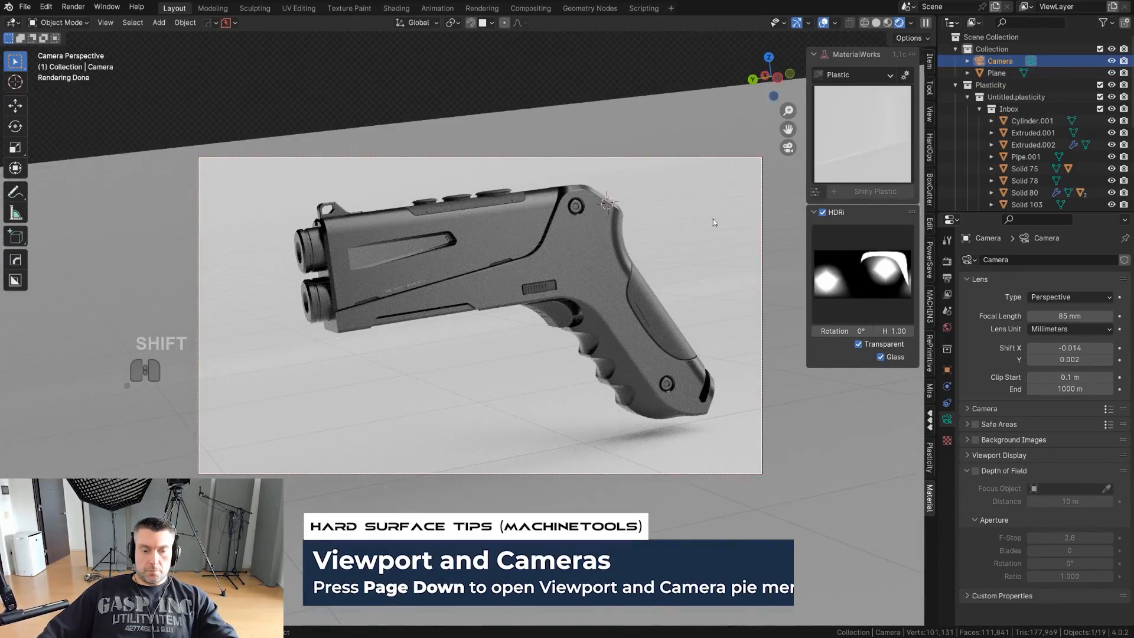
- Roll the camera back slightly to reduce the pistol's tilt, and render the image
key("r")
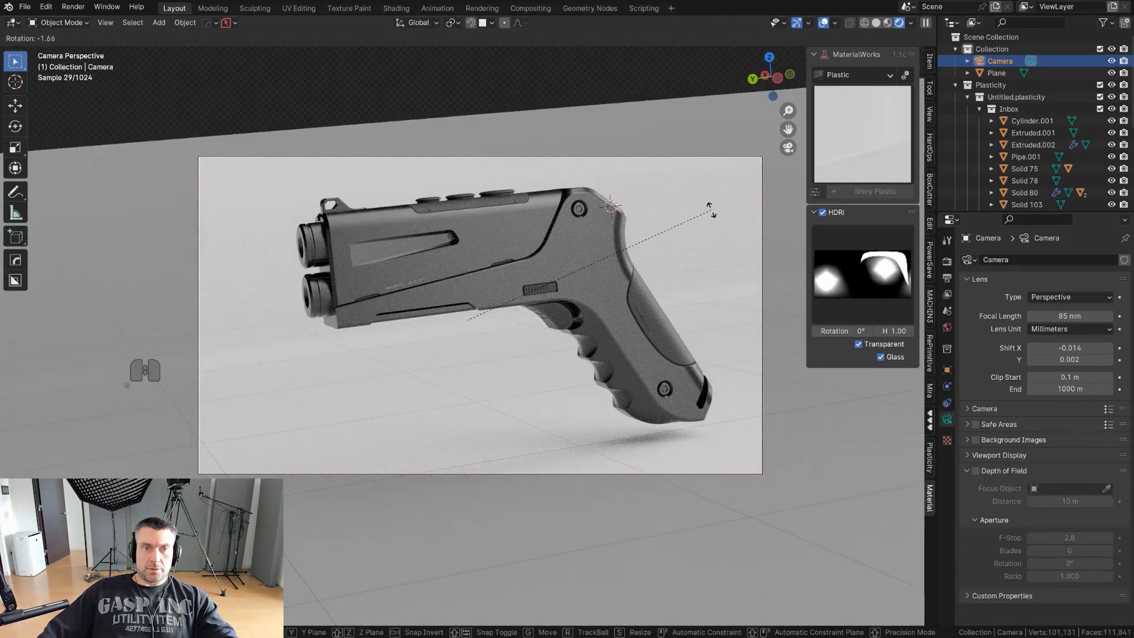
left_click(711, 200)
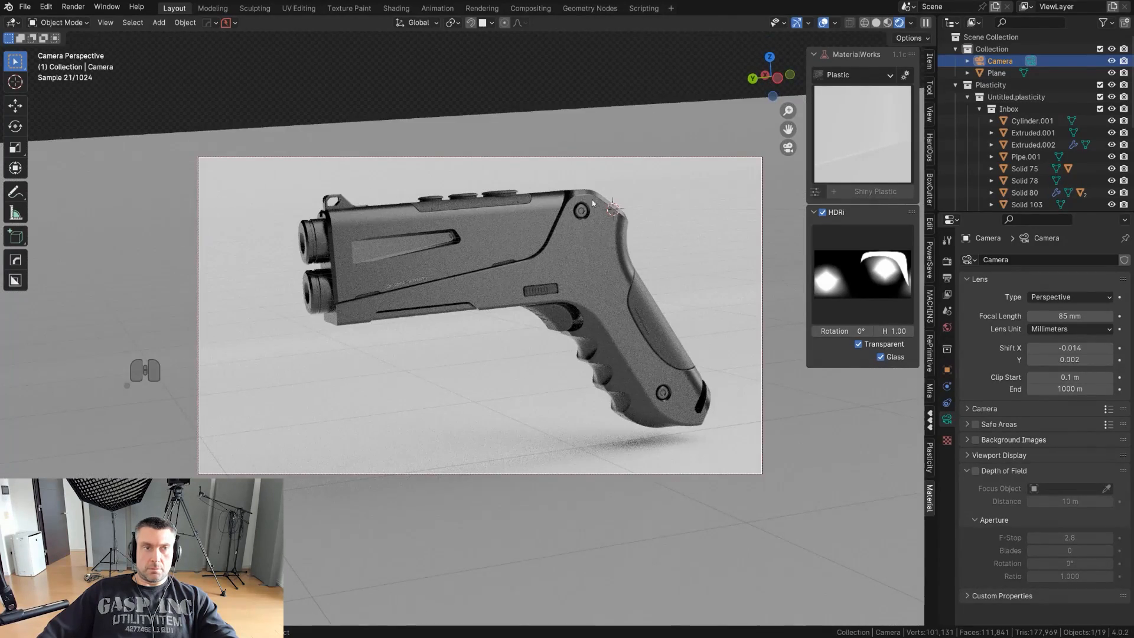
left_click(73, 7)
left_click(88, 18)
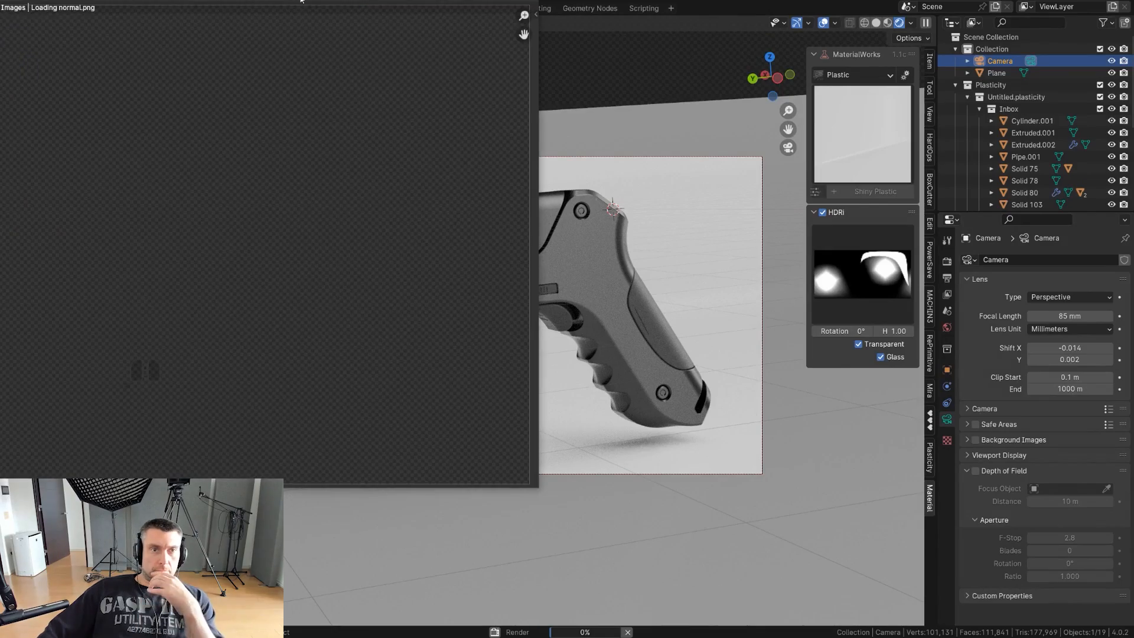